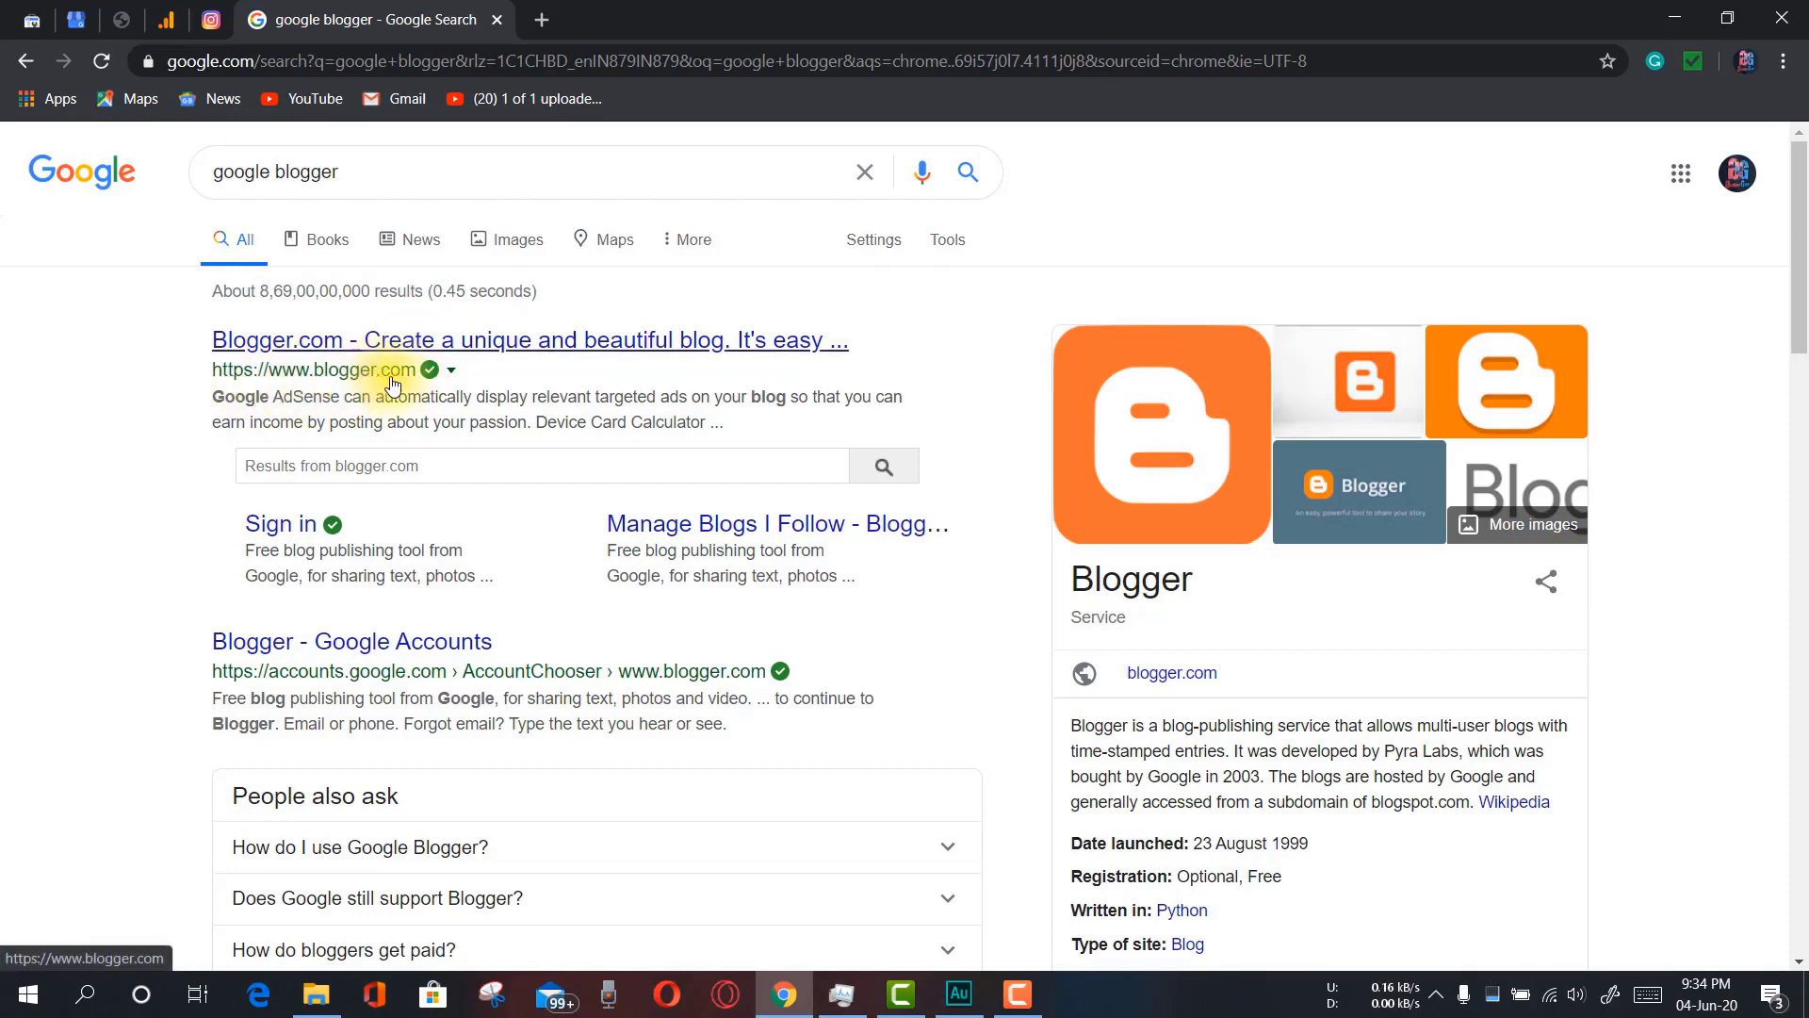
Open the Blogger.com site from the search results and look over its landing page
click(408, 342)
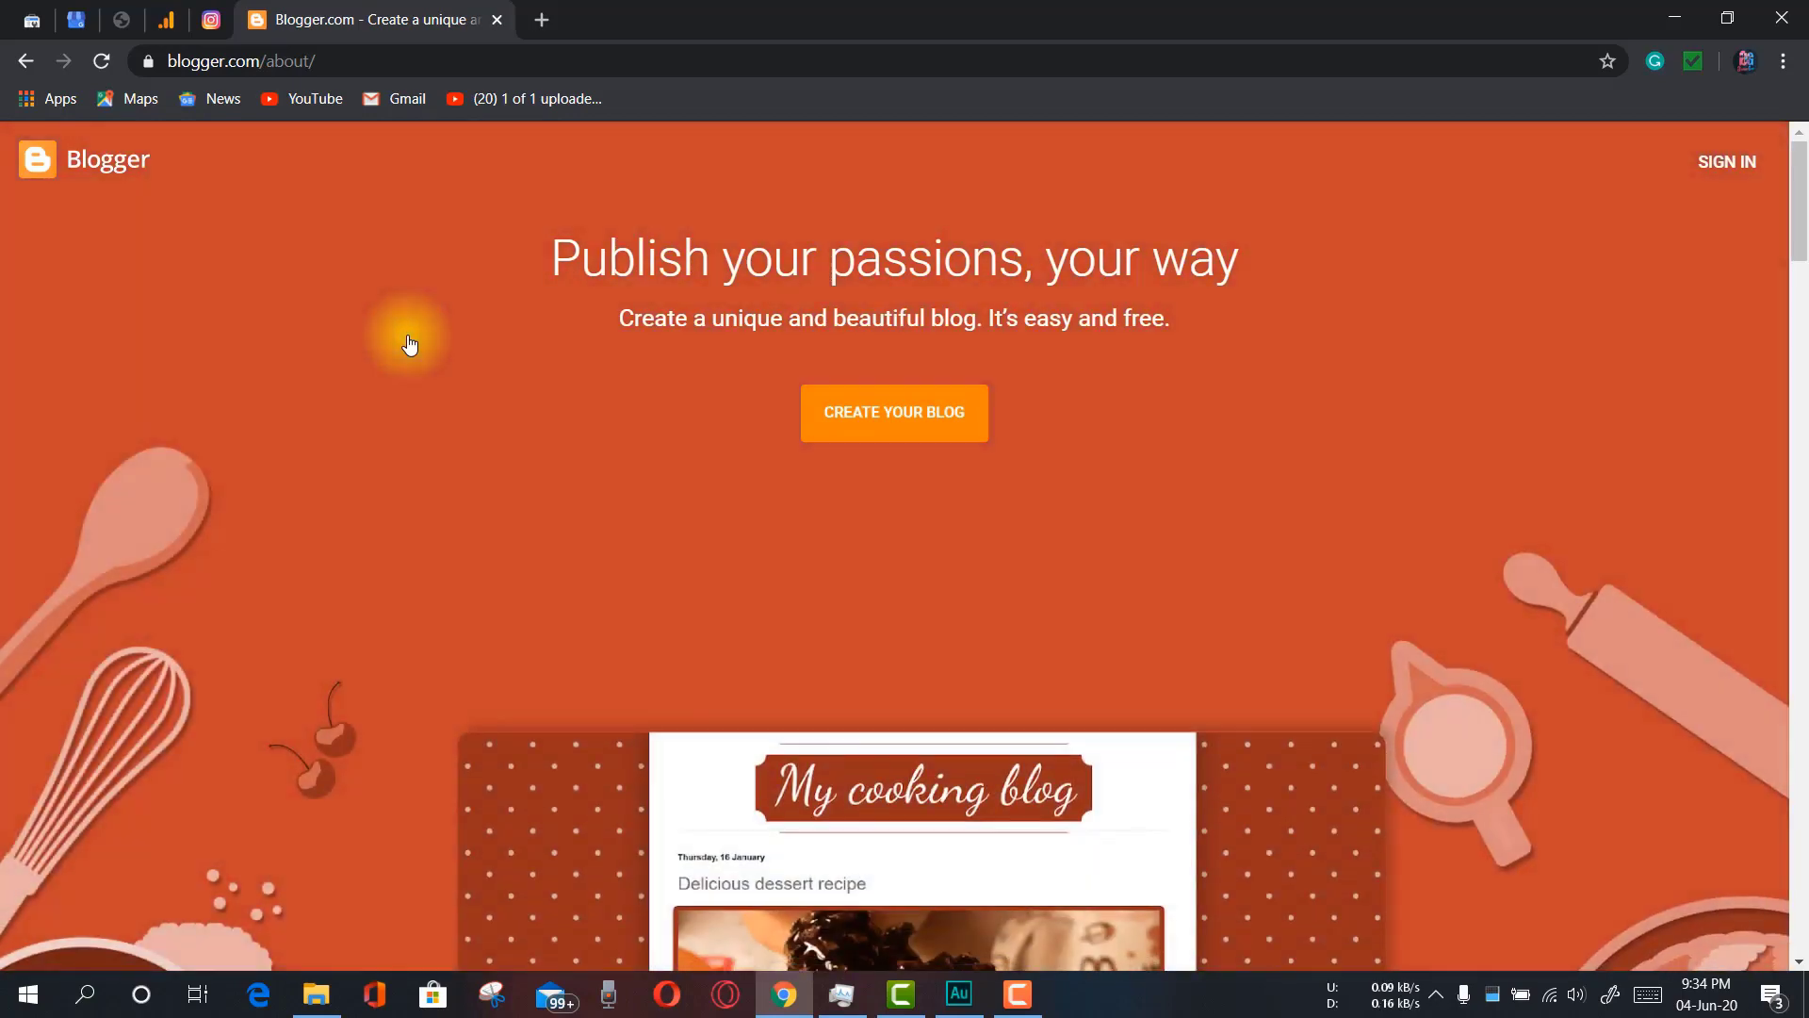
scroll(670, 384, down, 6)
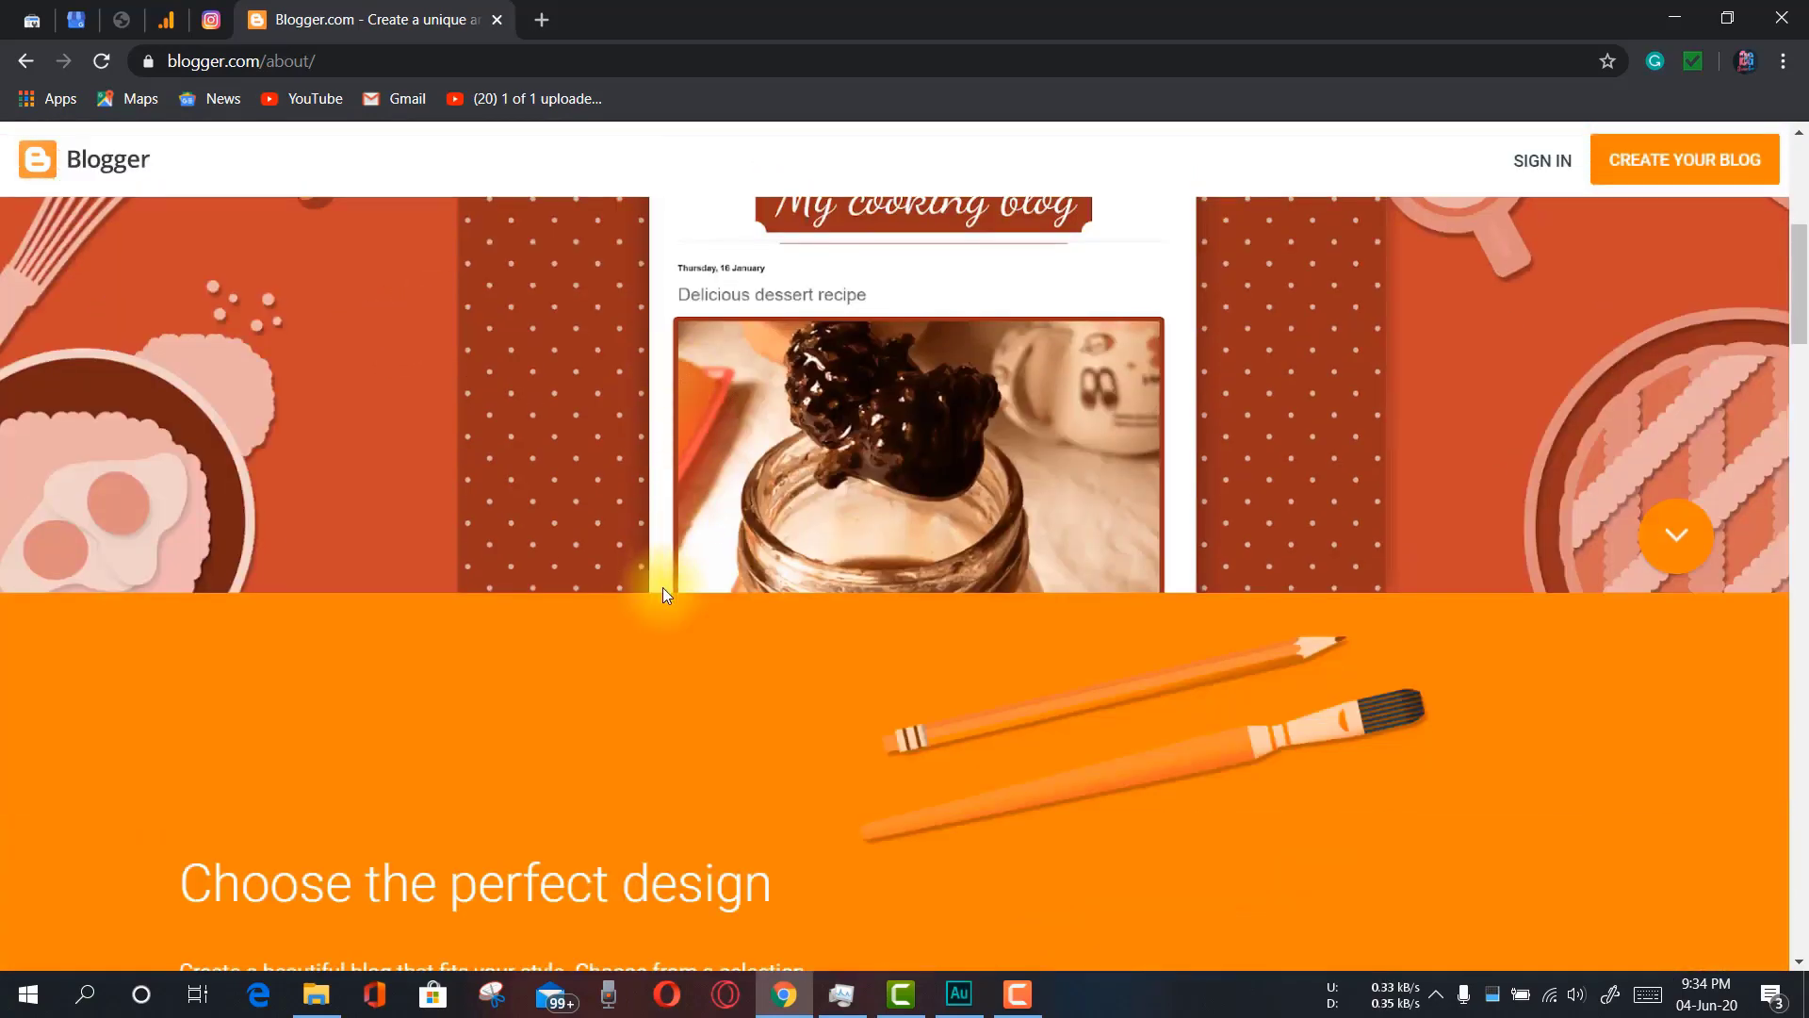
scroll(663, 590, up, 6)
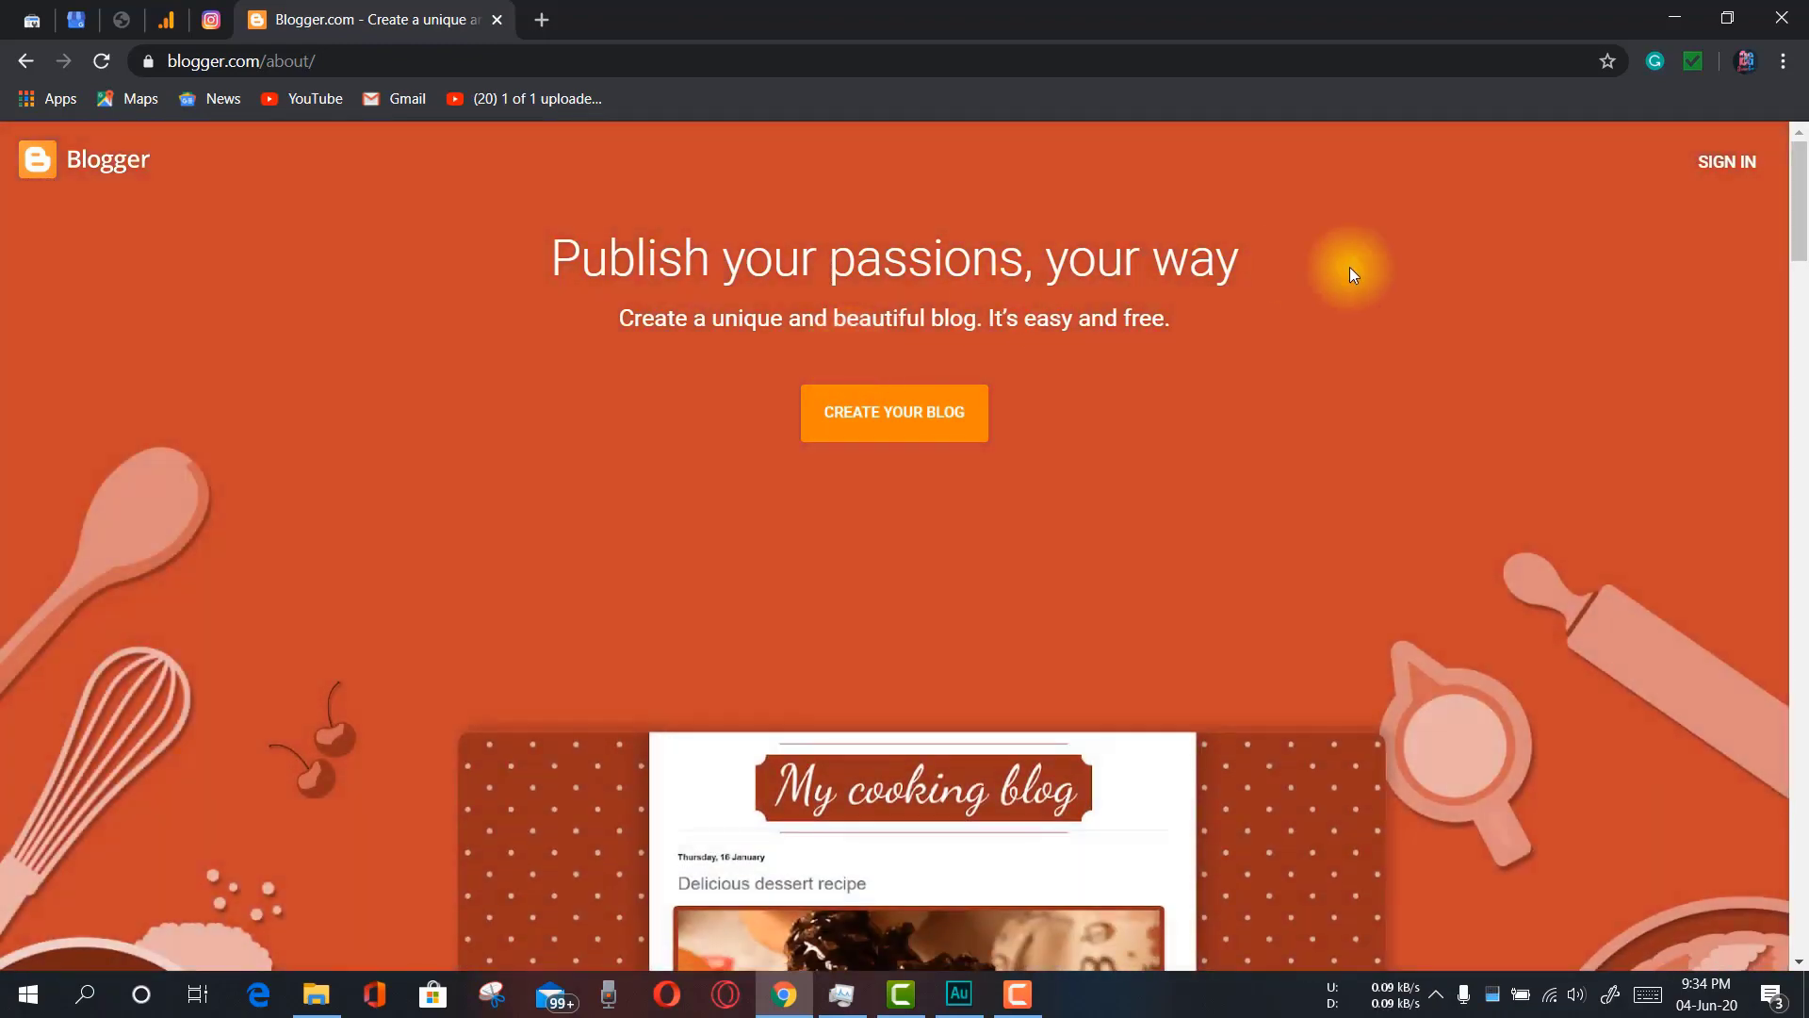
Sign in to Blogger with the listed Google account, entering the account password
click(1728, 171)
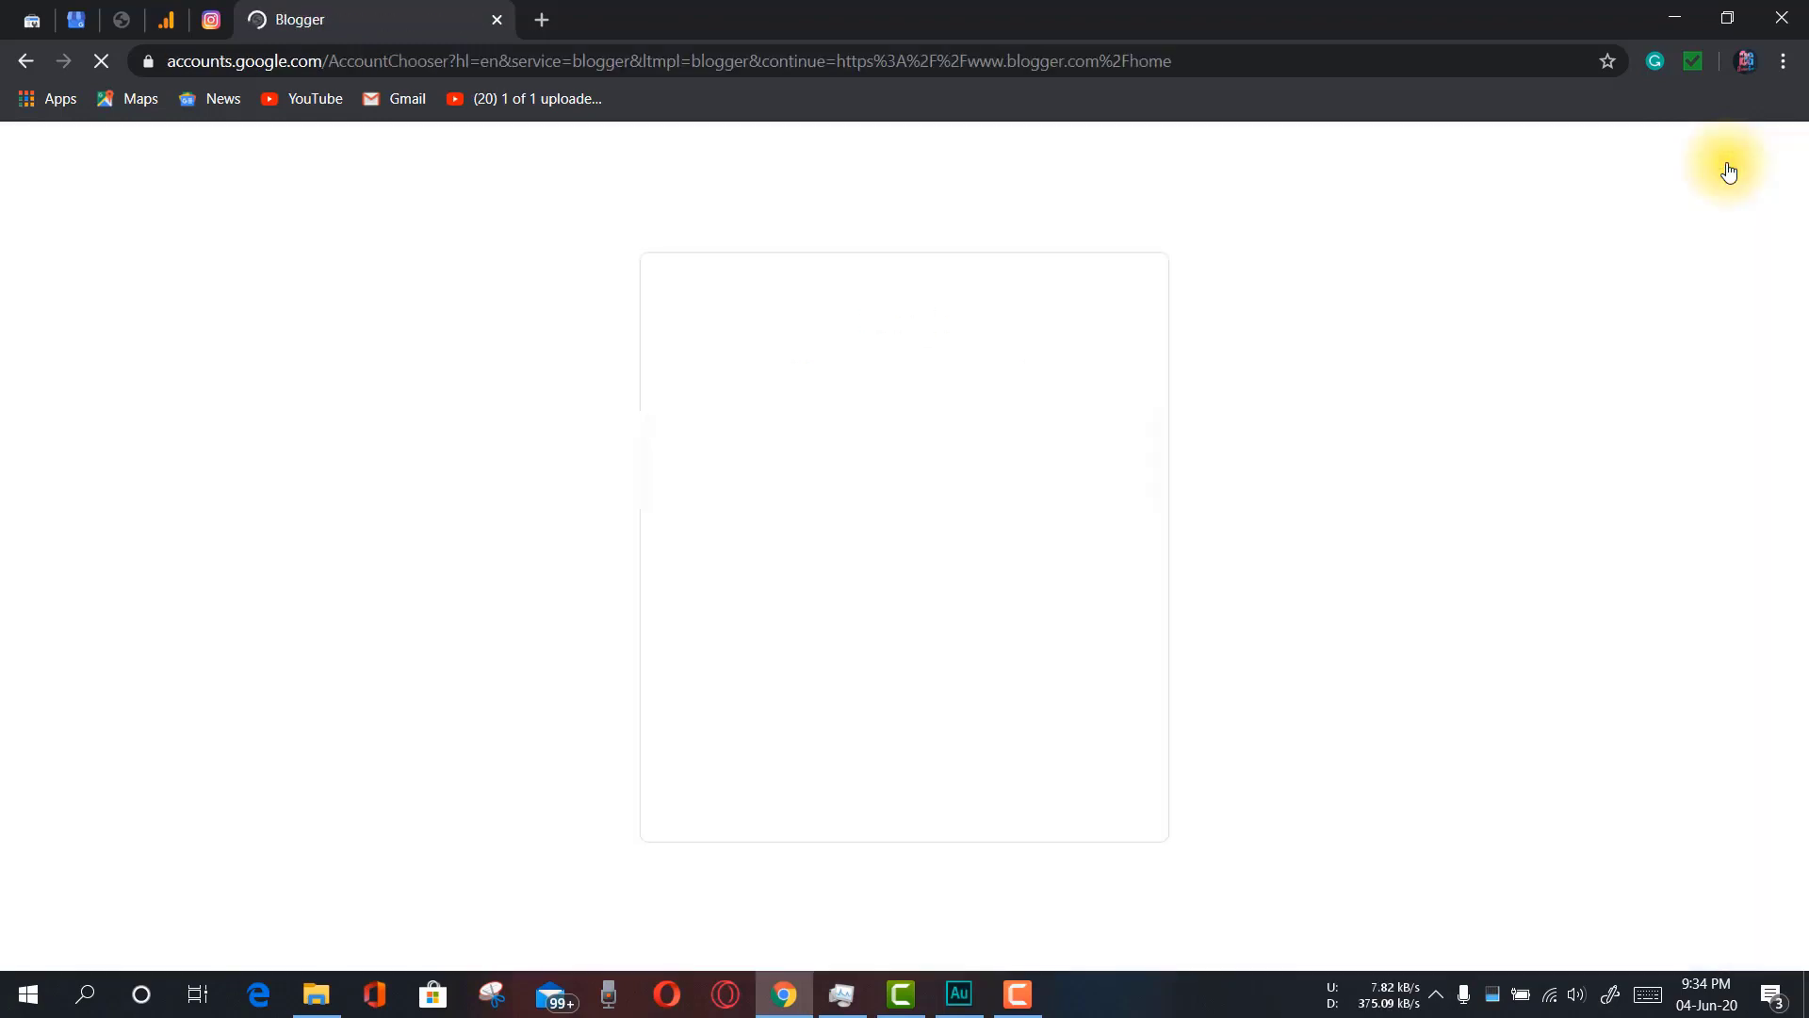
click(886, 457)
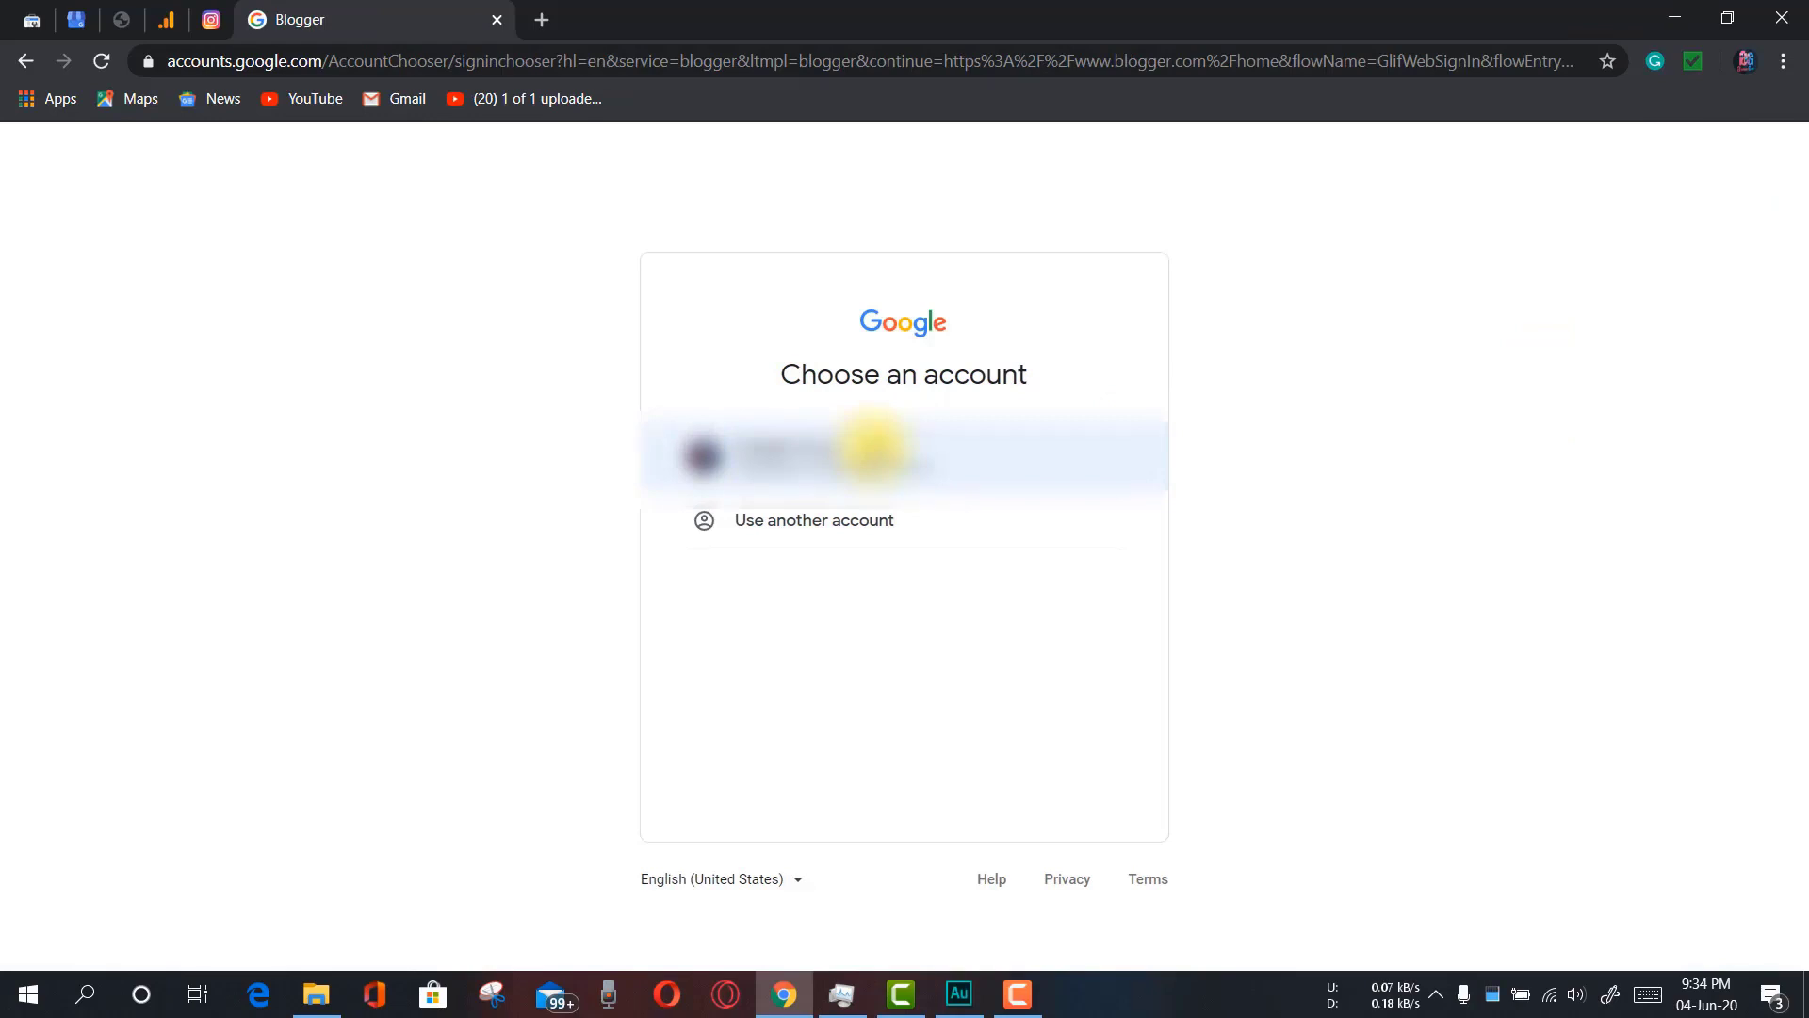
click(872, 447)
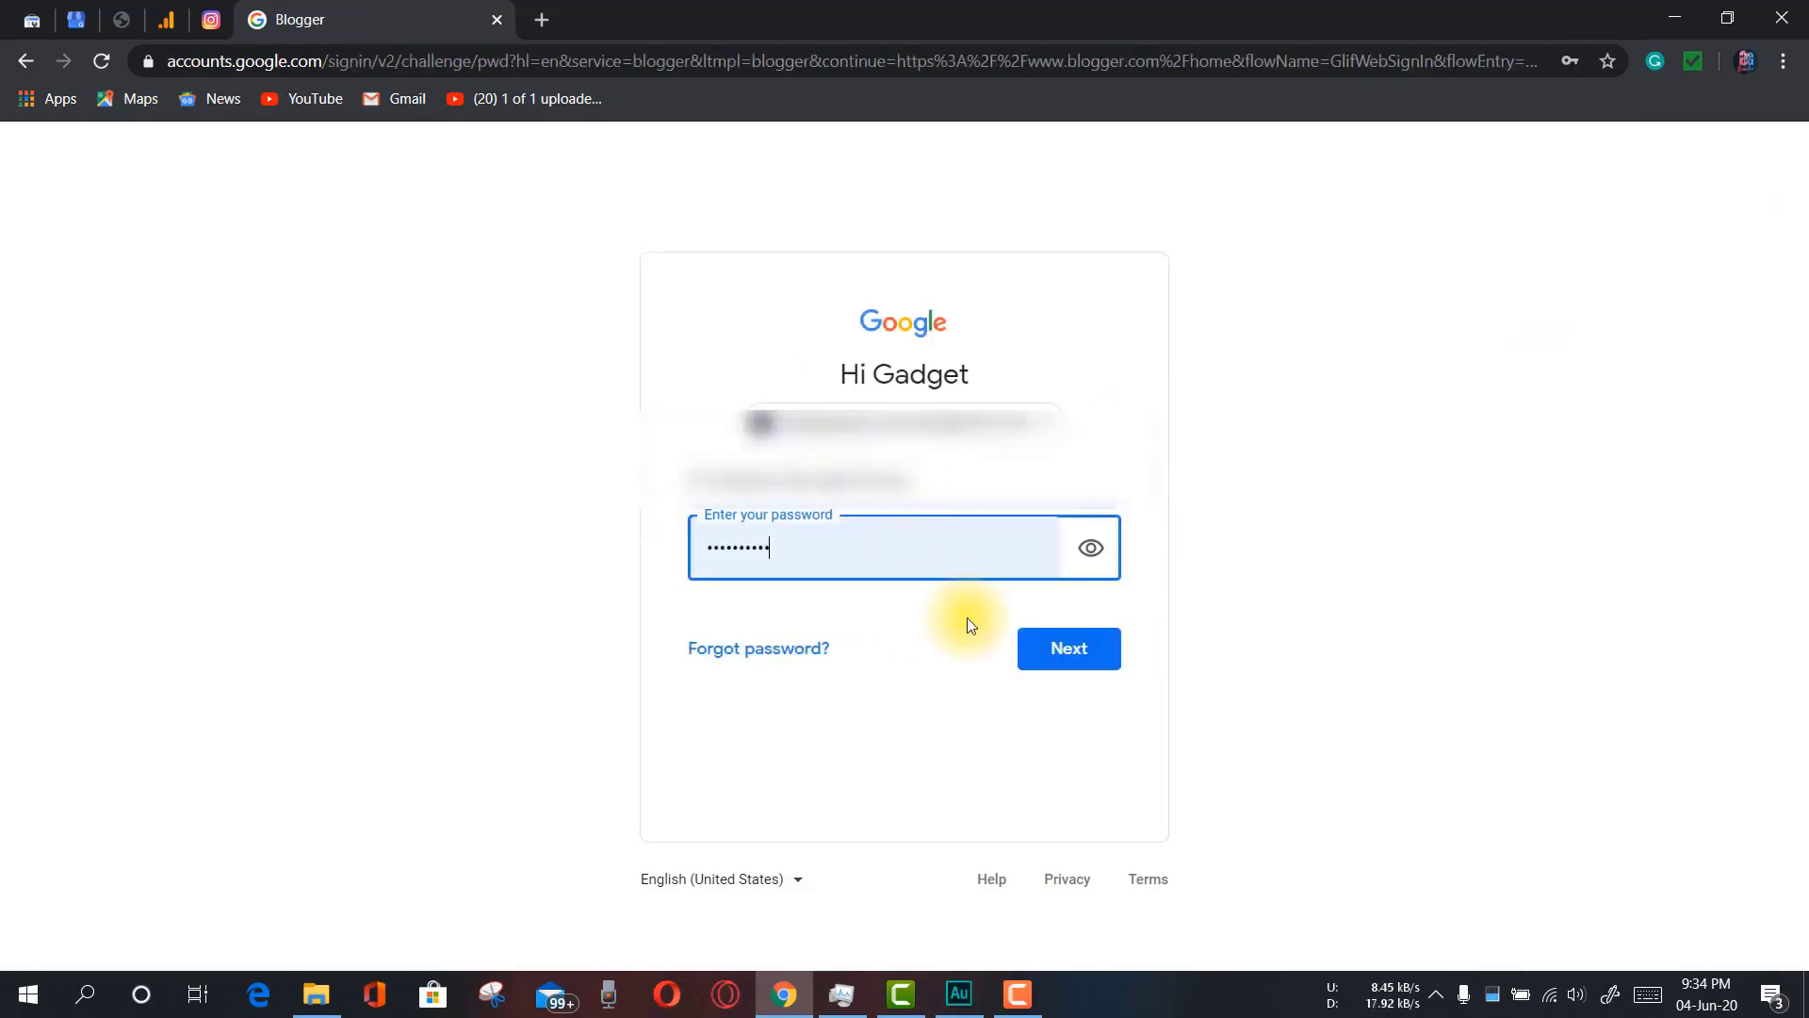
click(1106, 630)
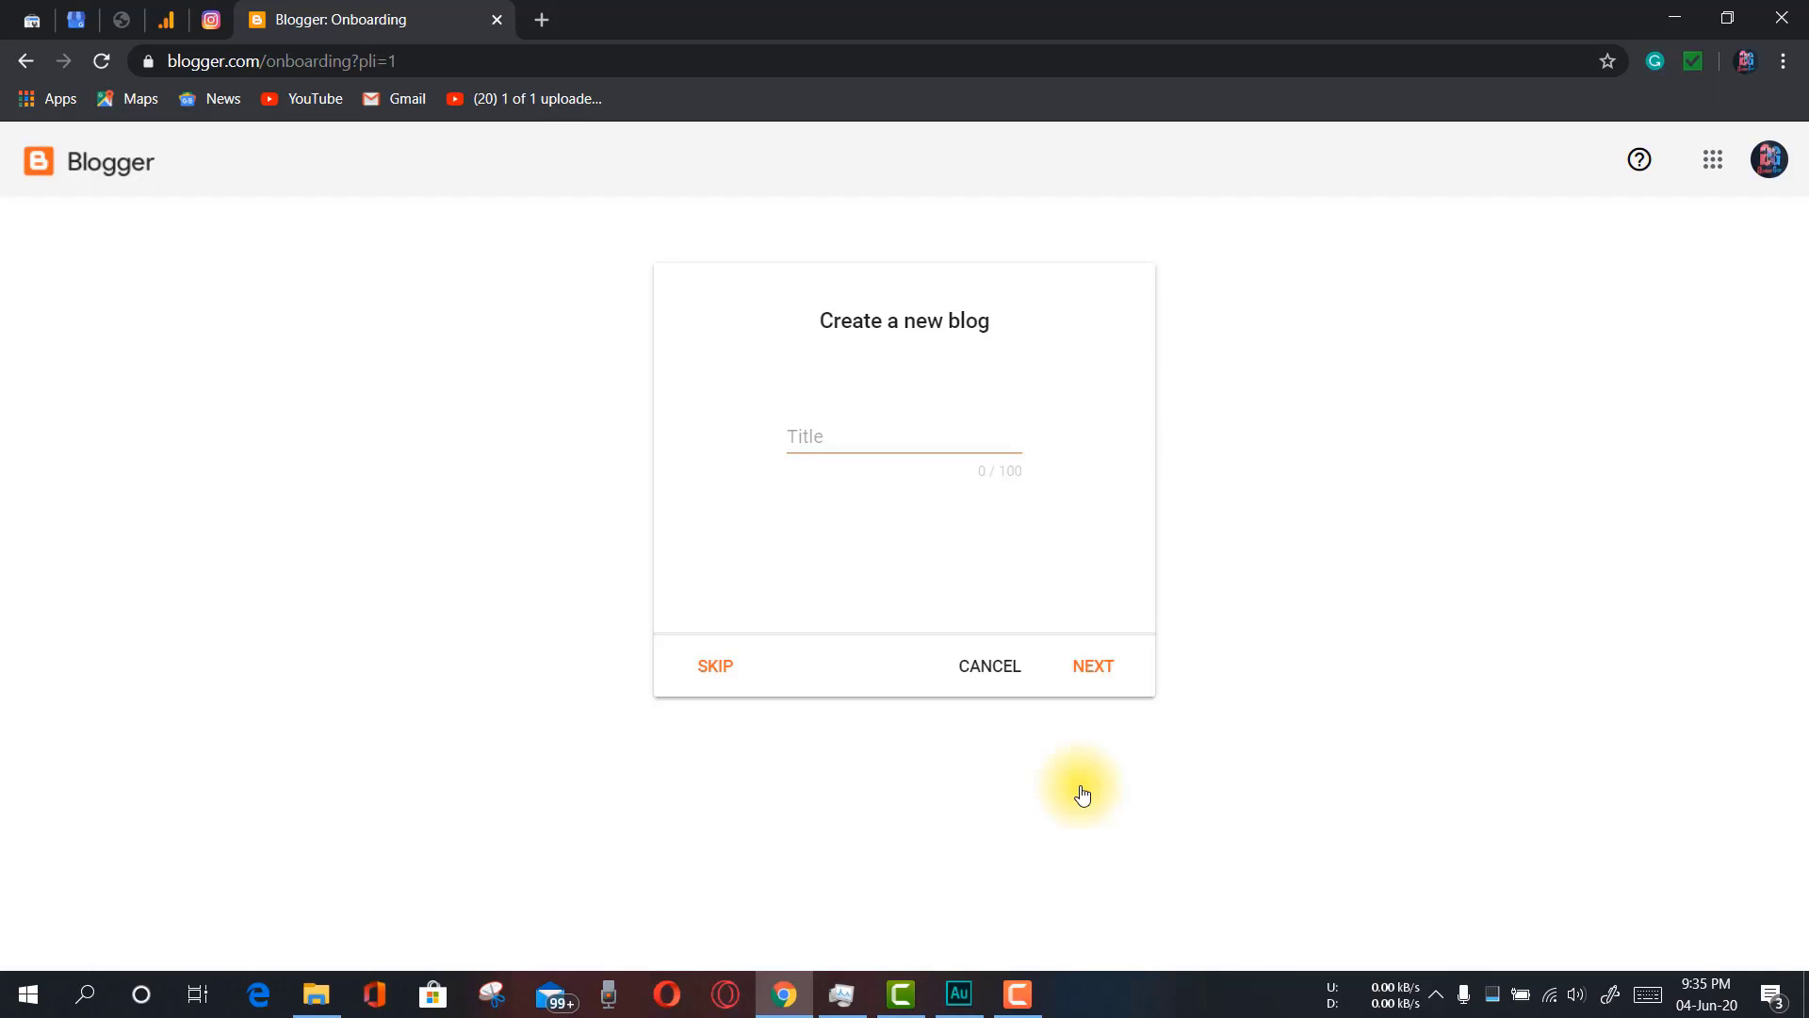
Title the new blog "PUBG Gaming" and continue to the address stage
click(827, 435)
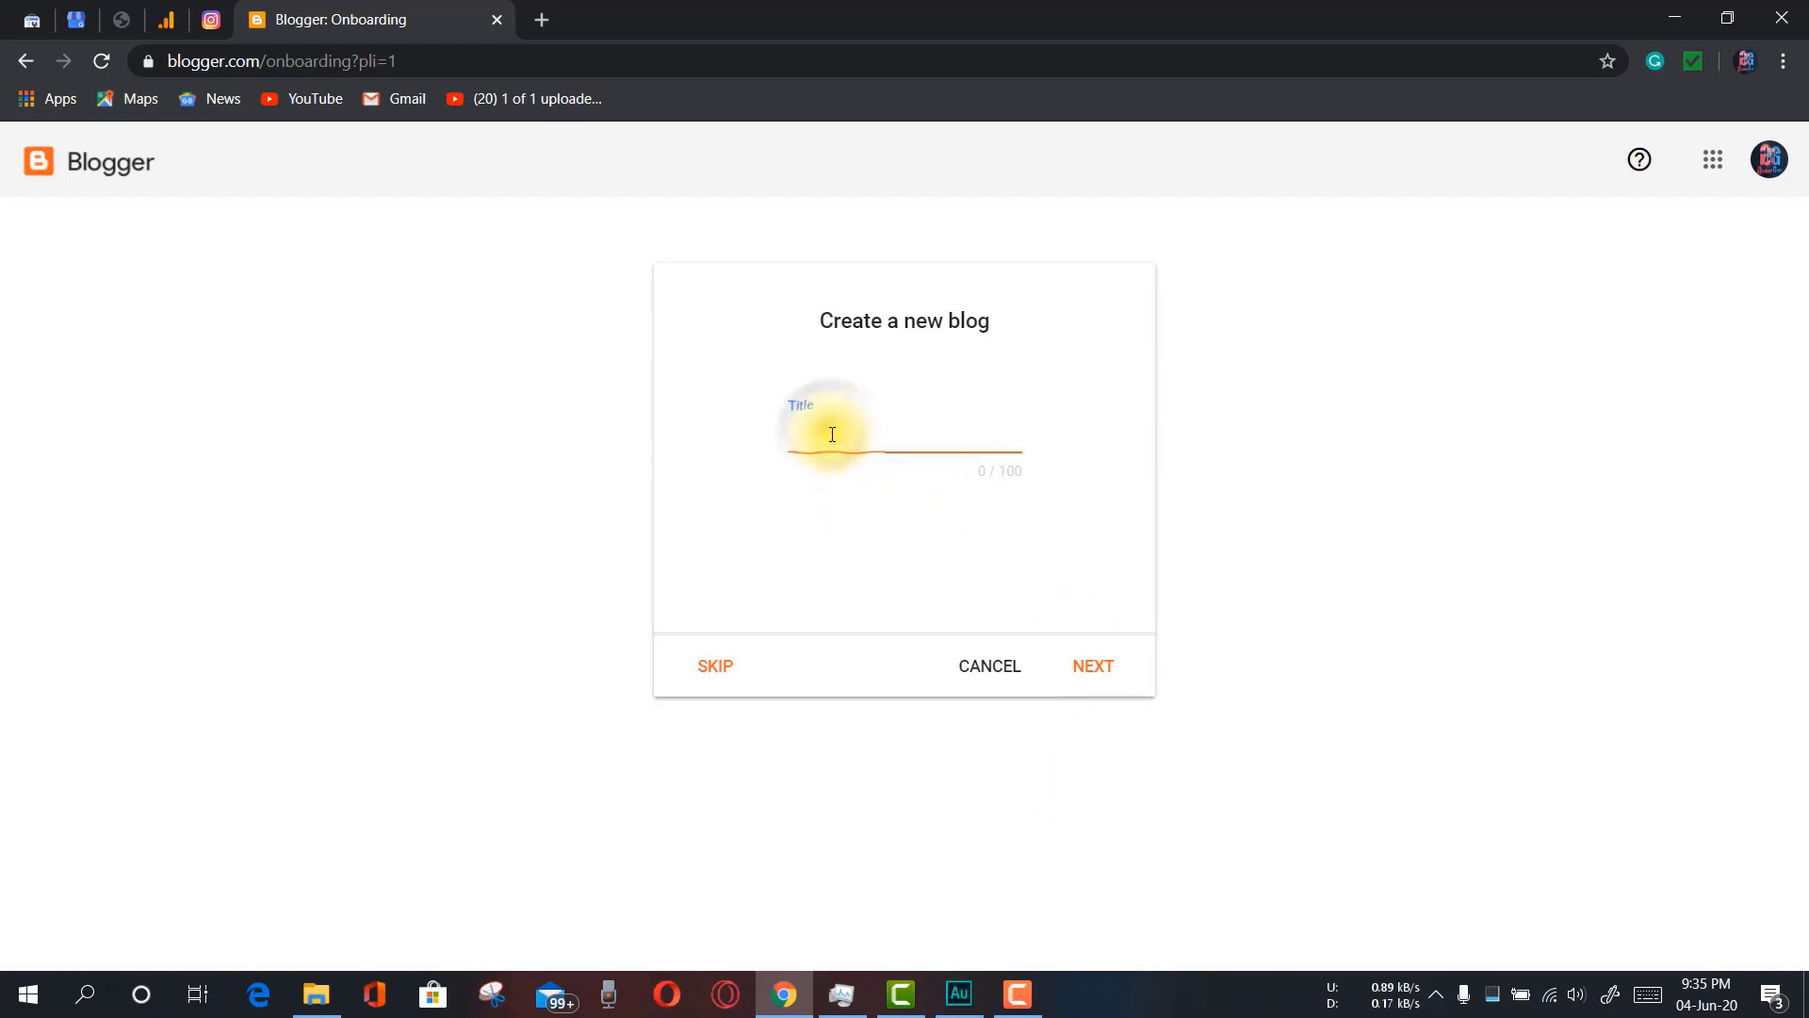
text(PUBG )
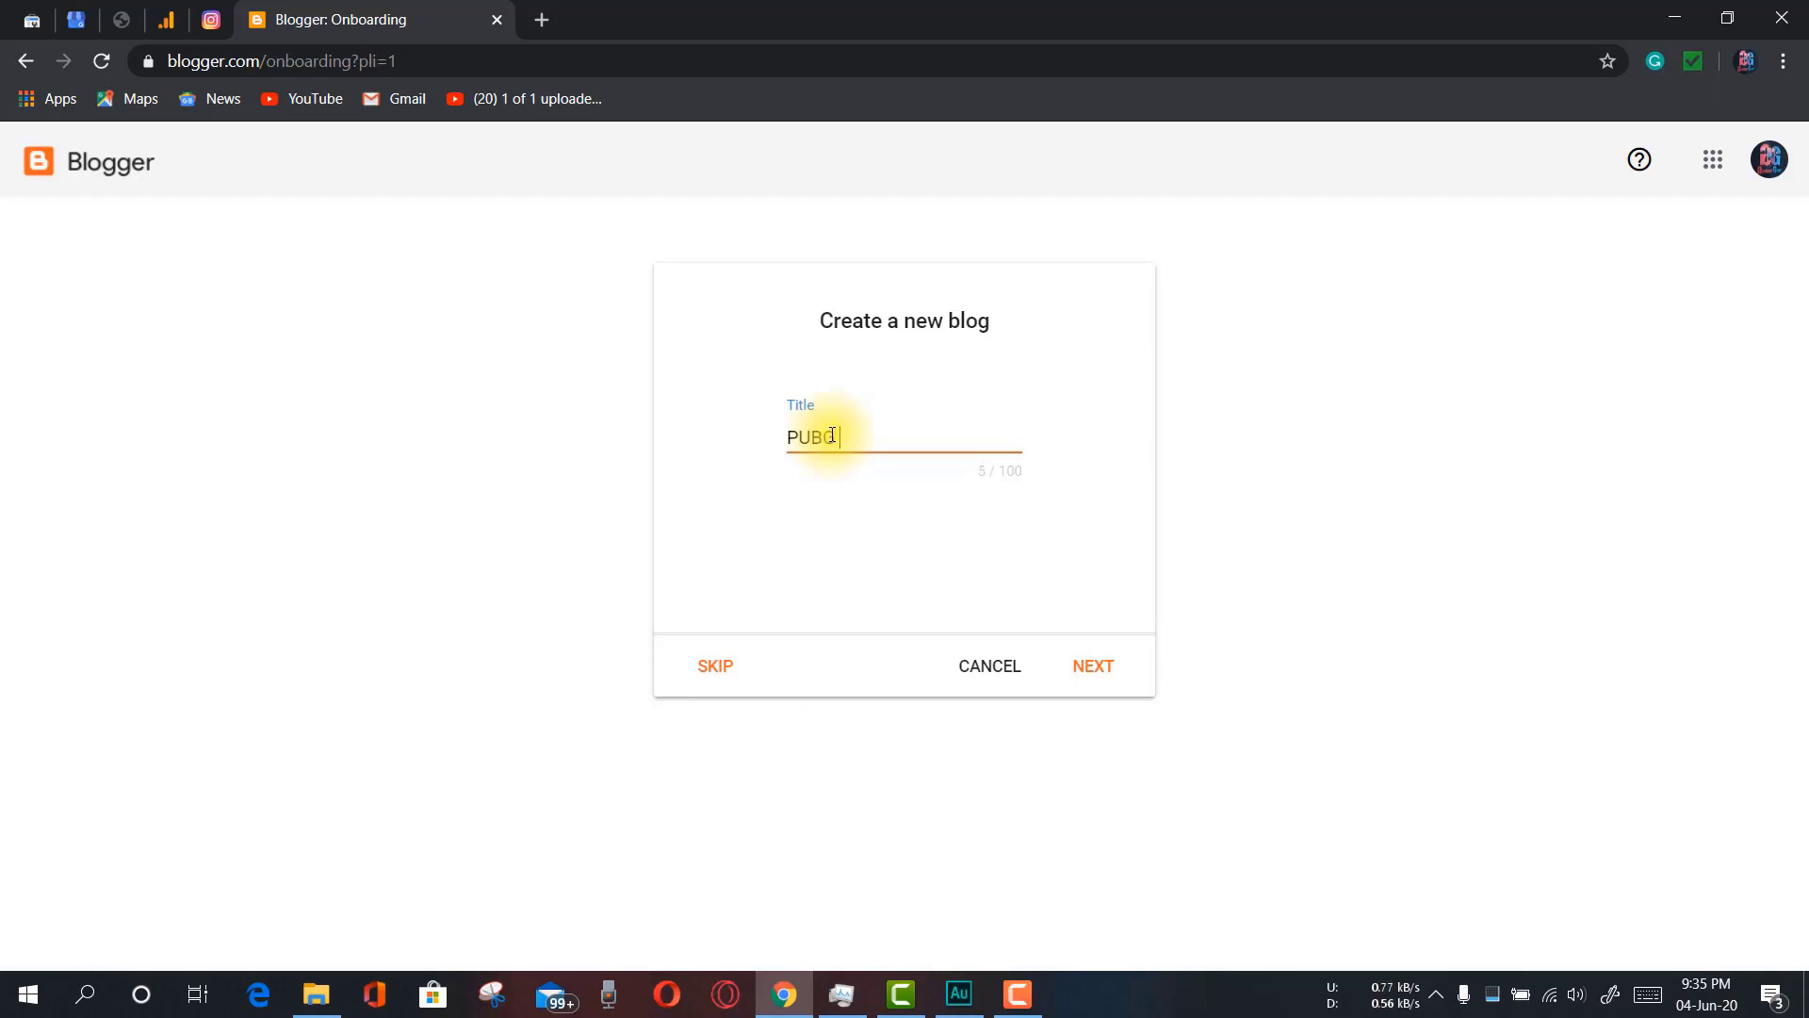
text(Gaming)
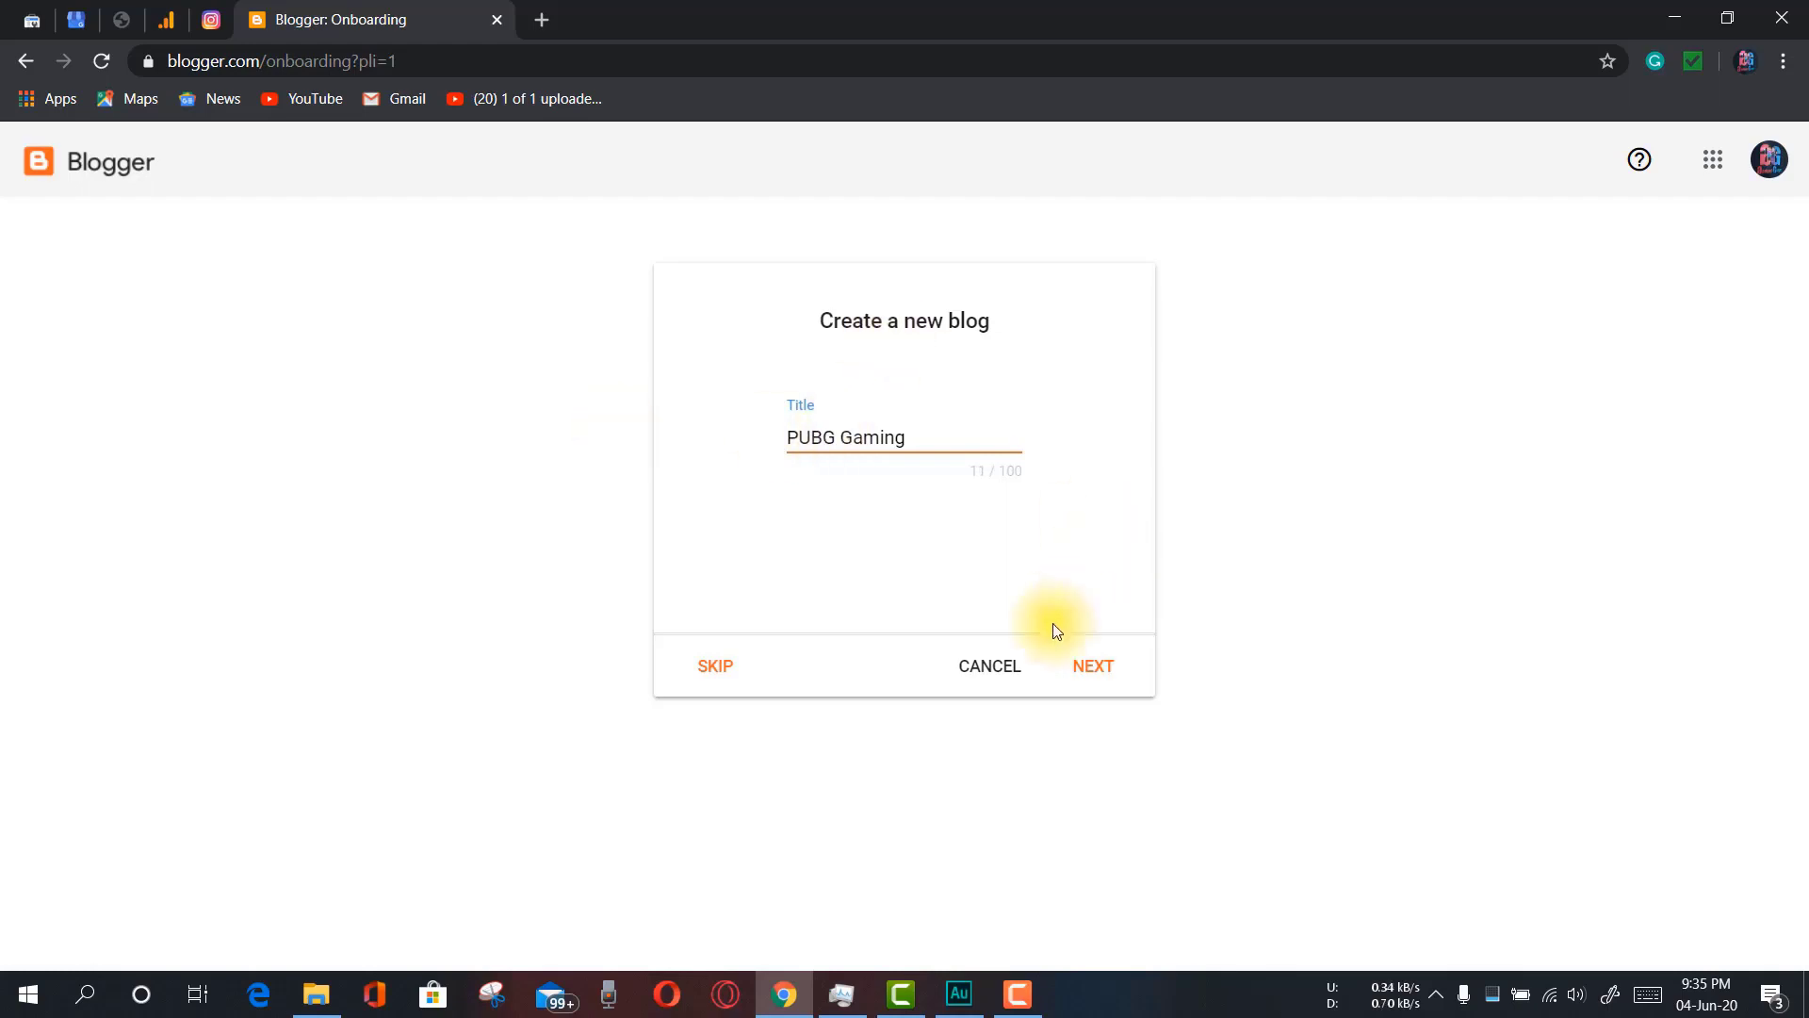
click(1099, 669)
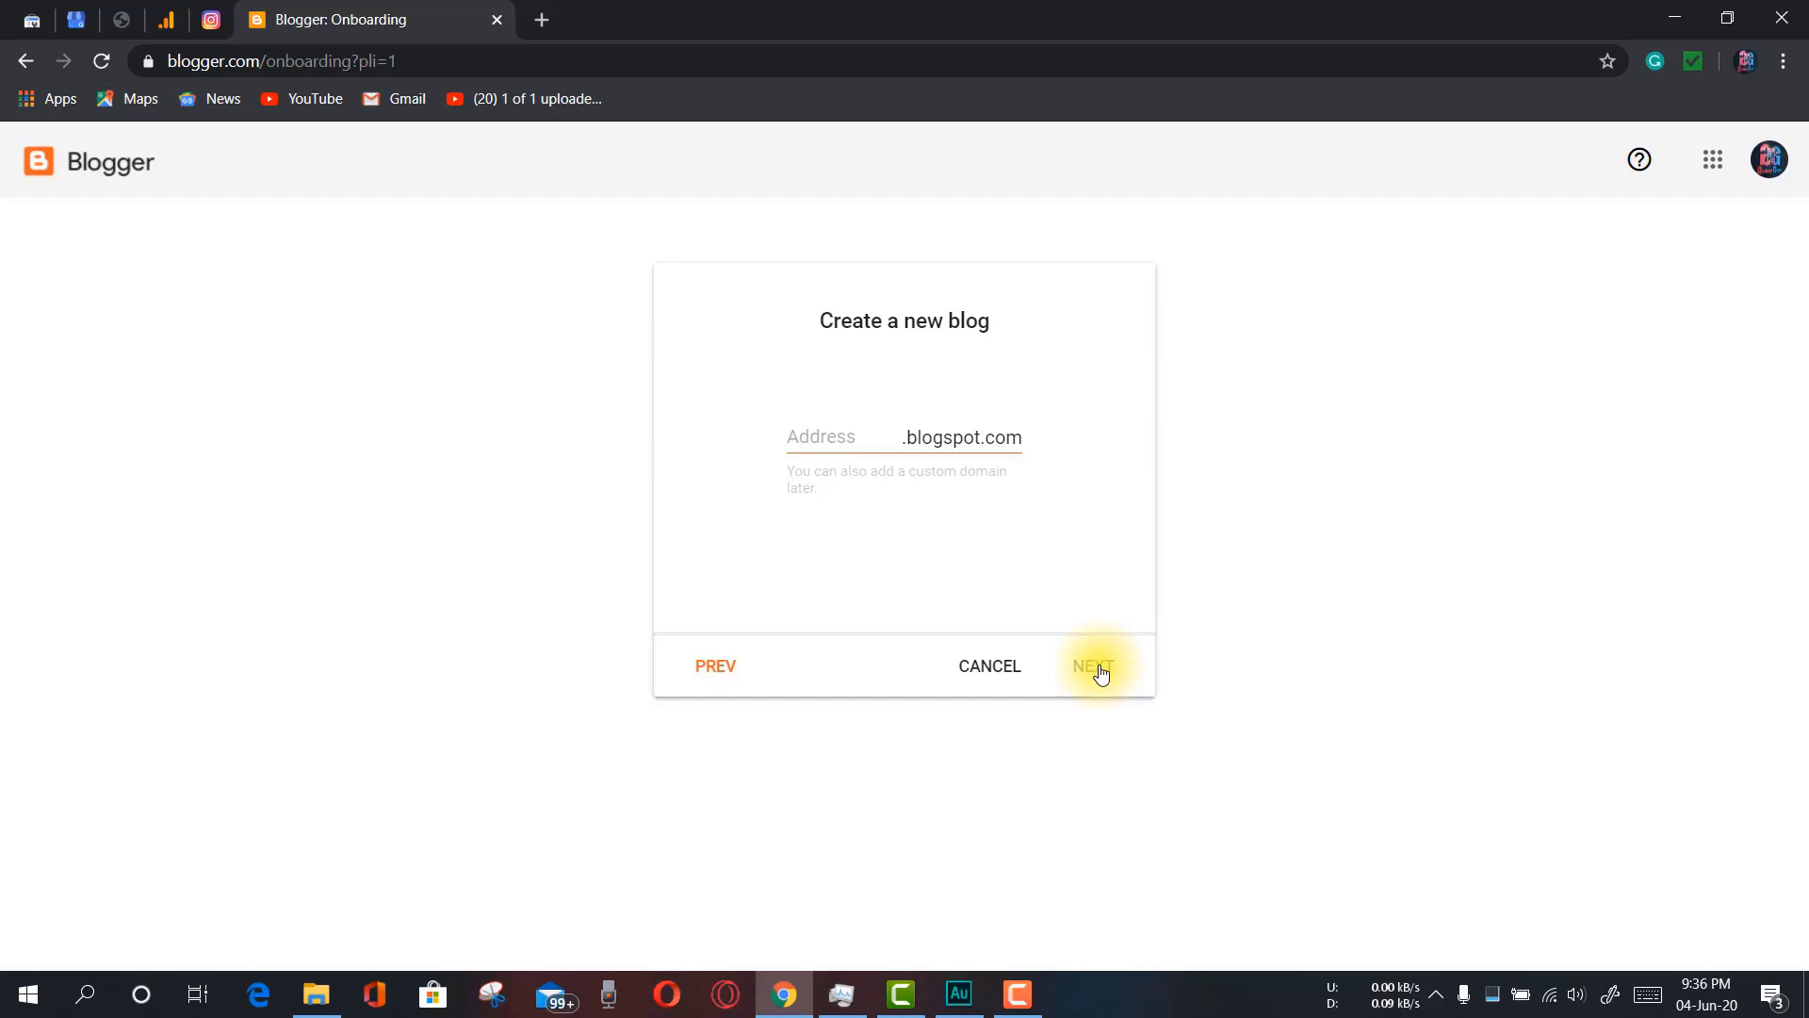
Try pubggaming as the blog's blogspot.com address
click(831, 440)
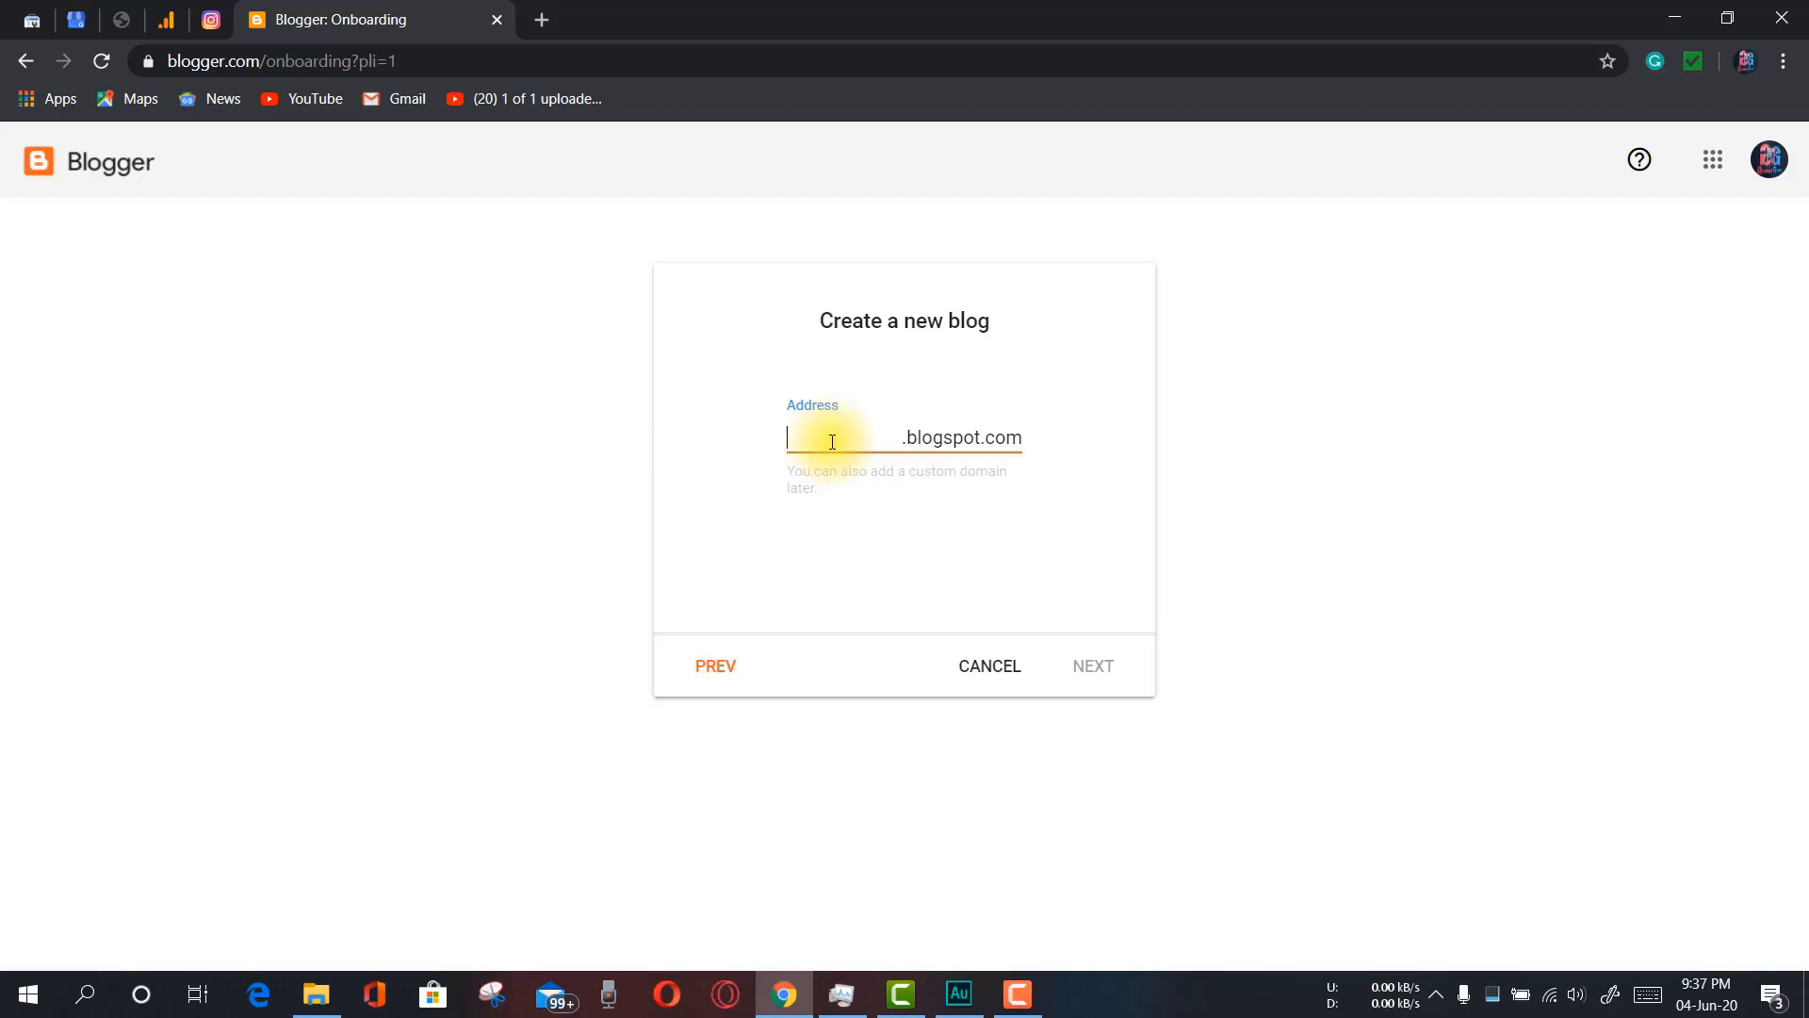
text(pubggaming)
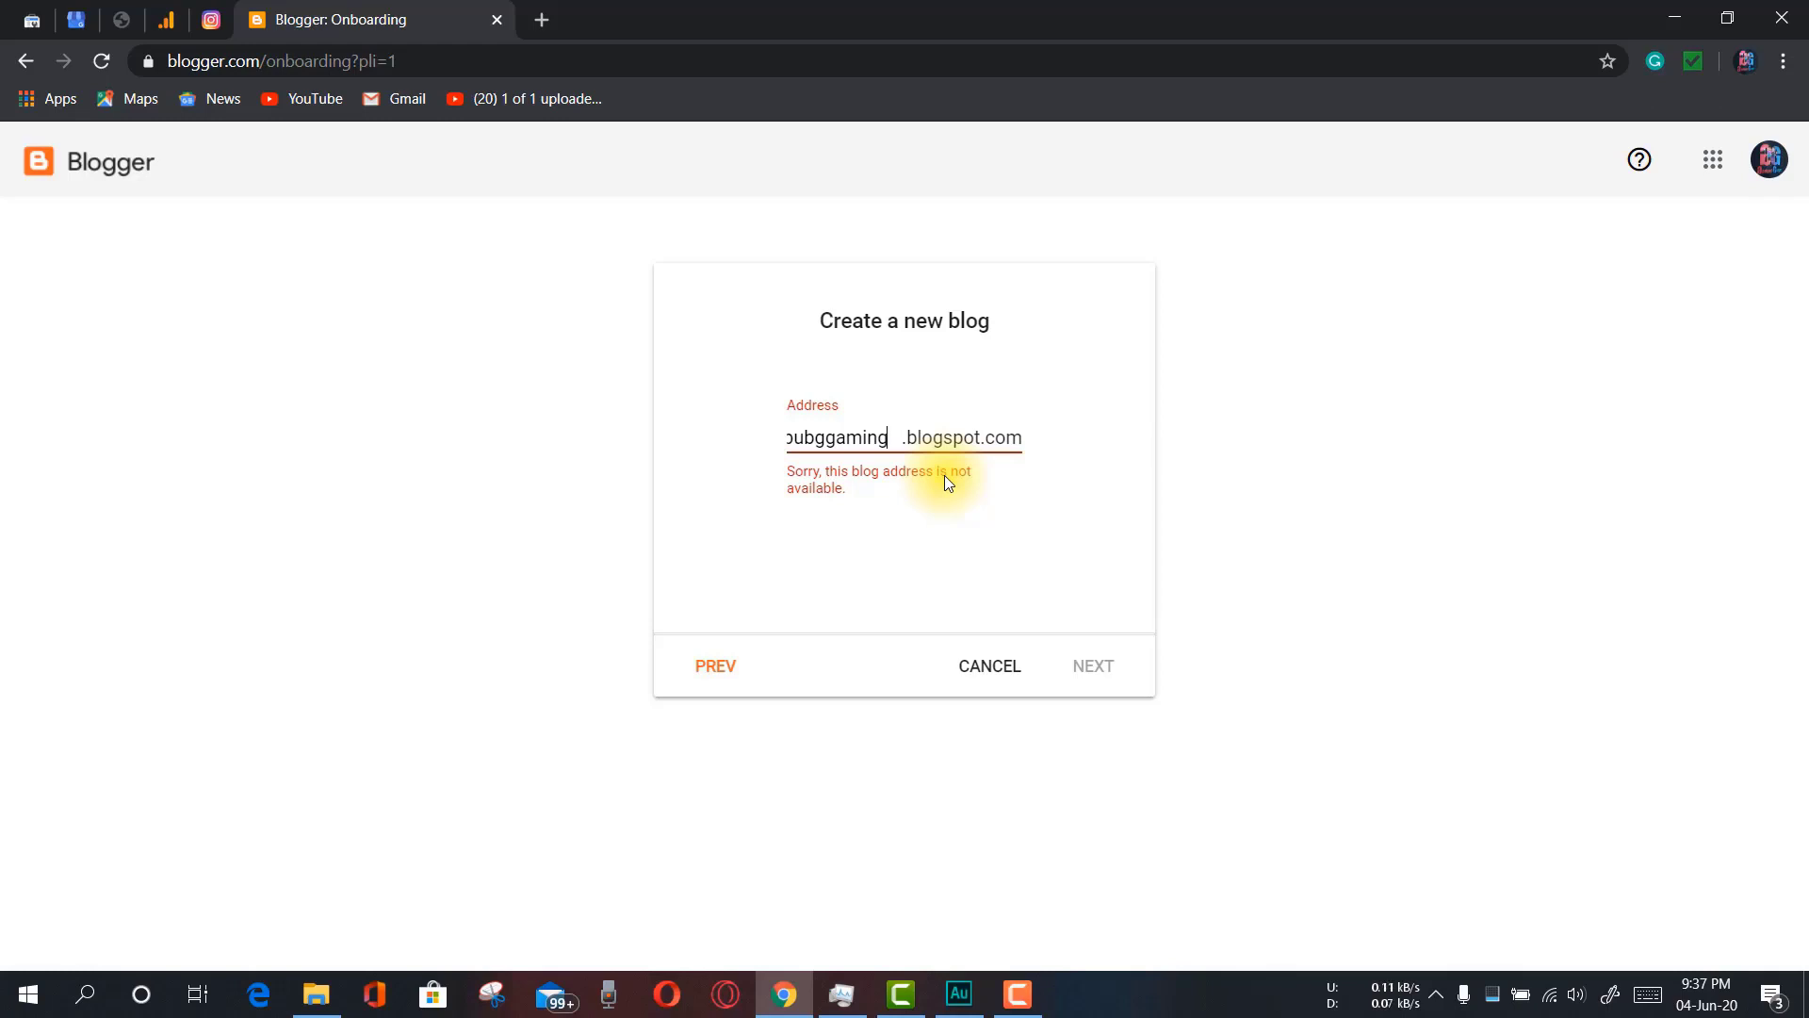
key(BackSpace)
key(BackSpace)
key(BackSpace)
key(BackSpace)
key(BackSpace)
key(BackSpace)
Set the blog address to gadgetguyspubg.blogspot.com and continue to the Blogger profile stage
text(gadg)
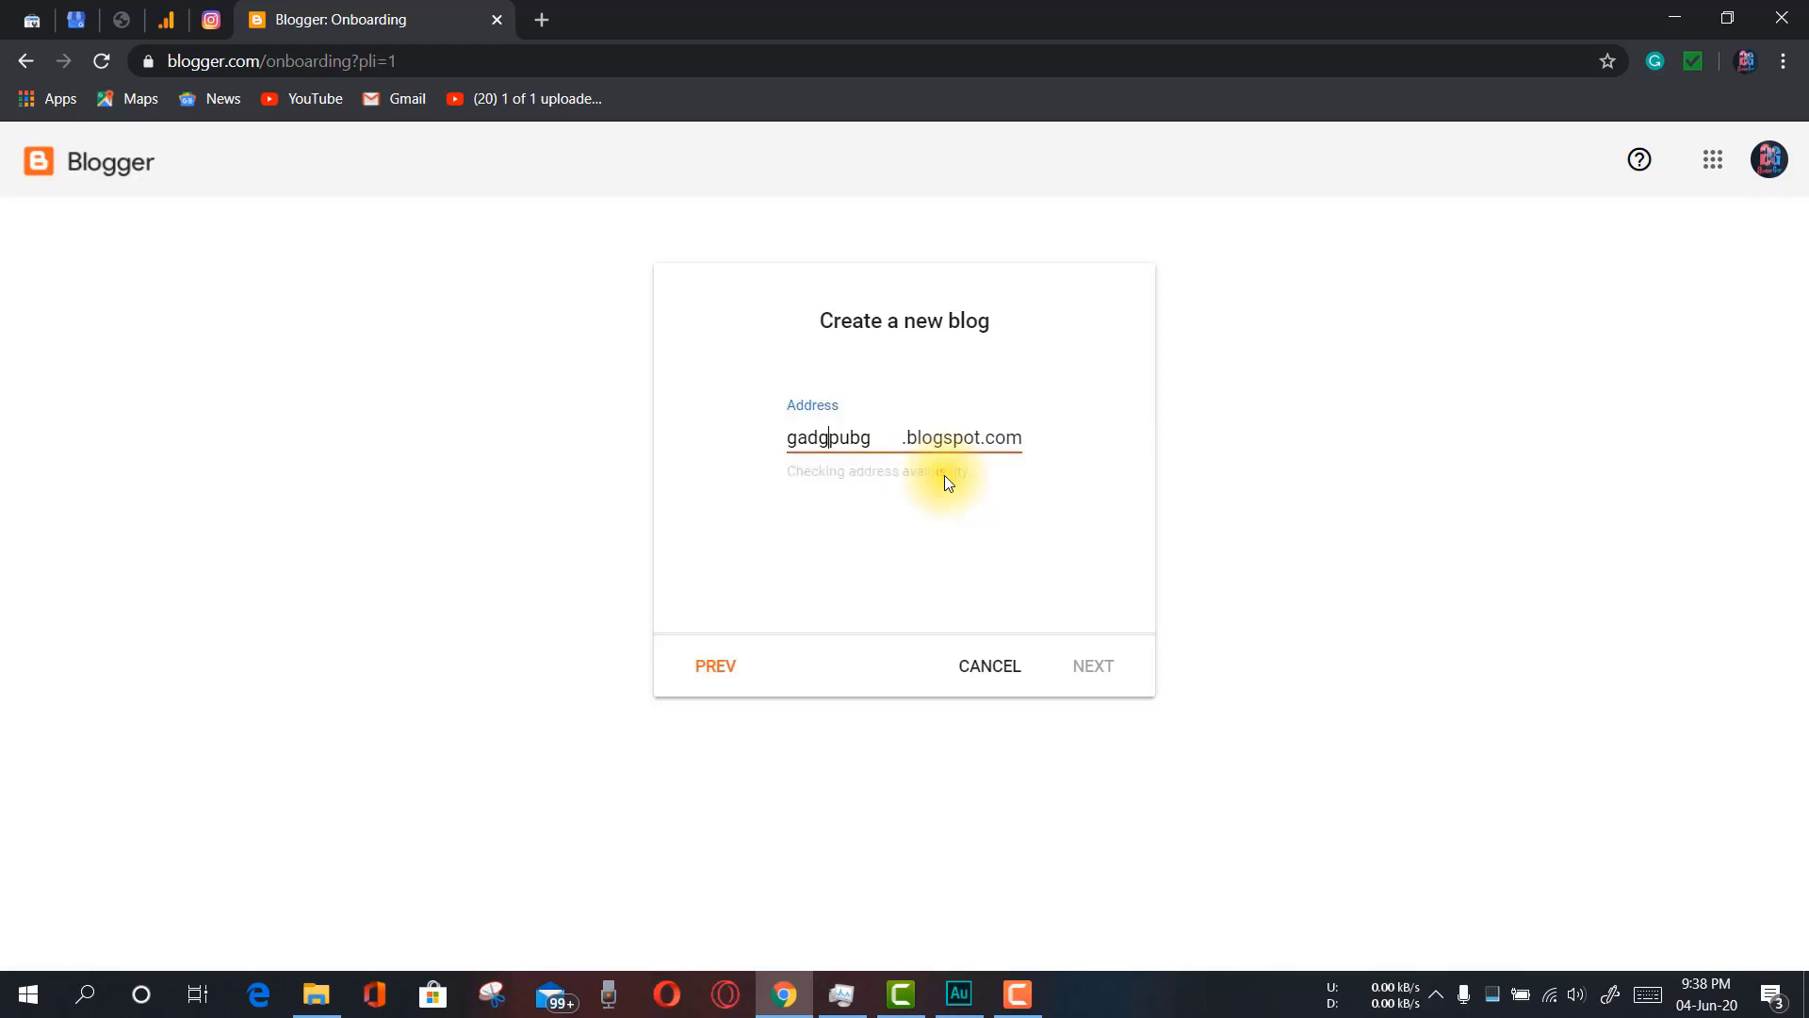
text(etguy)
key(Delete)
key(Delete)
key(Delete)
key(Delete)
text(s)
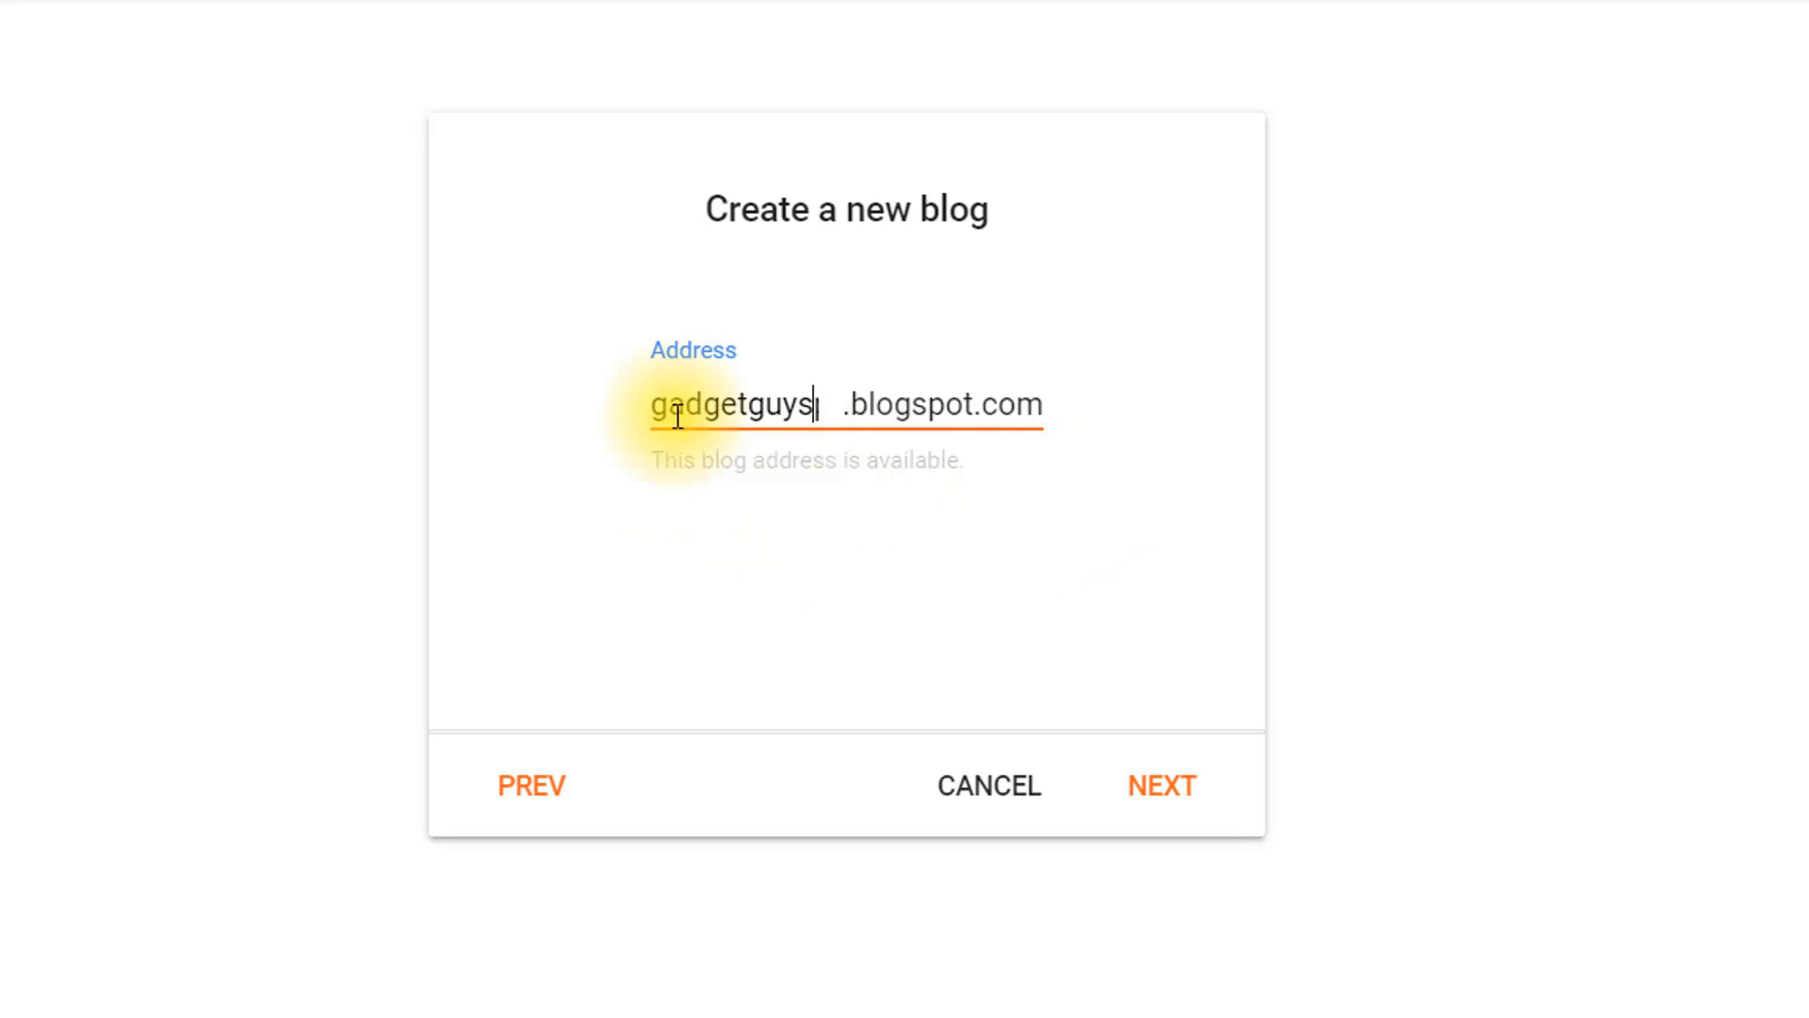
text(pubg)
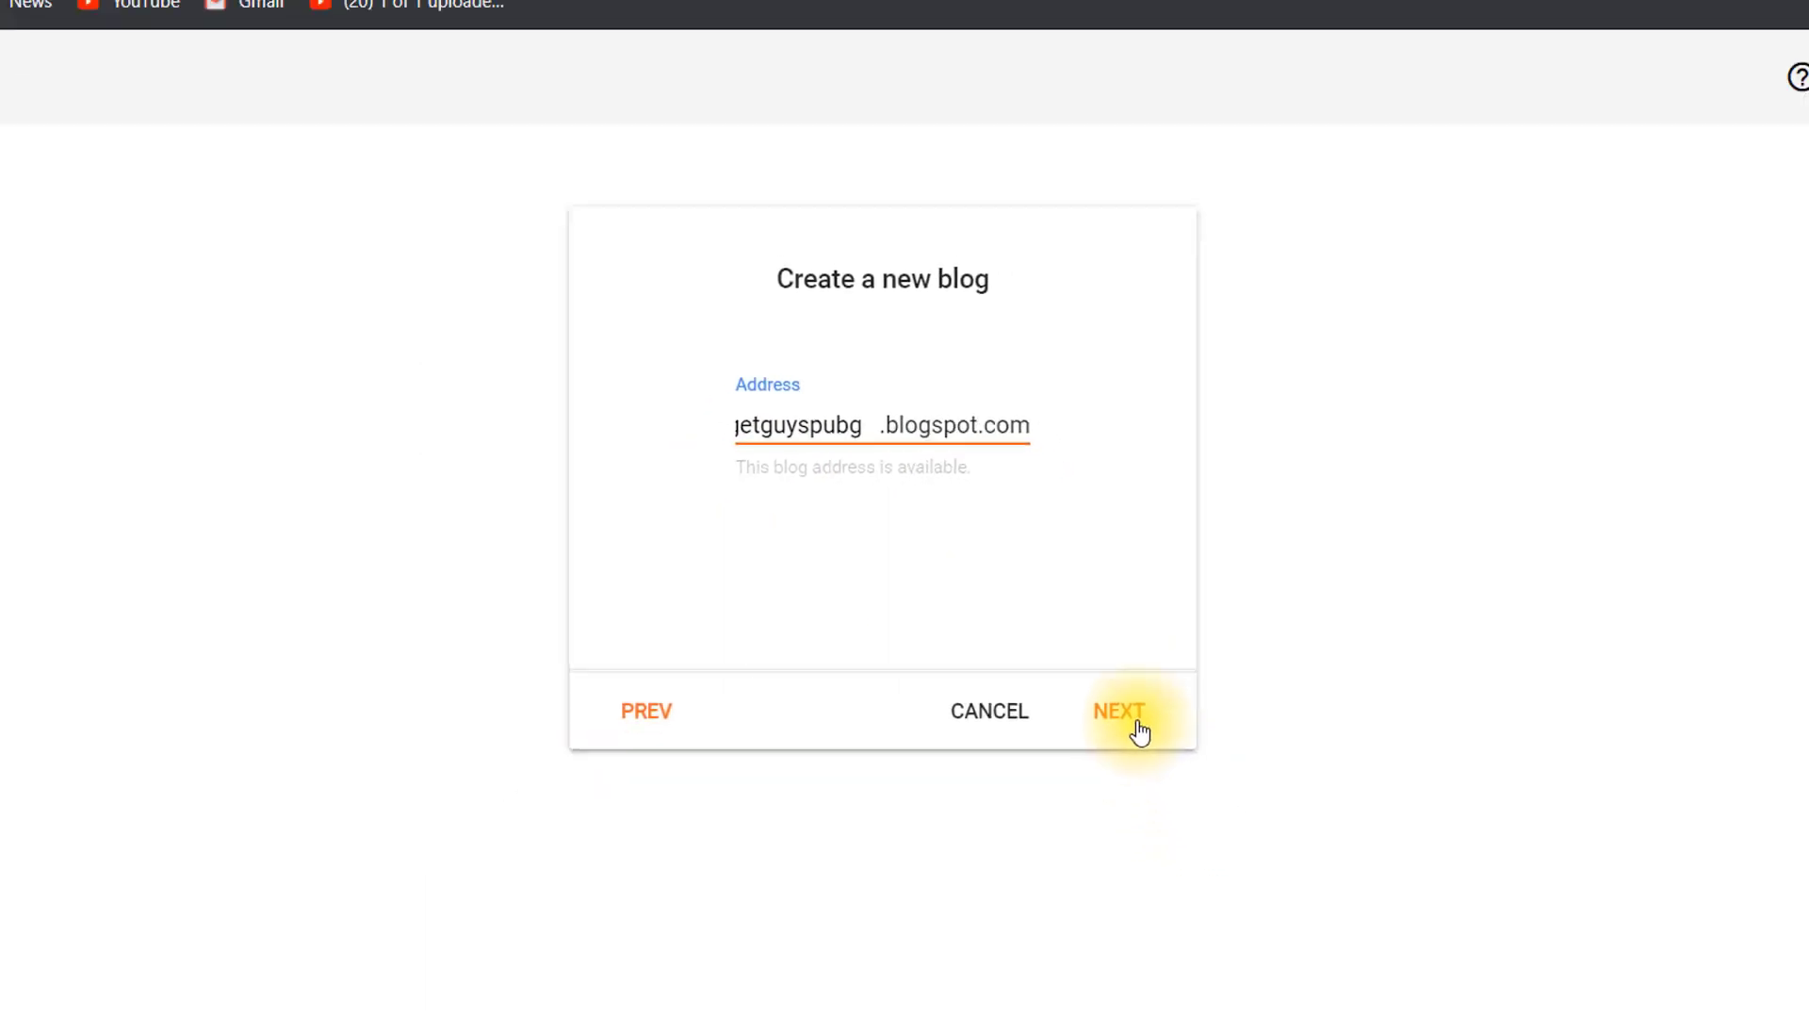
click(1137, 724)
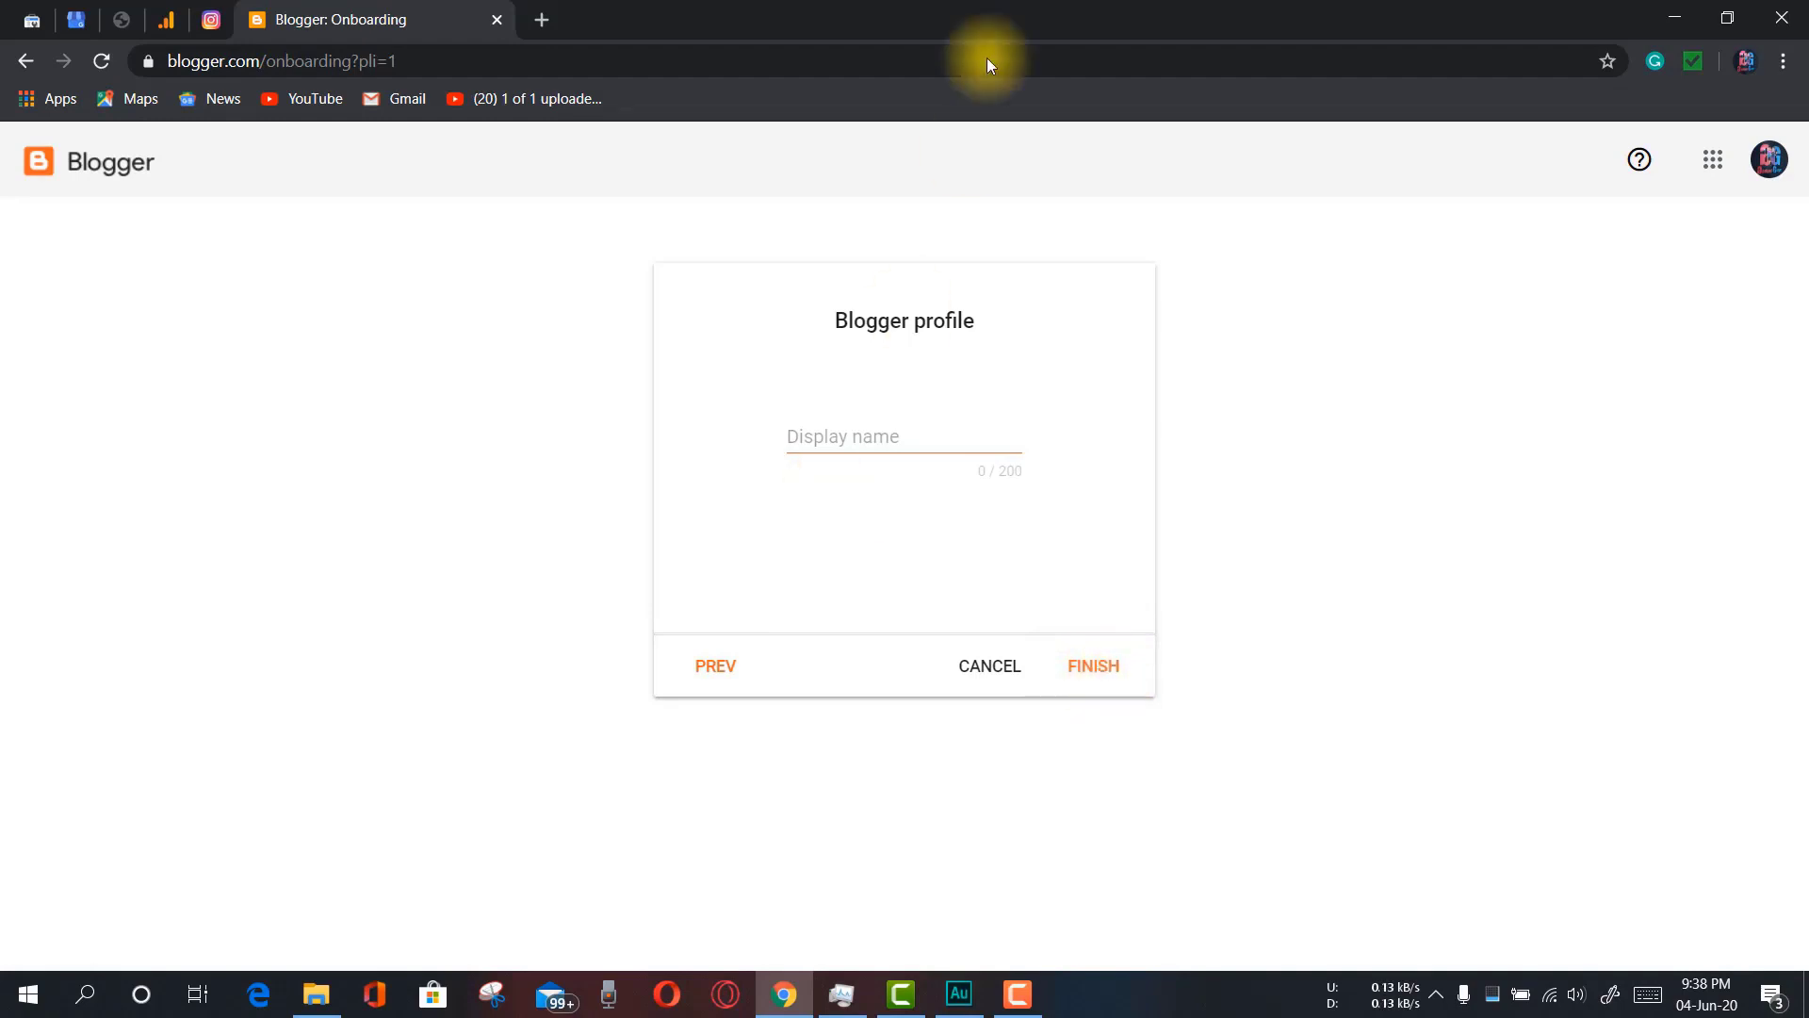
Search Google for "gadgetguys" in a new browser tab and look through the results
click(540, 18)
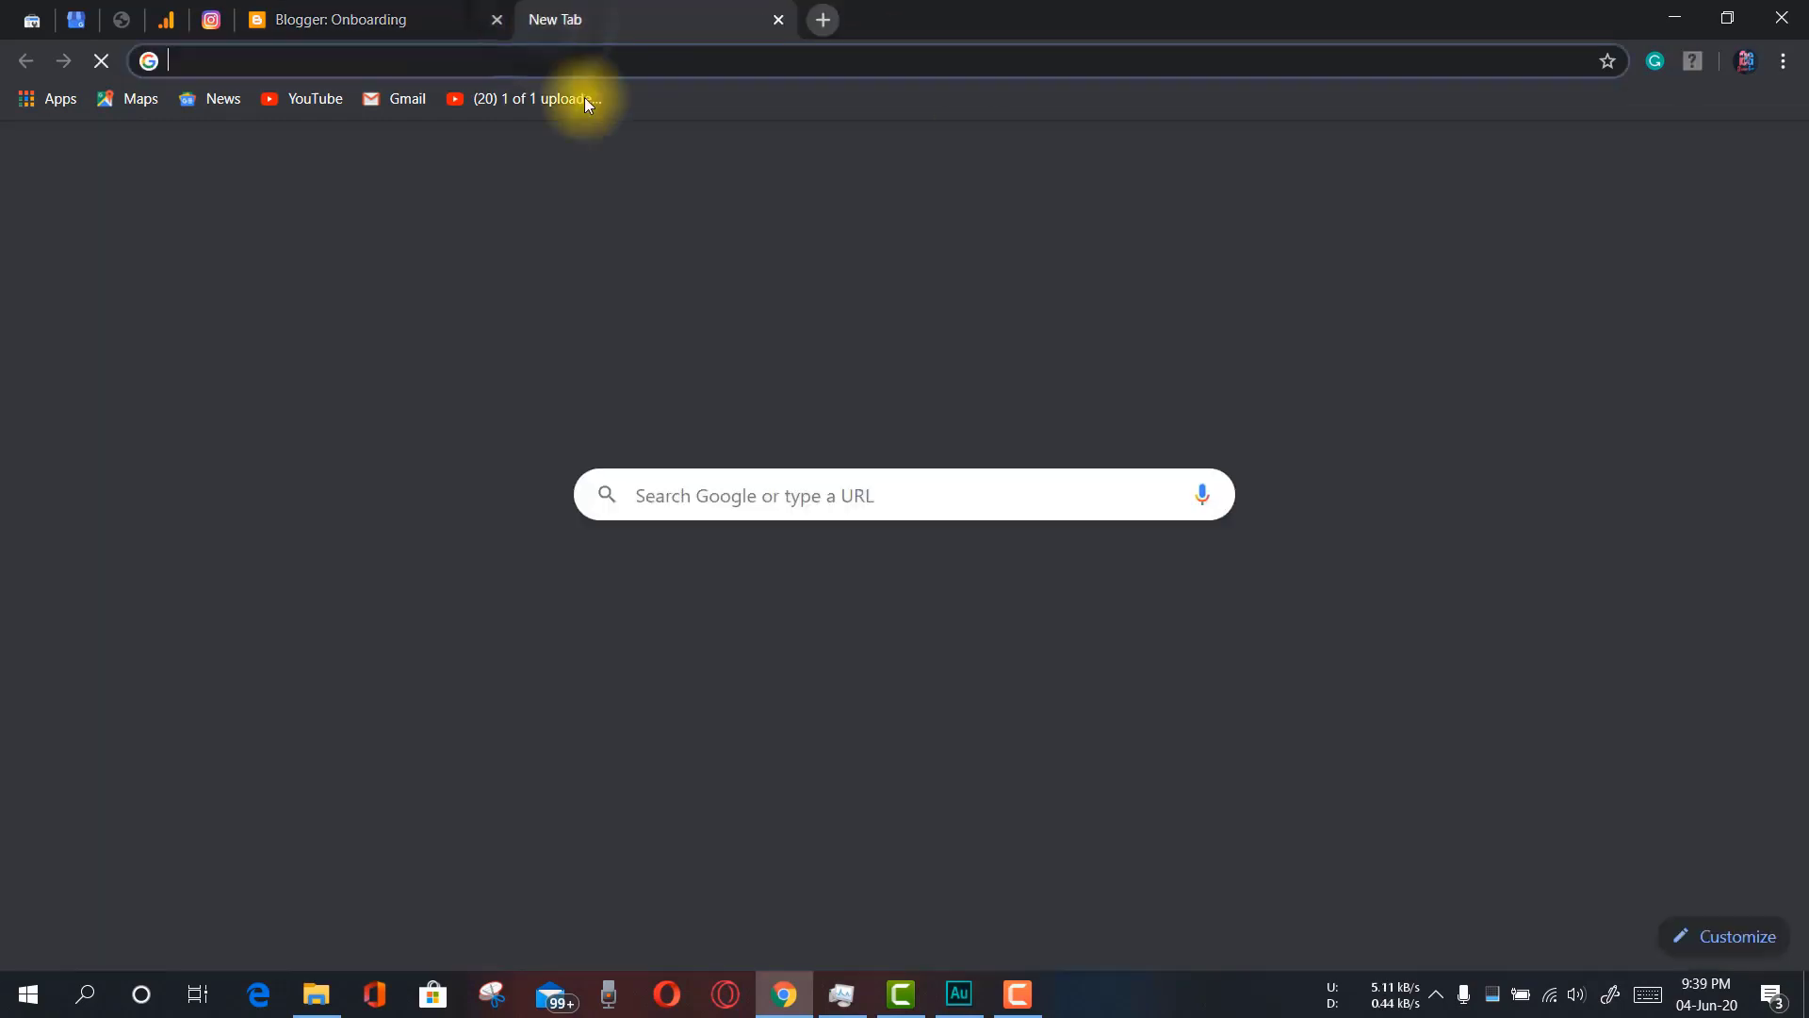
click(716, 490)
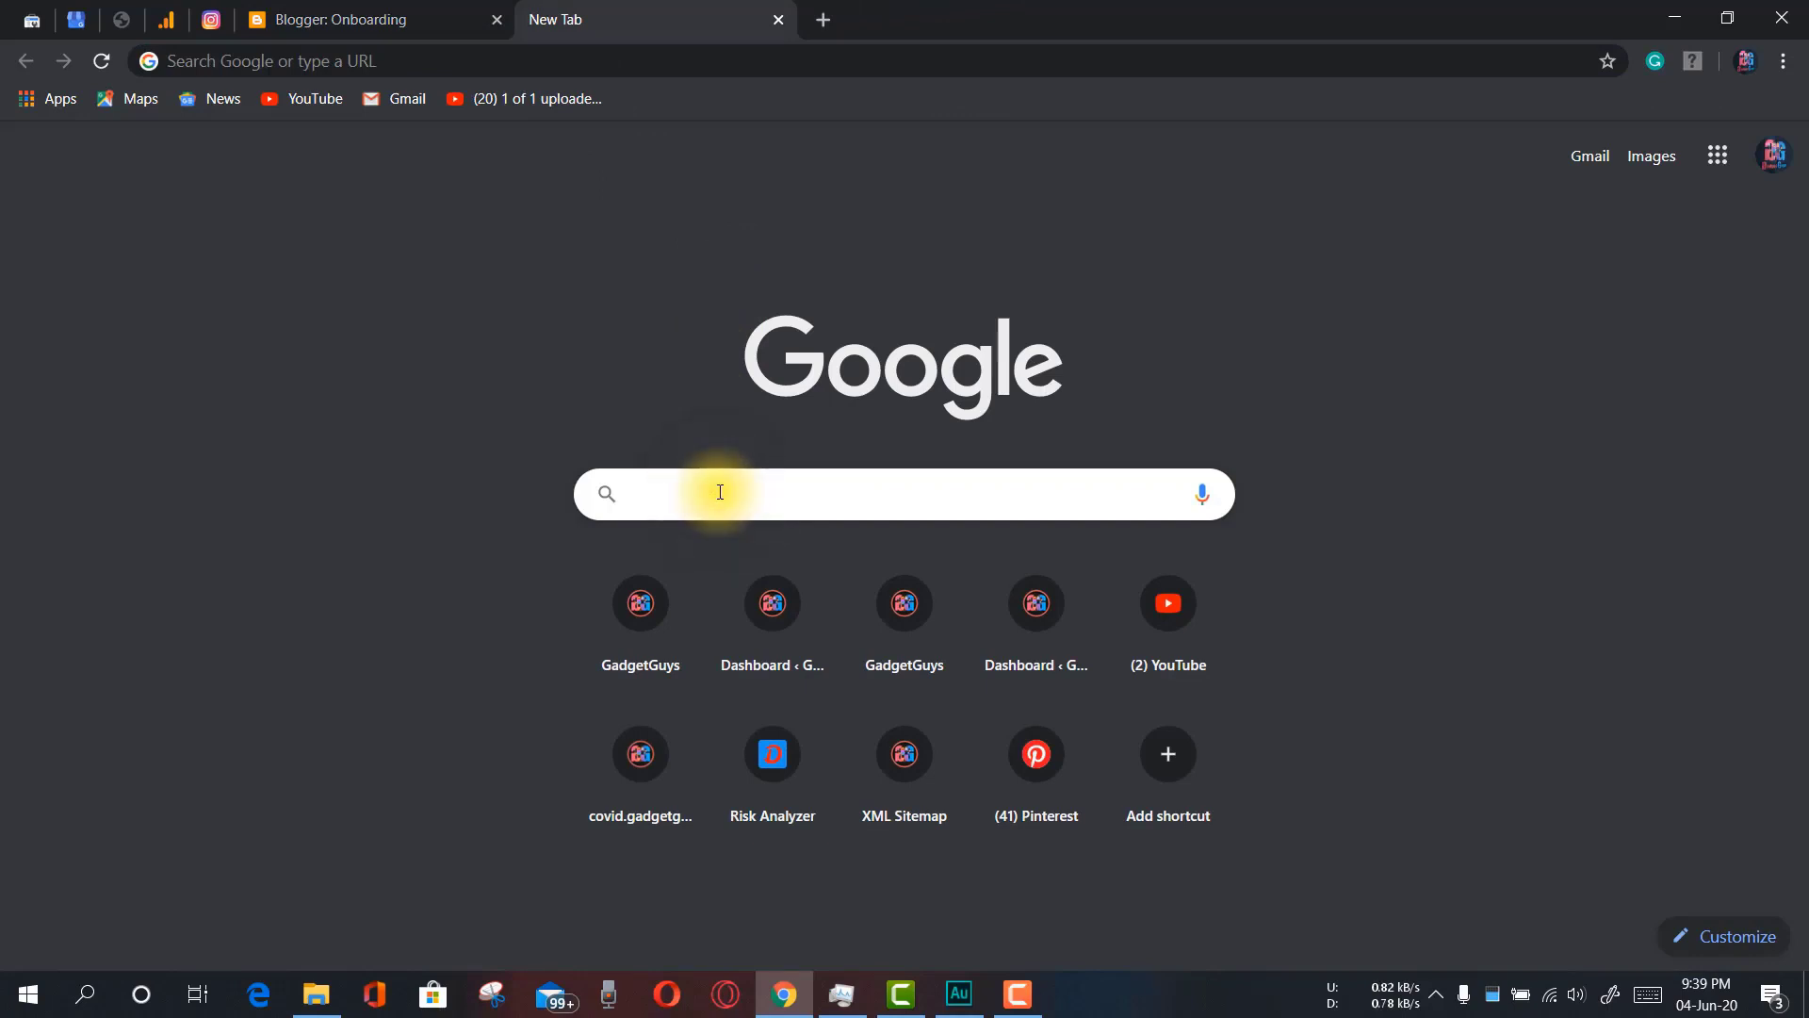
text(gad)
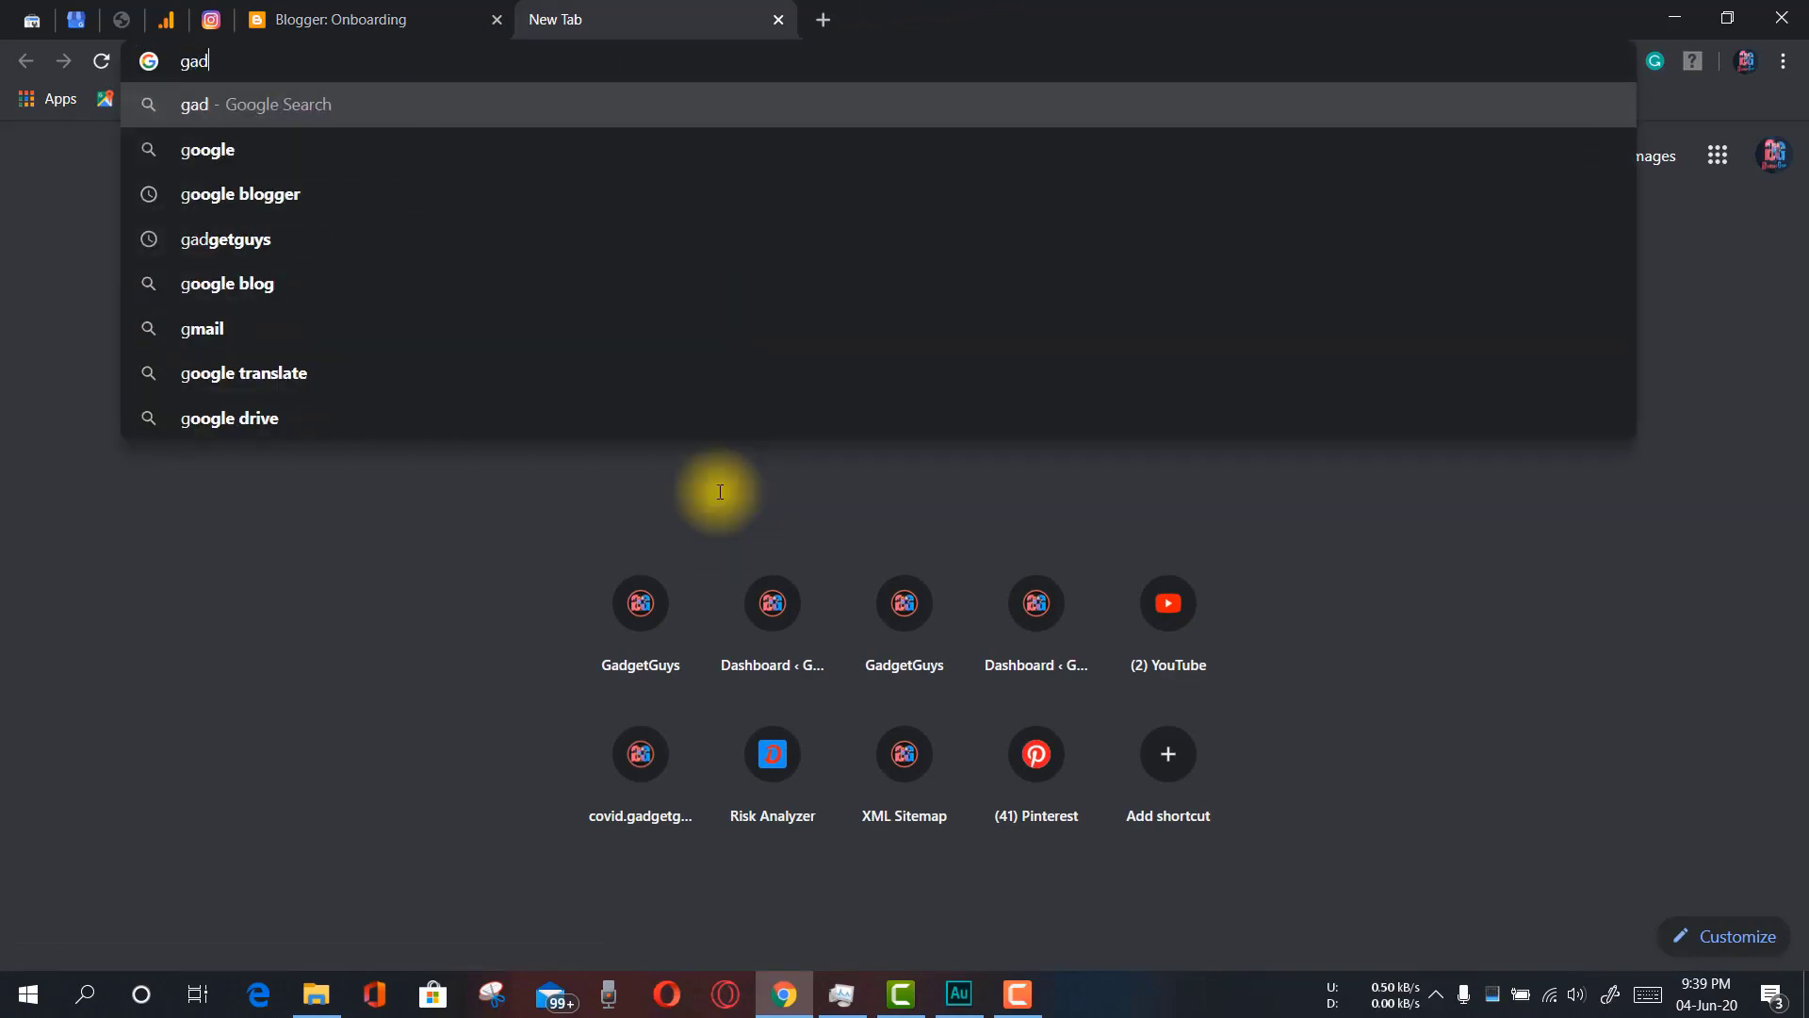
text(getguys)
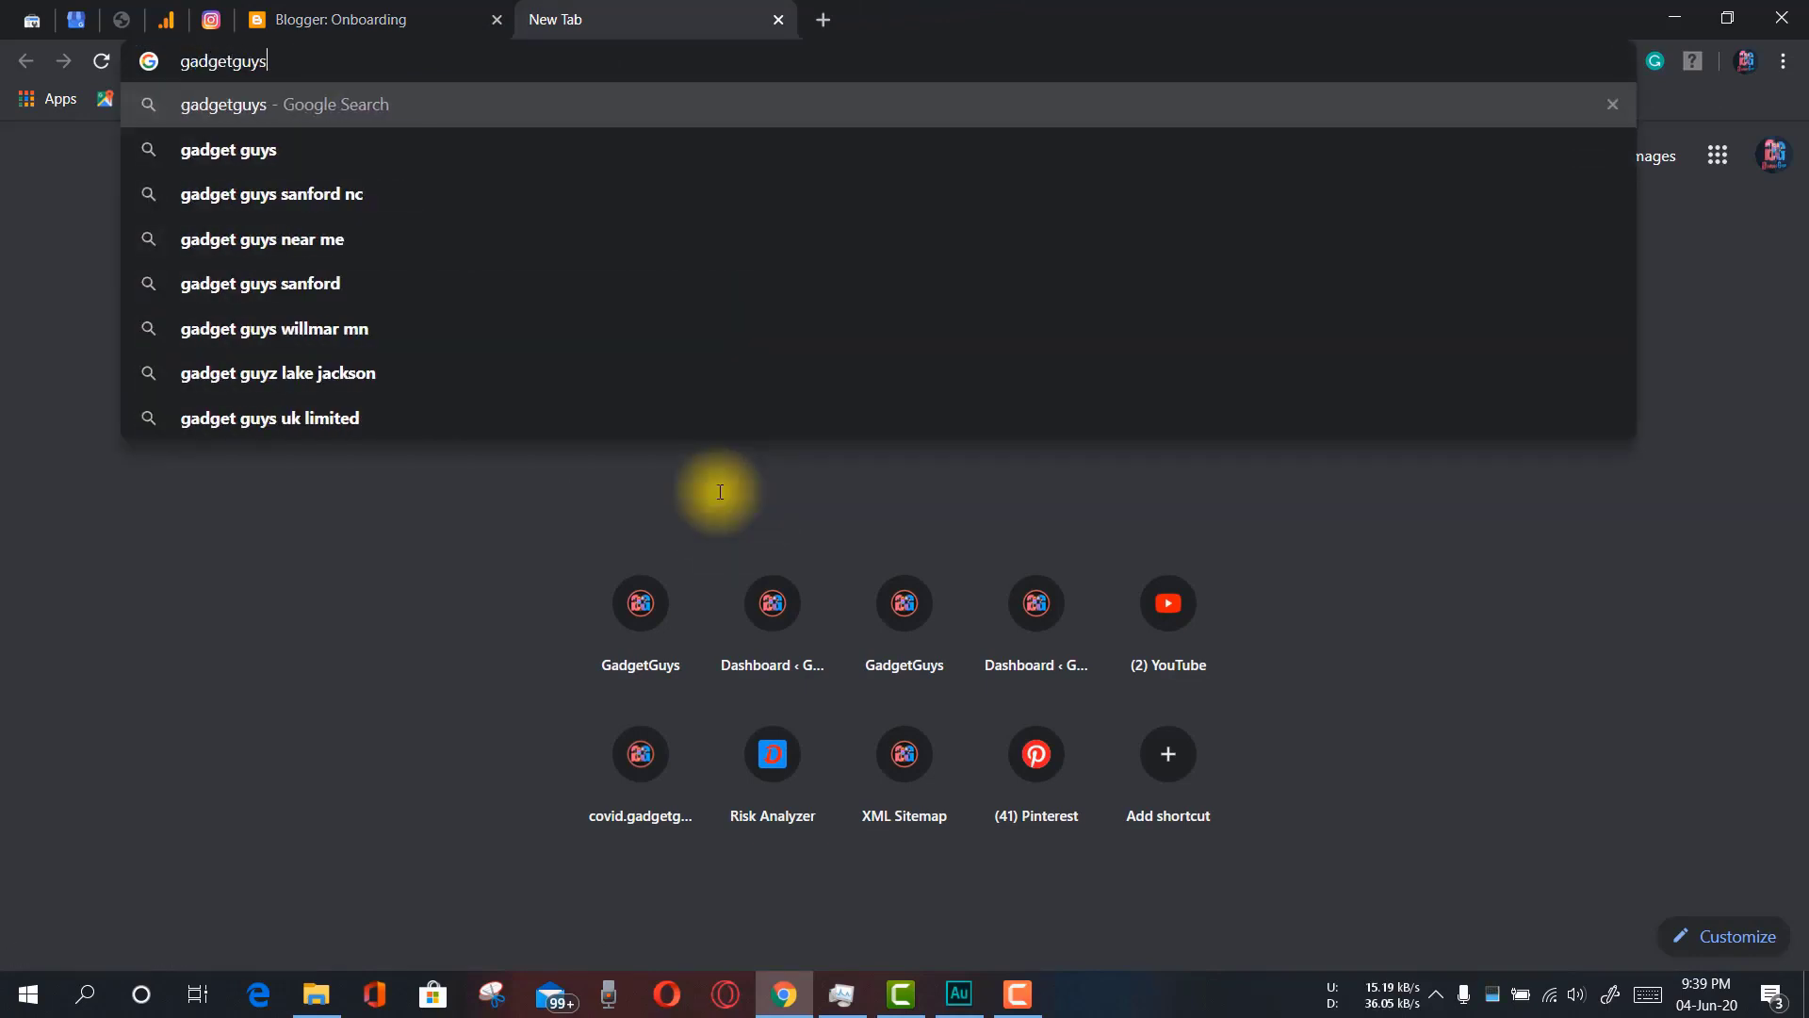
key(Return)
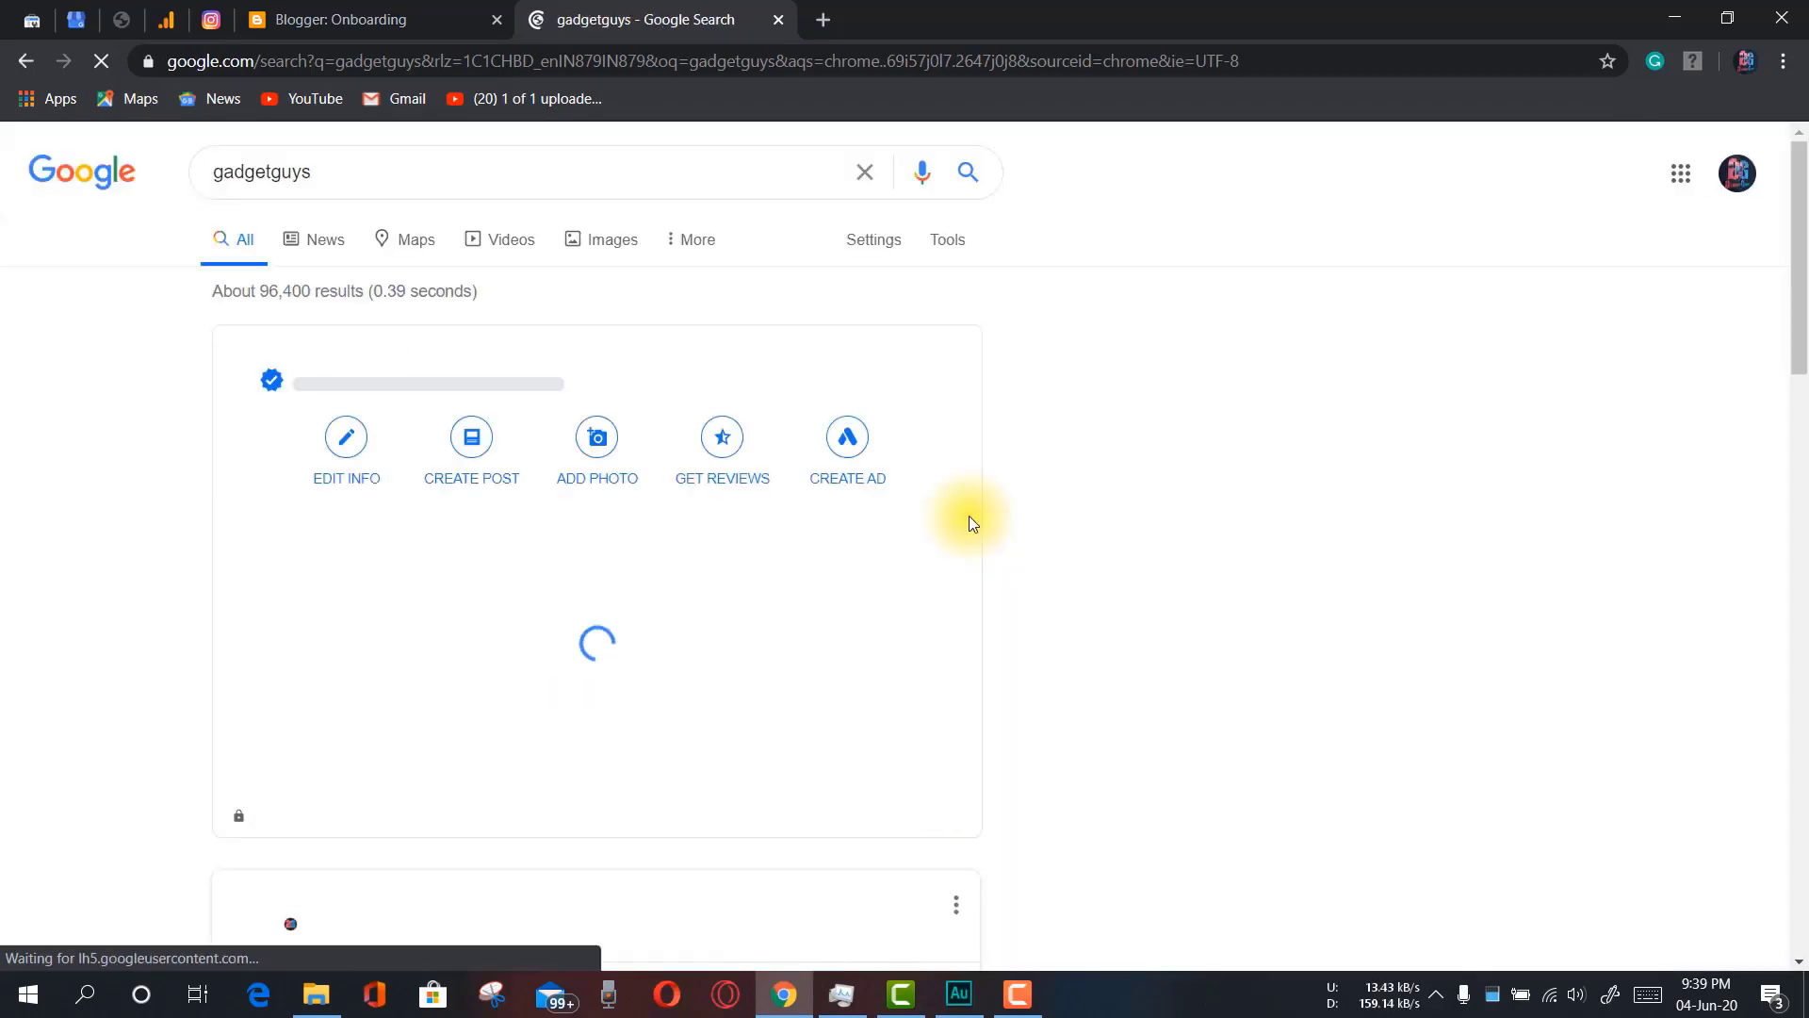
scroll(1031, 469, down, 1)
scroll(1025, 473, down, 7)
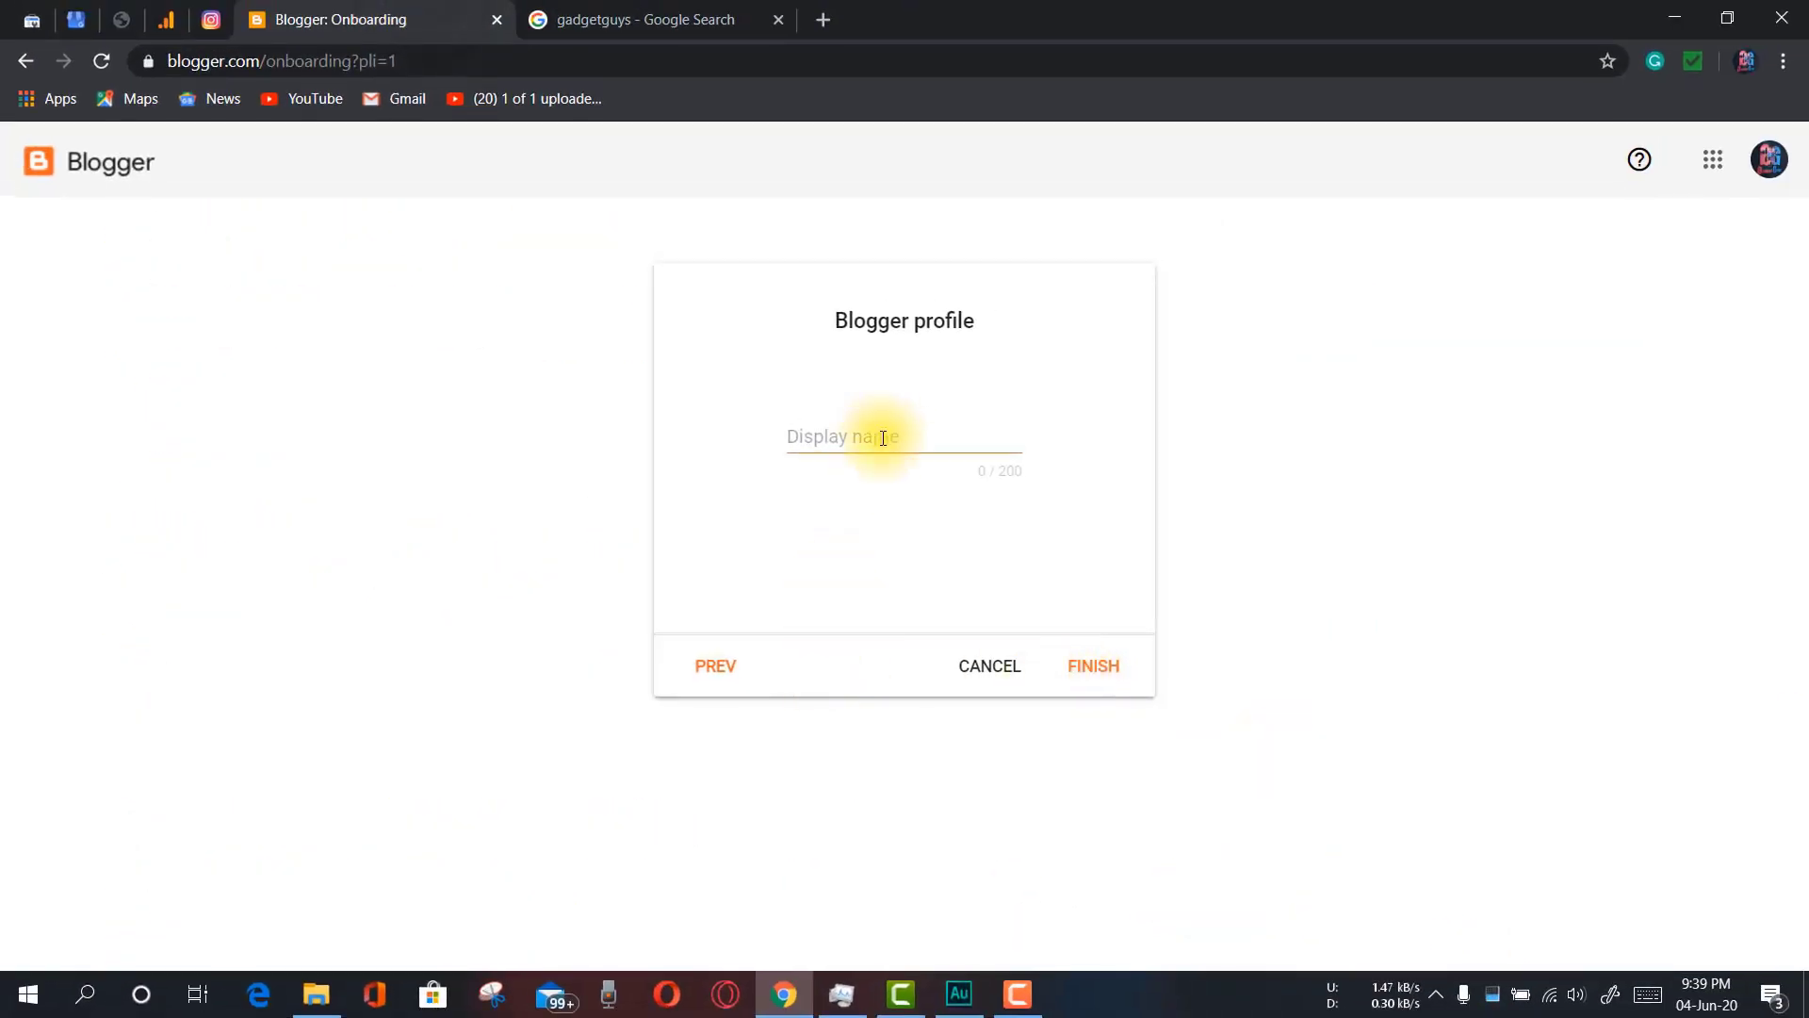
Set the Blogger profile's display name to "PUBG-We are PUBG Lovers" and finish creating the blog
click(882, 438)
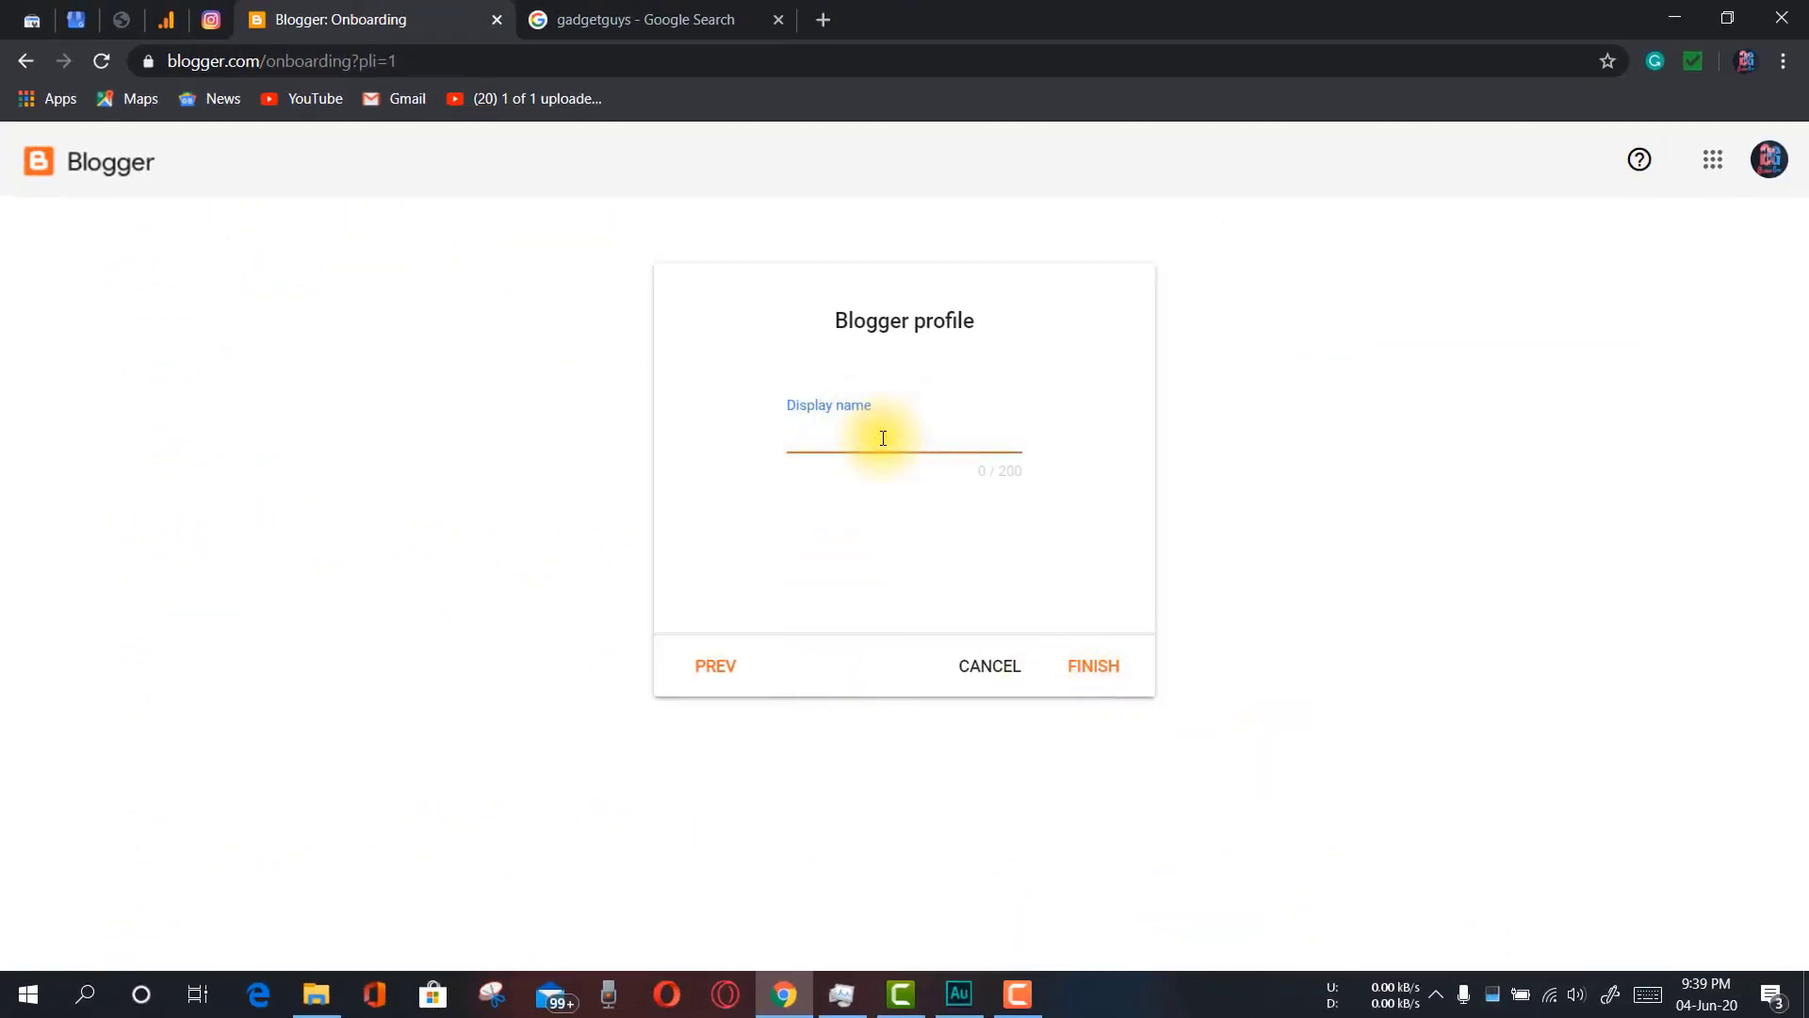
text(PUBG-We are PUBG Lovers)
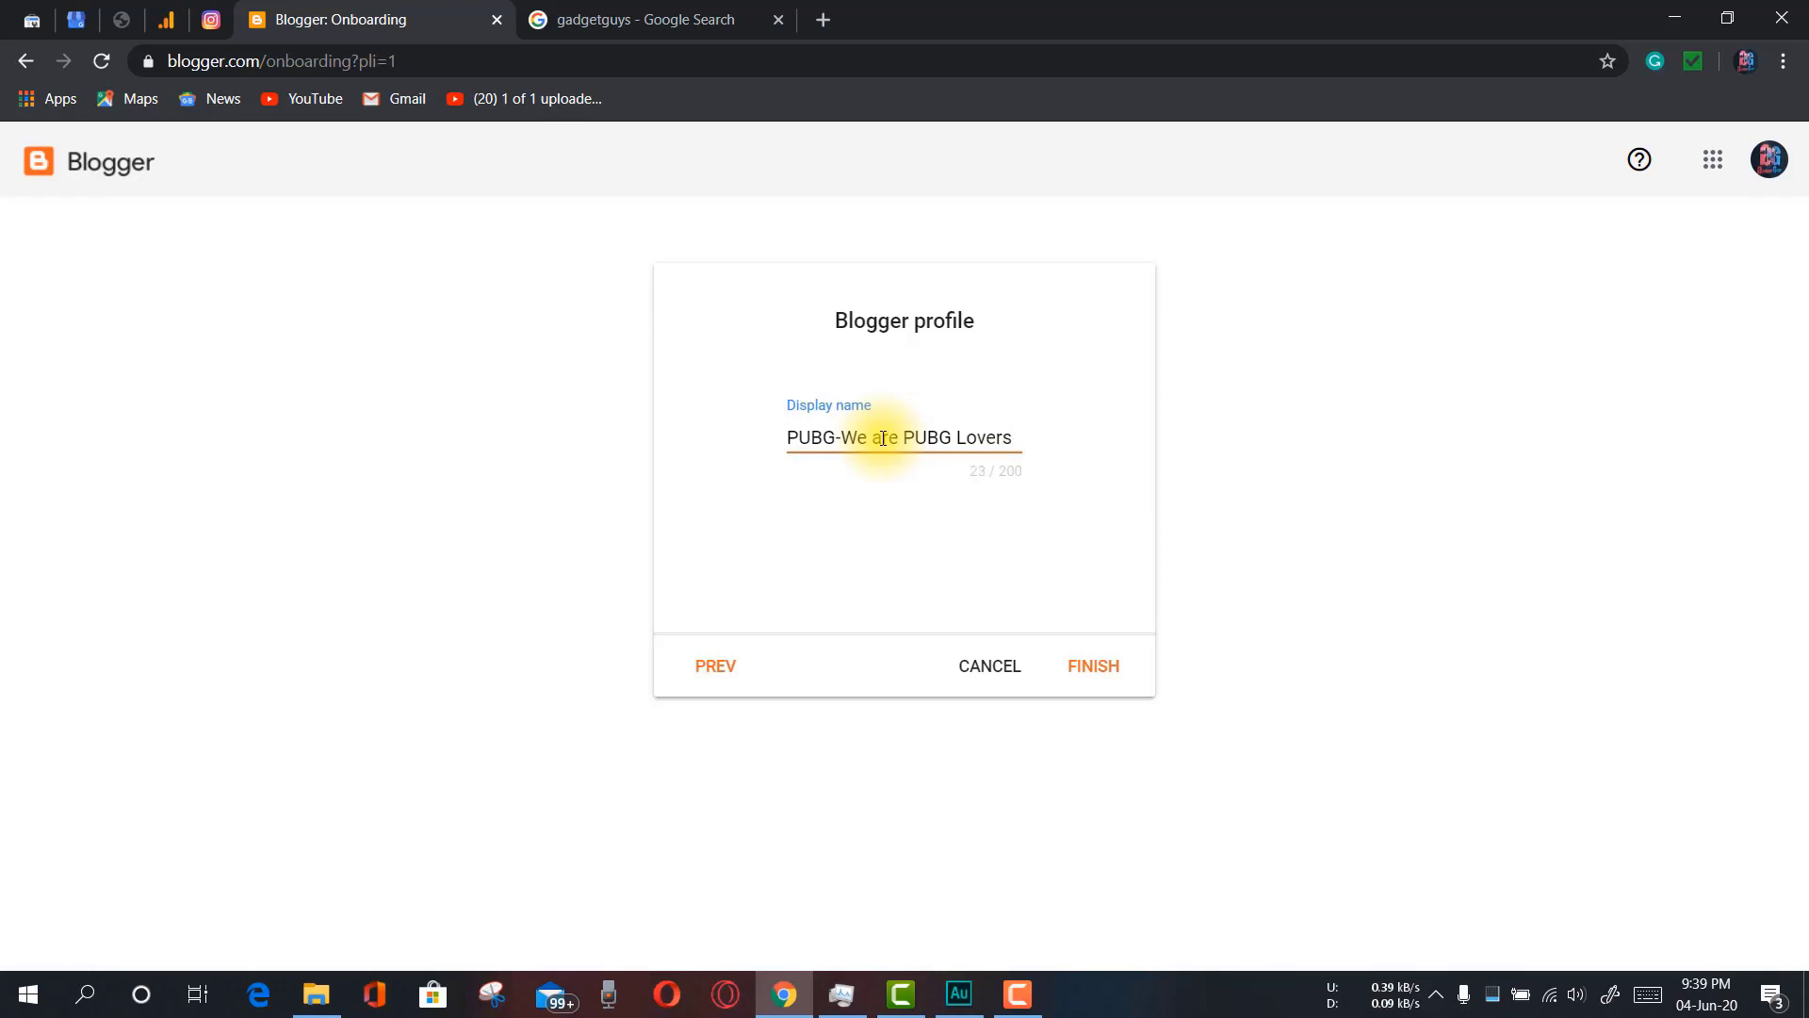
click(1095, 669)
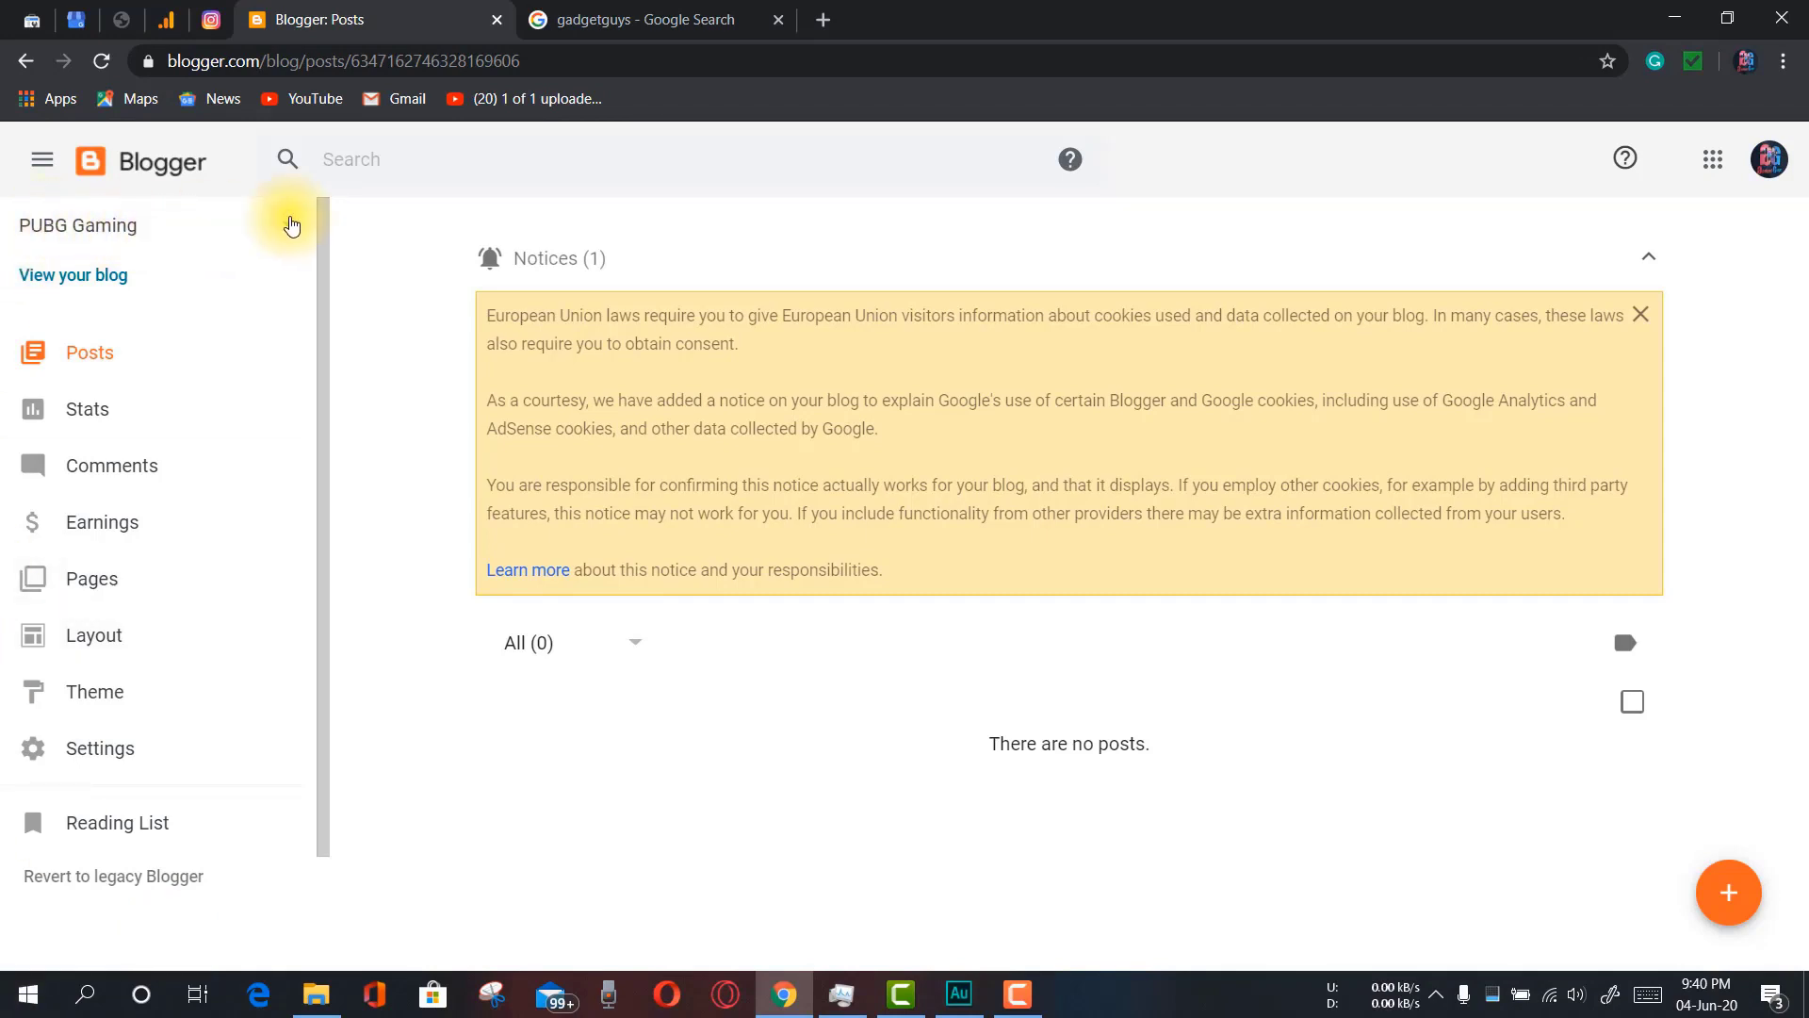
View the live PUBG Gaming blog and select its full web address
click(289, 225)
click(416, 514)
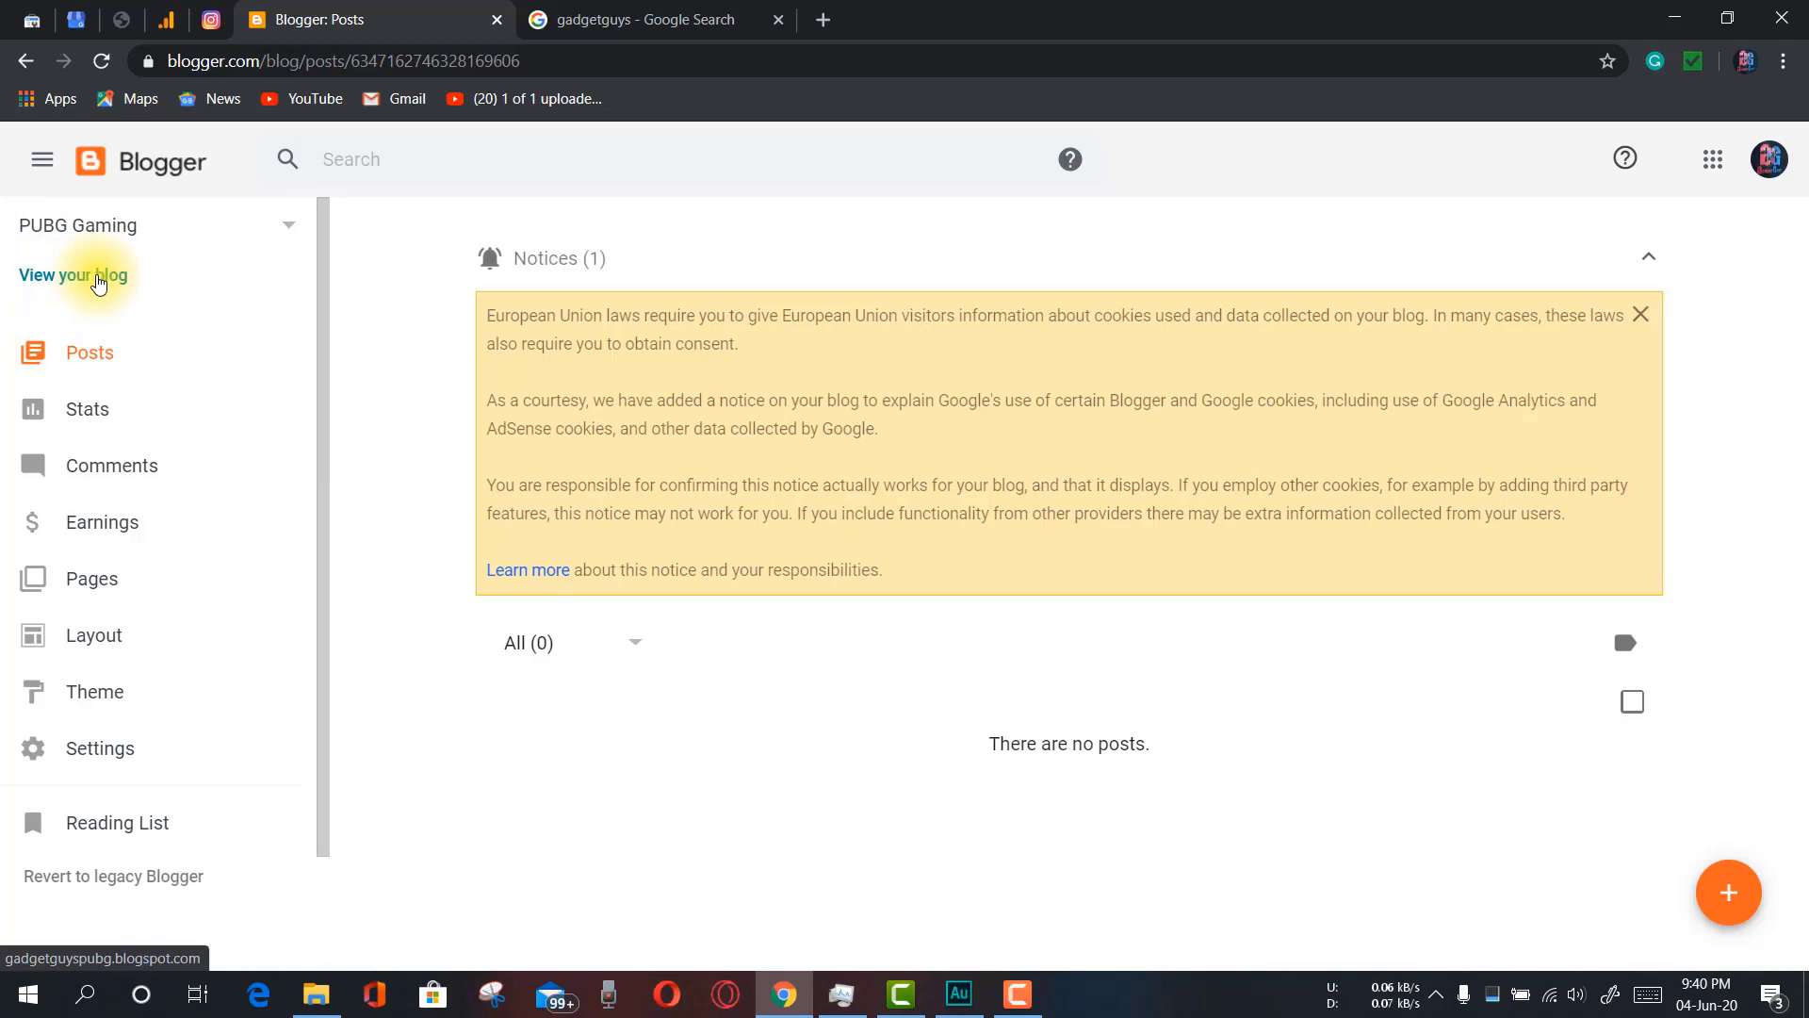
click(94, 277)
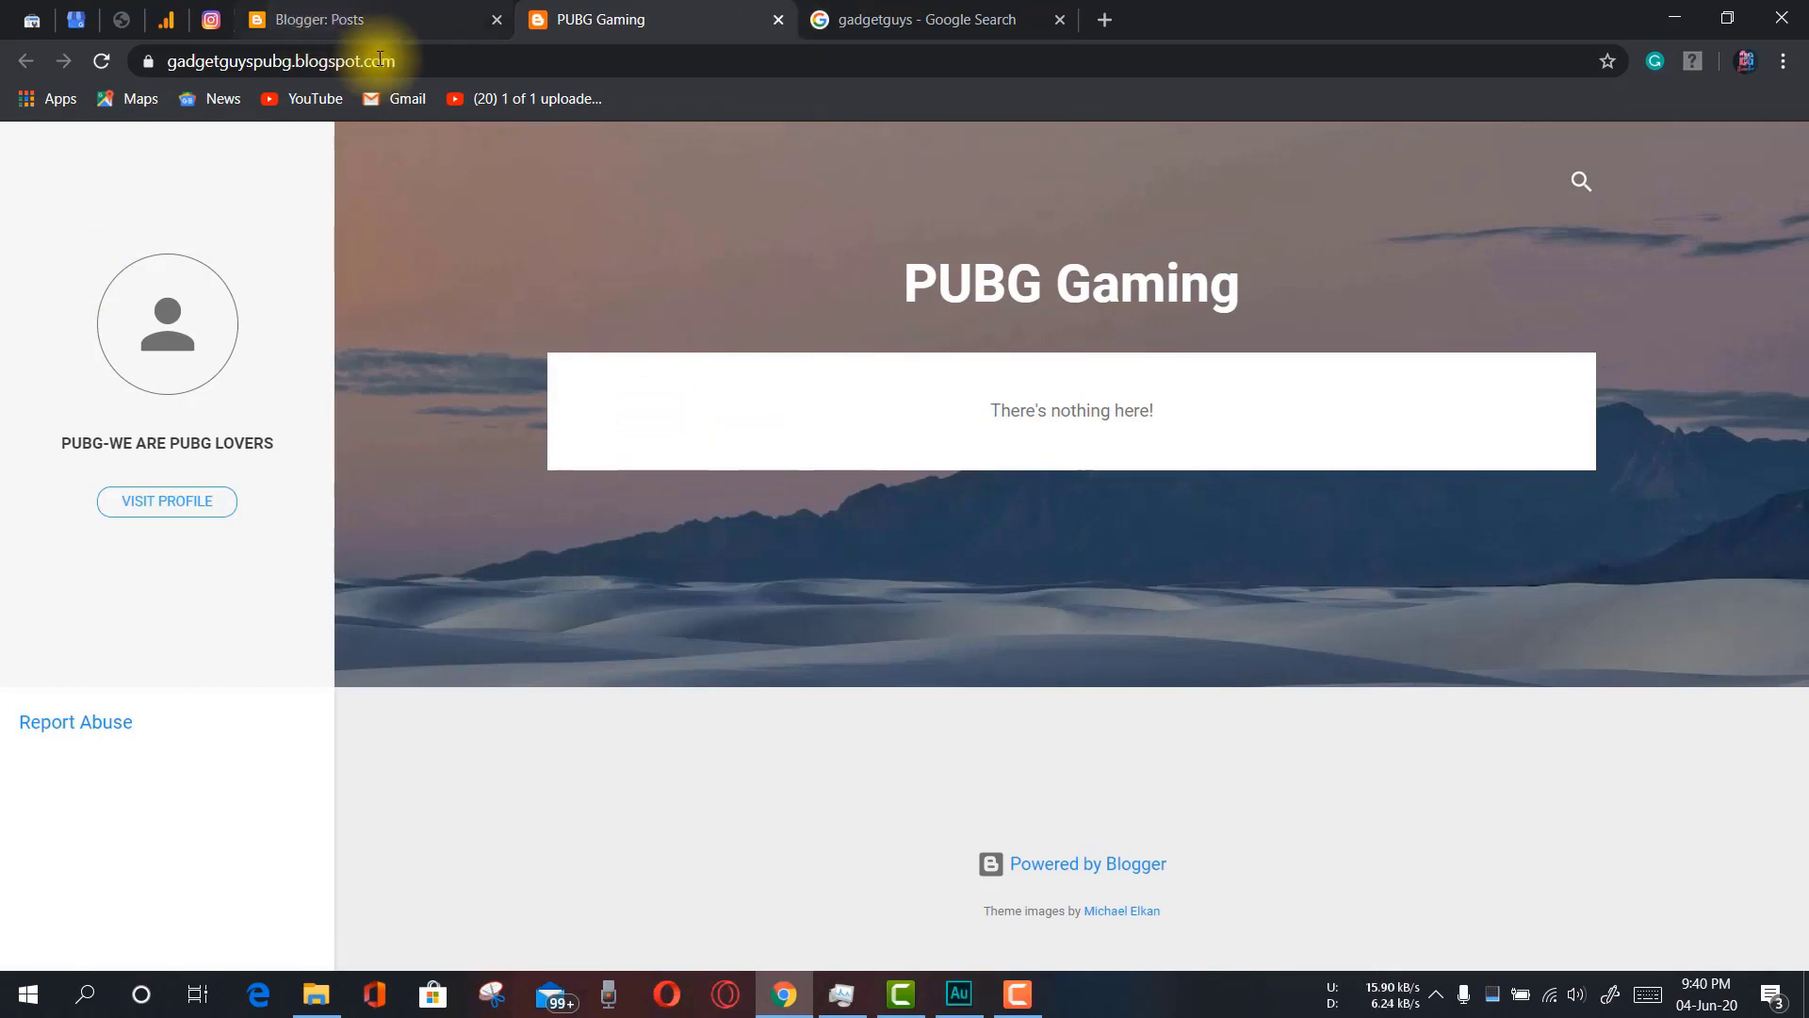
click(413, 72)
click(404, 60)
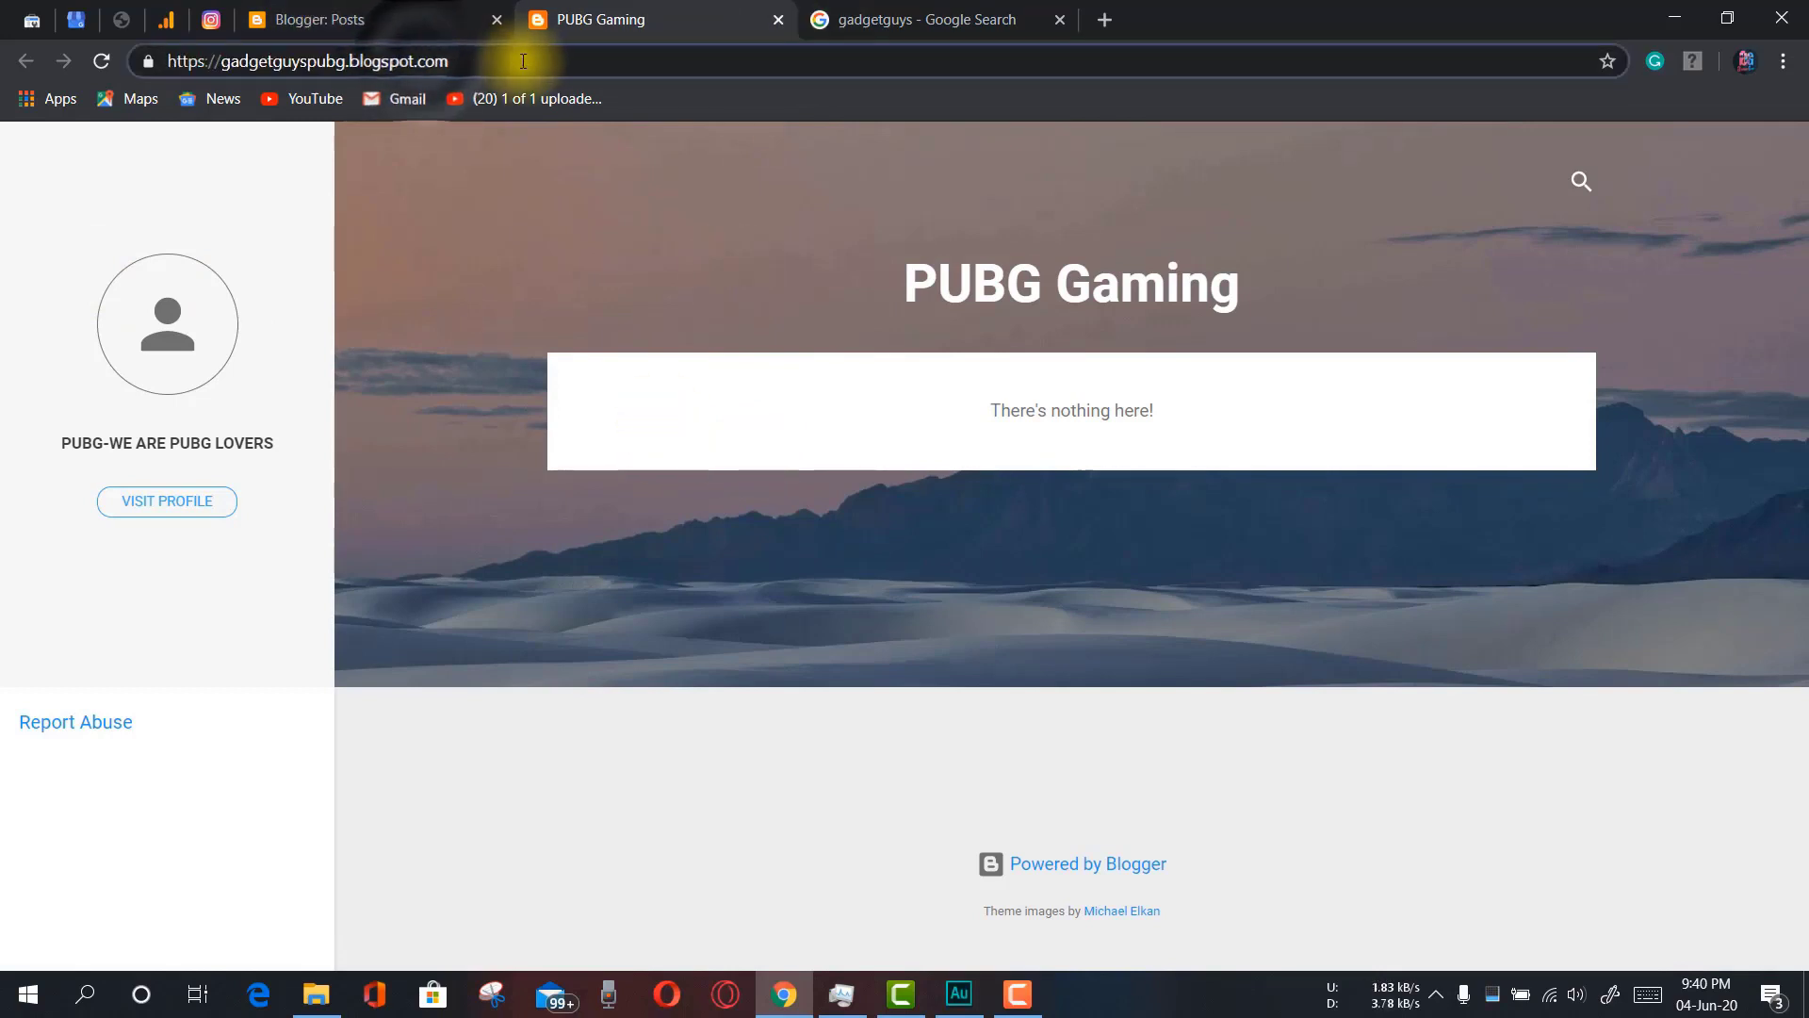
drag(516, 57, 105, 54)
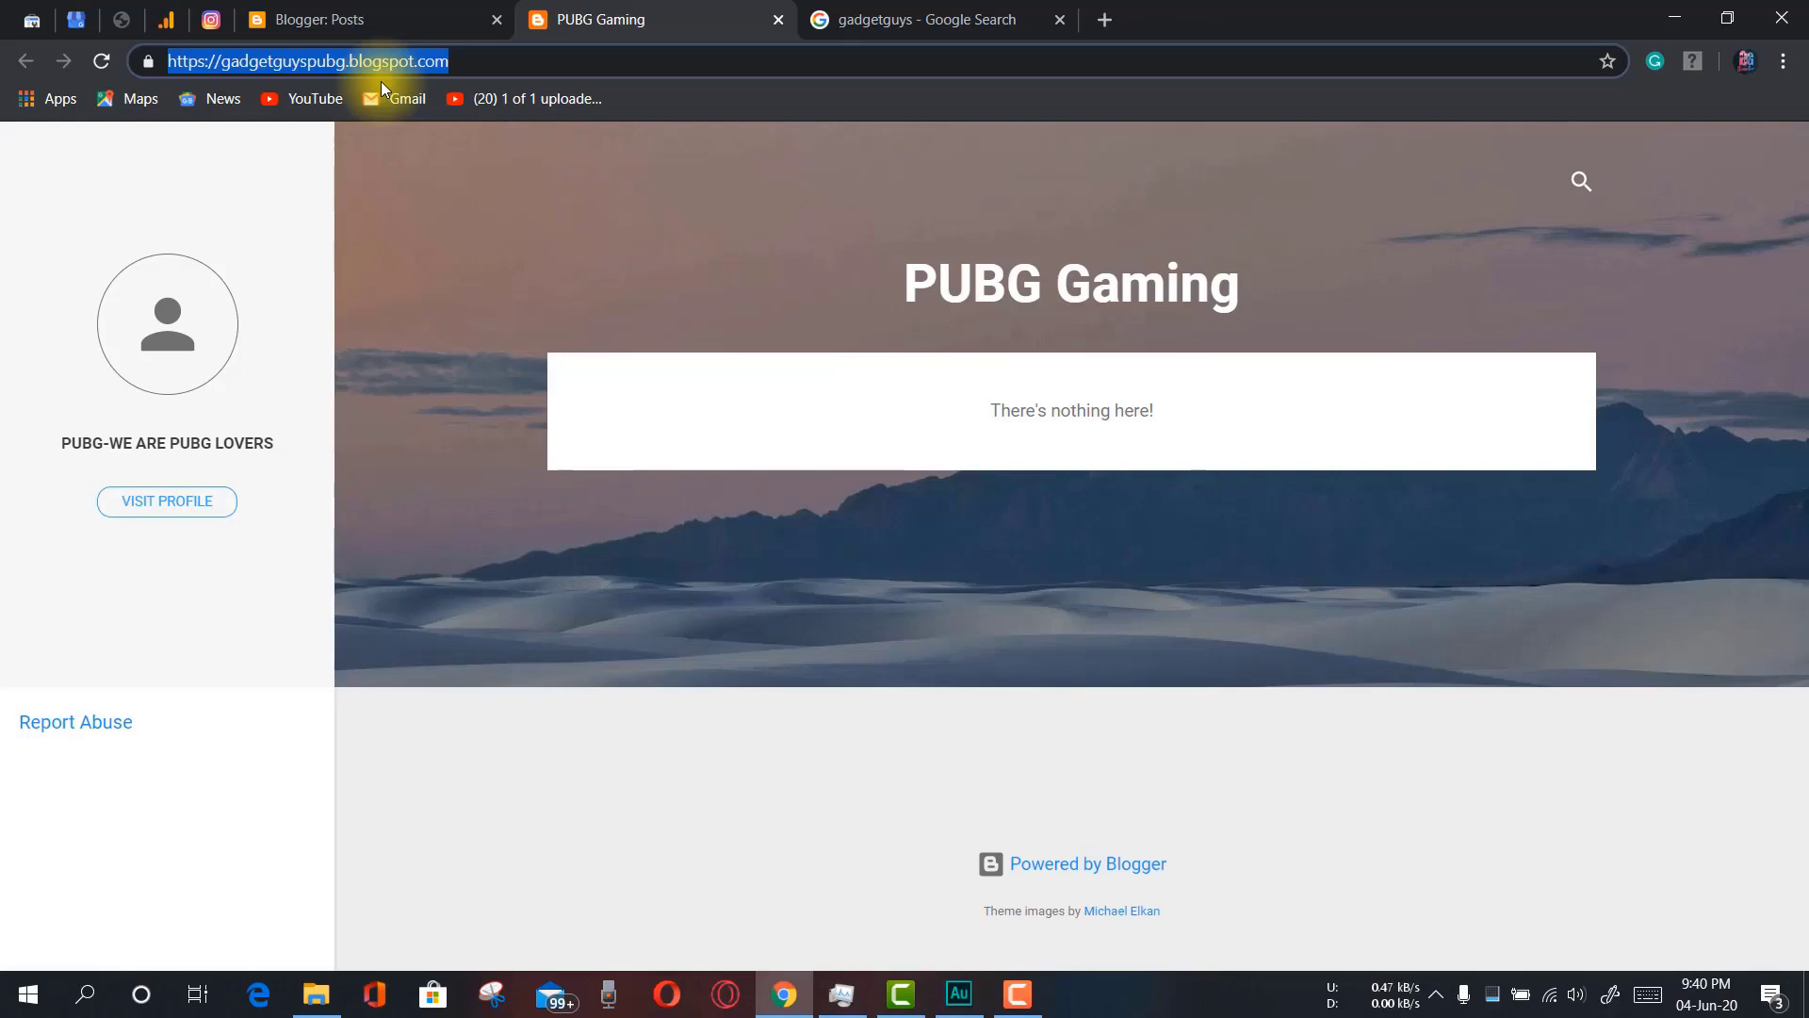
Return to the blog's Posts page and dismiss the European Union cookie notice
click(292, 9)
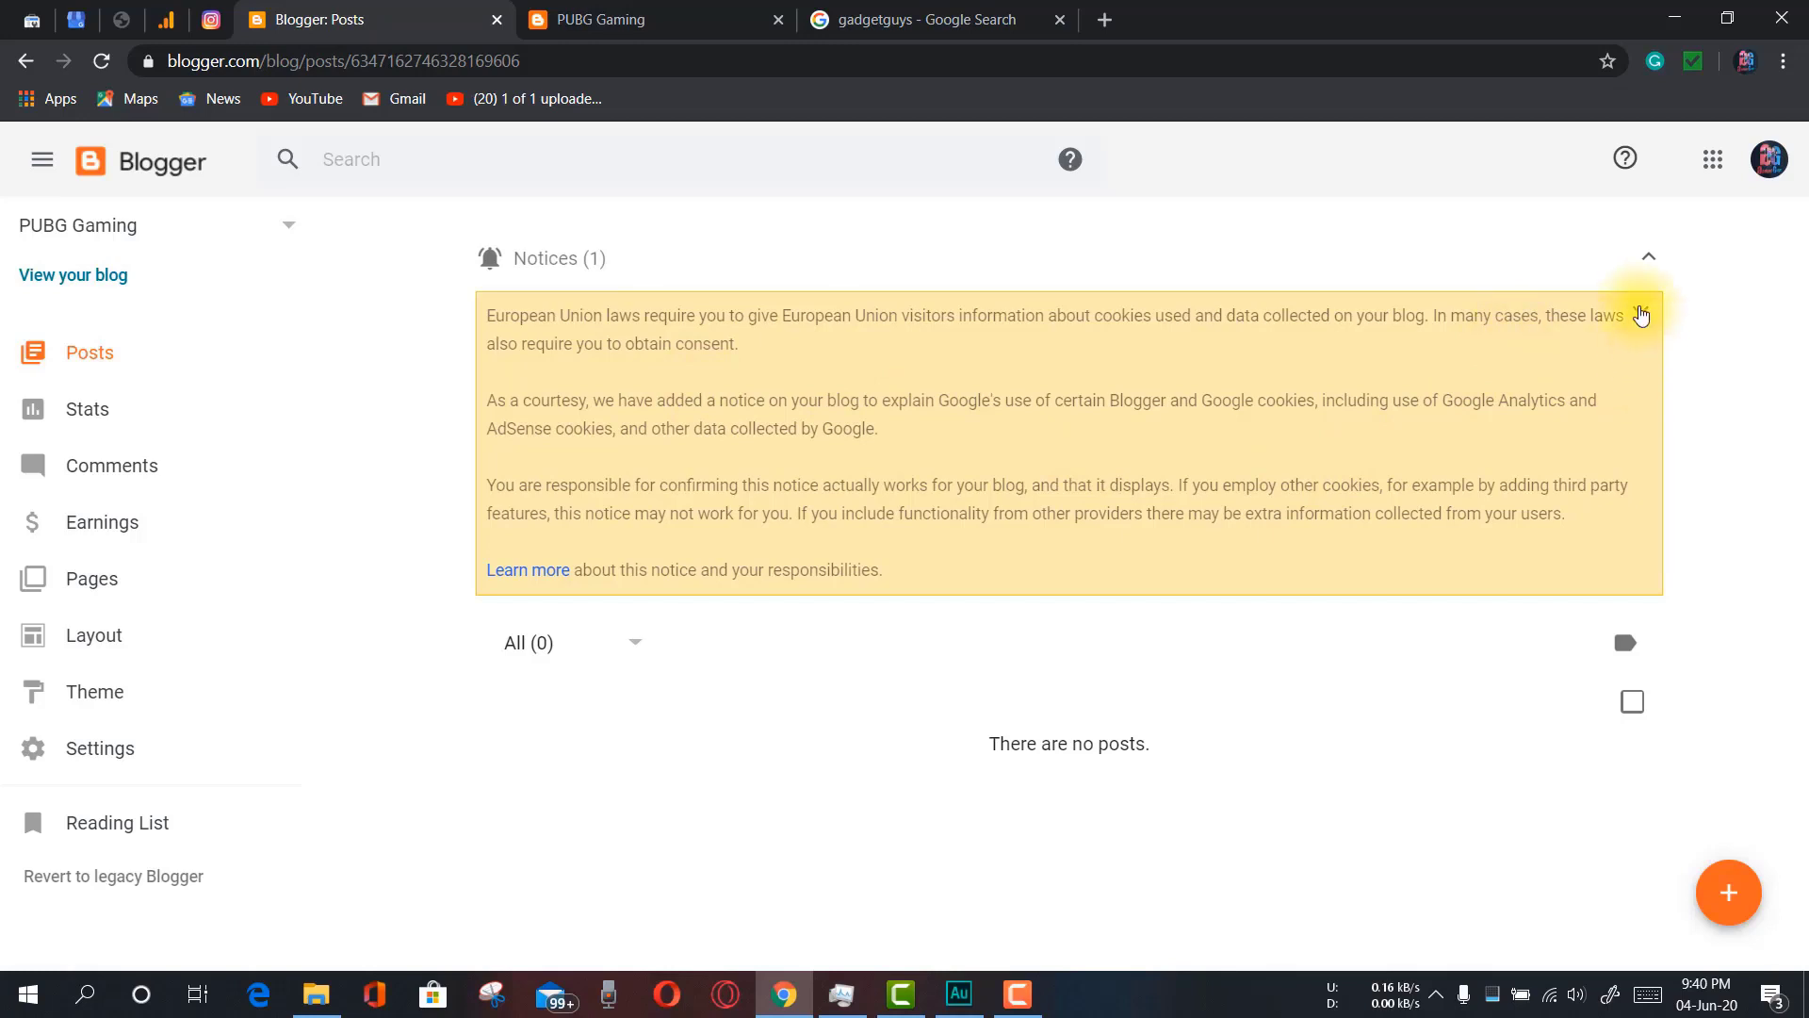
click(1642, 319)
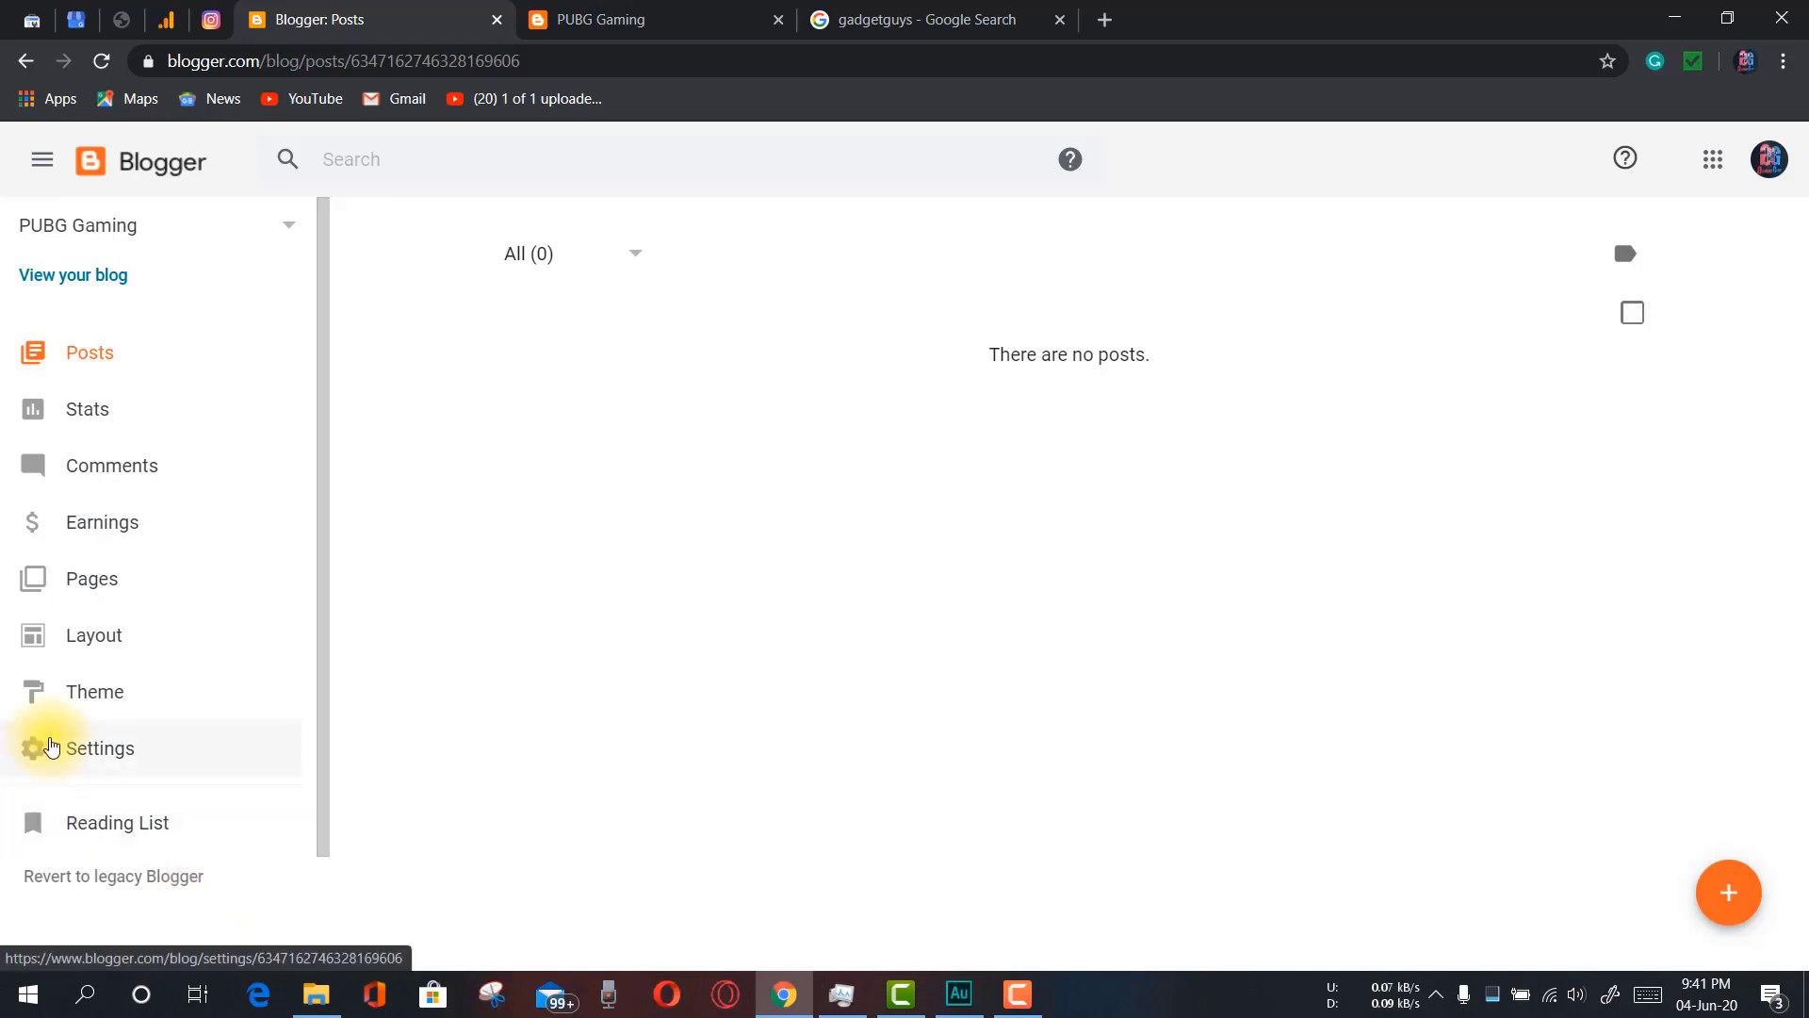
Recheck the live PUBG Gaming blog and open the Theme page in its dashboard
click(633, 14)
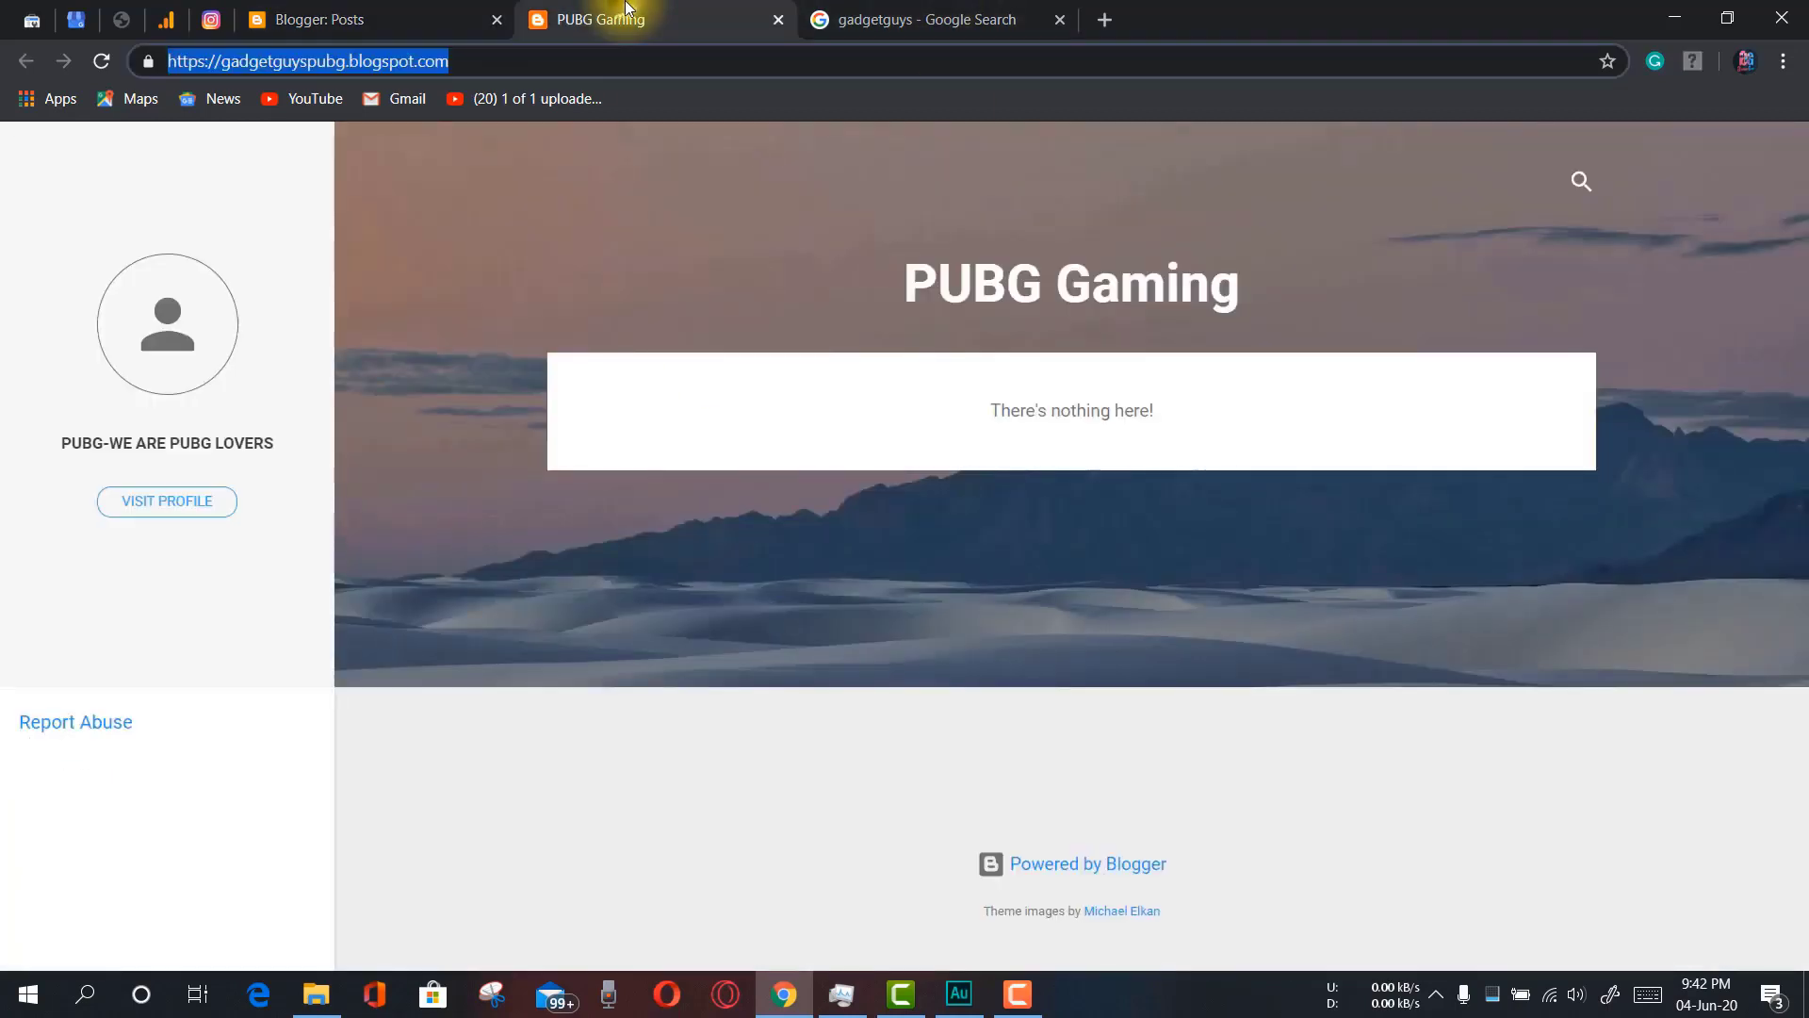
click(320, 7)
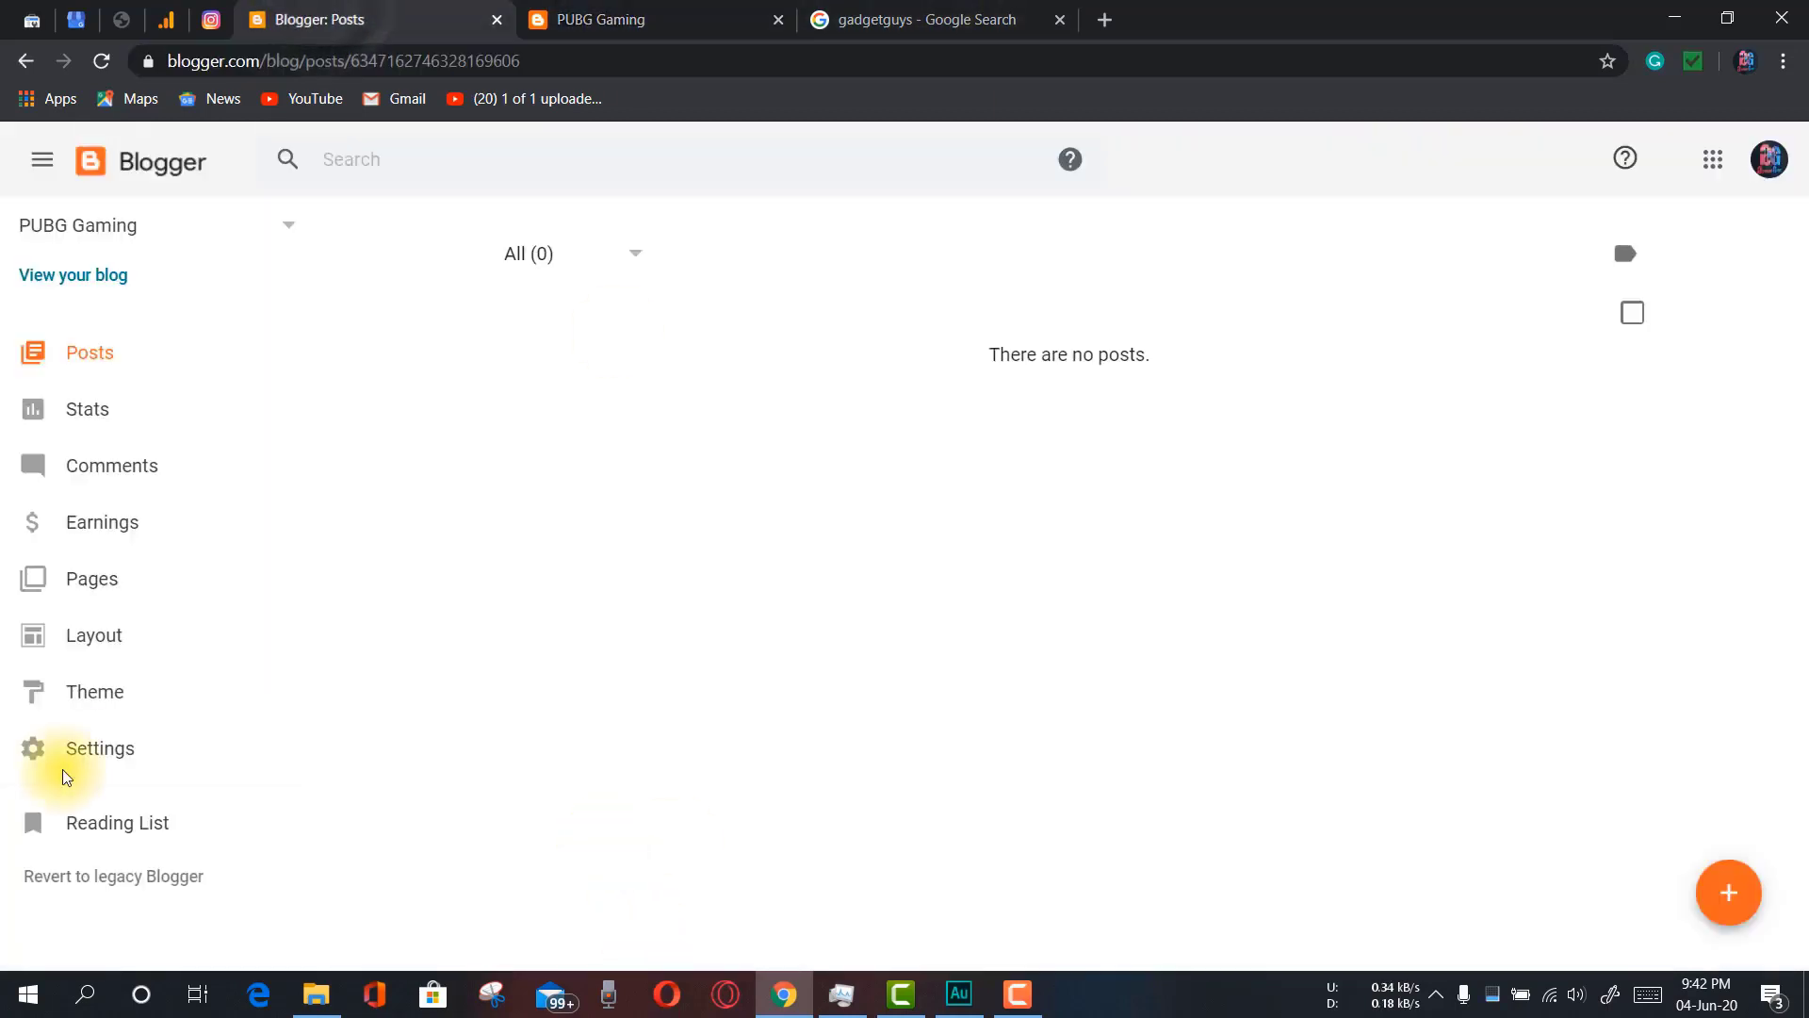
click(55, 691)
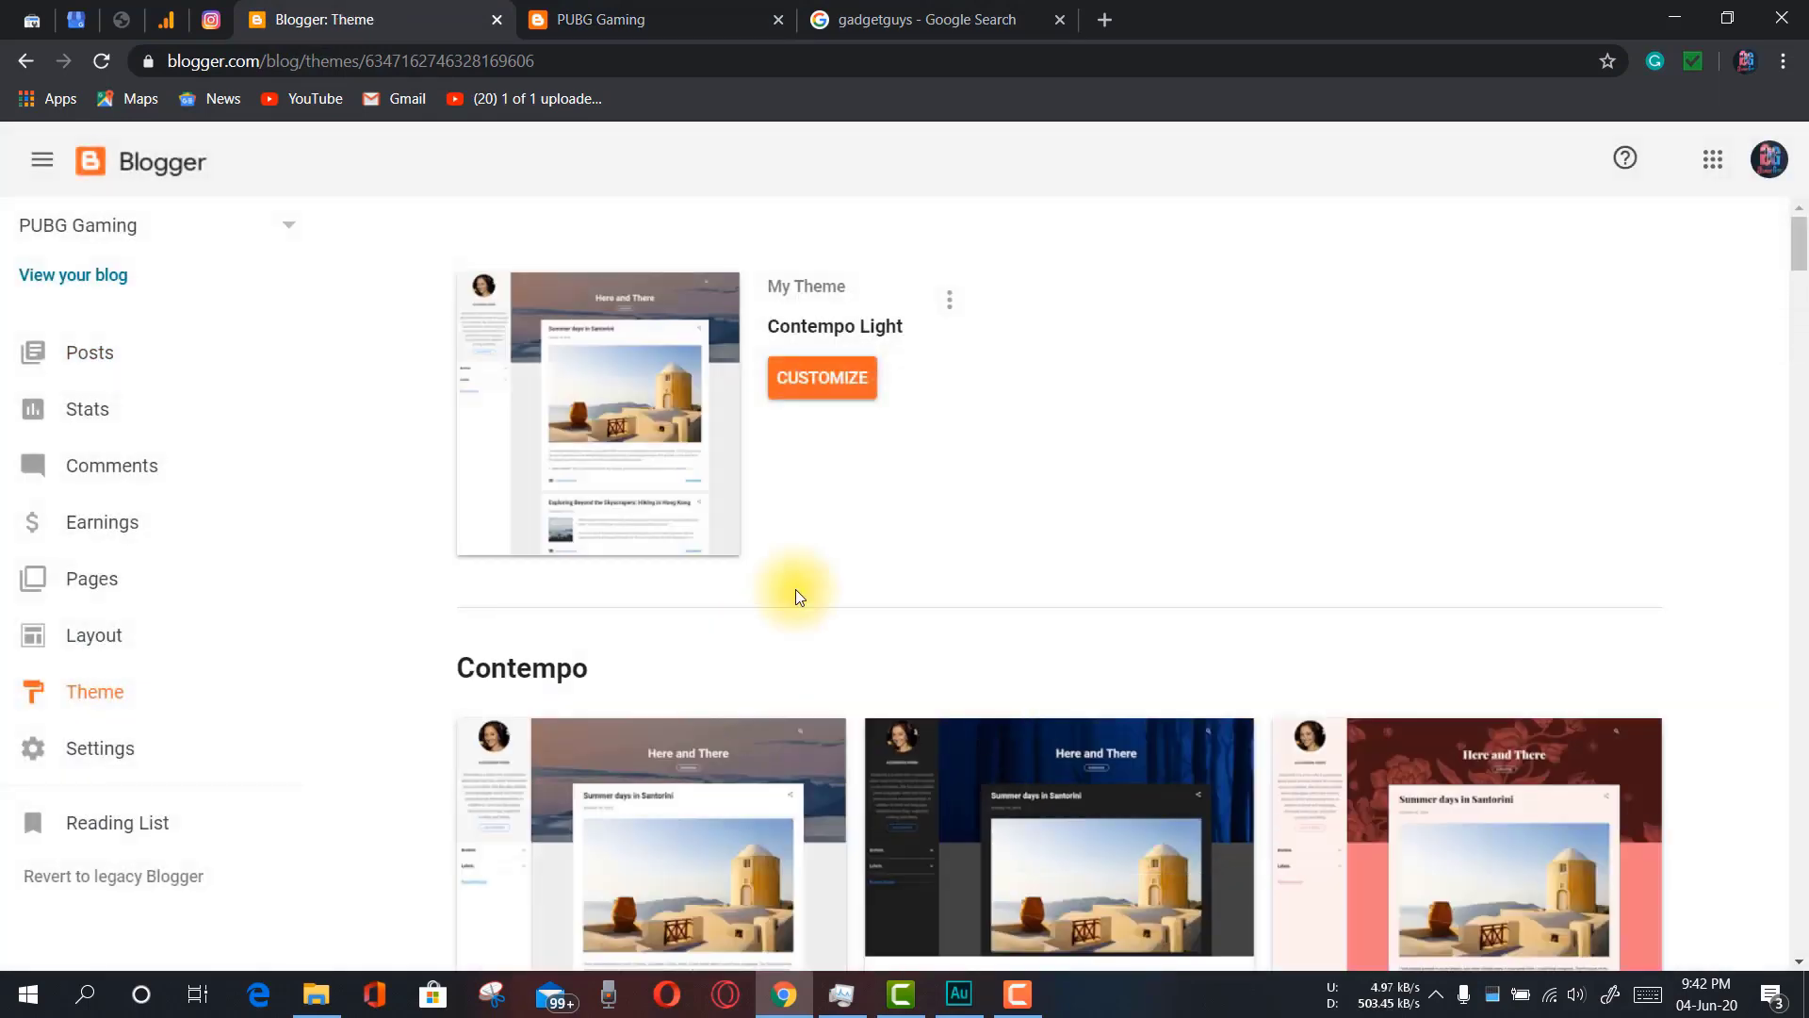
Look over the first themes in the gallery and compare the current theme with the live PUBG Gaming blog
scroll(848, 575, down, 3)
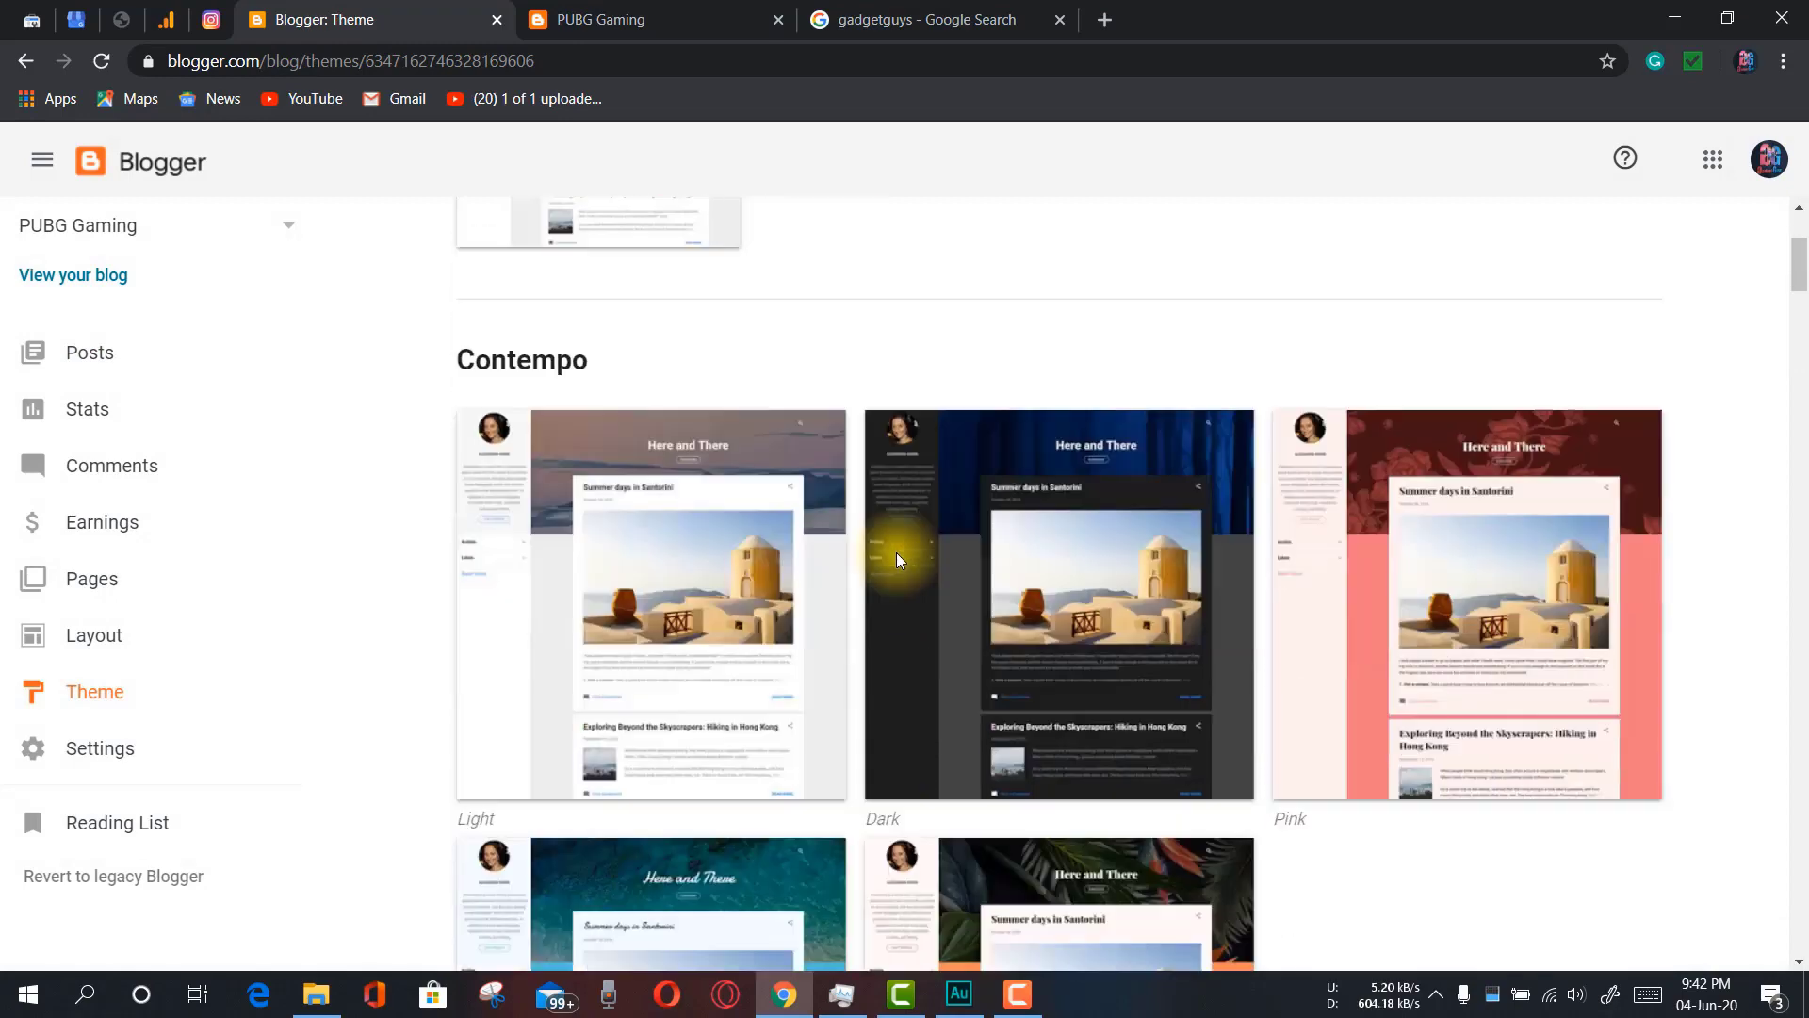
scroll(896, 556, up, 3)
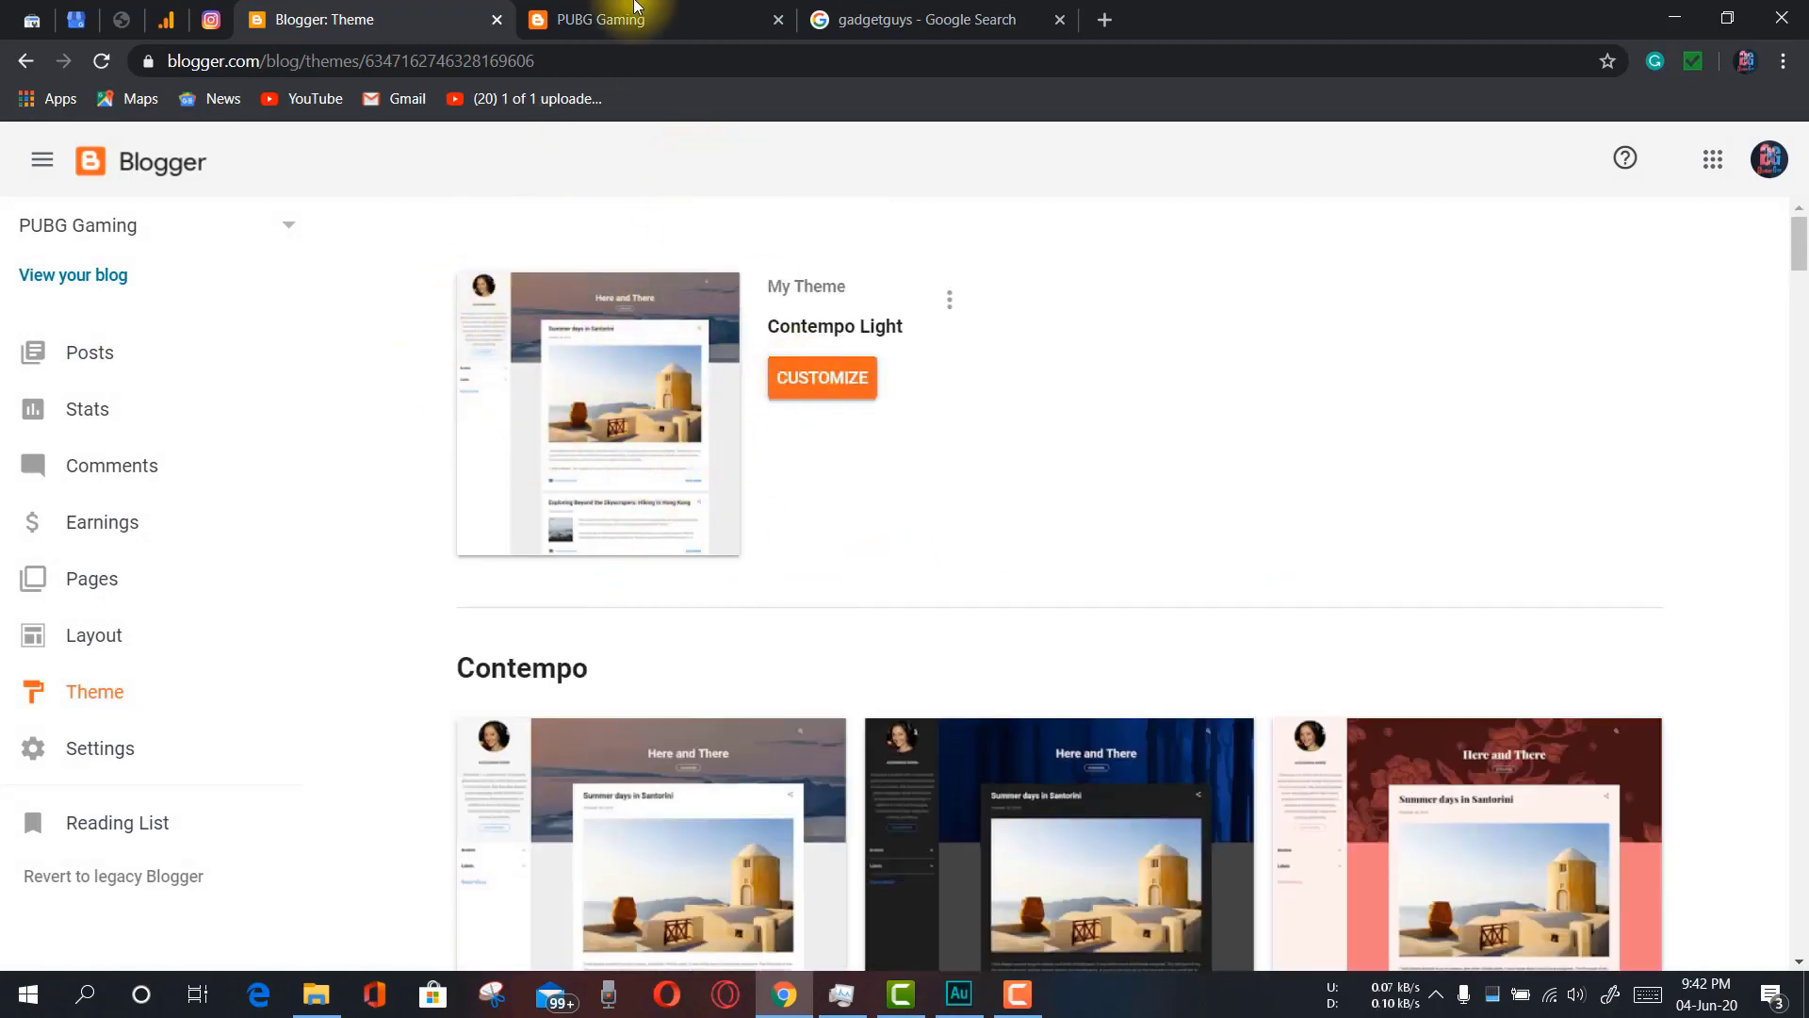
click(752, 20)
click(449, 22)
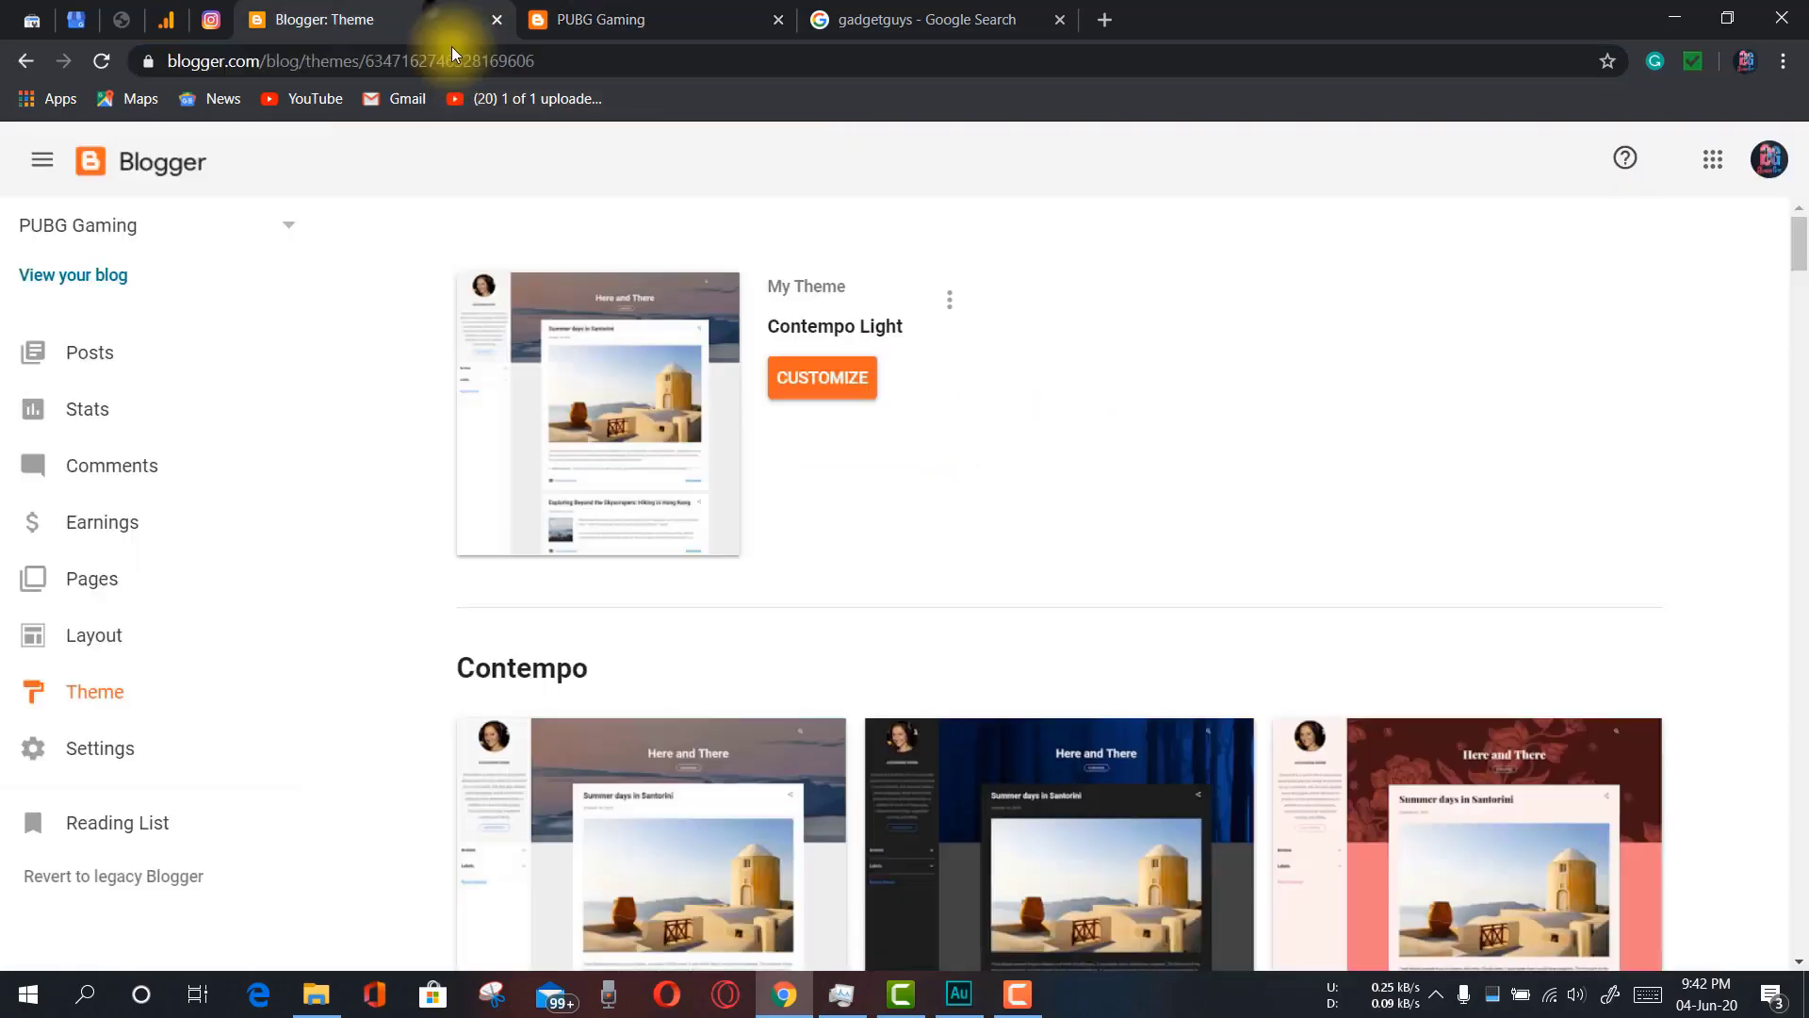
Find the Notable theme family in the gallery and apply the Notable Light theme to the blog
scroll(1131, 542, down, 3)
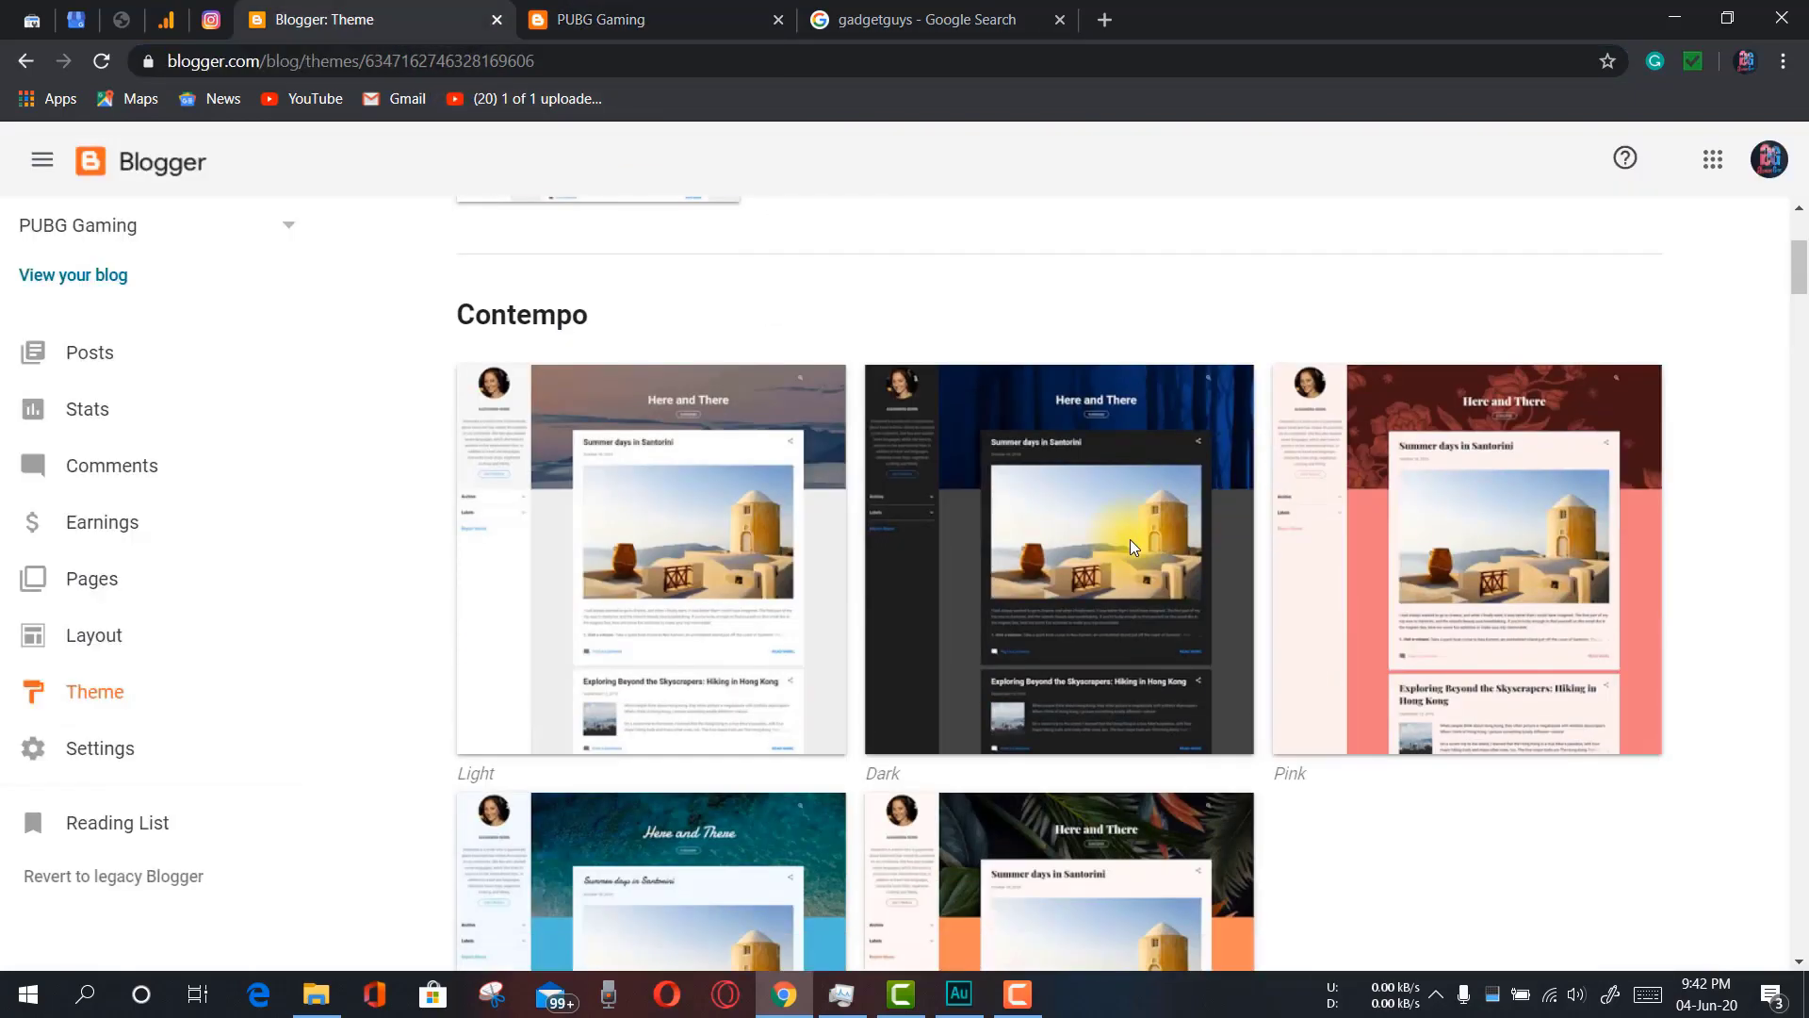
scroll(1427, 744, down, 7)
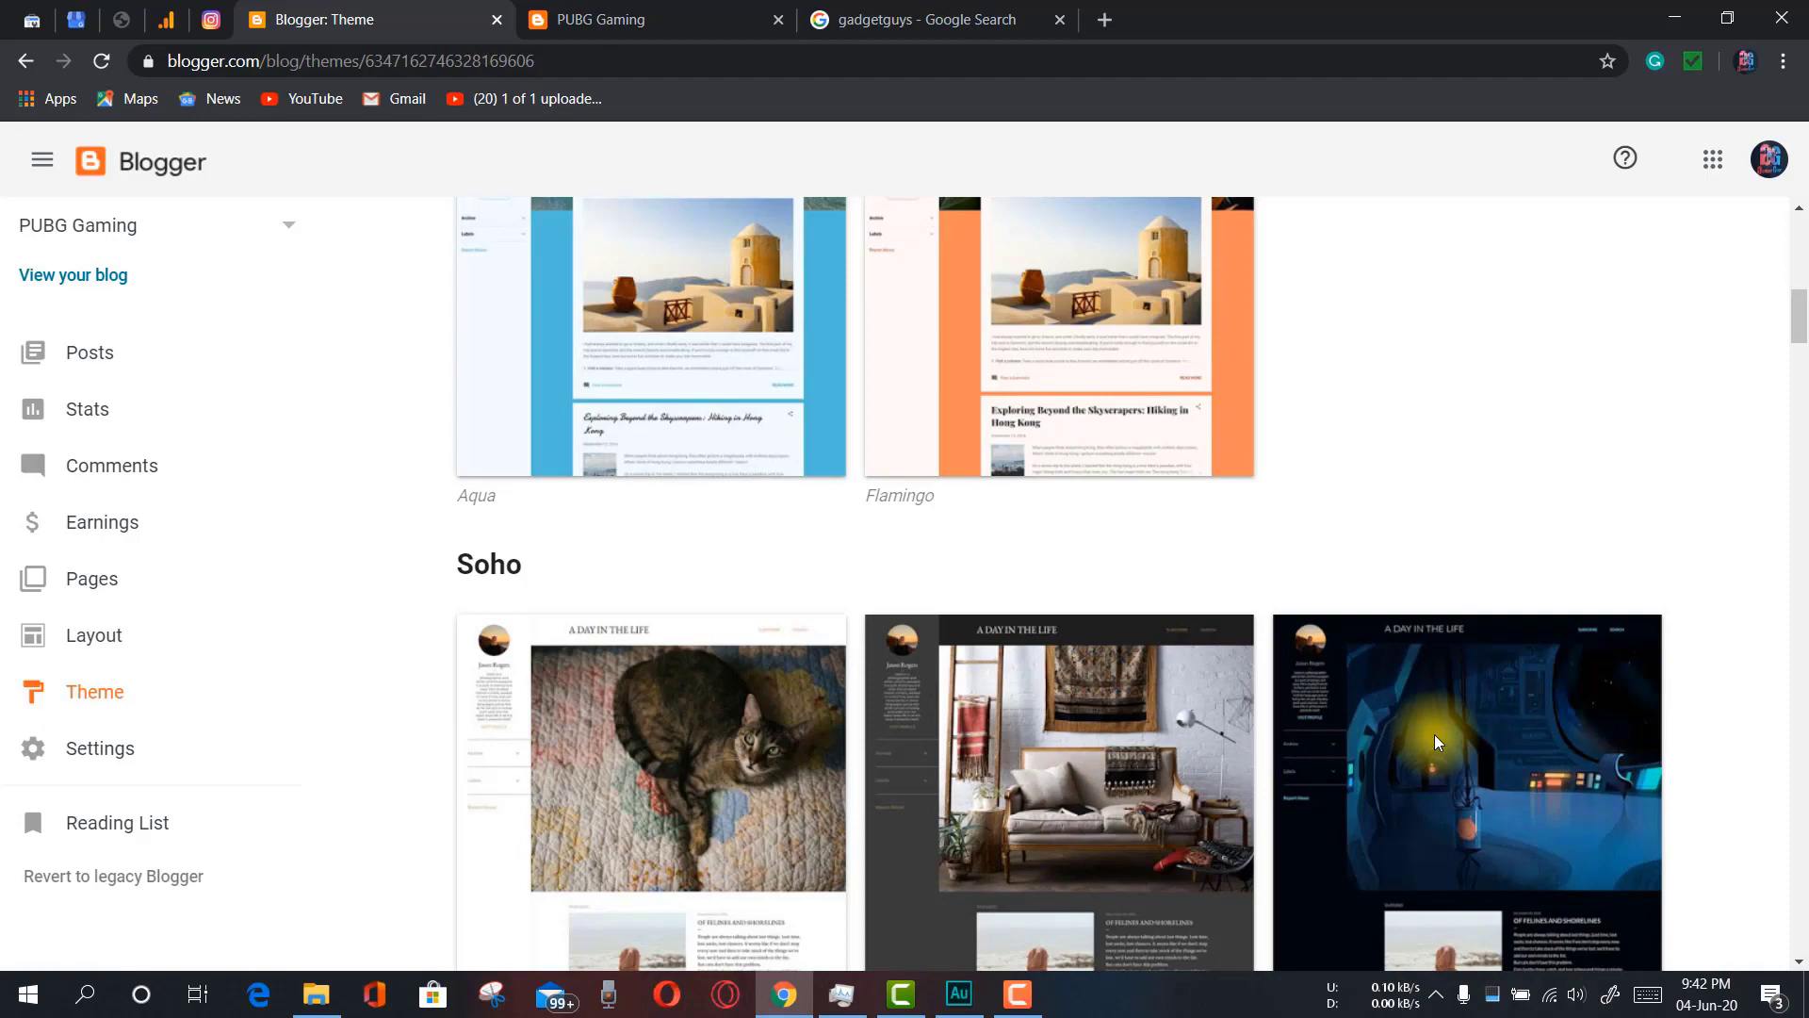
scroll(1436, 742, down, 6)
scroll(1432, 740, down, 12)
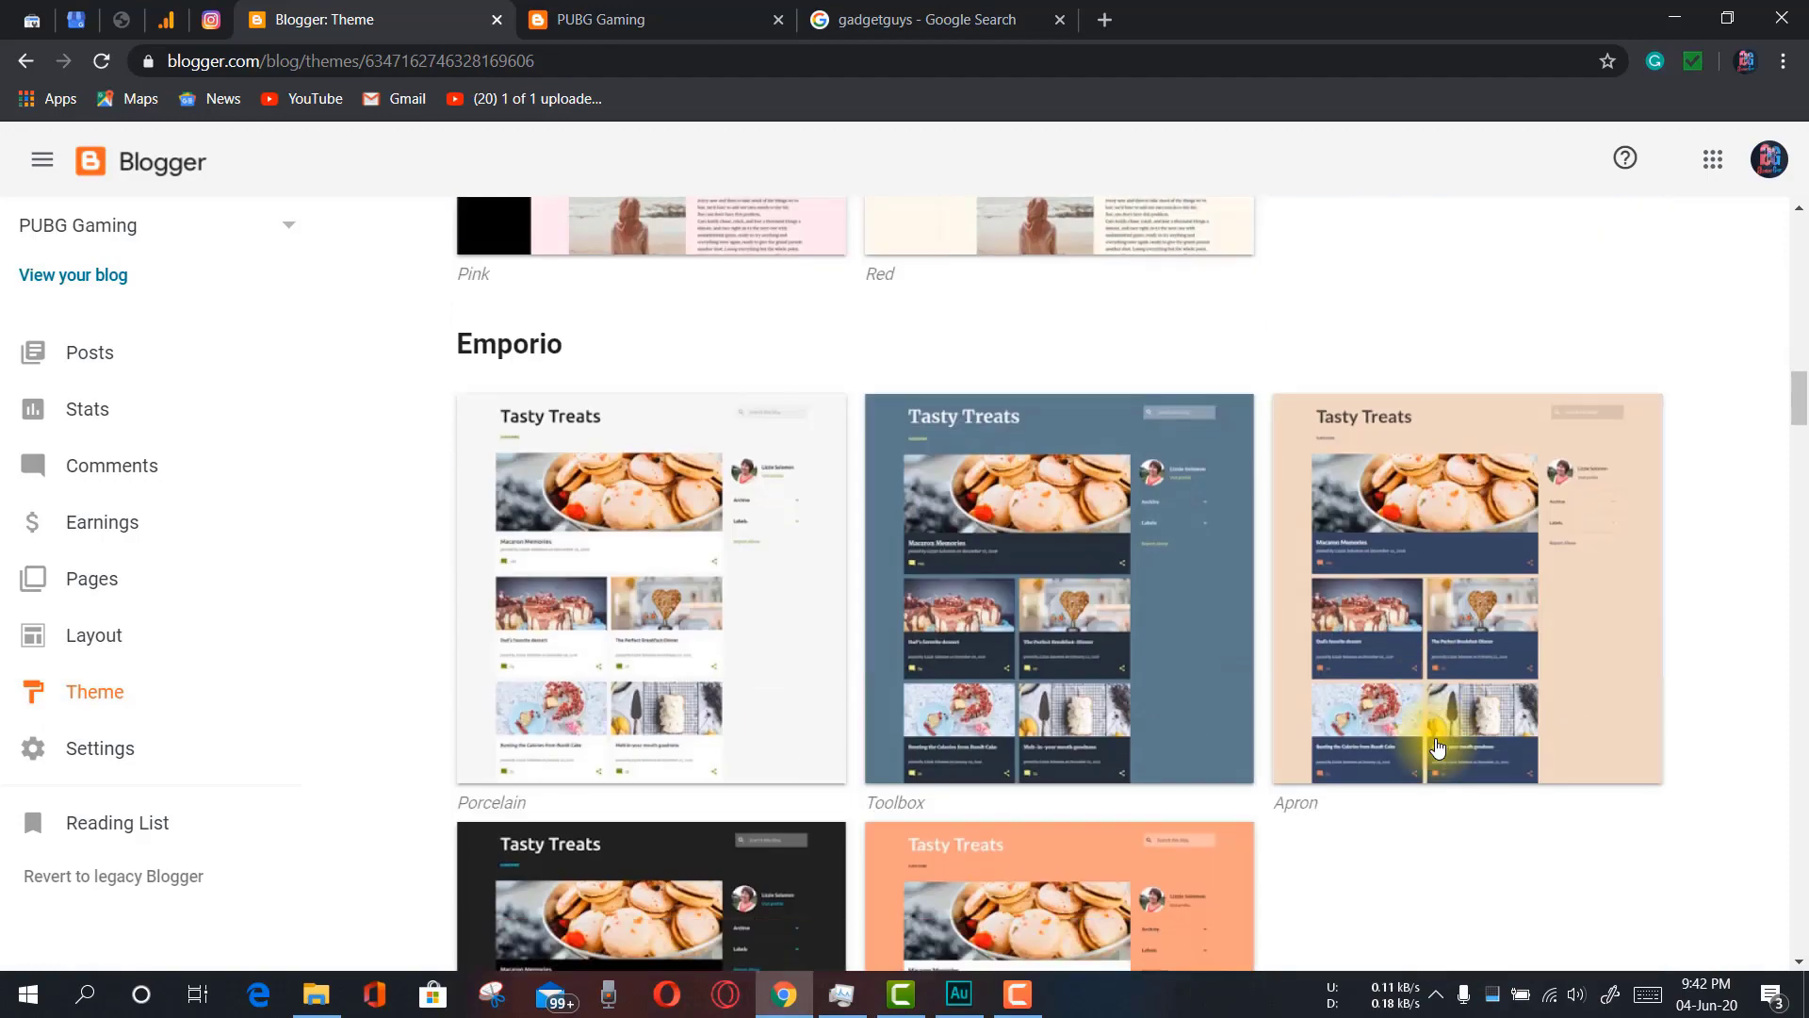
scroll(1435, 754, down, 3)
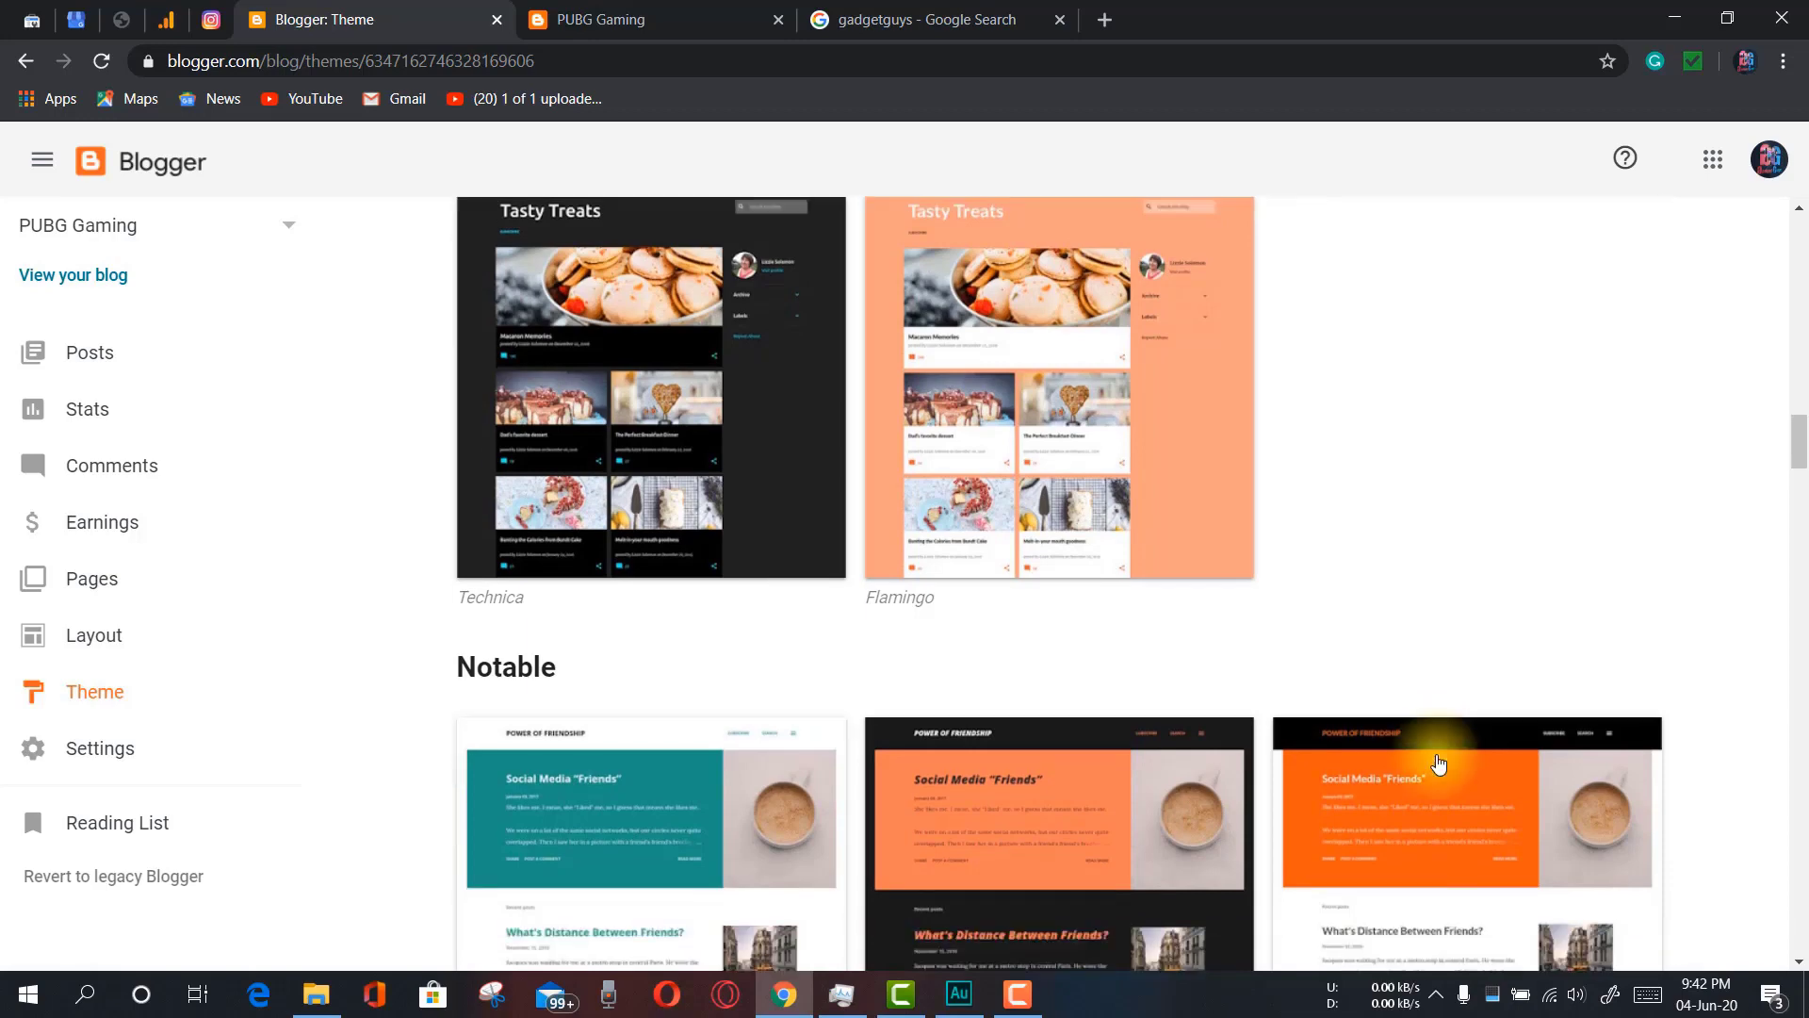
scroll(1436, 761, up, 3)
click(744, 859)
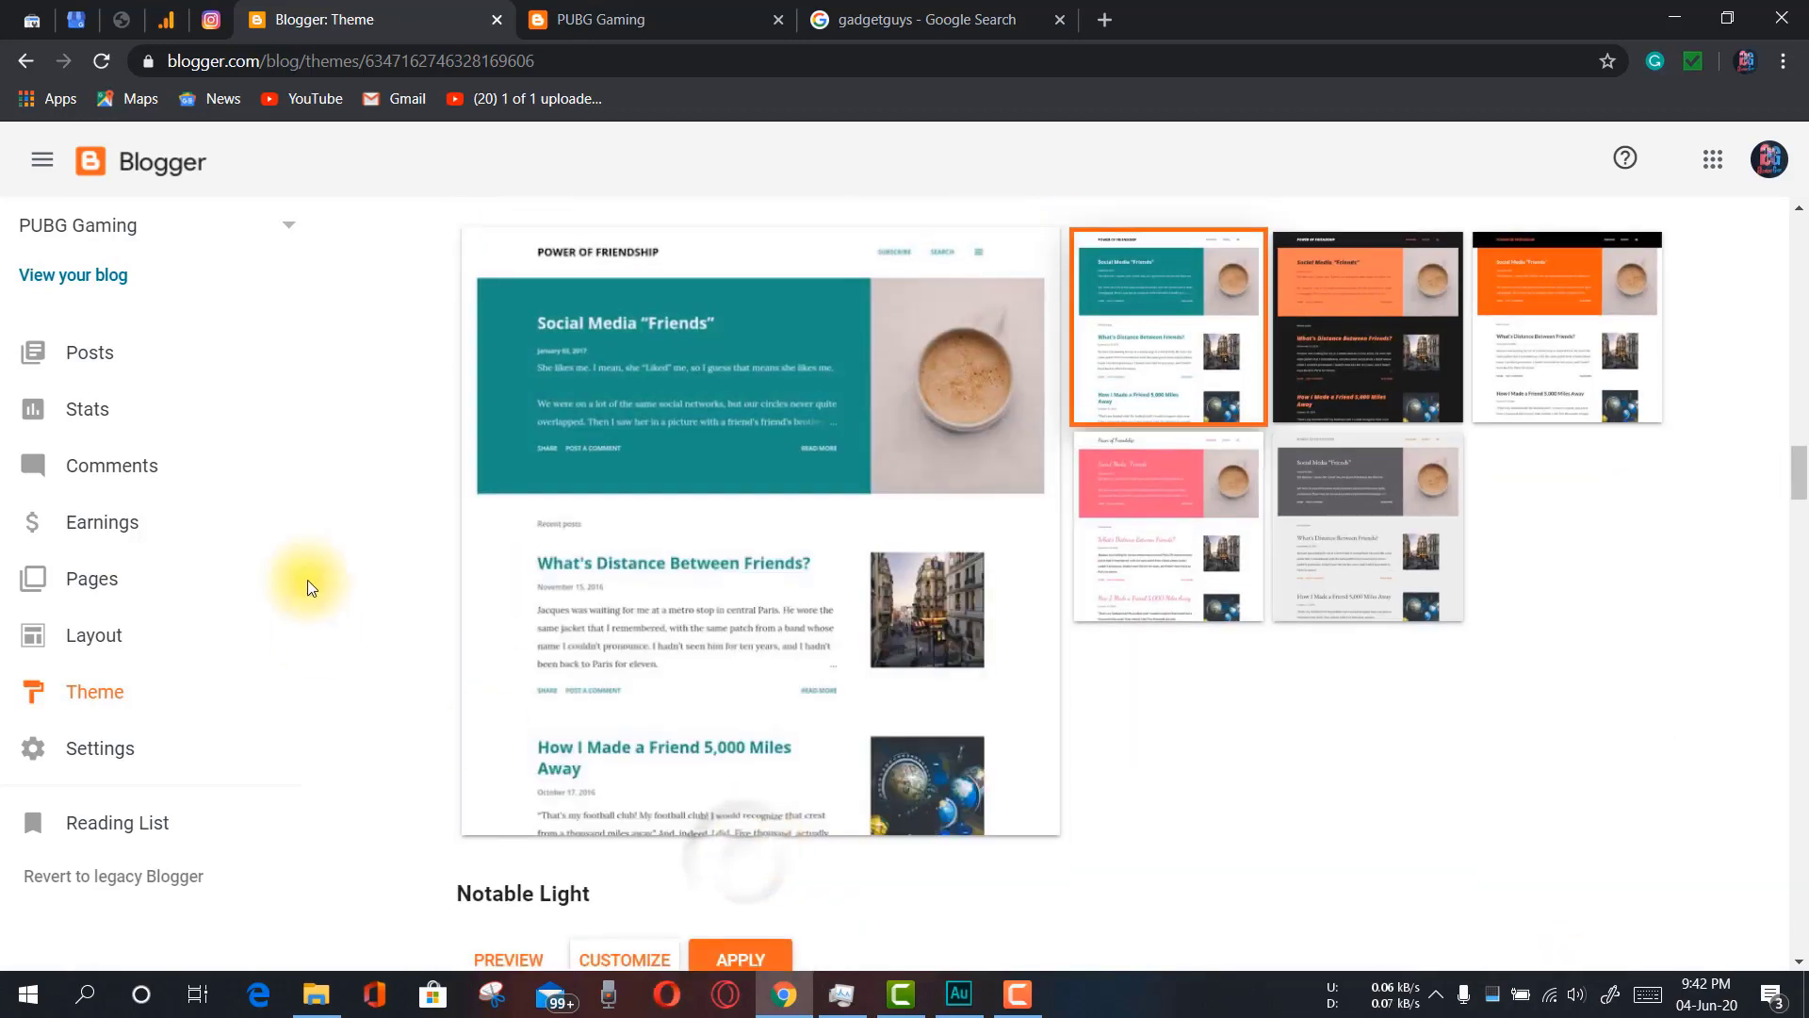
scroll(754, 650, down, 3)
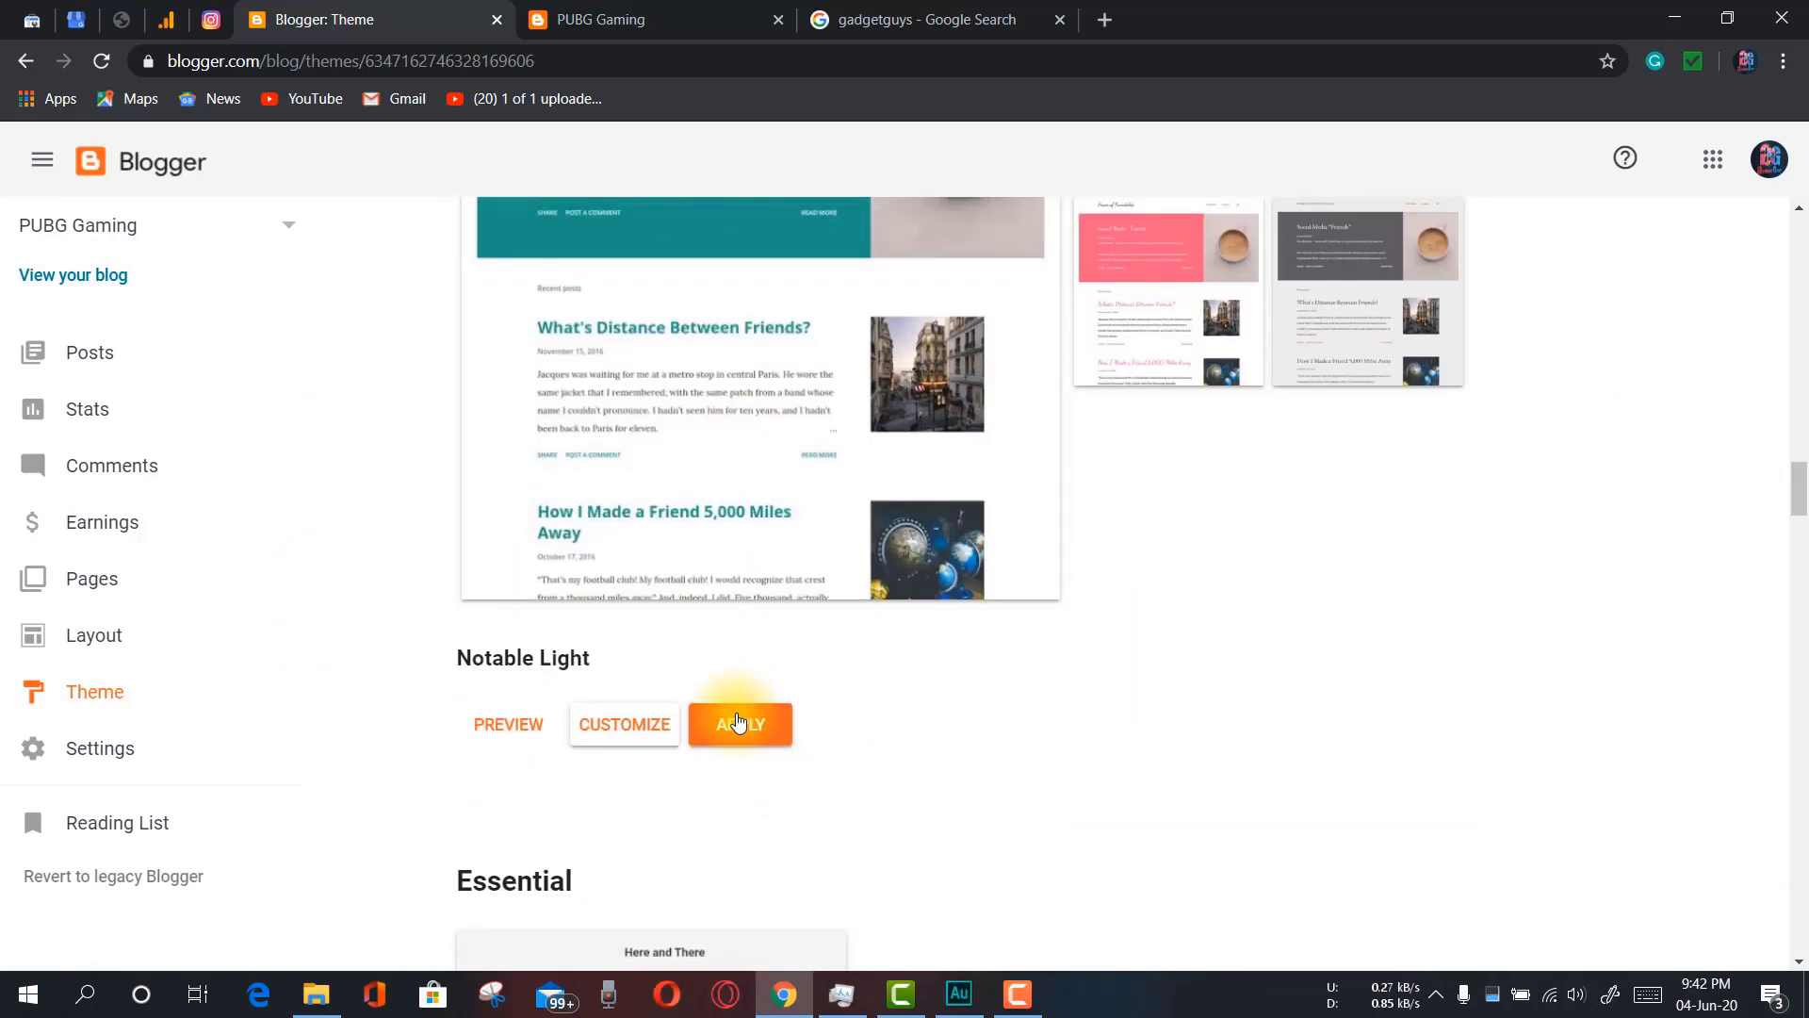
click(739, 725)
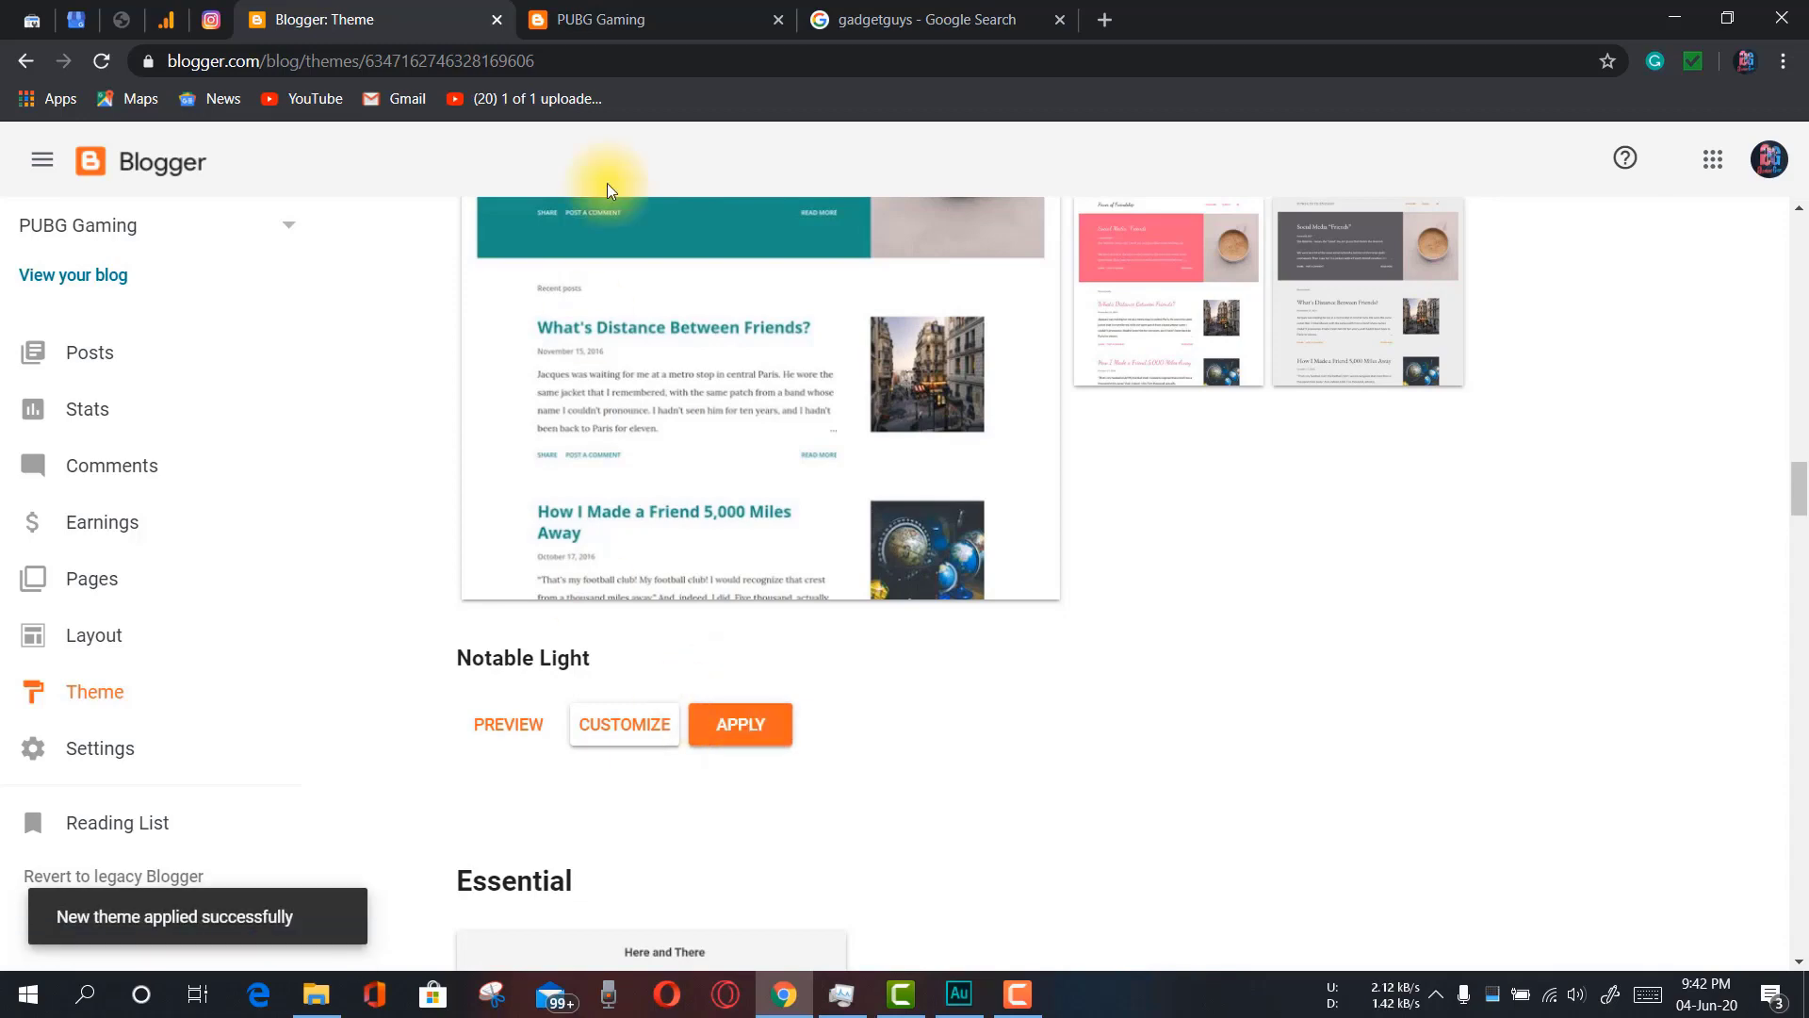
Reload the live PUBG Gaming blog to check how it looks with the new theme
click(650, 18)
click(104, 68)
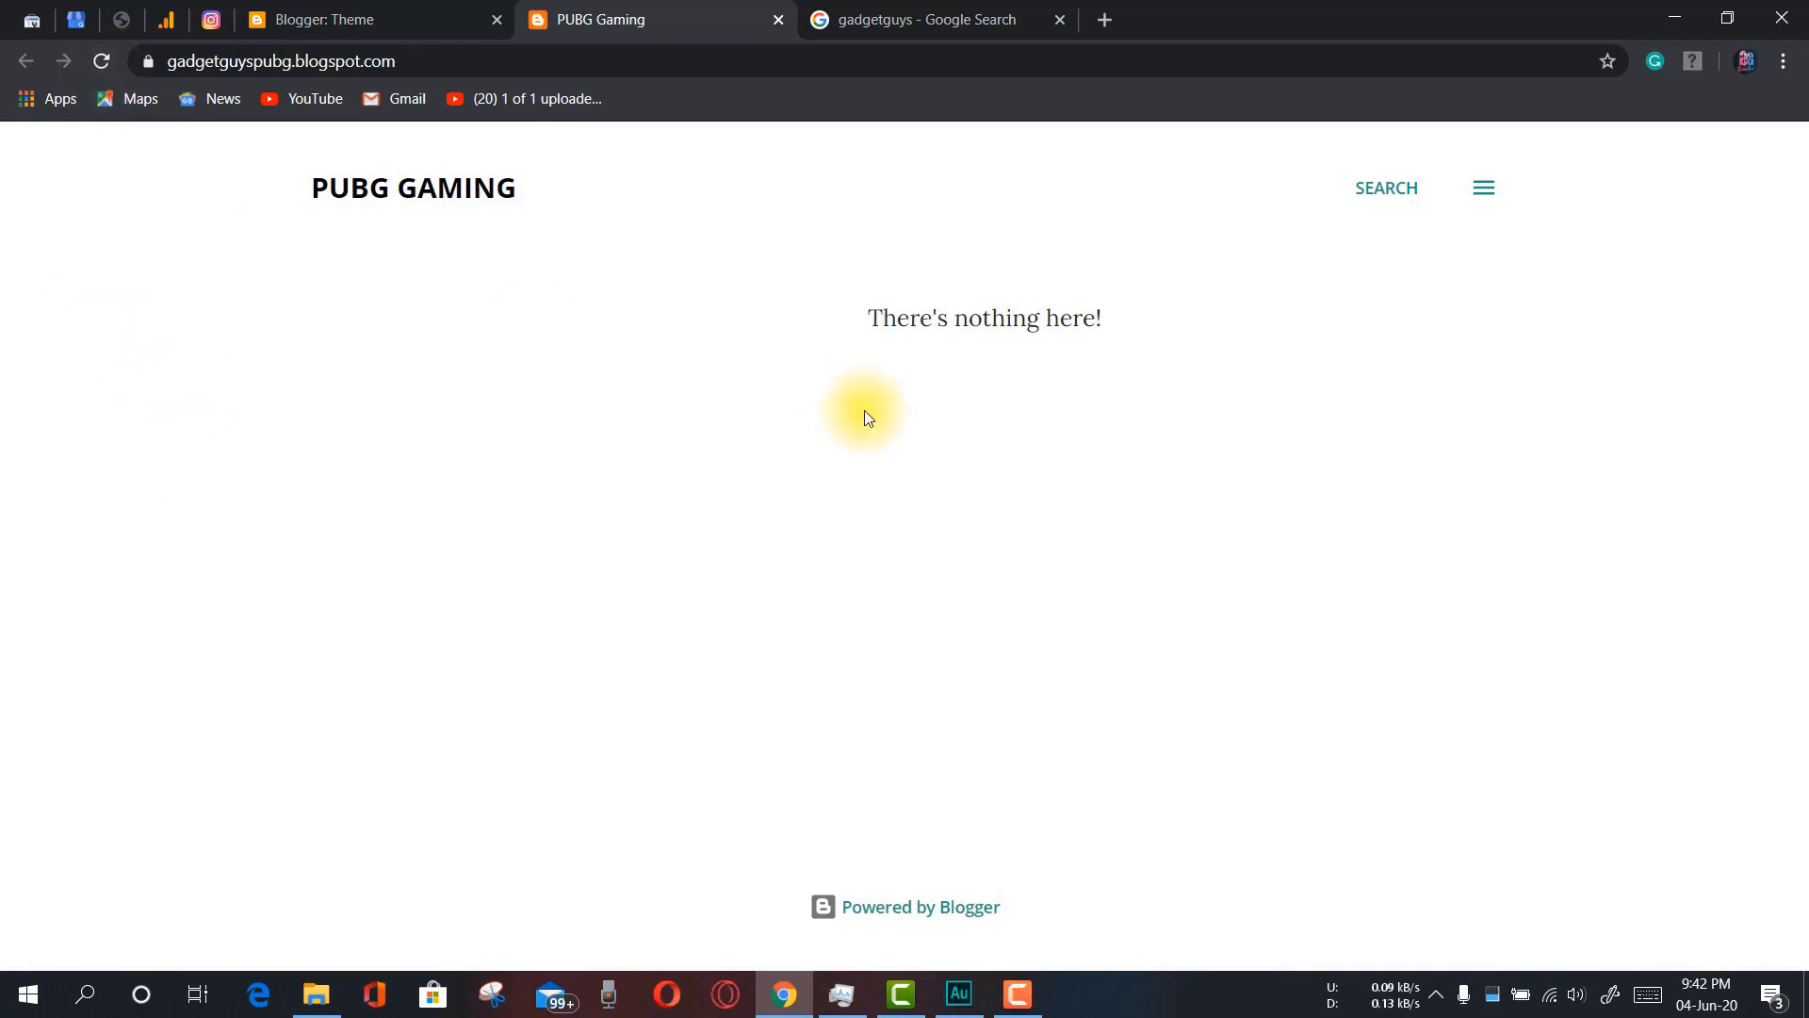
click(355, 16)
click(647, 17)
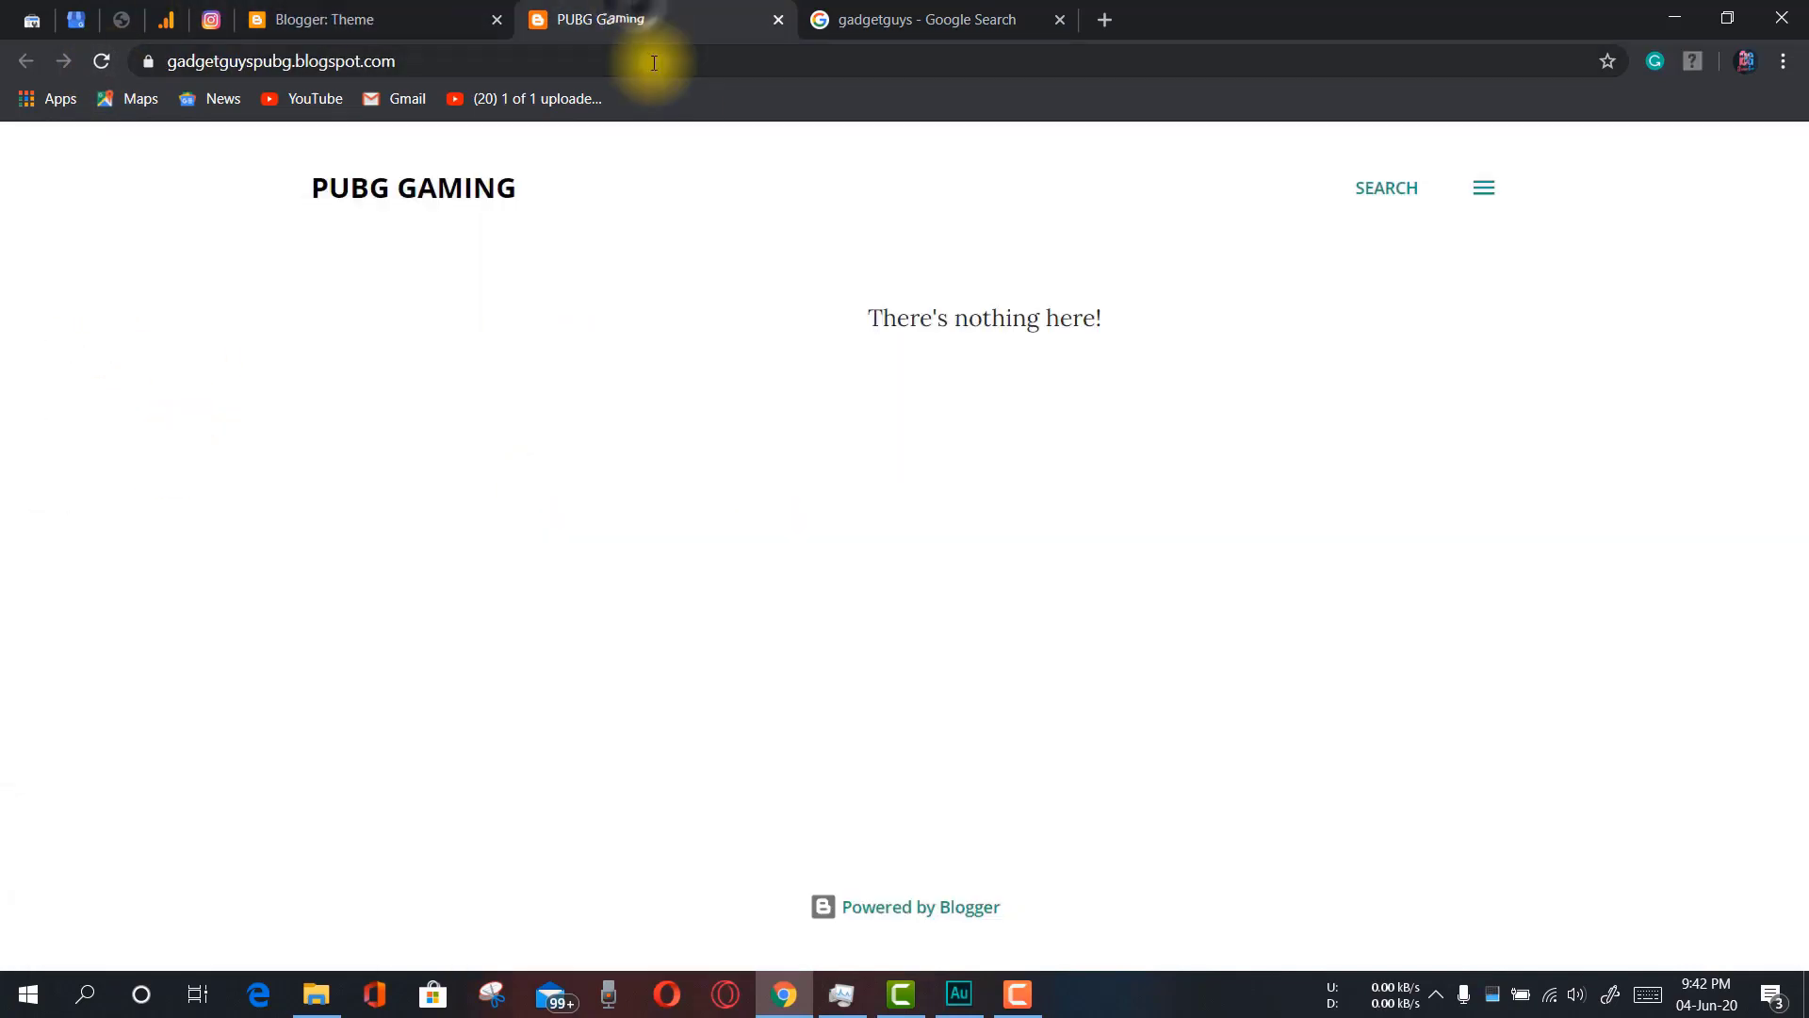
Browse the remaining gallery themes from Essential down to Watermark and compare them with the live blog
click(455, 15)
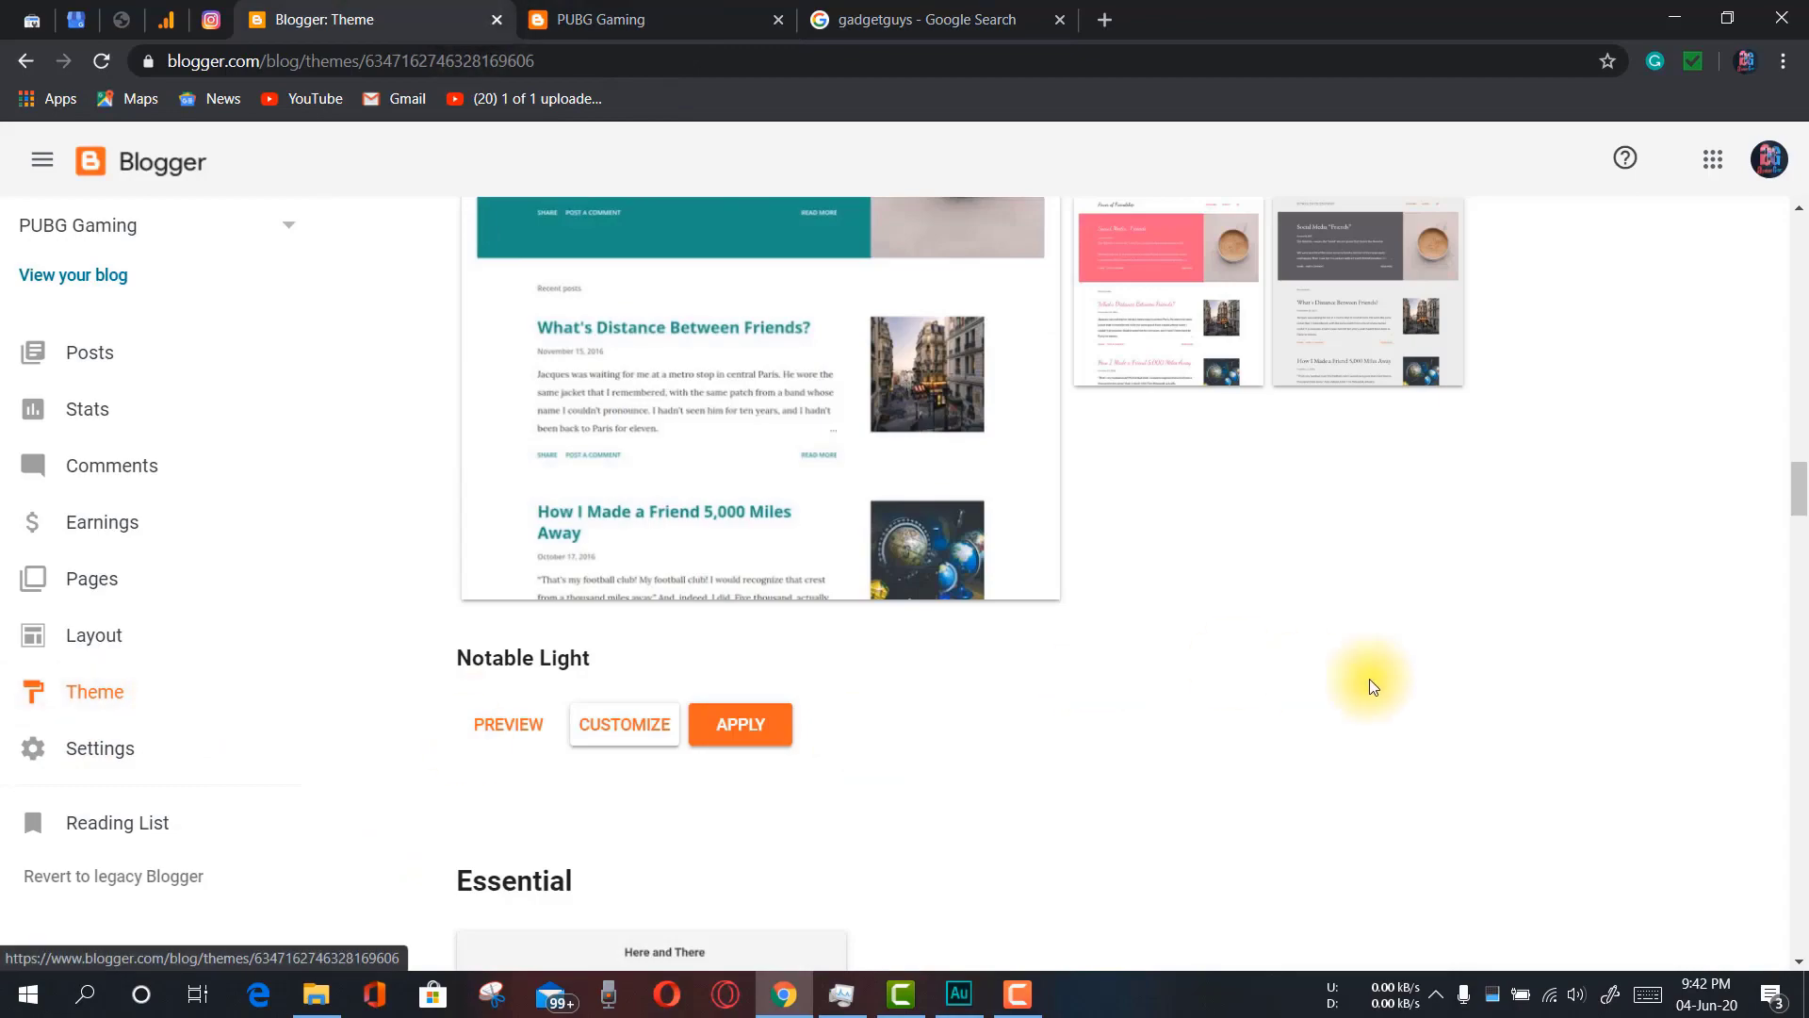
scroll(1371, 685, down, 10)
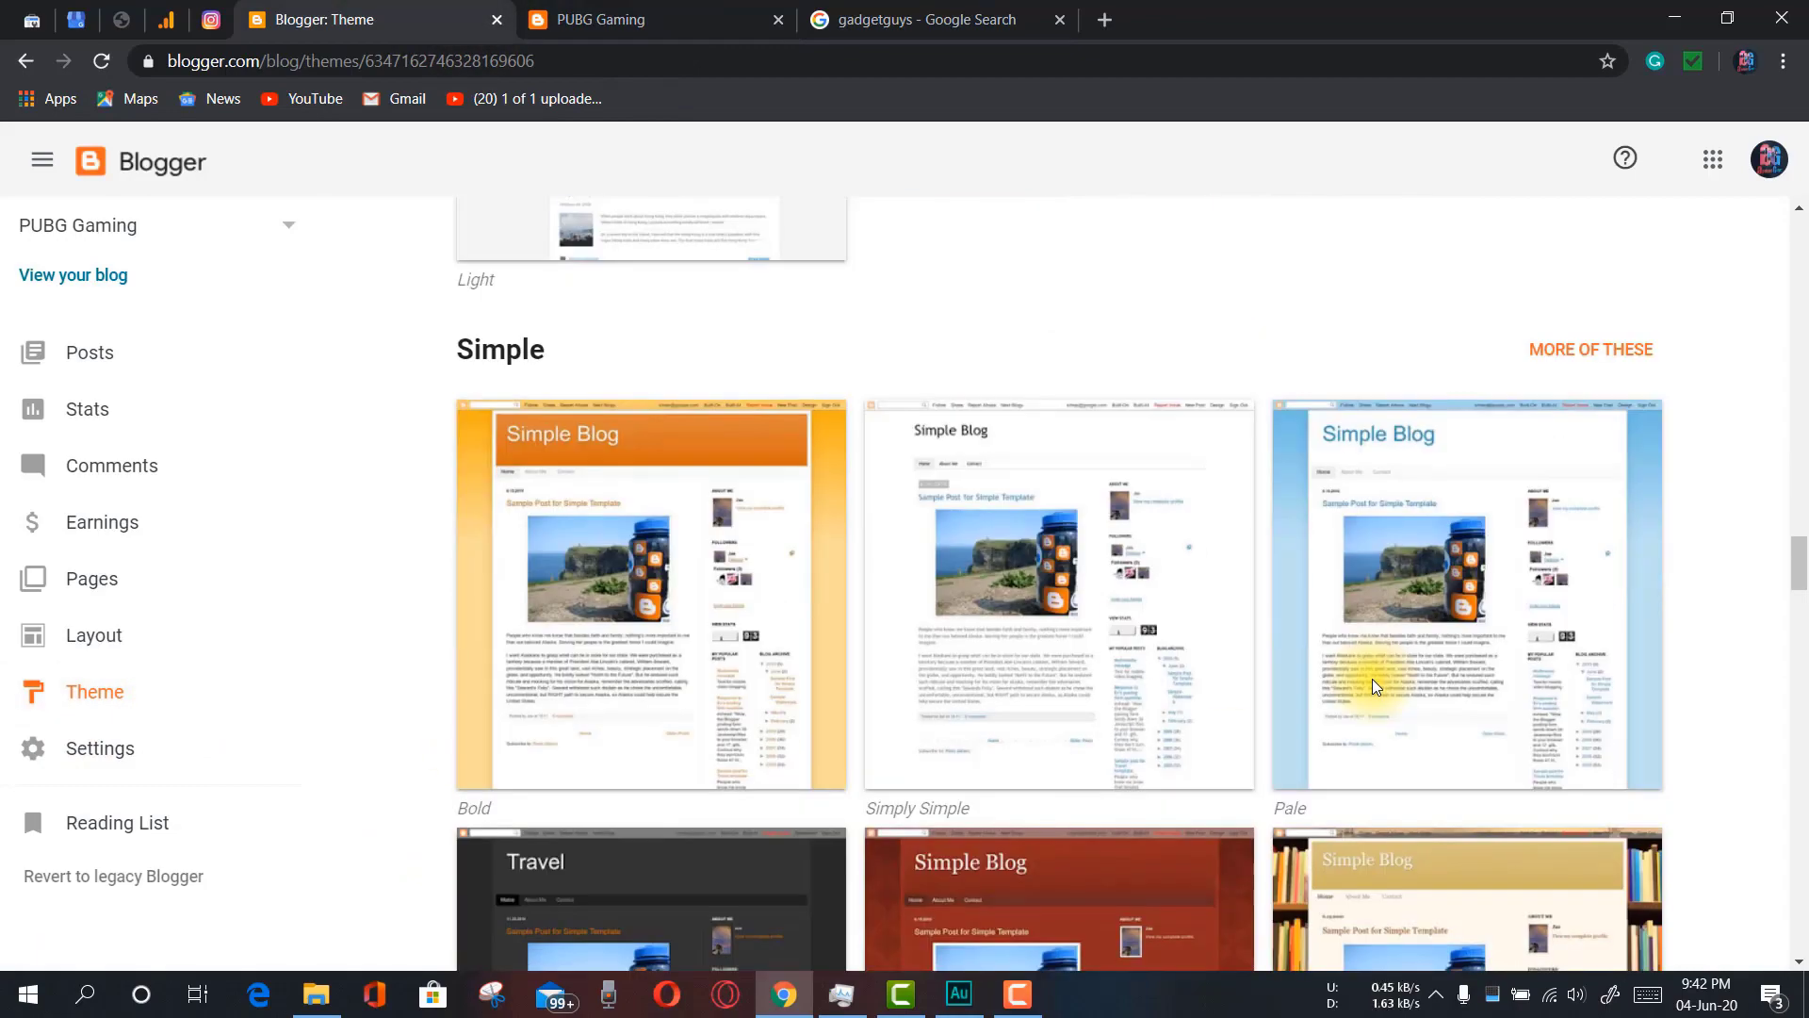
scroll(1372, 678, down, 20)
scroll(1374, 695, down, 10)
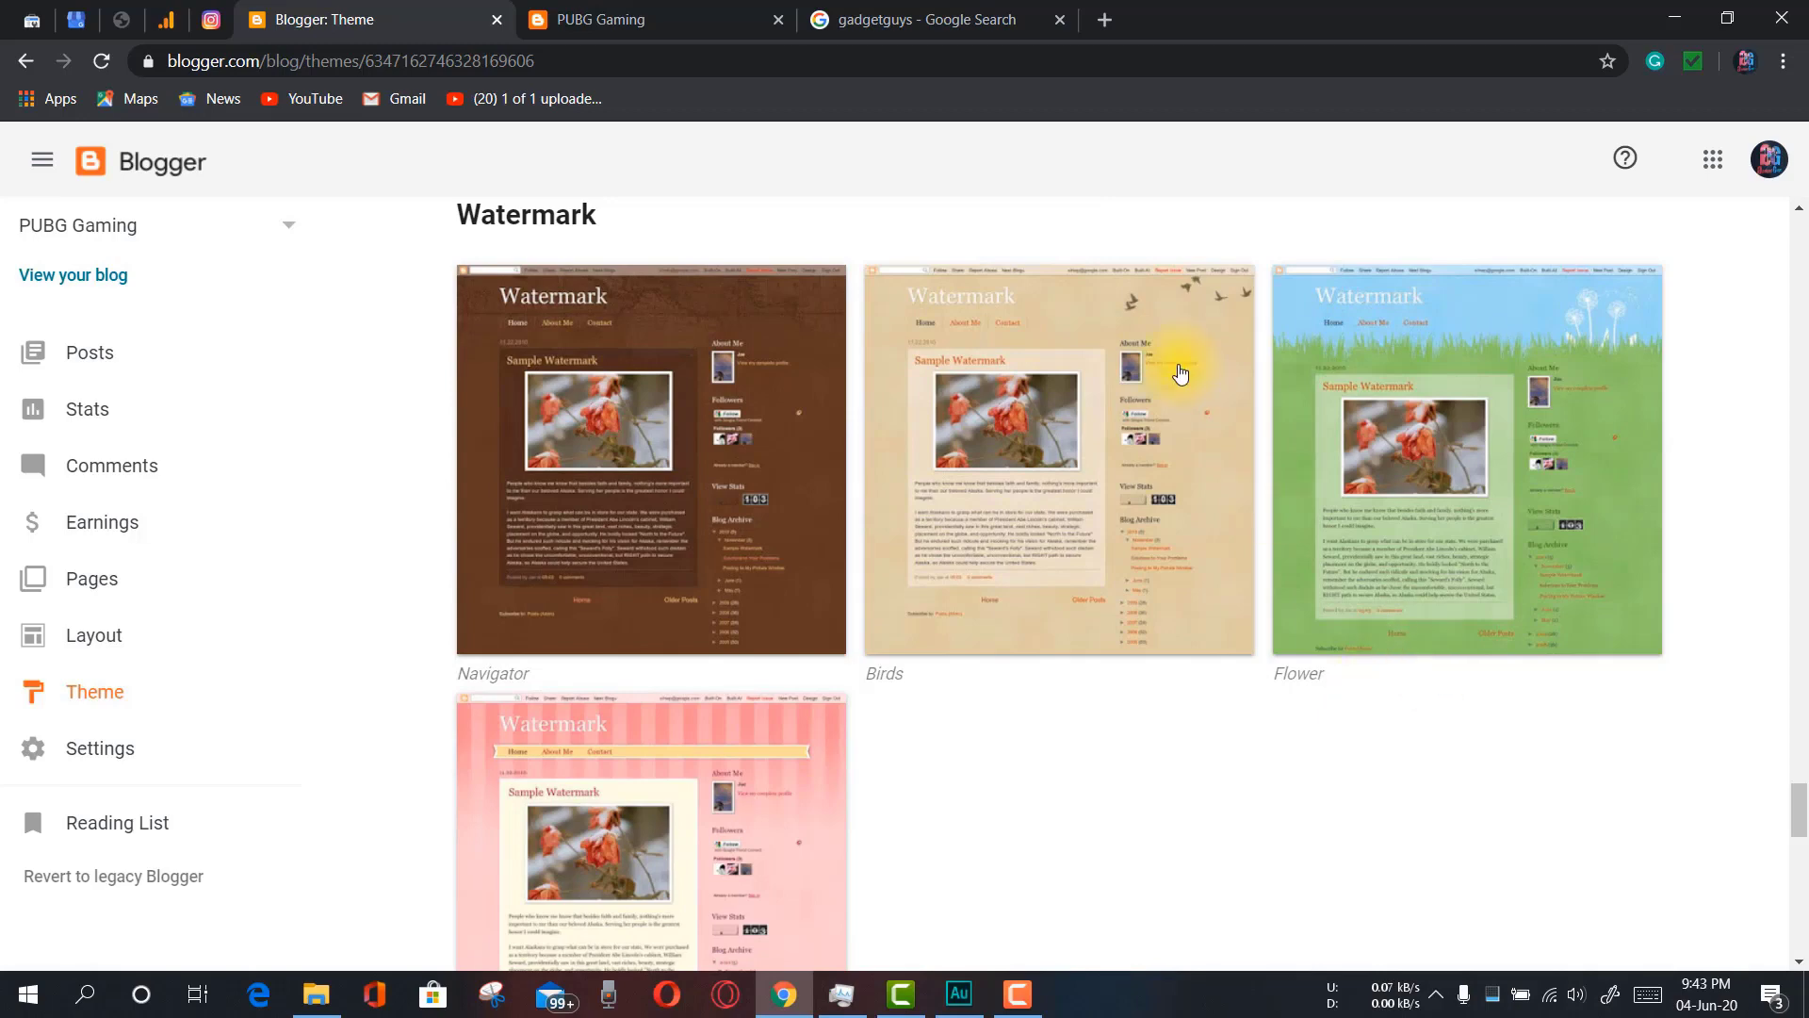
click(713, 19)
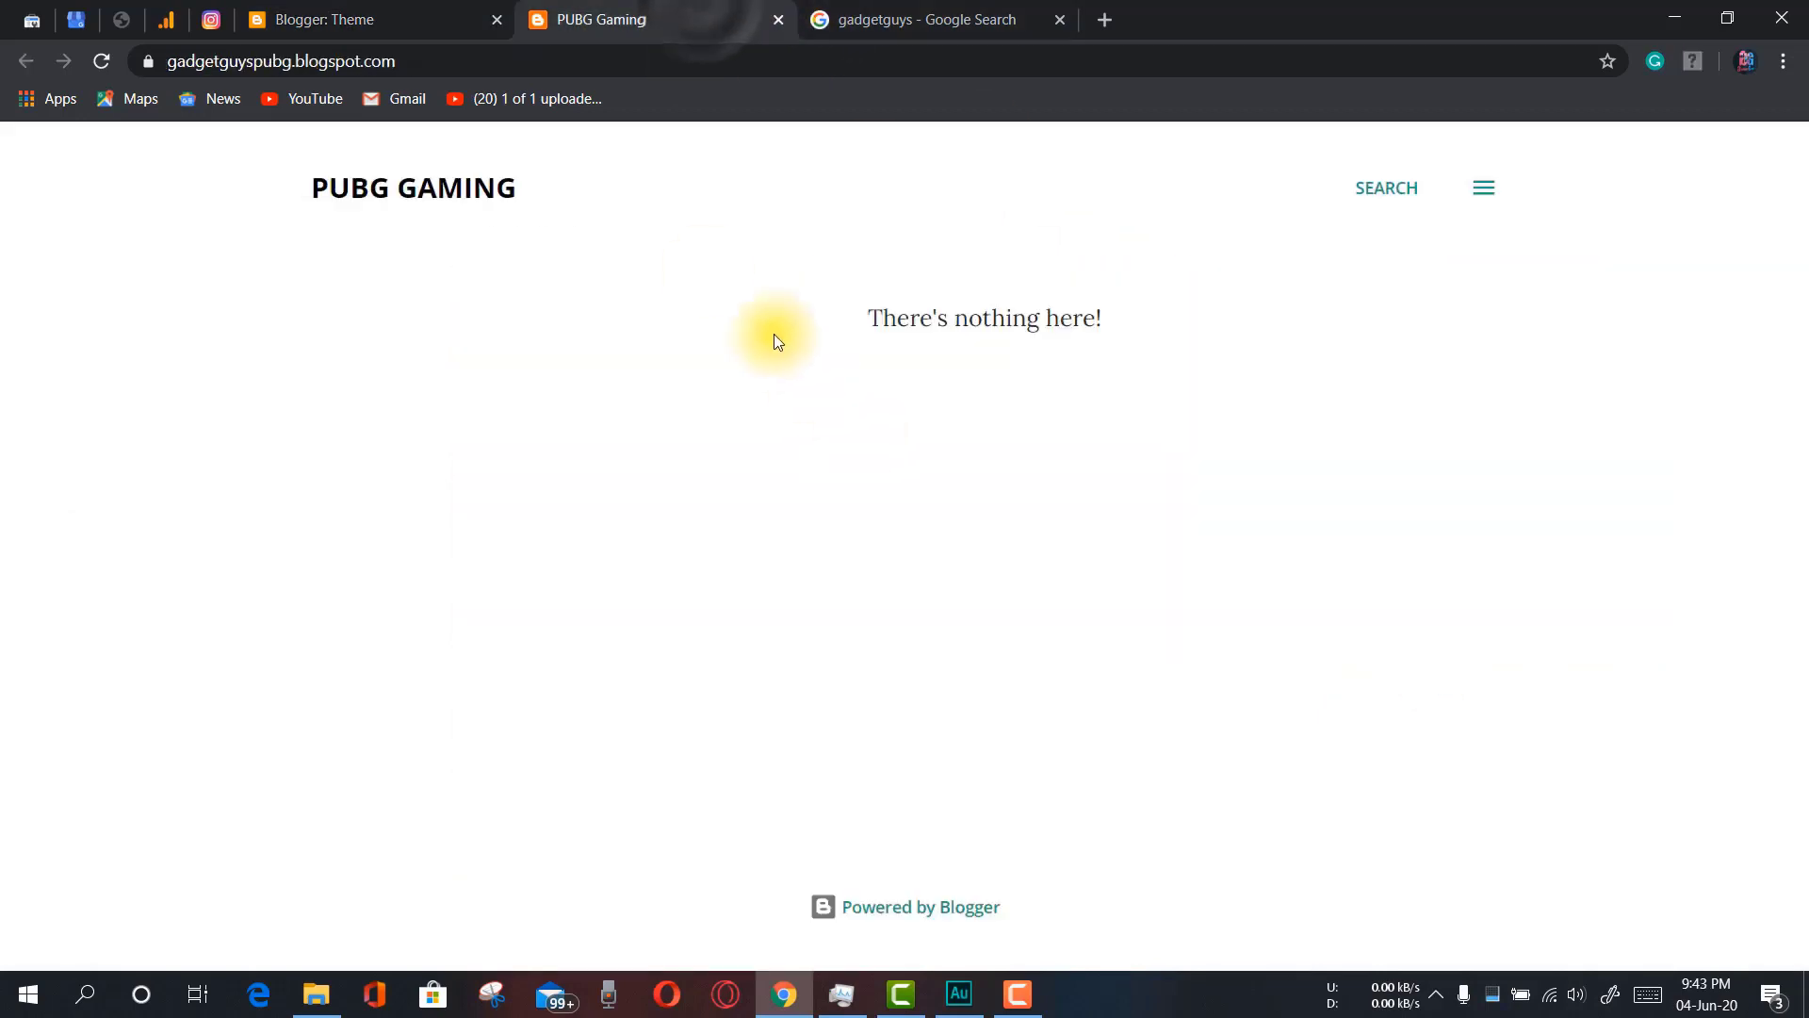
click(419, 19)
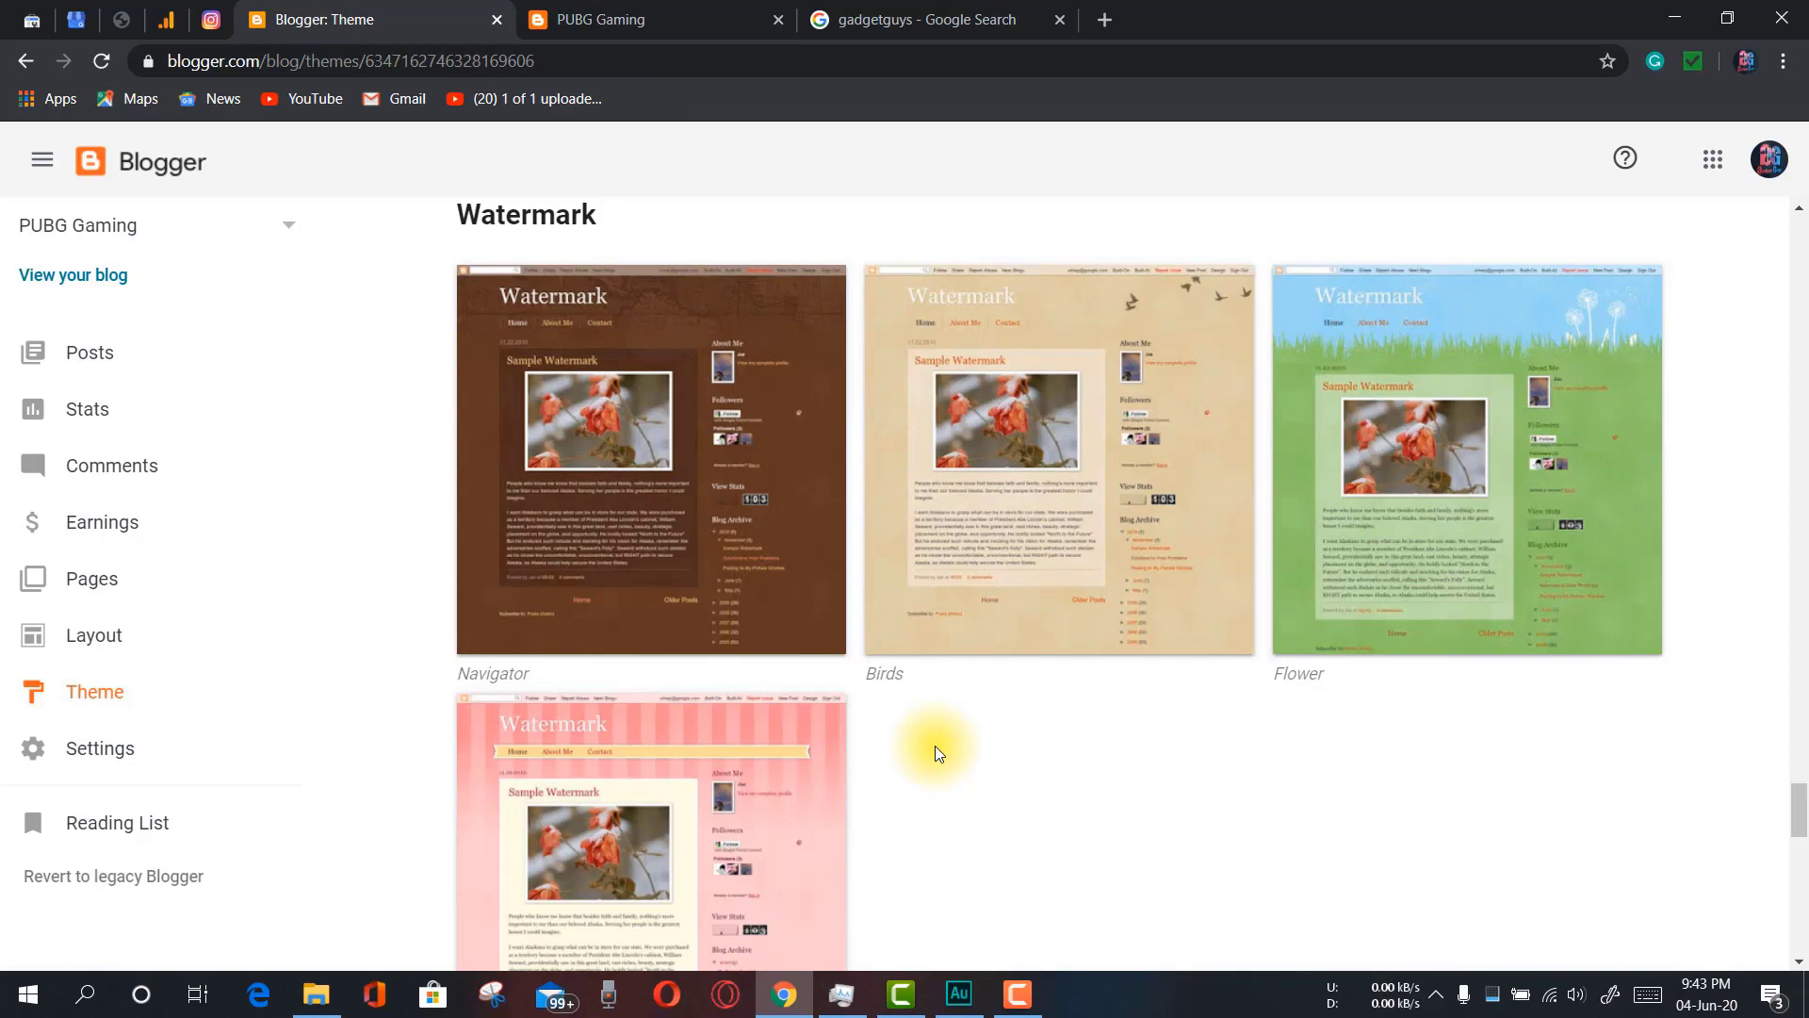
click(650, 19)
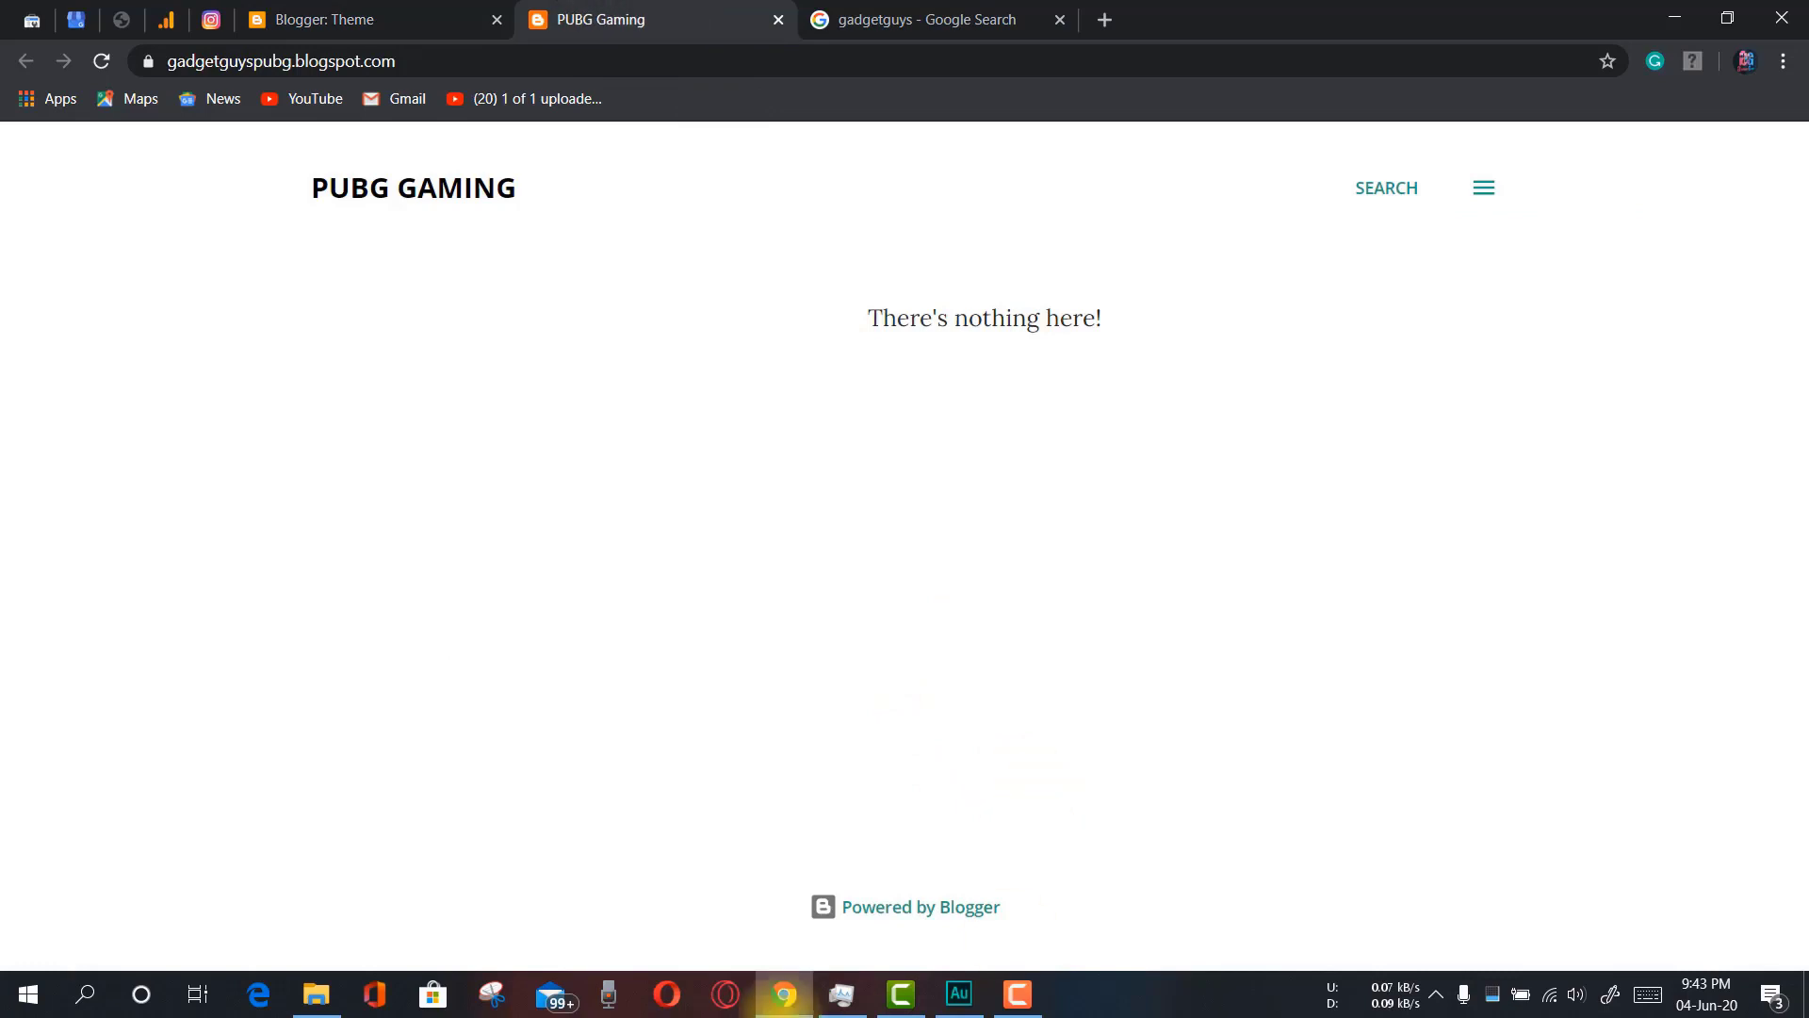
click(311, 19)
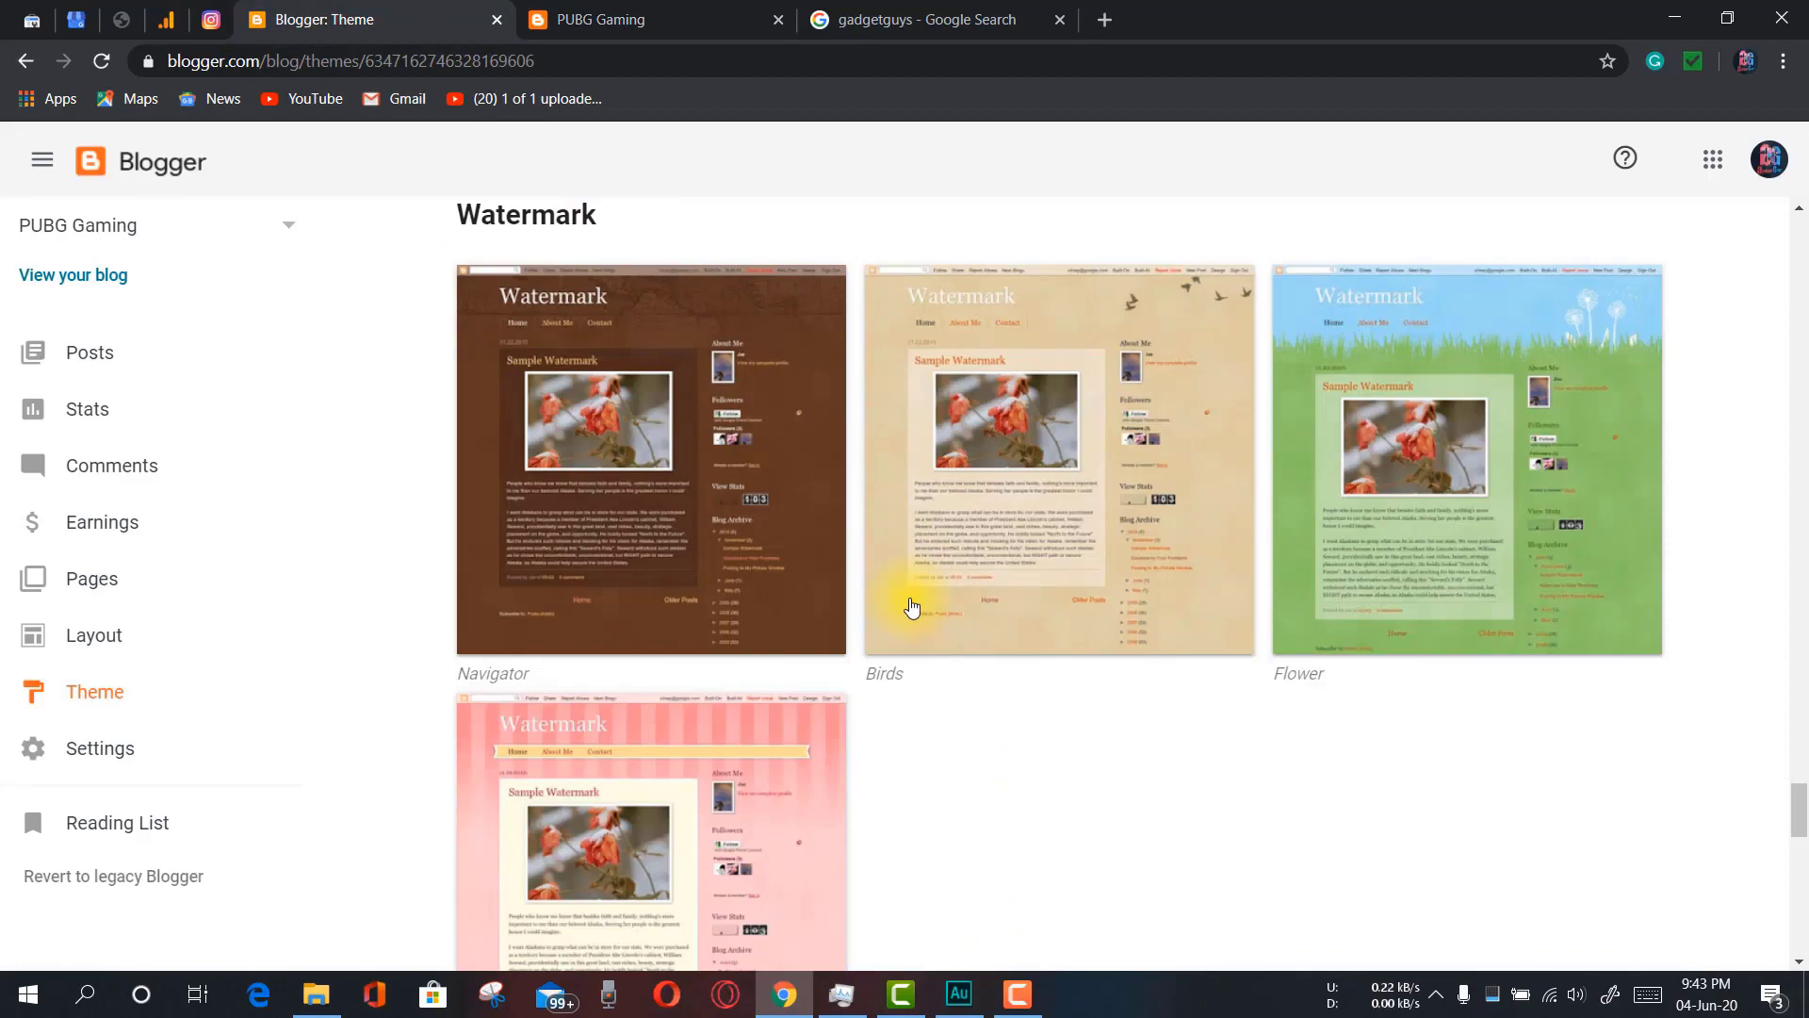
Return to the current theme, Notable Light, and examine its backup, restore, classic theme and HTML editing options
scroll(1167, 456, up, 10)
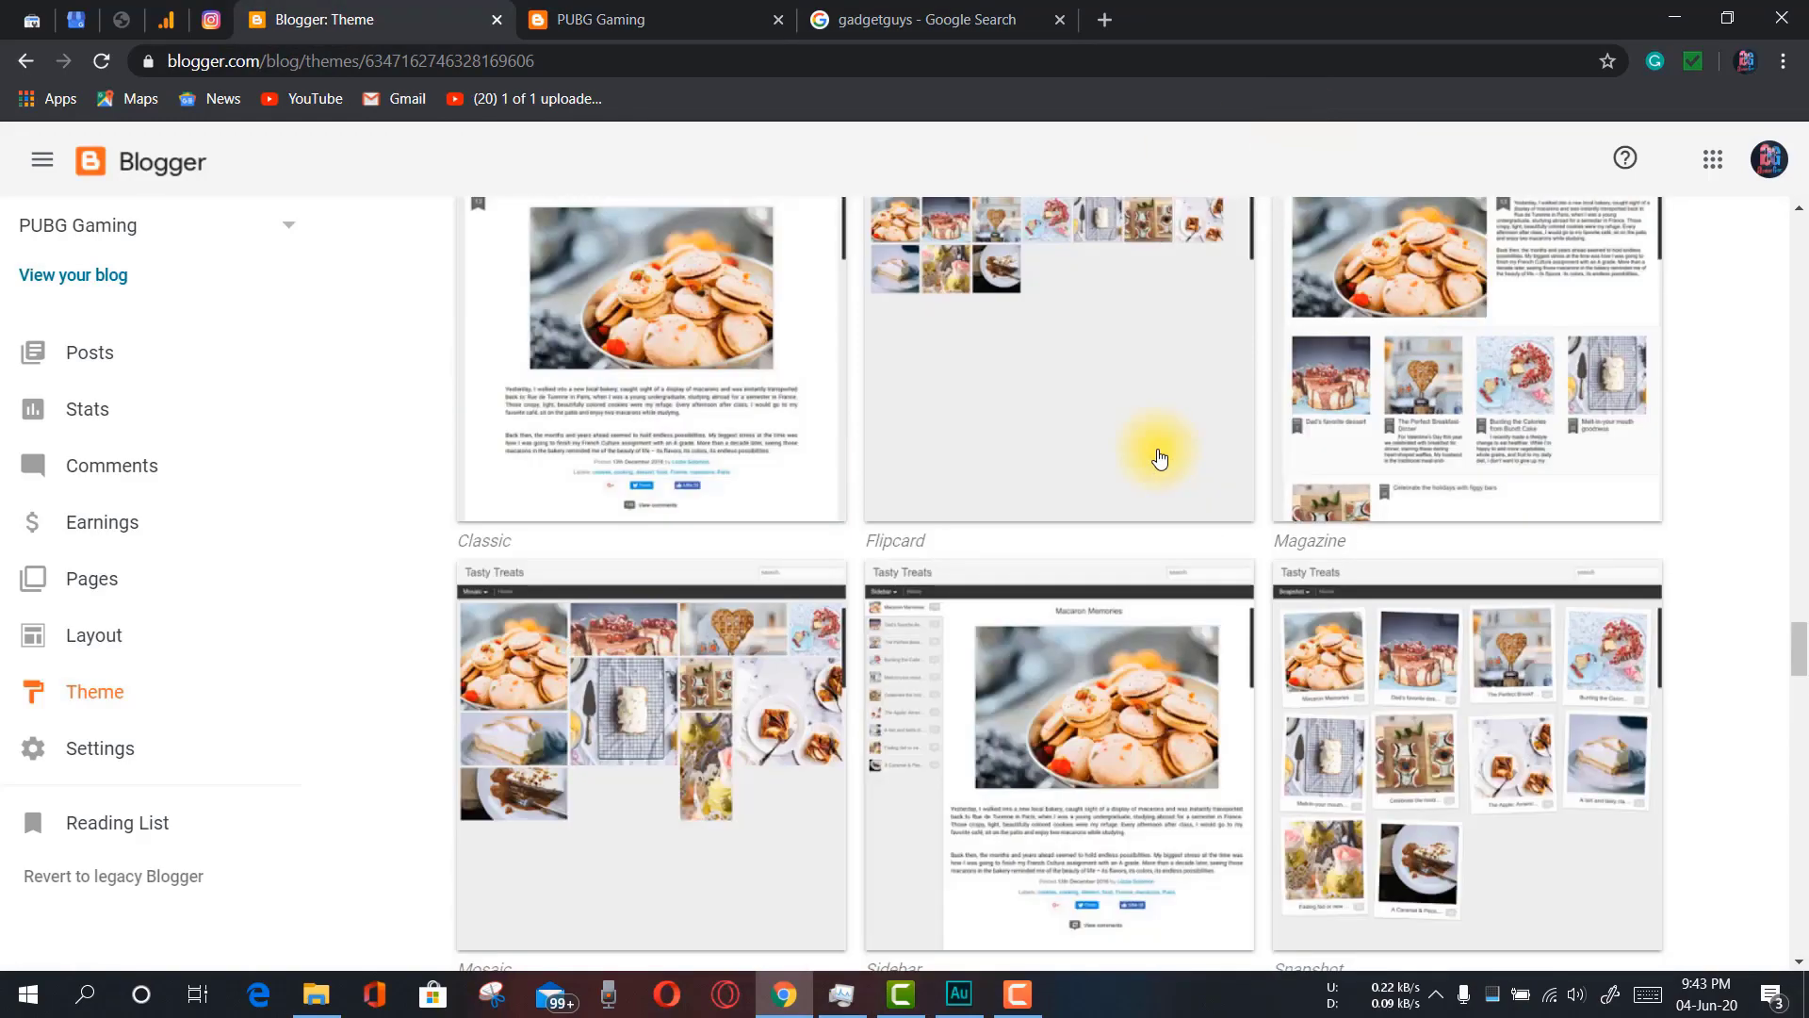
scroll(1159, 458, up, 5)
scroll(1159, 458, up, 20)
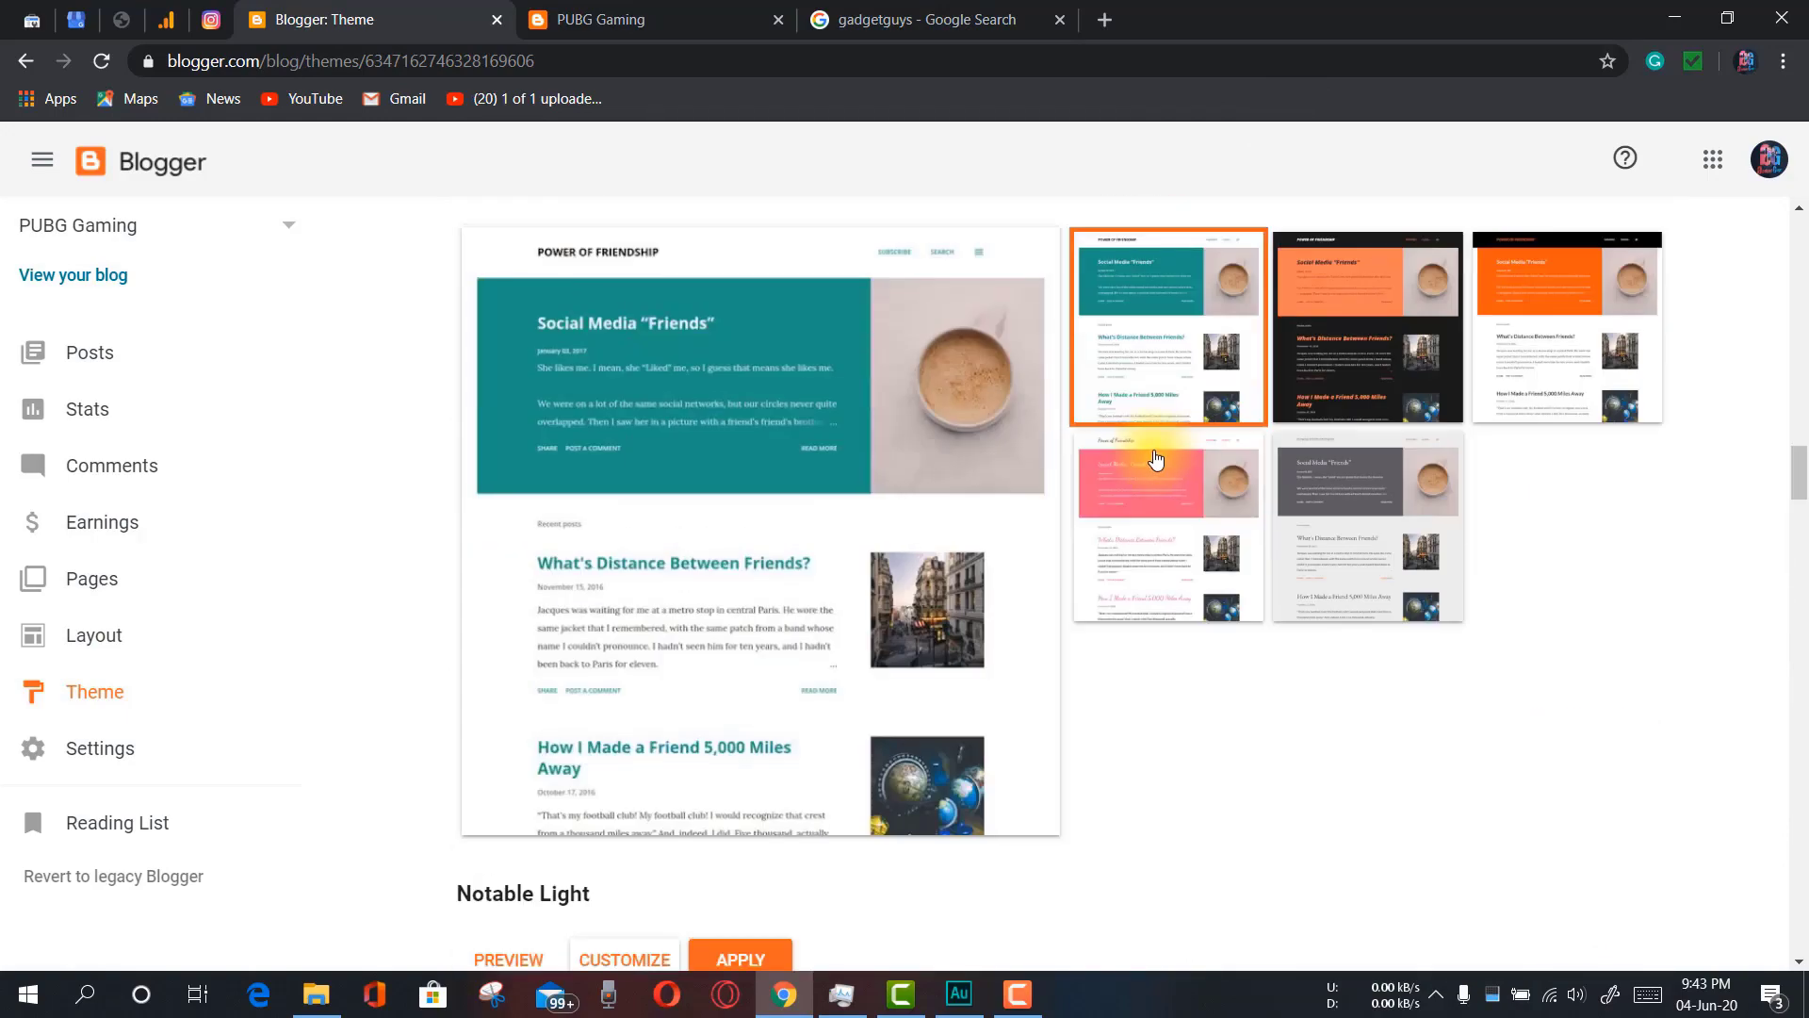
scroll(1155, 458, up, 20)
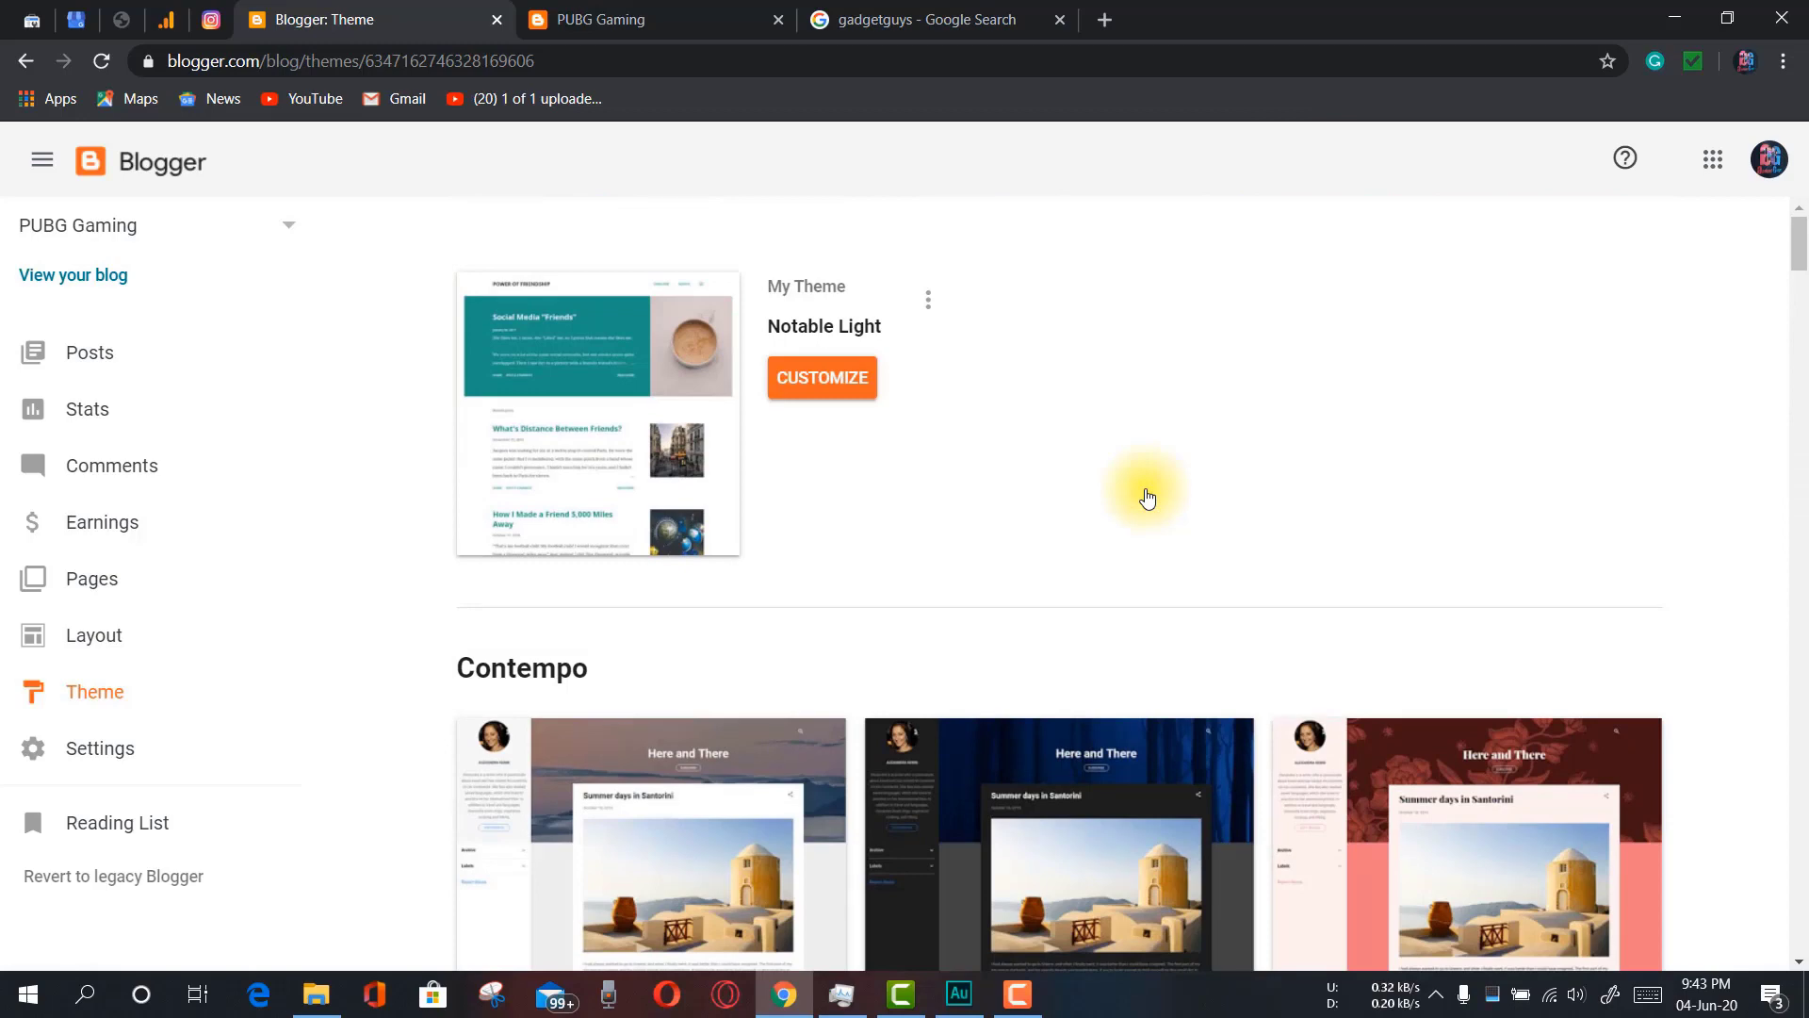
click(927, 299)
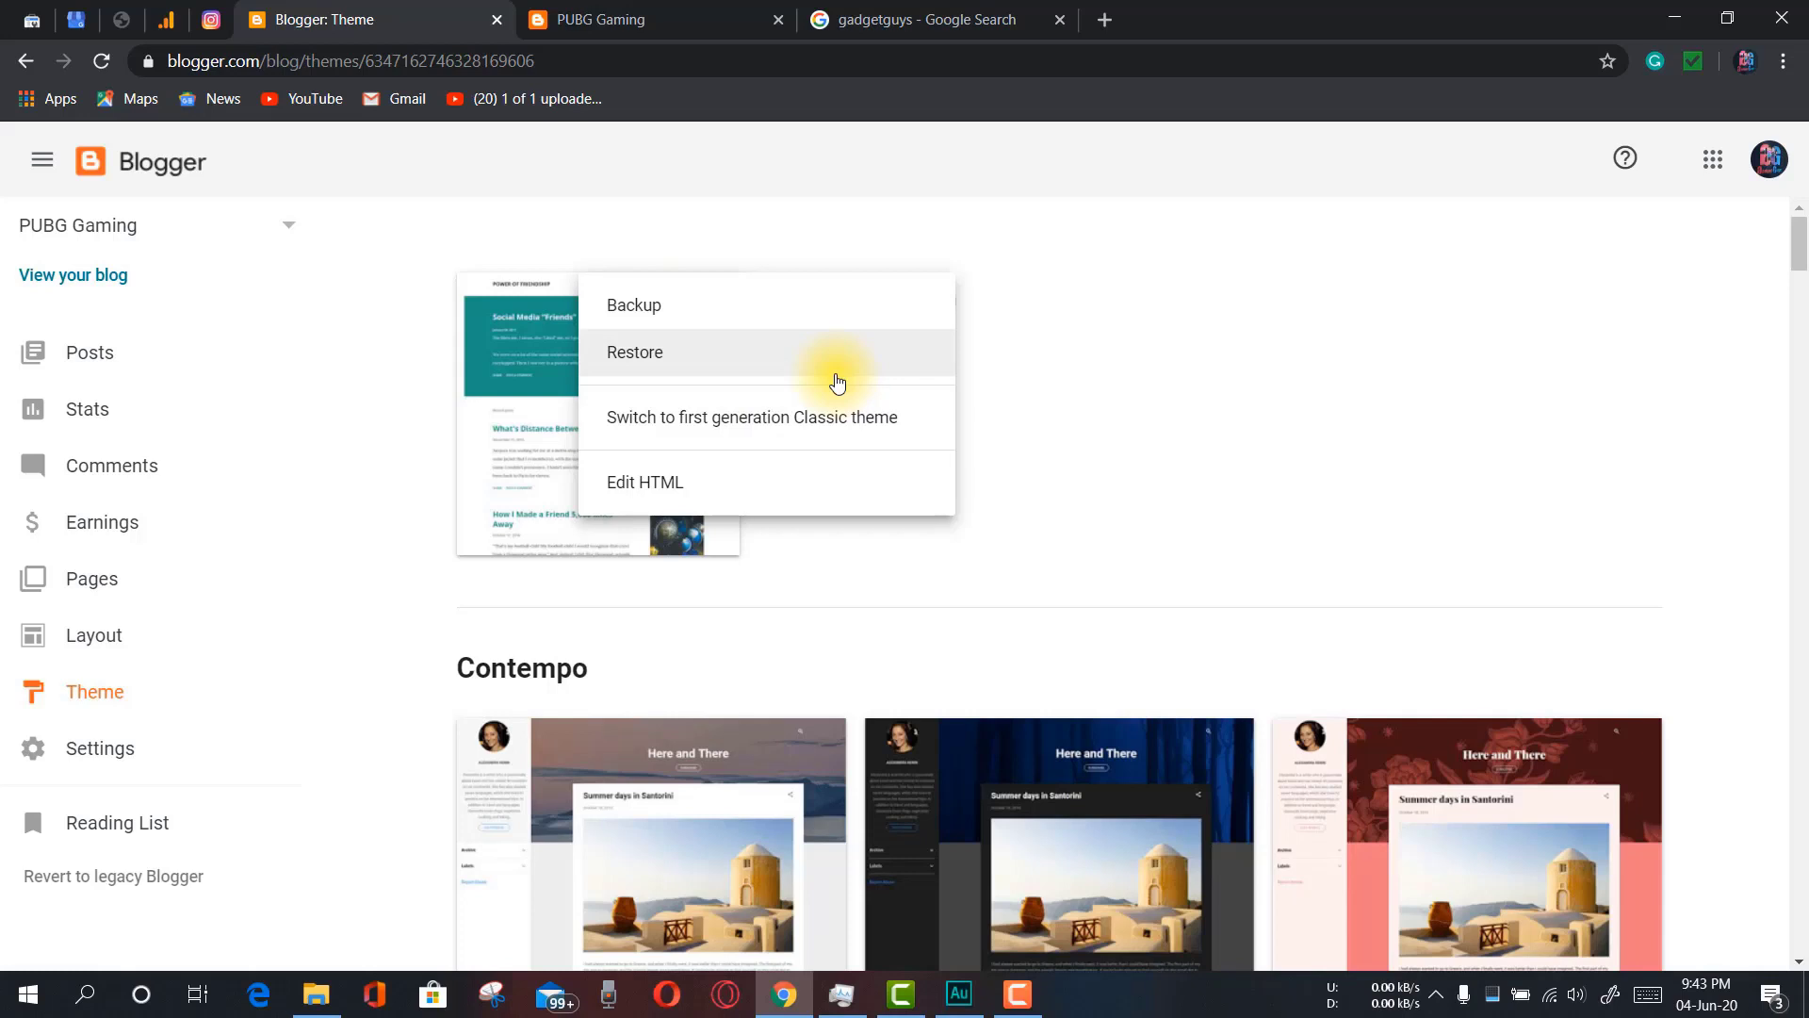
click(1342, 495)
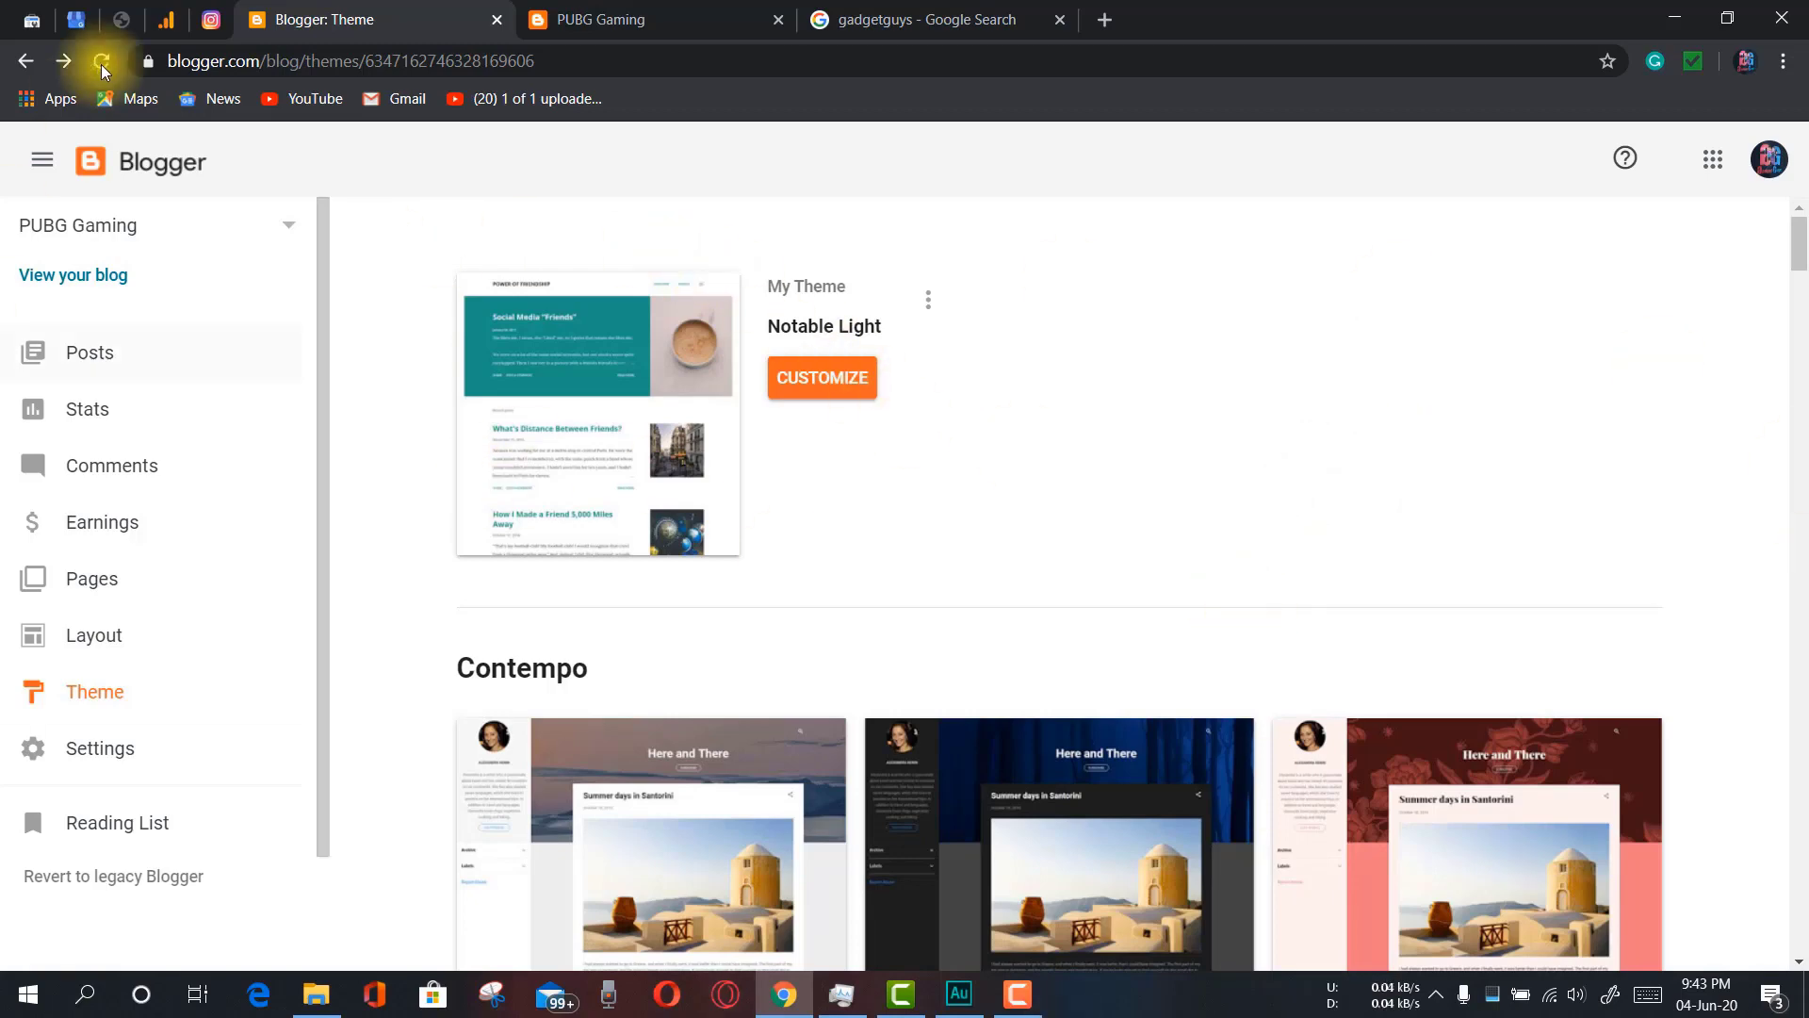
Review the blog's Posts, Stats and Comments pages in the dashboard
click(100, 375)
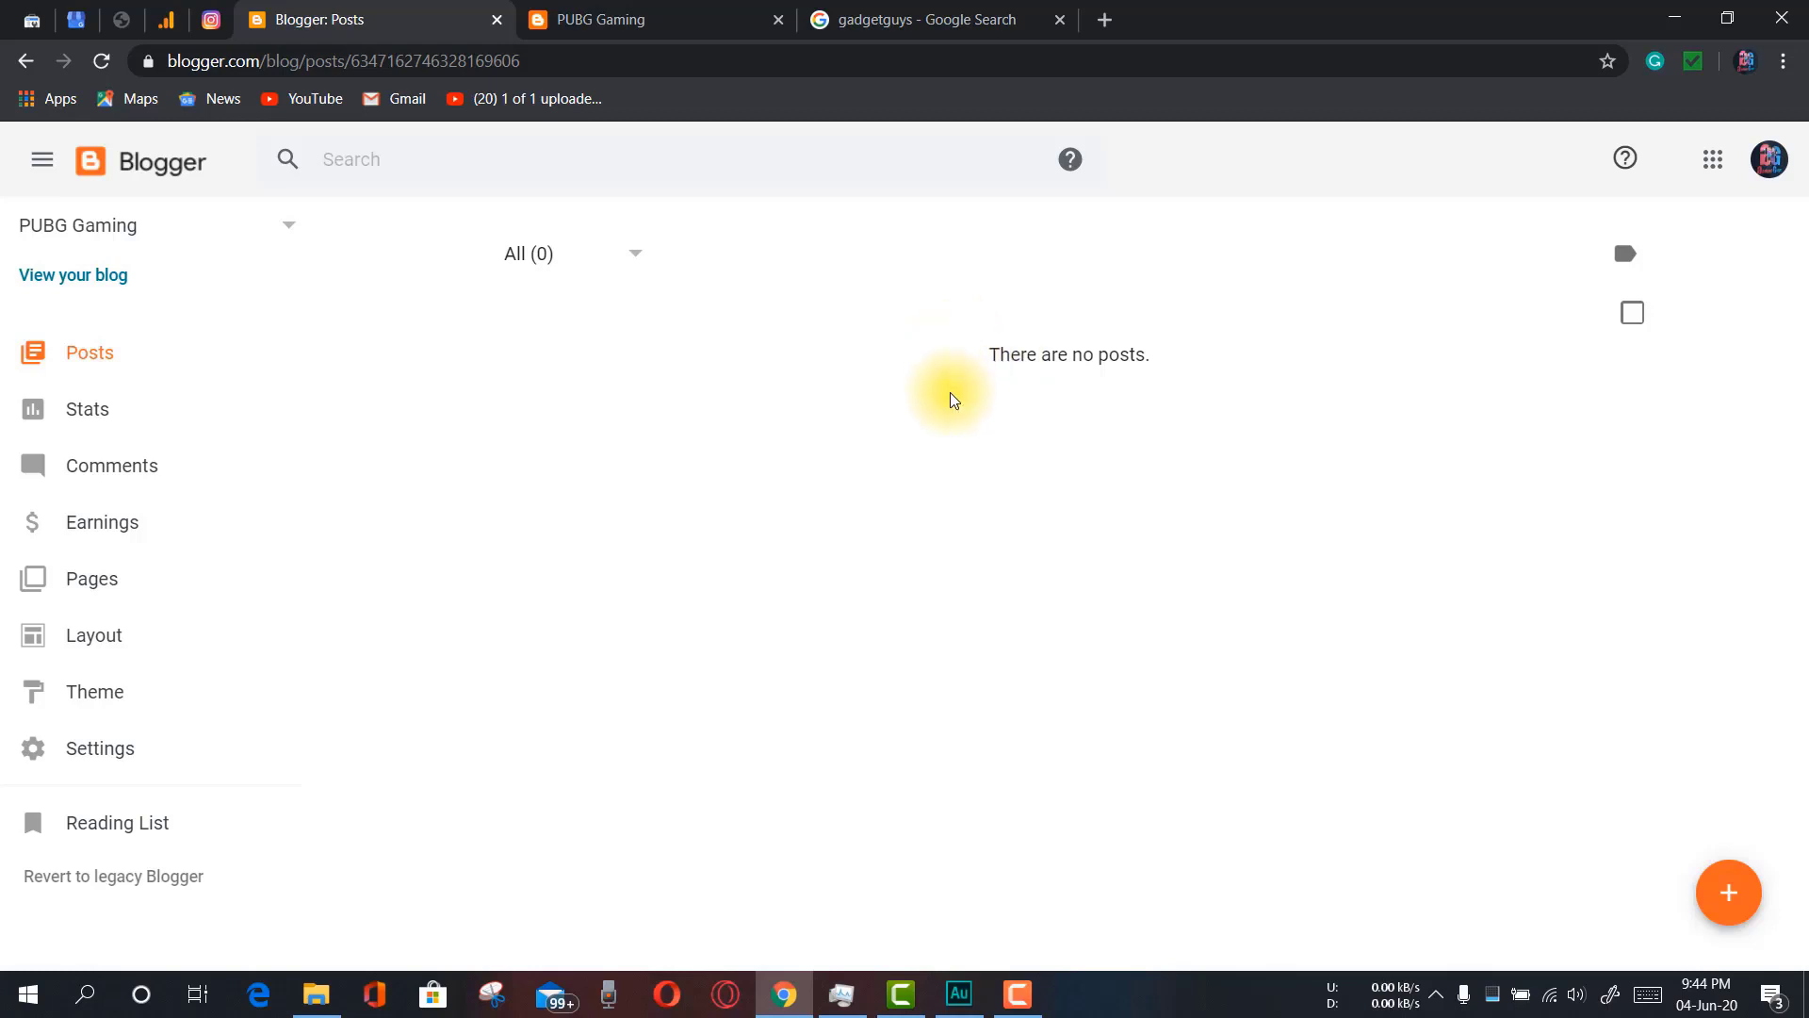
click(69, 430)
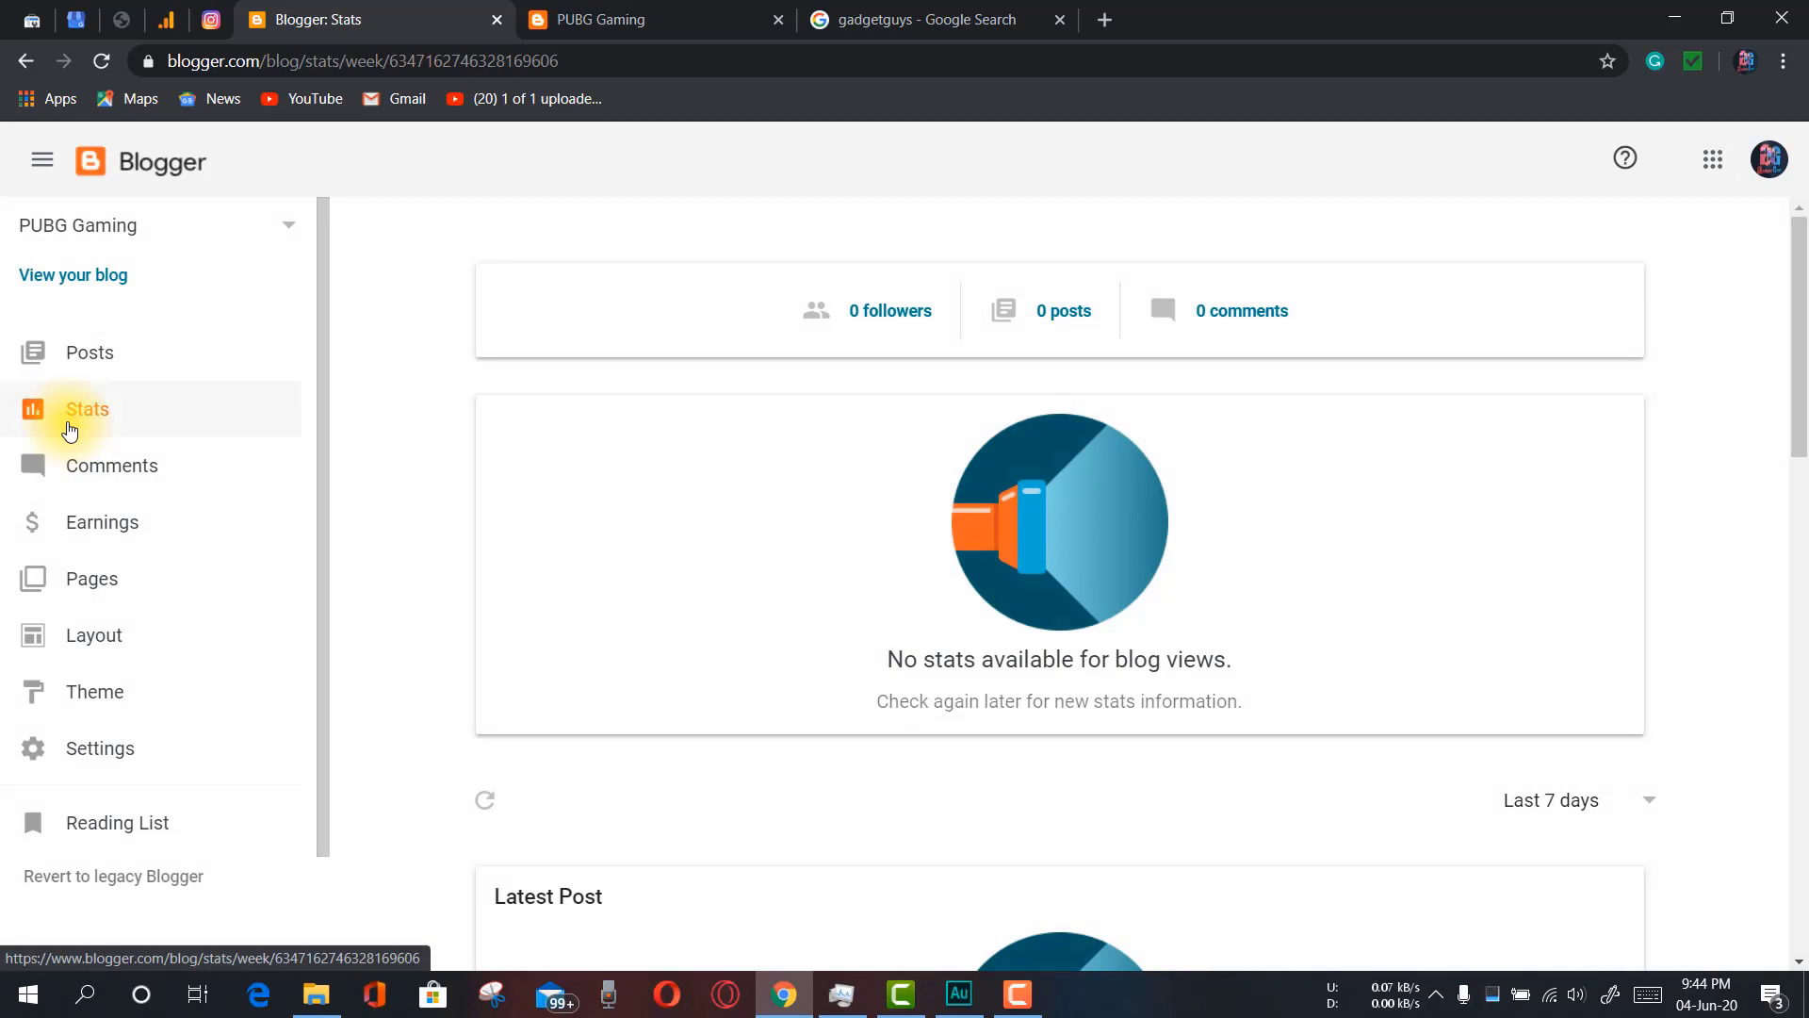
click(122, 481)
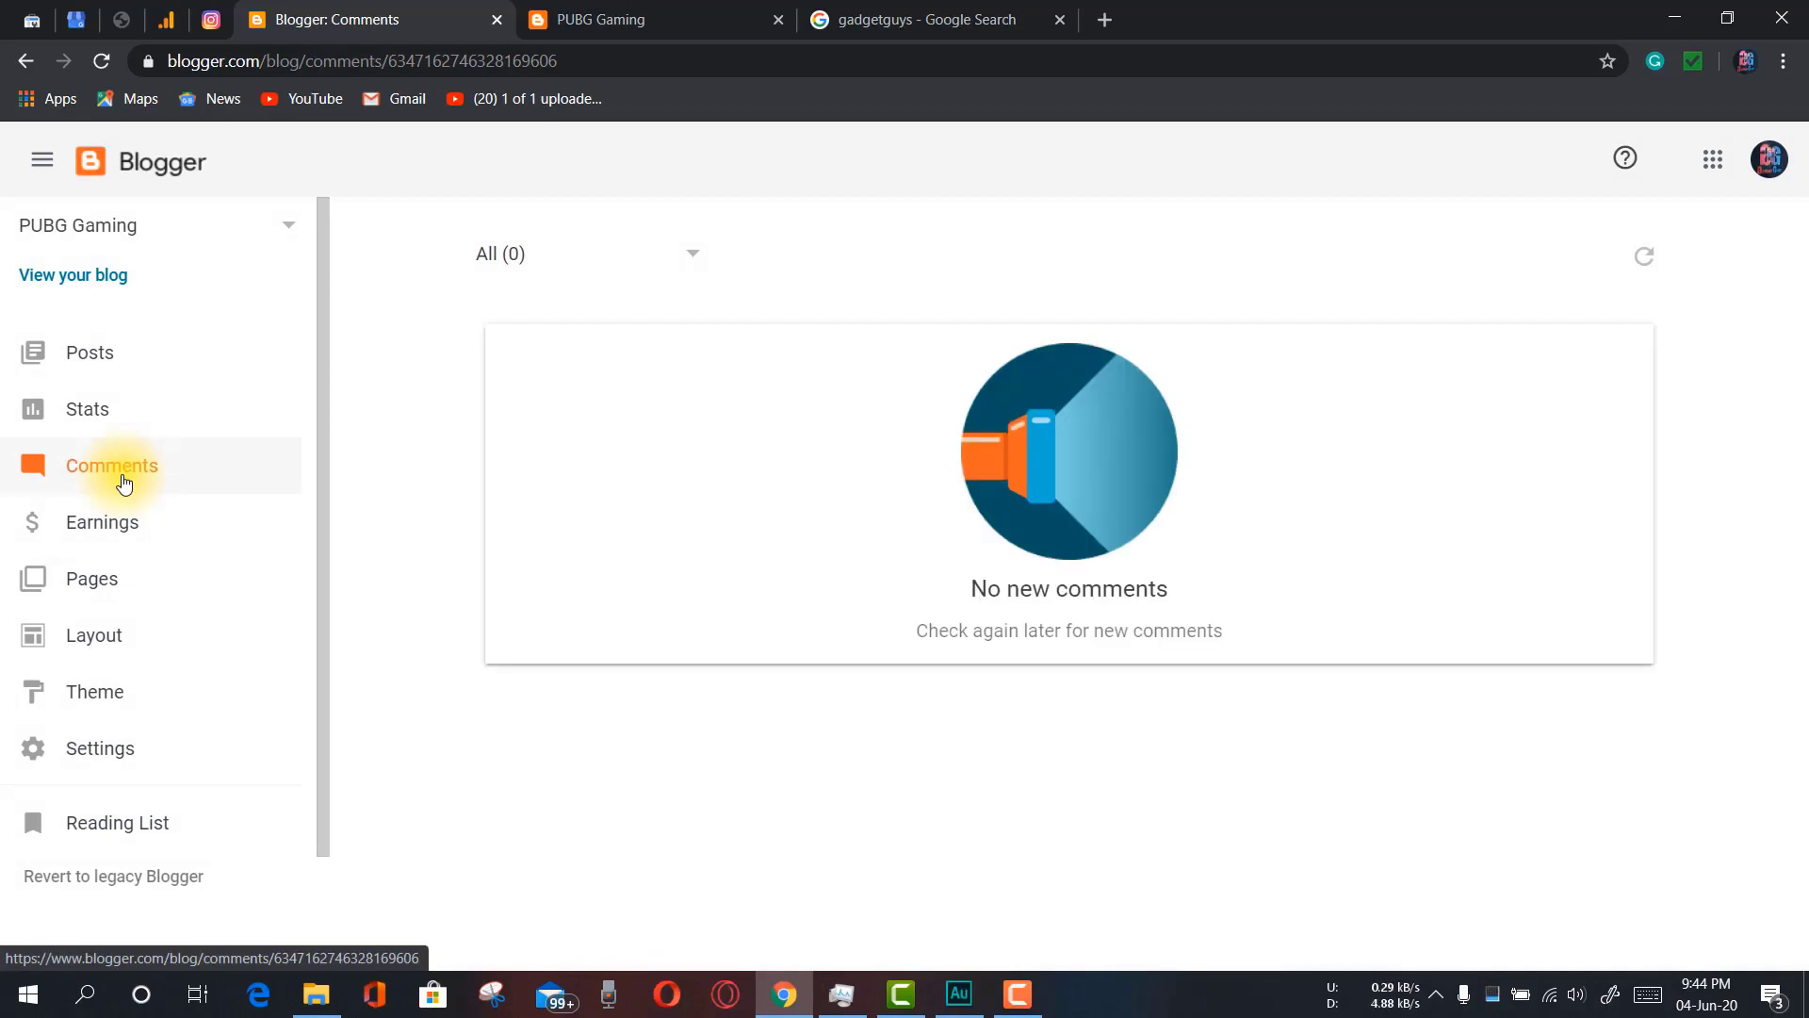
View the Earnings page, decline the Google Domains offer, and check the blog's Pages section
click(123, 527)
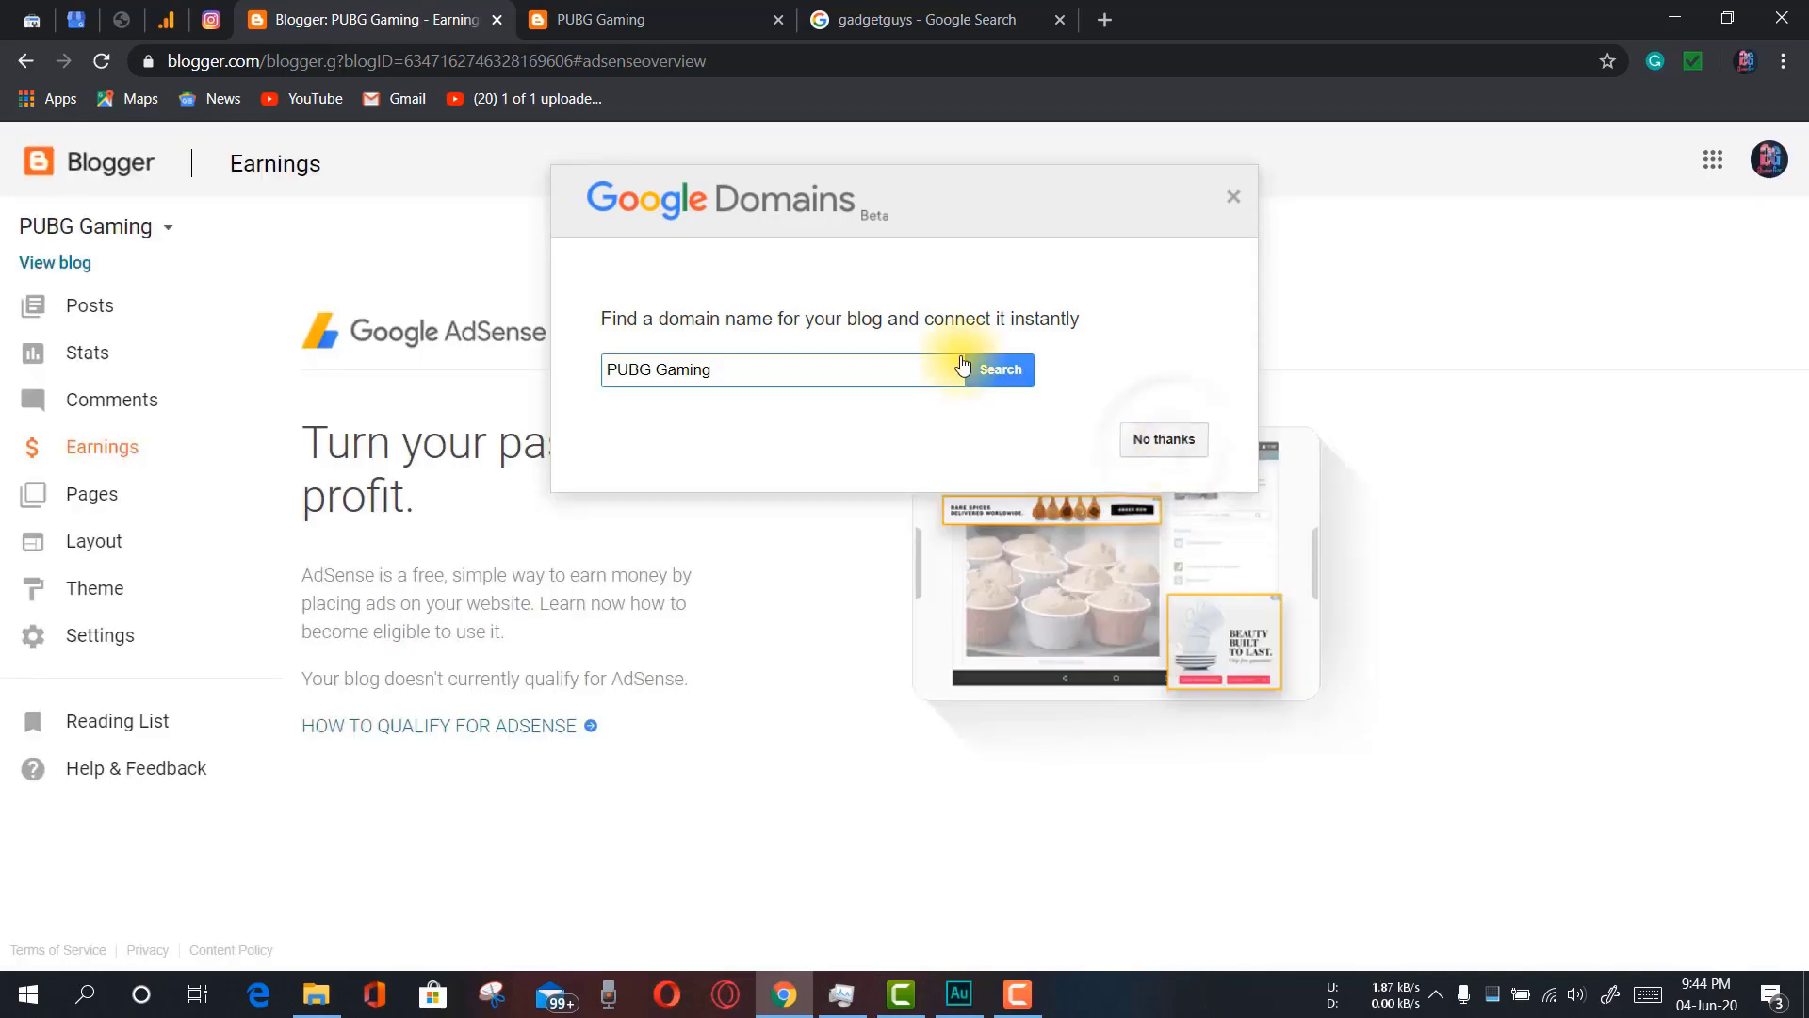
click(1164, 439)
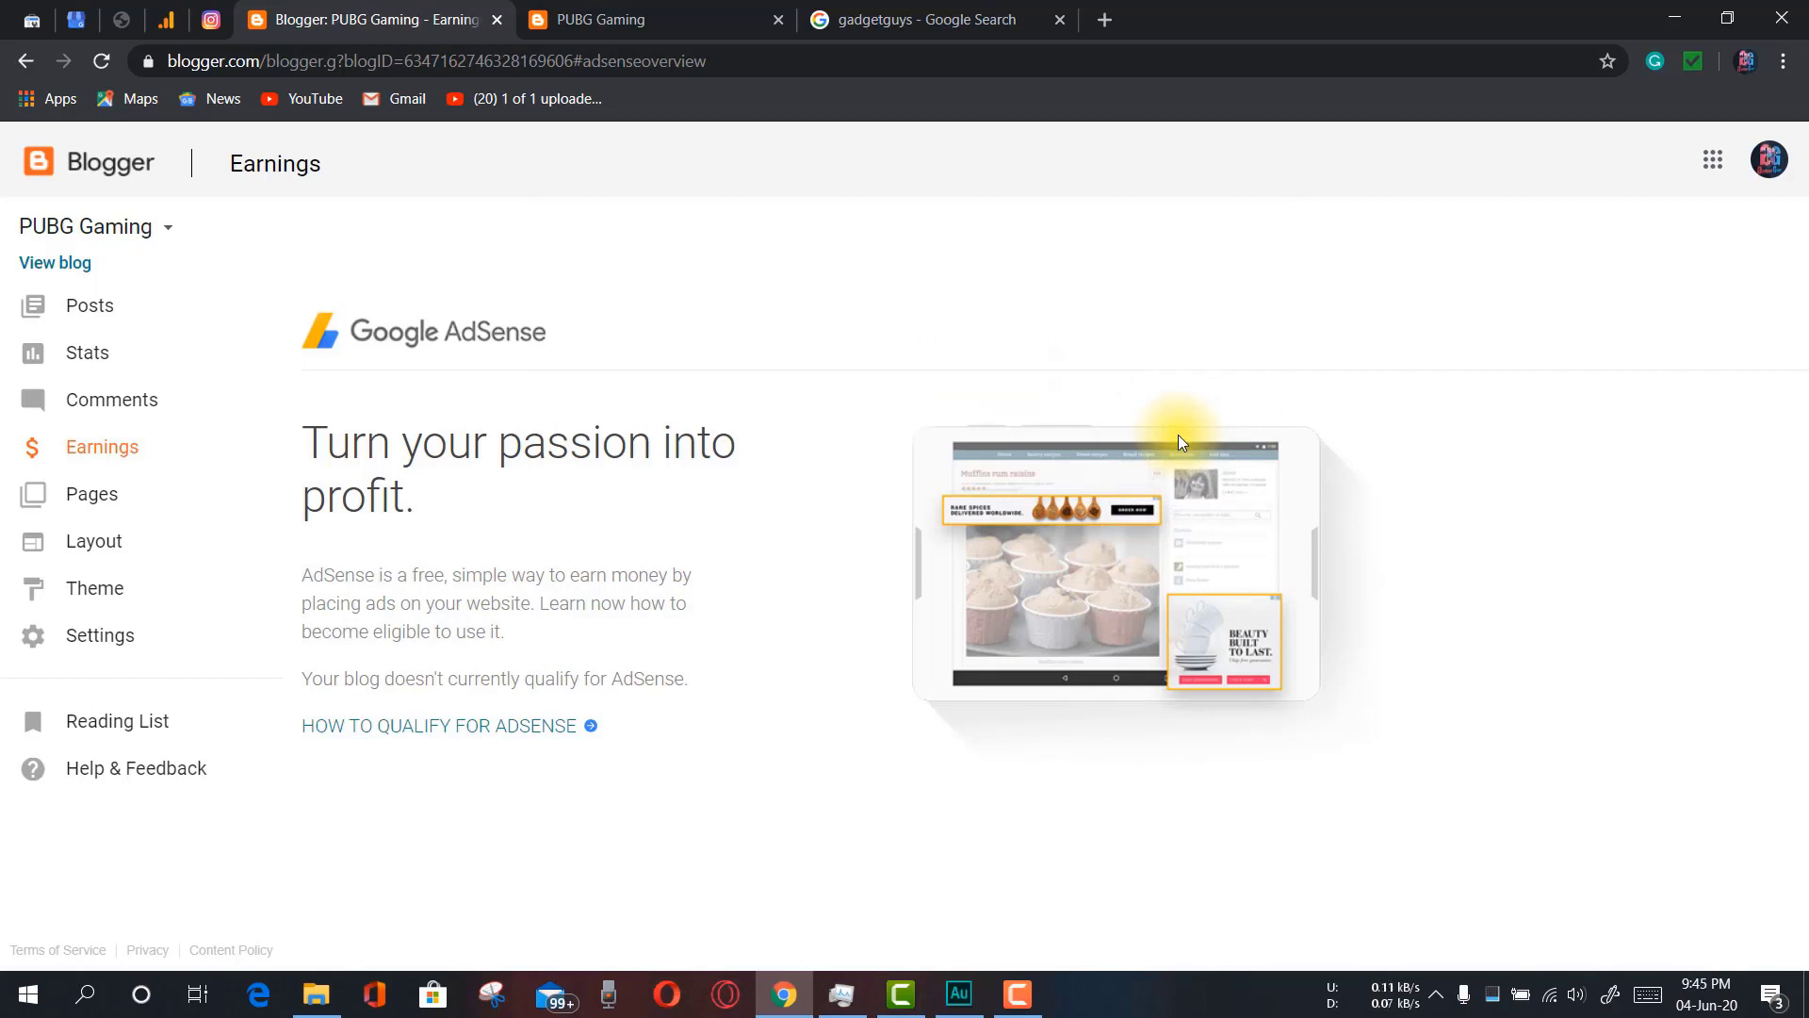
click(85, 496)
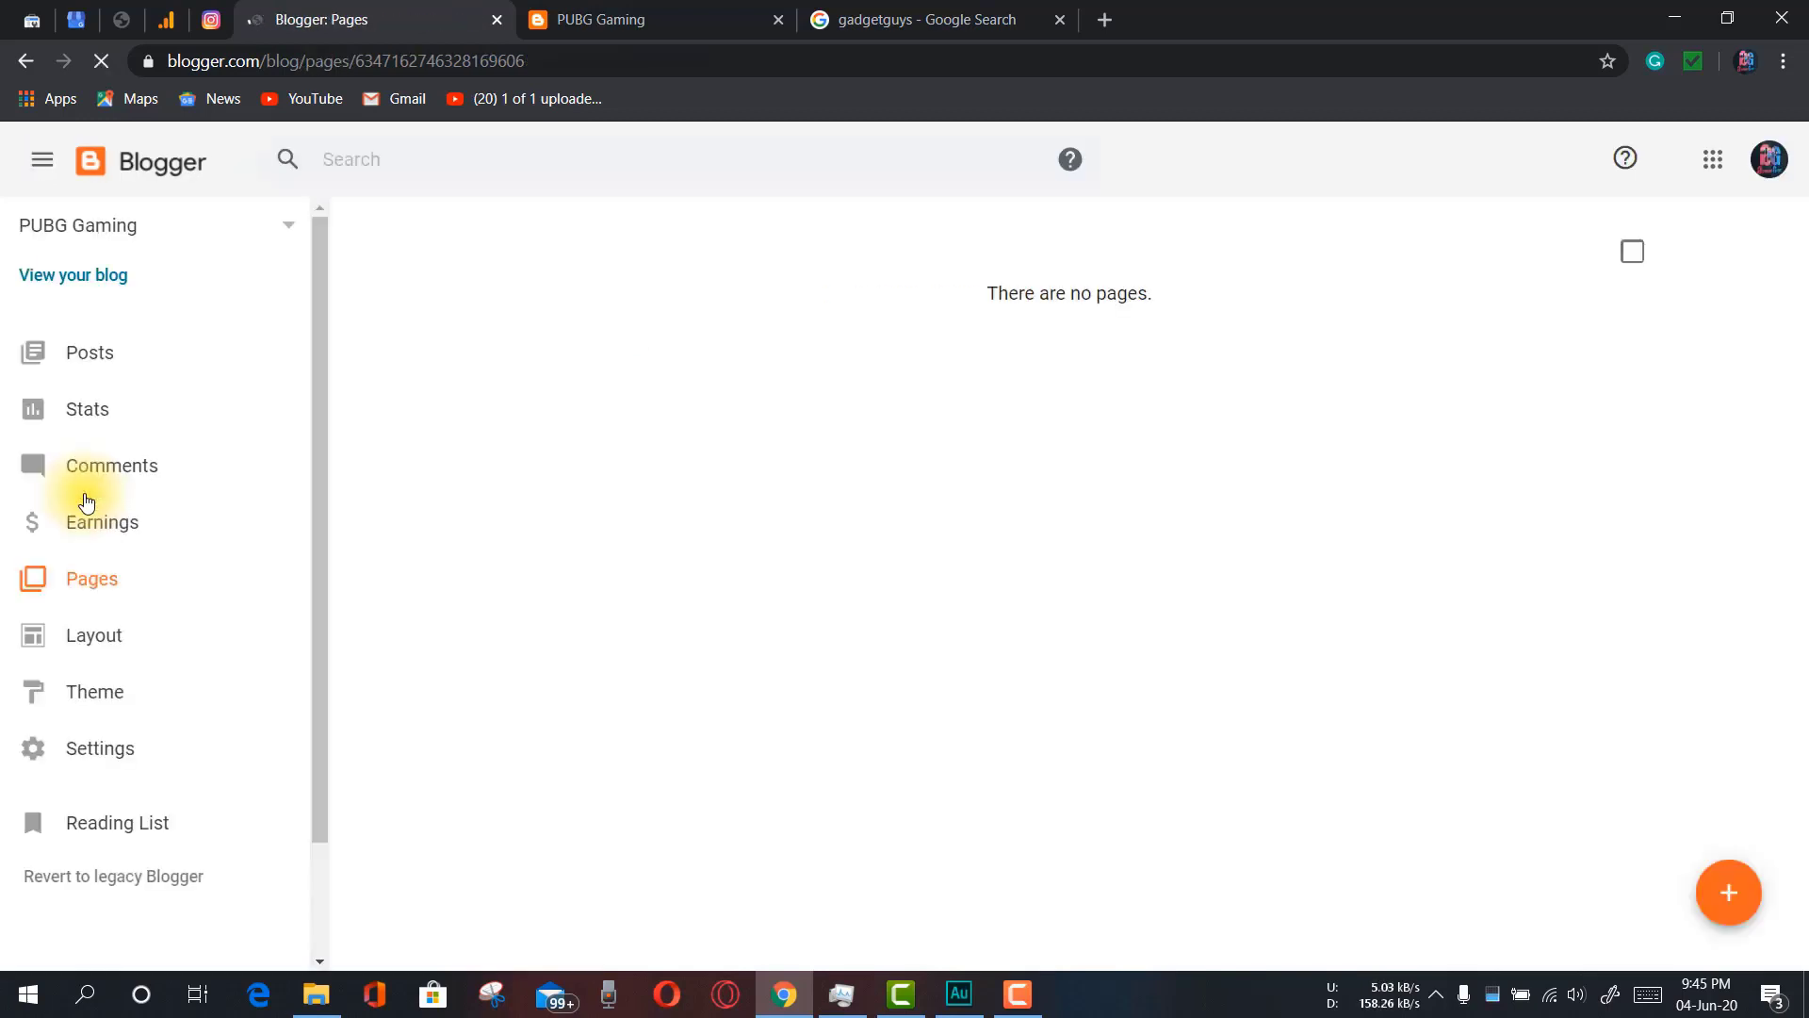
click(663, 6)
click(438, 19)
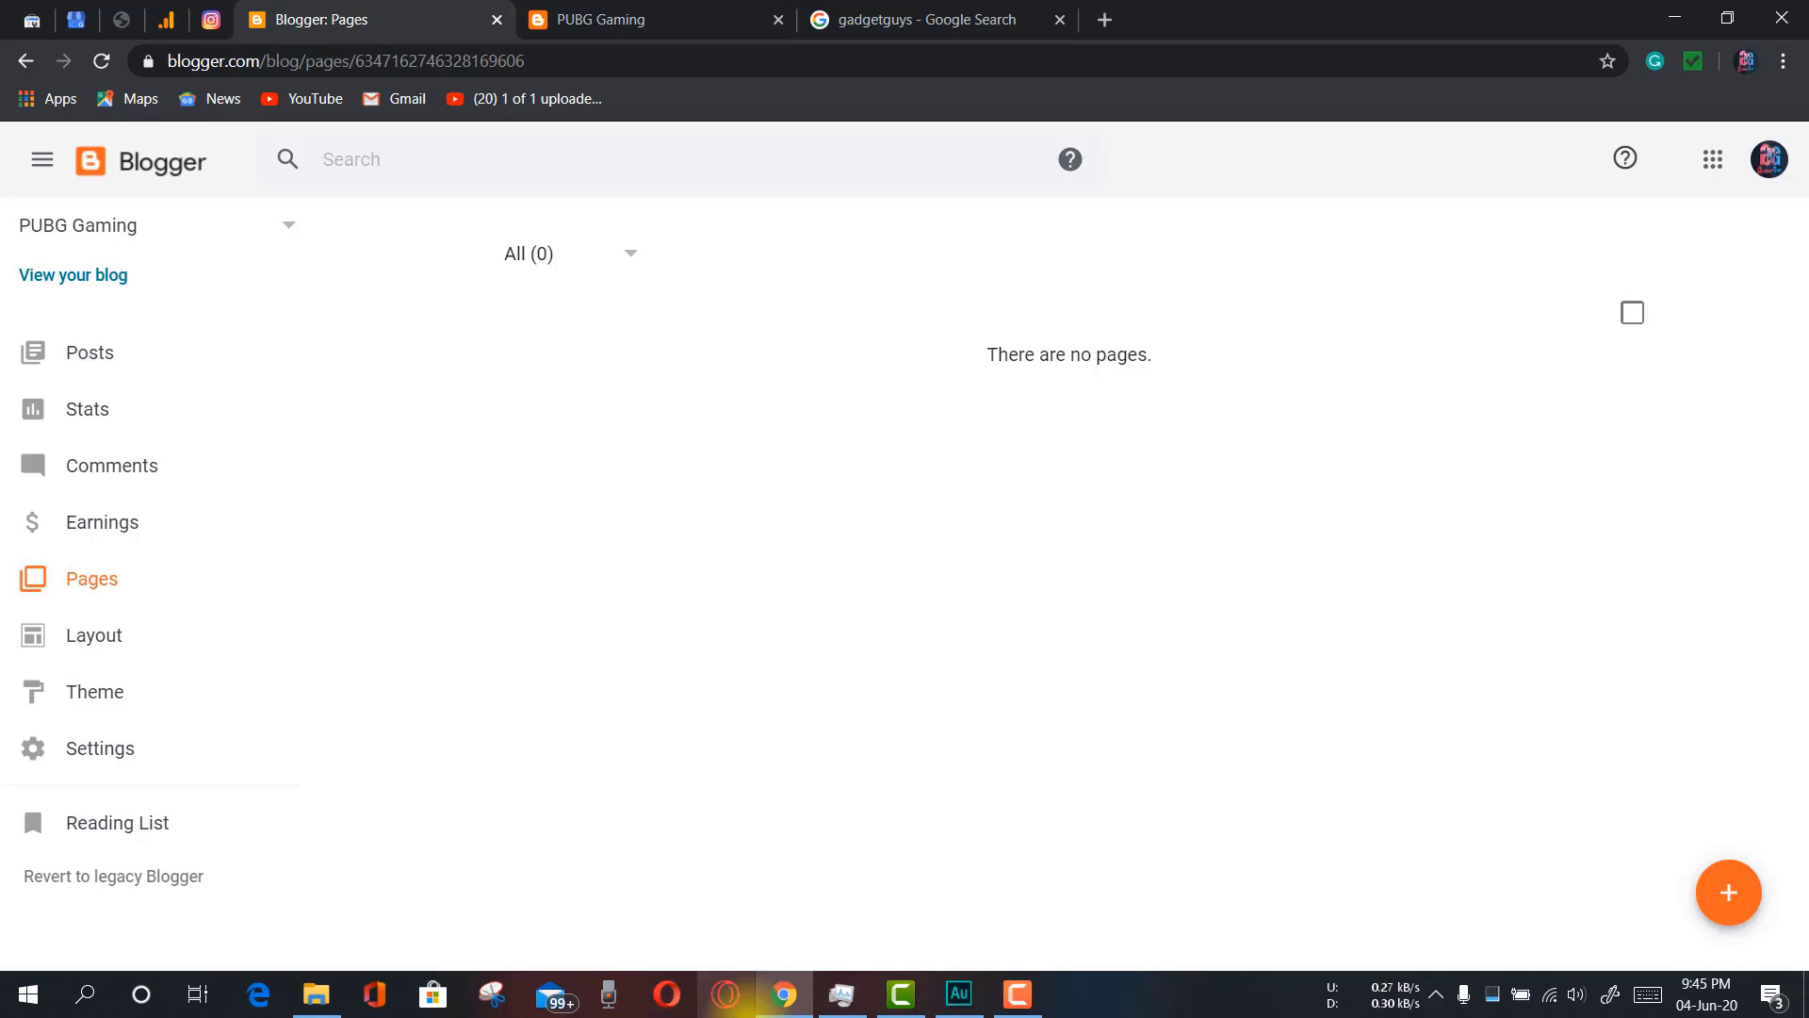
Open the blog's Layout page and compare its Header gadget with the title on the live blog
click(110, 656)
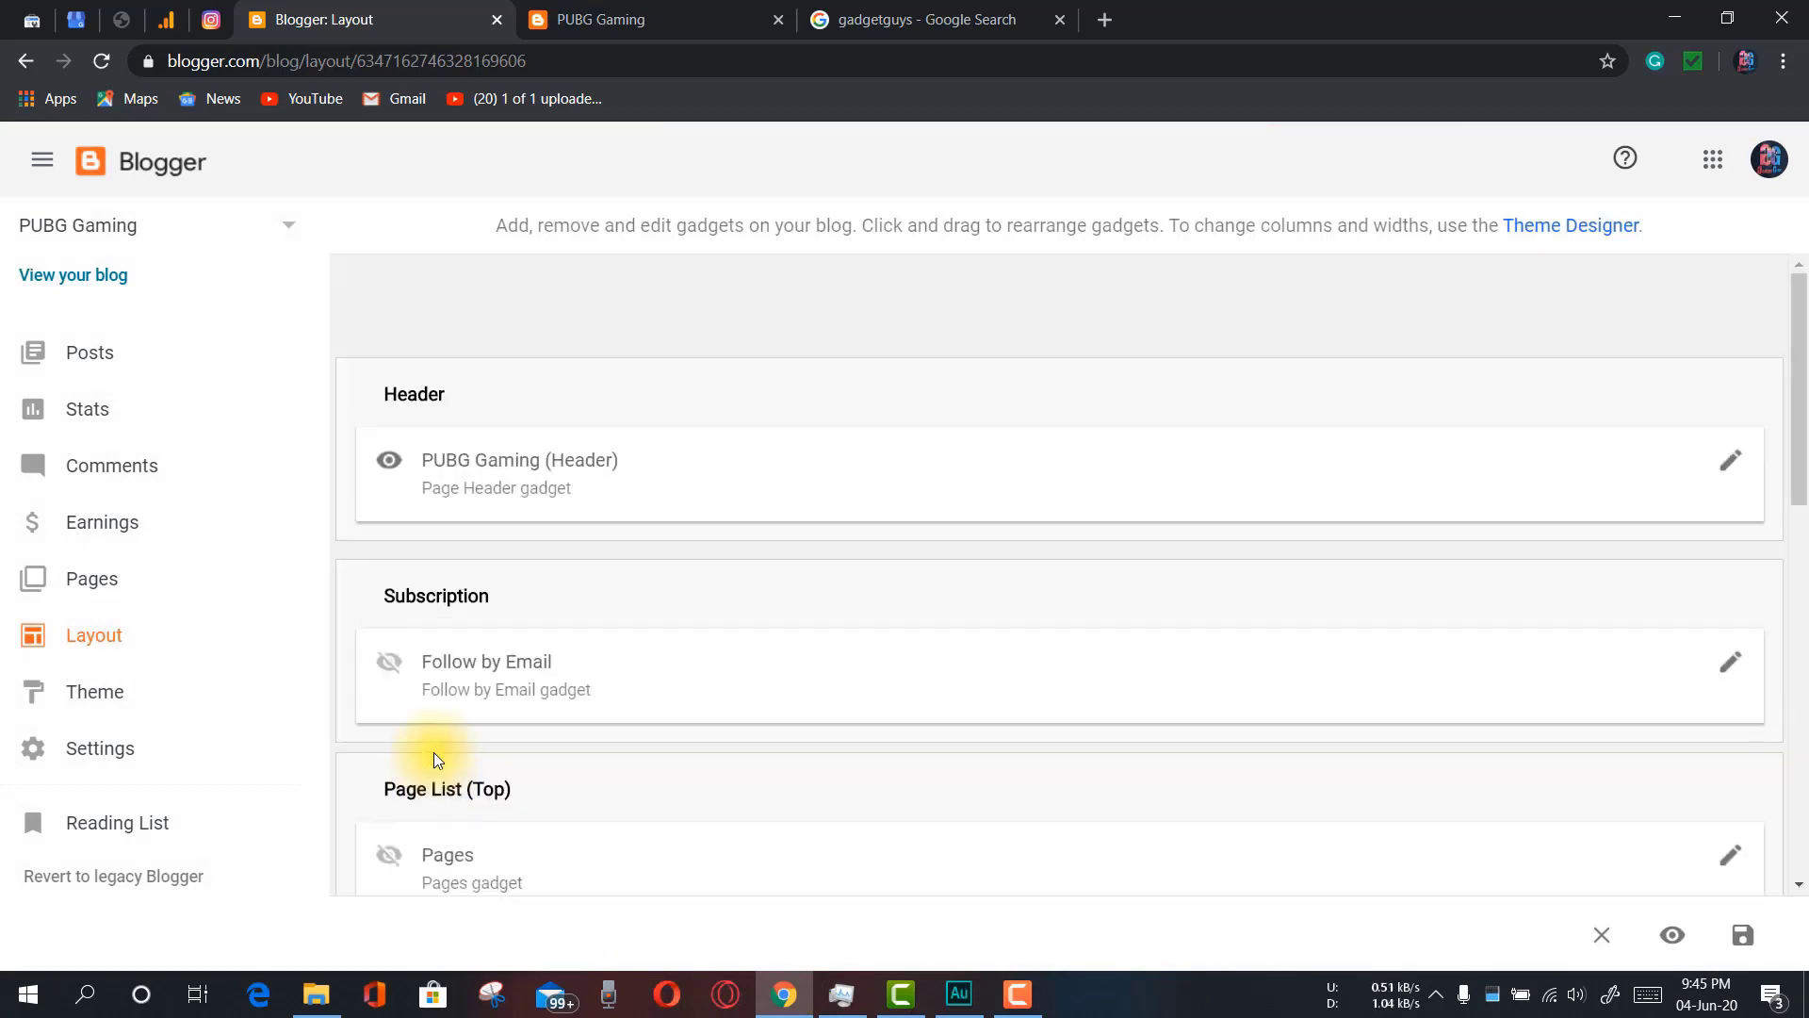
click(603, 19)
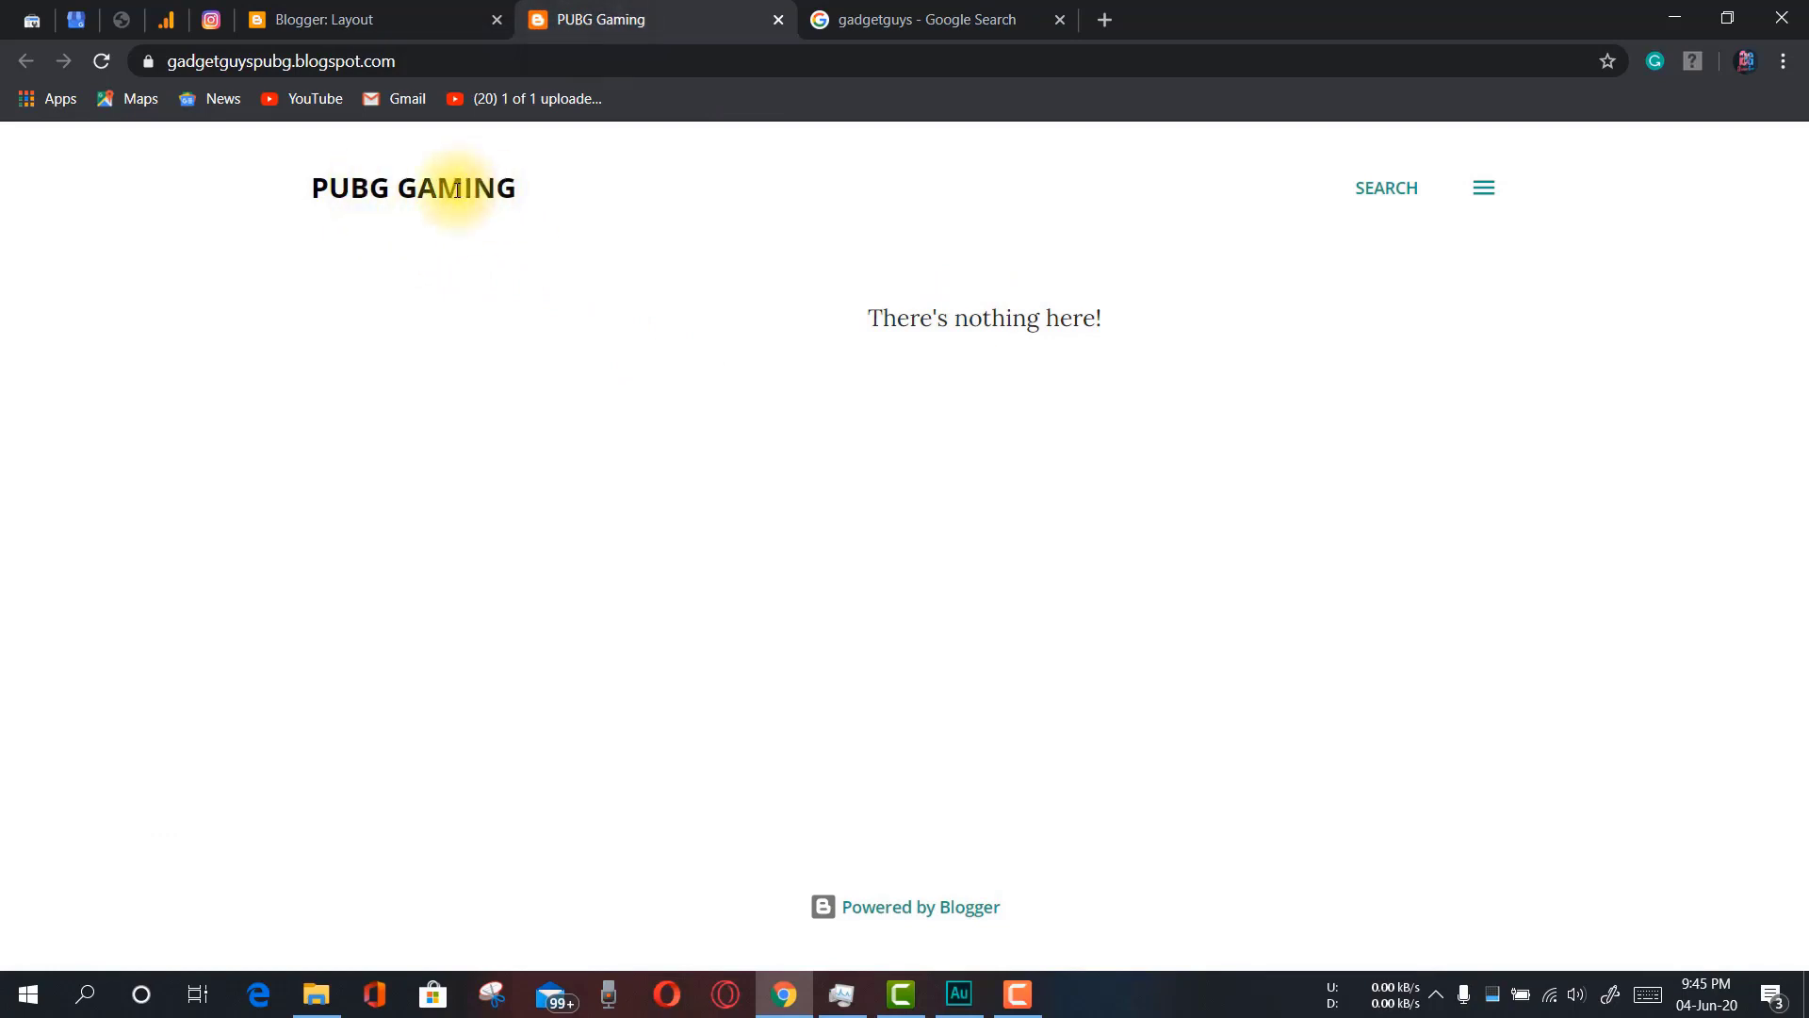
double_click(533, 189)
click(307, 205)
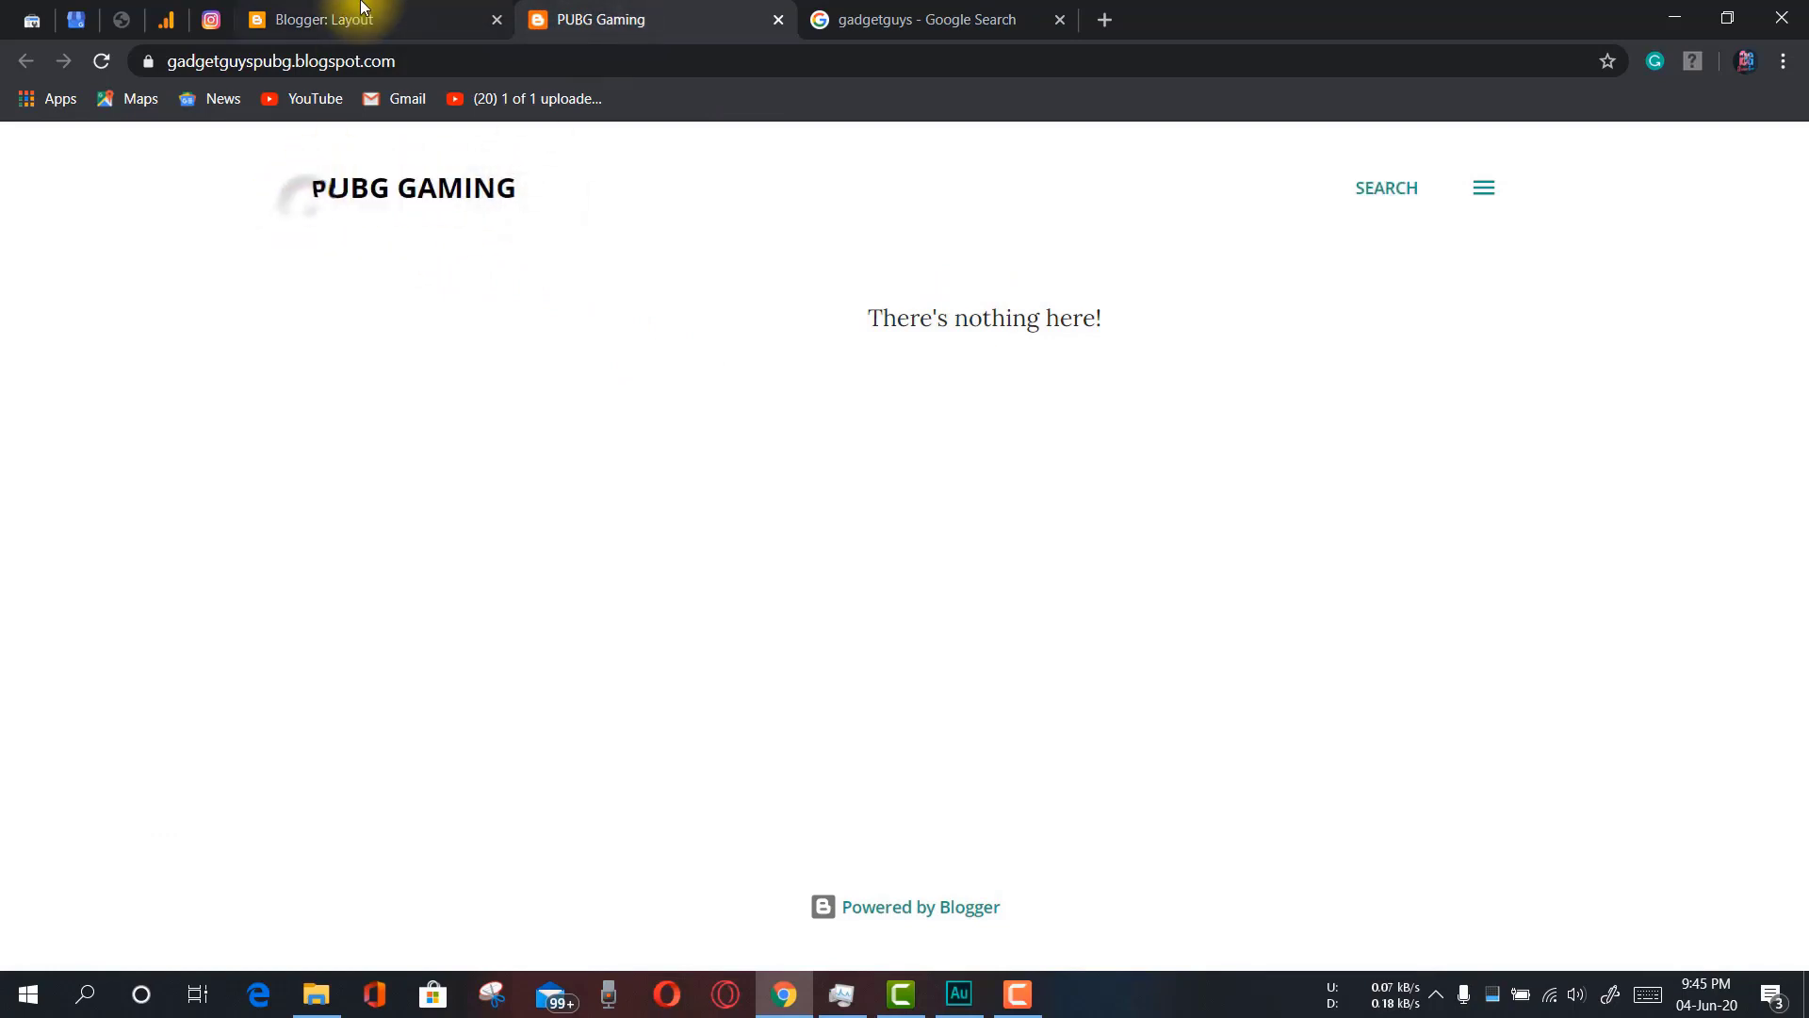
click(353, 19)
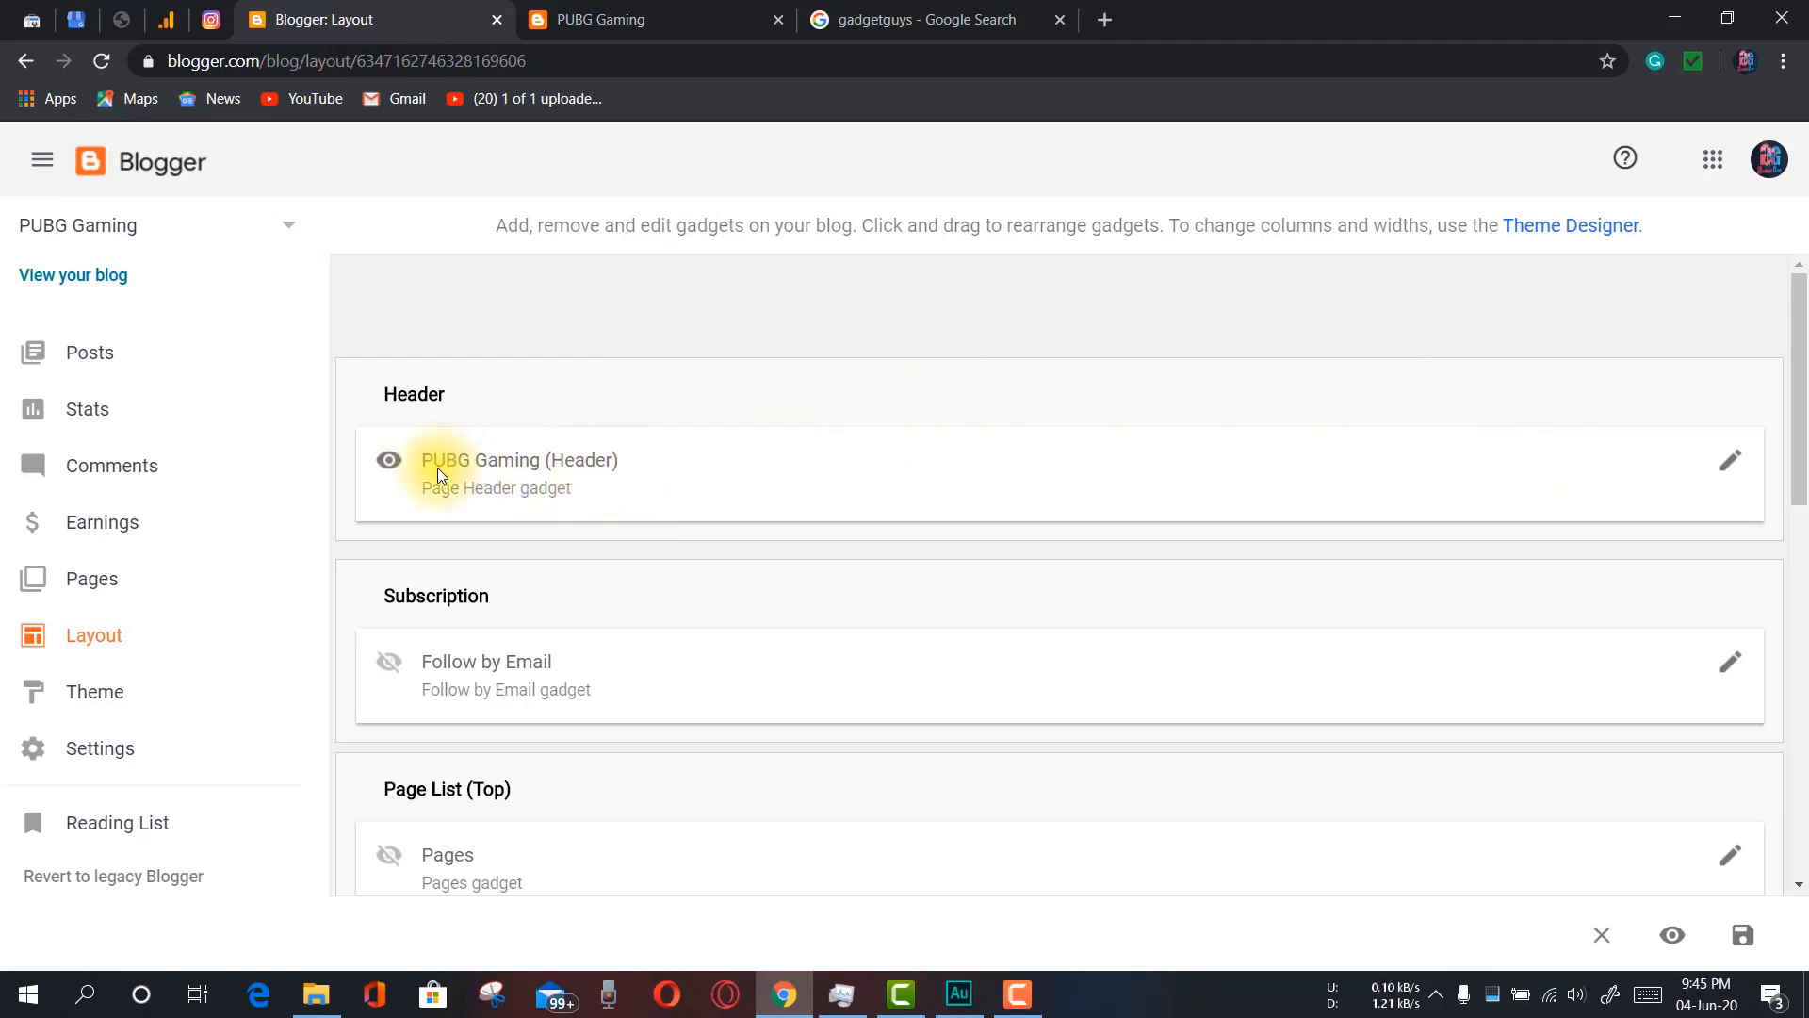
Compare the Header, Subscription and Page List sections of the layout with the live blog page
click(603, 19)
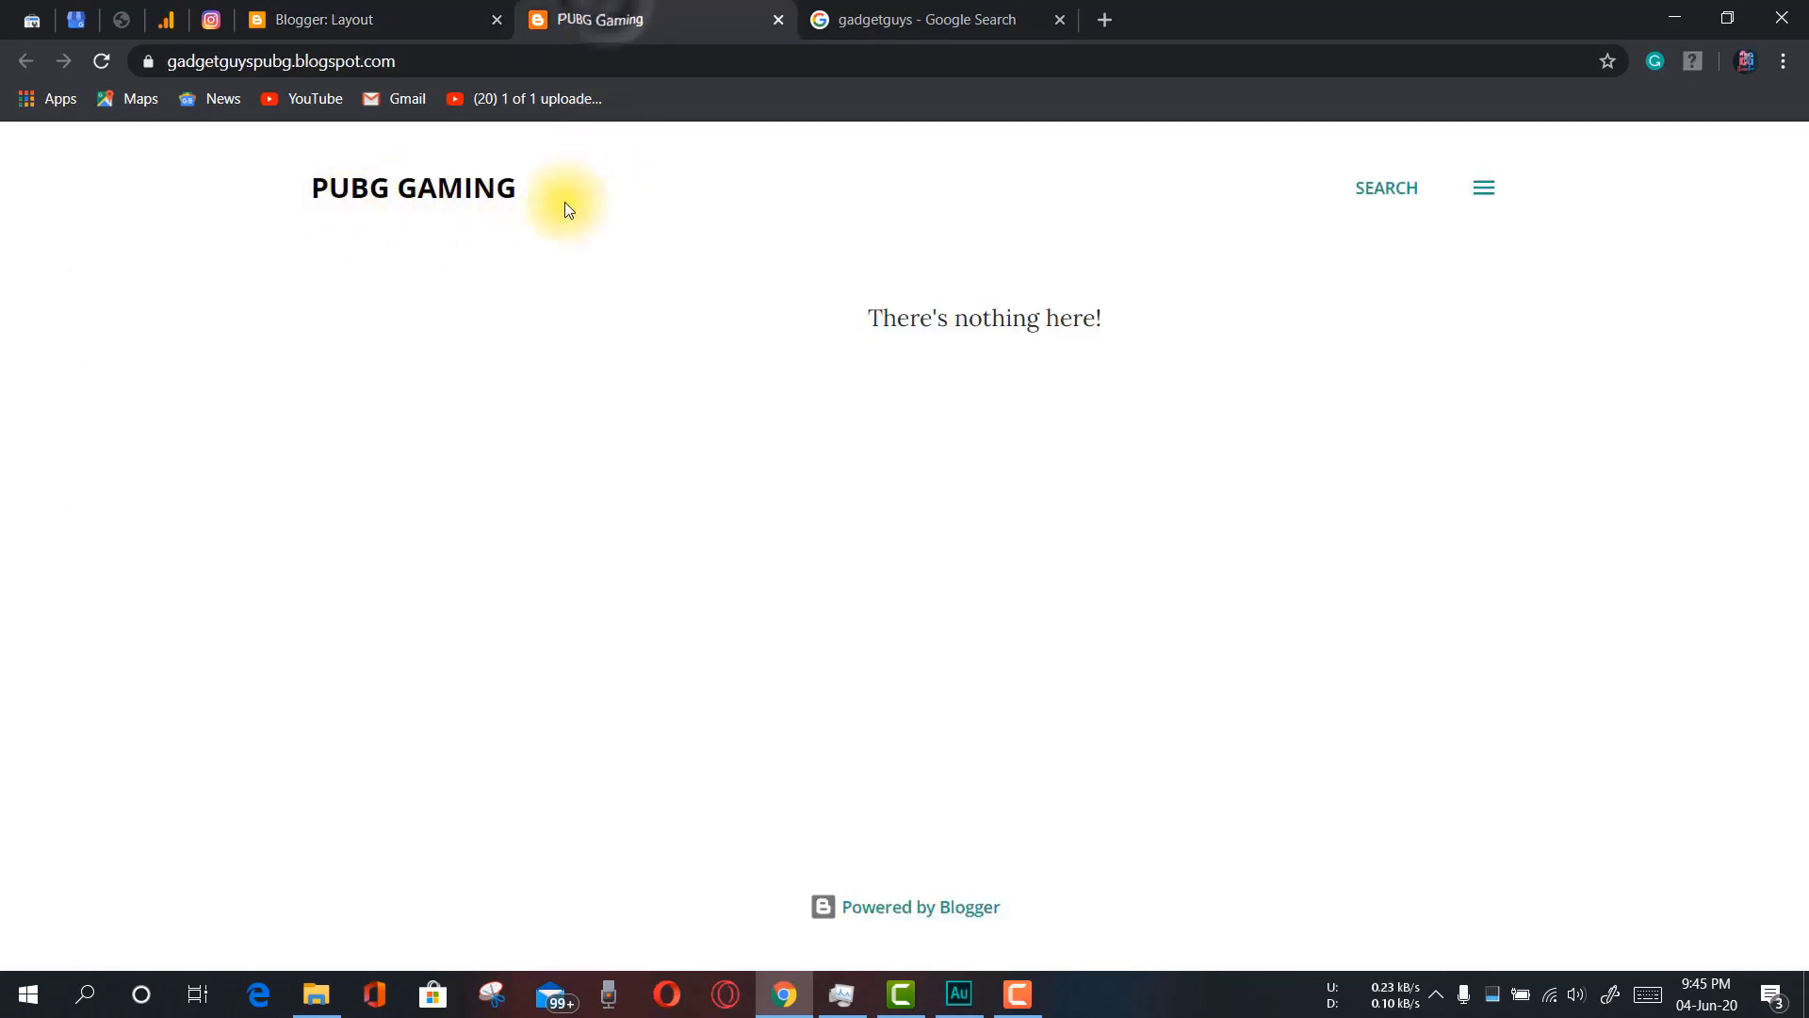
click(476, 20)
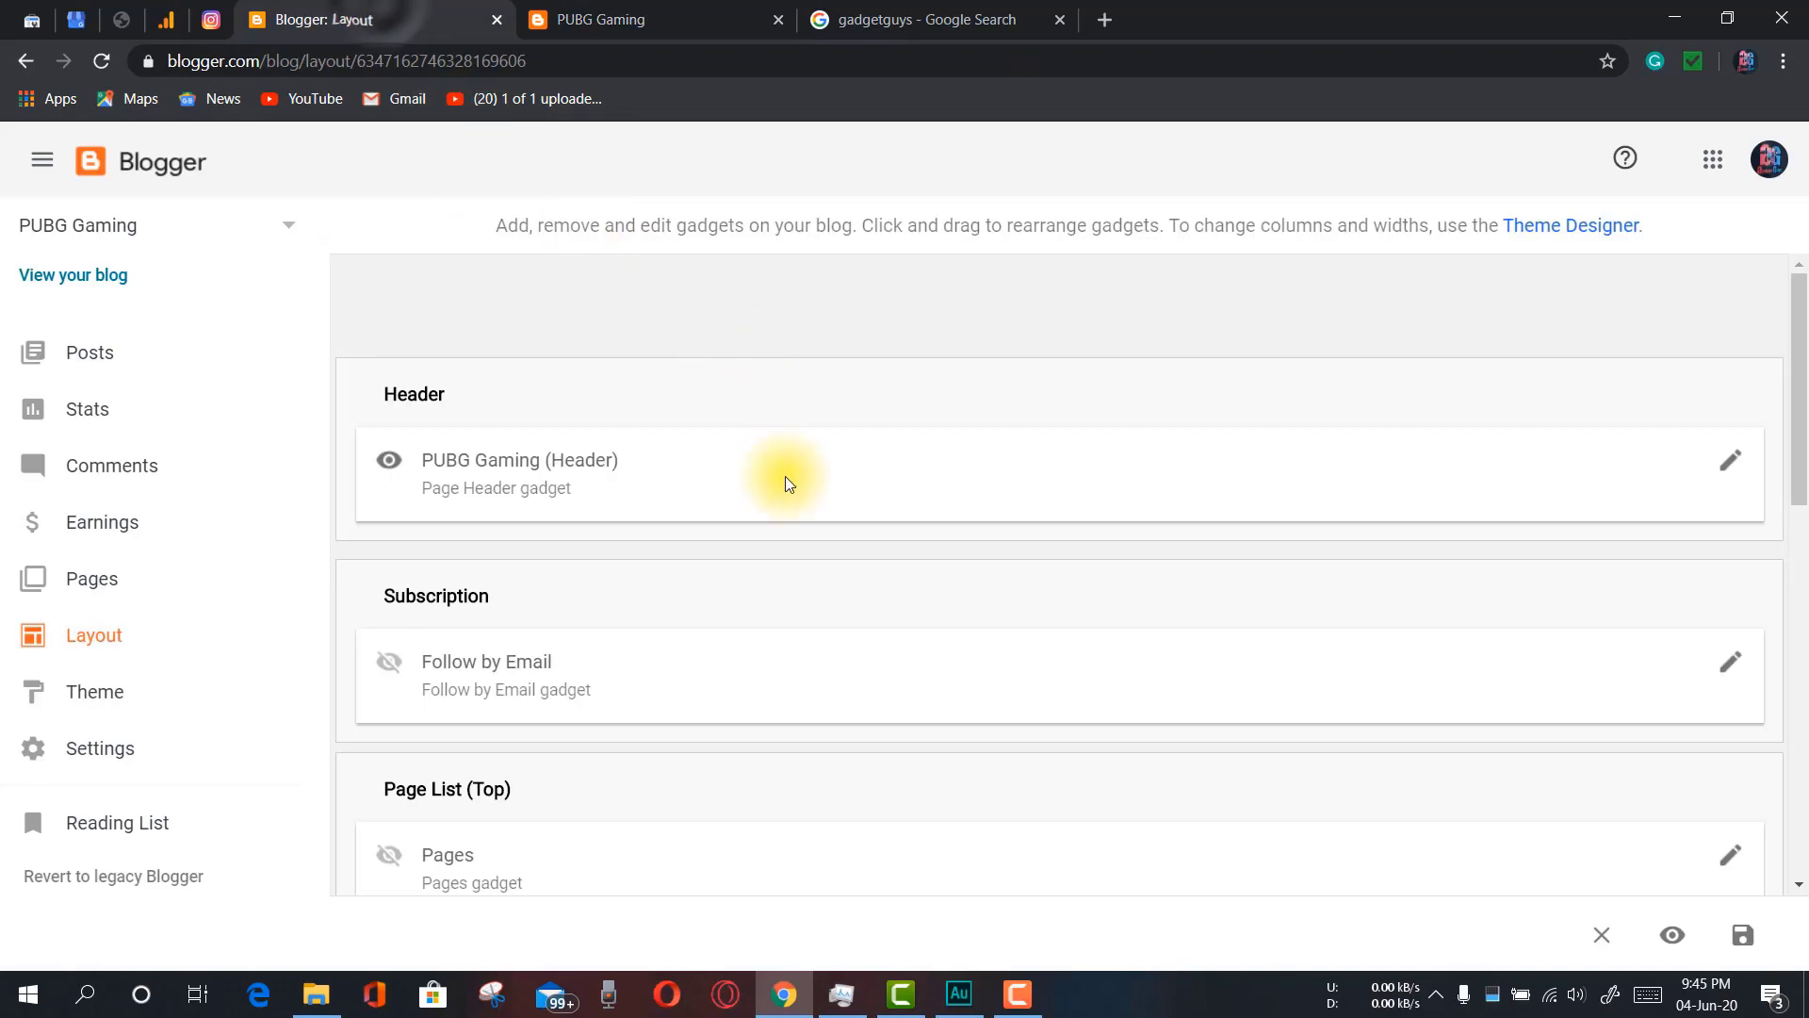
scroll(786, 479, down, 2)
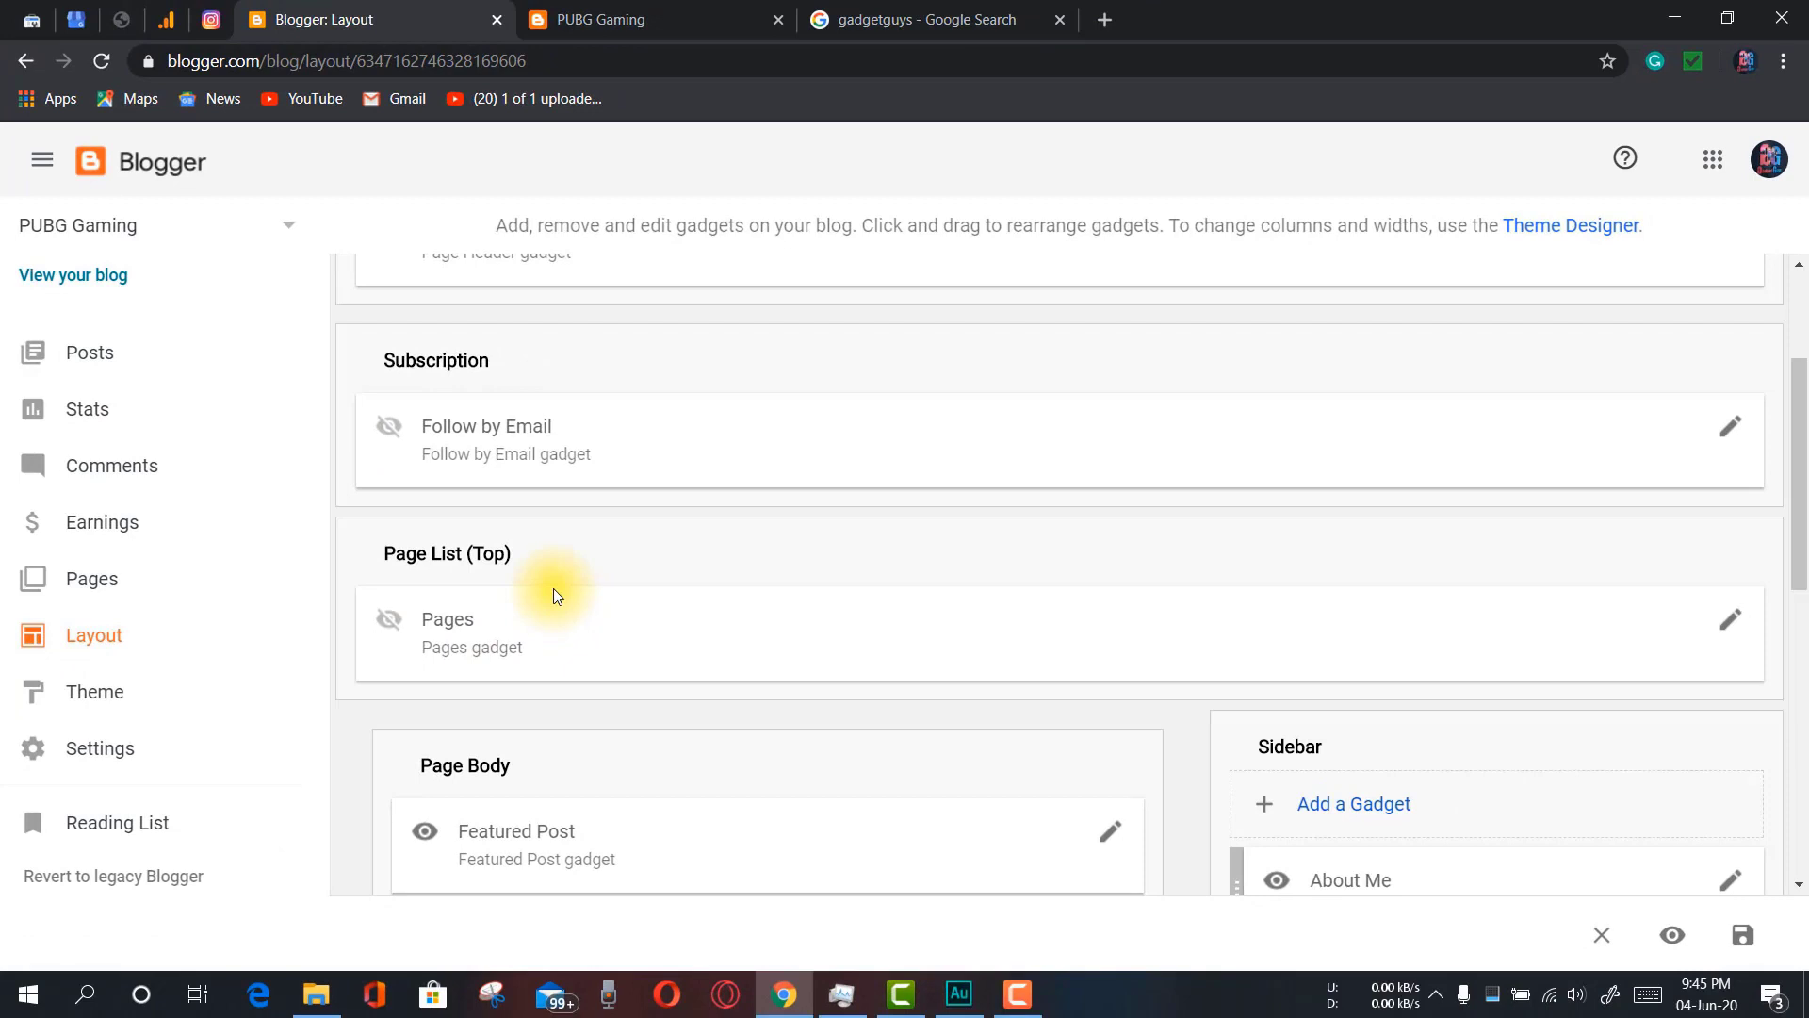
scroll(553, 595, down, 1)
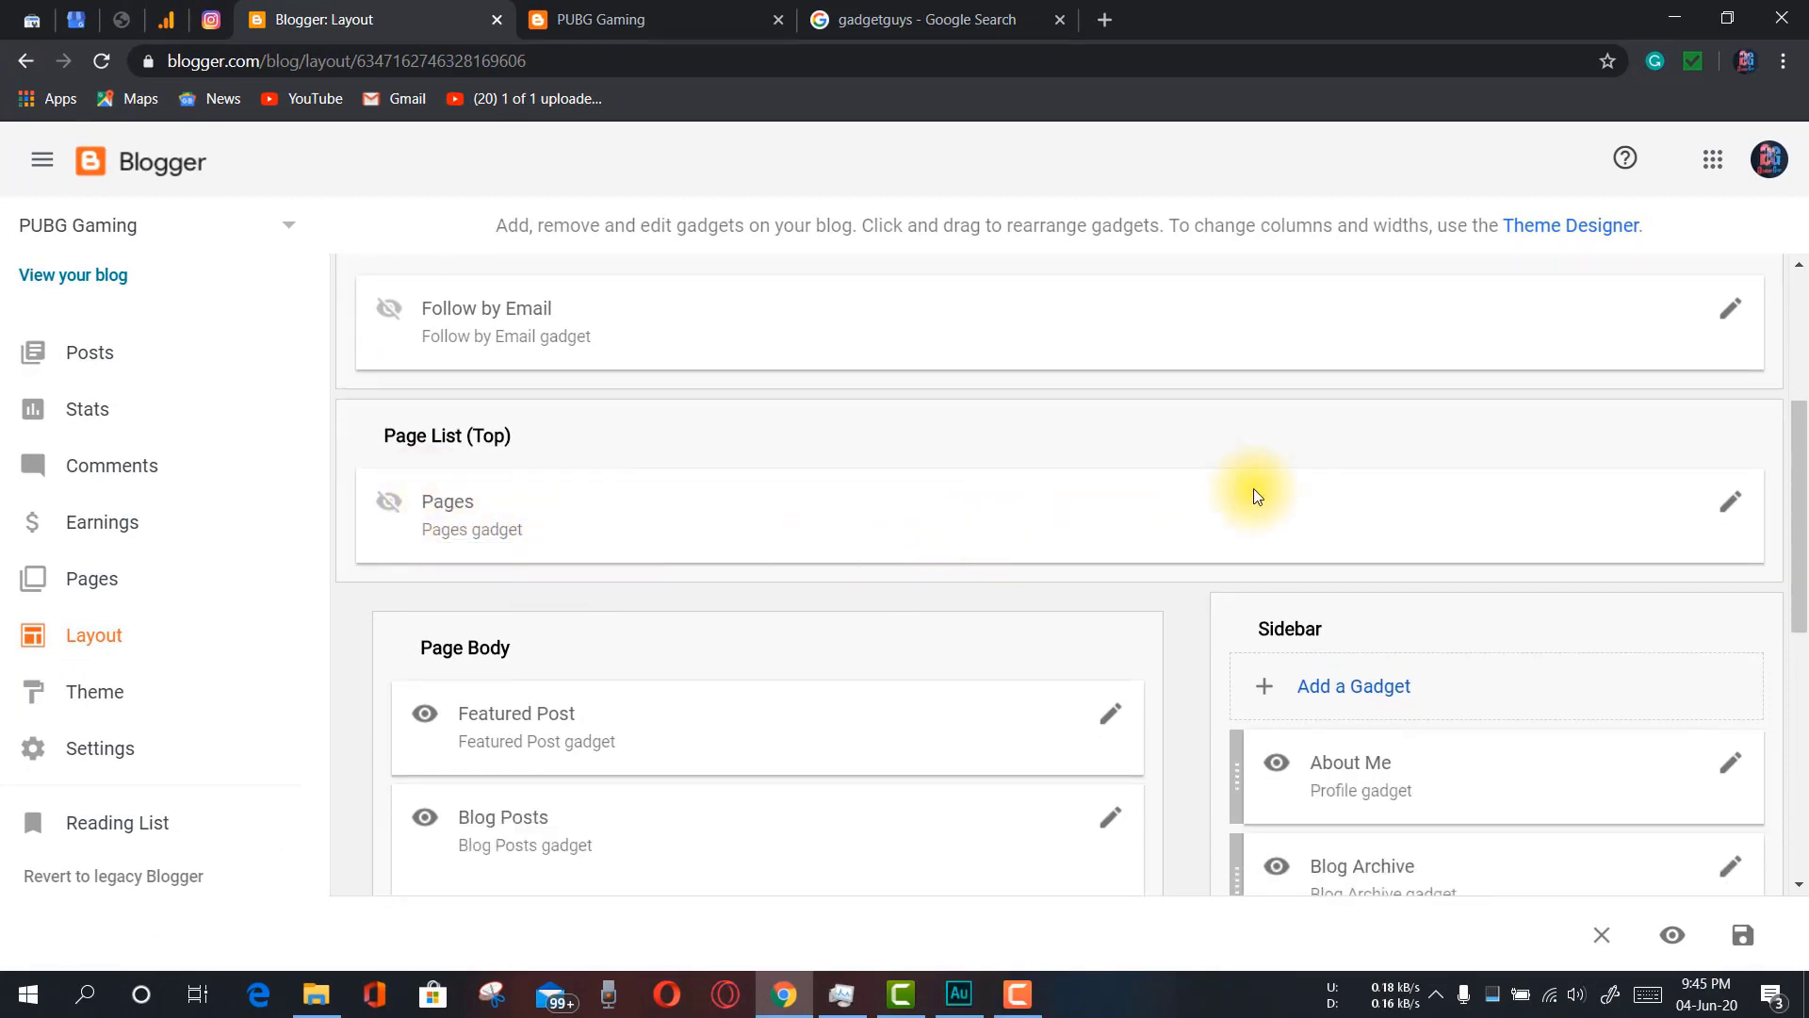
click(678, 17)
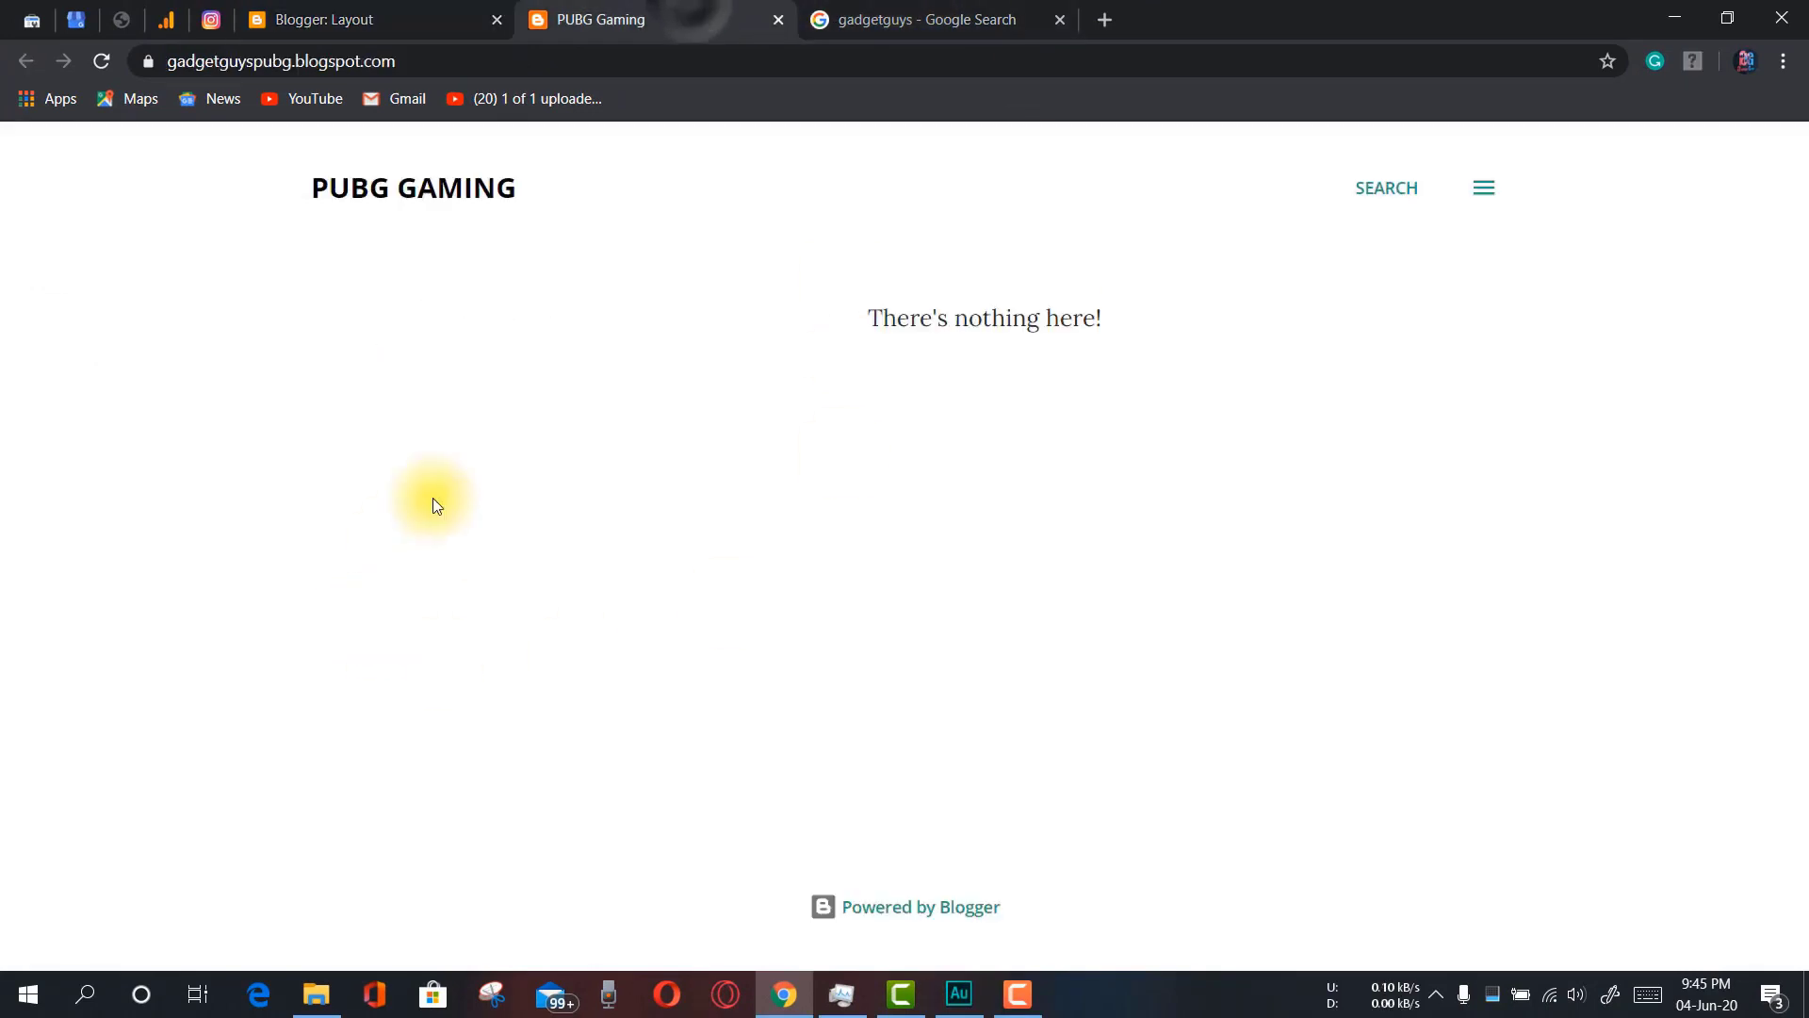
click(415, 16)
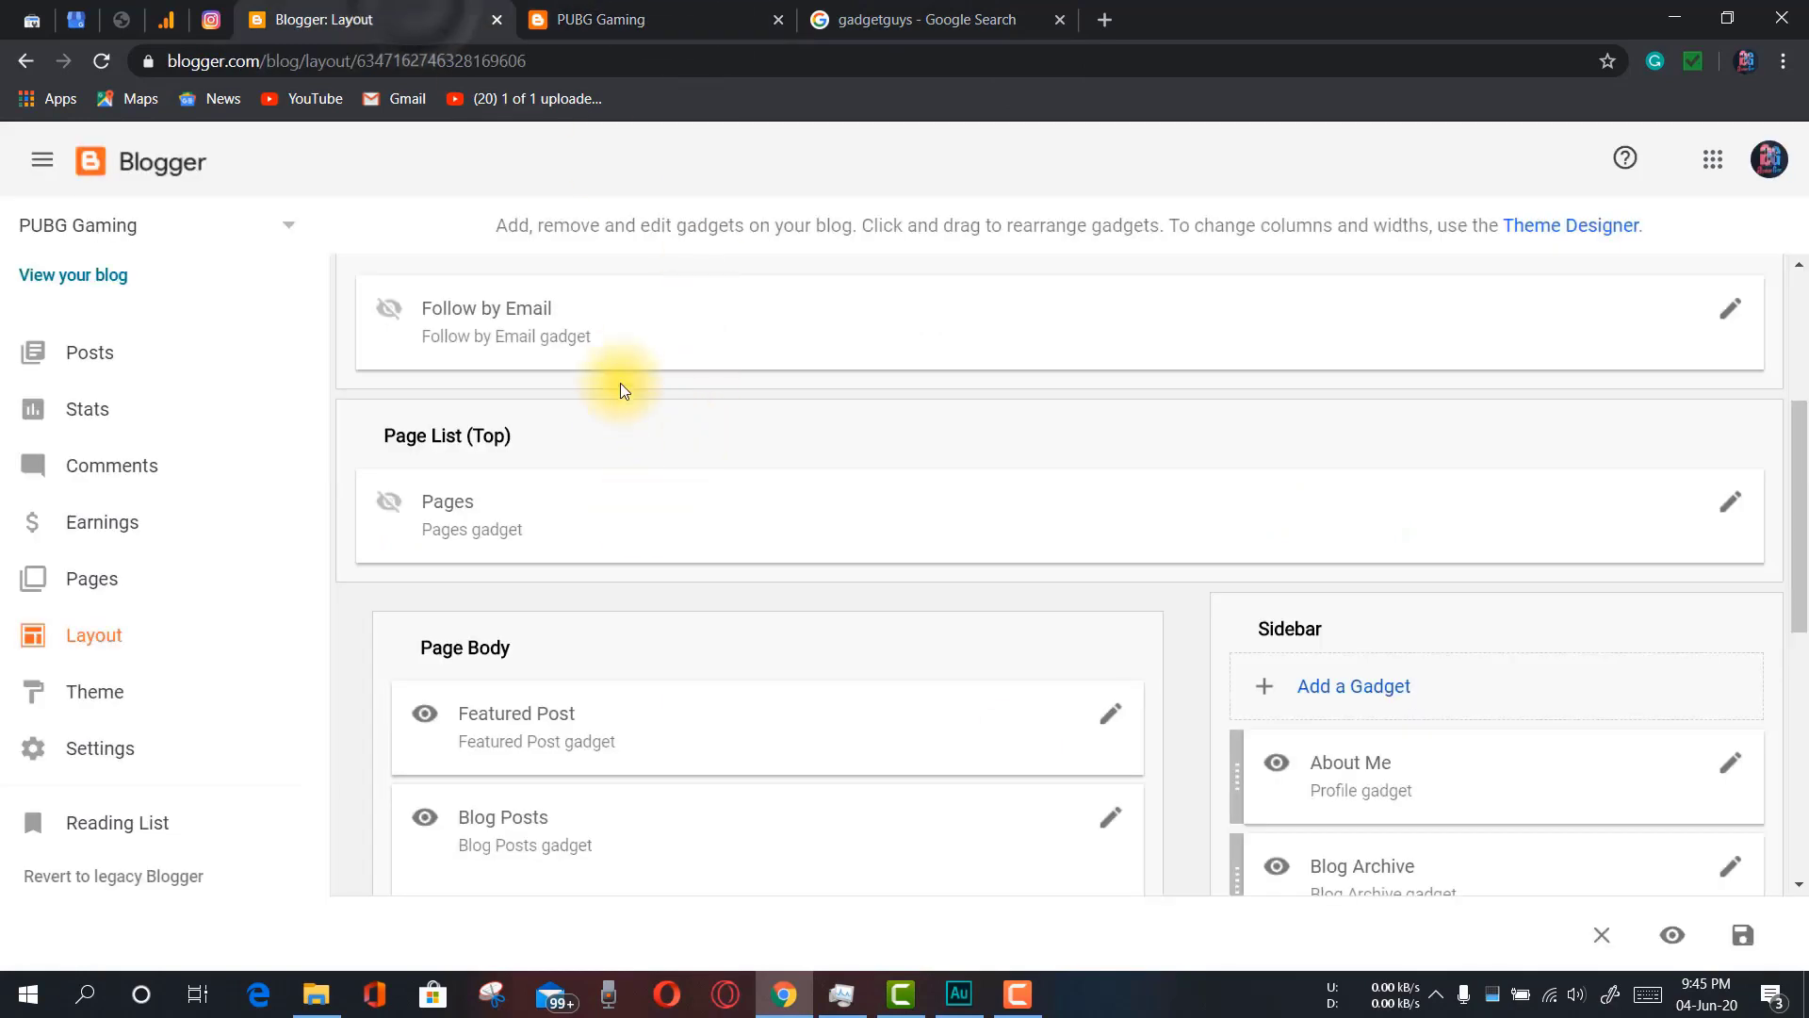
Expand the live blog's sidebar and compare it with the Sidebar gadgets in the layout
scroll(668, 484, down, 6)
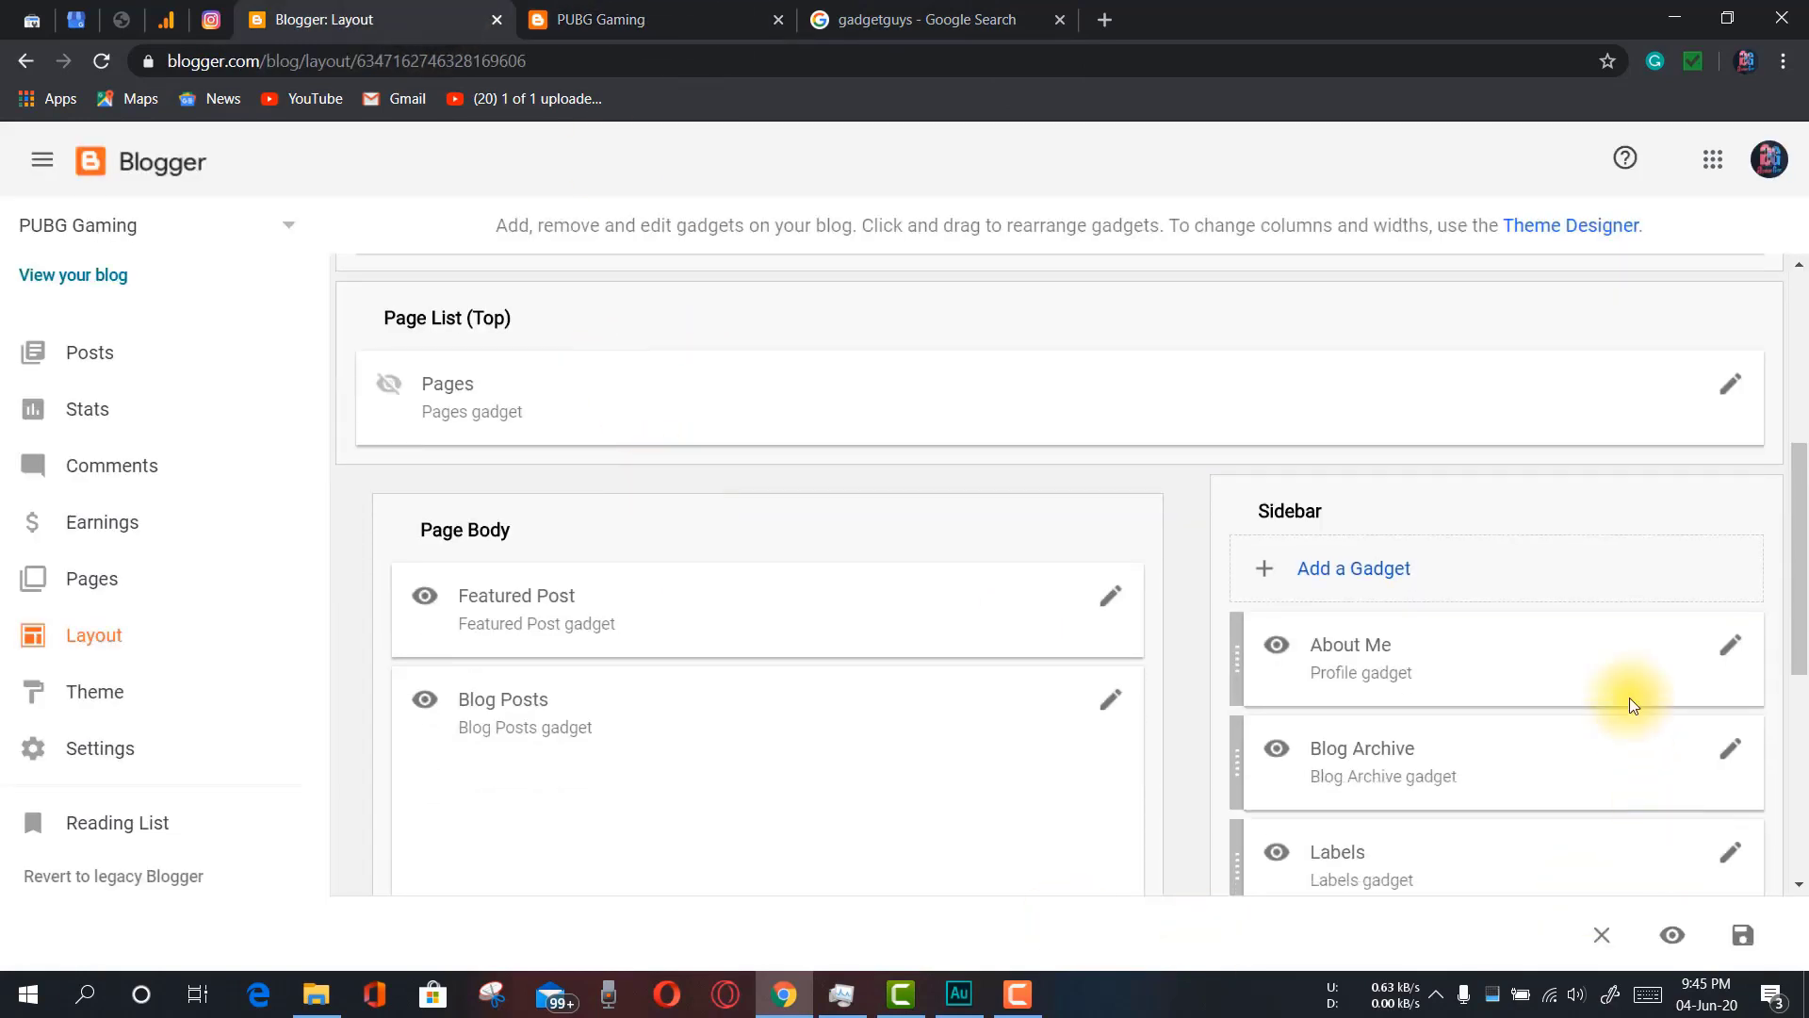
scroll(1618, 657, up, 2)
click(612, 19)
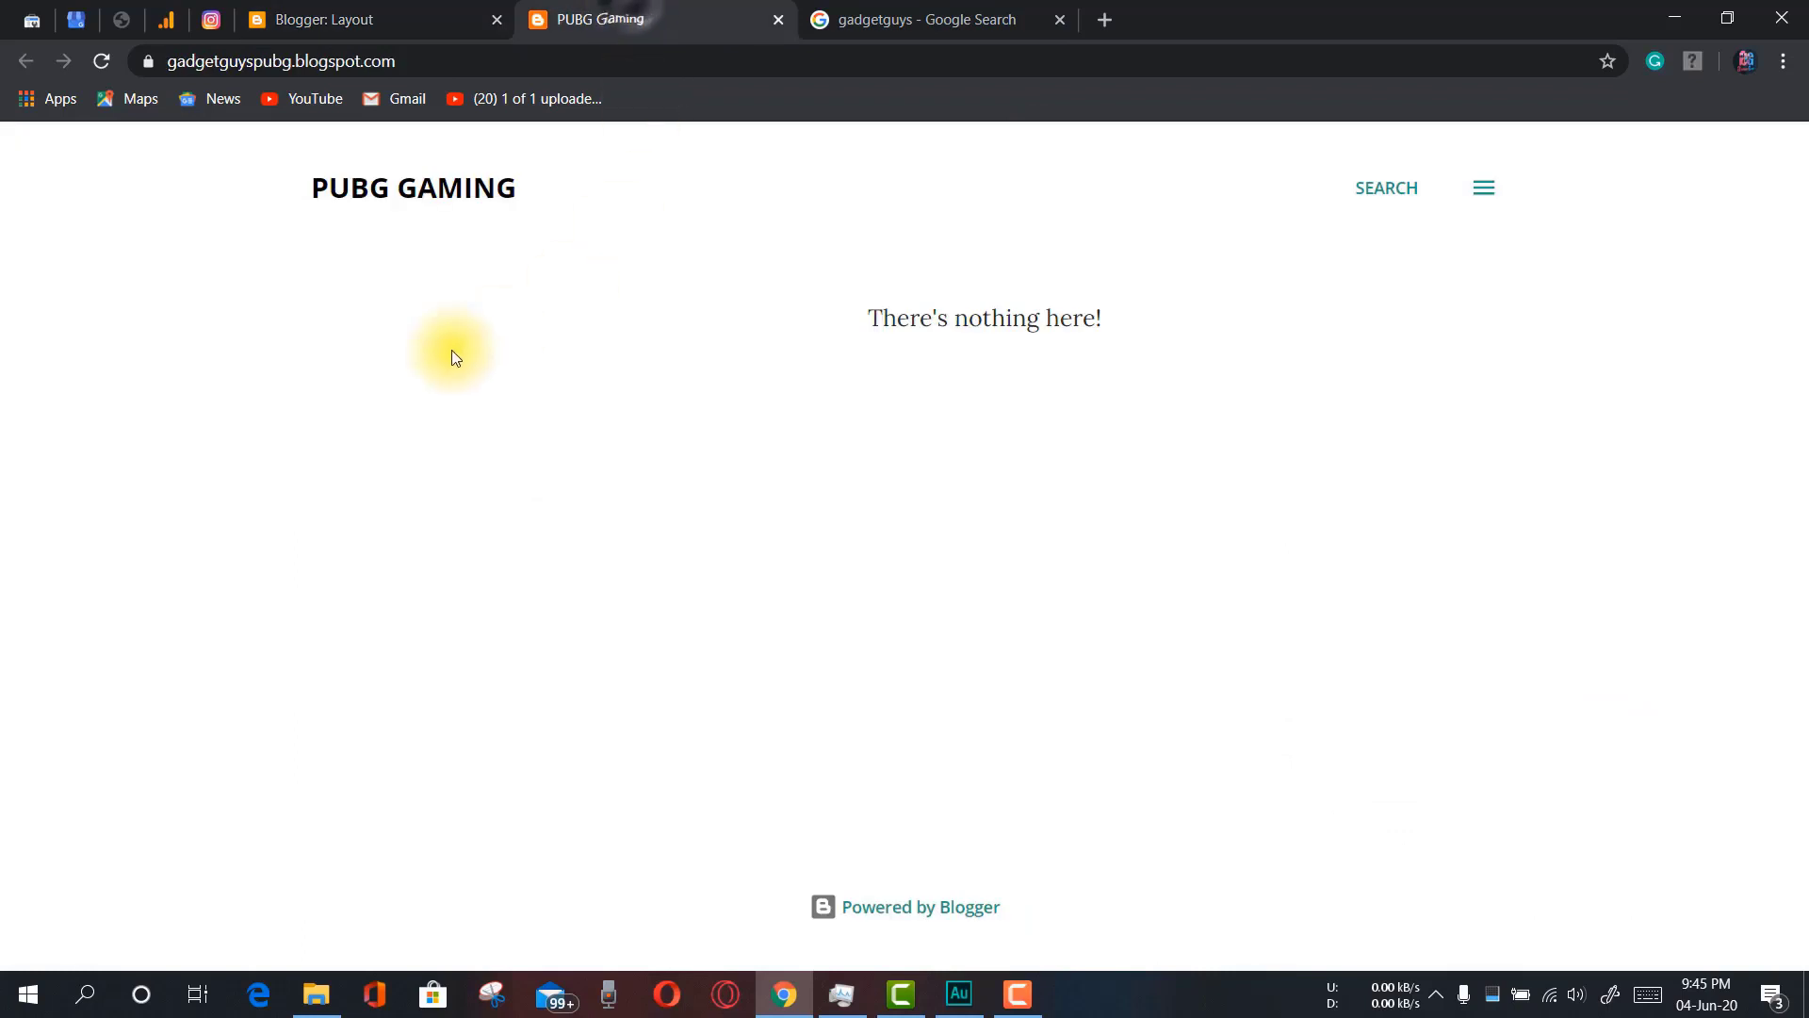
click(1485, 186)
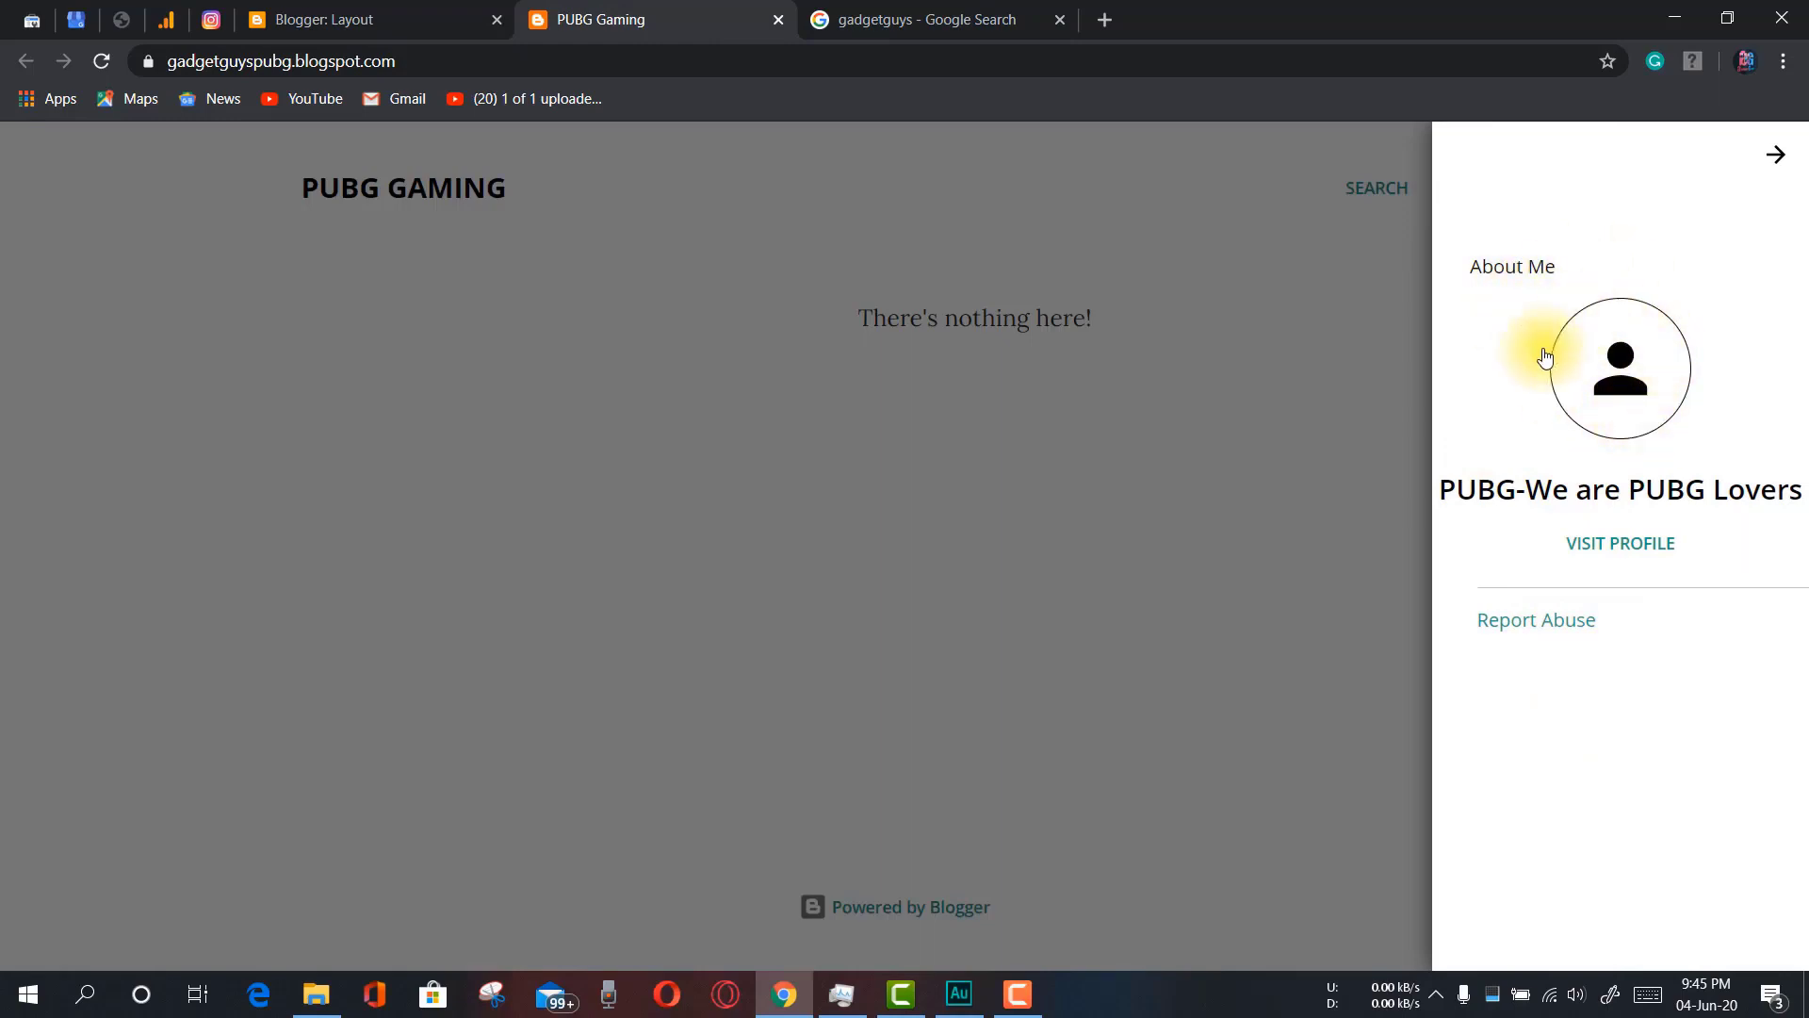
click(391, 29)
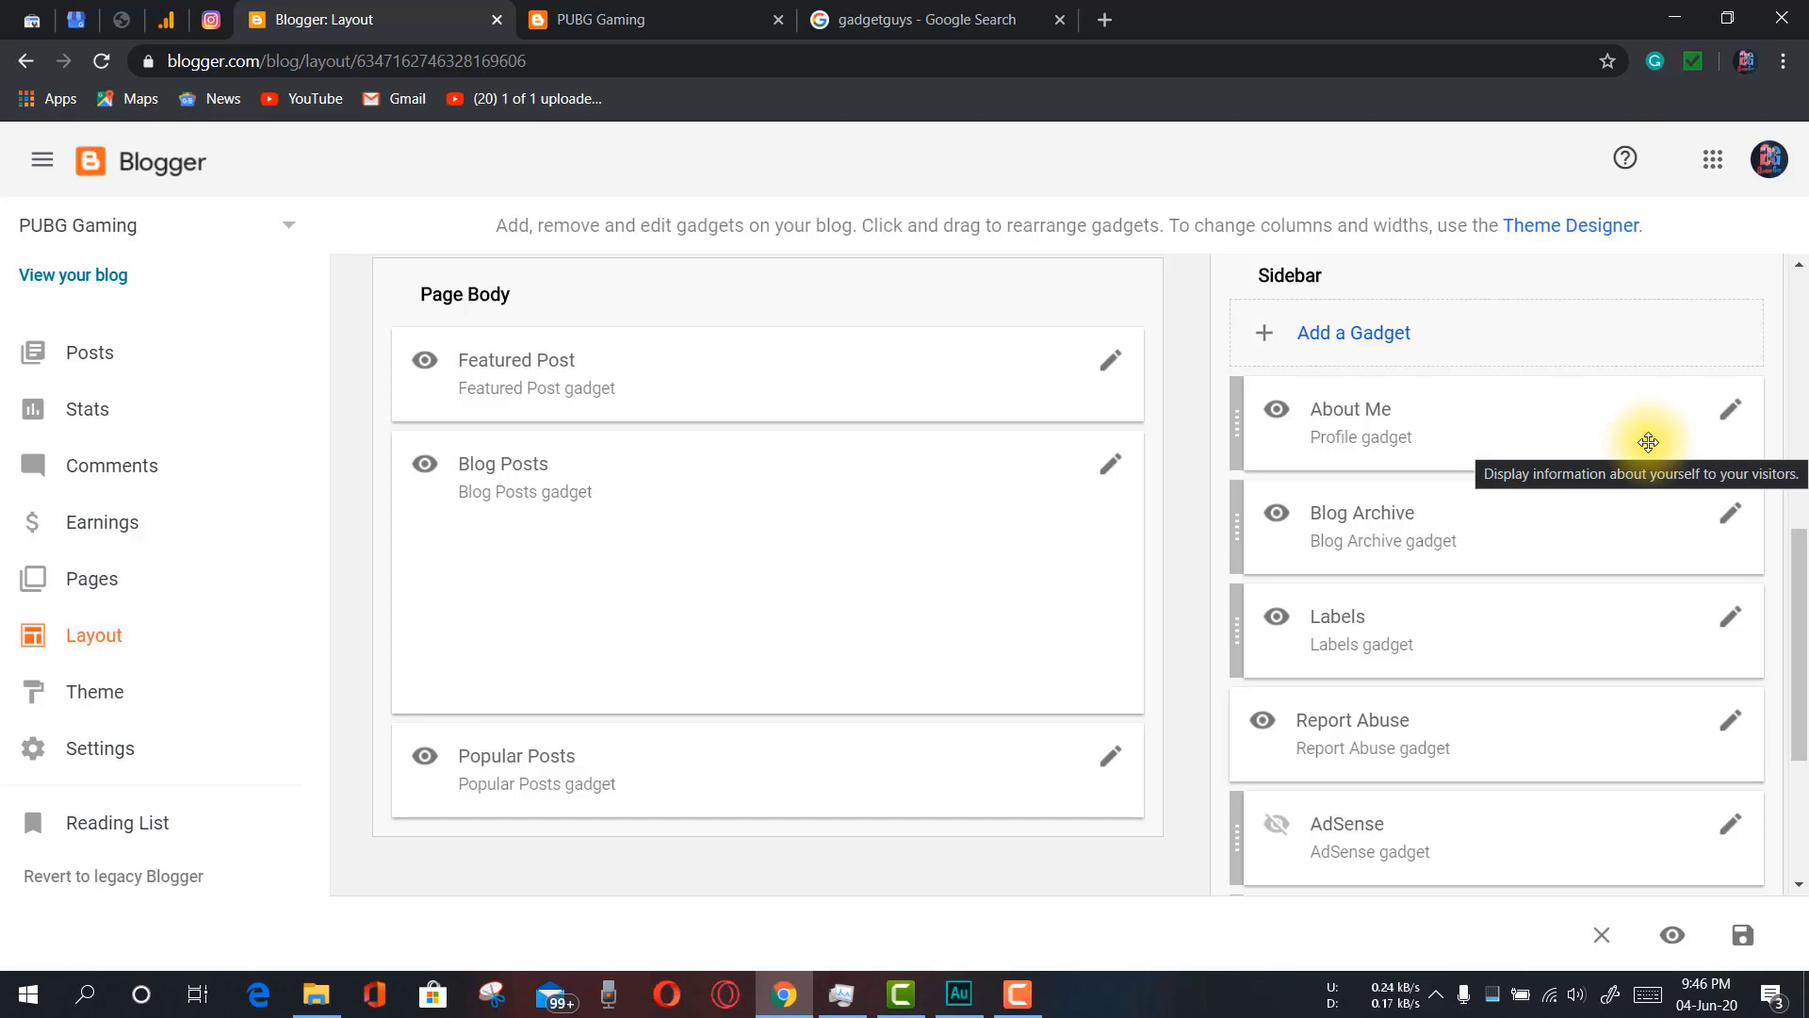
Review the layout sections from the Header and Follow by Email gadget down to the Page Body and Sidebar
scroll(1566, 585, up, 4)
scroll(890, 702, down, 1)
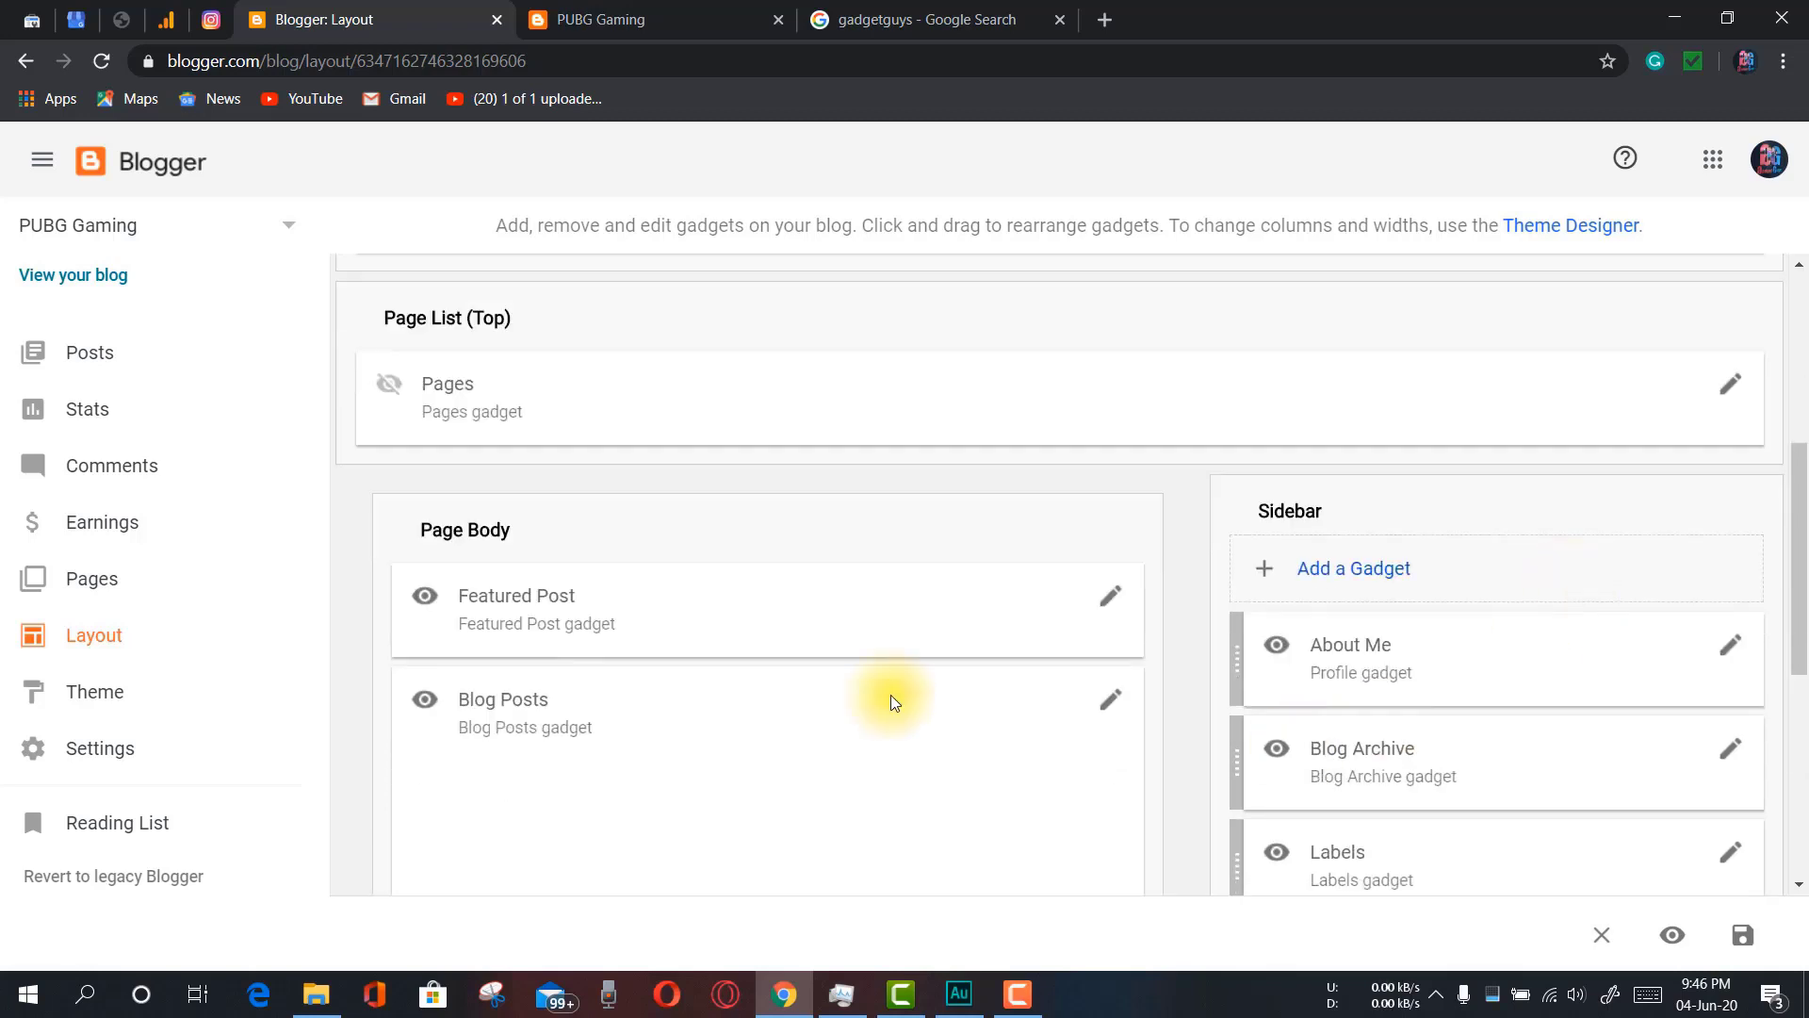
scroll(1179, 609, up, 5)
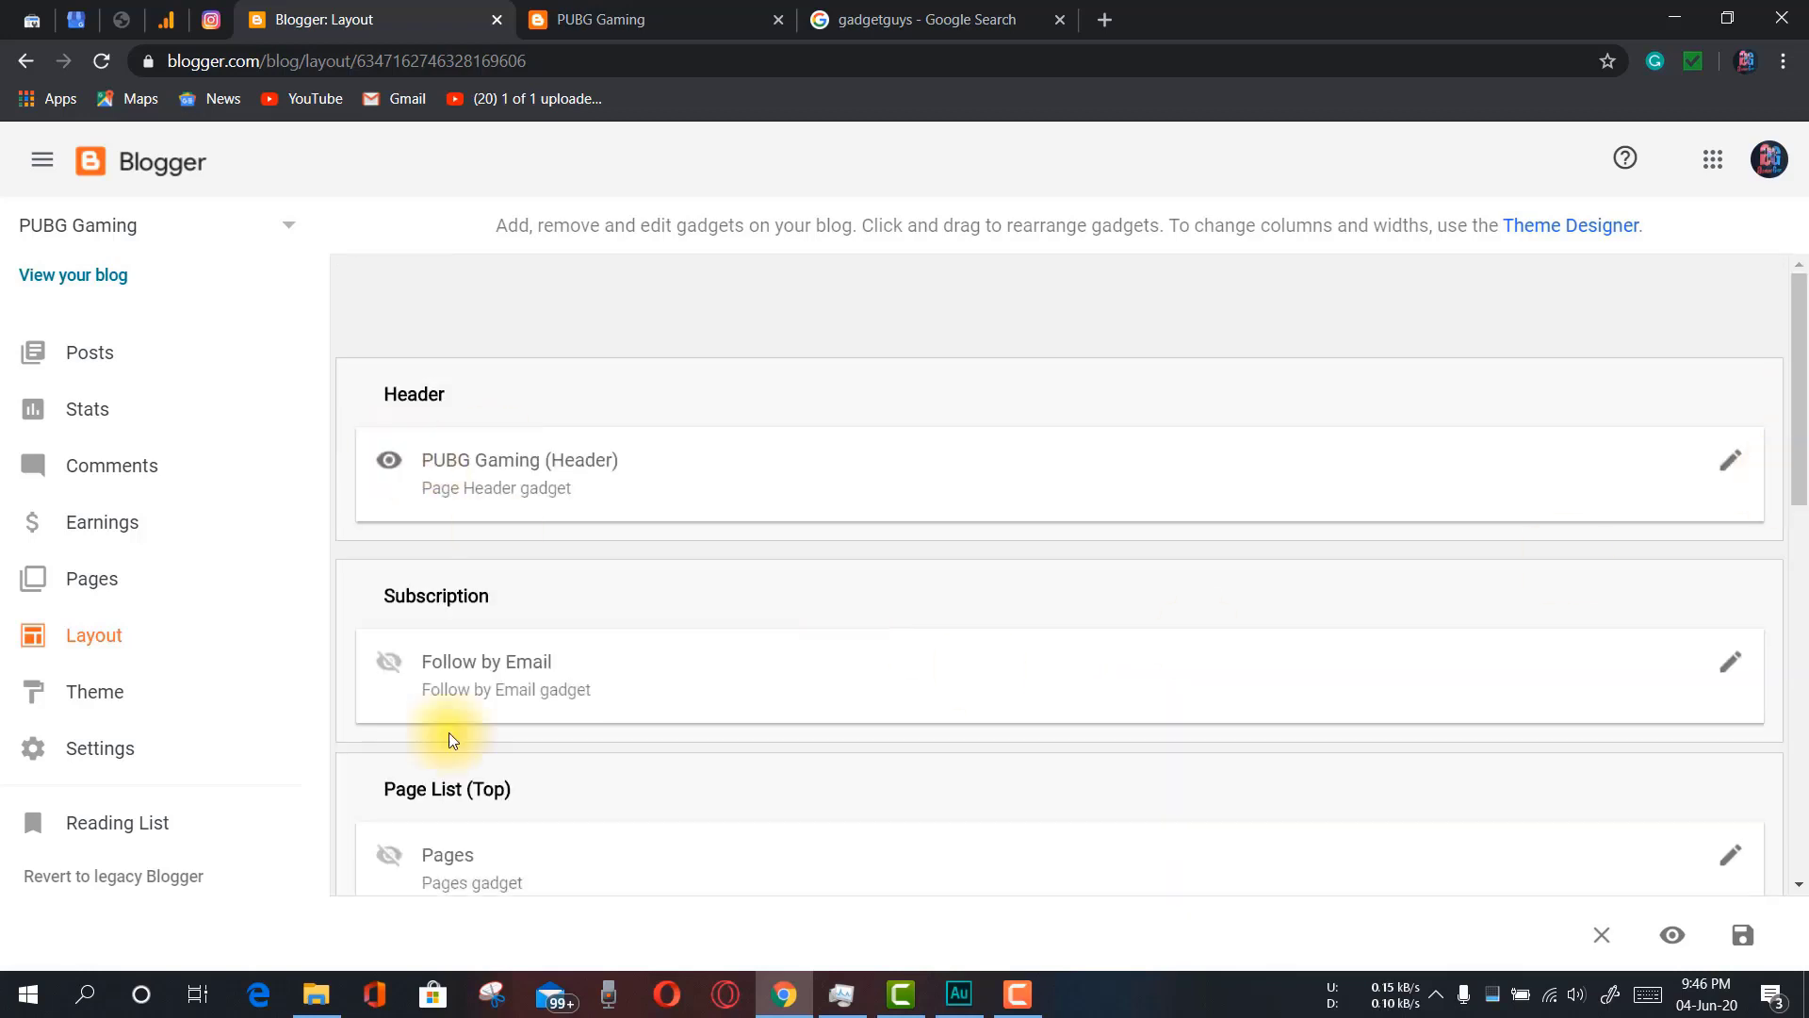
scroll(1398, 643, down, 2)
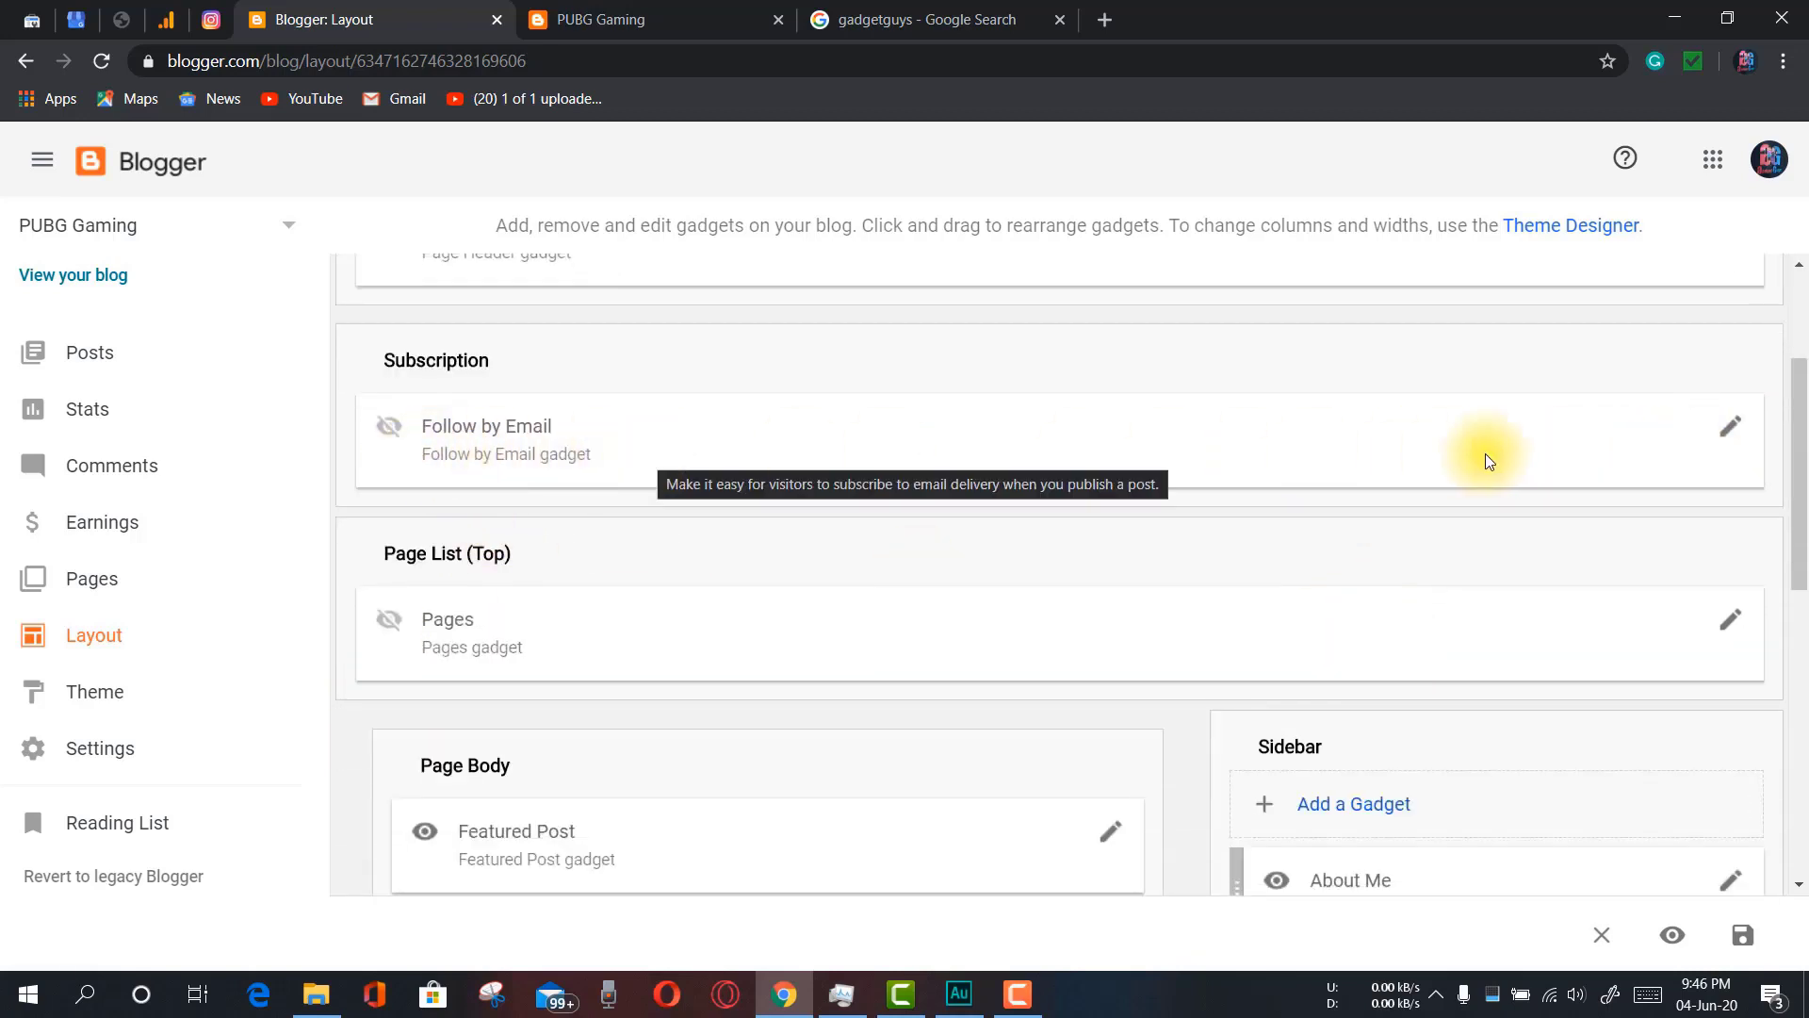
scroll(1485, 454, down, 2)
scroll(1215, 466, down, 1)
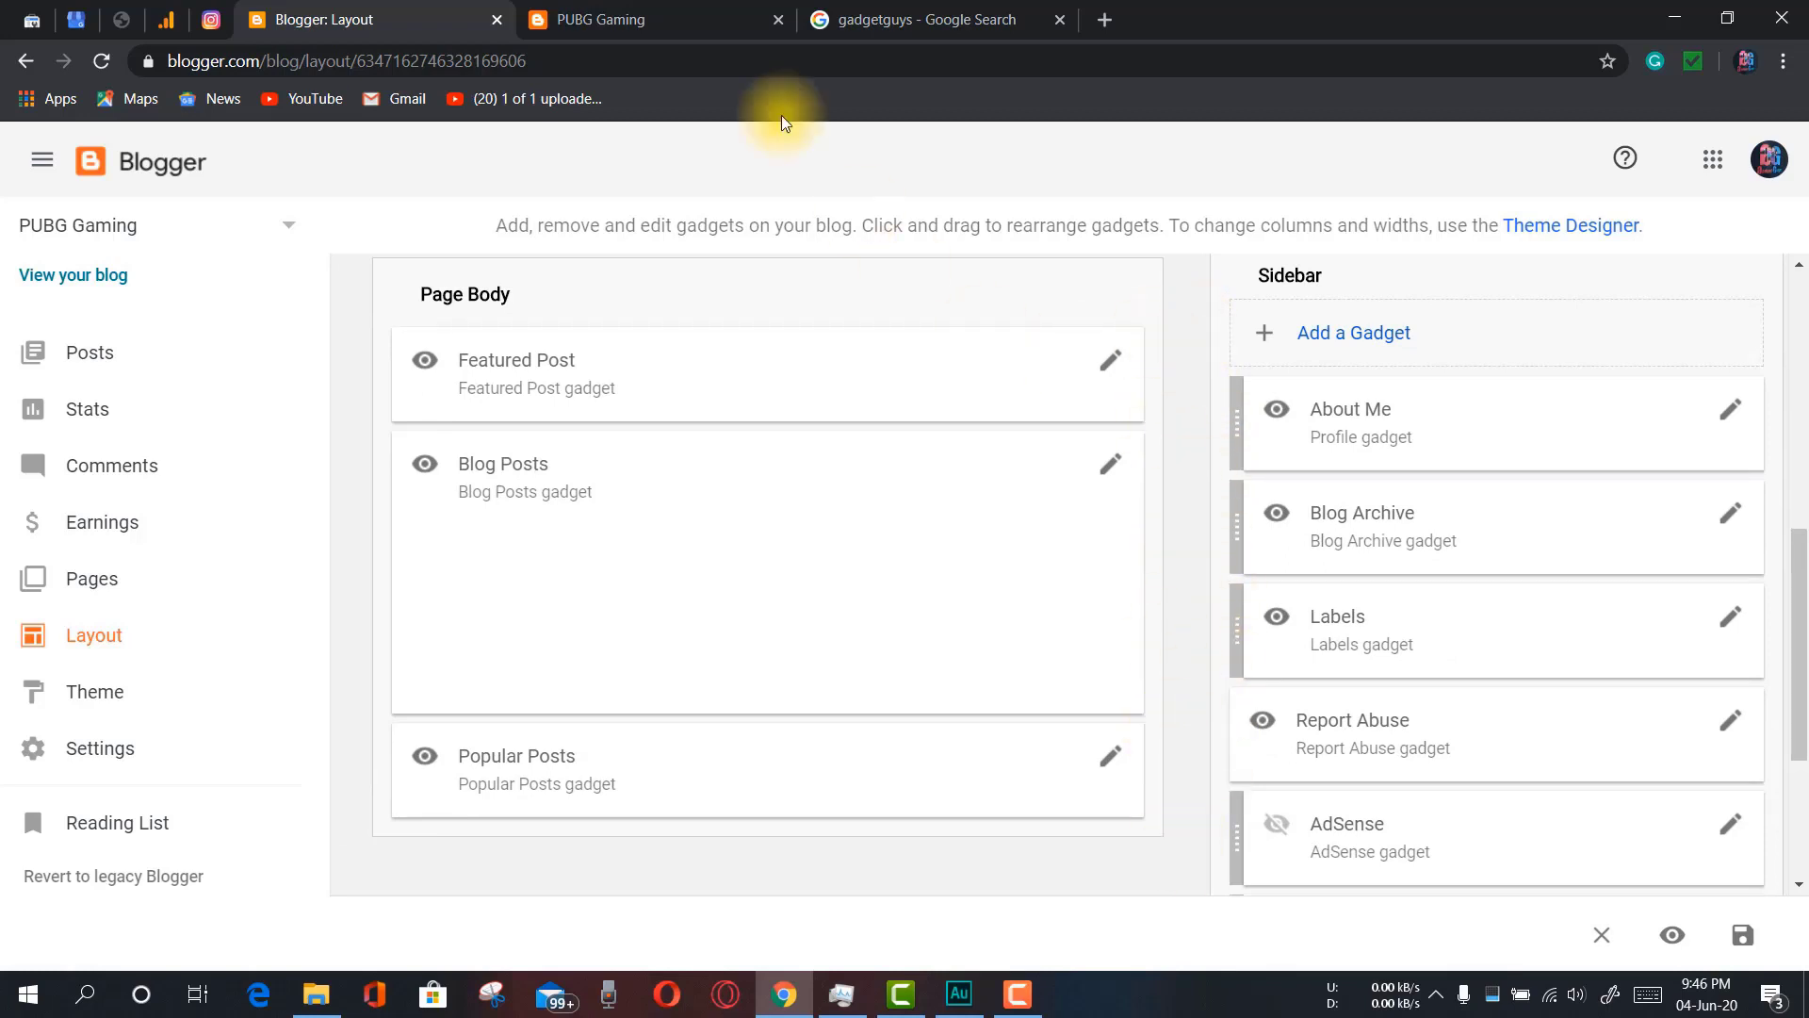
Match the layout's About Me, Blog Archive, Labels and Report Abuse gadgets against the live blog's sidebar
click(727, 14)
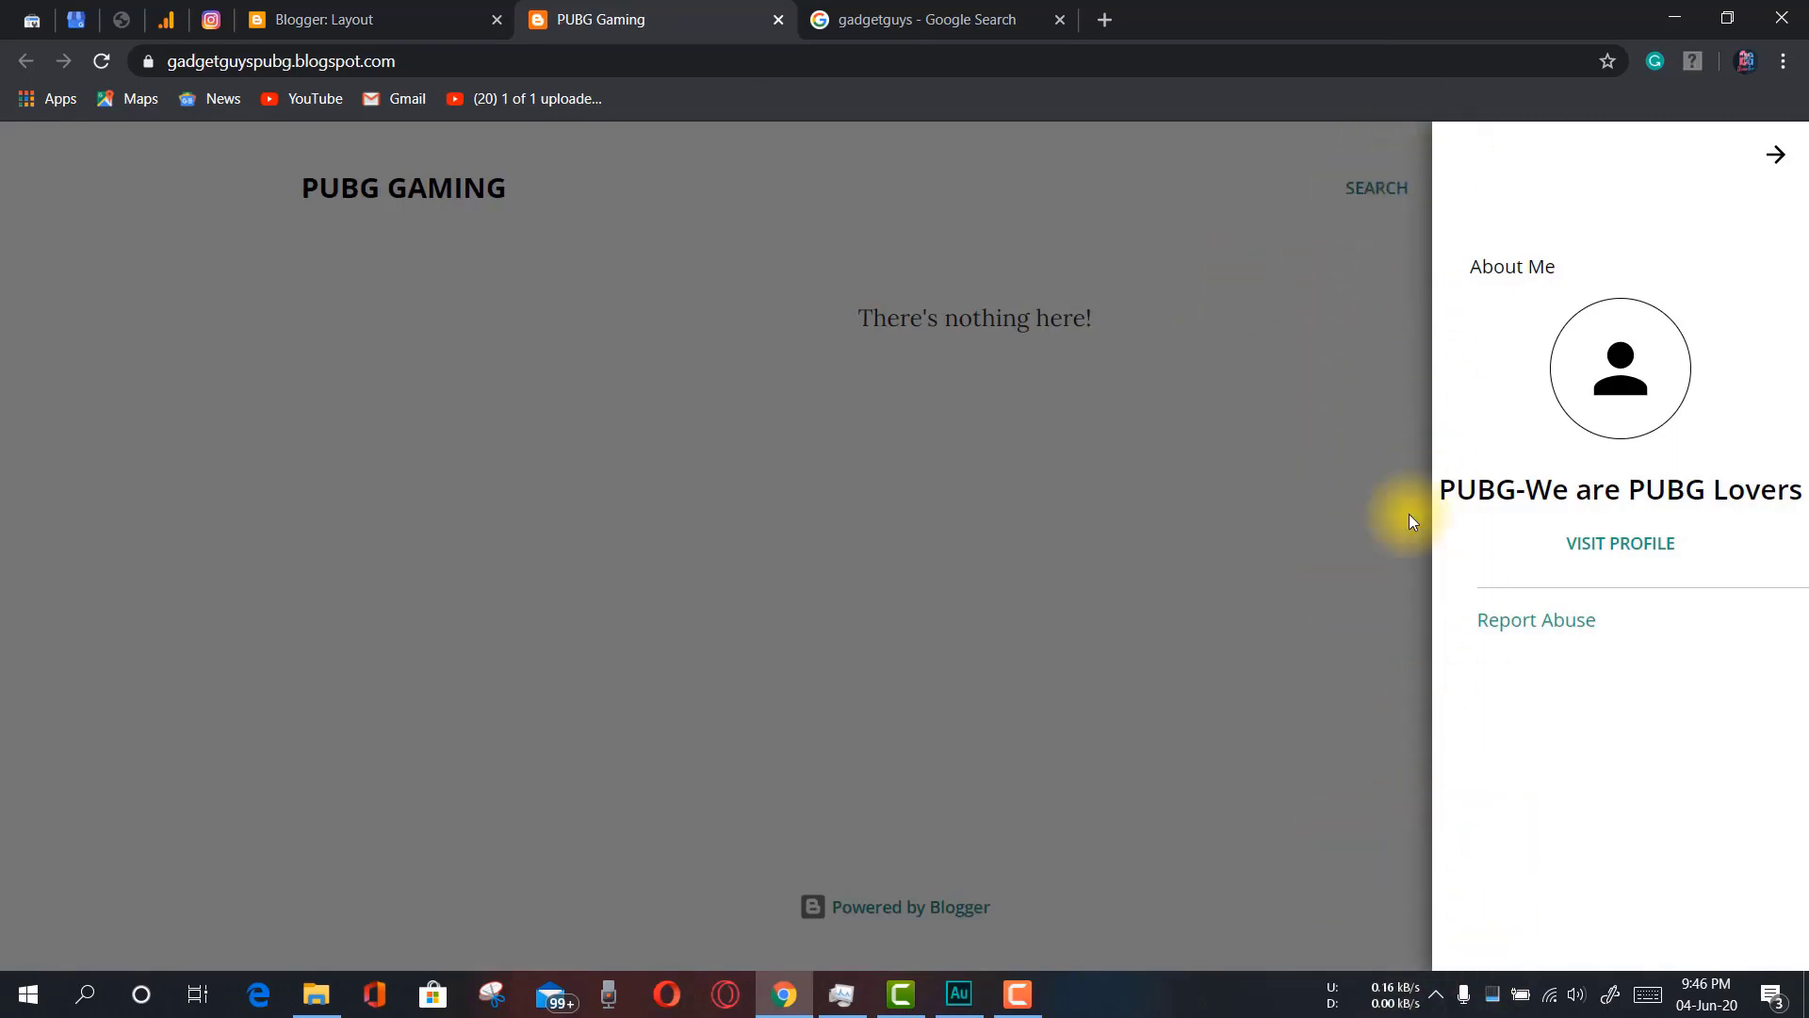
click(377, 19)
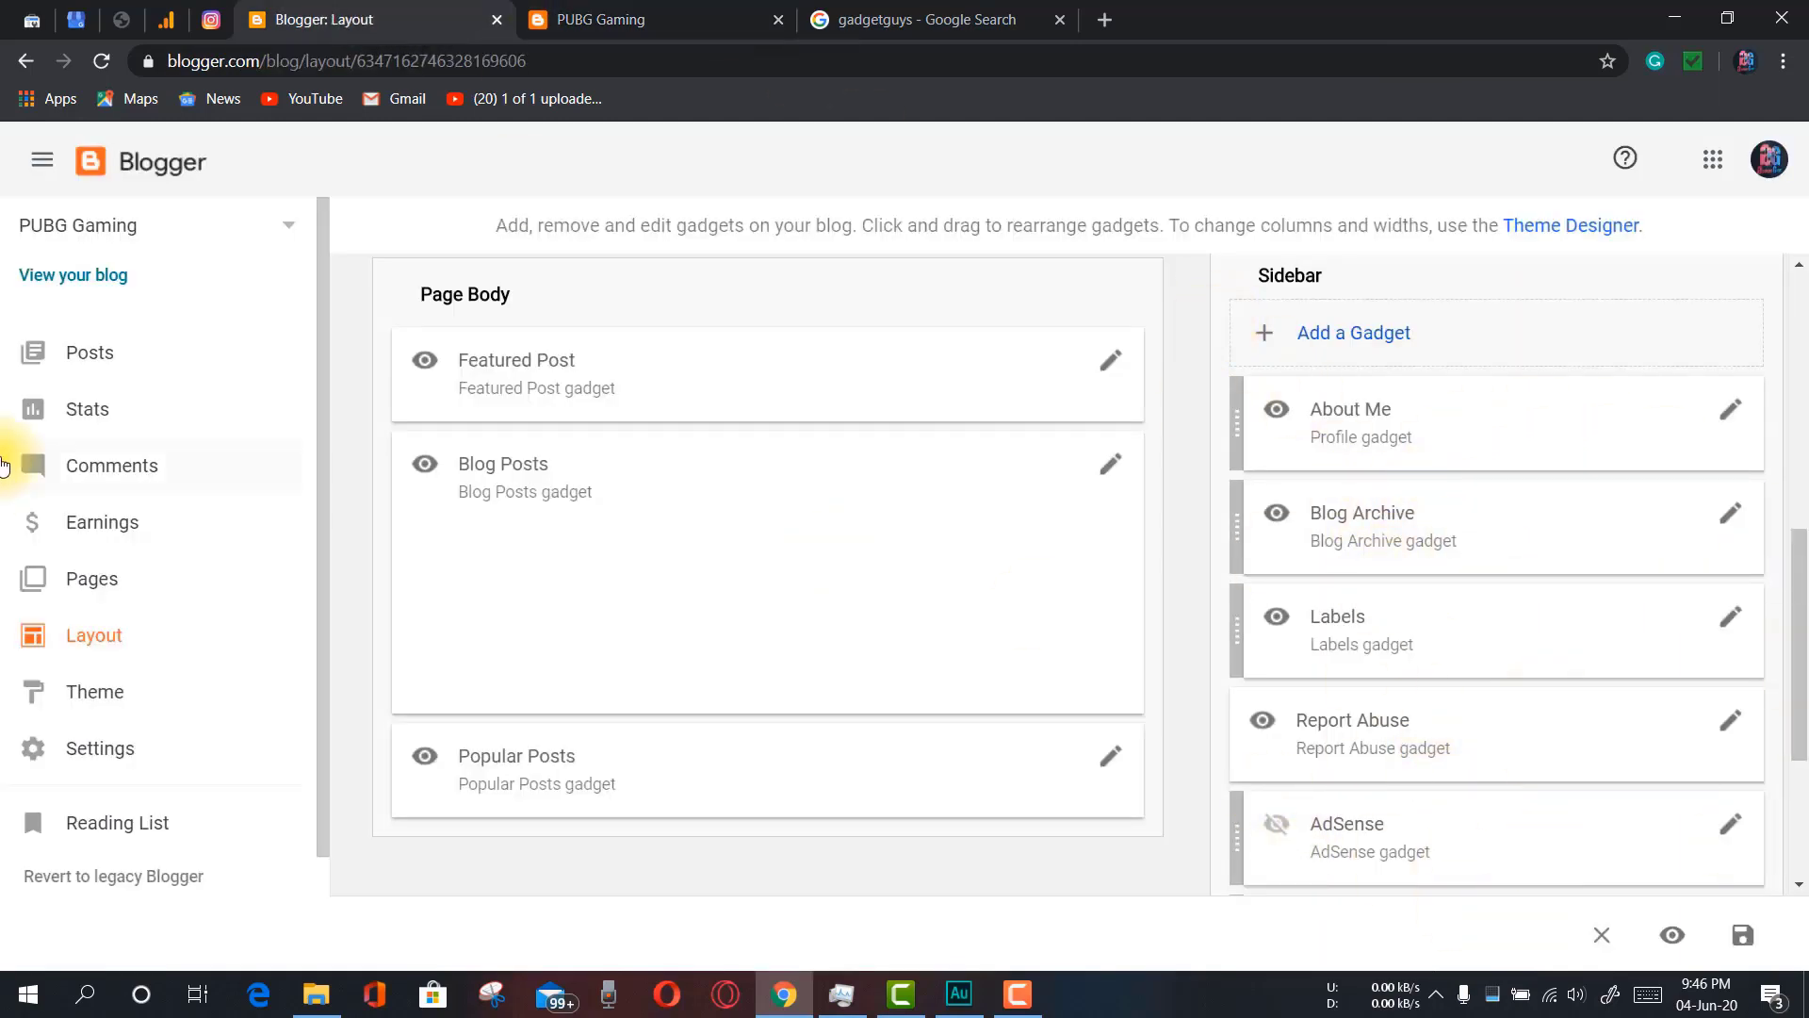
click(671, 19)
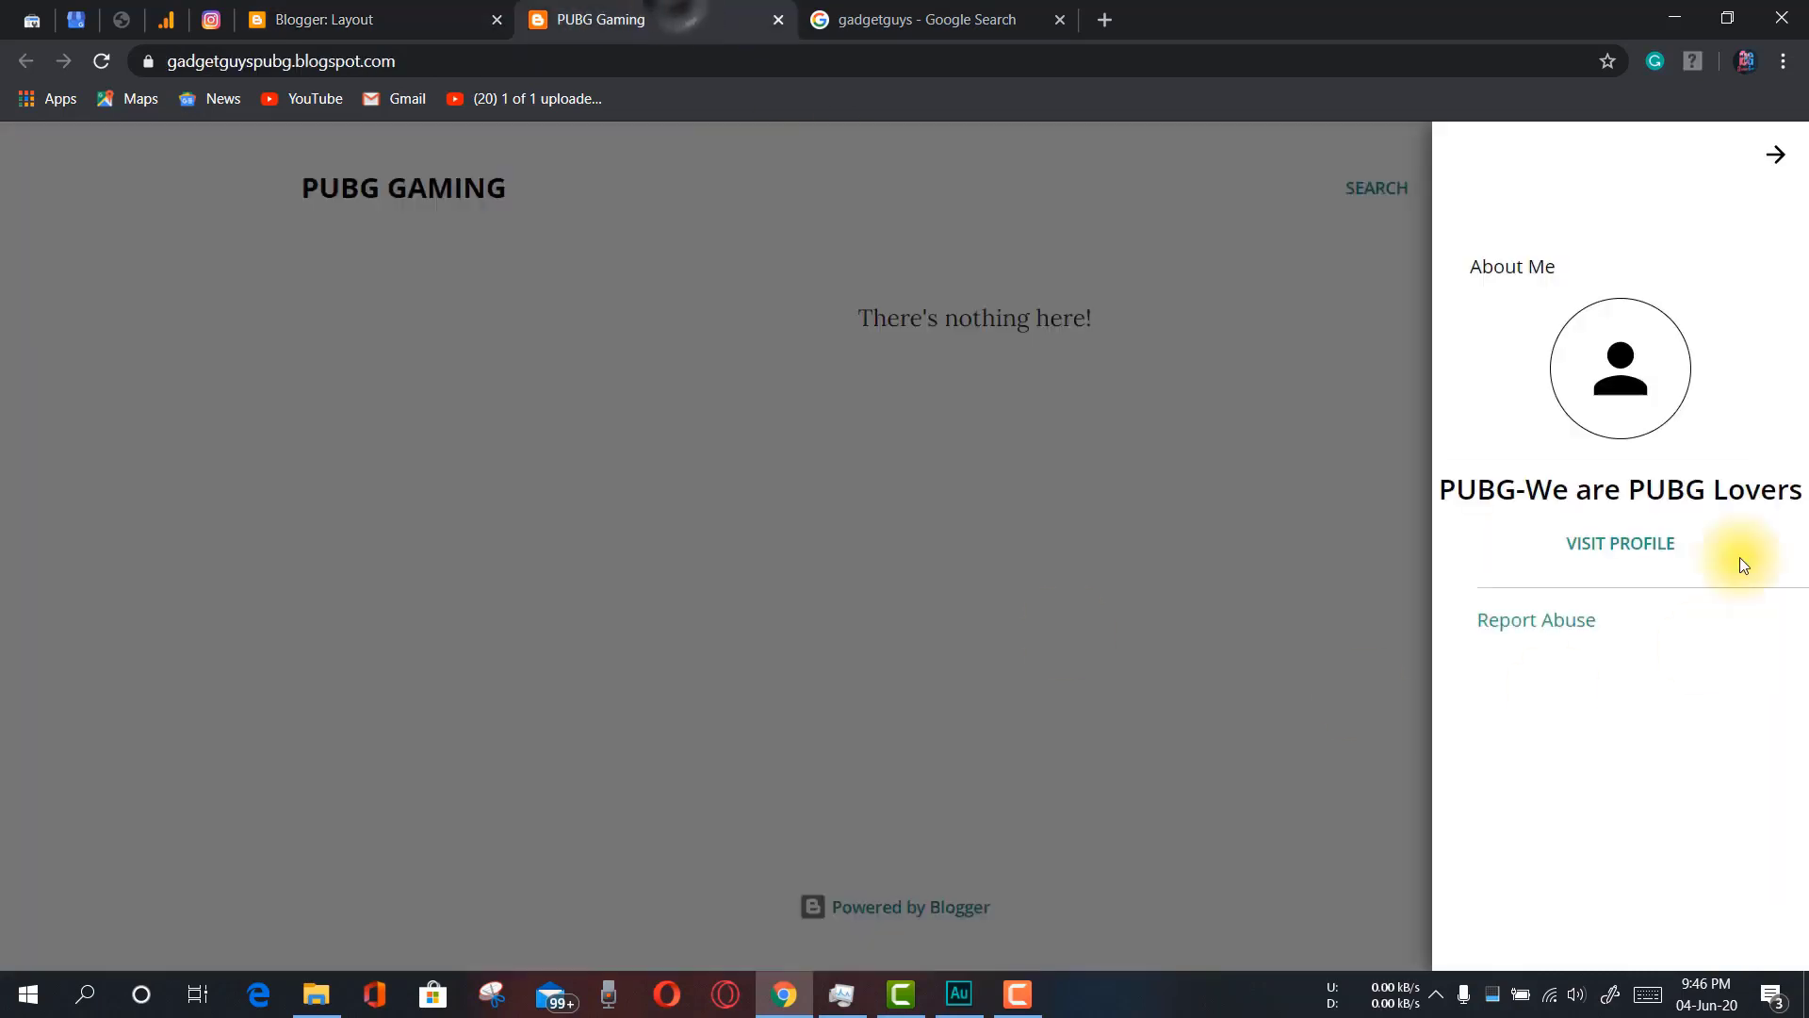
click(405, 17)
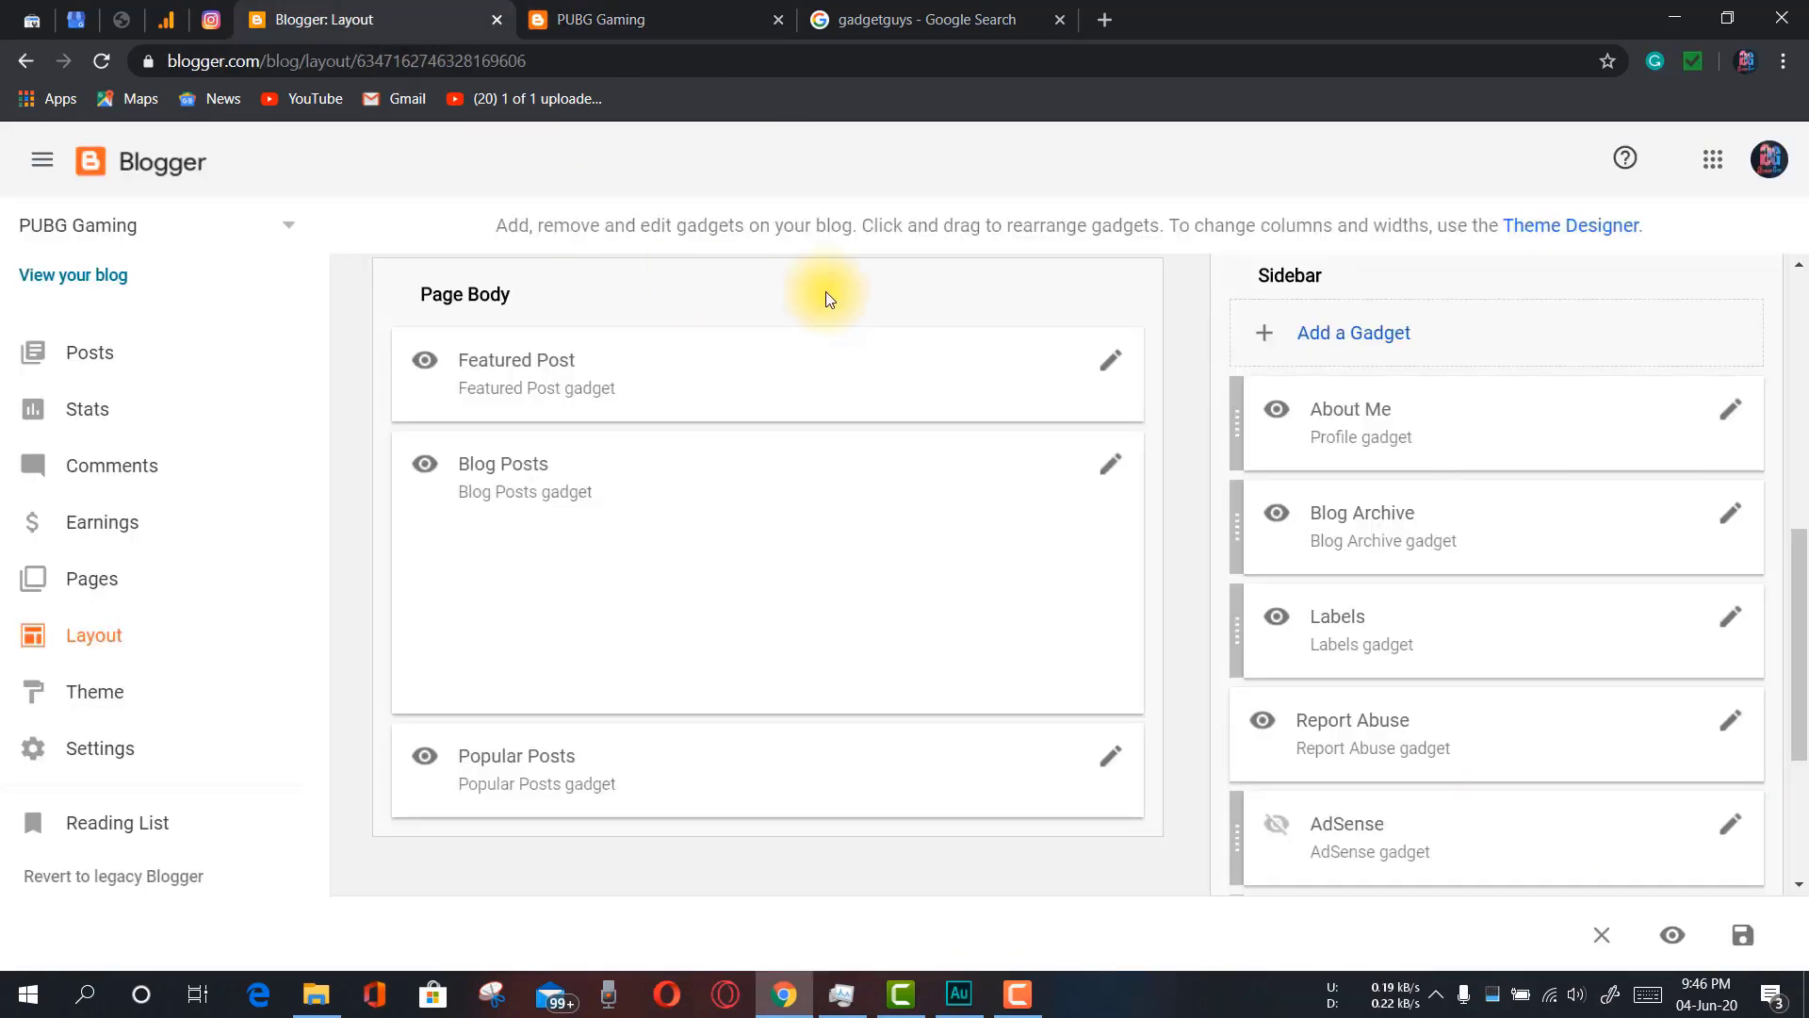
click(664, 19)
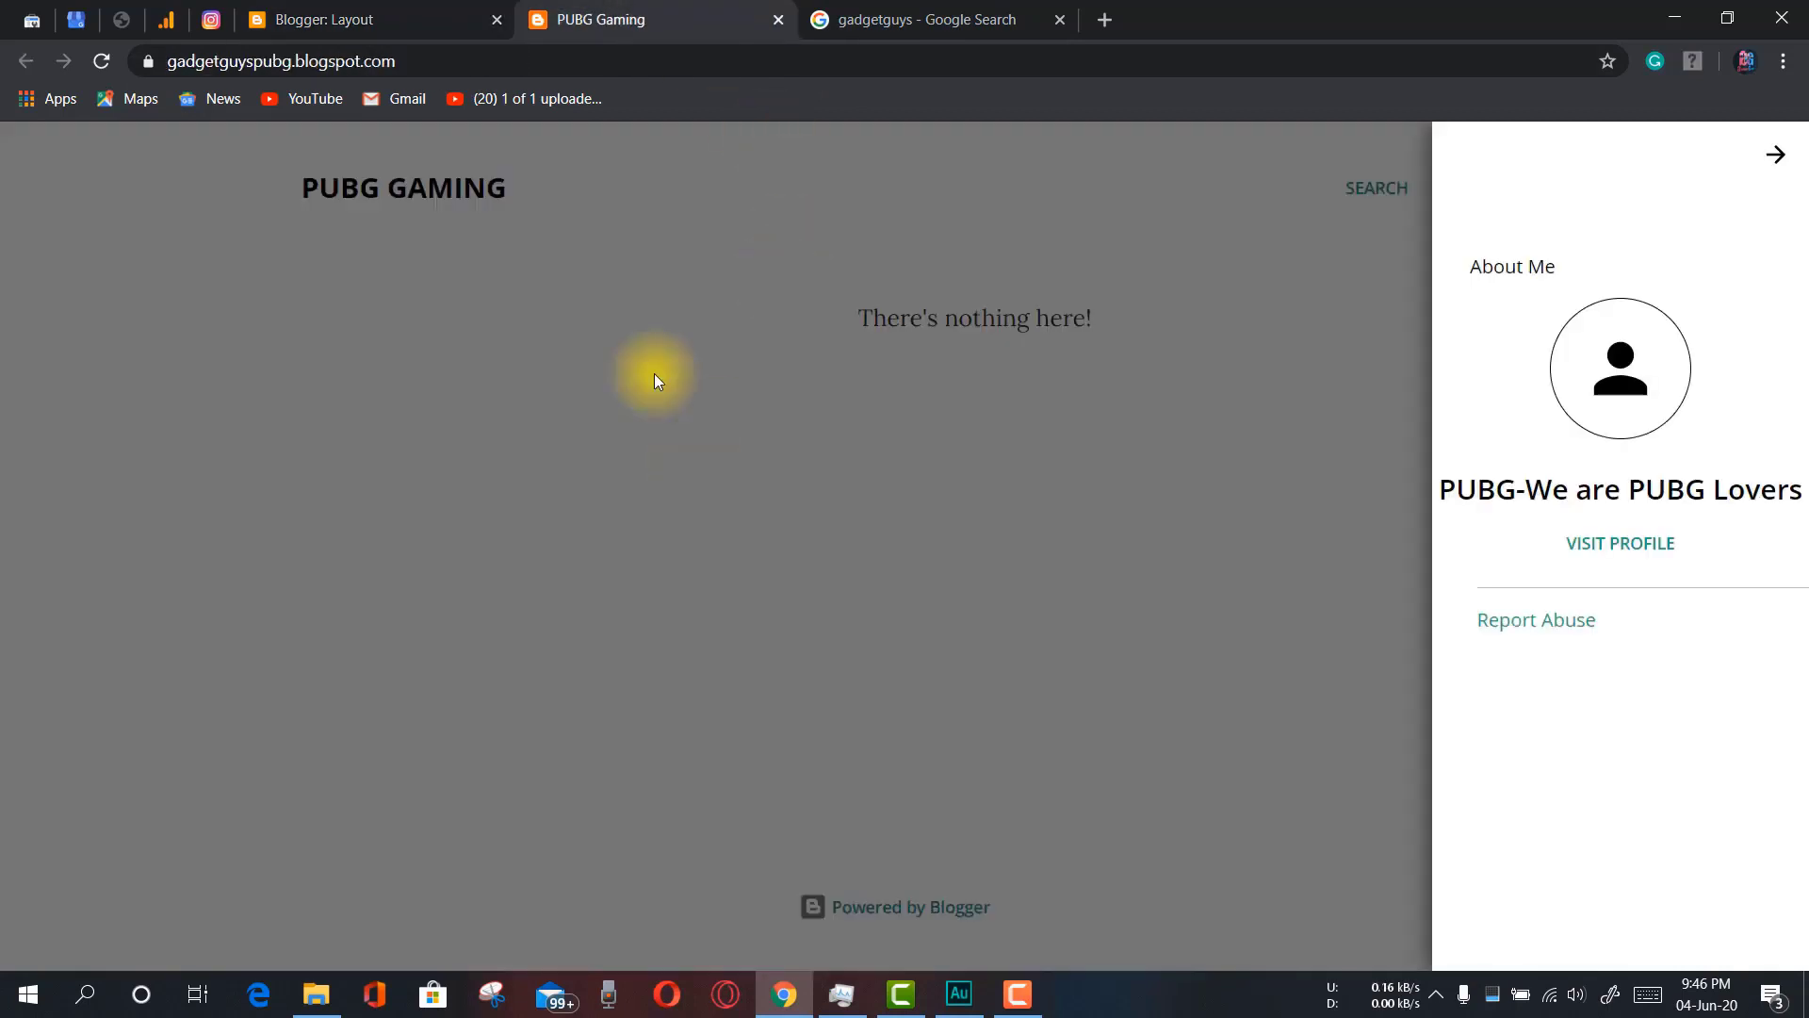
click(406, 17)
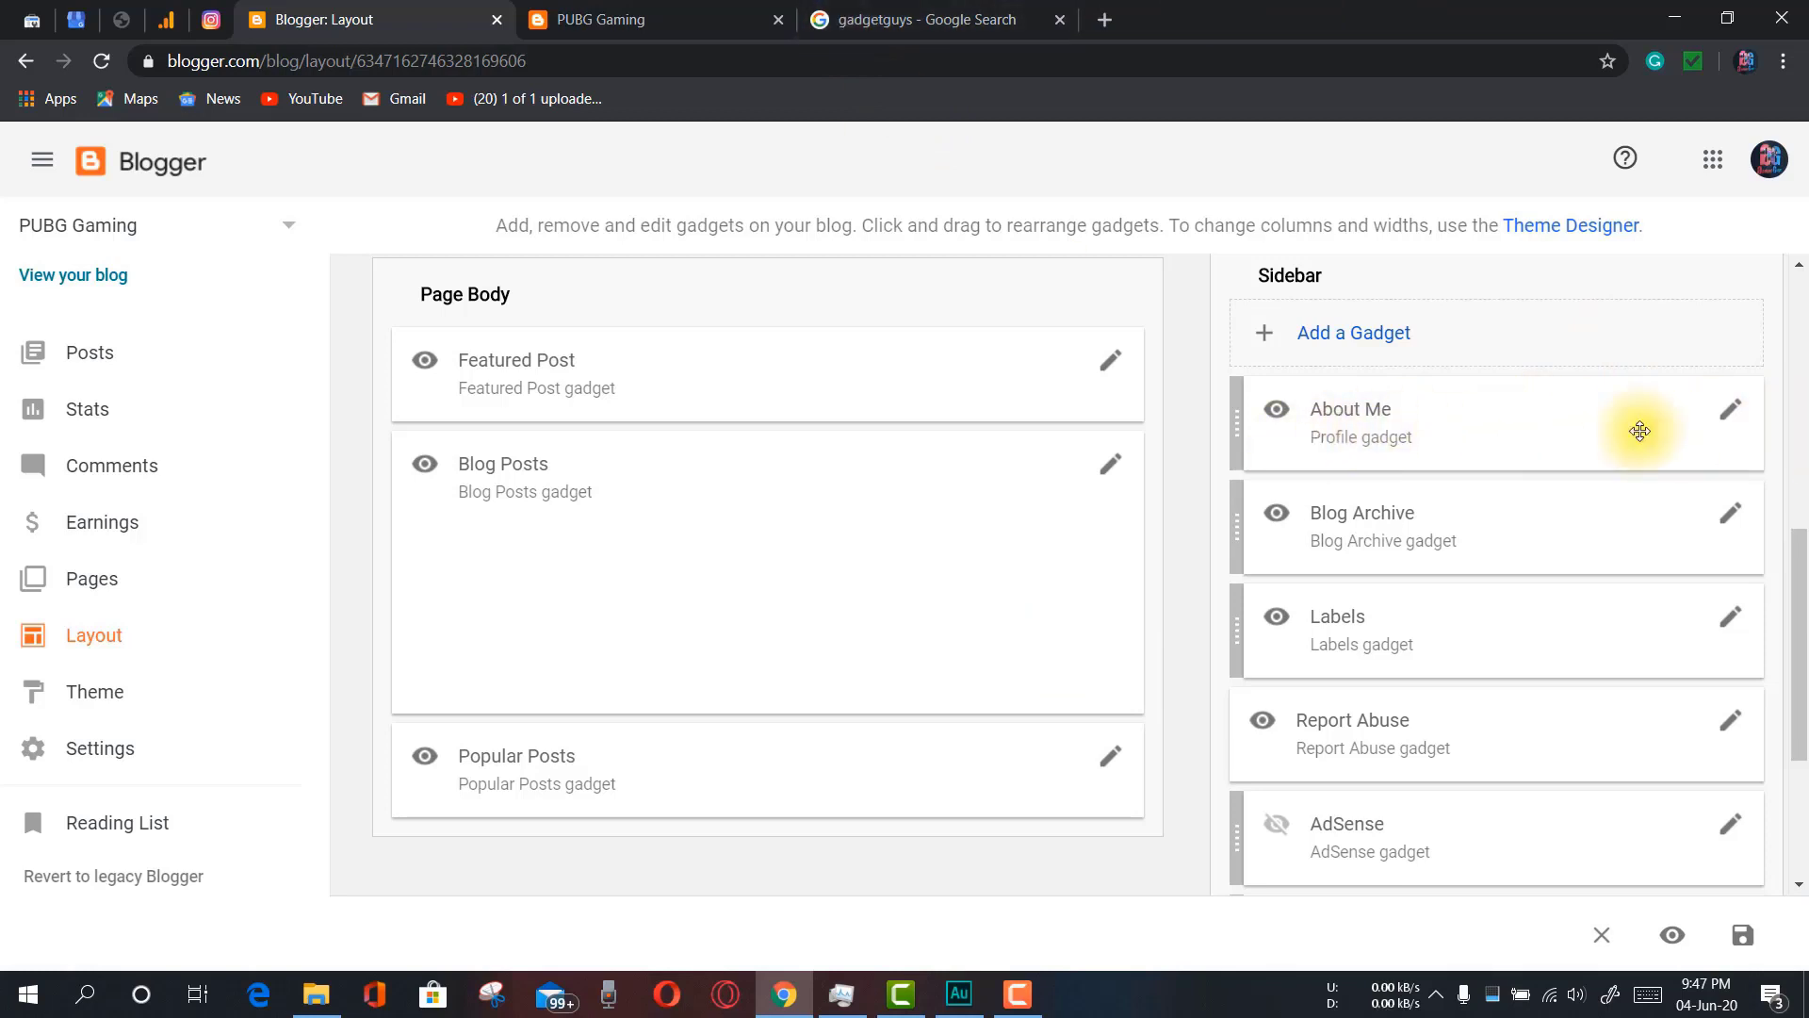
drag(1635, 428, 1714, 431)
click(1518, 449)
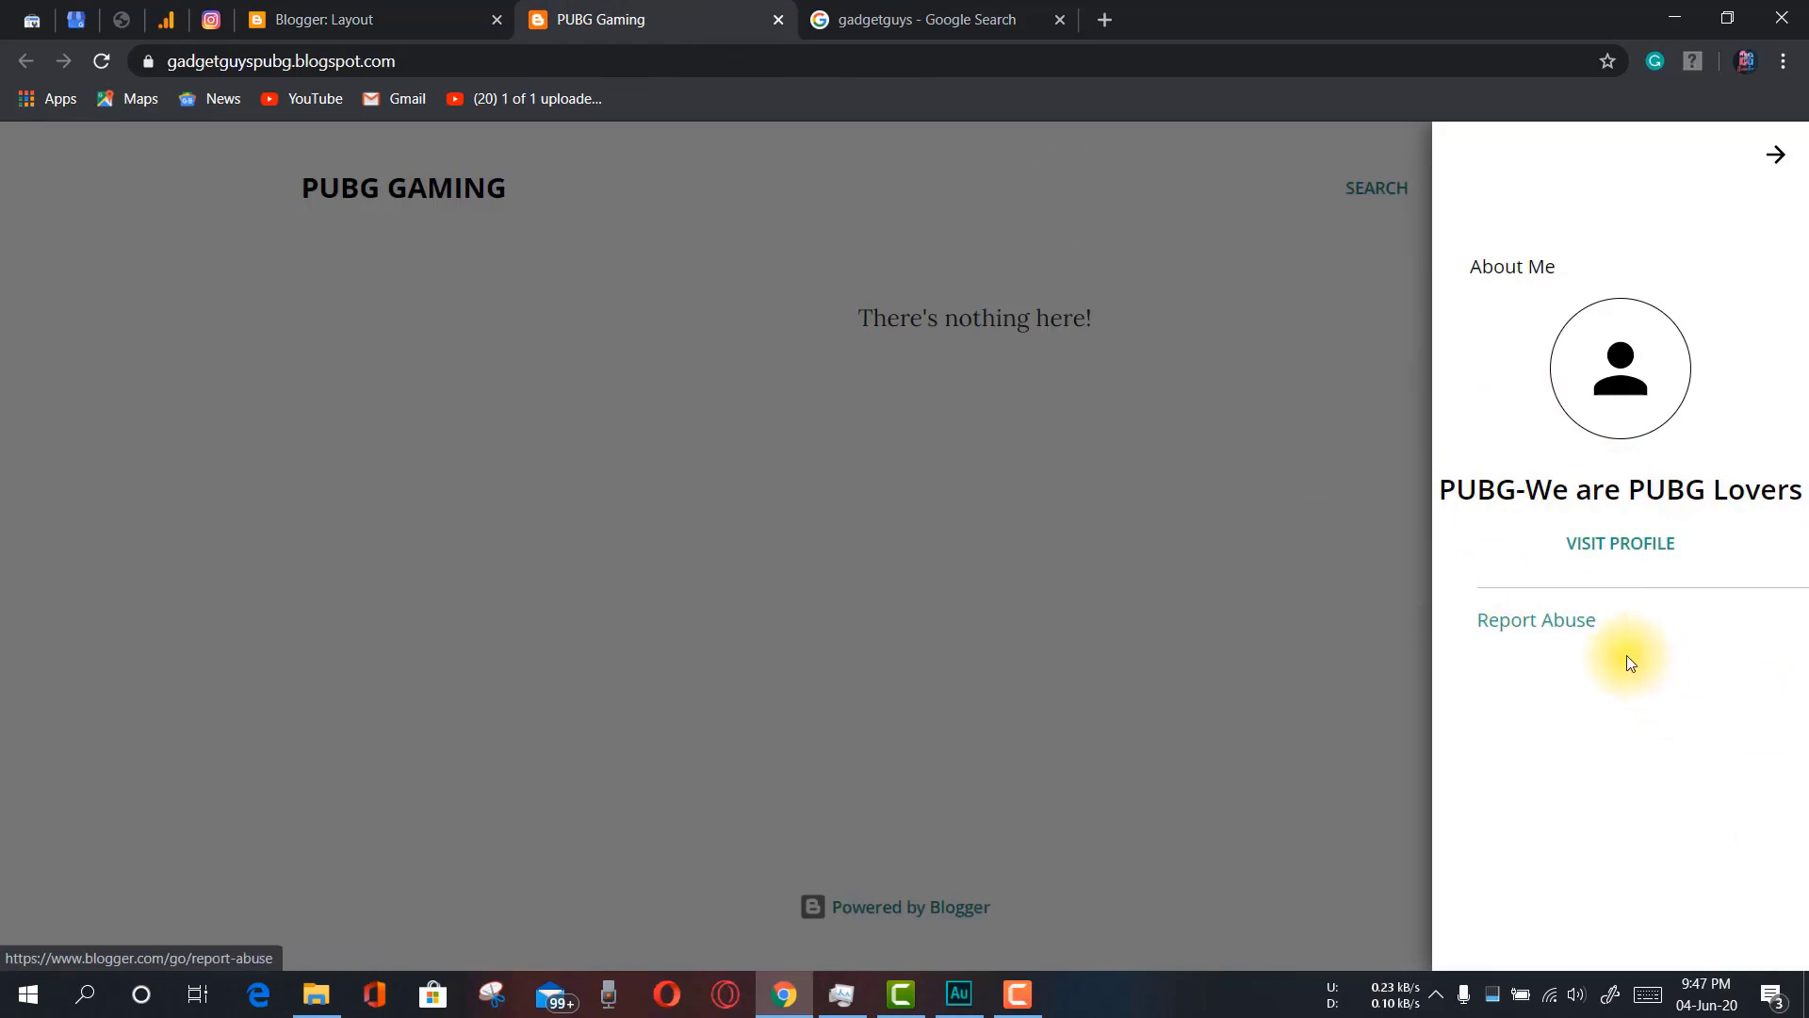
click(343, 19)
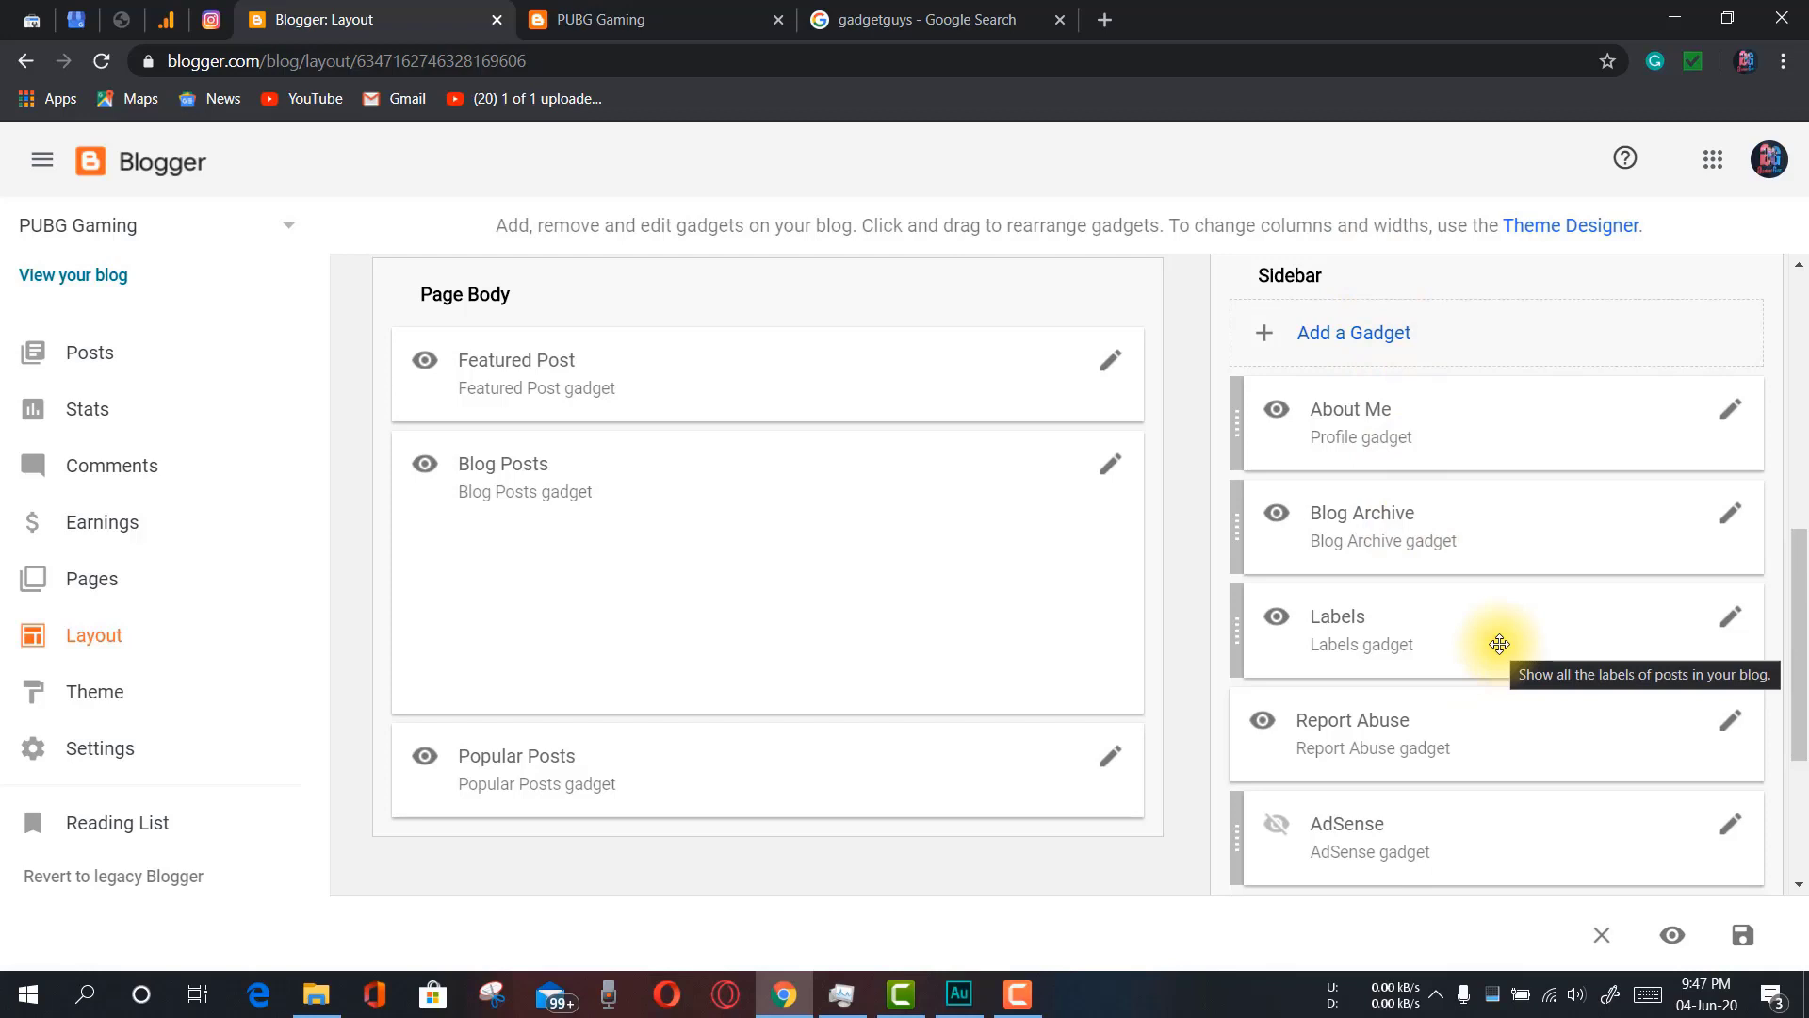
Examine the Popular Posts, AdSense and Footer Attribution gadgets, and check the footer on the live blog with its sidebar closed
scroll(1559, 648, down, 3)
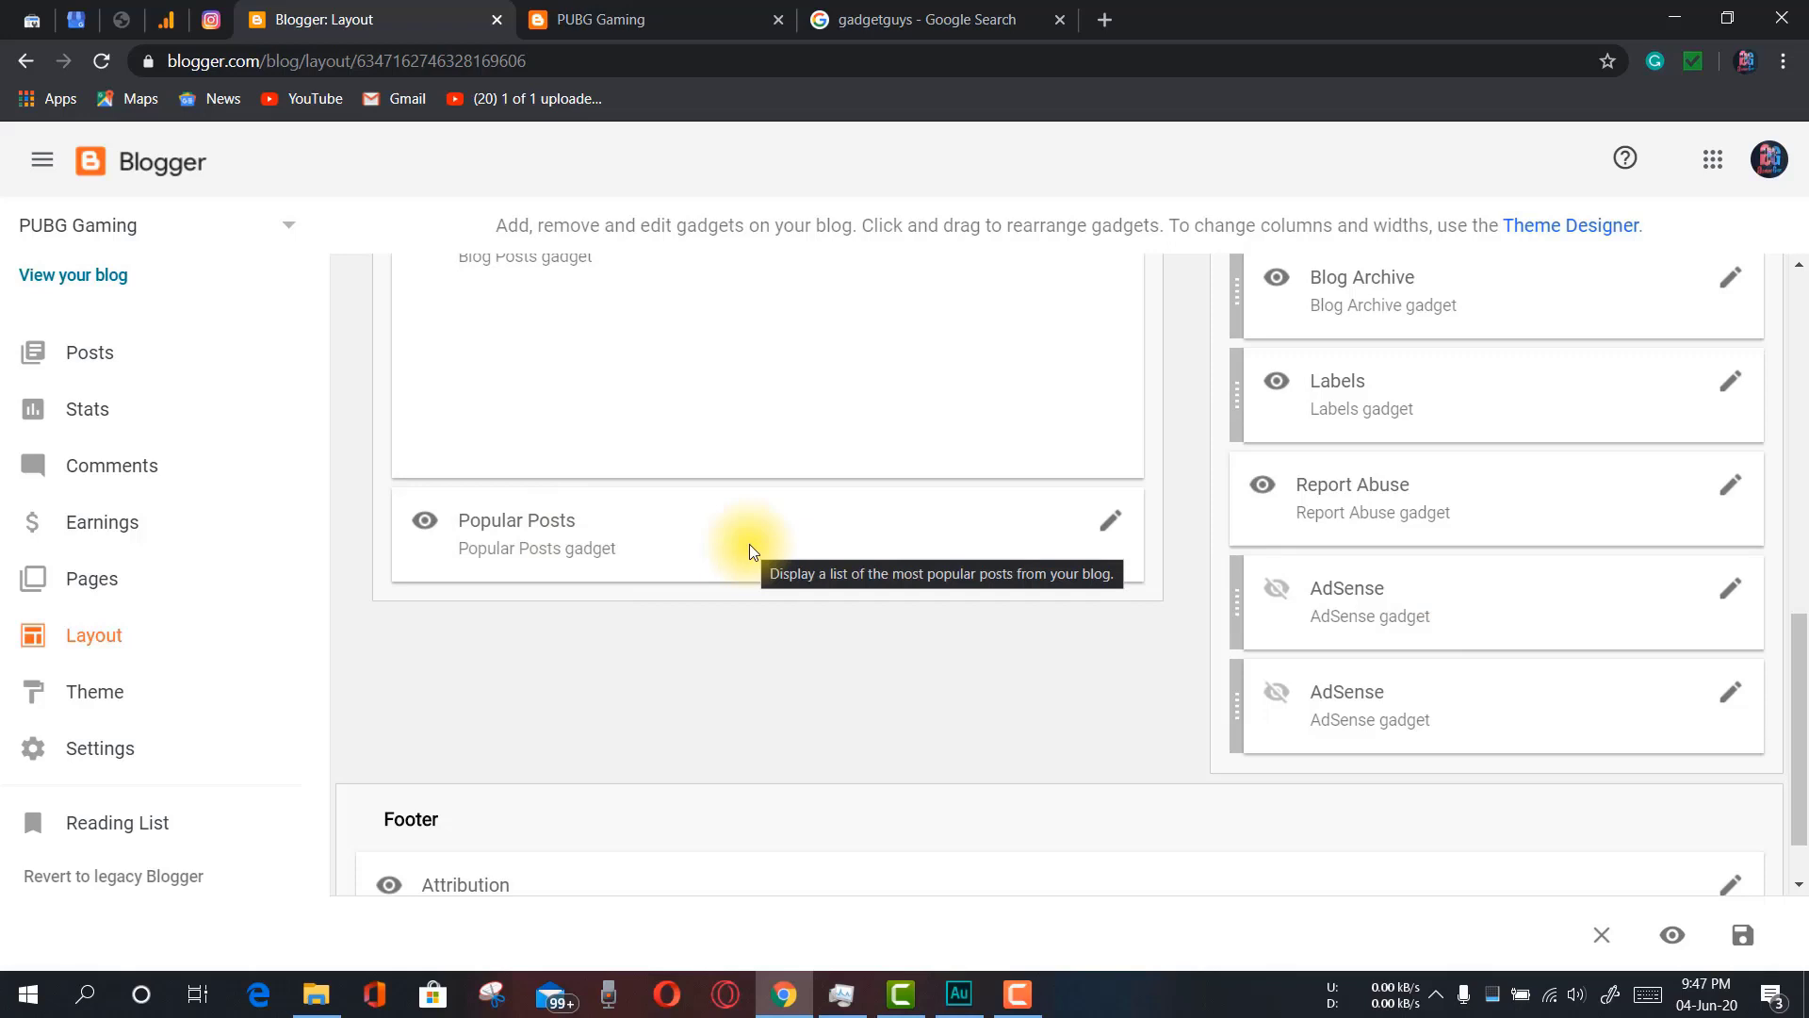
scroll(749, 545, down, 1)
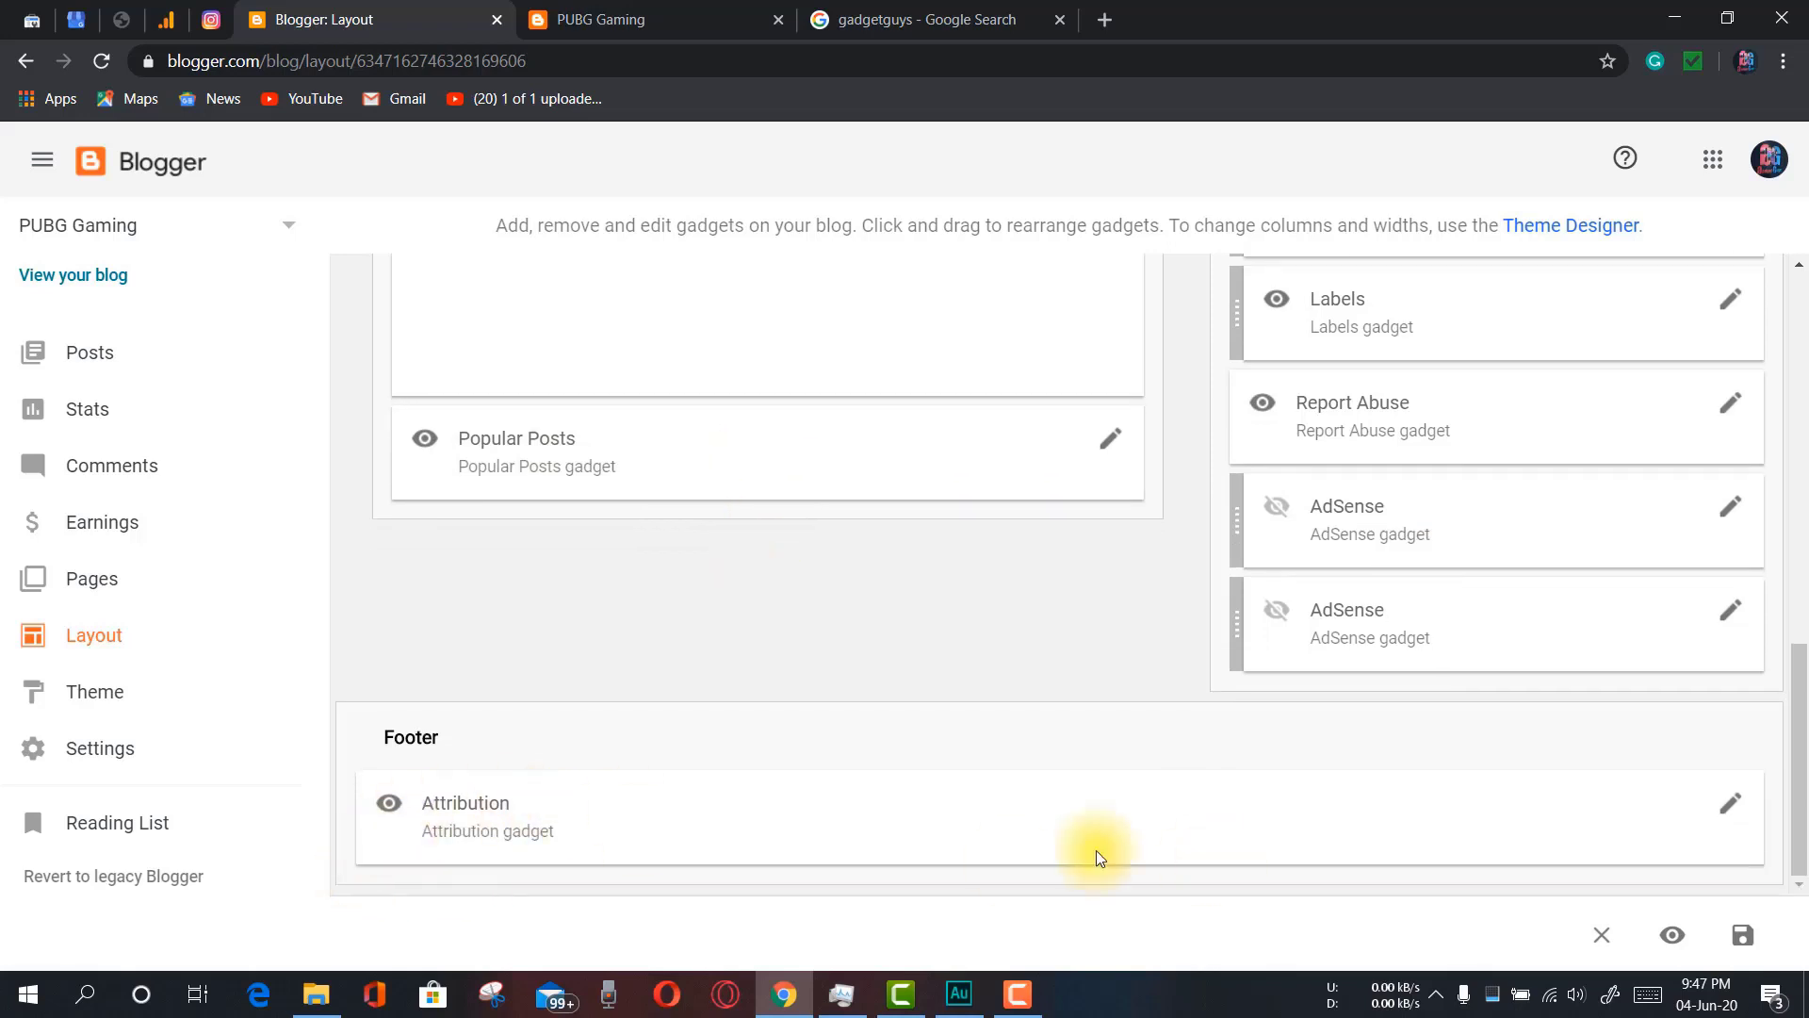
click(594, 19)
click(1308, 563)
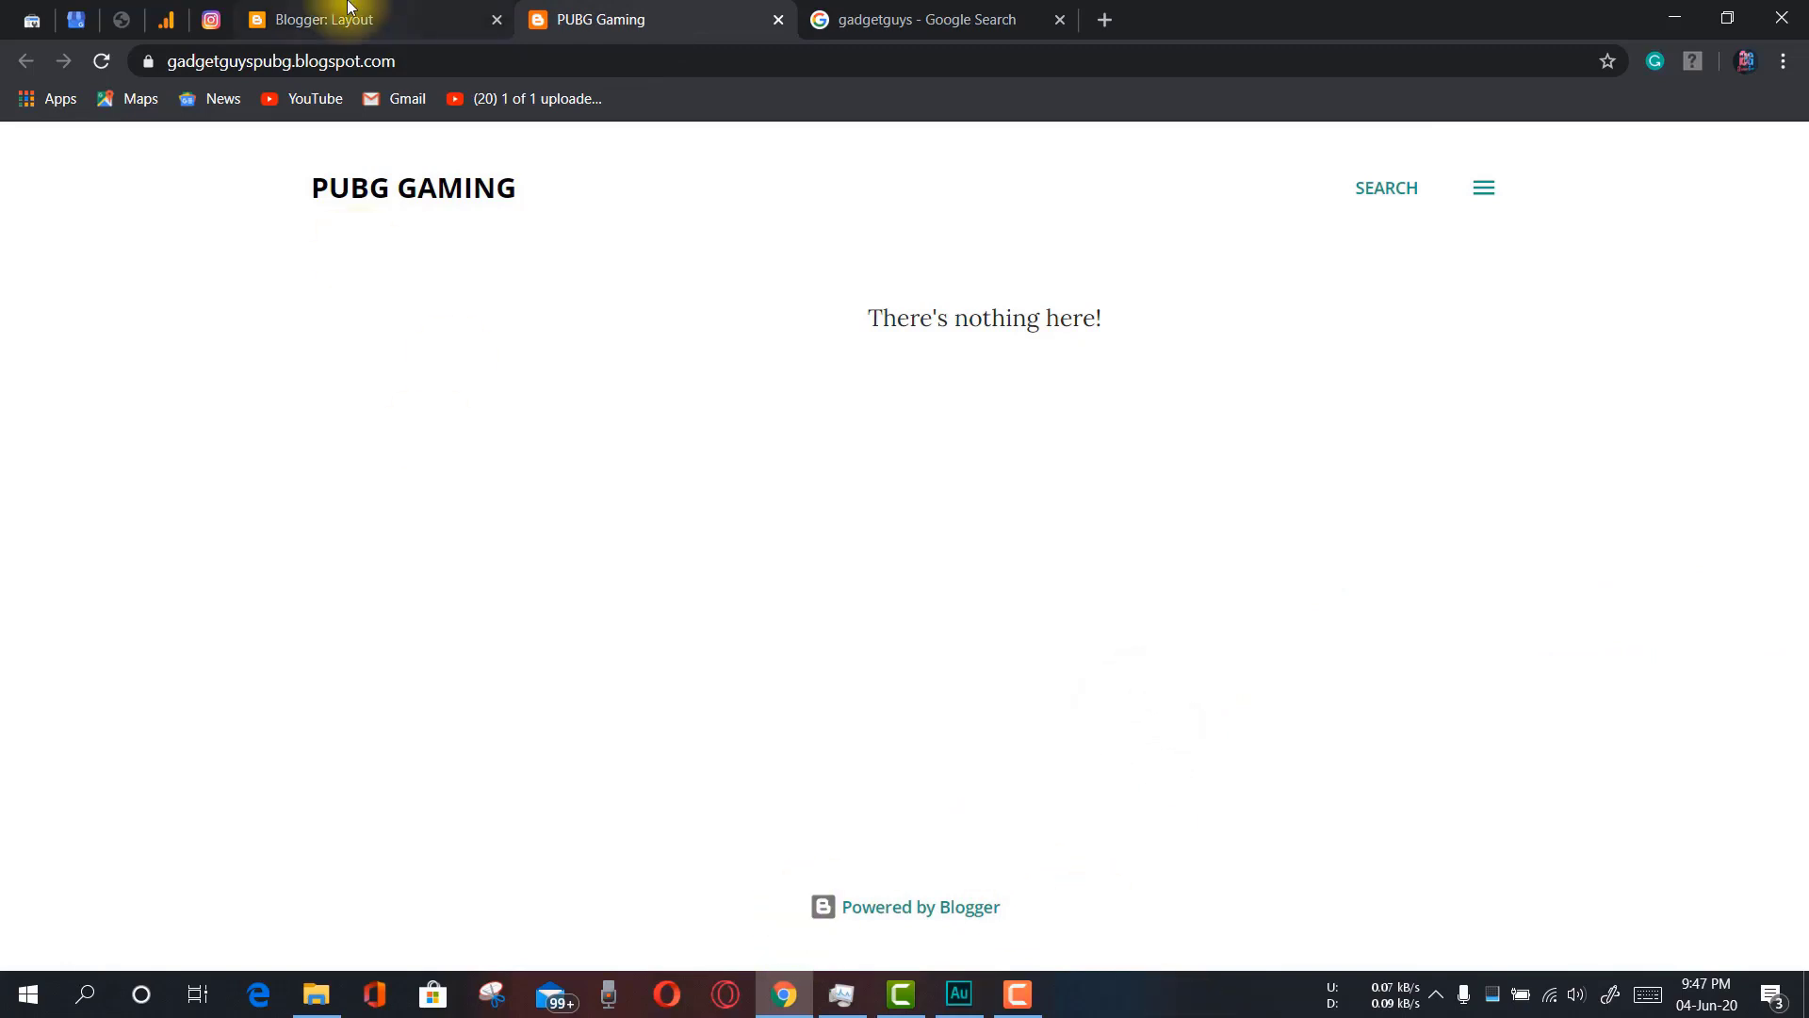
click(283, 18)
scroll(788, 643, up, 15)
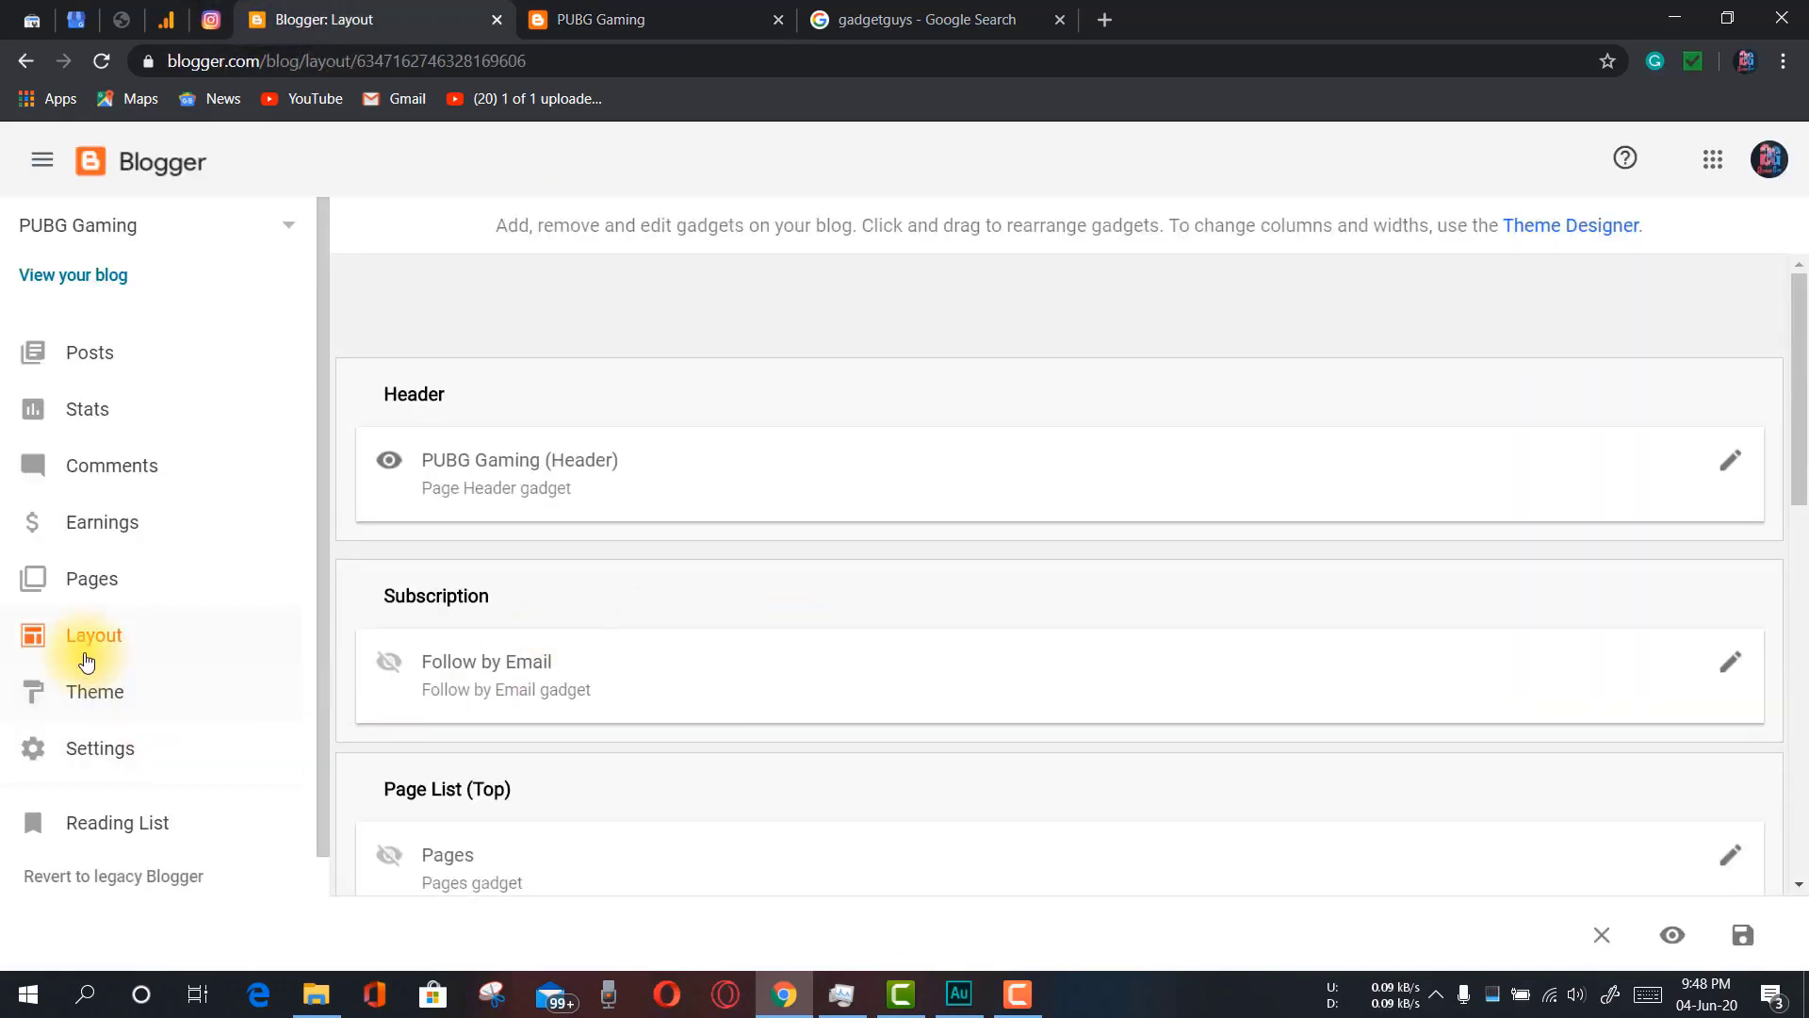
View the Theme page, open the blog's Settings, and look at the Description editor without changing it
click(105, 695)
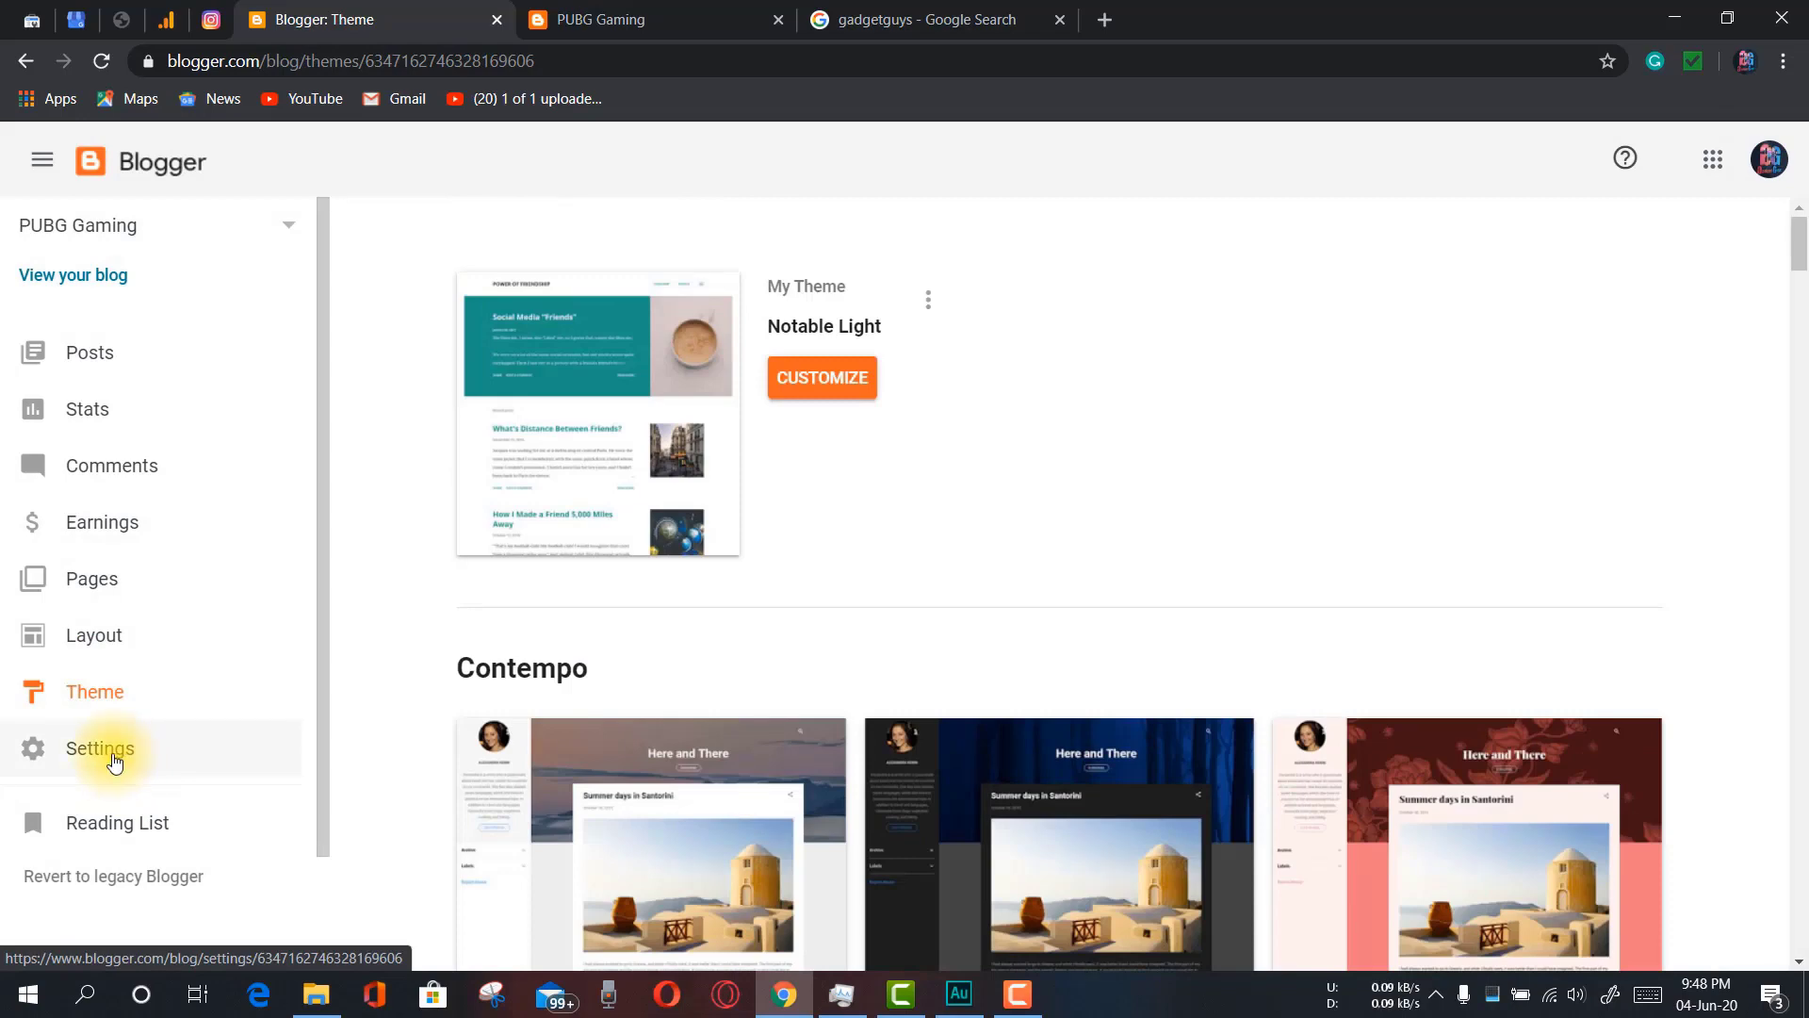
click(113, 762)
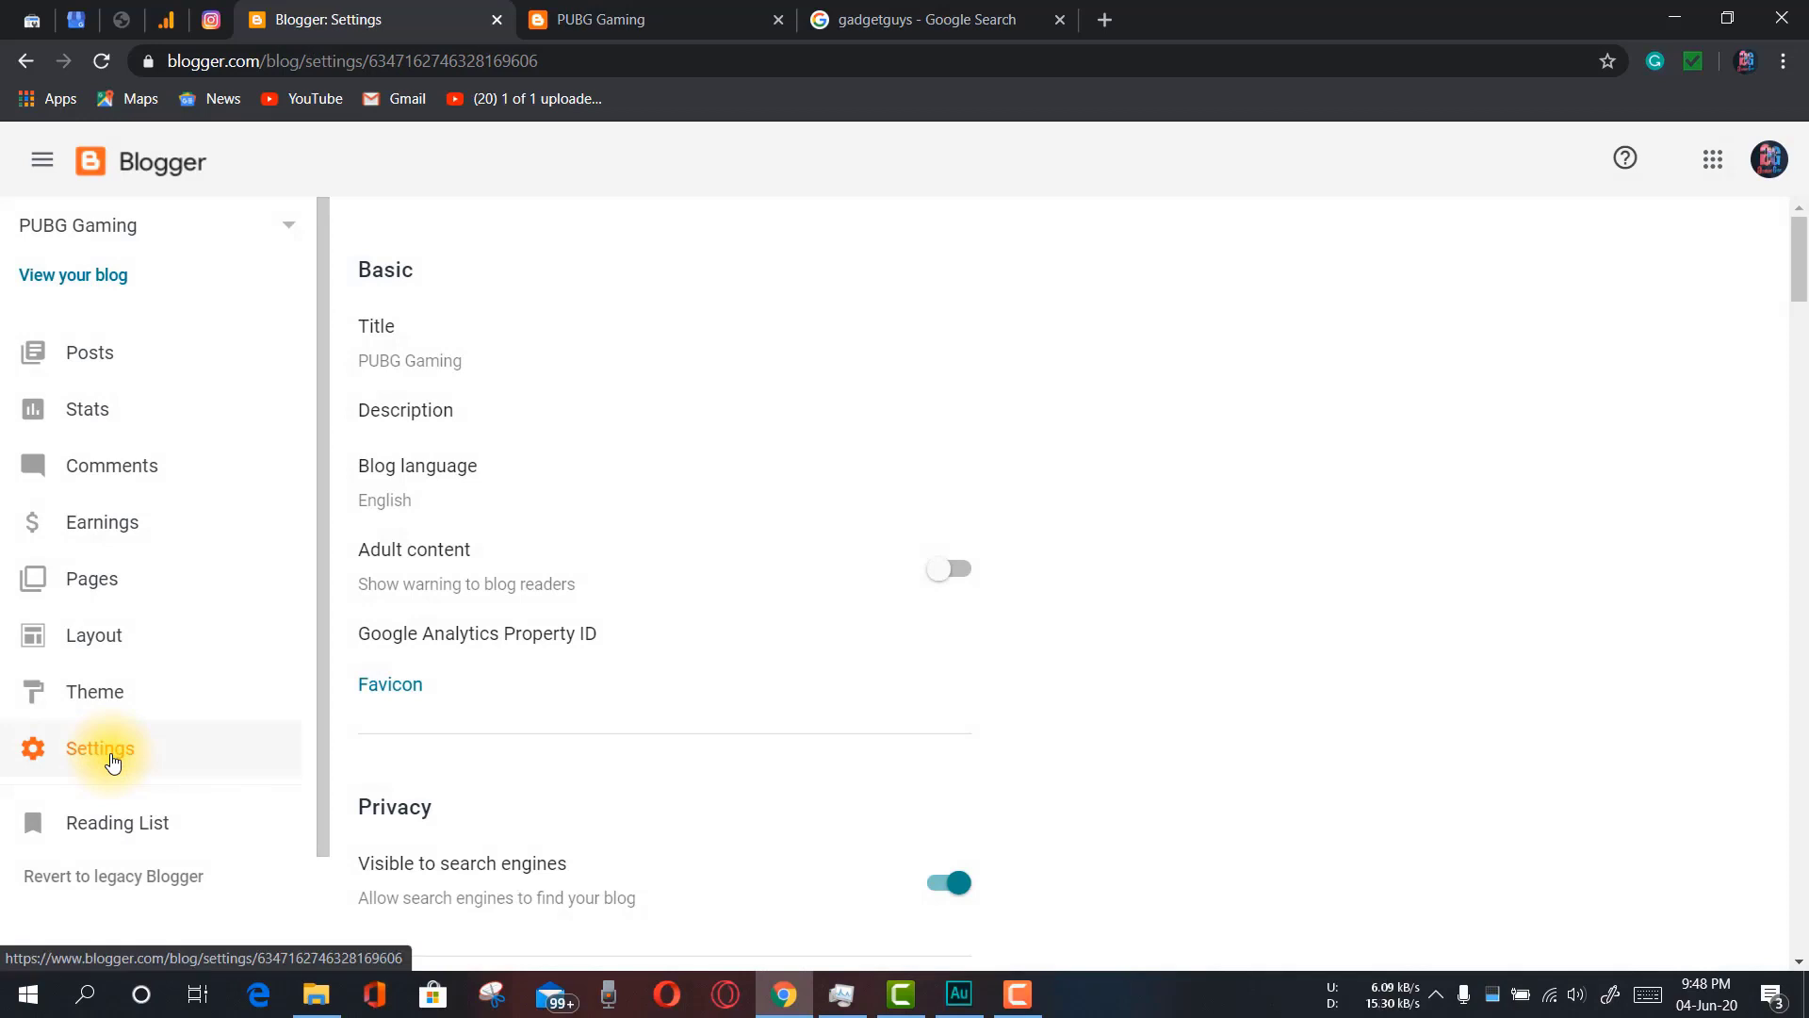
click(426, 408)
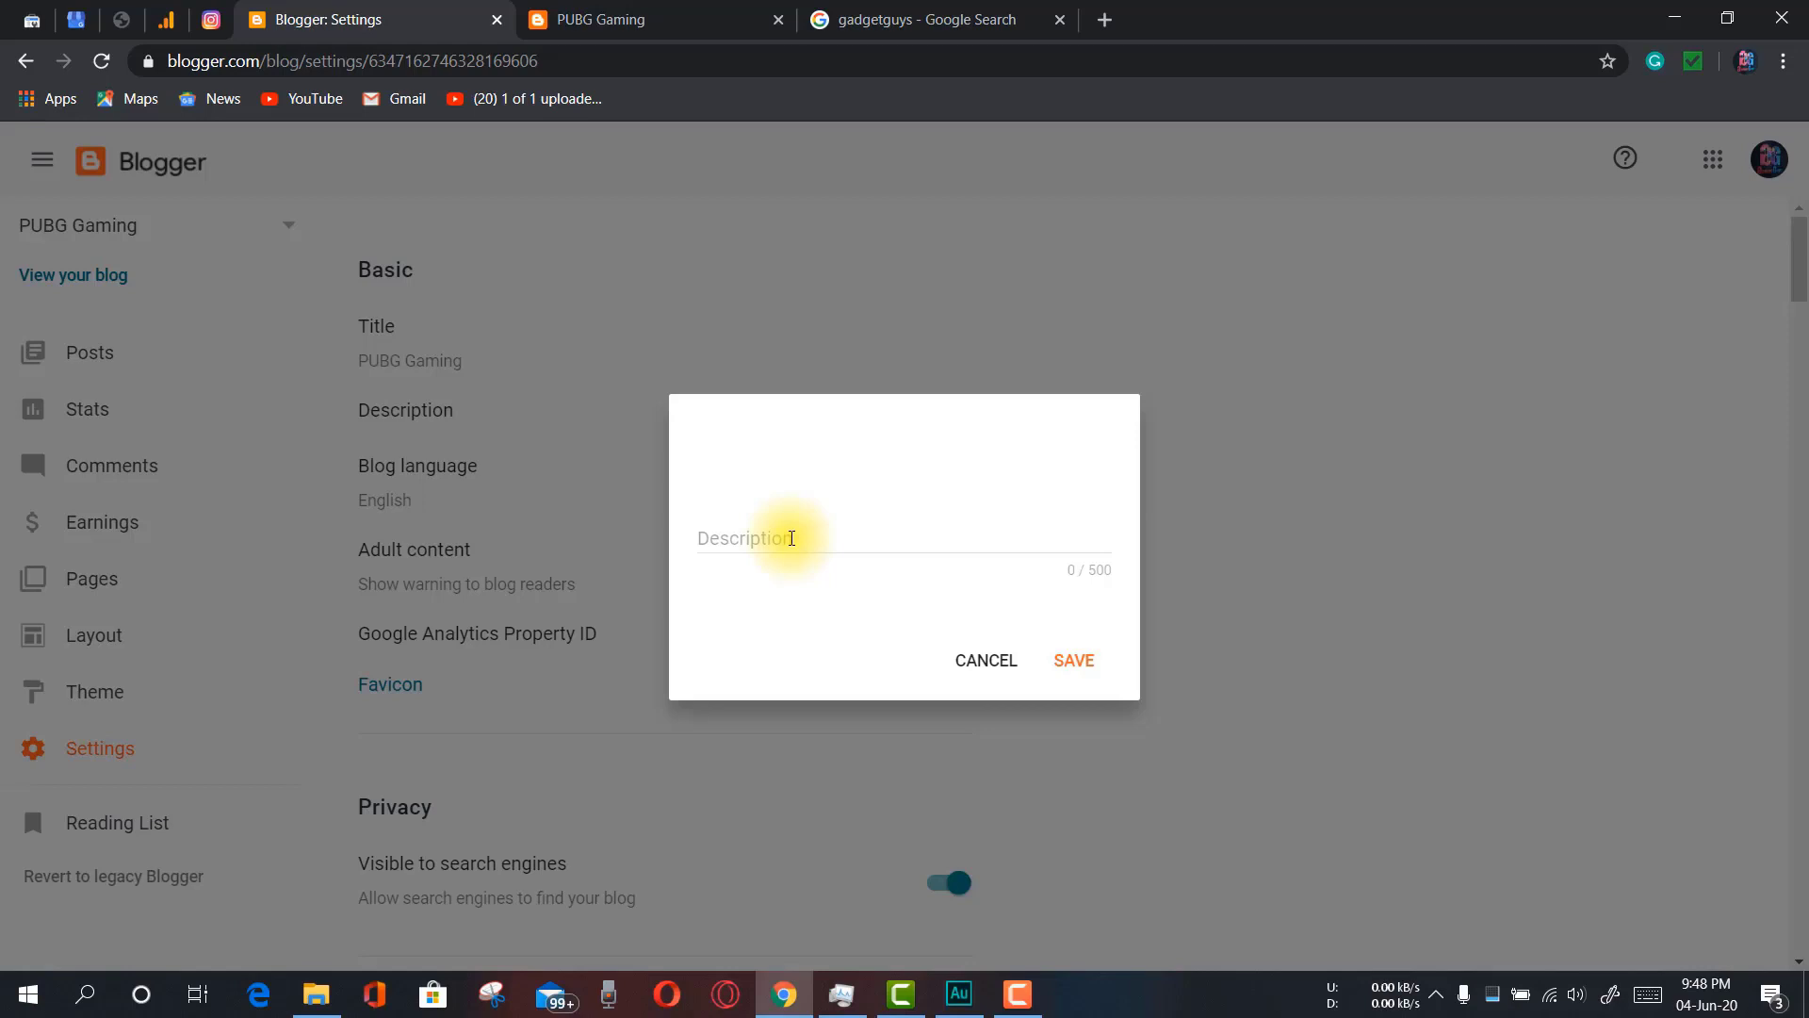
click(970, 658)
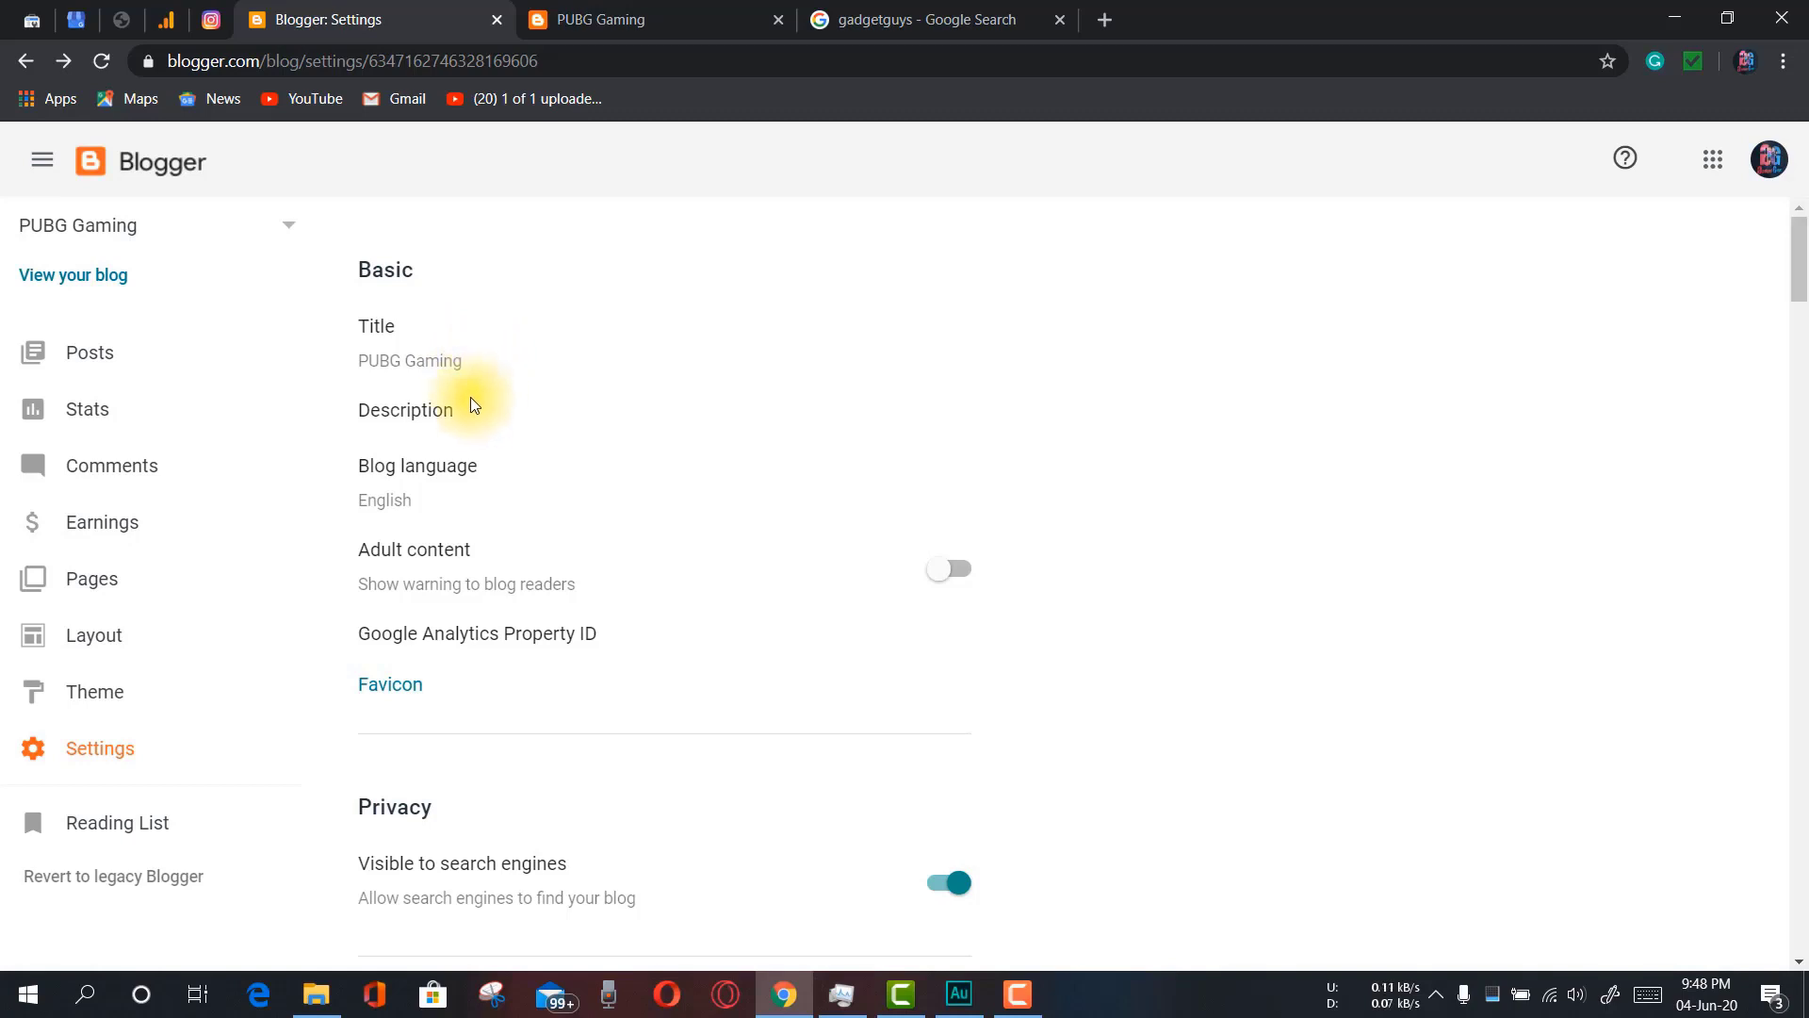
Set the blog description to "All about PUBG games and tips & tricks. Follow us for more." and save it
click(444, 415)
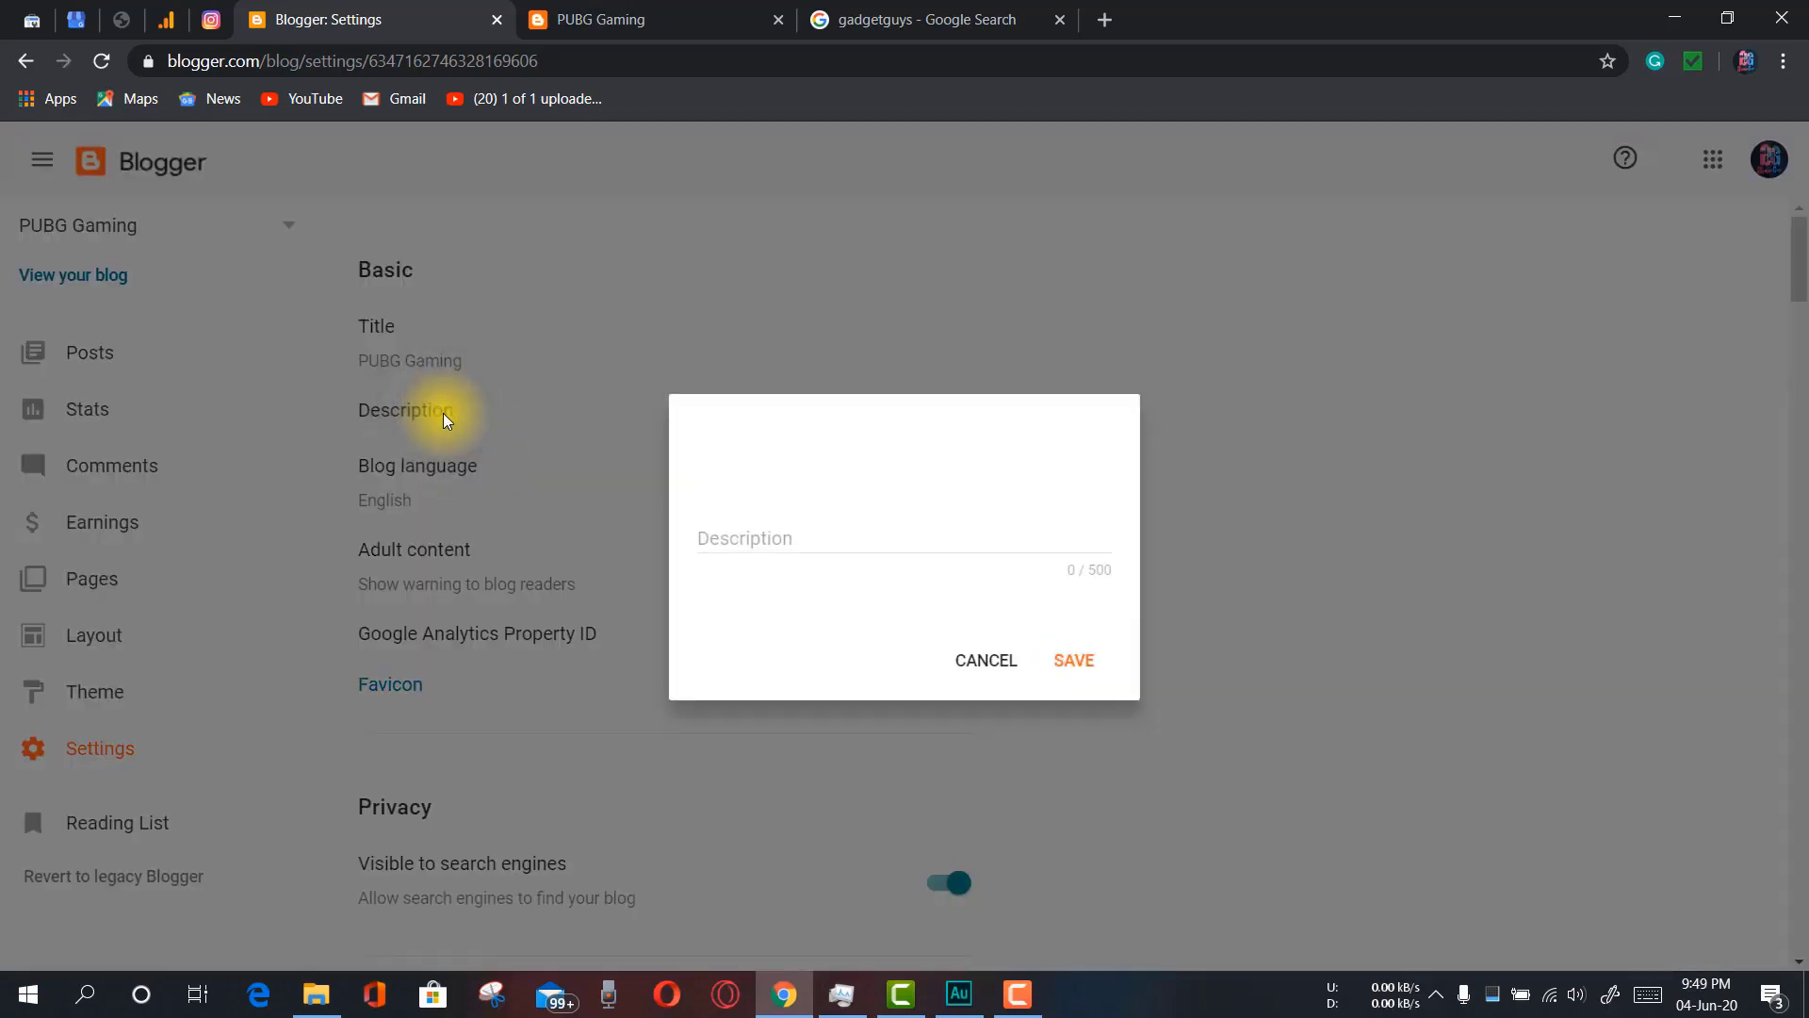
click(728, 535)
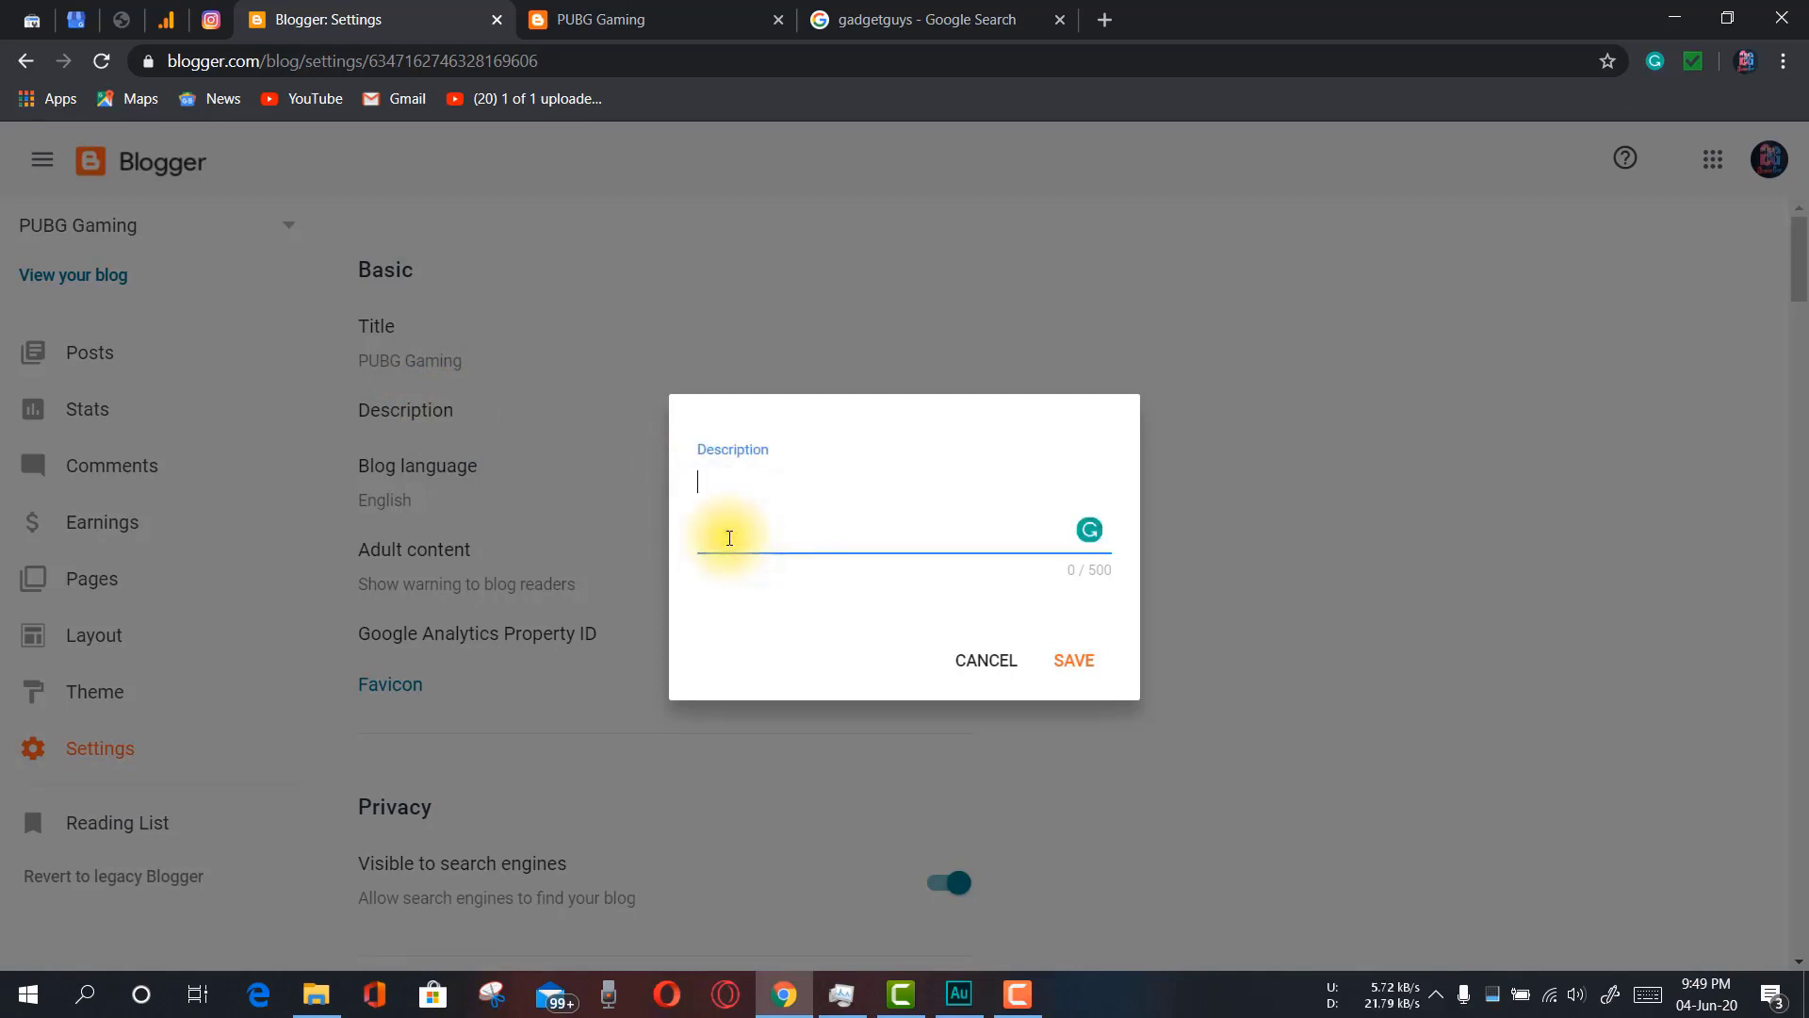
text(All about PUBG G)
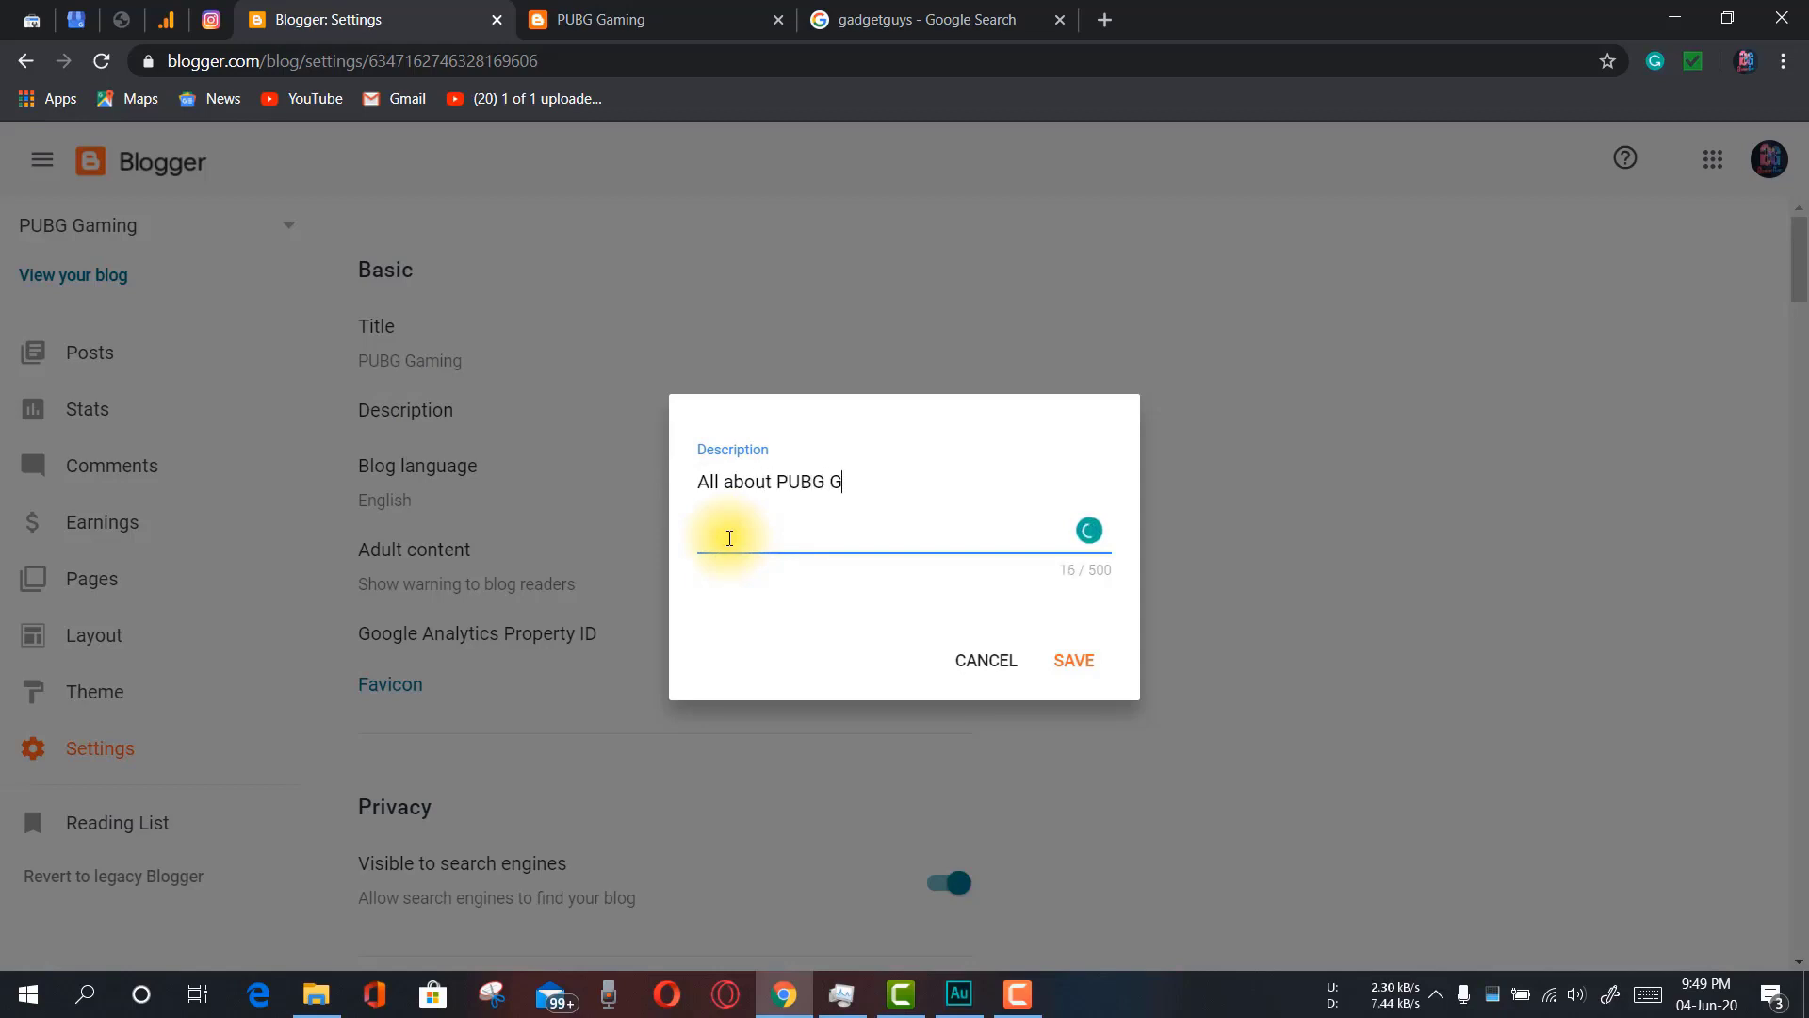
key(BackSpace)
text(games a)
text(nd tips & tricks. Follow)
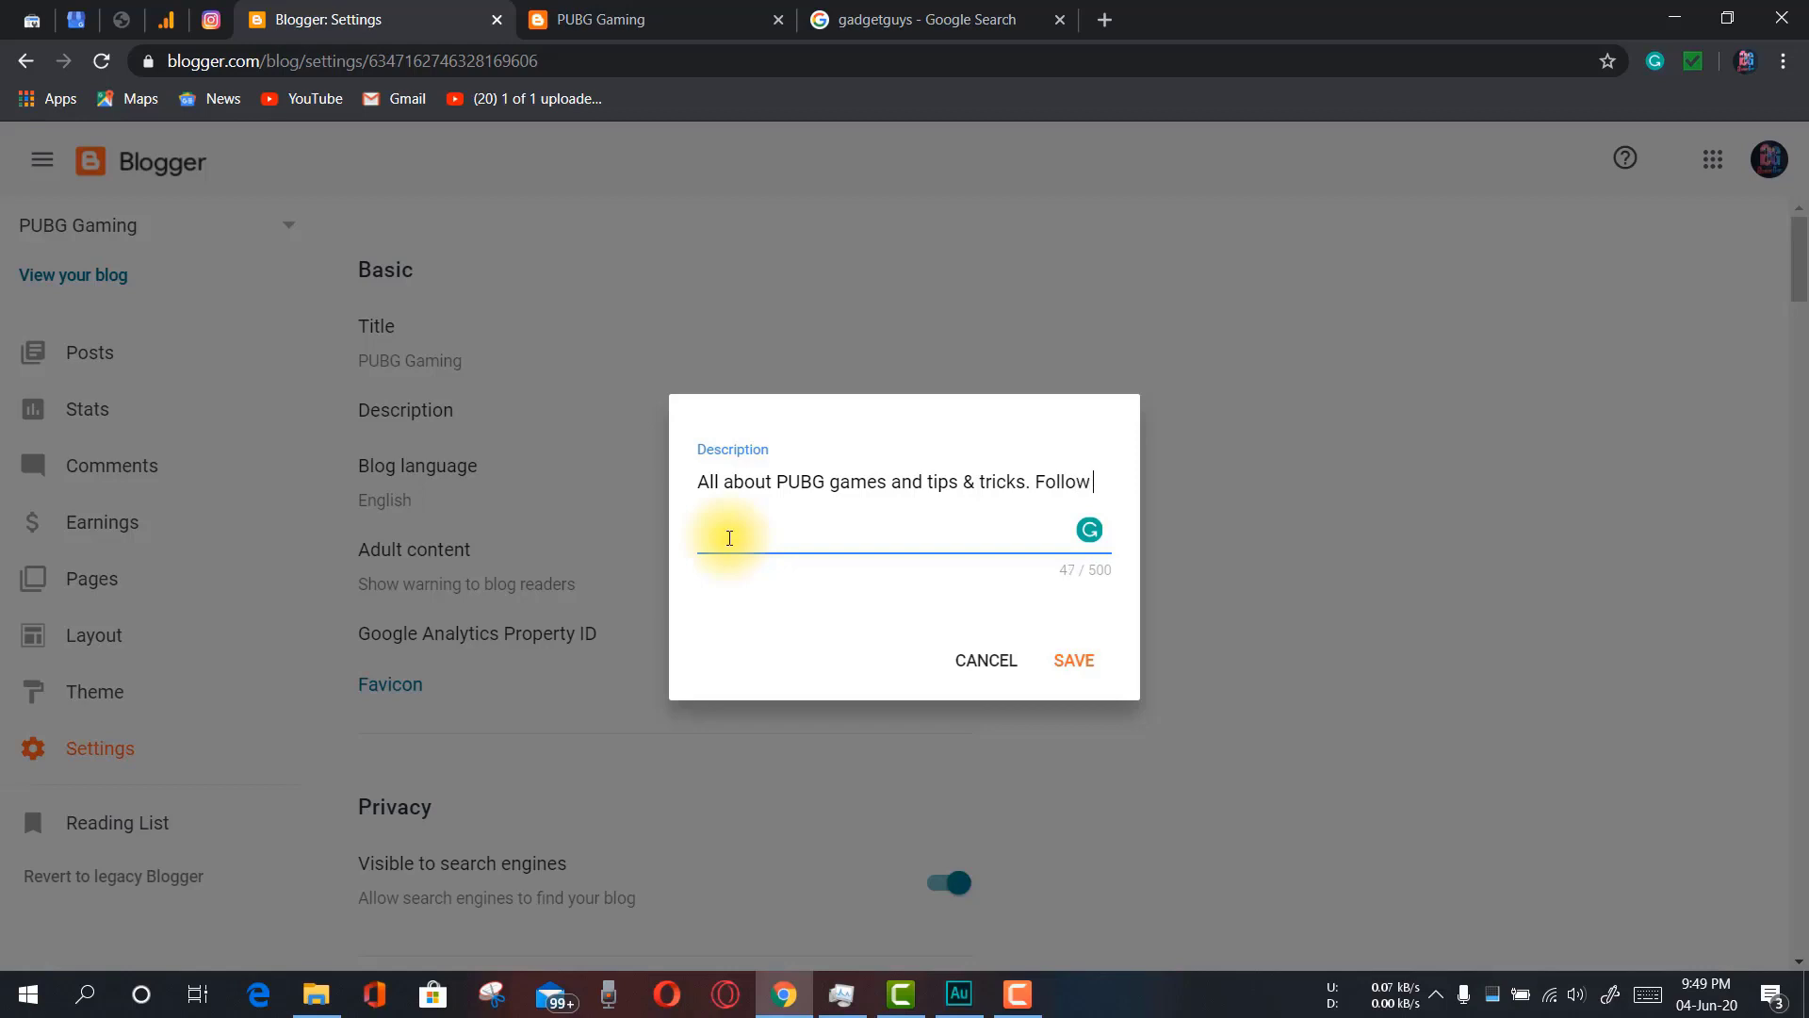
text(d)
key(BackSpace)
text(s for more.)
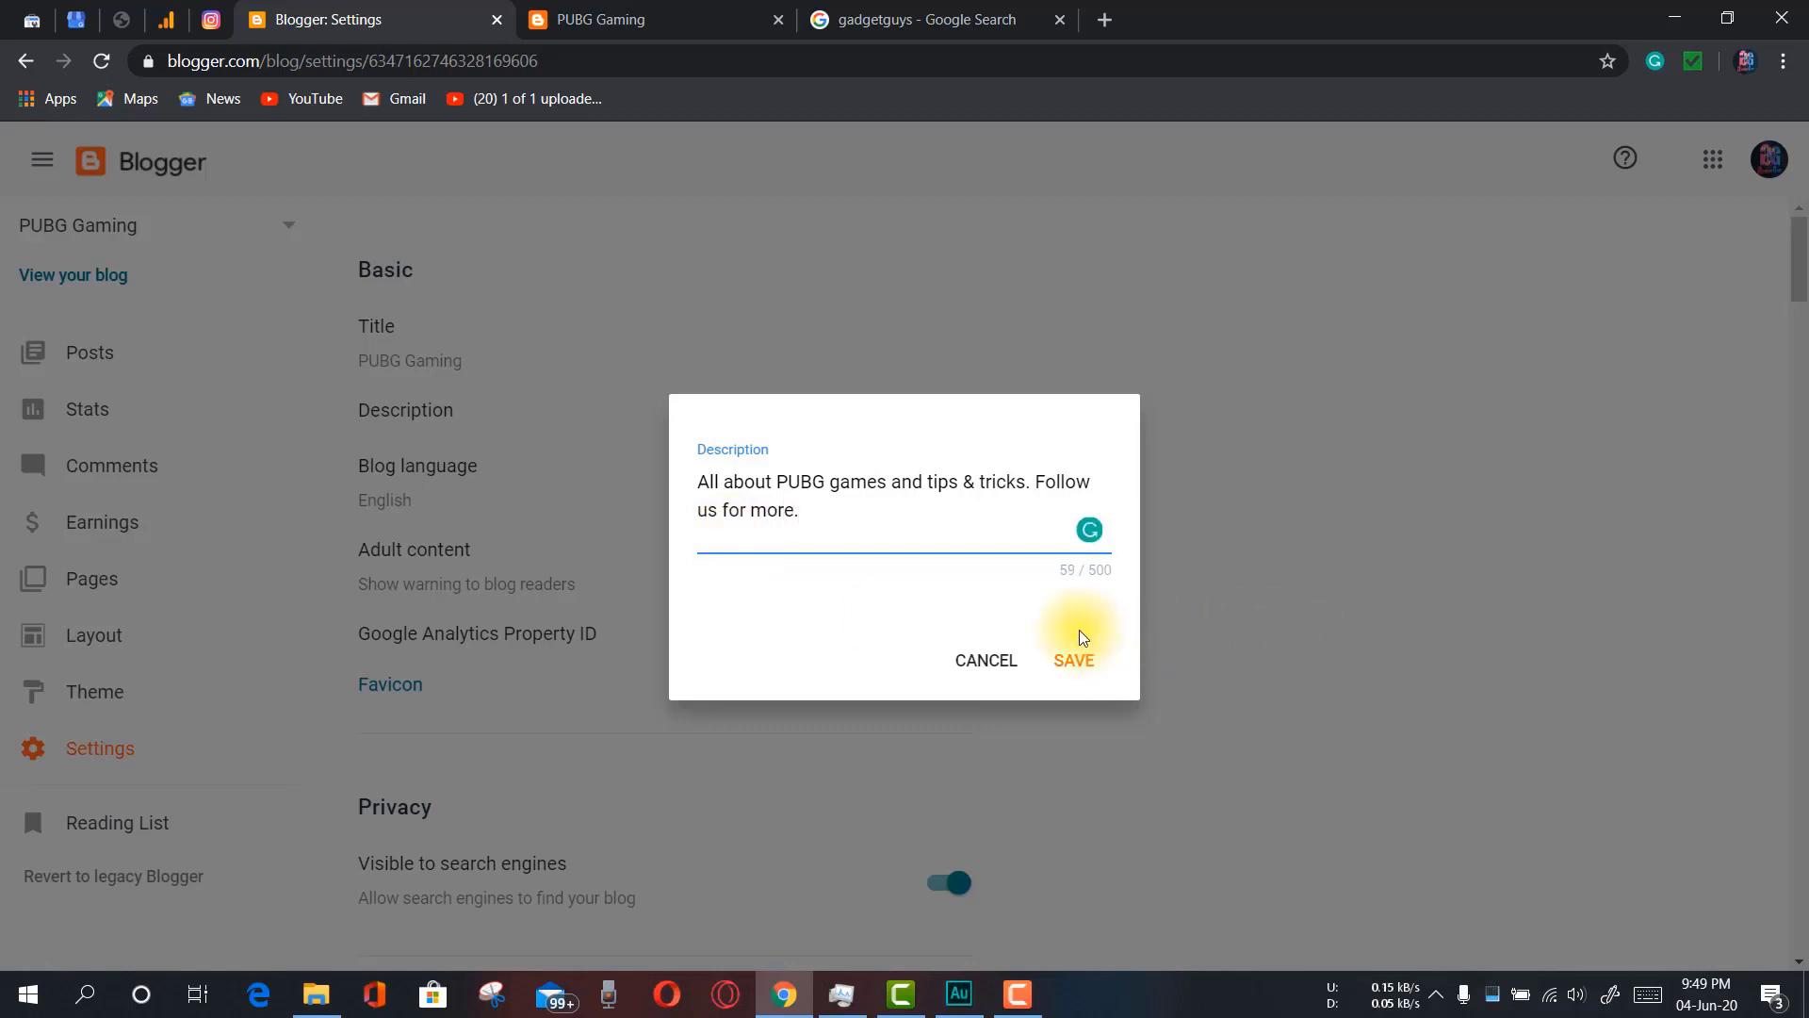
click(1087, 656)
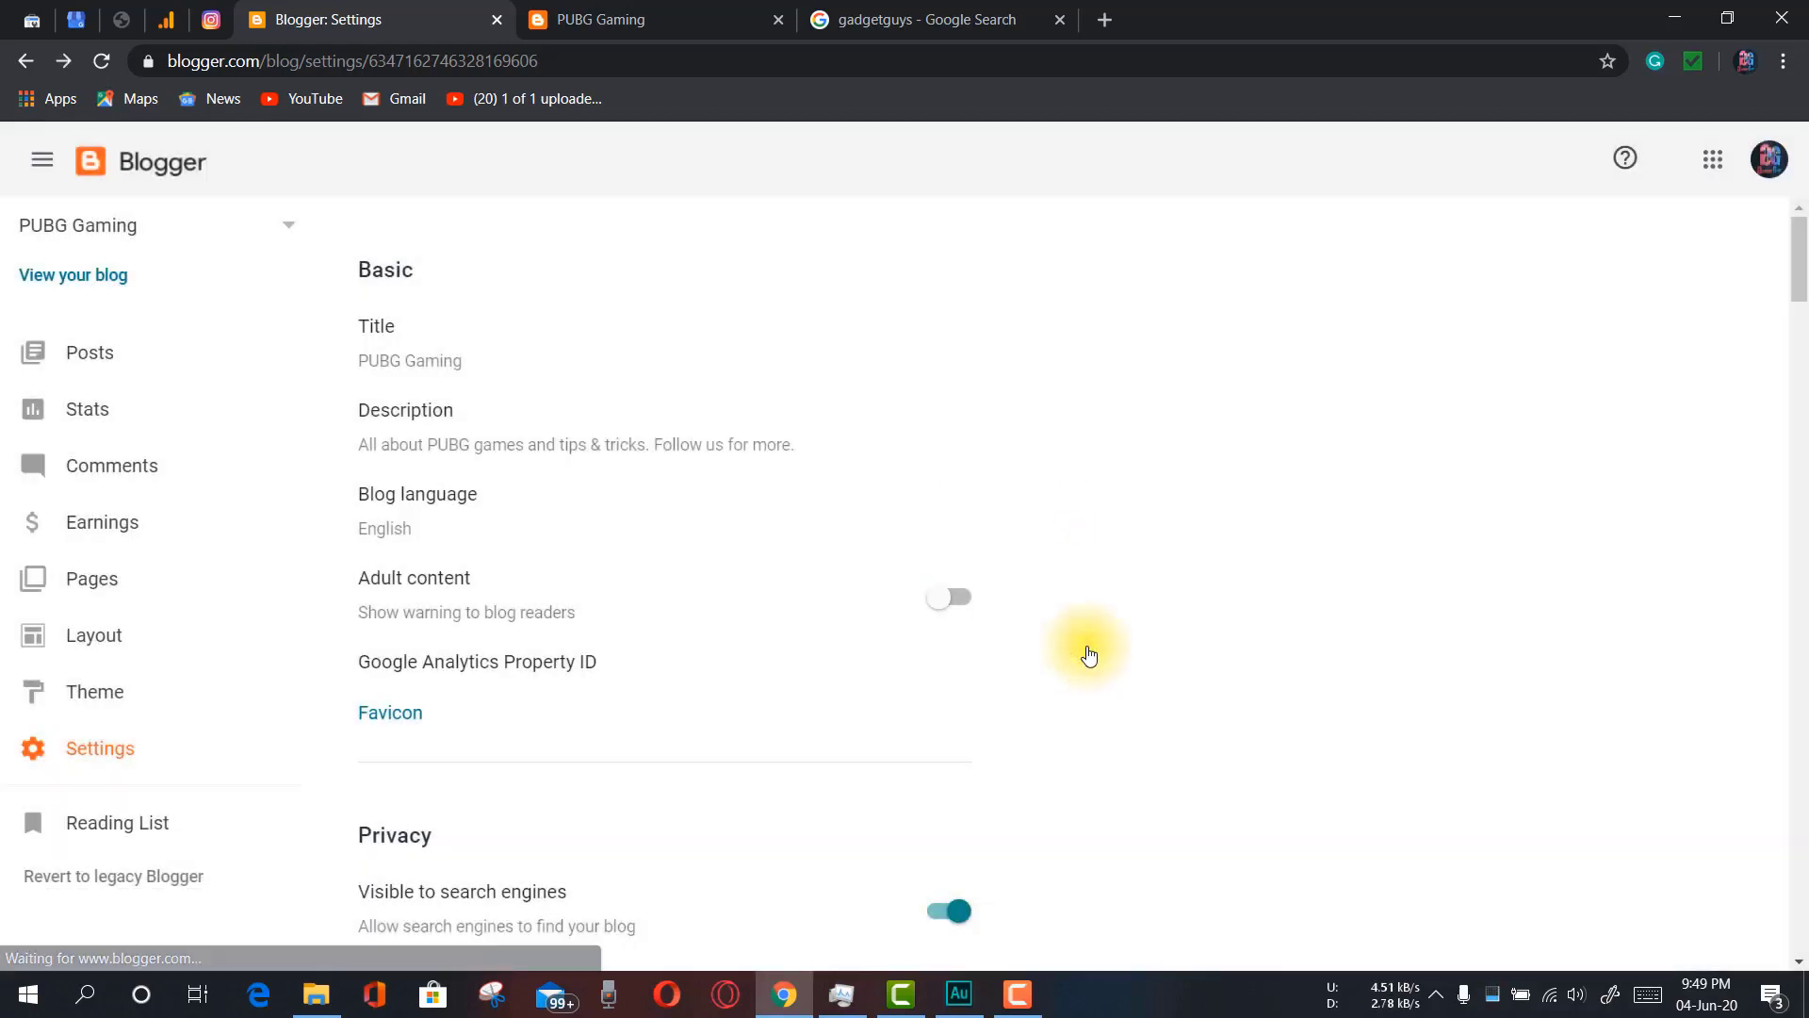
Browse the available blog languages and close the list without choosing one
click(388, 518)
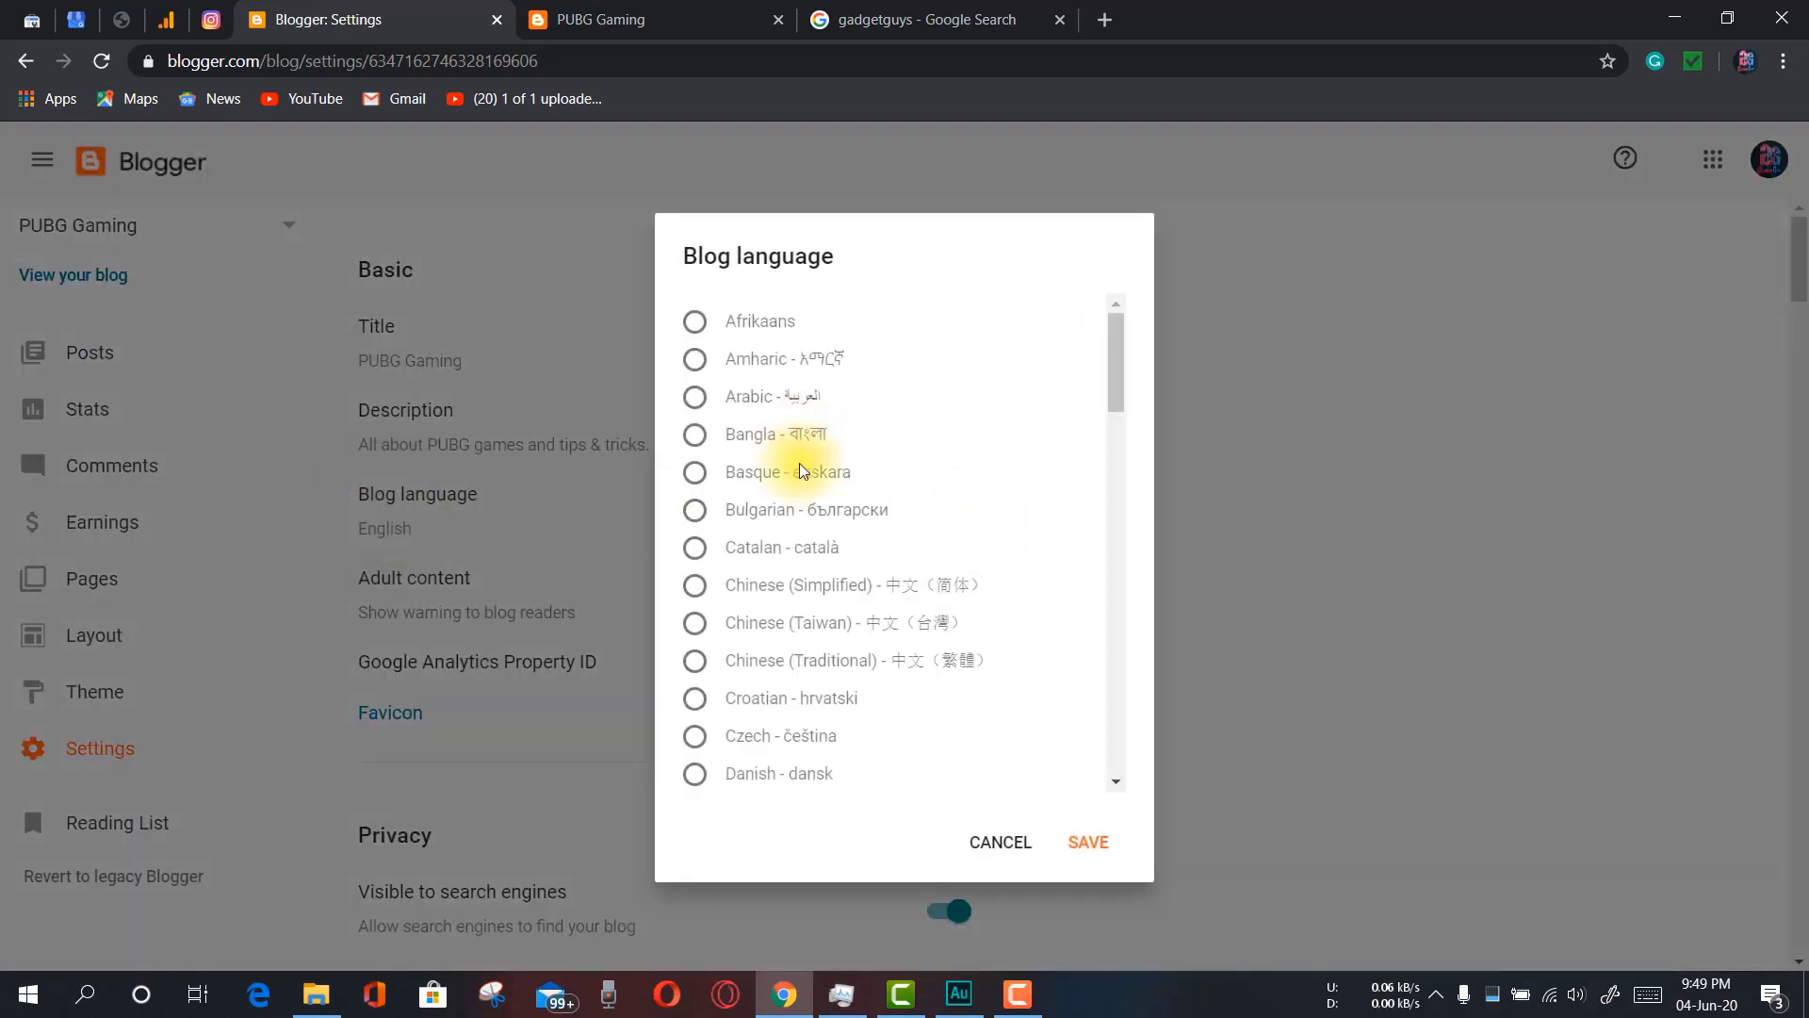
scroll(799, 462, down, 14)
scroll(857, 643, up, 7)
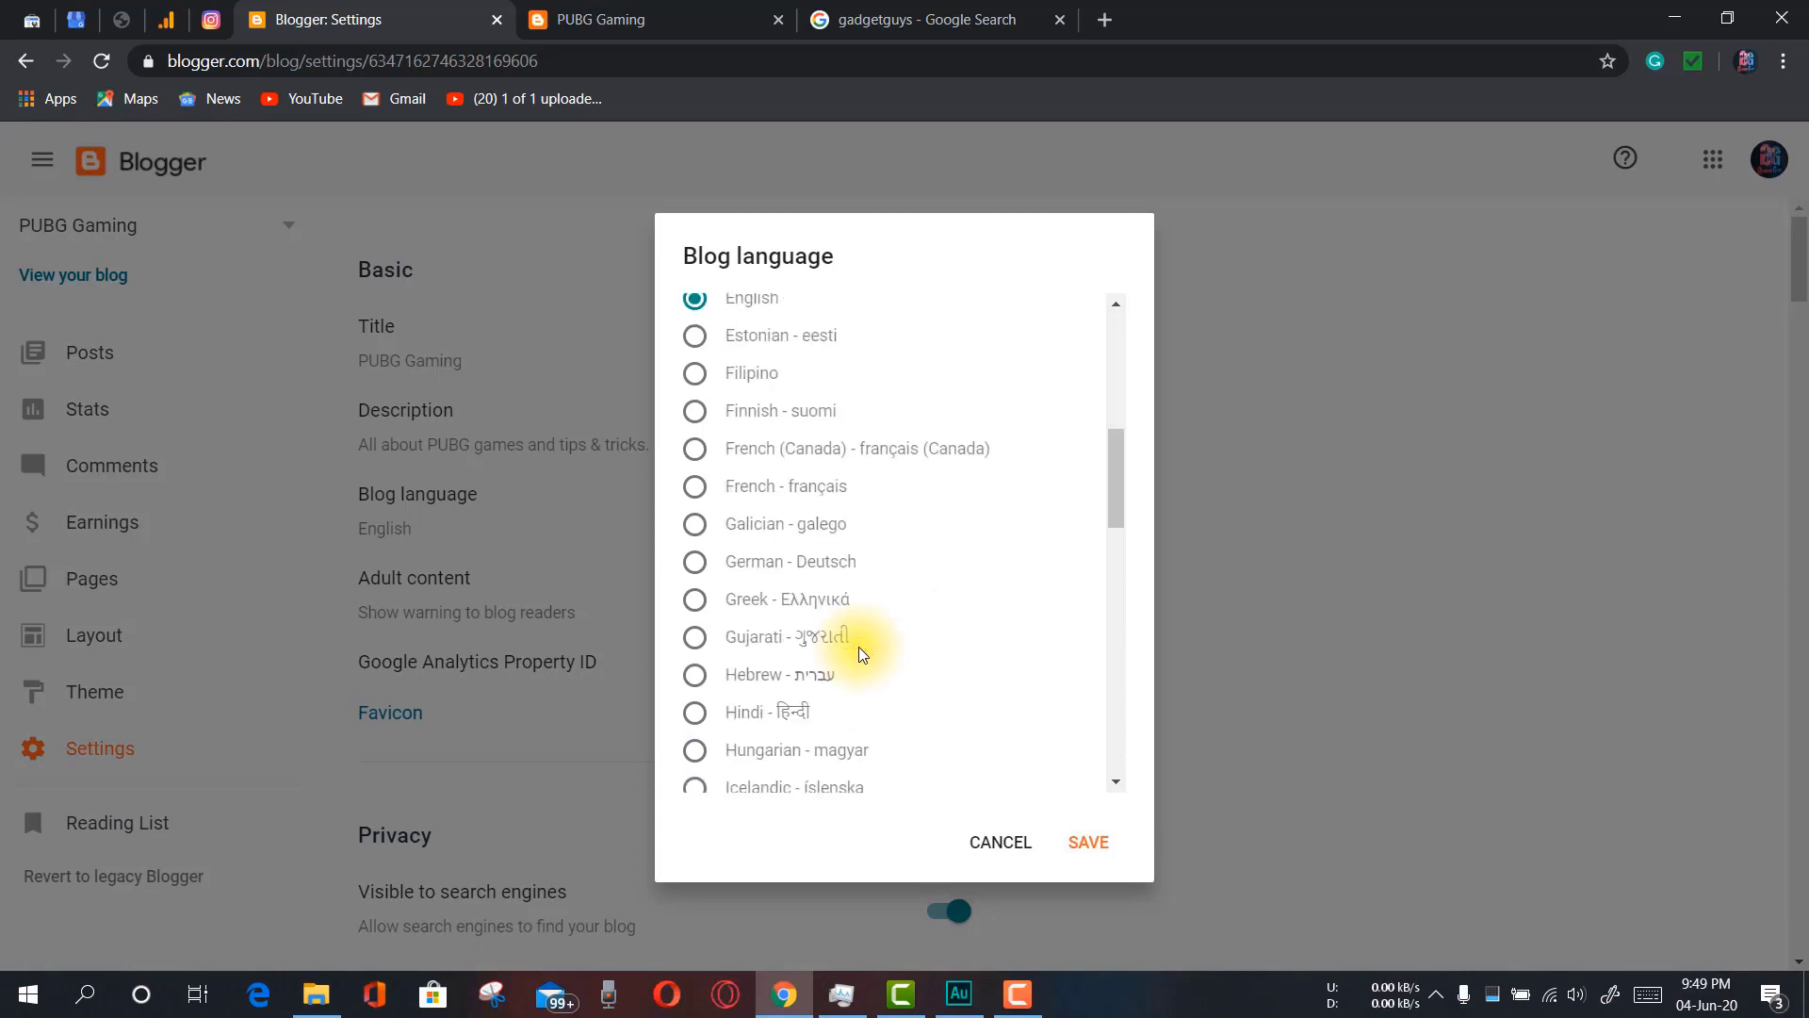
scroll(765, 637, up, 6)
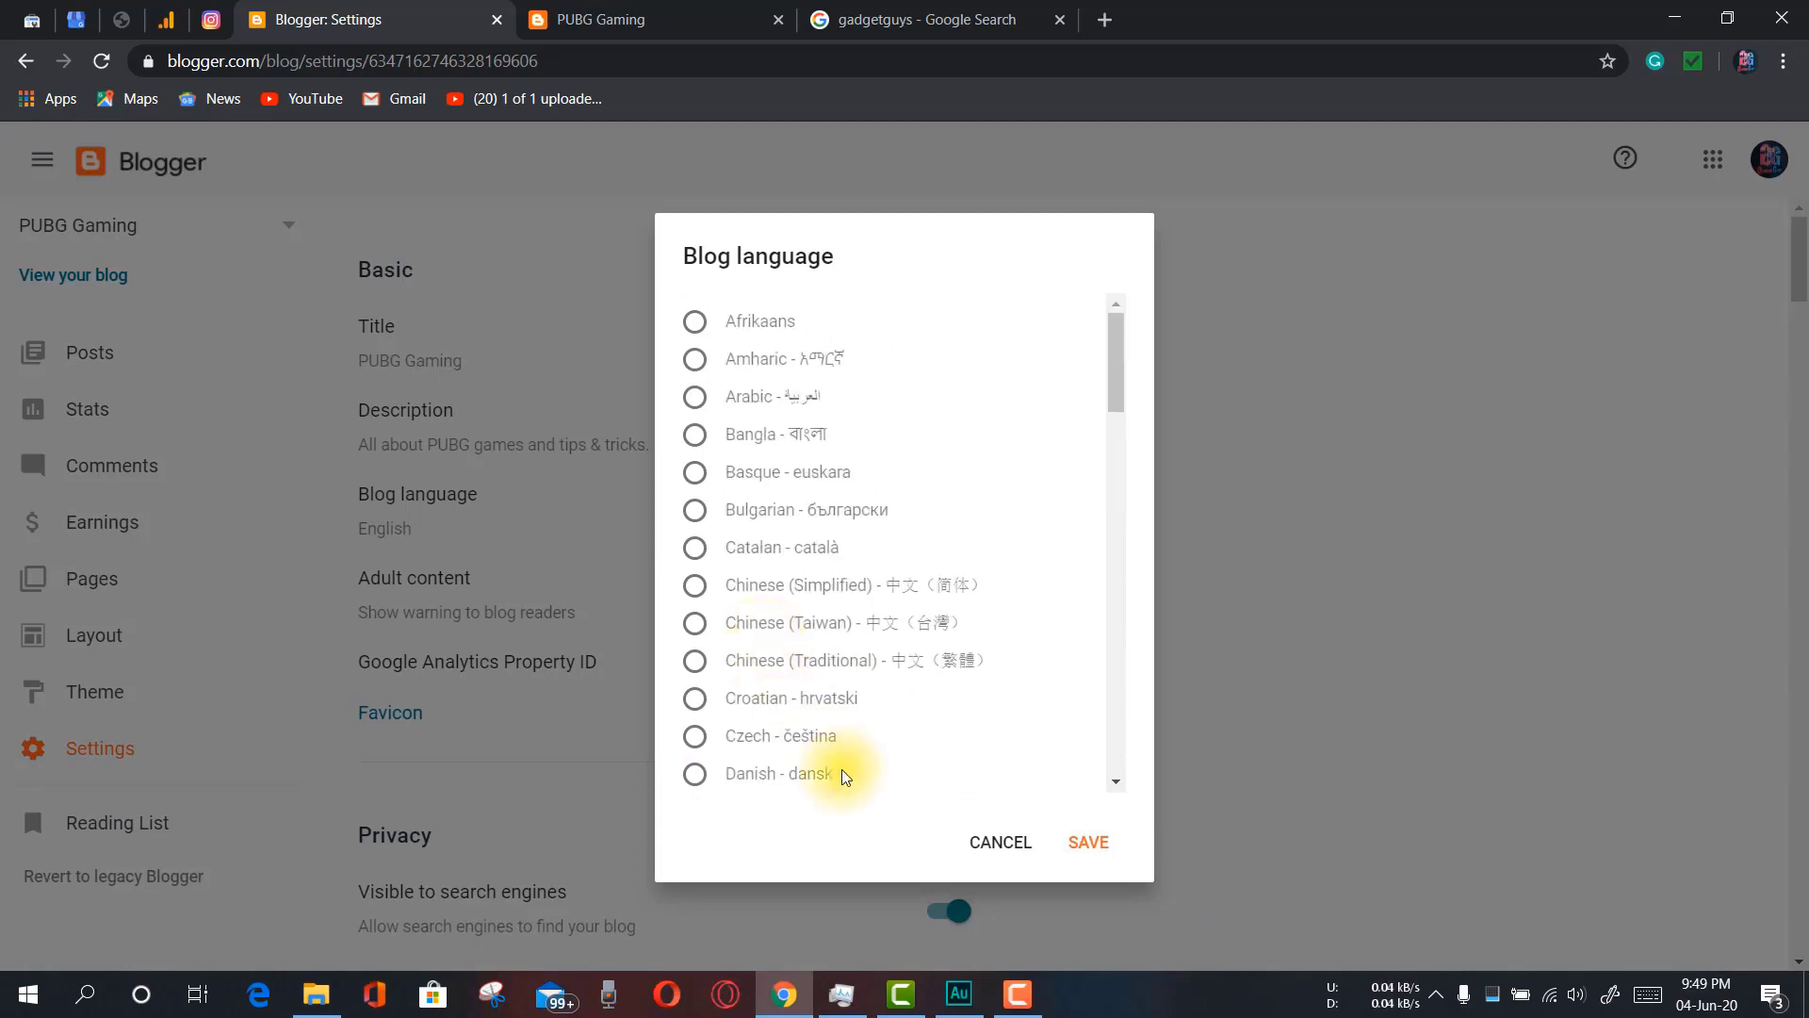
click(999, 841)
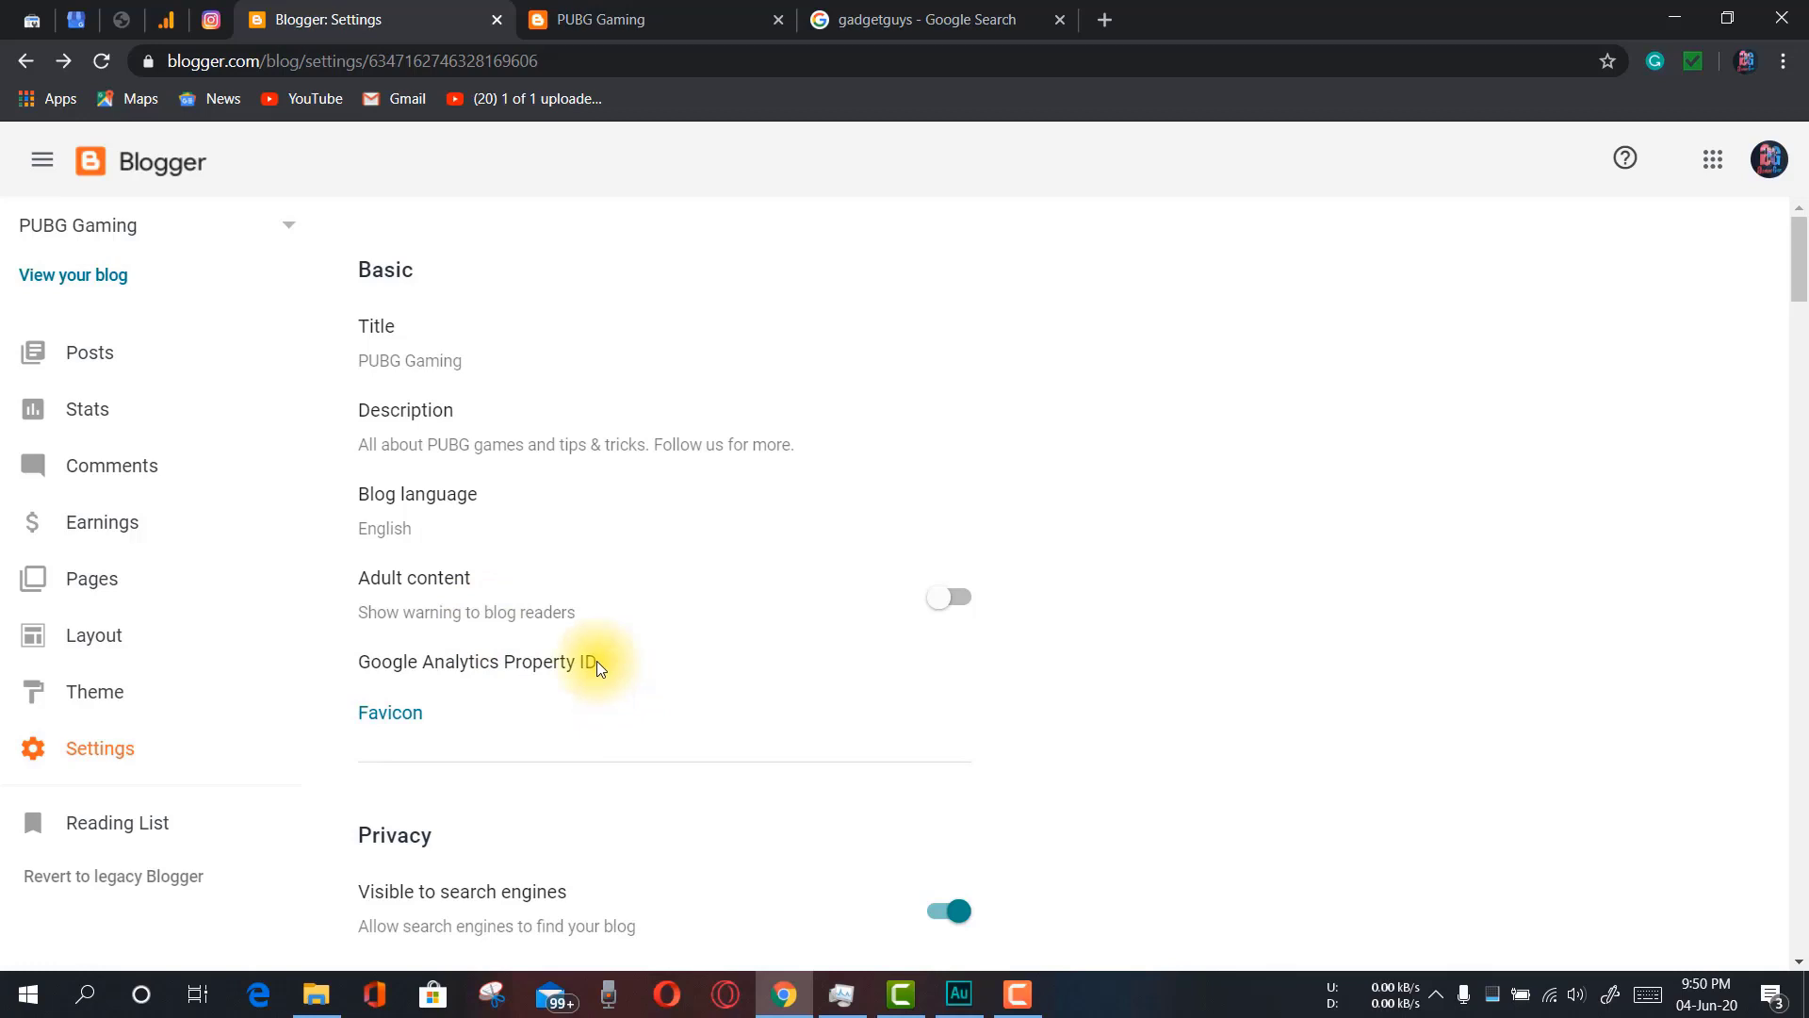
Open the gadgetguys.in site in its own tab from the Google results and view its favicon
scroll(597, 667, down, 2)
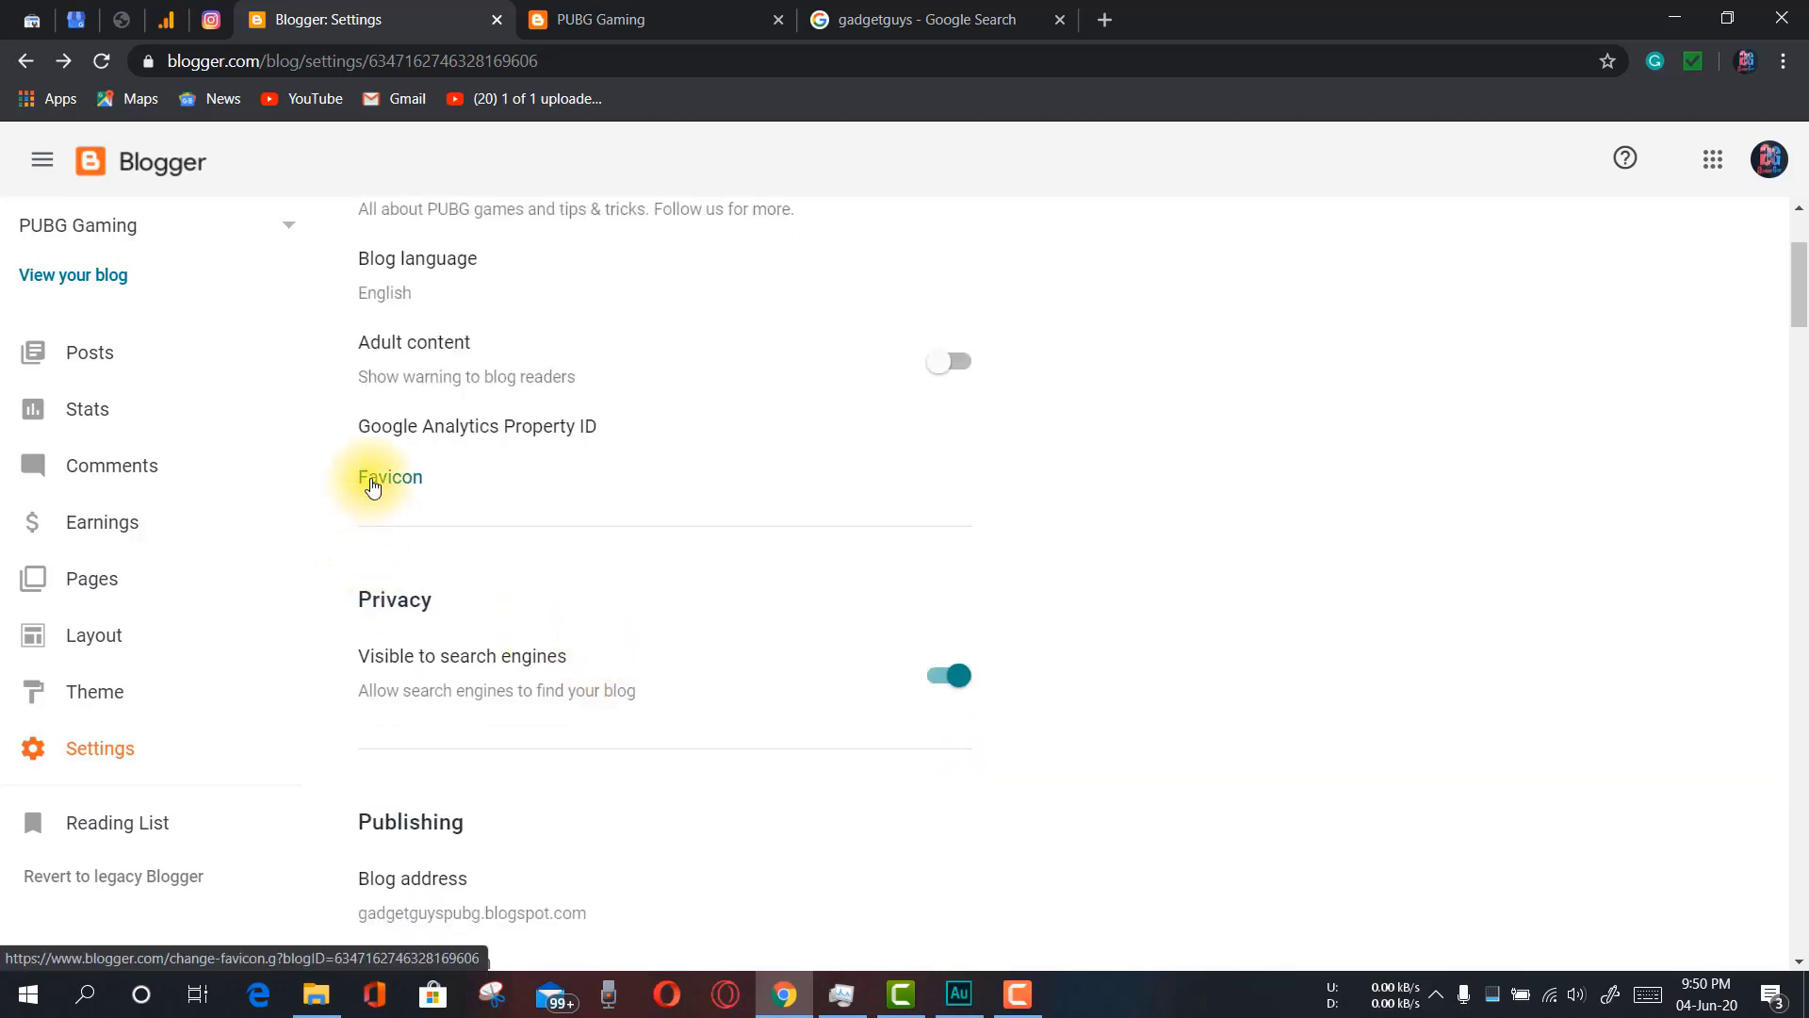
click(873, 20)
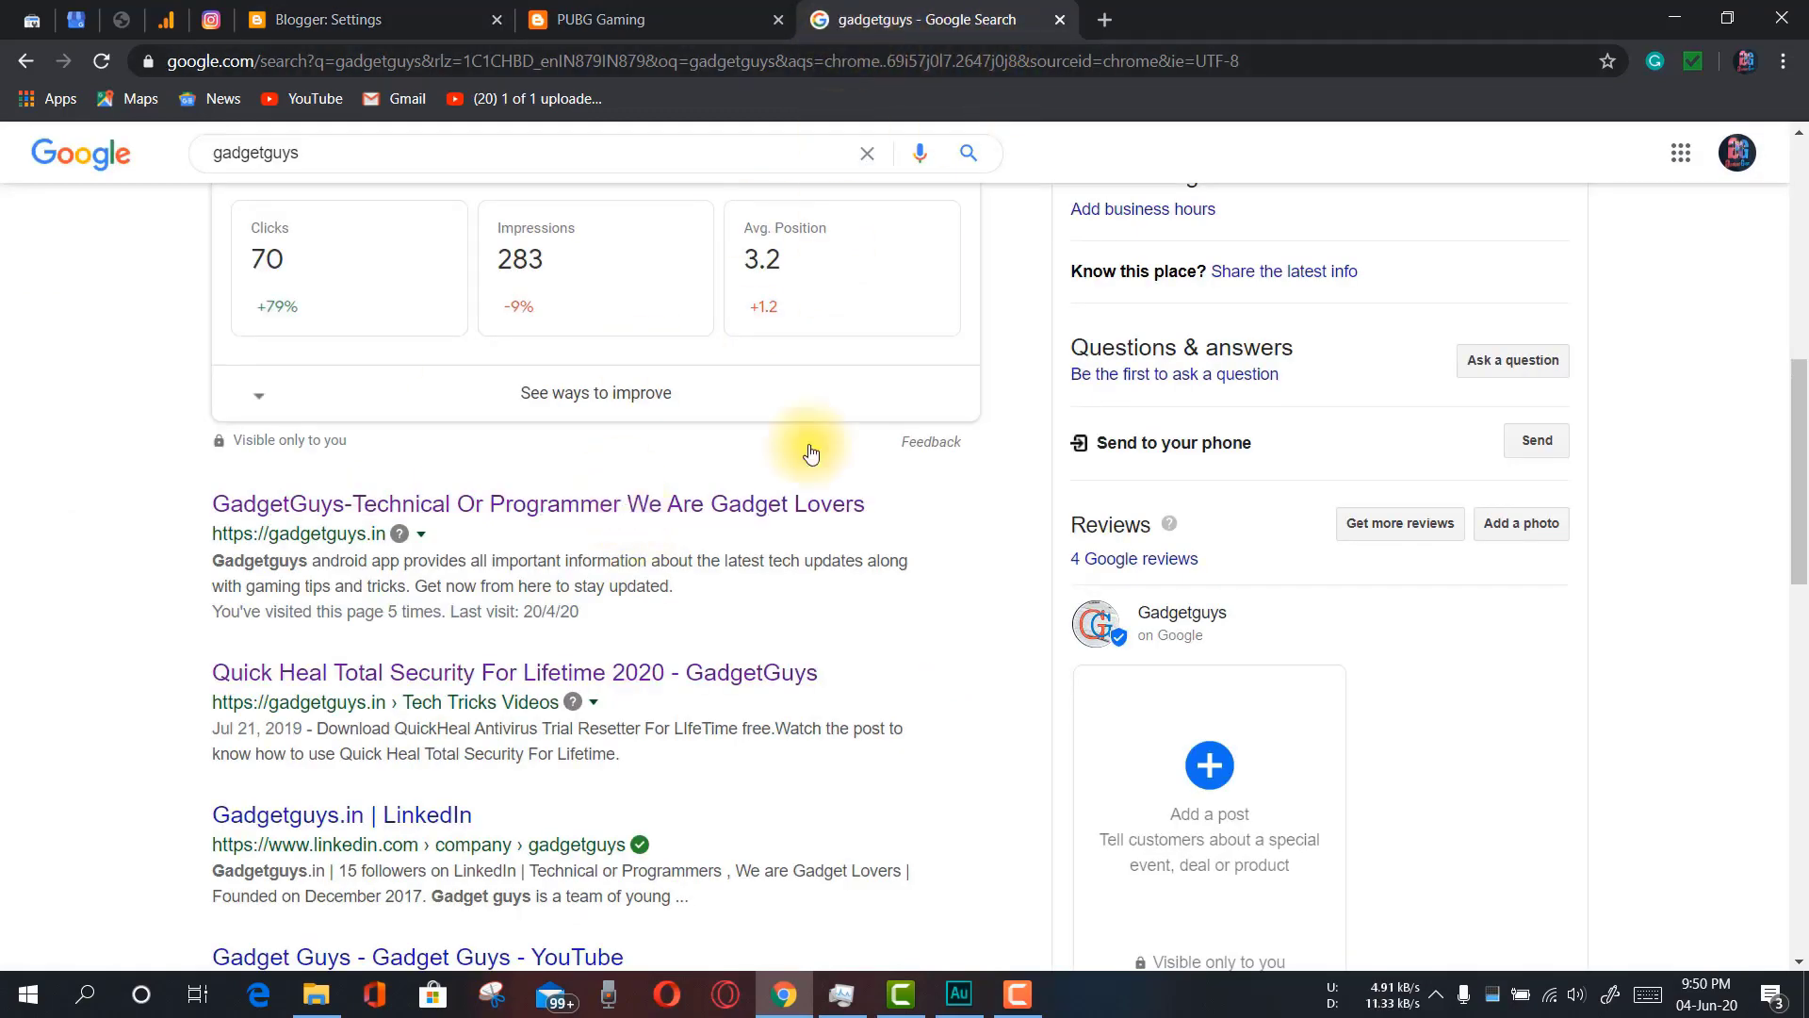
scroll(810, 453, up, 9)
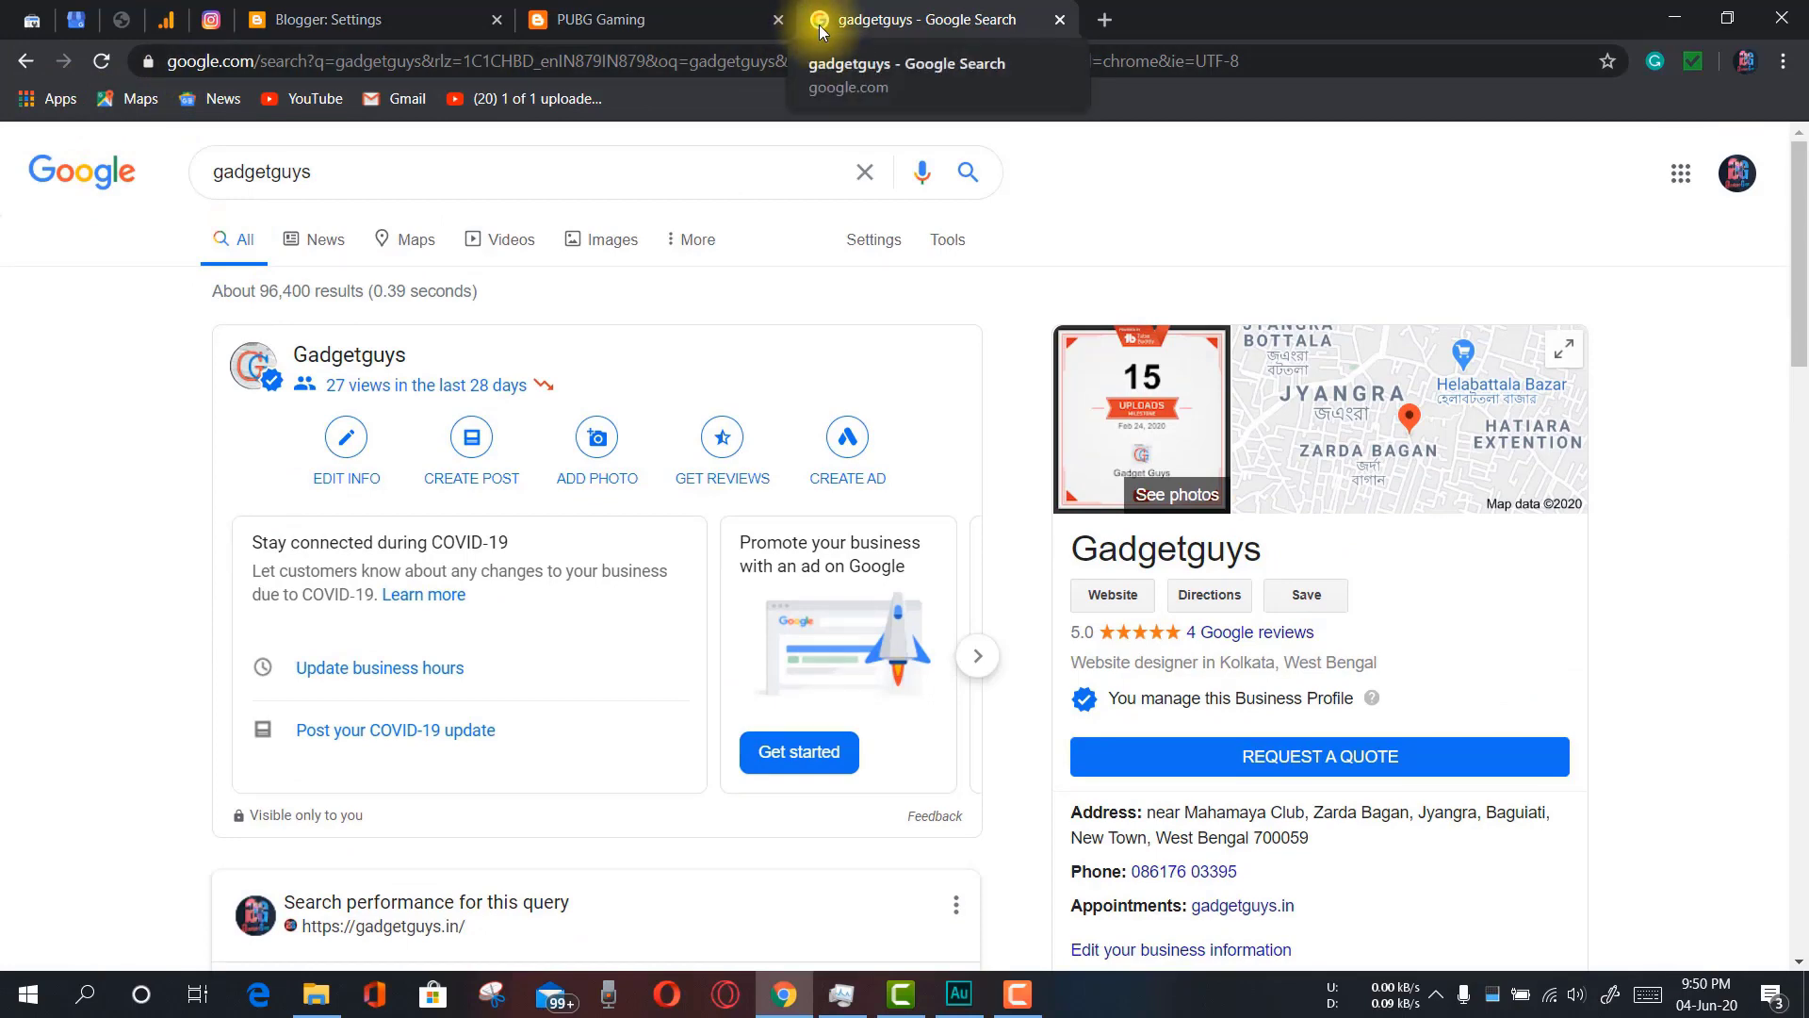
scroll(738, 644, down, 5)
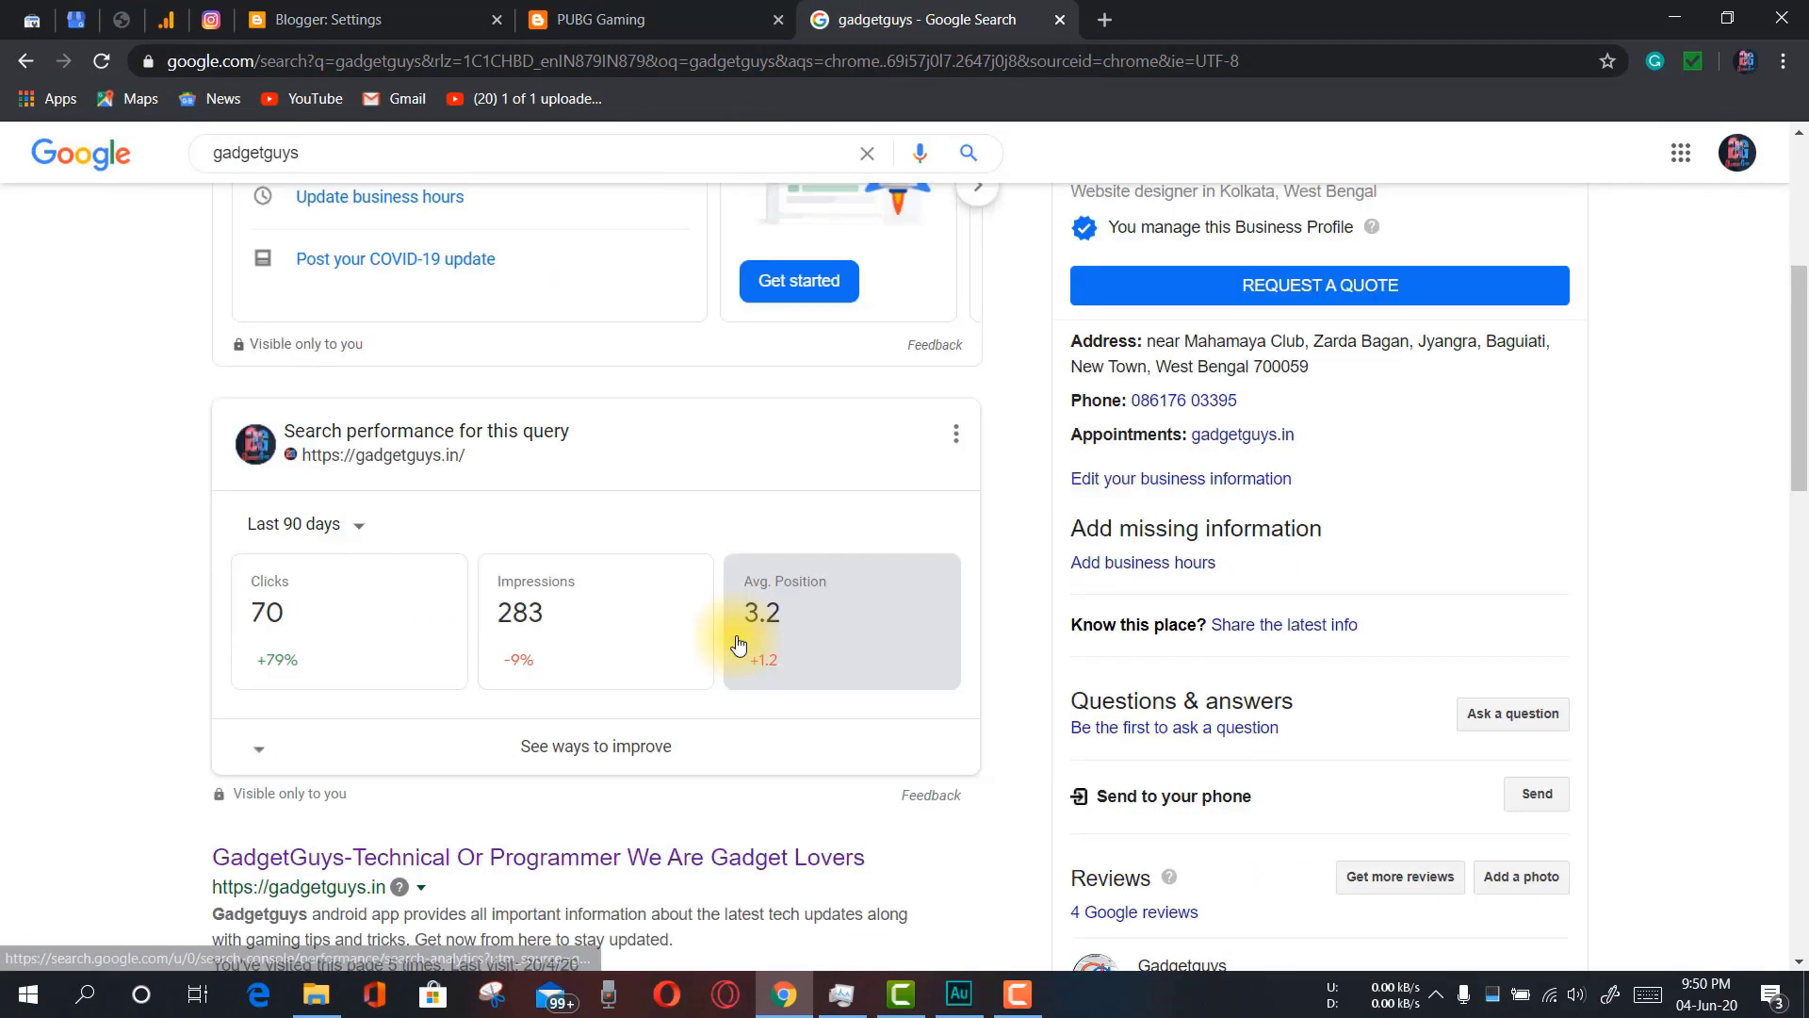
scroll(666, 594, down, 2)
right_click(519, 630)
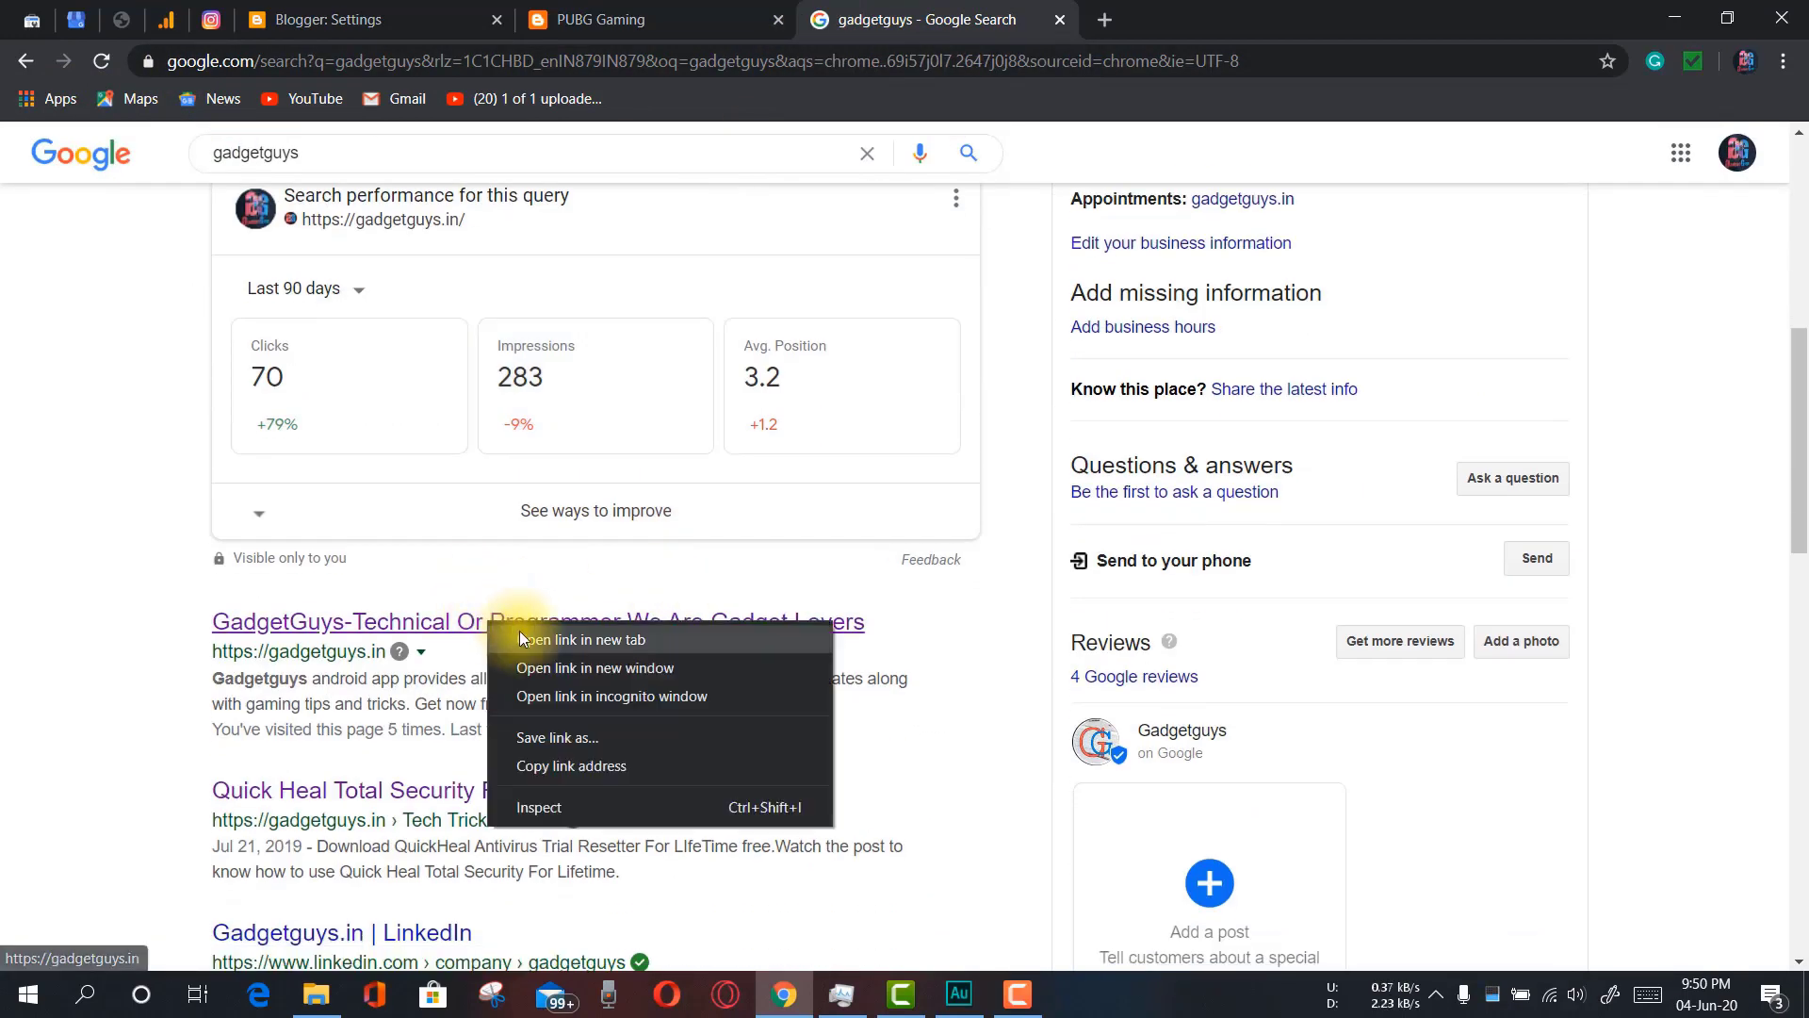
click(538, 644)
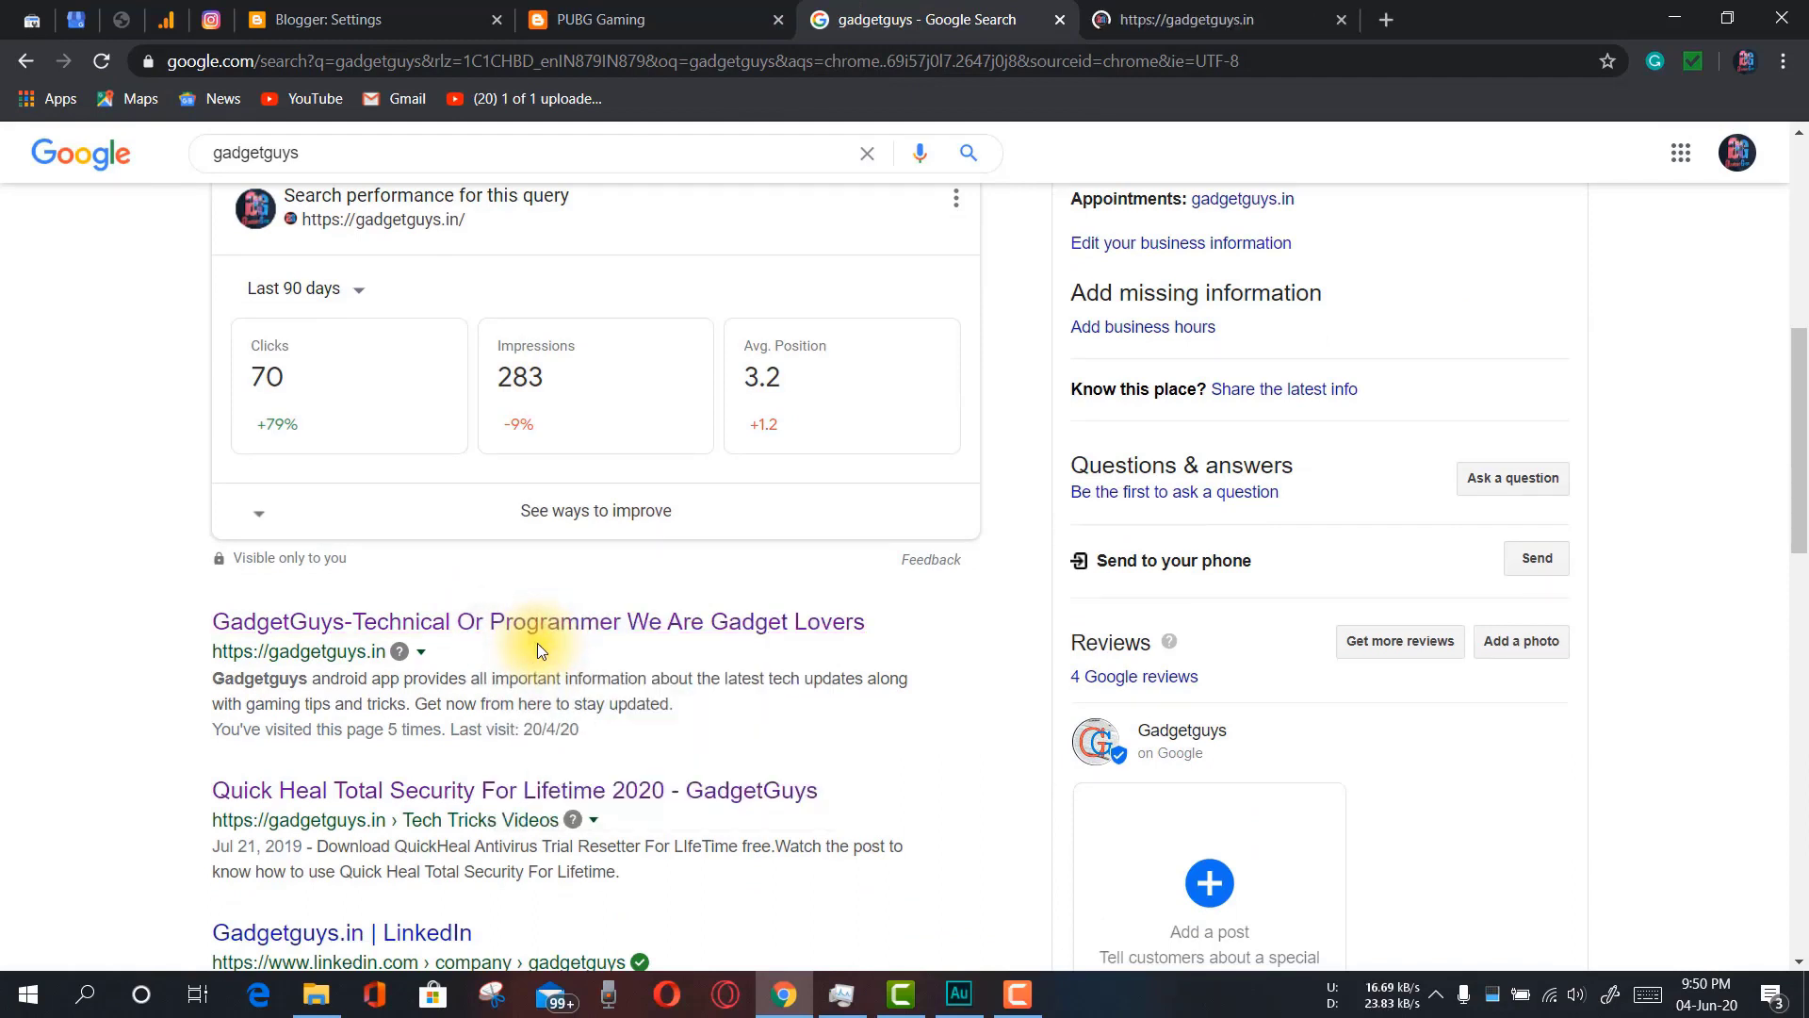
click(1104, 36)
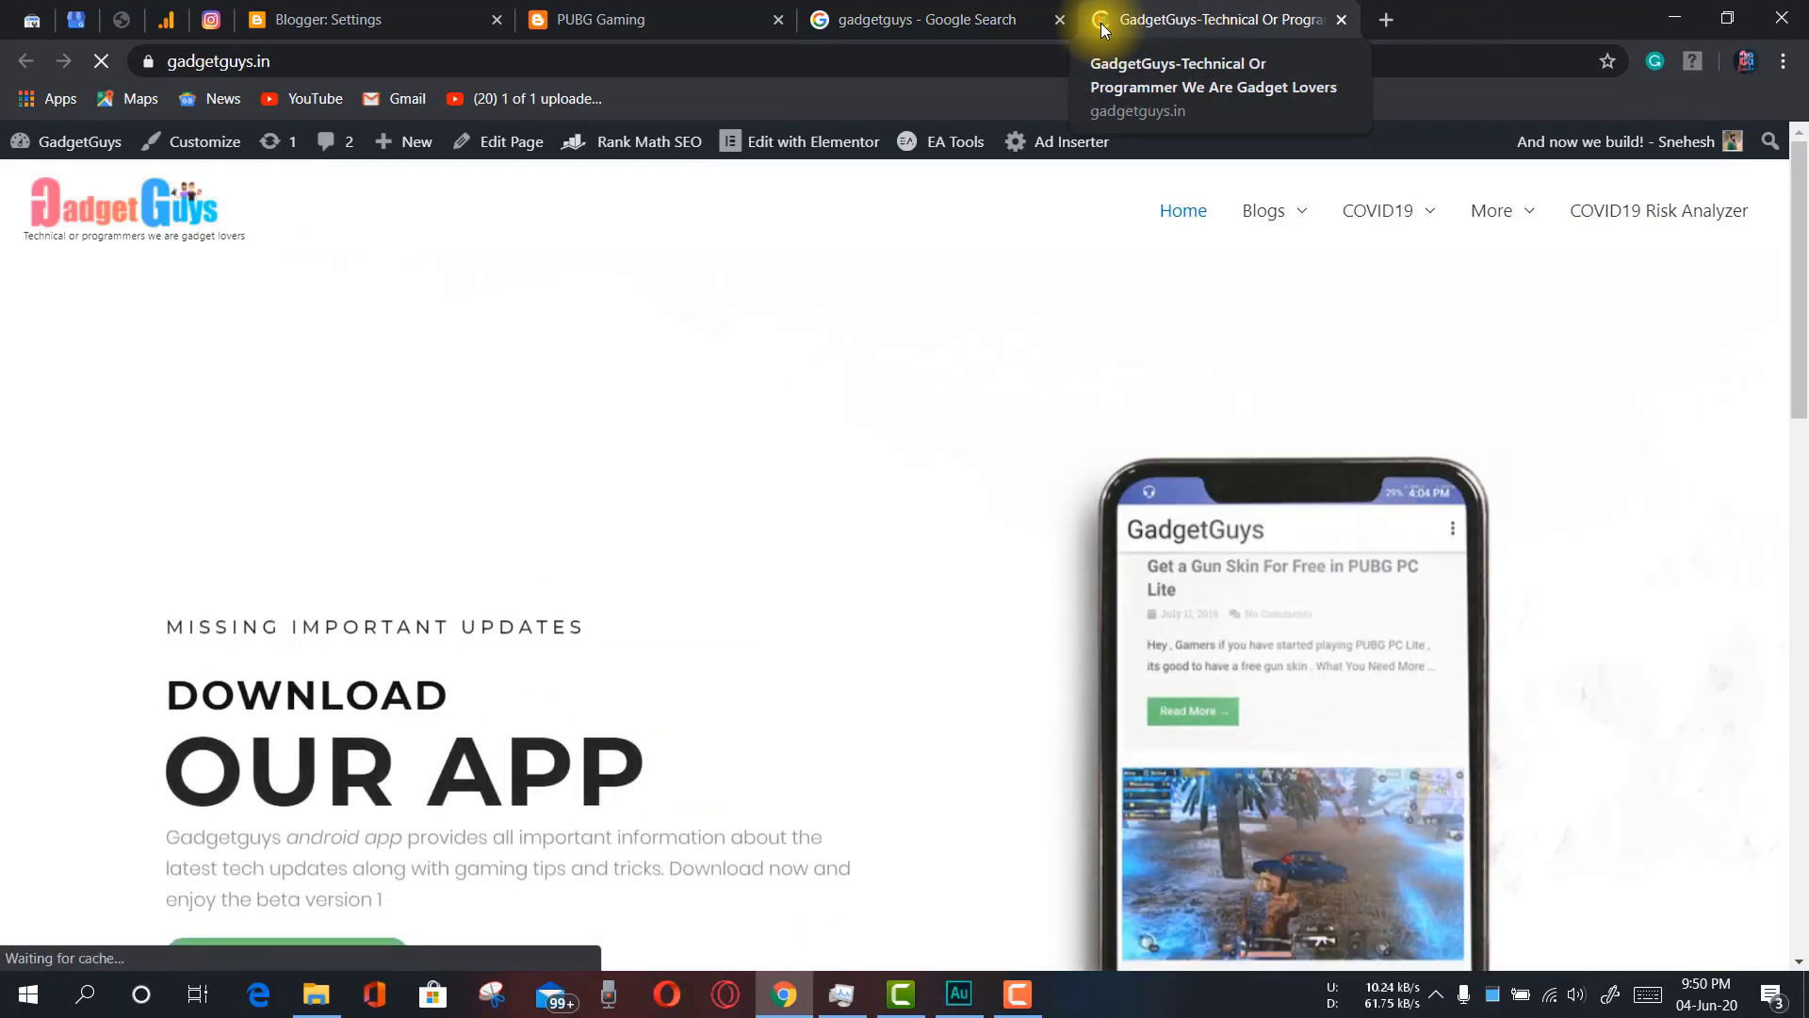
Compare the favicons of the Blogger settings page and the live PUBG Gaming blog, checking the blog's address
click(315, 18)
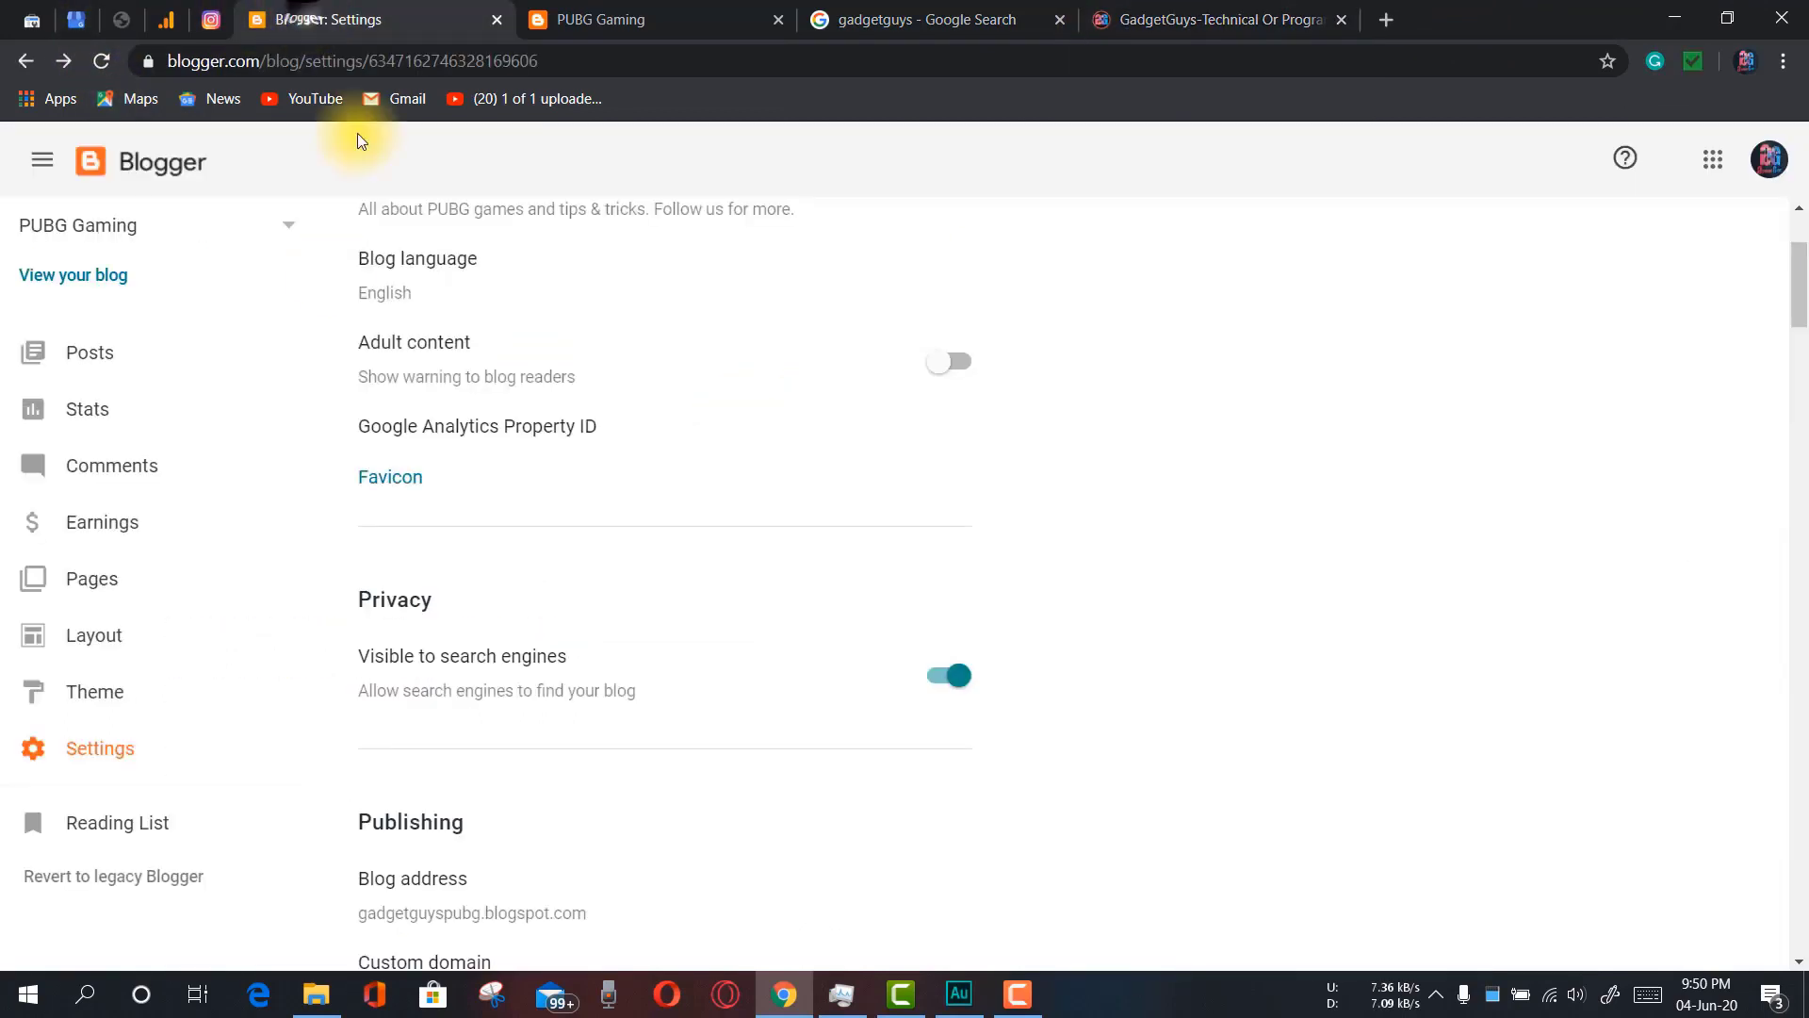
click(320, 60)
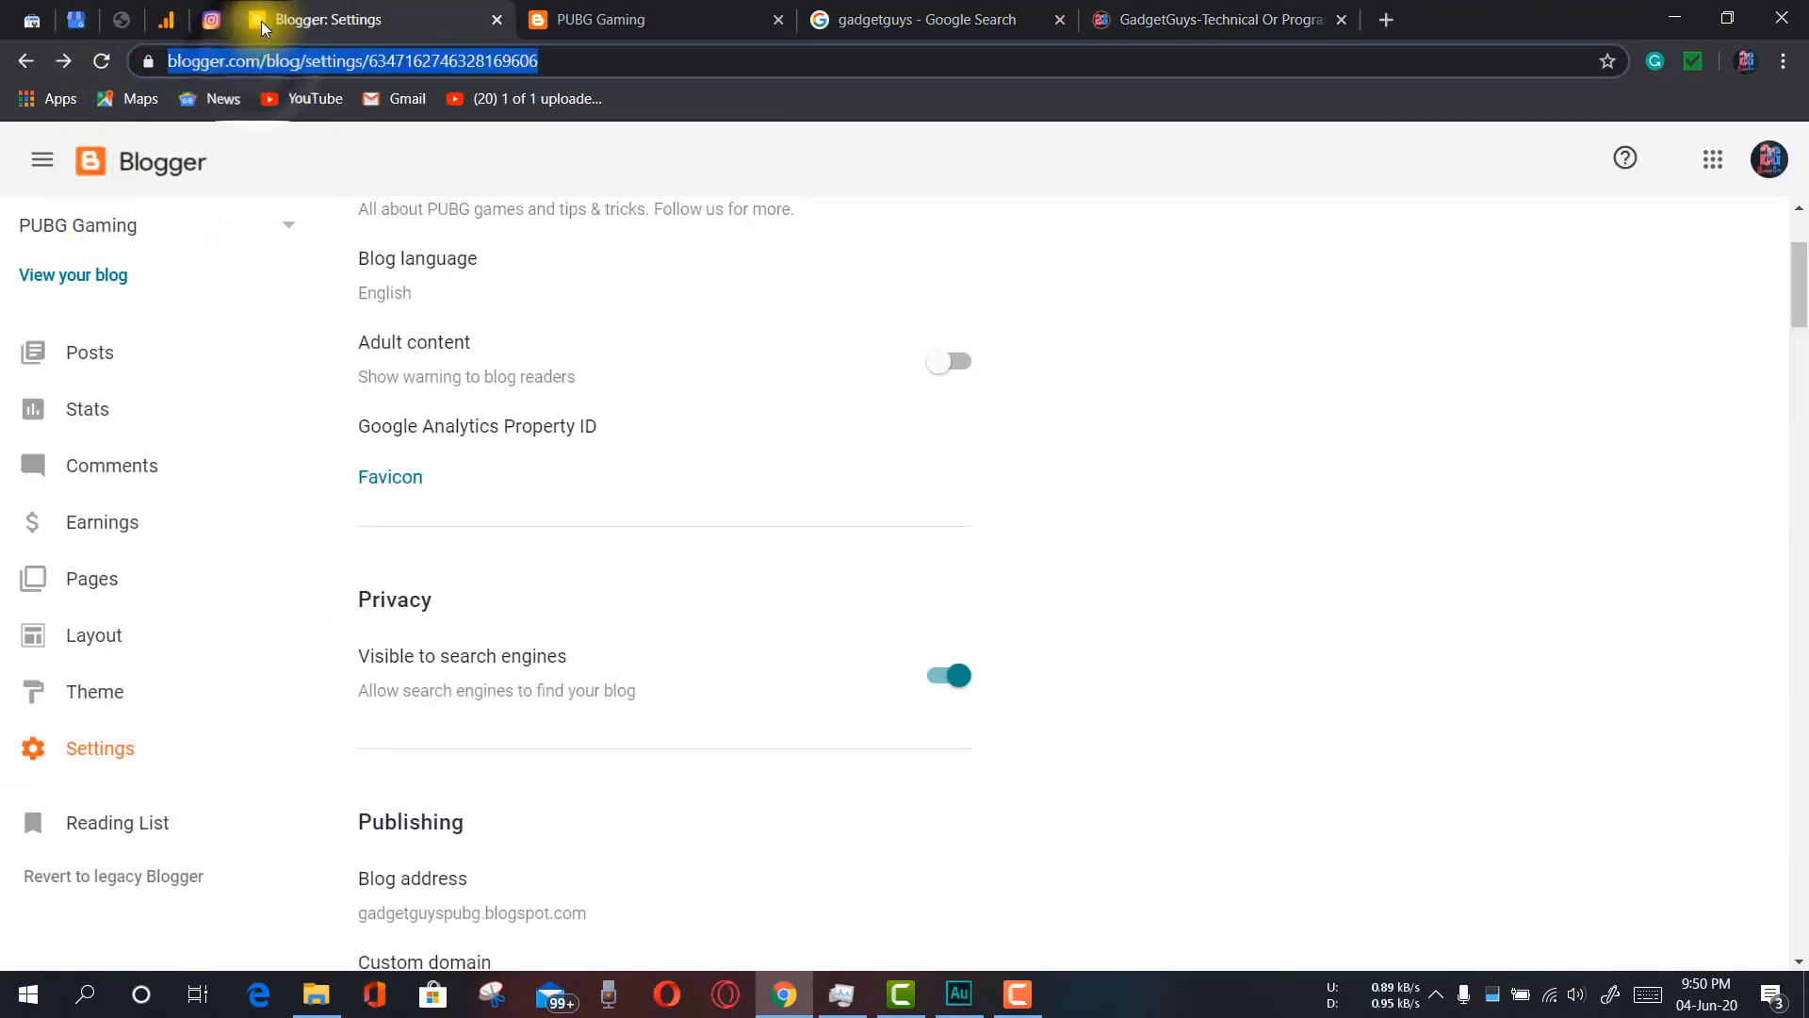
key(ctrl+Tab)
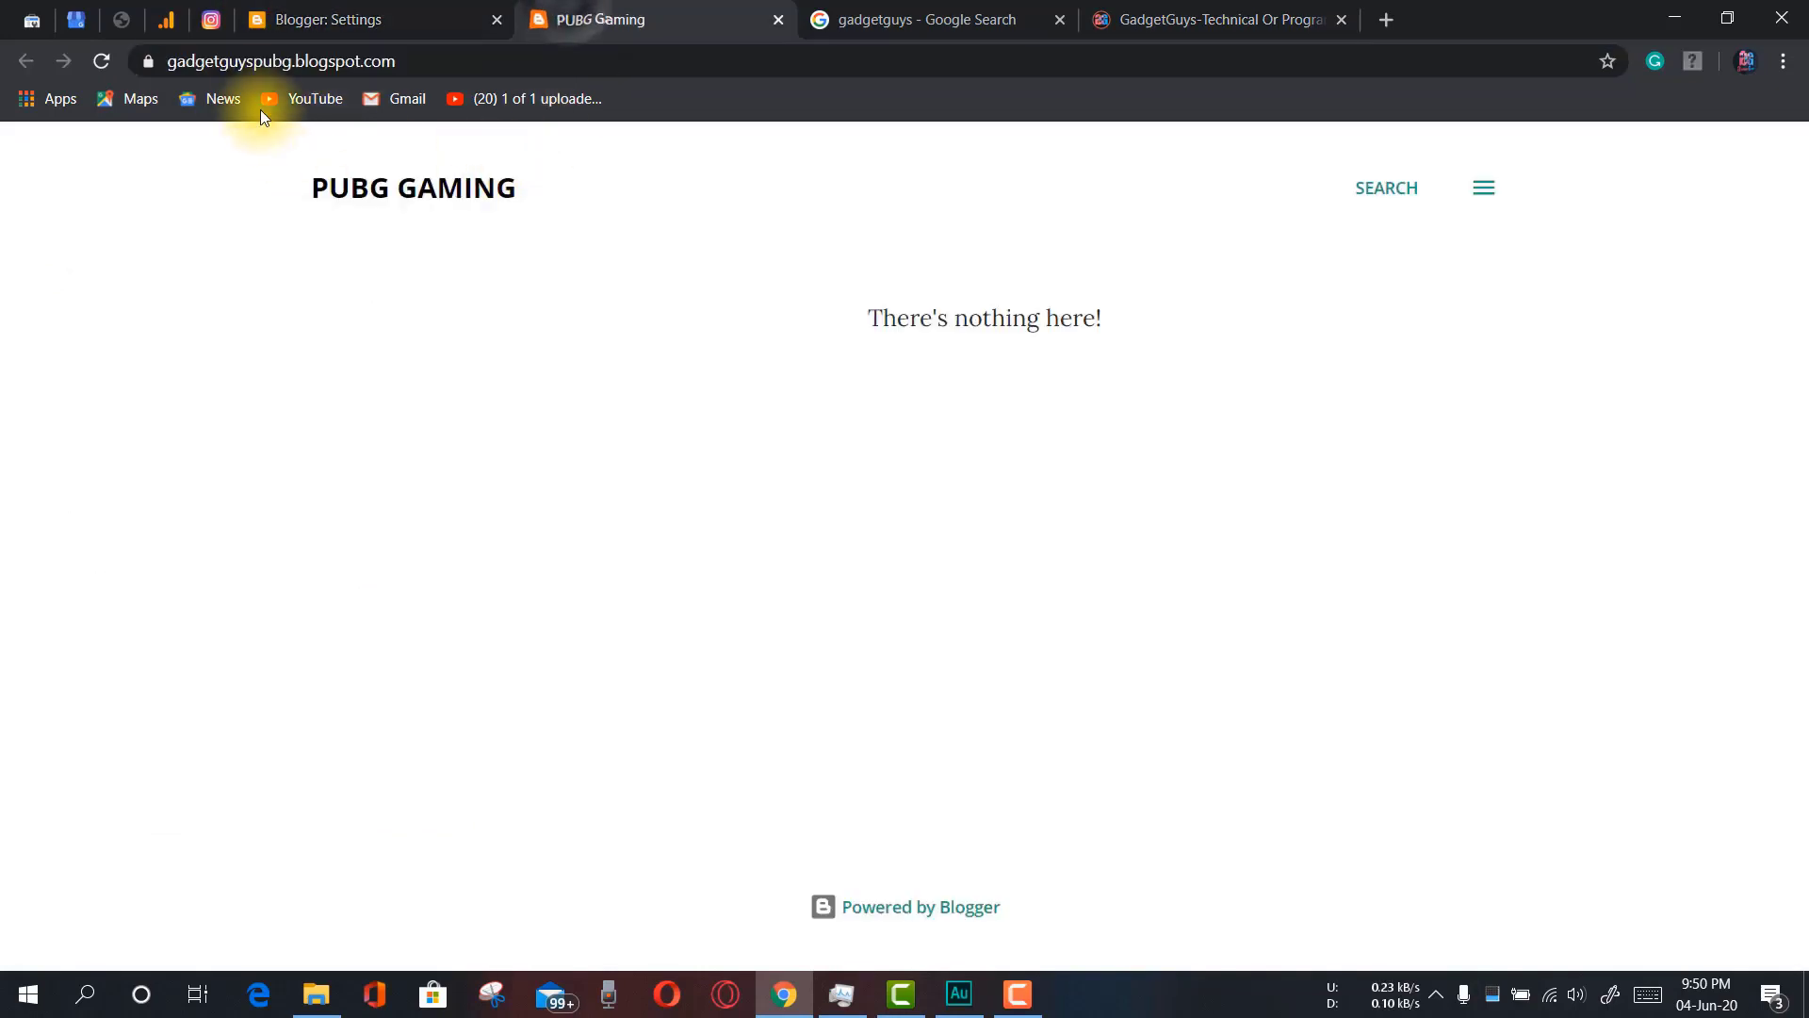
click(283, 60)
drag(248, 60, 473, 48)
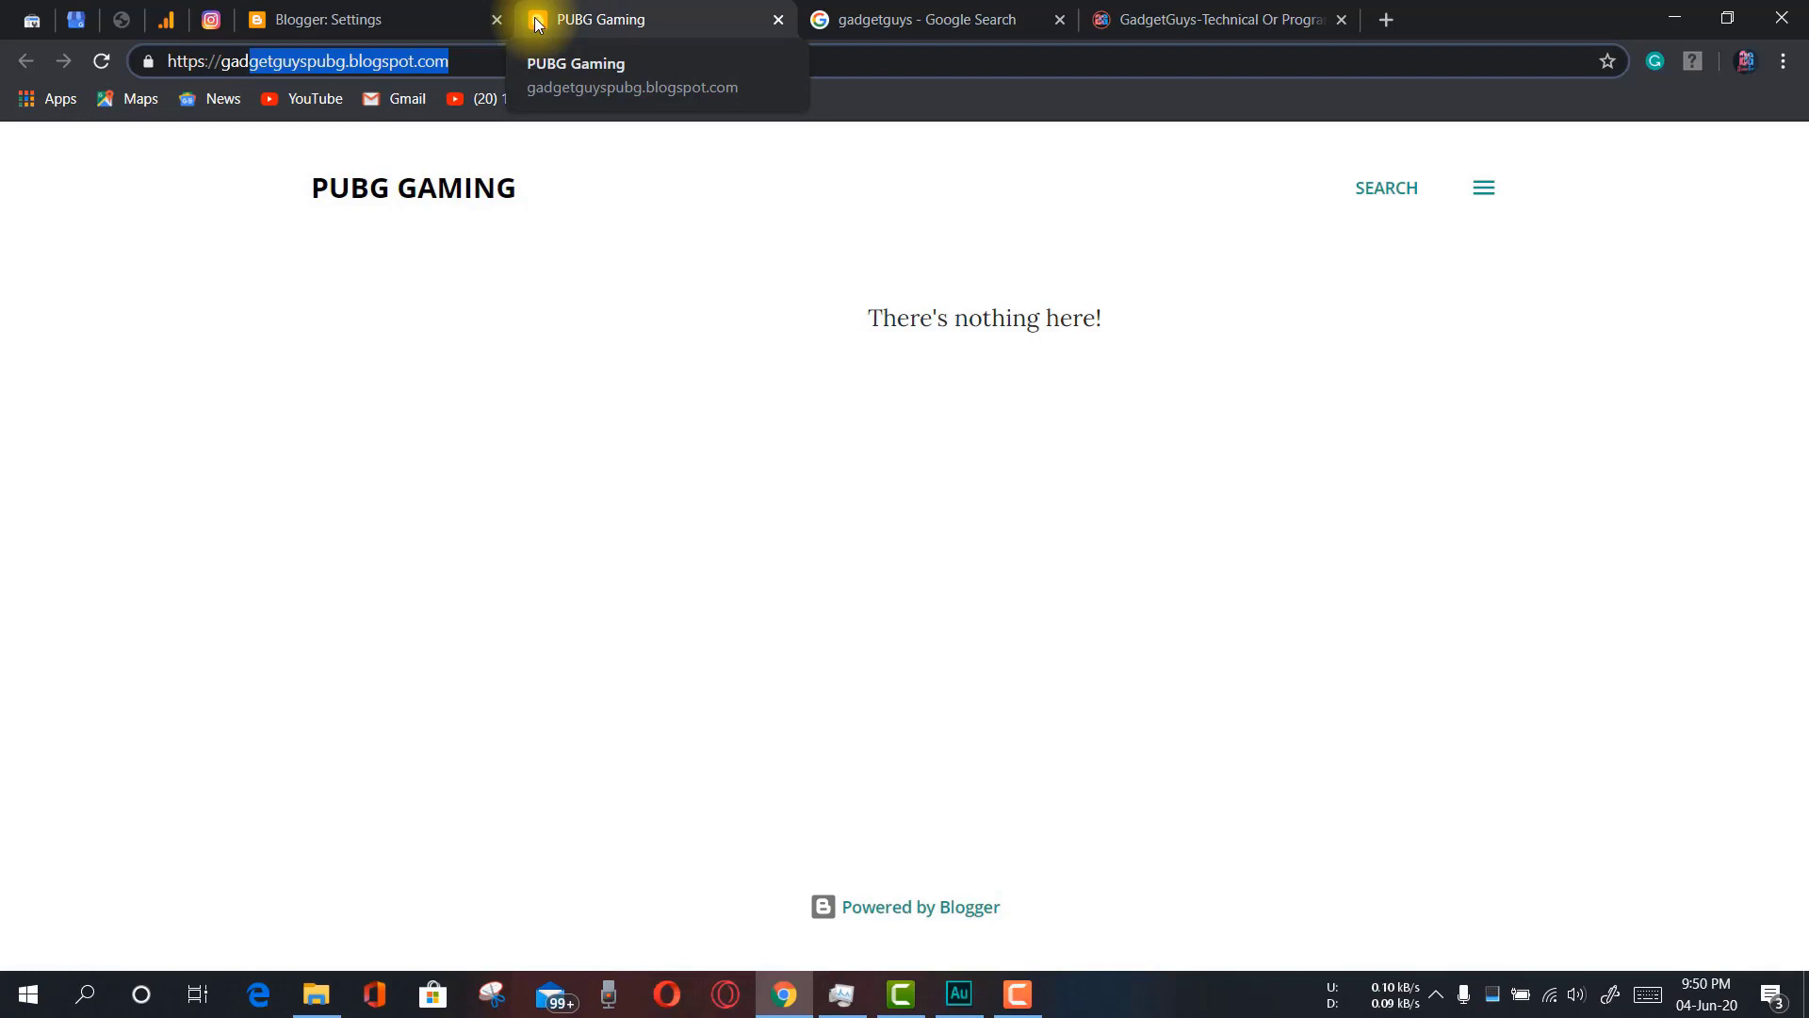
click(363, 25)
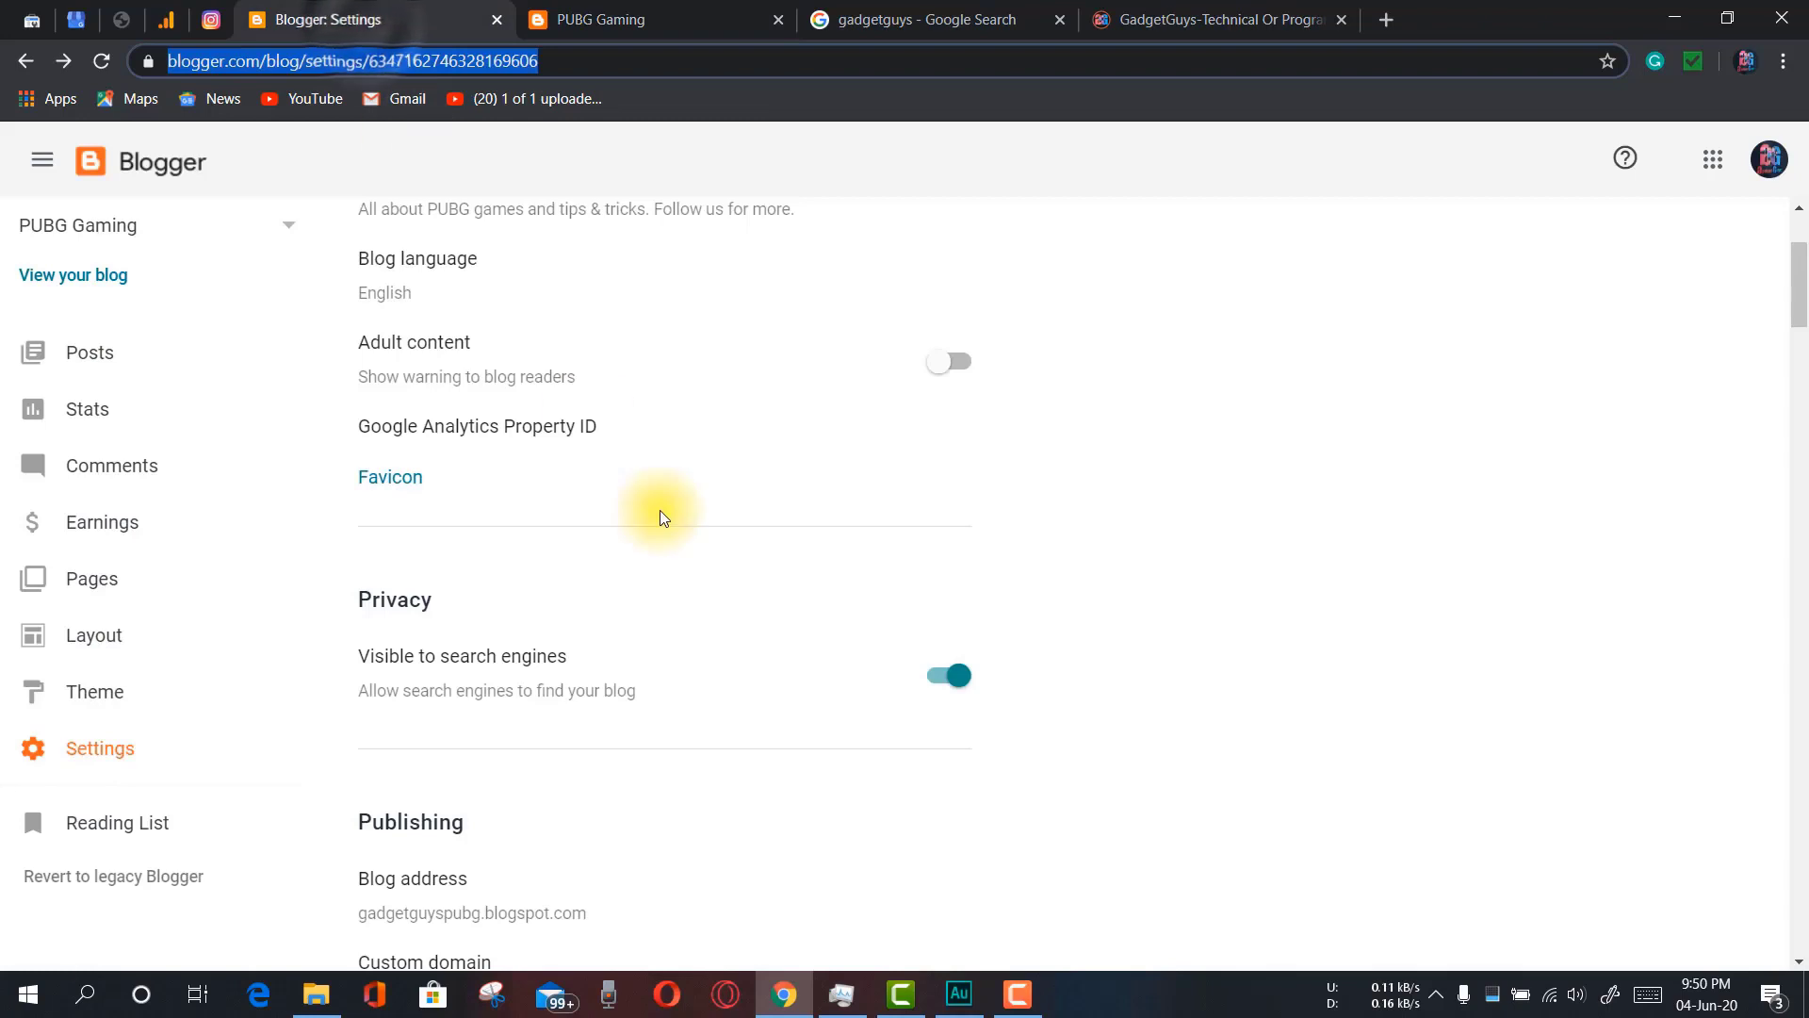
Open the blog's favicon configuration and try king-mascot.jpg from the Desktop's pubg post folder as the favicon
click(406, 483)
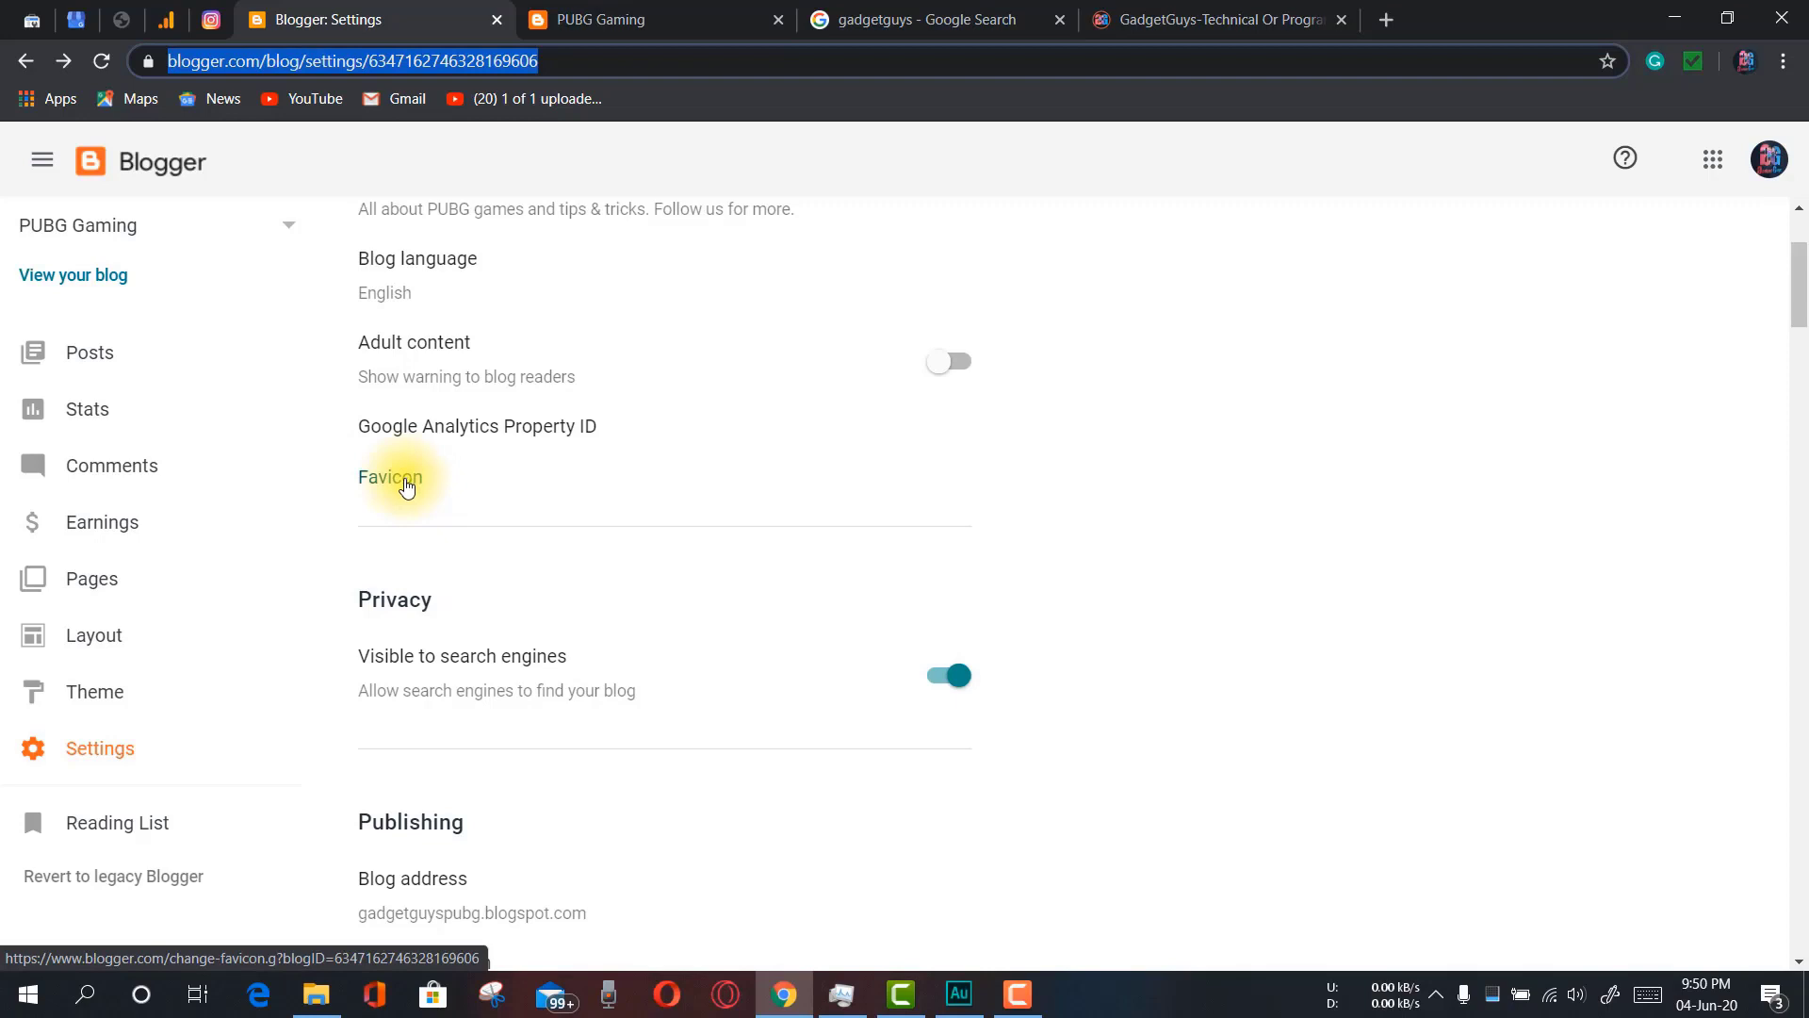
click(406, 483)
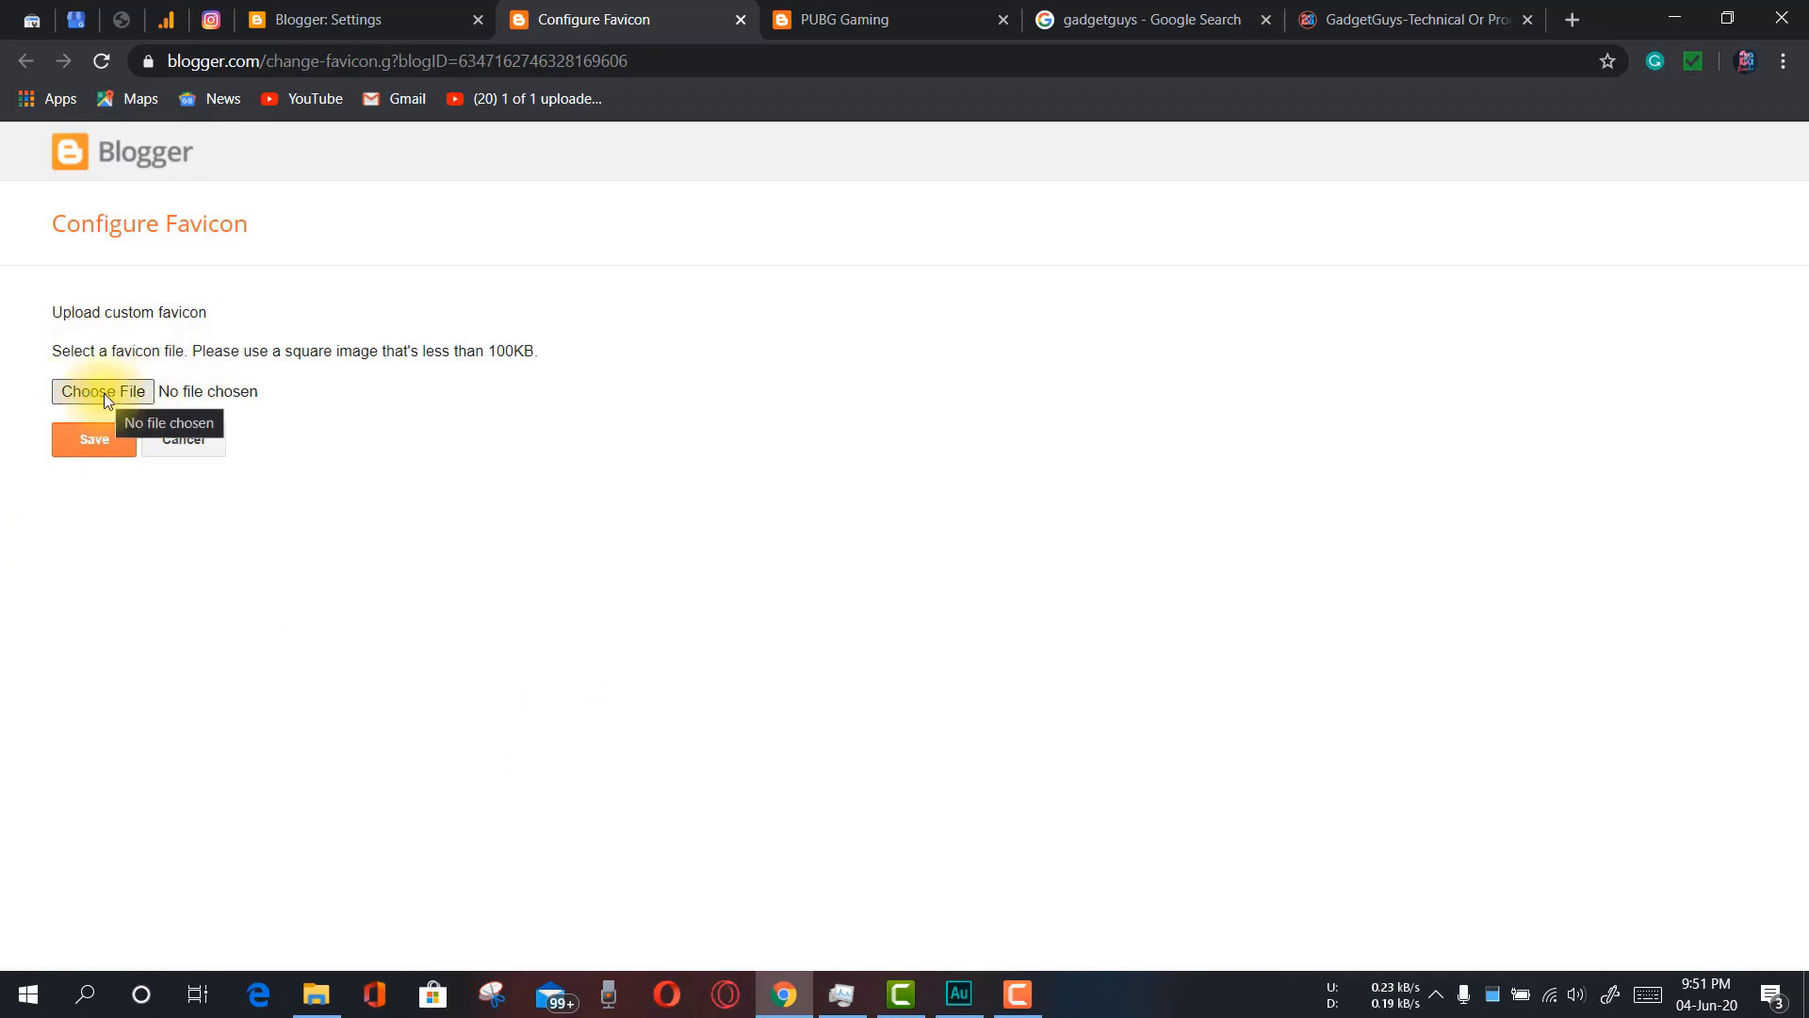
click(103, 393)
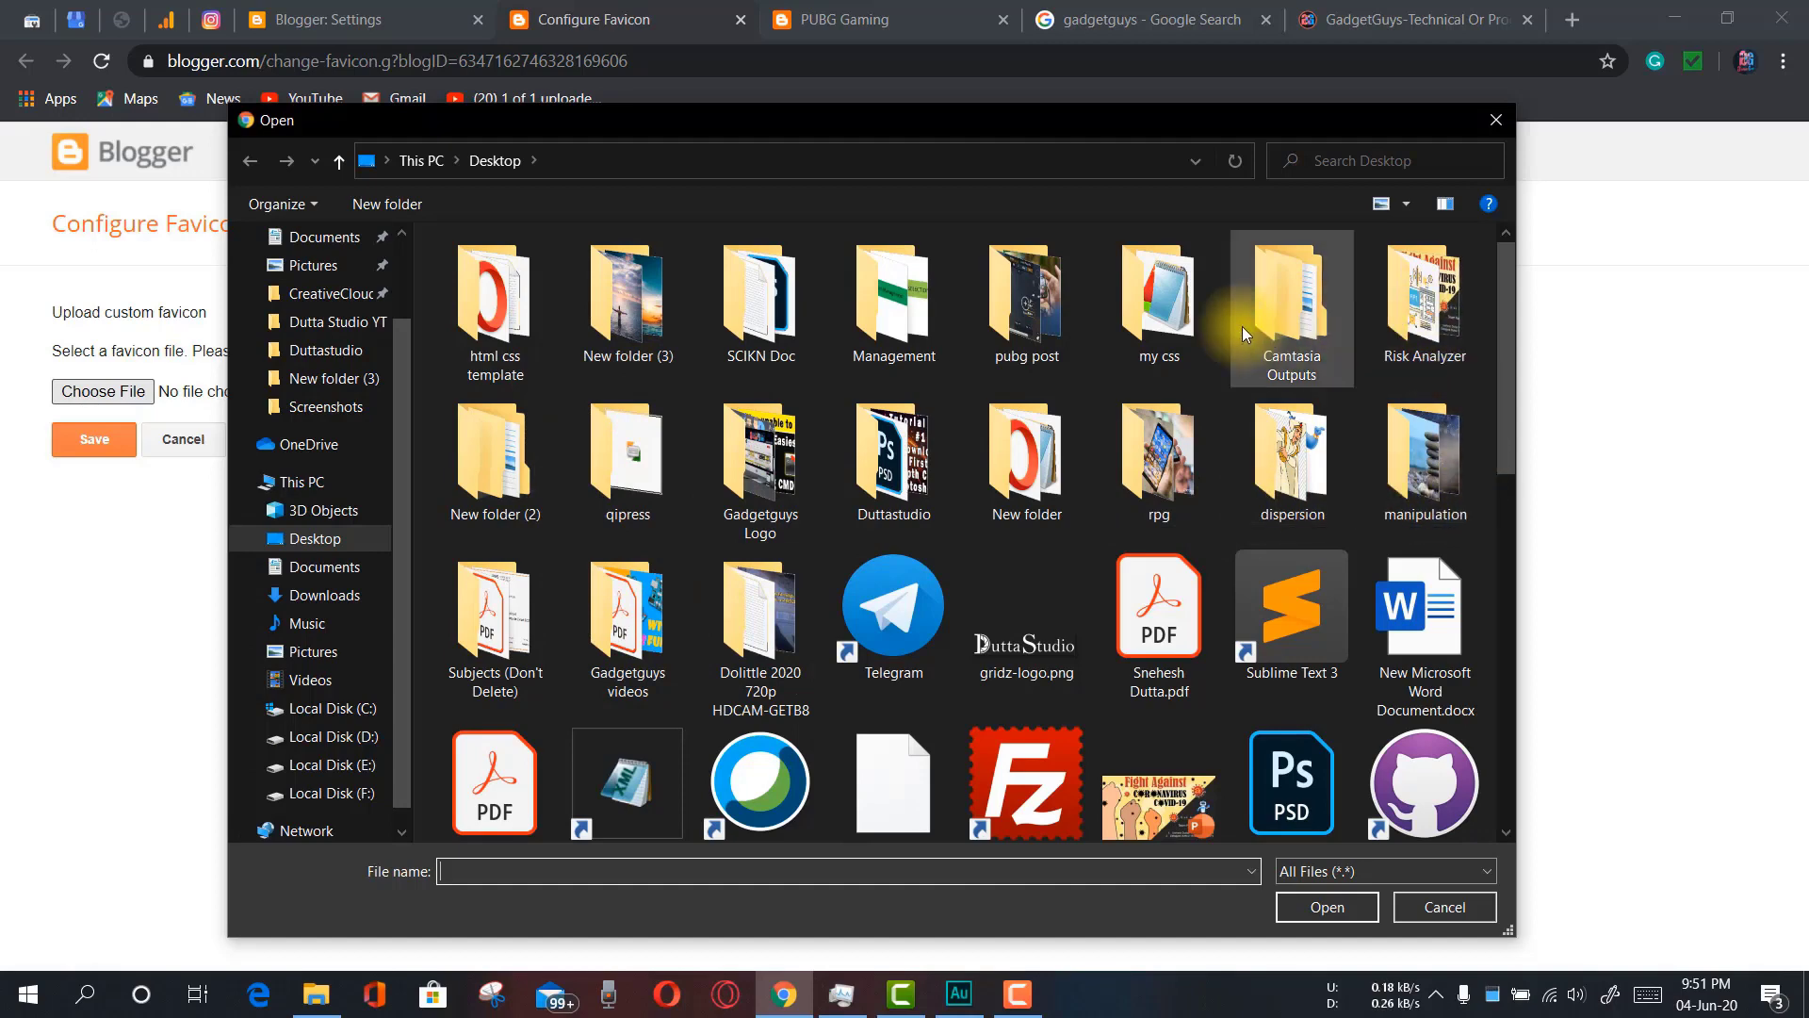
double_click(1008, 308)
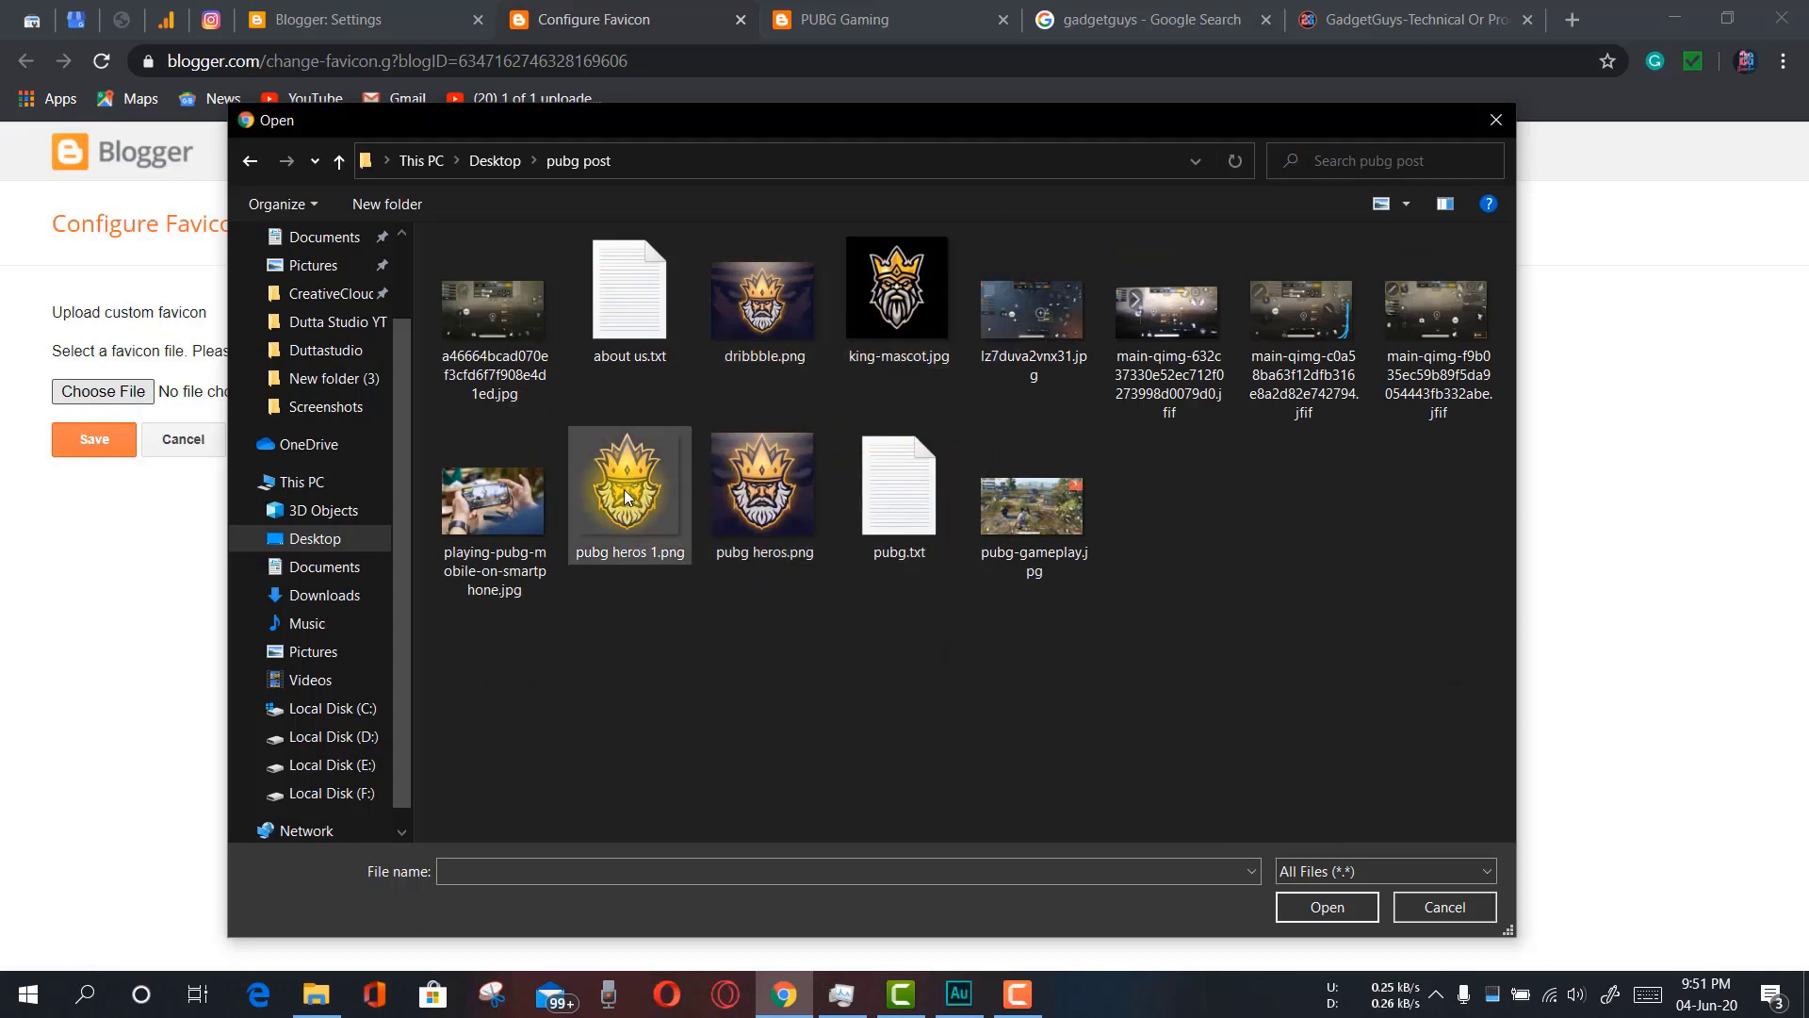
click(880, 305)
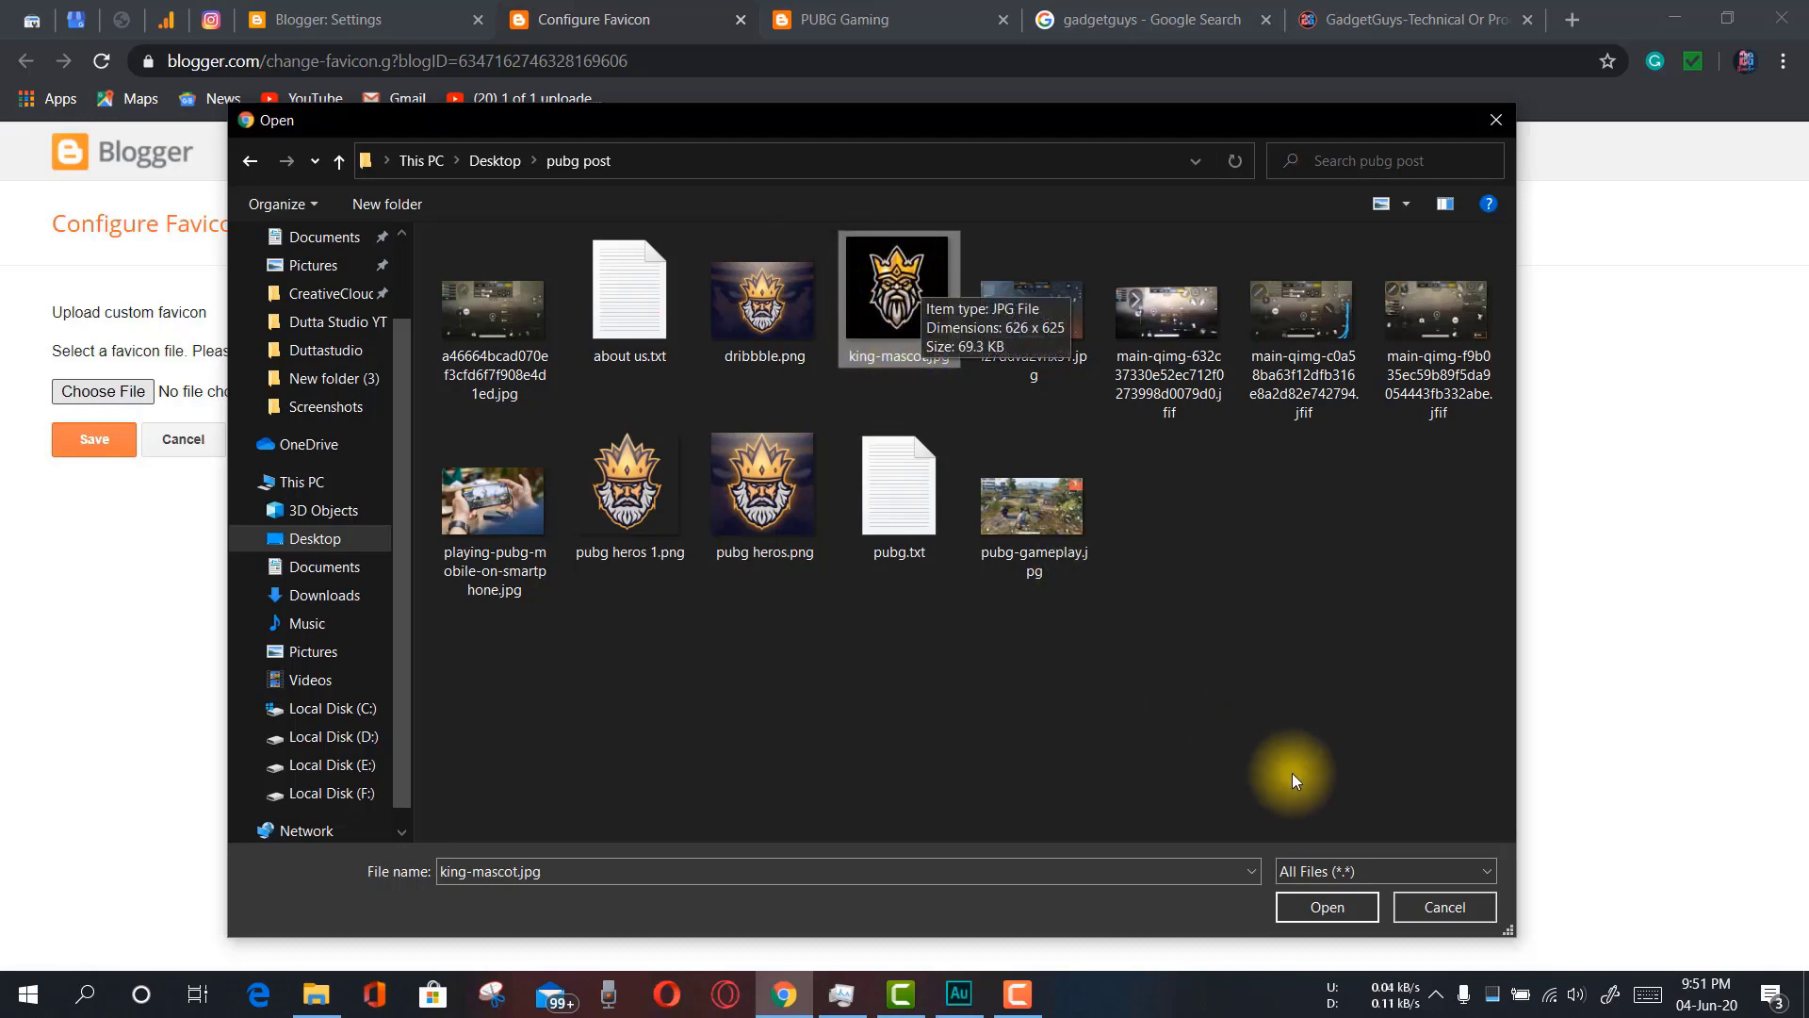
click(1316, 914)
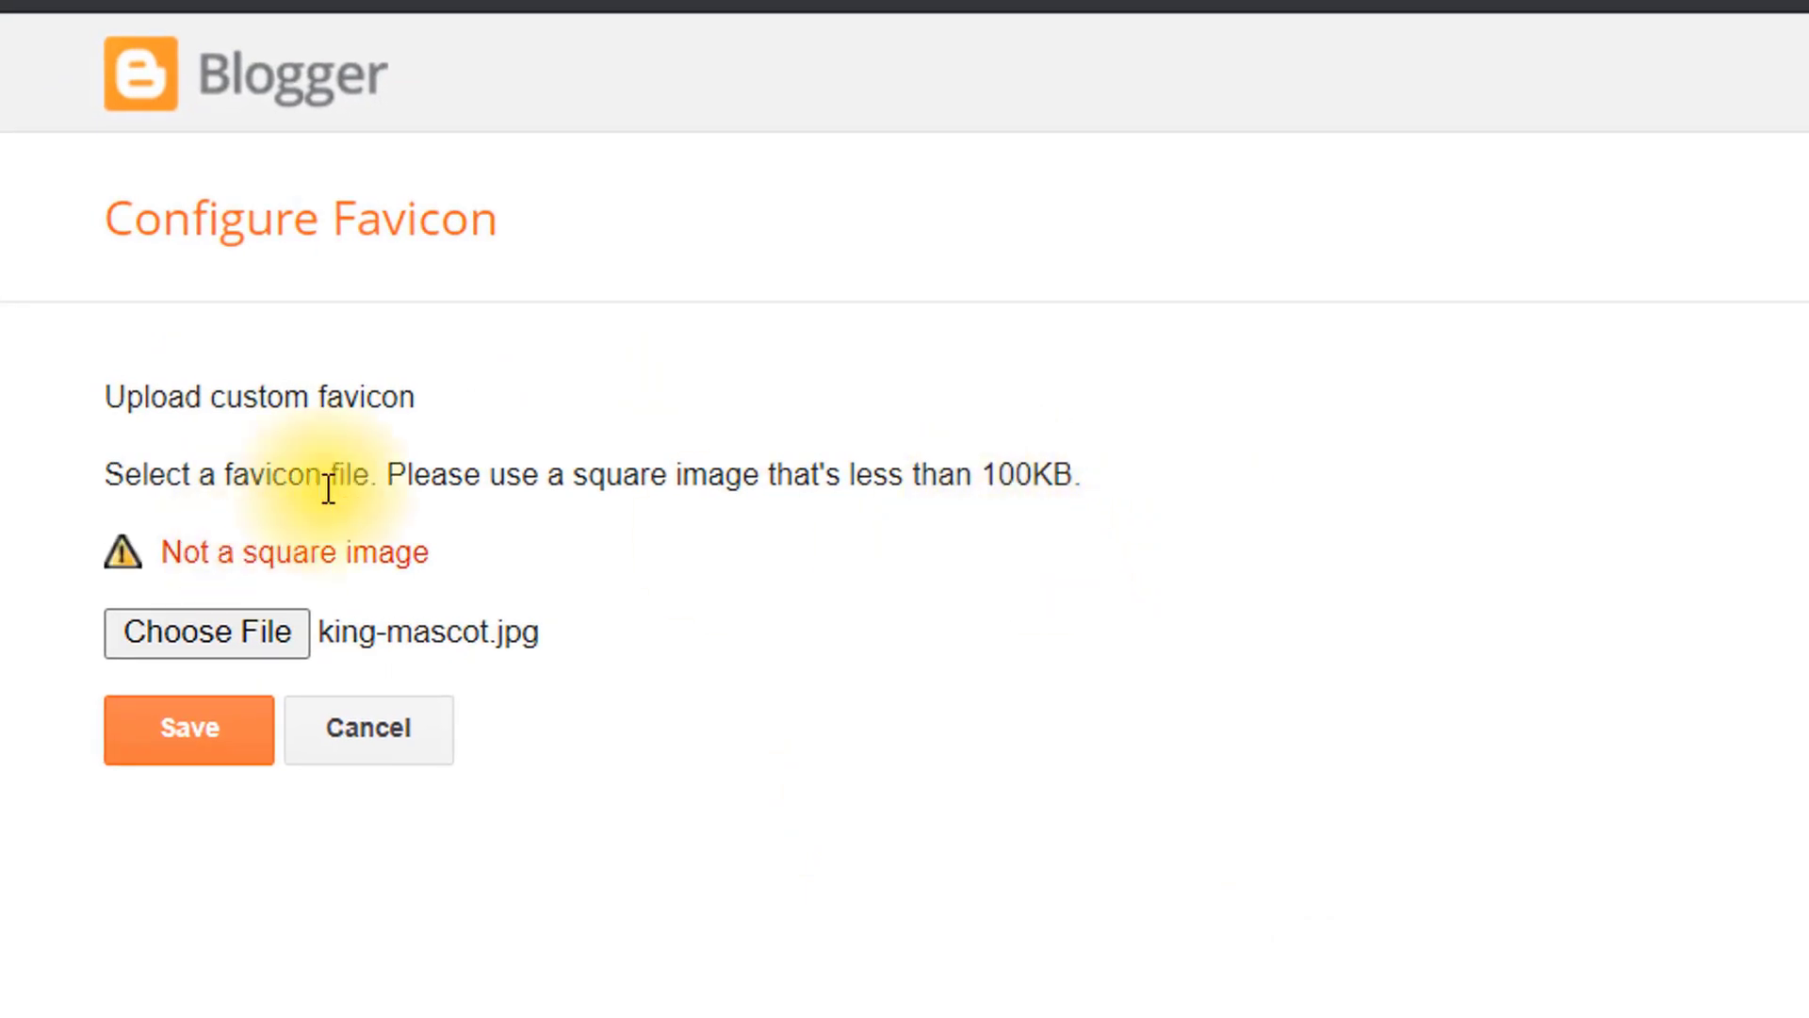
Check the favicon file's shape and file-size requirements
click(424, 556)
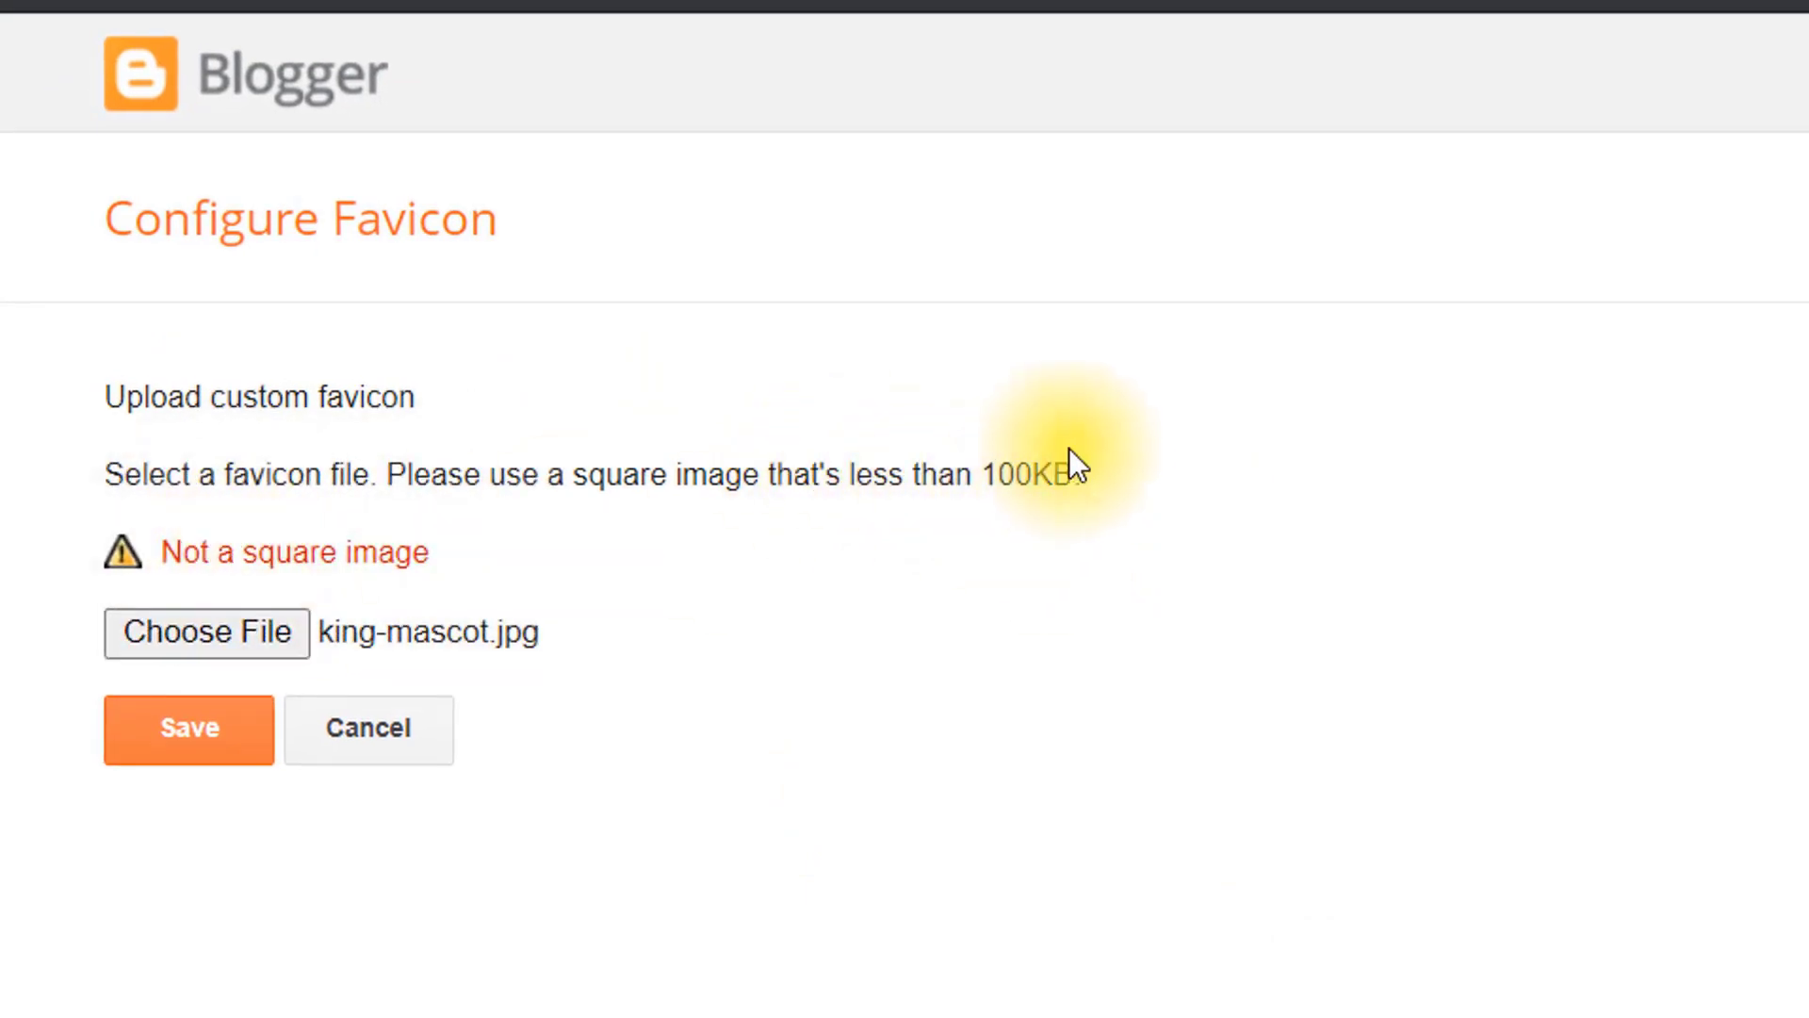
double_click(1042, 476)
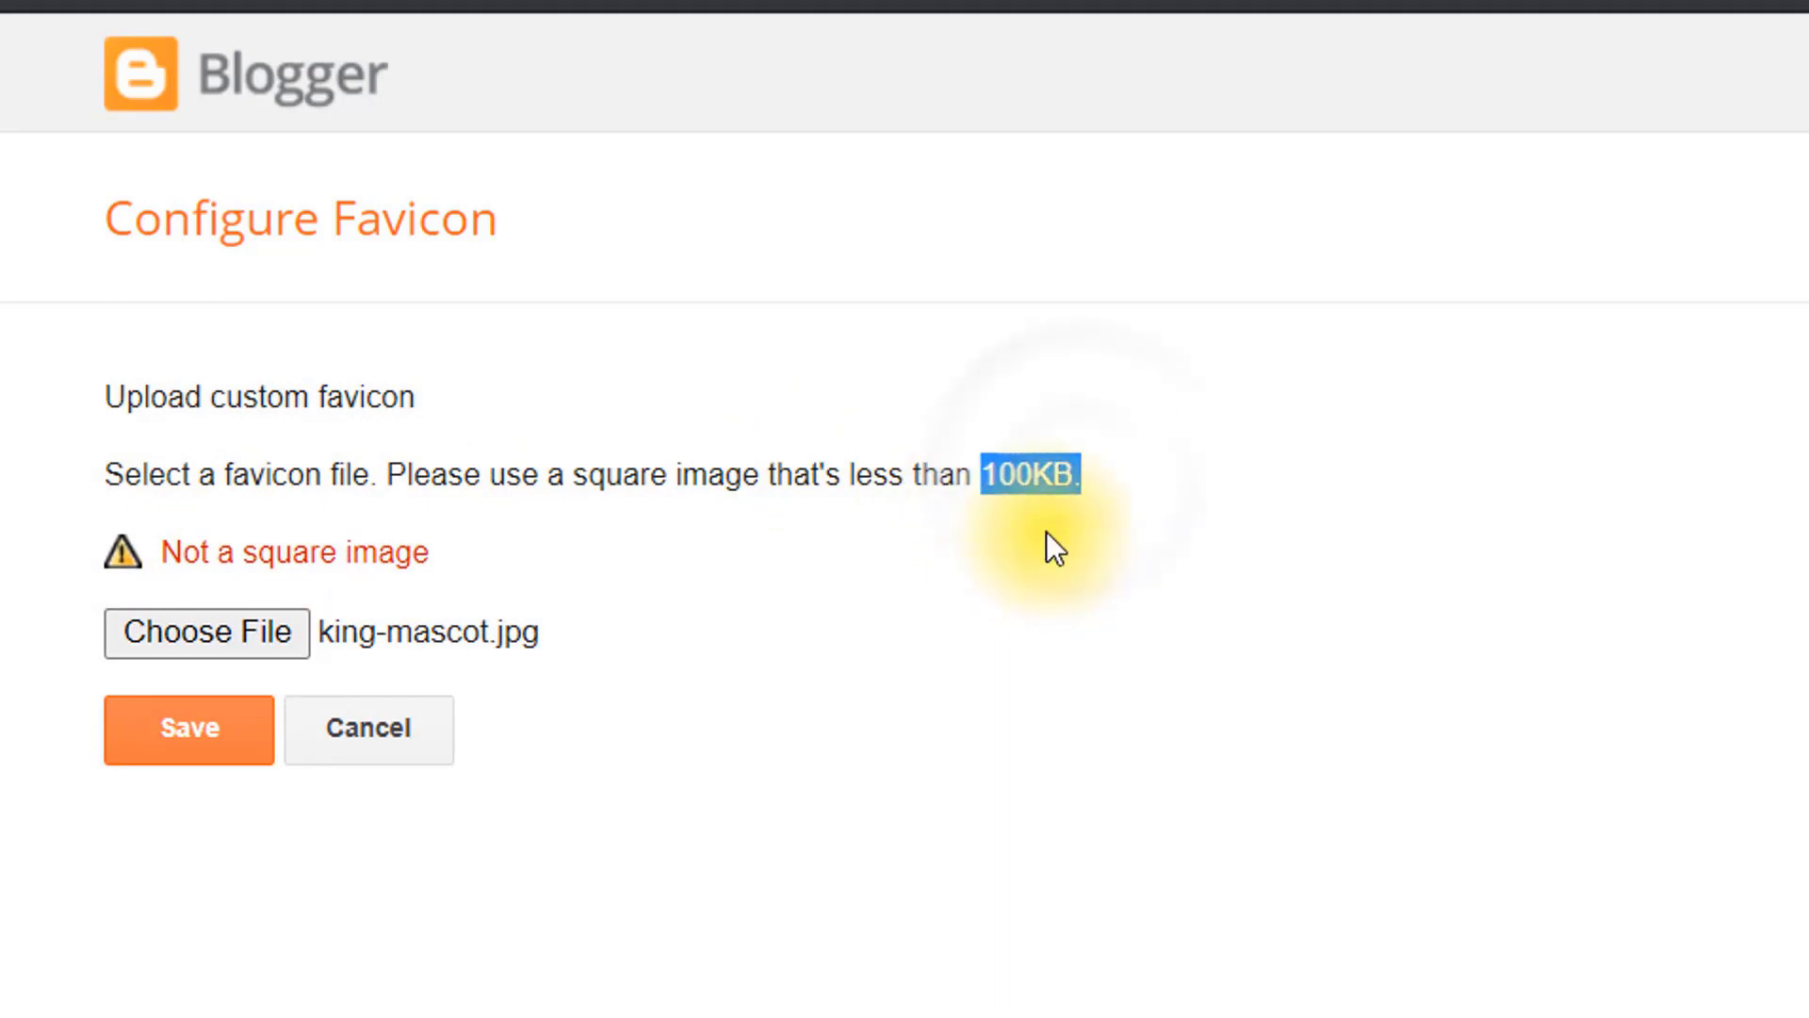
click(1046, 524)
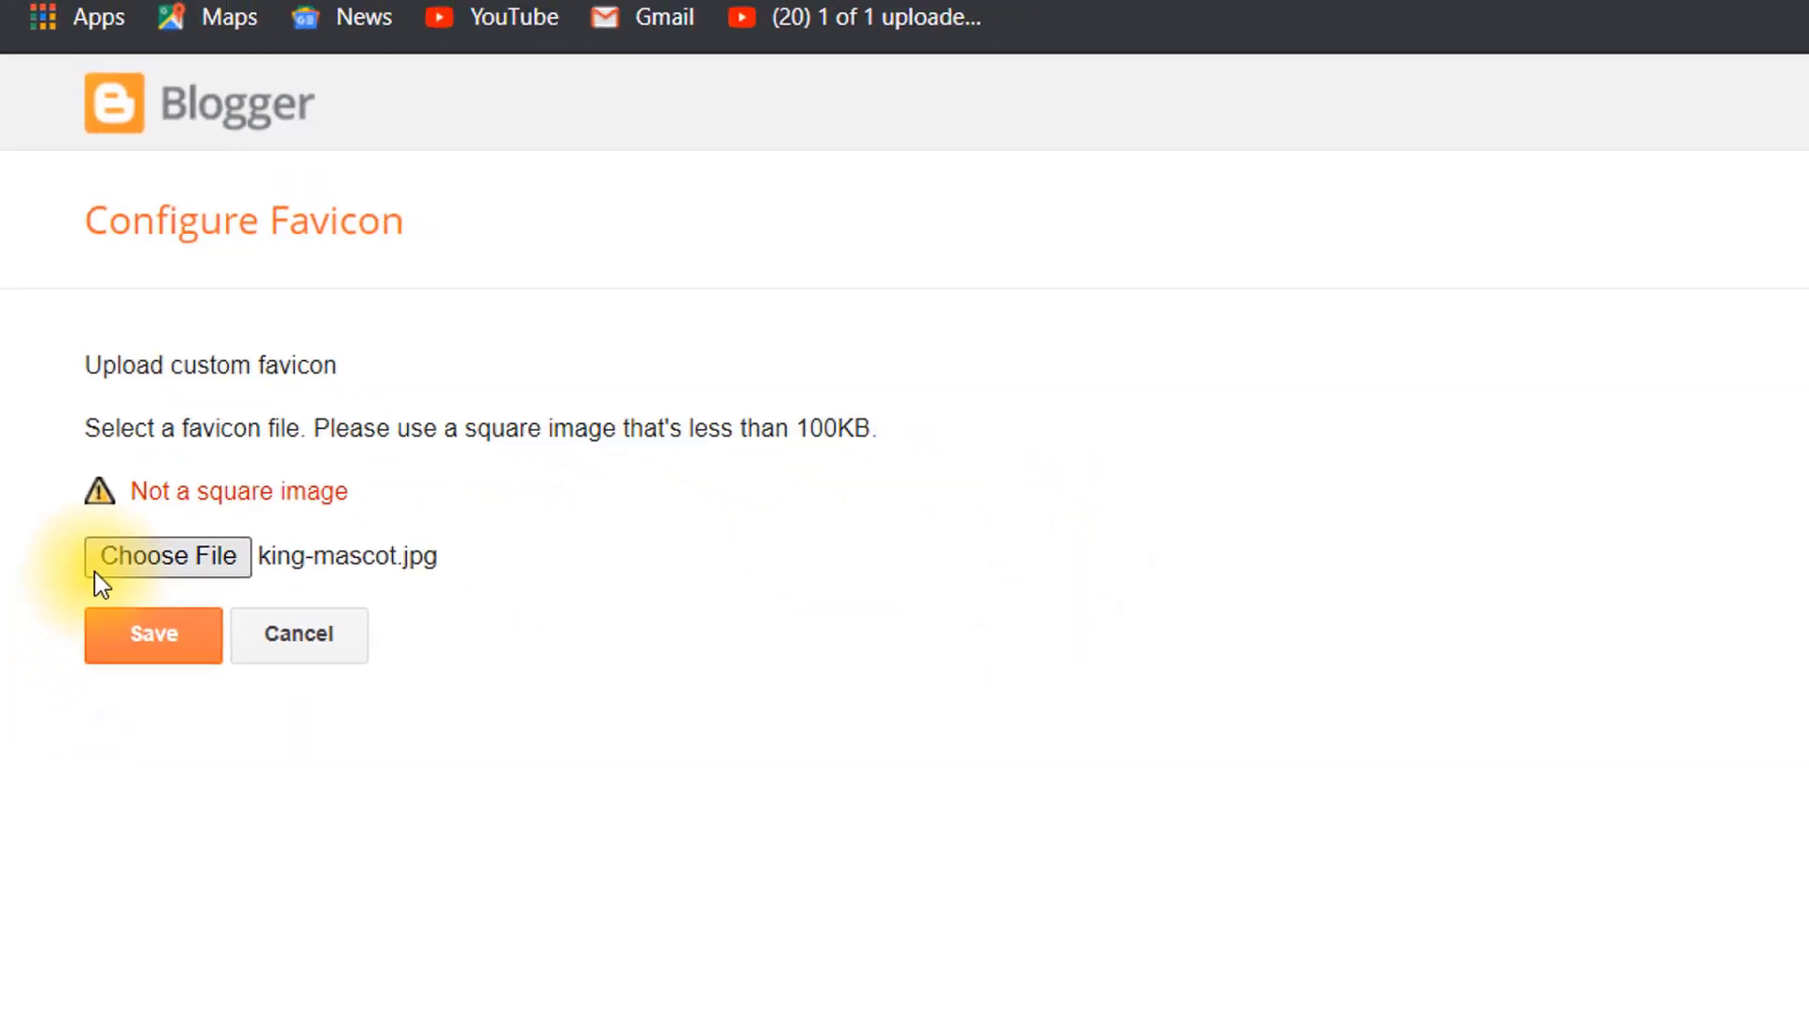
Resize pubg heros.png in the pubg post folder to a custom size of 100 × 100 pixels while choosing a favicon file
click(95, 571)
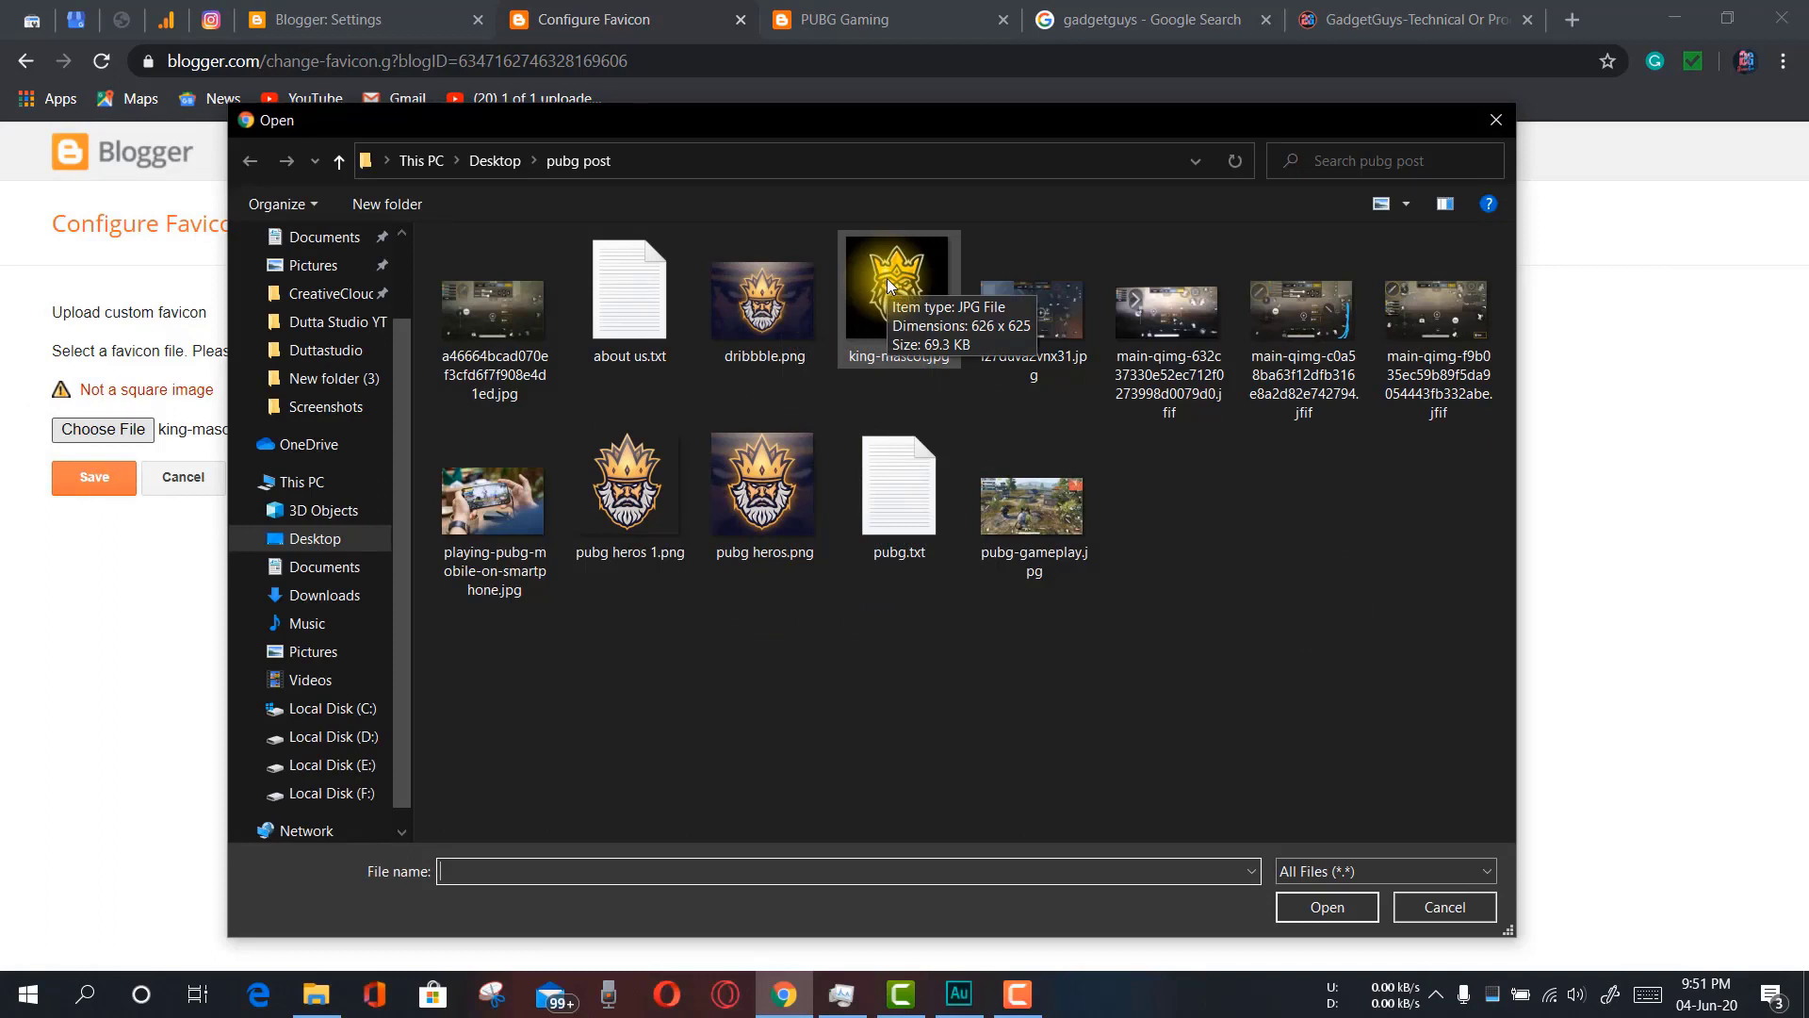
click(744, 457)
right_click(742, 452)
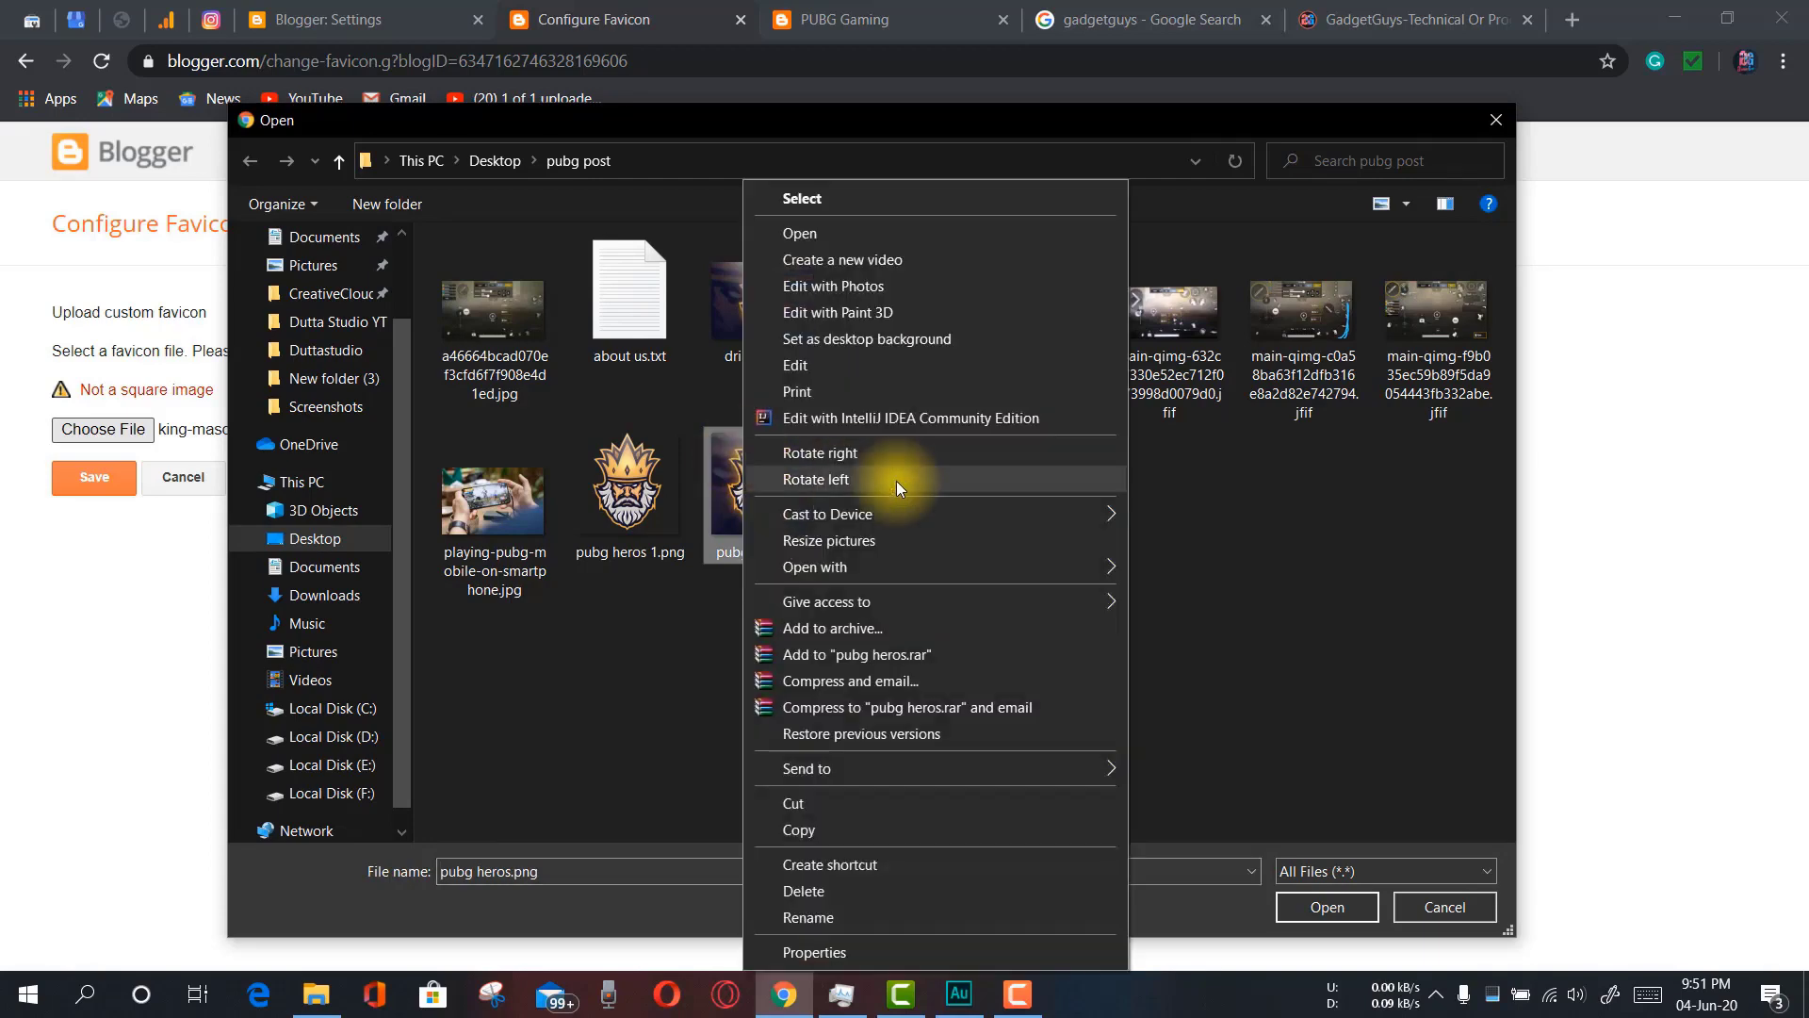
click(890, 539)
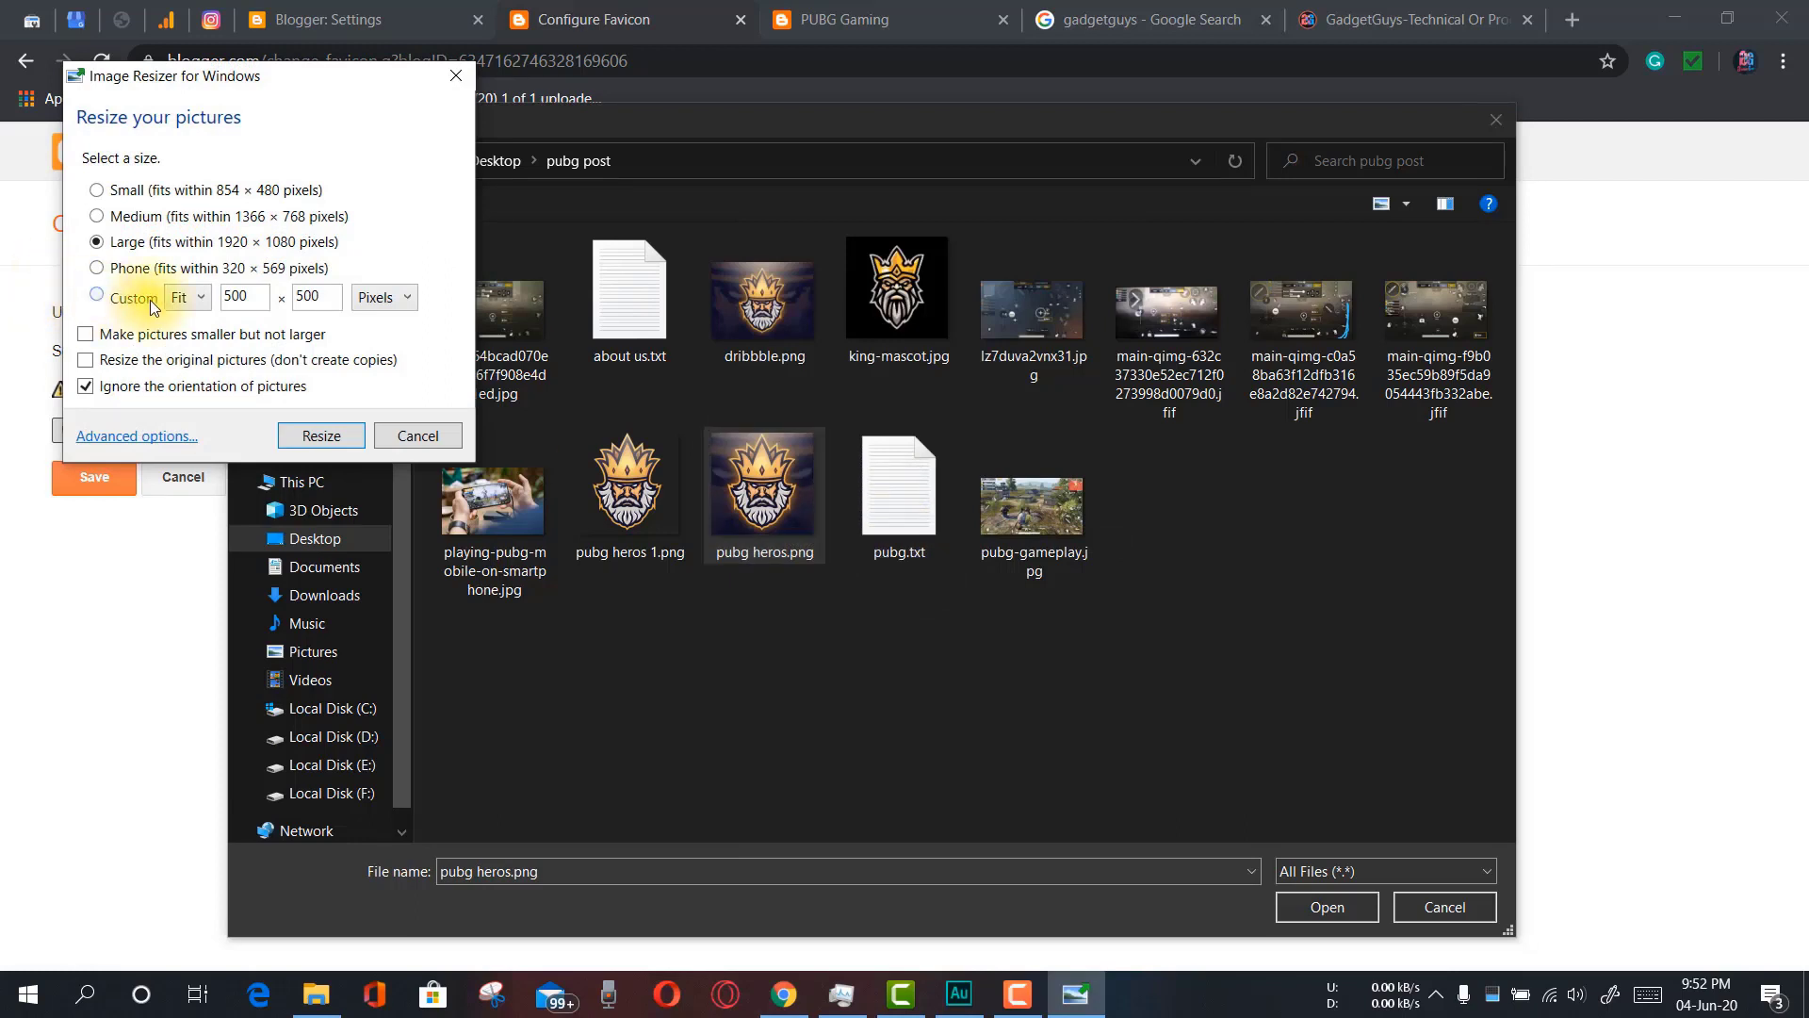
click(139, 192)
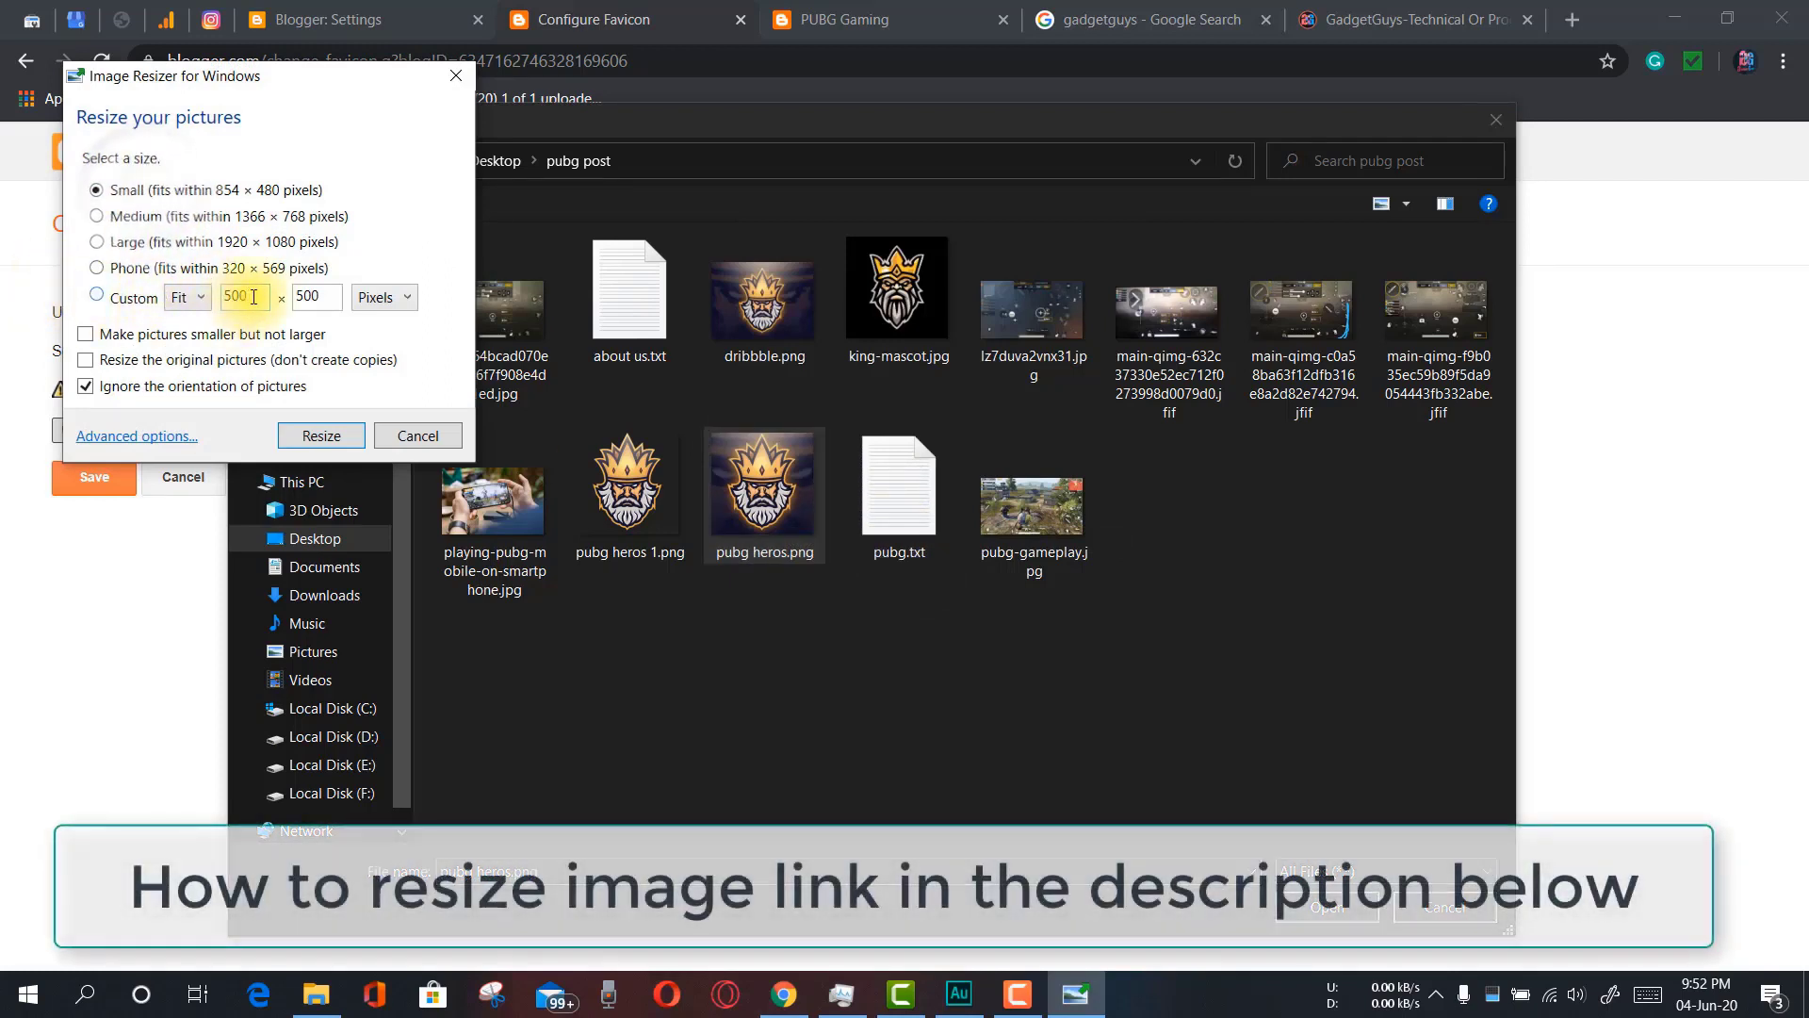
drag(253, 297, 203, 283)
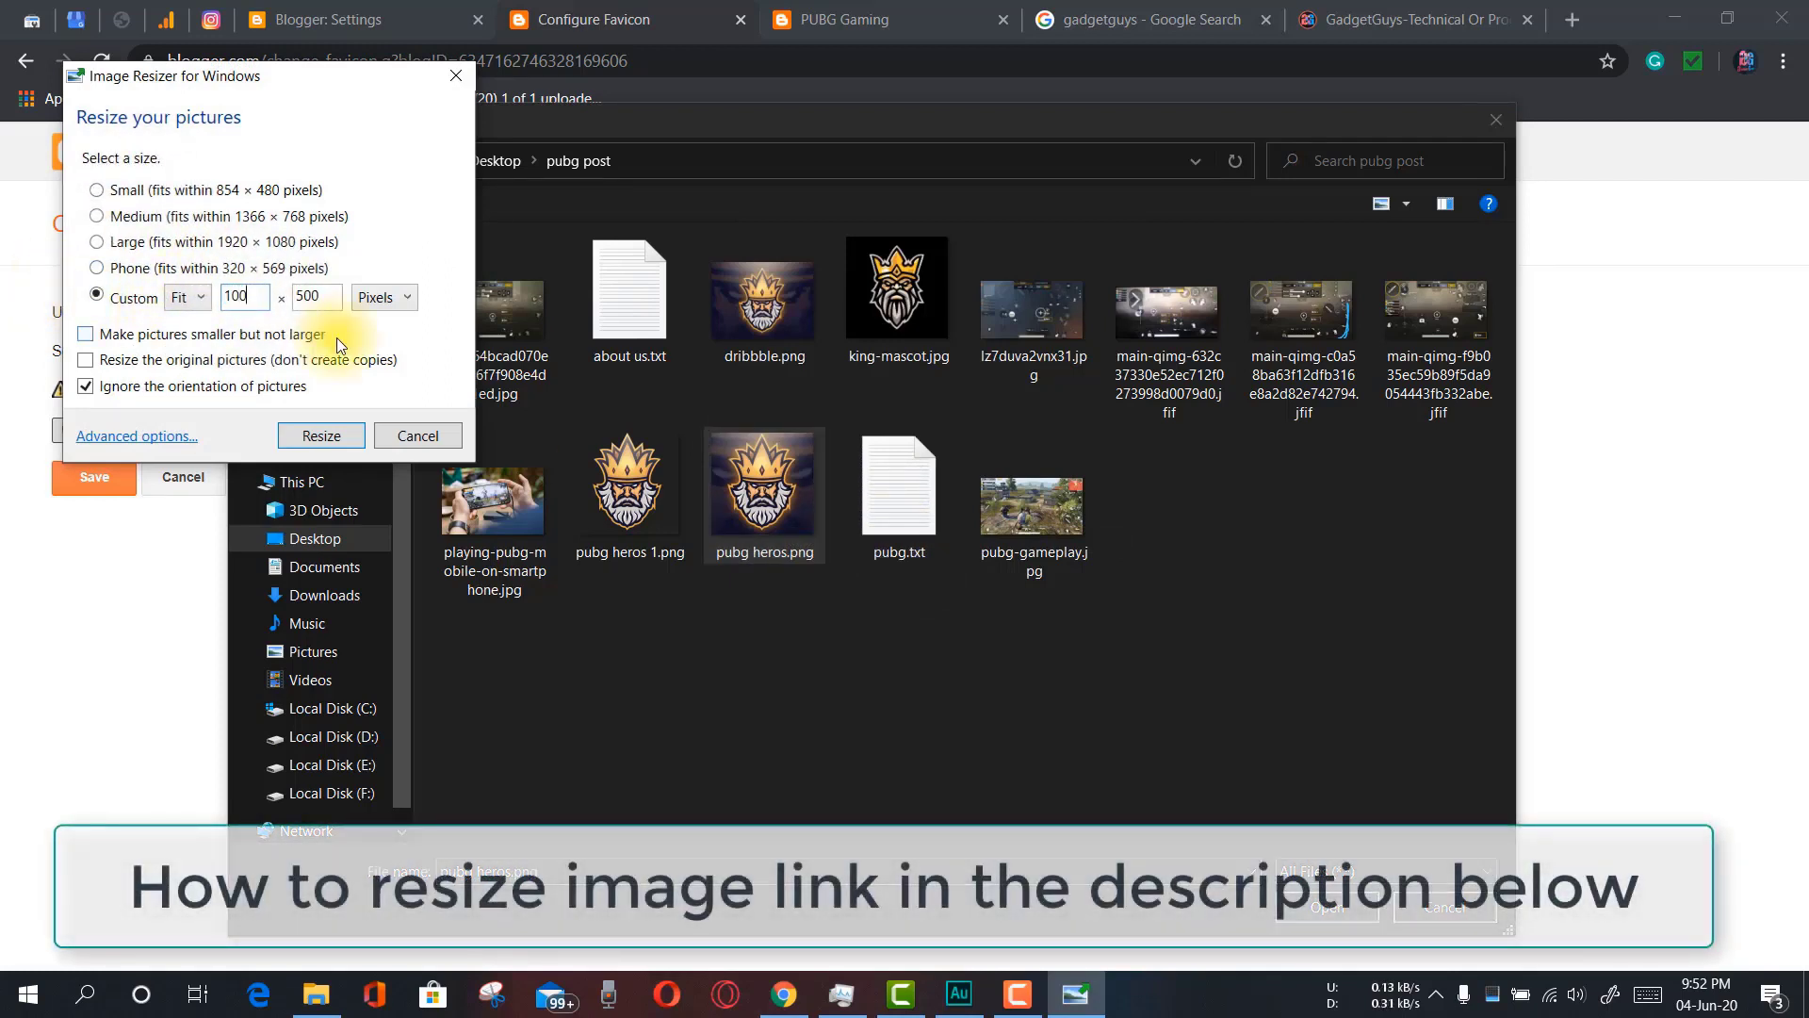
double_click(307, 296)
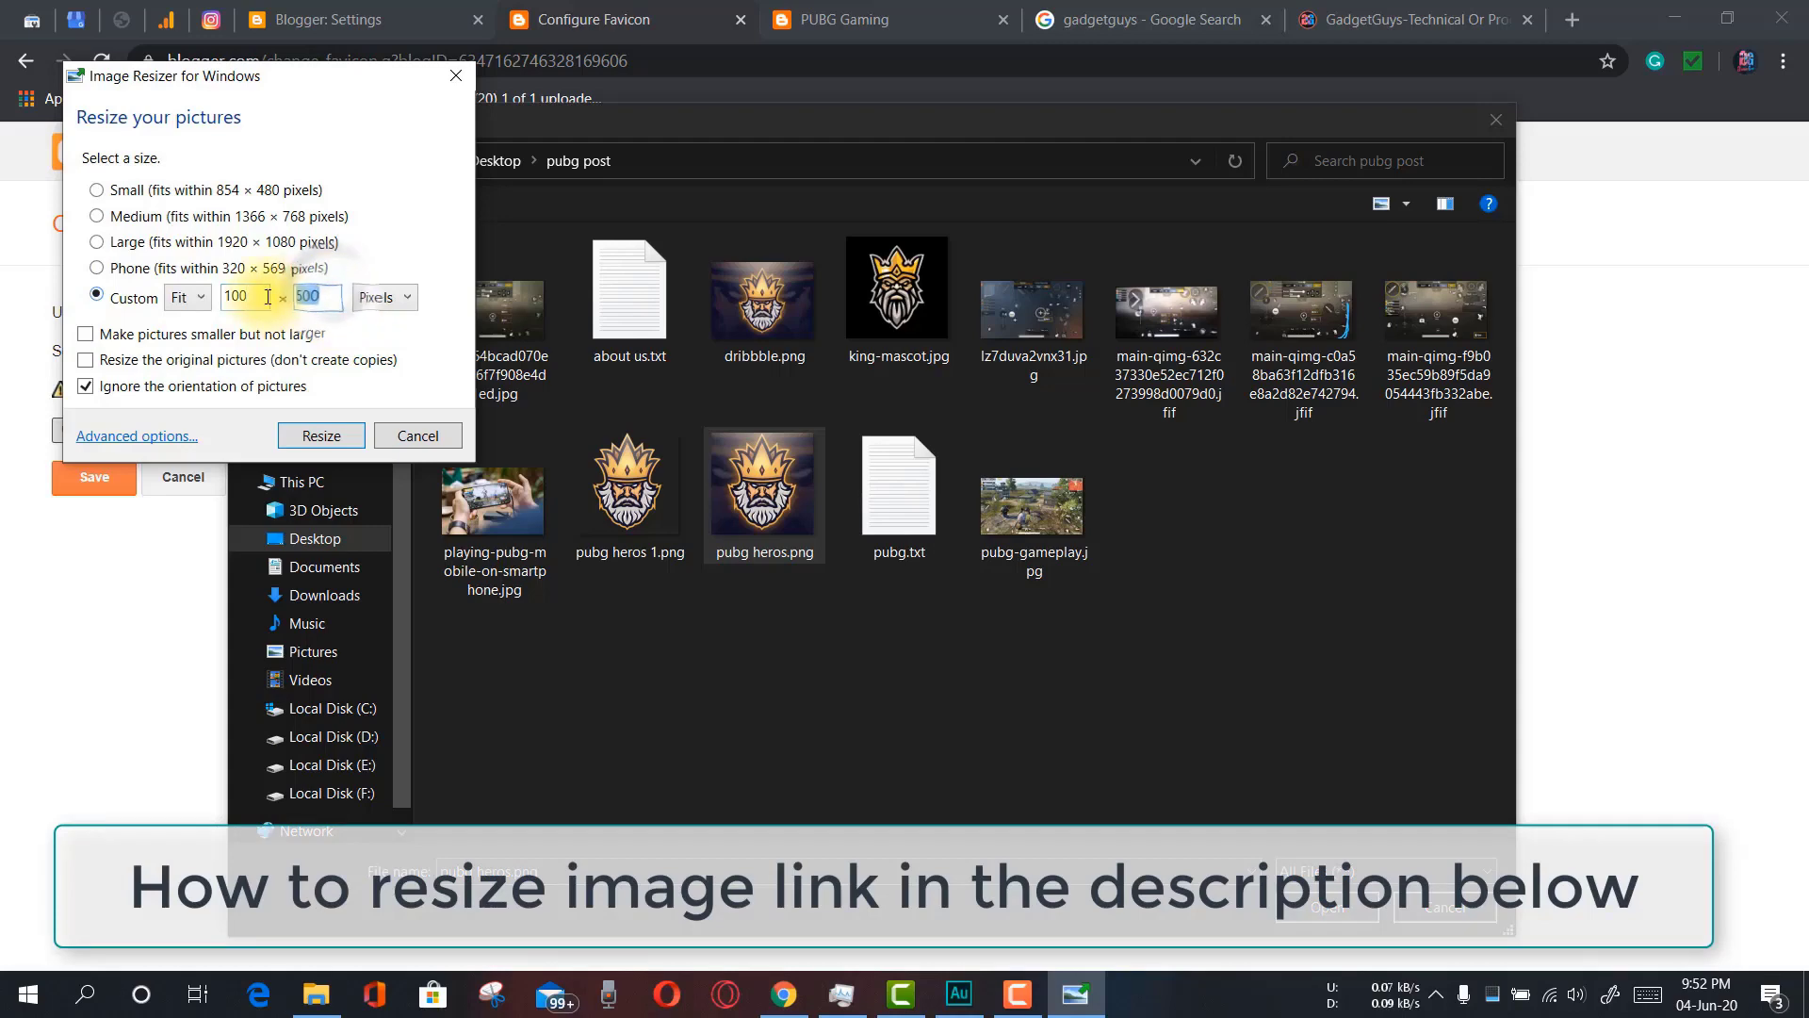
text(100)
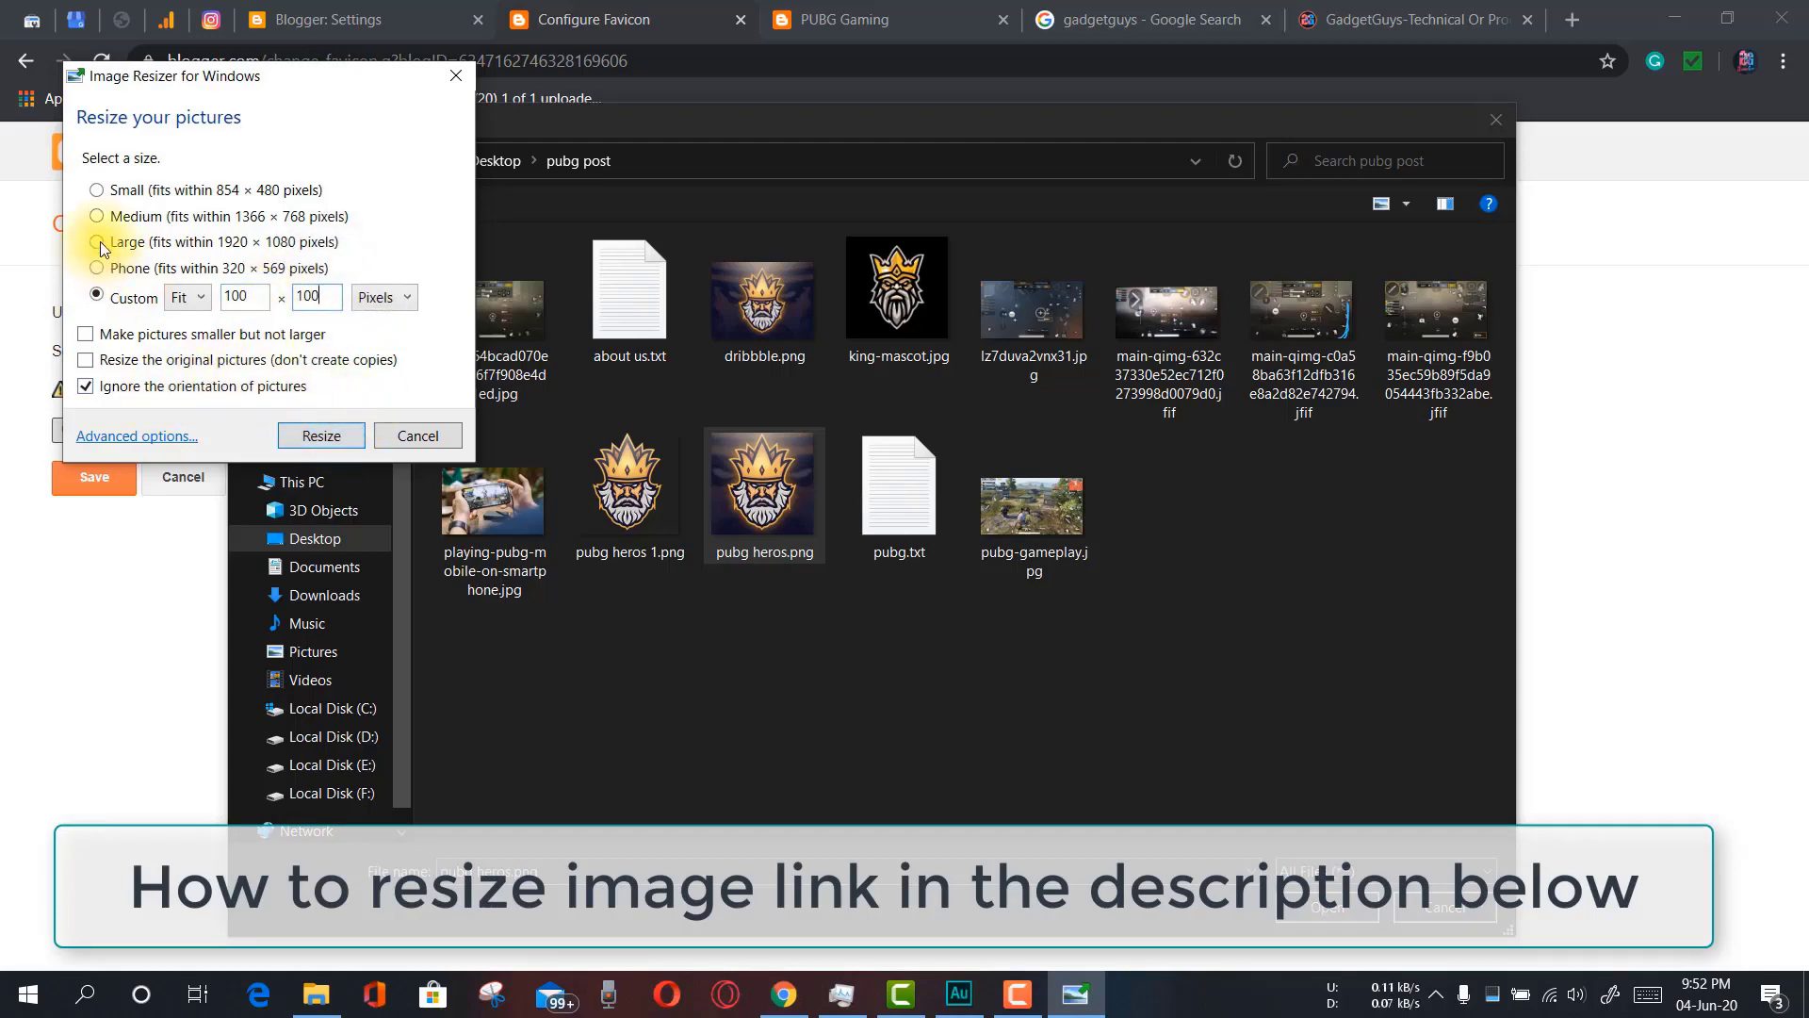
click(304, 435)
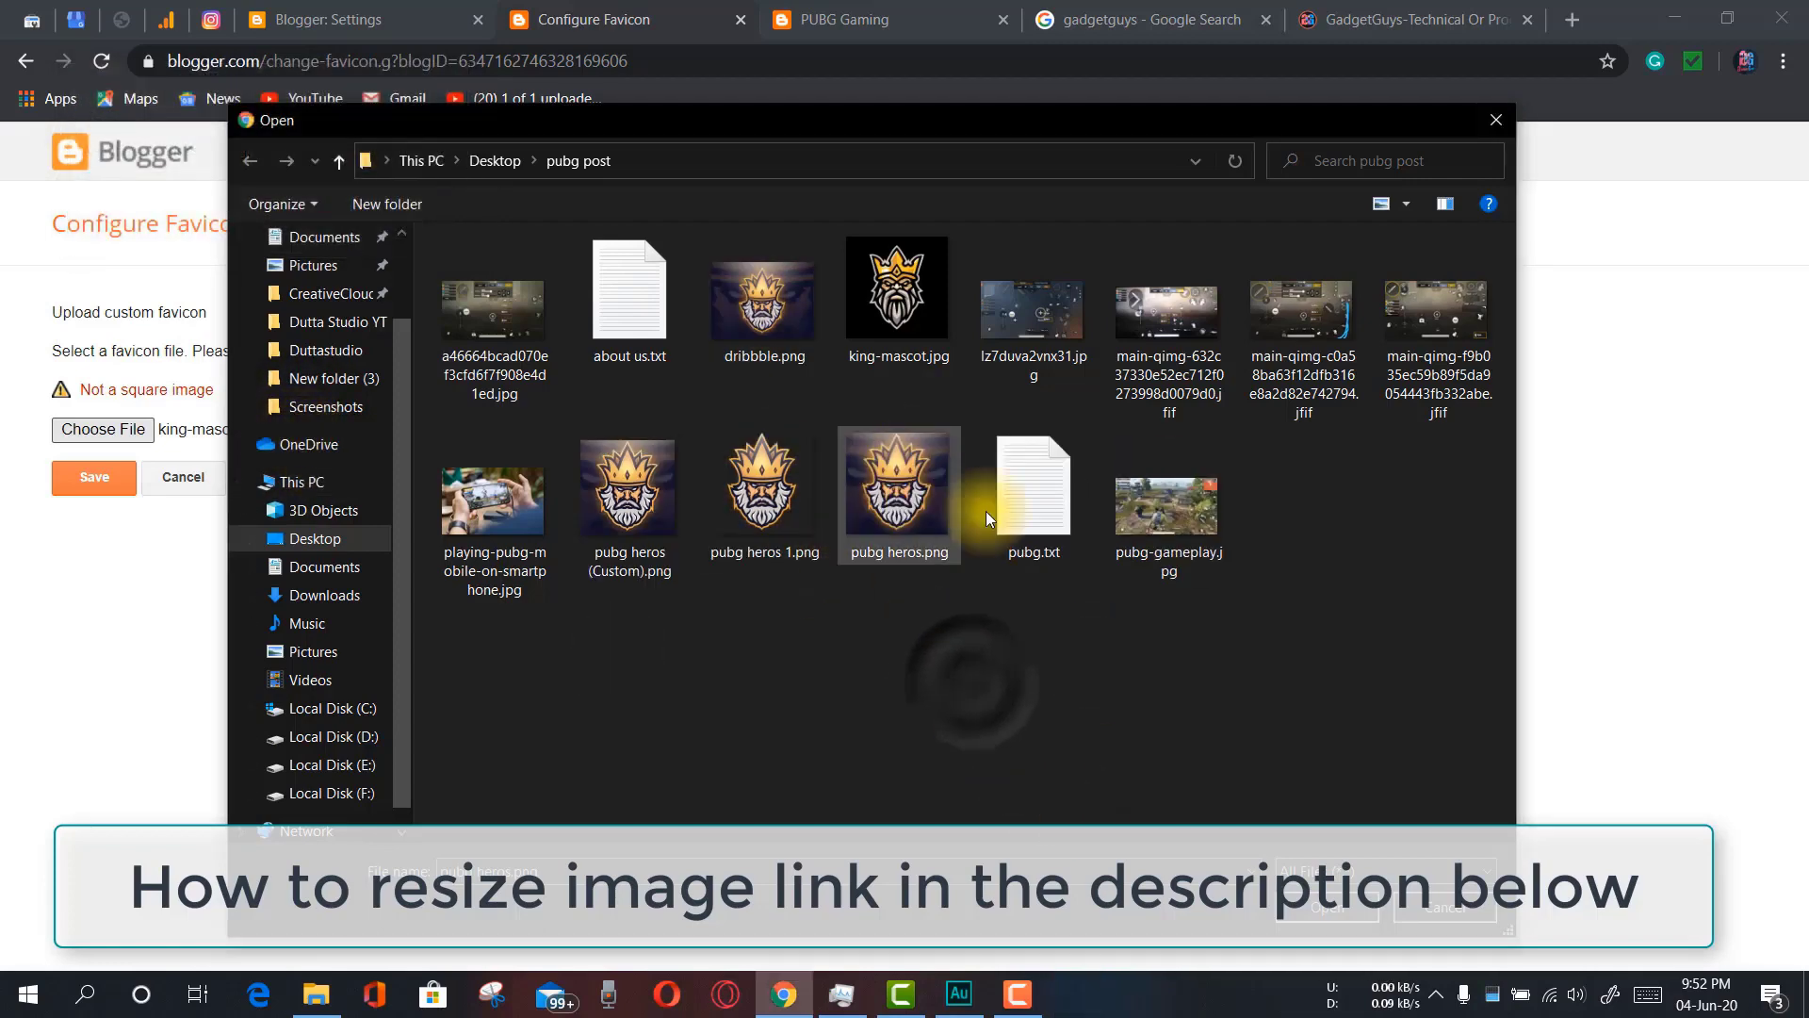
Save pubg heros (Custom).png as the blog's favicon and reload the live PUBG Gaming blog
click(633, 480)
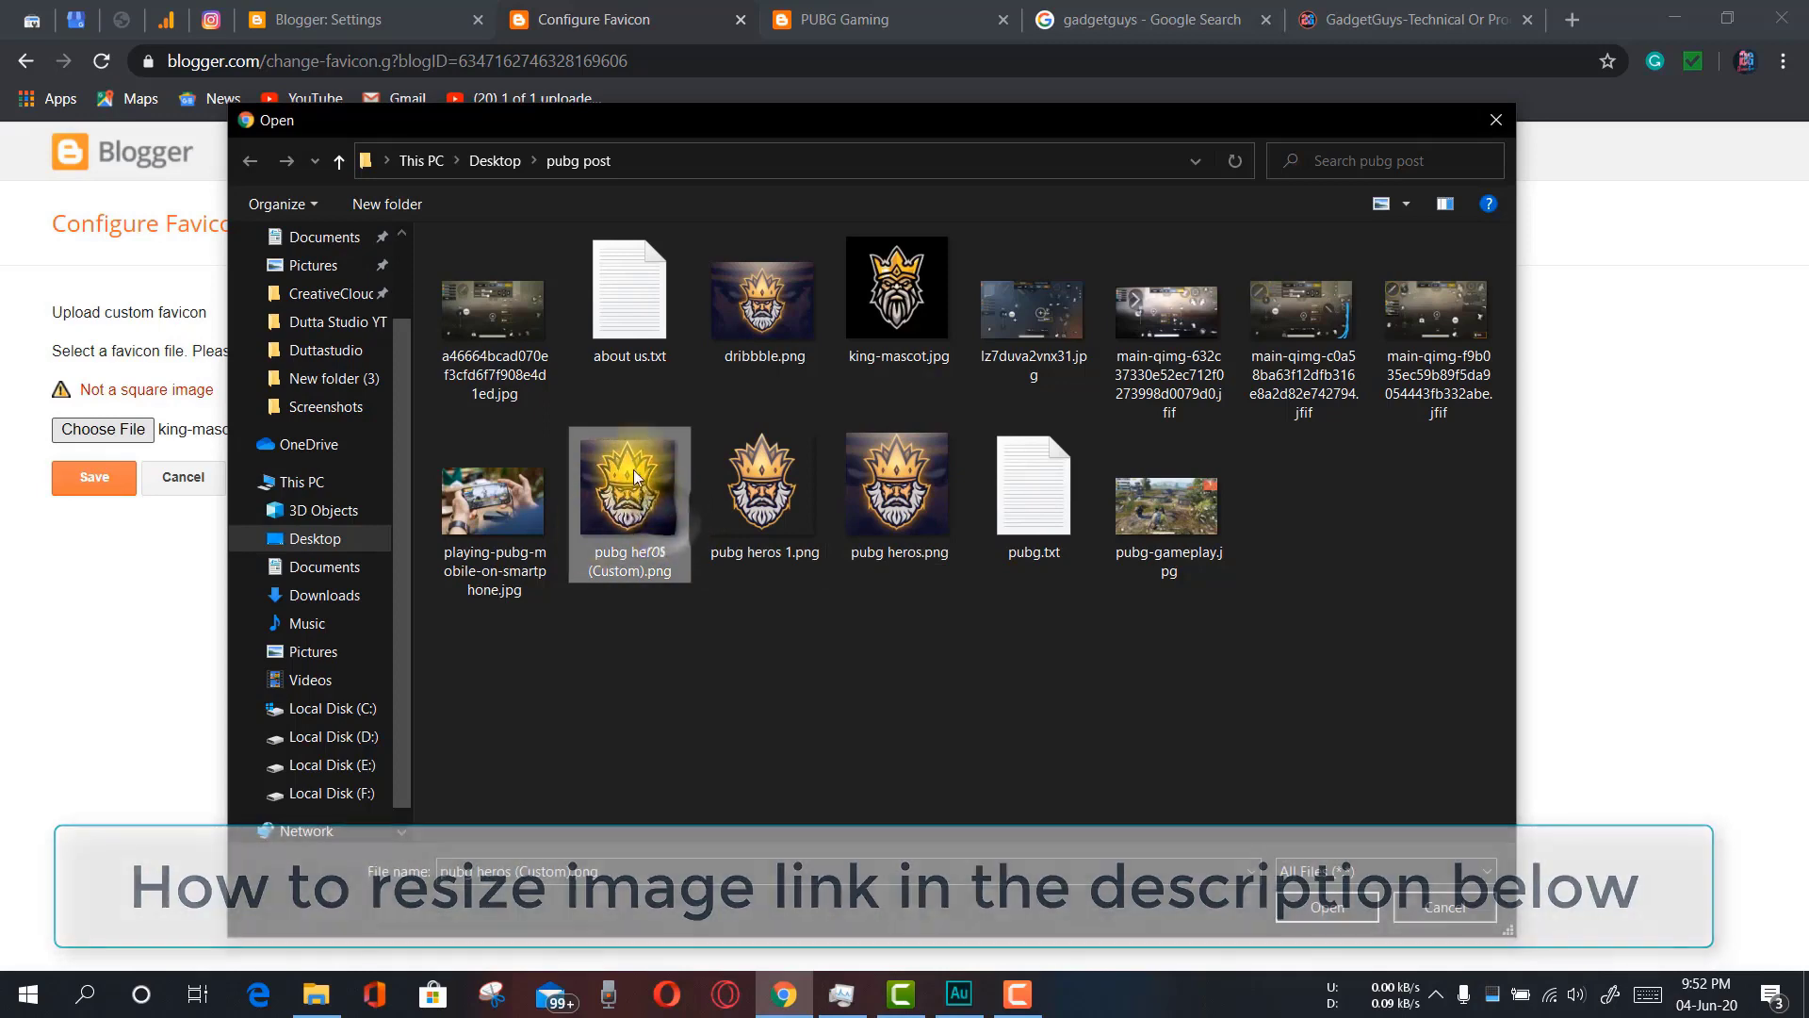
click(1336, 906)
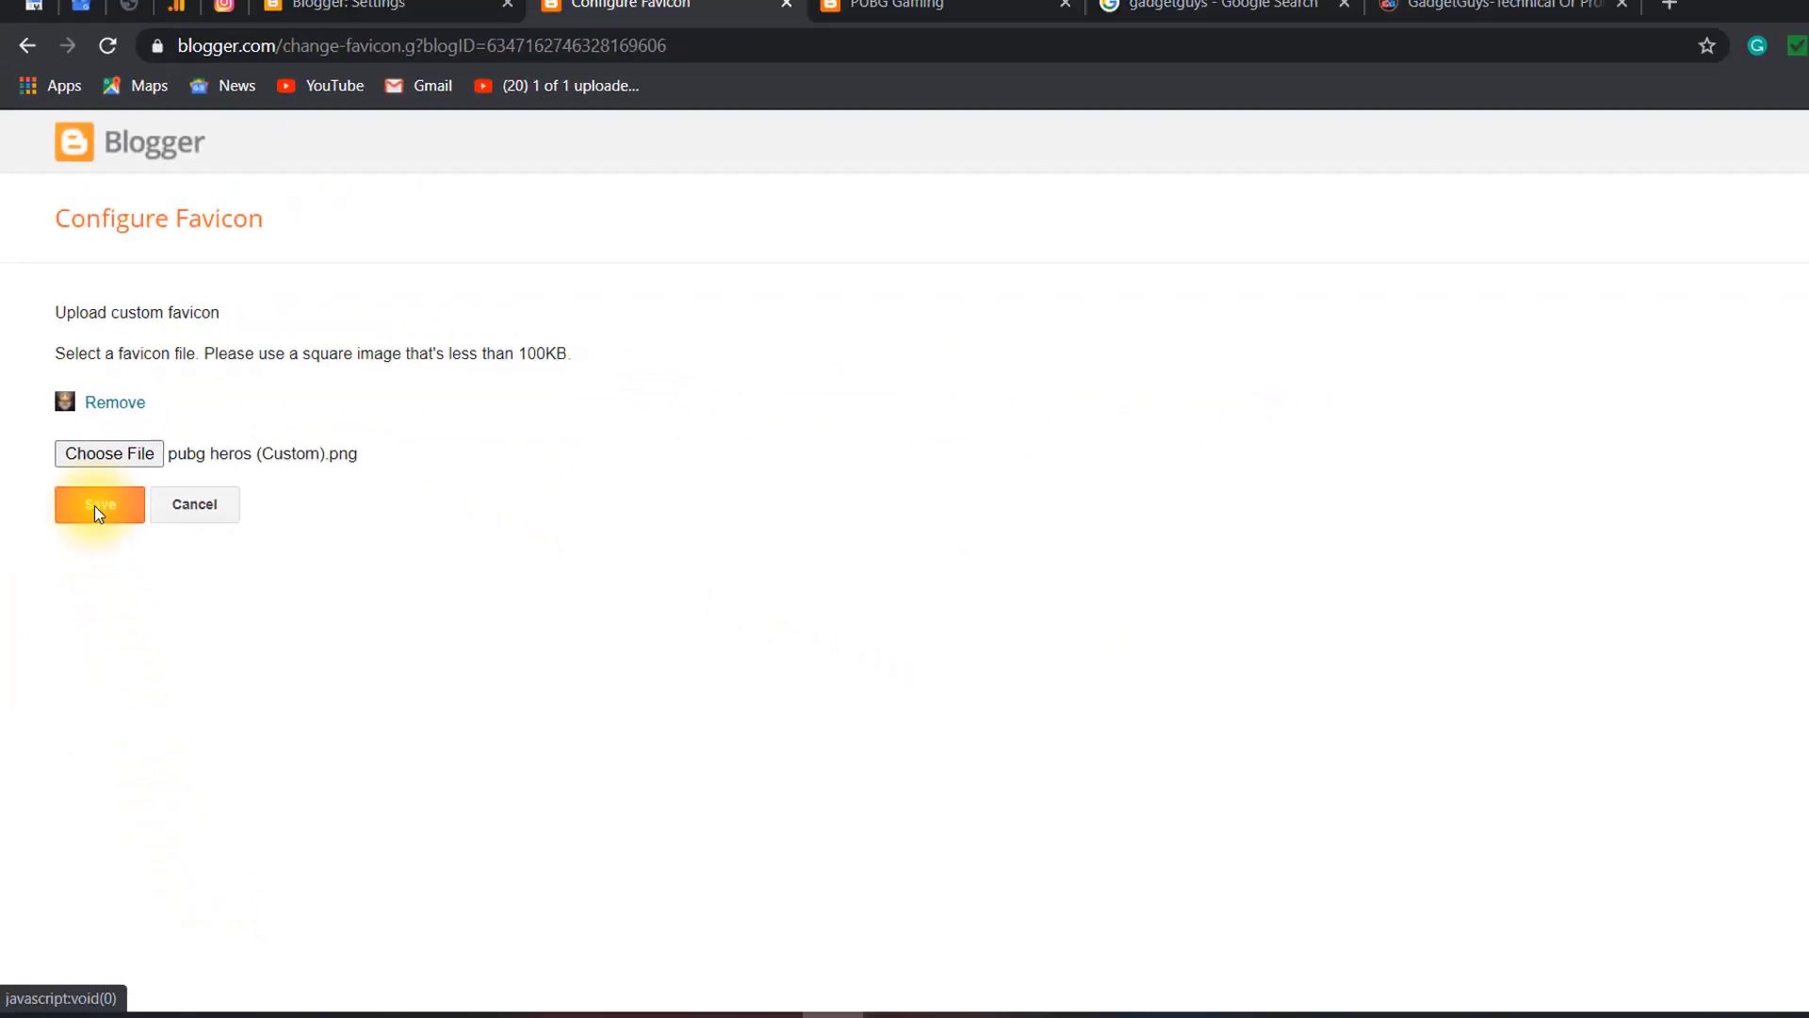
click(95, 505)
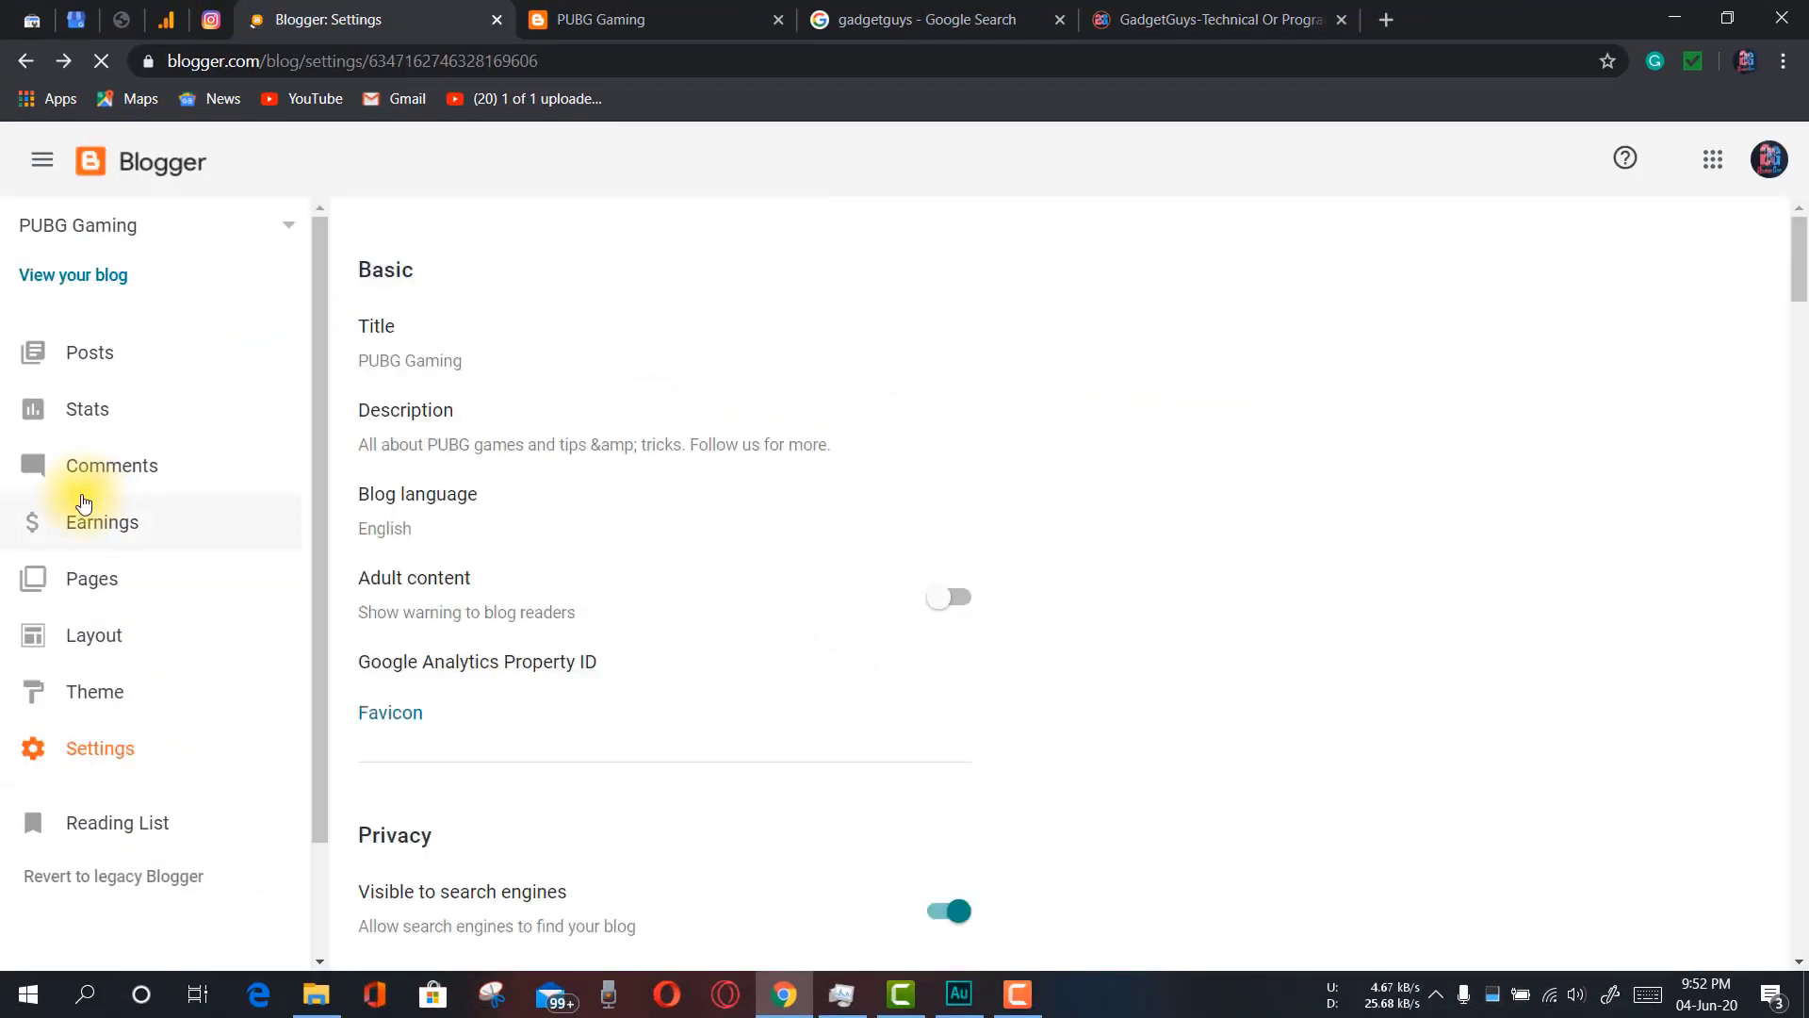
click(585, 11)
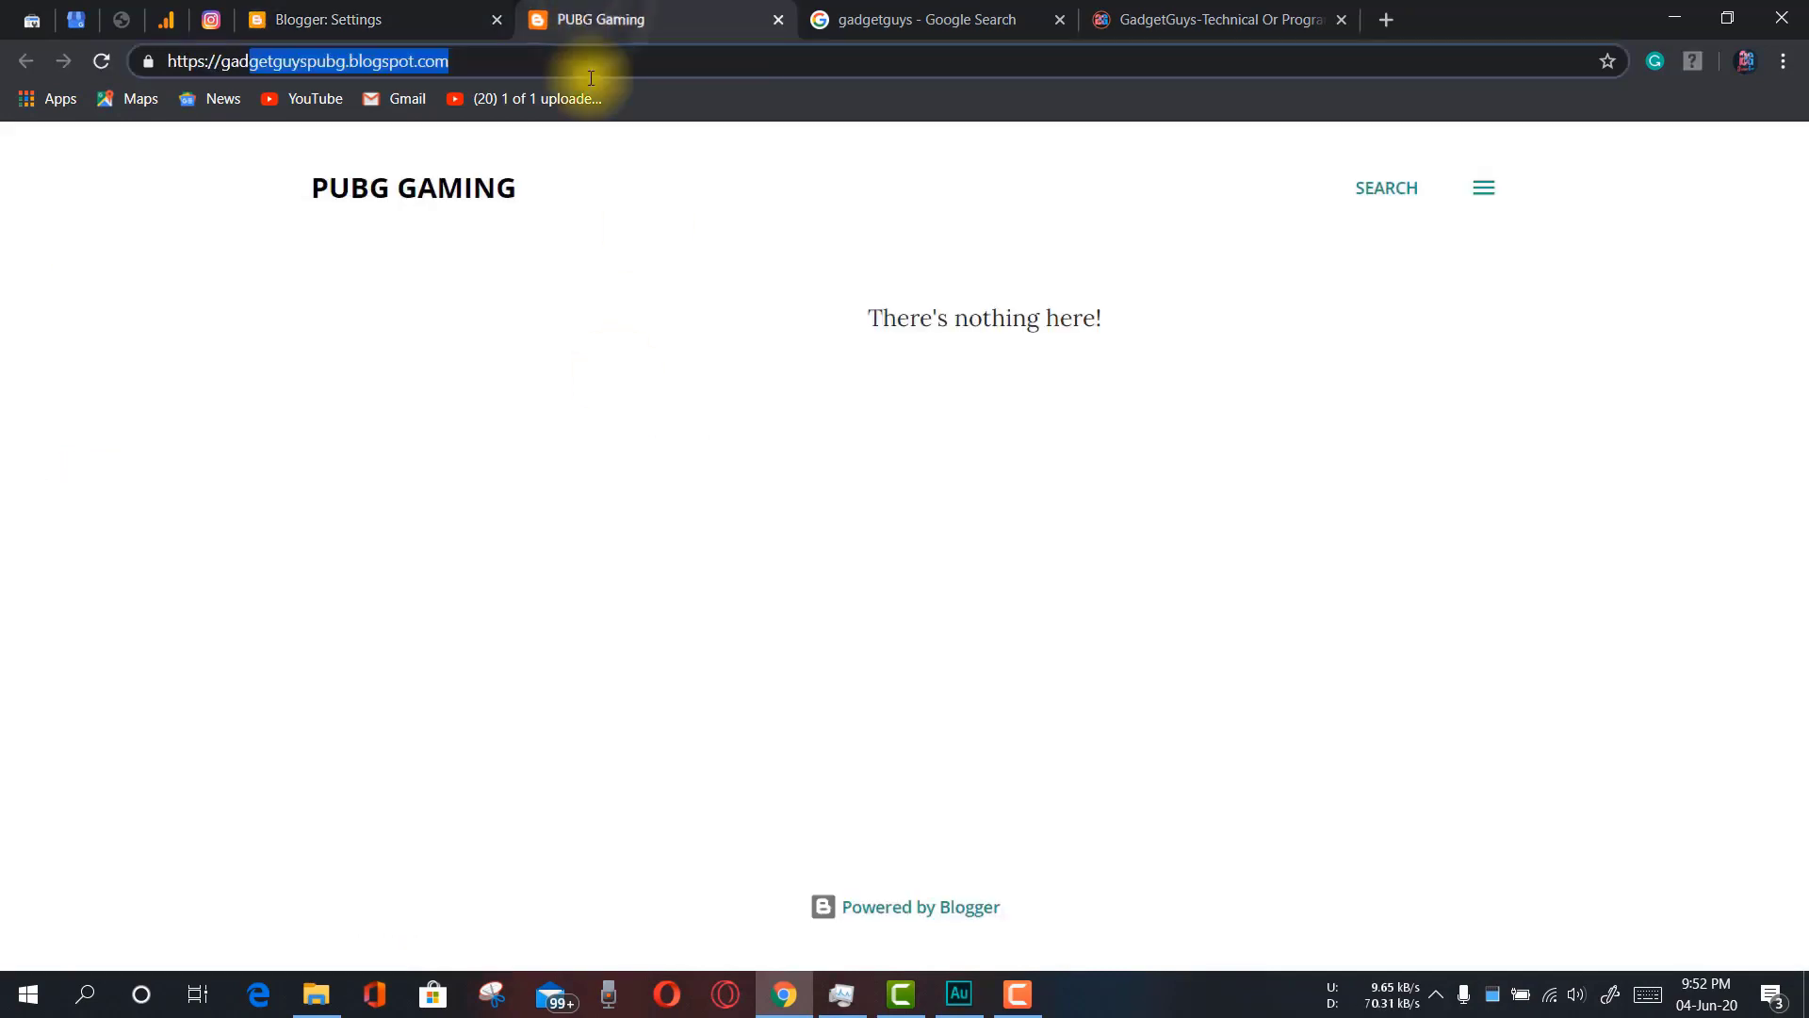
click(104, 68)
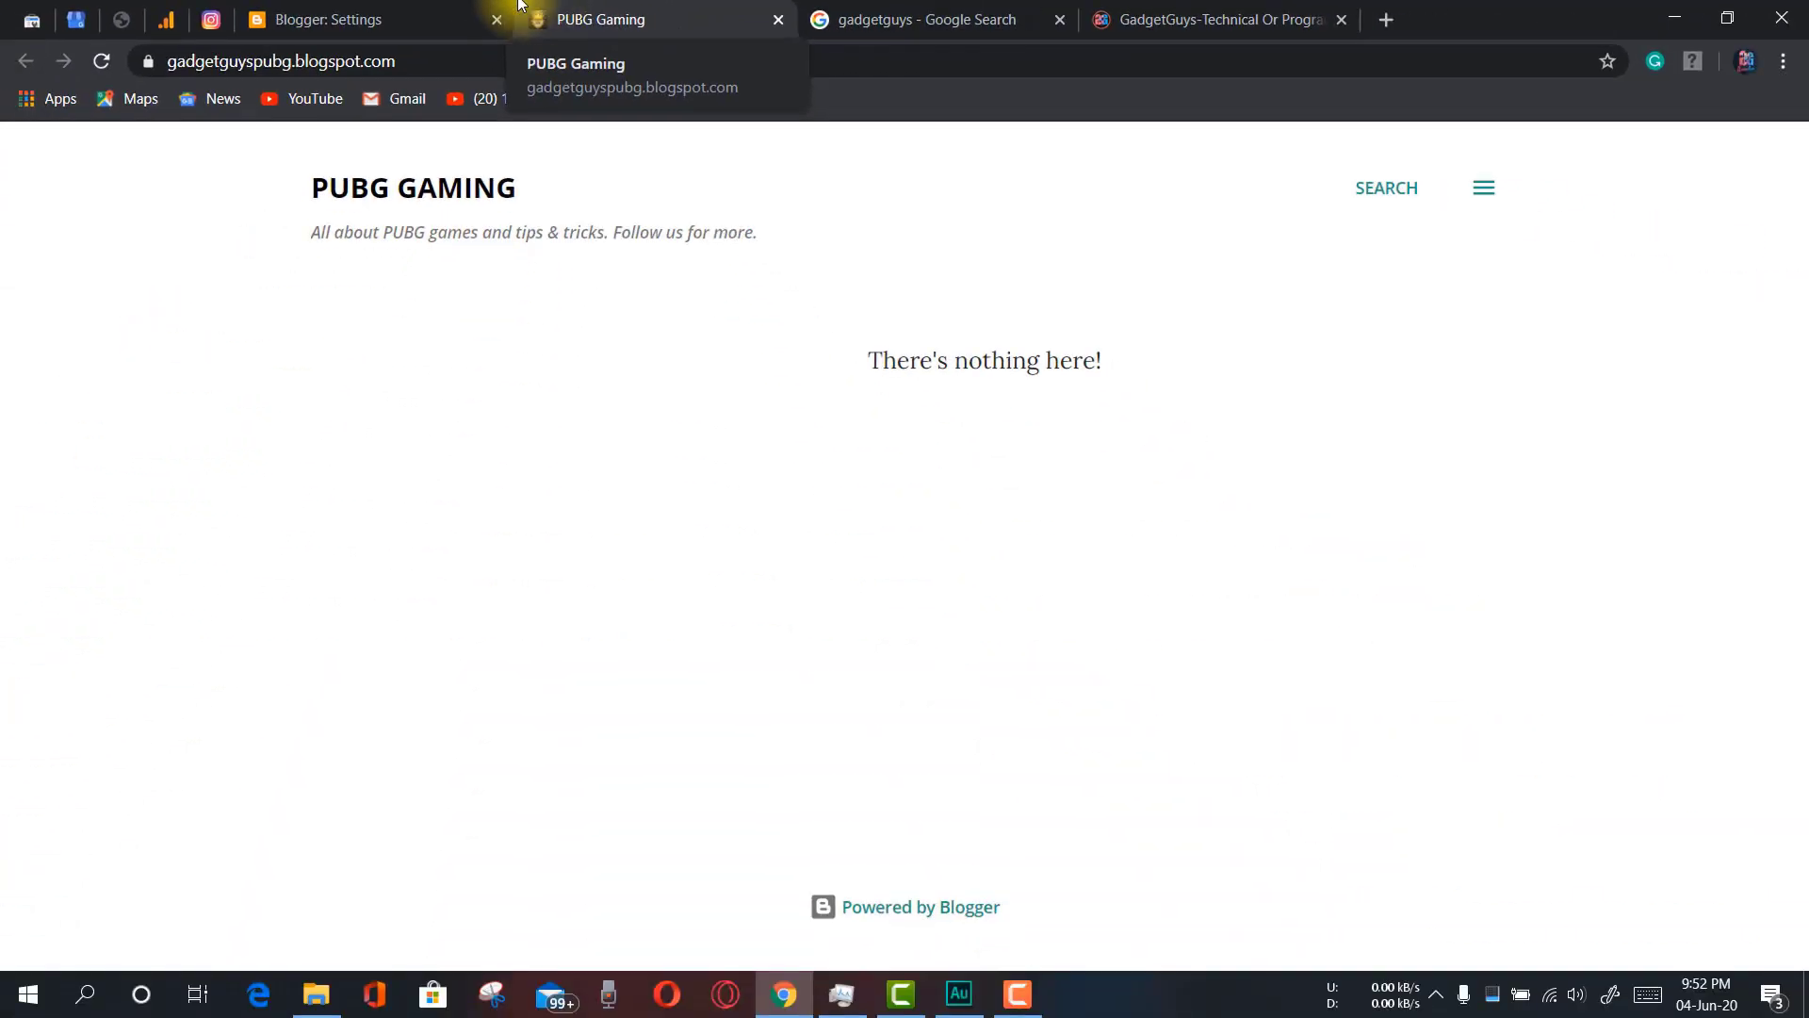
Copy the live blog's address and open gadgetguyspubg.blogspot.com in a new incognito window
click(1793, 62)
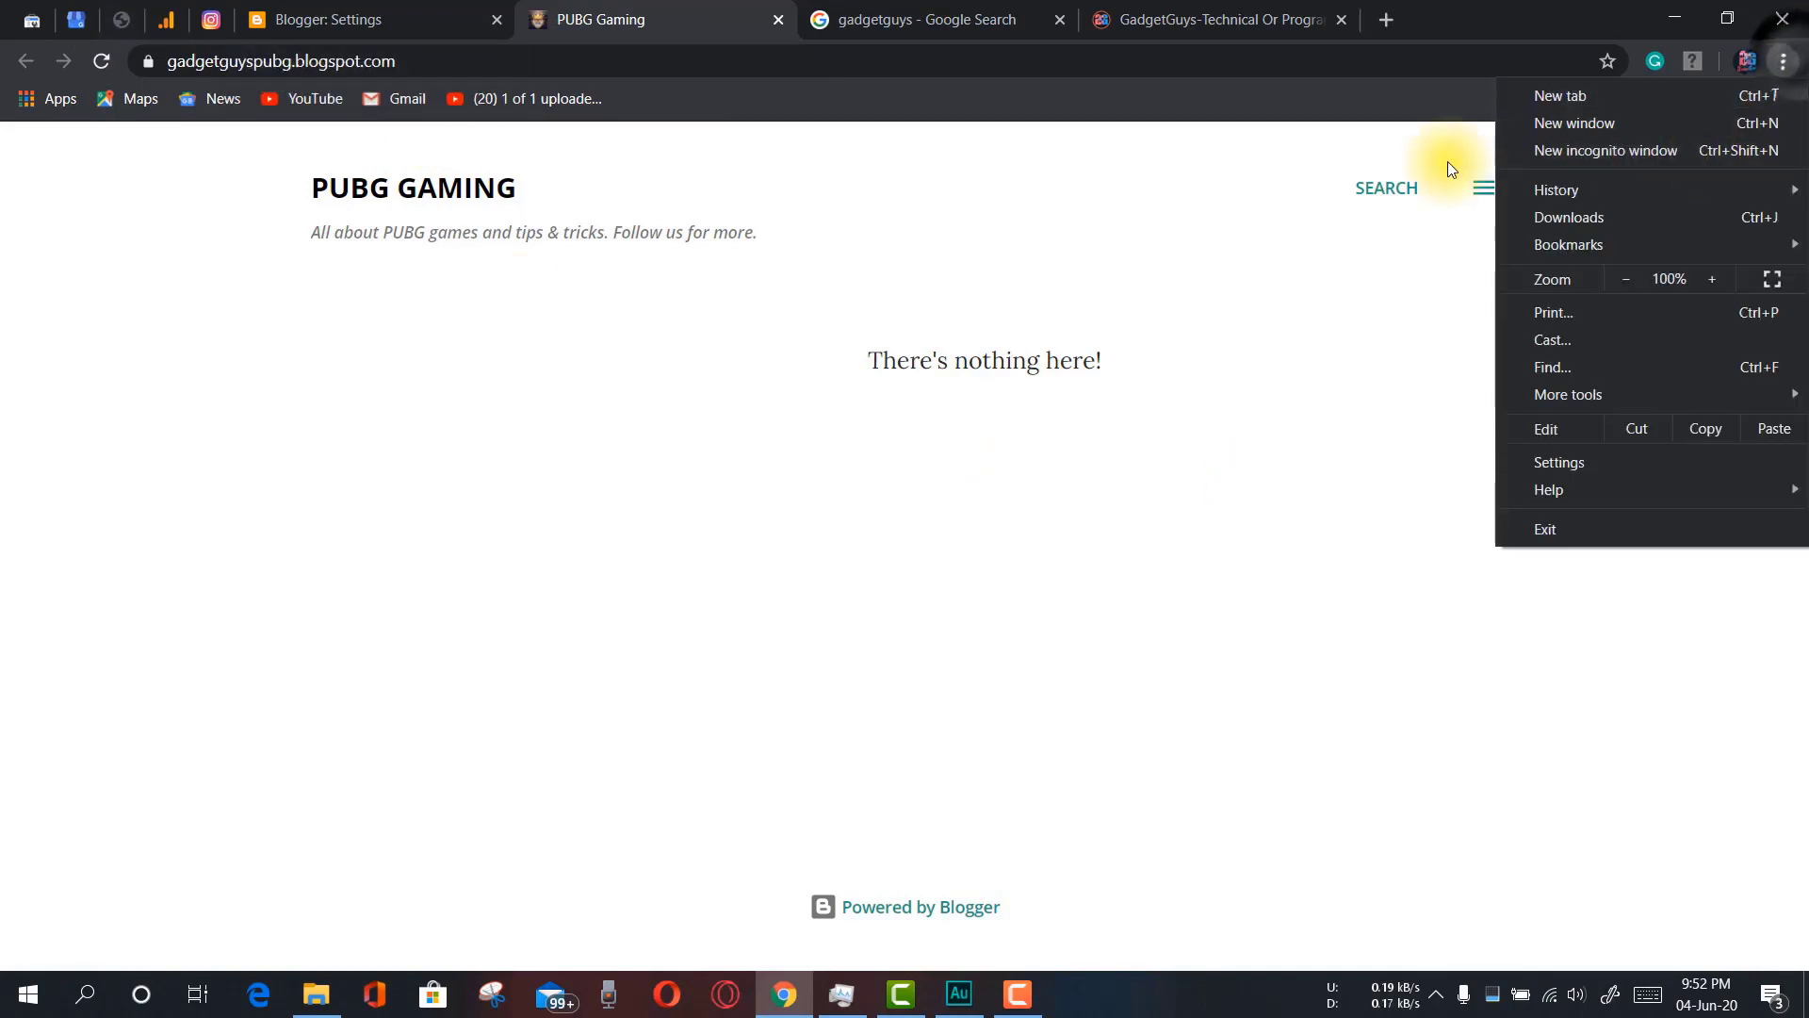
click(1704, 150)
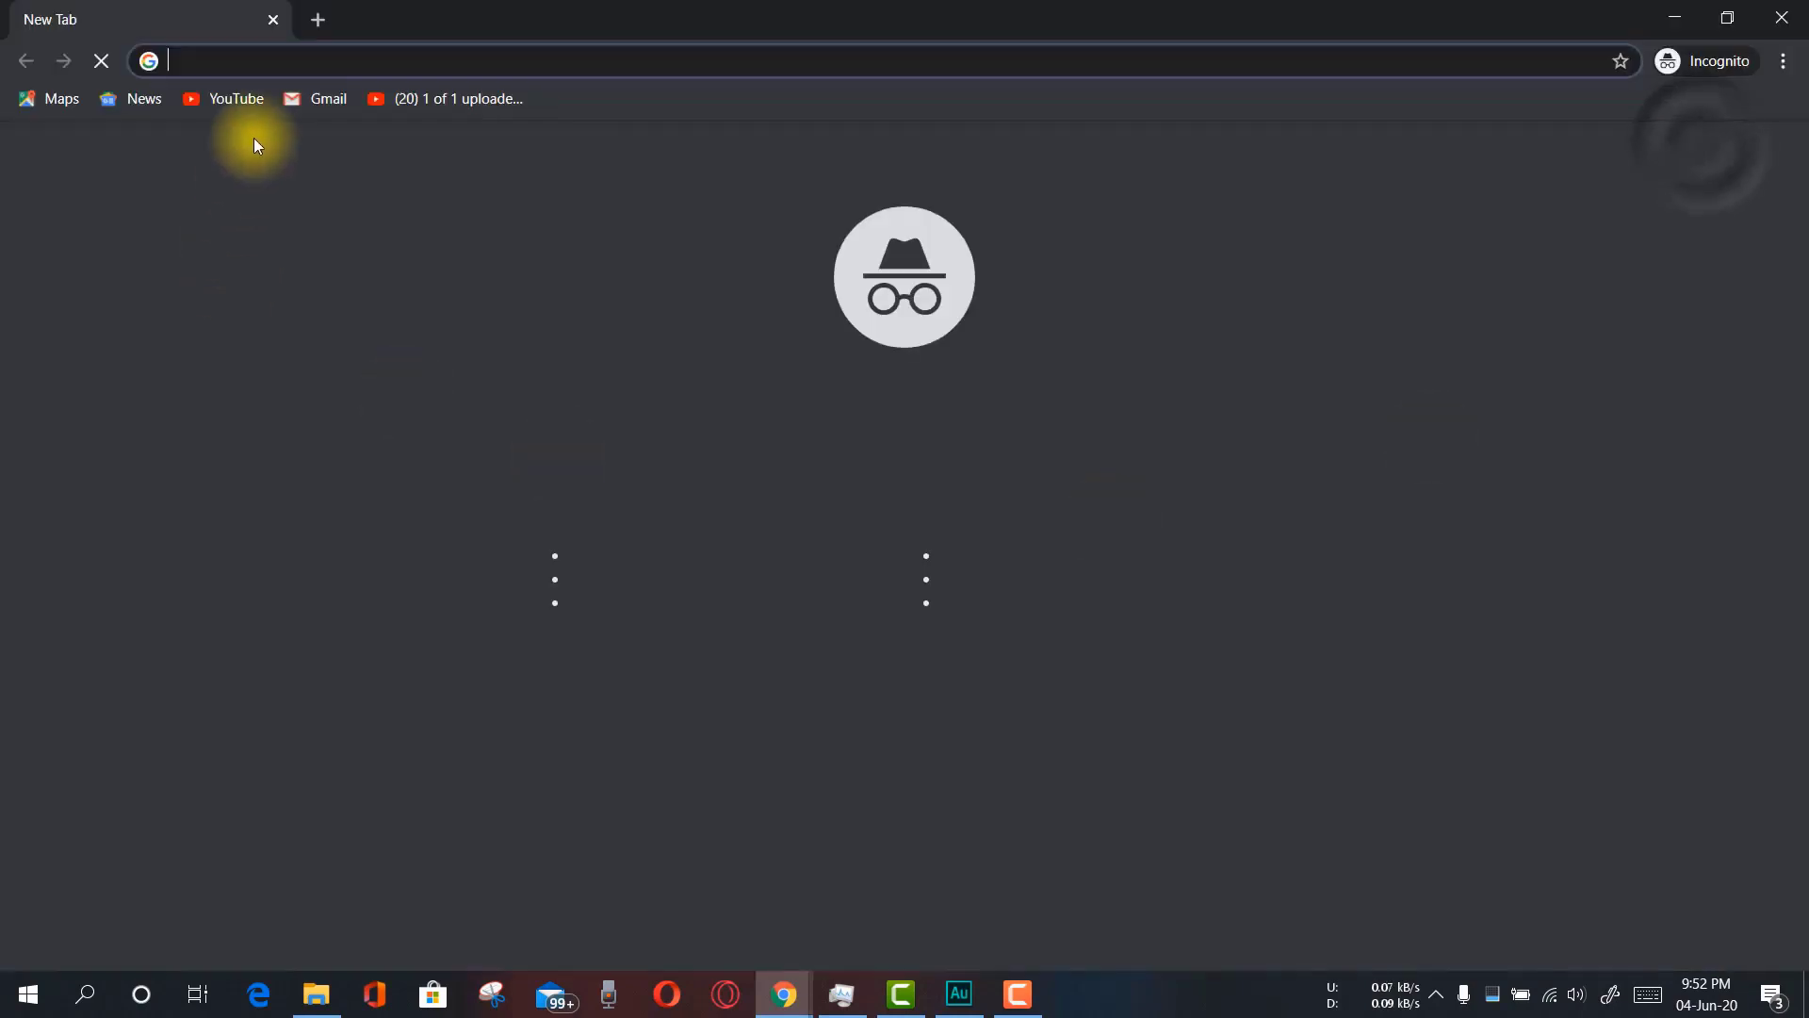
click(1675, 17)
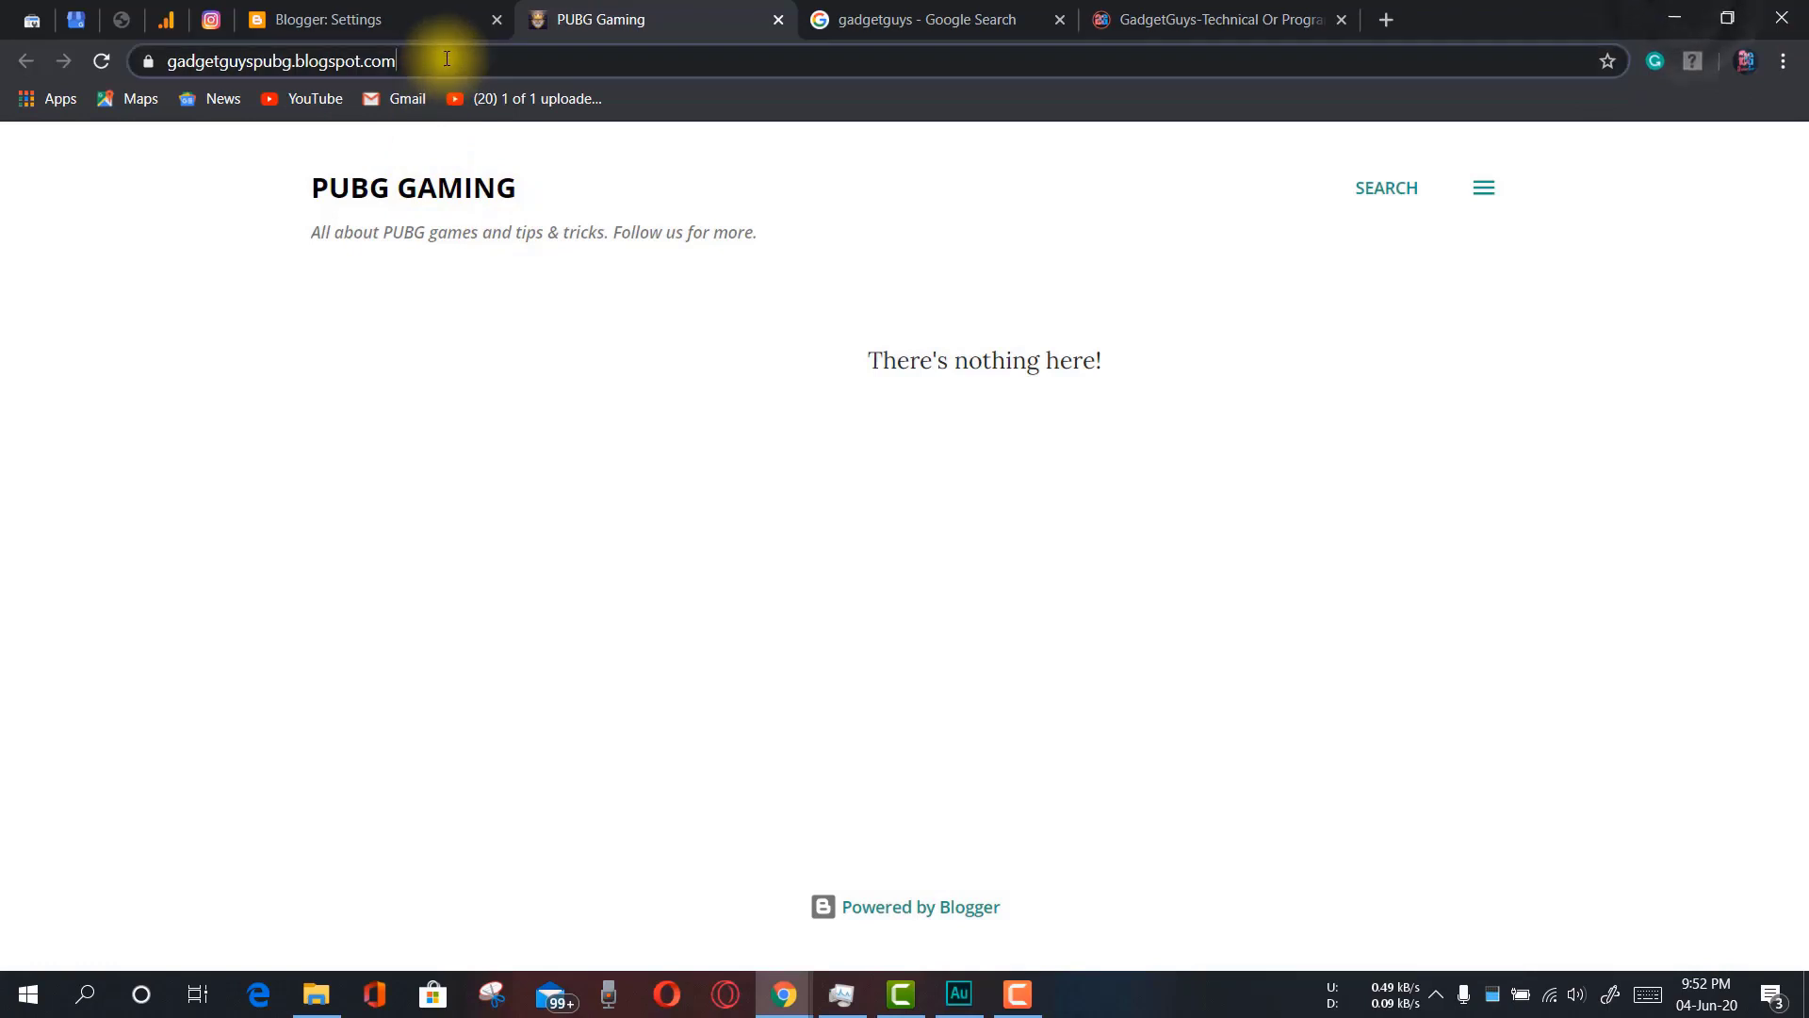
click(338, 59)
right_click(337, 59)
click(413, 186)
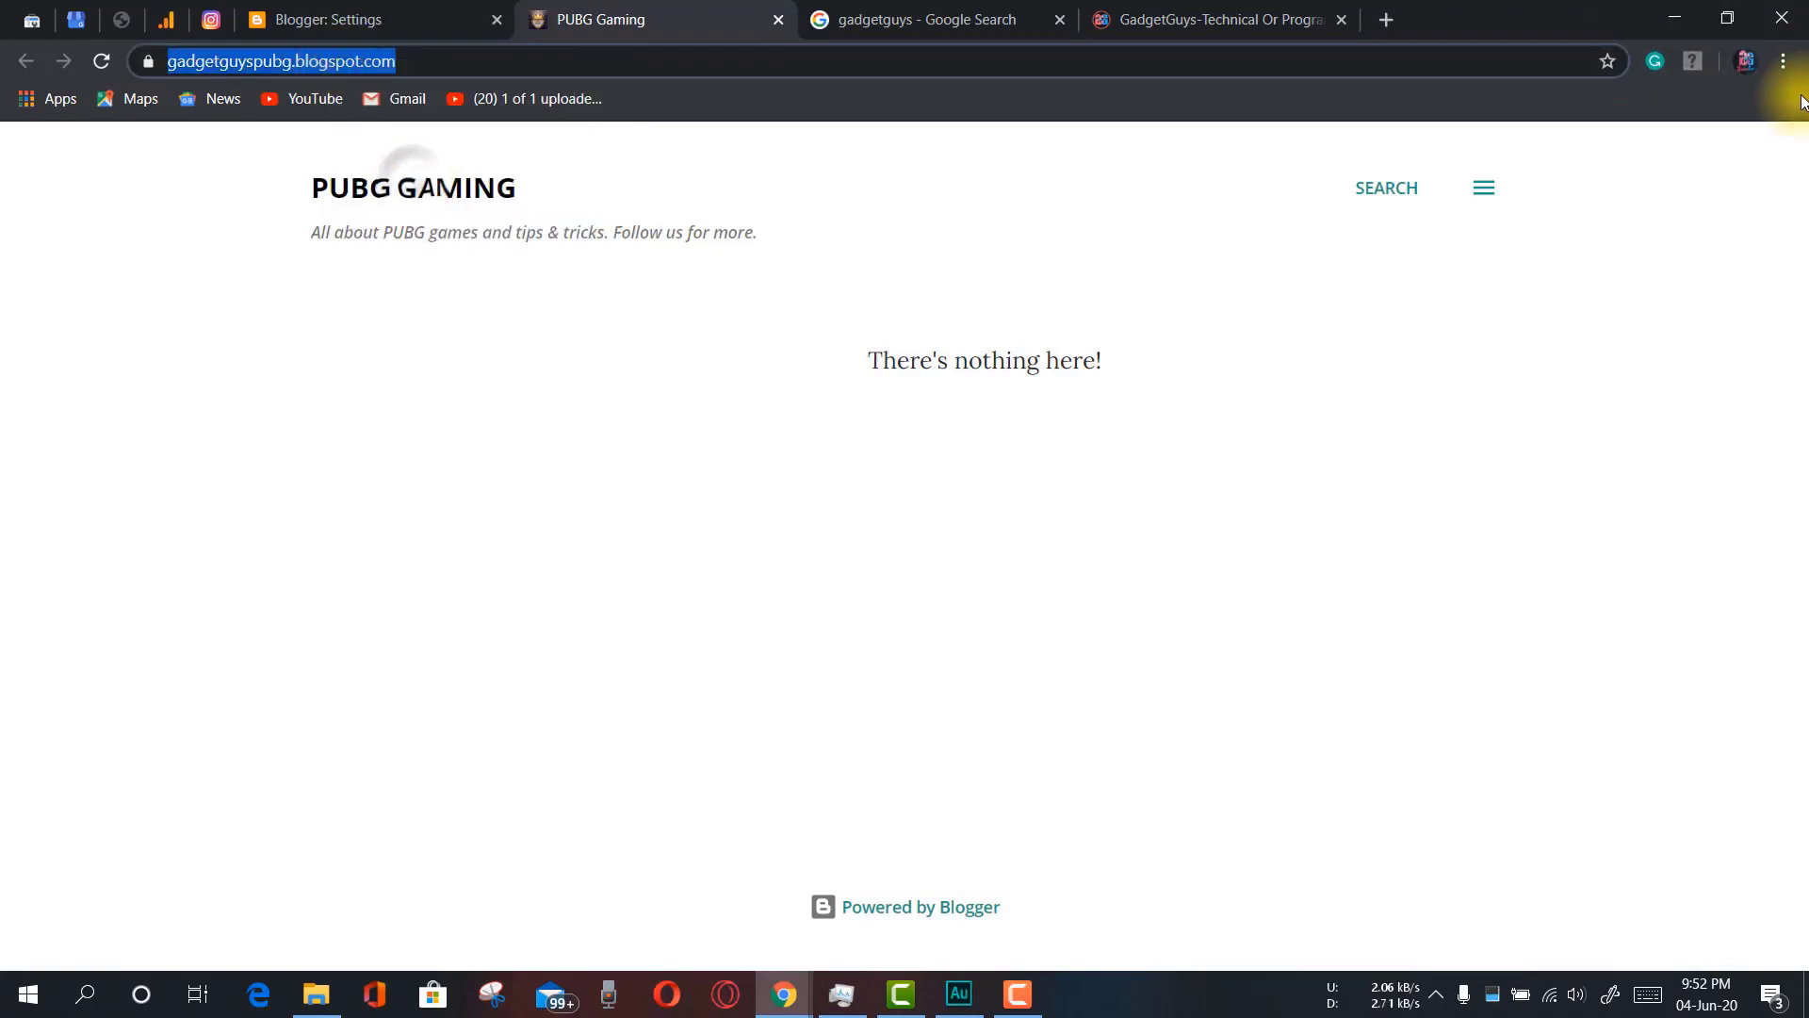
mouse_move(782, 1005)
click(910, 895)
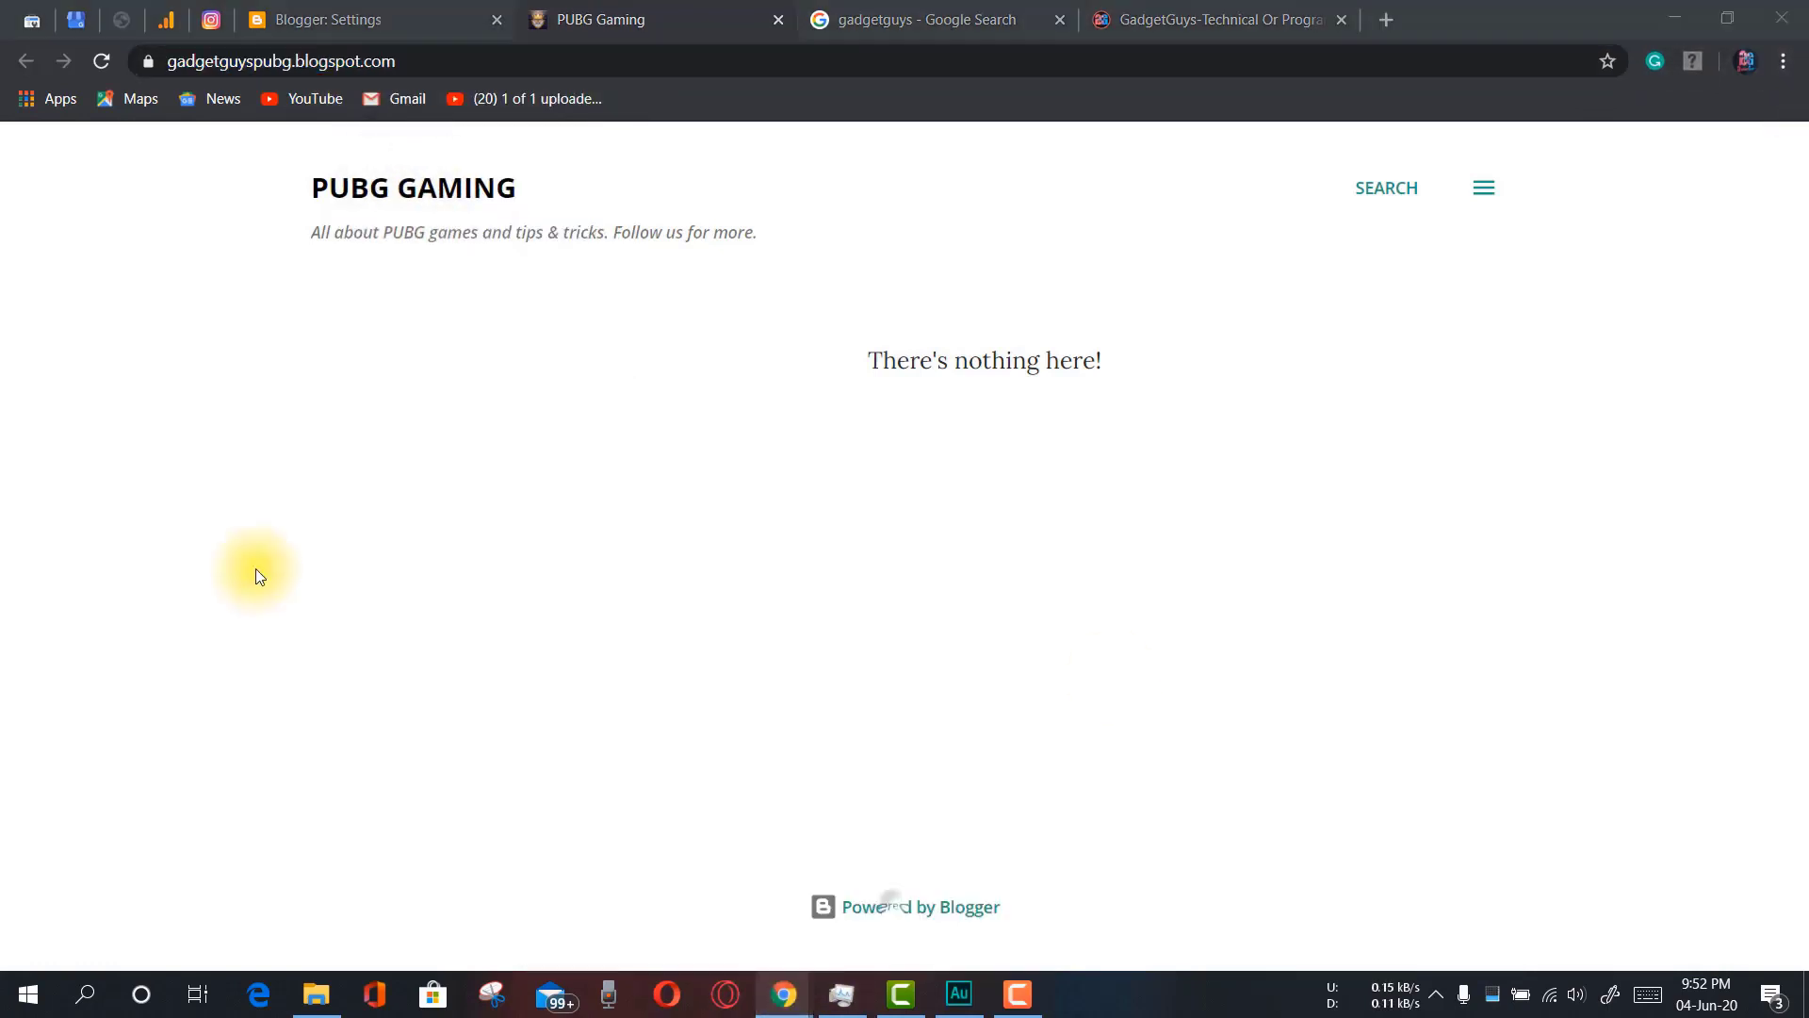
right_click(209, 58)
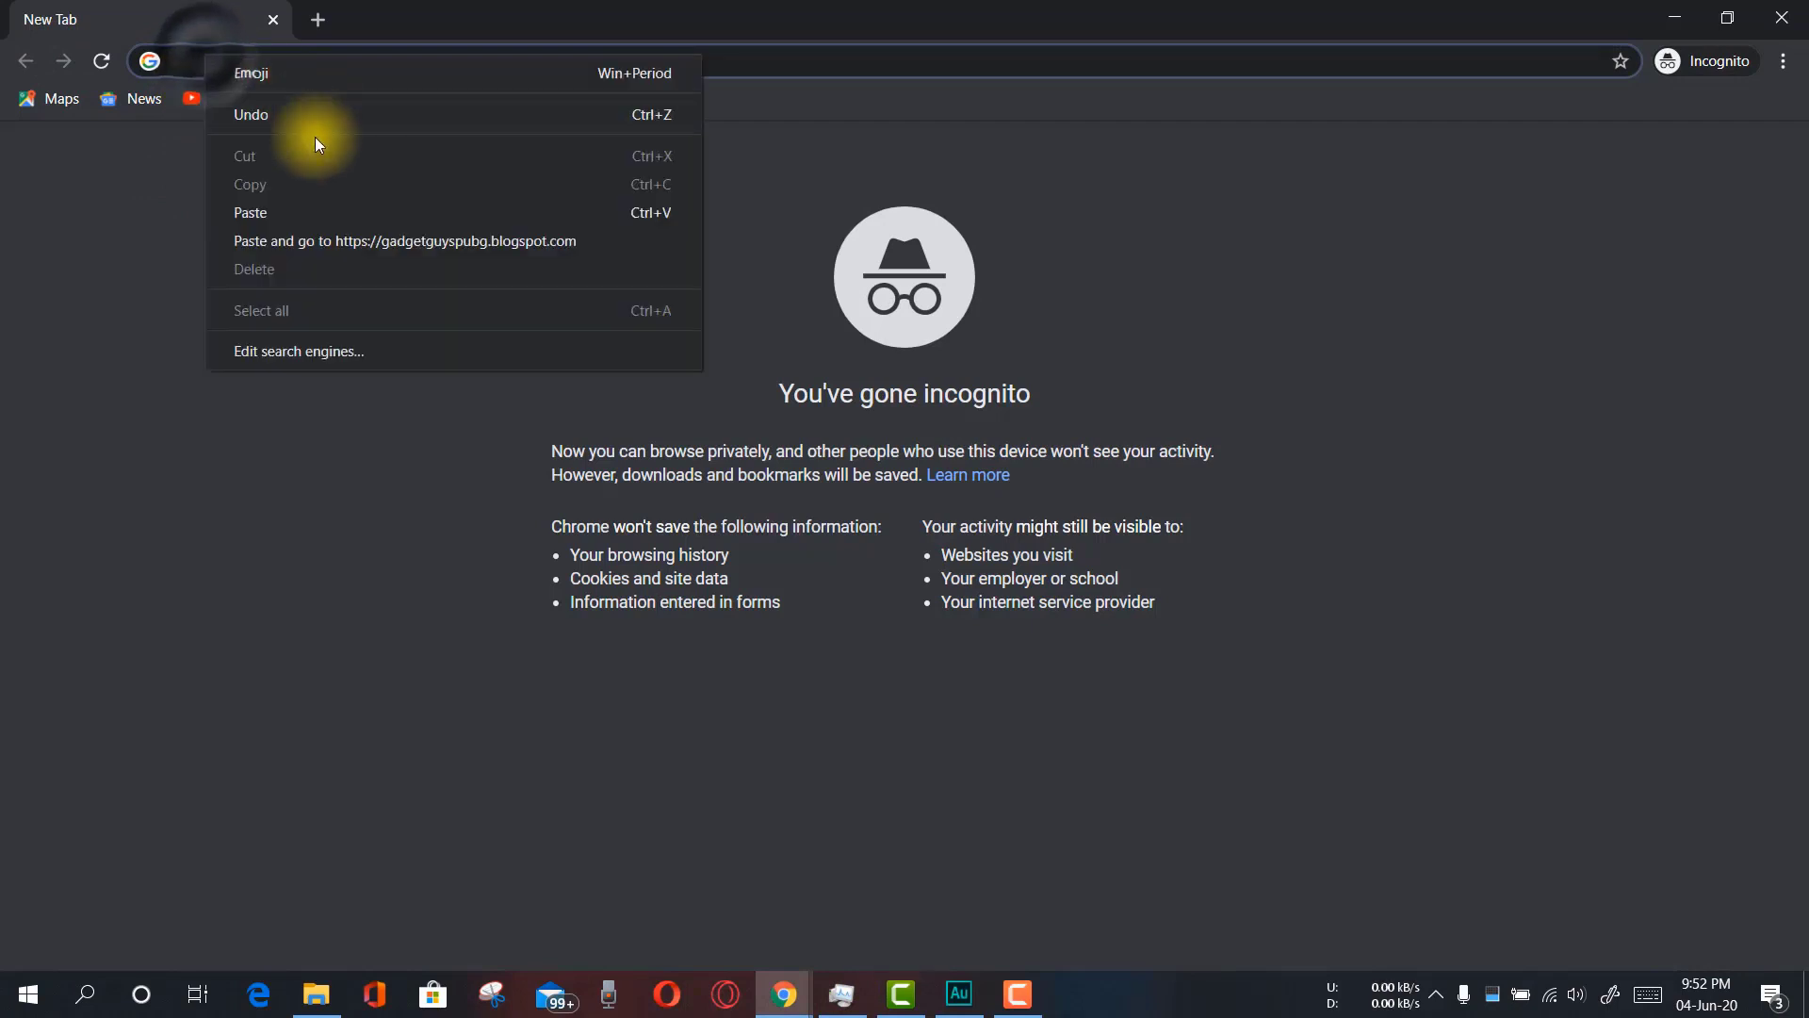
click(313, 201)
key(Return)
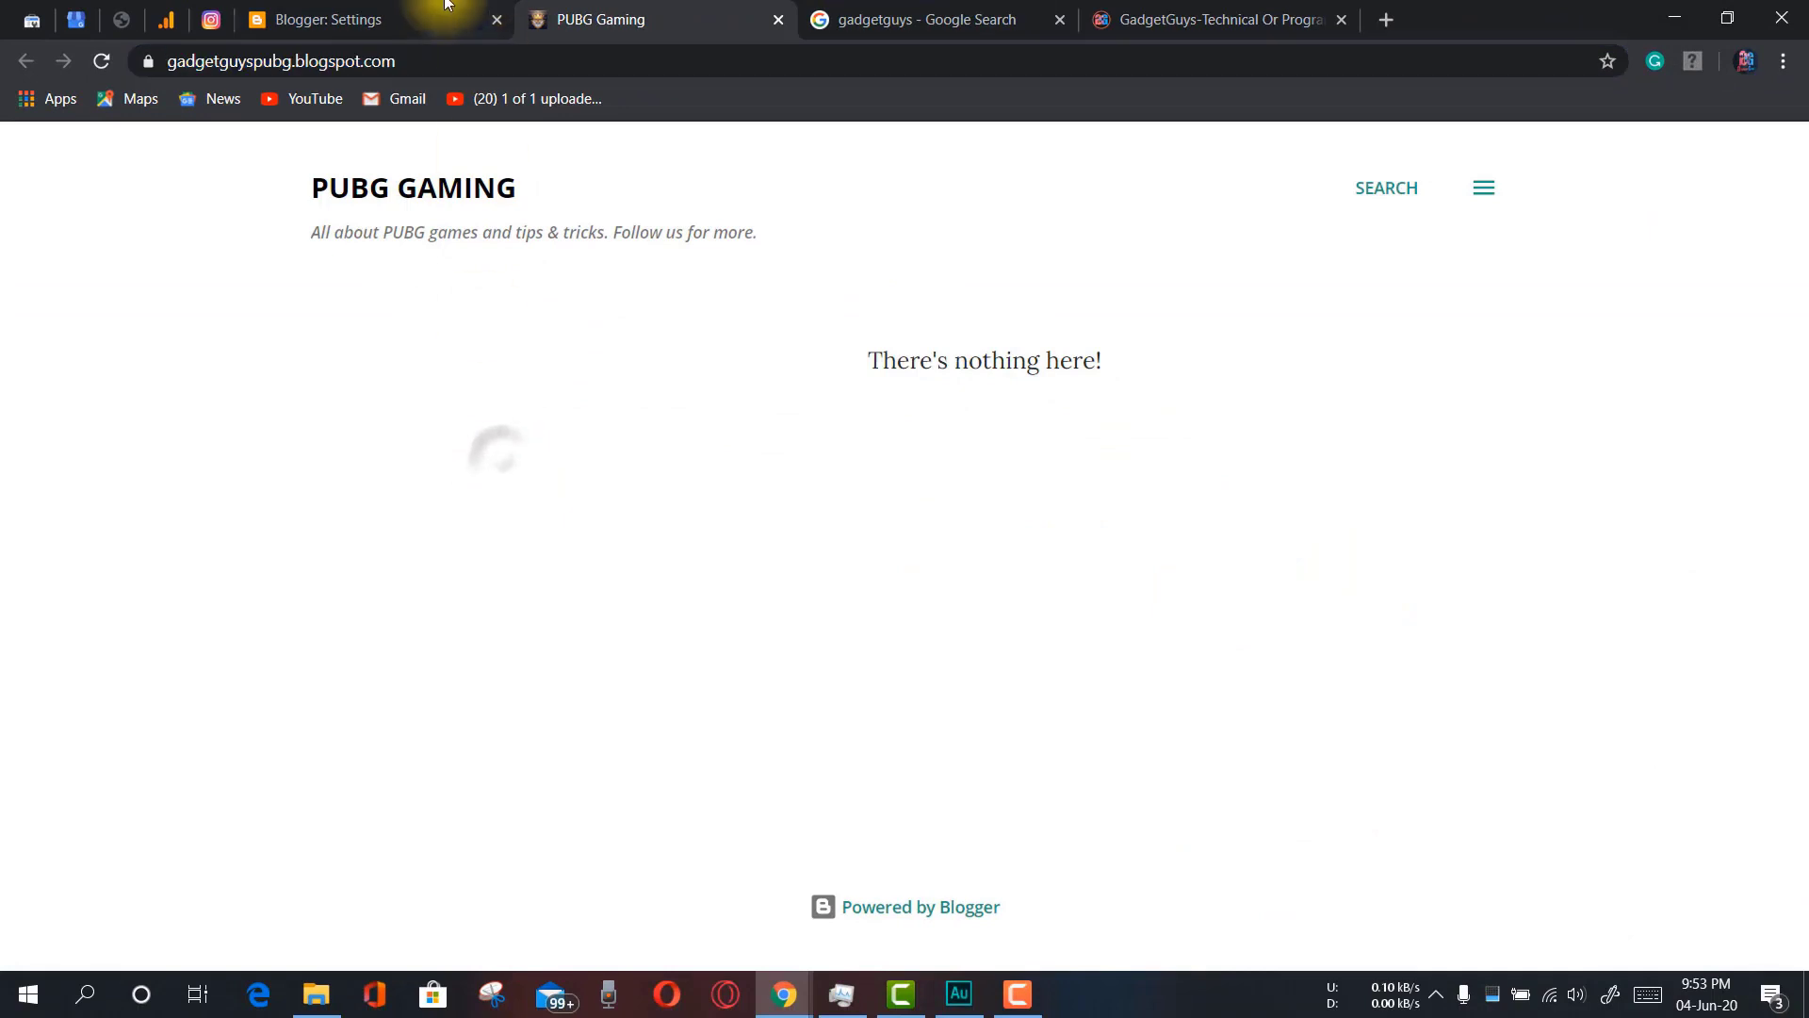
Return to the Blogger settings and review the Privacy, Publishing, HTTPS, Permissions and Posts sections
key(ctrl+shift+Tab)
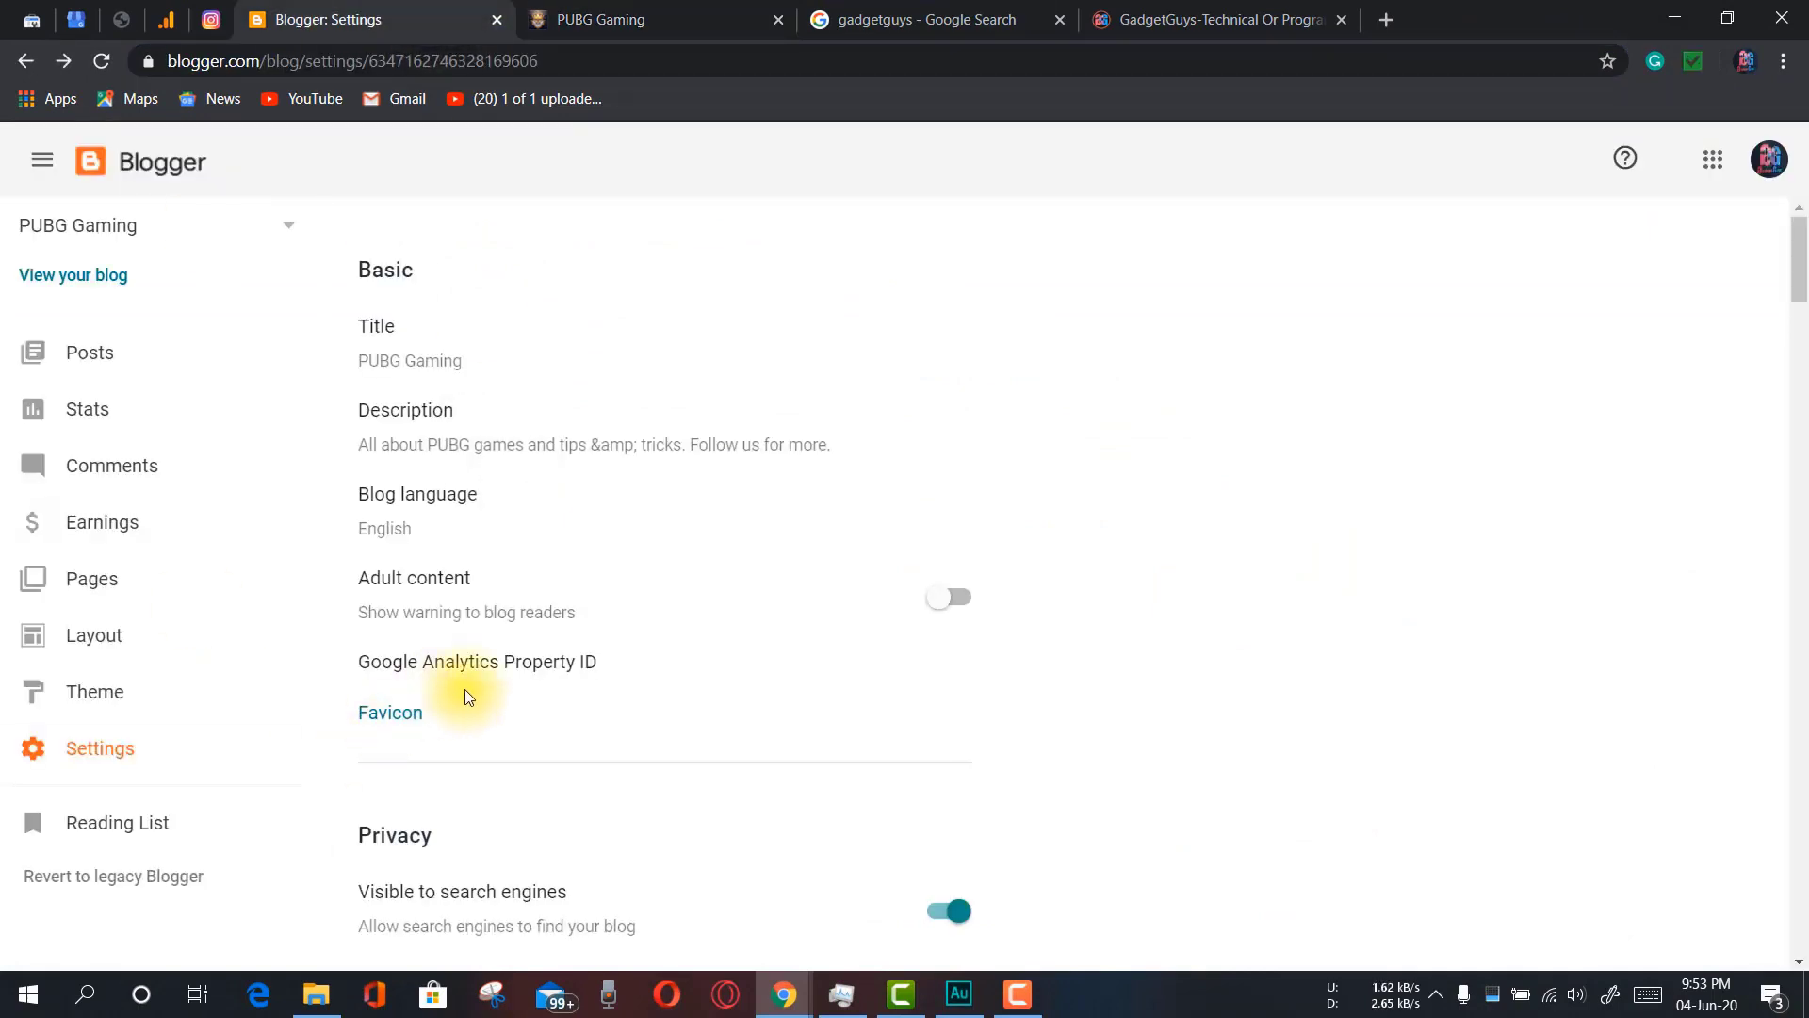
scroll(561, 650, down, 5)
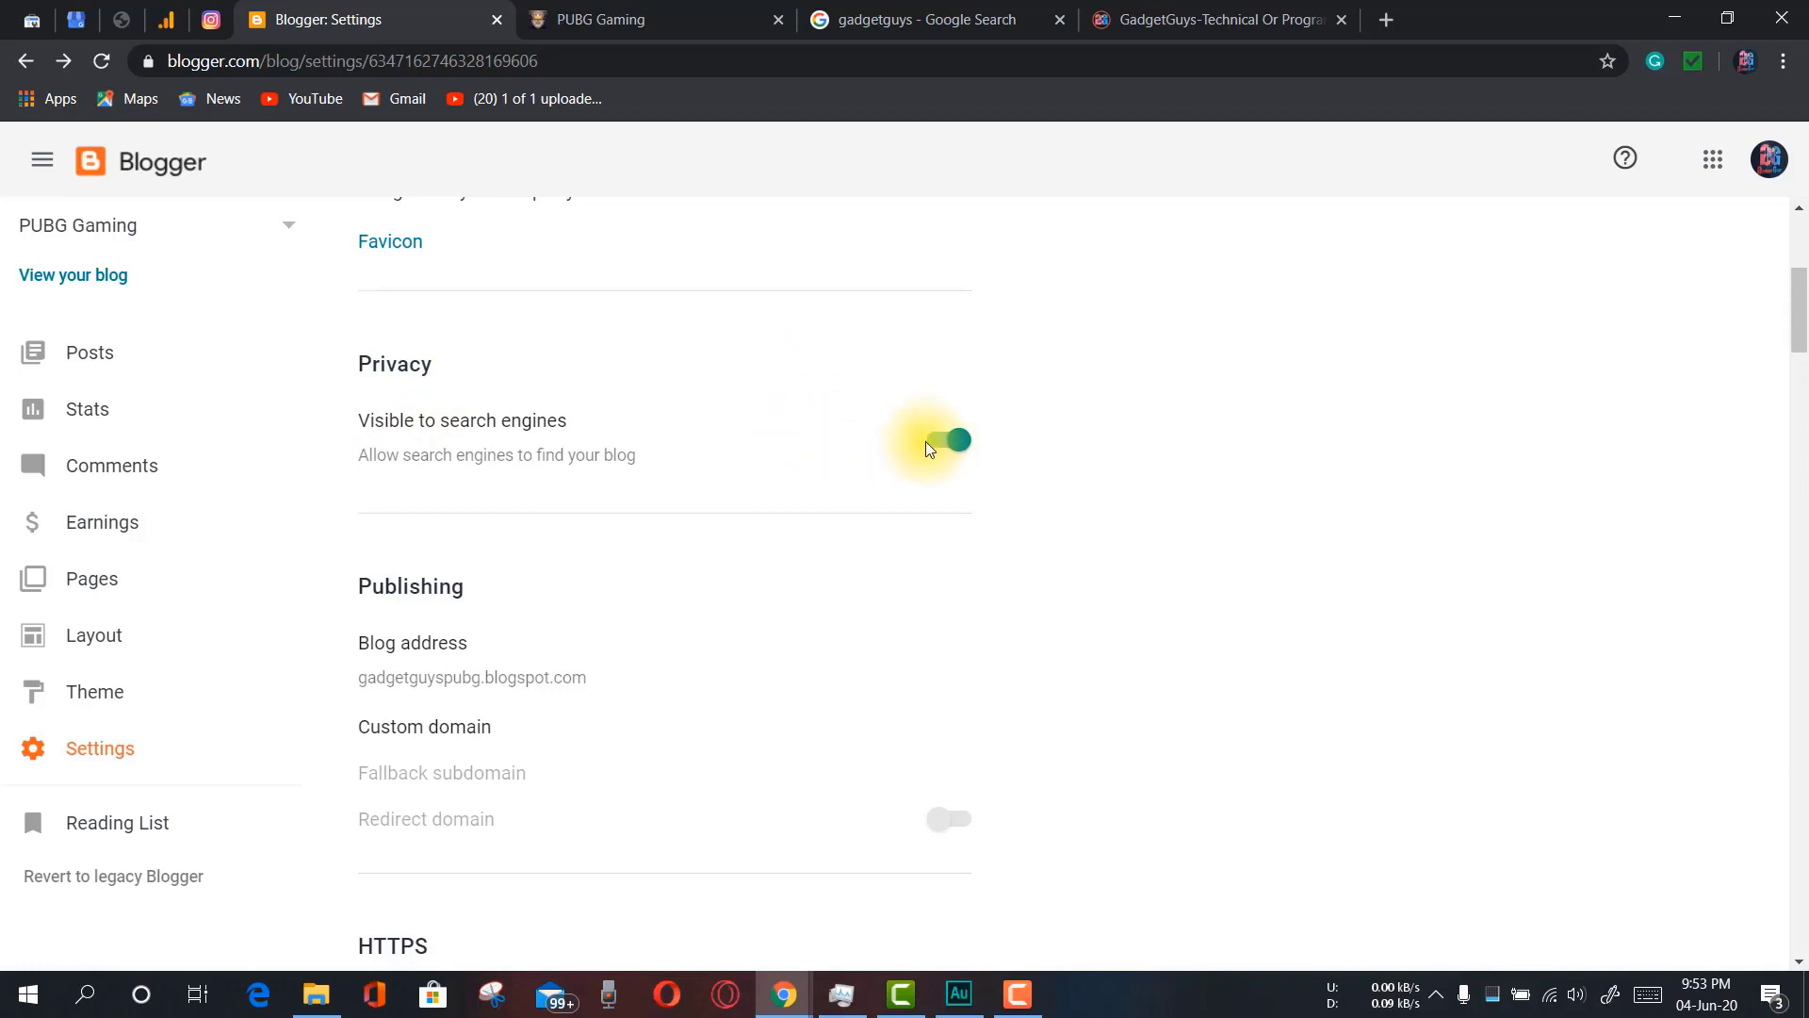
scroll(412, 473, down, 2)
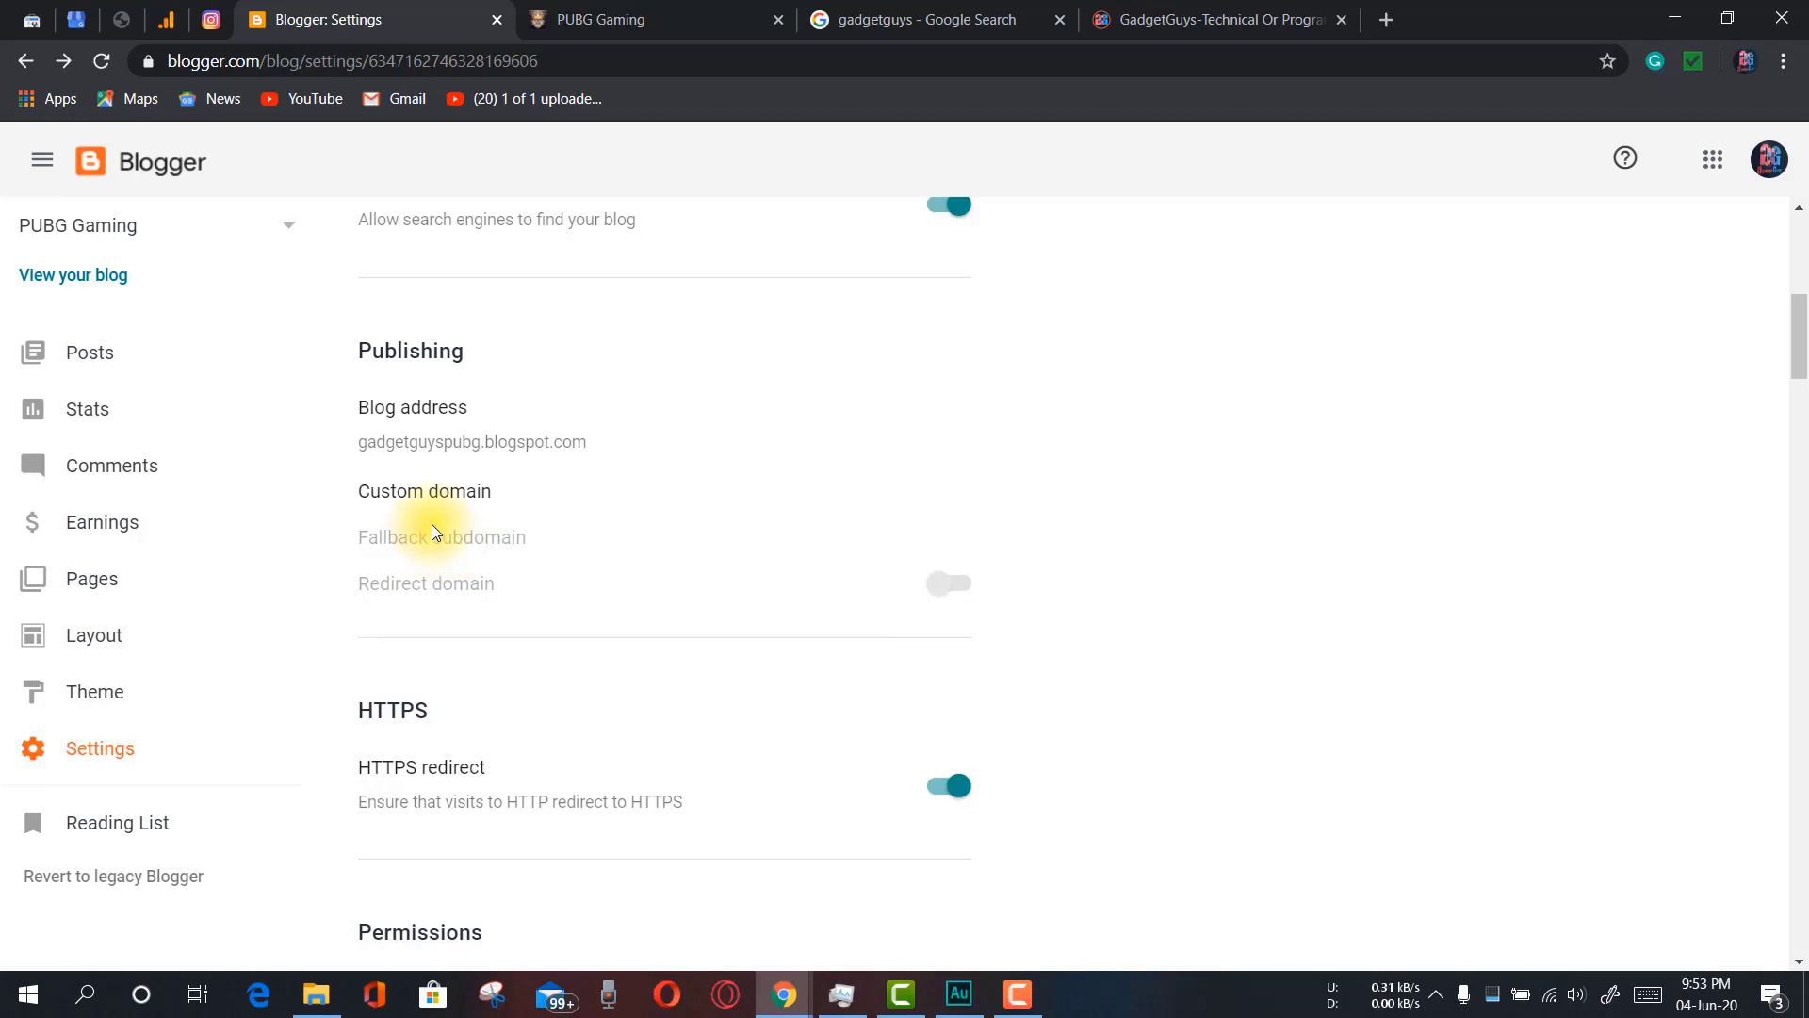
scroll(599, 601, down, 3)
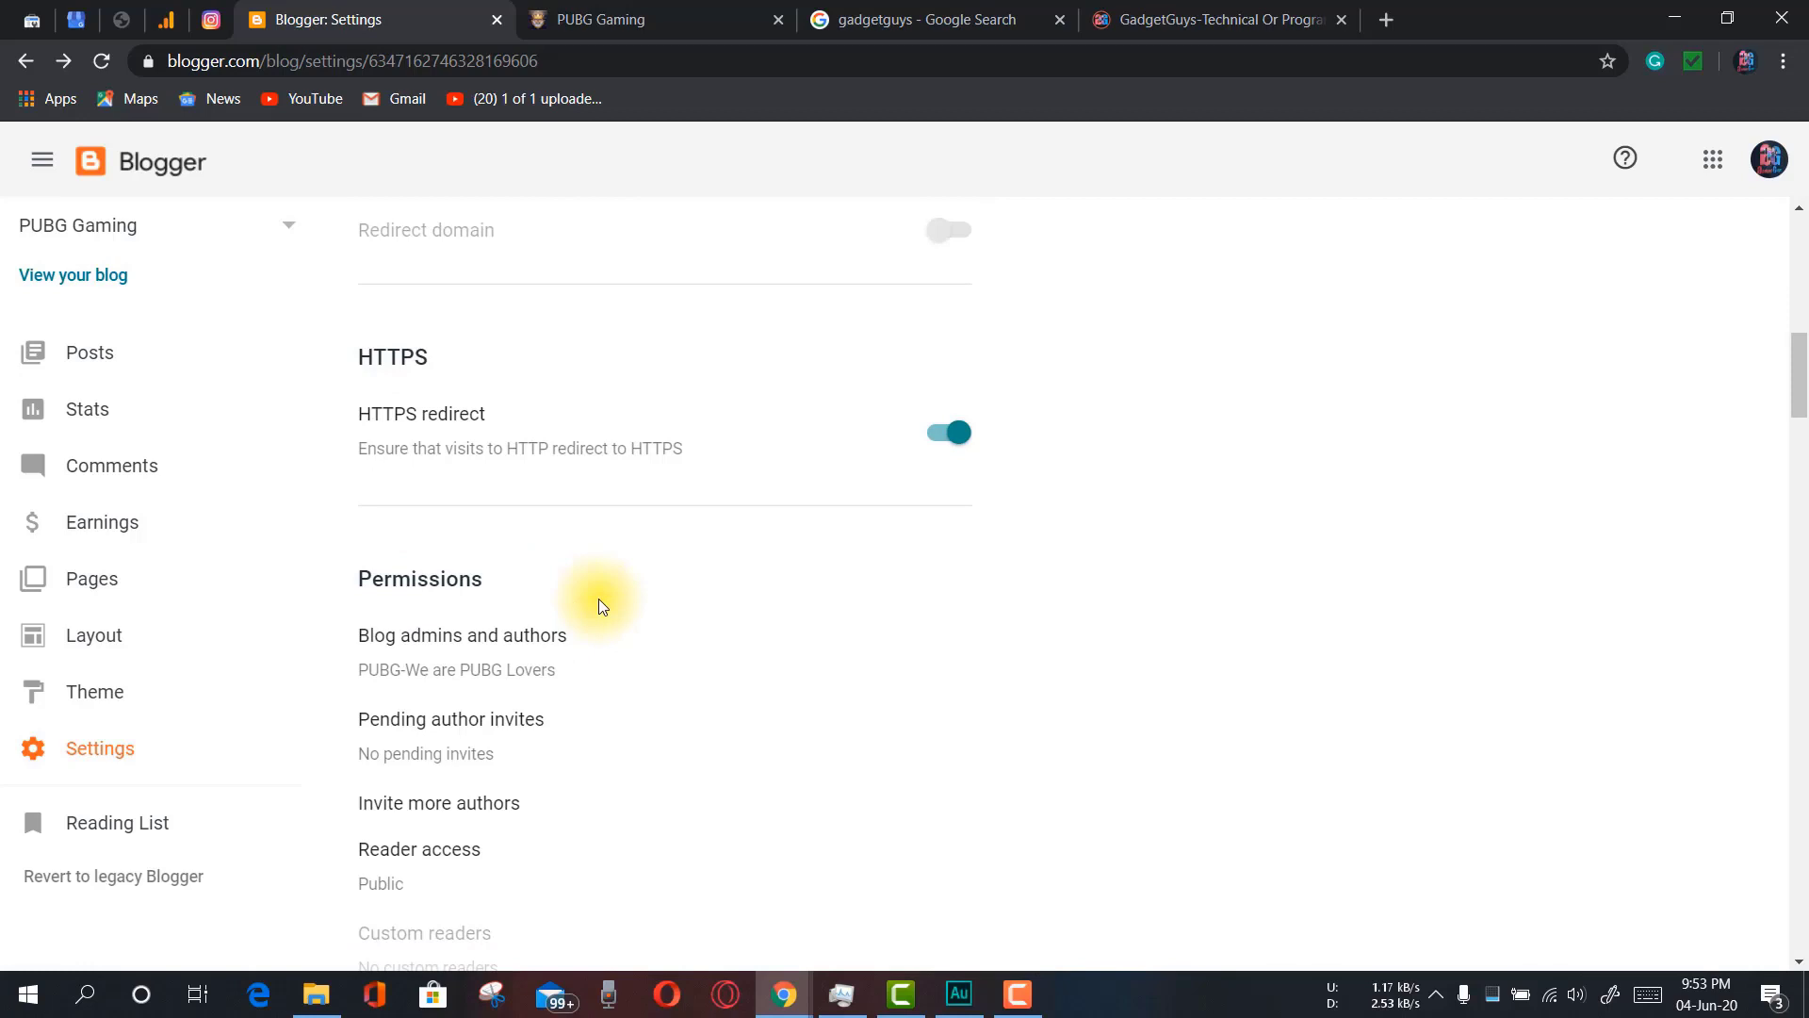
scroll(603, 608, down, 3)
scroll(646, 529, up, 2)
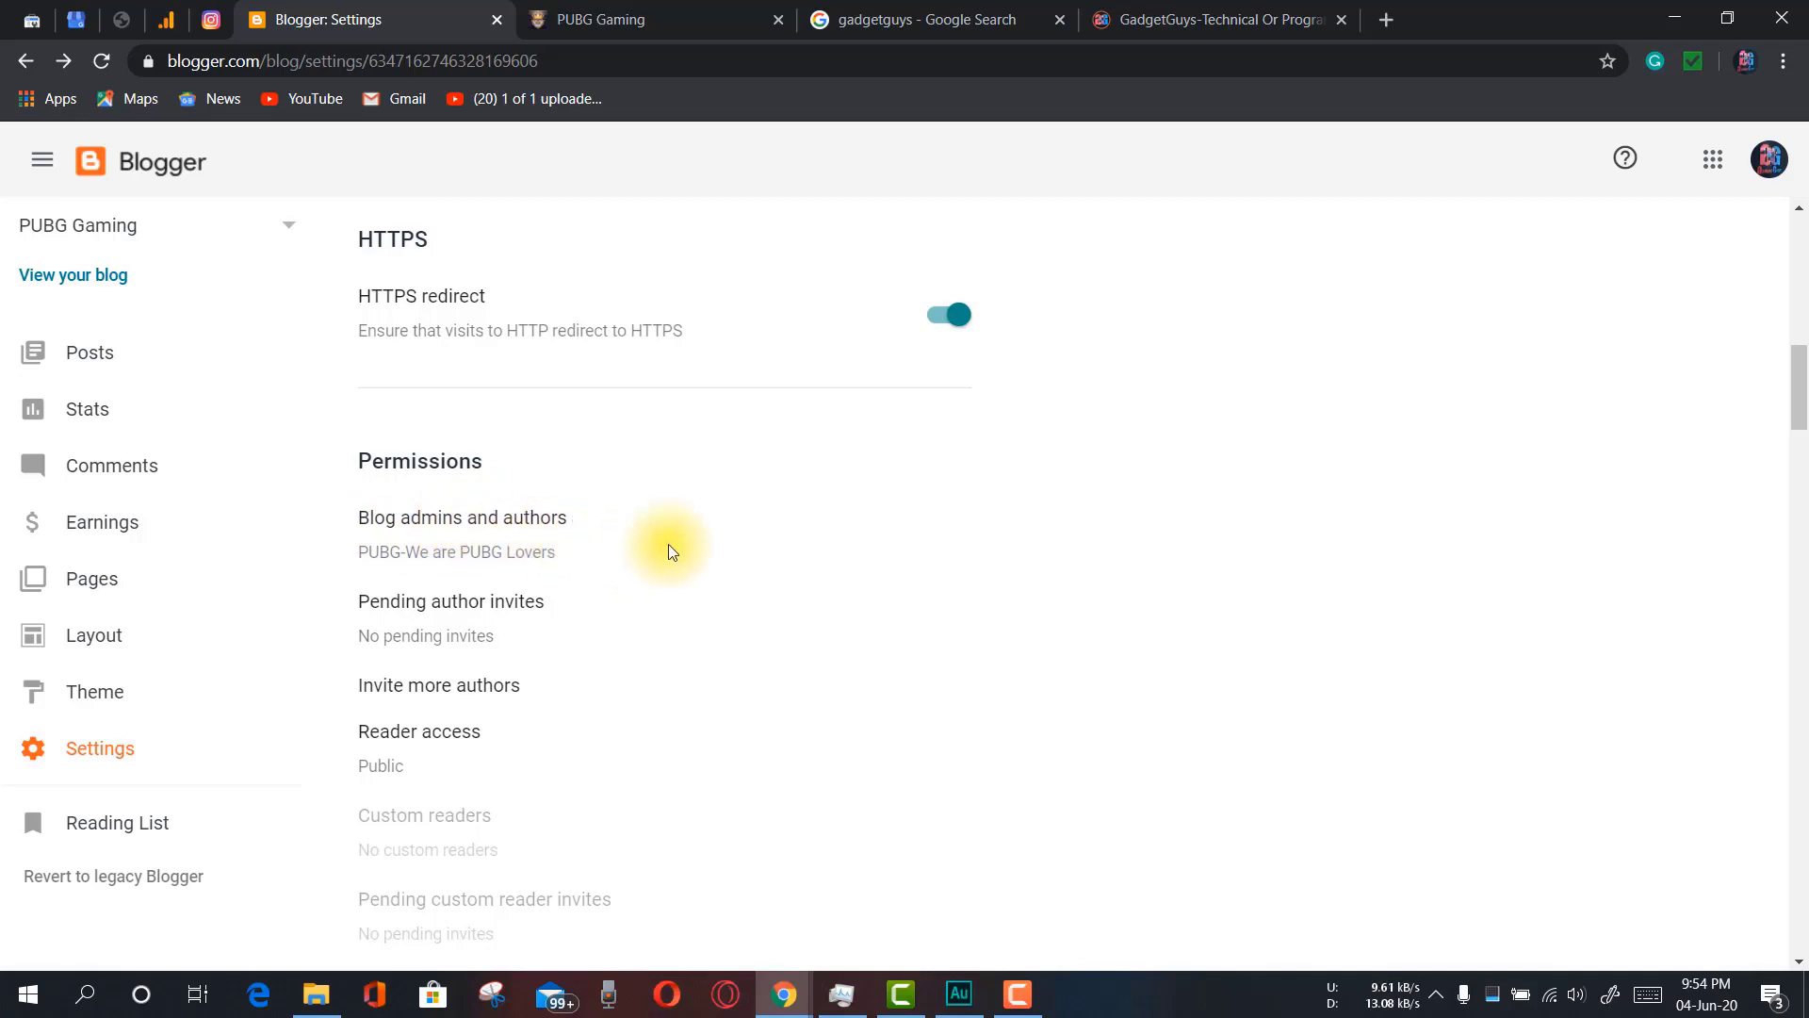
scroll(670, 551, down, 1)
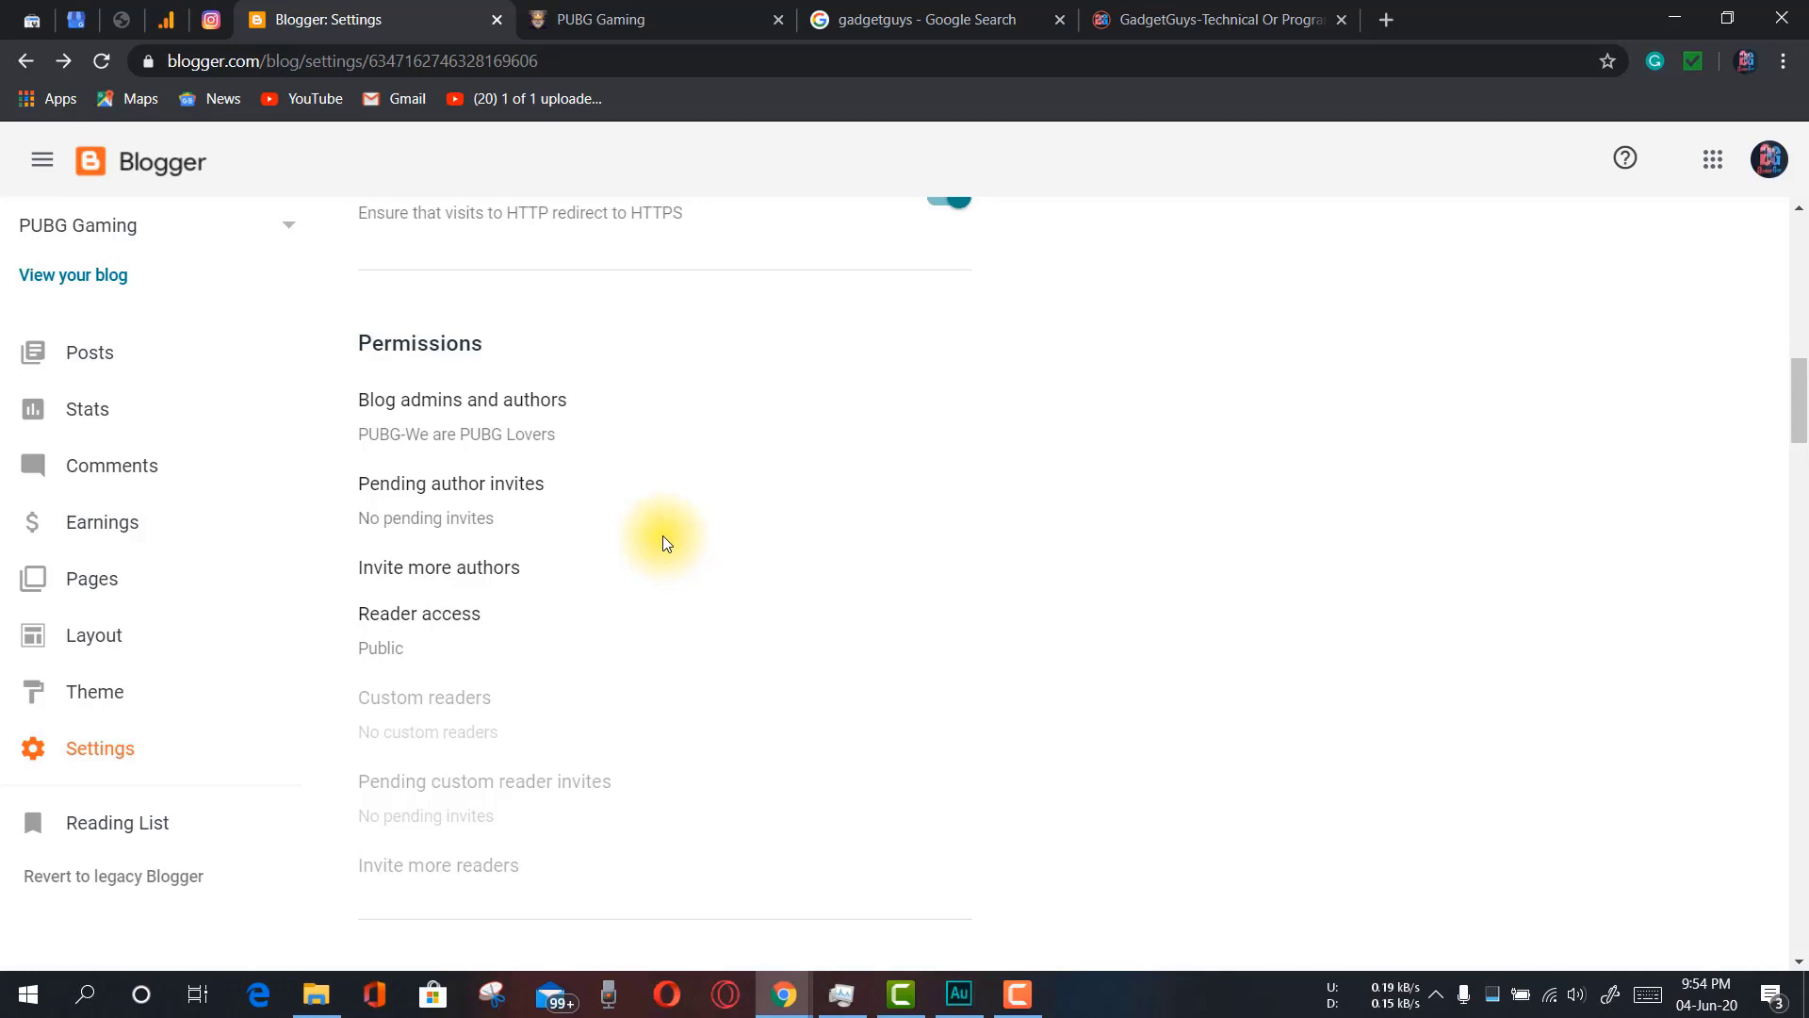
scroll(667, 543, down, 4)
scroll(664, 536, down, 2)
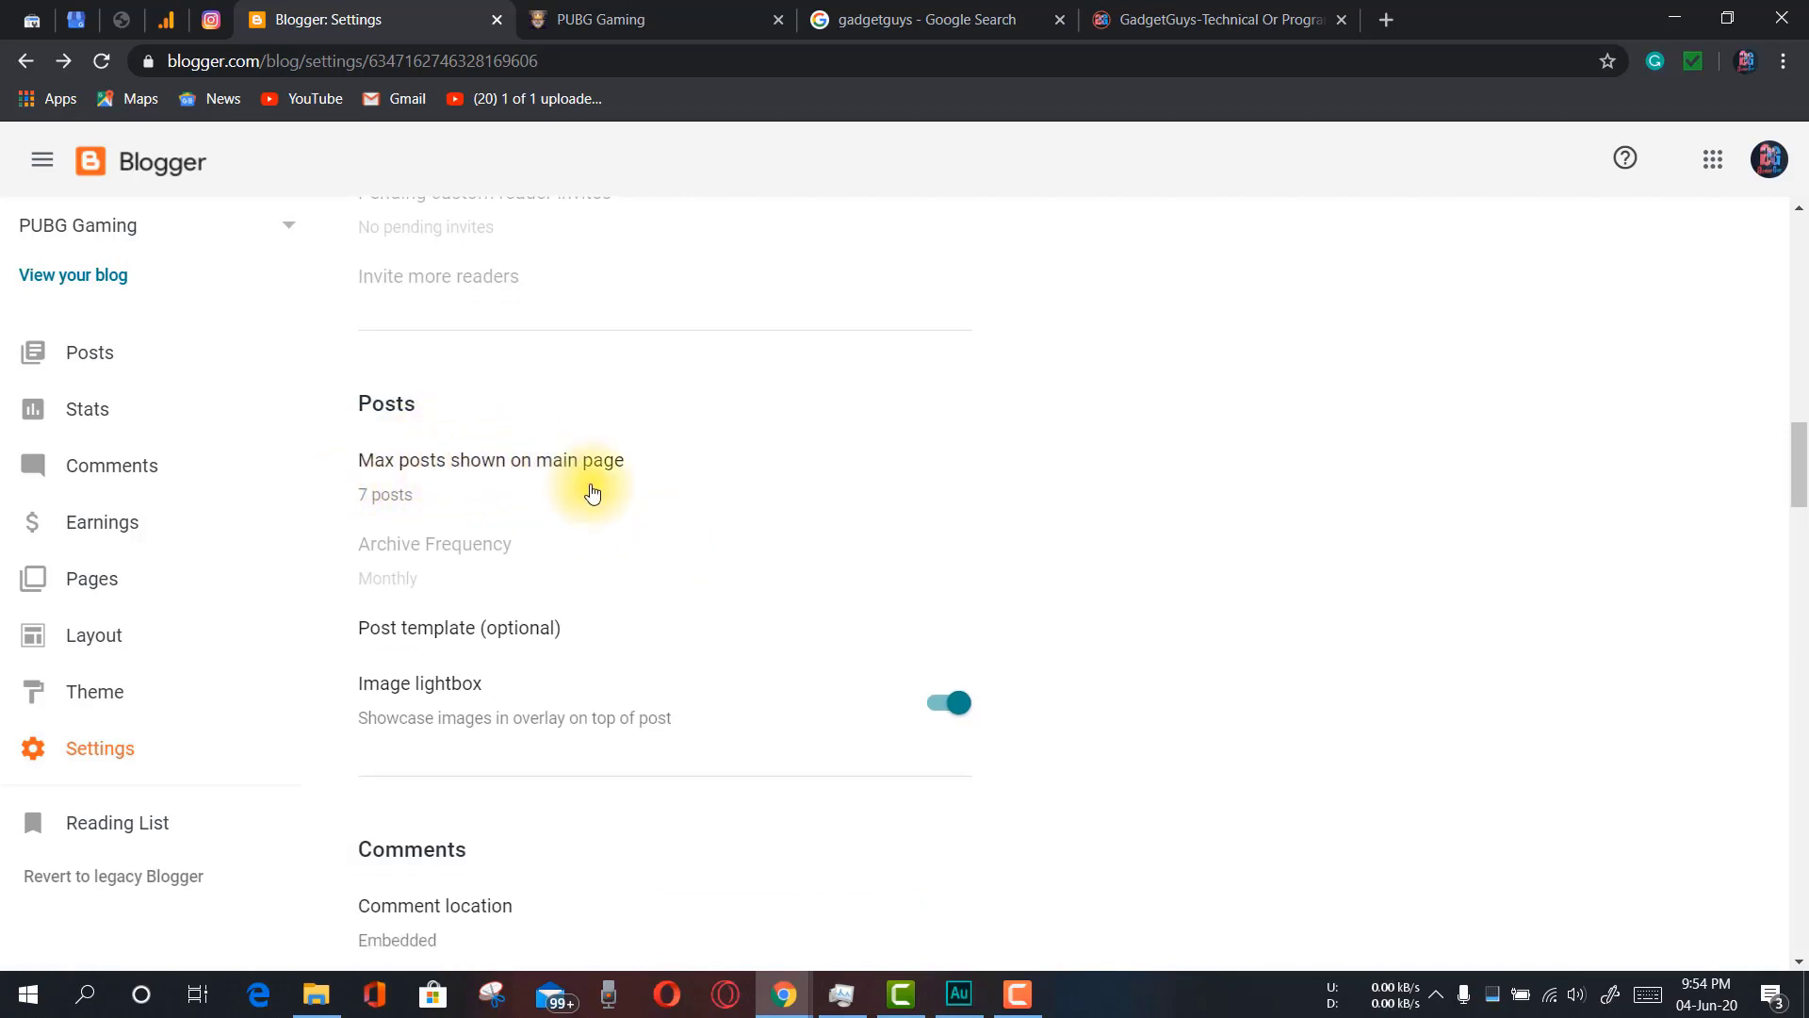
View the live blog's main page, then set the maximum posts shown on it to 11 in the Blogger settings
click(745, 19)
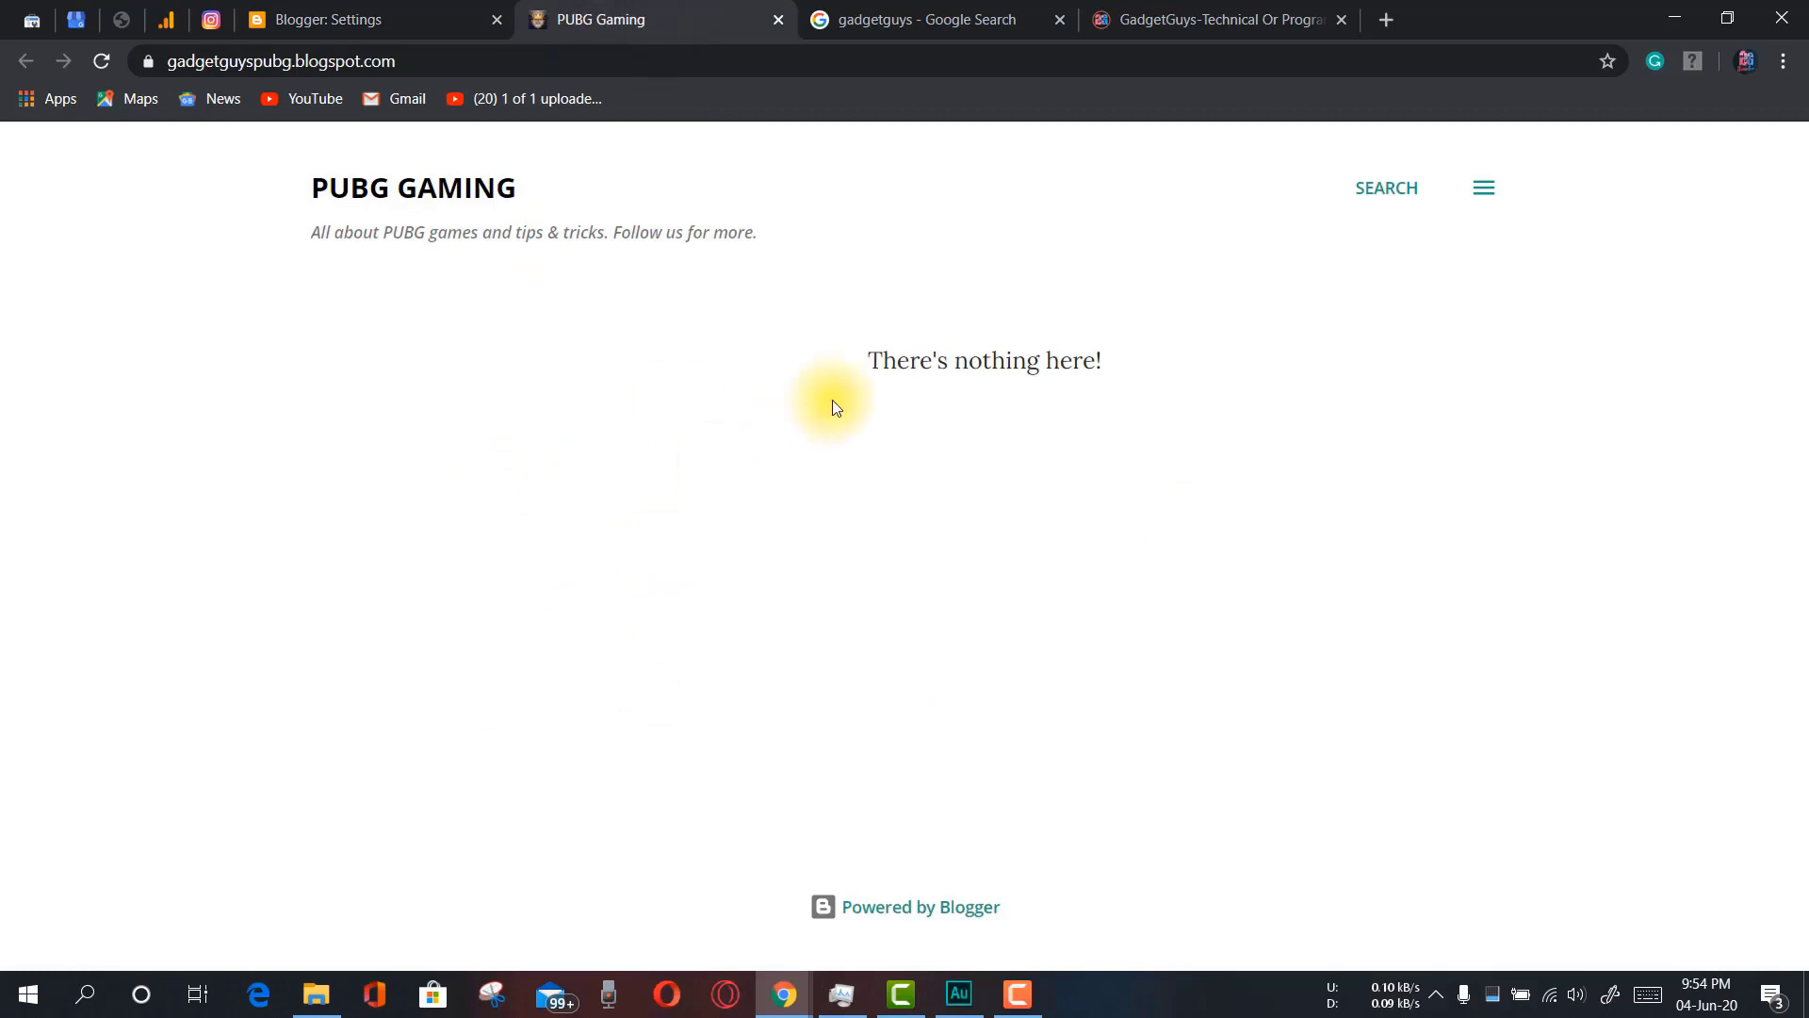
click(355, 18)
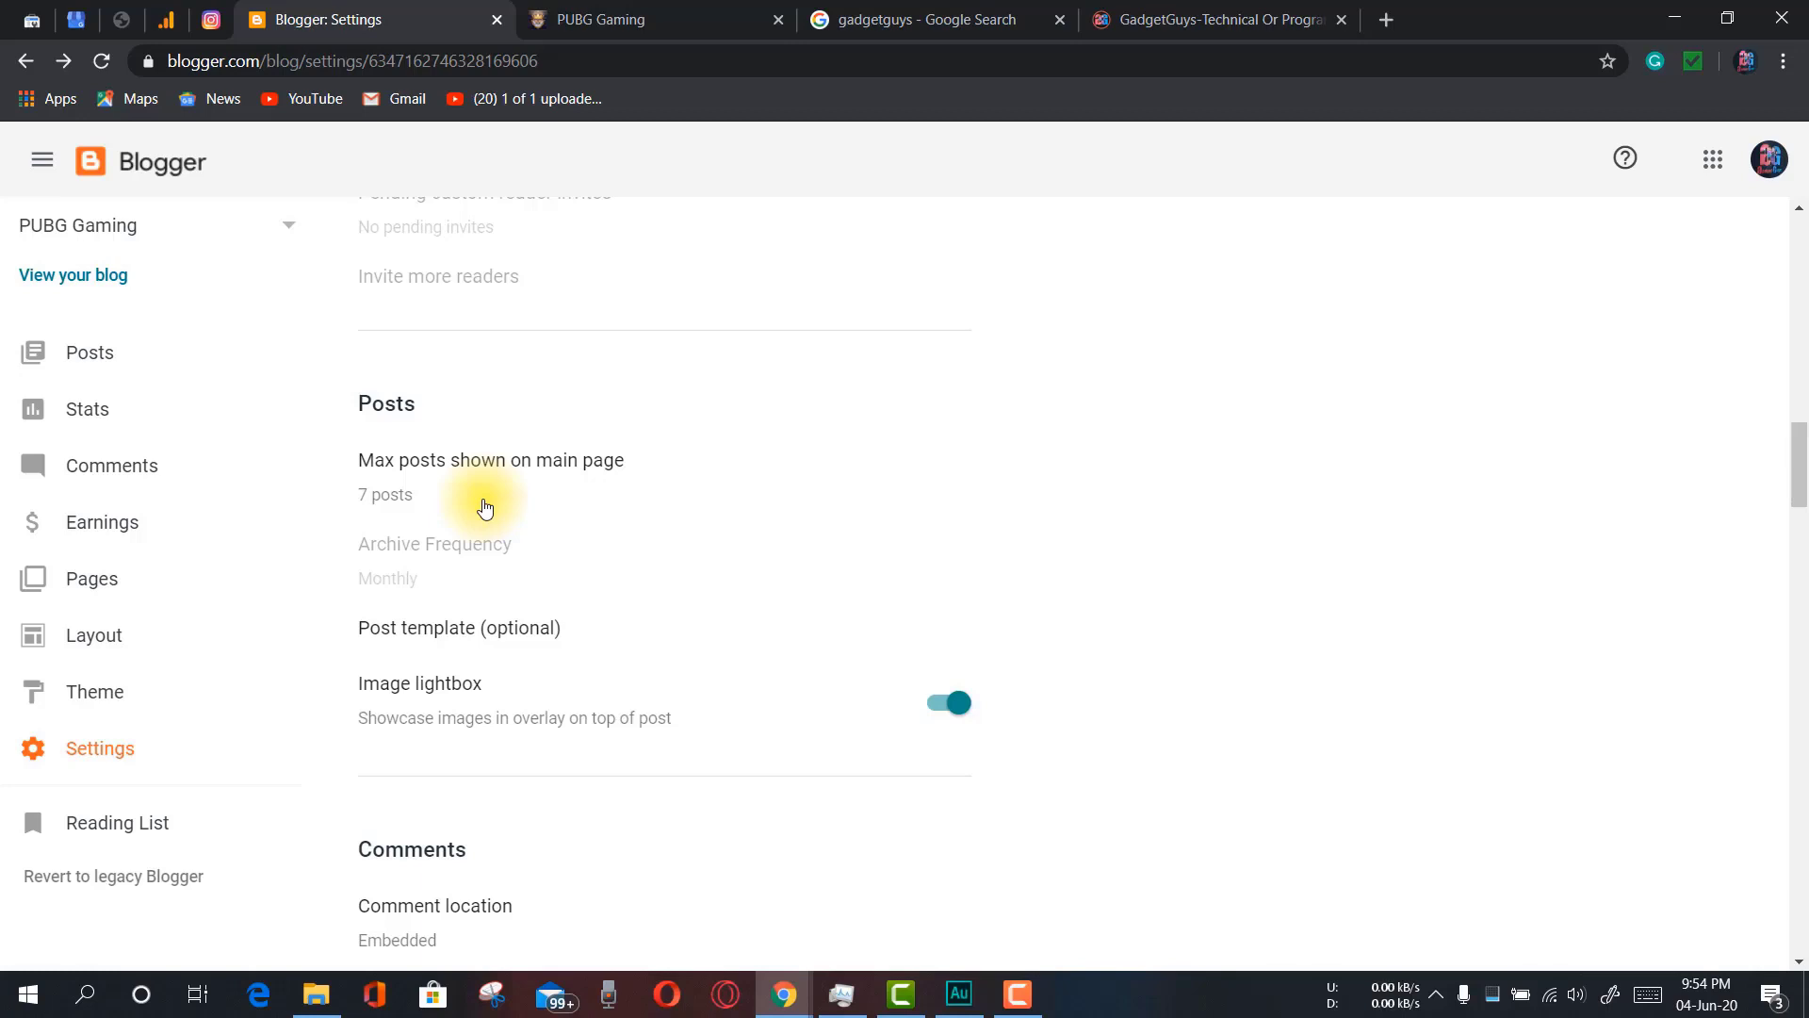
click(412, 504)
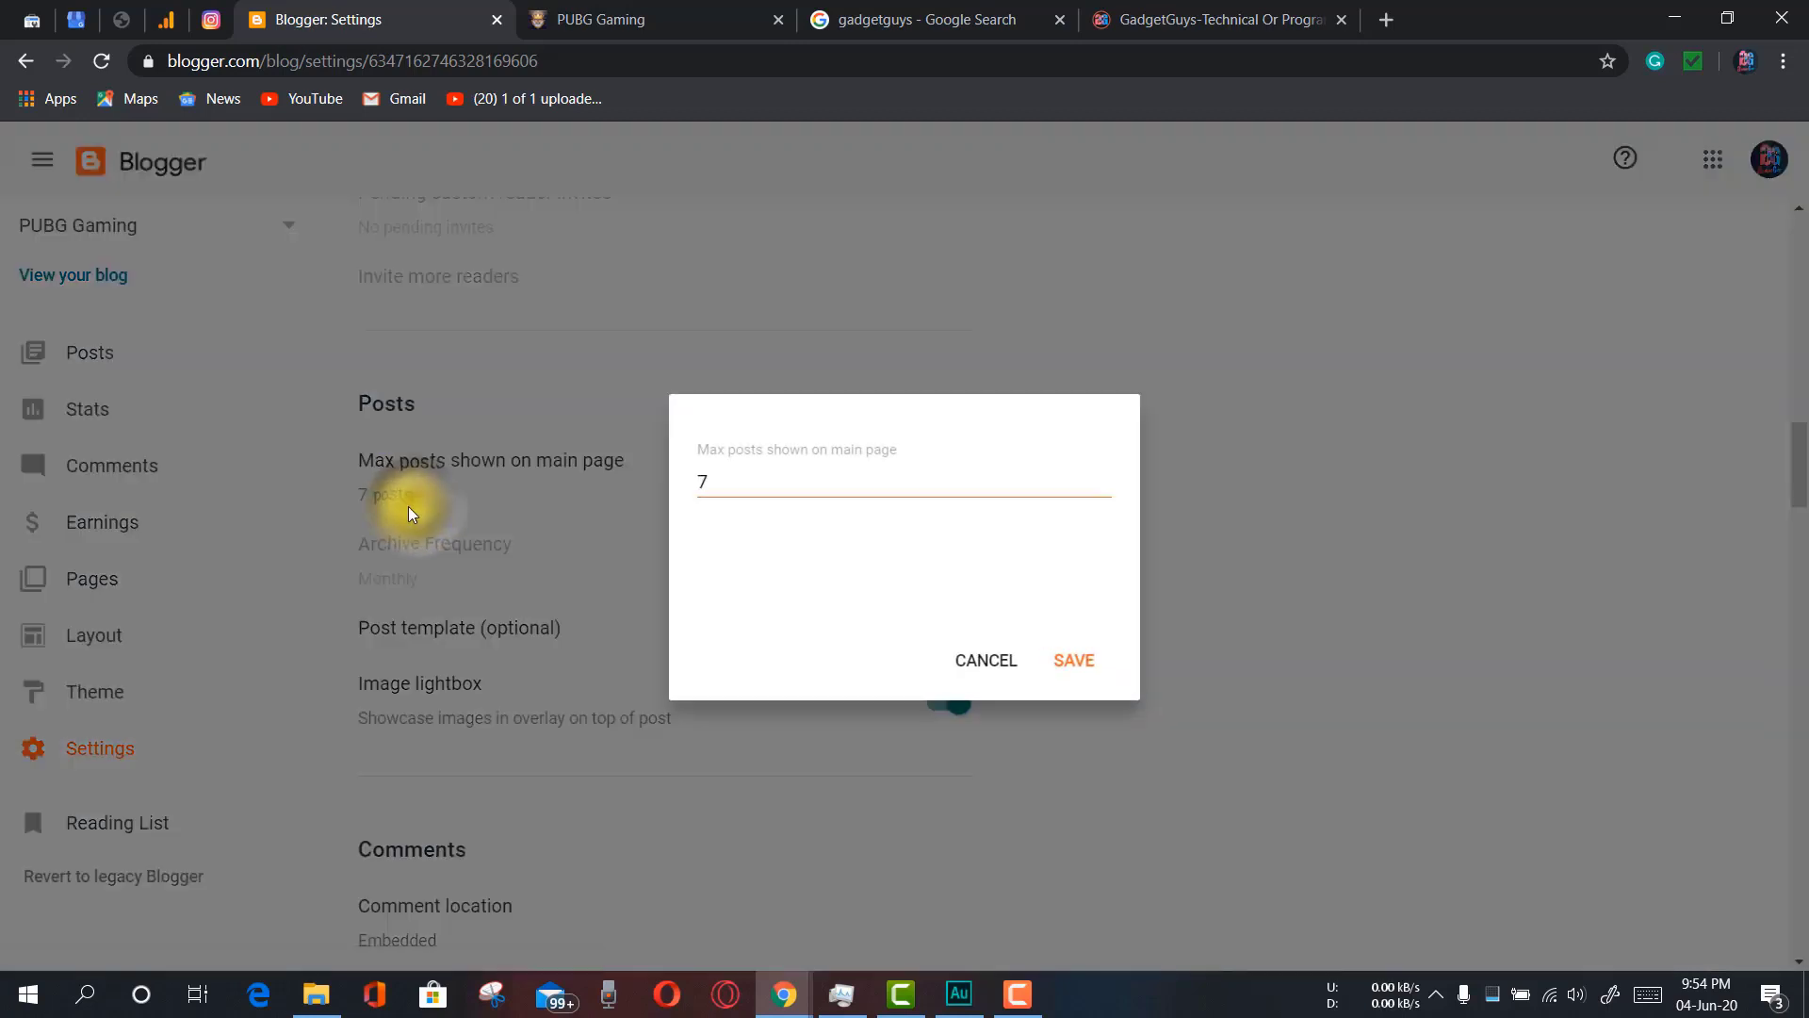
drag(724, 479, 665, 471)
text(11)
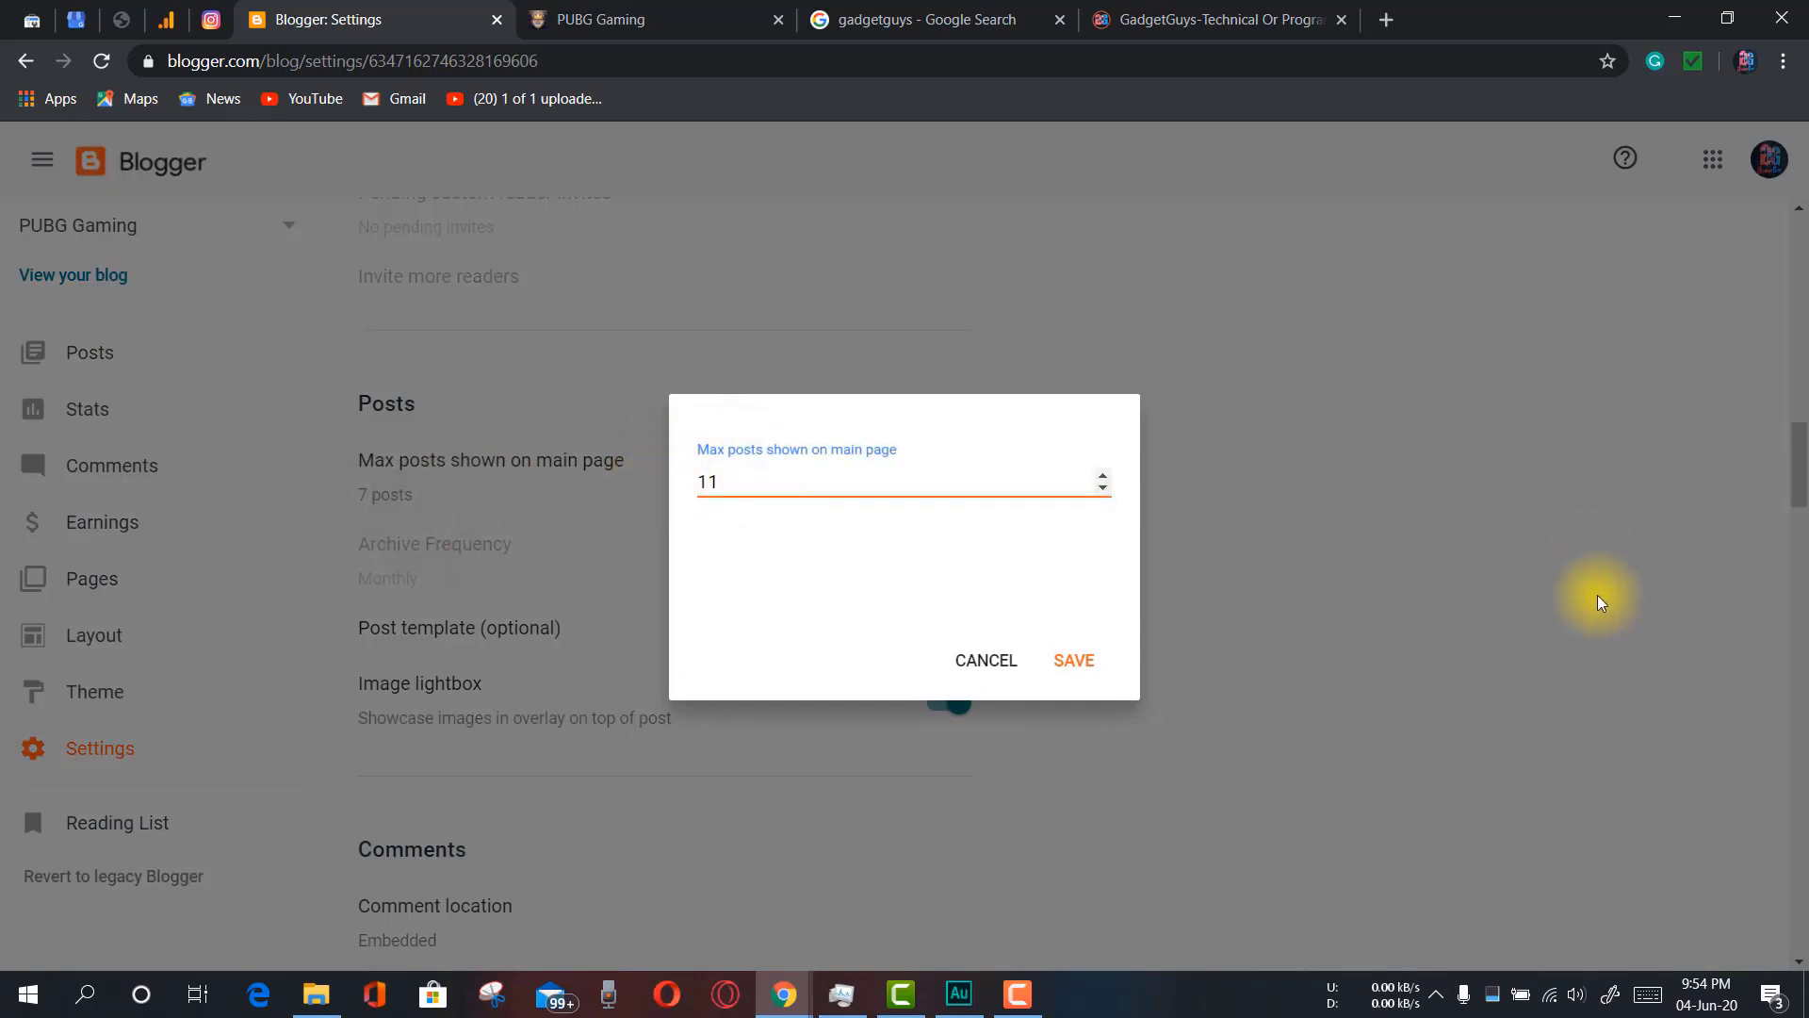
click(1084, 662)
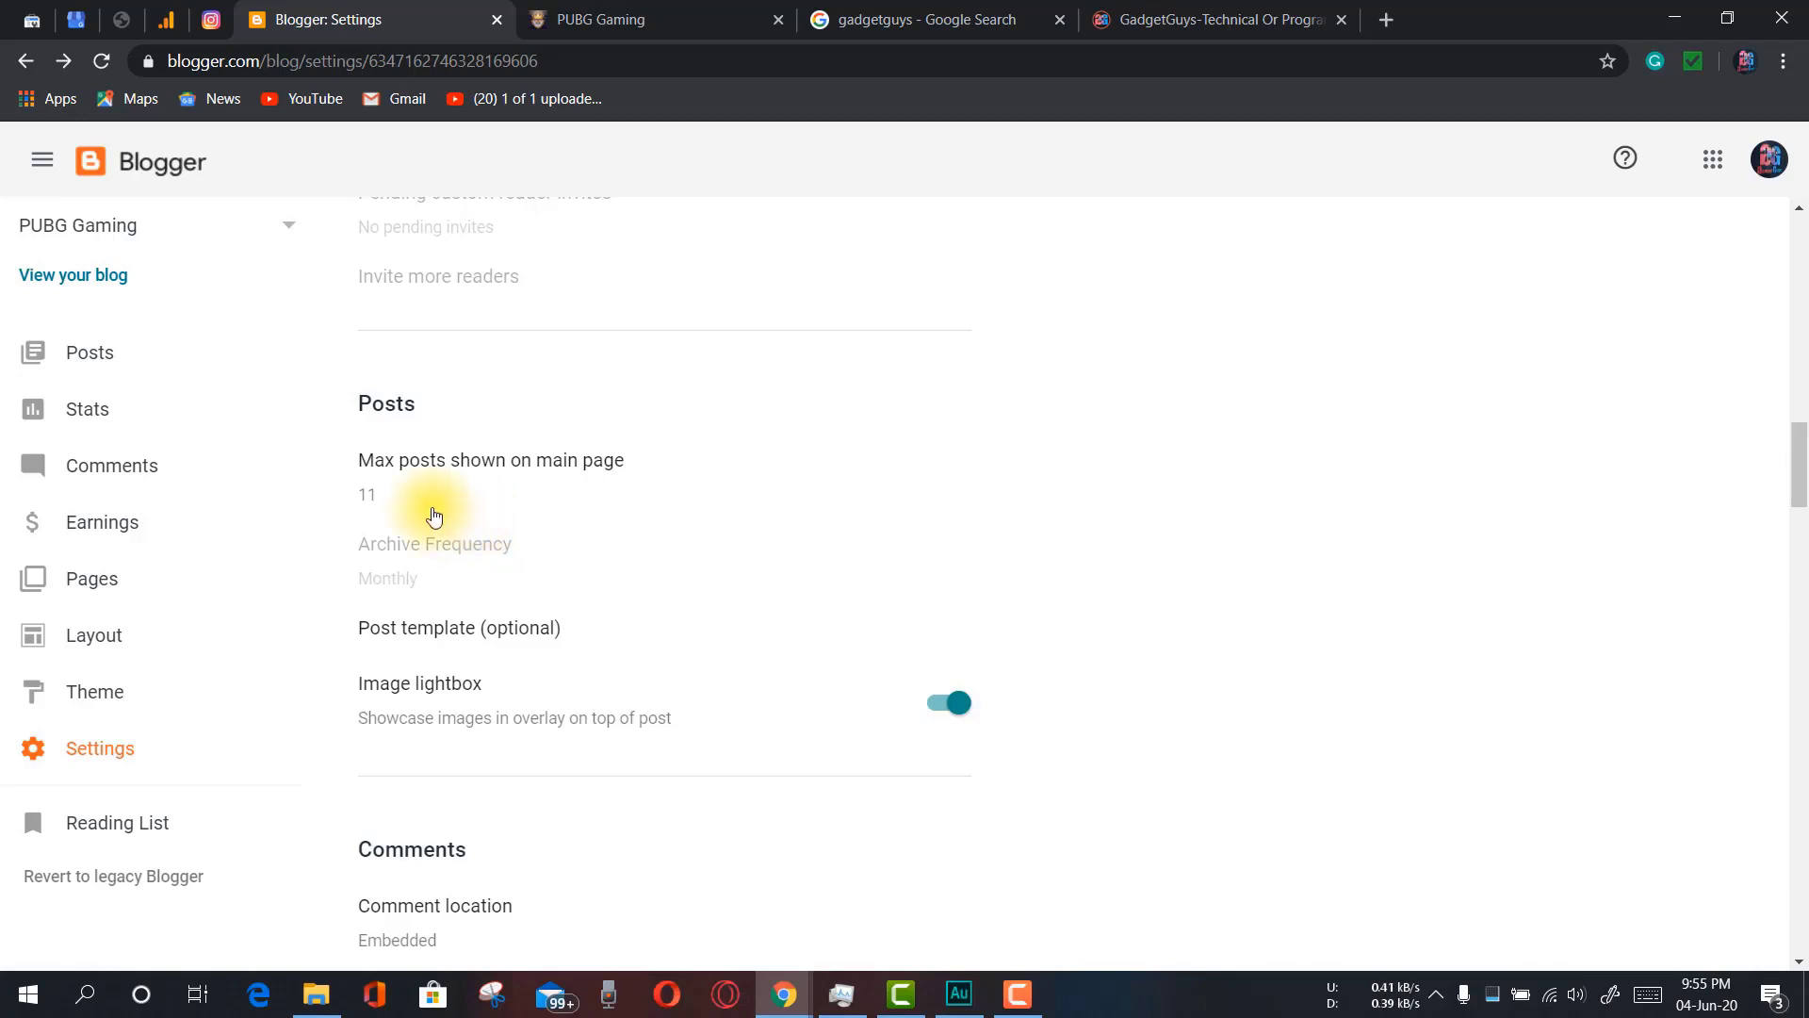
Check the maximum-posts setting without changing it and view the Comments settings
click(393, 491)
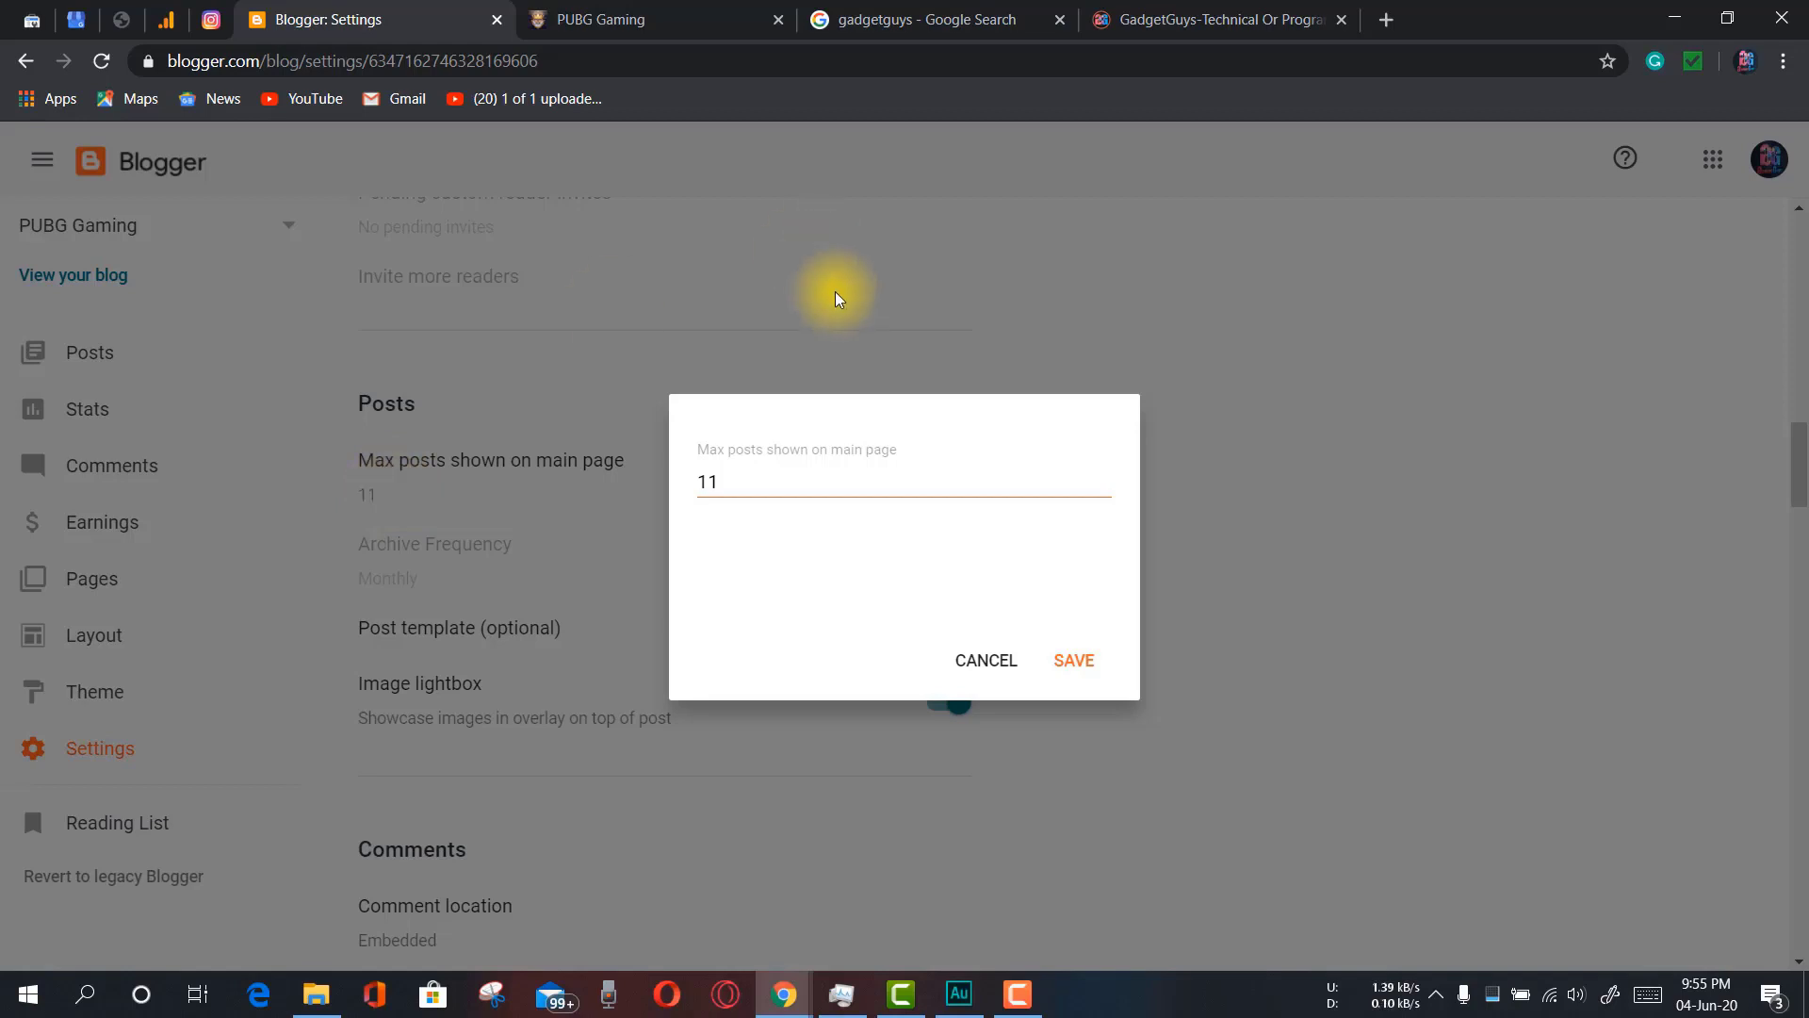
click(987, 663)
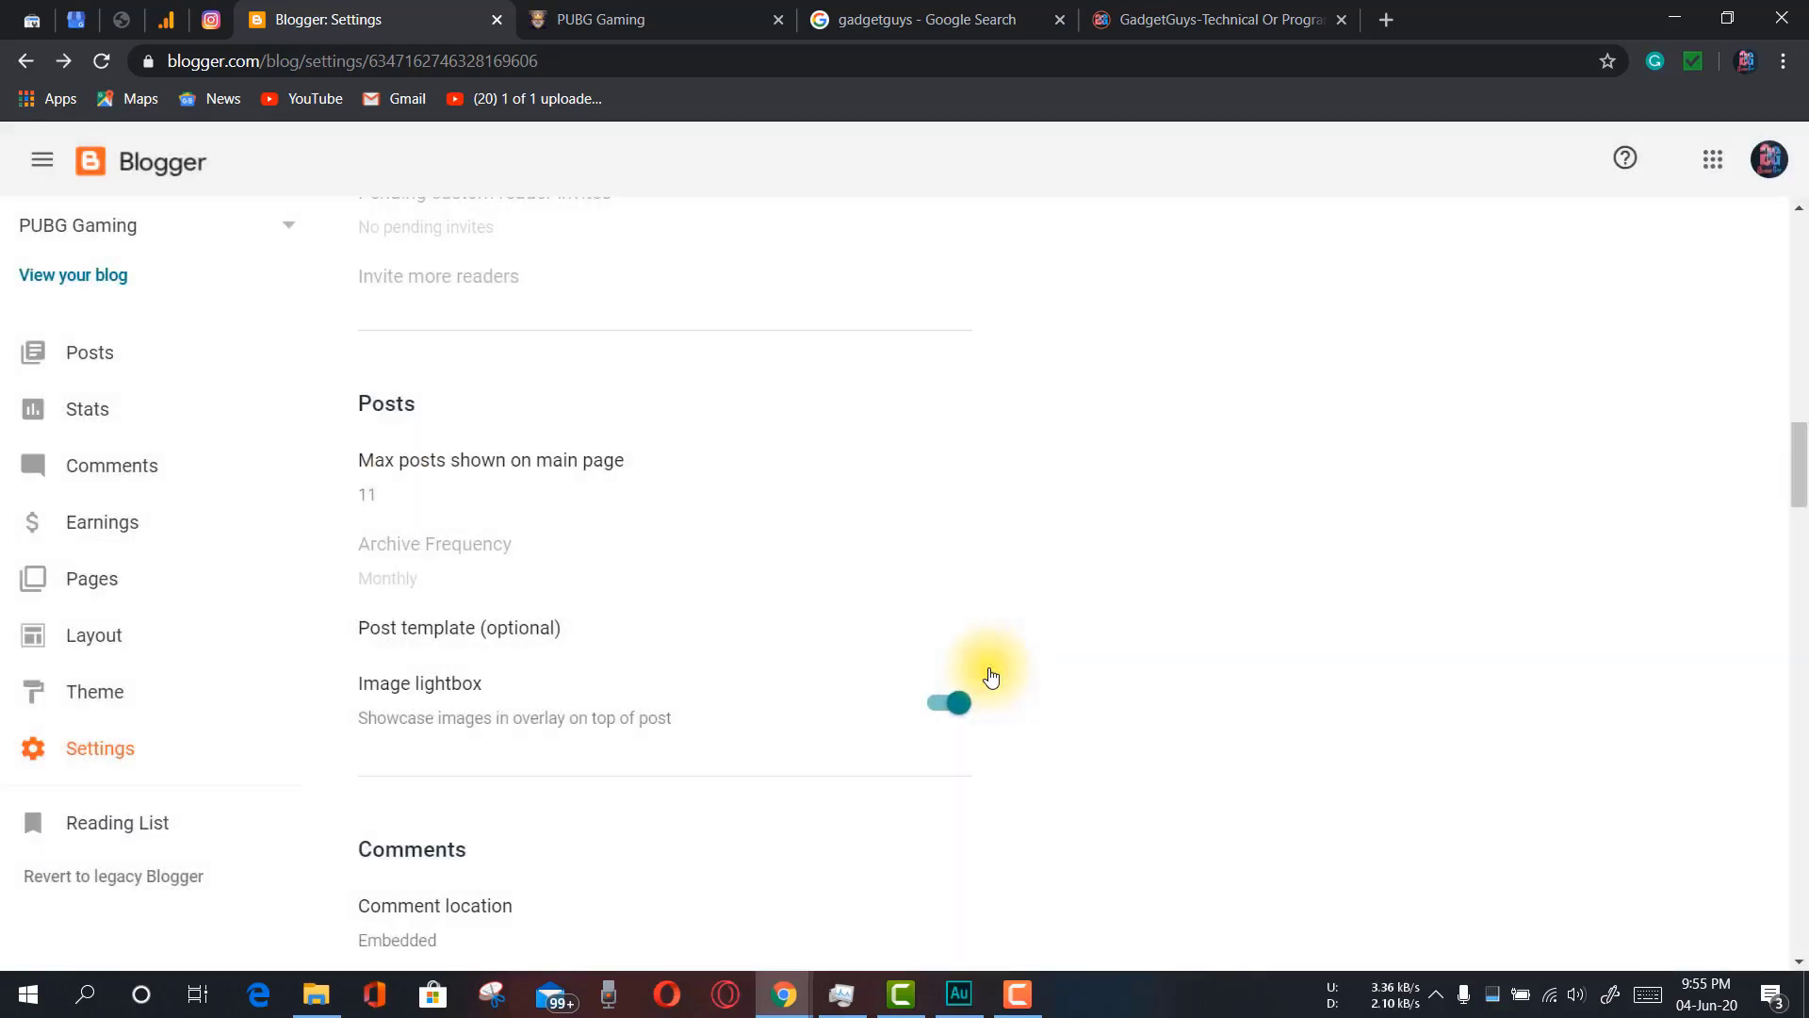
scroll(801, 563, down, 2)
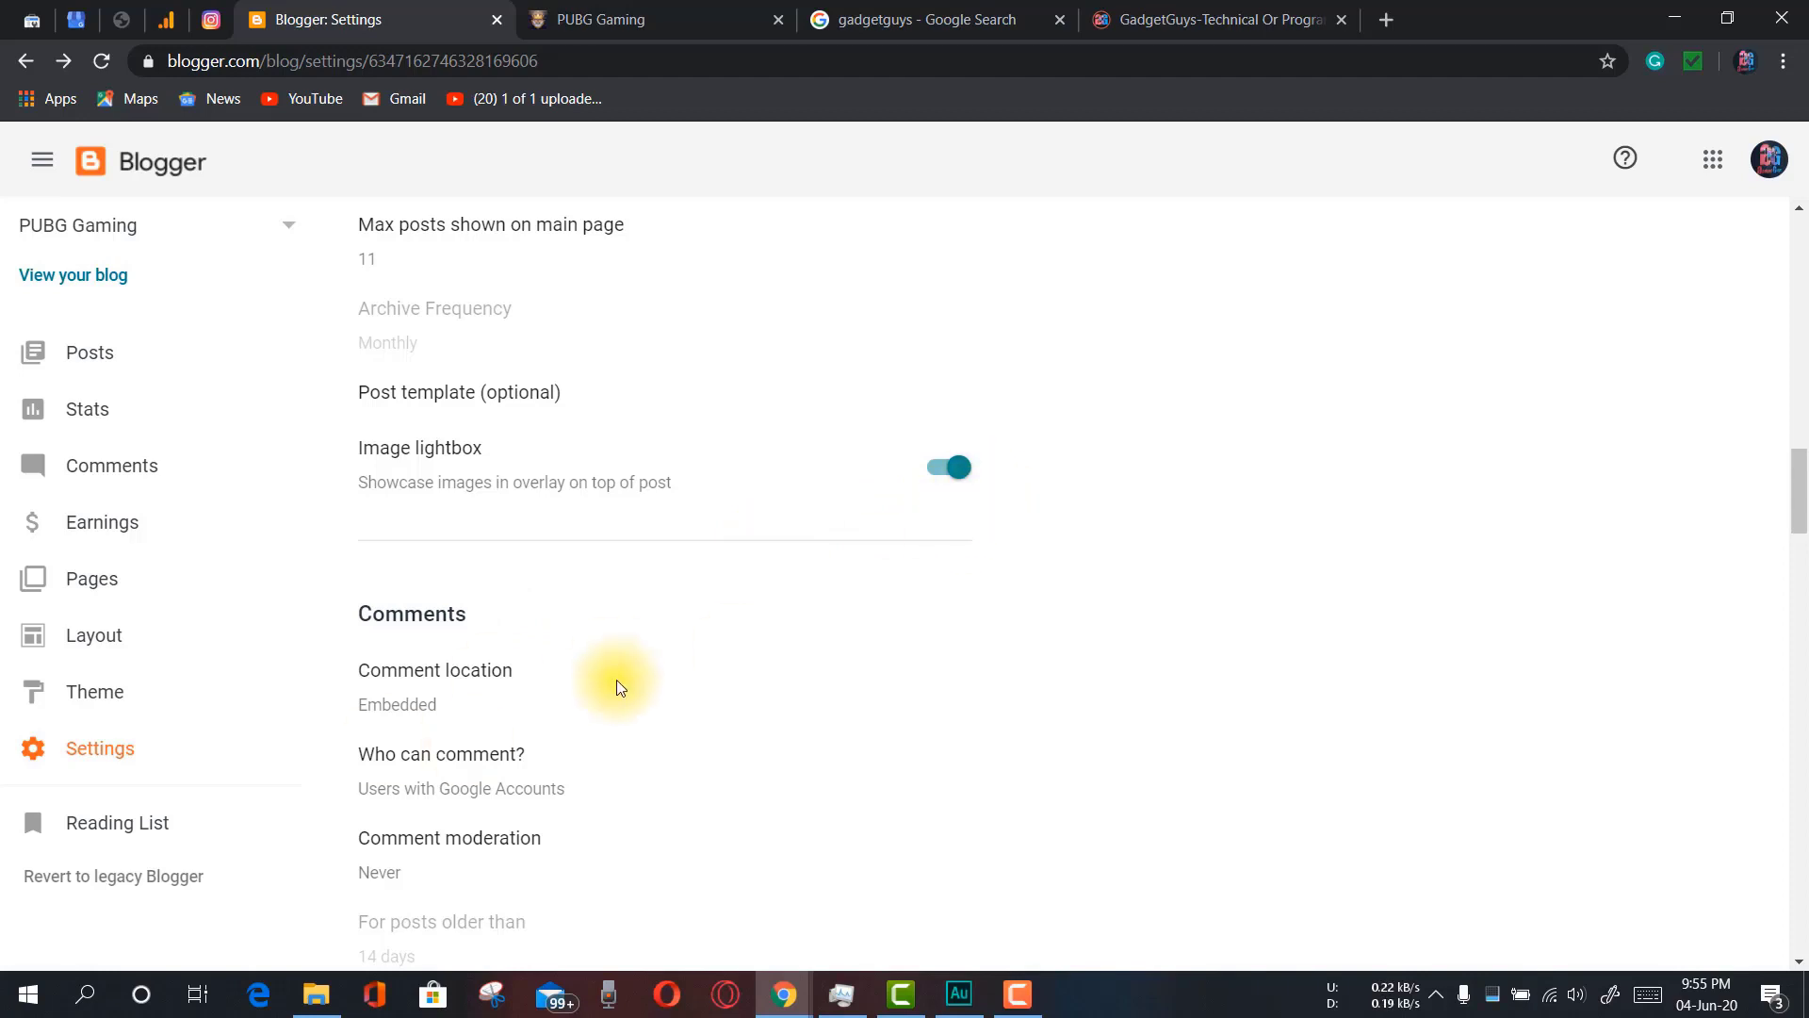
Set the blog's comment moderation to Always and save it
scroll(618, 680, down, 3)
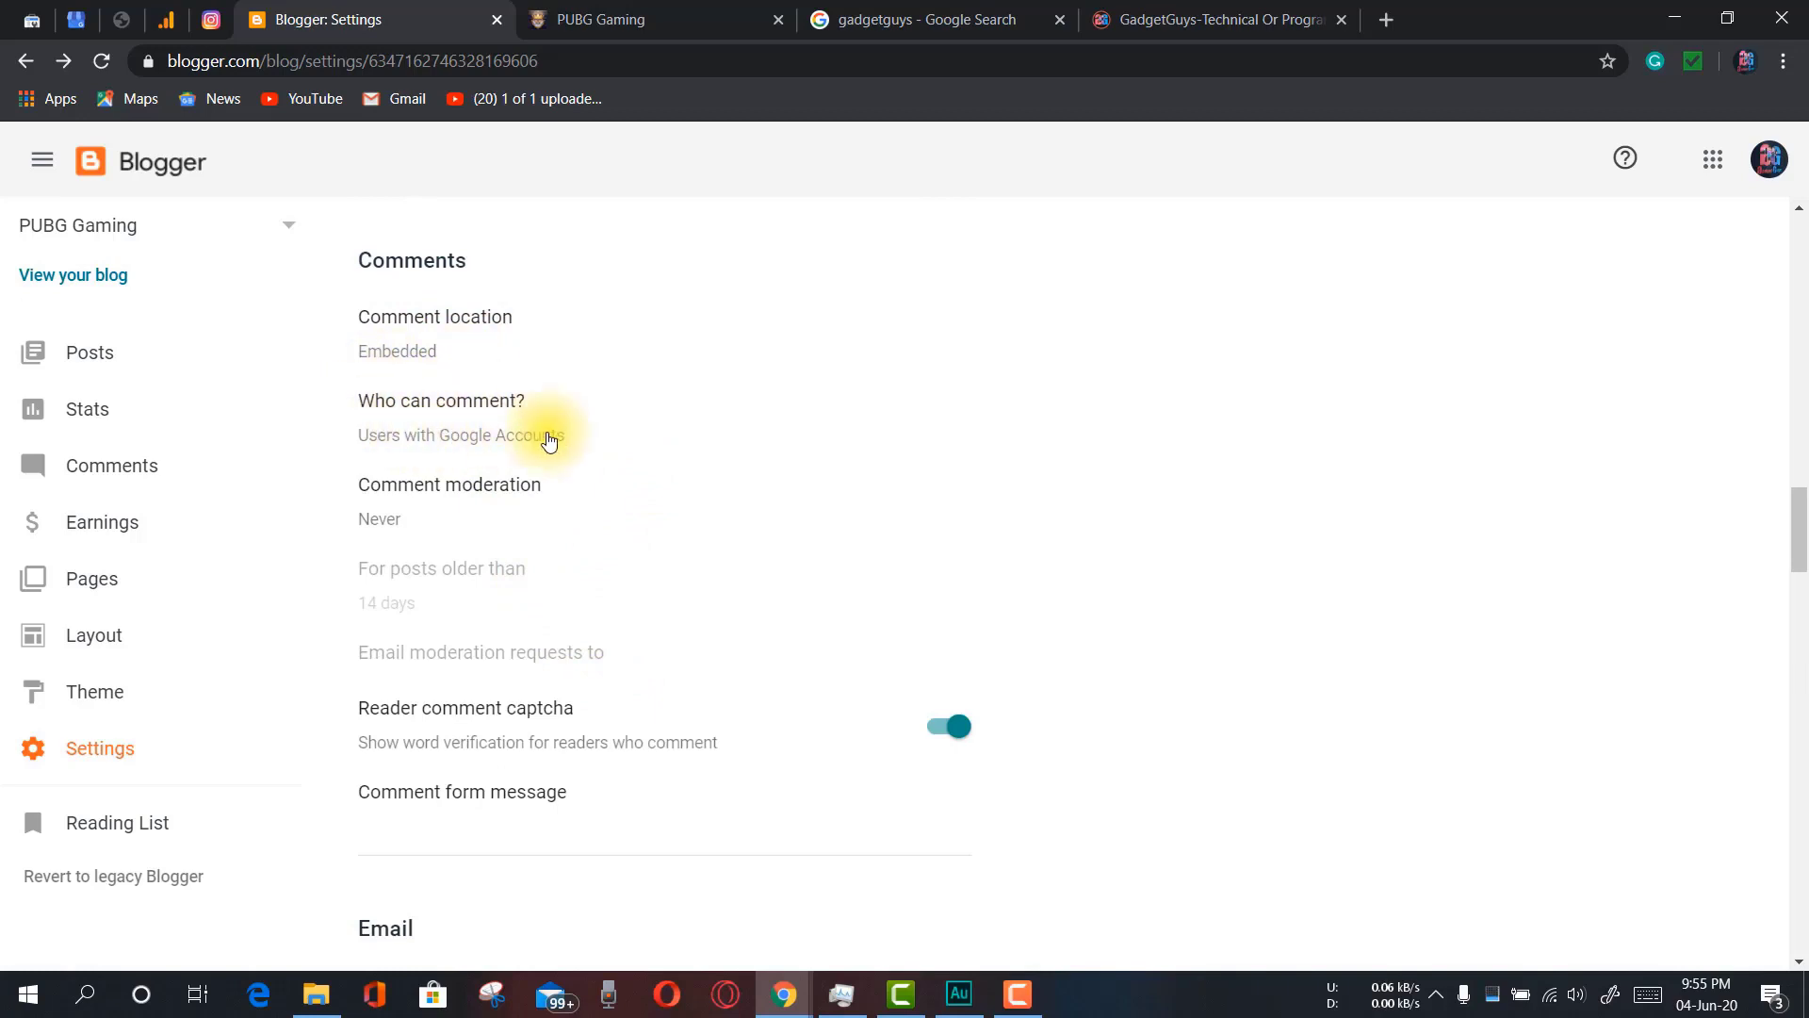
click(431, 514)
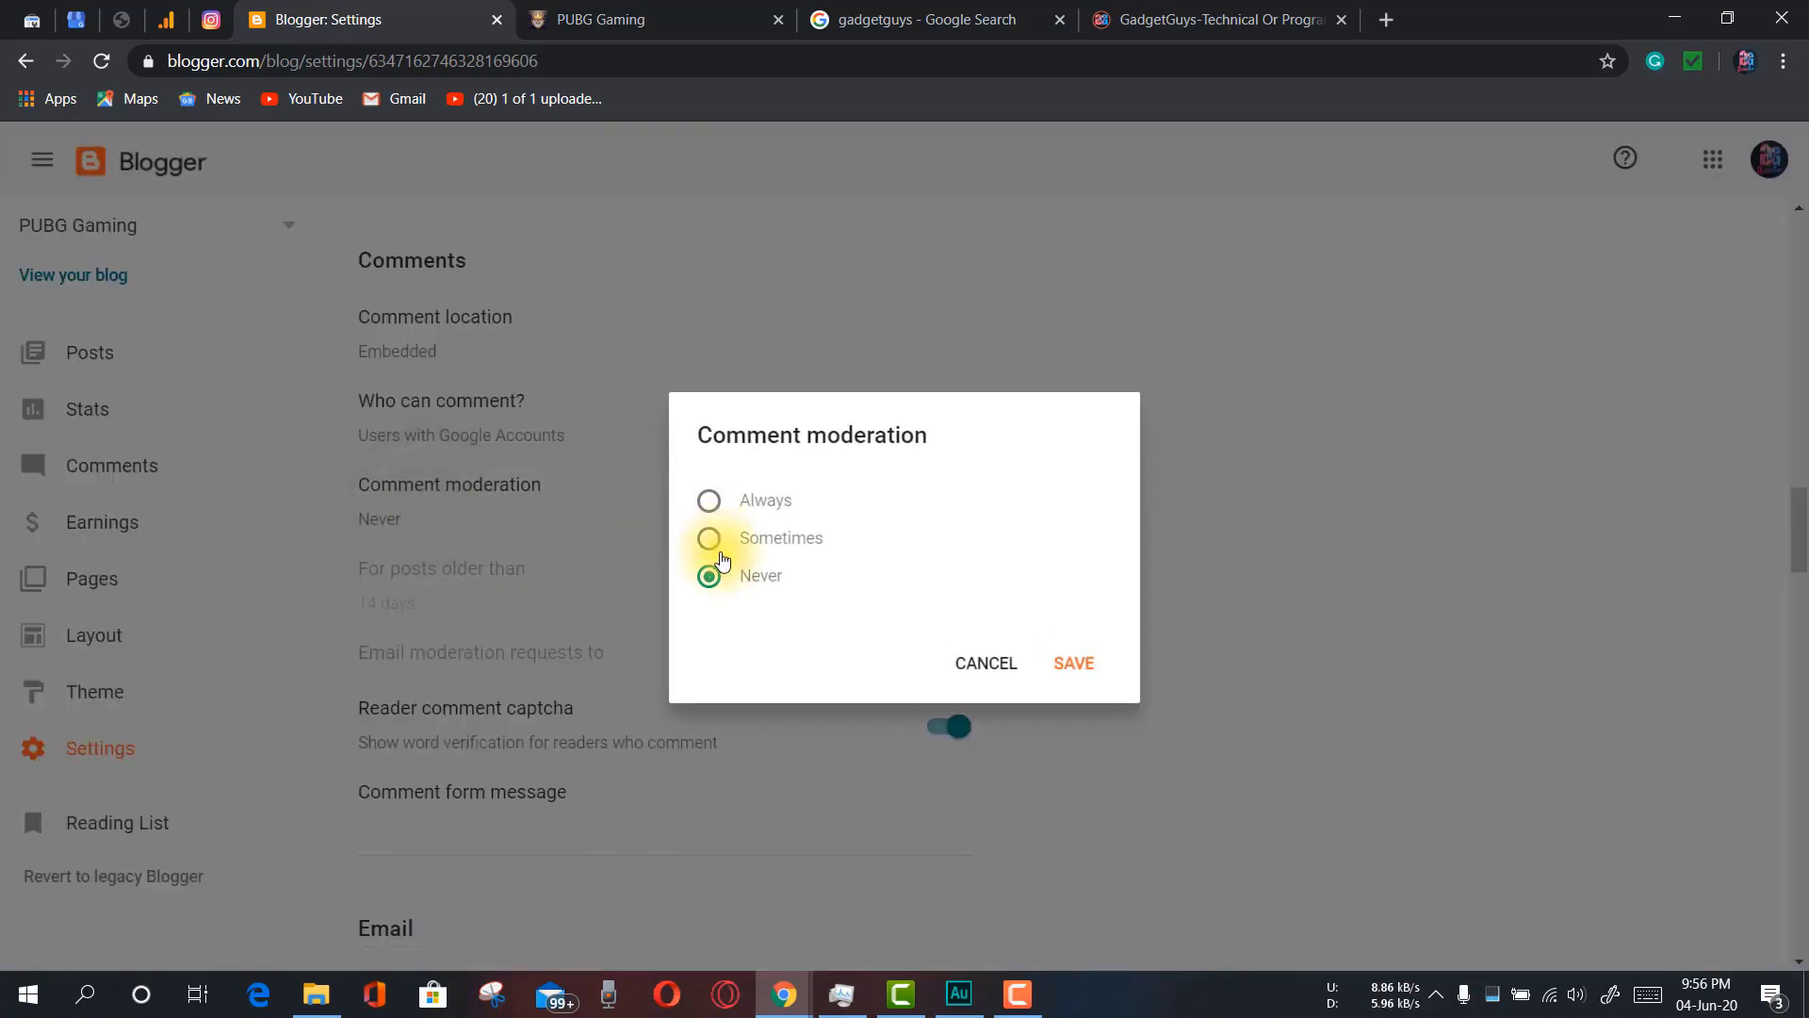
click(712, 496)
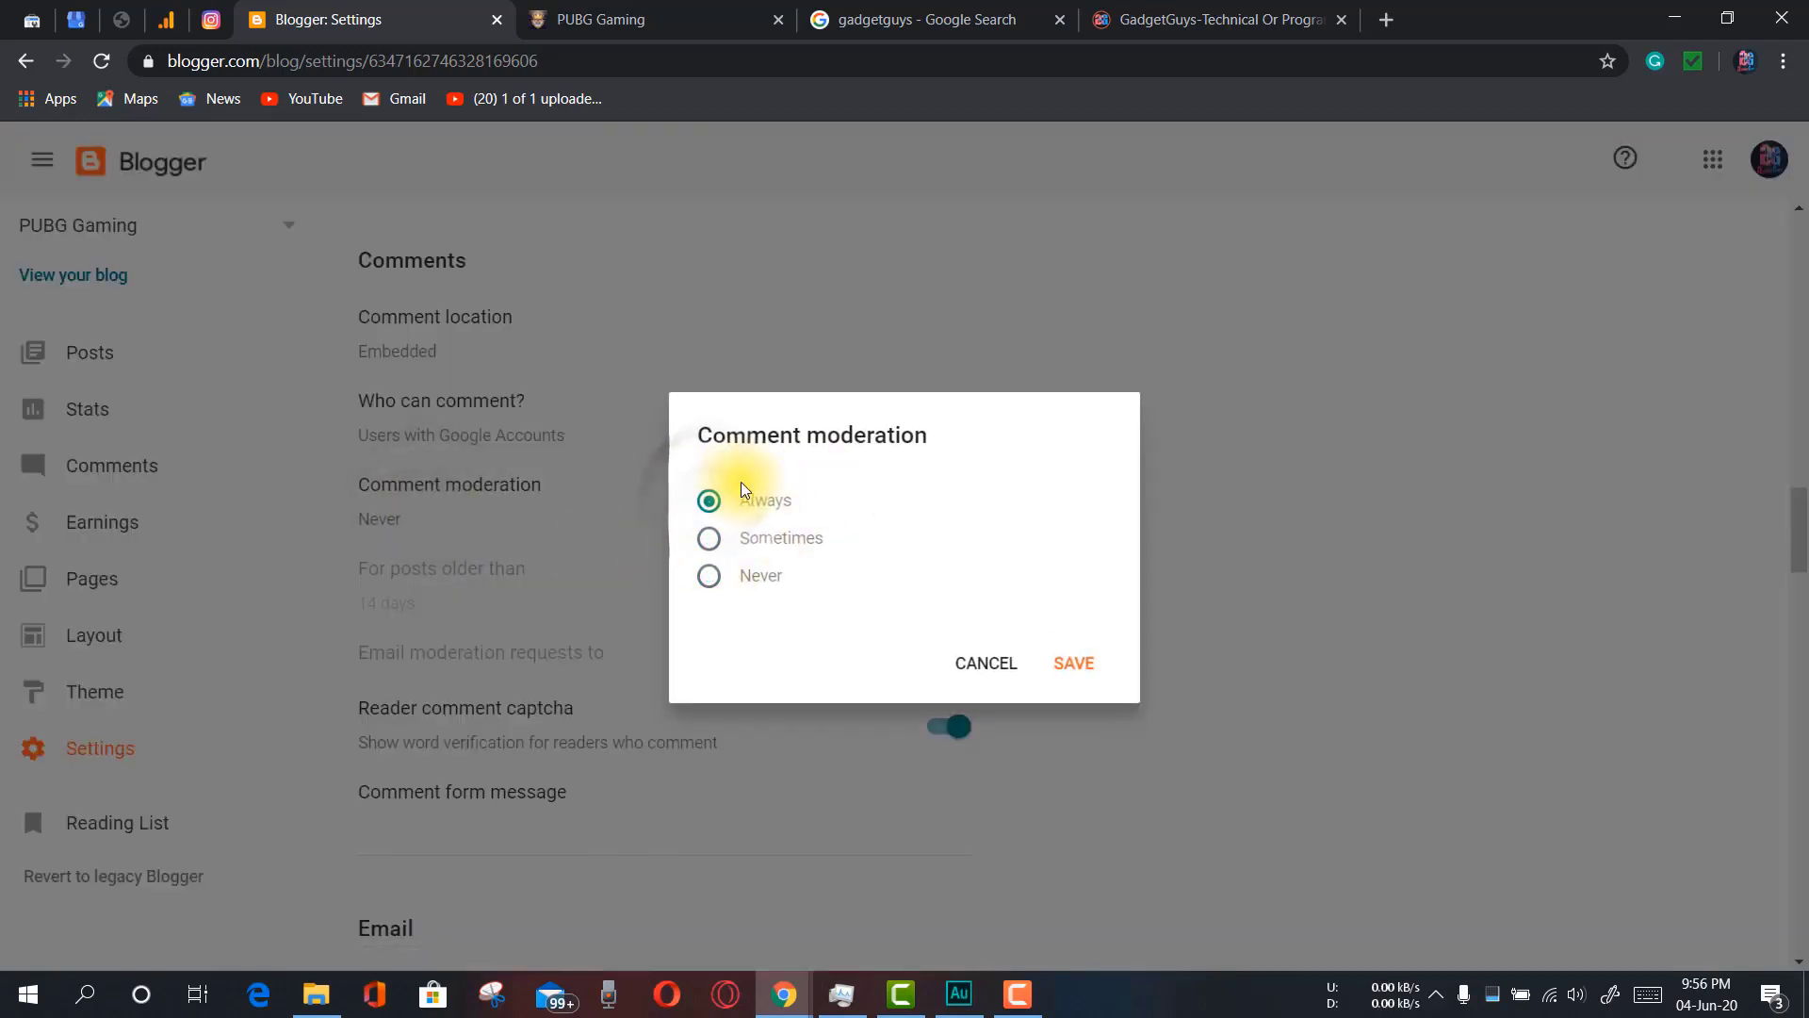
click(1065, 664)
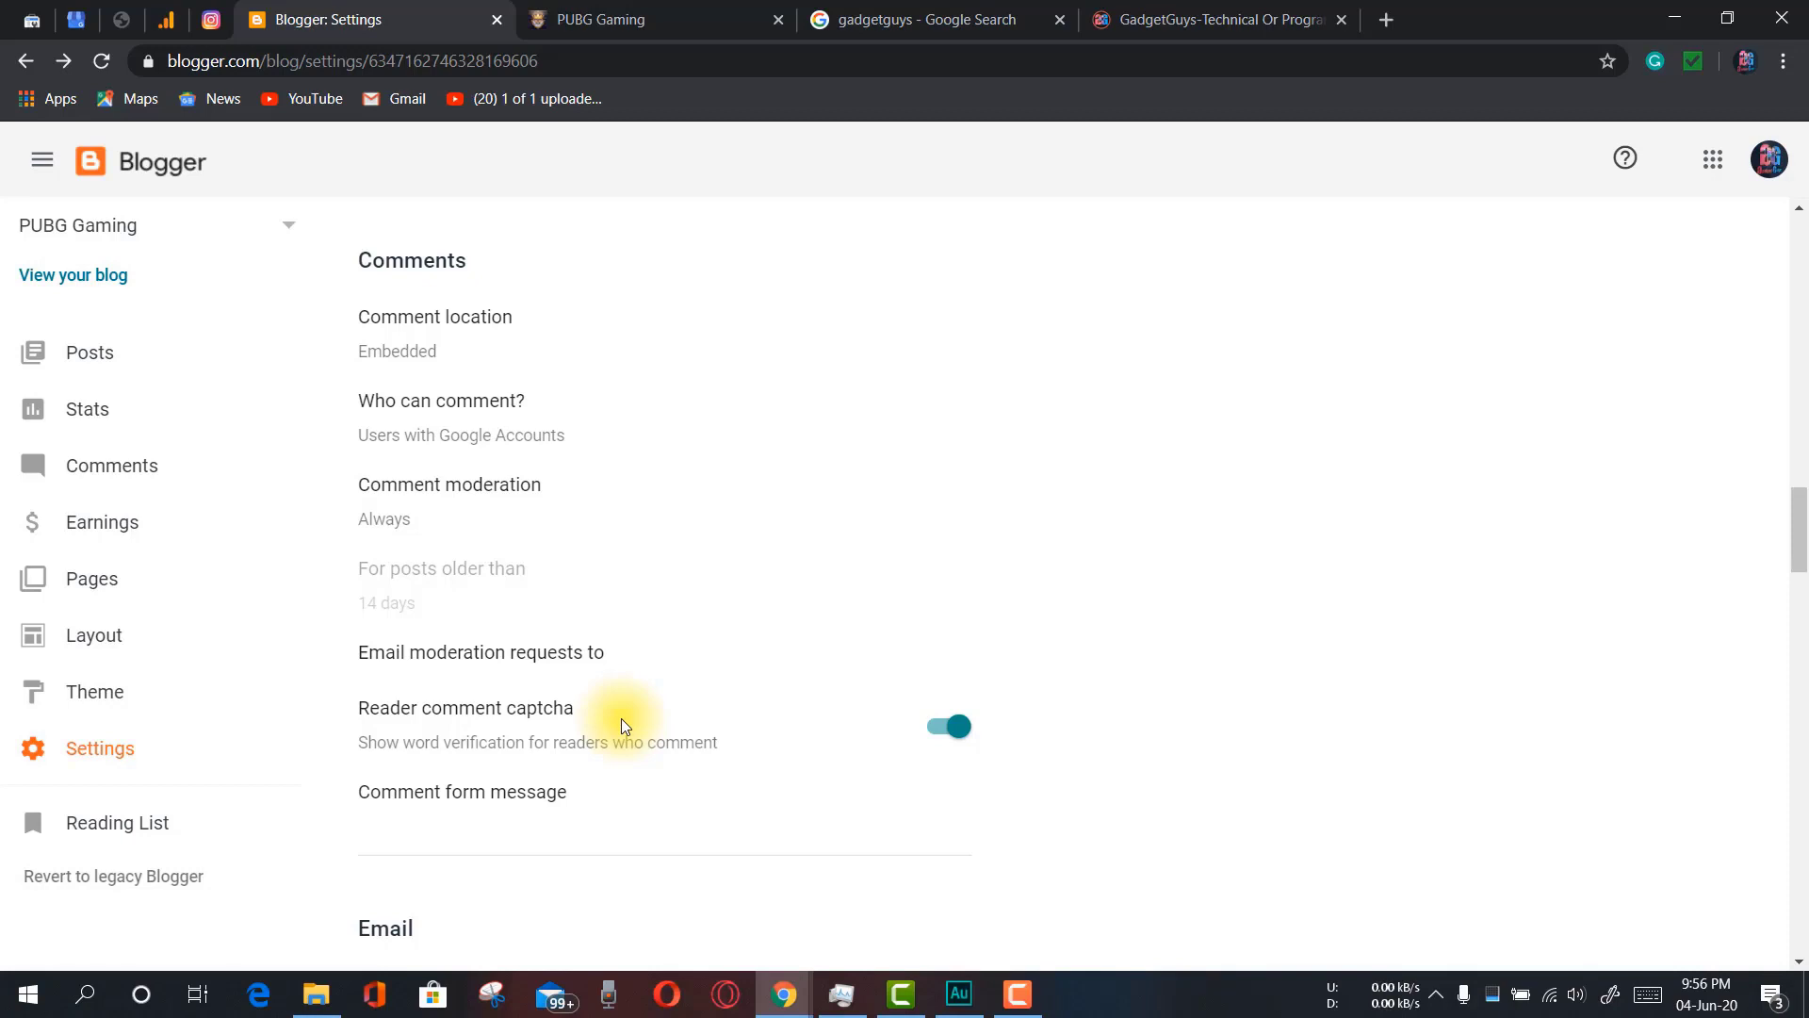
Review the reader comment captcha option and the Email section of the blog settings
scroll(621, 726, down, 2)
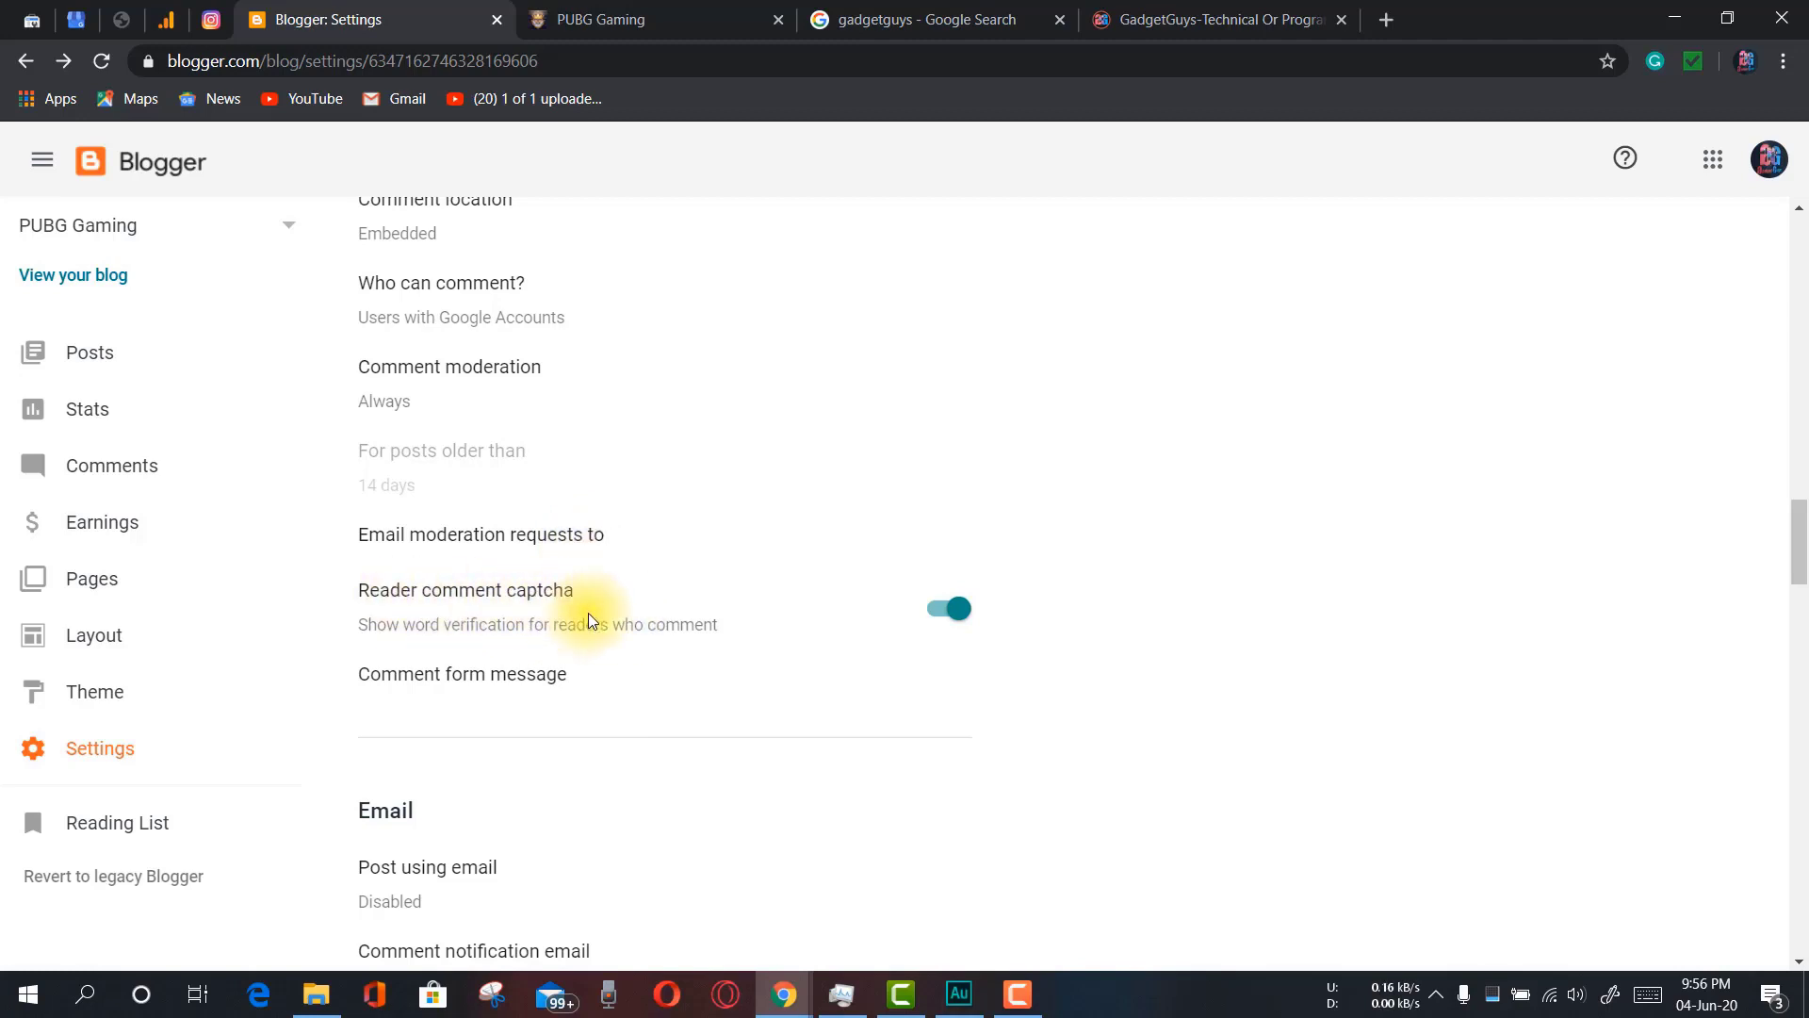
scroll(590, 620, down, 2)
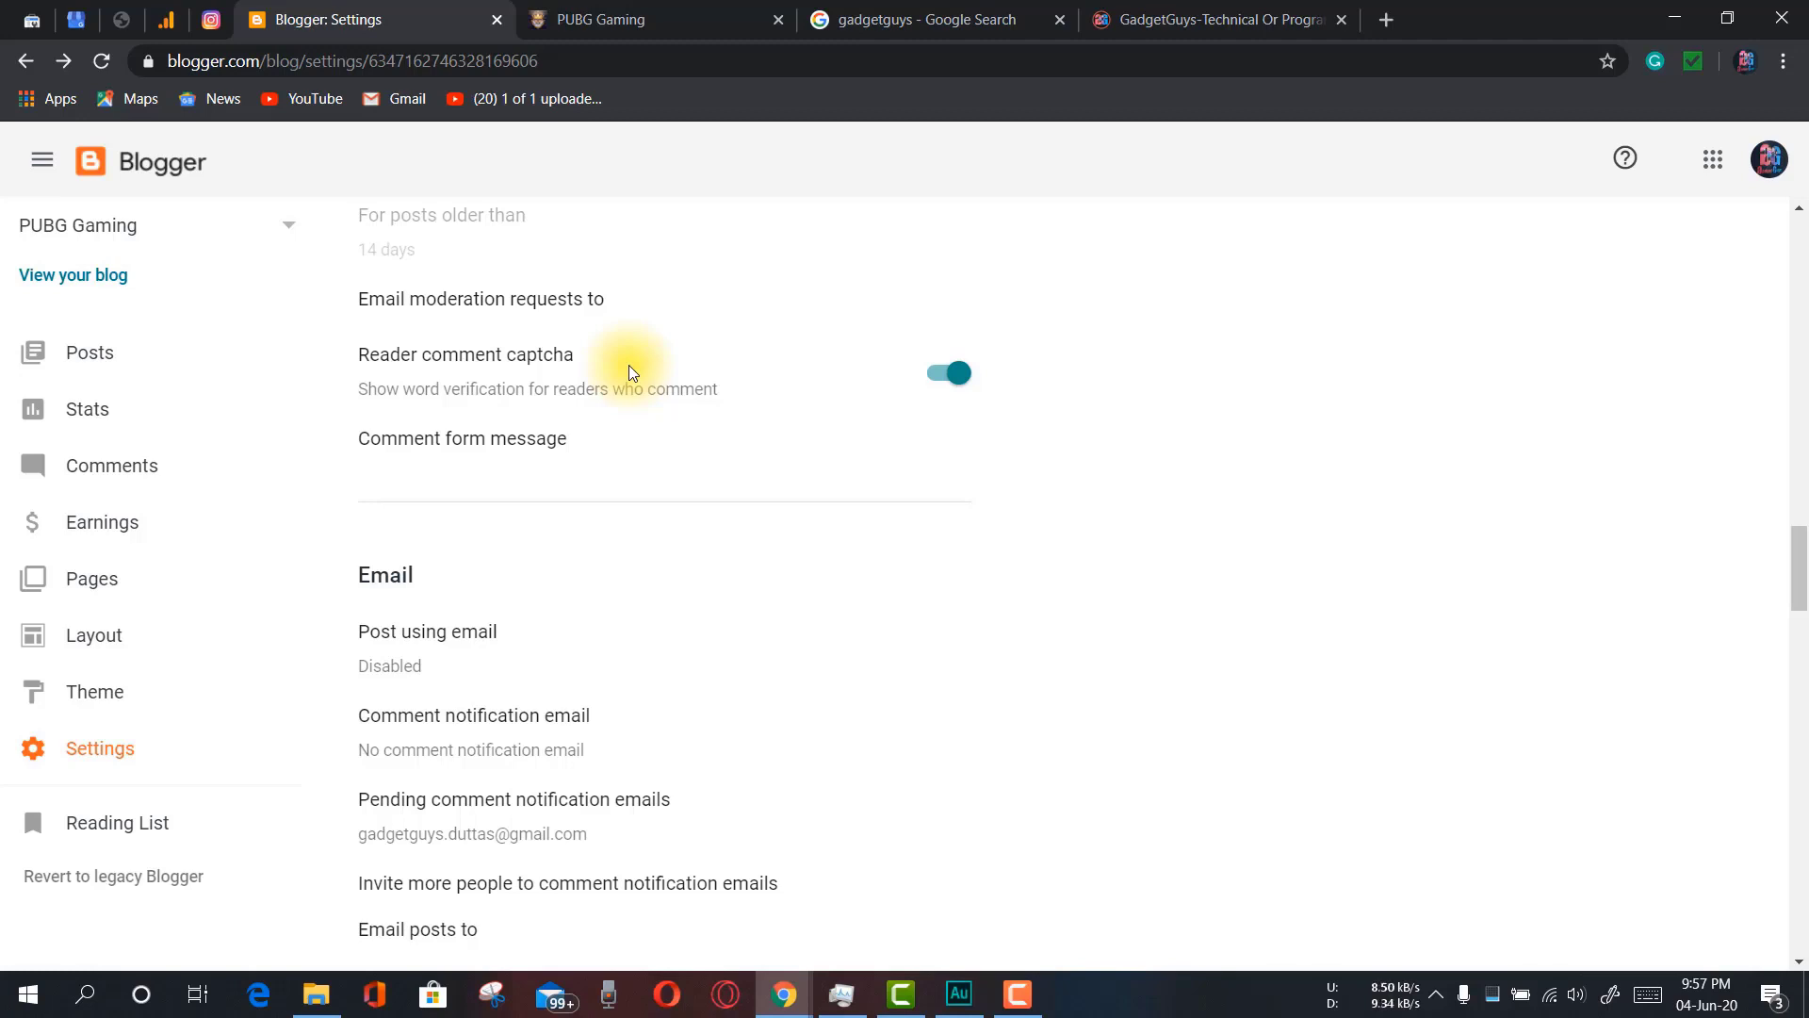
scroll(664, 575, down, 2)
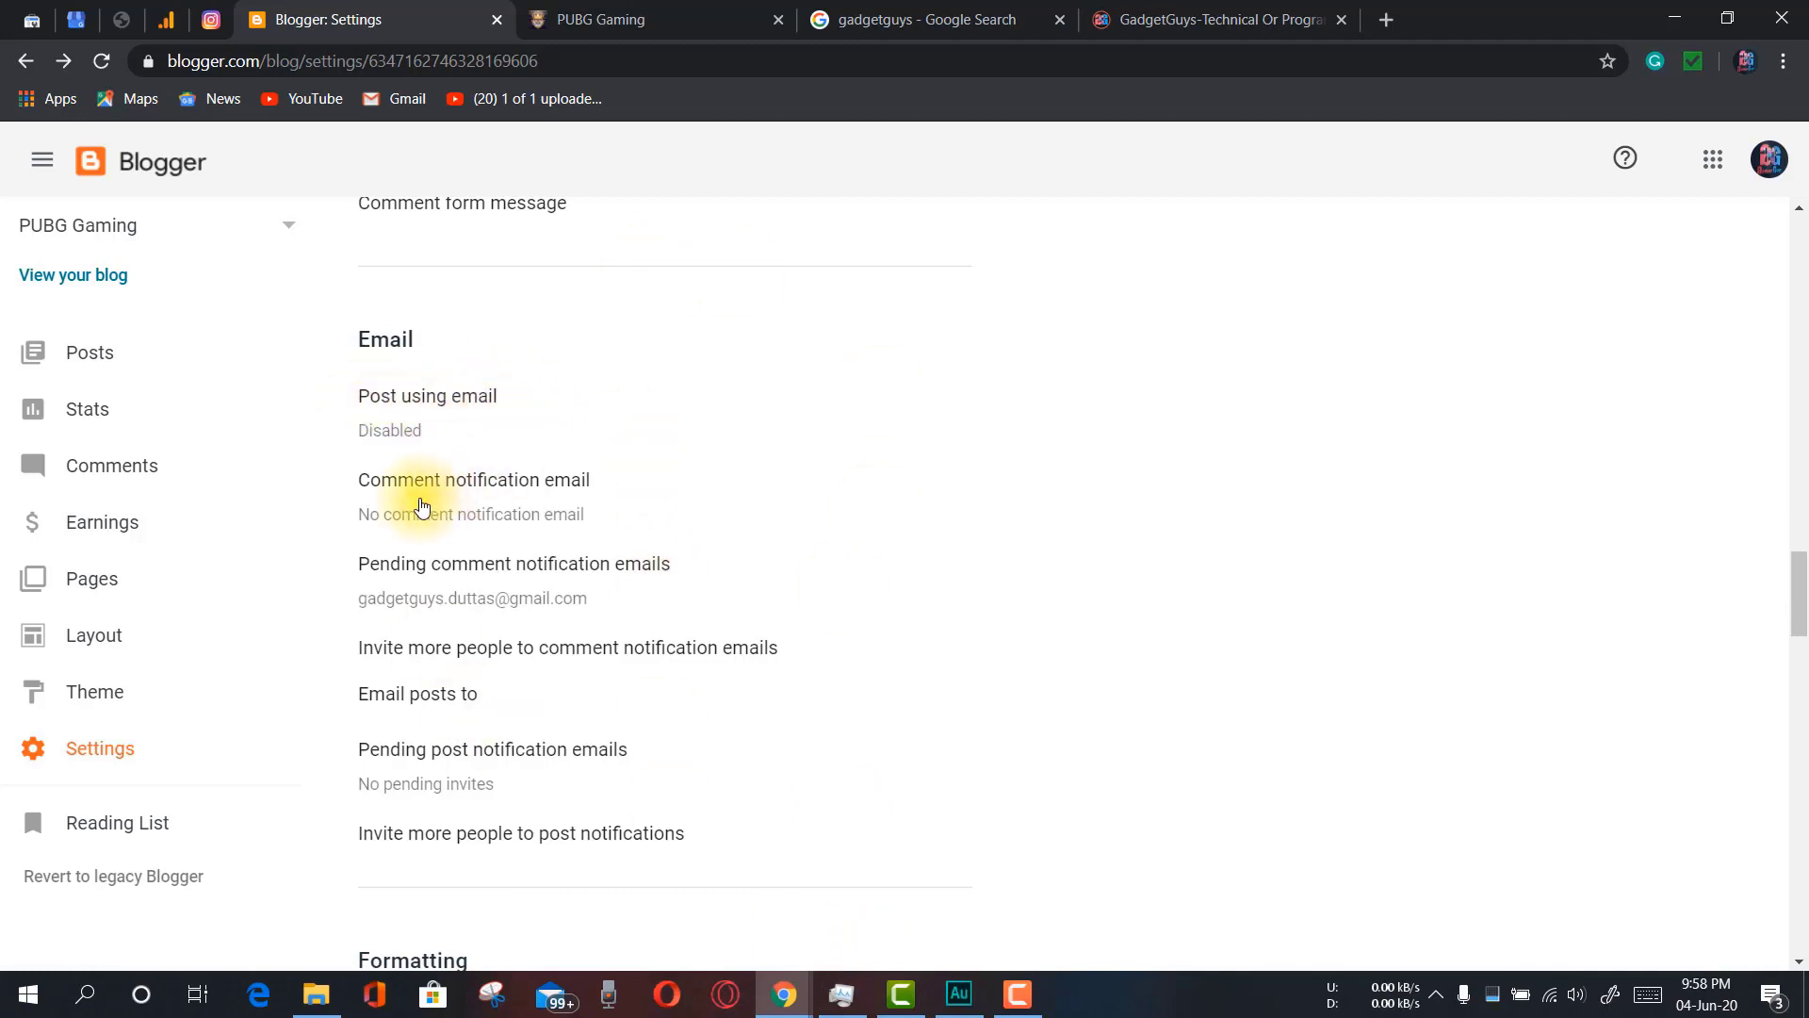
scroll(626, 477, down, 1)
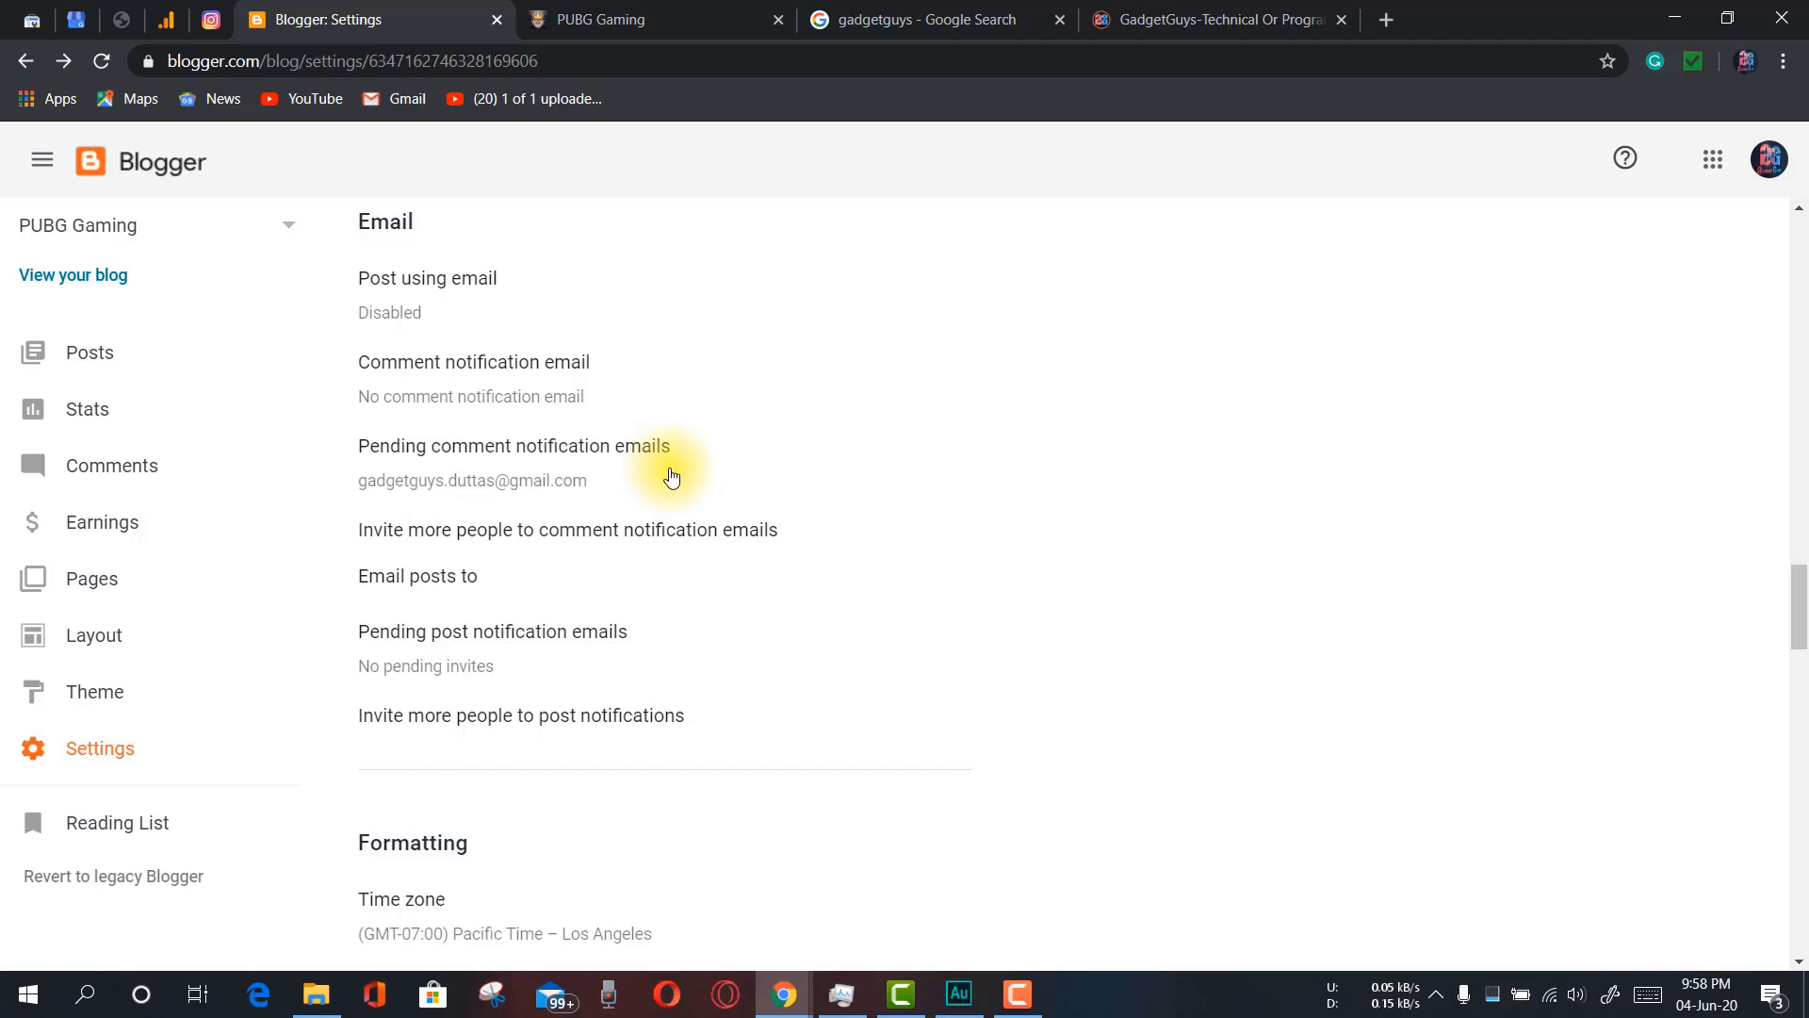
scroll(707, 546, down, 2)
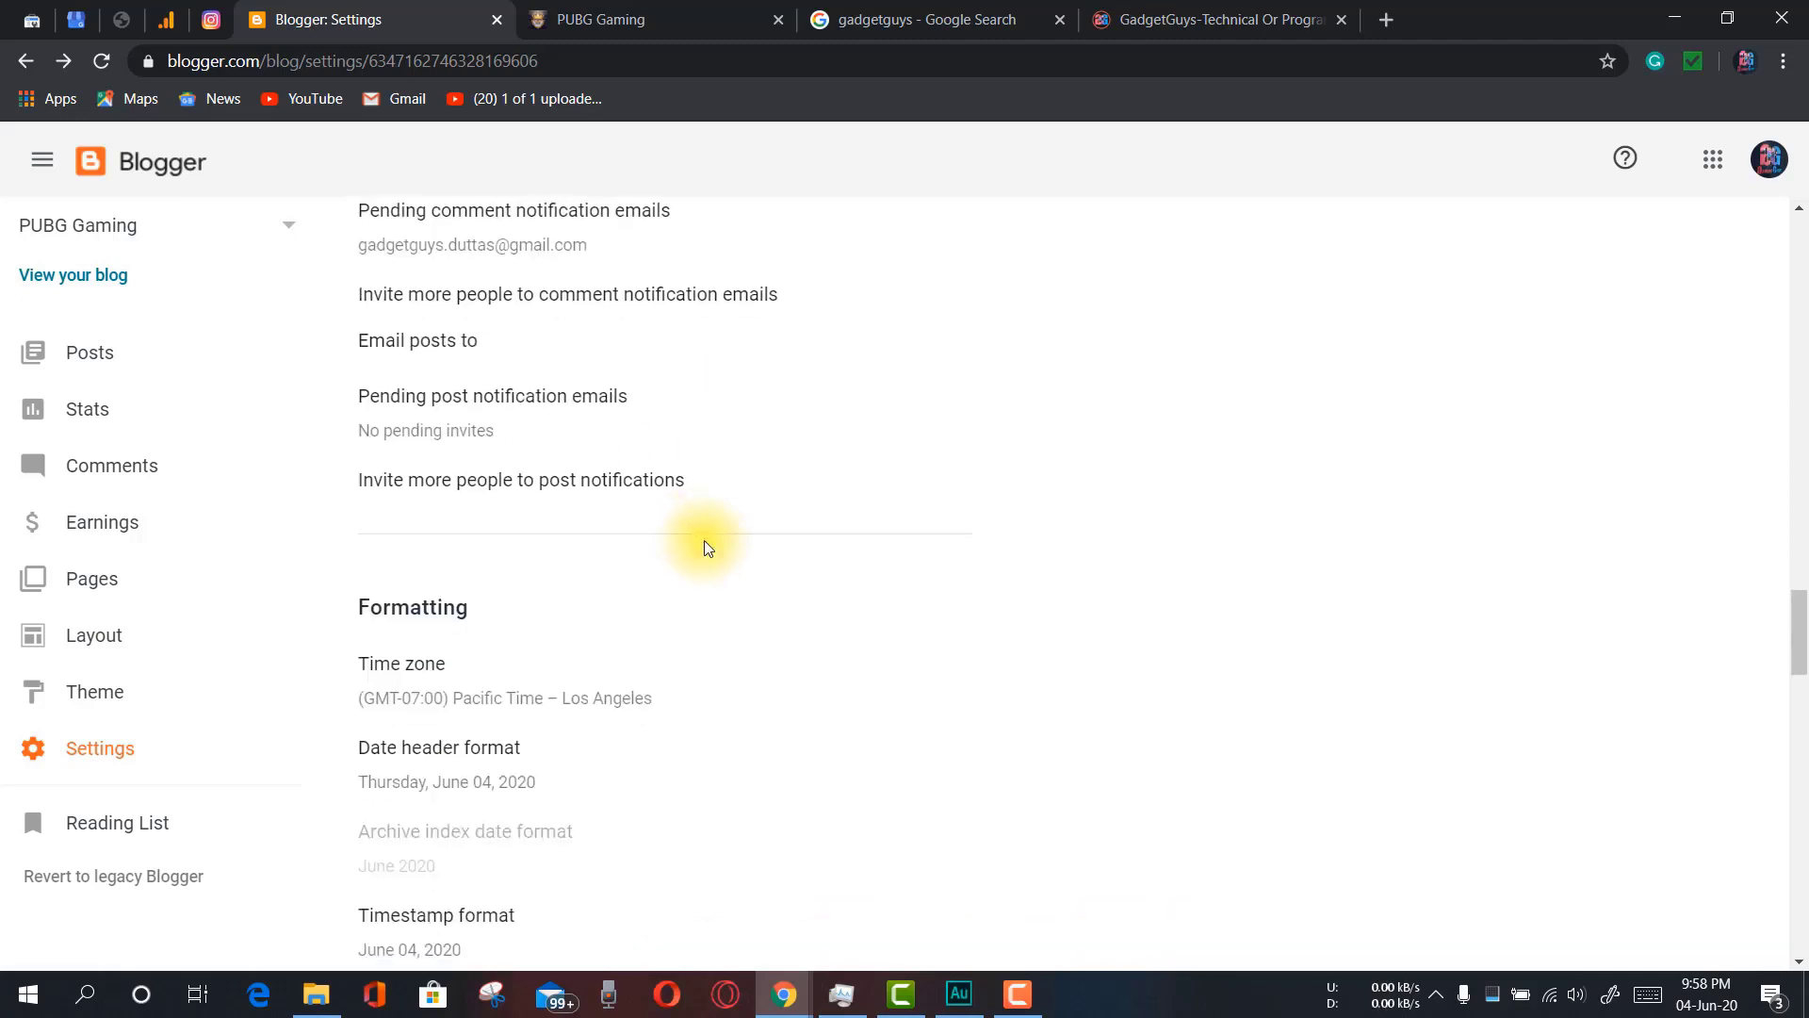
Set the blog's time zone to (GMT+05:30) India Standard Time – Kolkata and save it
scroll(620, 599, down, 3)
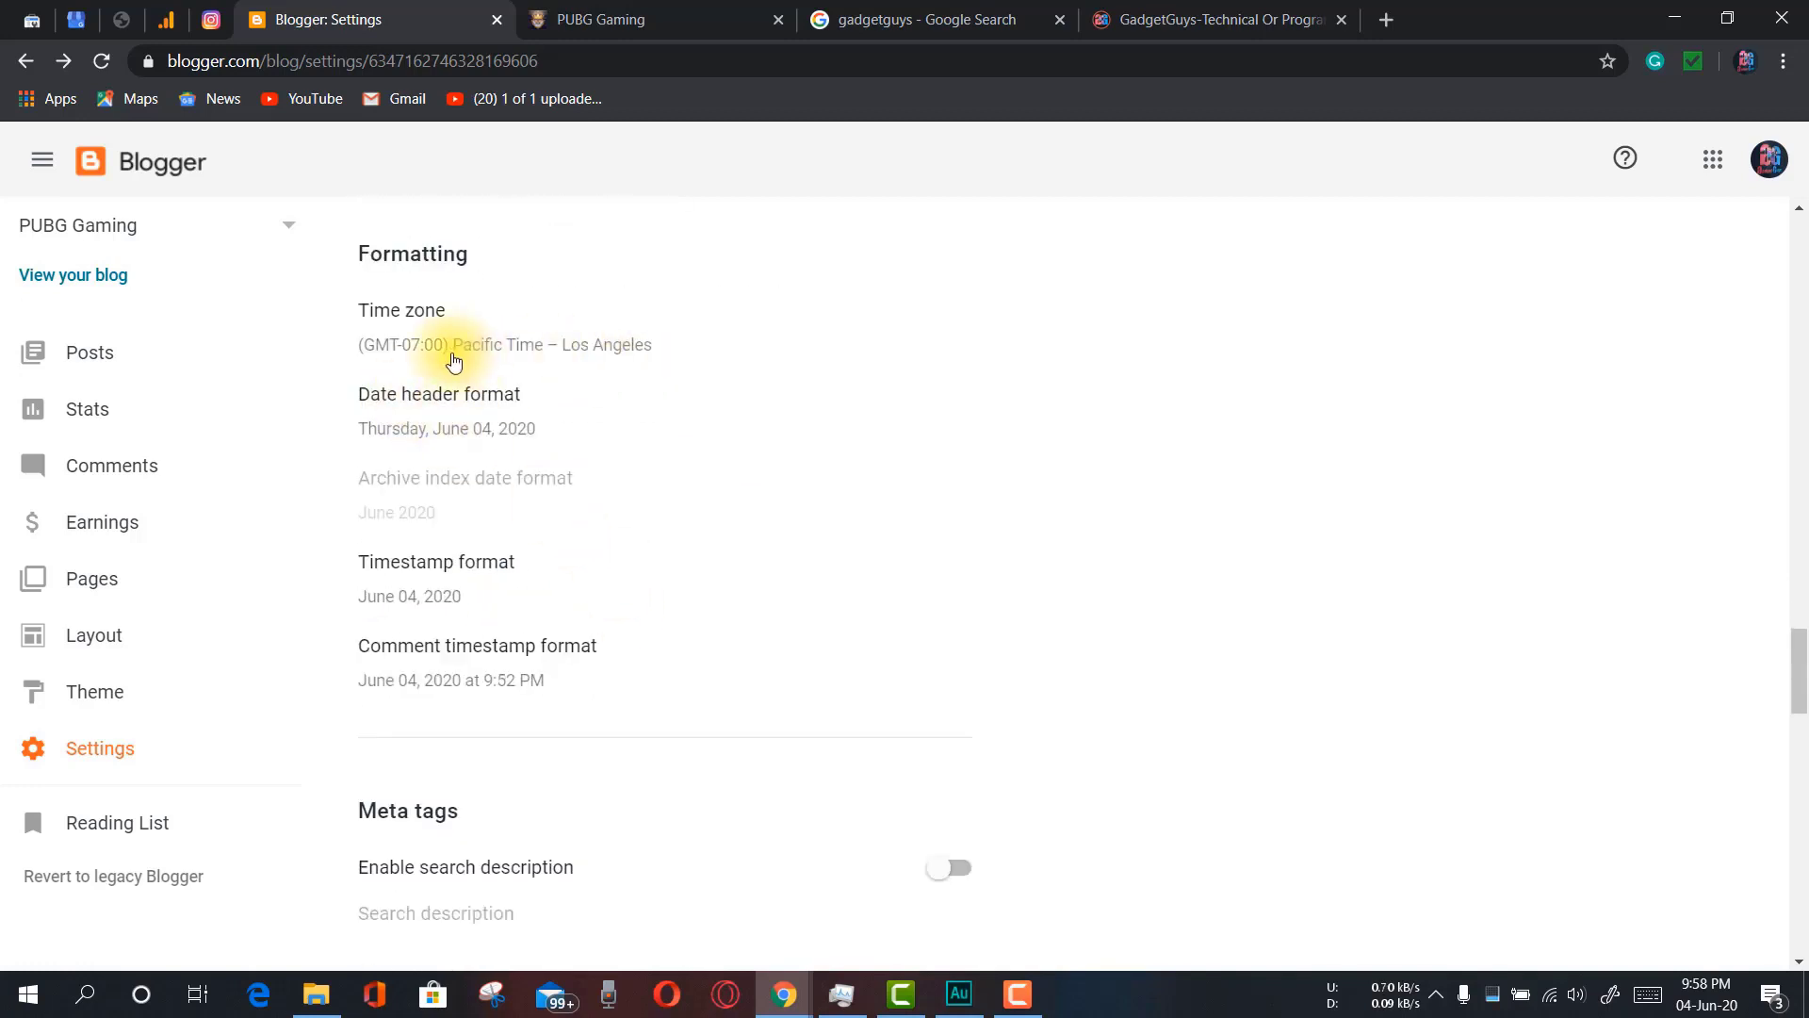
click(614, 350)
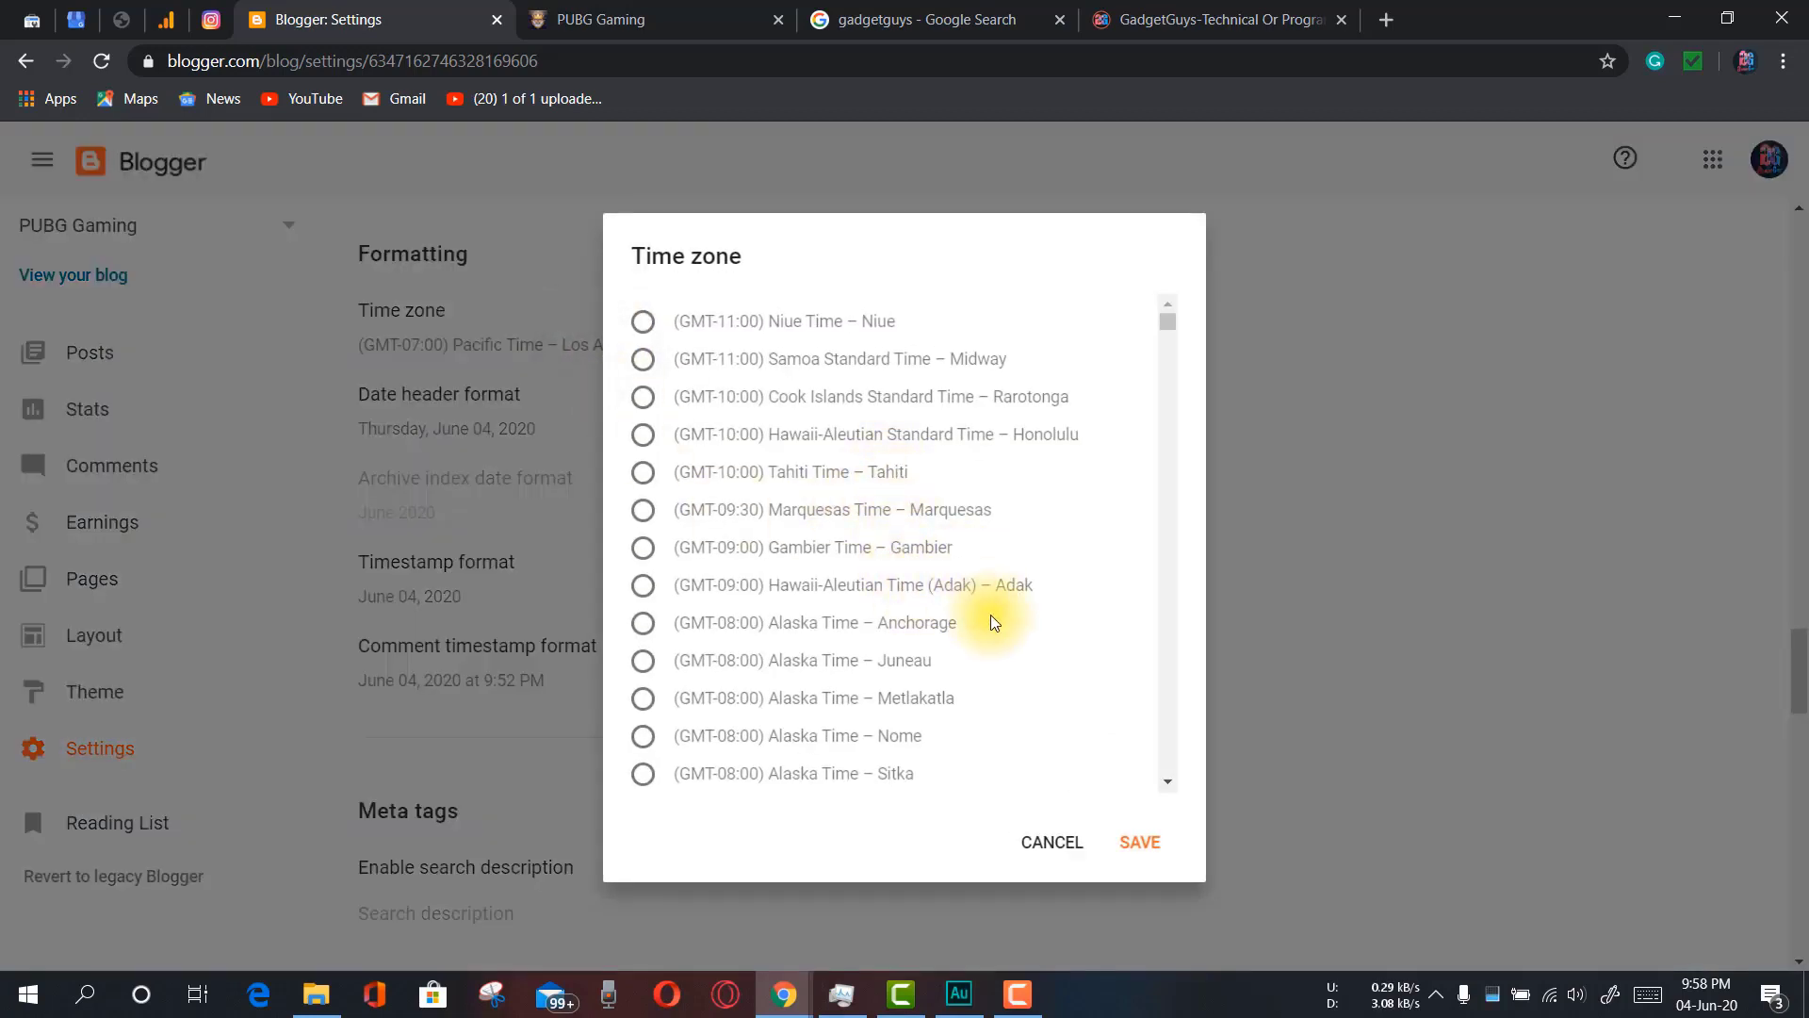
scroll(991, 614, down, 3)
scroll(989, 562, down, 1)
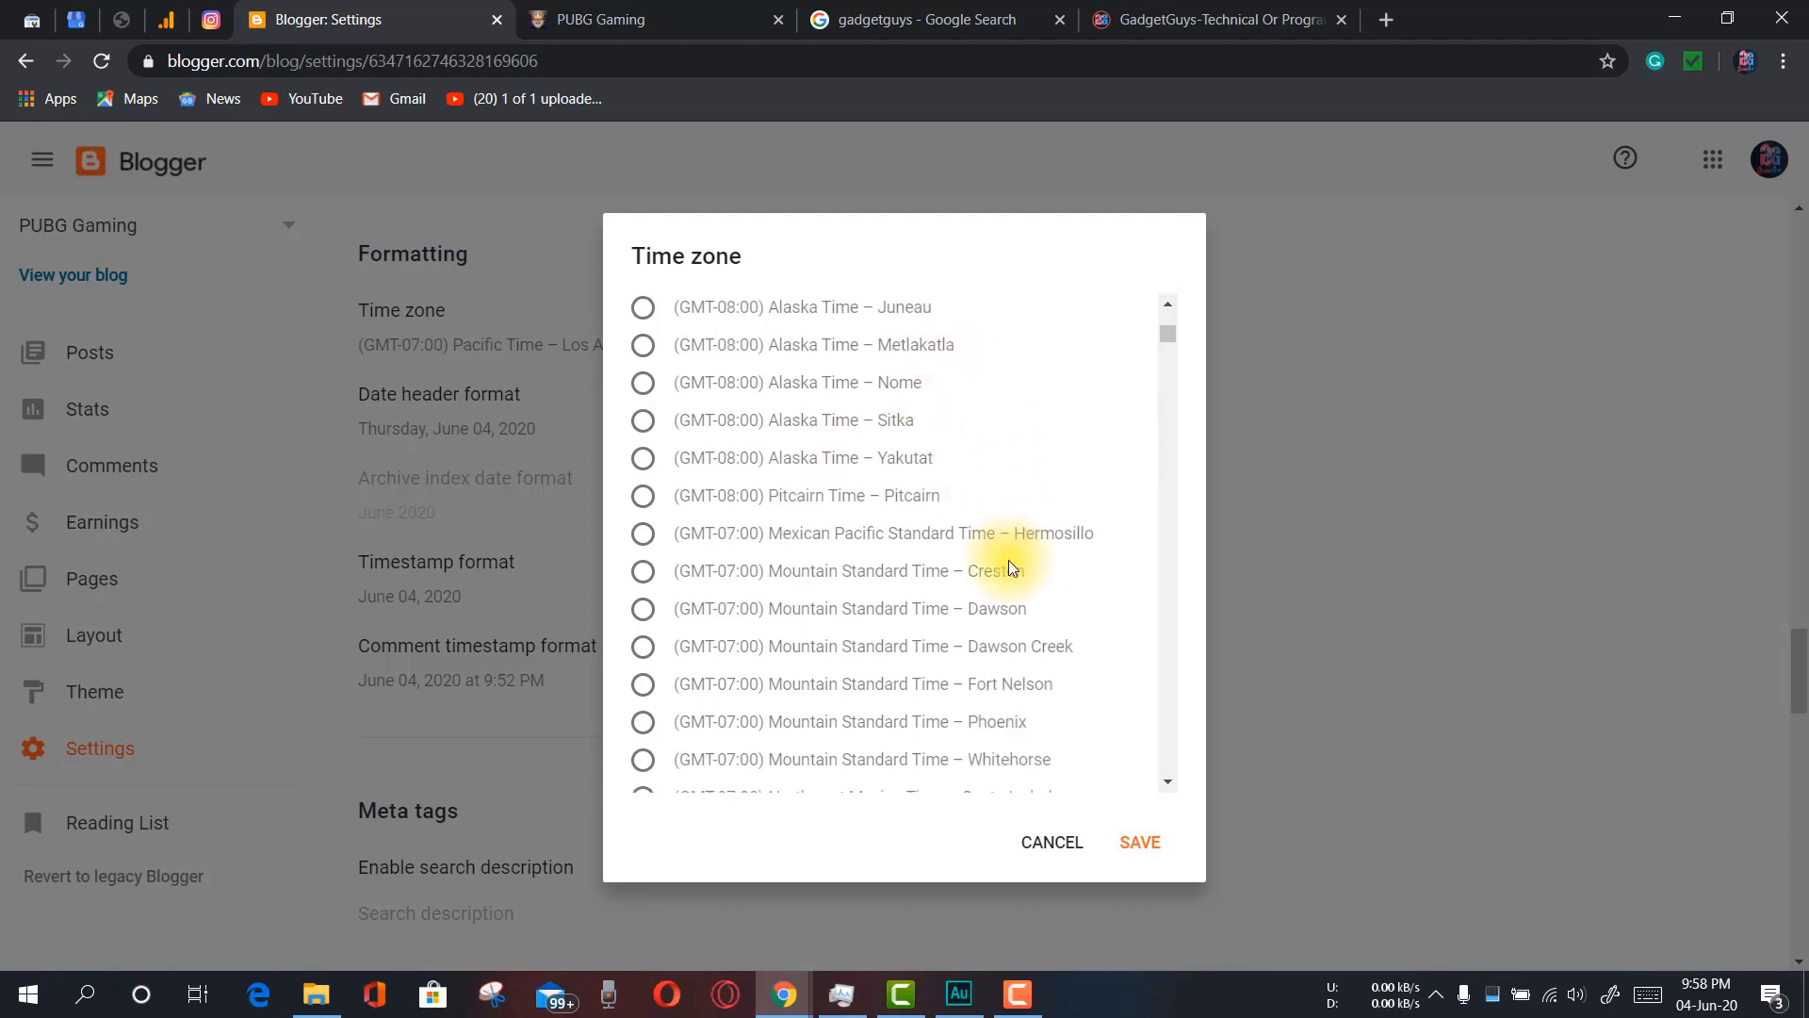
scroll(1005, 706, down, 3)
scroll(1006, 711, down, 3)
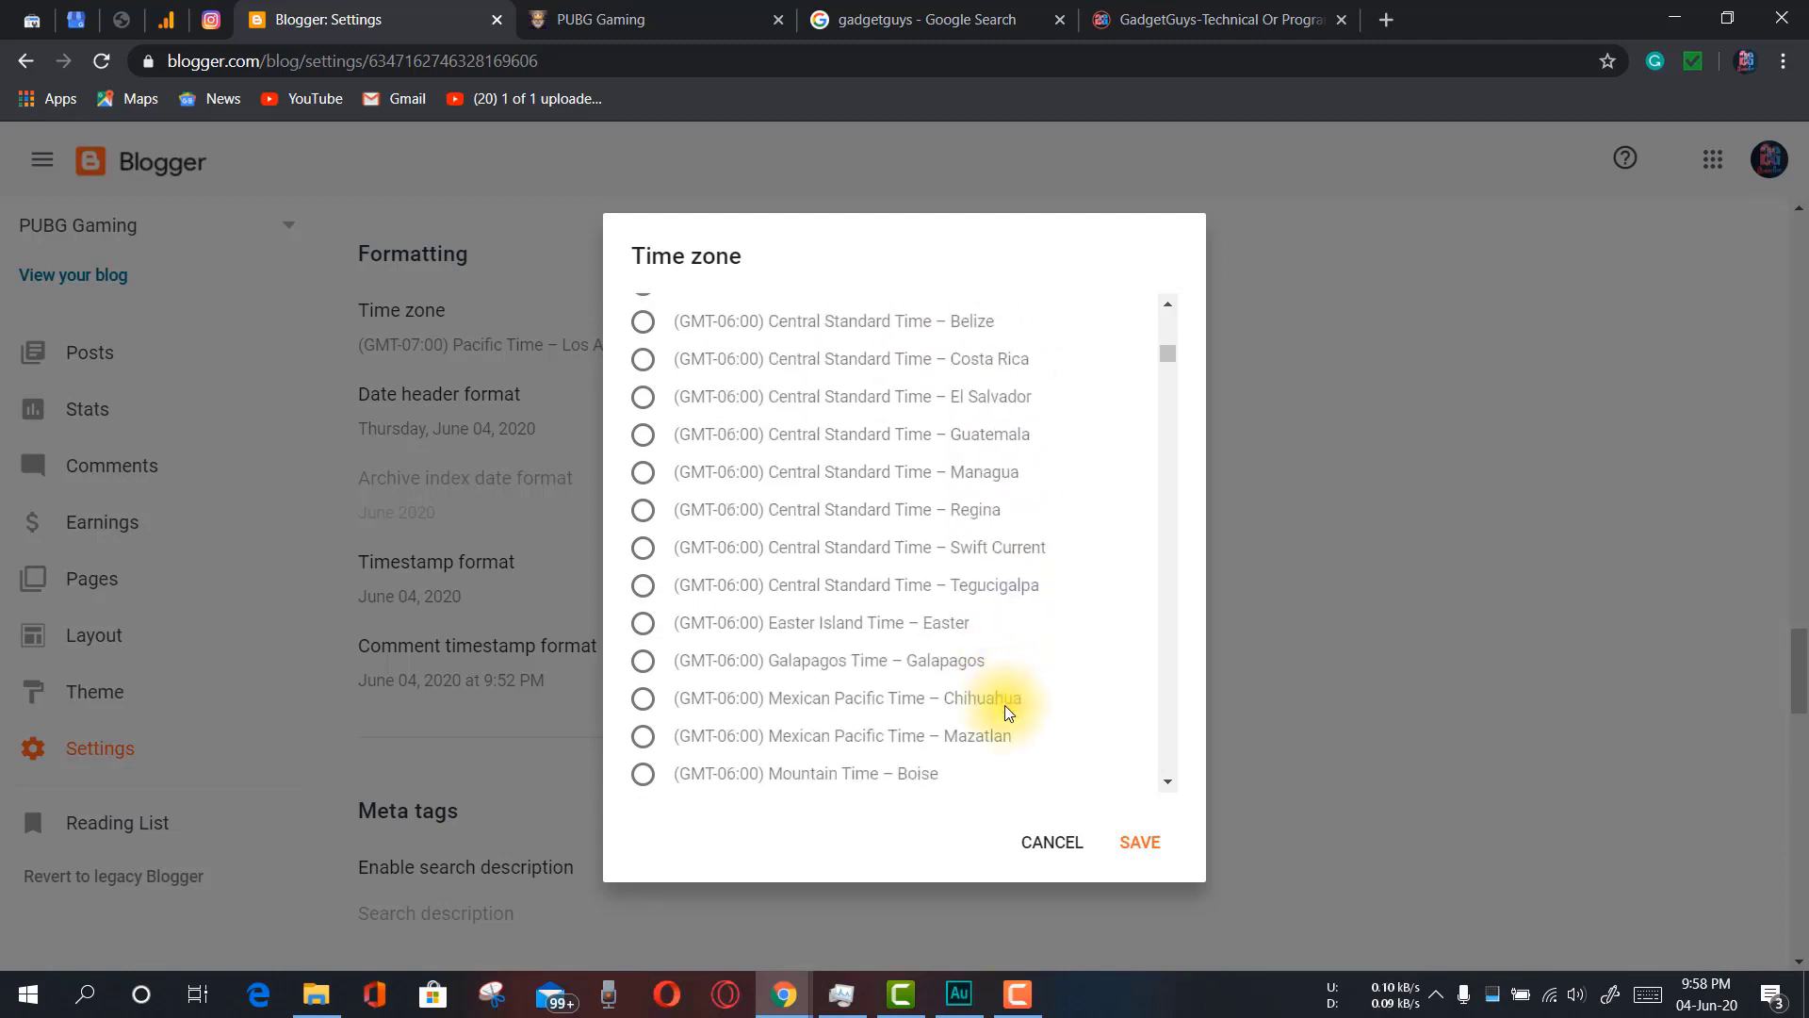
scroll(929, 704, down, 3)
scroll(929, 705, down, 2)
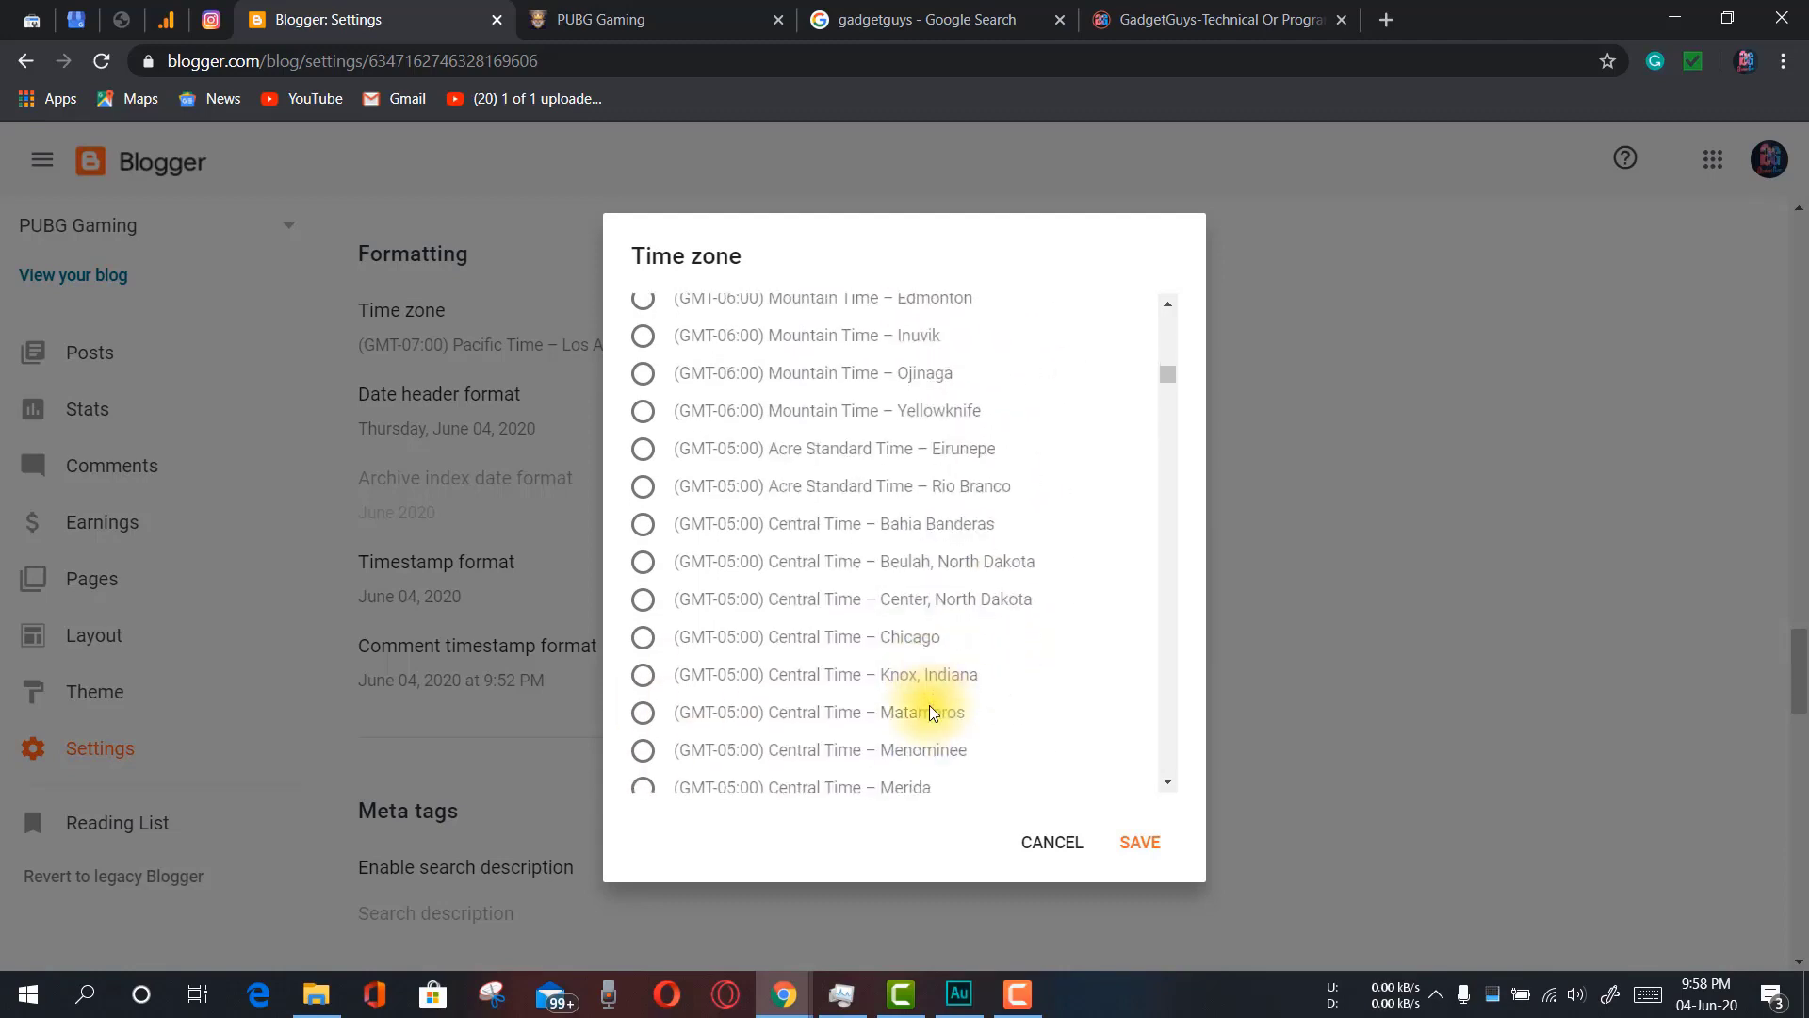
scroll(929, 705, down, 9)
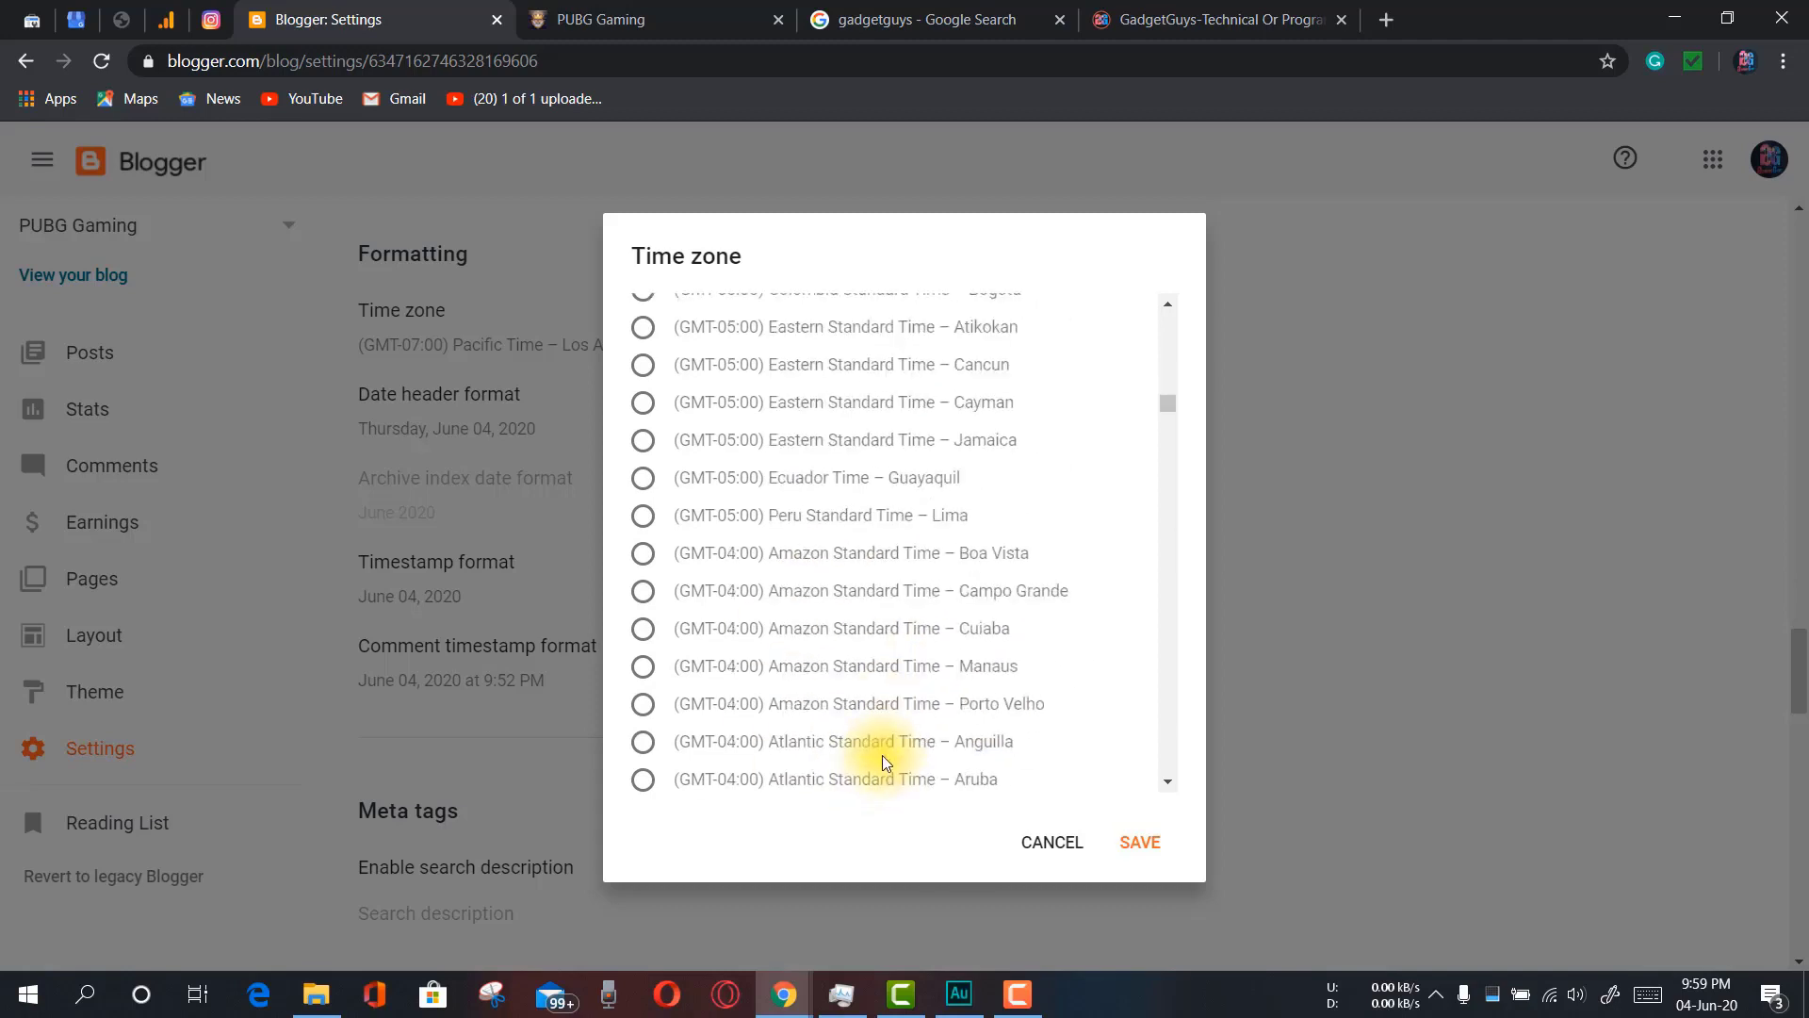
scroll(882, 740, up, 5)
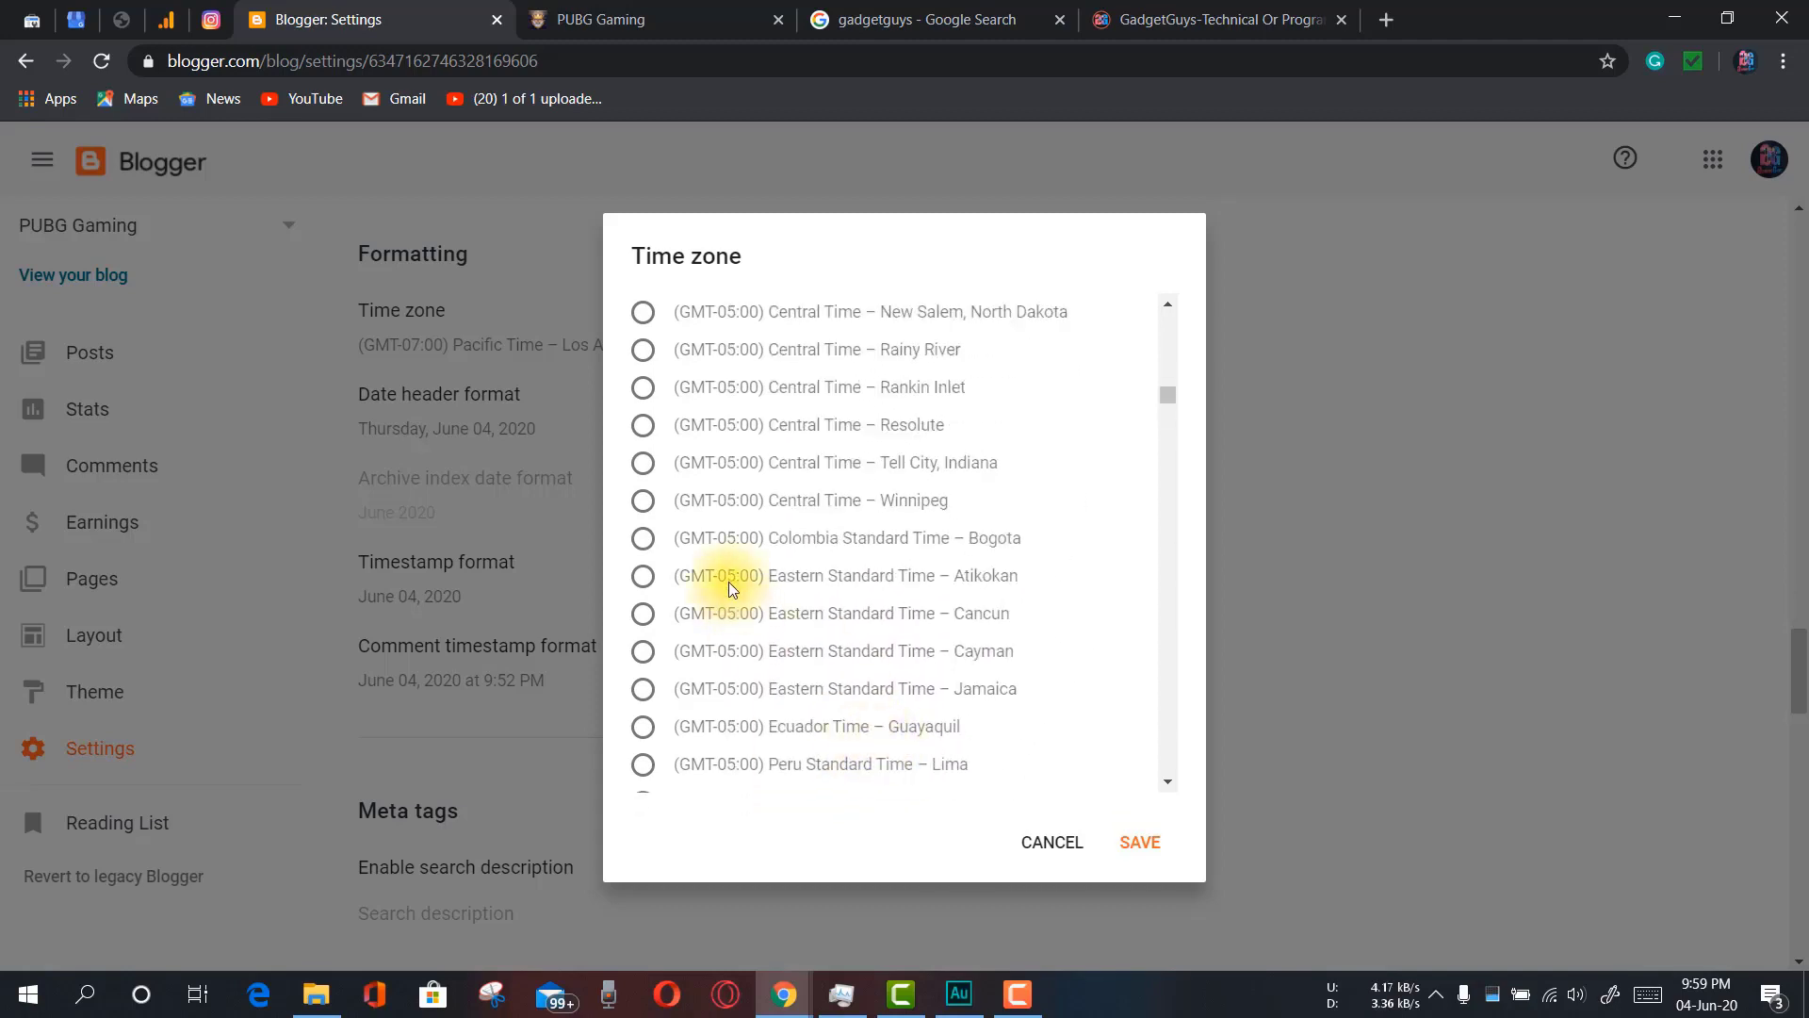
scroll(967, 540, up, 1)
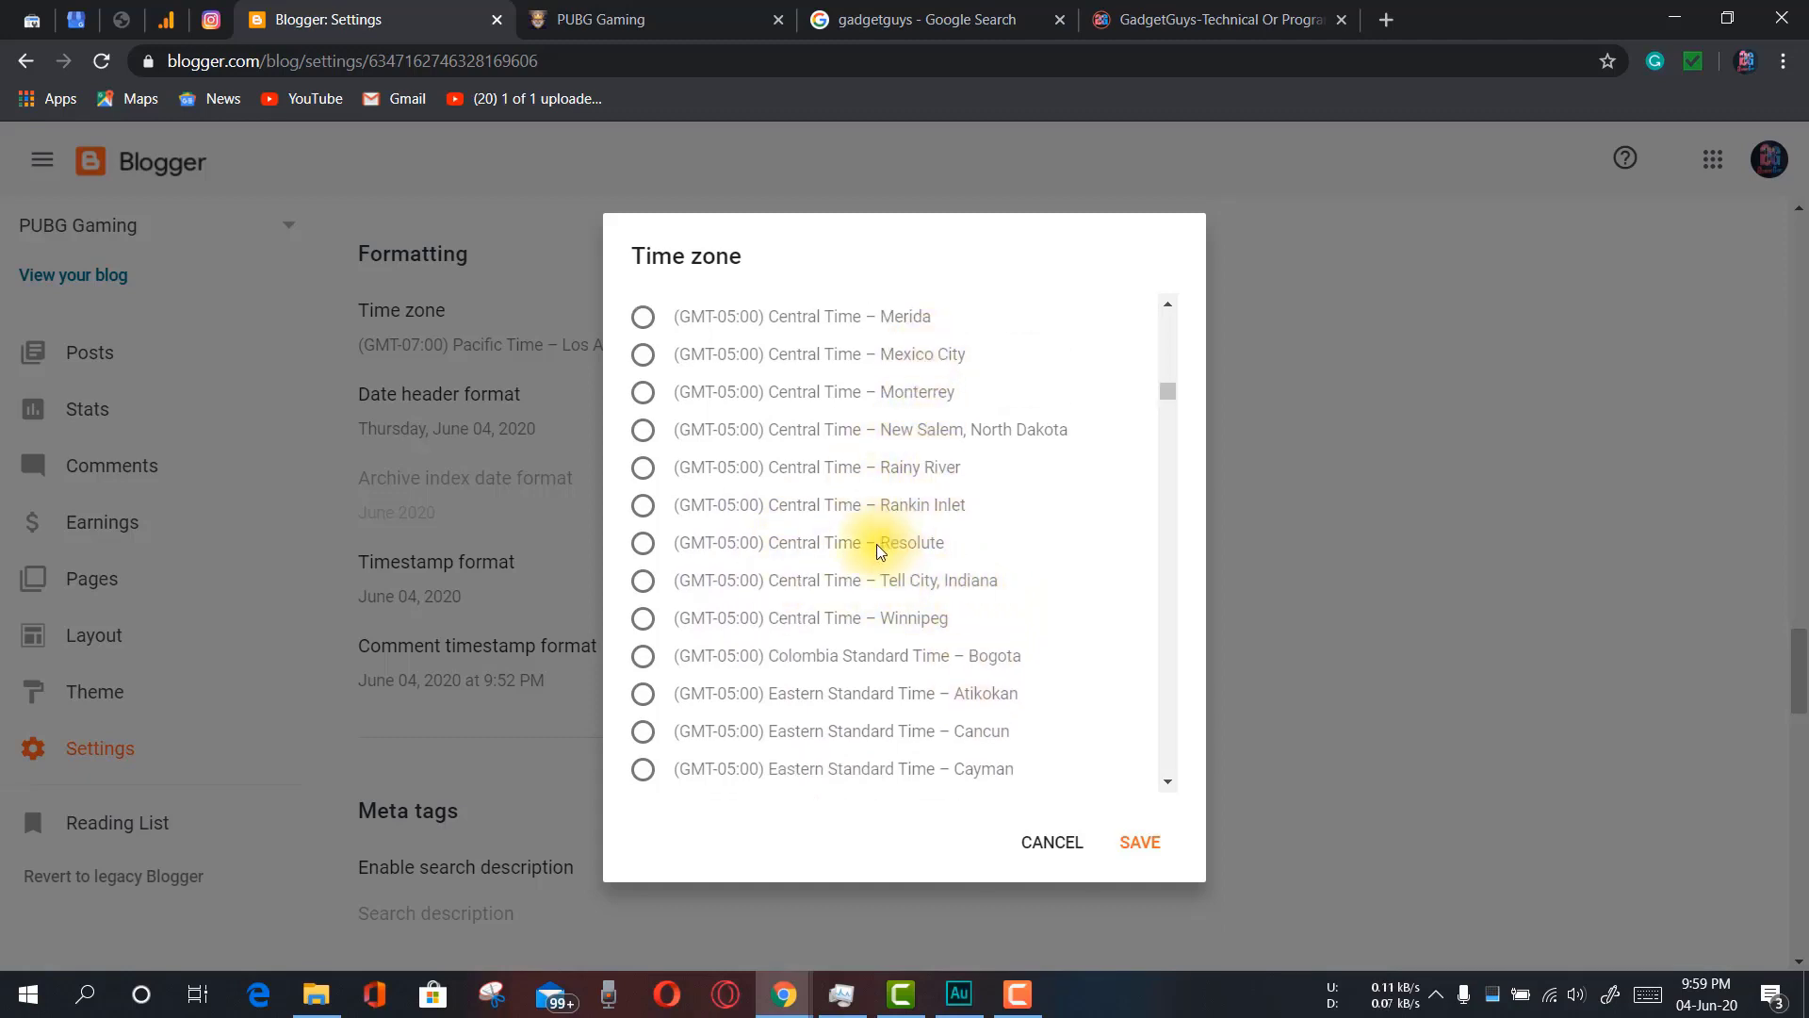
scroll(880, 515, down, 20)
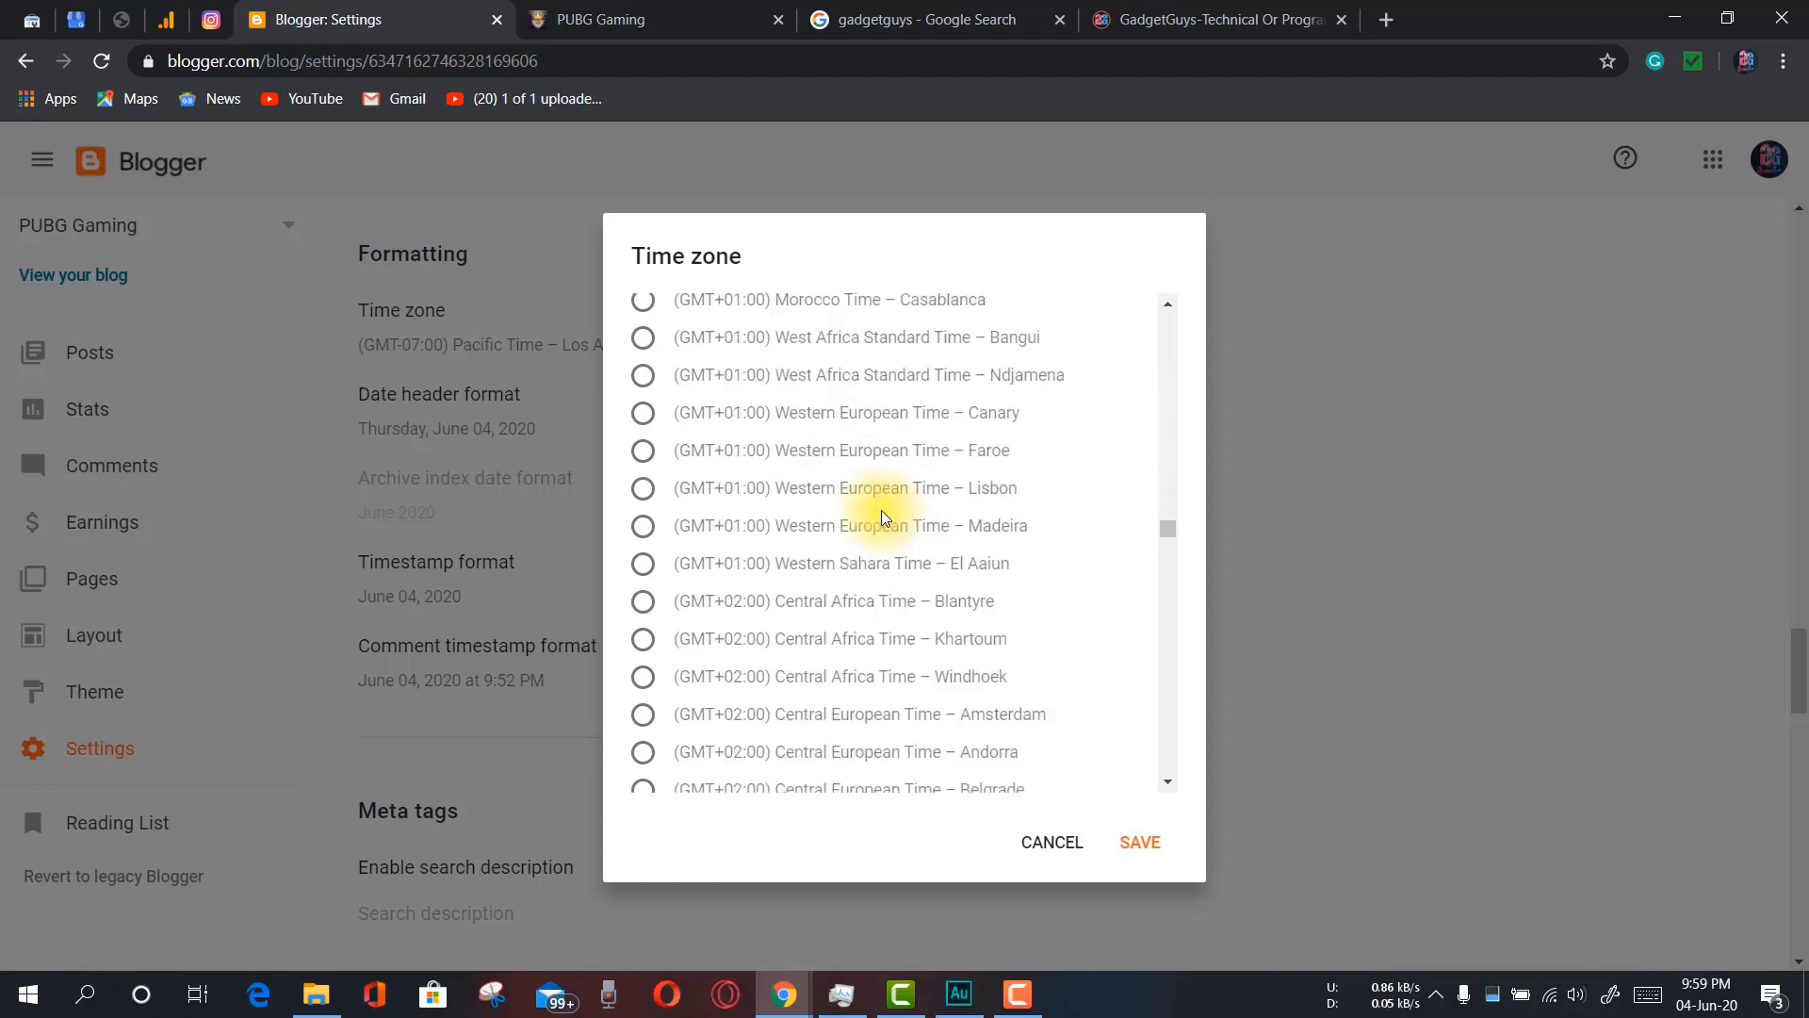
scroll(880, 510, down, 20)
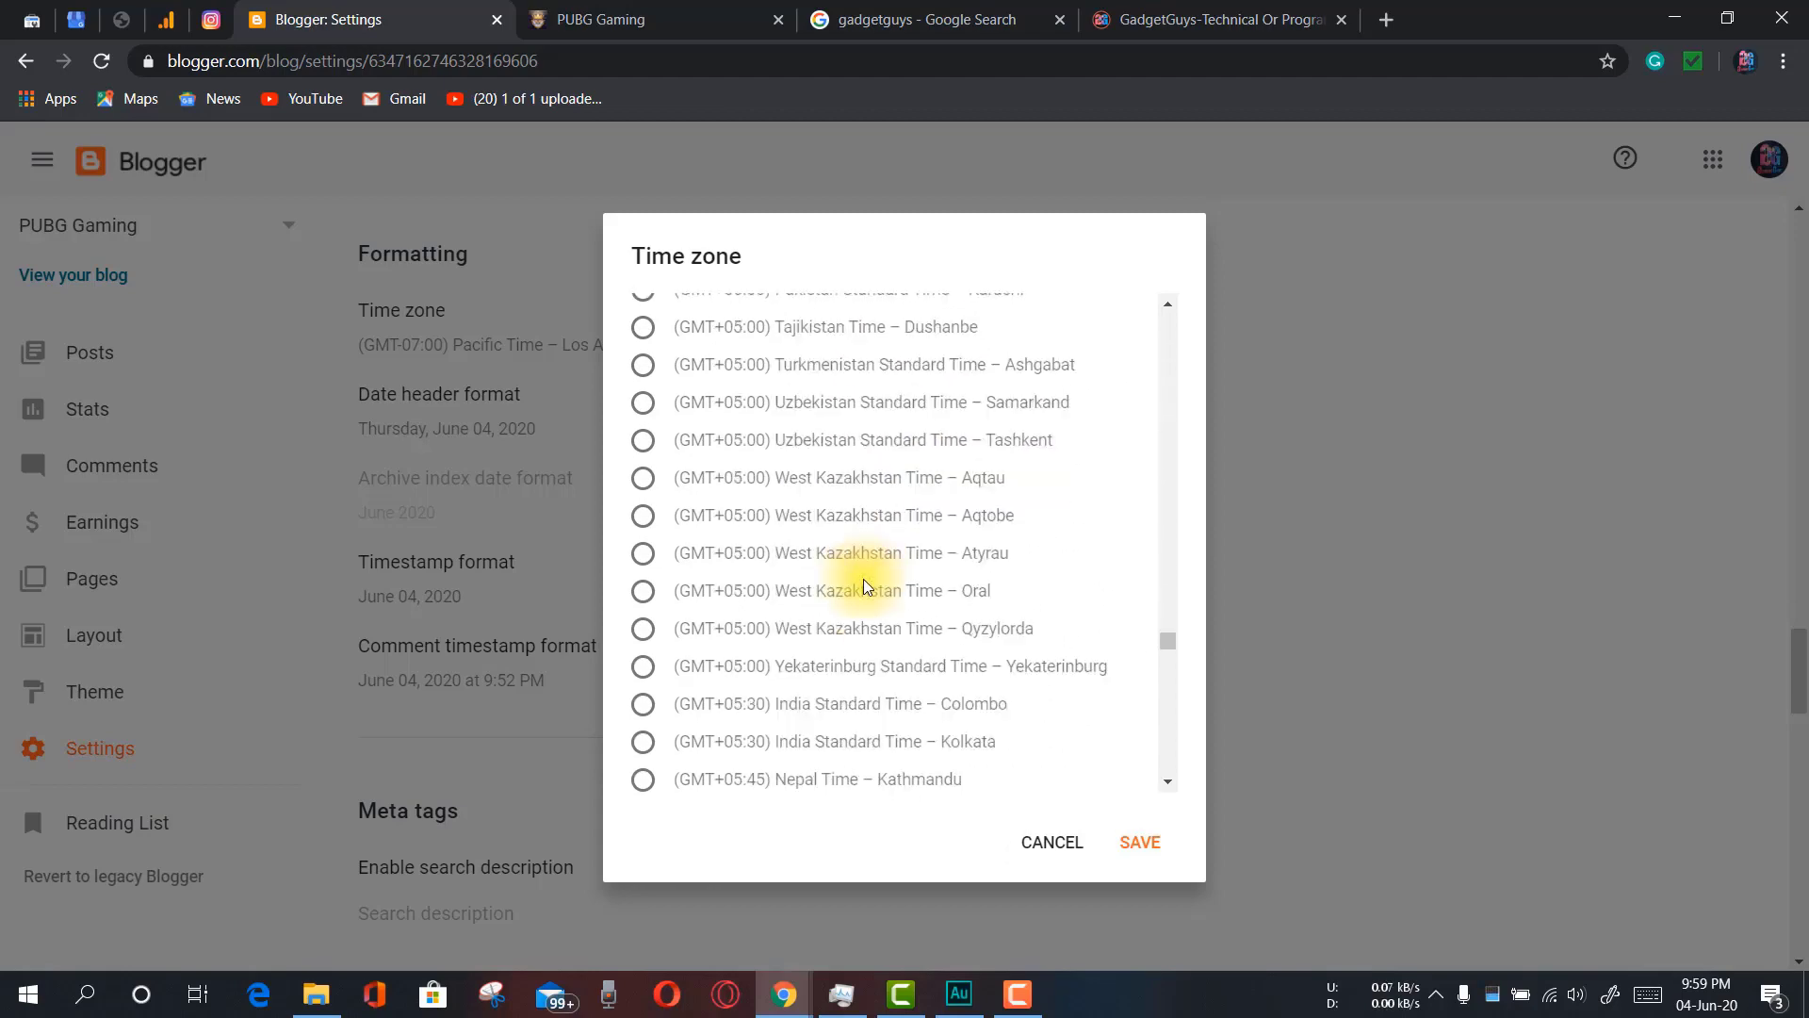
scroll(863, 578, down, 14)
scroll(863, 579, up, 6)
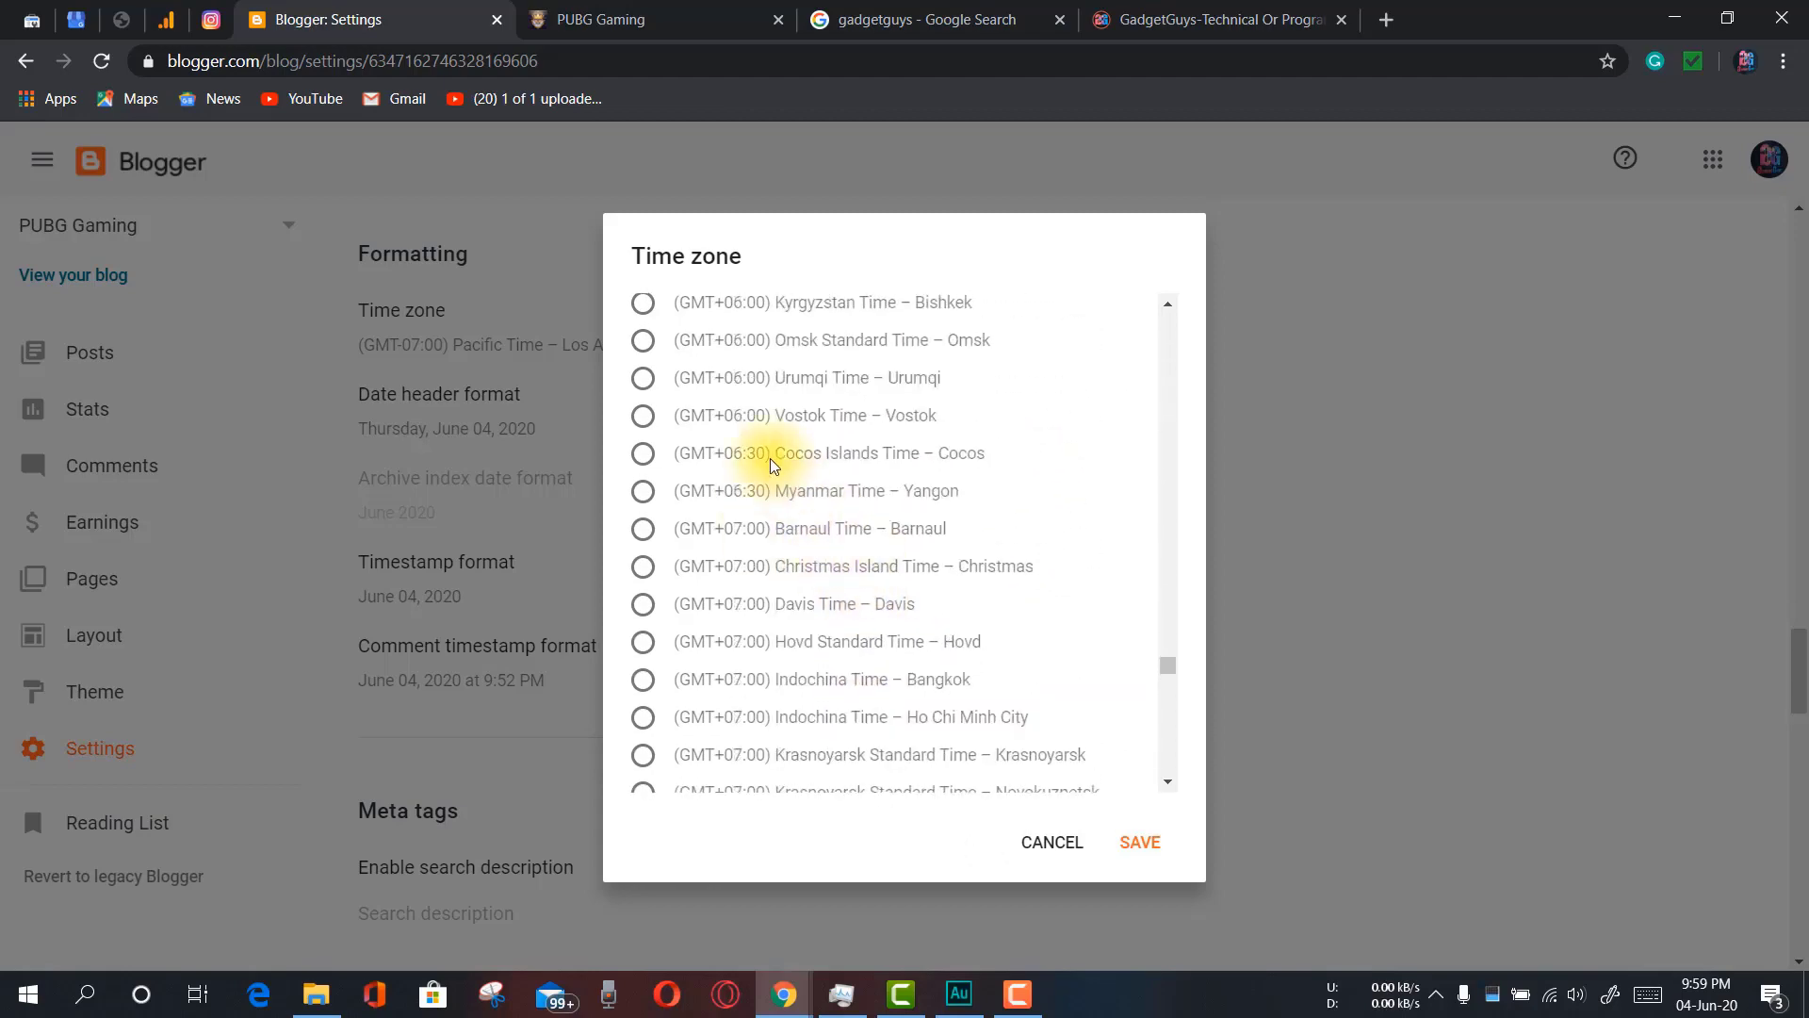
scroll(771, 458, up, 5)
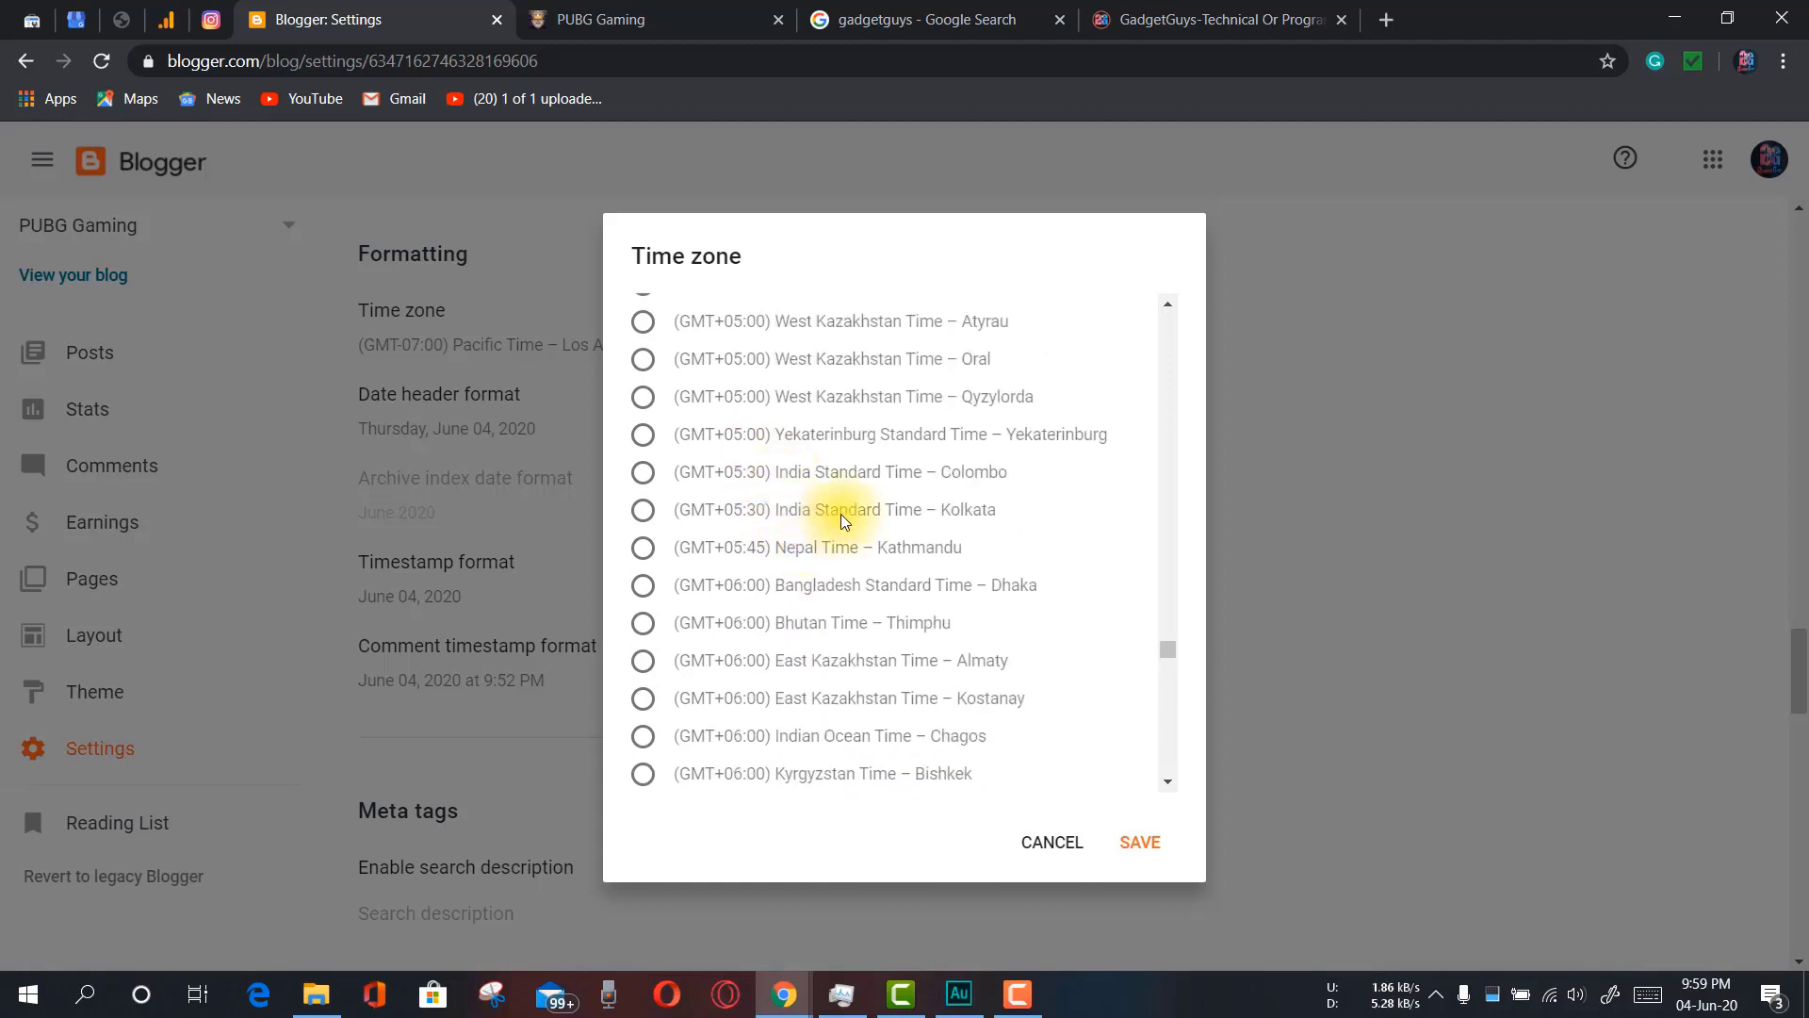
click(841, 513)
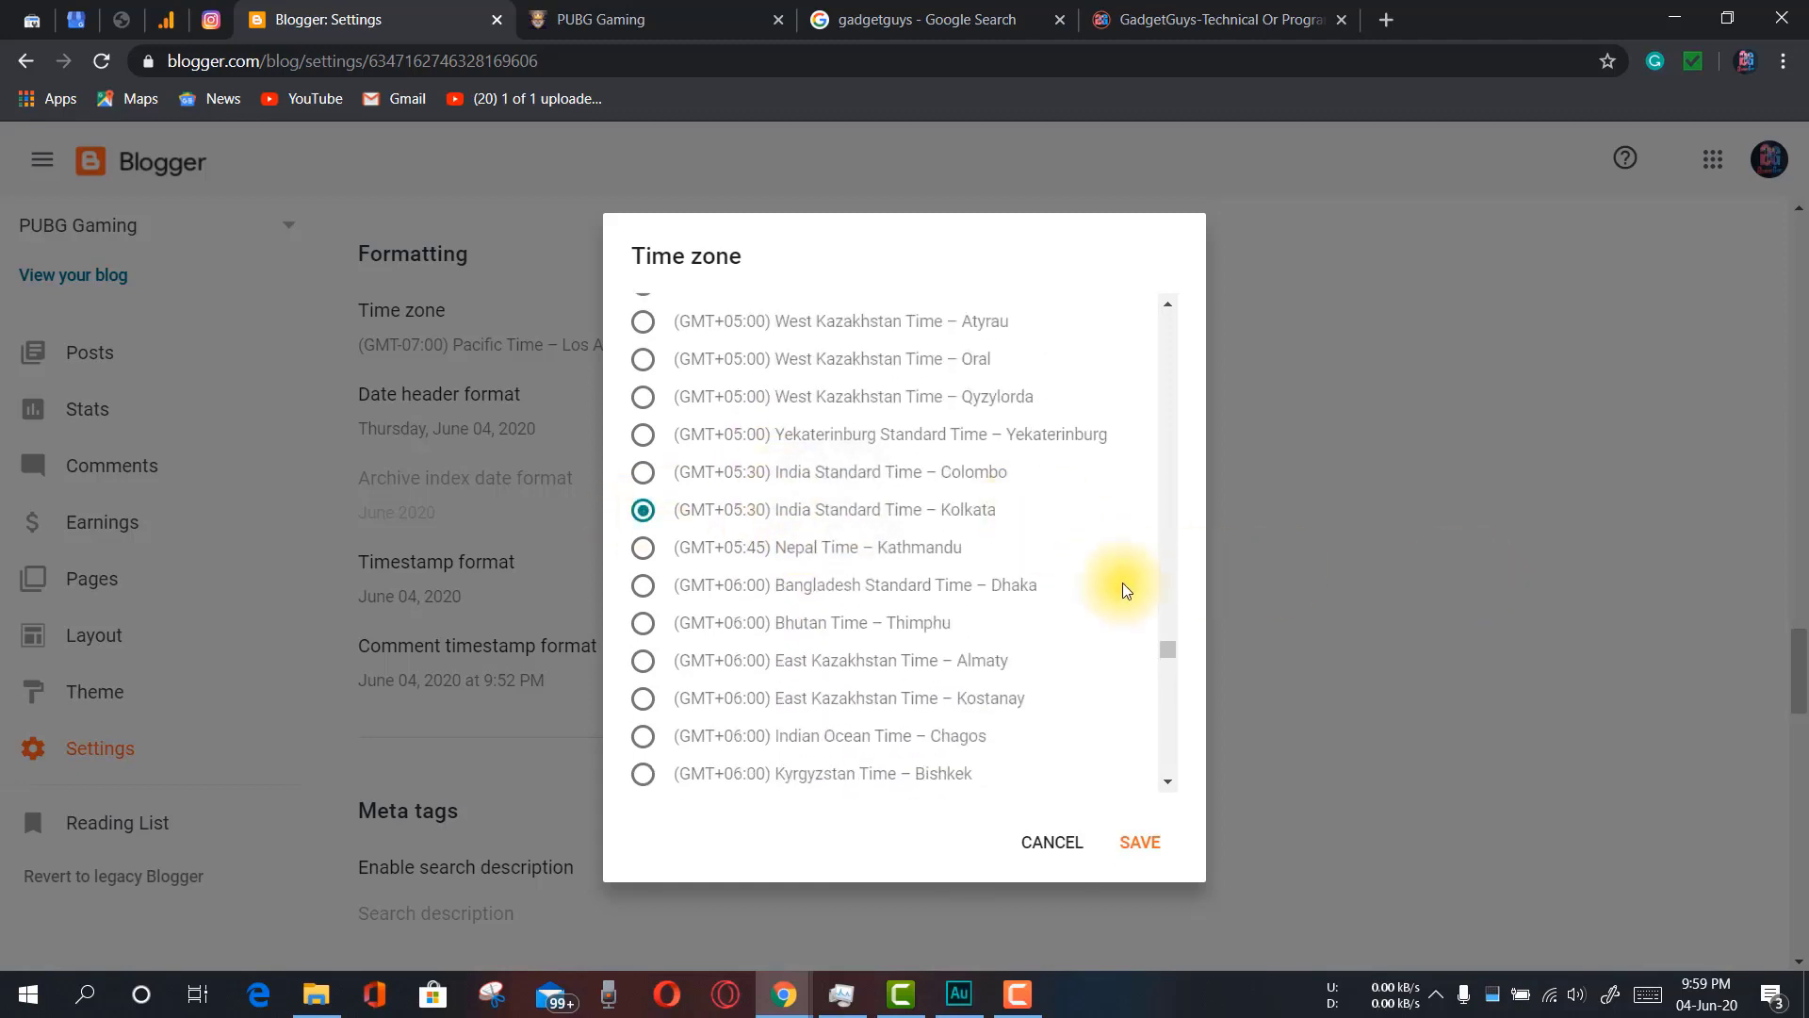
click(1161, 850)
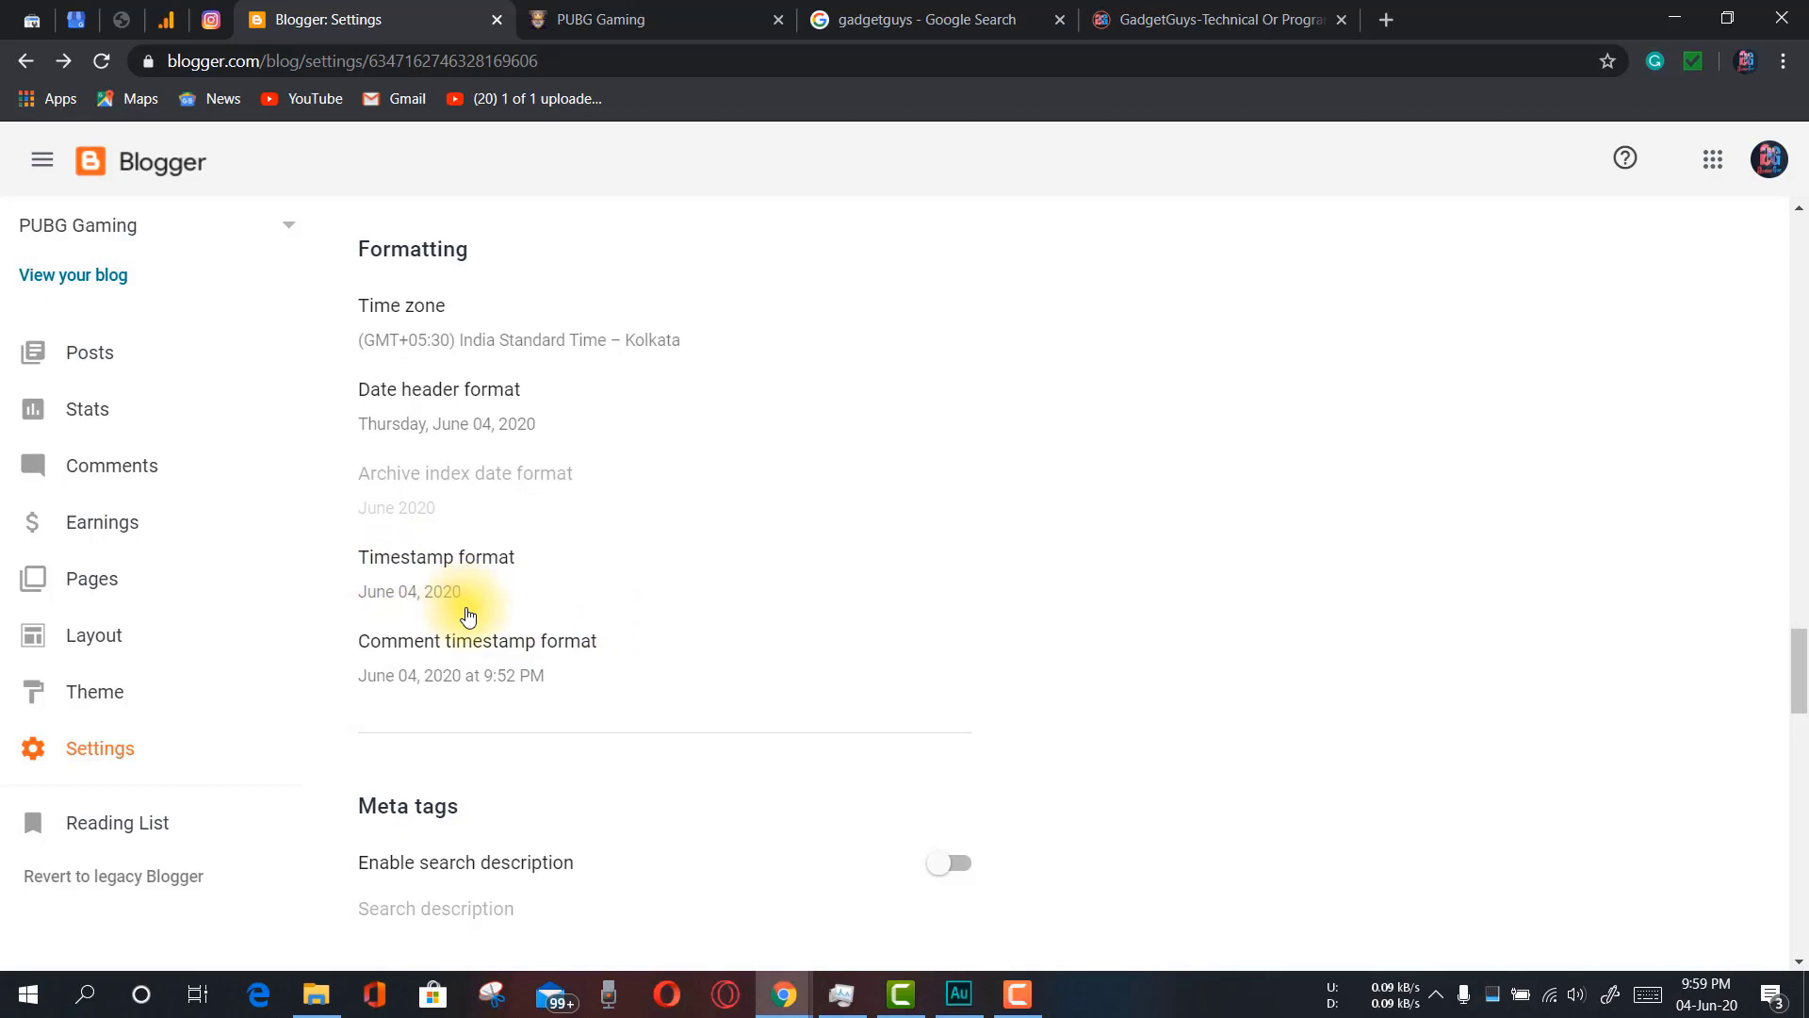
Enable the search description under Meta tags and open its text for editing
scroll(468, 613, down, 1)
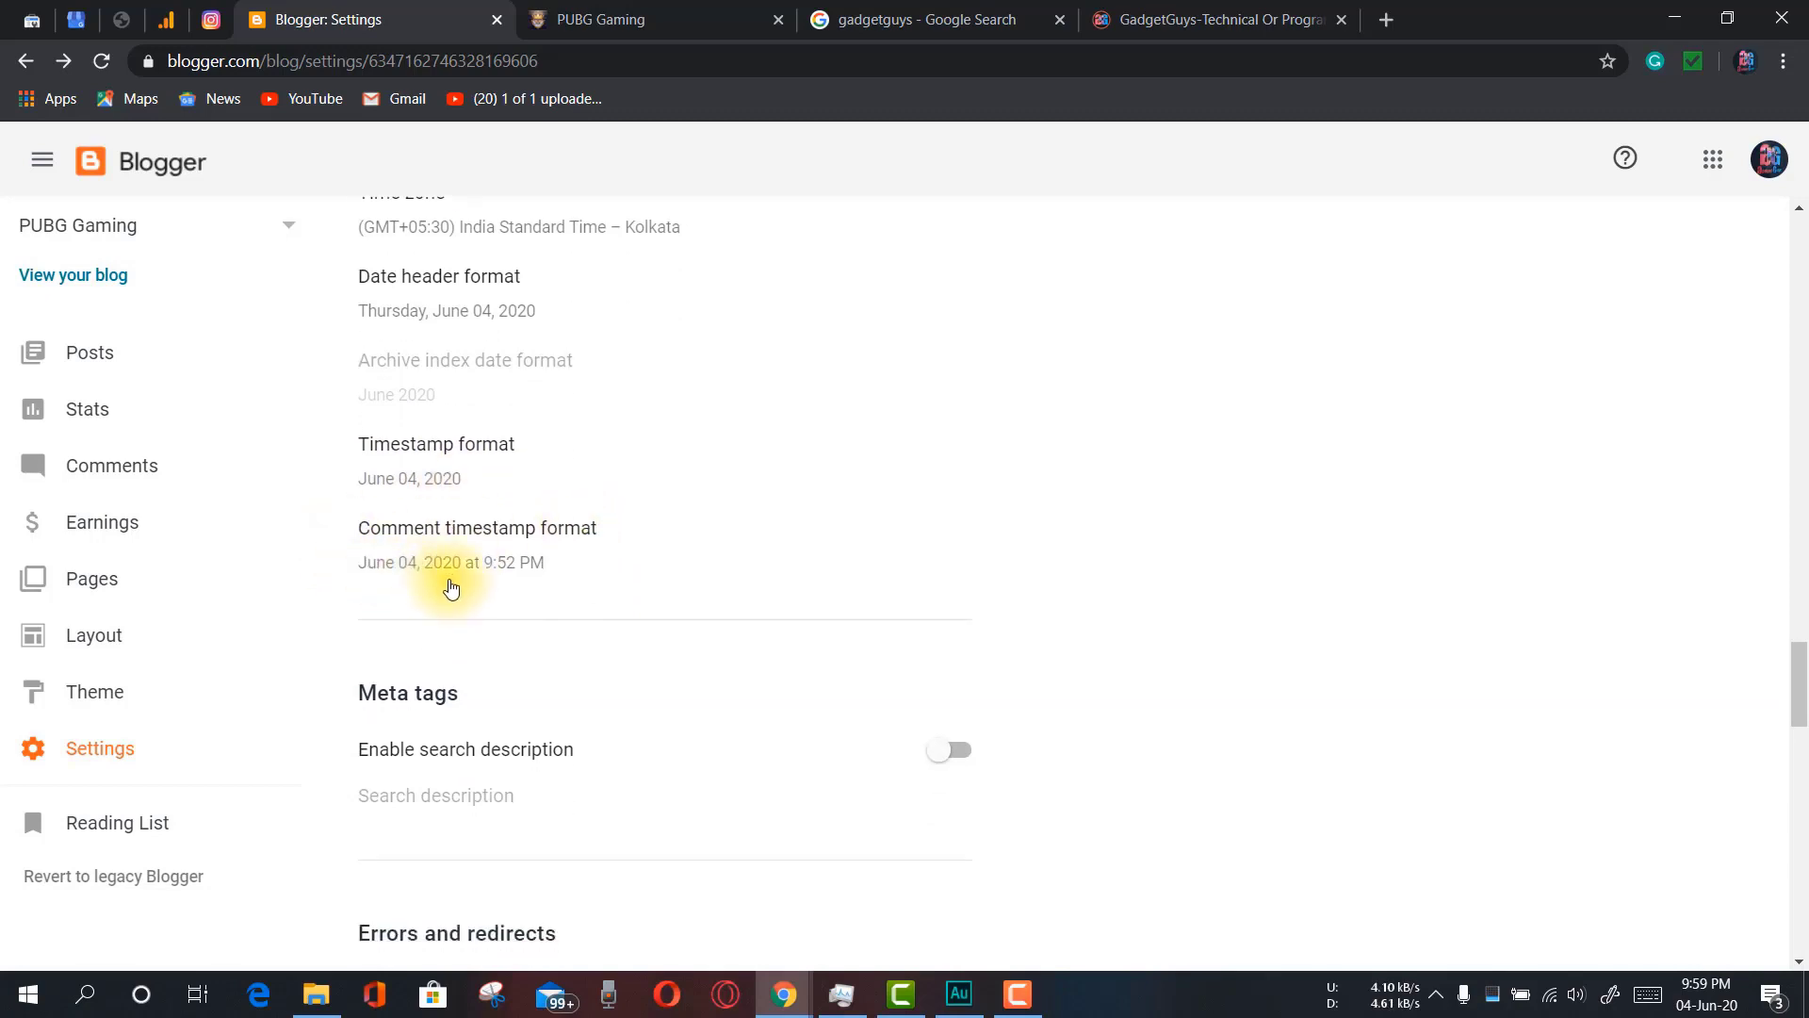
scroll(566, 603, down, 2)
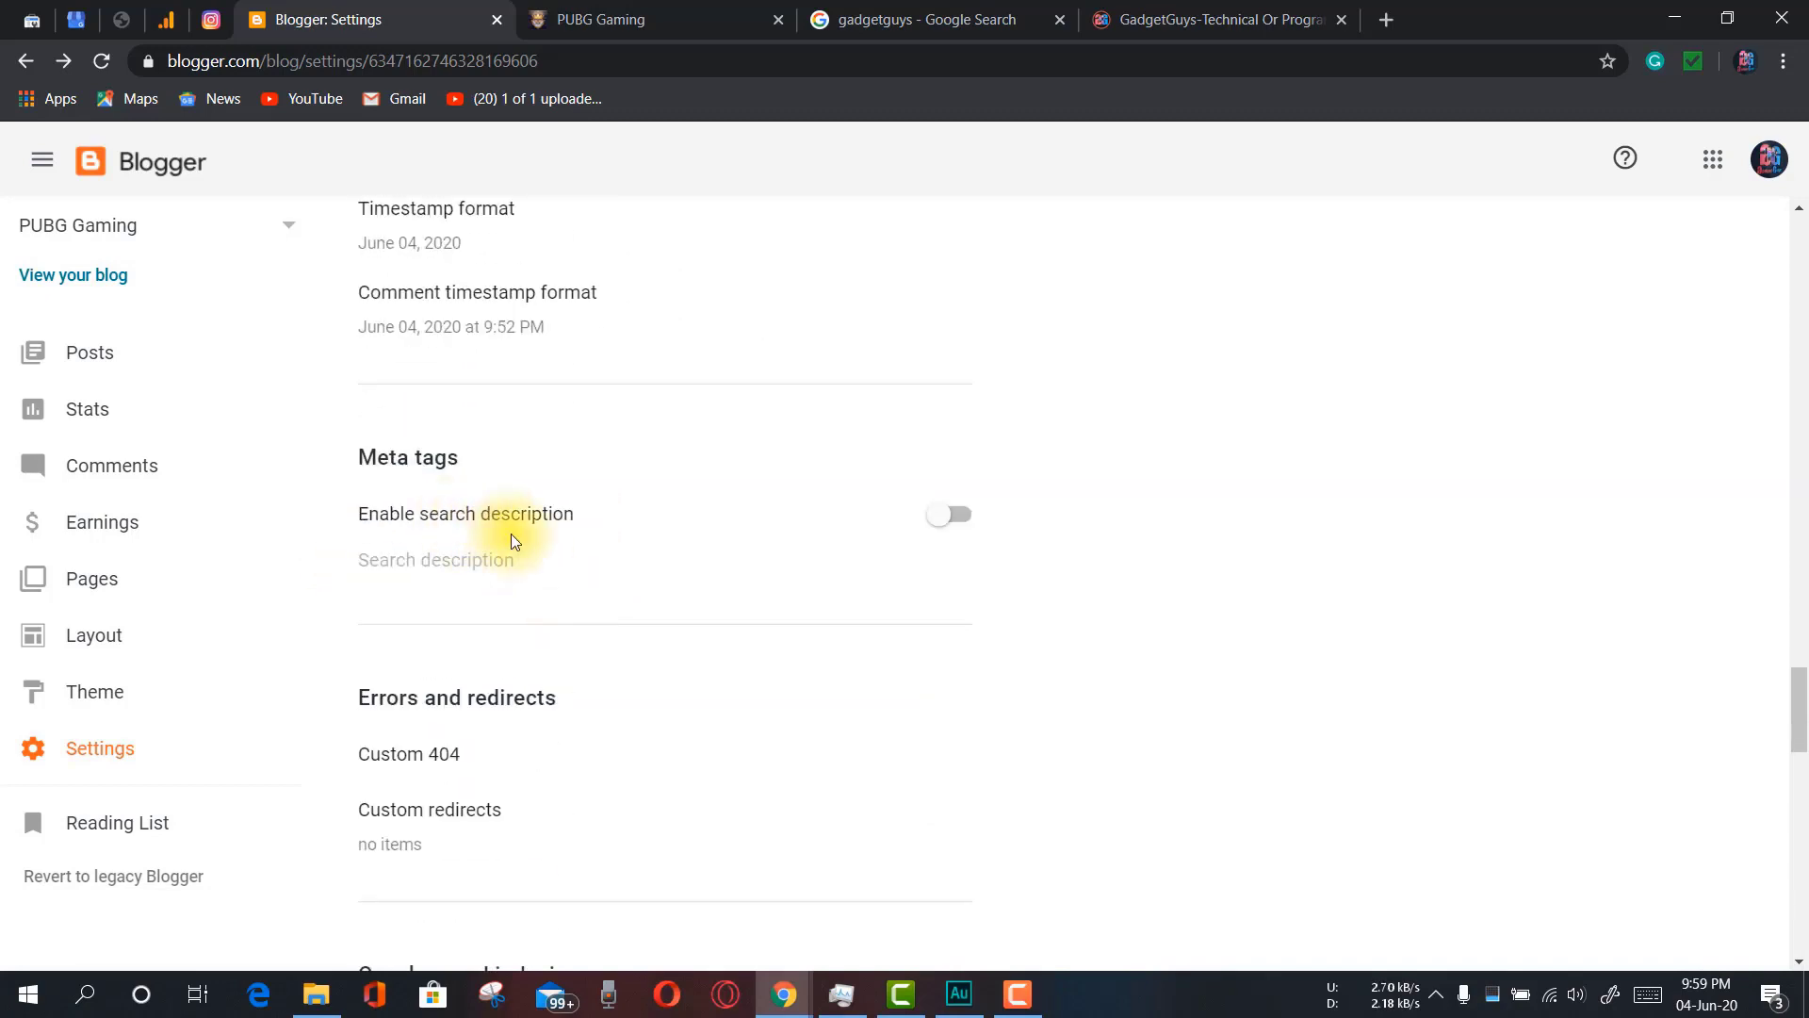
click(956, 516)
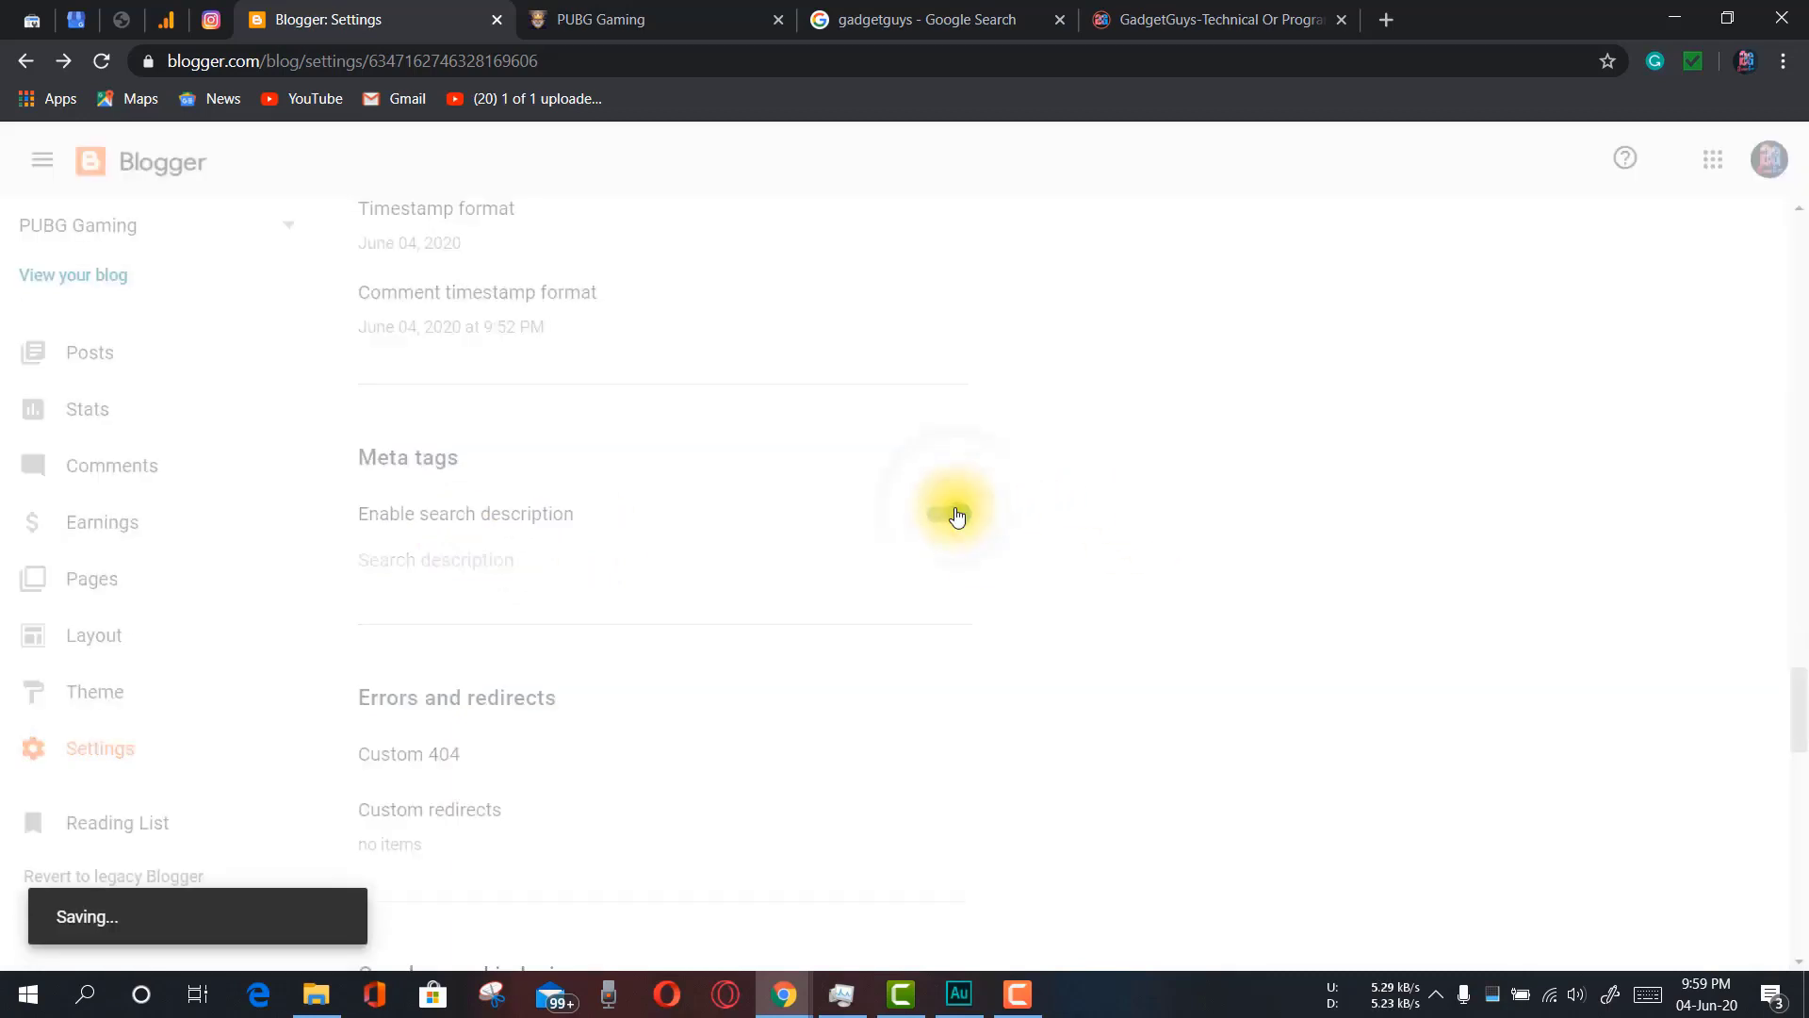
click(486, 562)
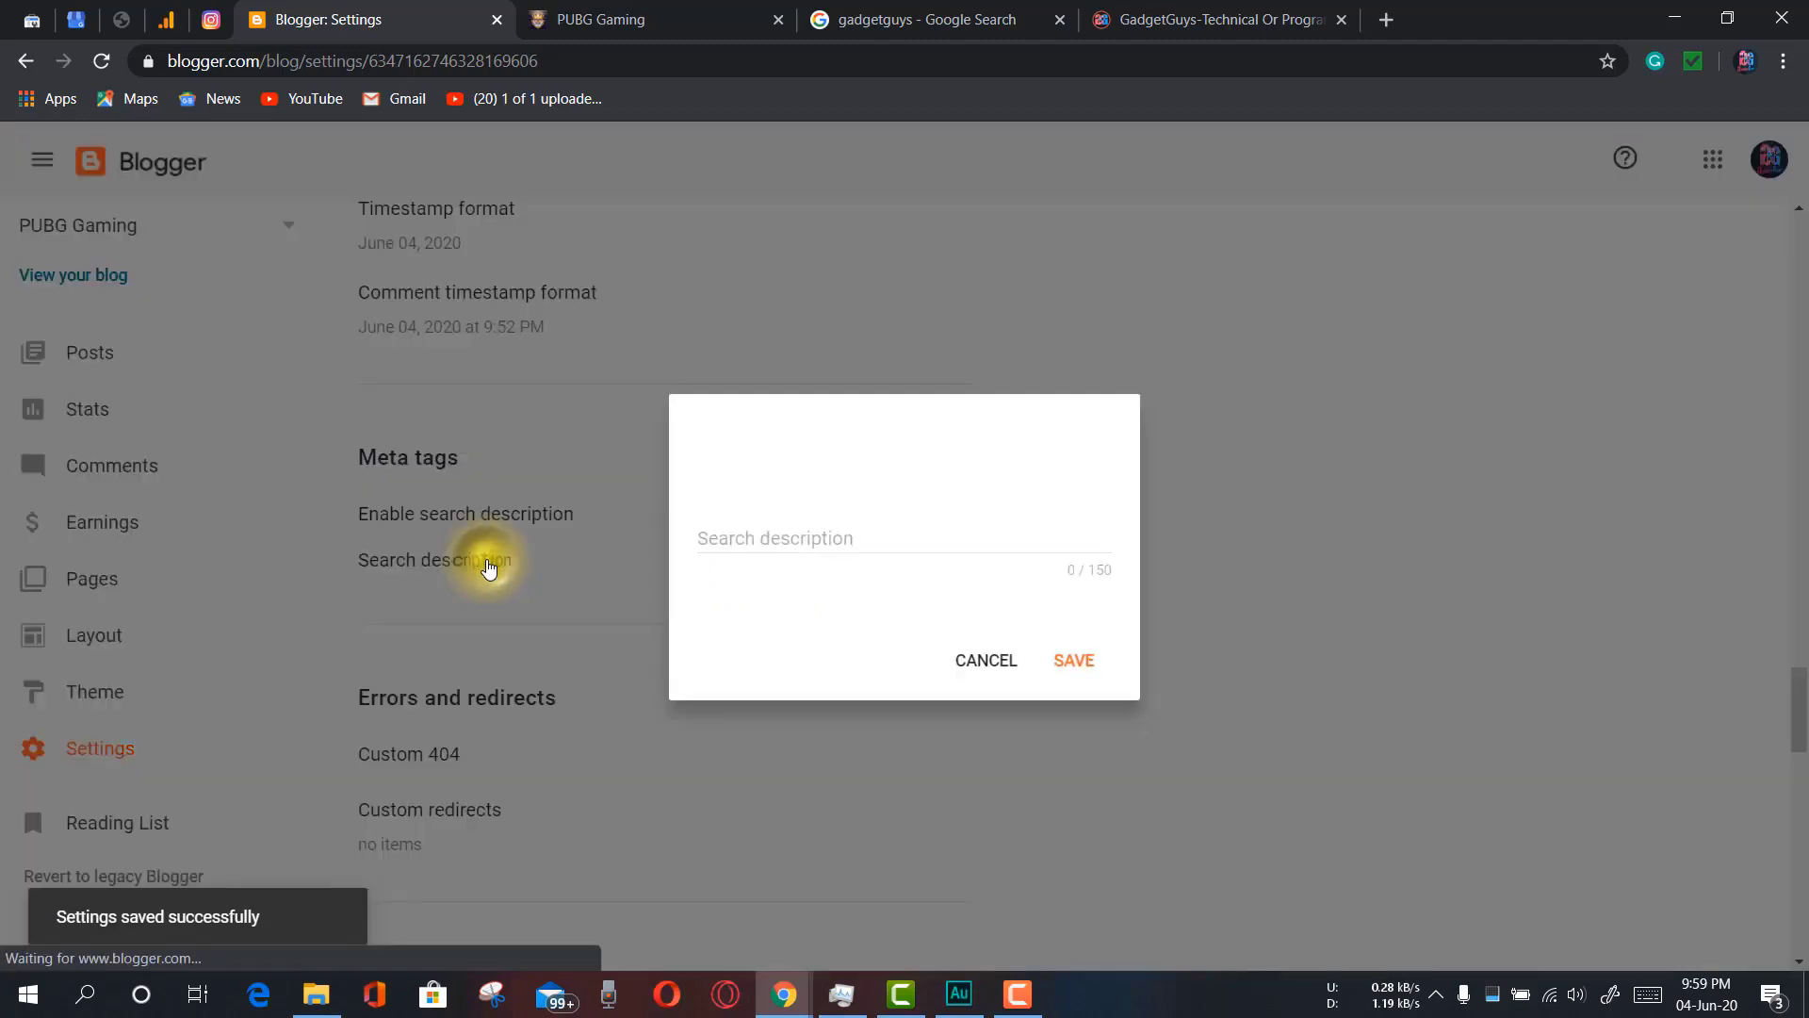
click(714, 537)
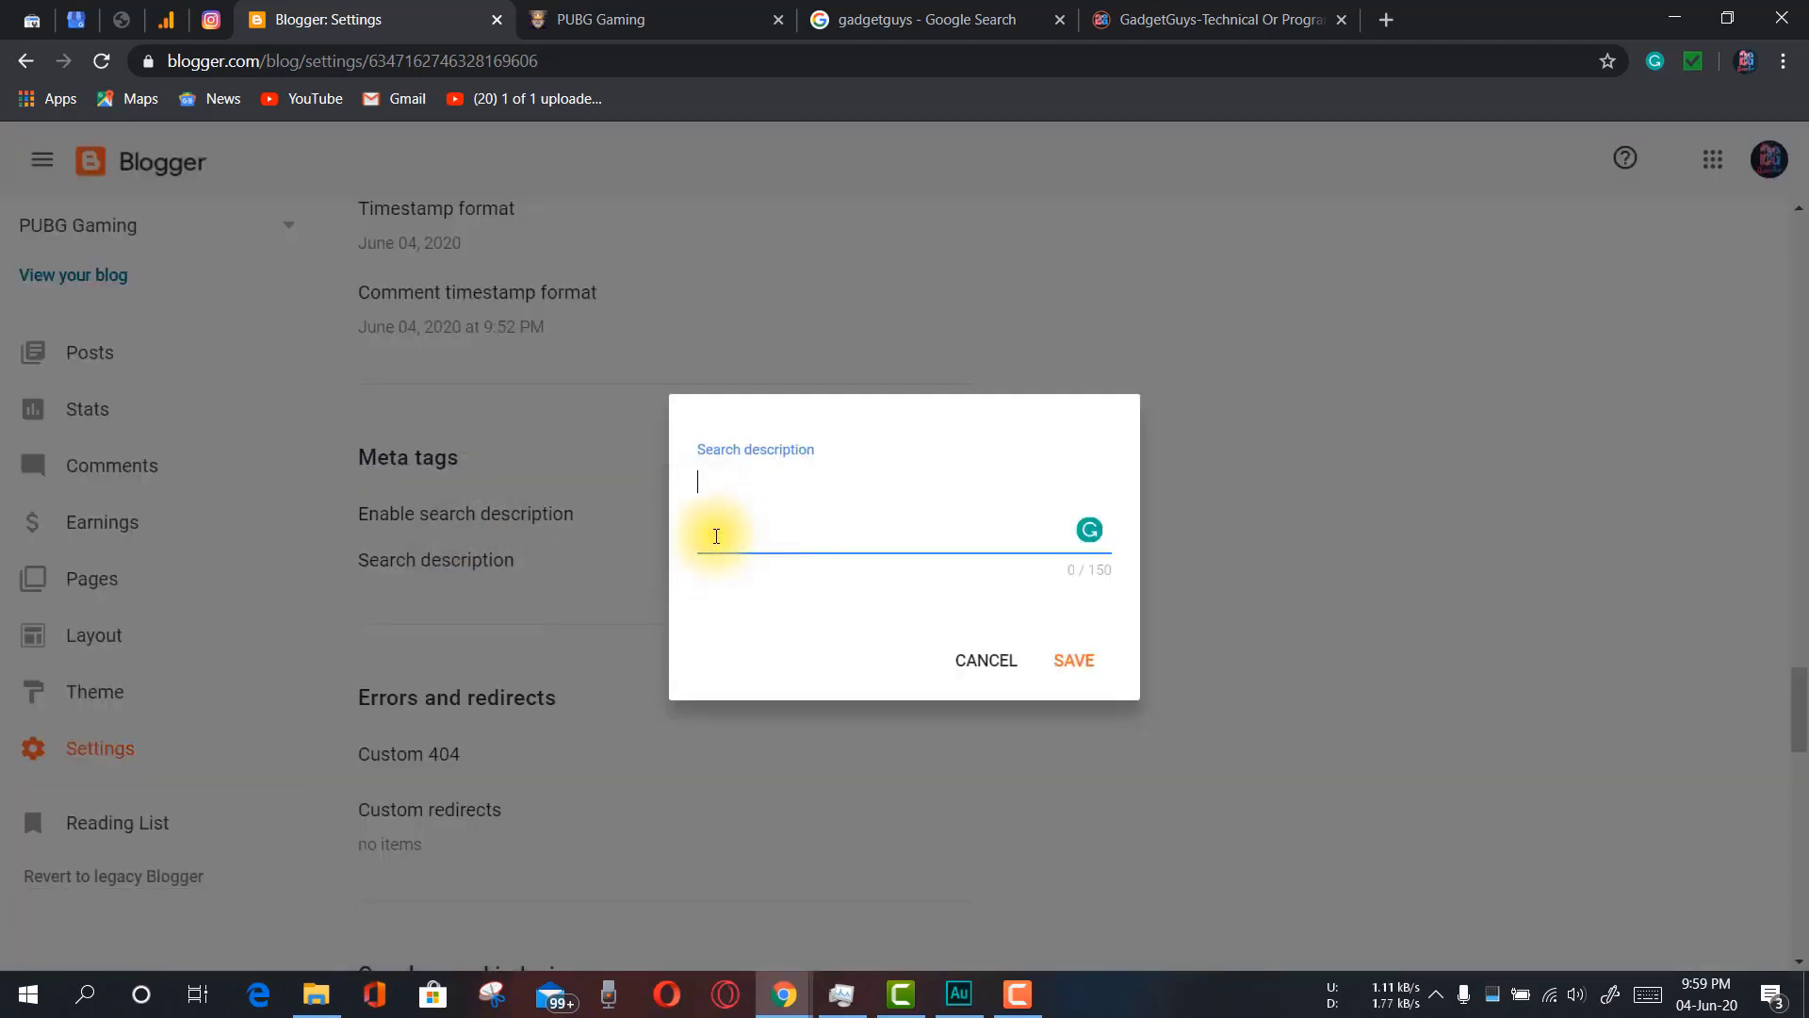
Compare the gadgetguys.in site, its Google search result descriptions and the live PUBG Gaming blog, returning to the empty search description
click(1277, 17)
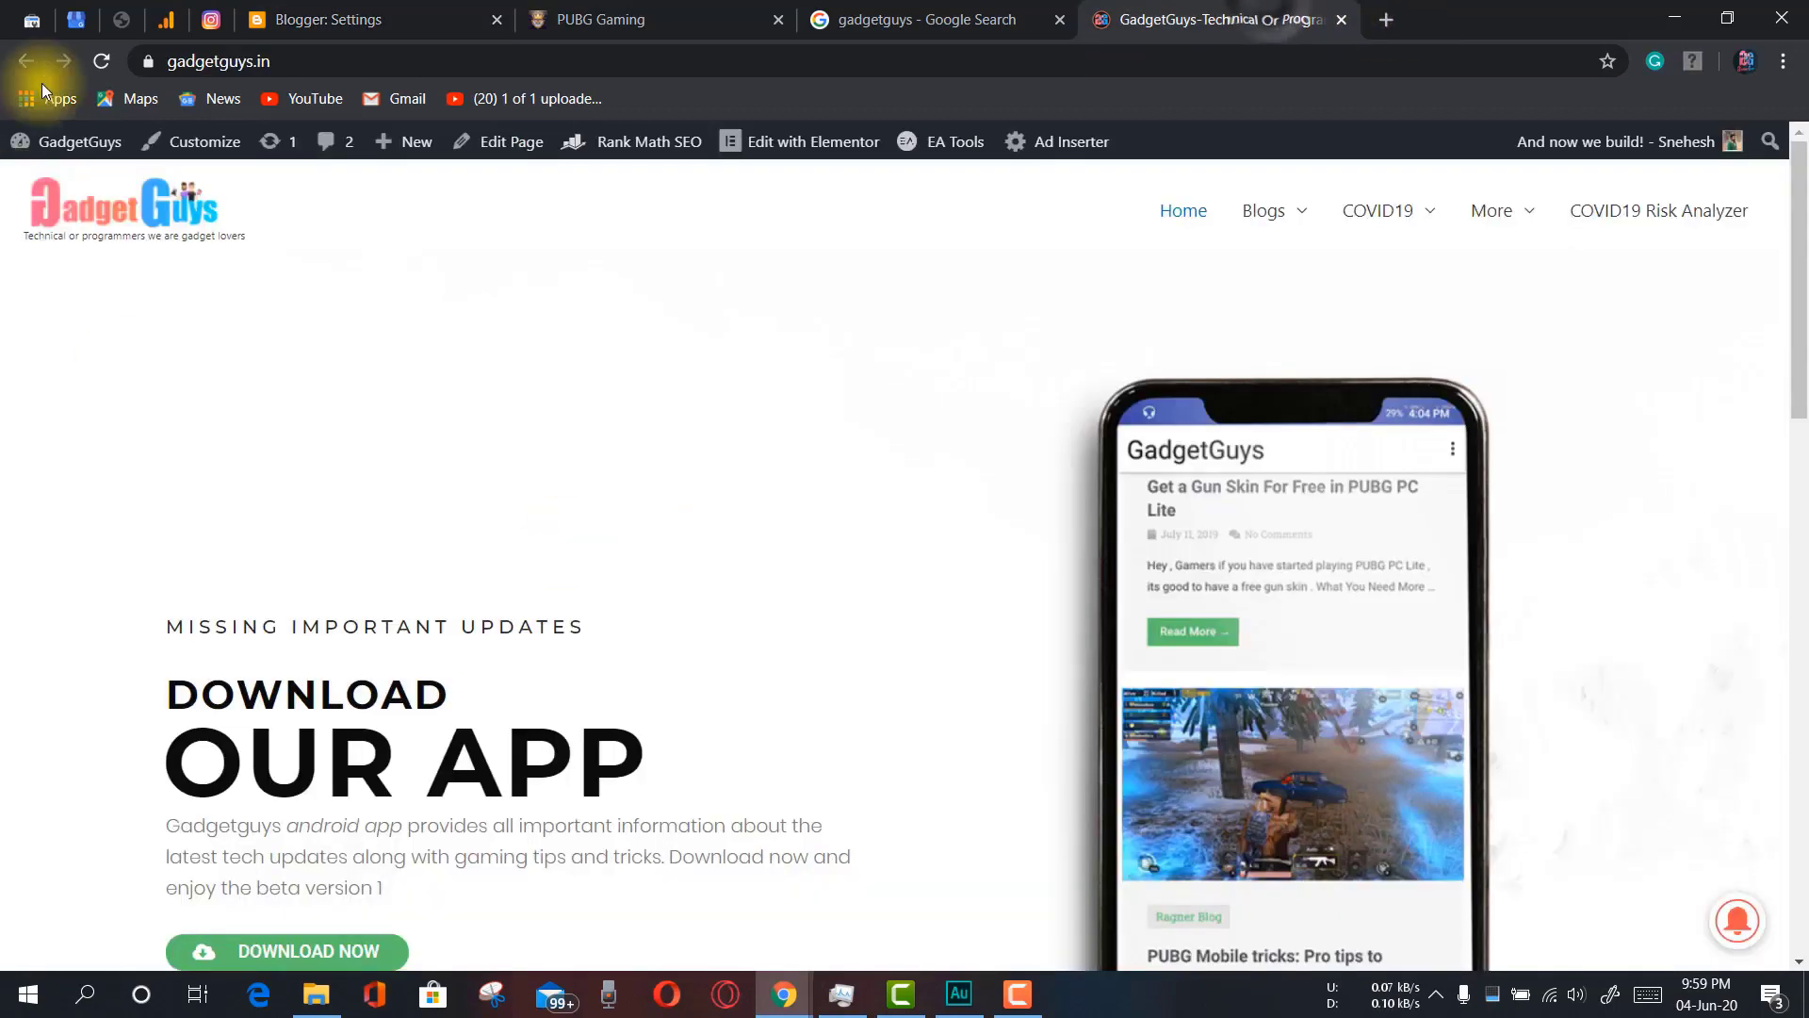
click(971, 17)
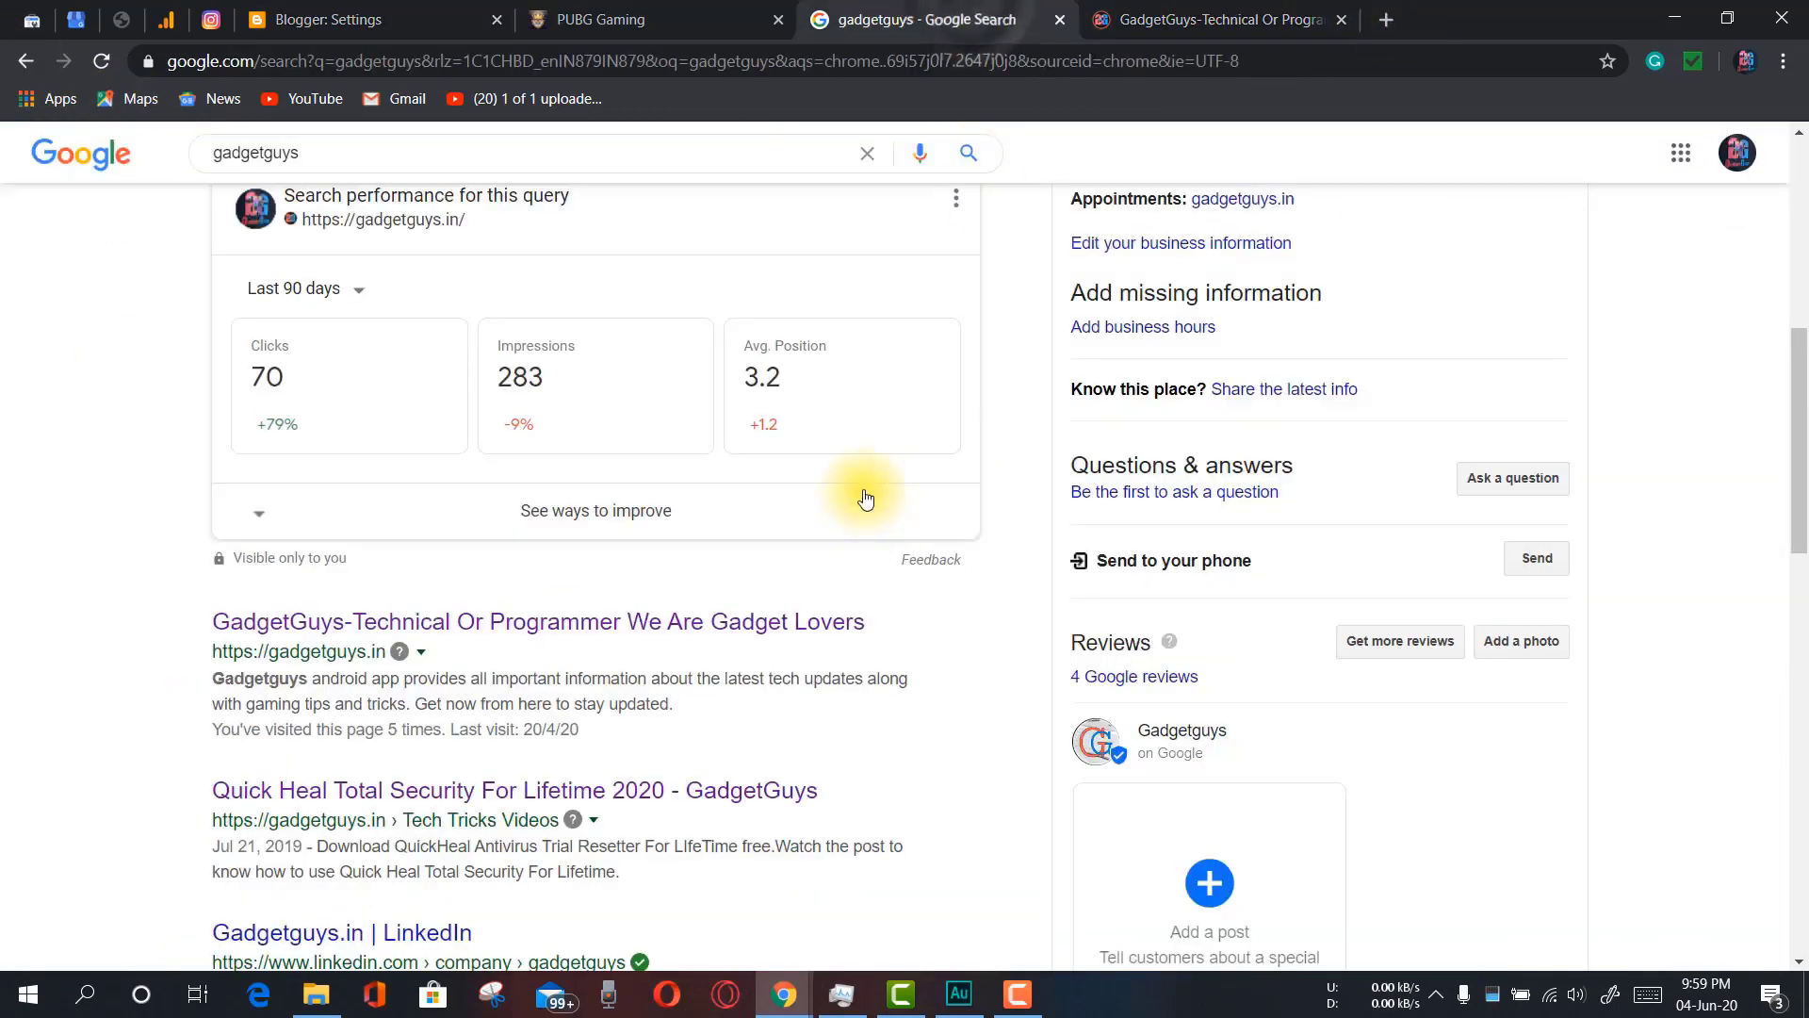
scroll(865, 499, down, 2)
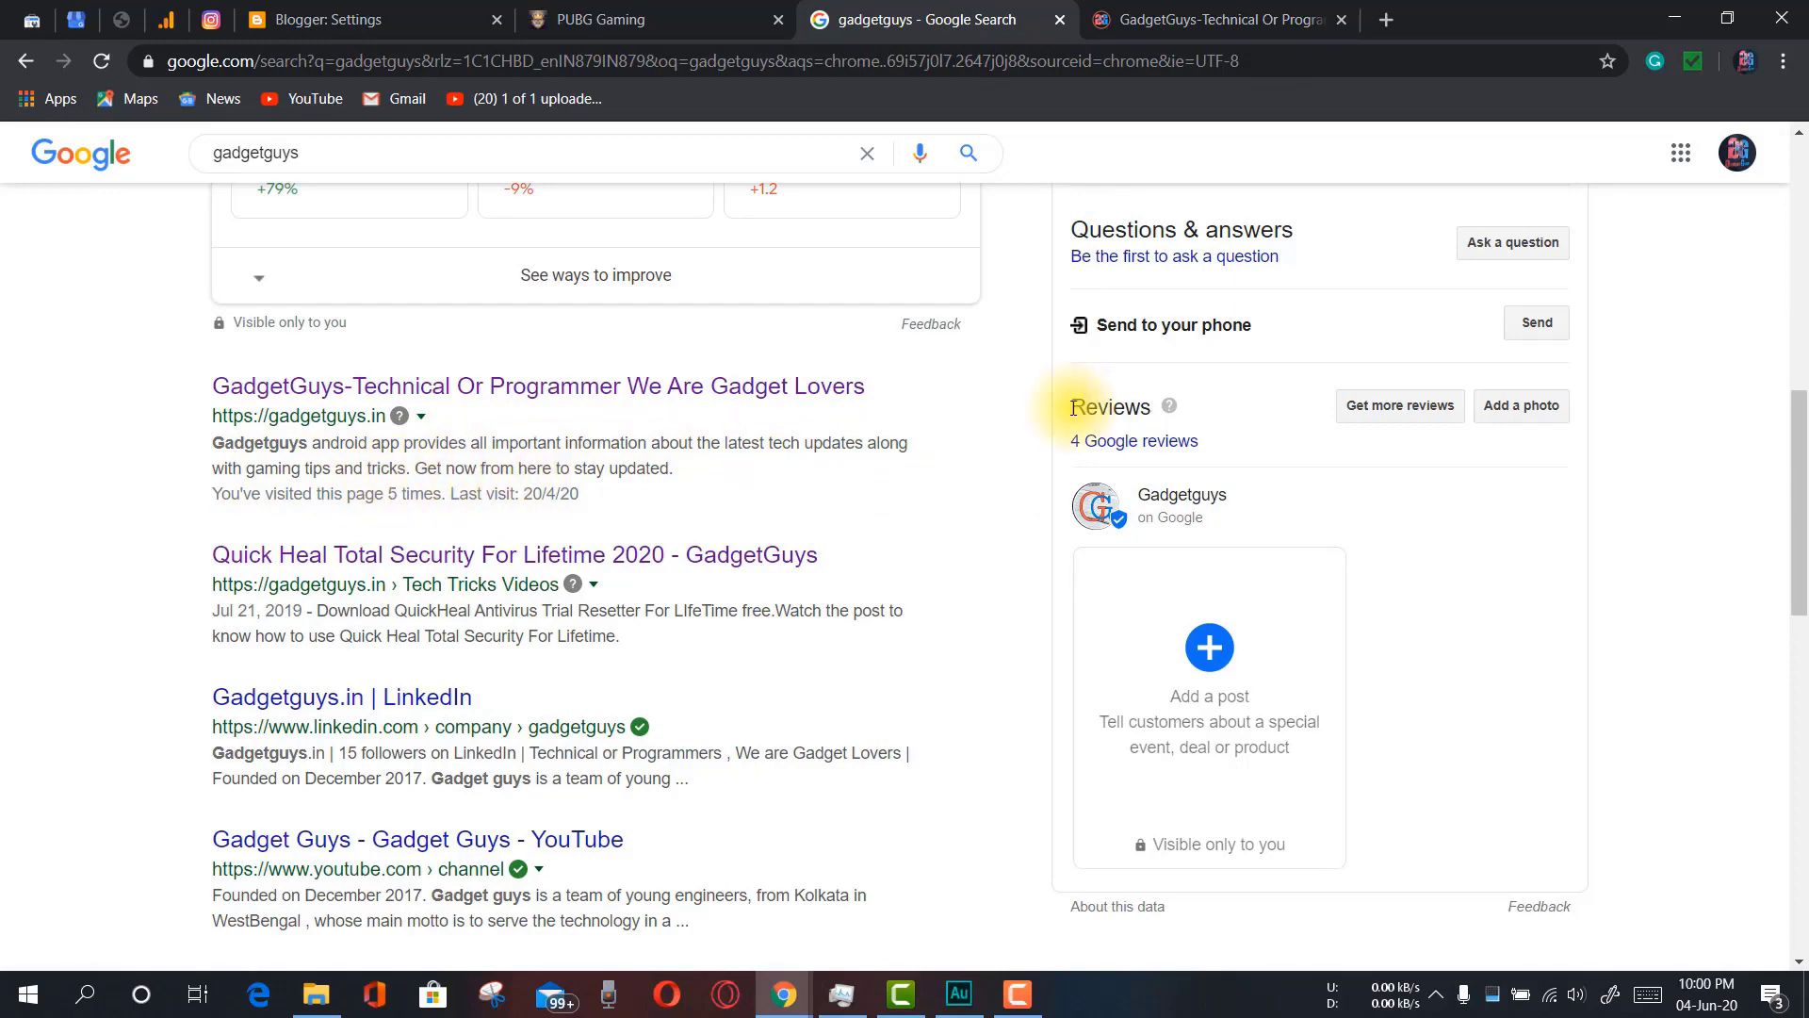
click(603, 19)
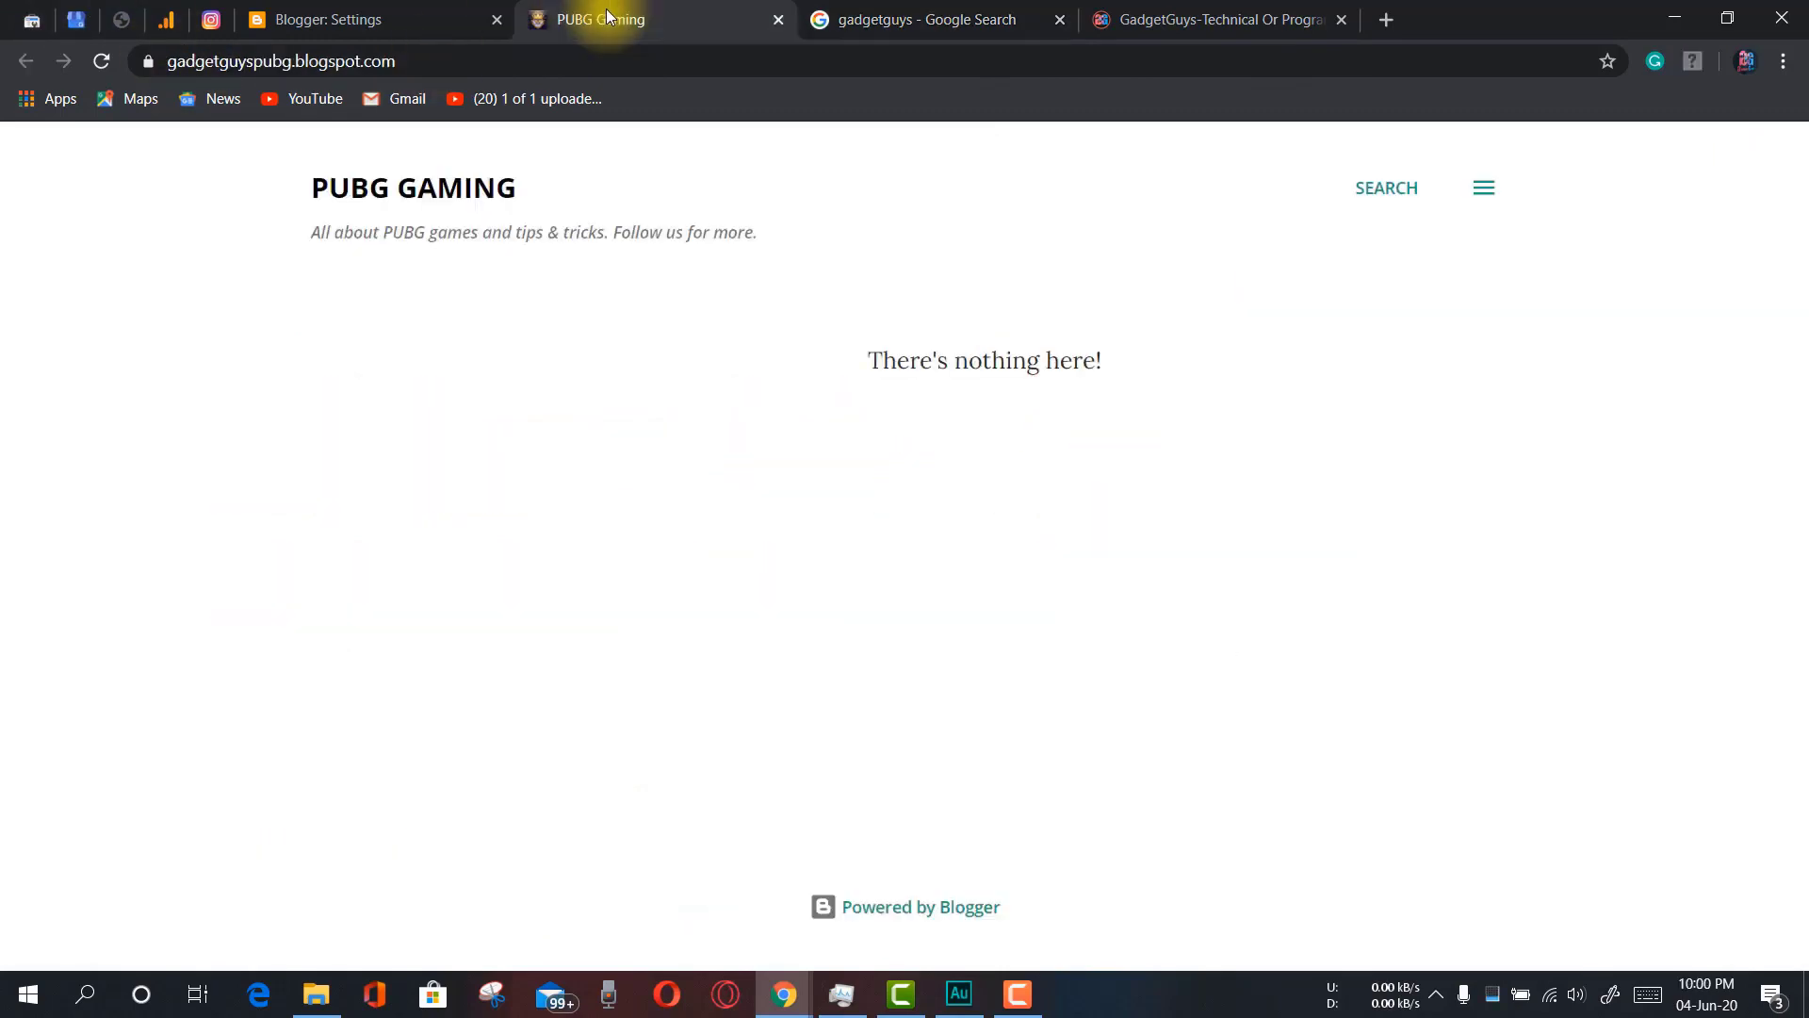
click(377, 19)
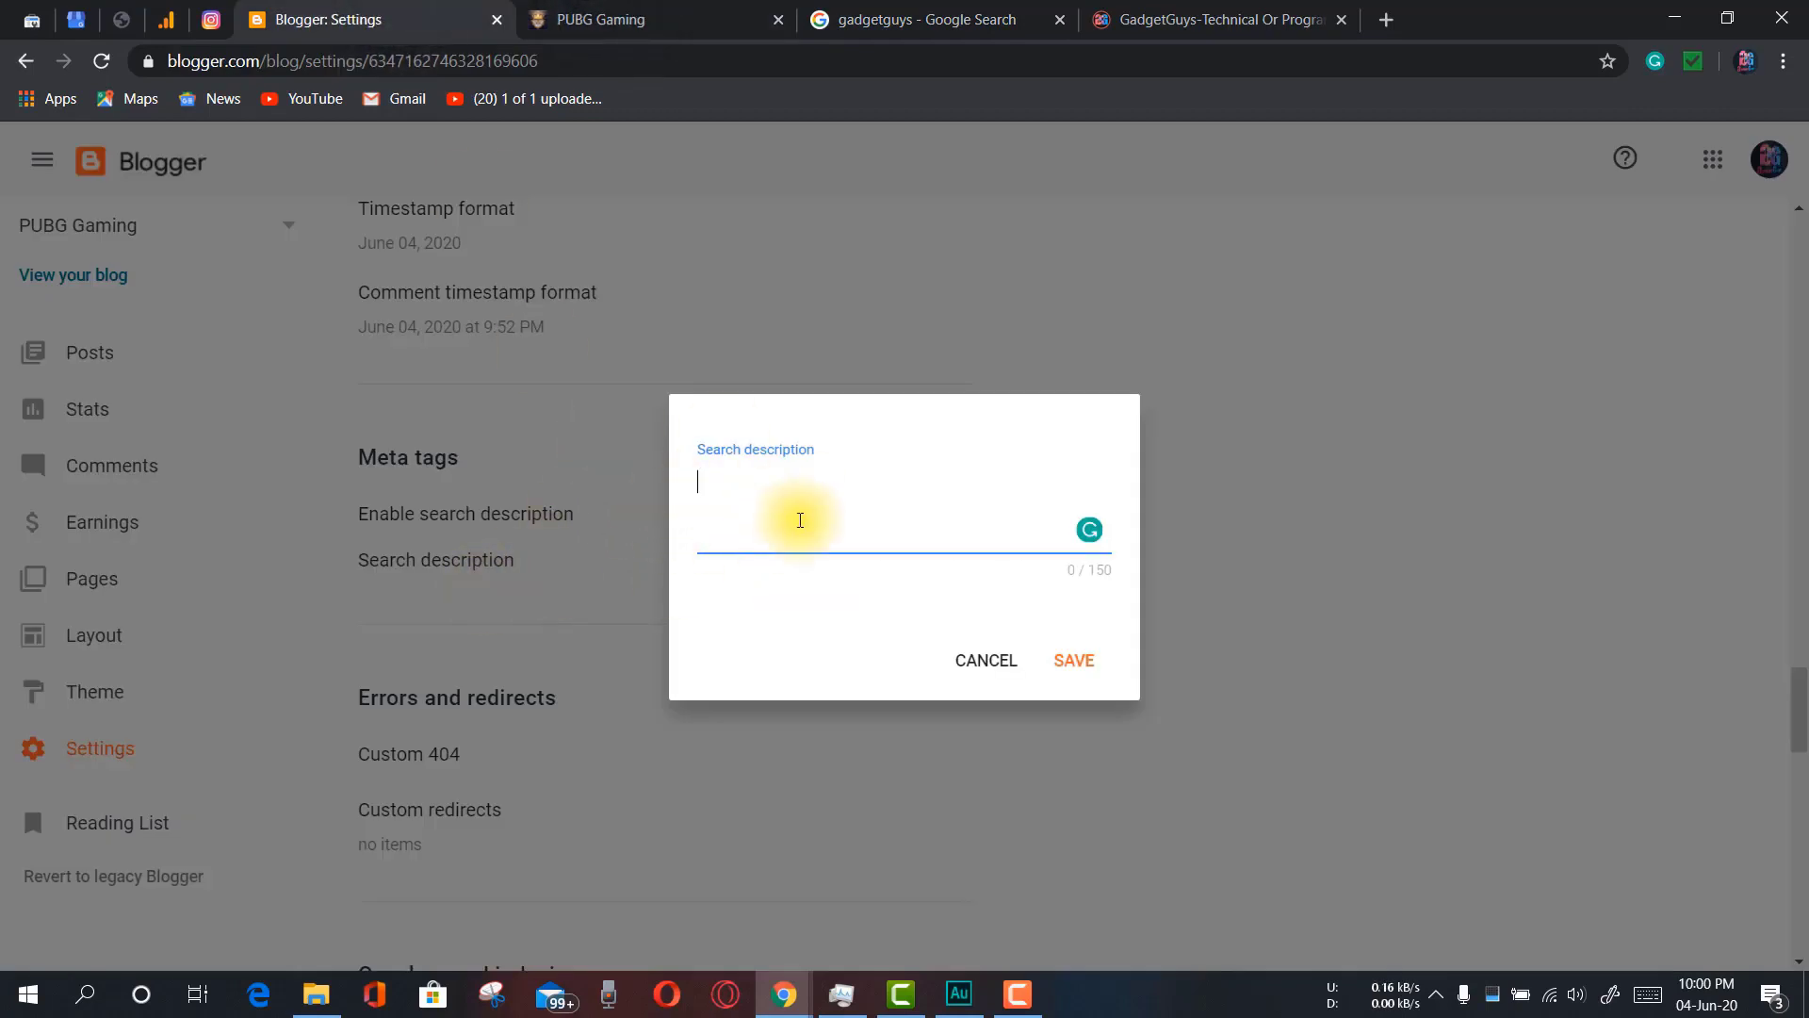
key(ctrl+Tab)
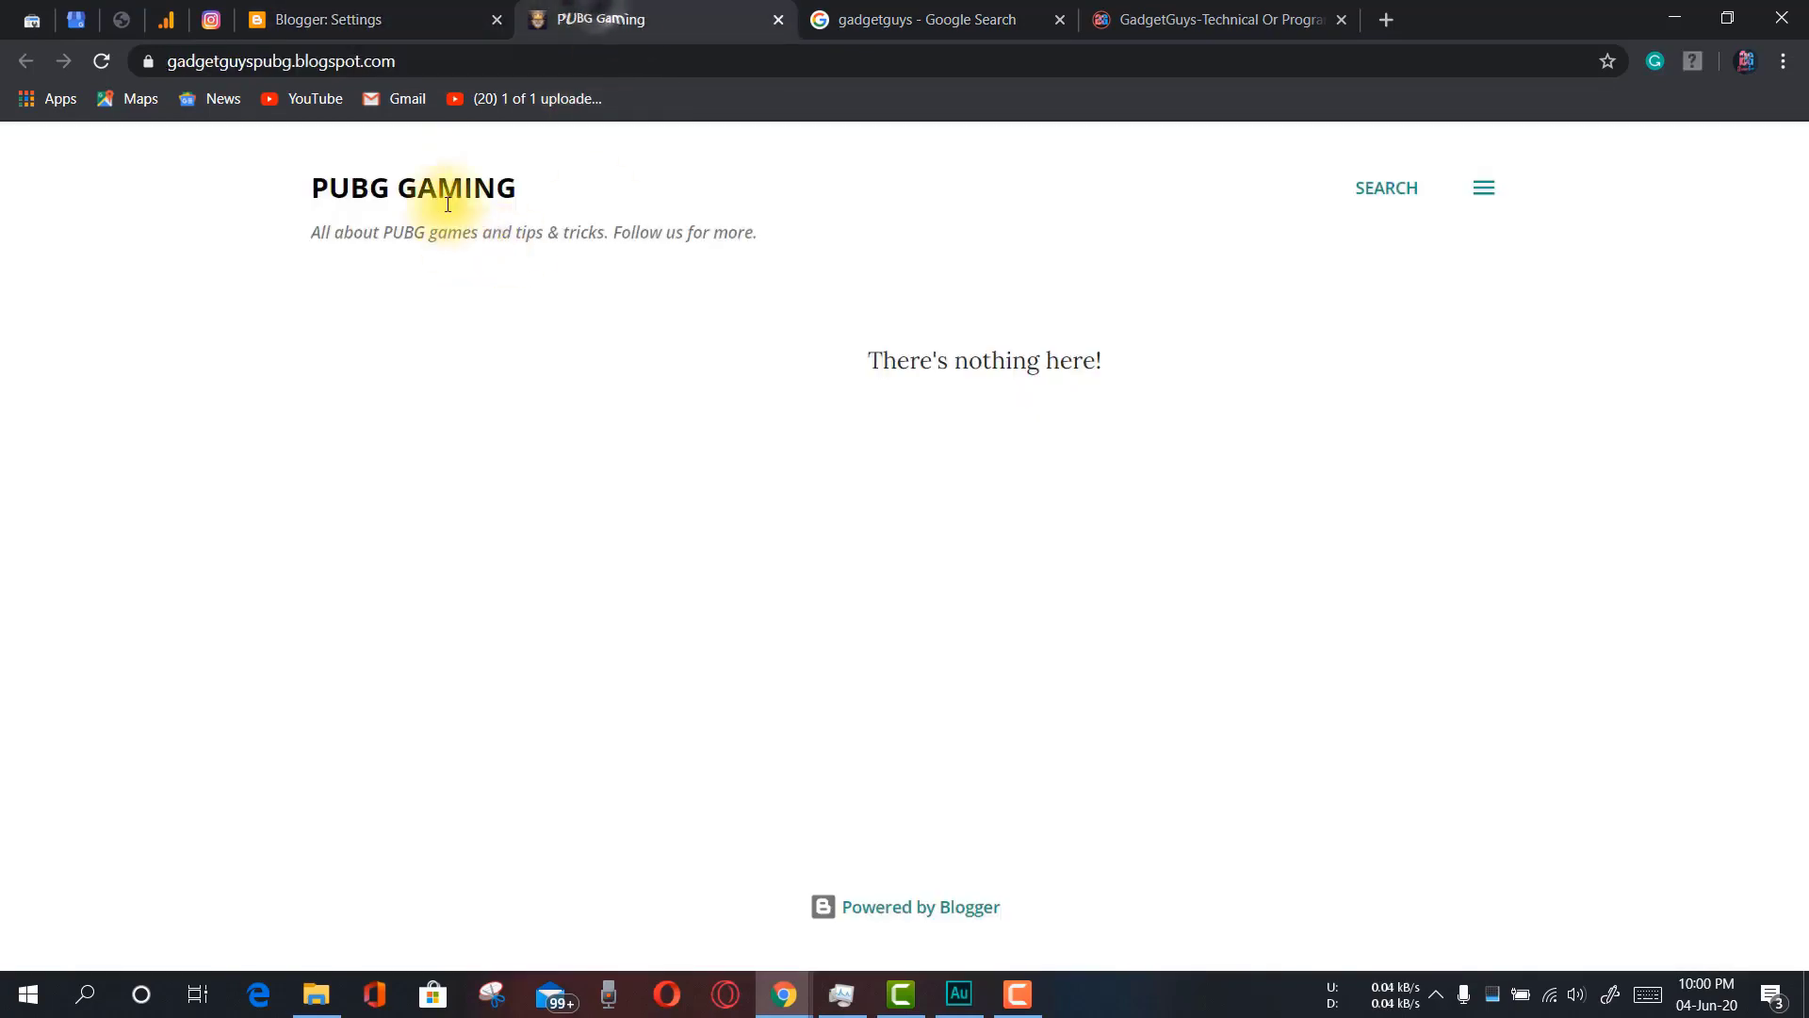
click(425, 19)
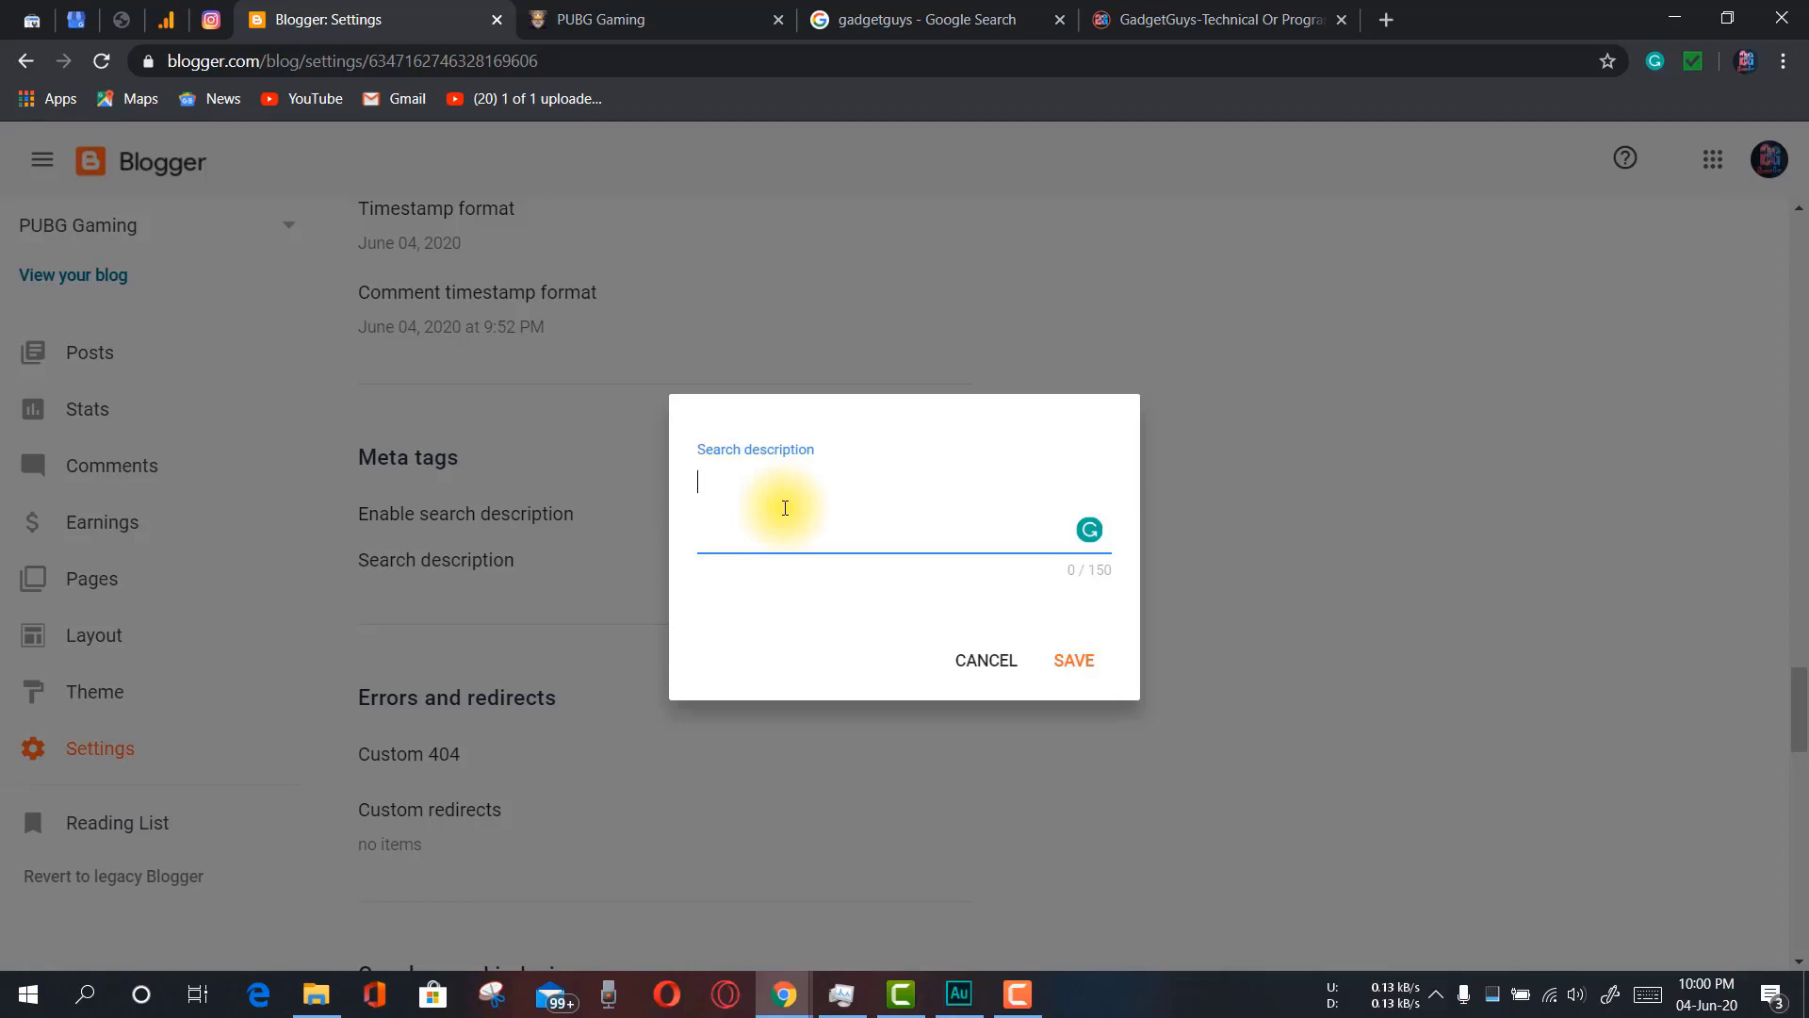
Save the search description as "PUBG gaming provides all gaming related tips tricks, which will help you to be a good player."
text(PUBG gaming provides a)
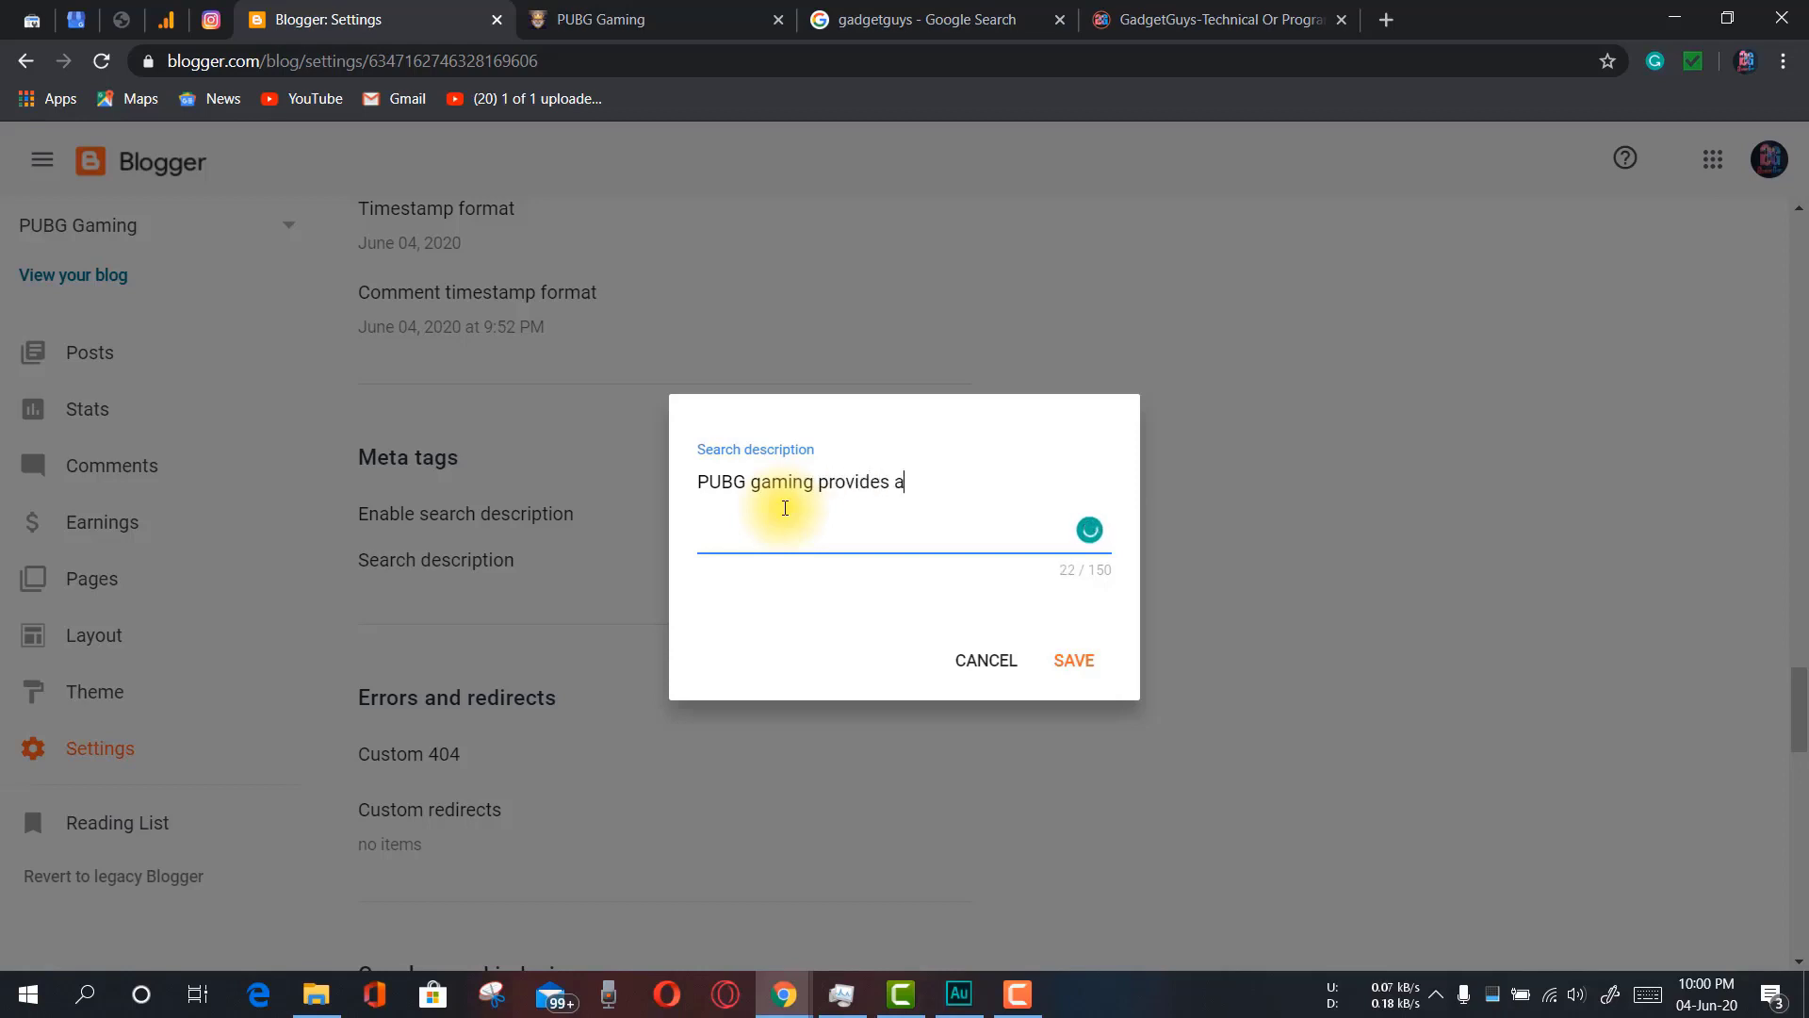
text(ll gaming related tips tr)
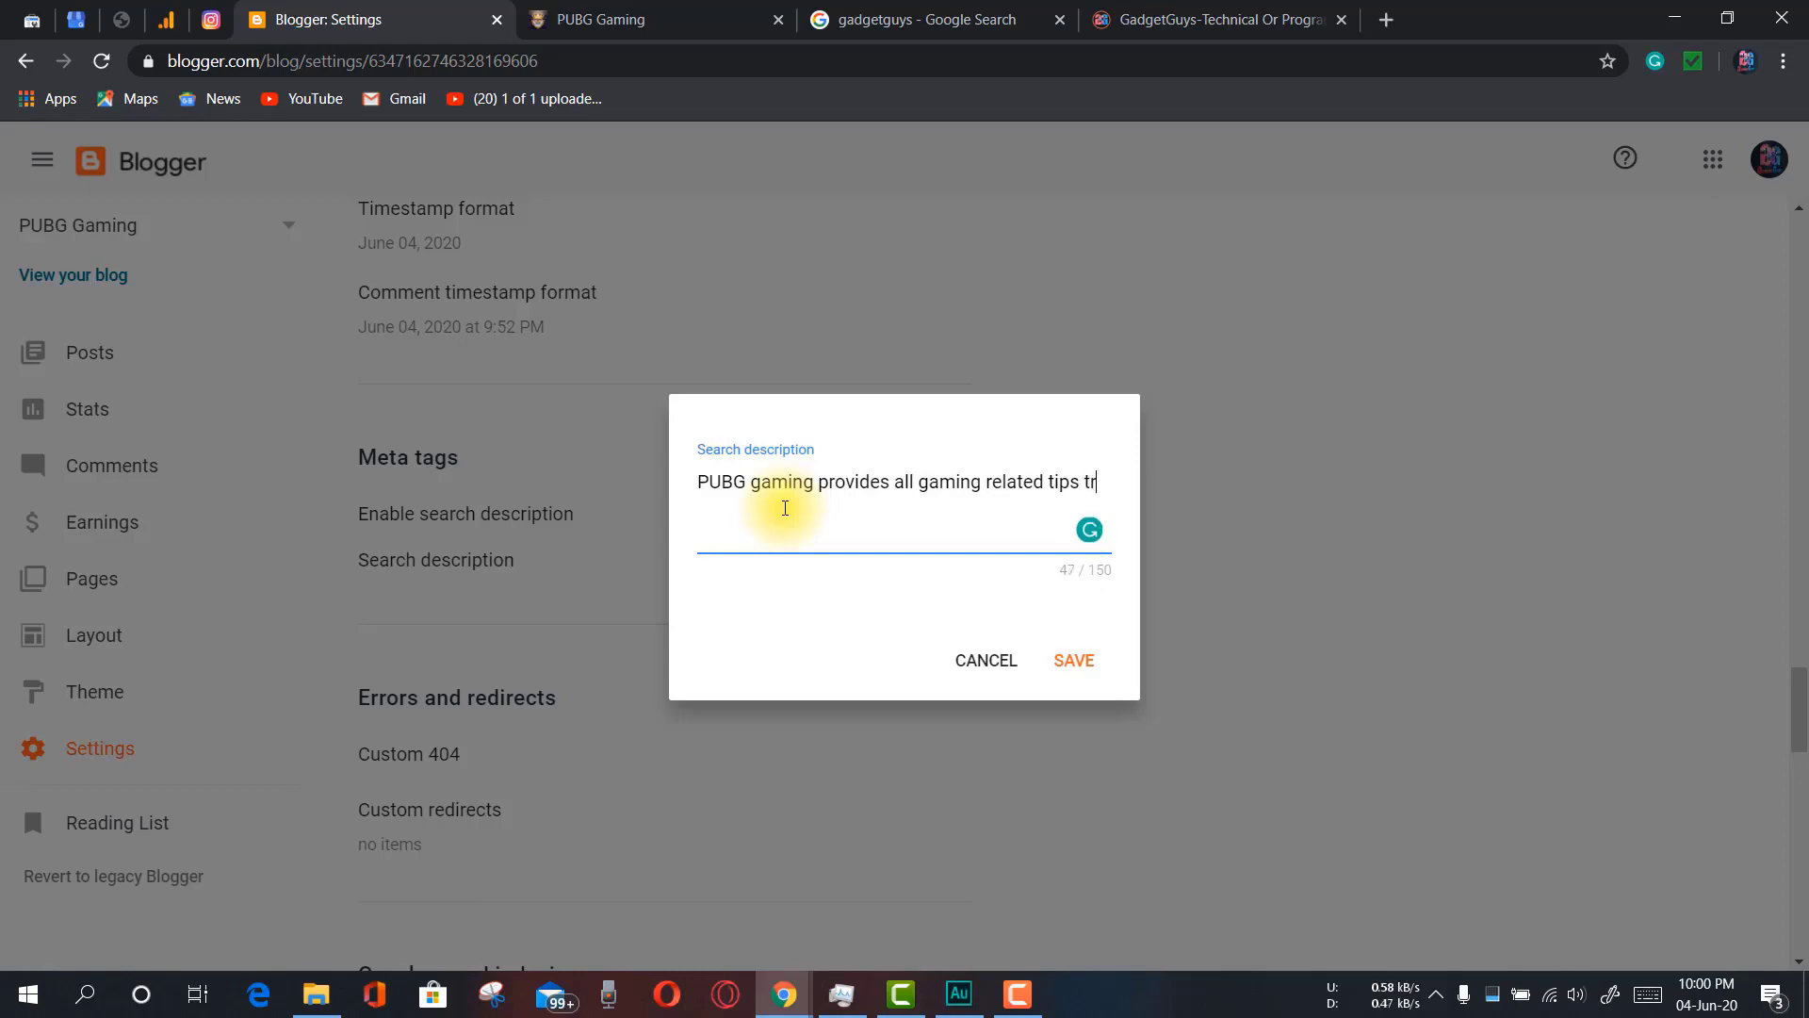
text(ick)
text(s, which wi)
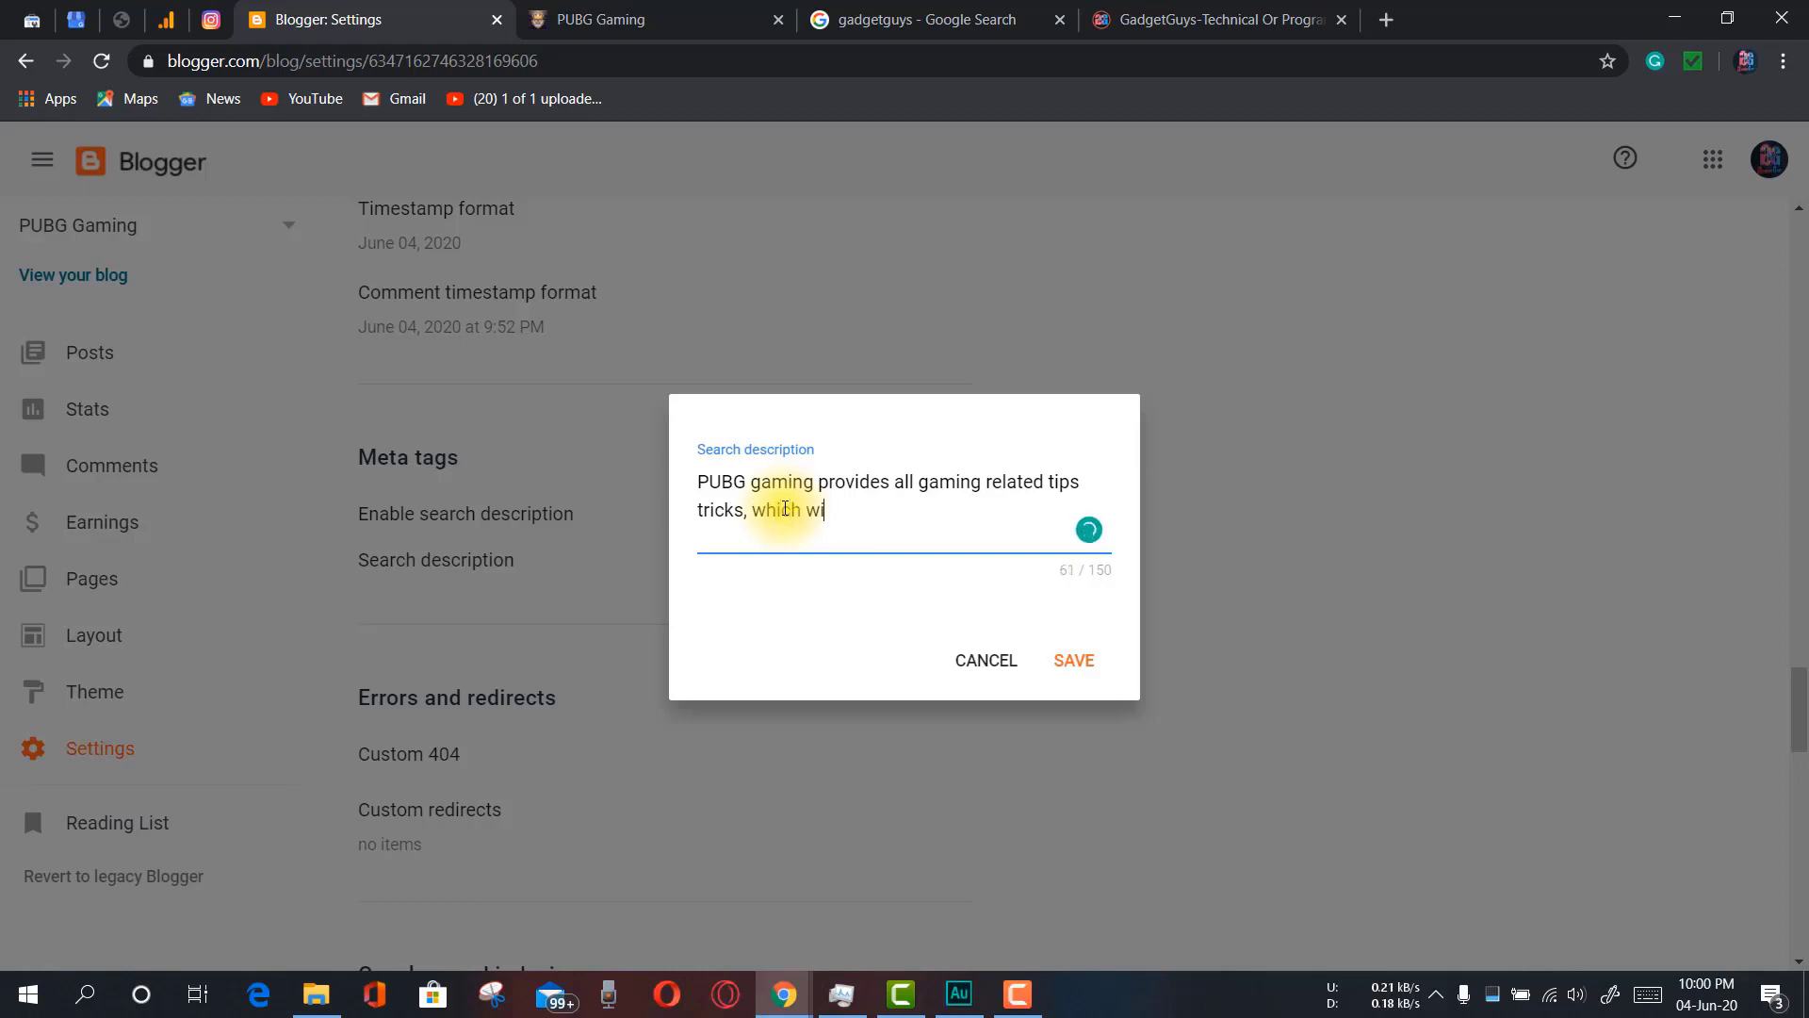
text(ll help you to be a goo)
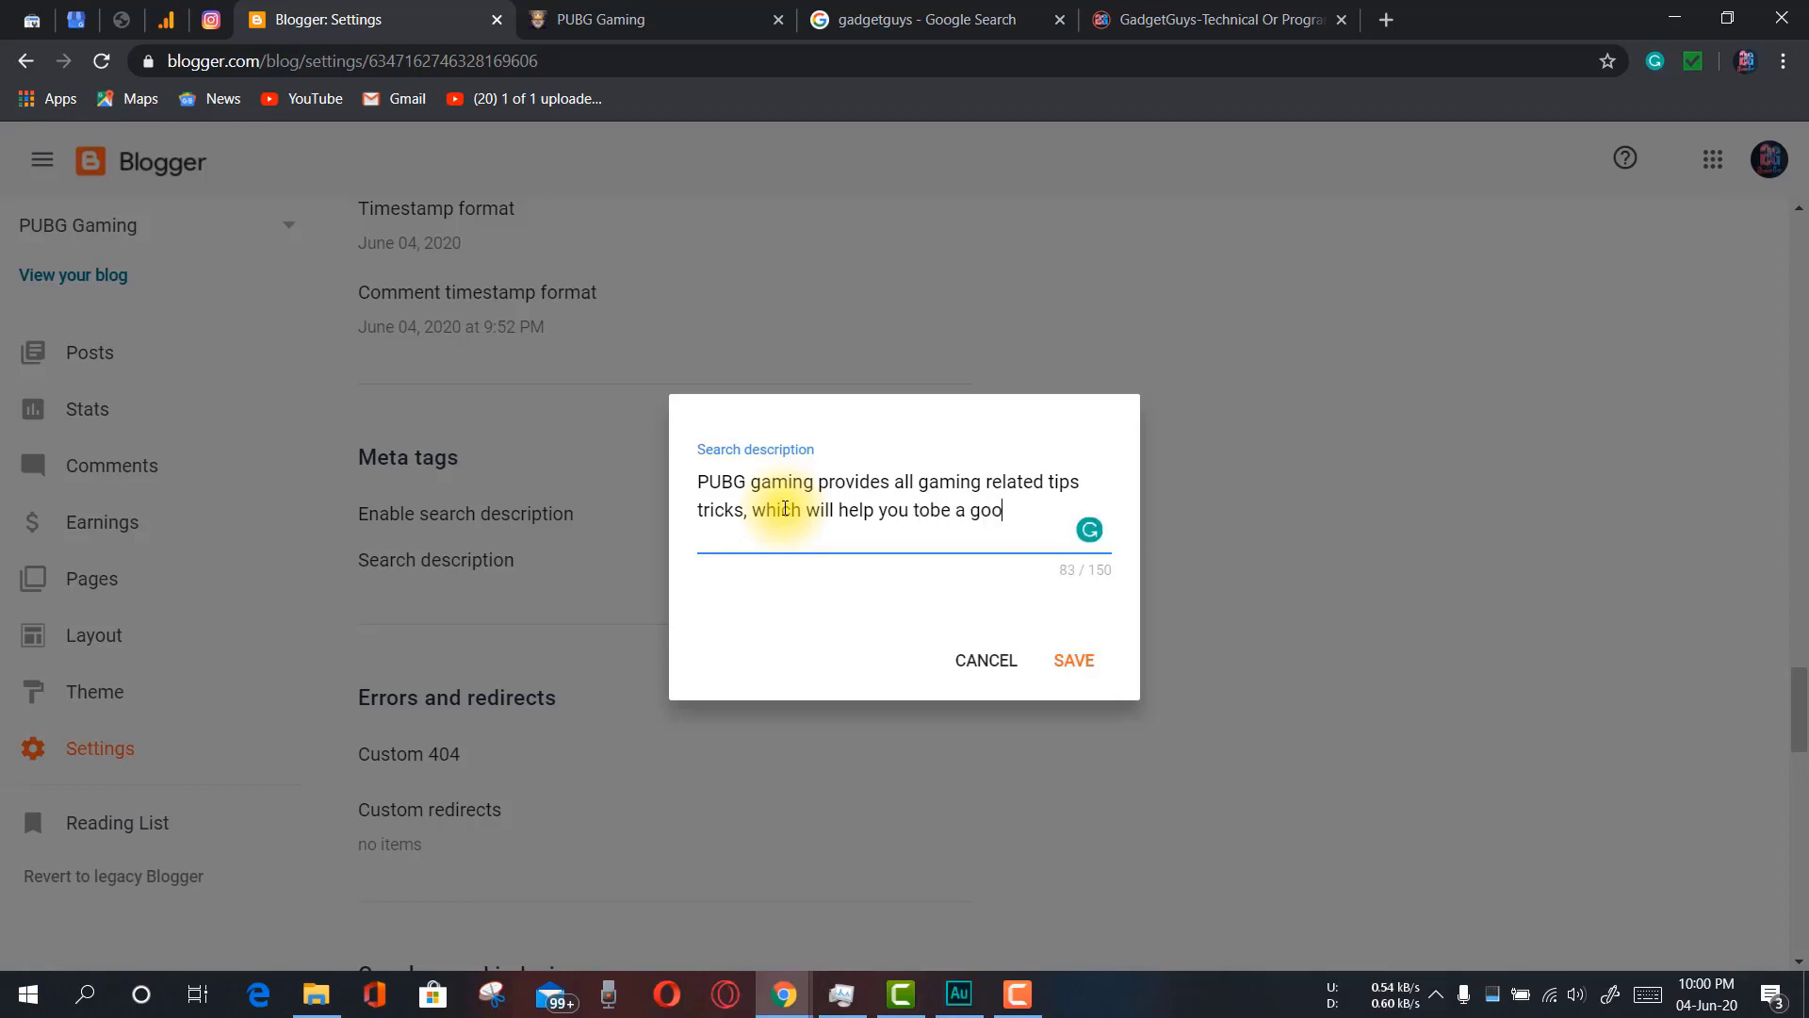
text(dplayer.)
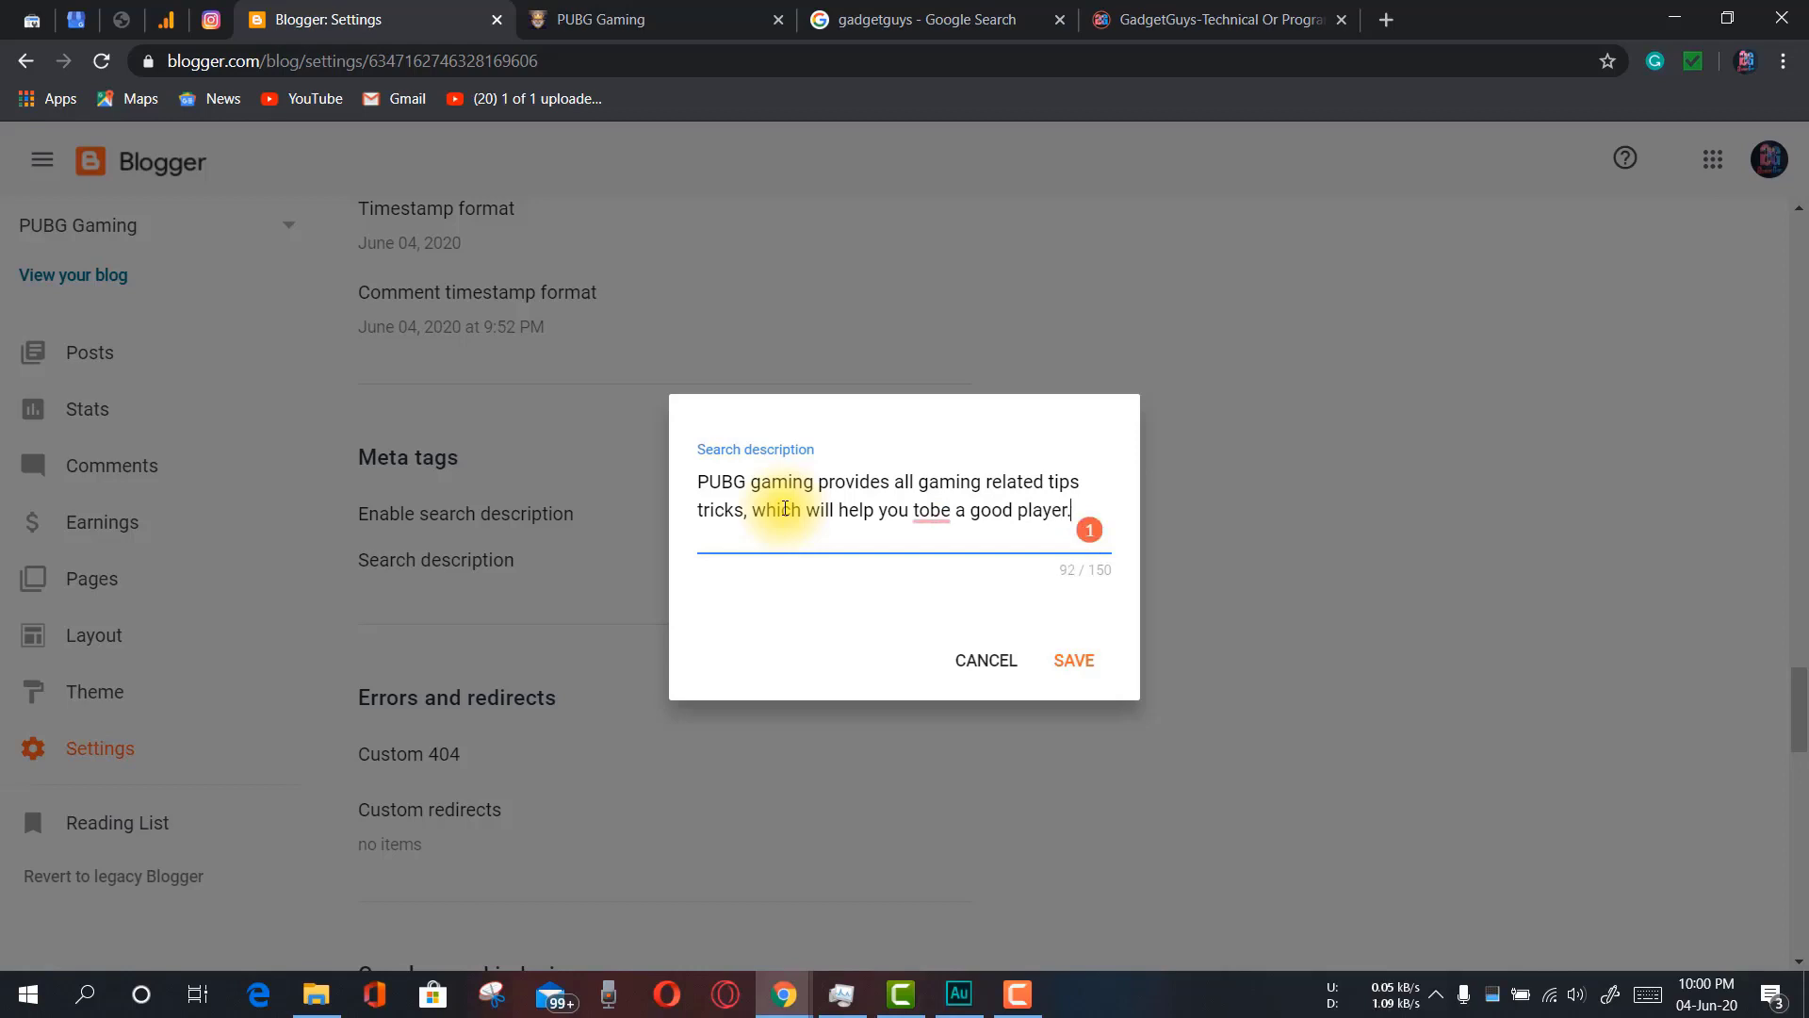
click(932, 527)
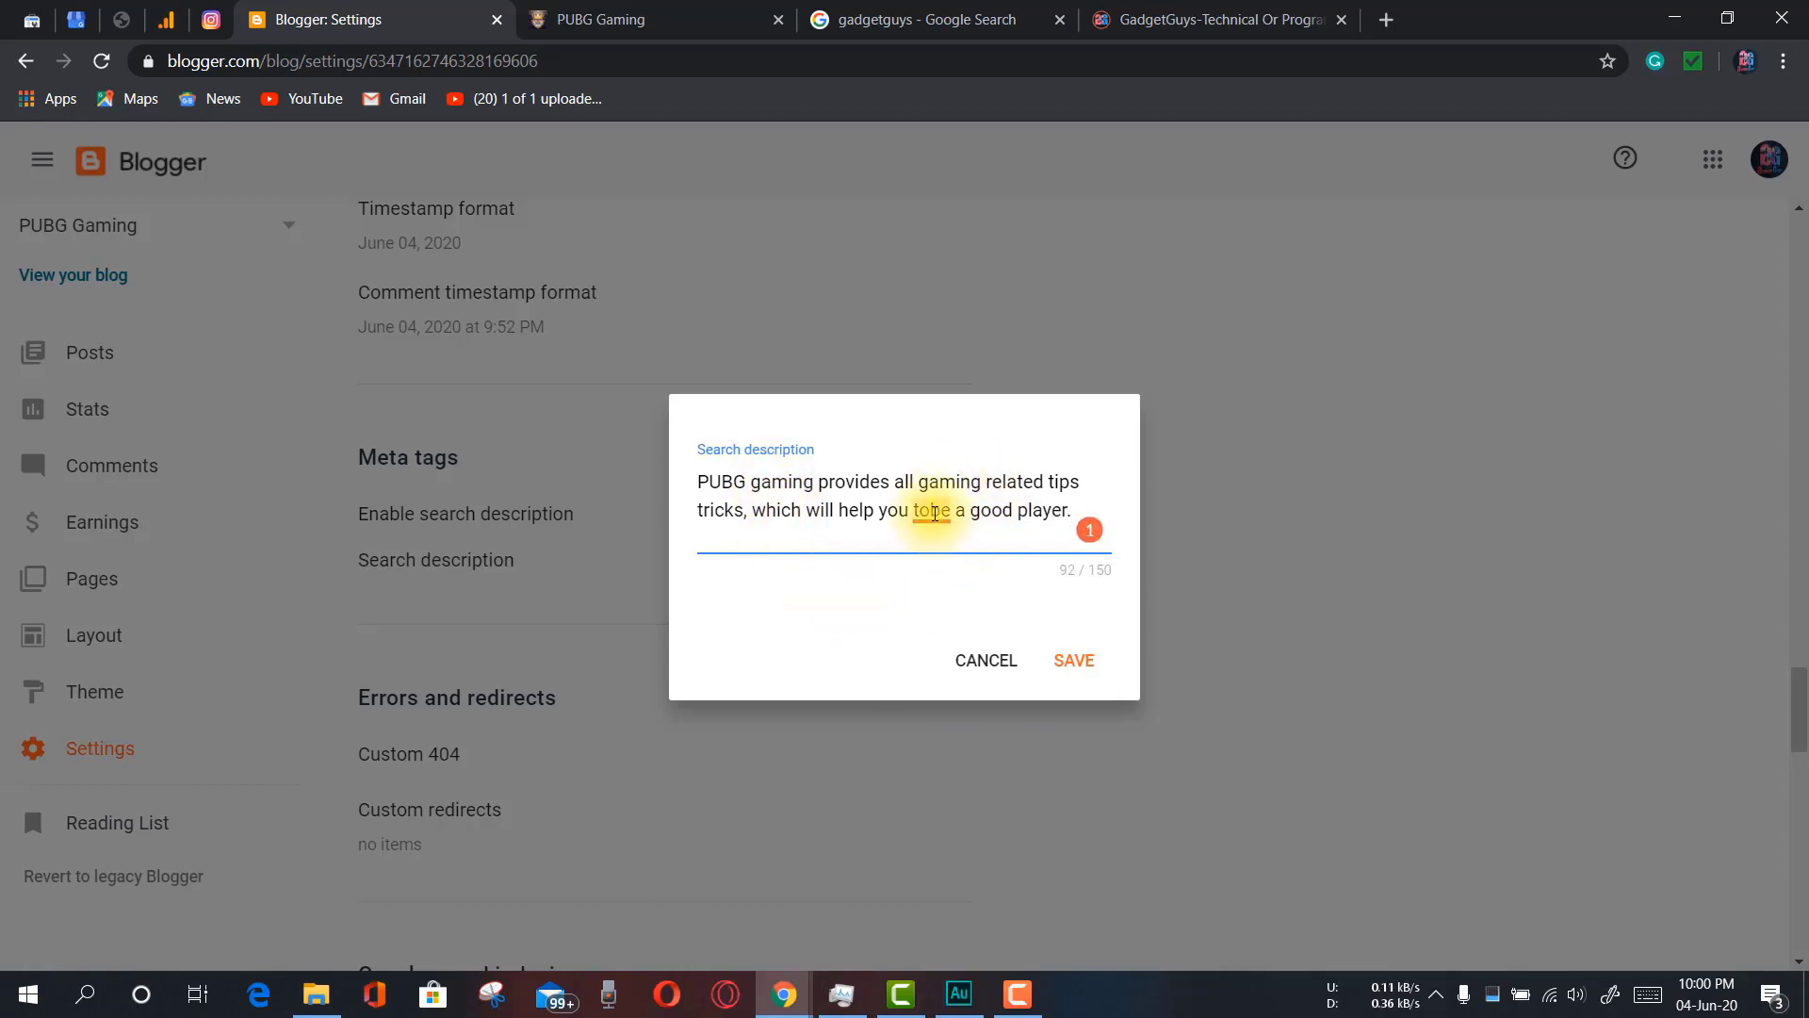
click(942, 571)
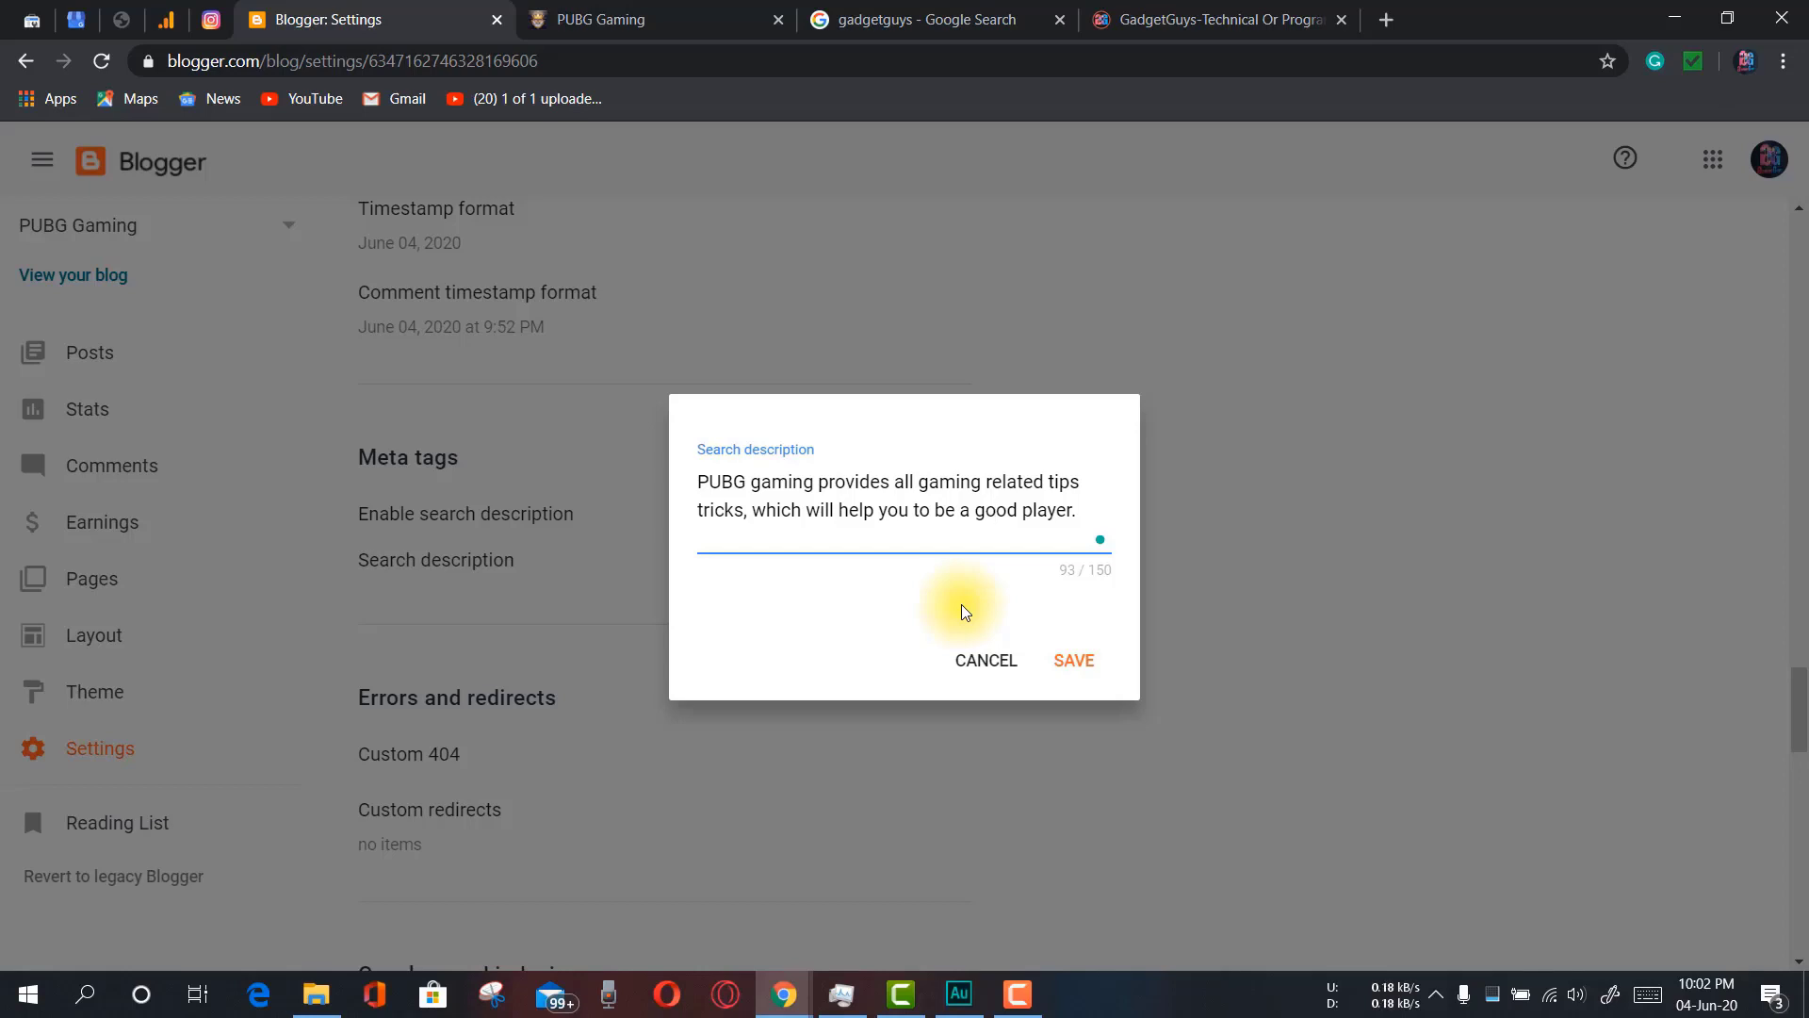
click(1085, 672)
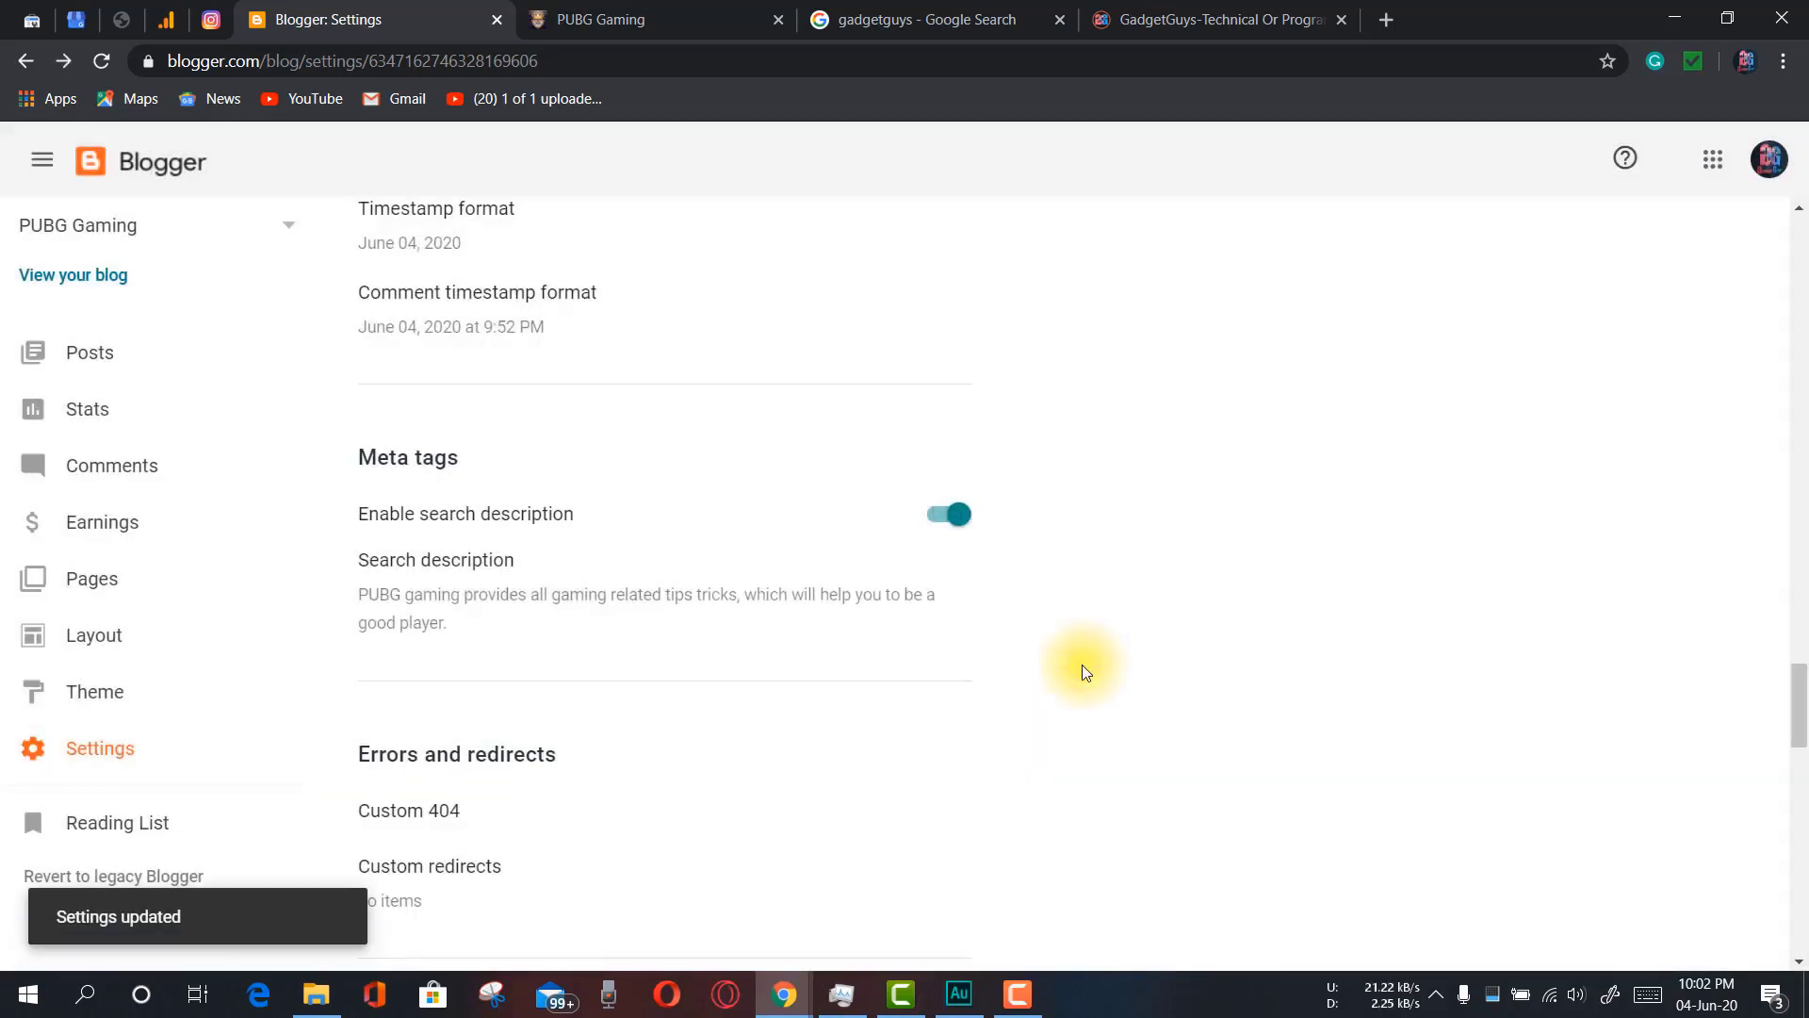
Review the Custom 404 option and the remaining settings, from Errors and redirects through crawlers, monetization, blog management and site feed to General
scroll(1081, 549, down, 2)
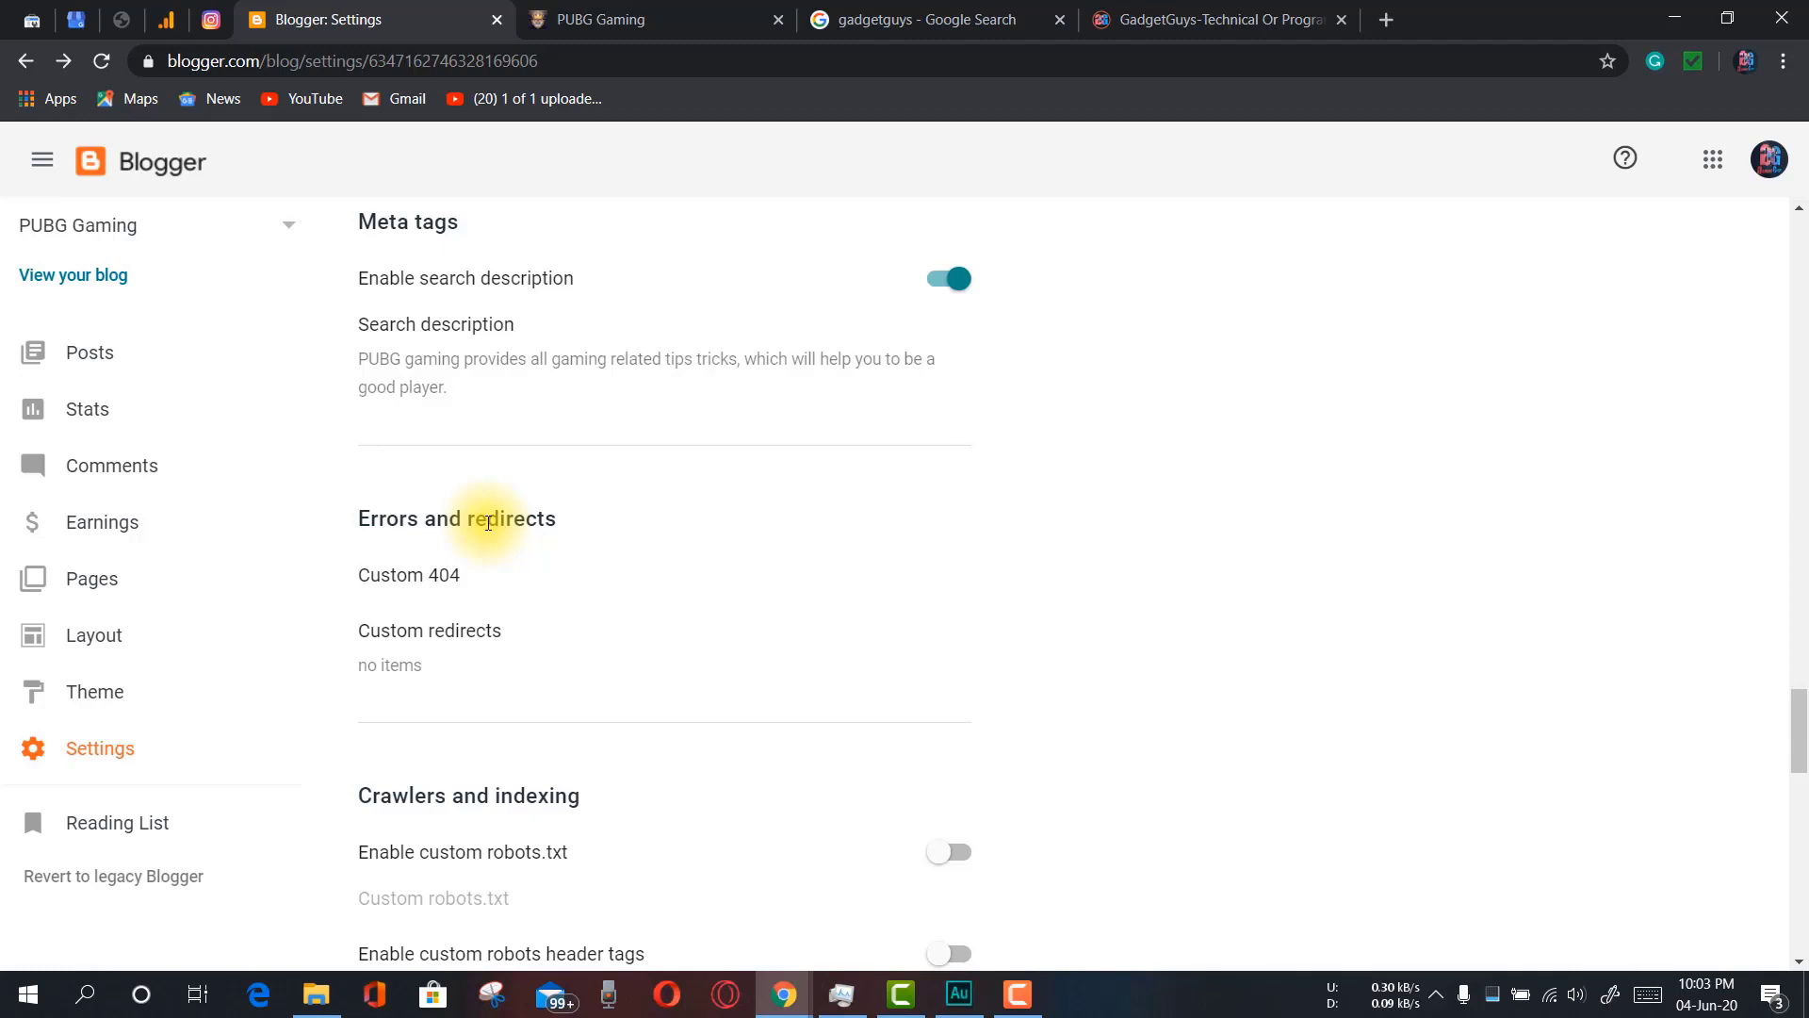
click(419, 574)
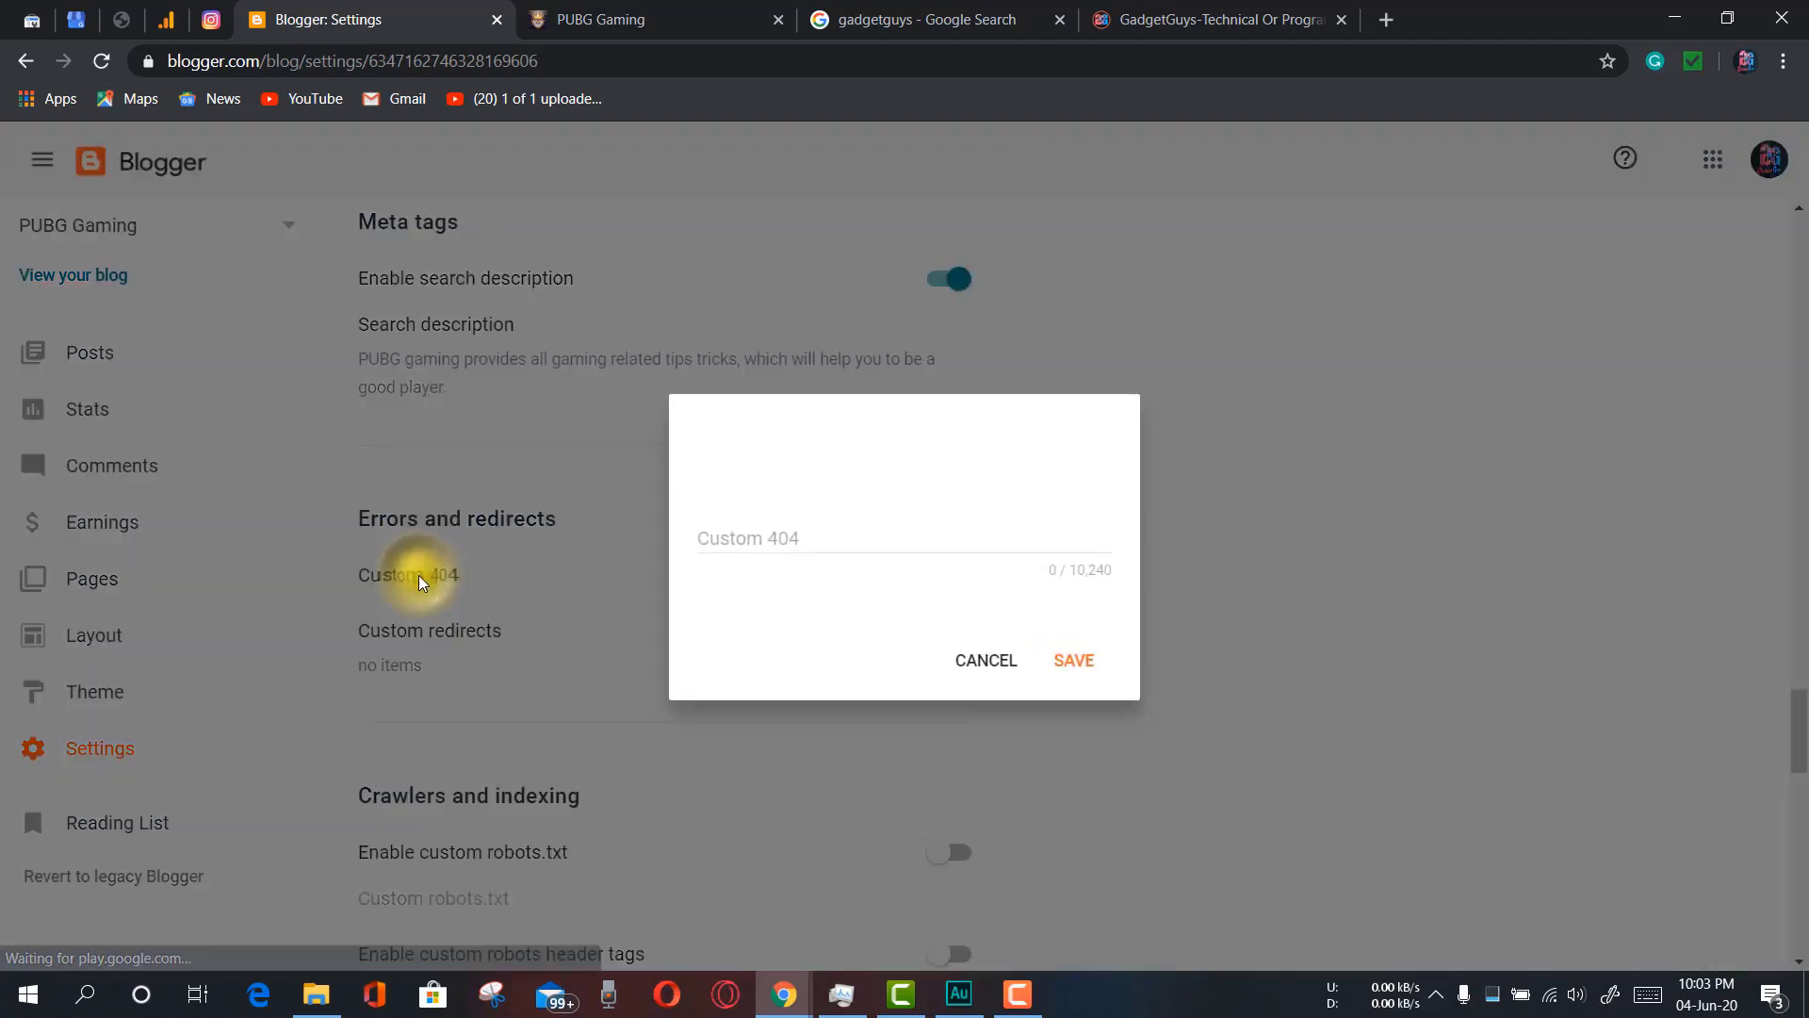
click(985, 657)
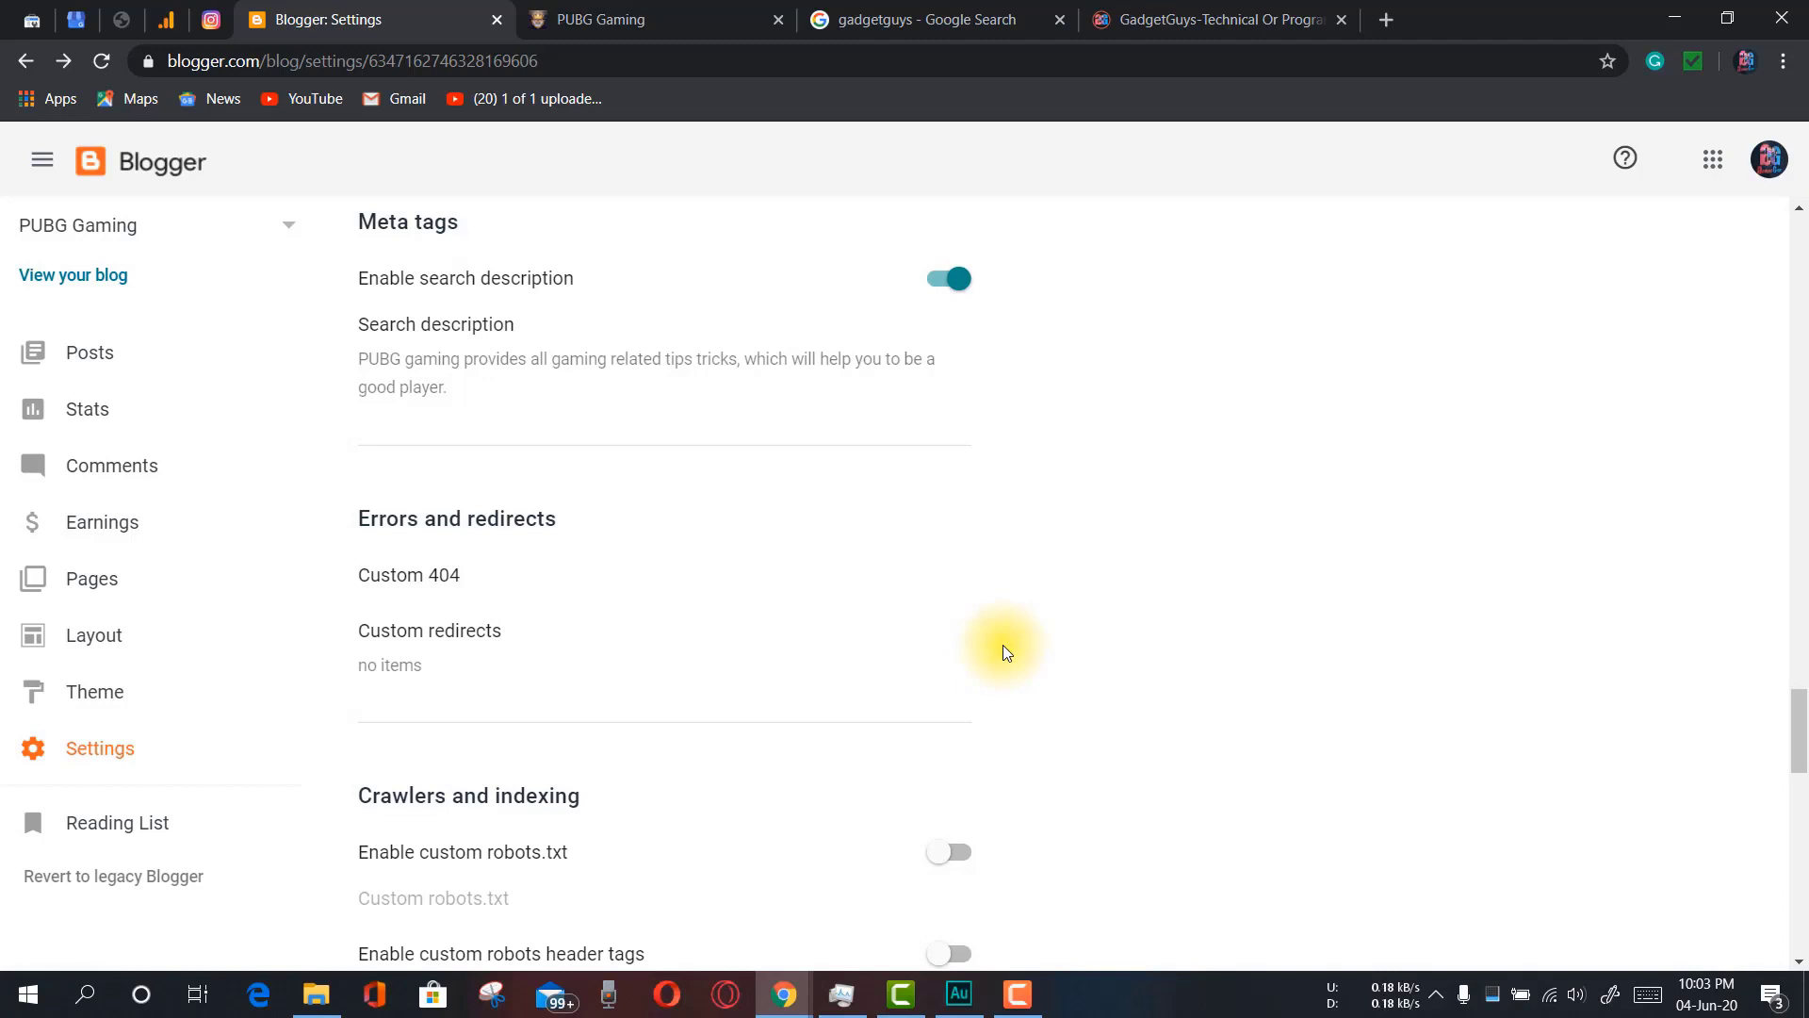
scroll(613, 648, down, 4)
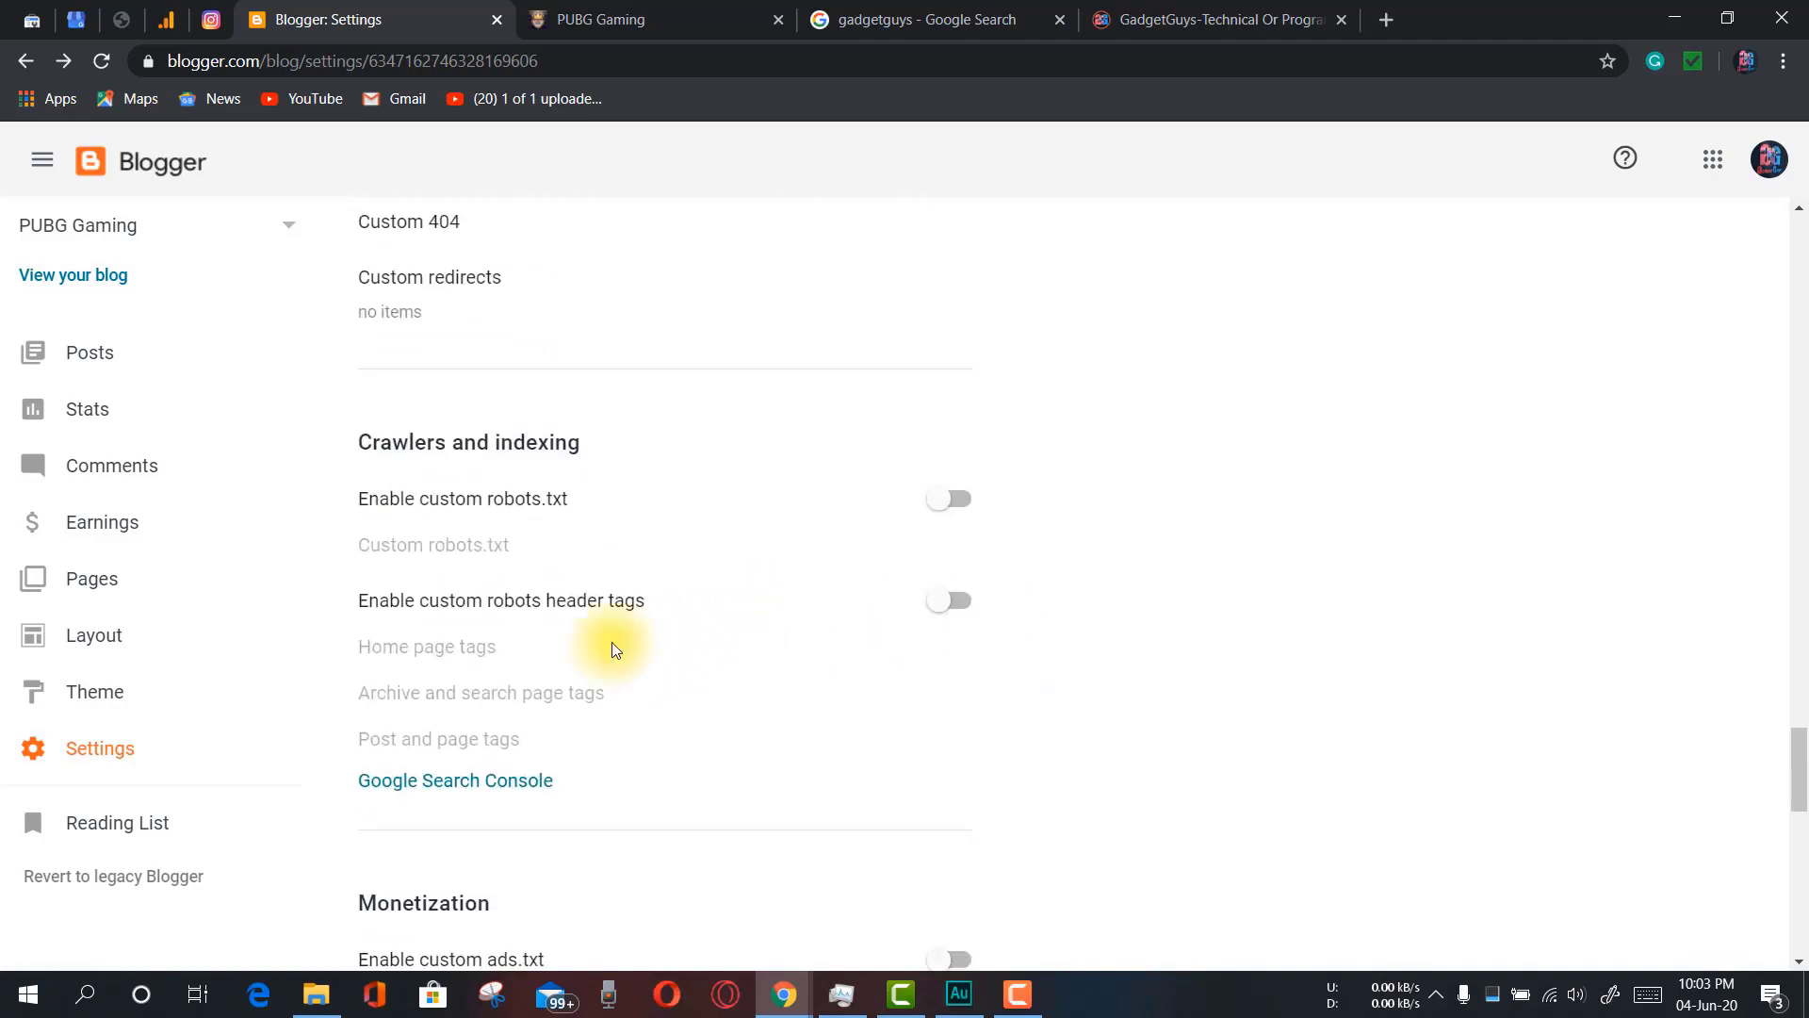
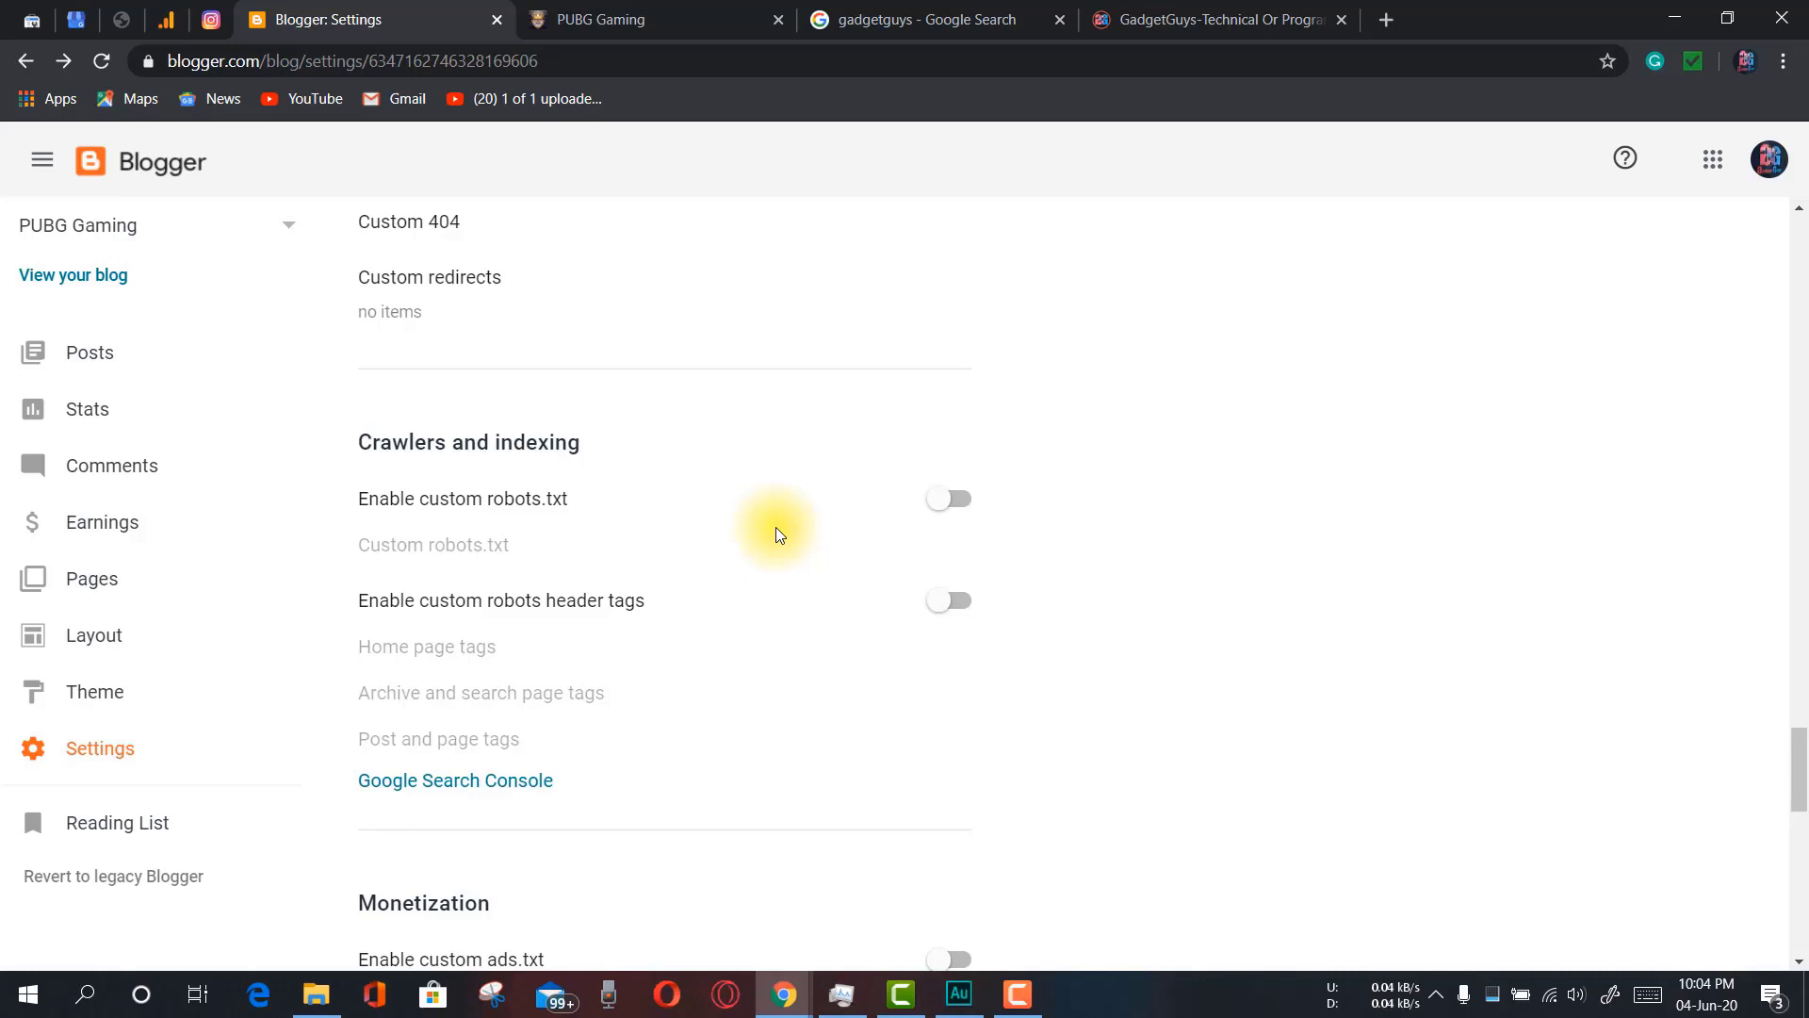
scroll(710, 546, down, 5)
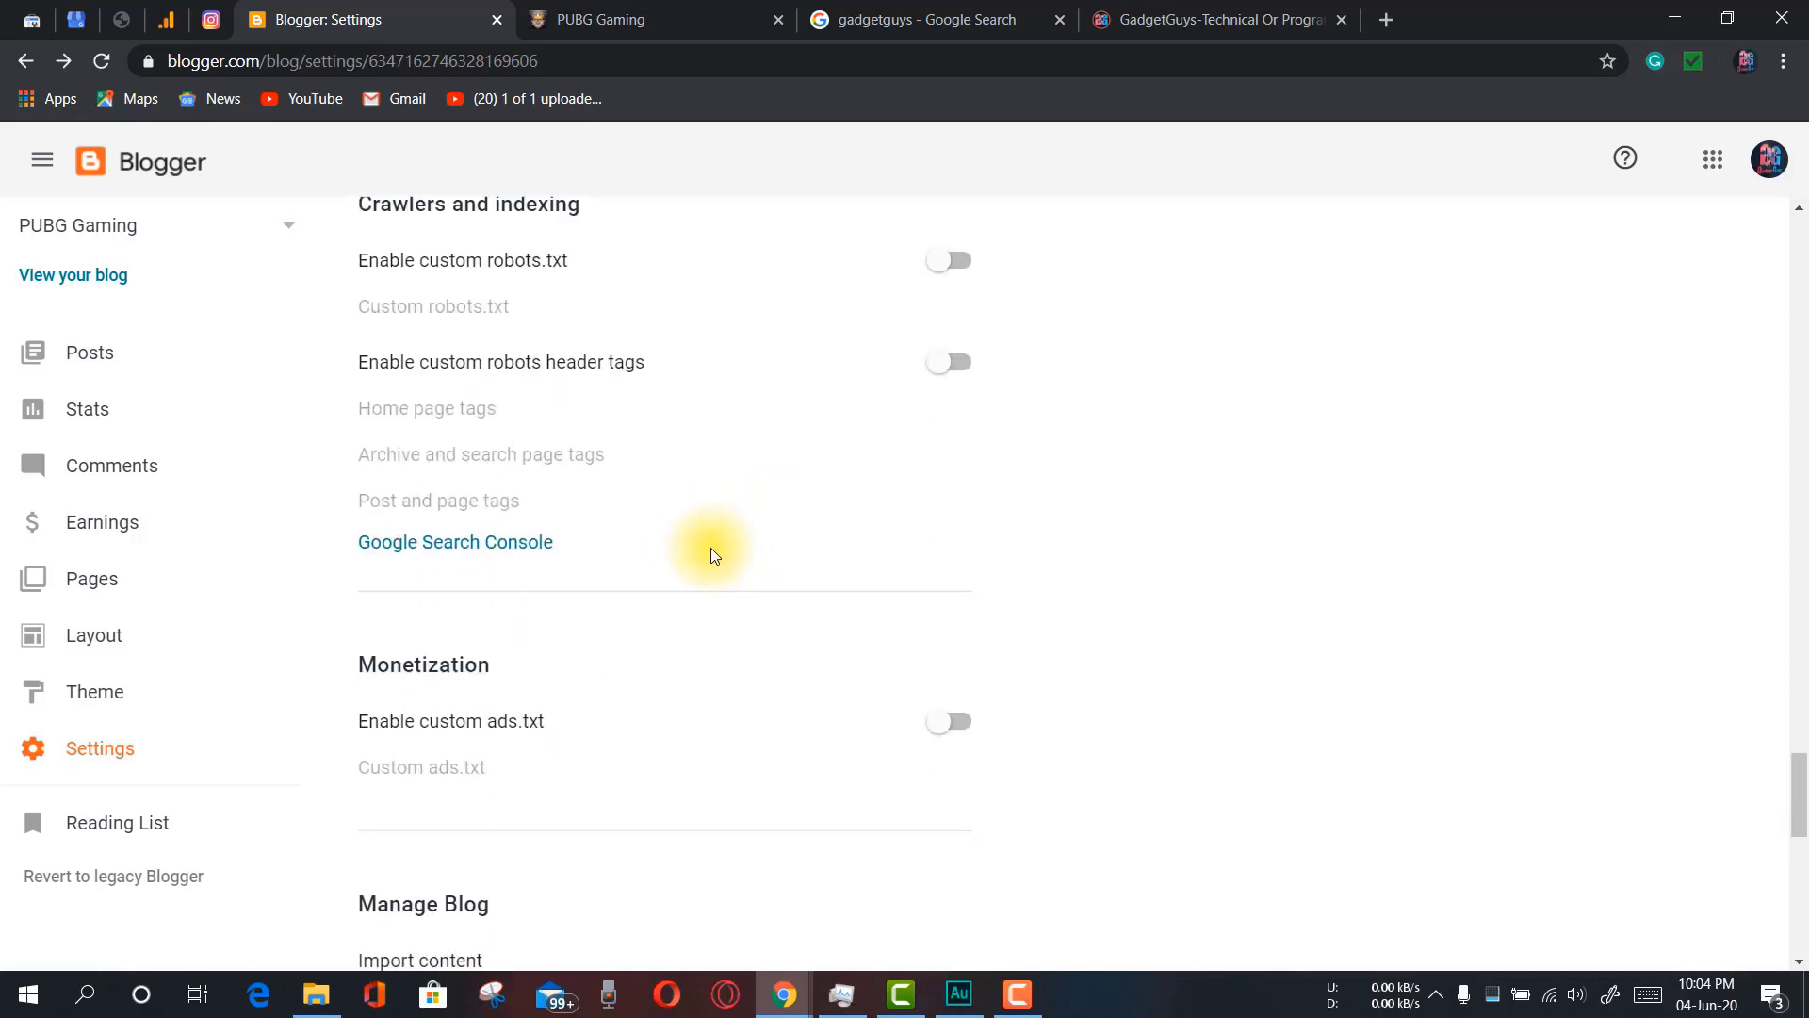
scroll(631, 558, down, 3)
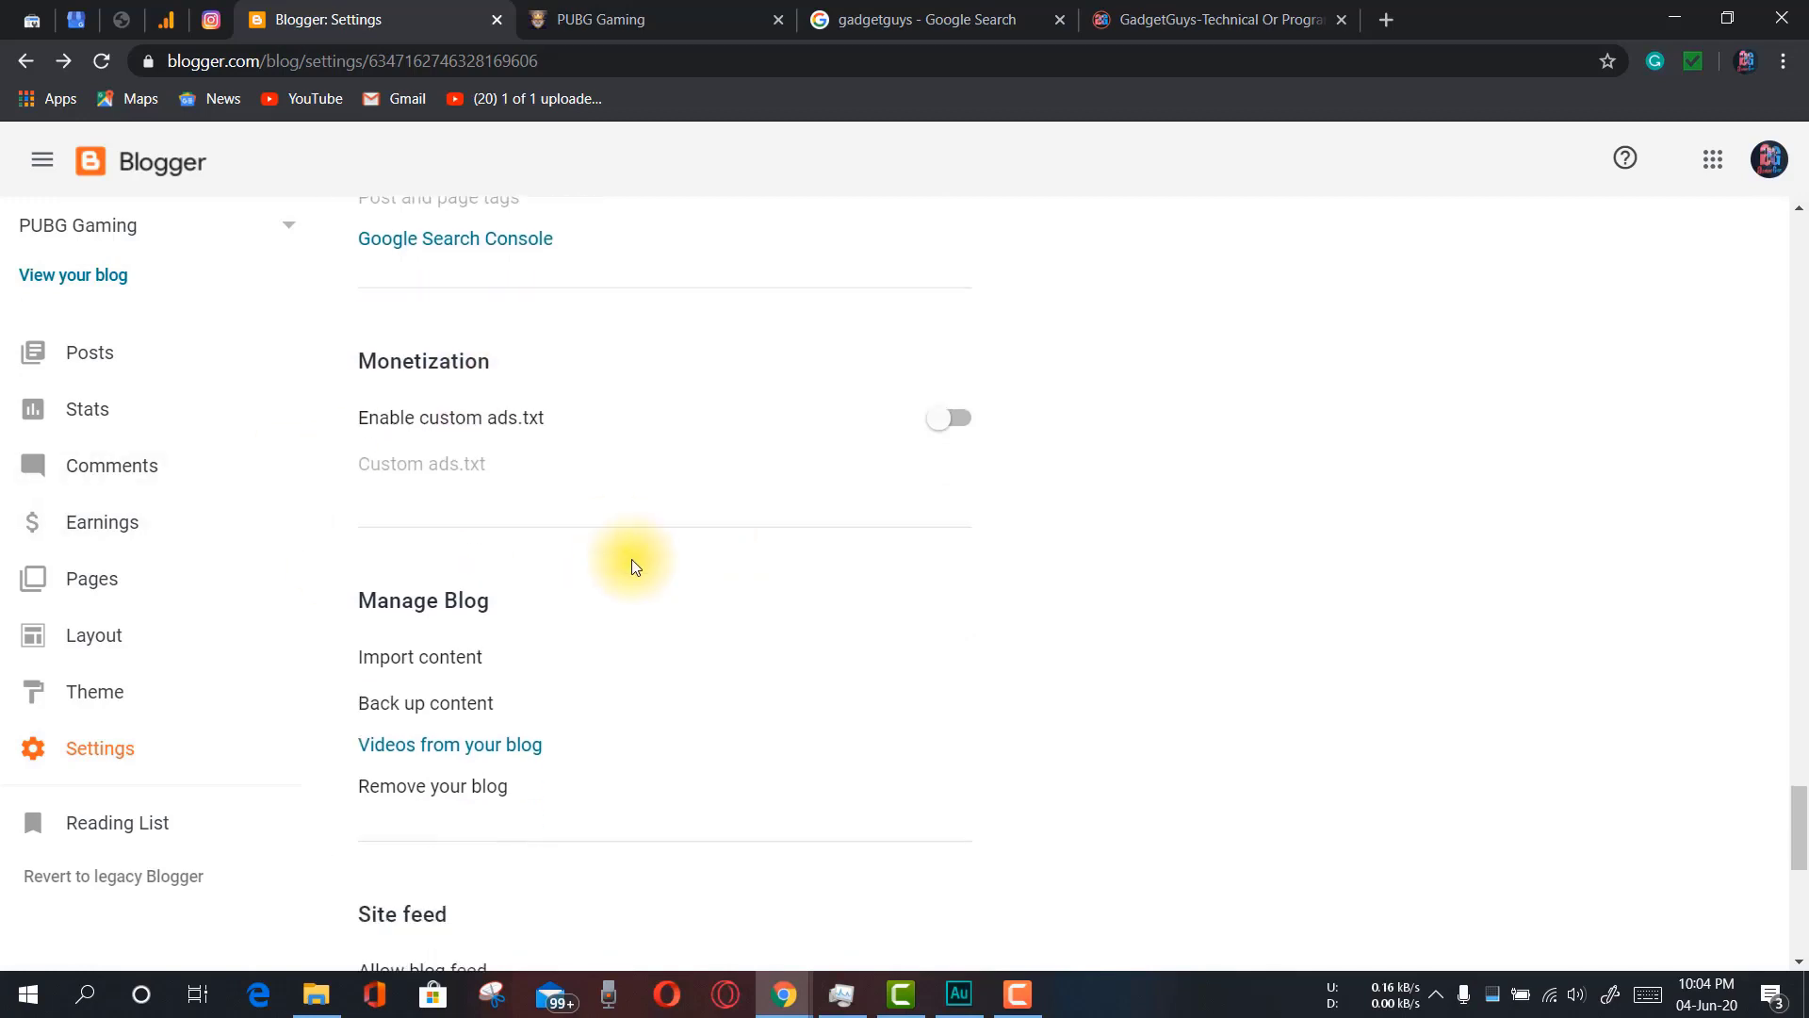
scroll(598, 619, down, 6)
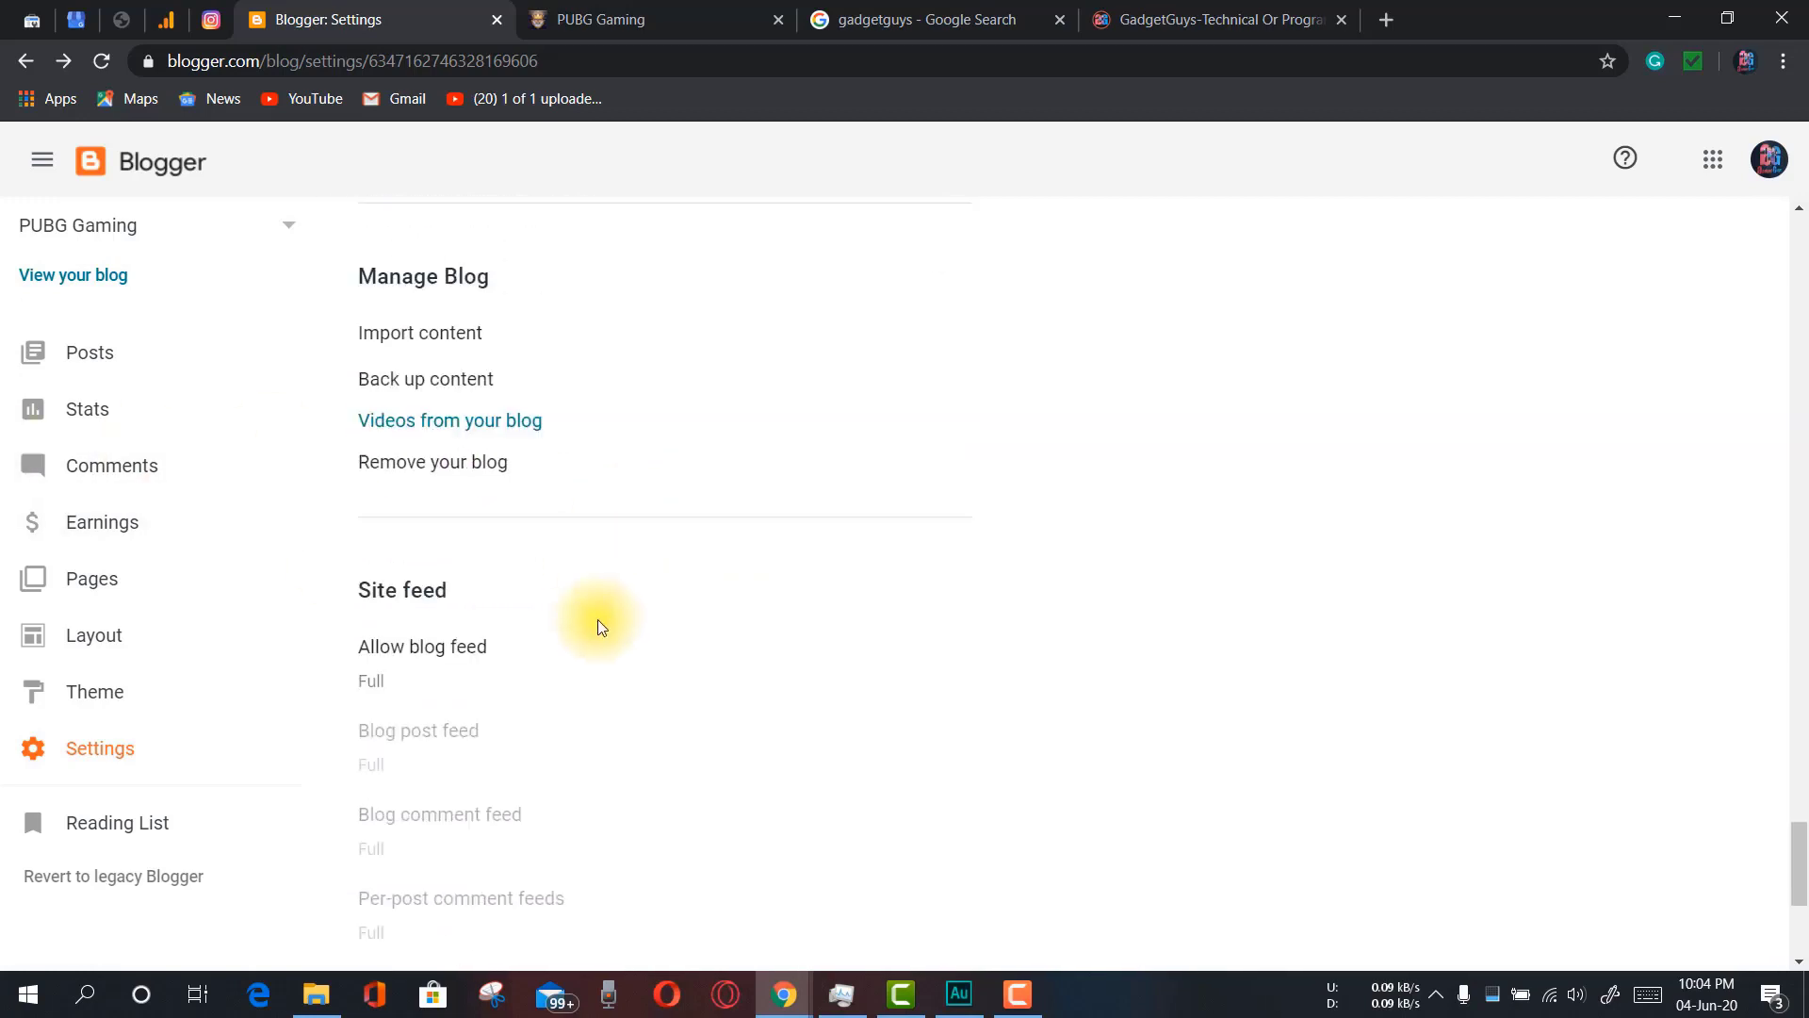
scroll(600, 619, up, 1)
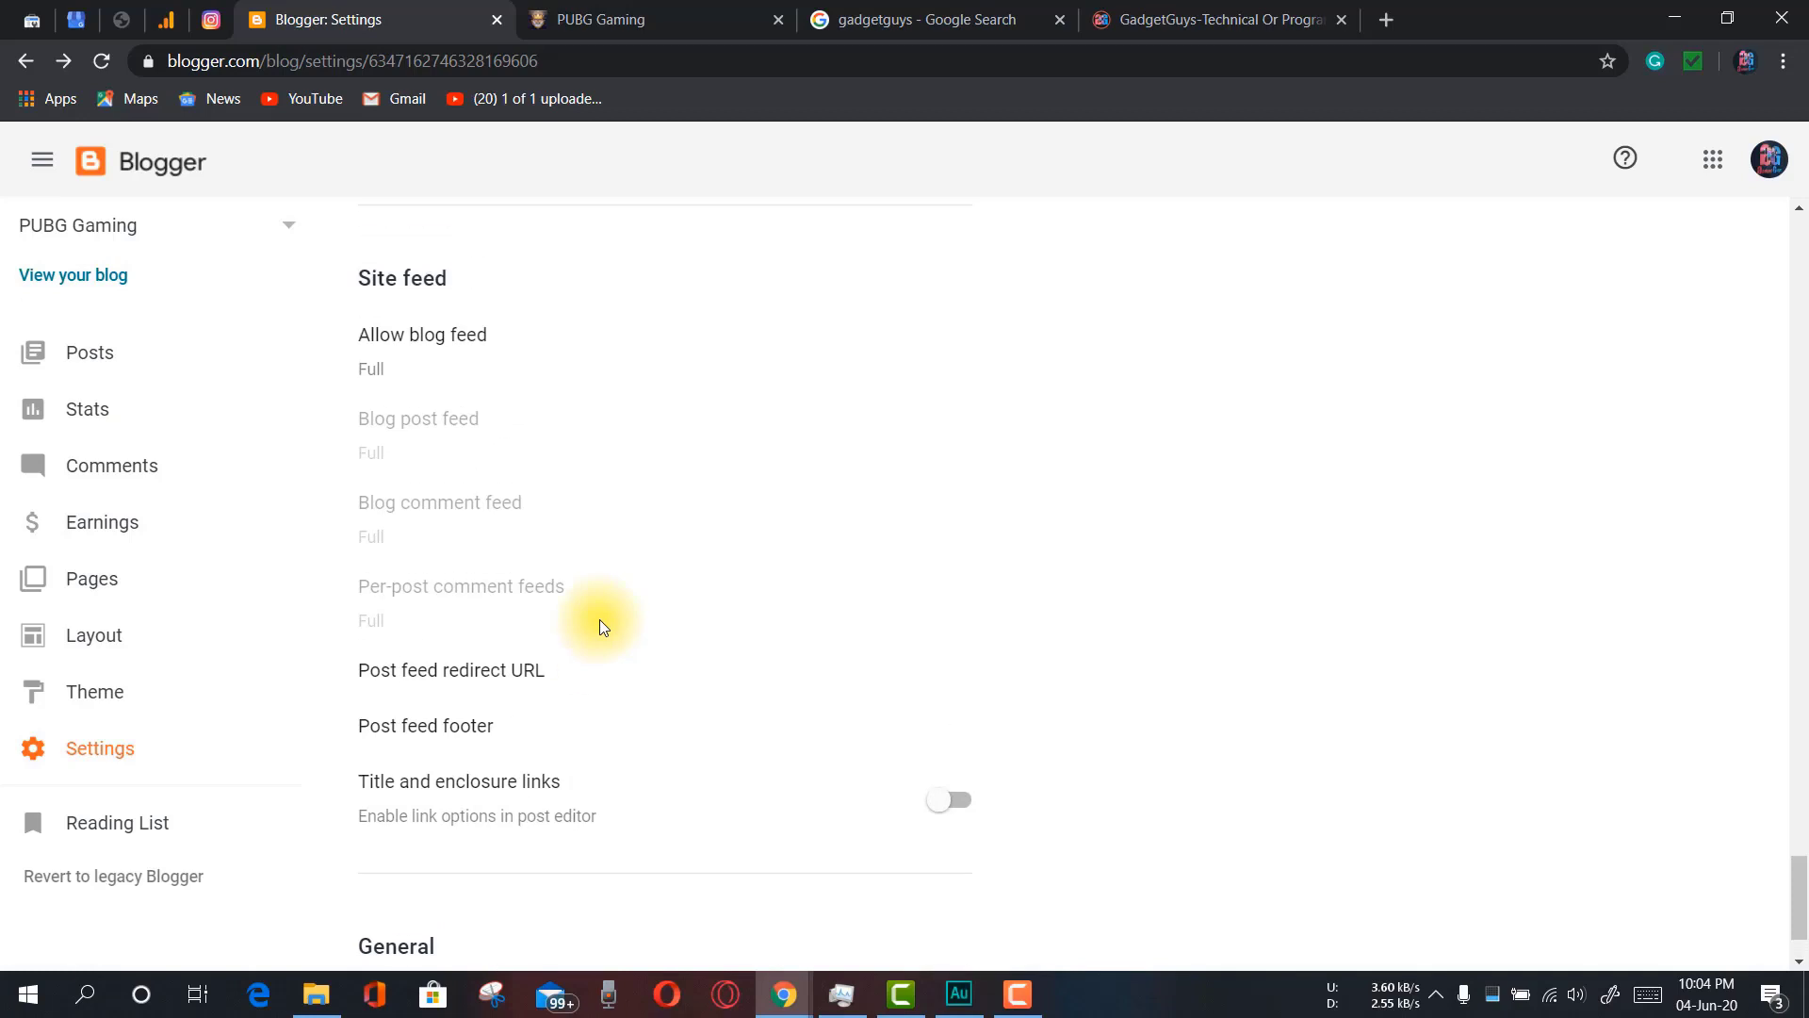
scroll(600, 619, down, 1)
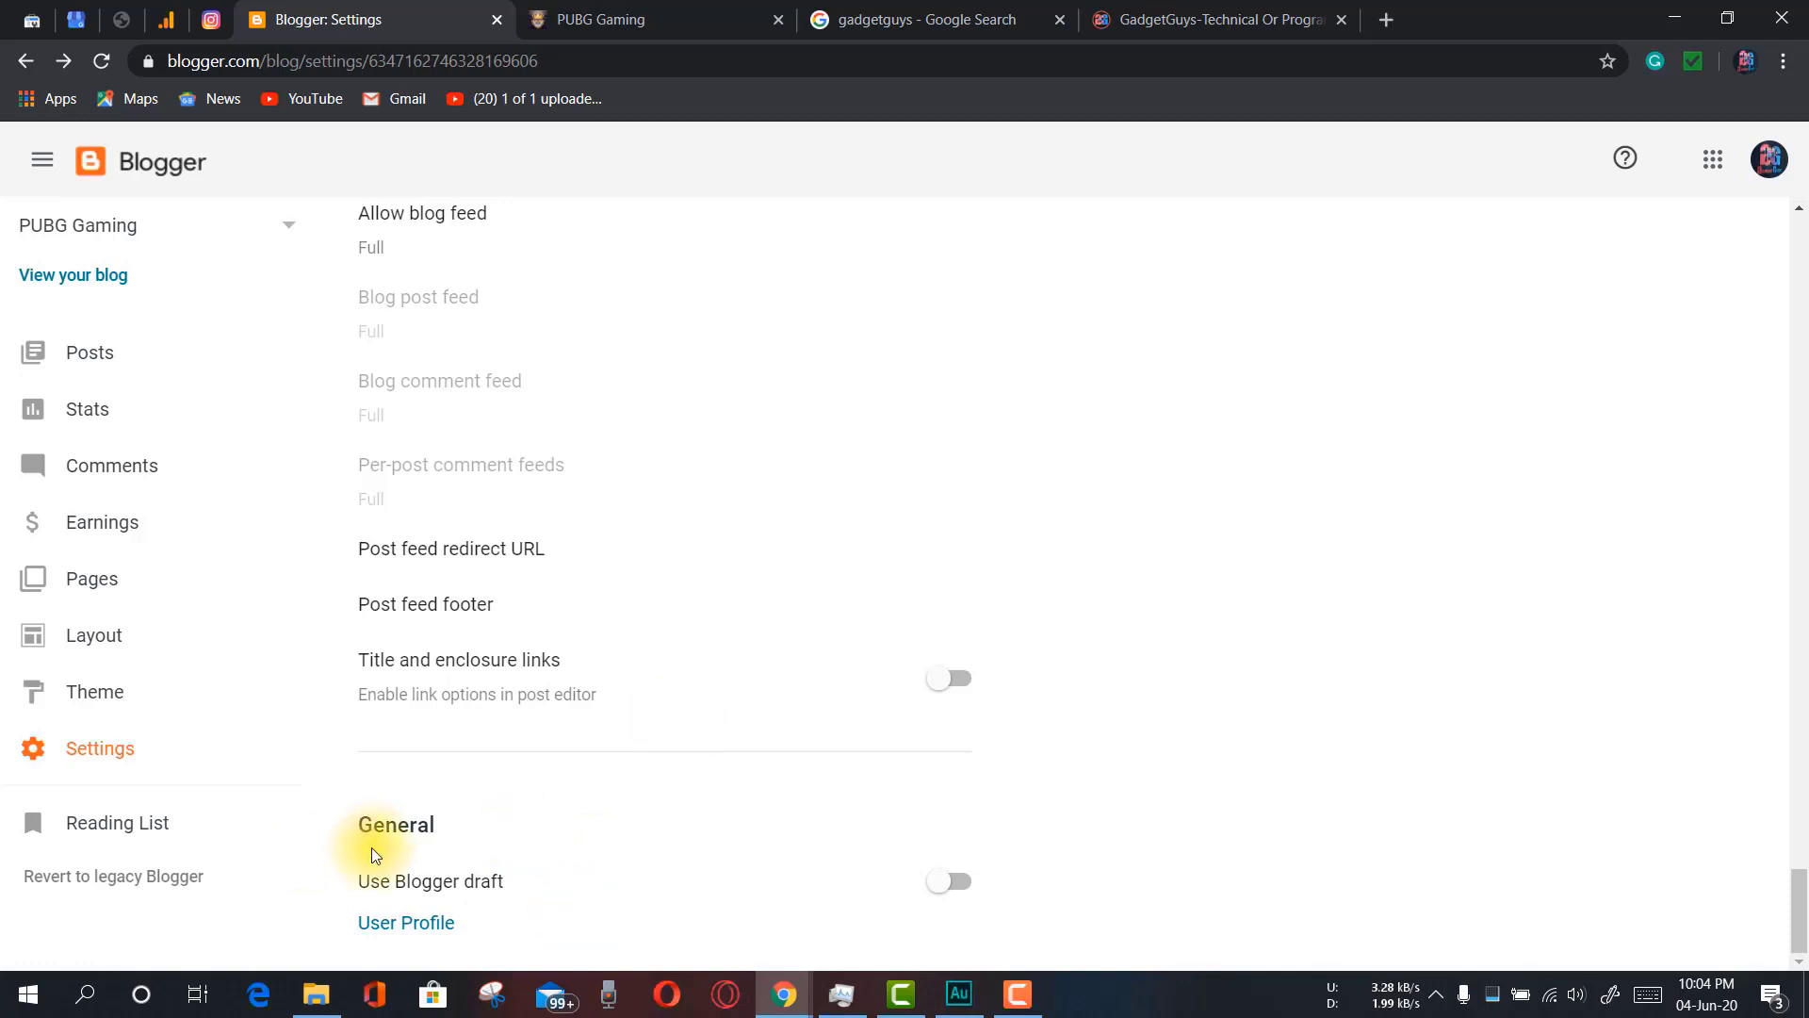
Open the User Profile page, examine its privacy, identity and photo options, and return to the blog settings
click(397, 929)
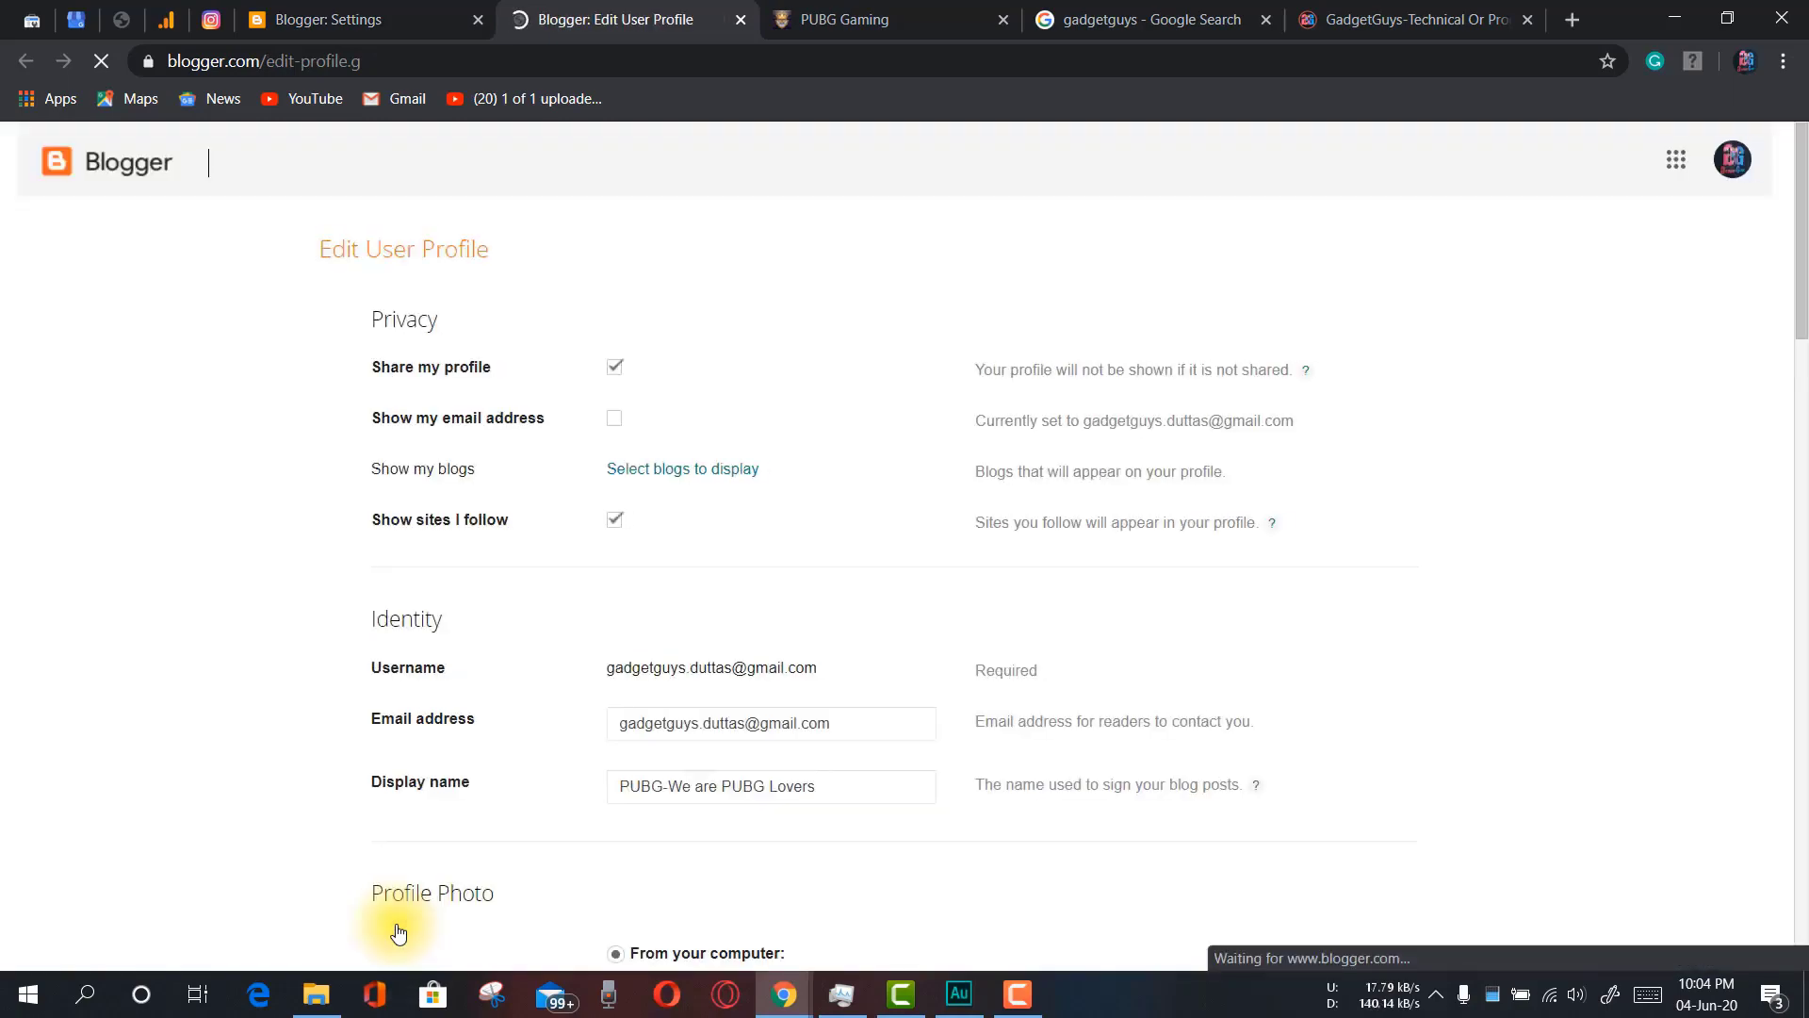
scroll(558, 484, down, 5)
scroll(840, 452, up, 5)
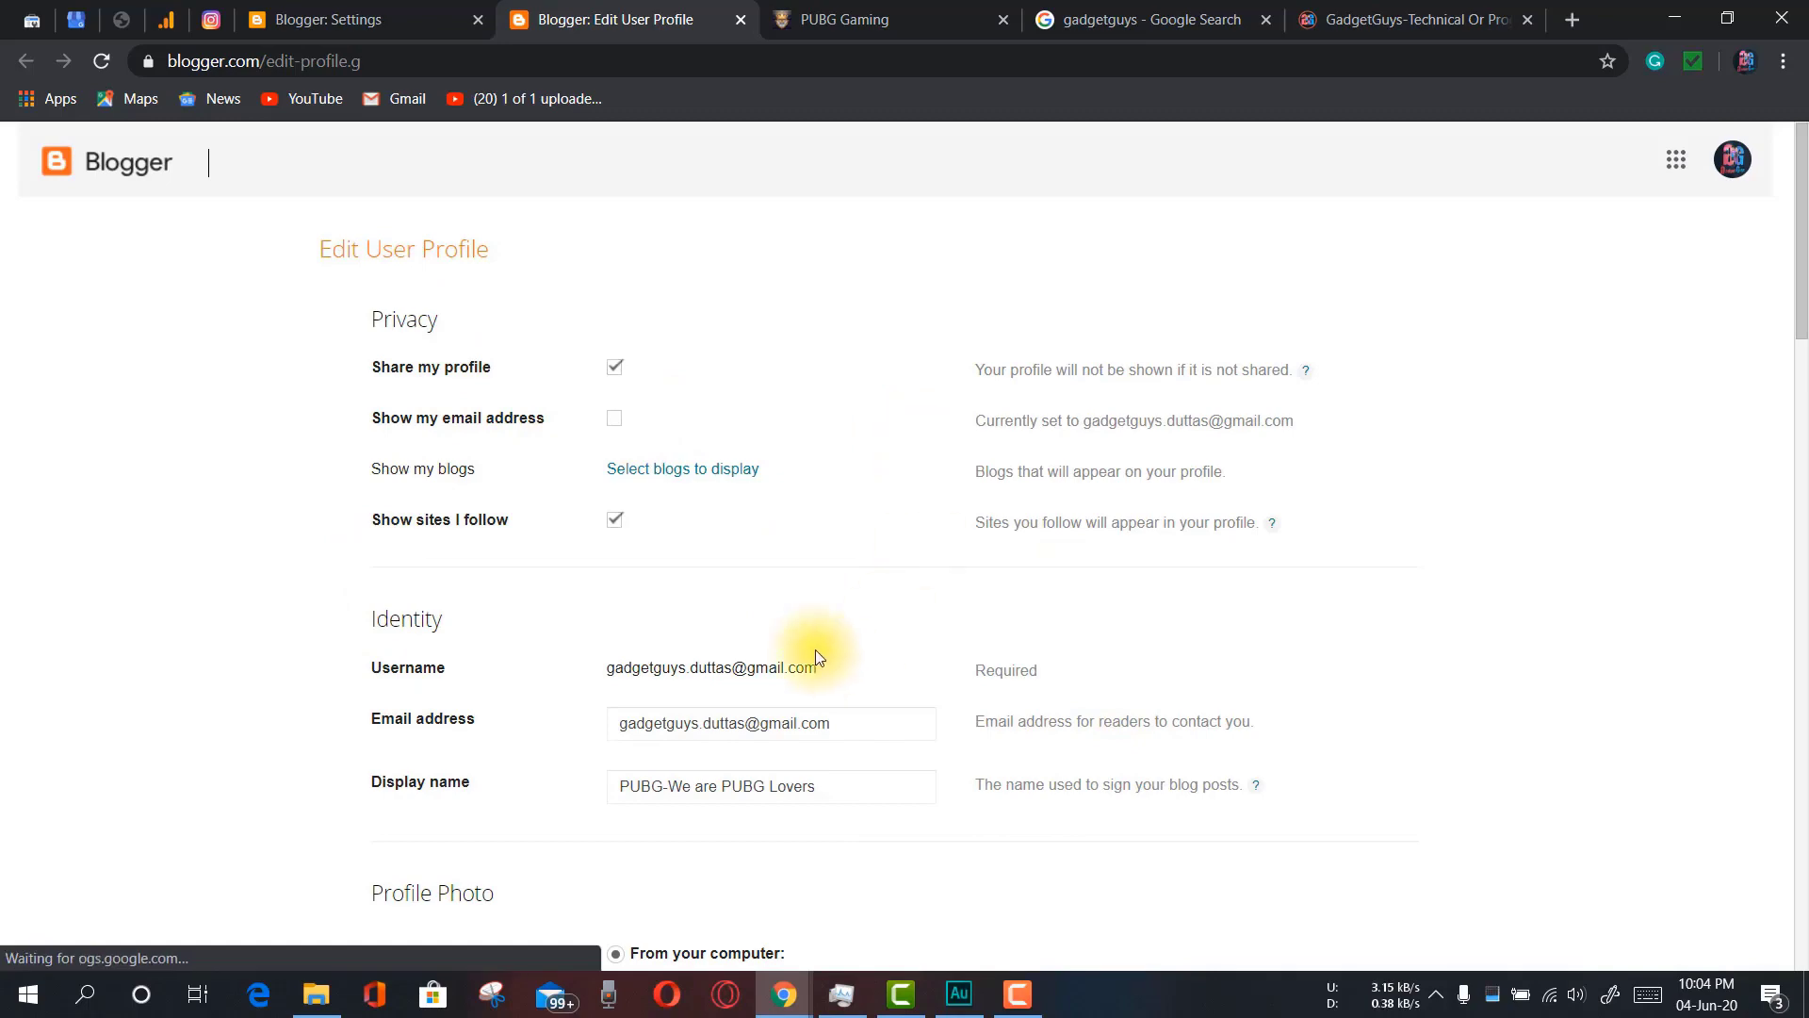
scroll(1159, 500, down, 10)
scroll(1156, 513, up, 10)
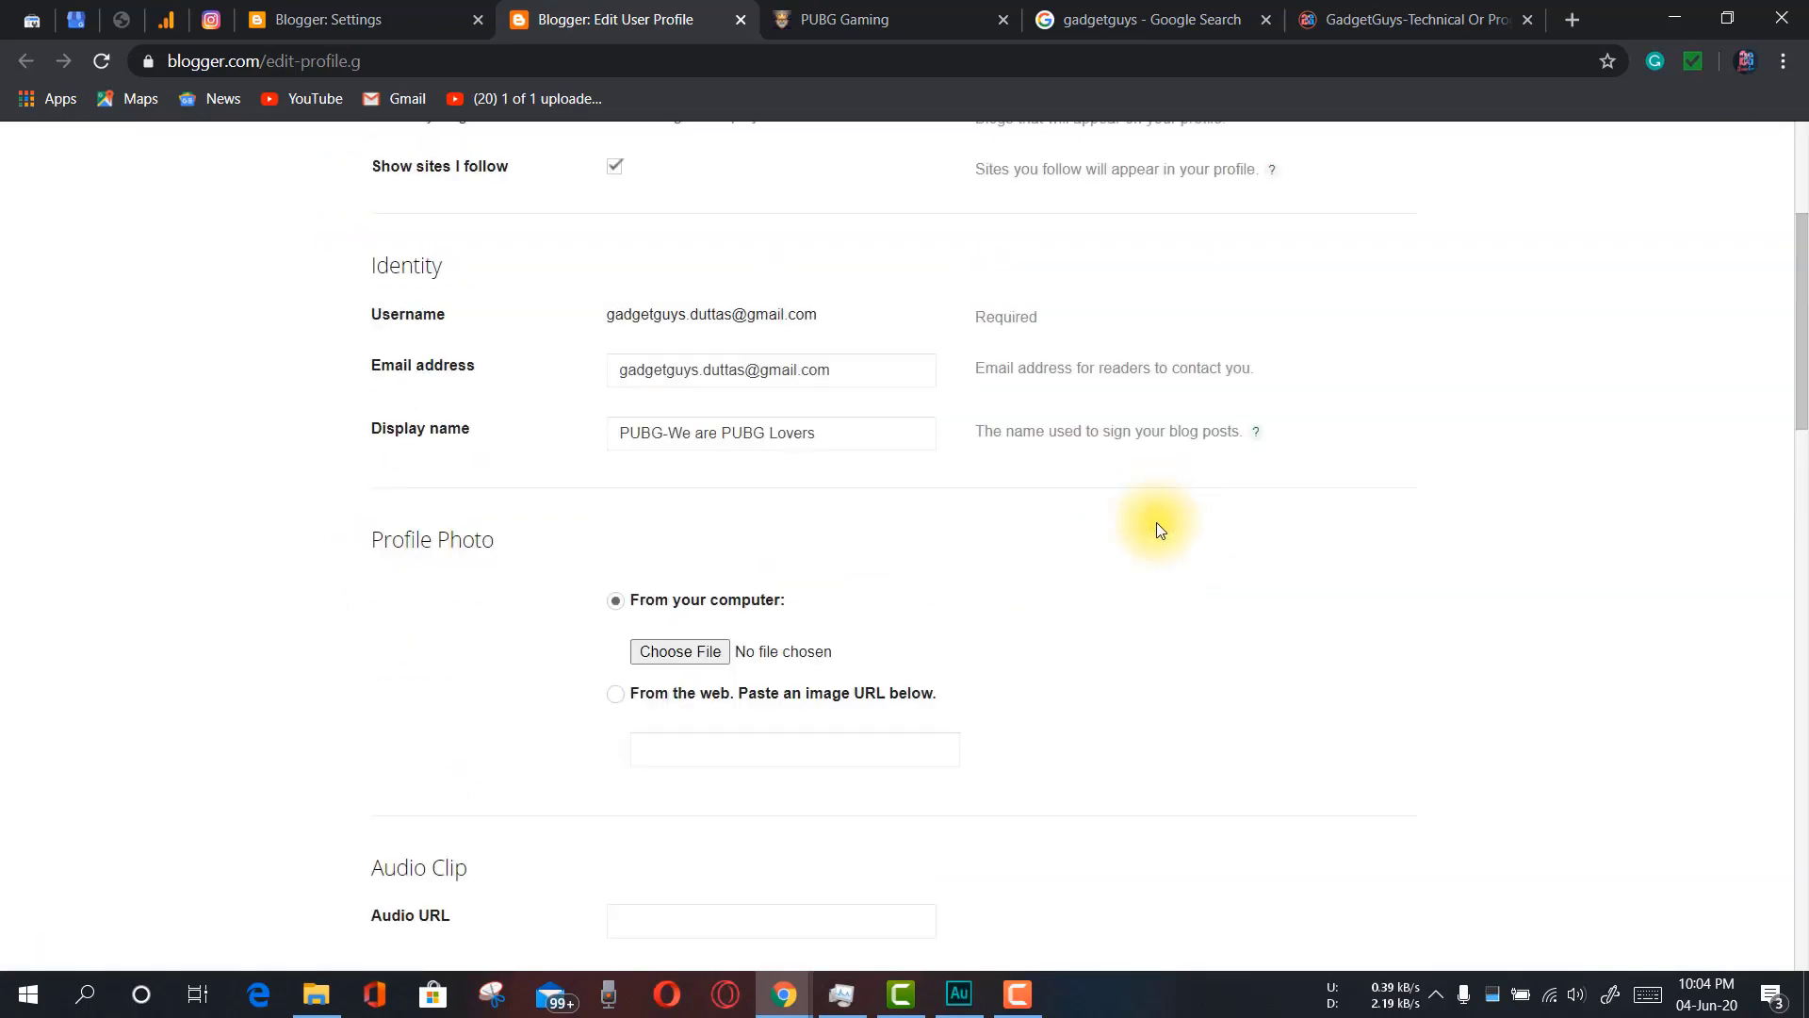
click(363, 8)
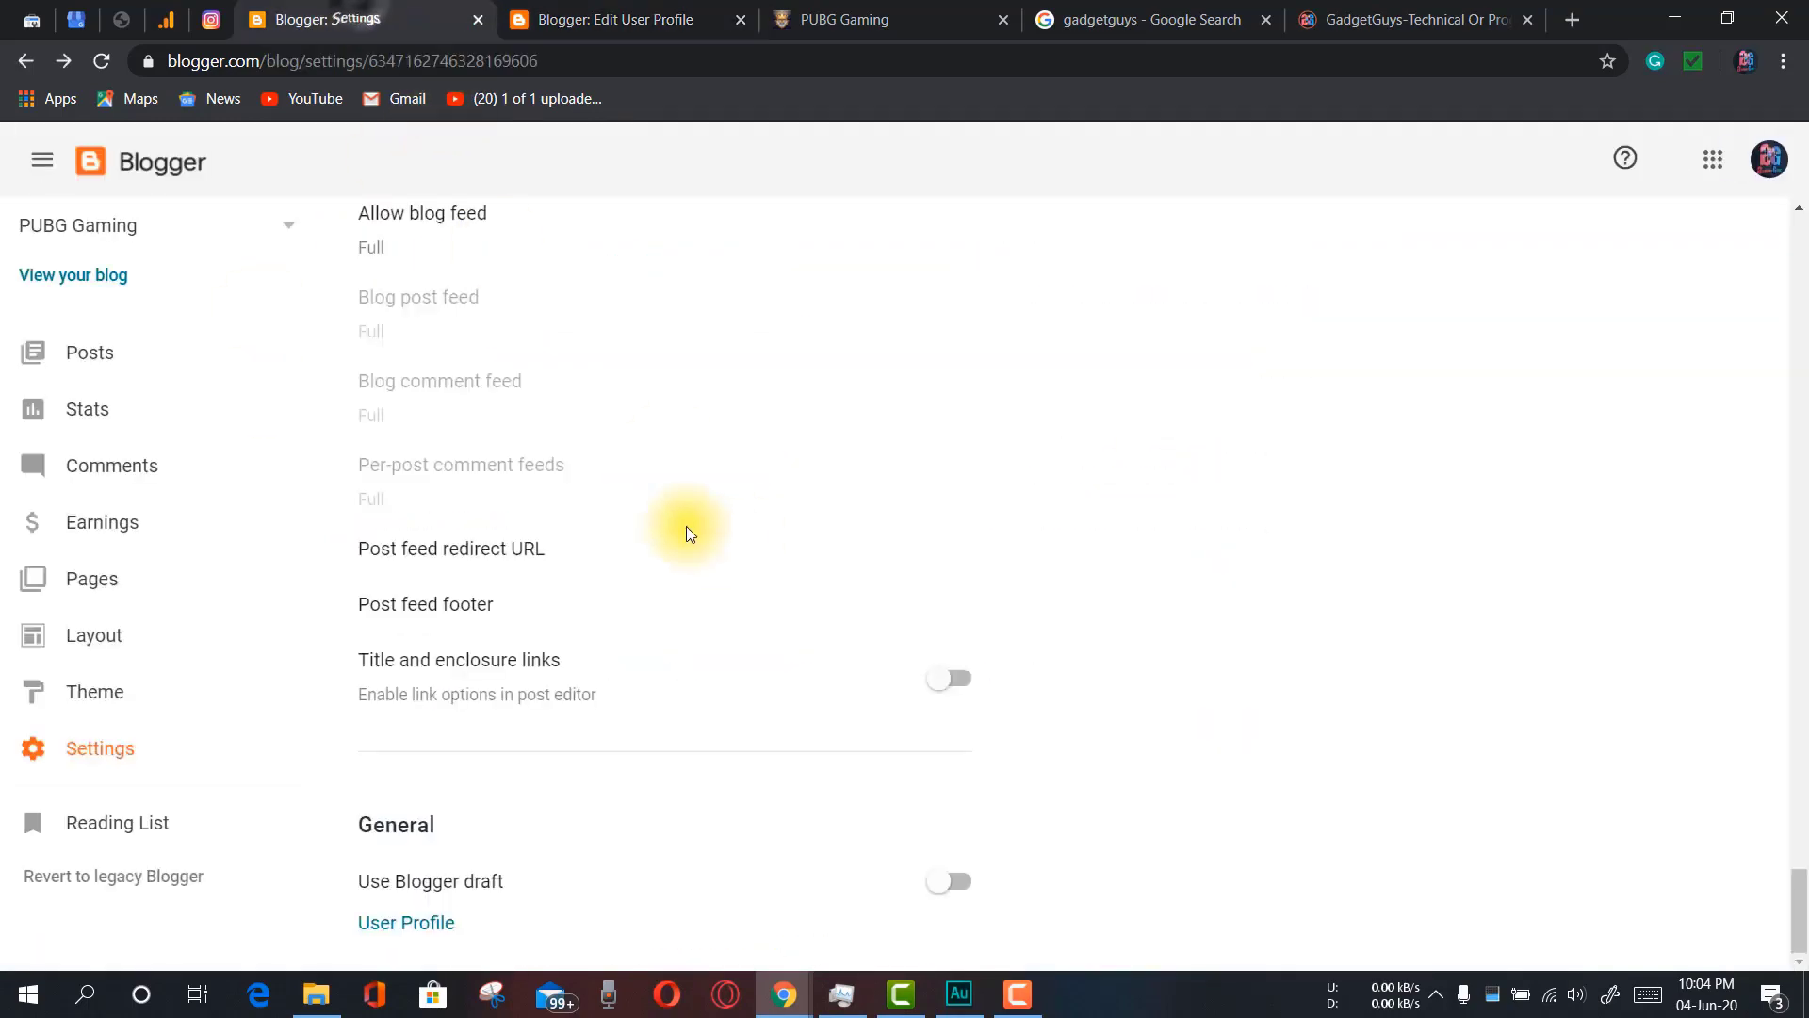
scroll(810, 648, up, 10)
scroll(799, 664, up, 6)
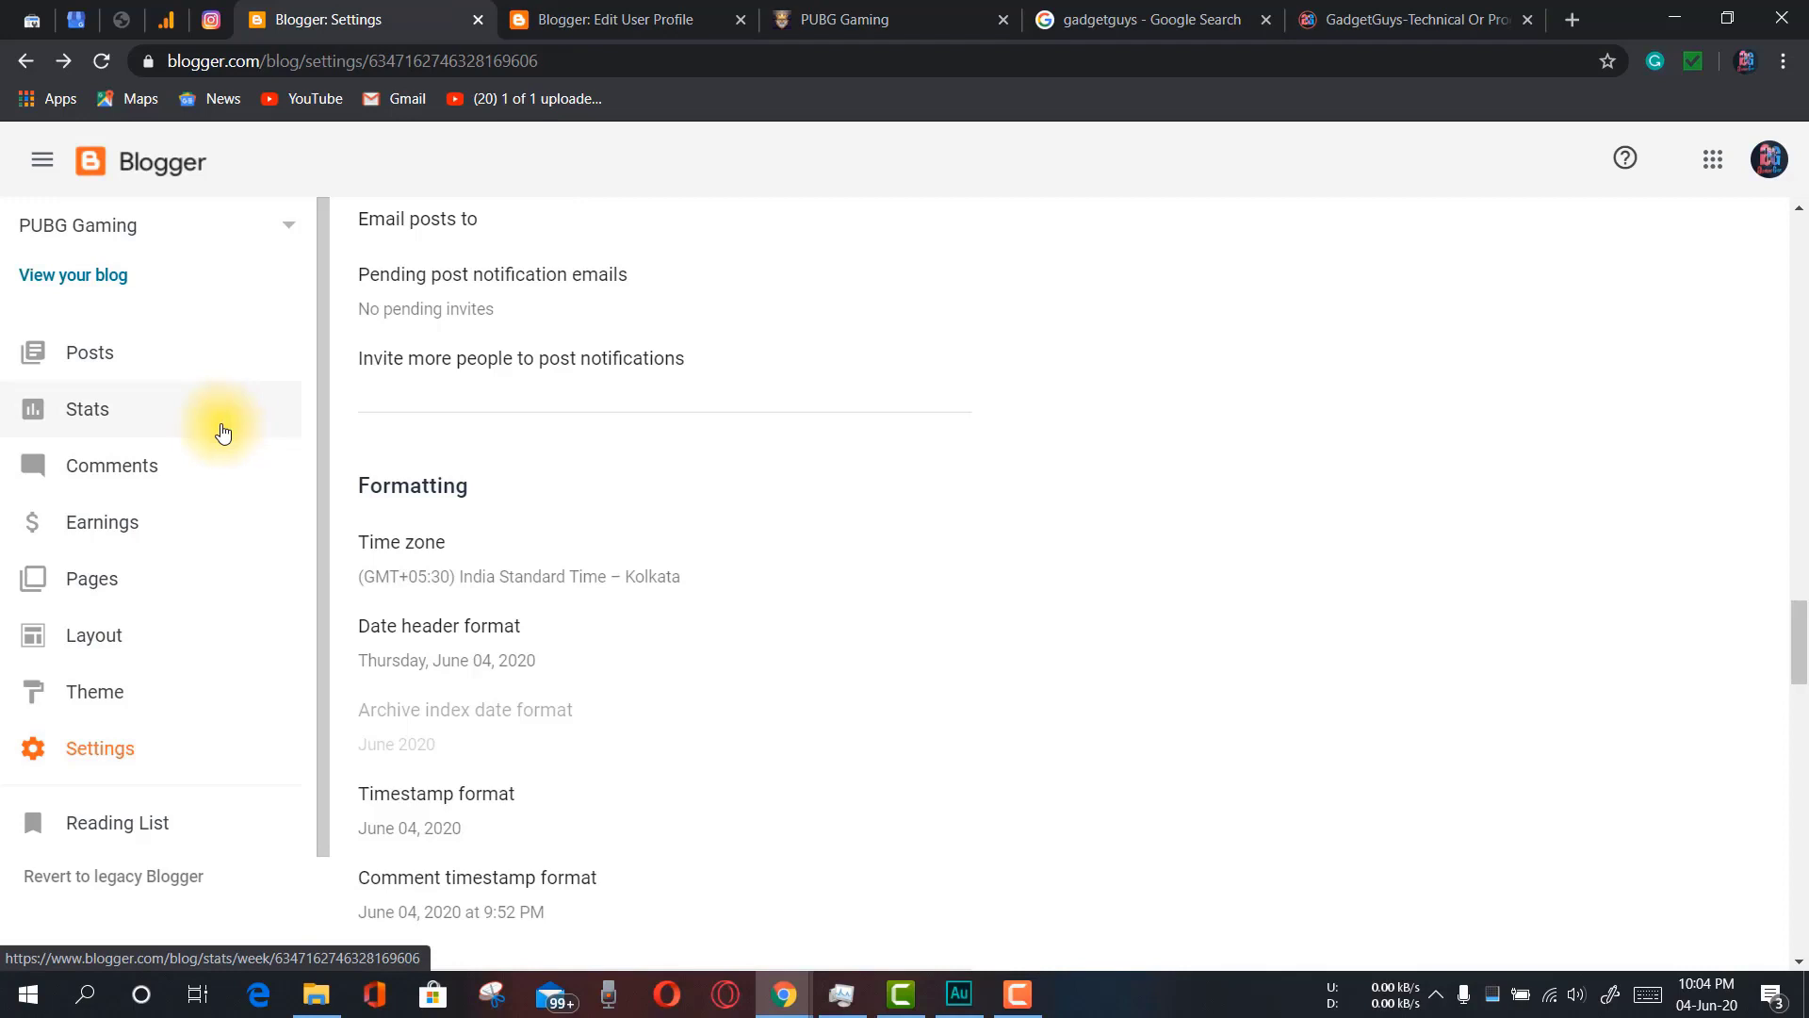
Create a new post in the PUBG Gaming blog and activate its title field
click(126, 353)
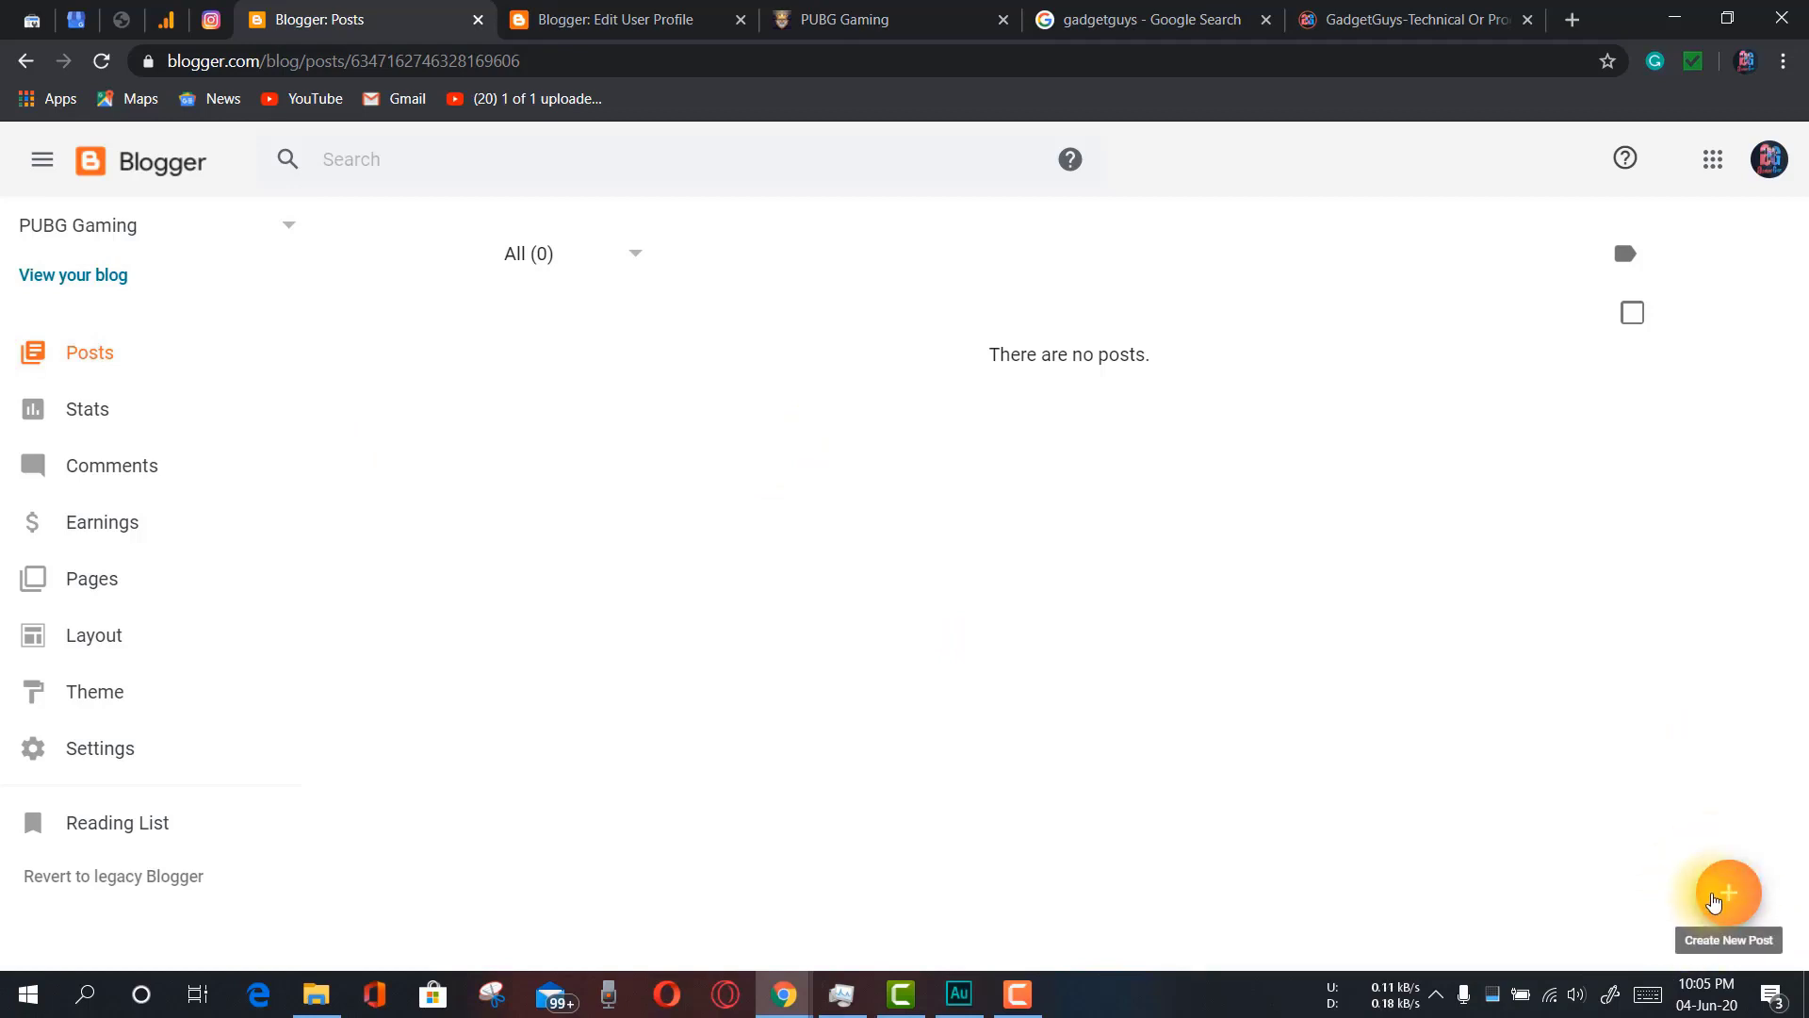
click(1715, 901)
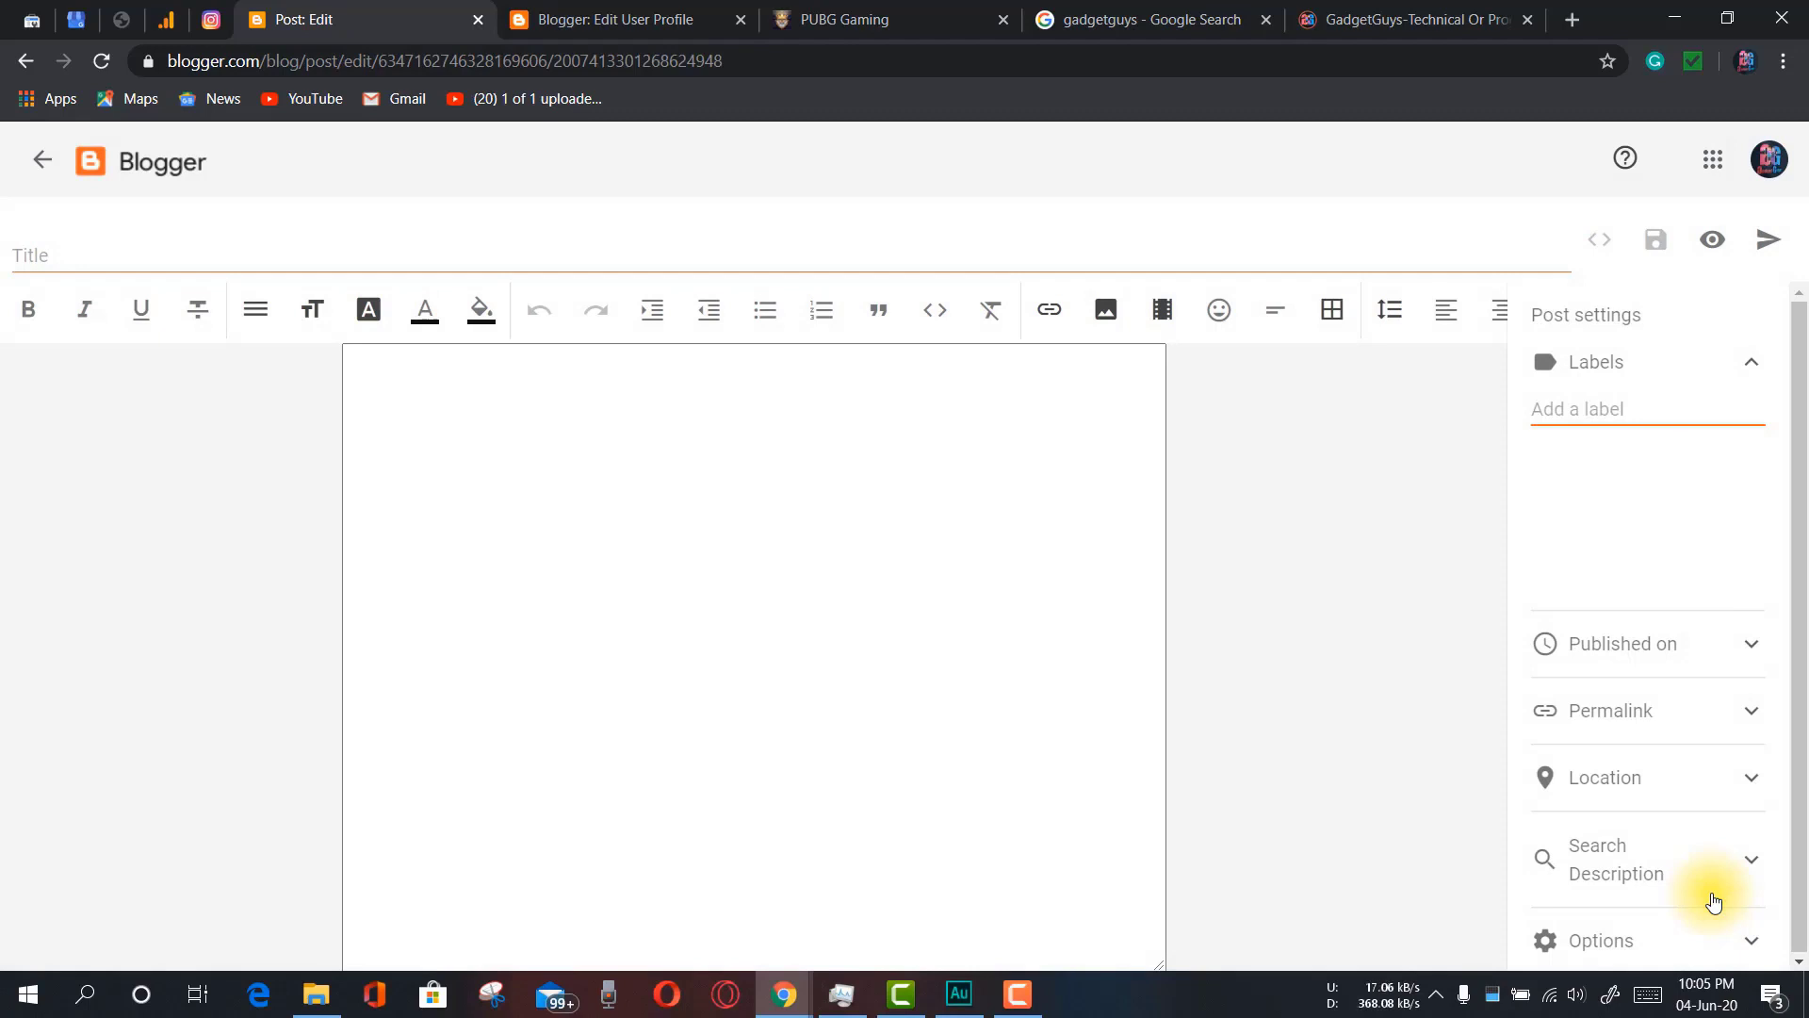
click(592, 420)
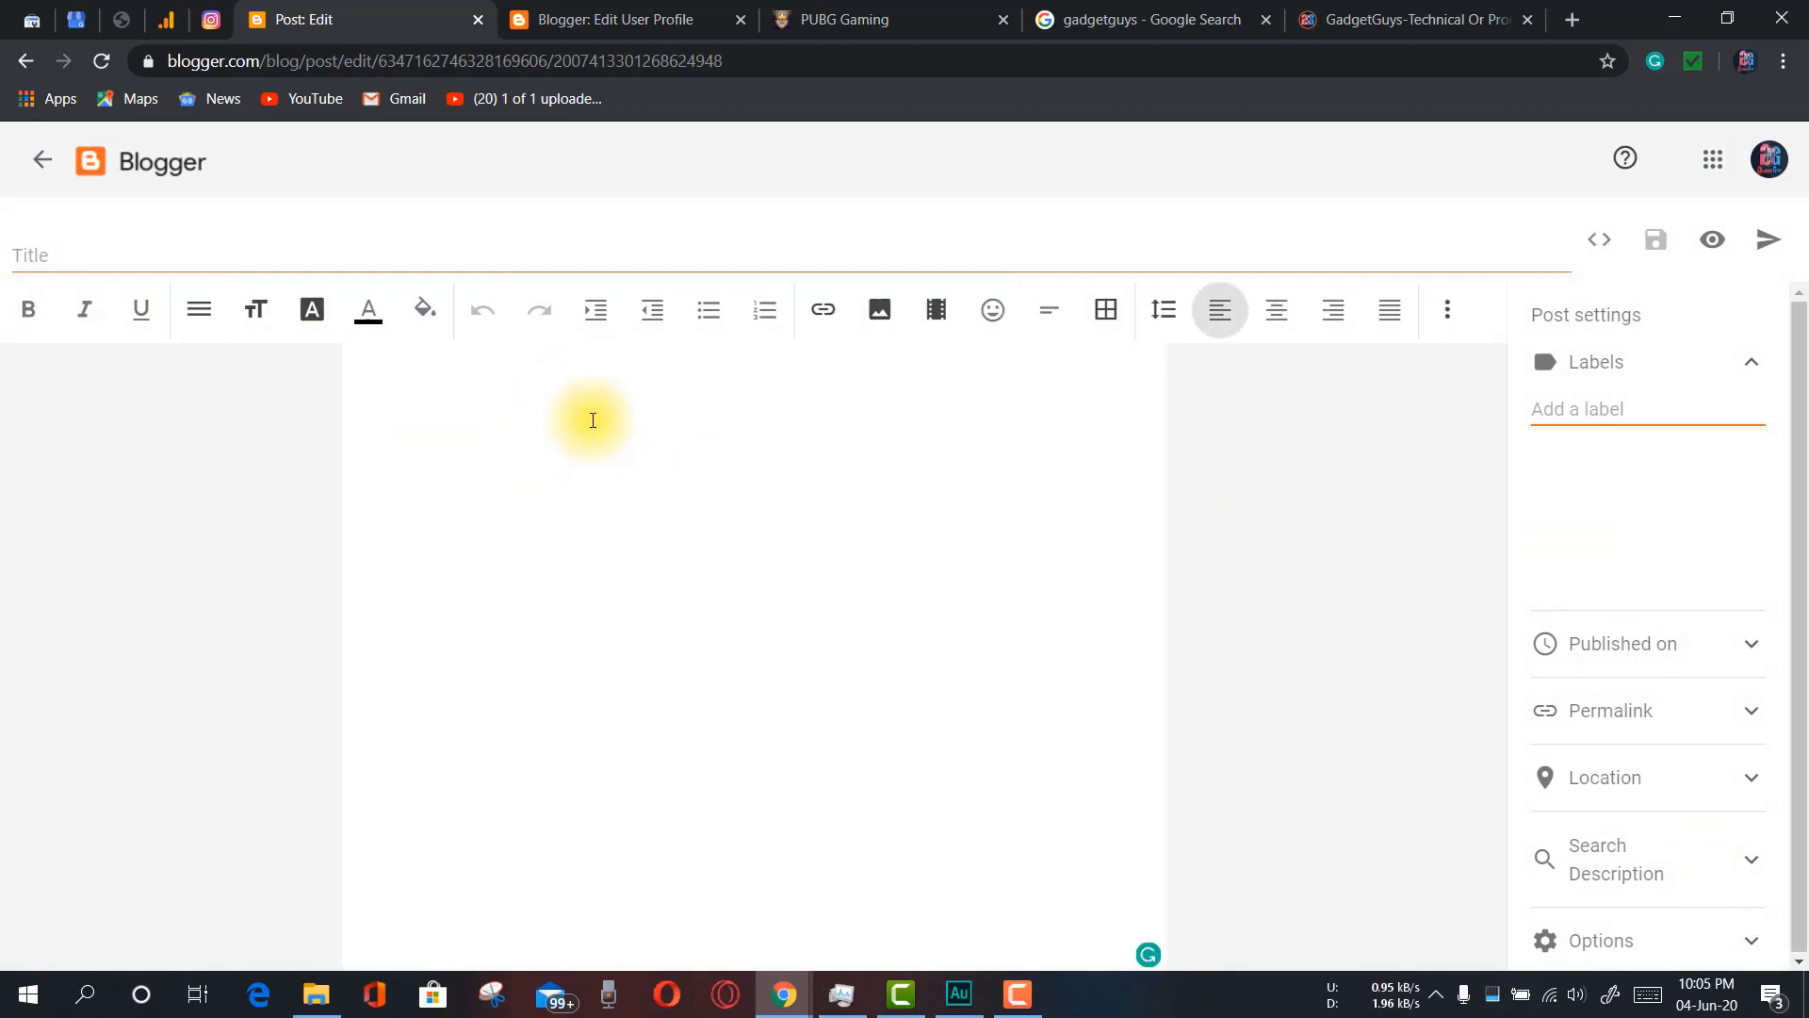
click(126, 259)
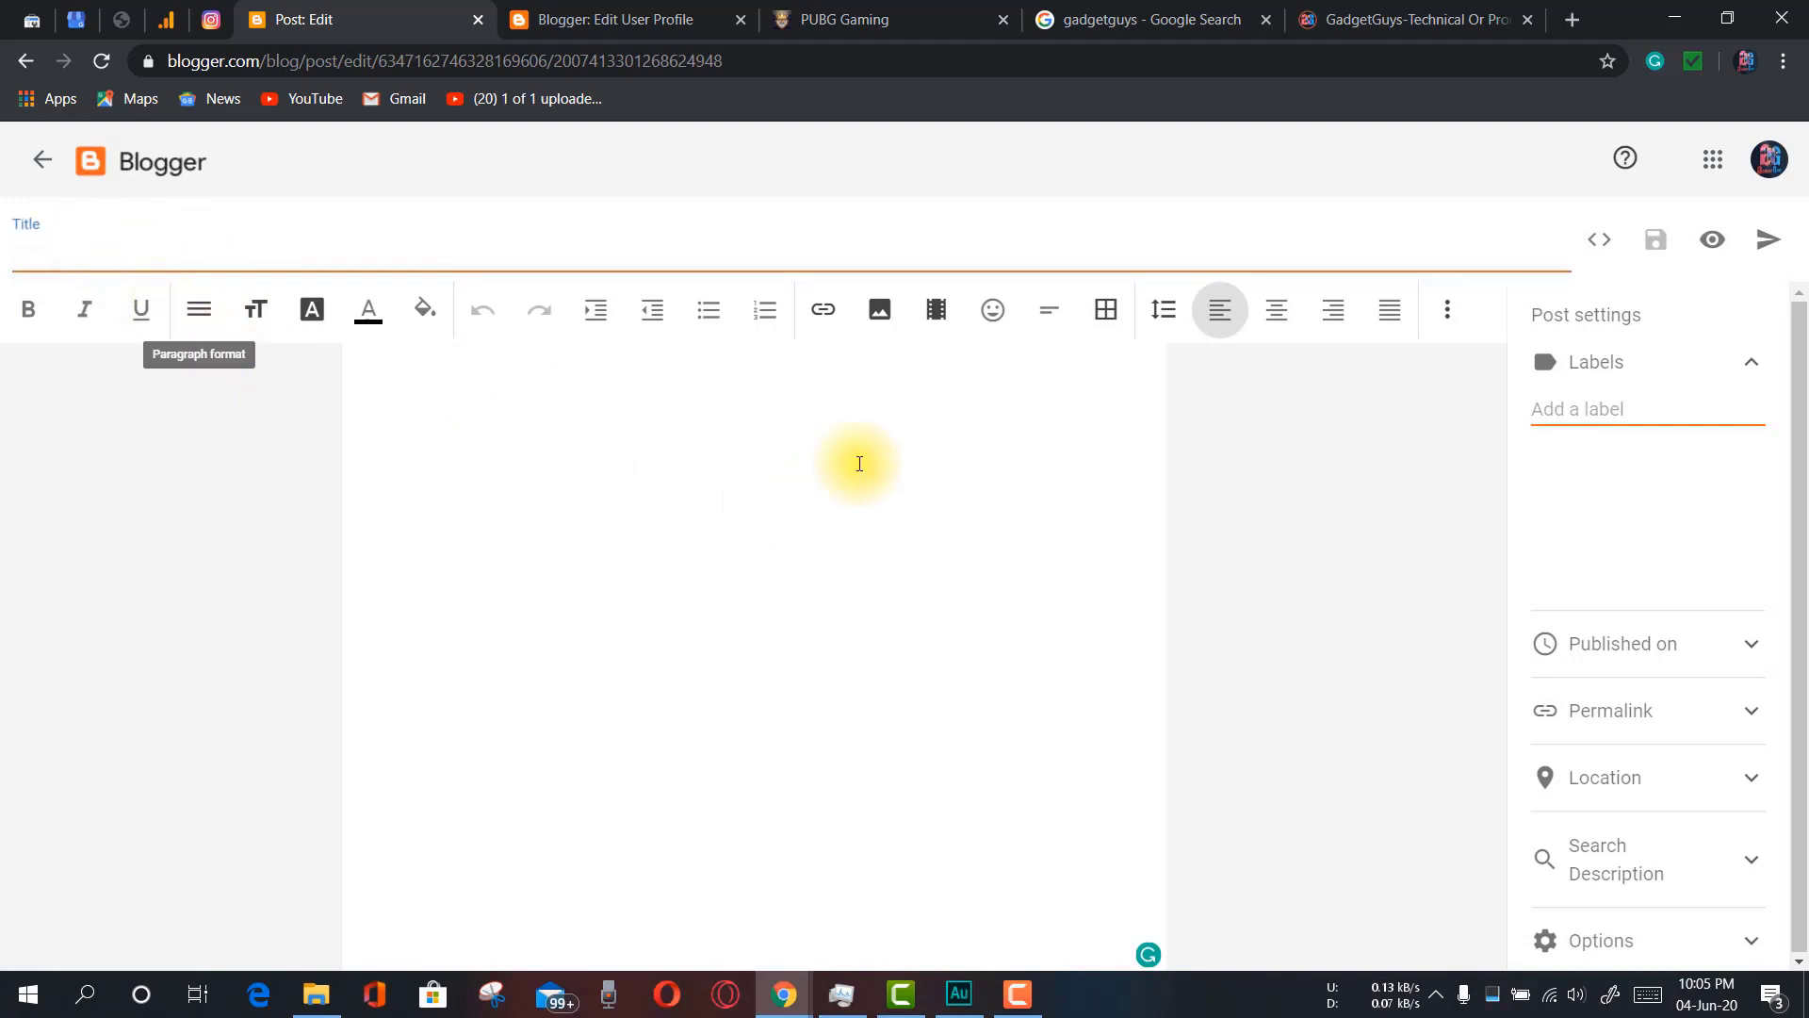
Open pubg.txt from the pubg post folder on the desktop and read through the article text
click(1674, 16)
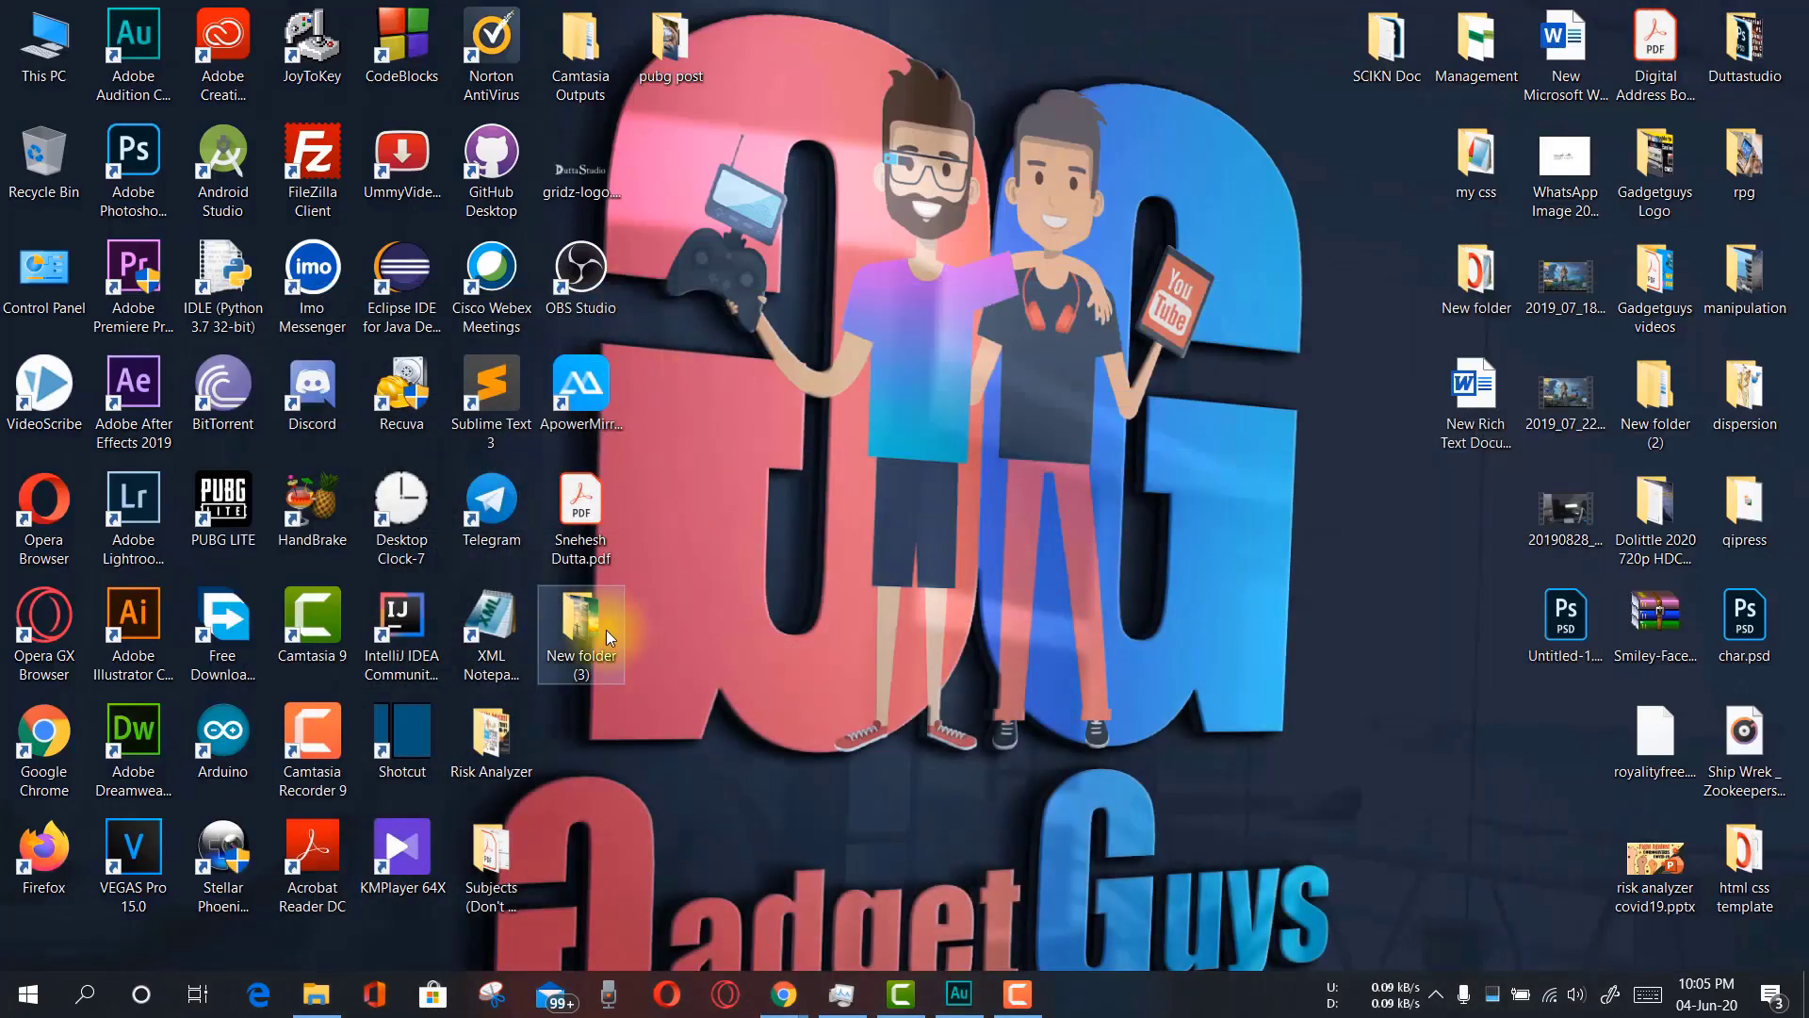
double_click(669, 54)
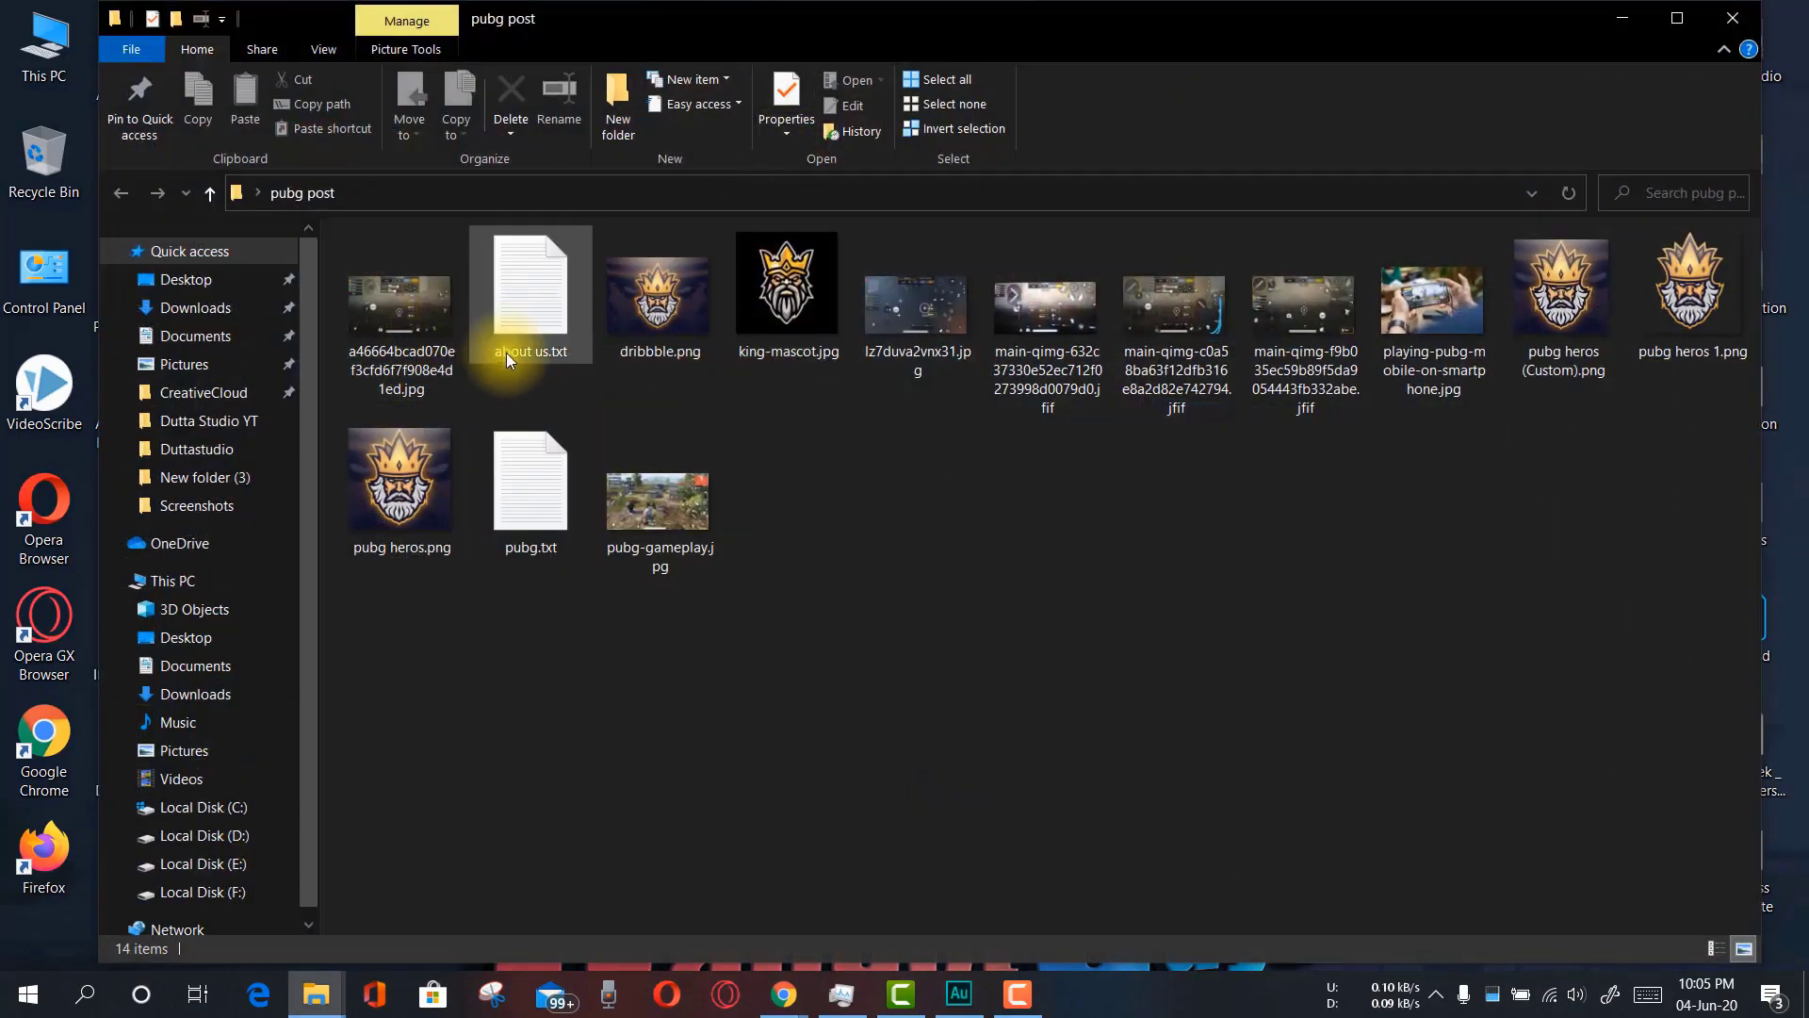
double_click(527, 473)
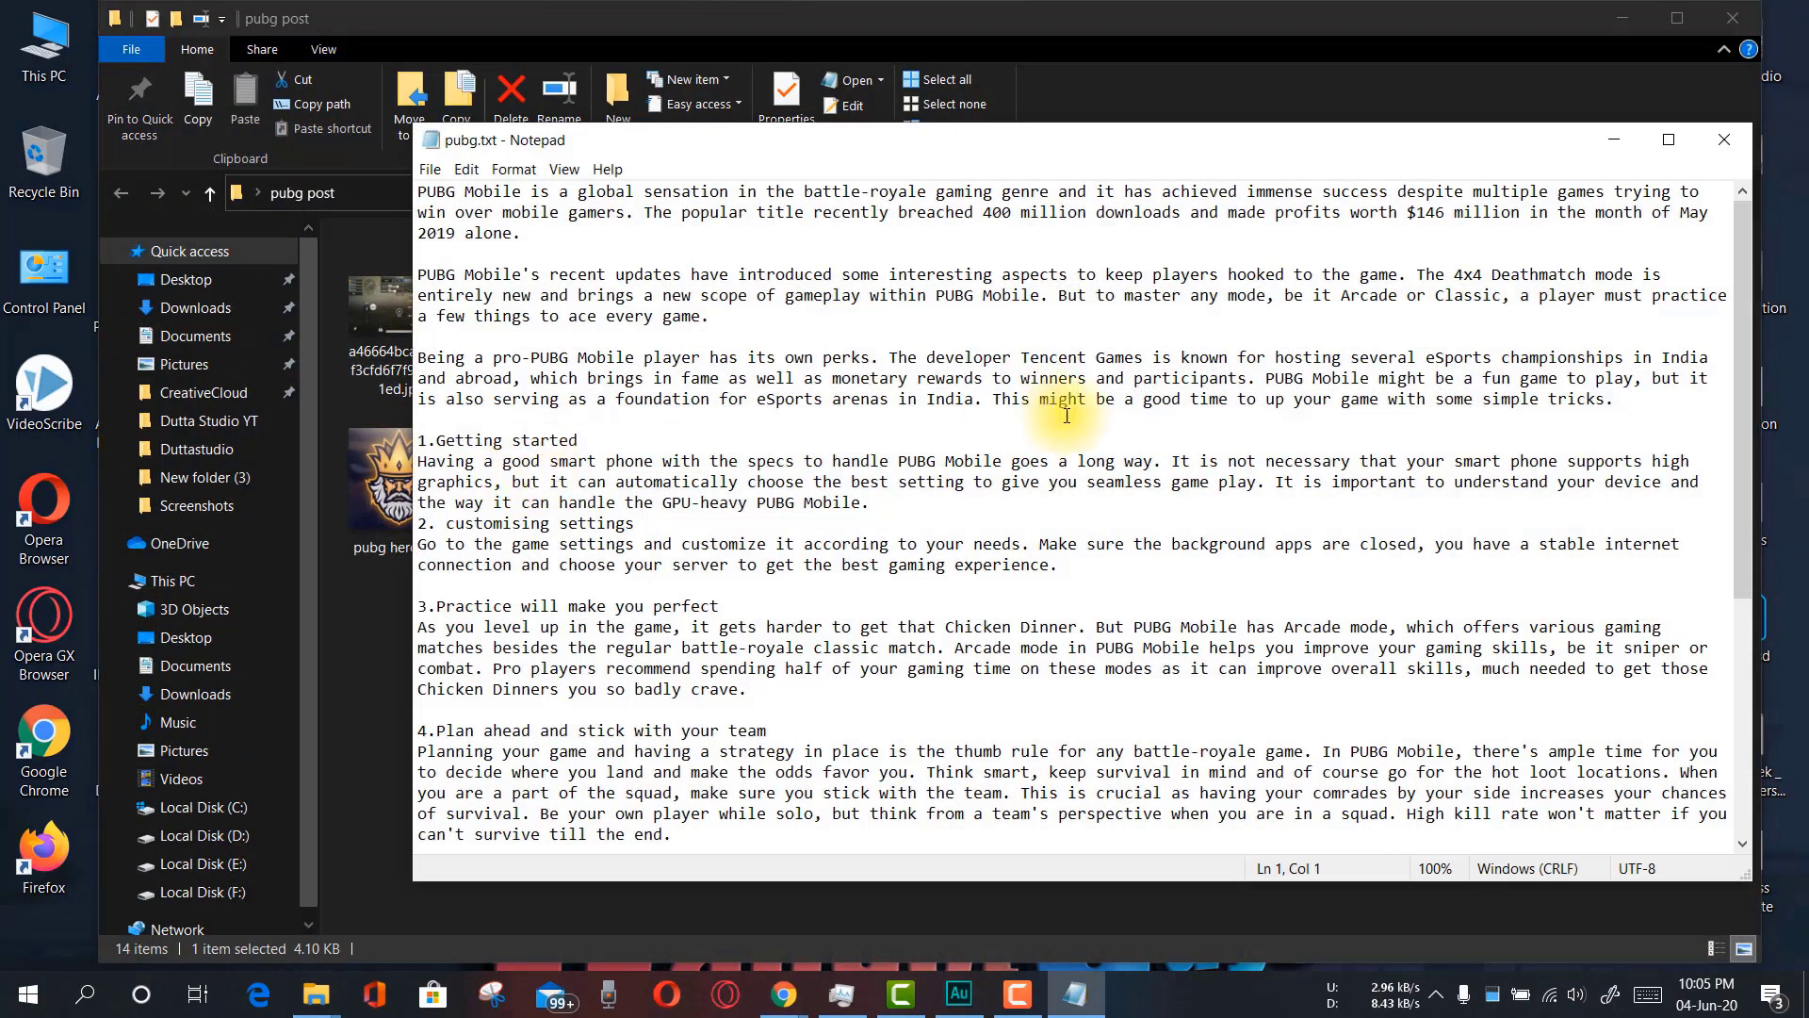
scroll(531, 221, down, 3)
scroll(531, 222, up, 3)
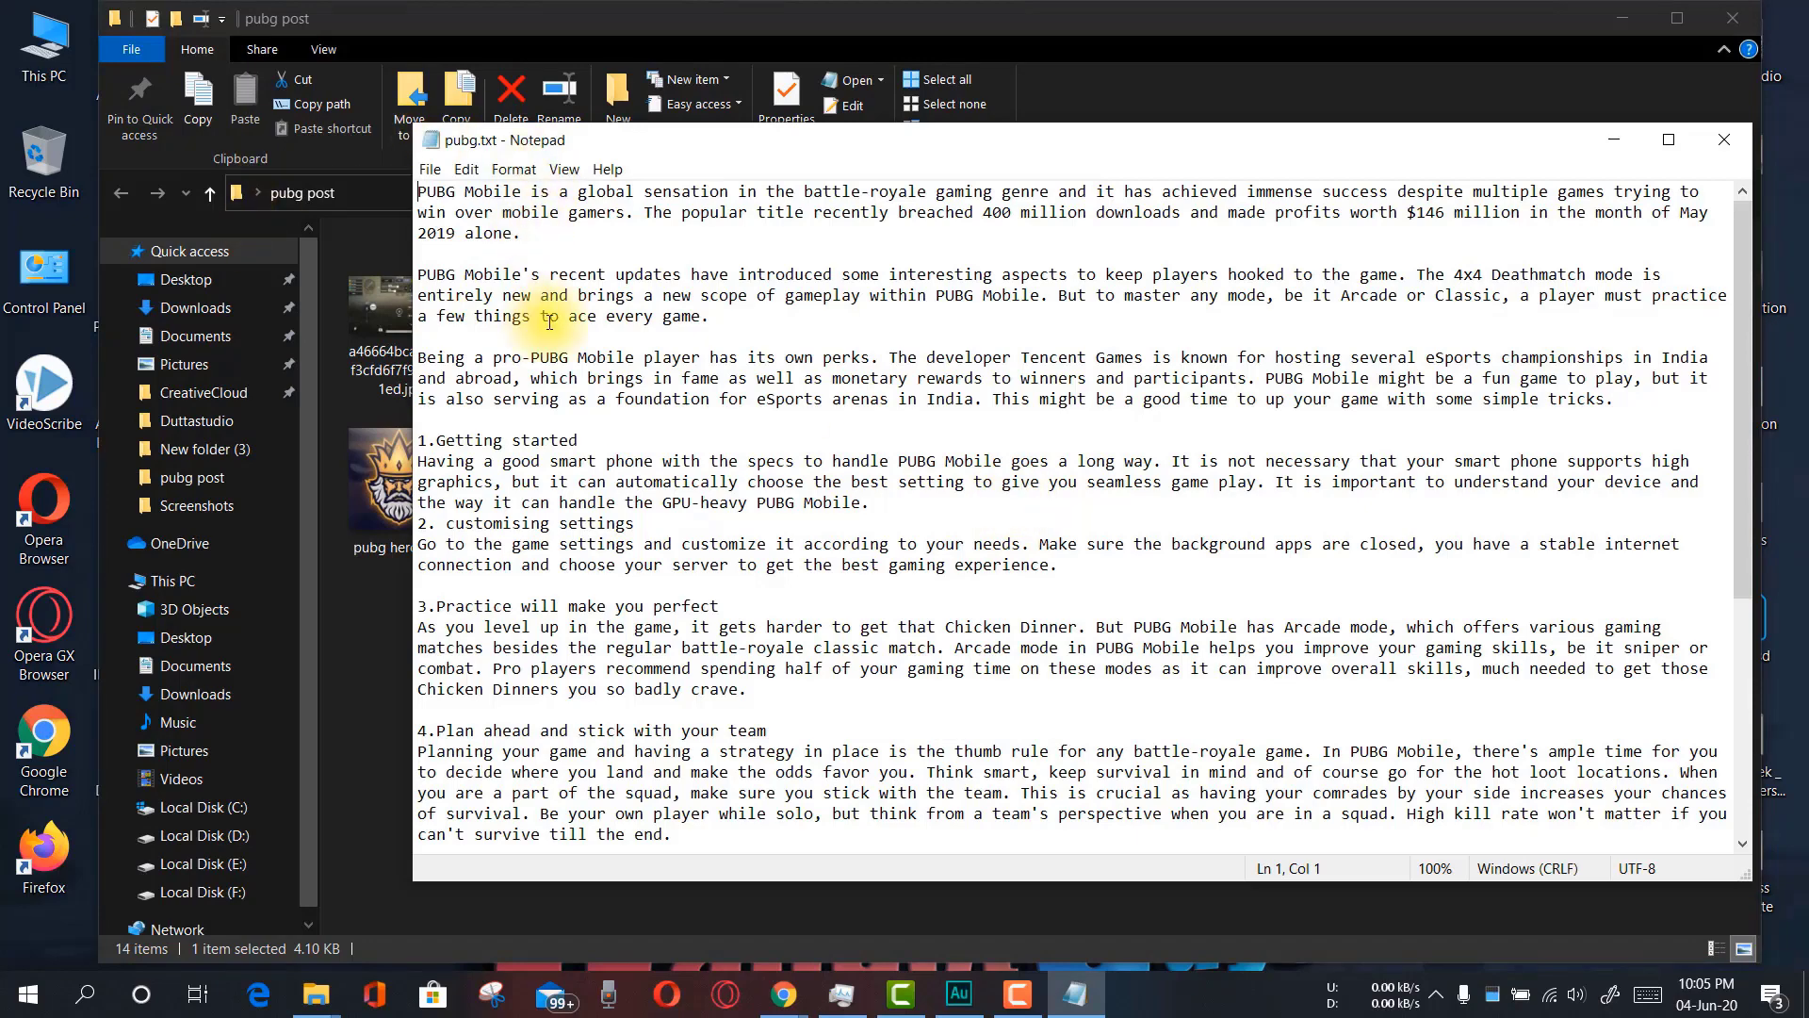
scroll(550, 321, down, 7)
scroll(566, 395, up, 7)
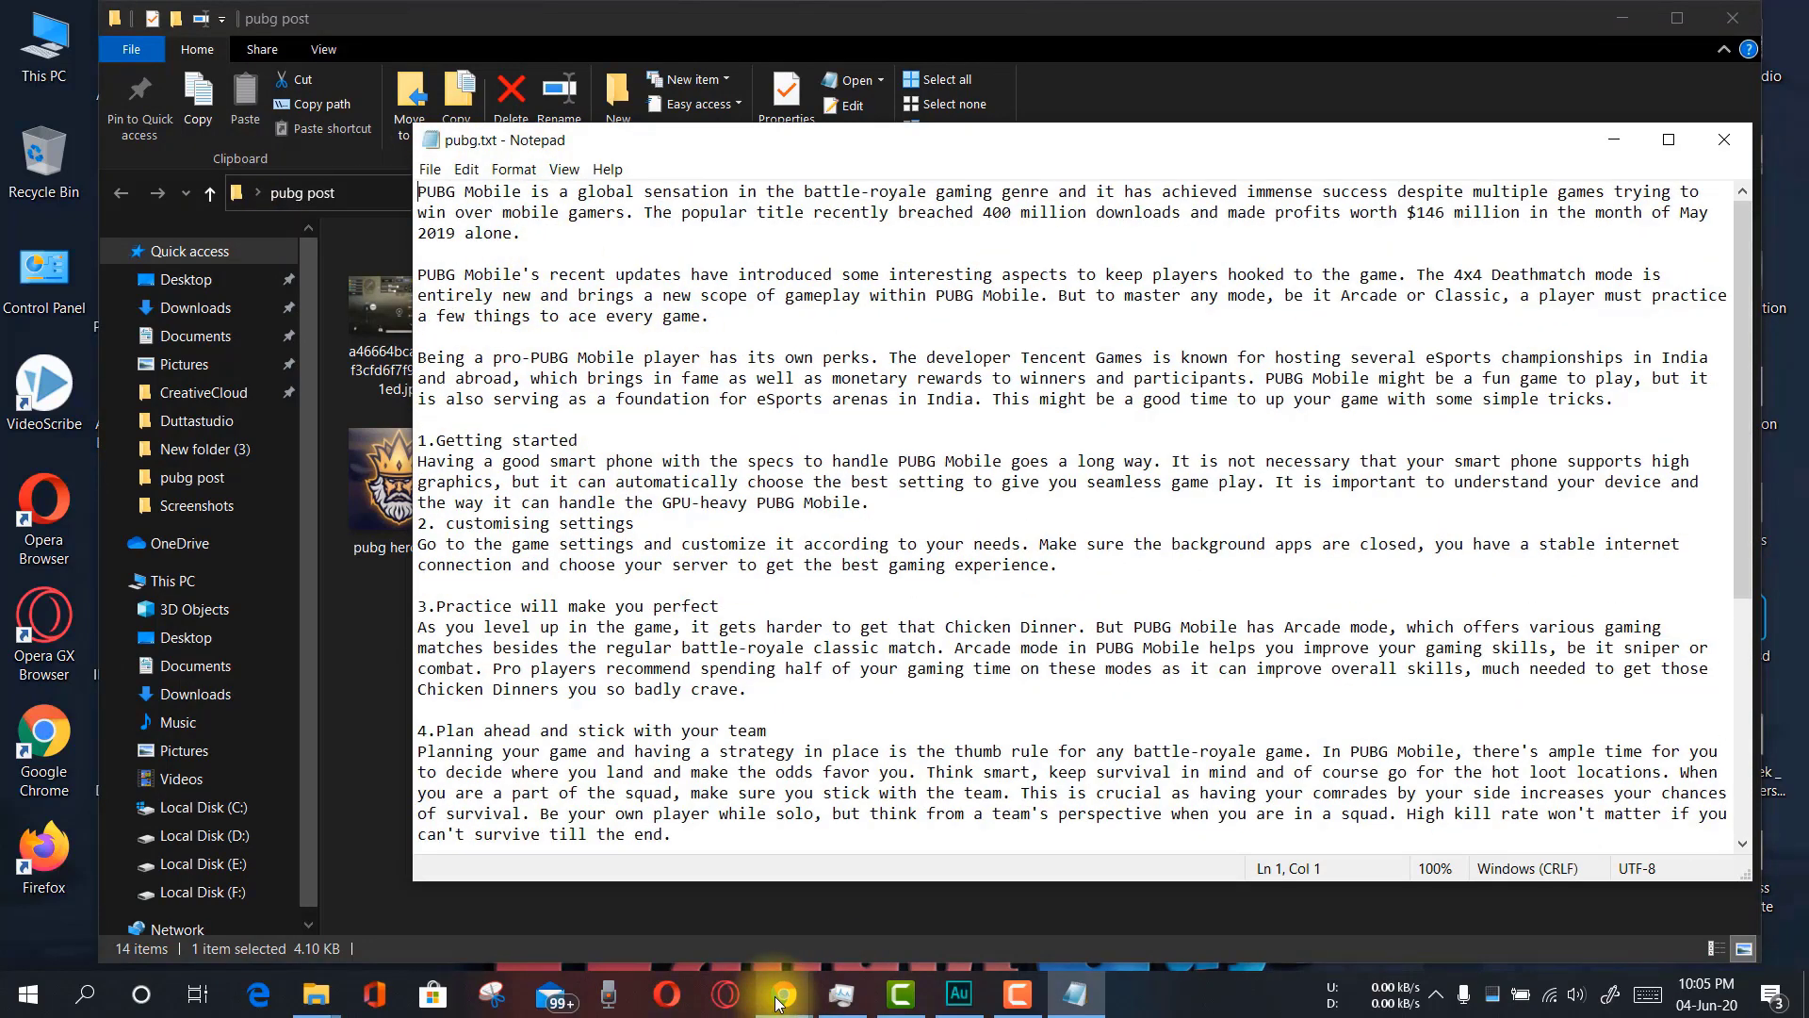
Switch back to the Blogger post editor and title the post "How to become pro in PUBG"
mouse_move(784, 994)
click(720, 910)
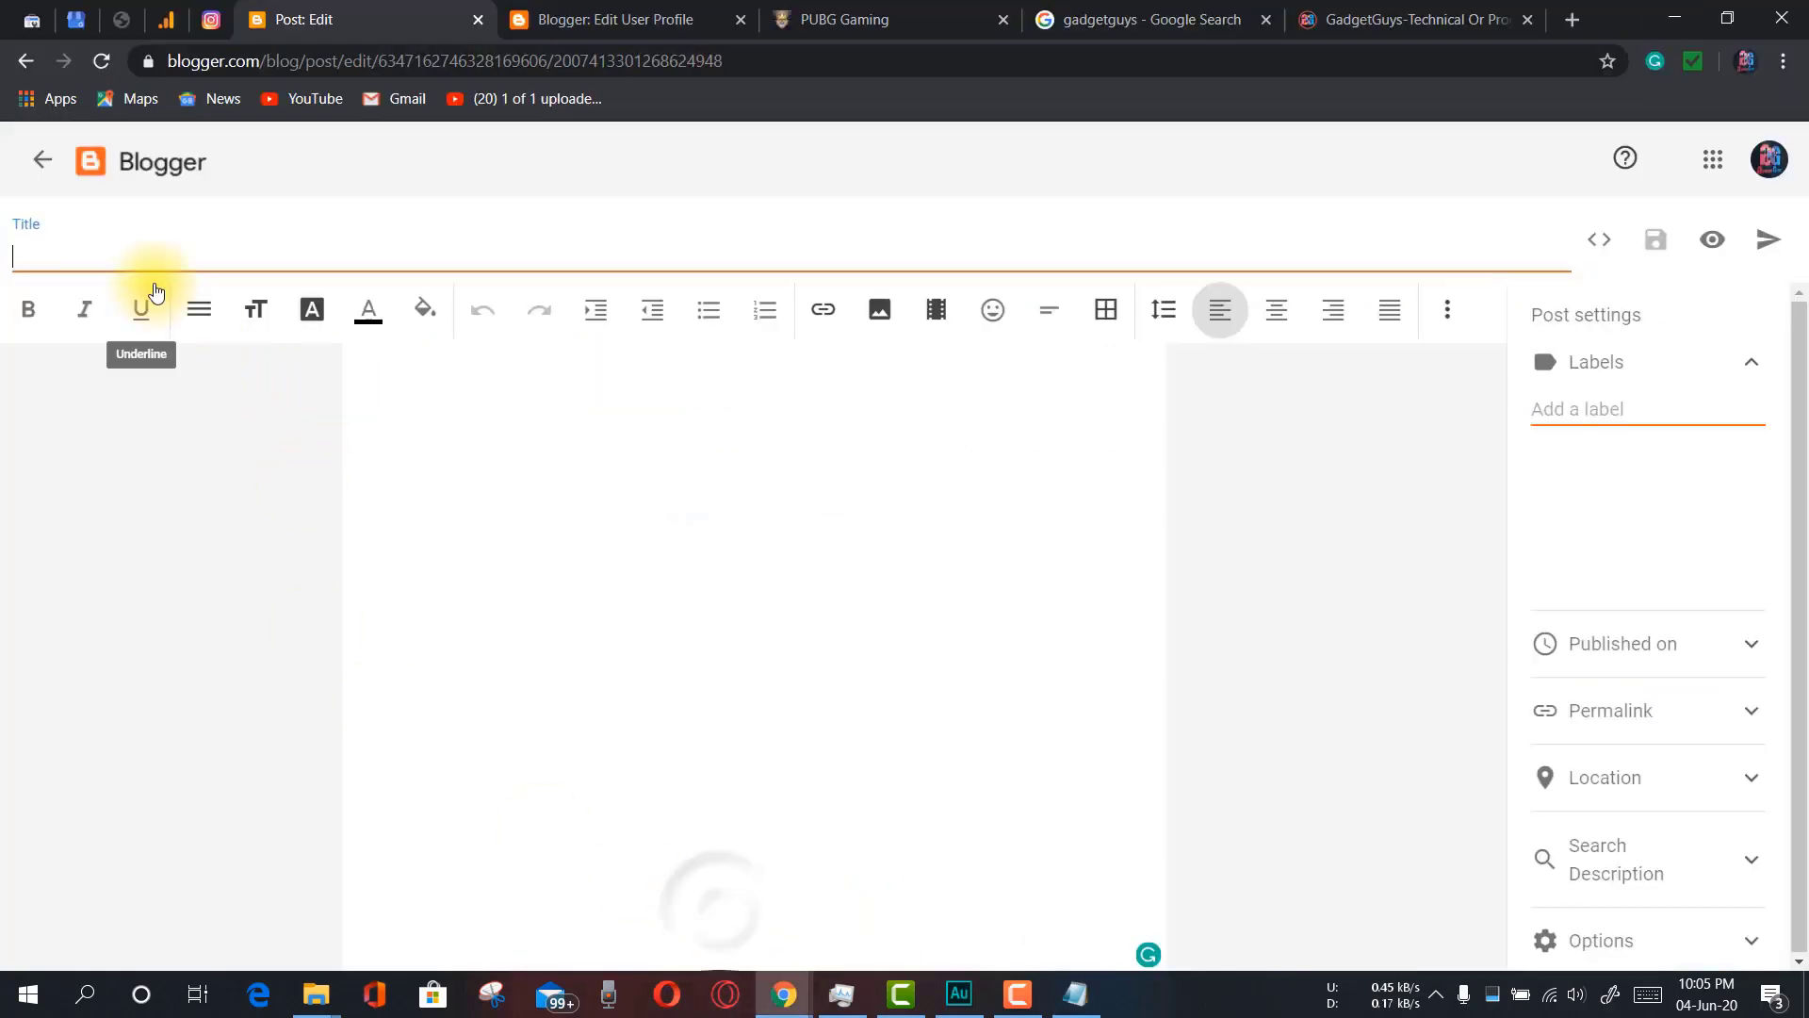
click(154, 251)
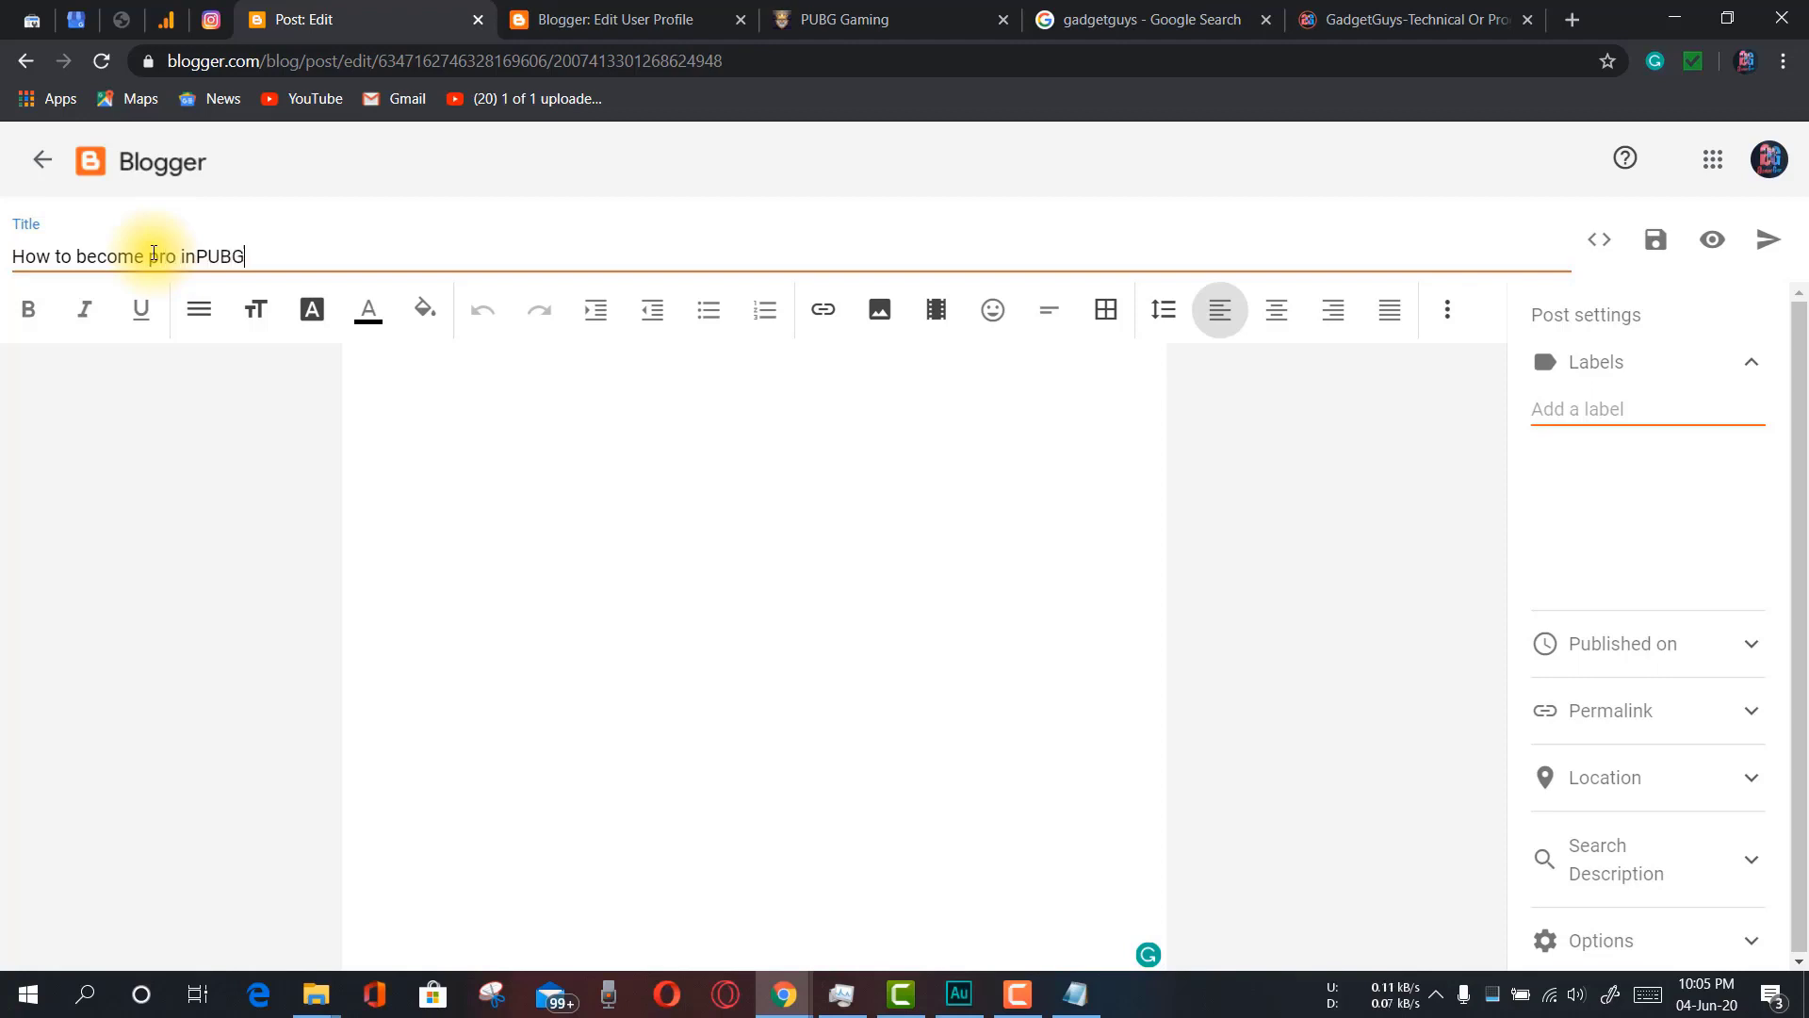
click(189, 249)
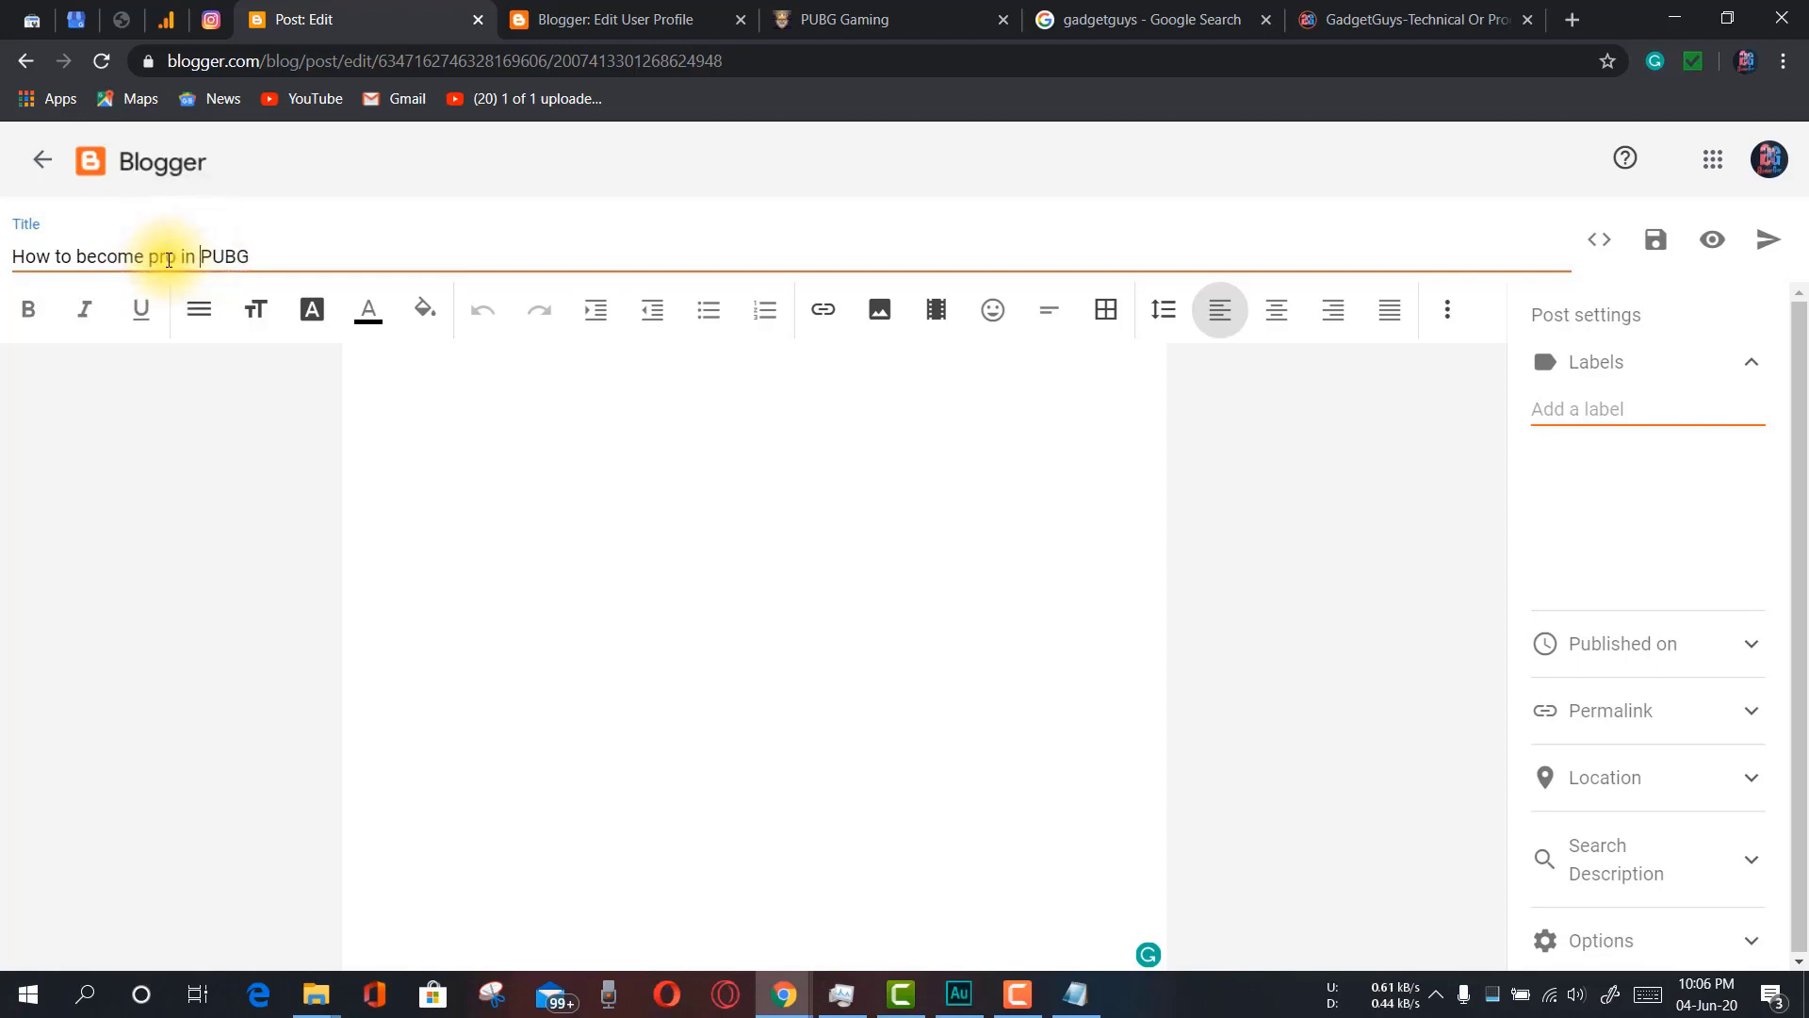
Place the cursor in the empty post body and look through the article text in pubg.txt
triple_click(240, 250)
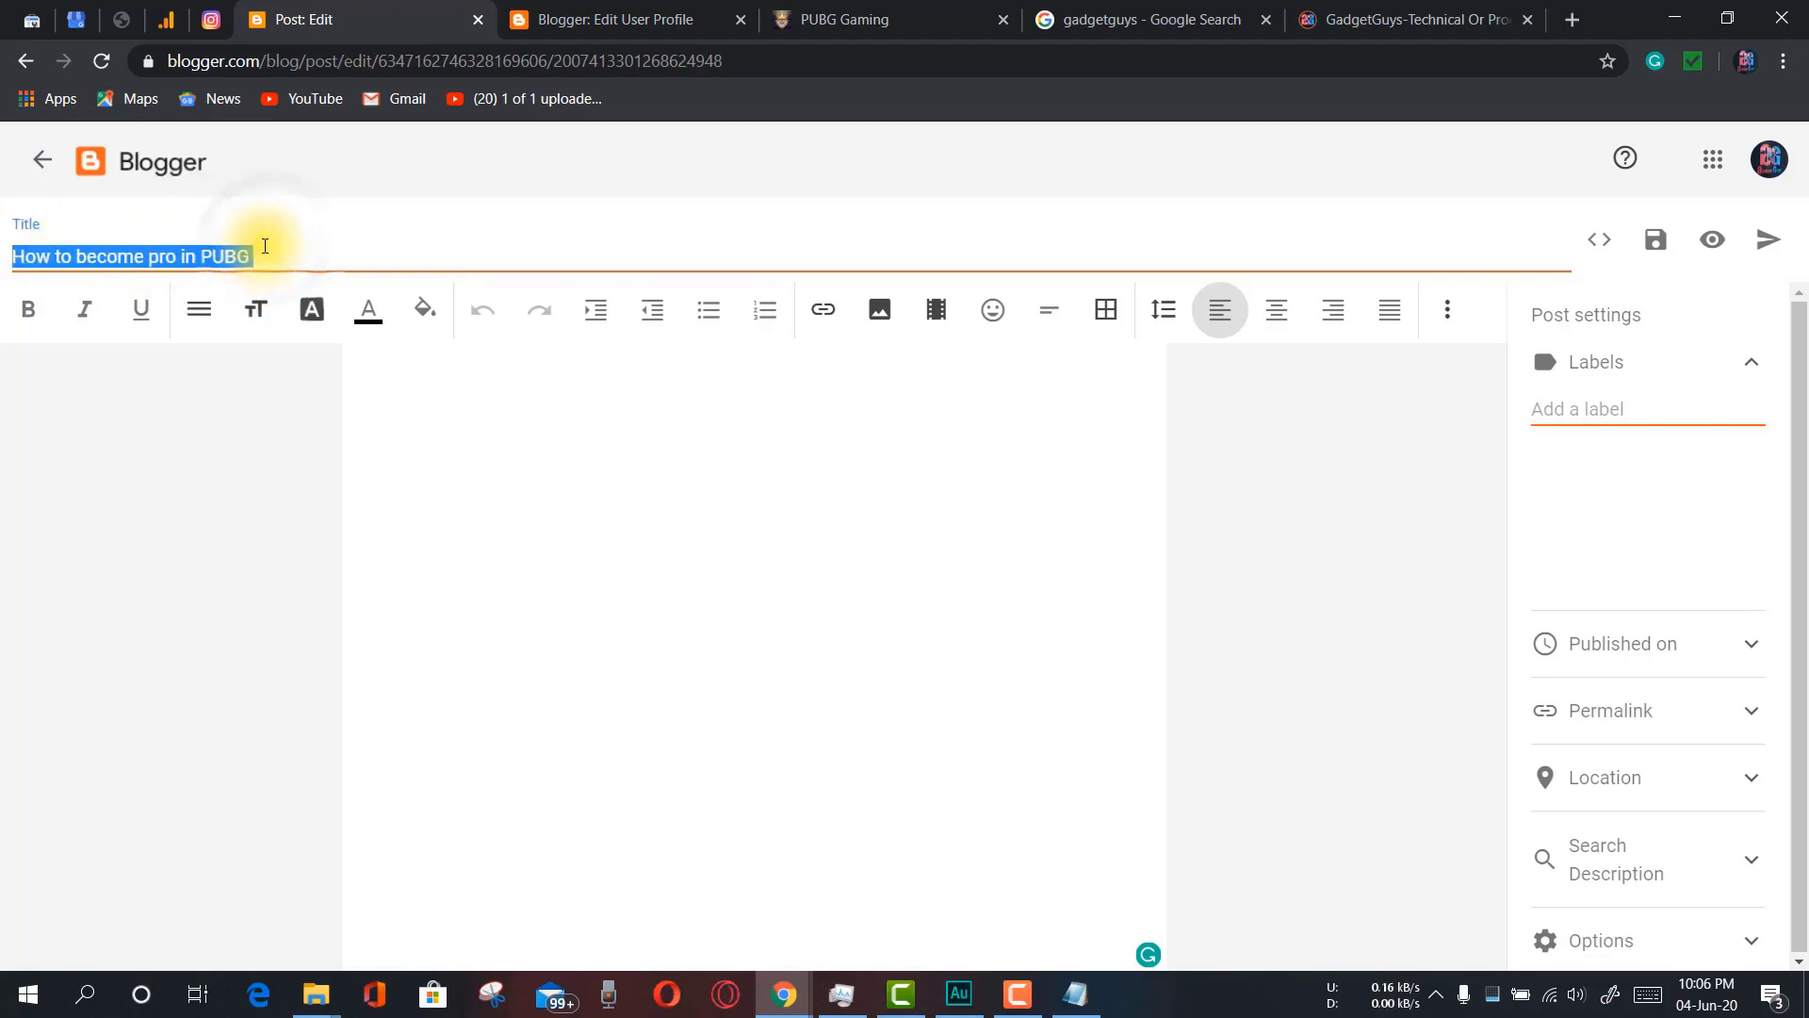
click(489, 373)
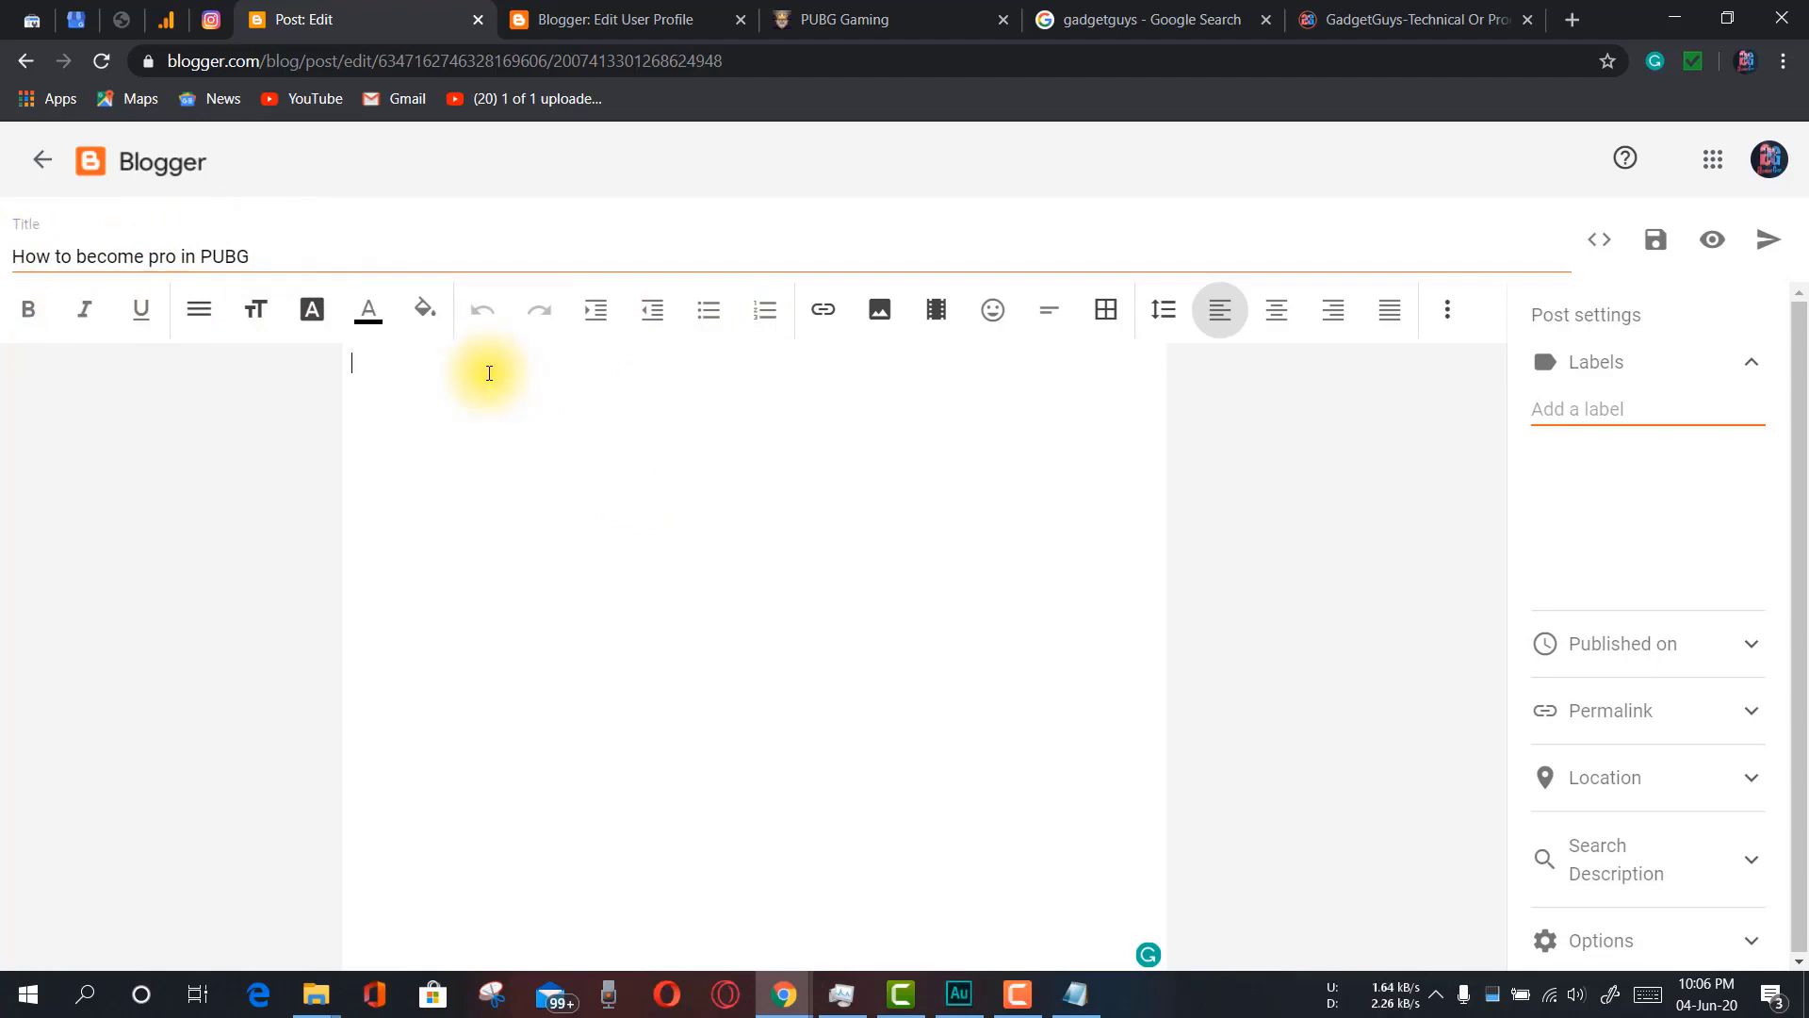
click(1674, 17)
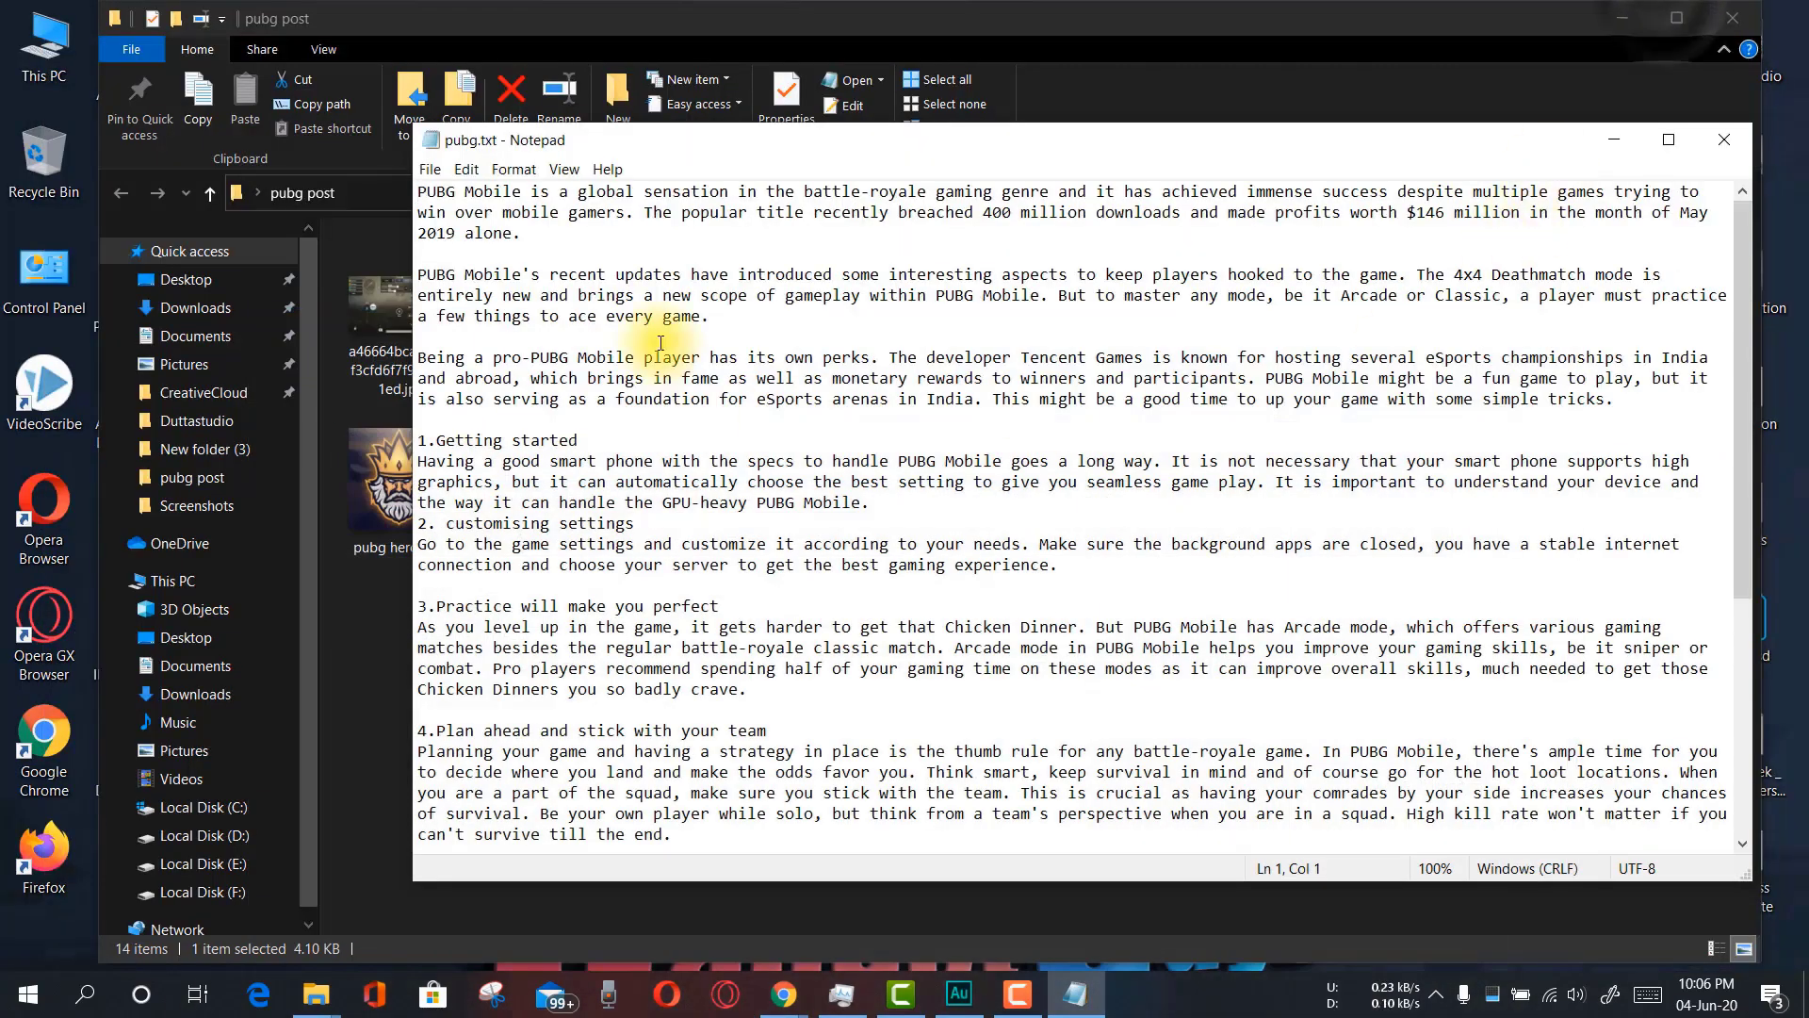
scroll(808, 525, down, 6)
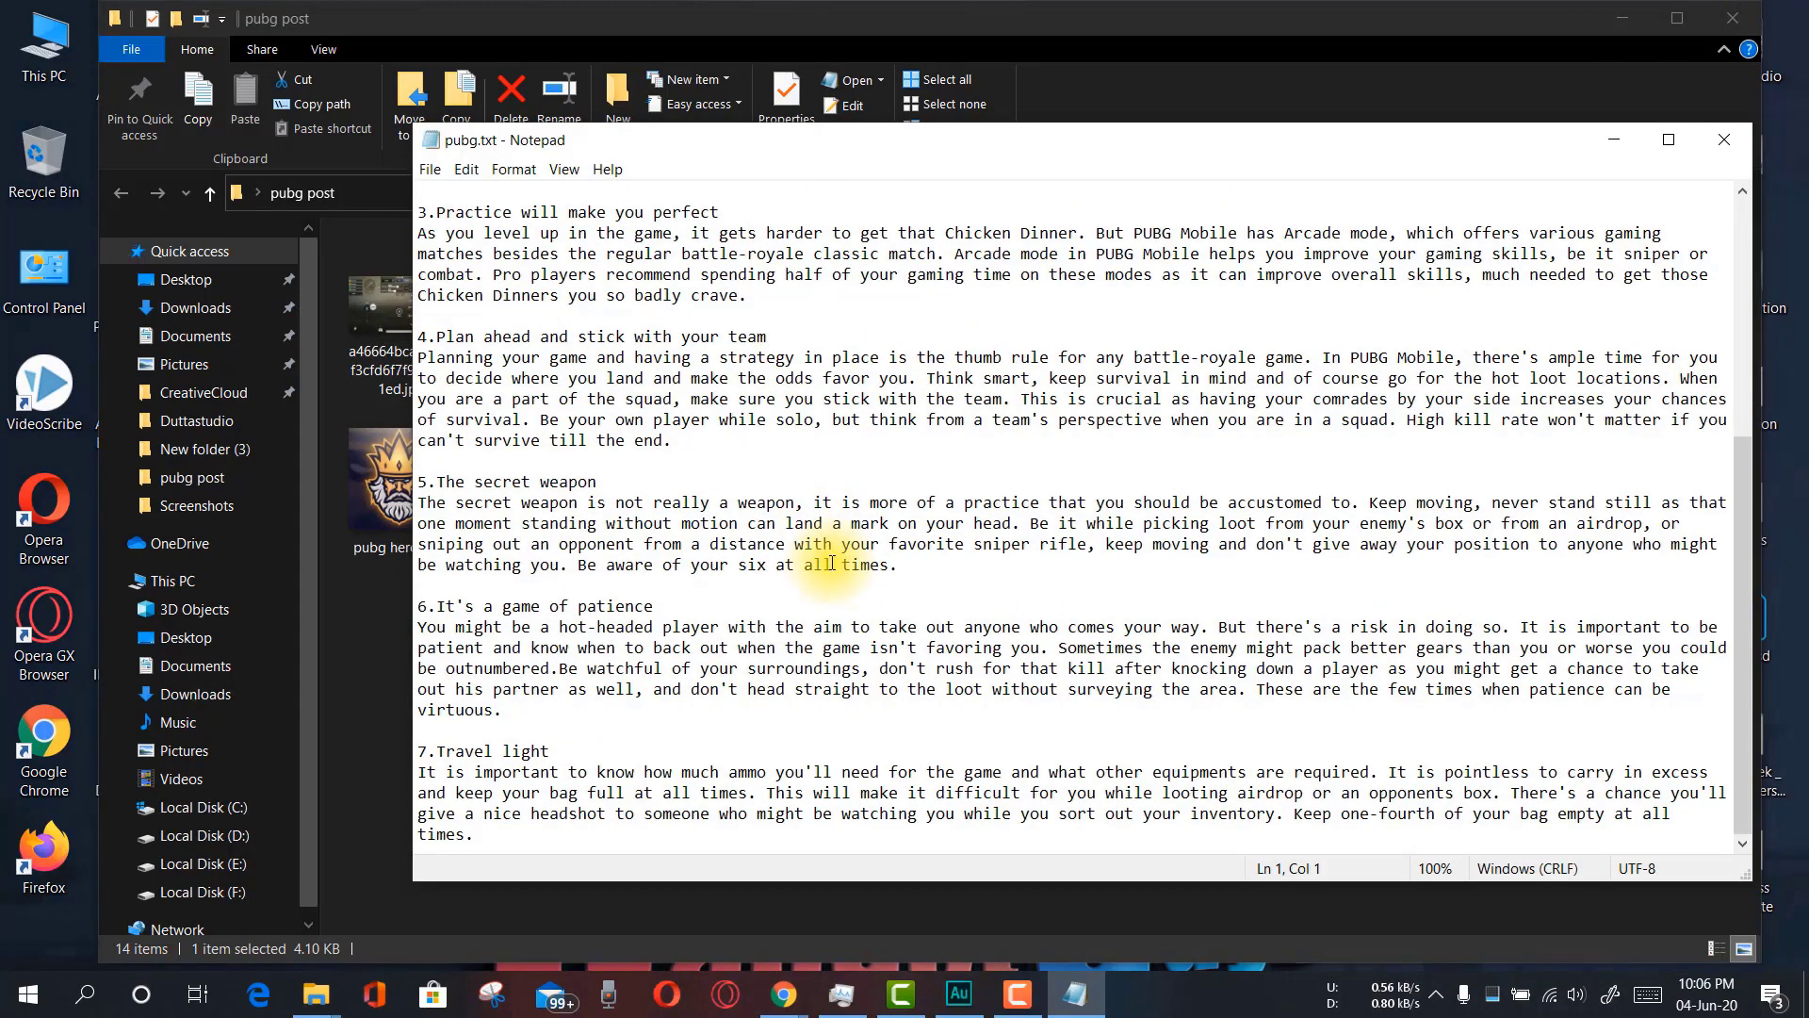
Switch back to the Blogger post editor and enter random placeholder text in the post body
mouse_move(784, 994)
click(660, 895)
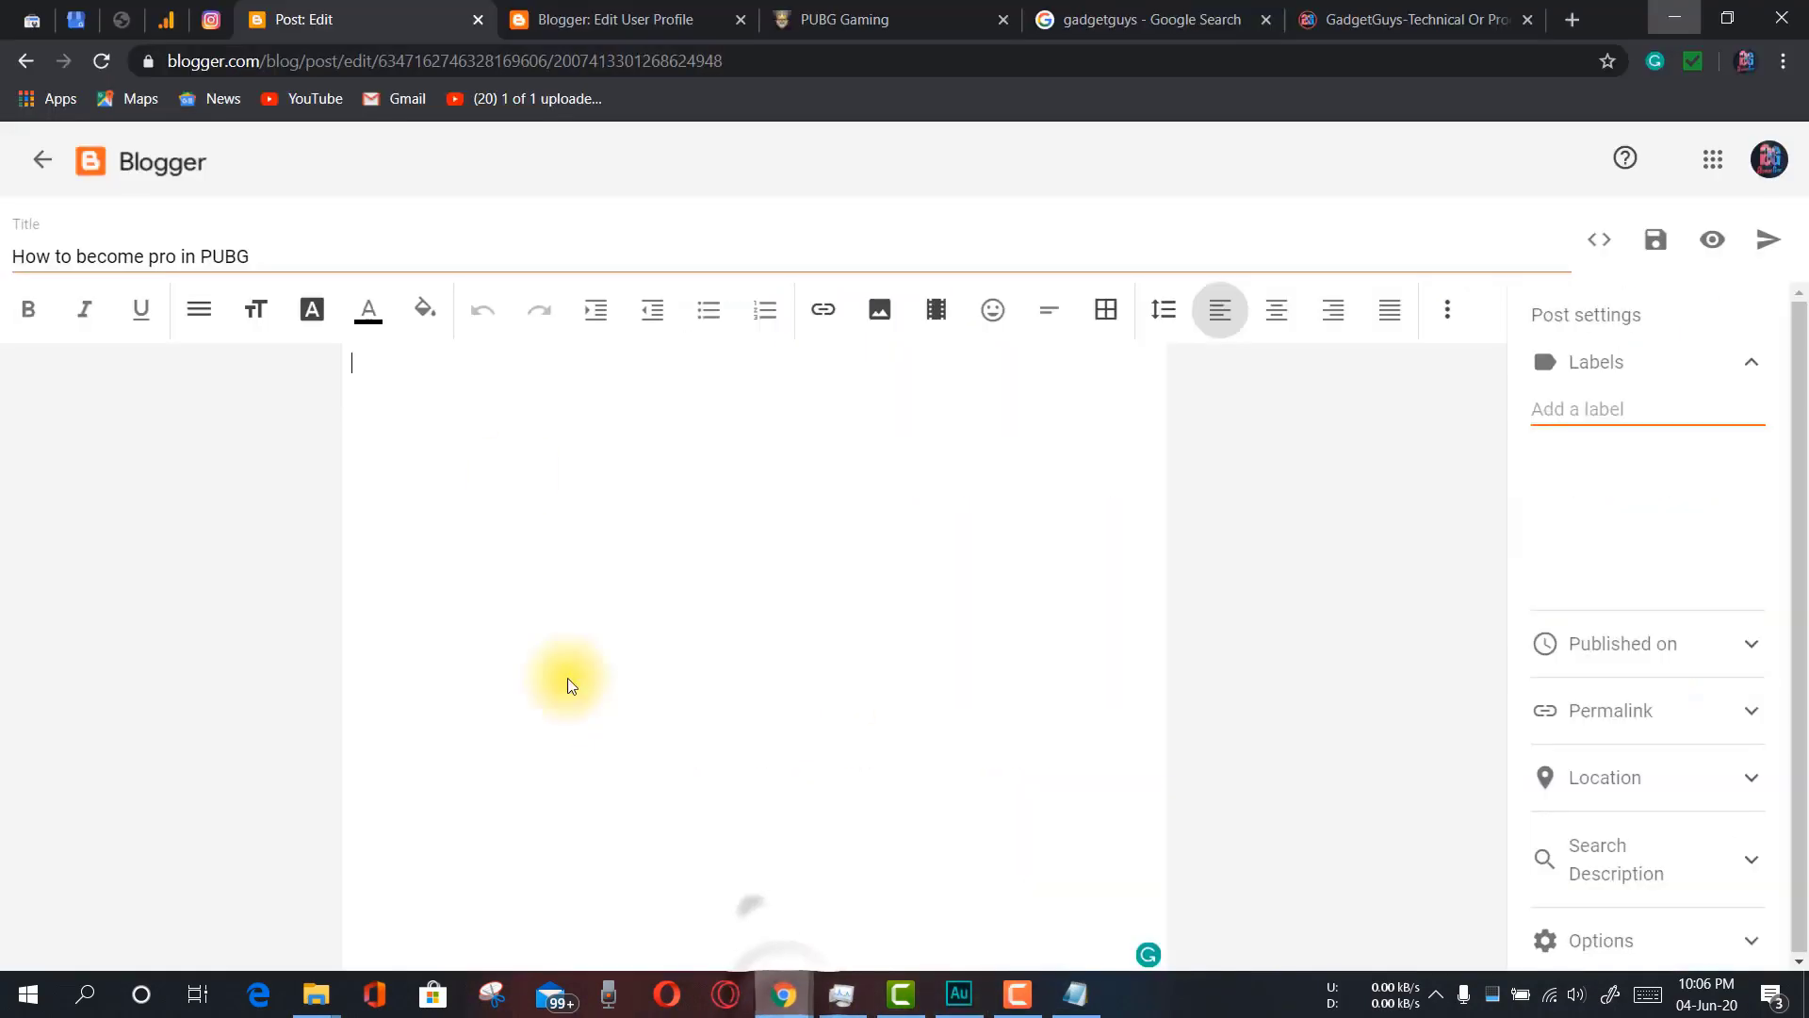
text(rtyyy)
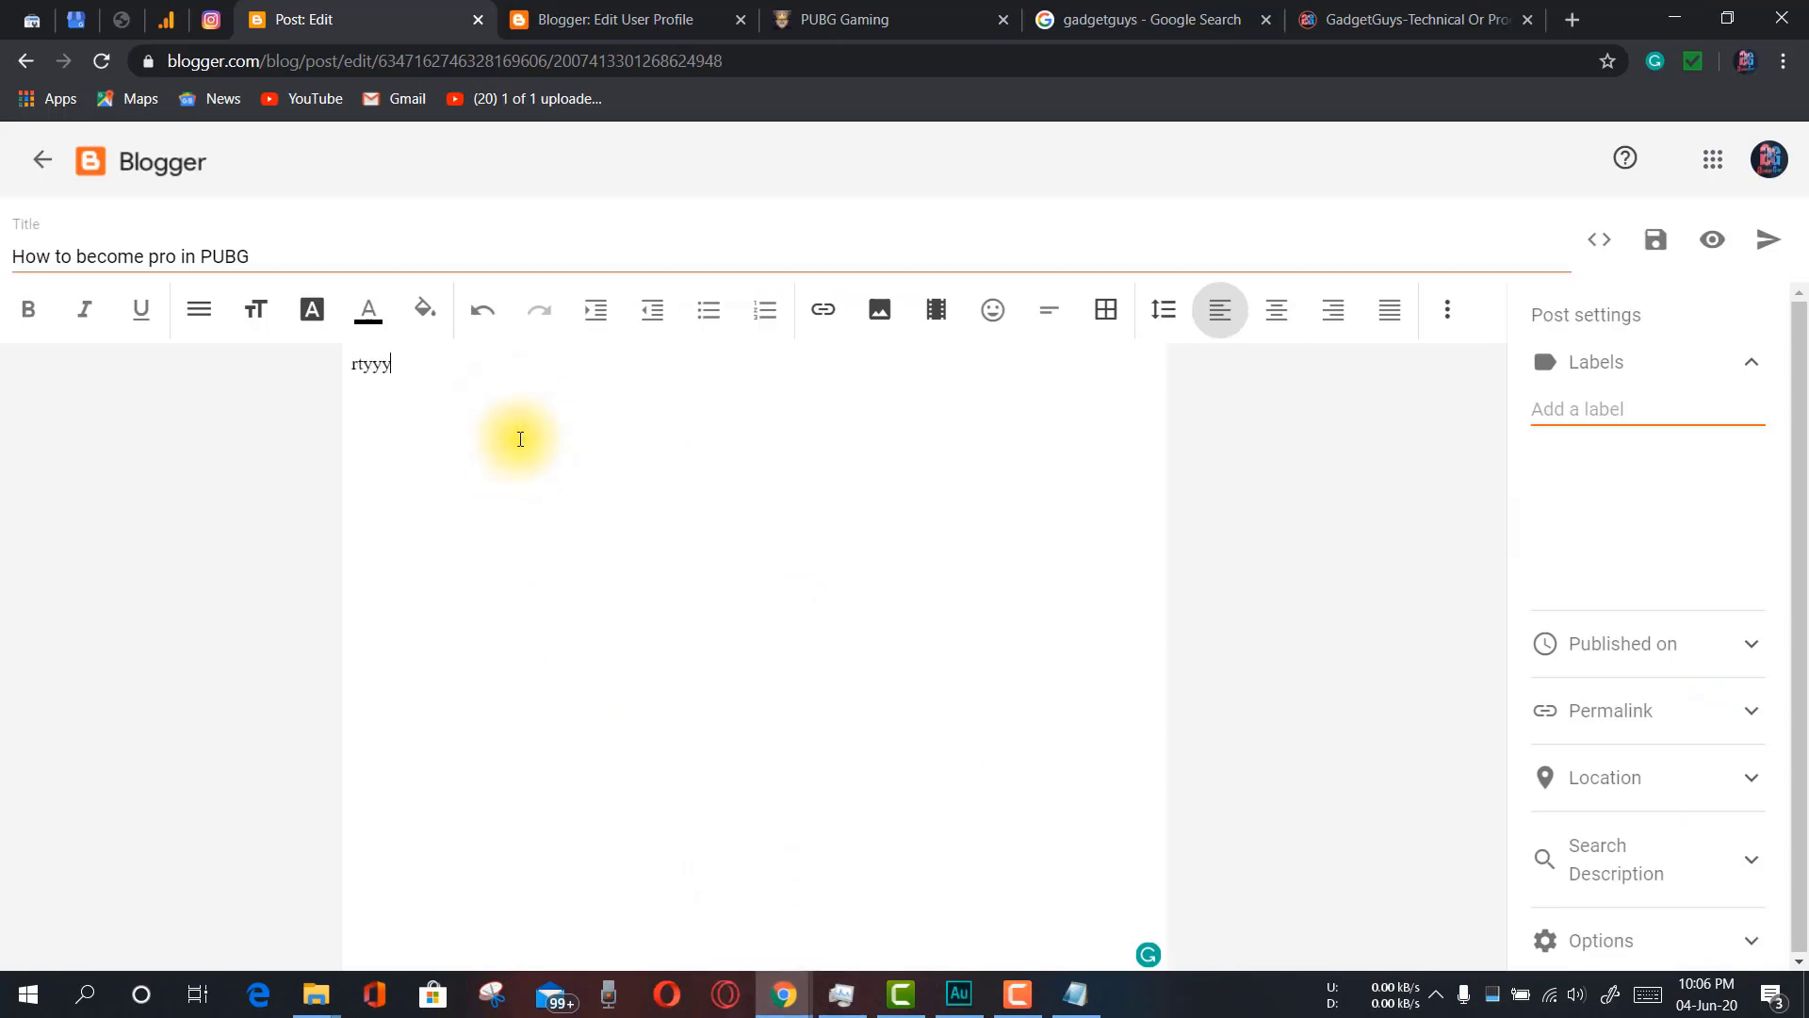
text(yyyyyyyyyyyyyykfhjvfbv)
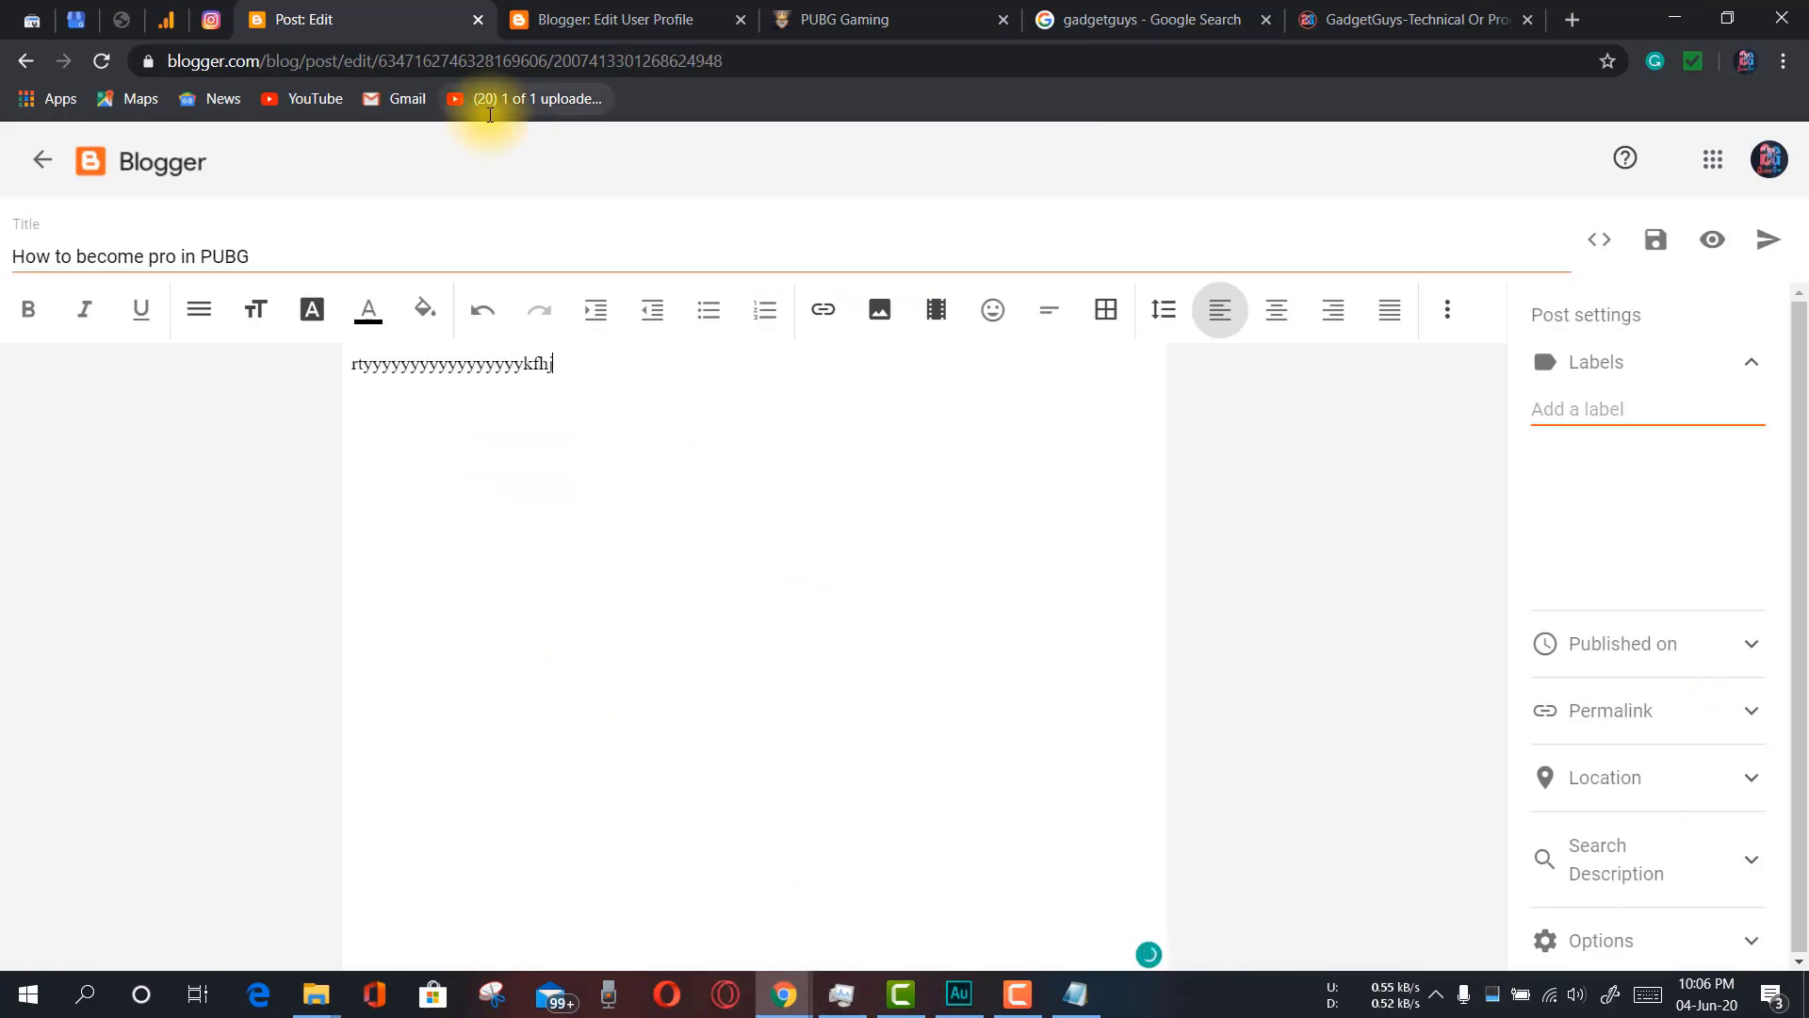
Copy the entire article text from pubg.txt and paste it into the body of the Blogger post
click(1674, 19)
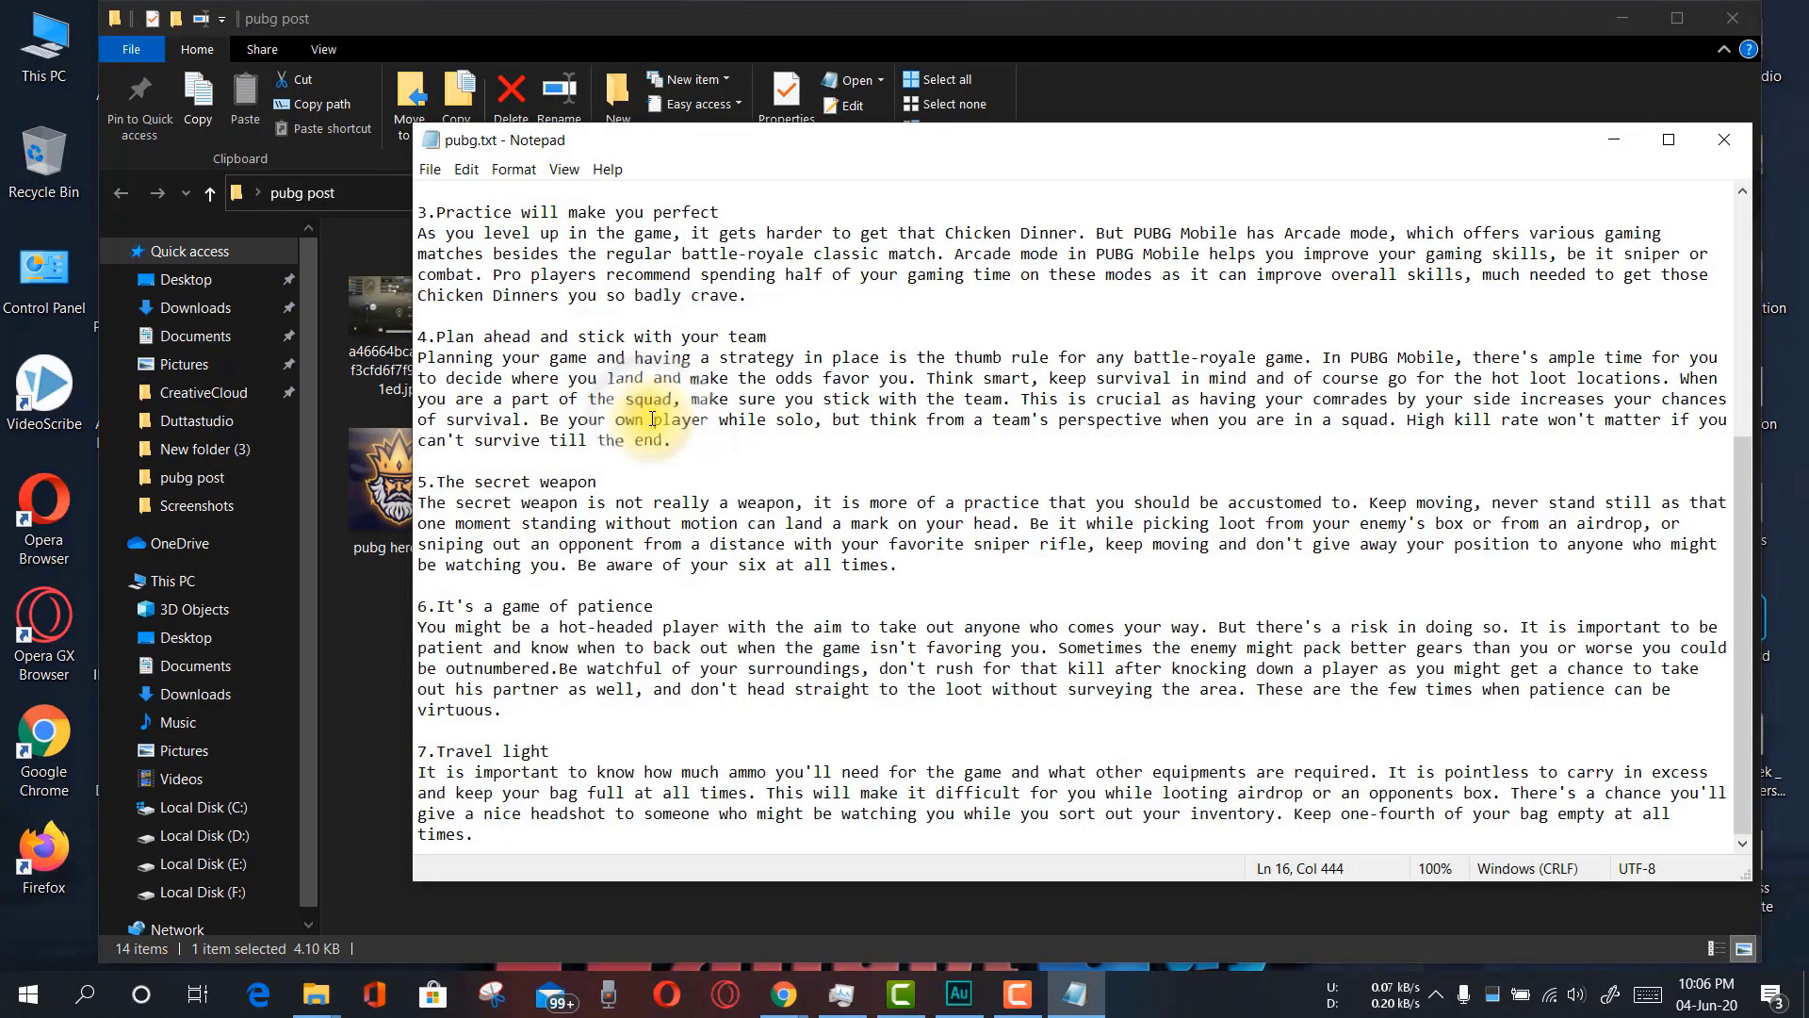
key(ctrl+a)
key(ctrl+c)
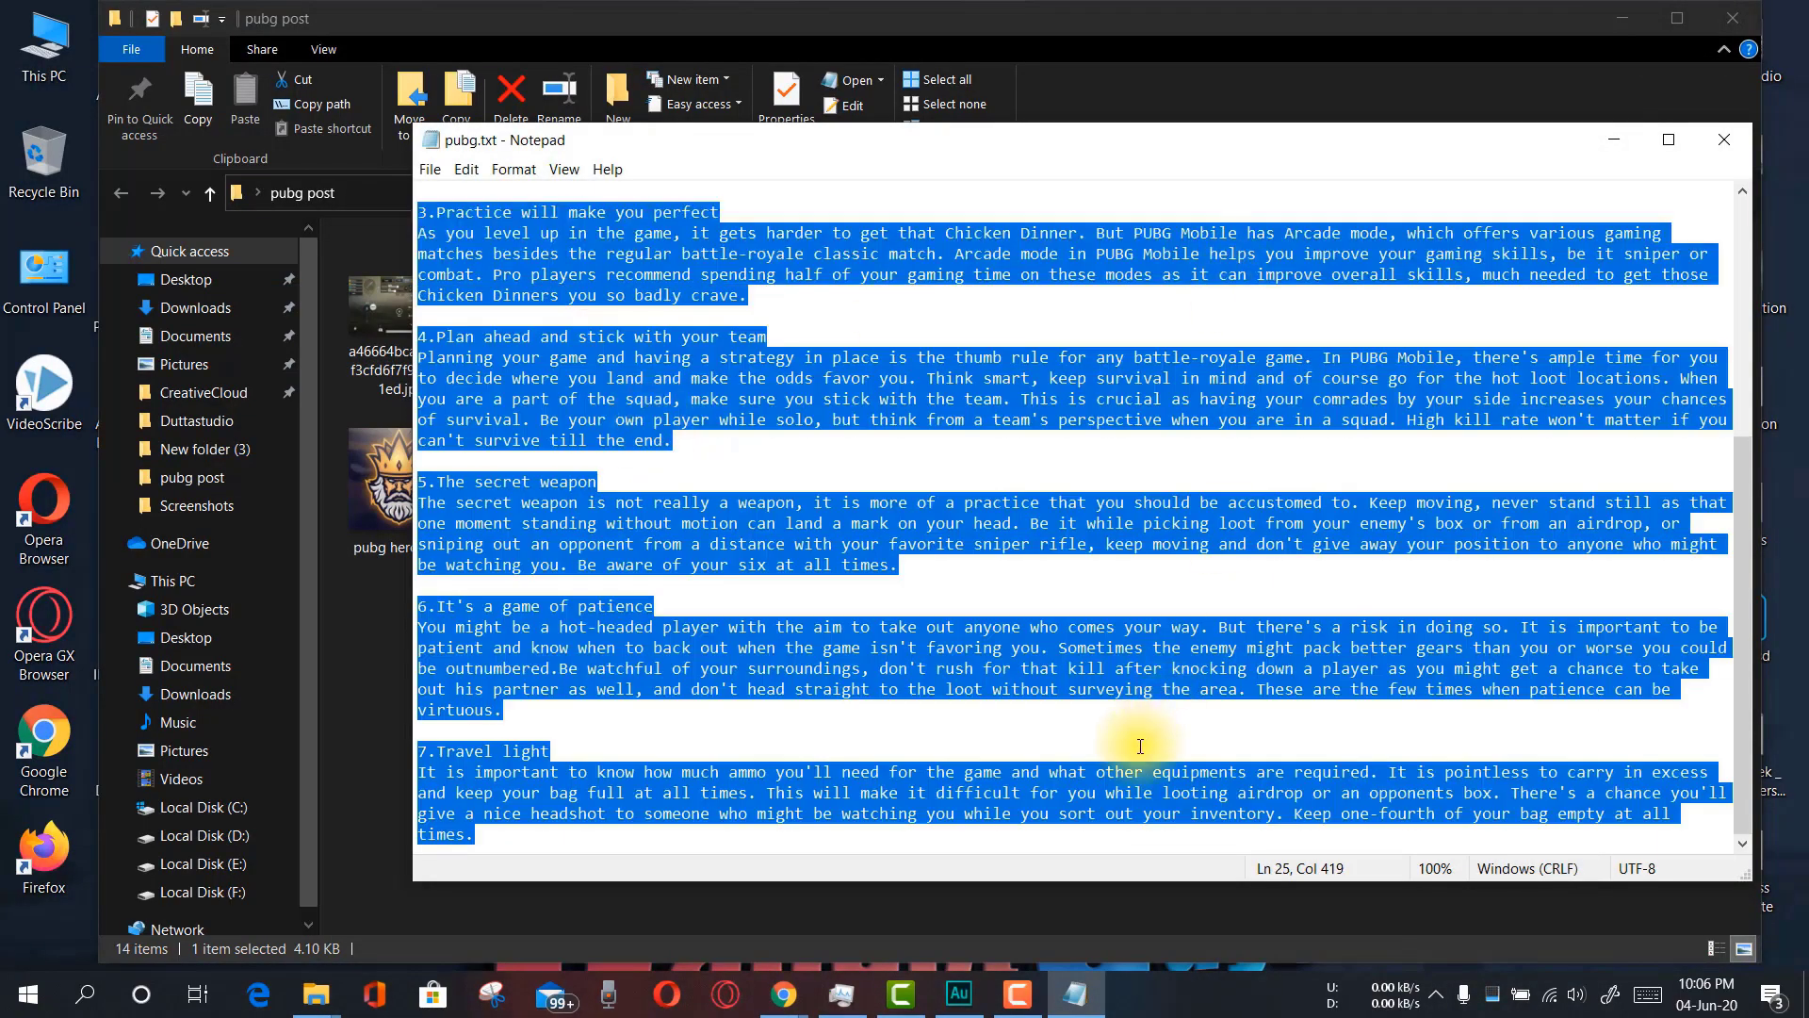
click(783, 994)
click(697, 855)
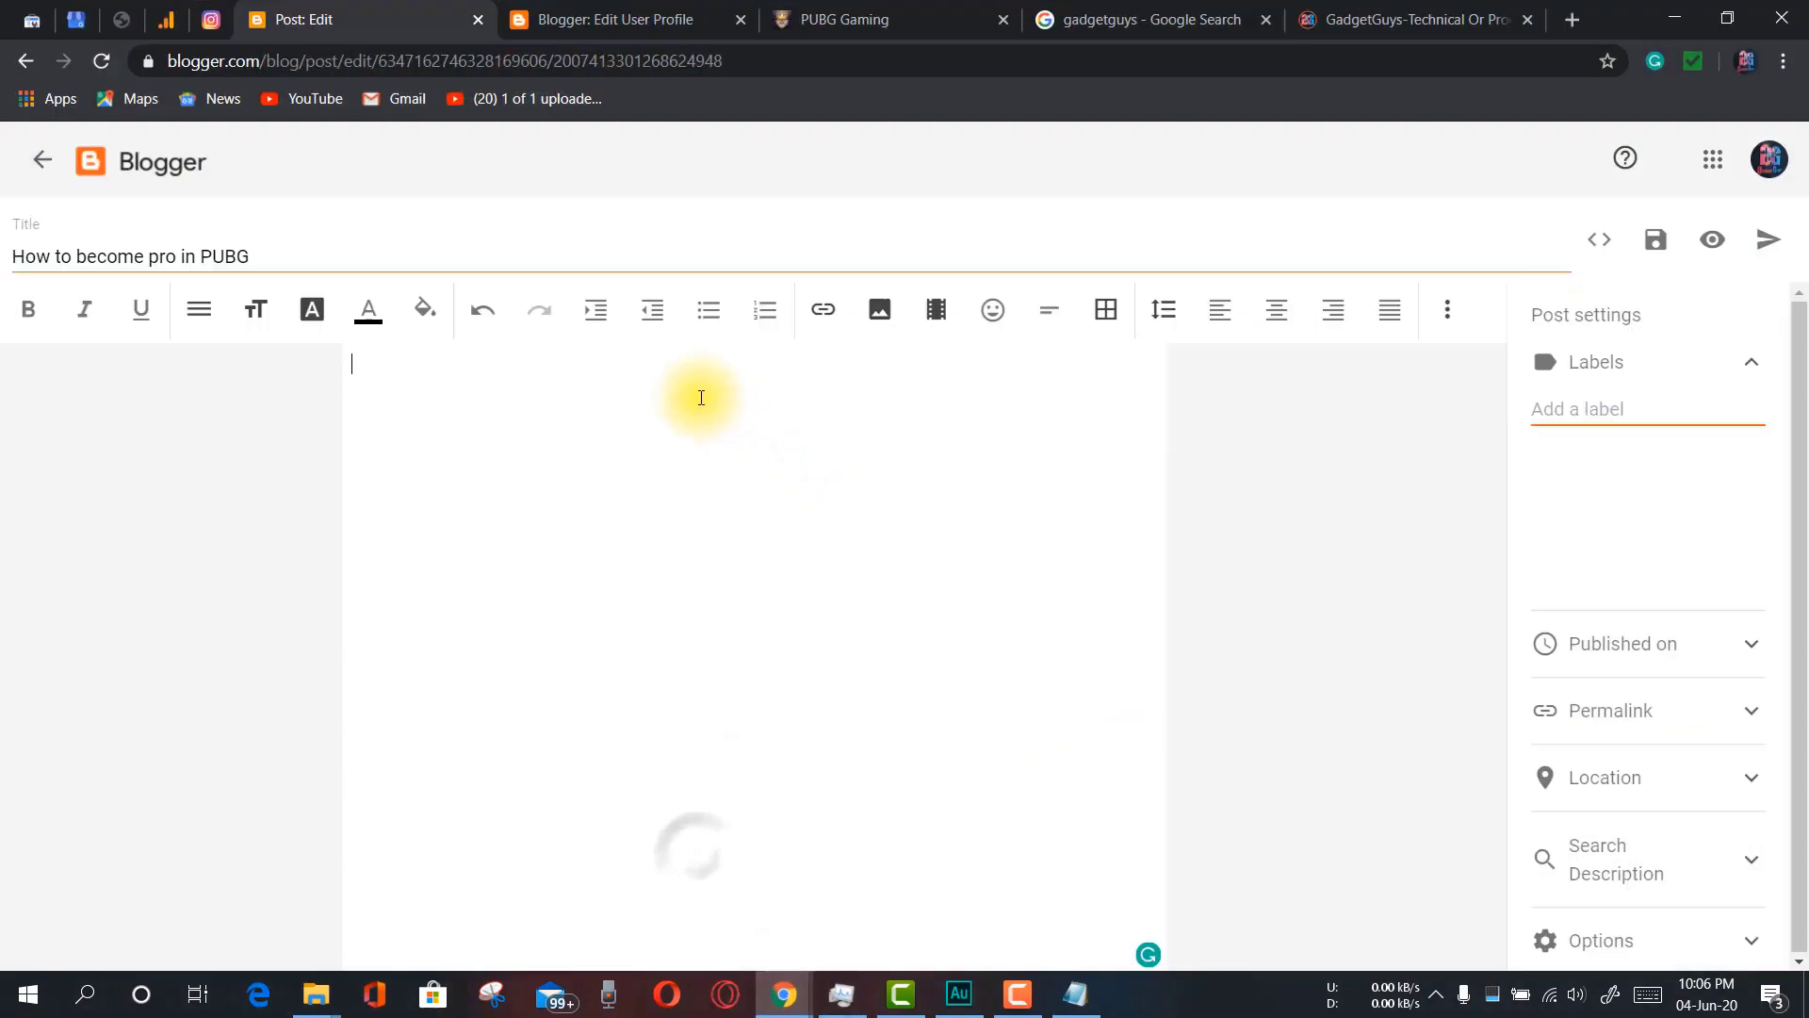
key(ctrl+v)
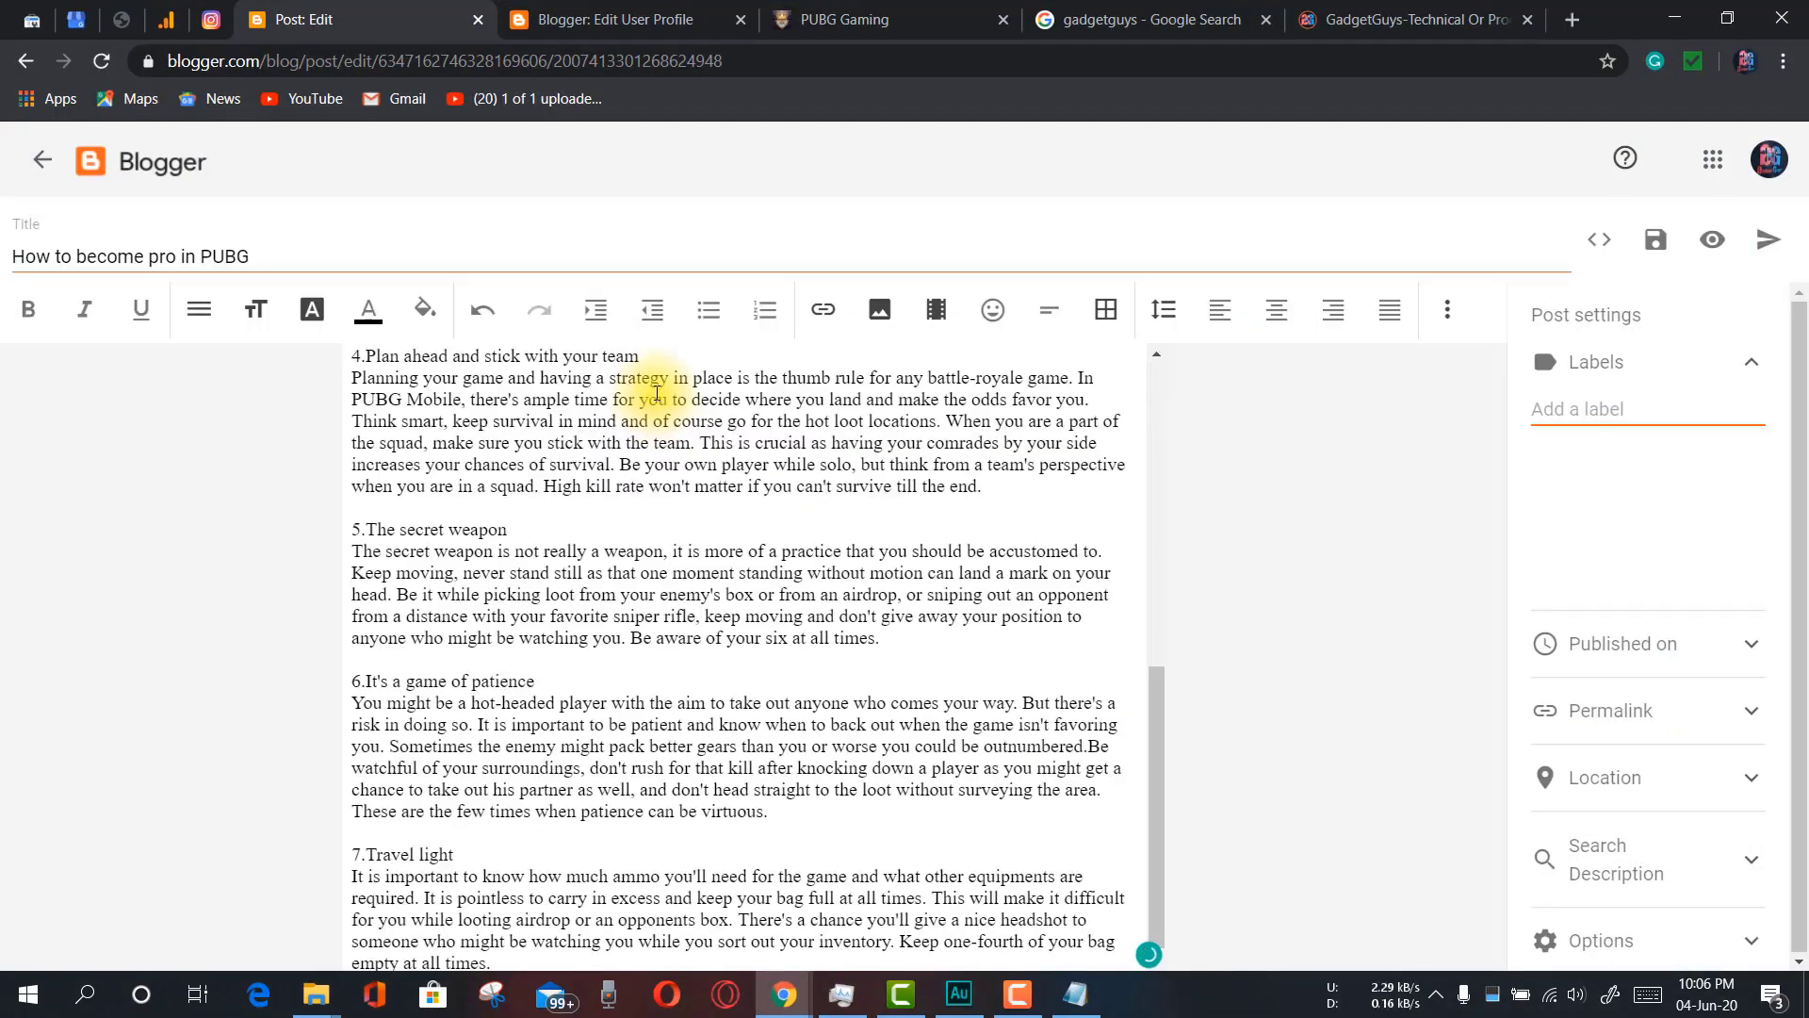
Examine the pasted article from the introduction to "7.Travel light" and check the Grammarly suggestion for "Be" in section 6
scroll(826, 633, up, 10)
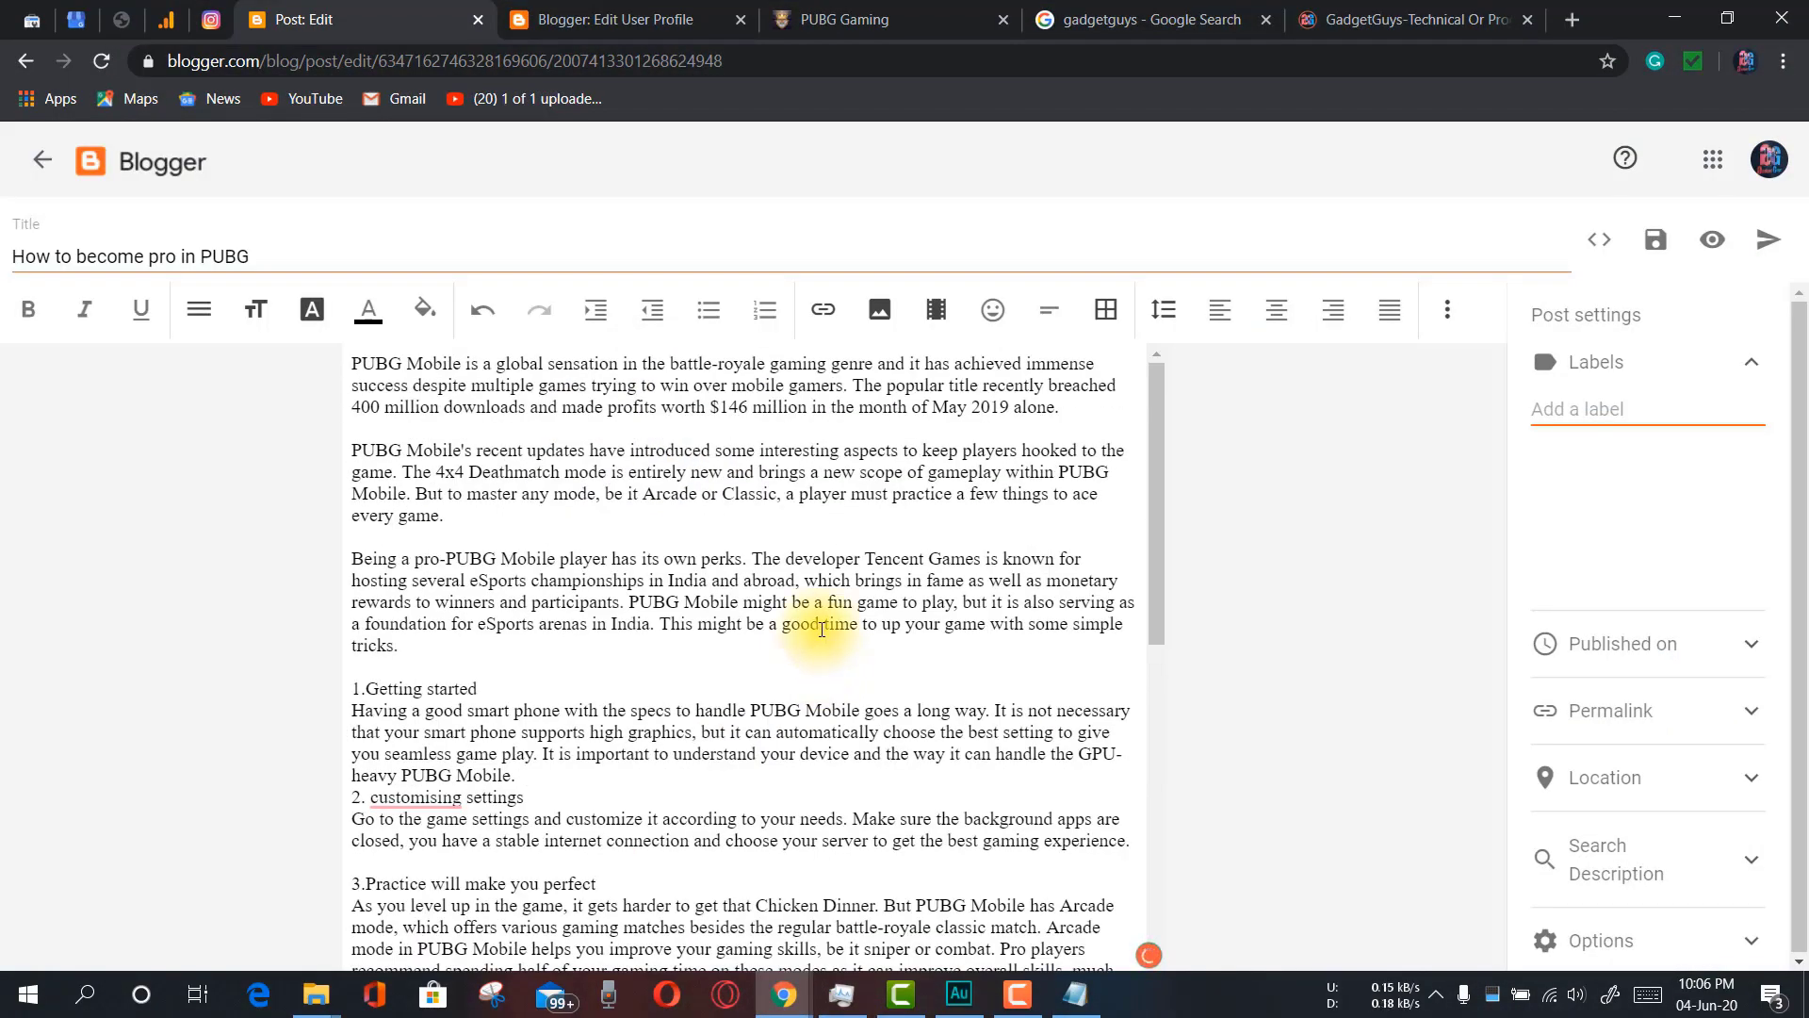
scroll(820, 626, down, 10)
scroll(814, 626, up, 10)
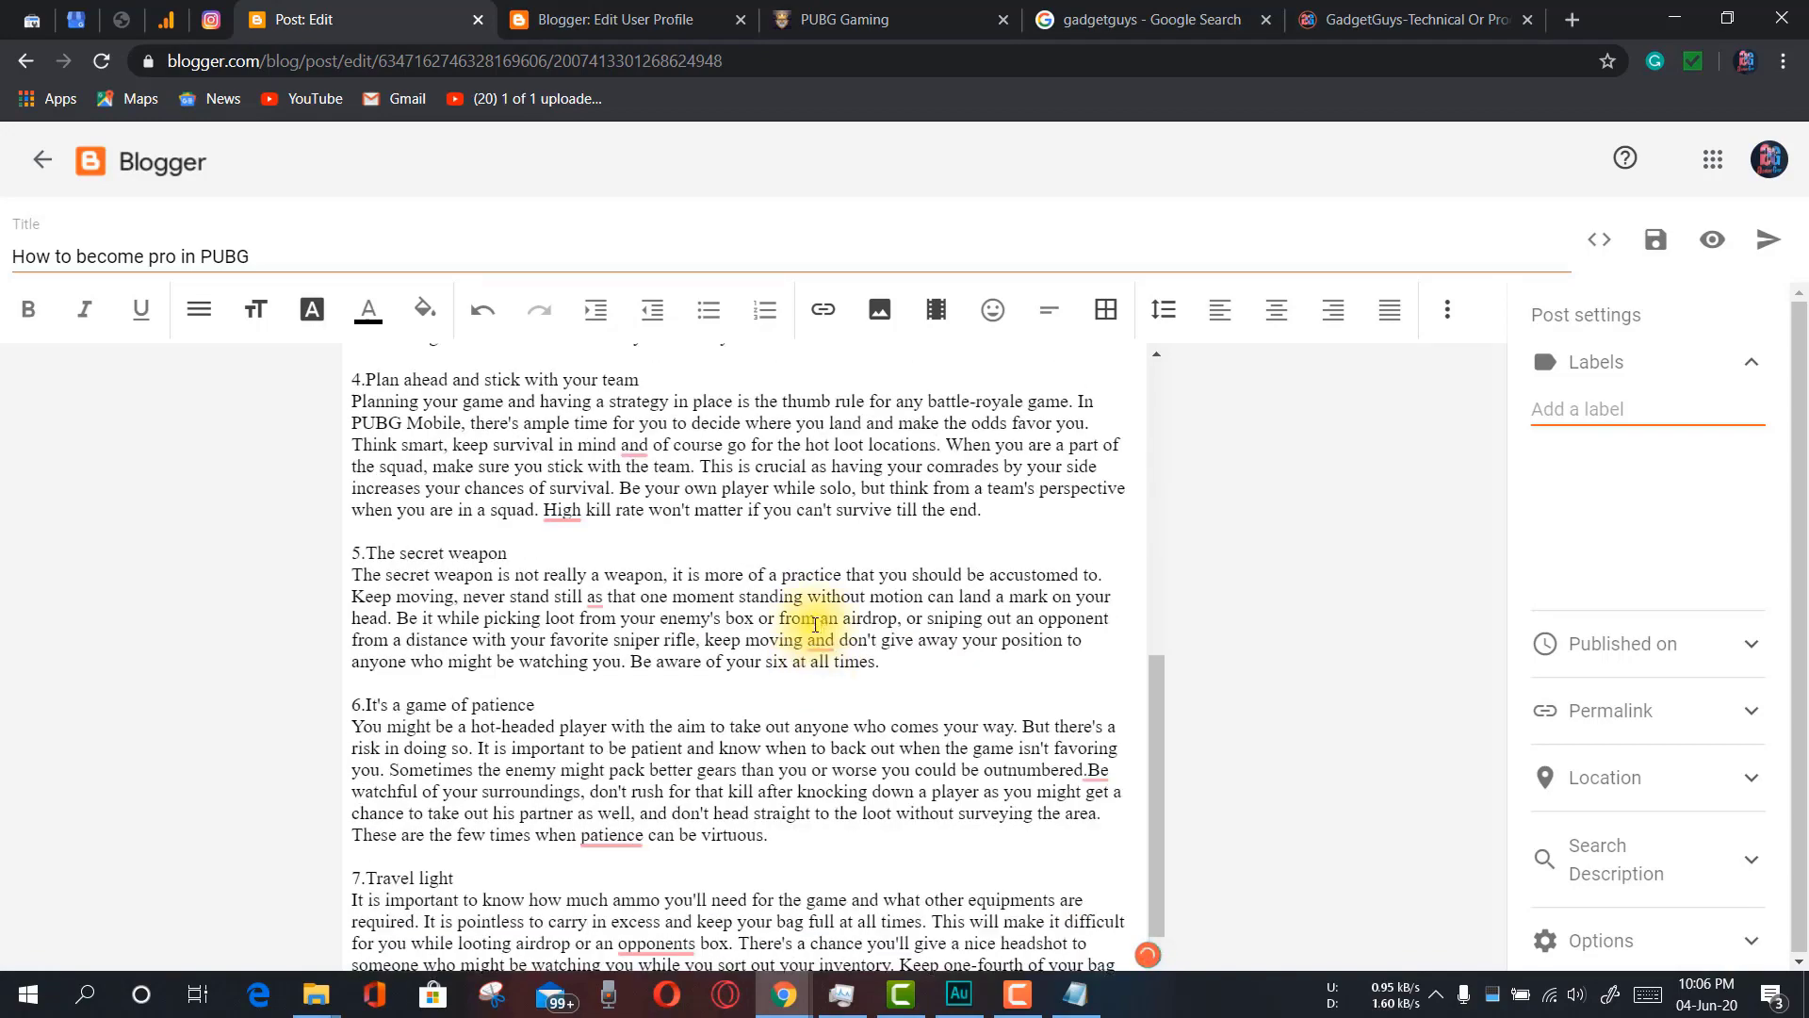
scroll(565, 744, down, 1)
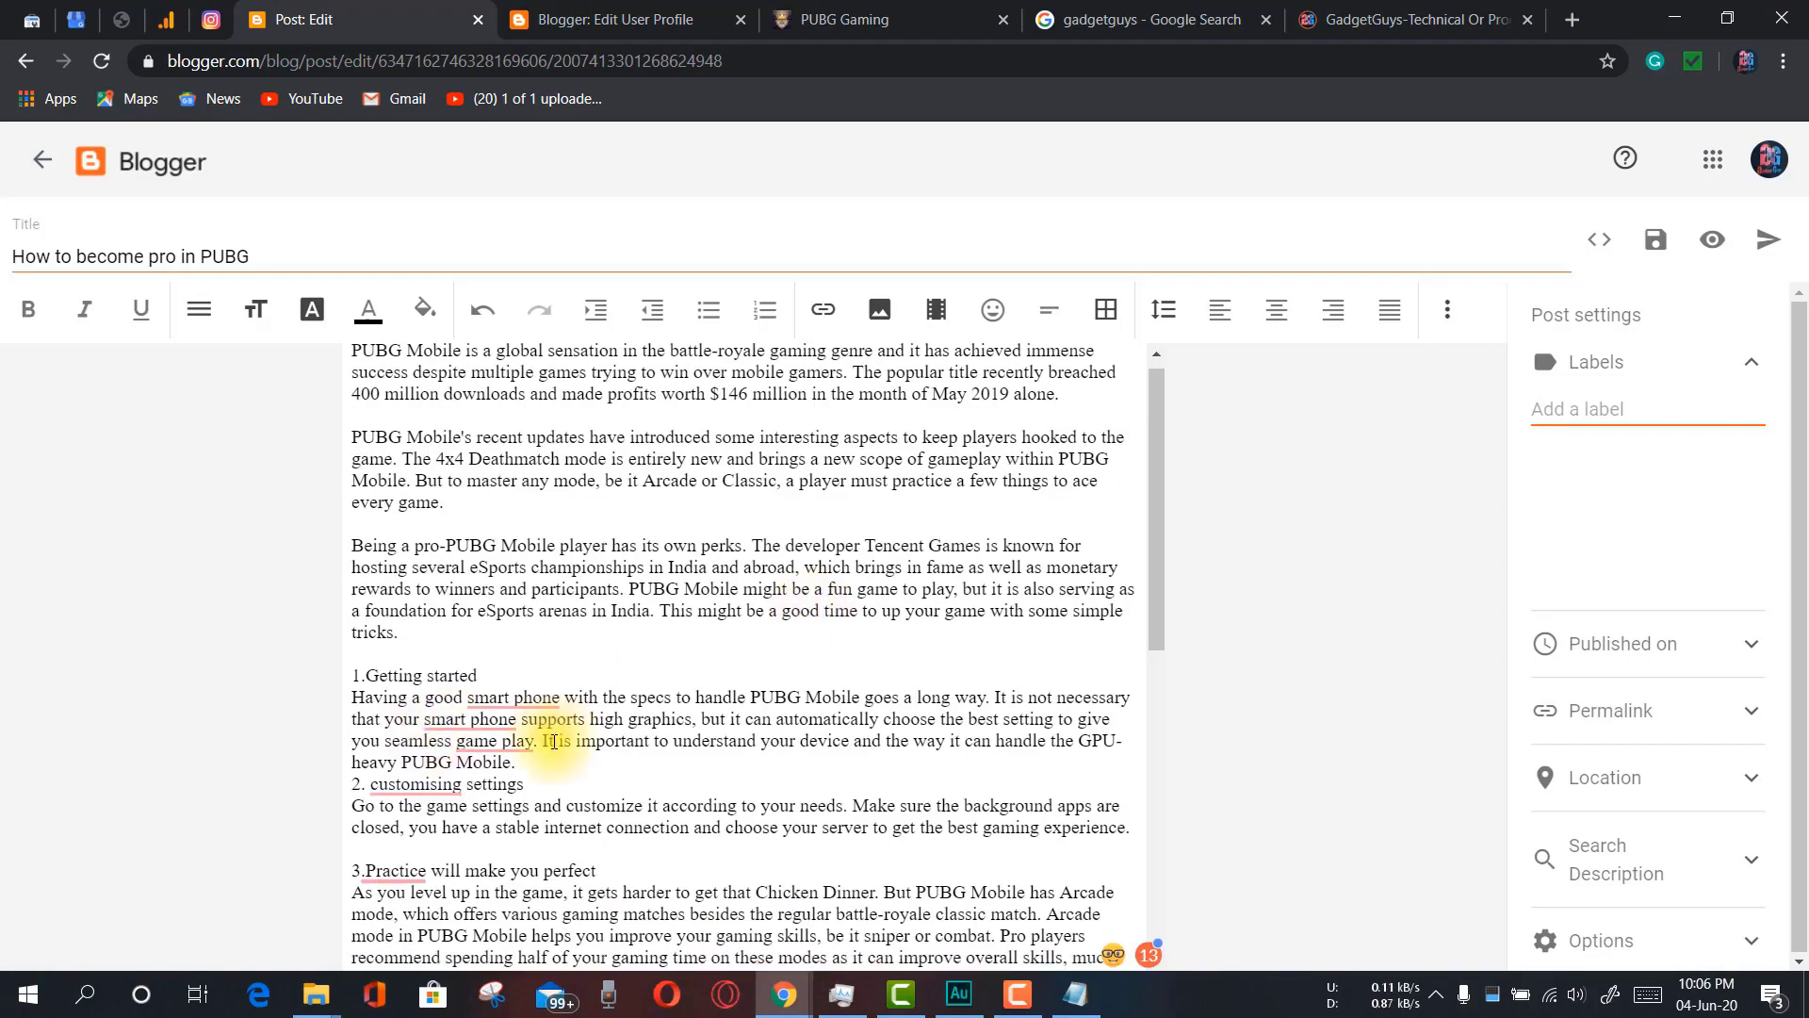
scroll(554, 743, up, 1)
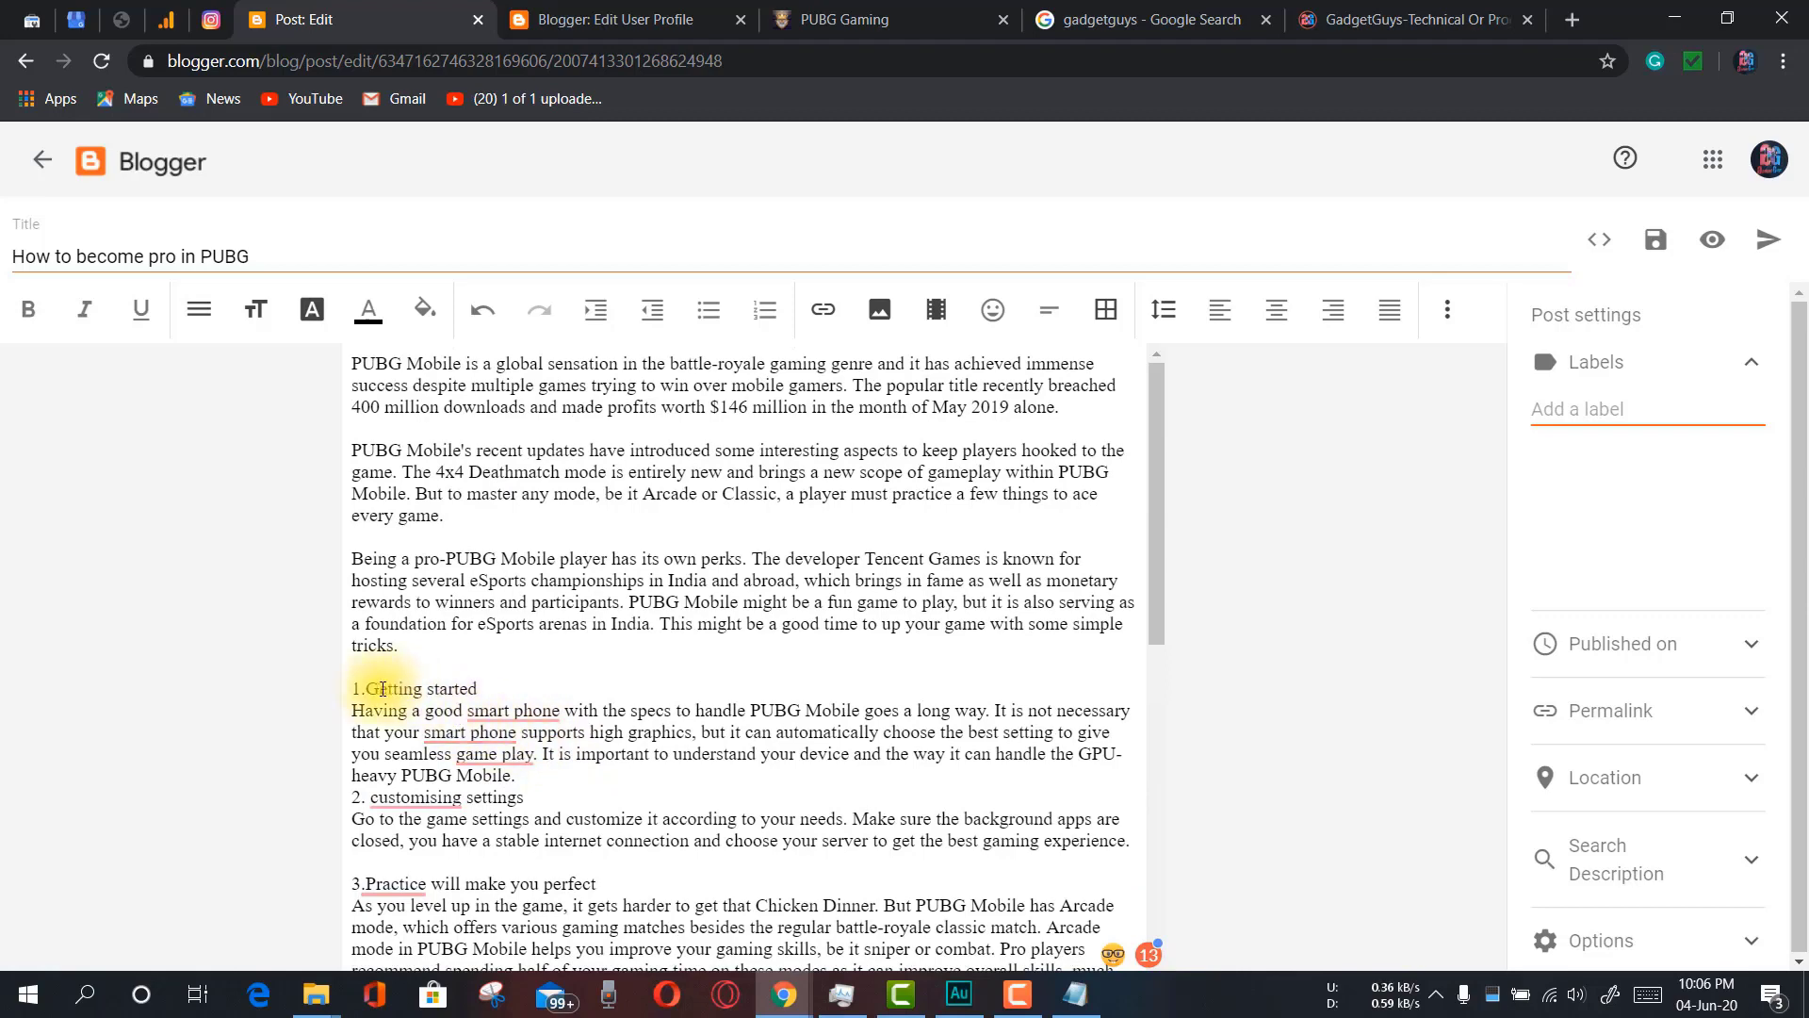
scroll(419, 754, down, 1)
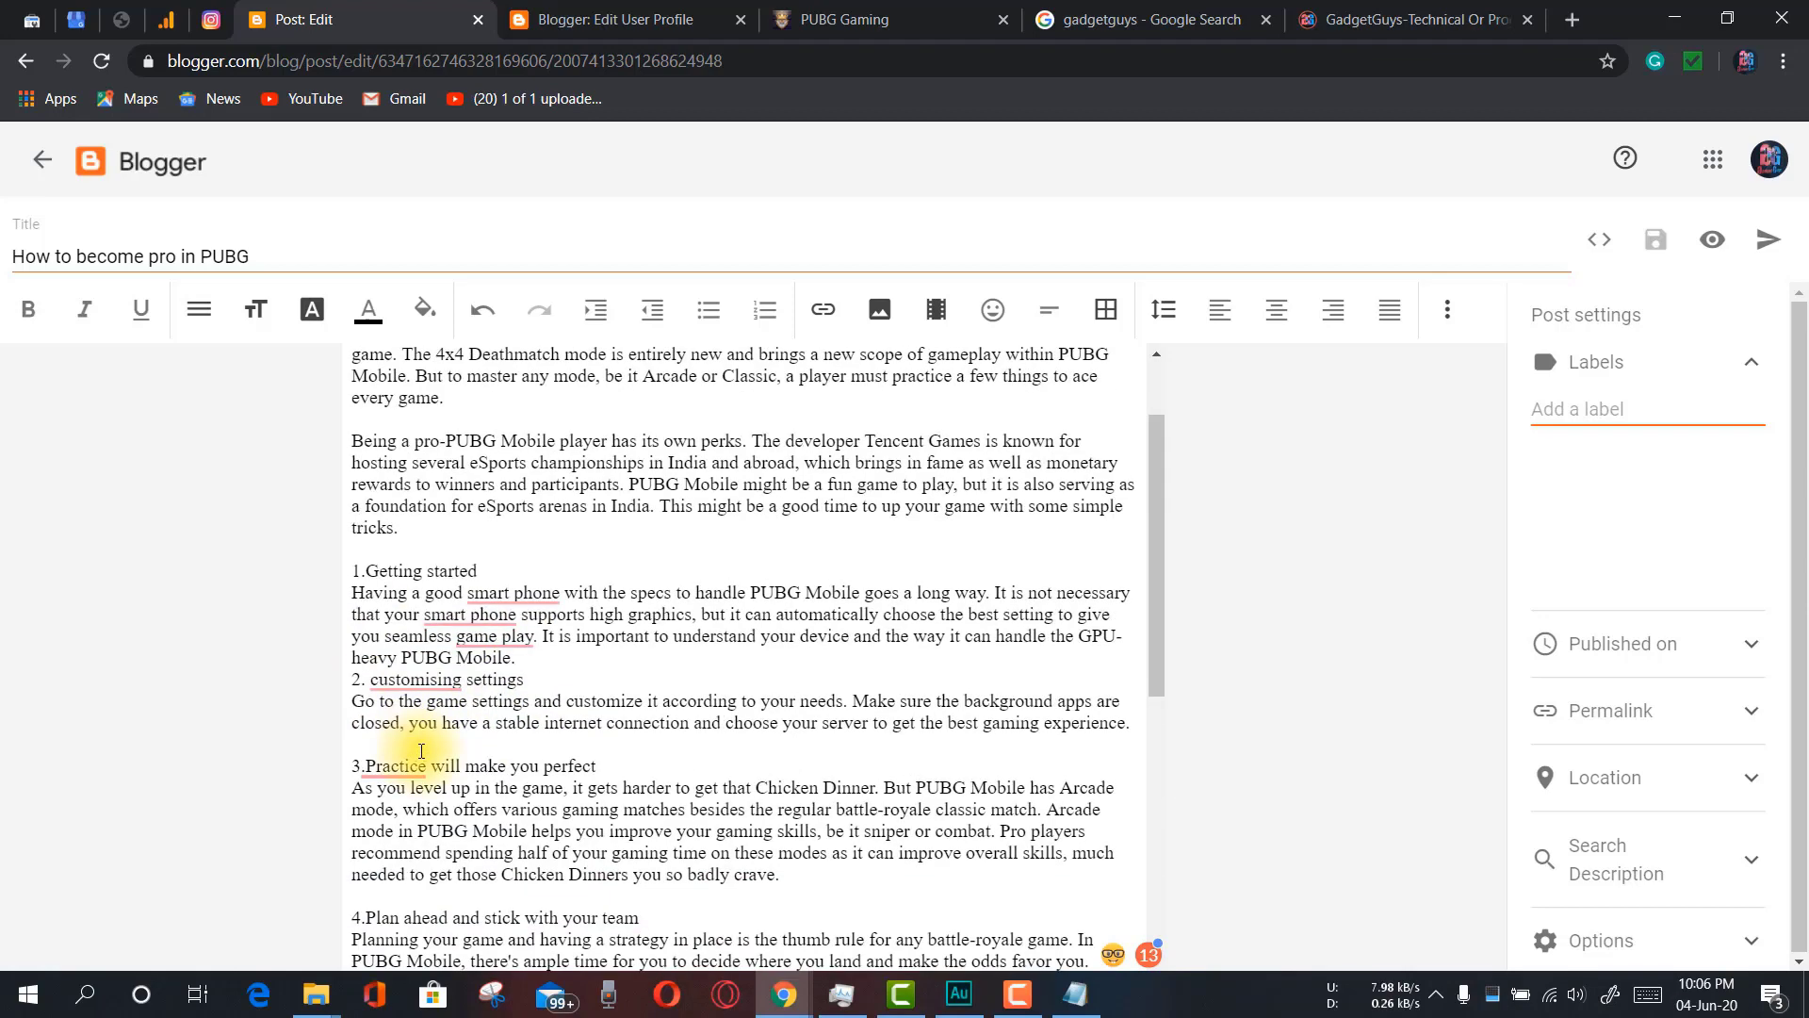
scroll(421, 751, down, 5)
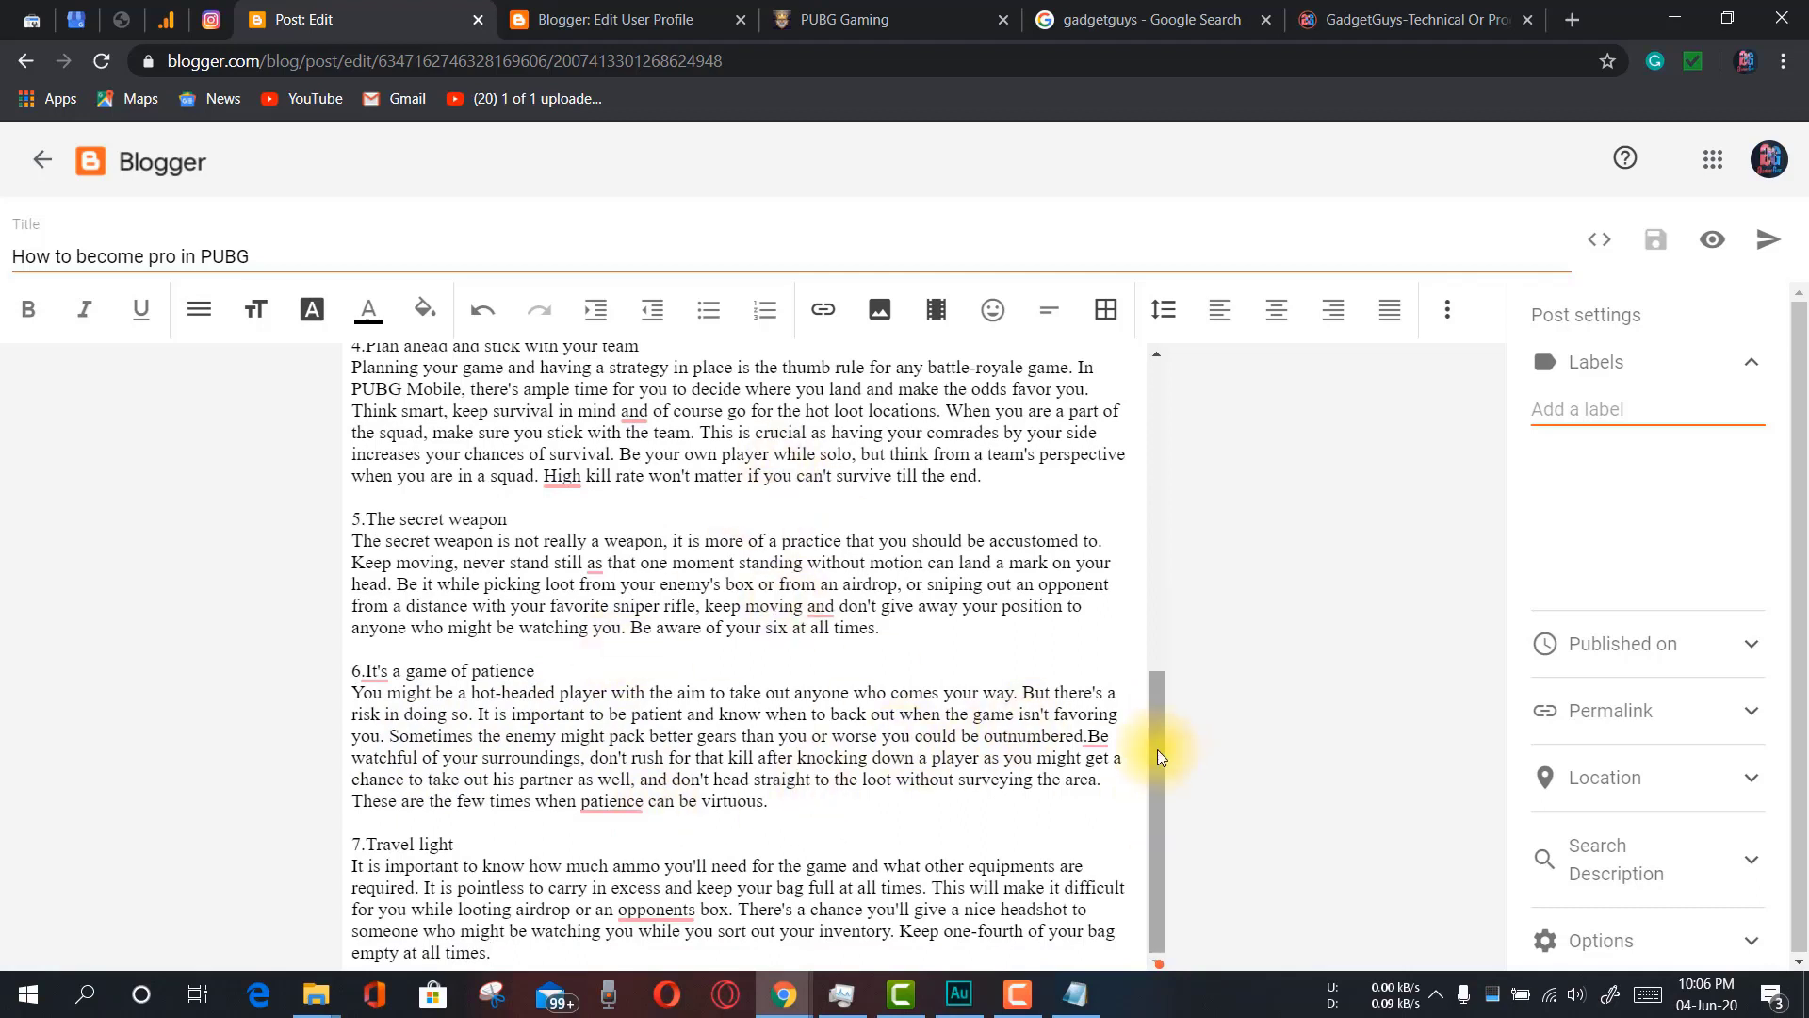
mouse_move(1098, 736)
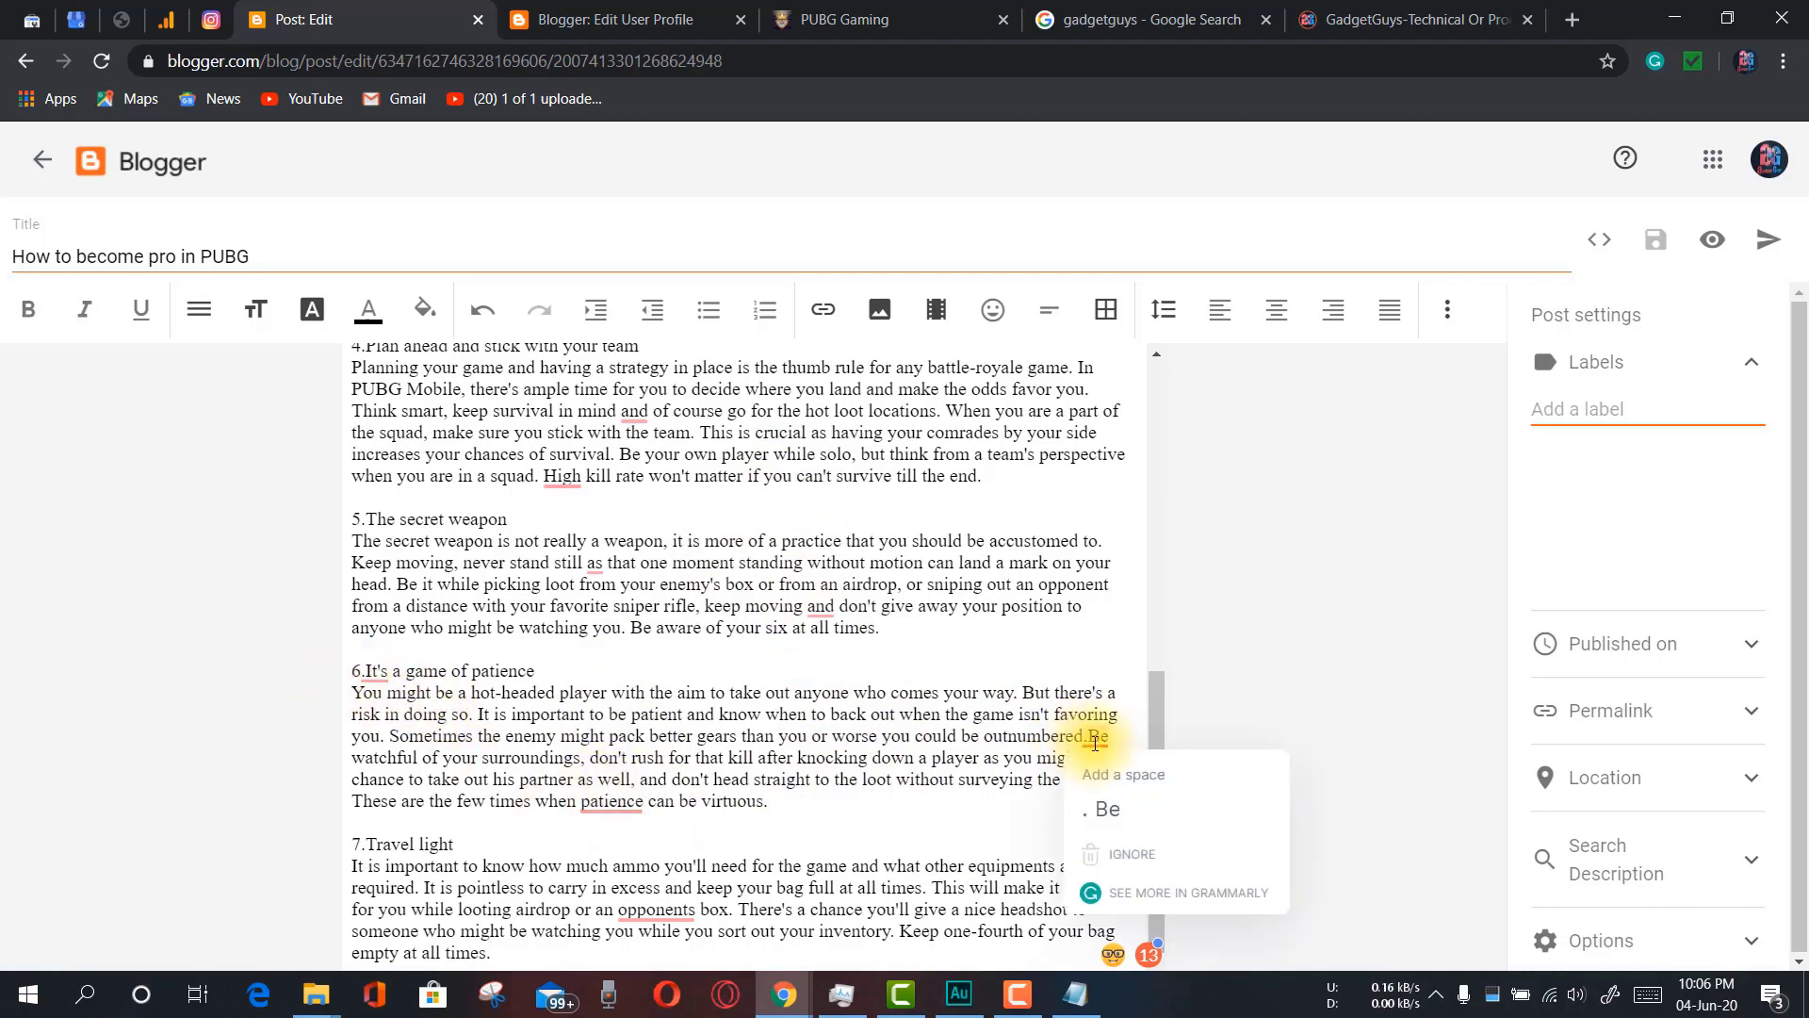
Accept the Grammarly corrections in section 6: a space before "Be", "patients" for "patience", and a space after the heading's number
click(1107, 808)
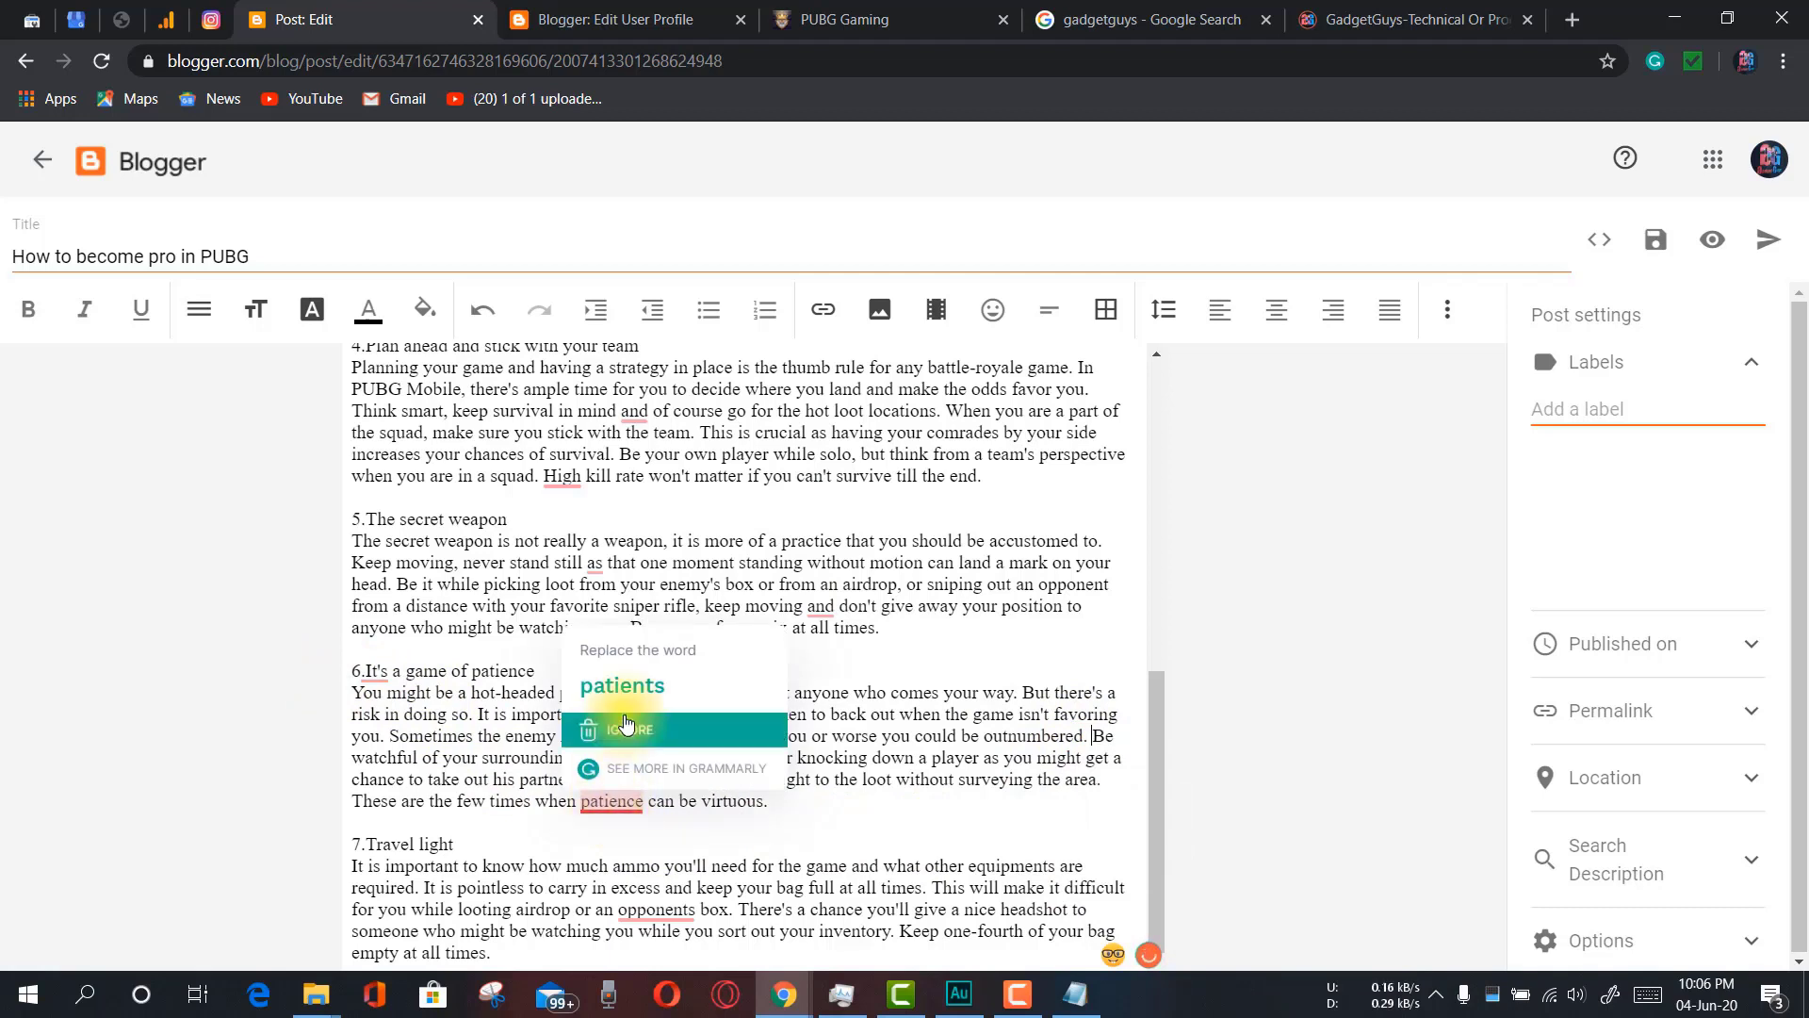
click(626, 688)
mouse_move(388, 673)
click(384, 744)
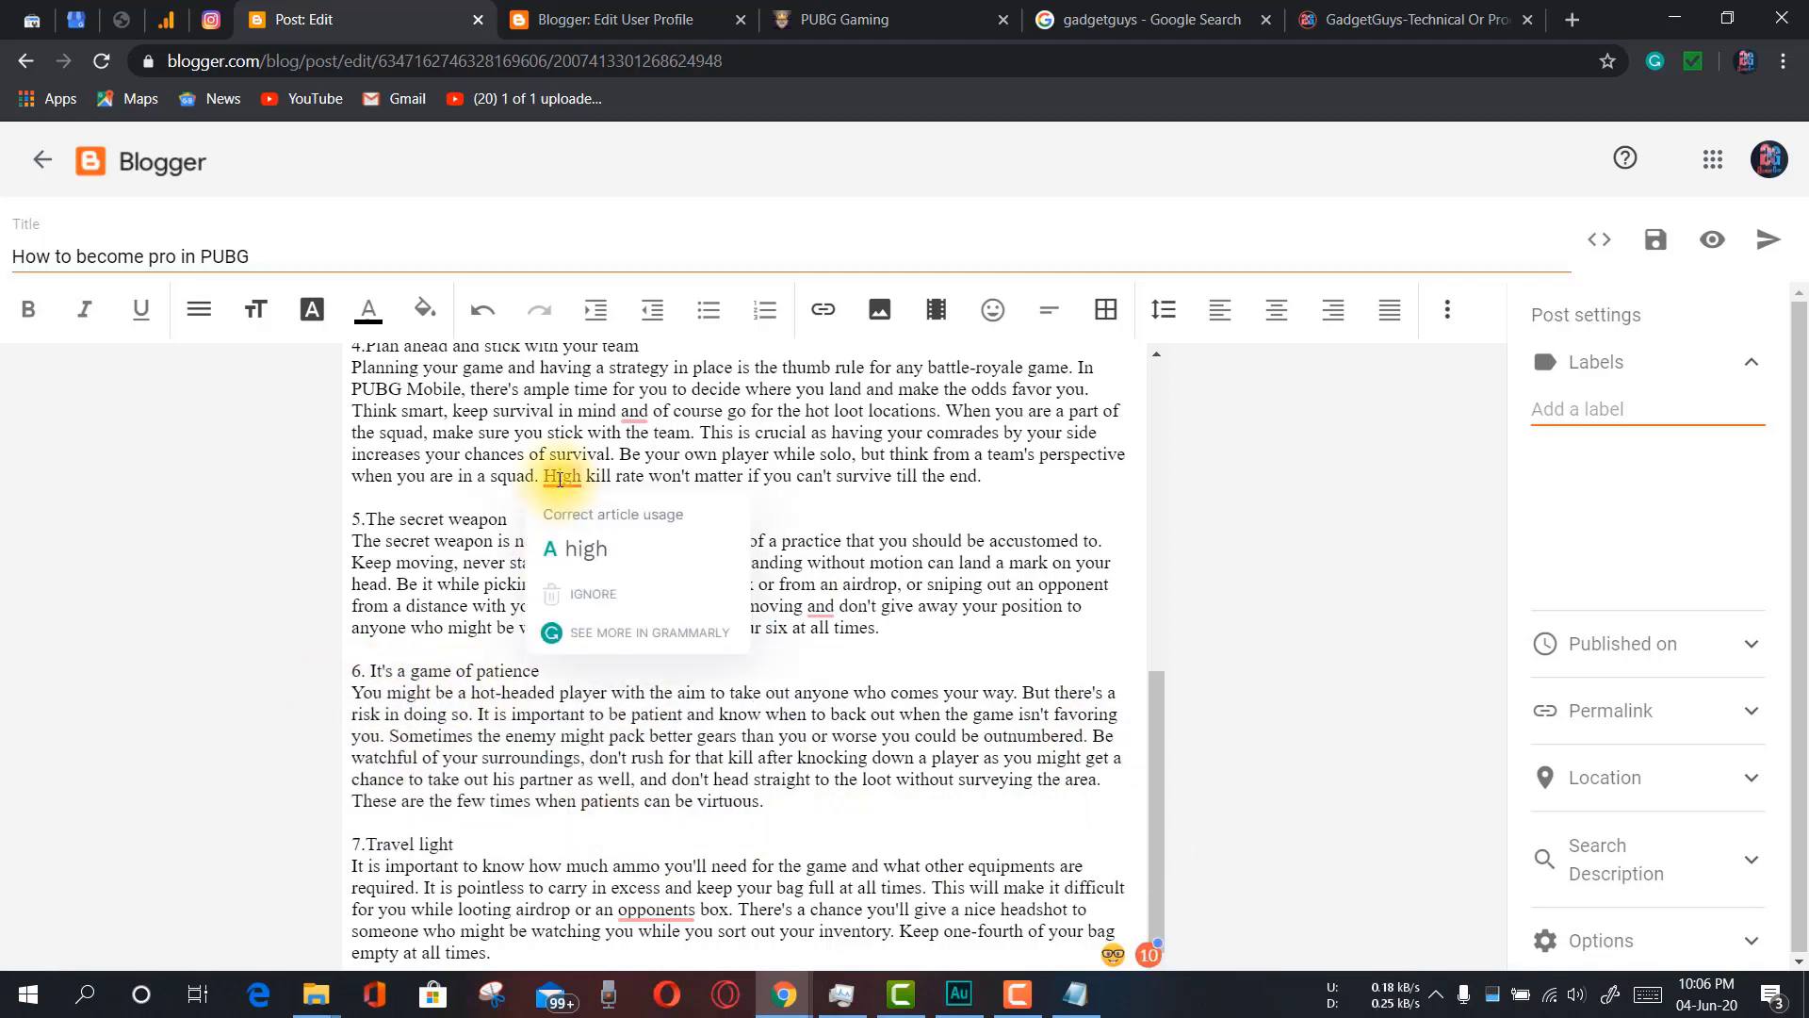
Accept the corrections "A high" and the comma after "mind" in section 4, and "opponent's" in section 7
click(577, 527)
mouse_move(633, 413)
click(650, 487)
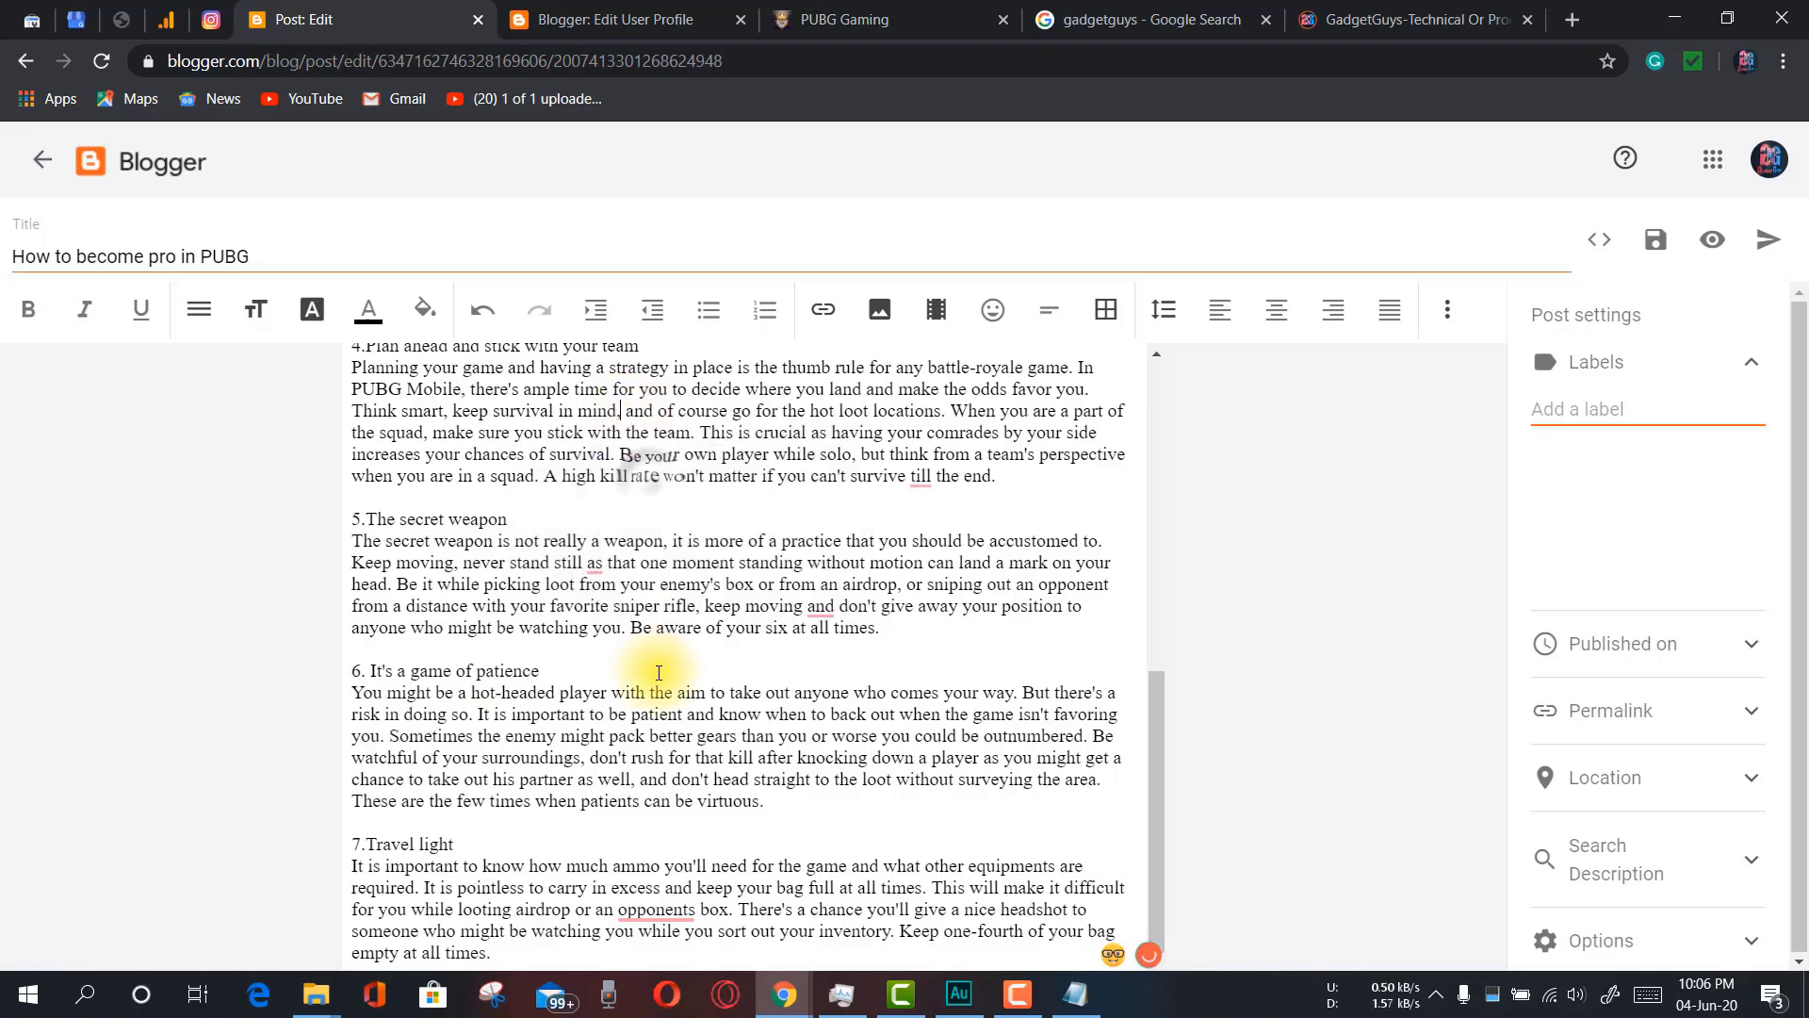
mouse_move(650, 910)
click(679, 784)
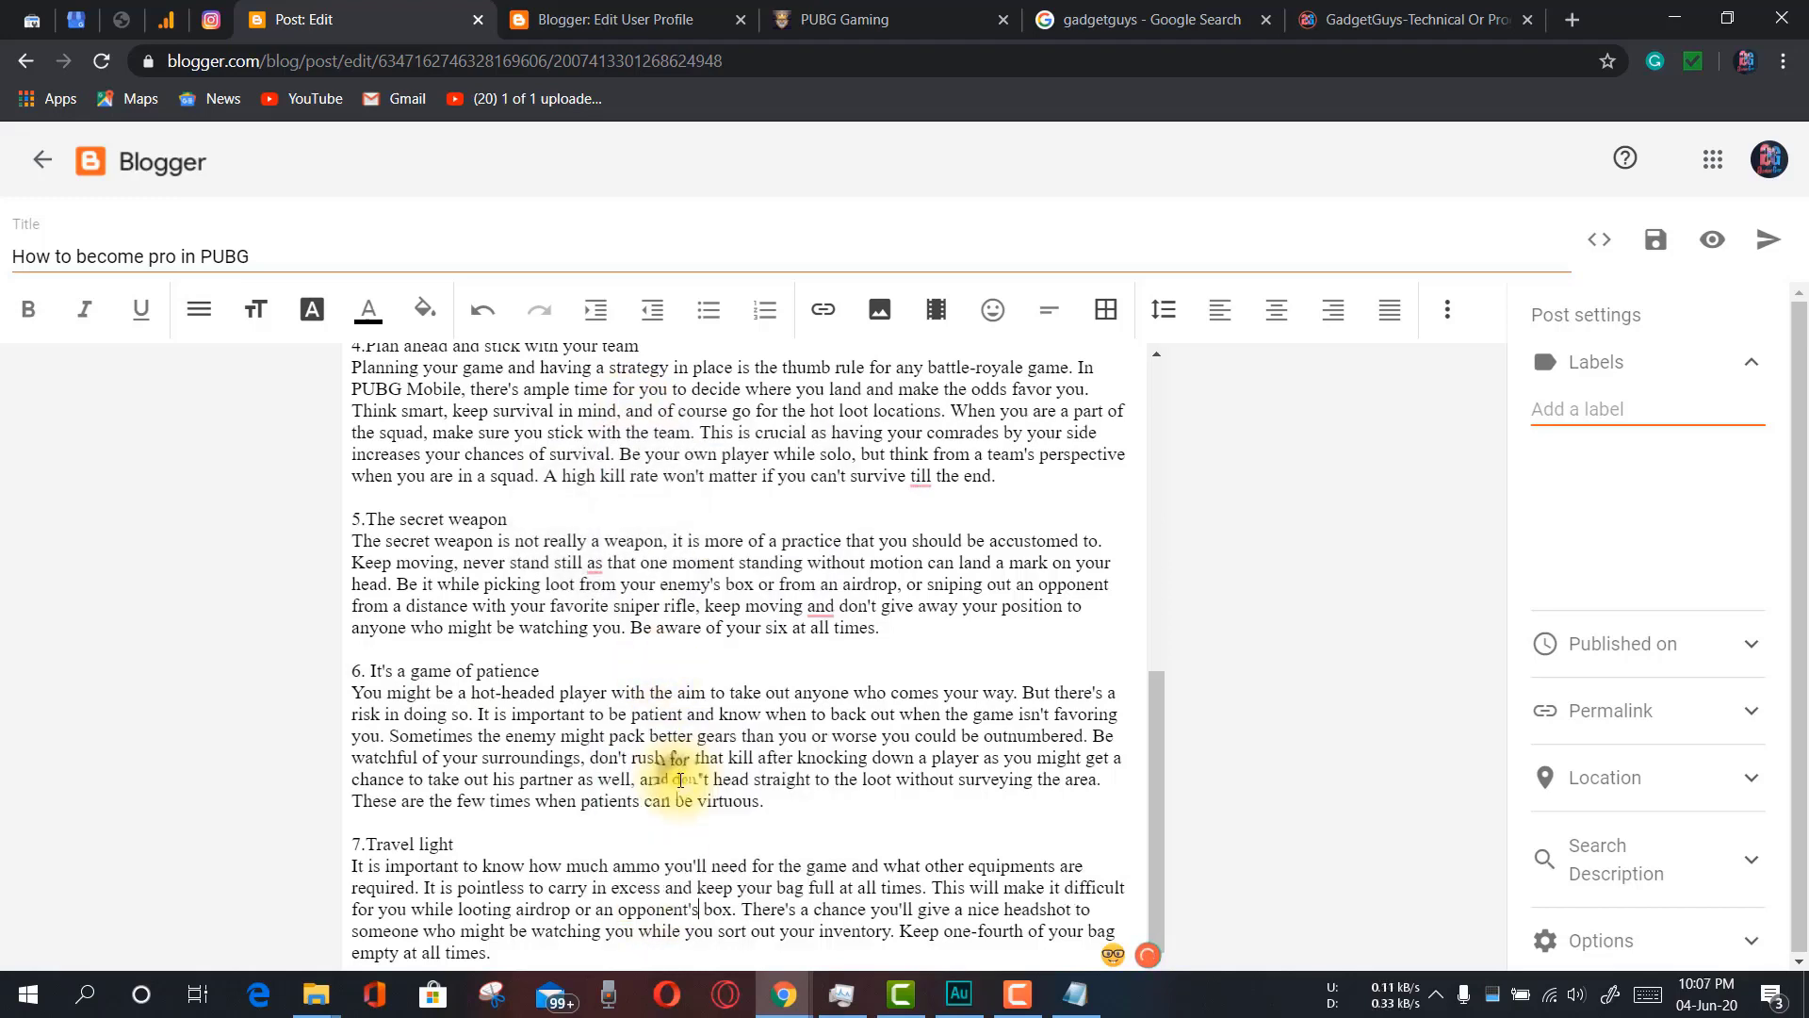
Correct the headings of sections 3 and 2 by adding the space before "Practice" and changing the spelling to "customizing"
scroll(810, 792, up, 4)
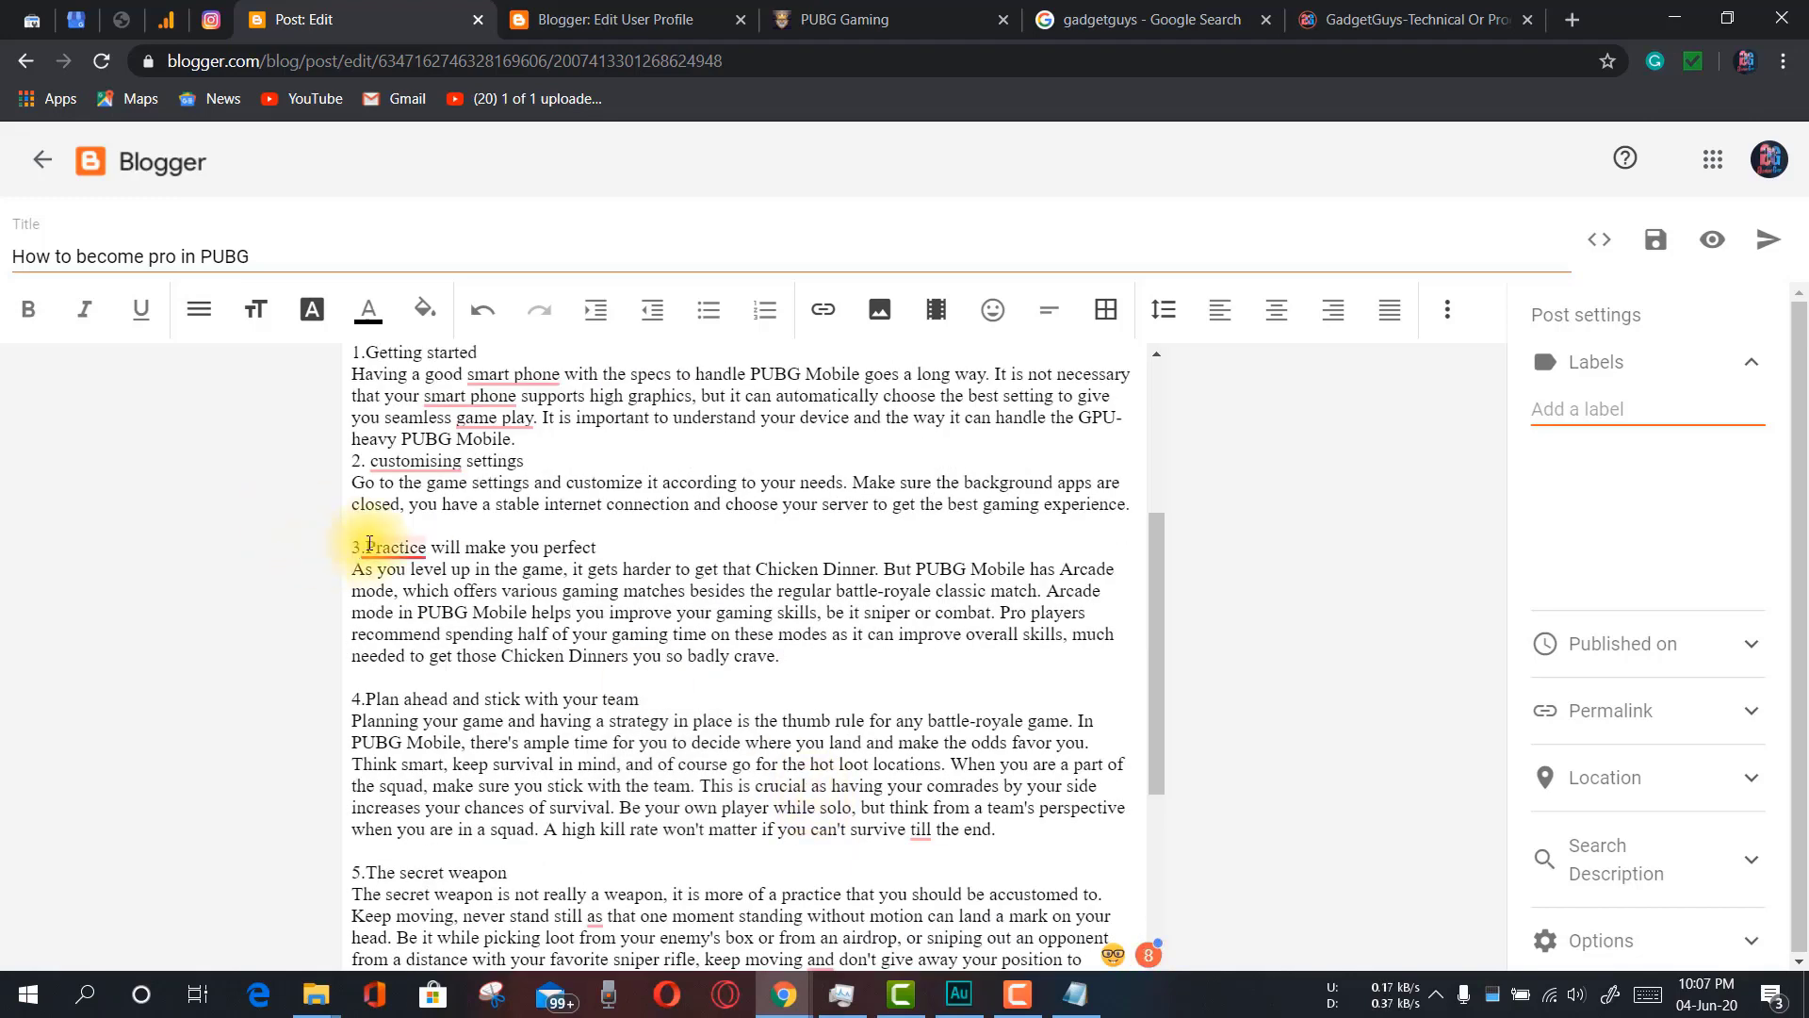
mouse_move(370, 547)
click(416, 617)
mouse_move(415, 460)
click(430, 527)
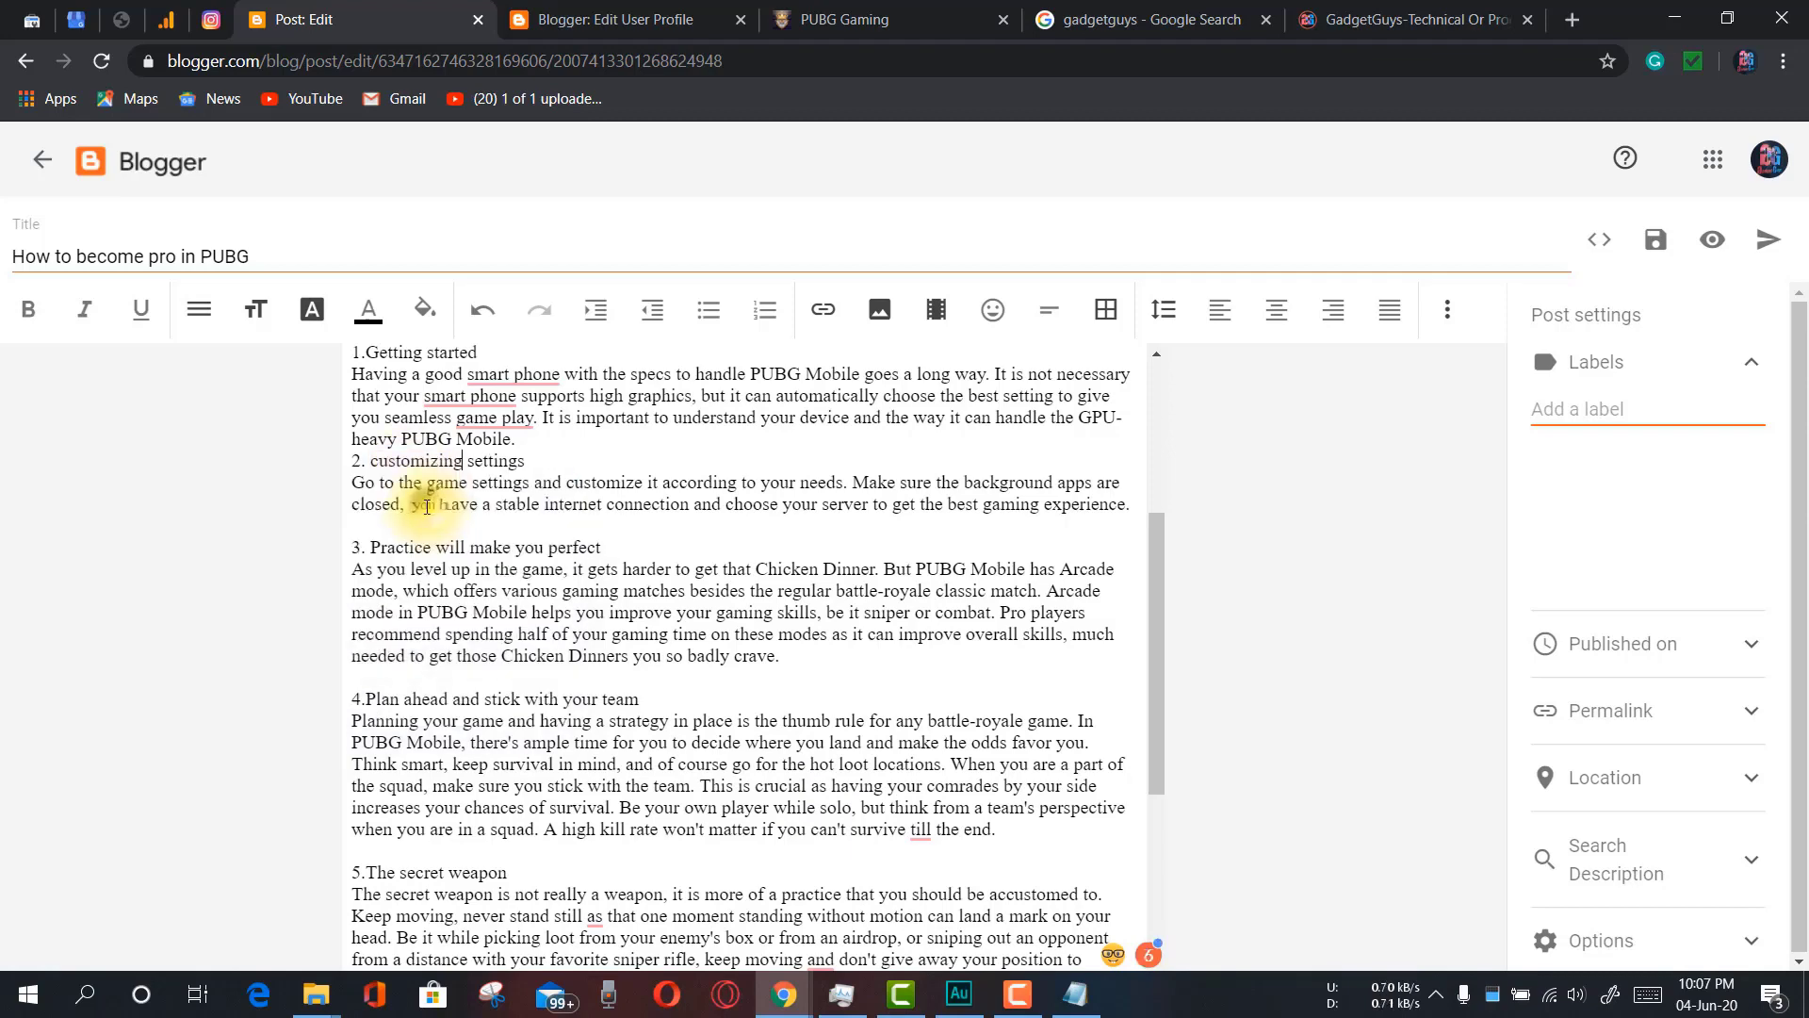
Correct both "smart phone" occurrences to "smartphone" and "game play" to "gameplay" in the Getting started section
scroll(443, 537, up, 4)
mouse_move(509, 712)
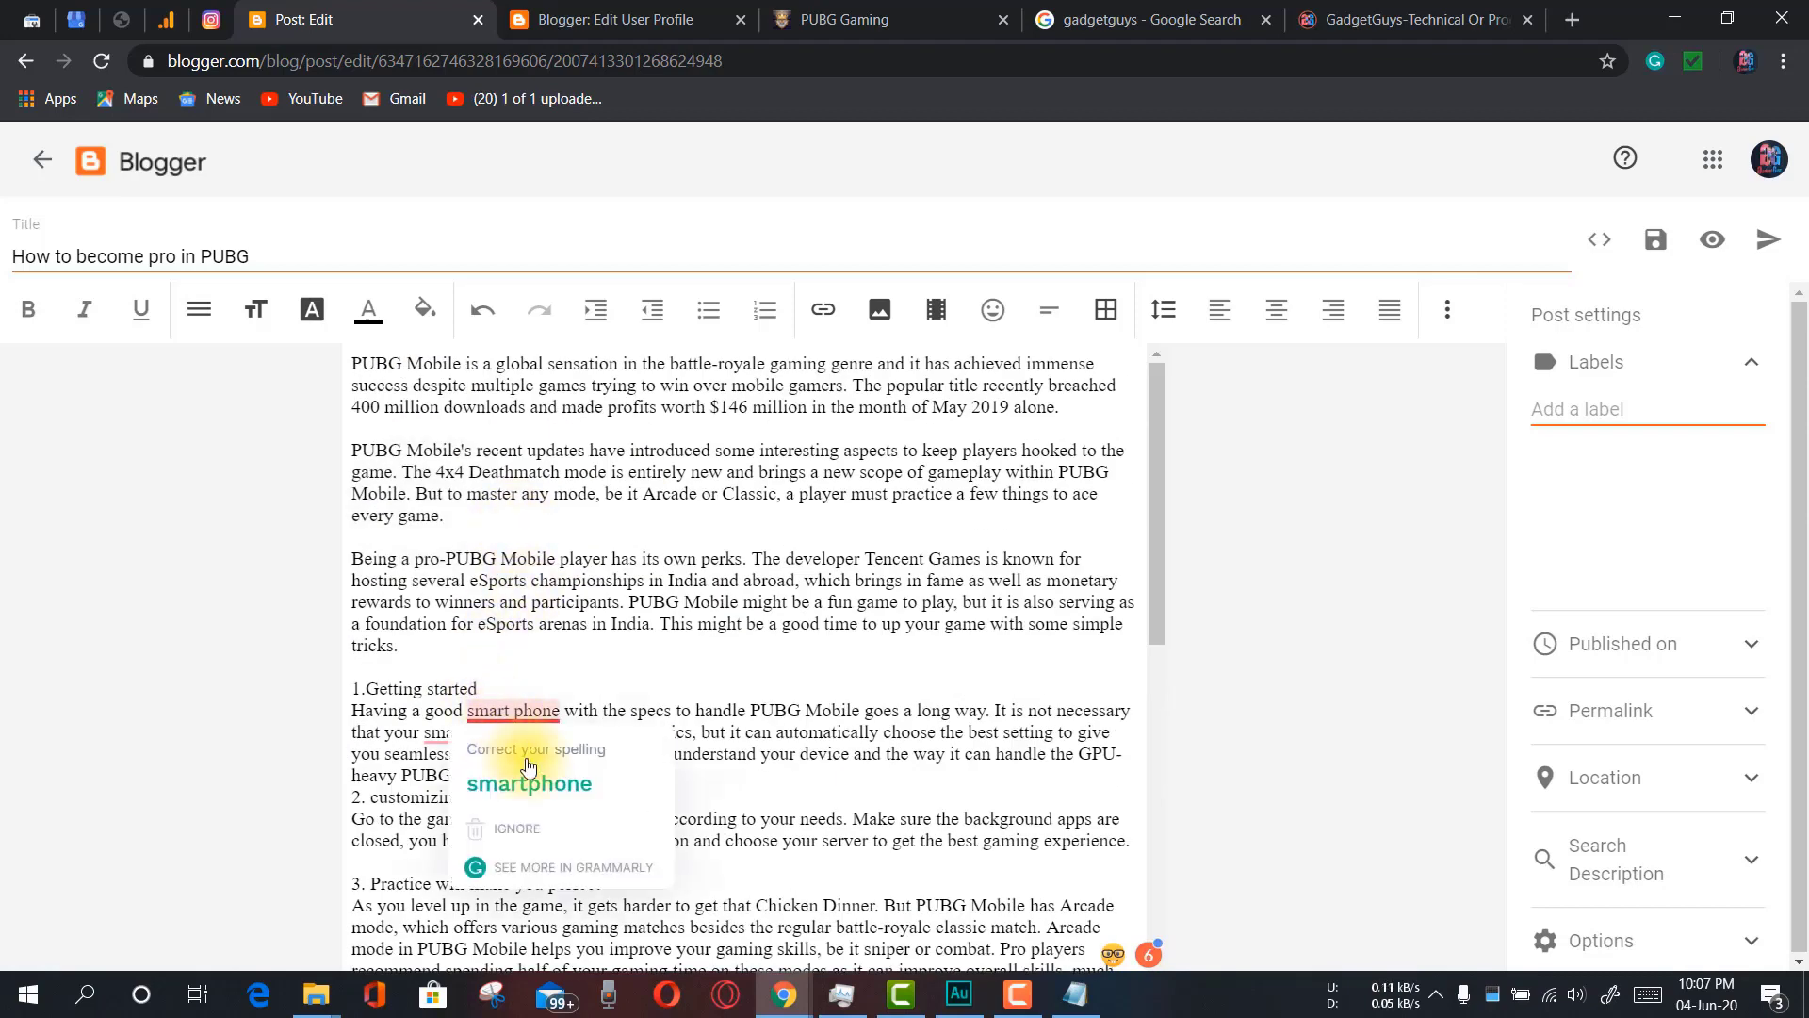
click(529, 783)
click(528, 805)
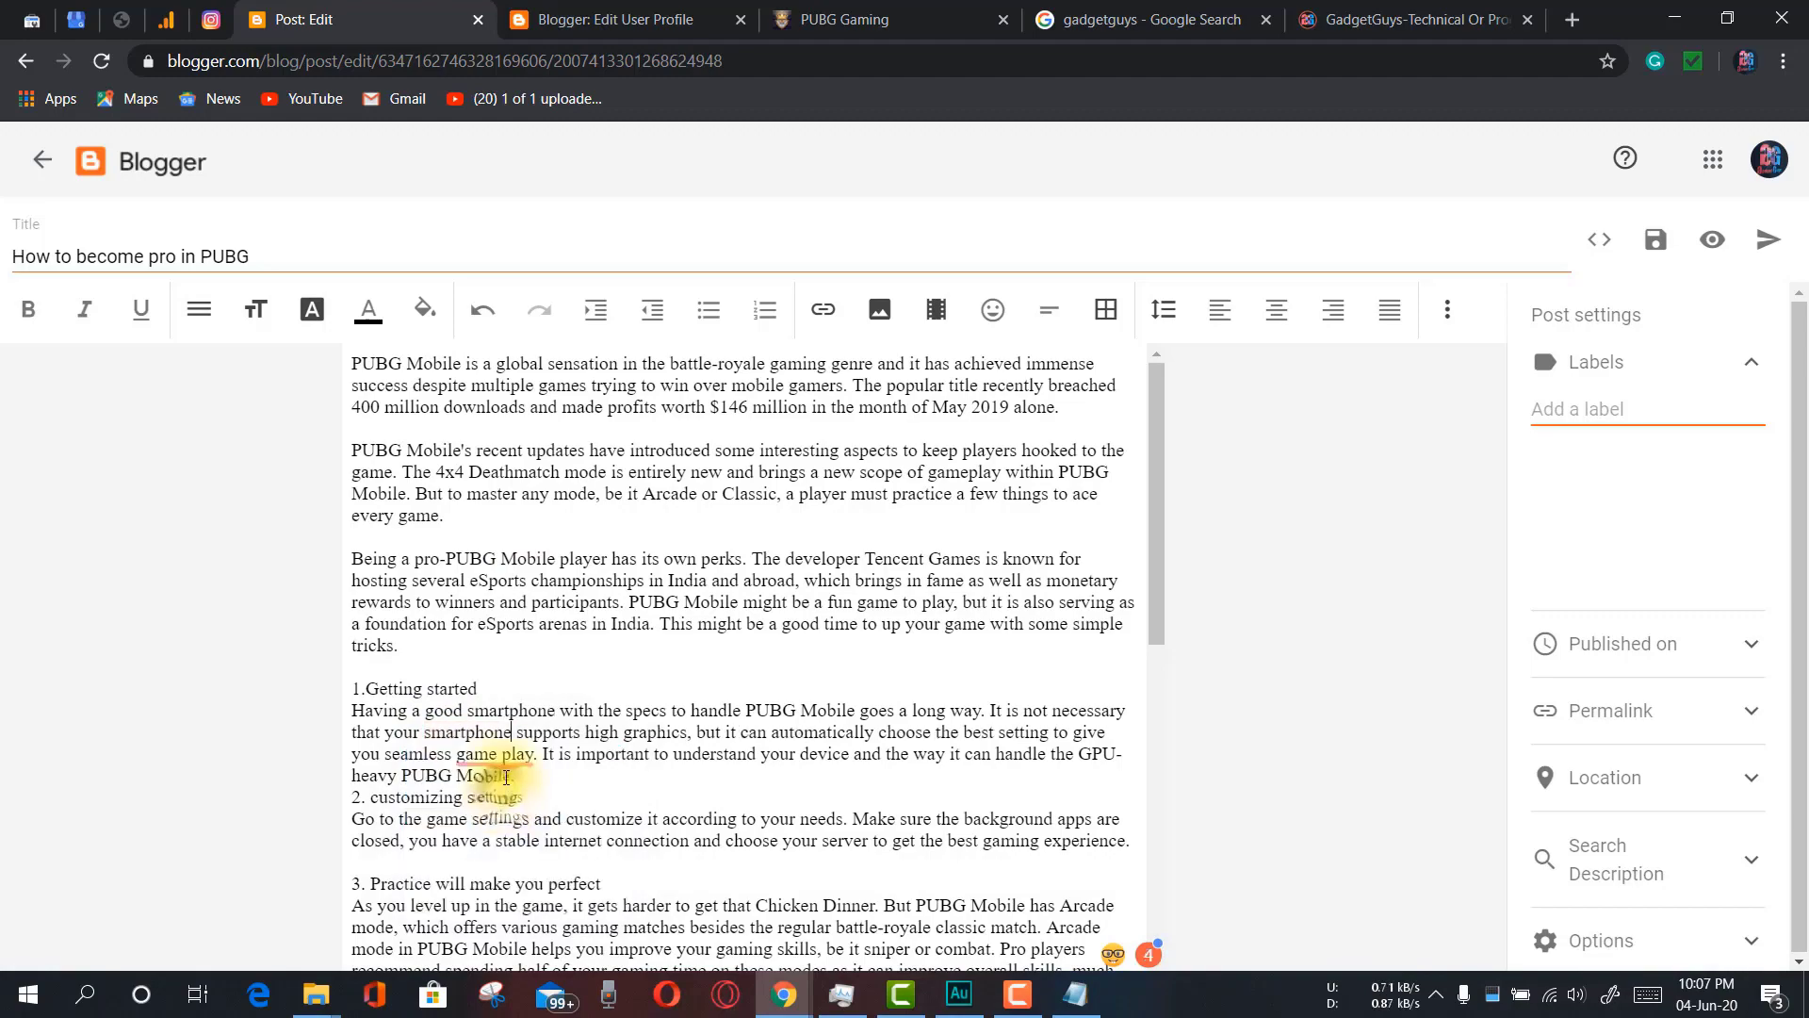
click(509, 748)
Accept the remaining suggestions: "like" for "as" and a comma before "and" in section 5, and "until" for "till" in section 4
scroll(713, 787, down, 4)
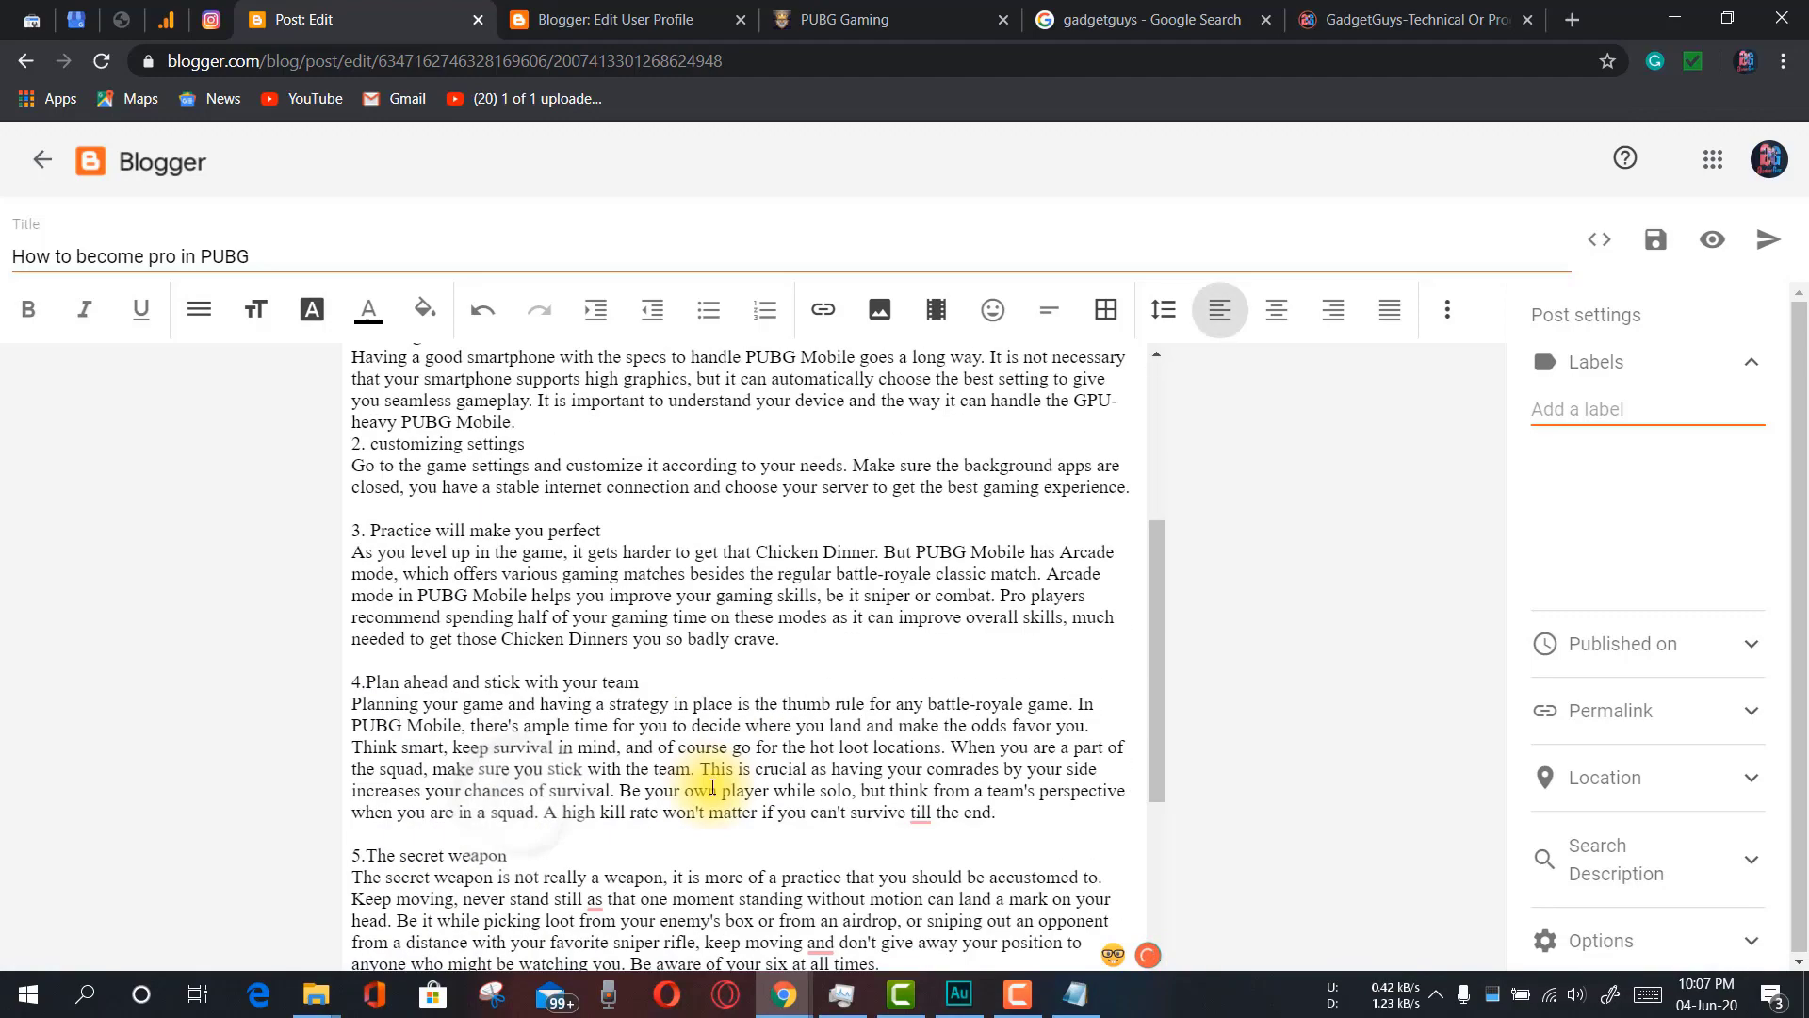
scroll(713, 788, up, 4)
scroll(895, 626, down, 8)
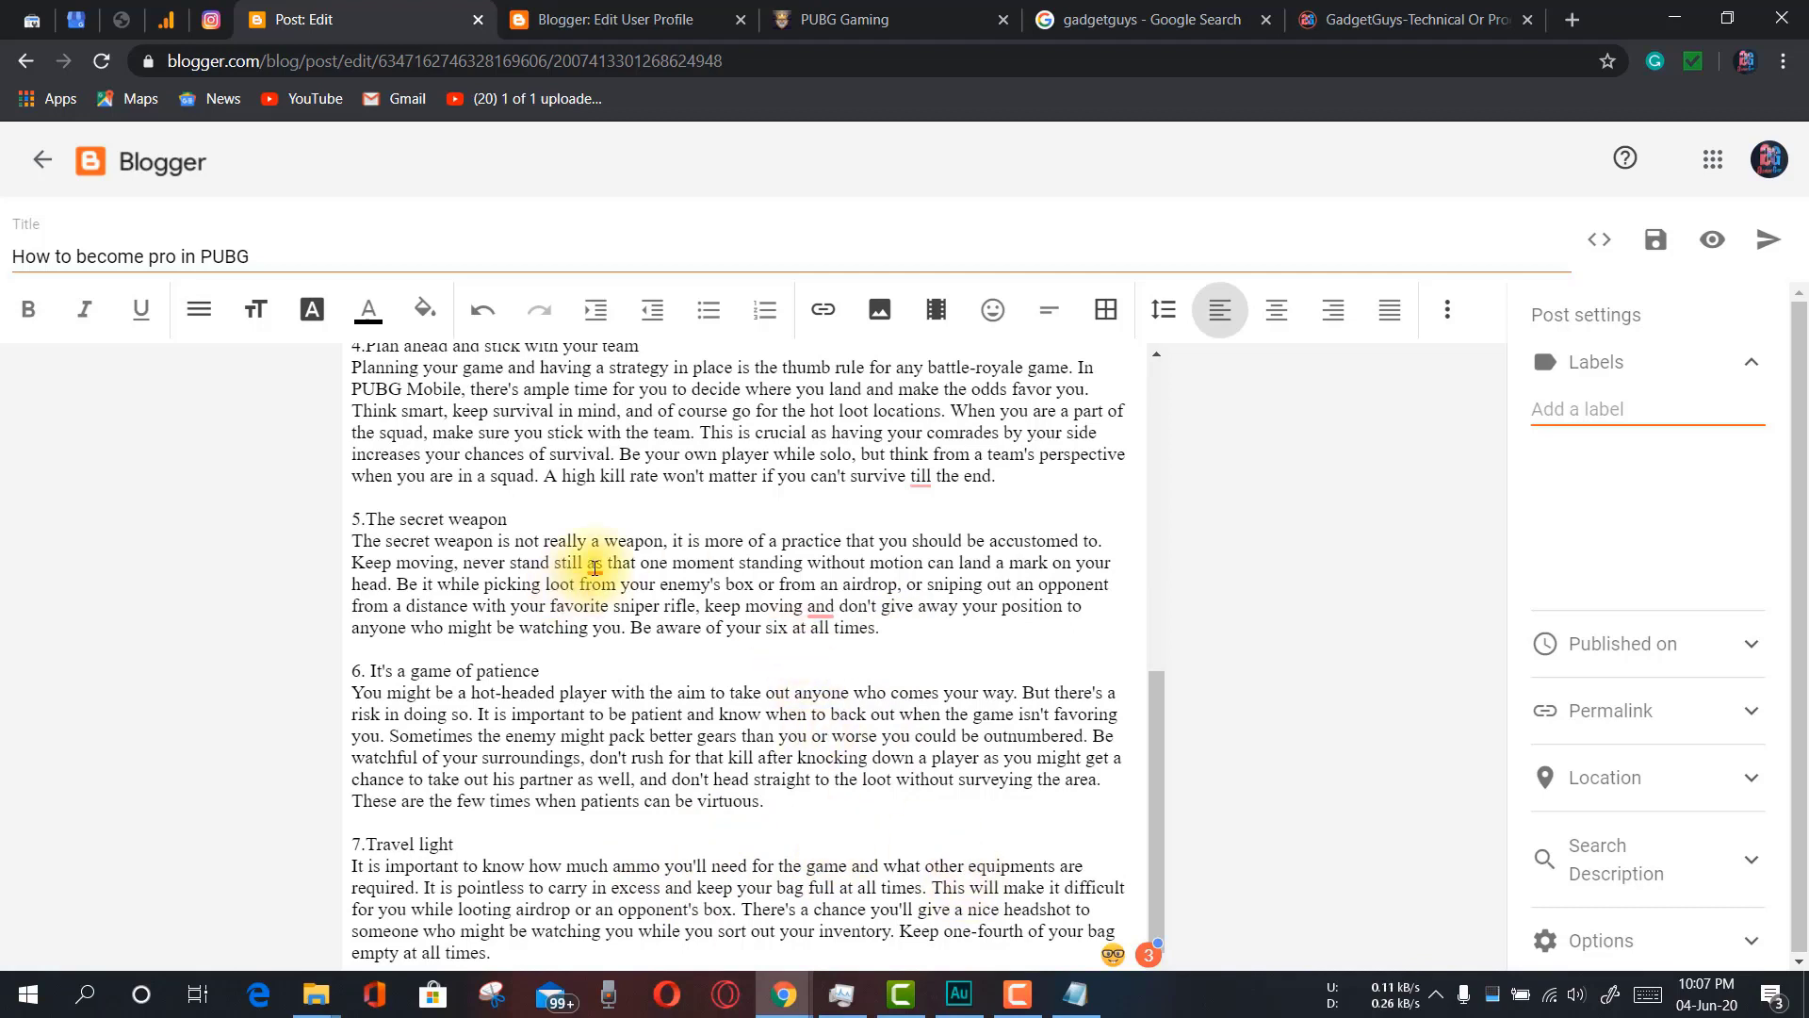
mouse_move(595, 566)
click(599, 744)
mouse_move(920, 476)
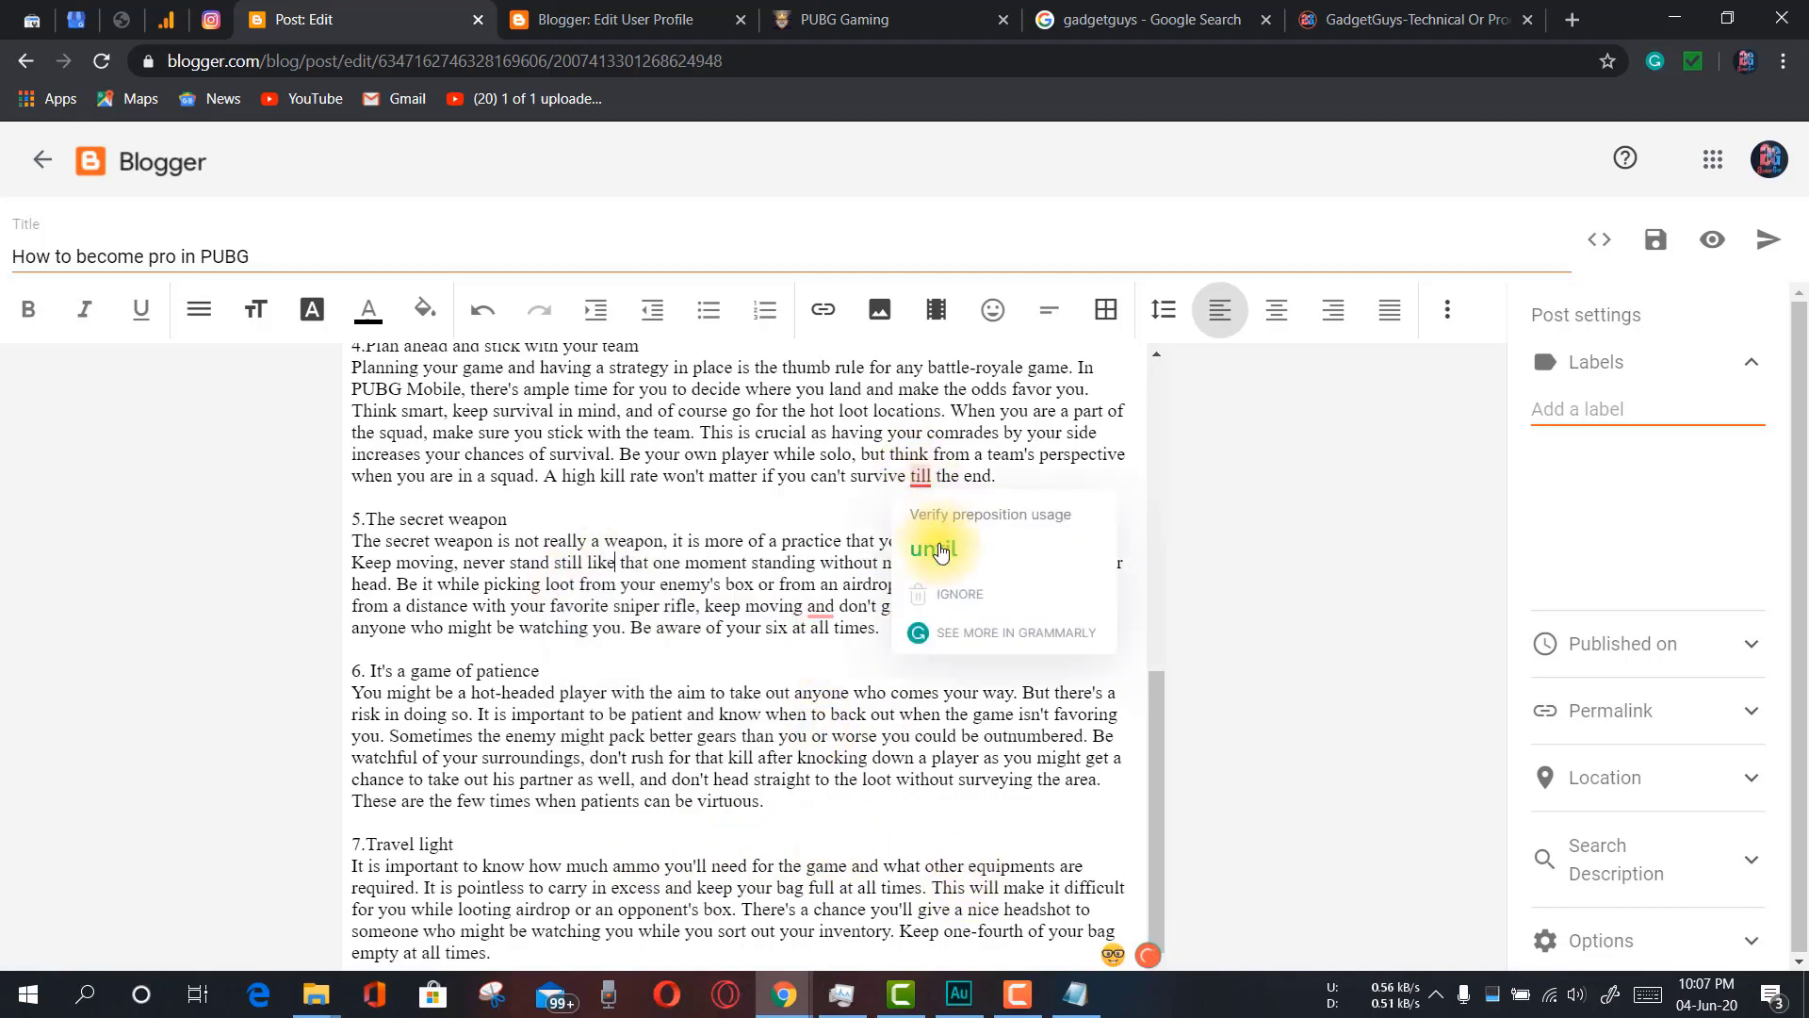
click(939, 552)
mouse_move(817, 611)
click(838, 678)
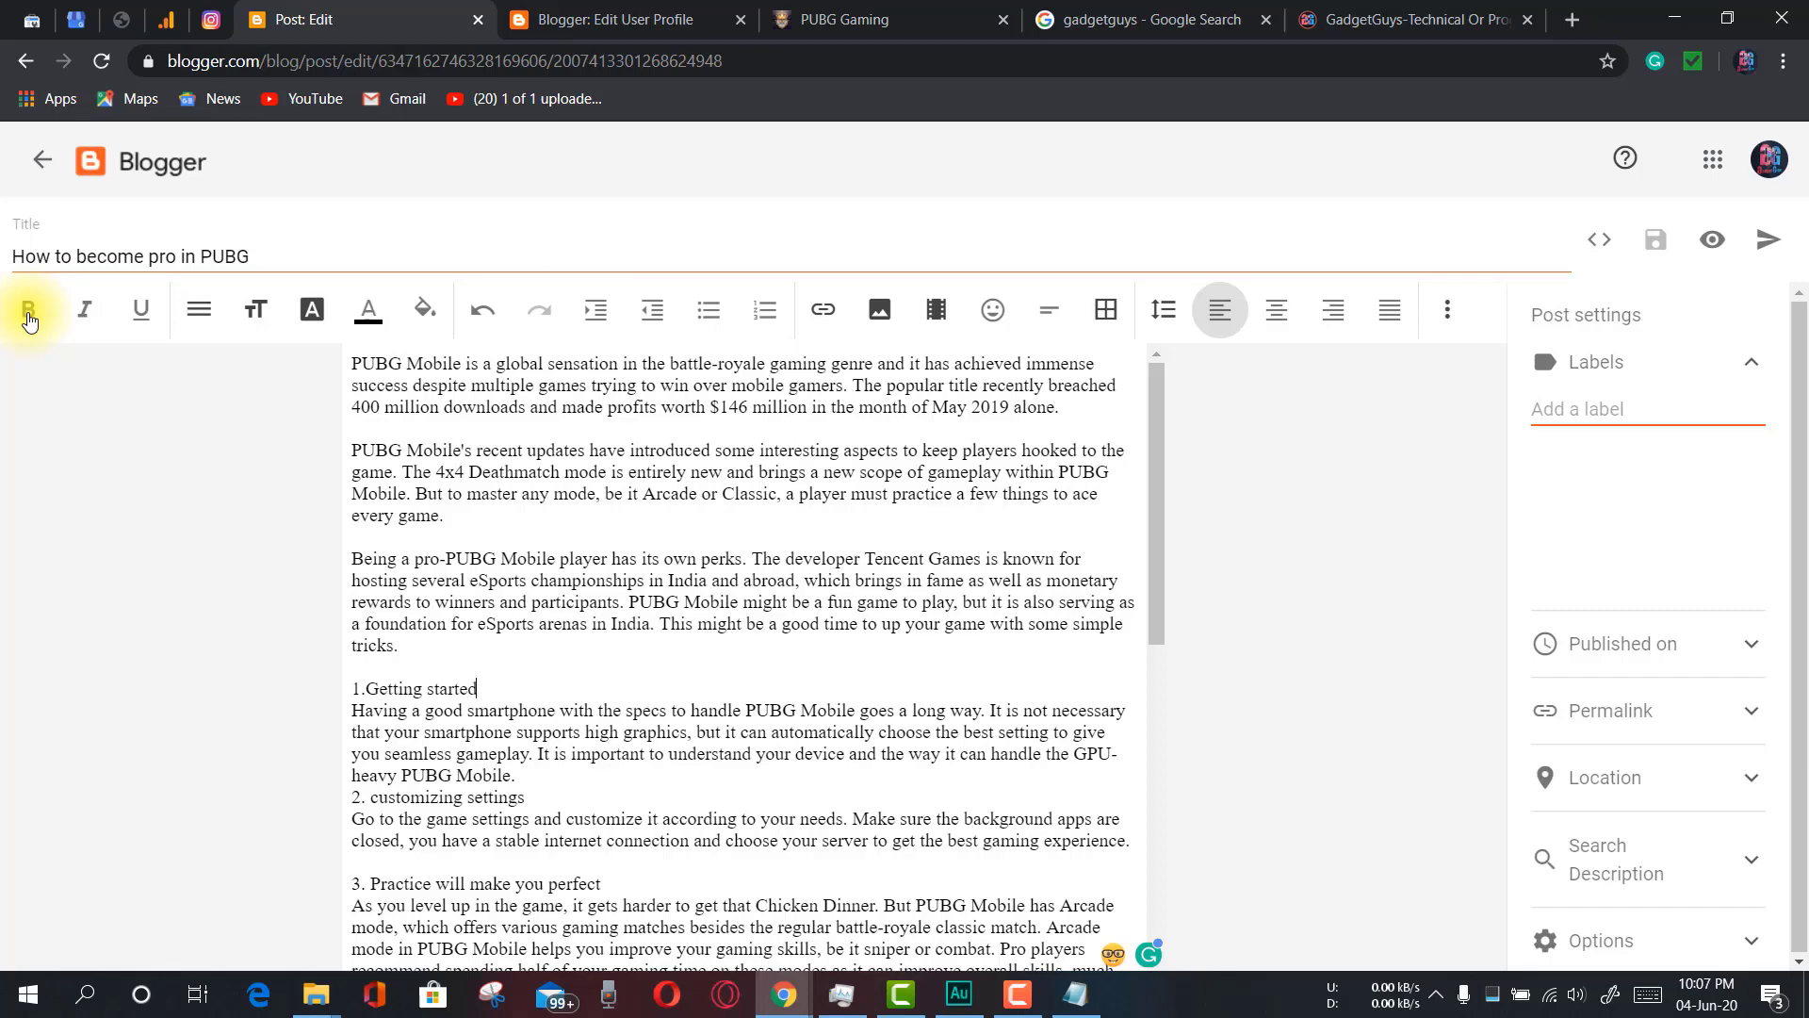
drag(262, 256, 17, 255)
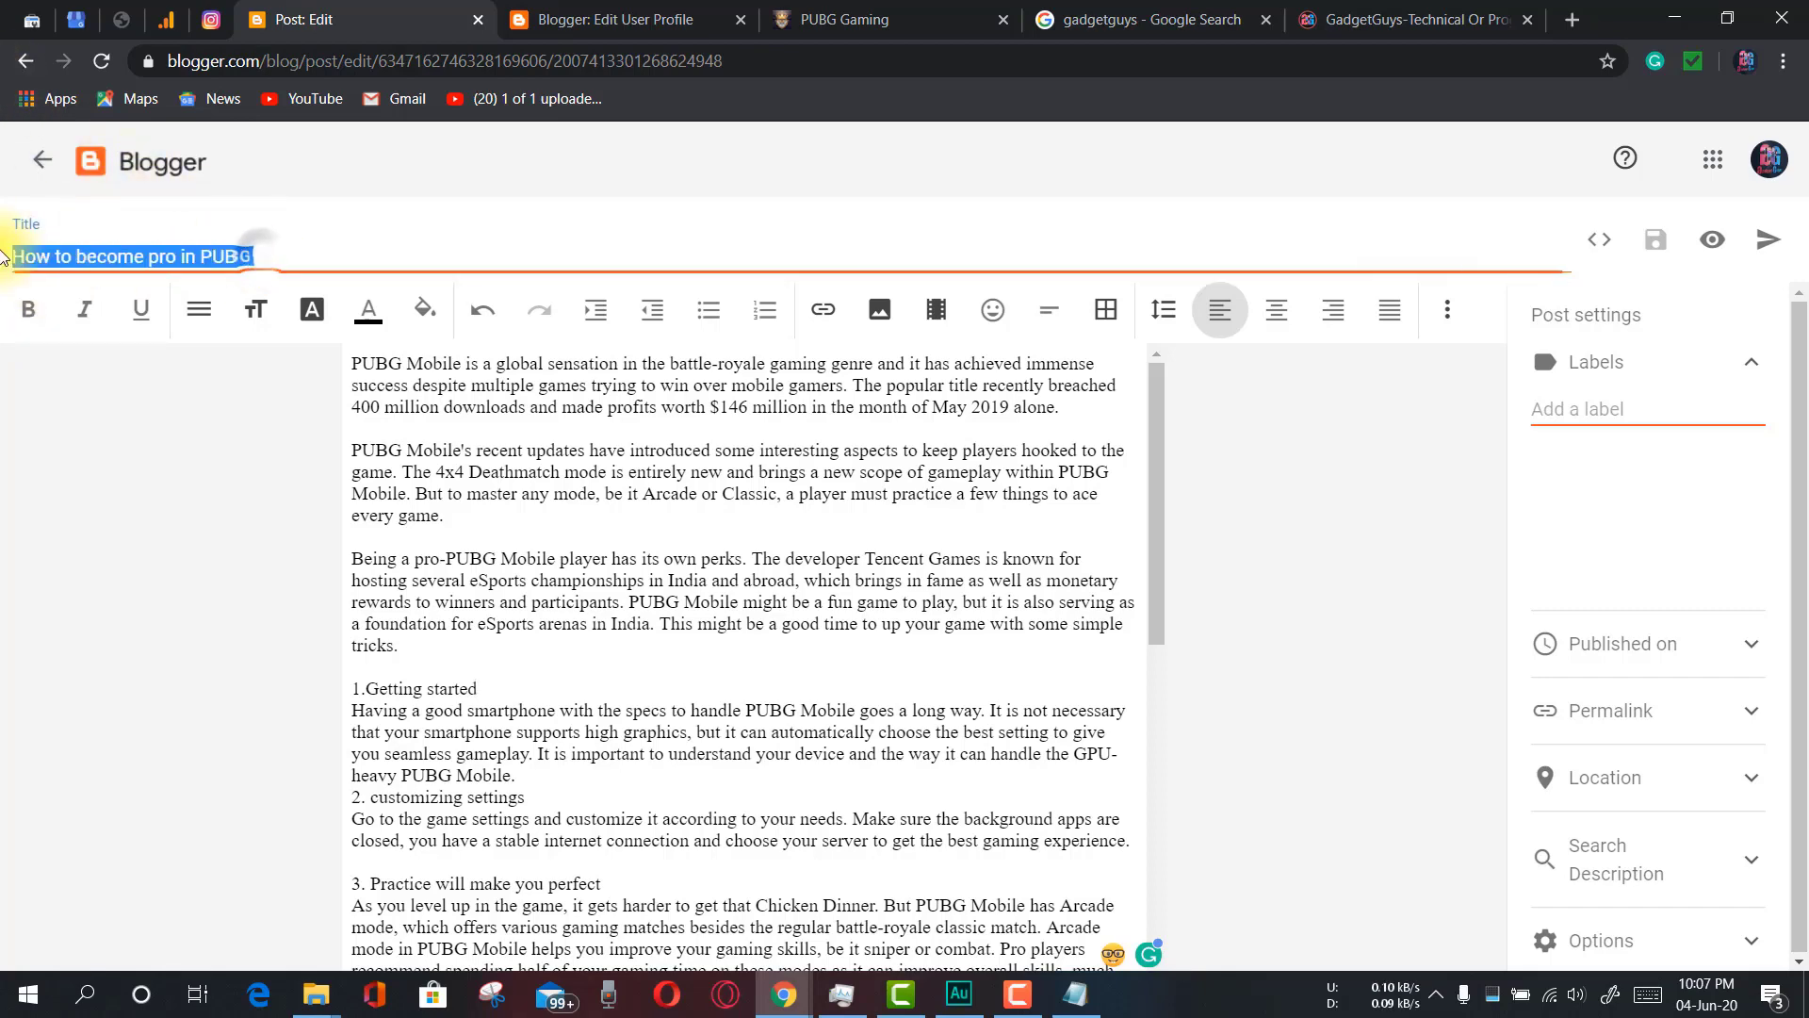
click(693, 566)
scroll(775, 545, down, 8)
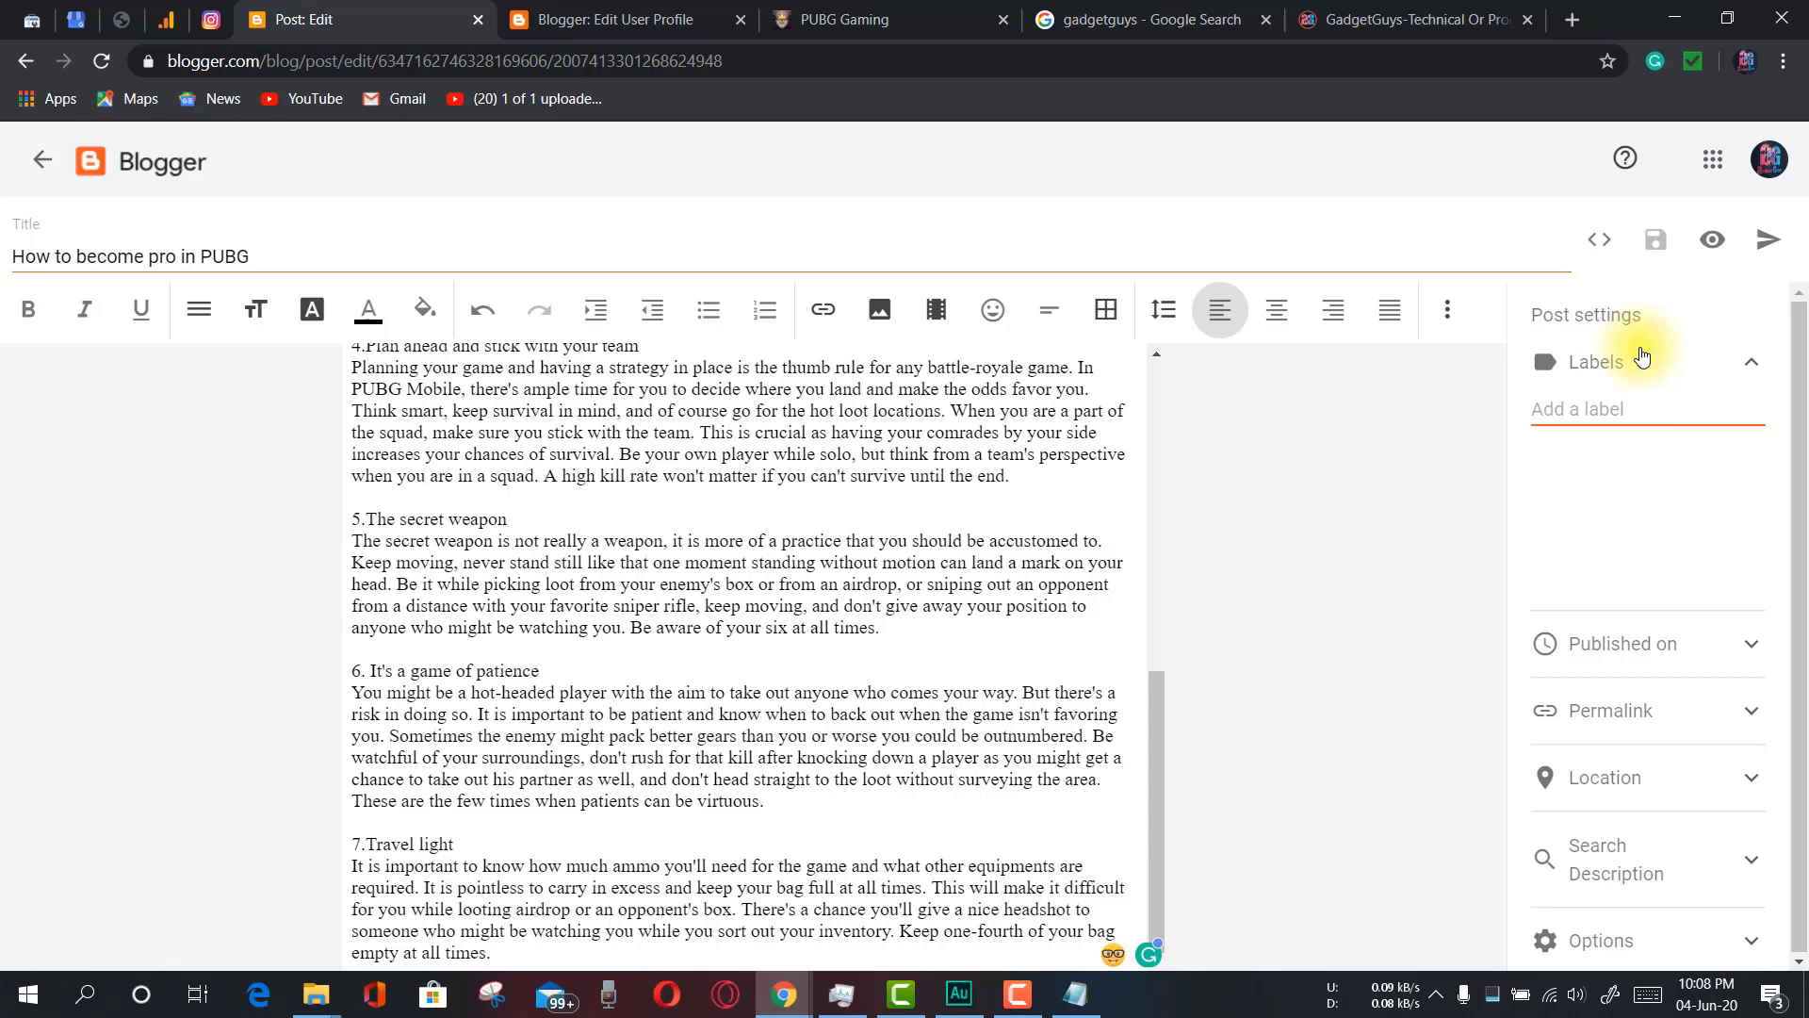
Create the label "PUBG Gaming", assign it to the post, and clear the label entry
click(1623, 362)
click(1622, 362)
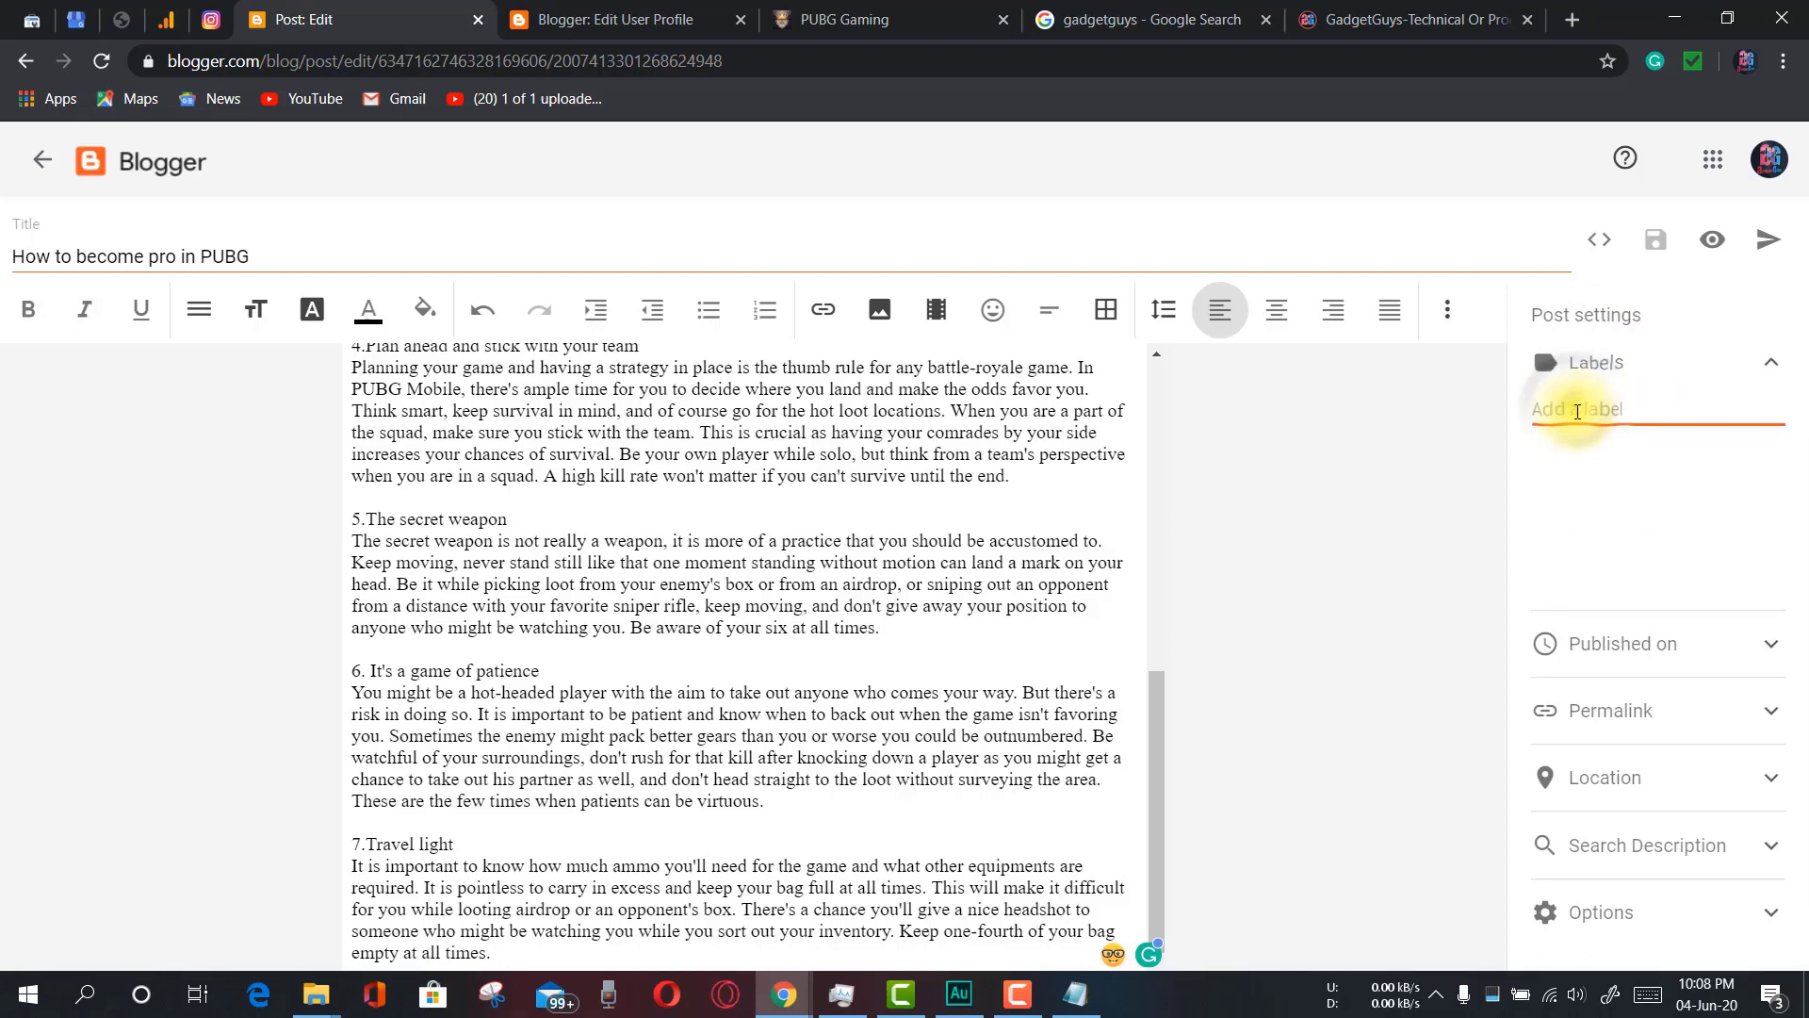
text(Ga)
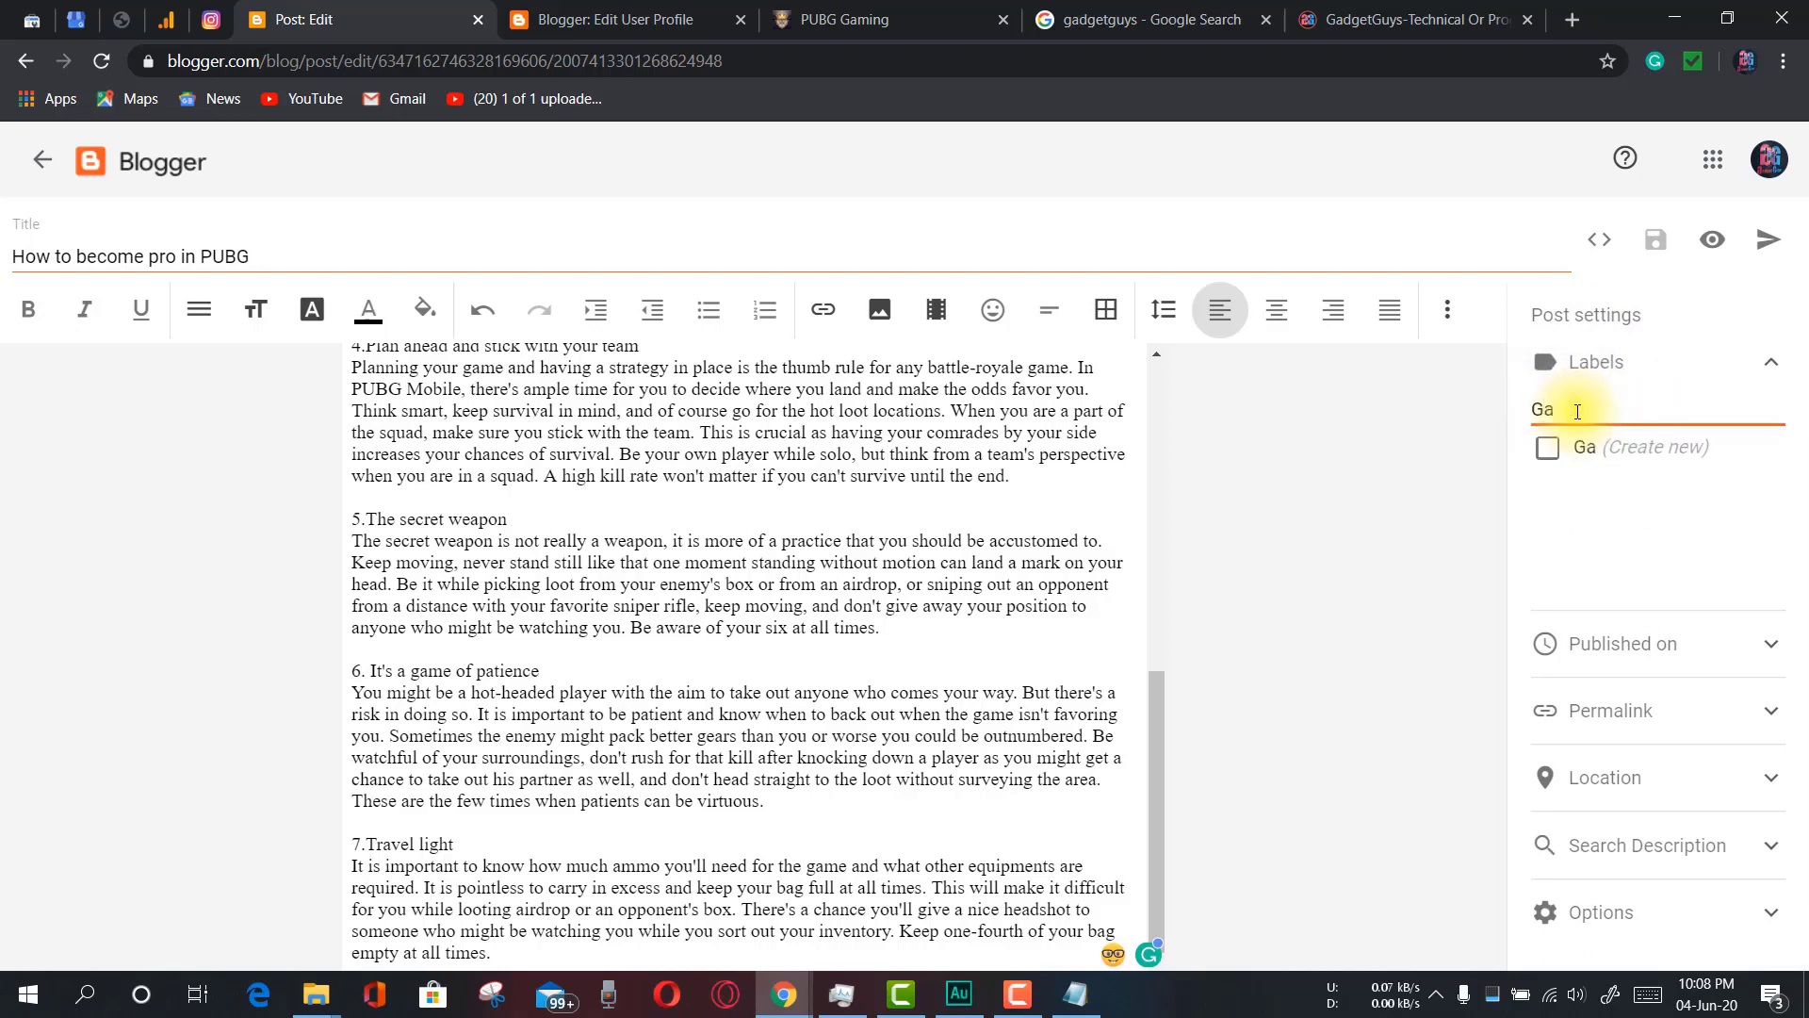
text(PUBG)
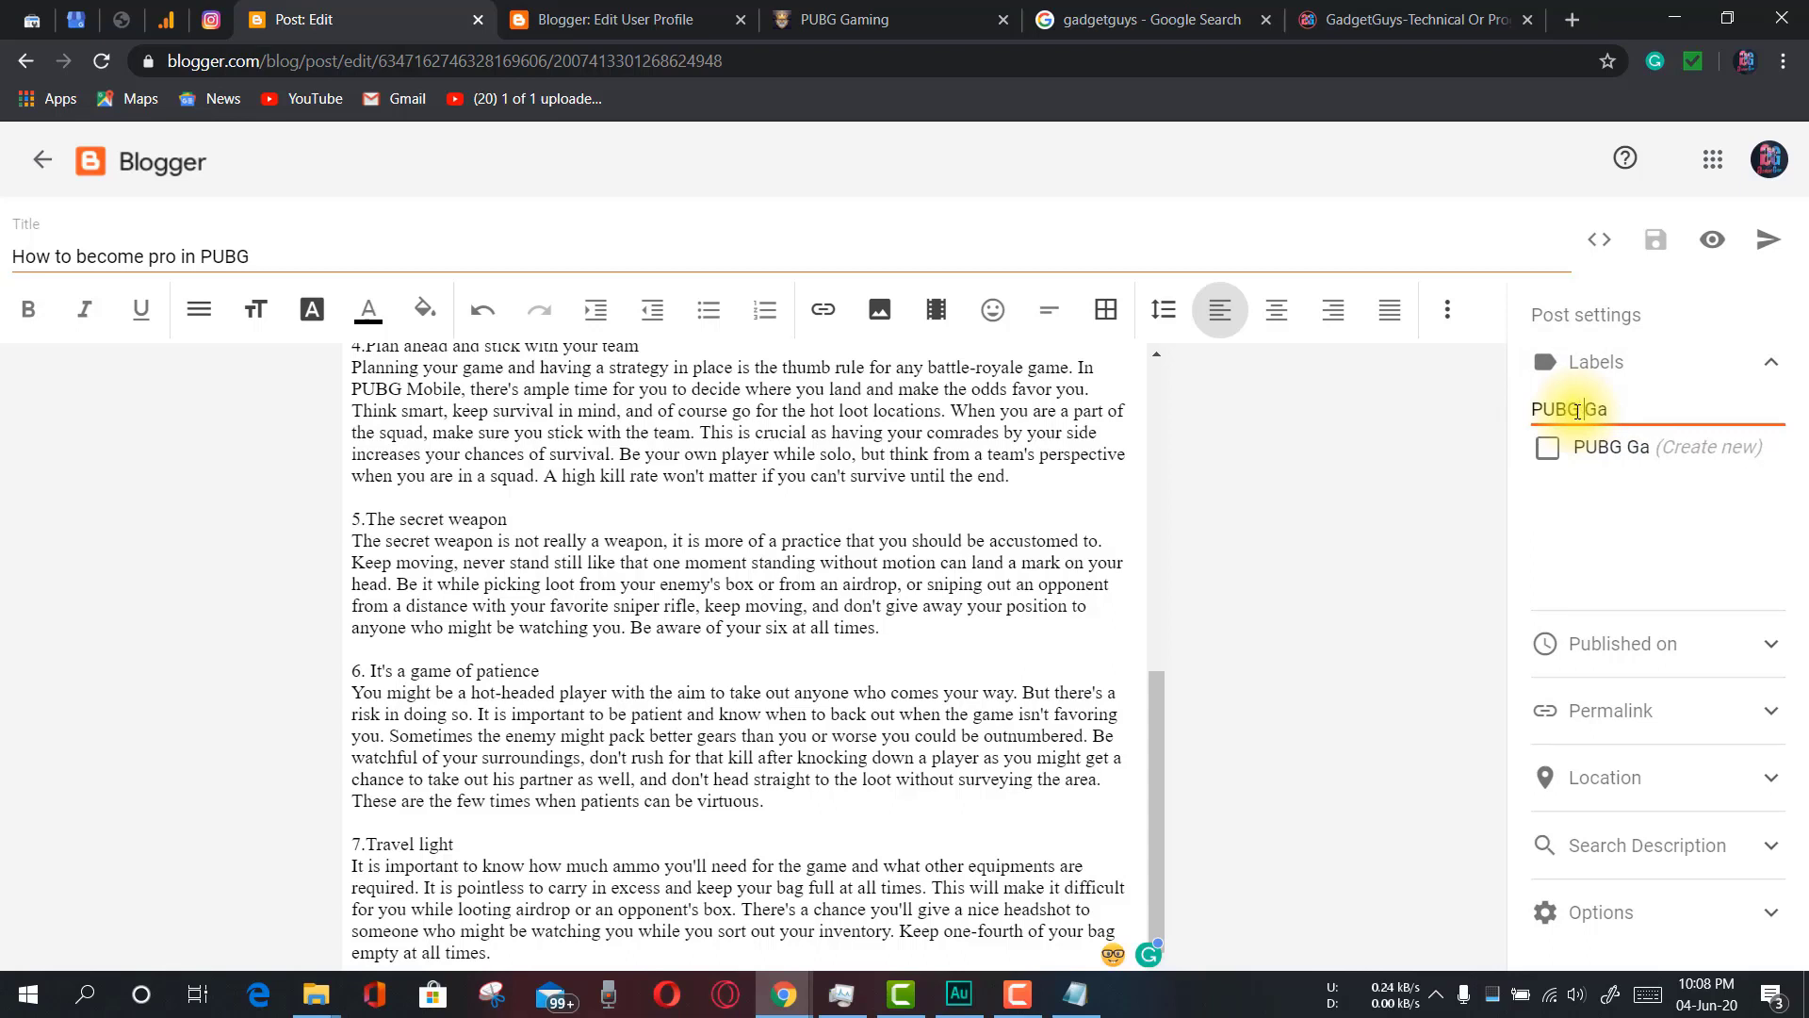
text( min)
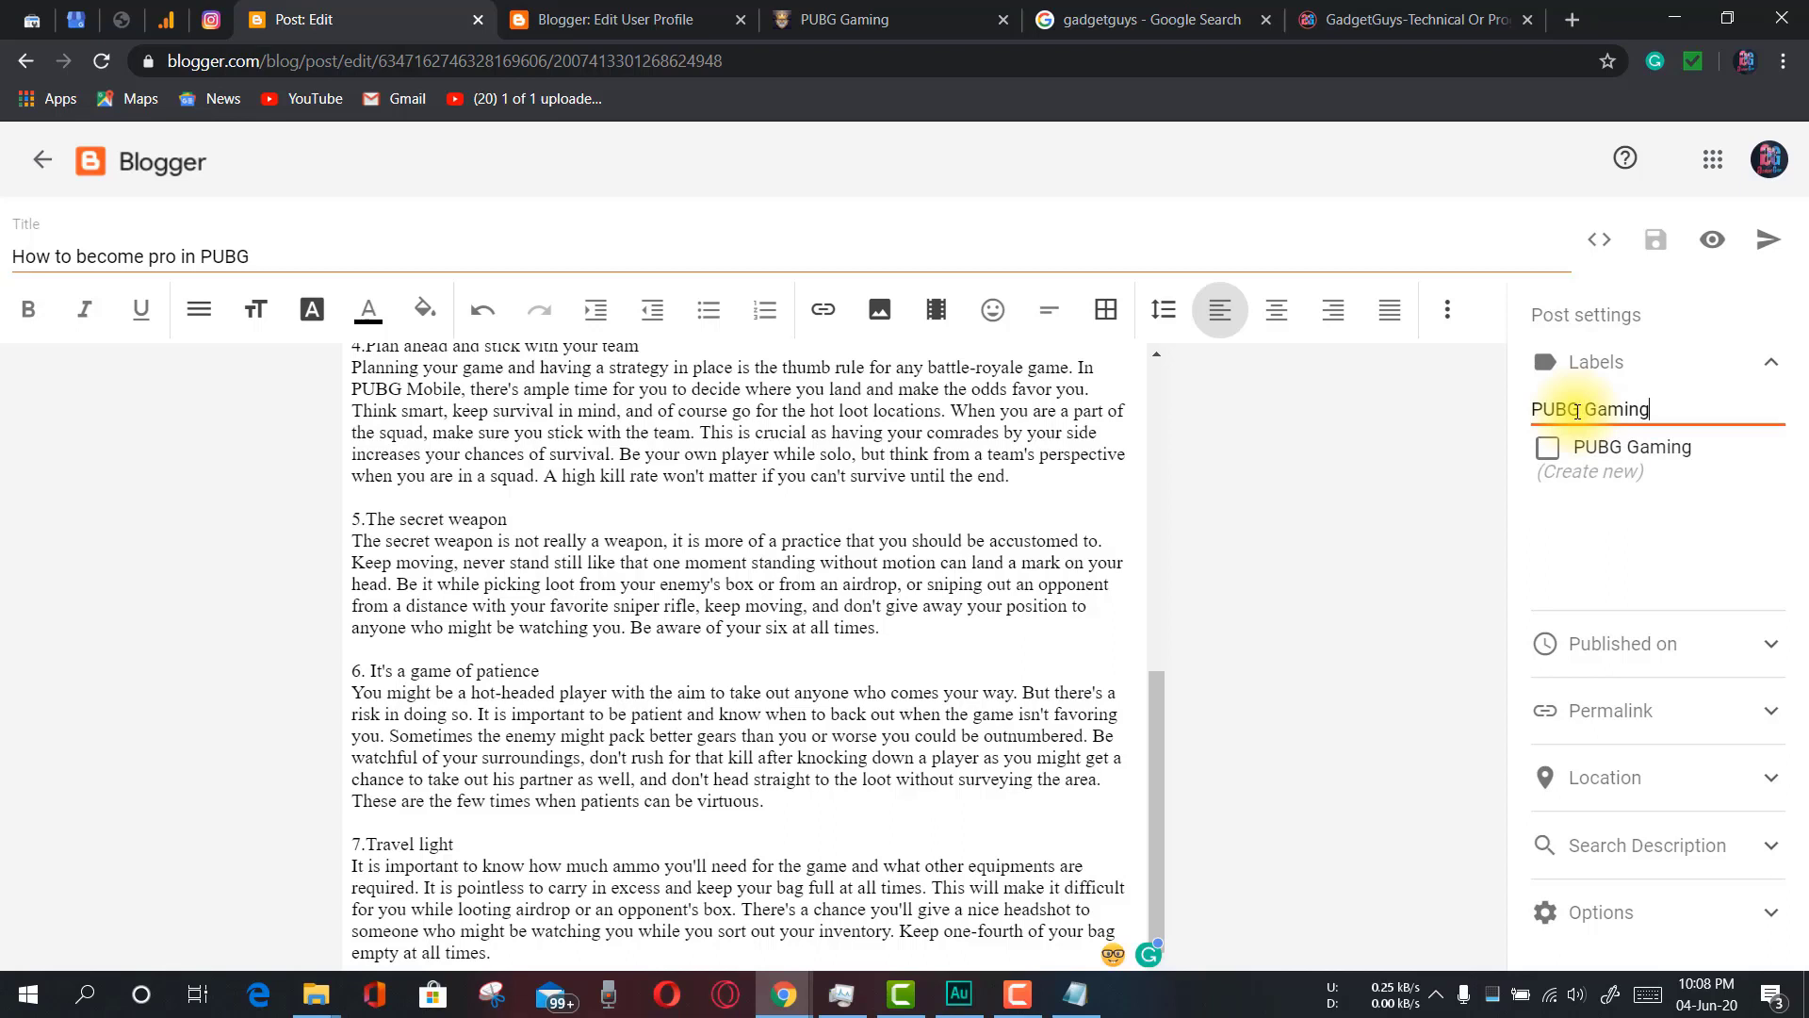
click(1548, 449)
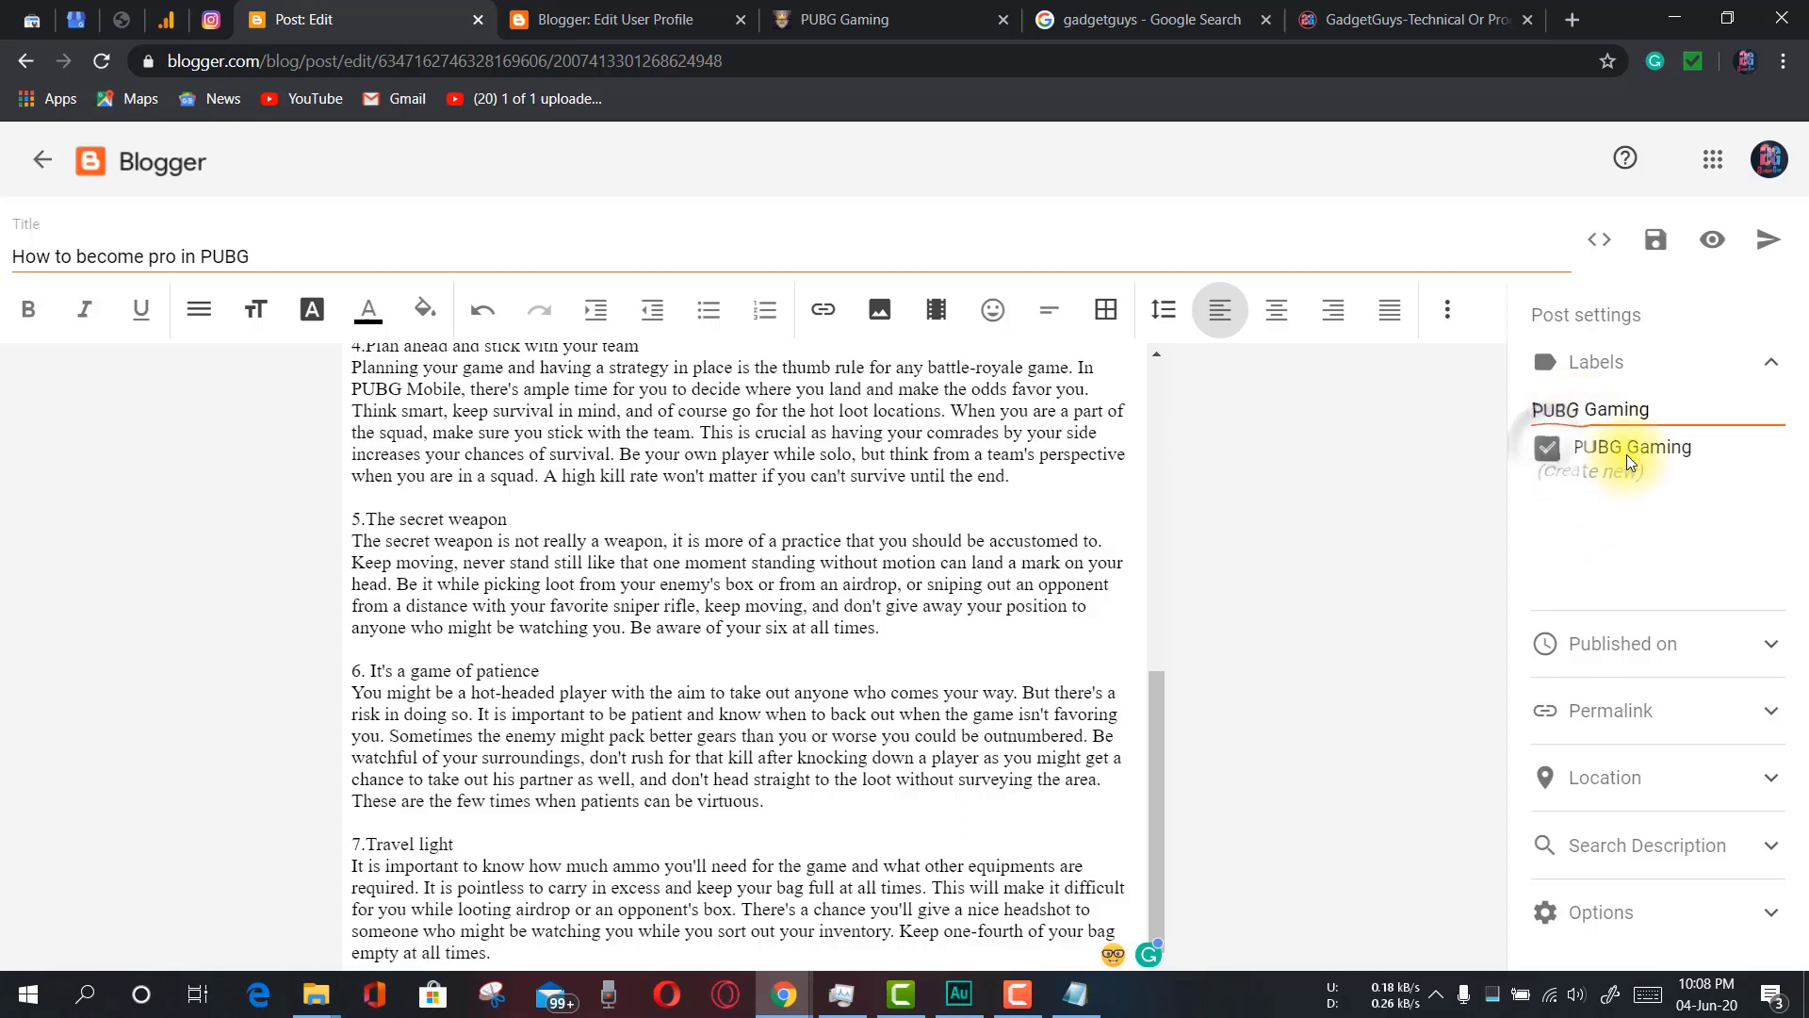
drag(1656, 408, 1466, 437)
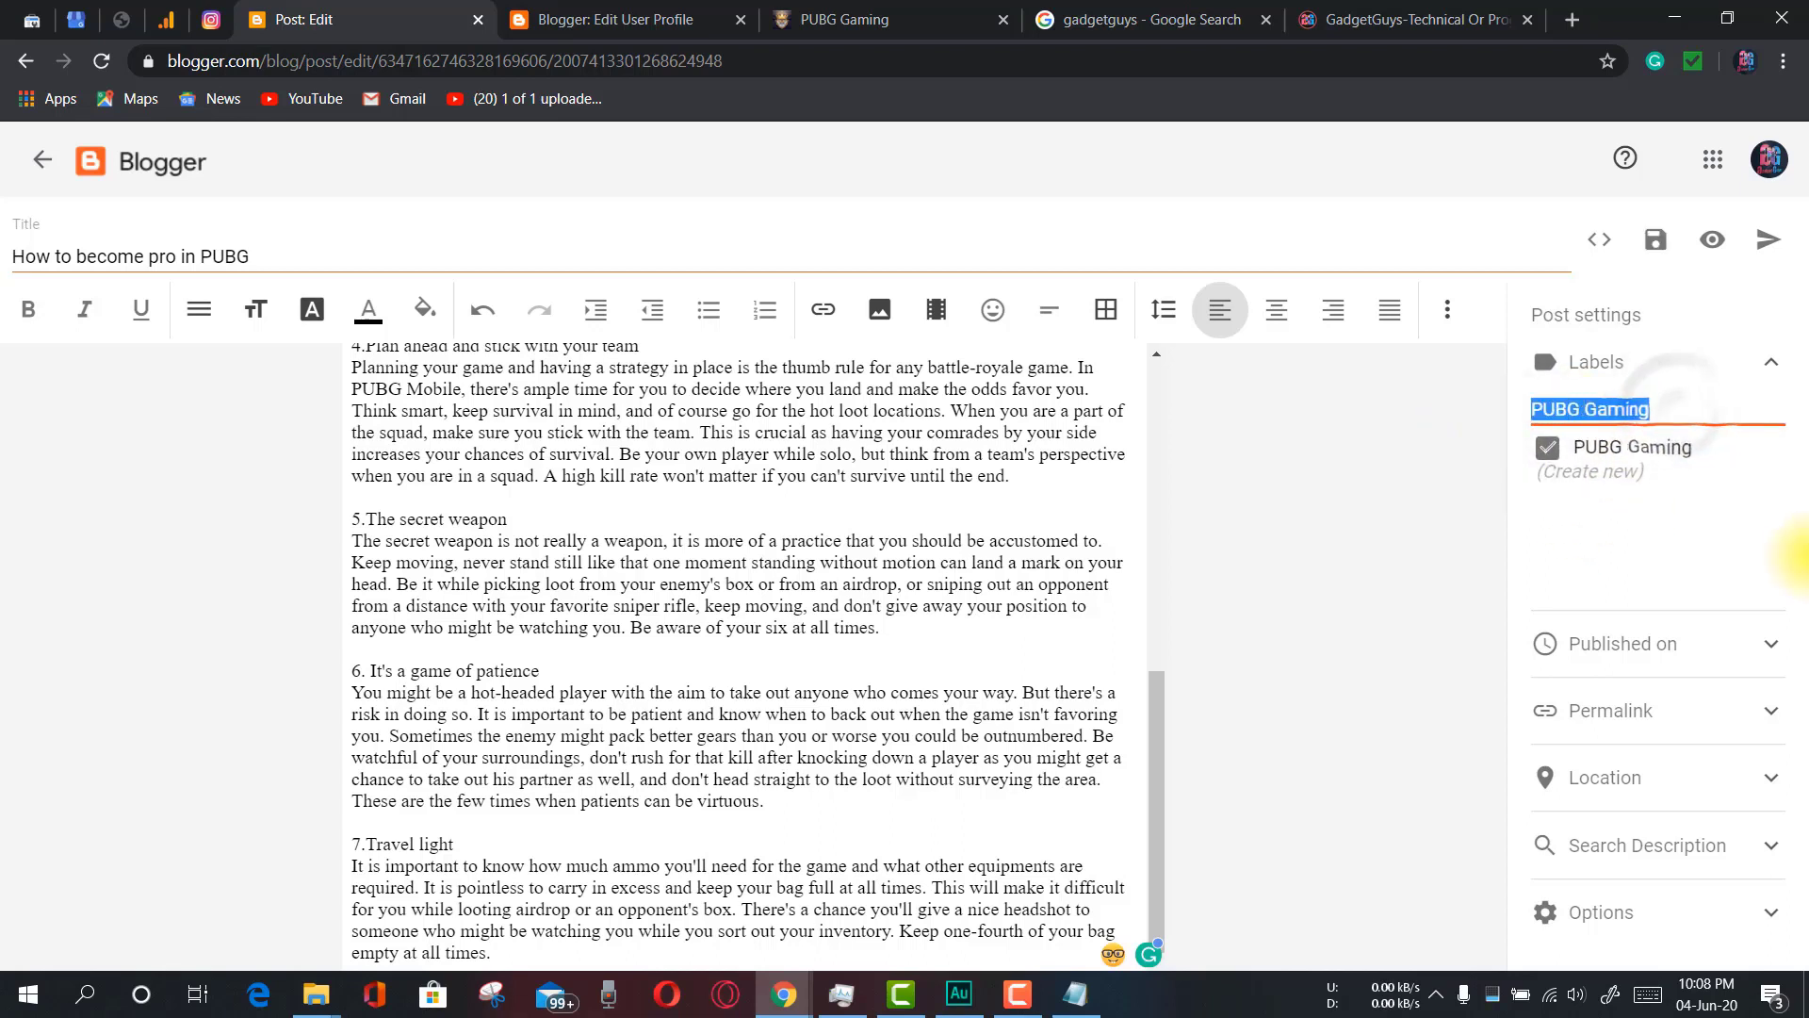
key(BackSpace)
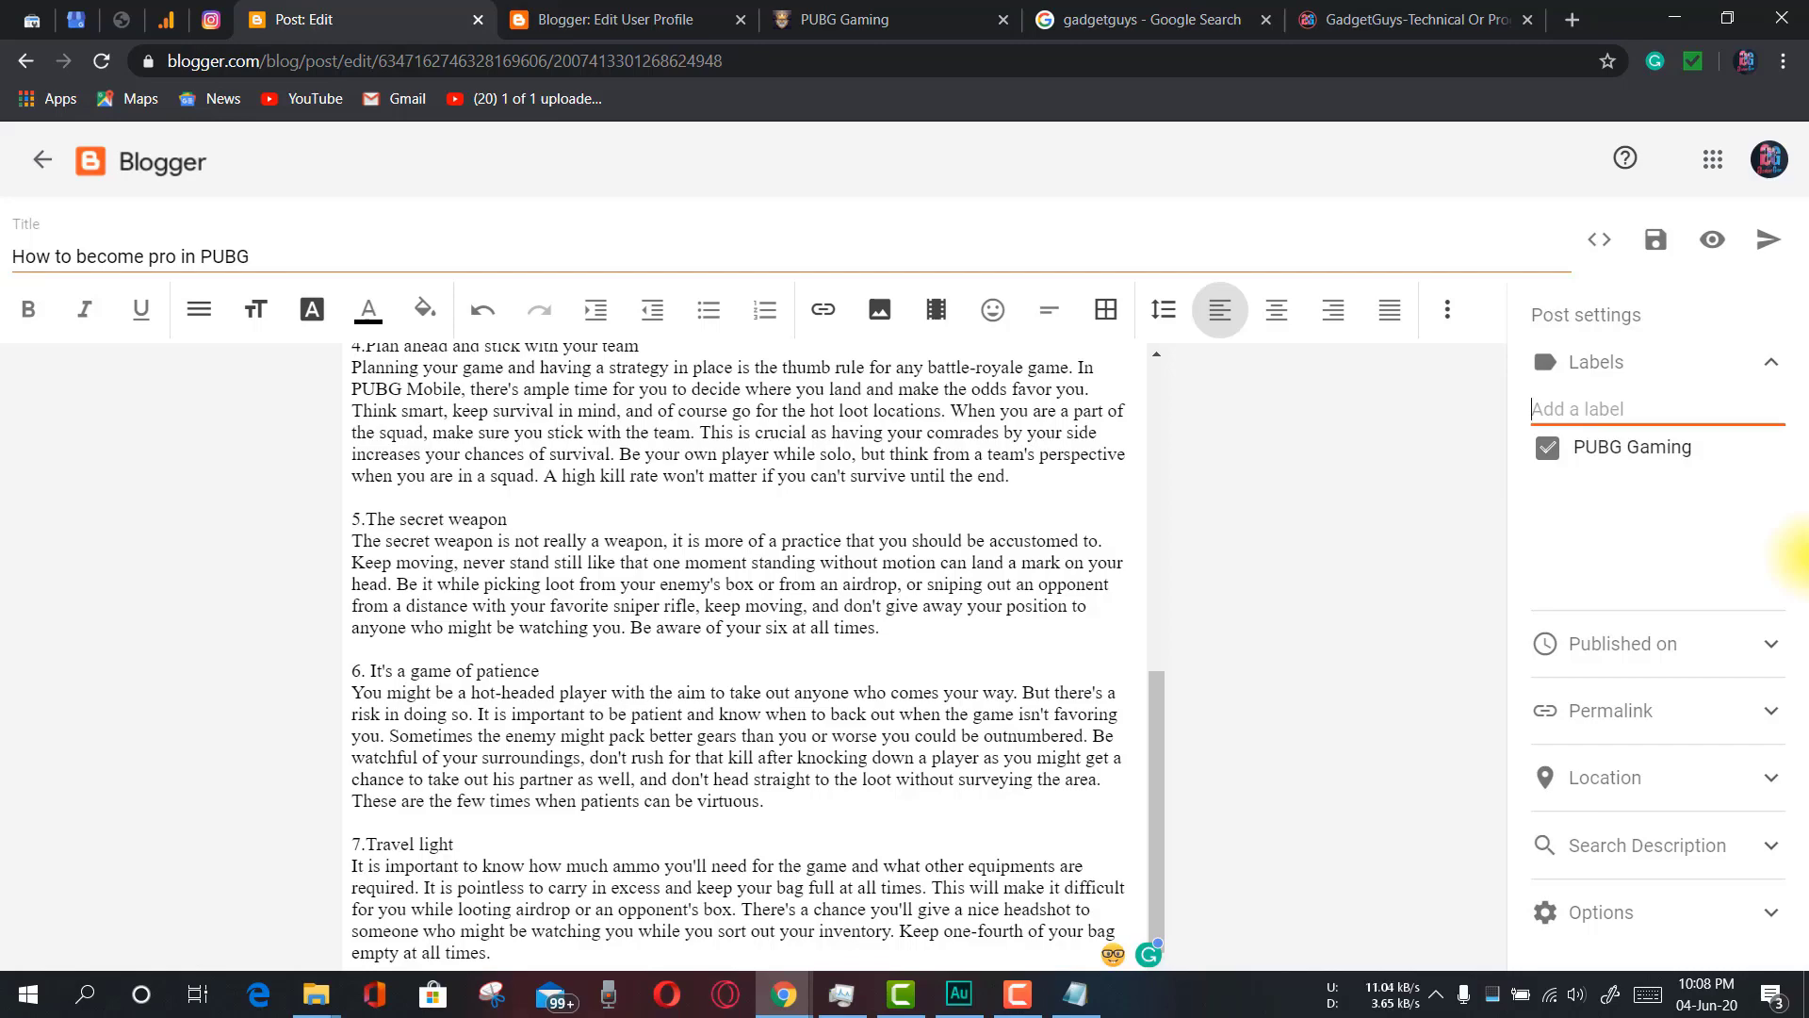
Create the label "pubg tips & tricks", assign it to the post, and clear the label entry
text(pubg ti)
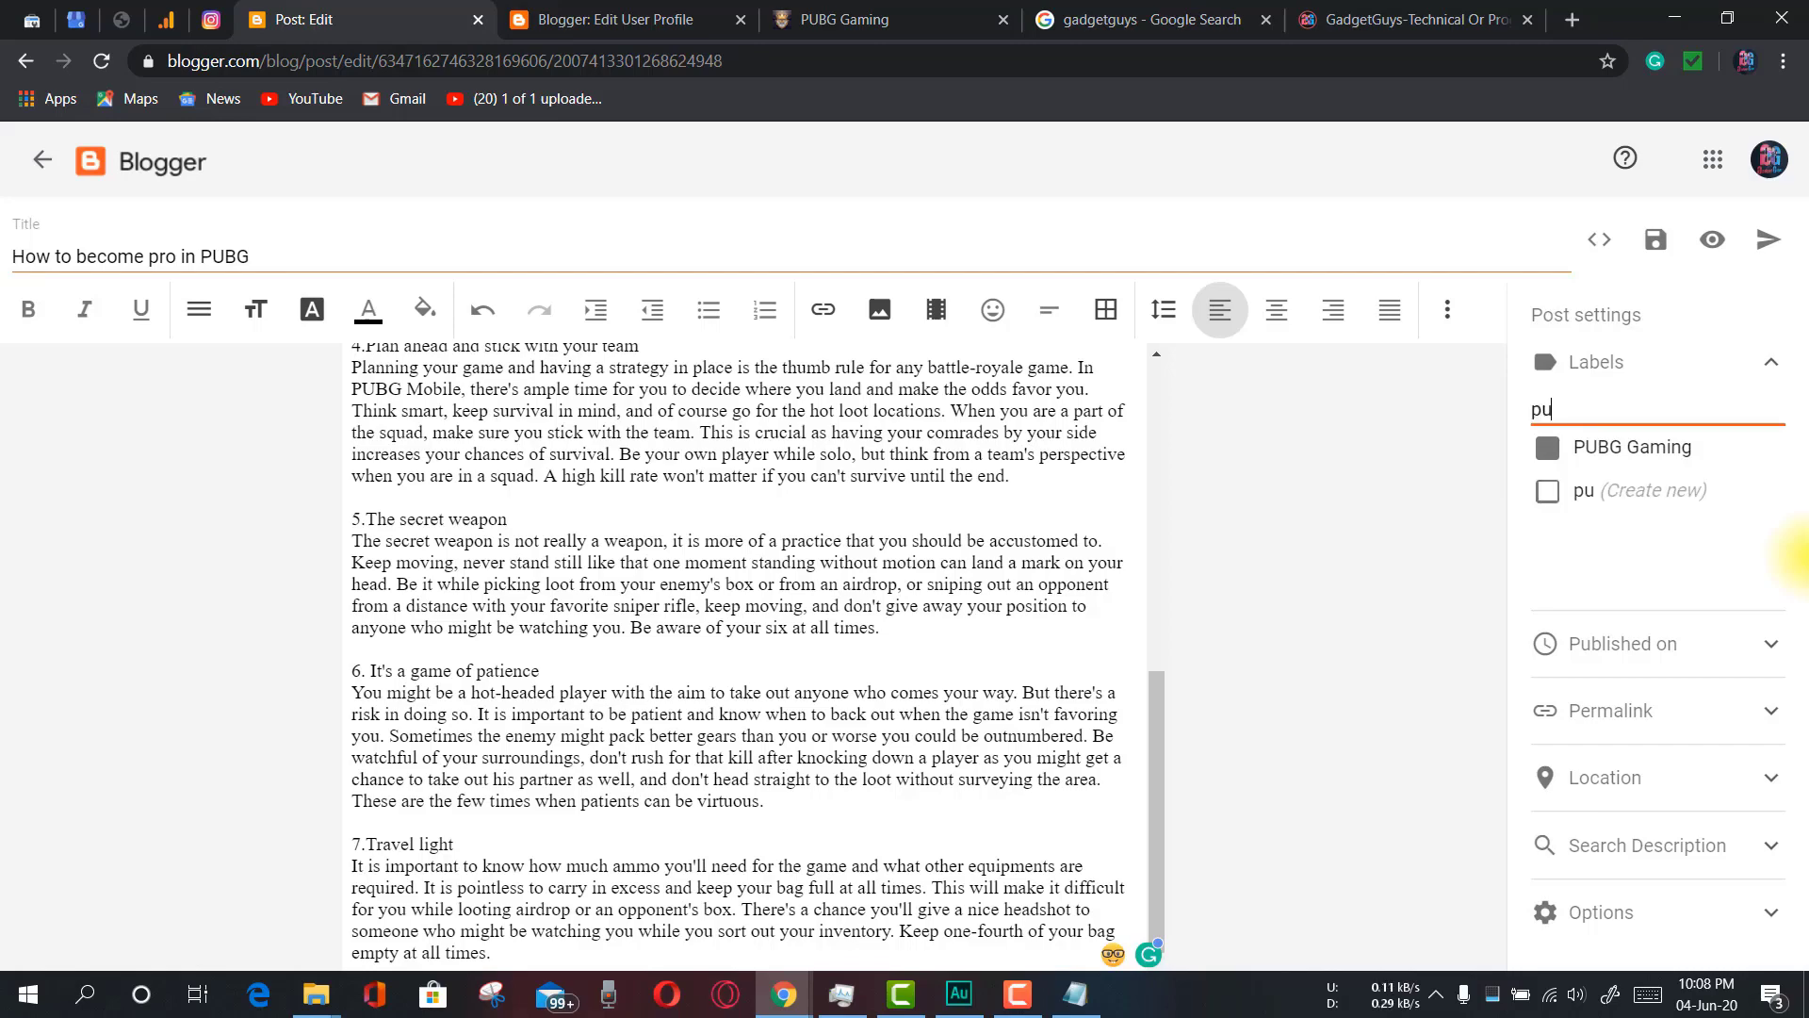
text(p)
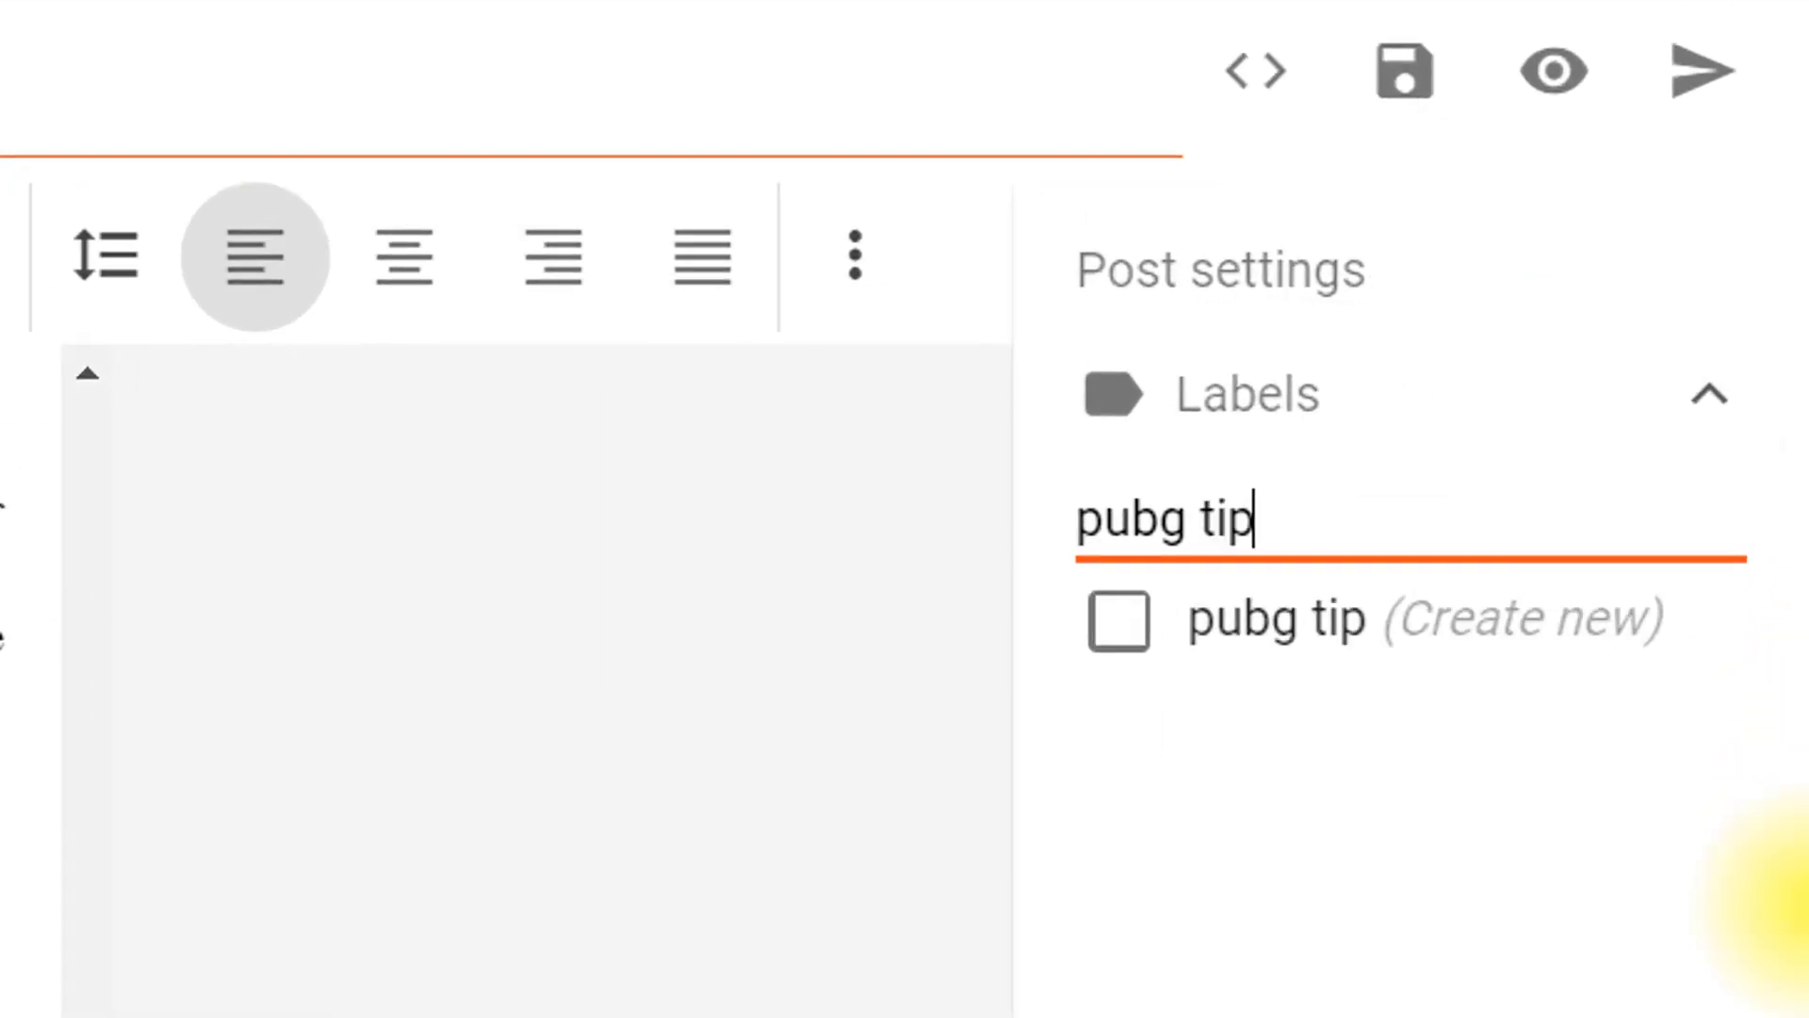
text(s & tricks)
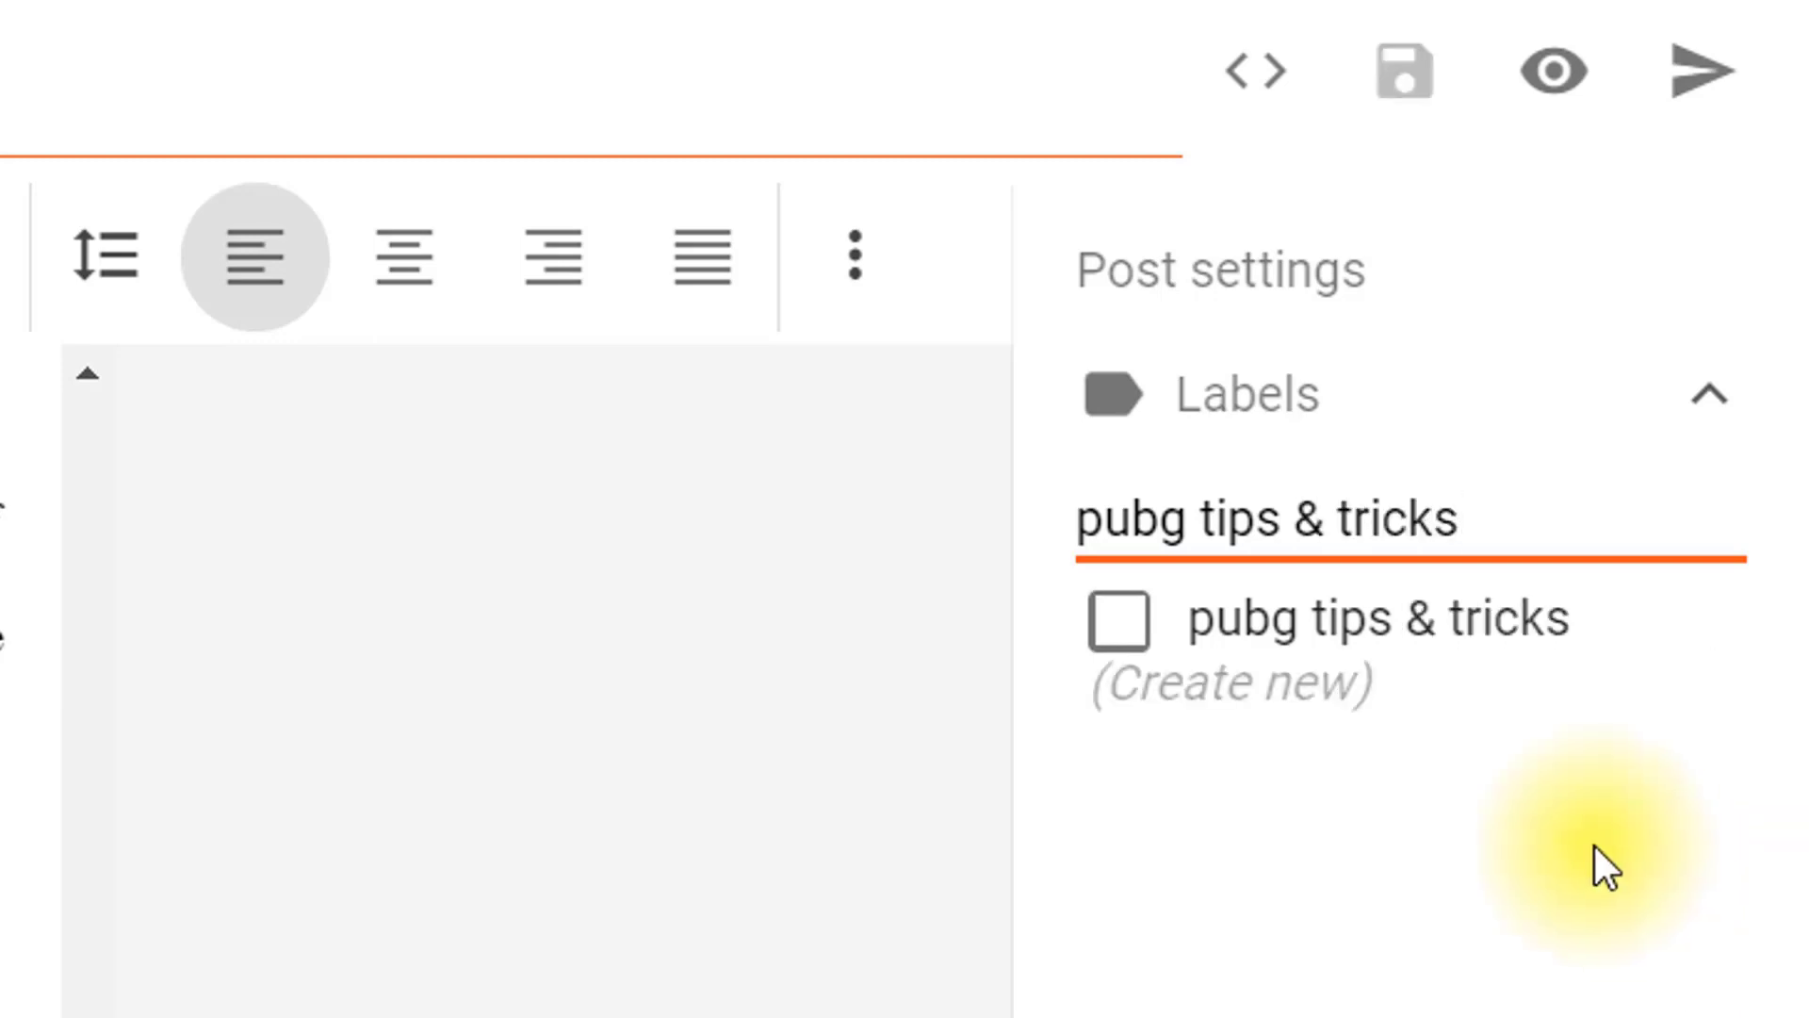
click(1118, 619)
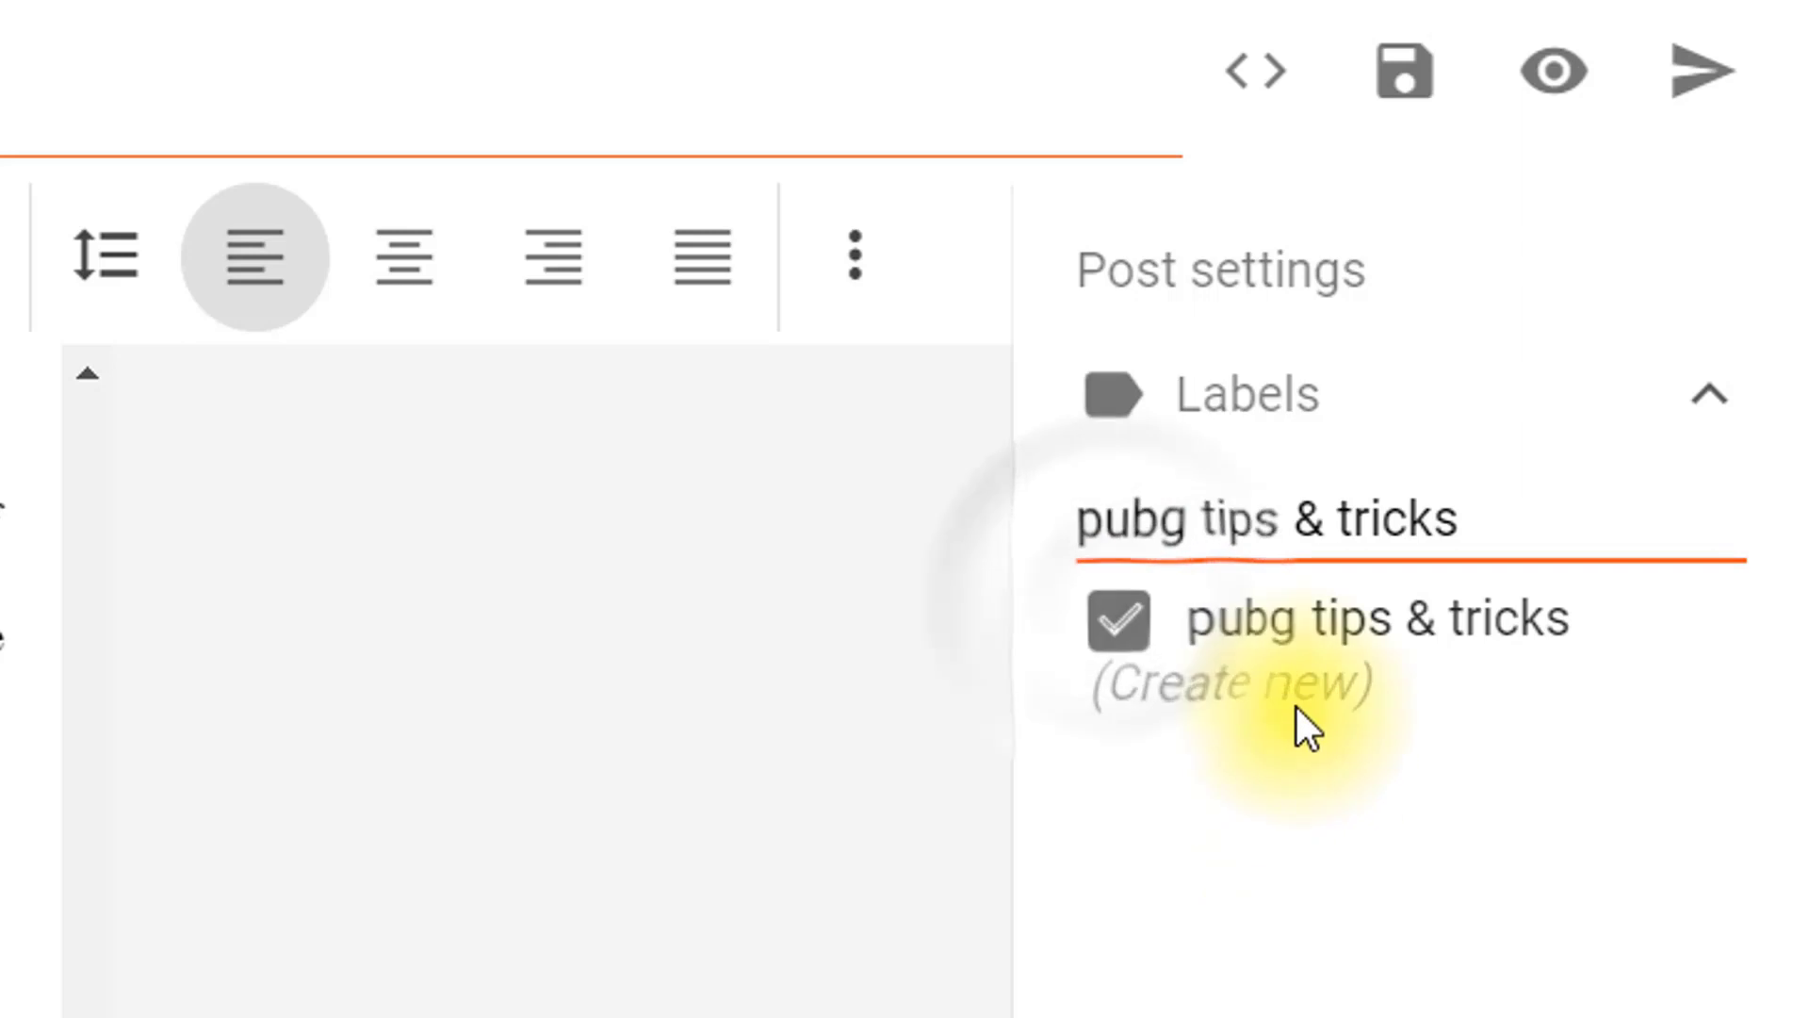
click(1280, 684)
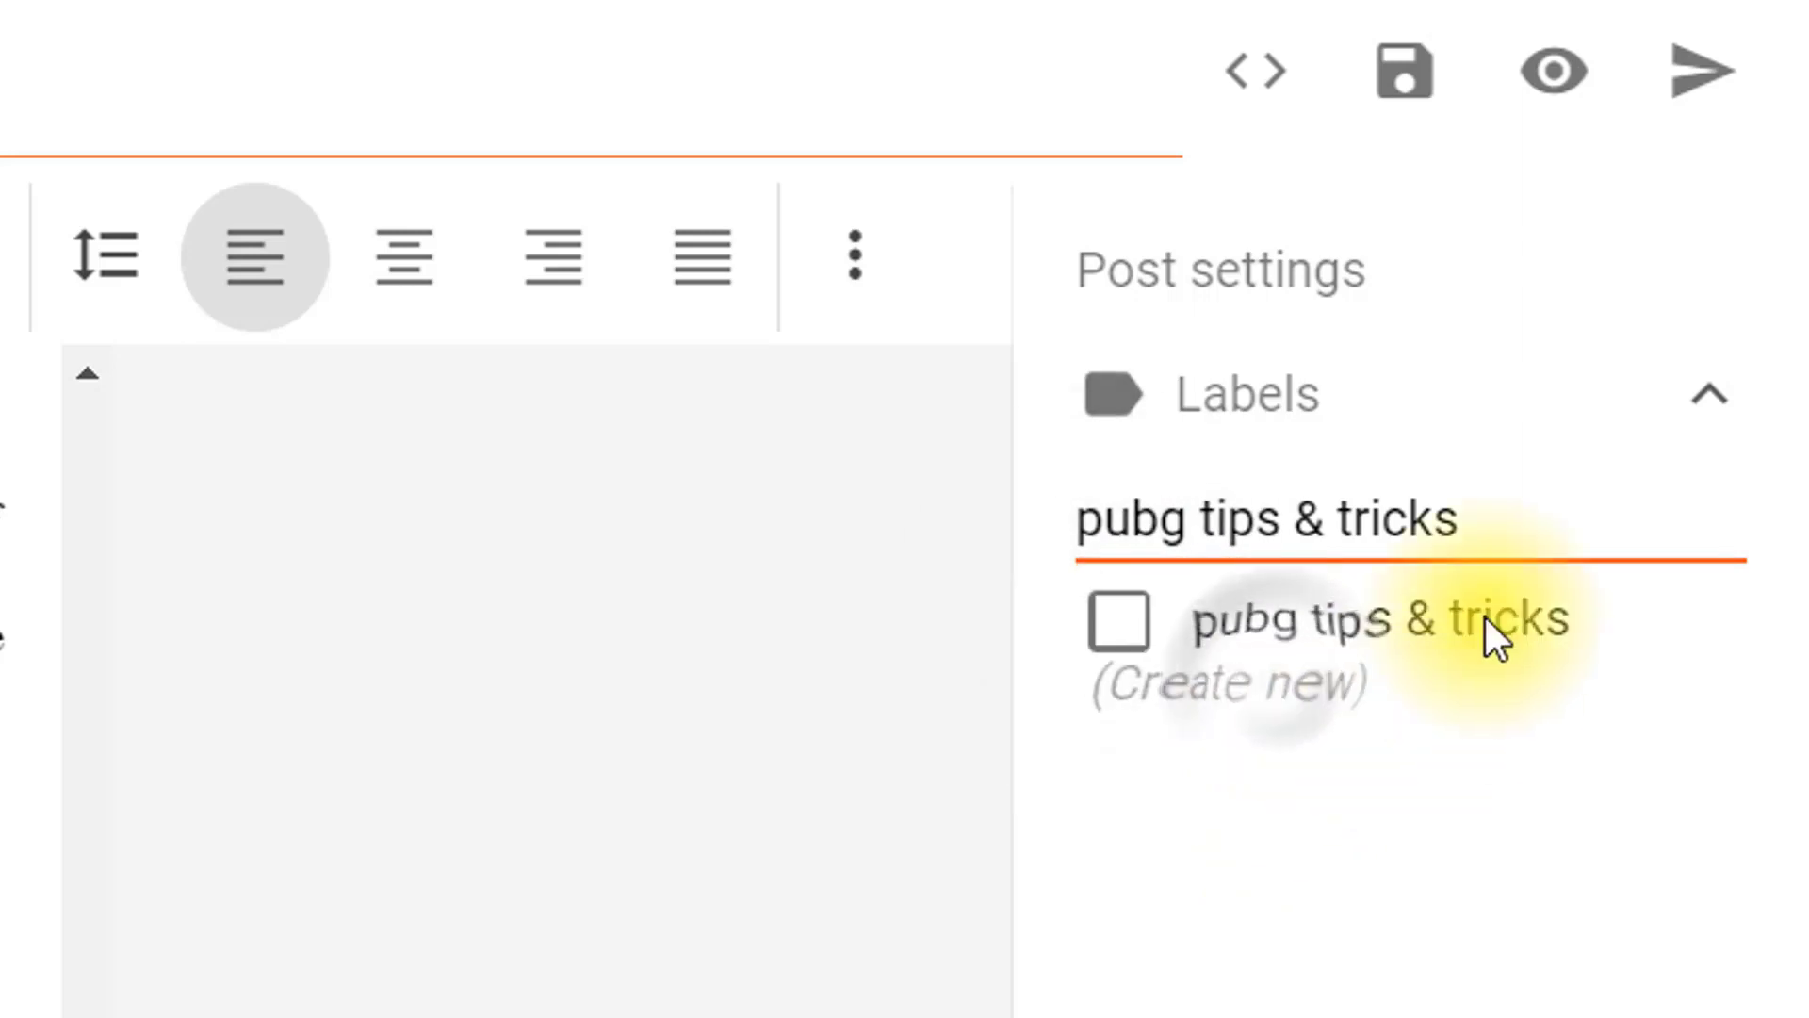
click(1122, 622)
drag(1458, 518, 1049, 488)
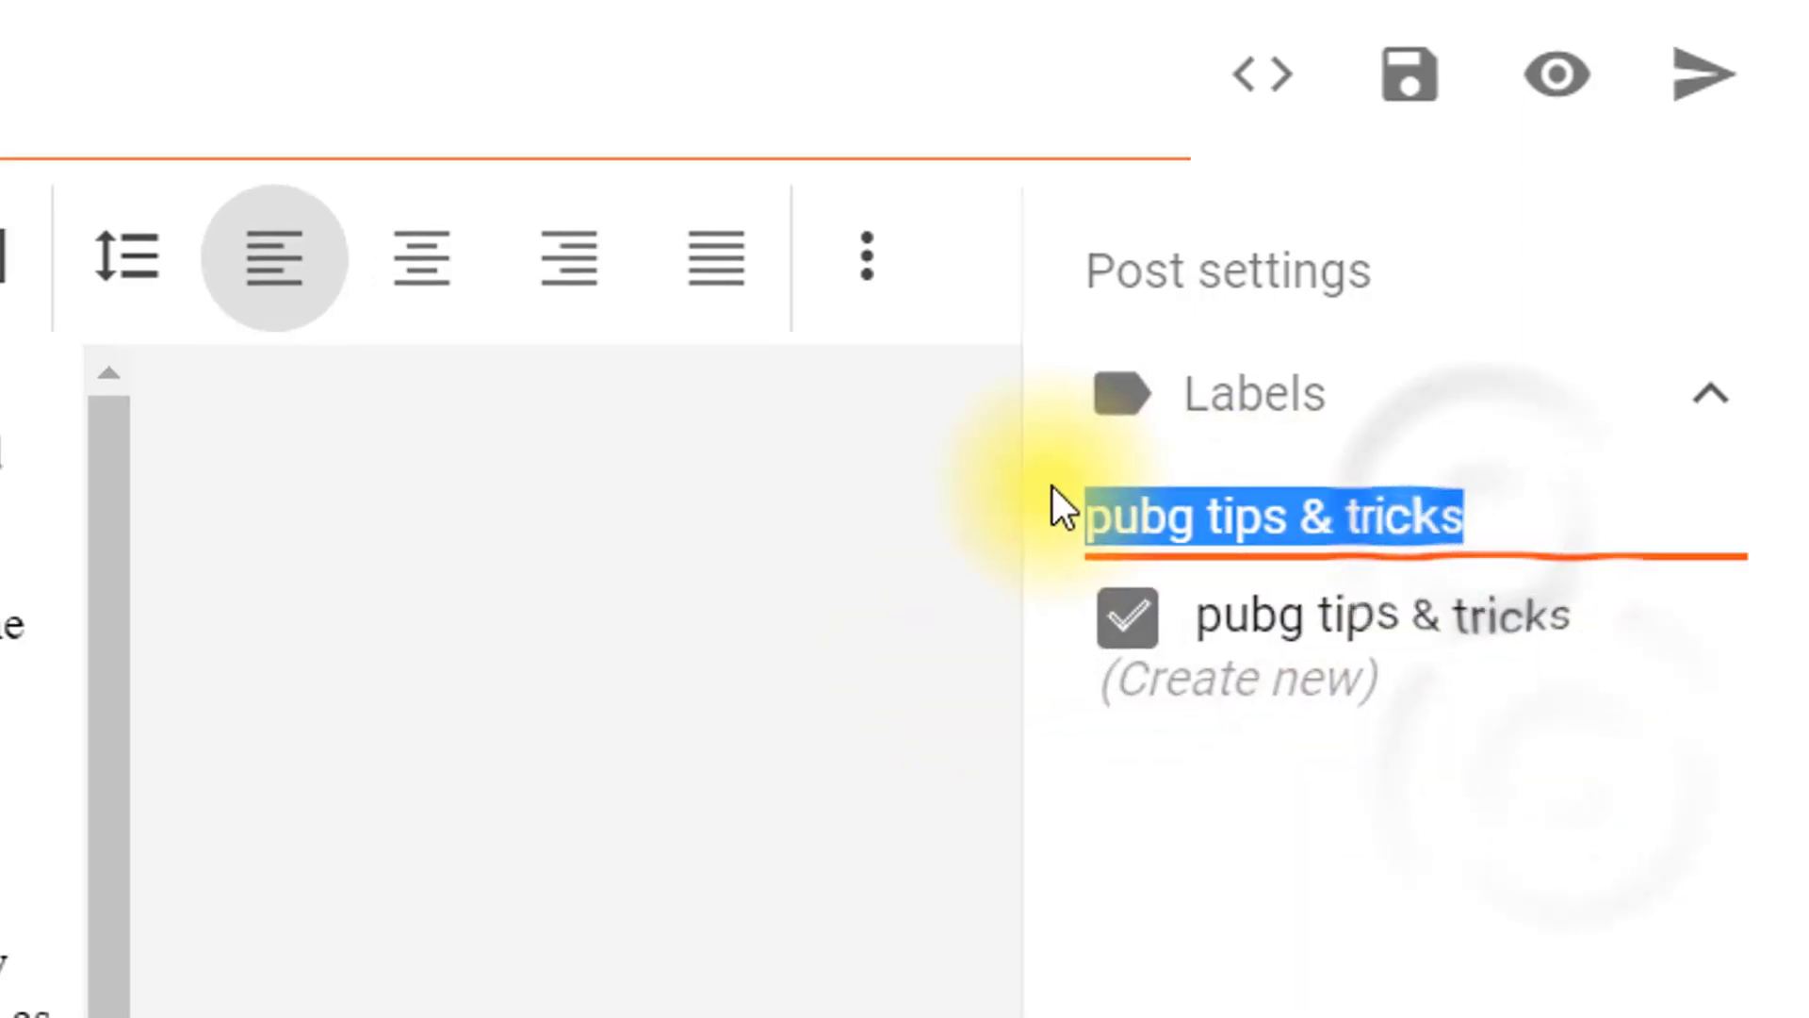
key(BackSpace)
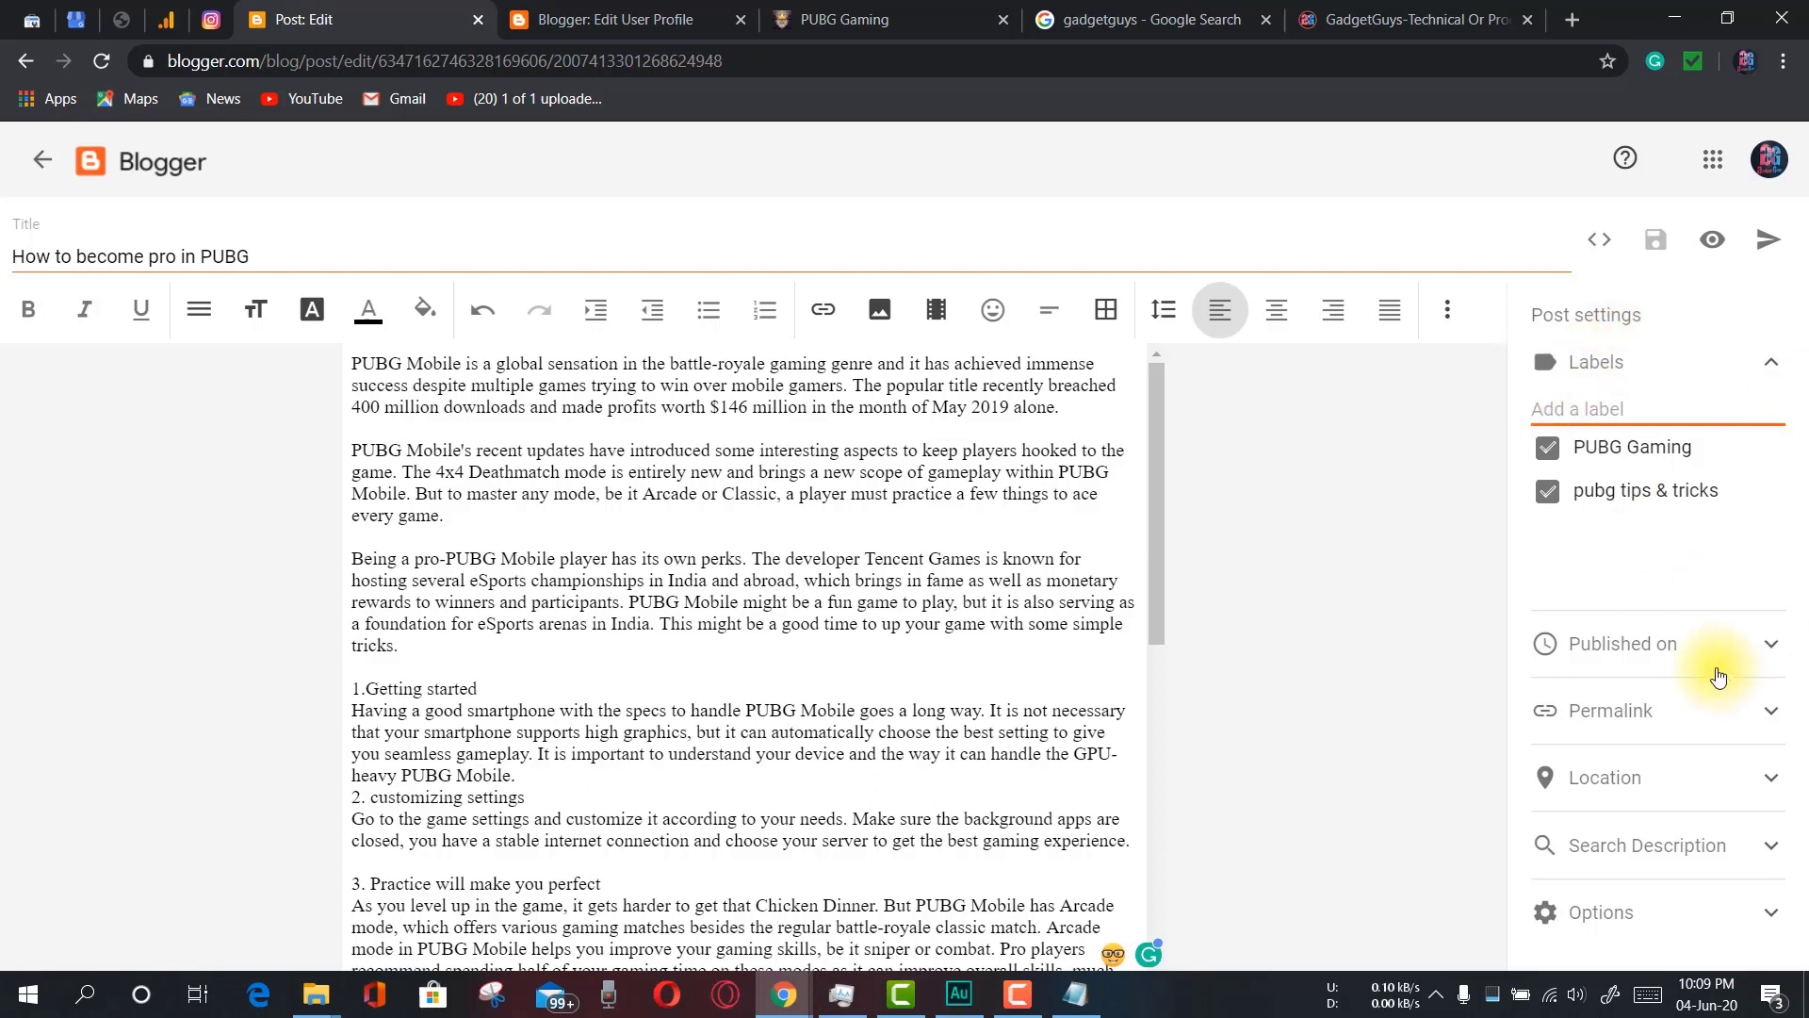
Review the post's publishing date options and its automatically generated permalink
click(1762, 650)
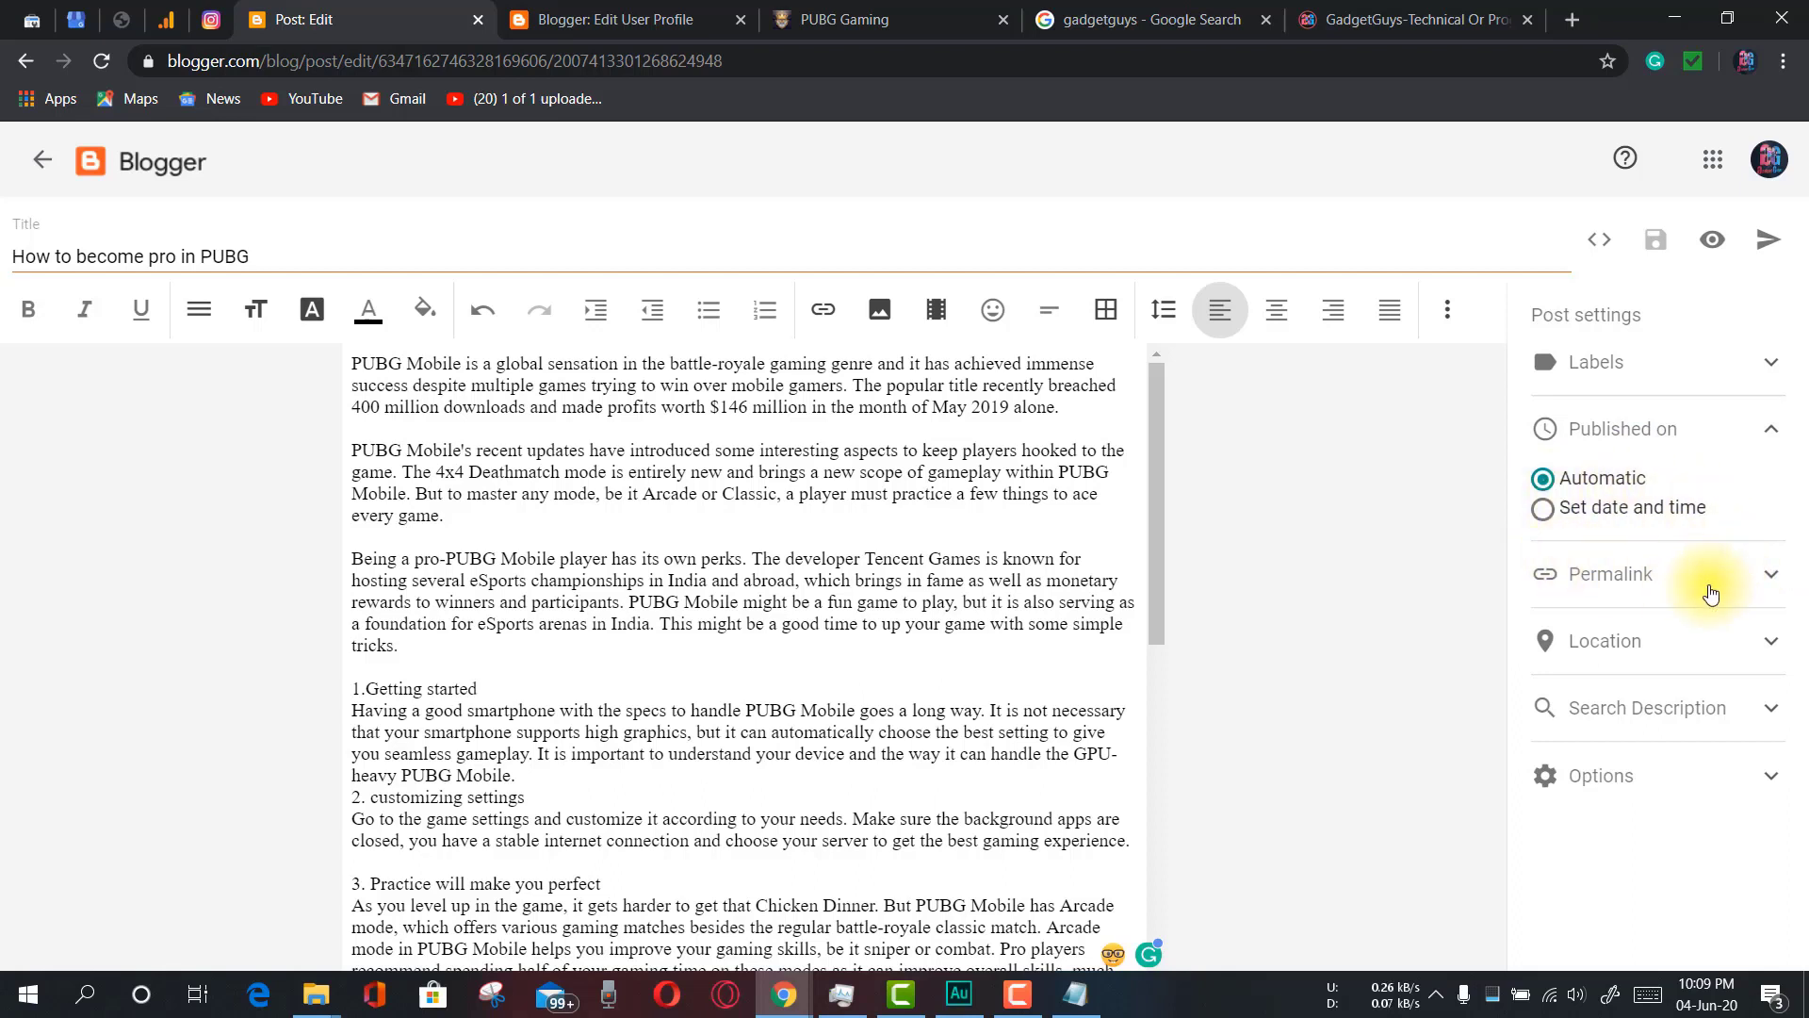
click(1663, 585)
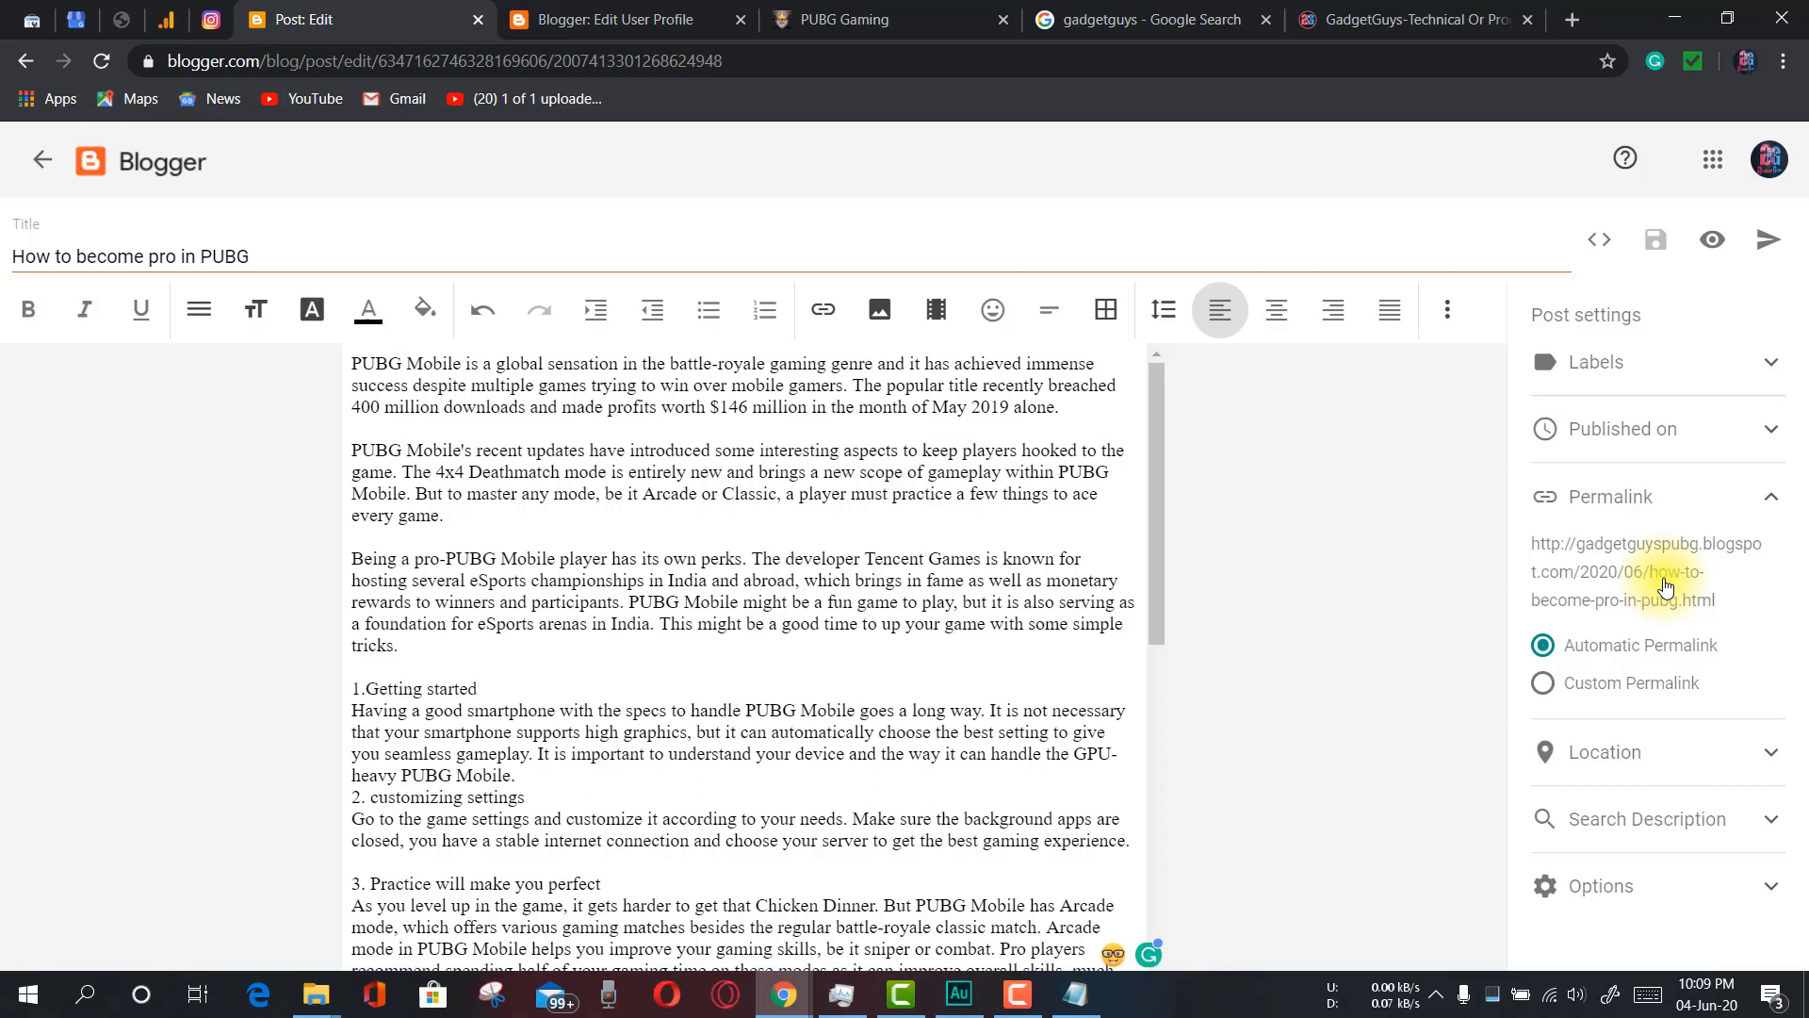
drag(1724, 597, 1521, 531)
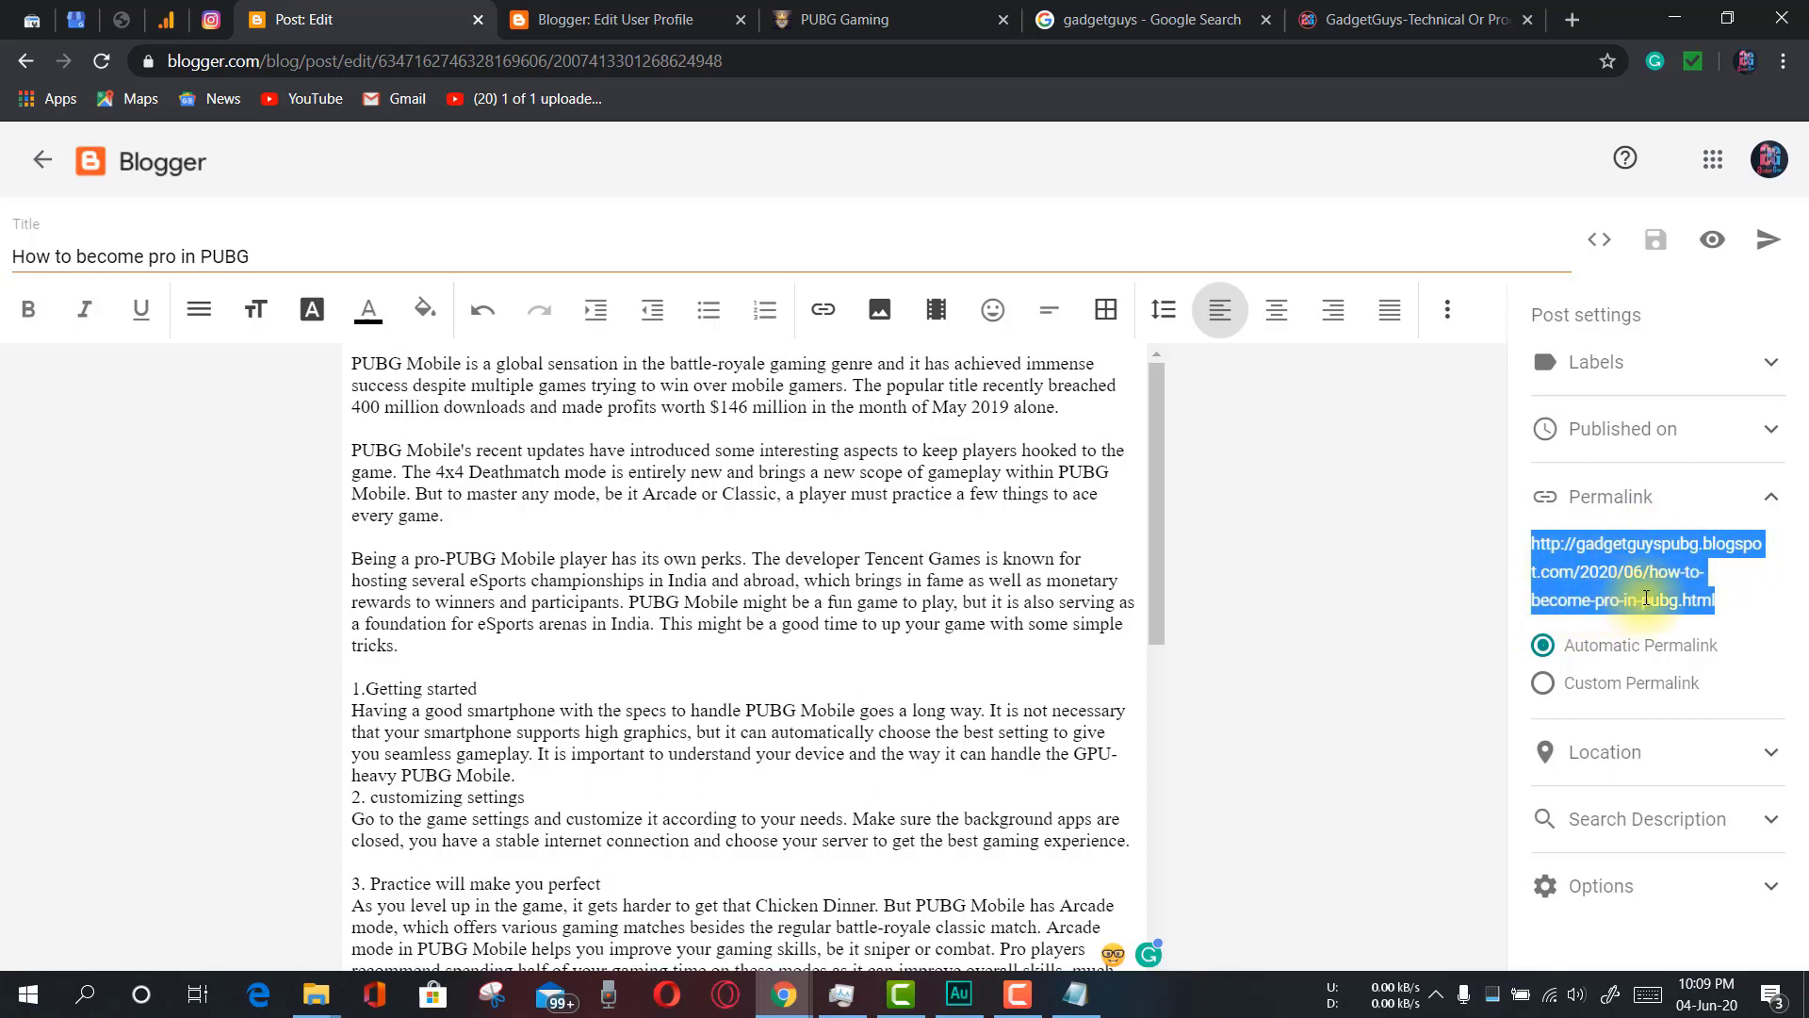
click(1739, 602)
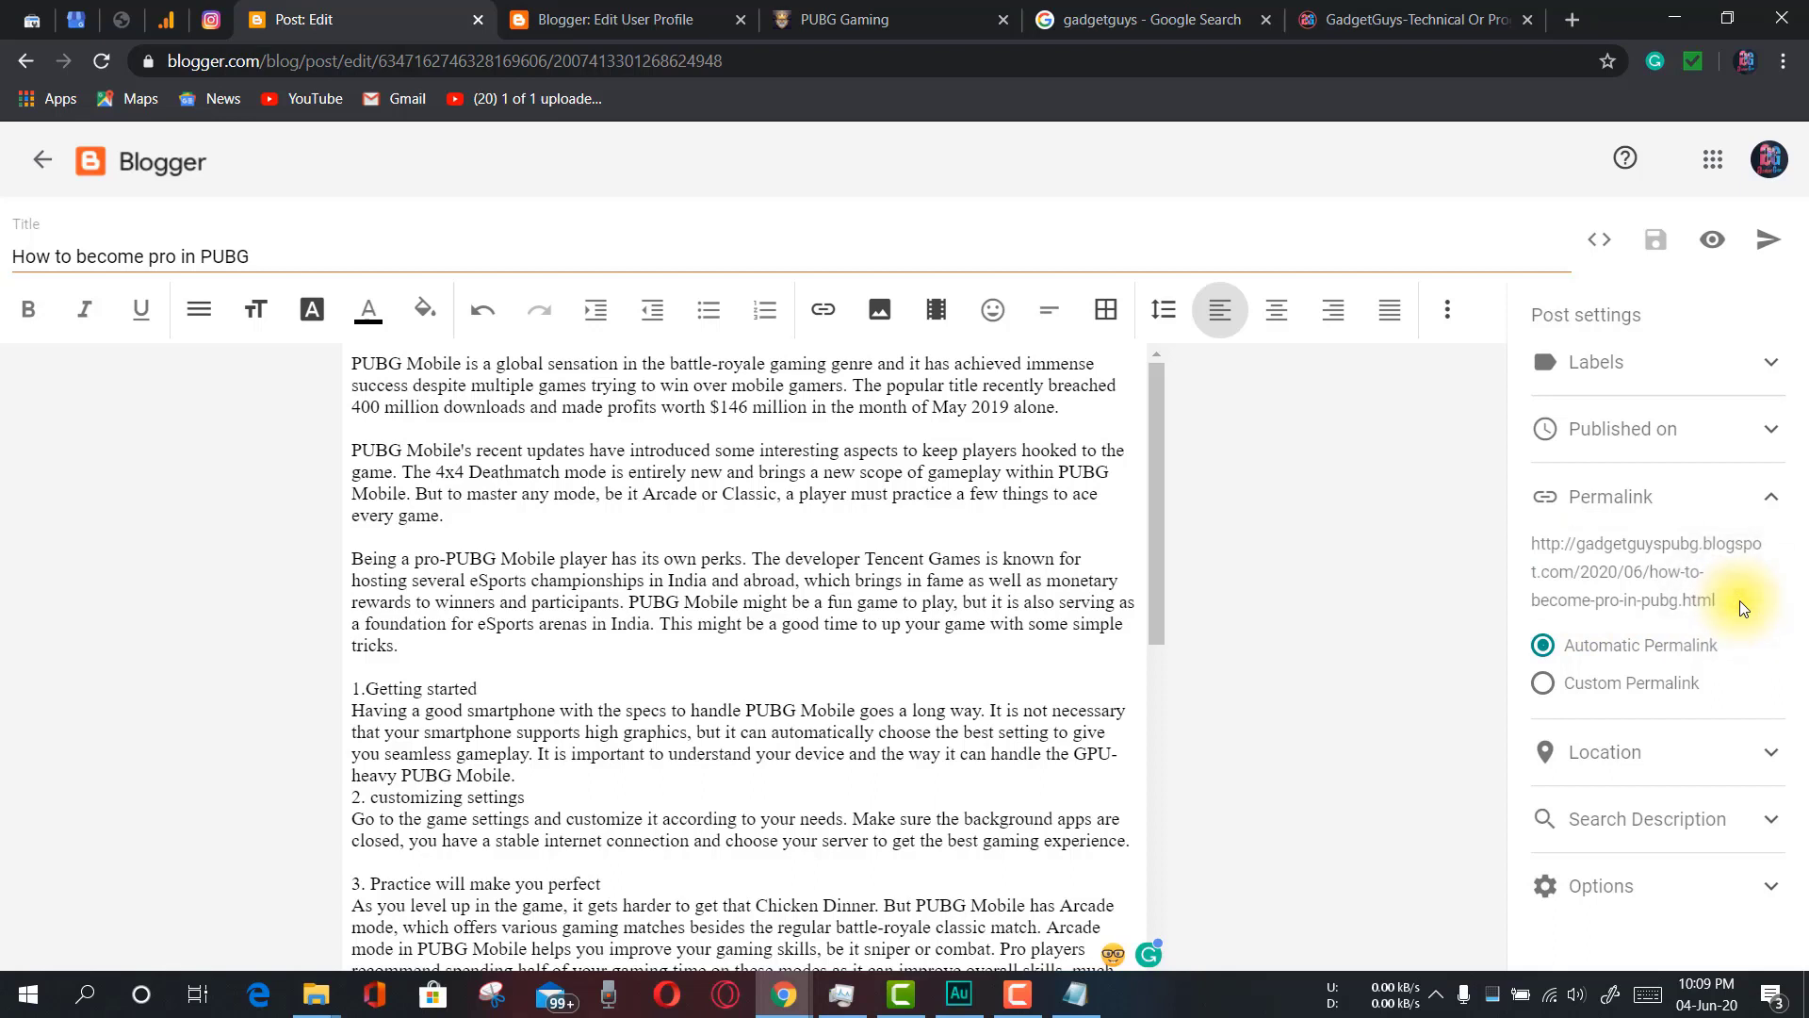
Switch the post to a custom permalink and set it to "becomeproinpubg"
click(1541, 690)
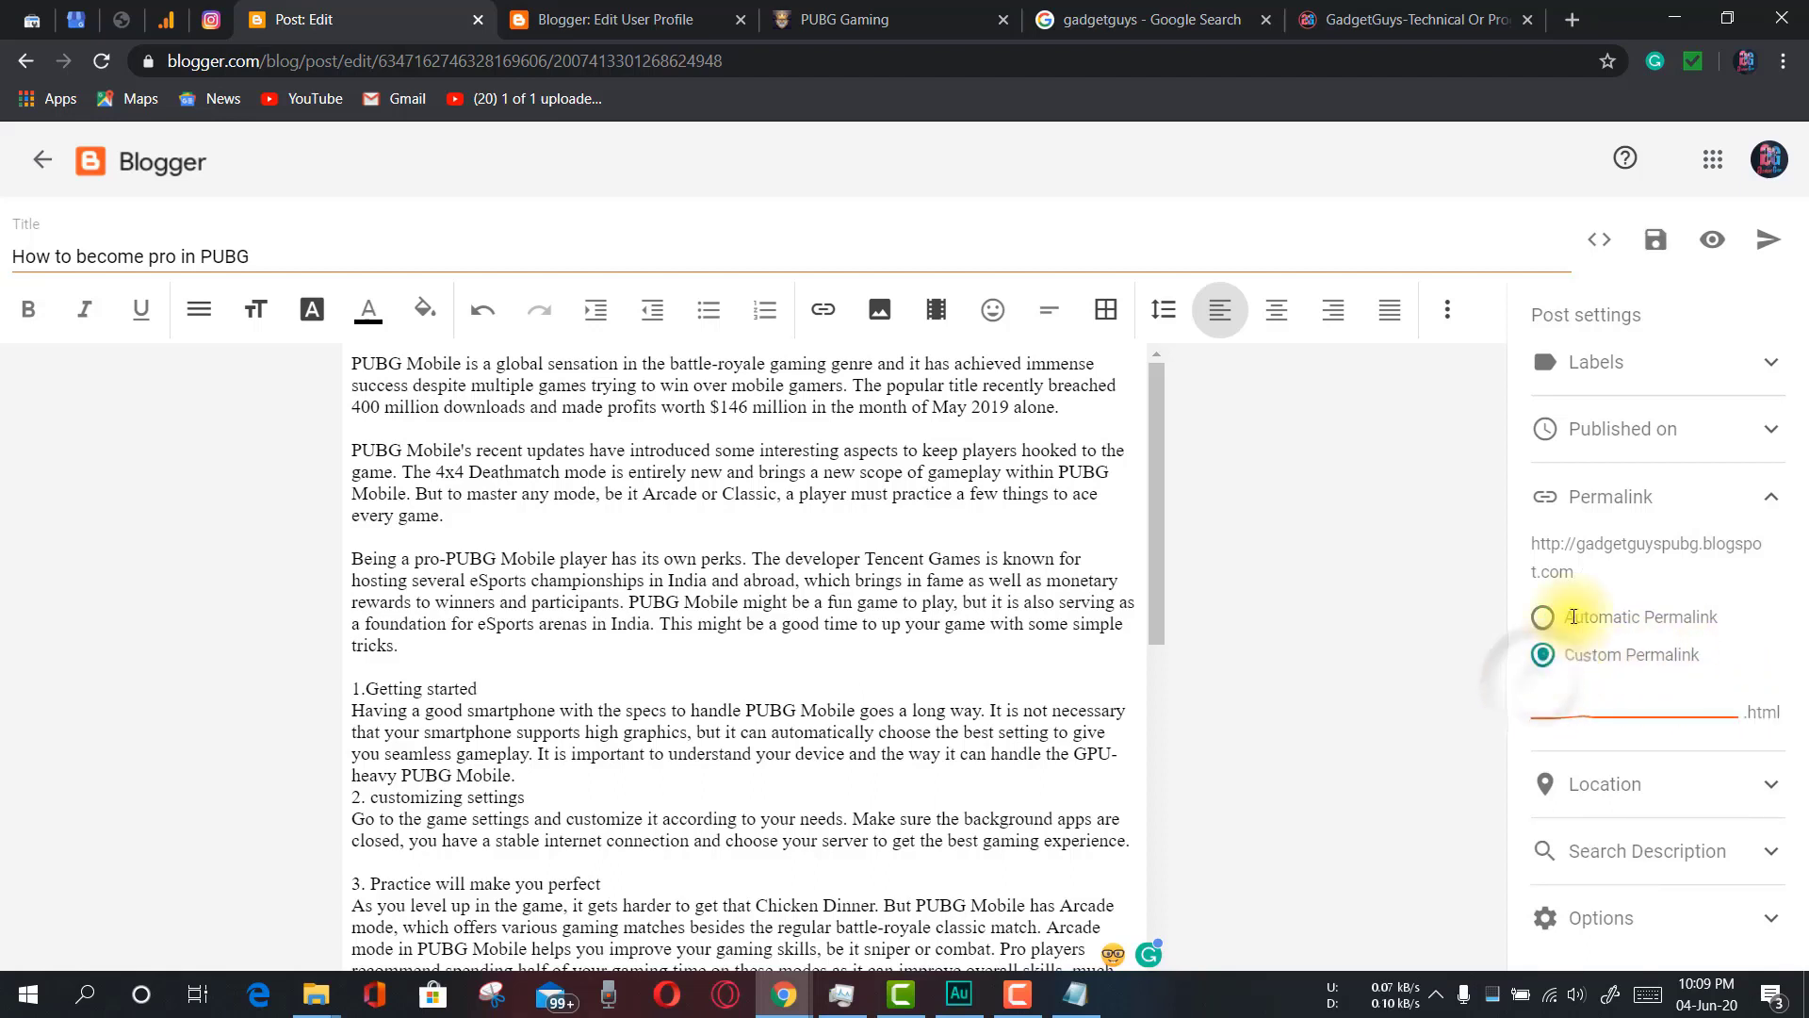
click(1607, 696)
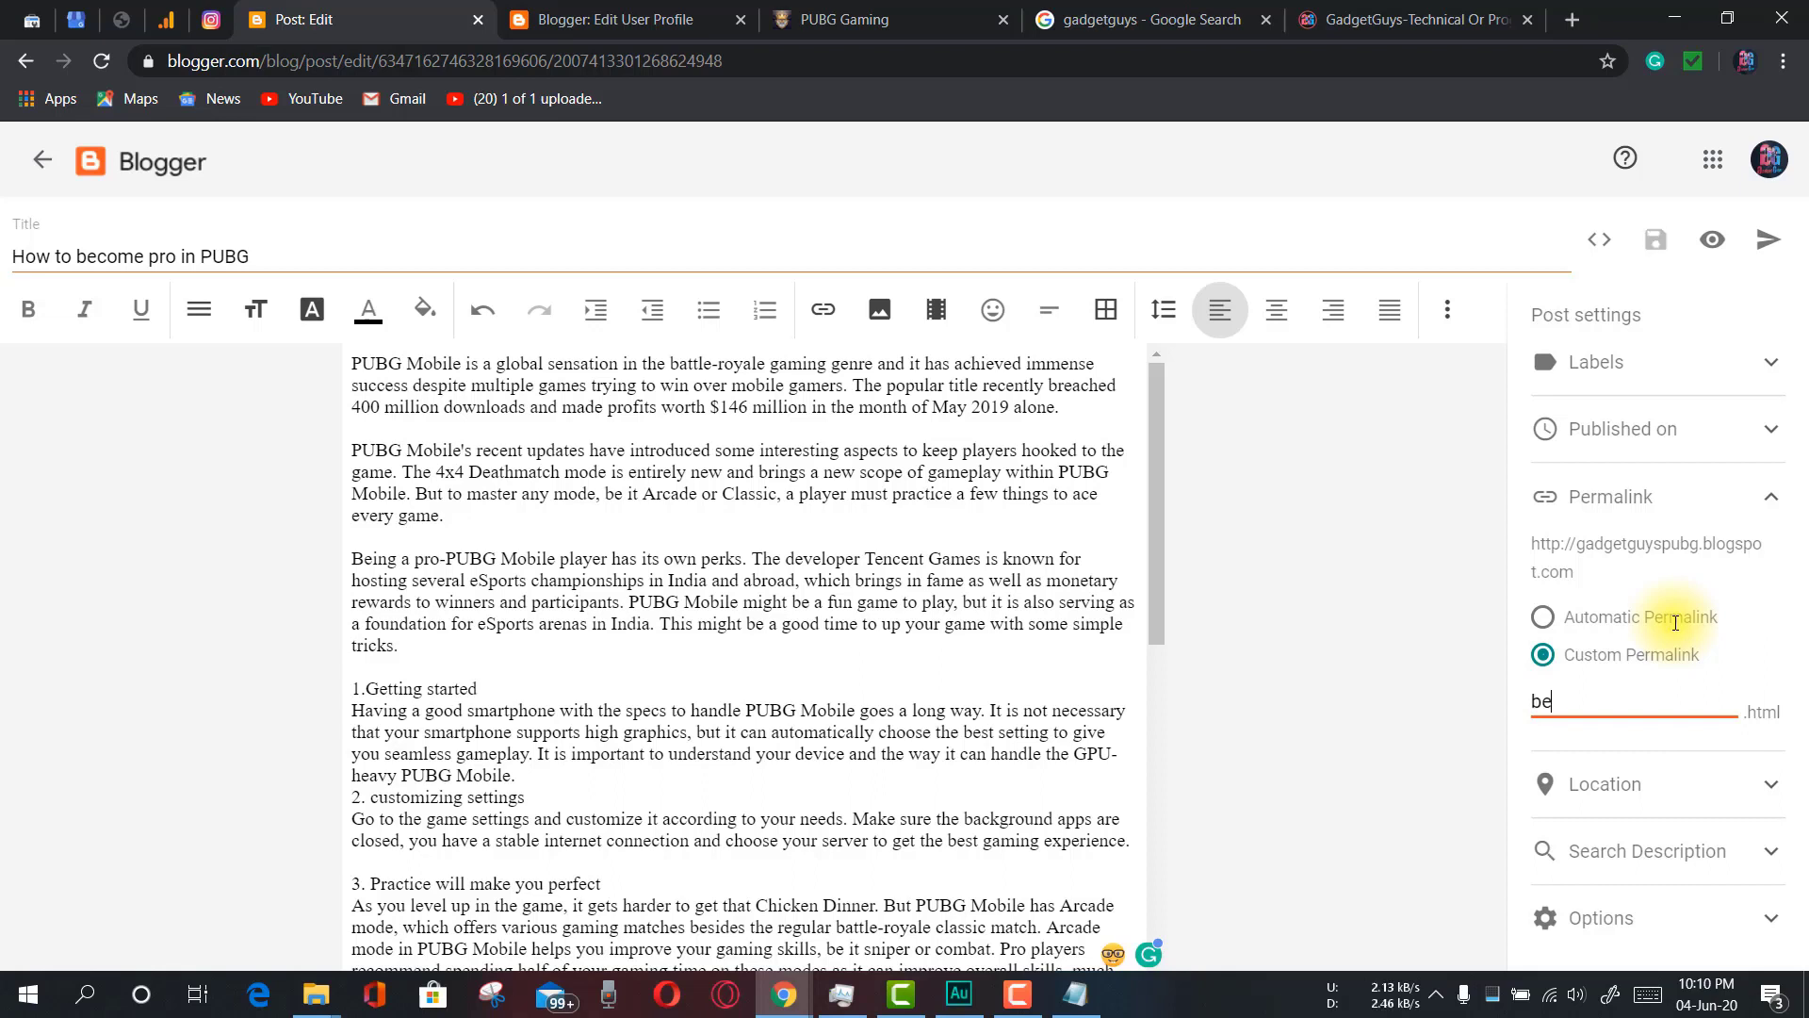
text(meproinpubg)
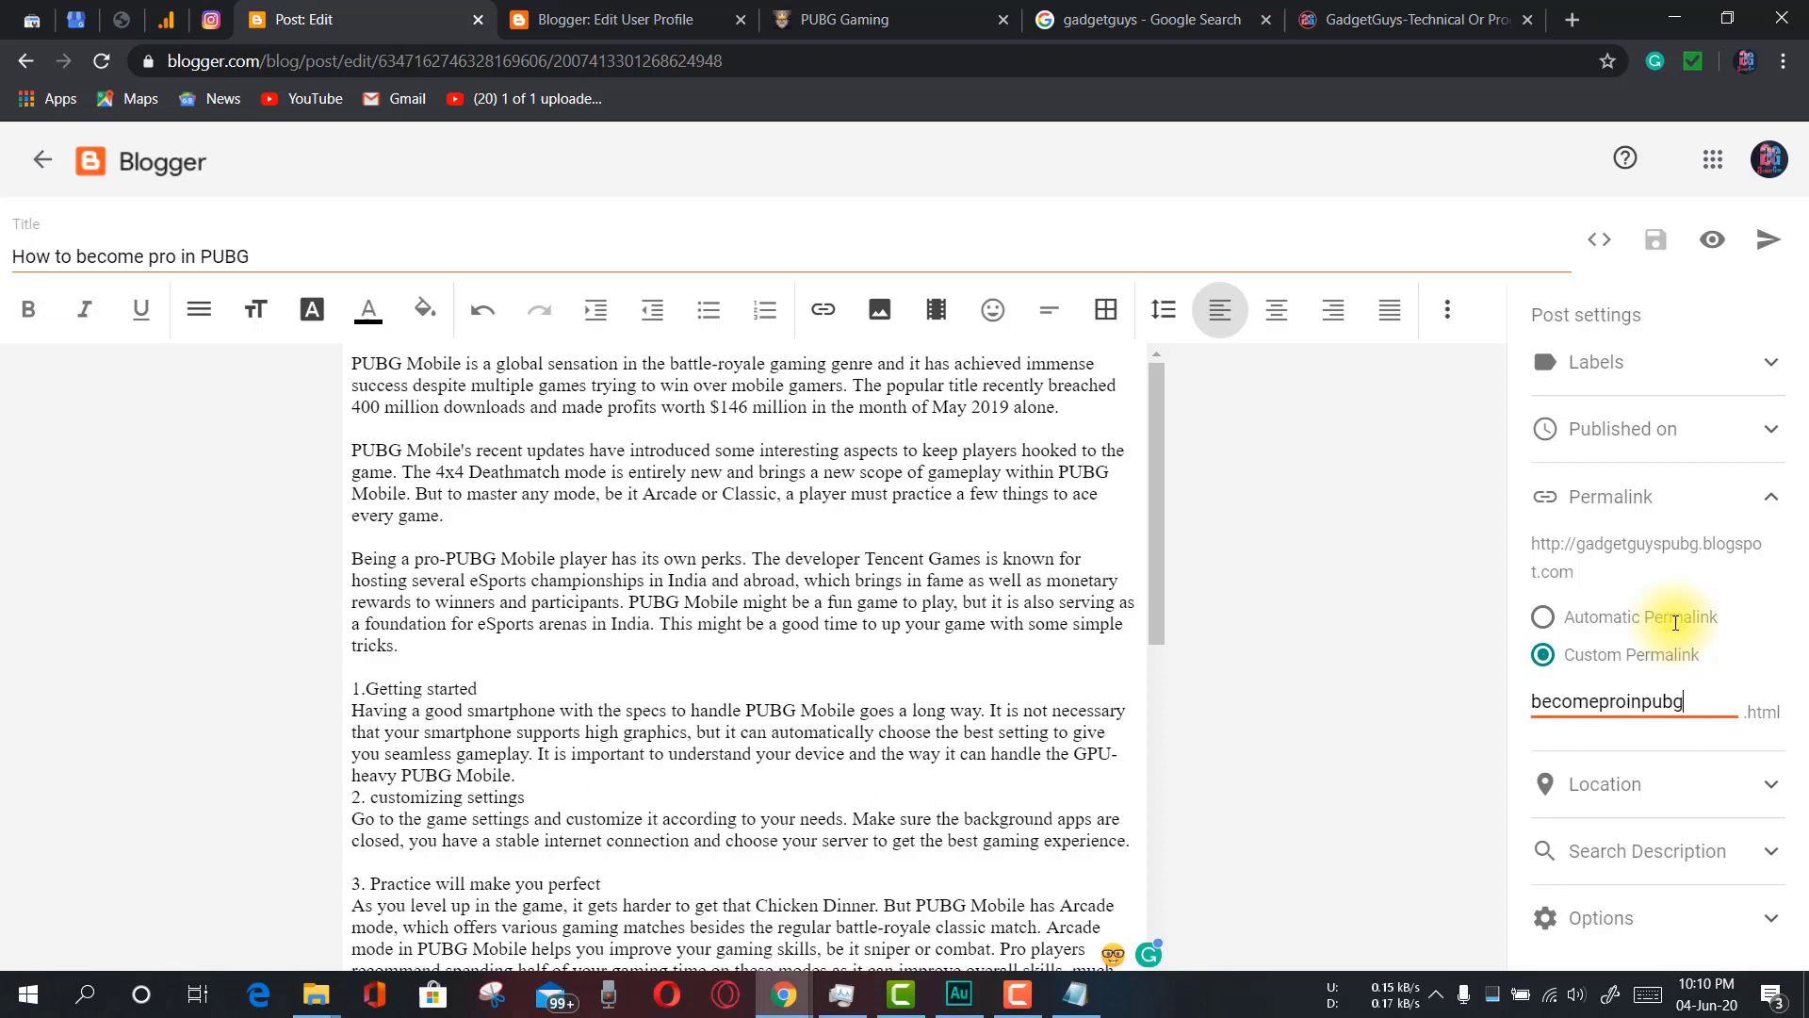
Insert hyphens between the words of the custom permalink so it reads "become-pro-in-pubg", and check the resulting full URL
key(Left)
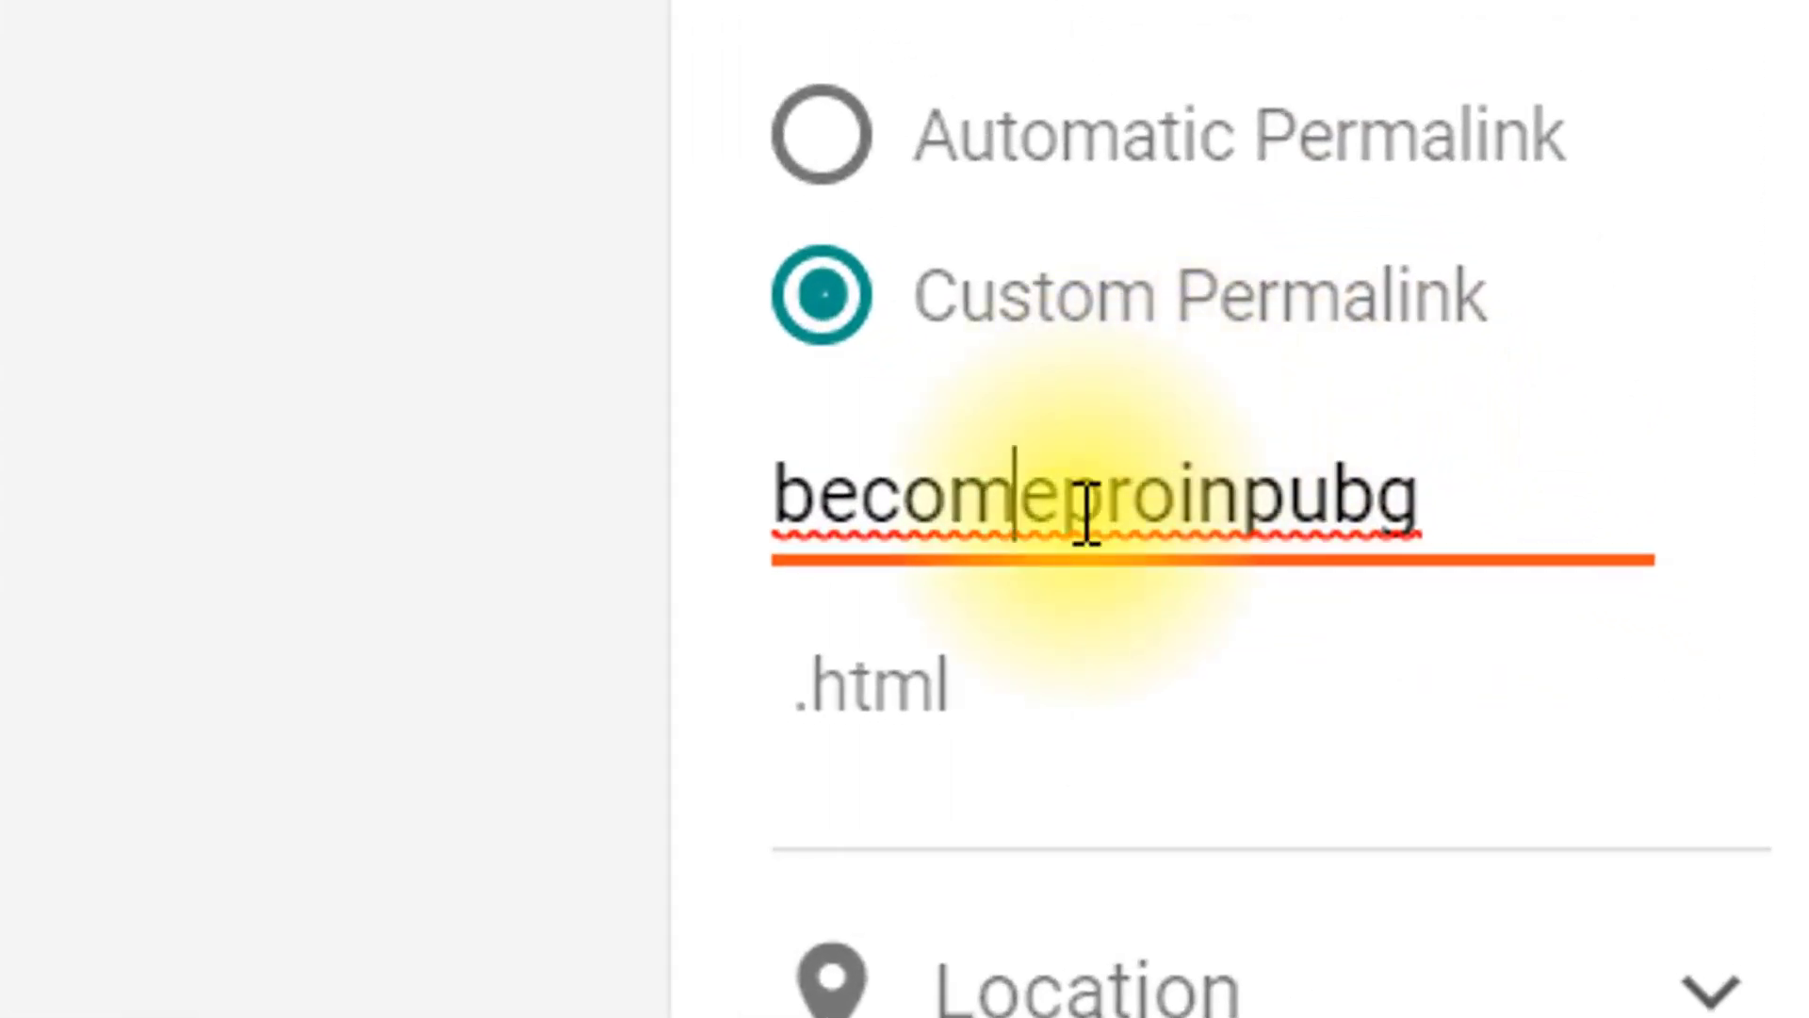
click(1600, 726)
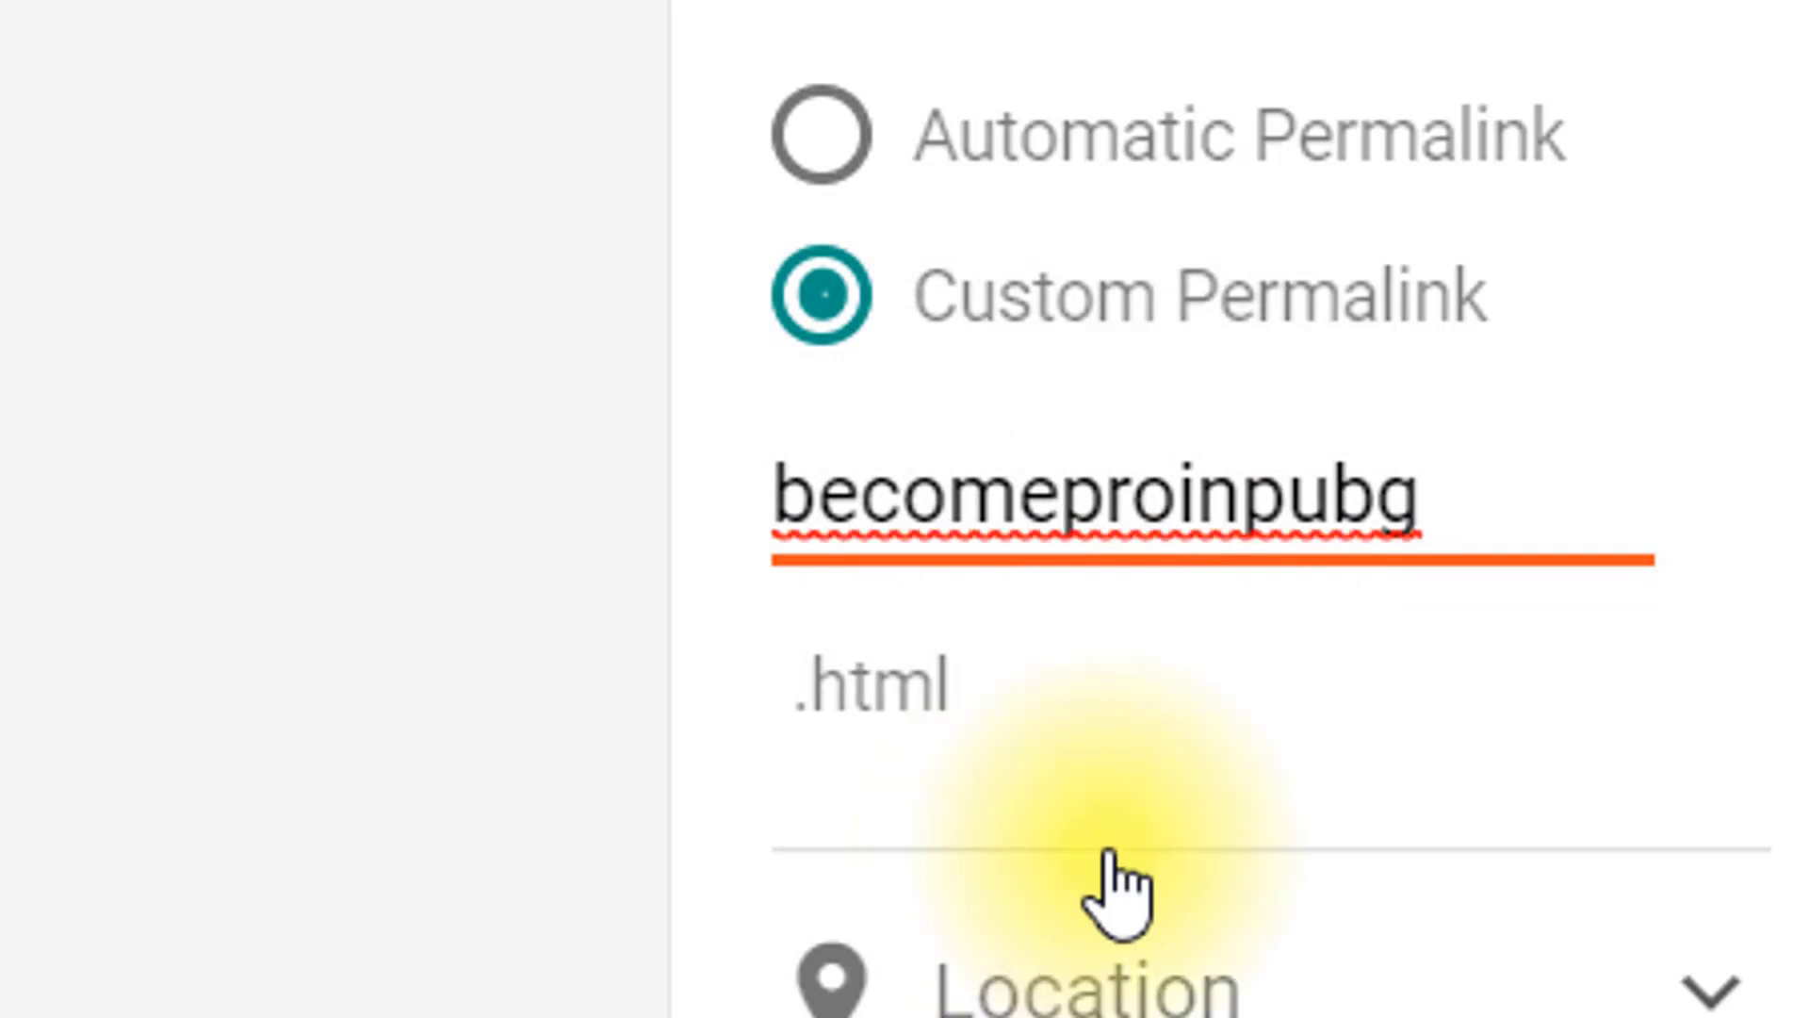
text(-)
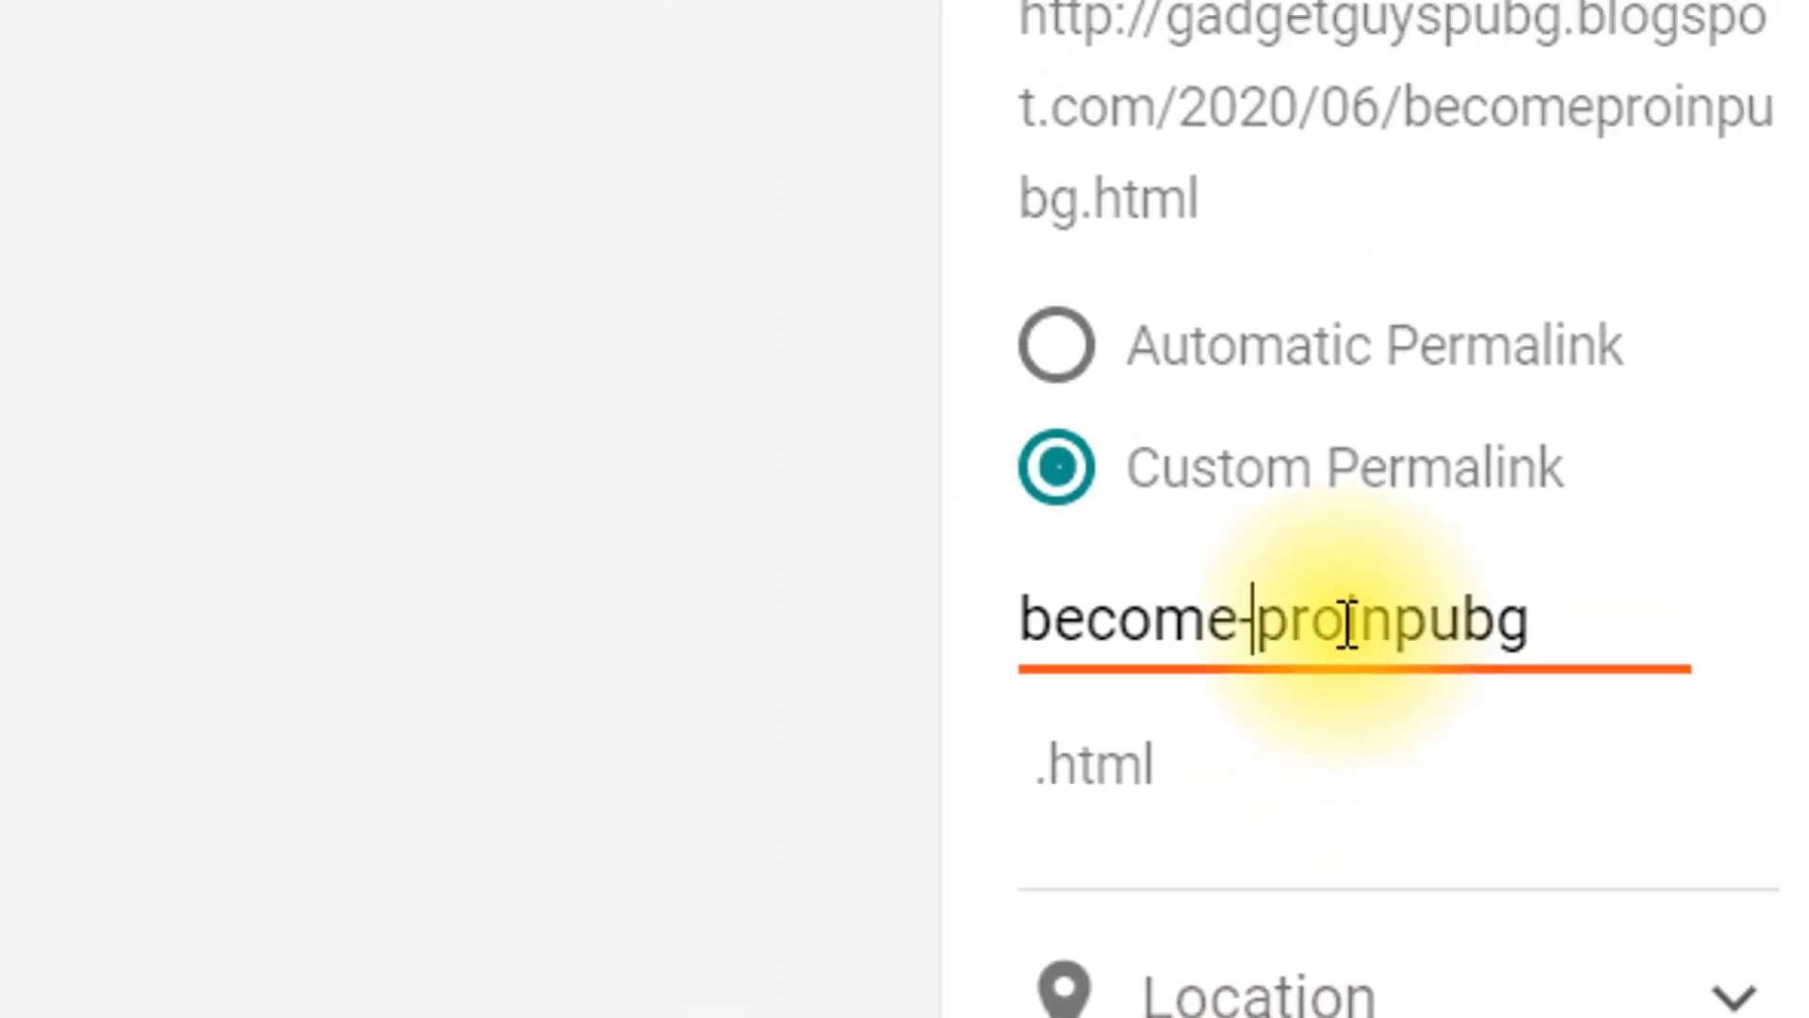
click(1162, 495)
text(-)
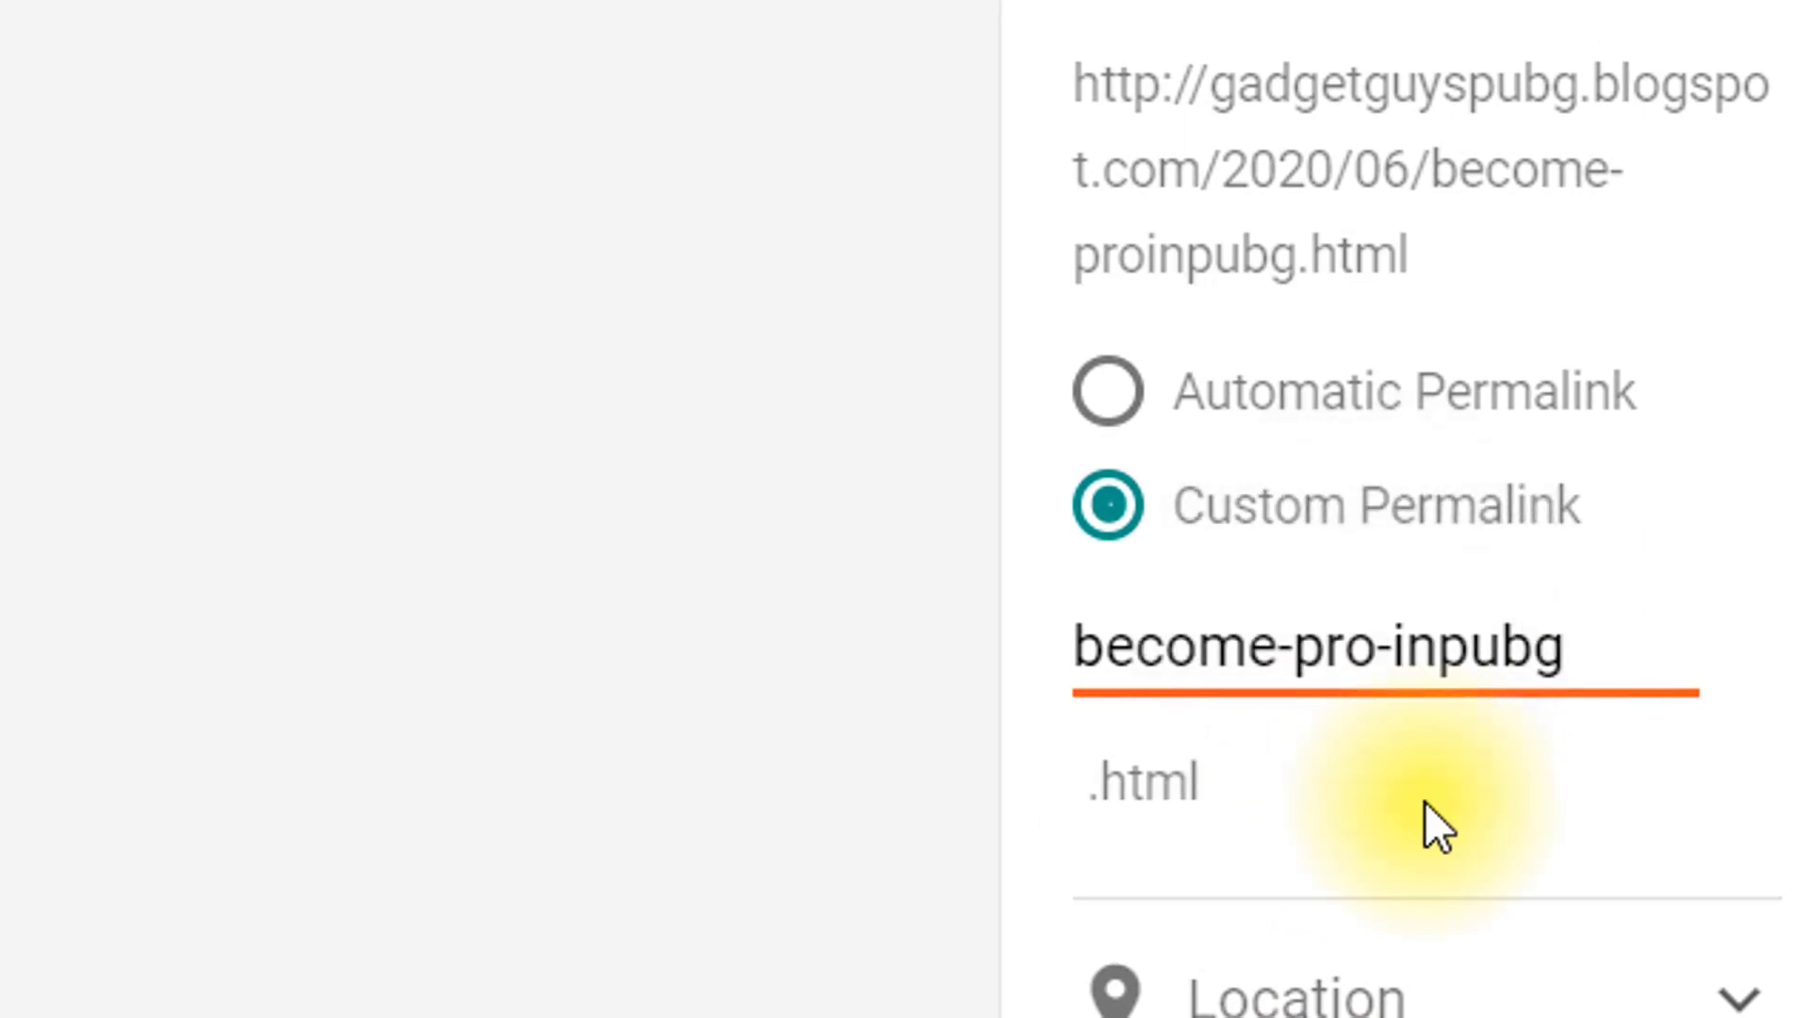
click(1433, 654)
text(-)
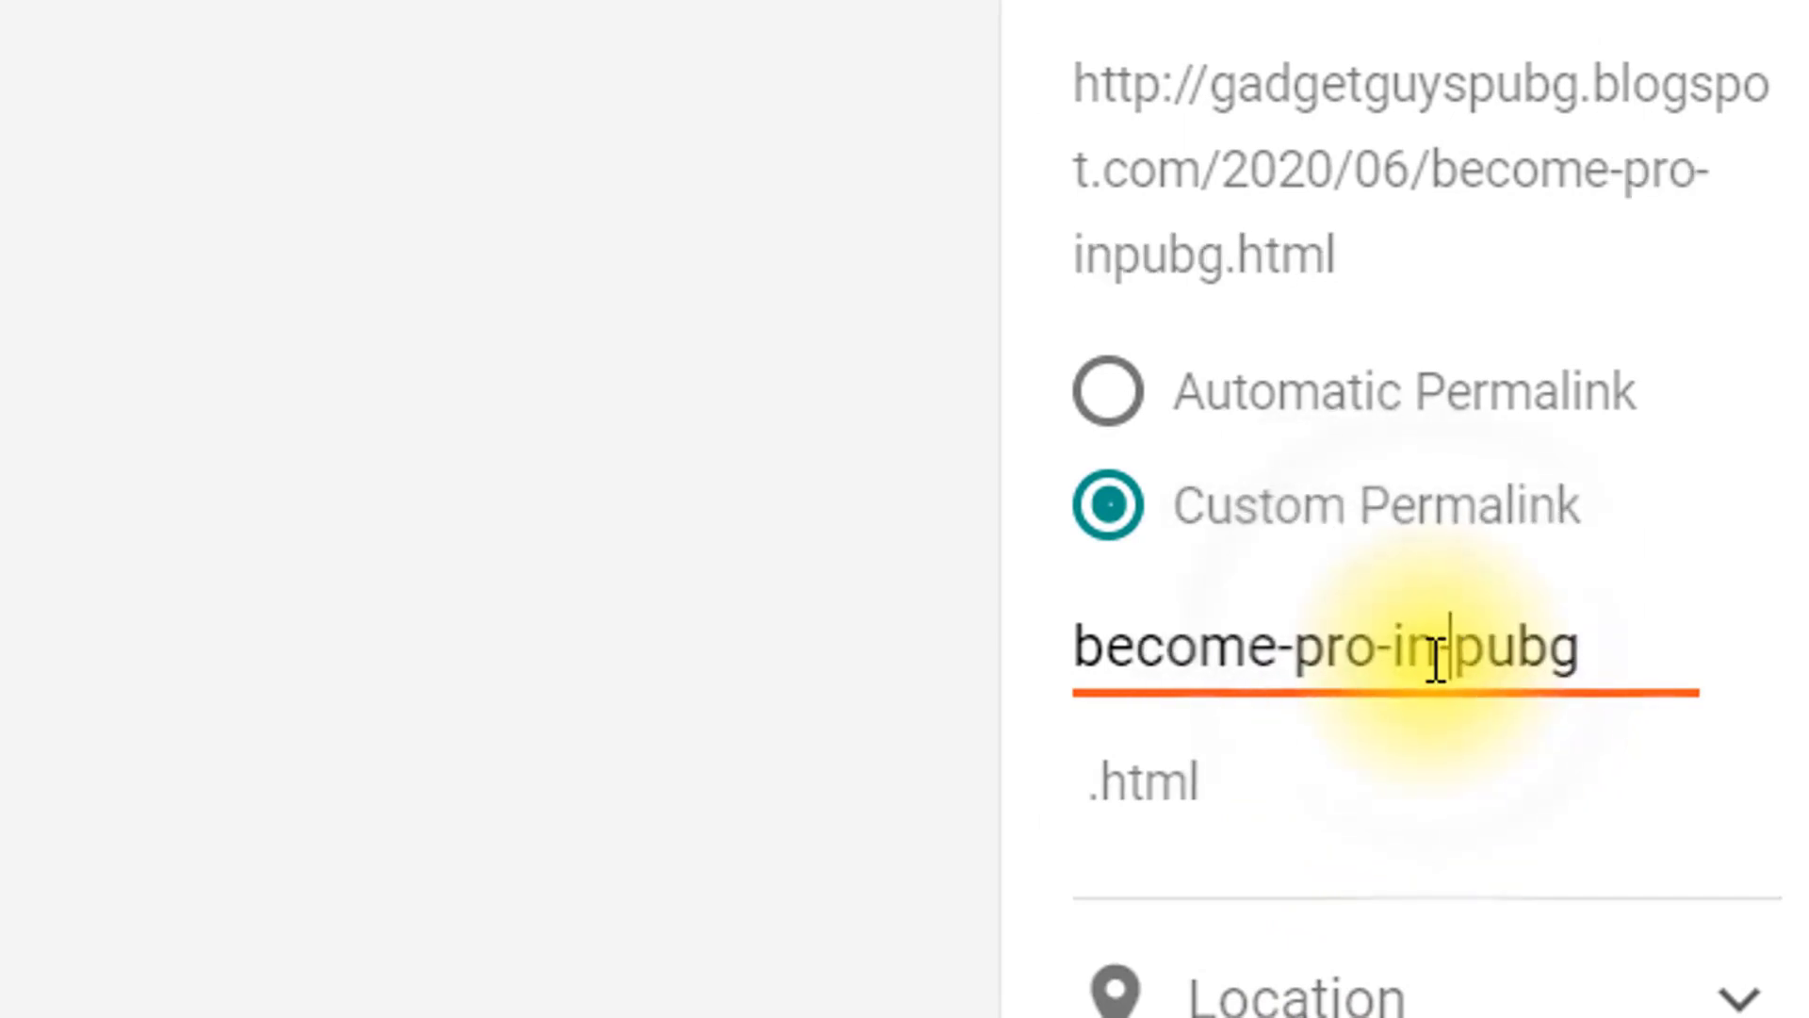
click(1589, 655)
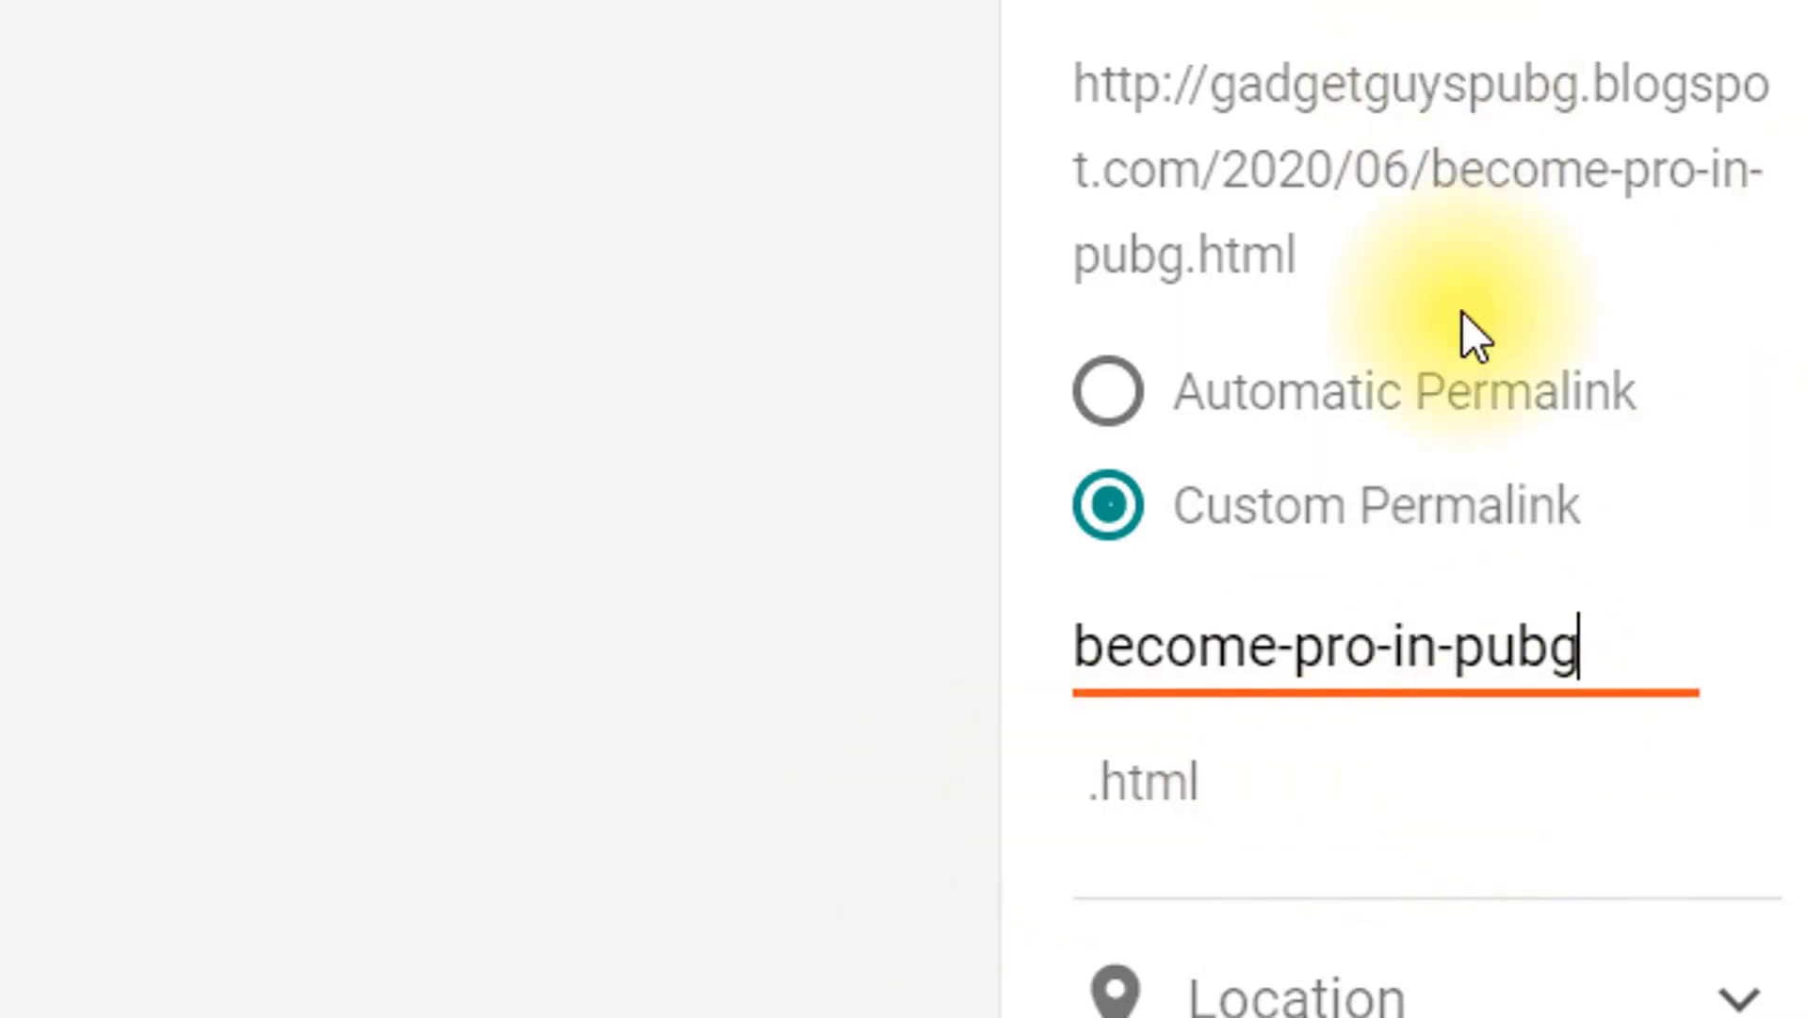
drag(1330, 285, 1008, 99)
click(1258, 141)
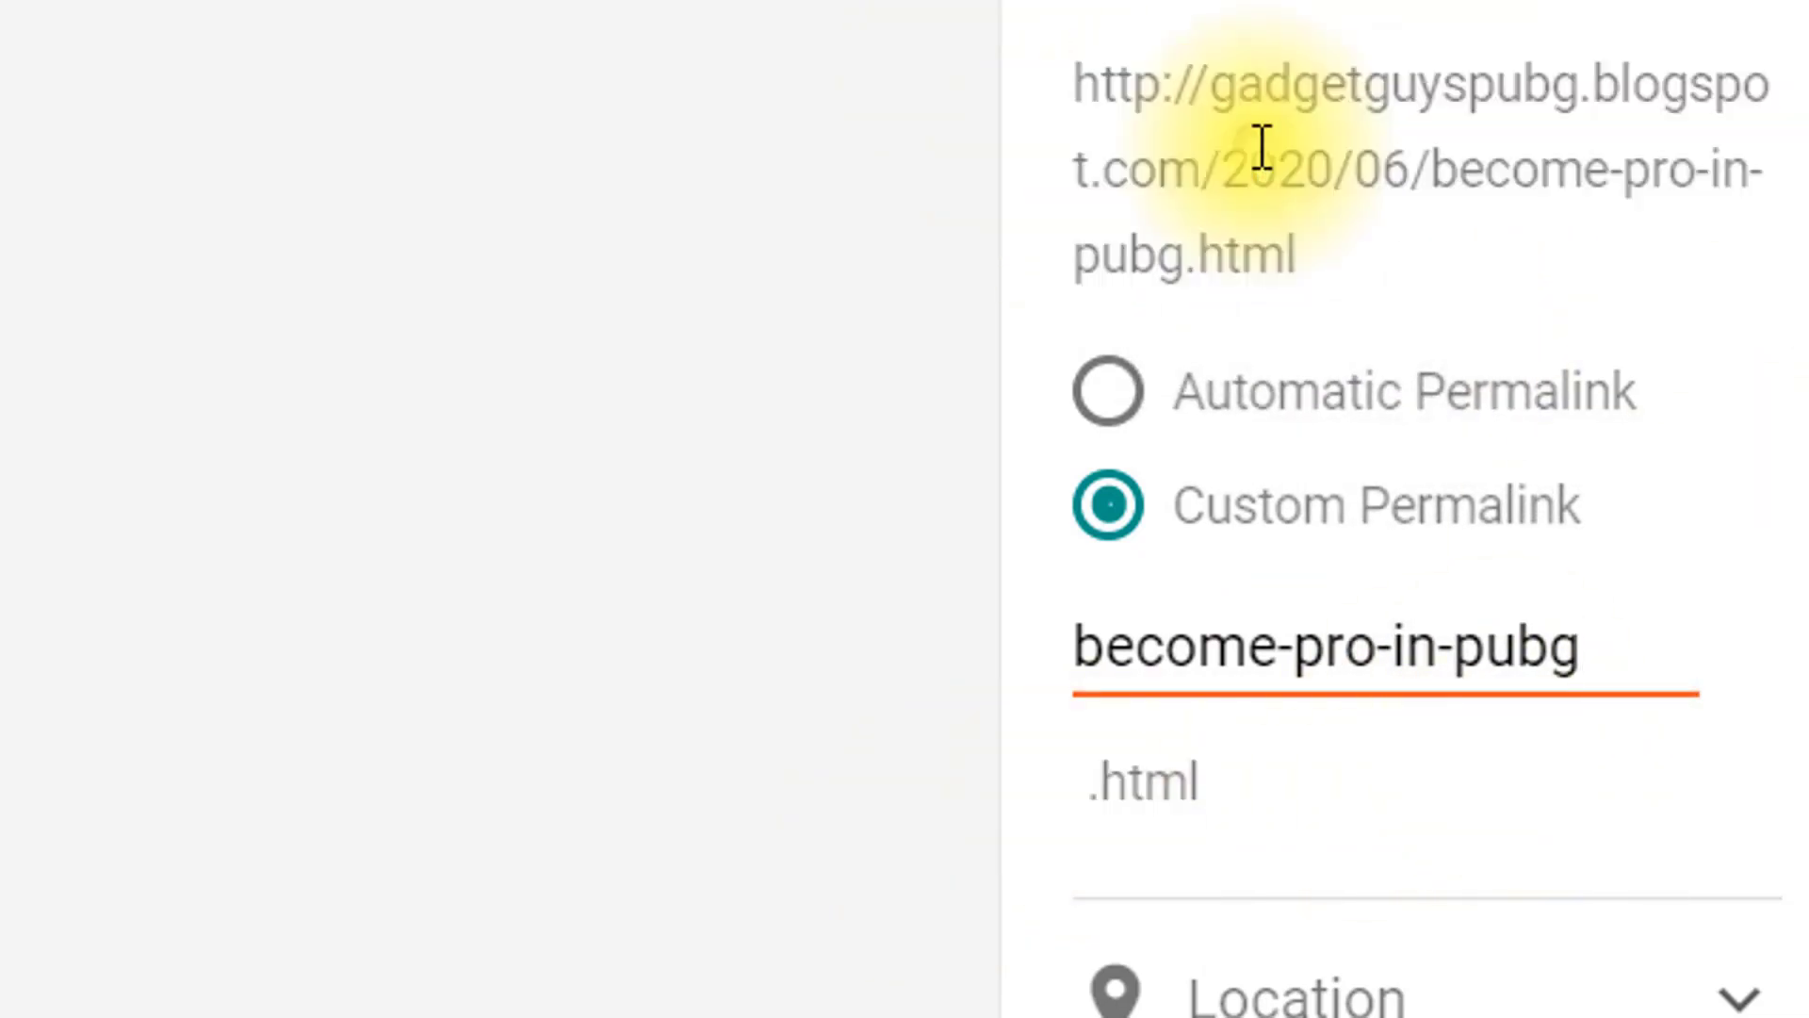
drag(1313, 258, 1014, 100)
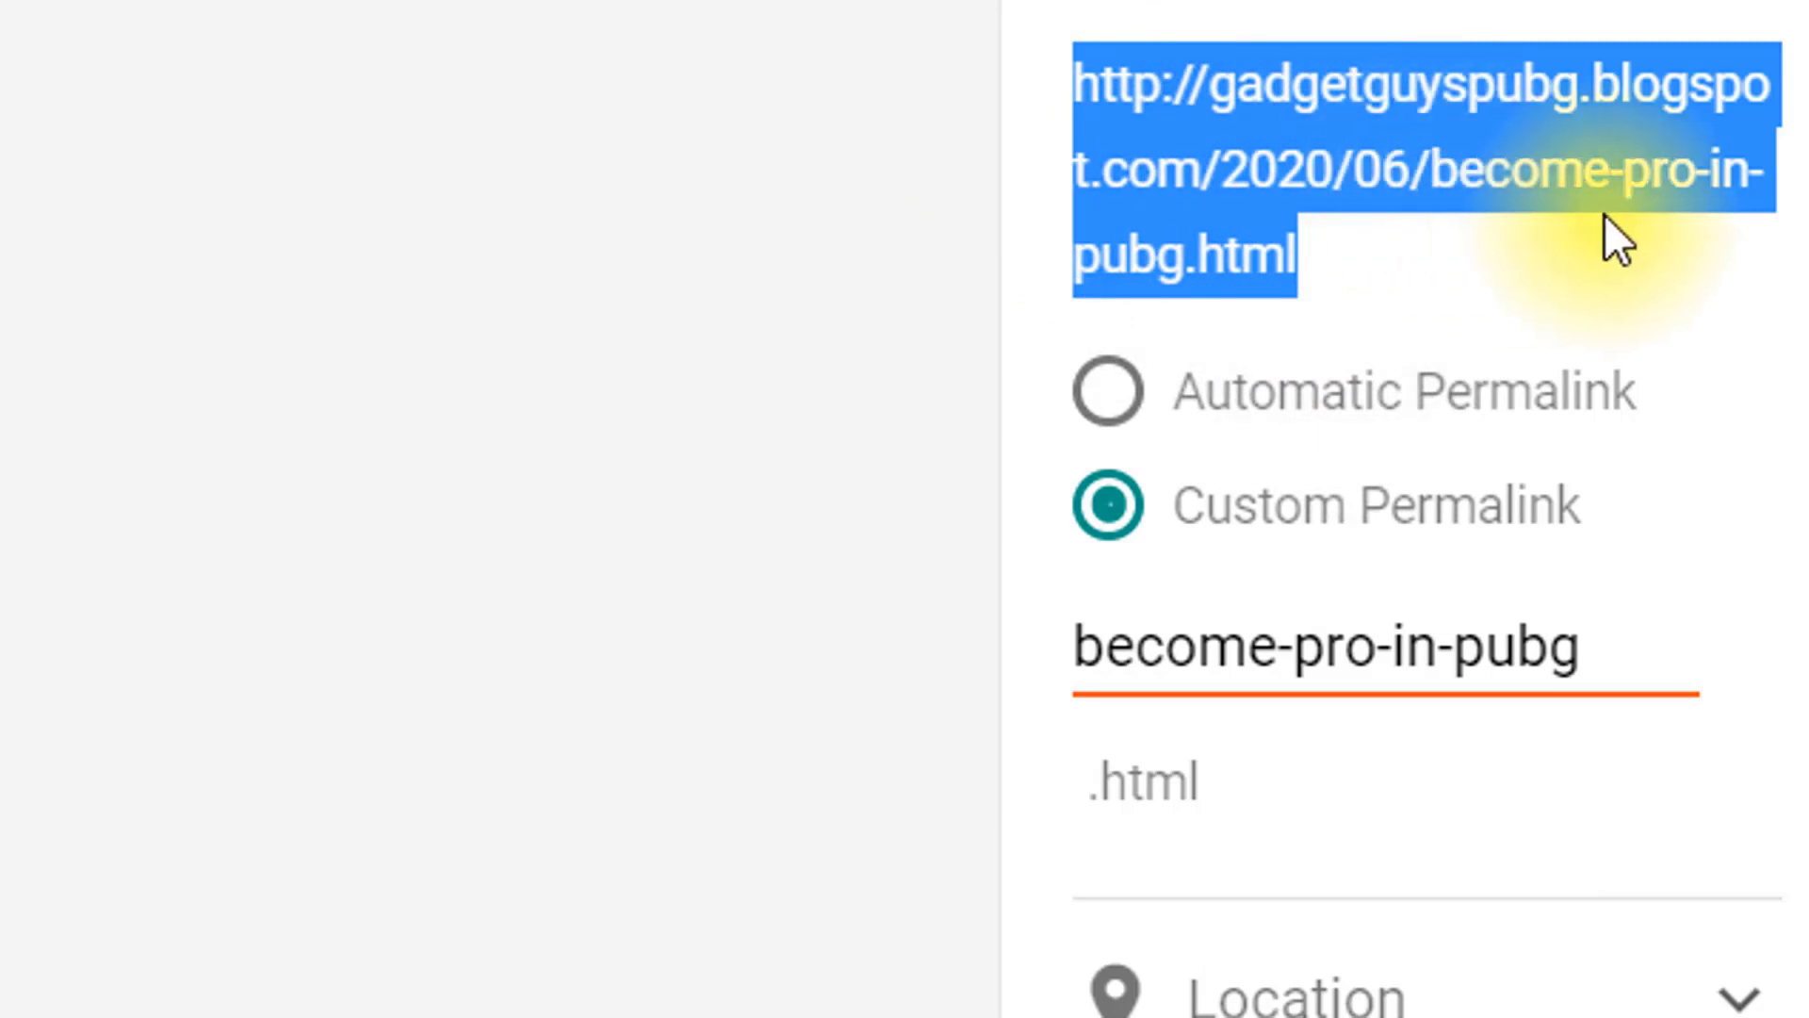
click(1394, 292)
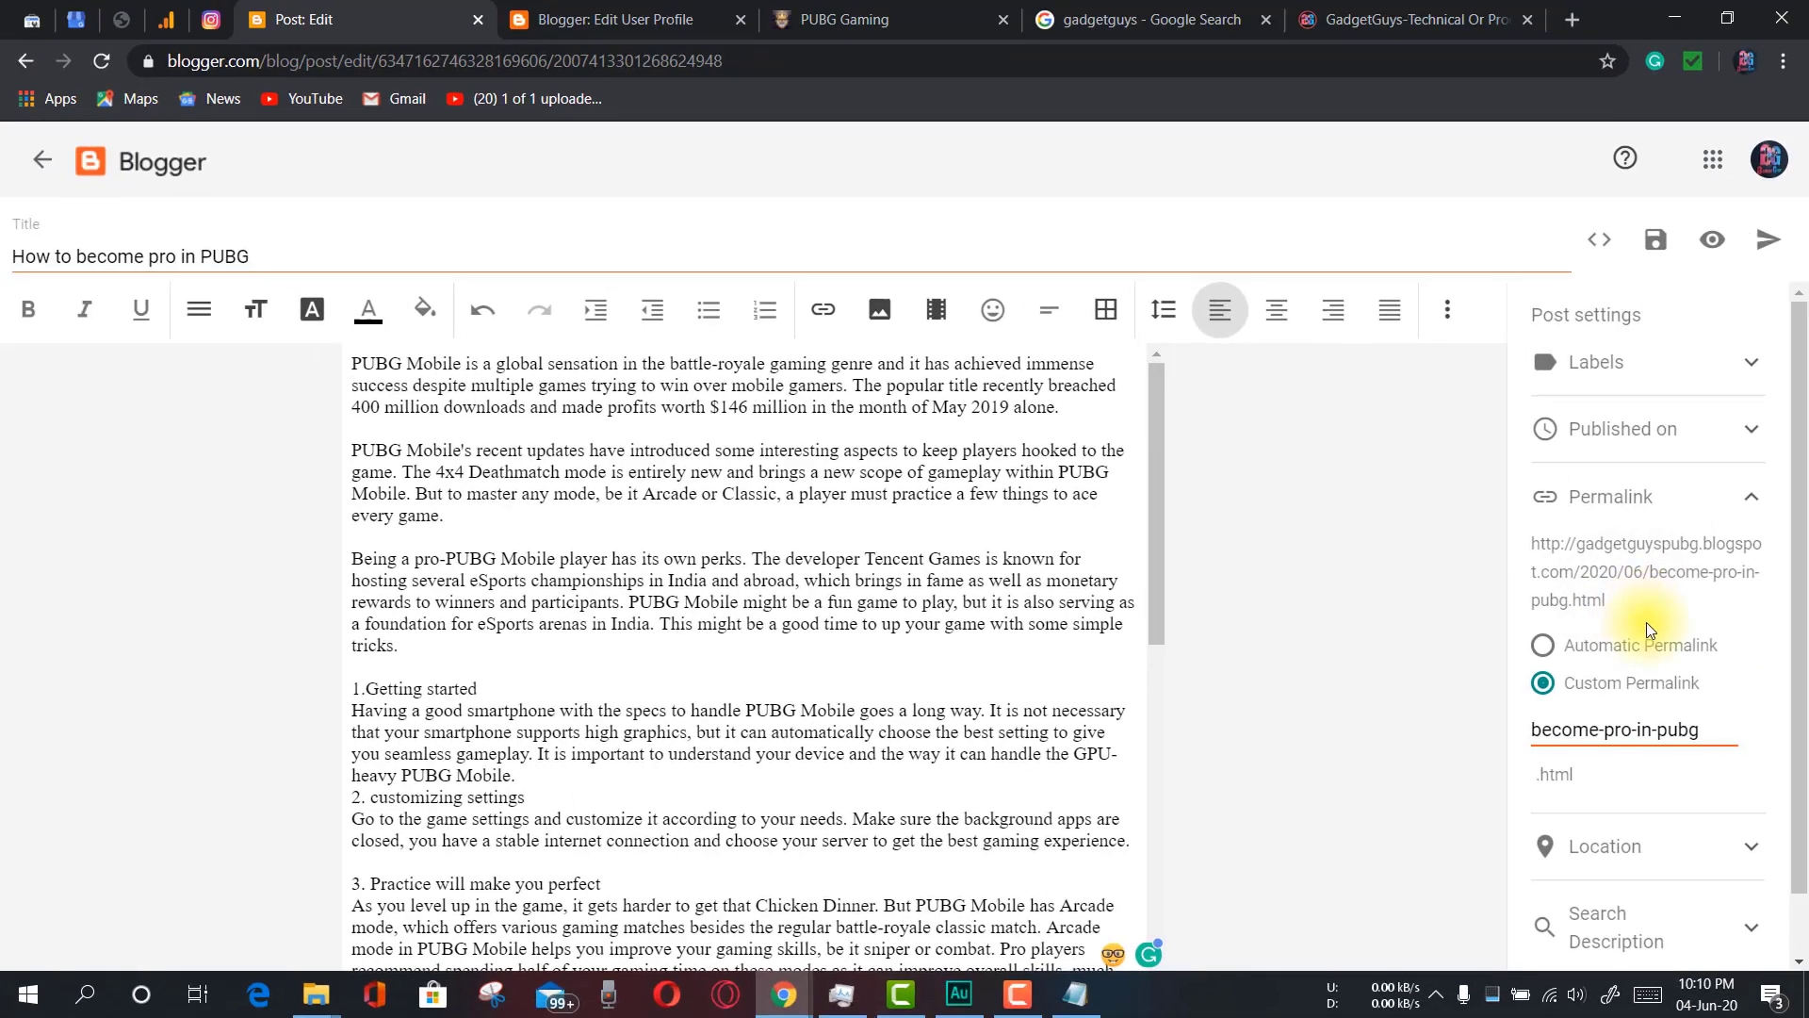
Set the post's location to Kolkata by searching for "kolkata", and check the location name
click(1677, 788)
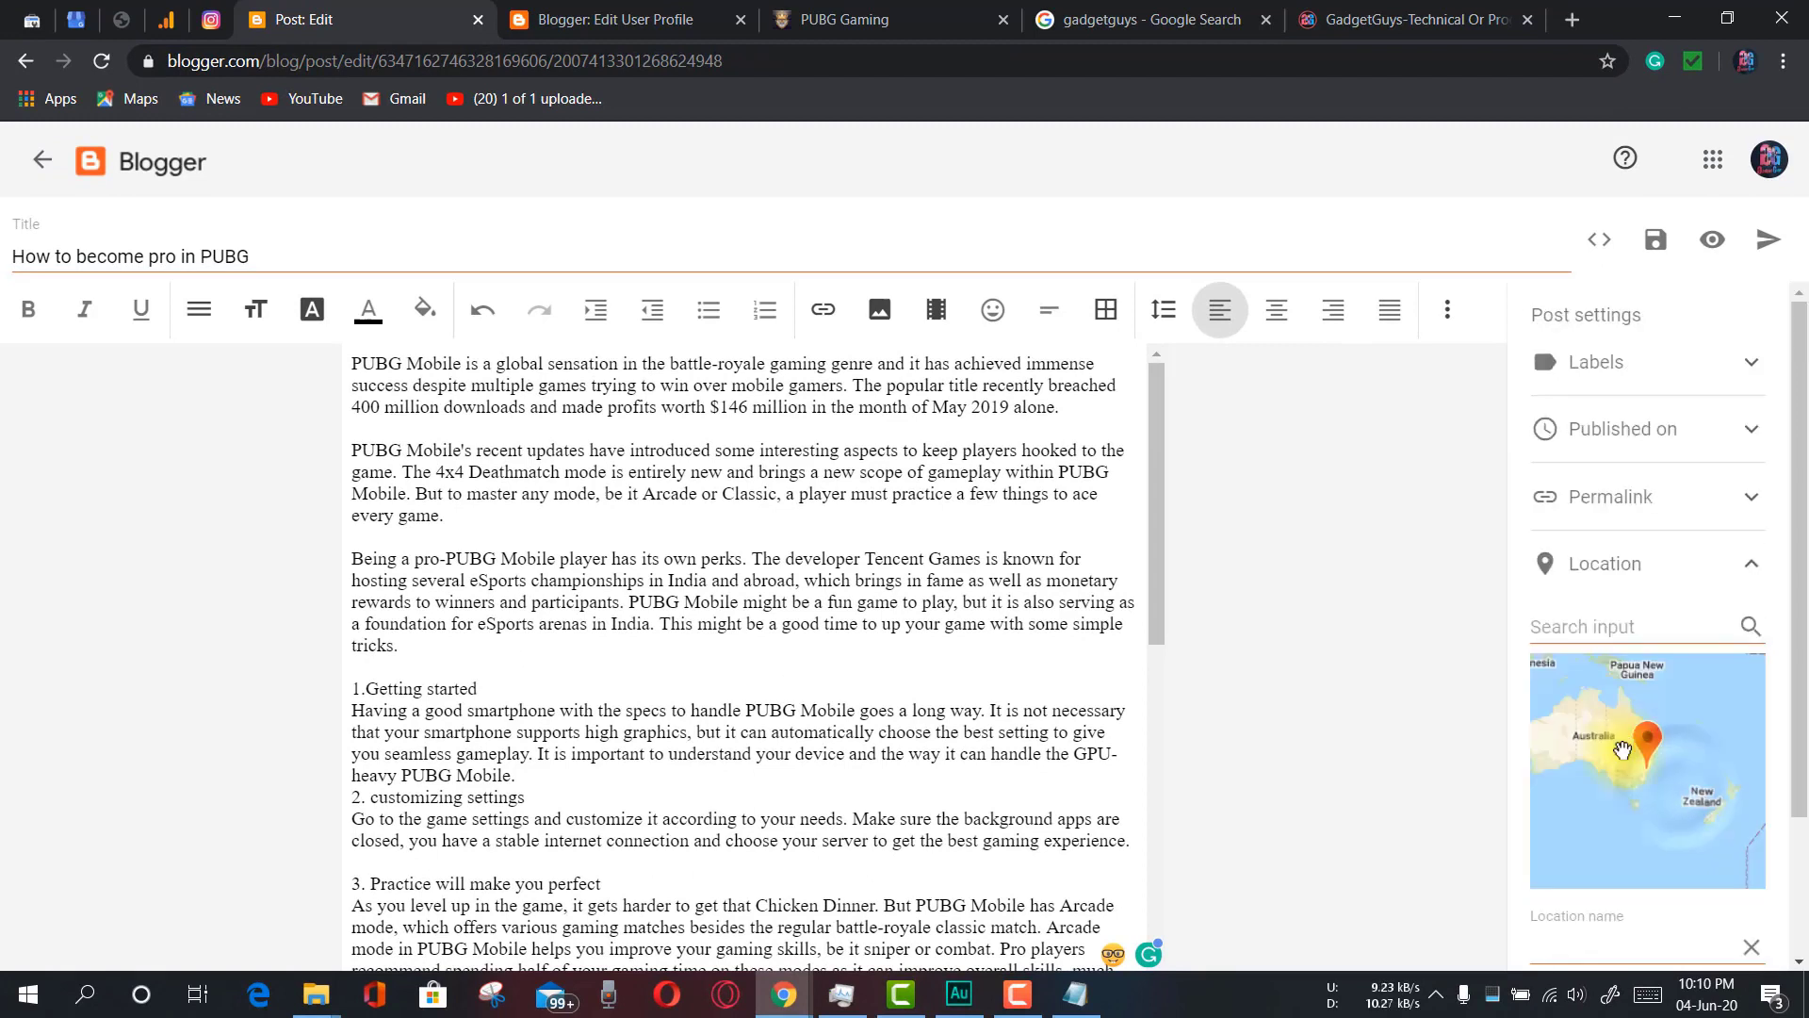
click(1642, 628)
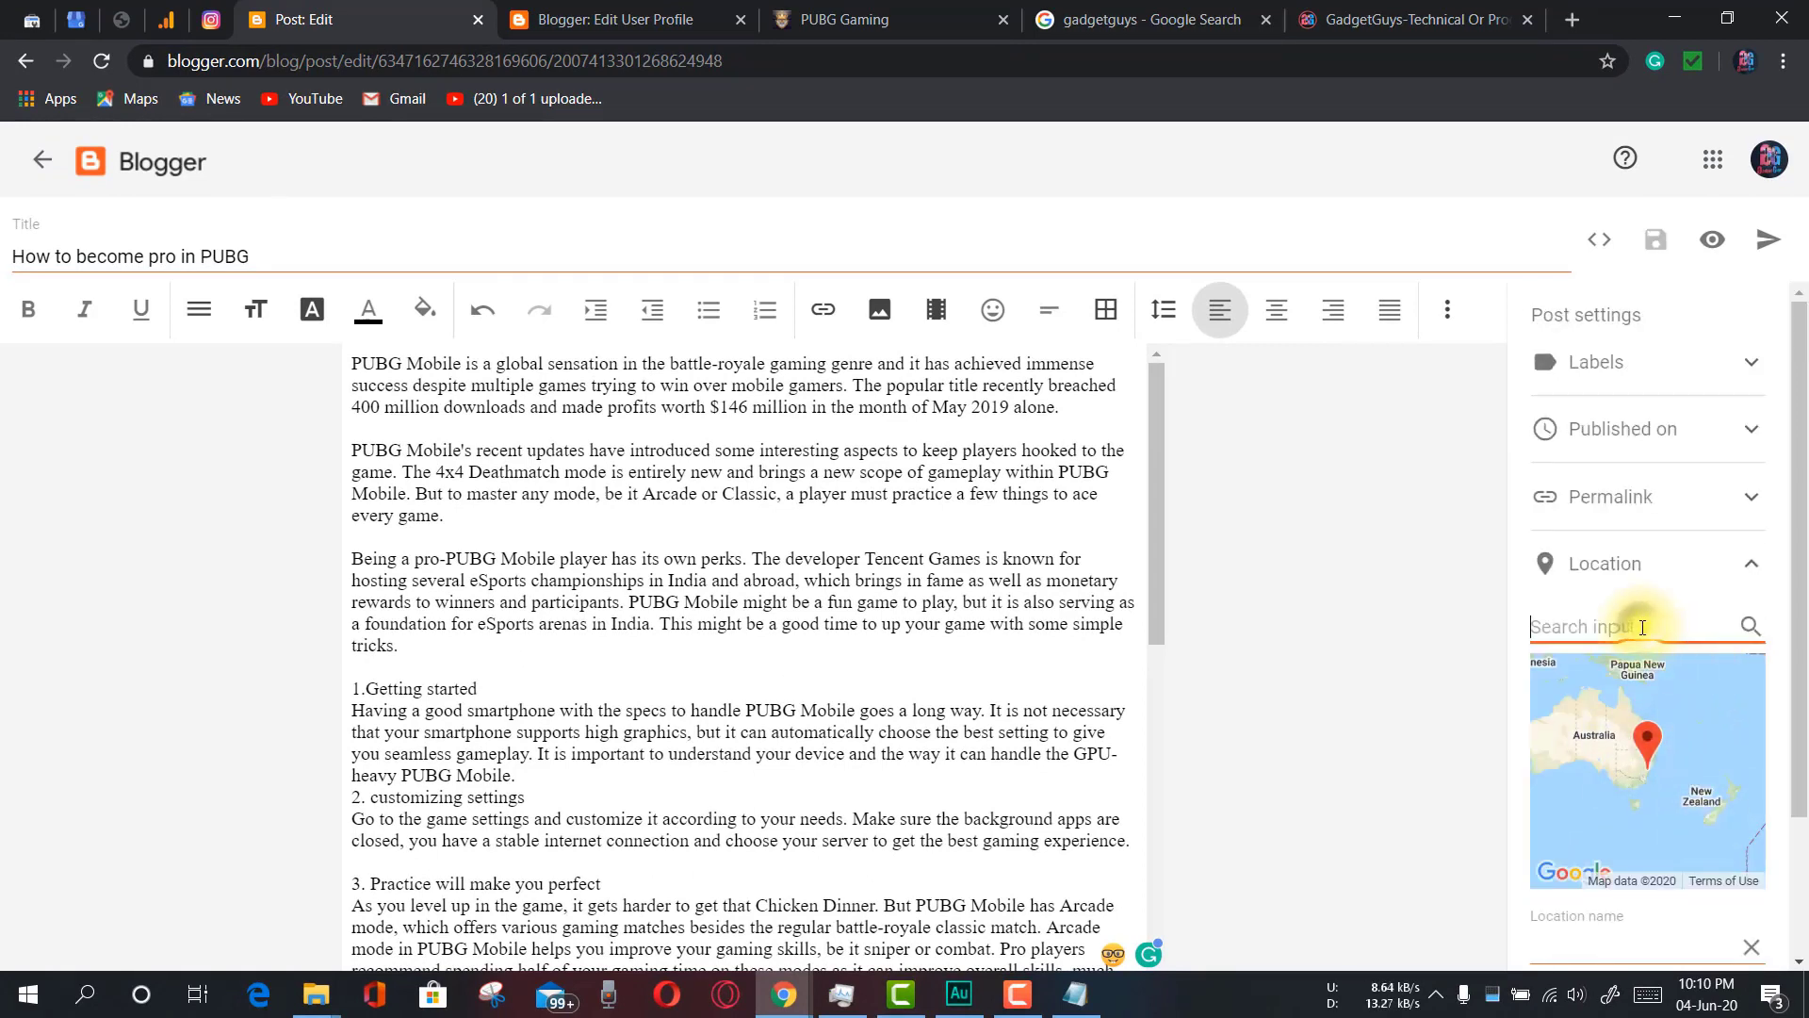
text(kolkata)
click(1750, 624)
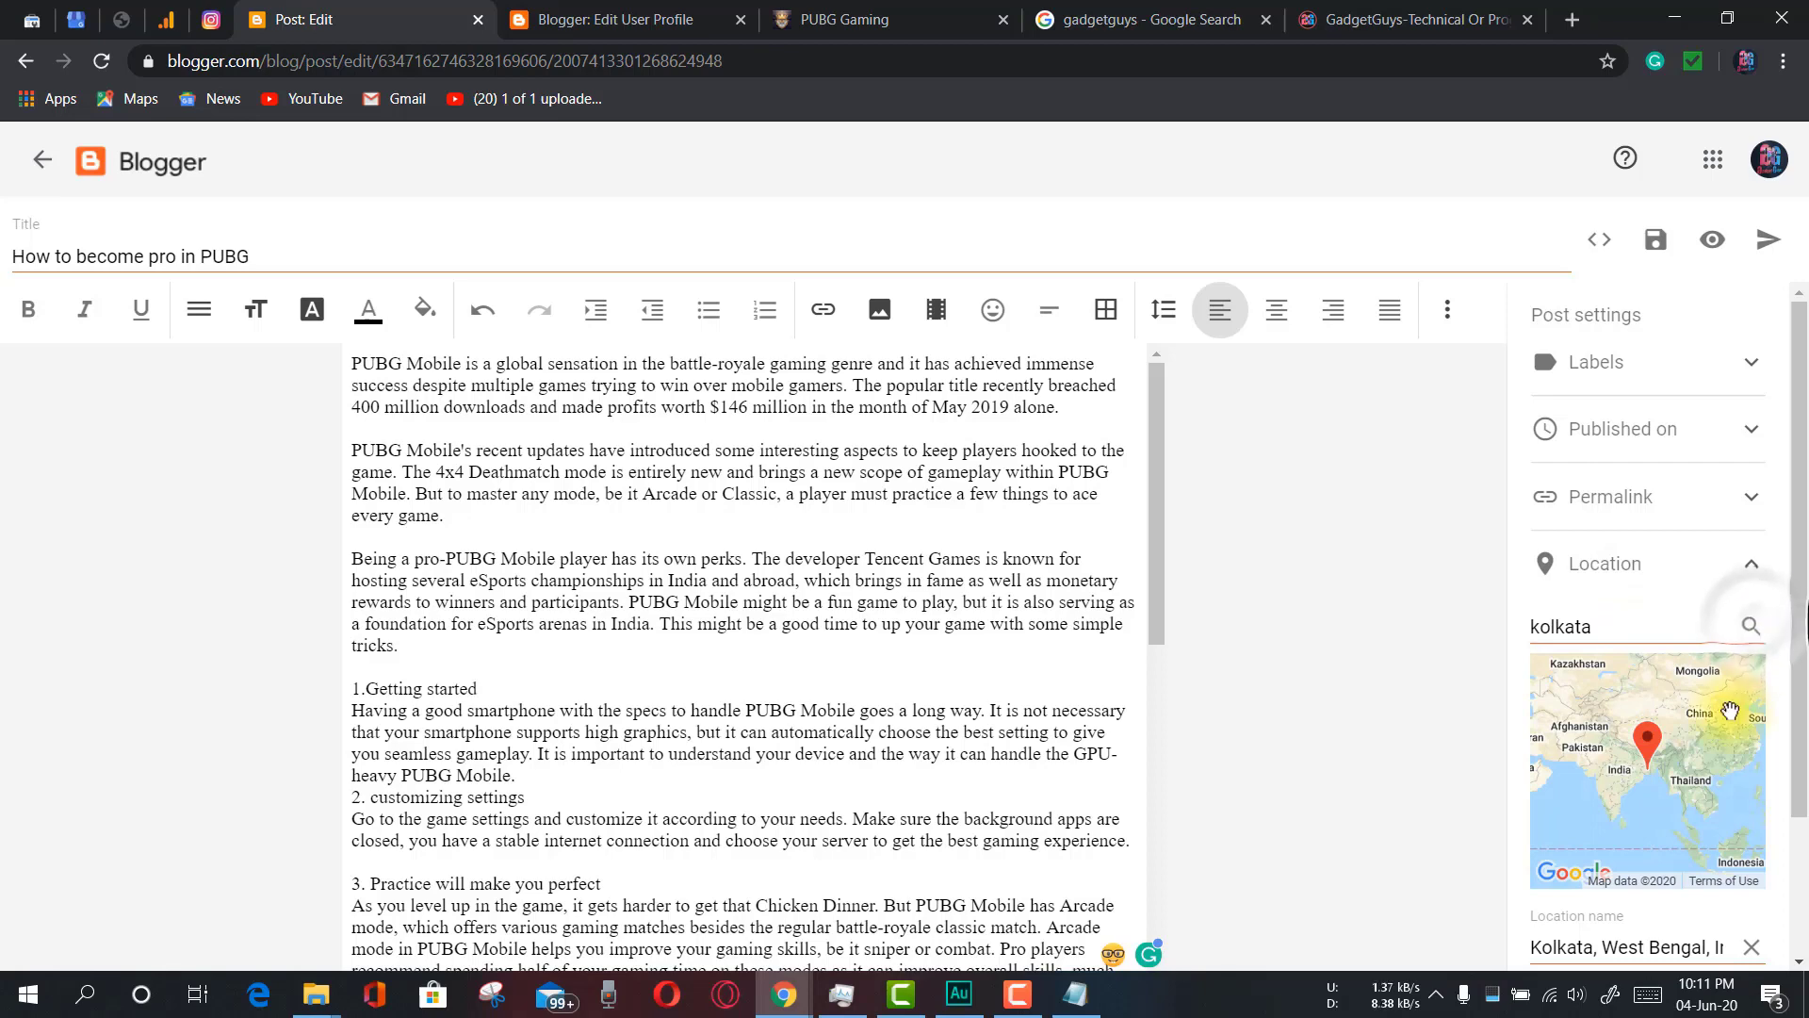
scroll(1541, 922, down, 2)
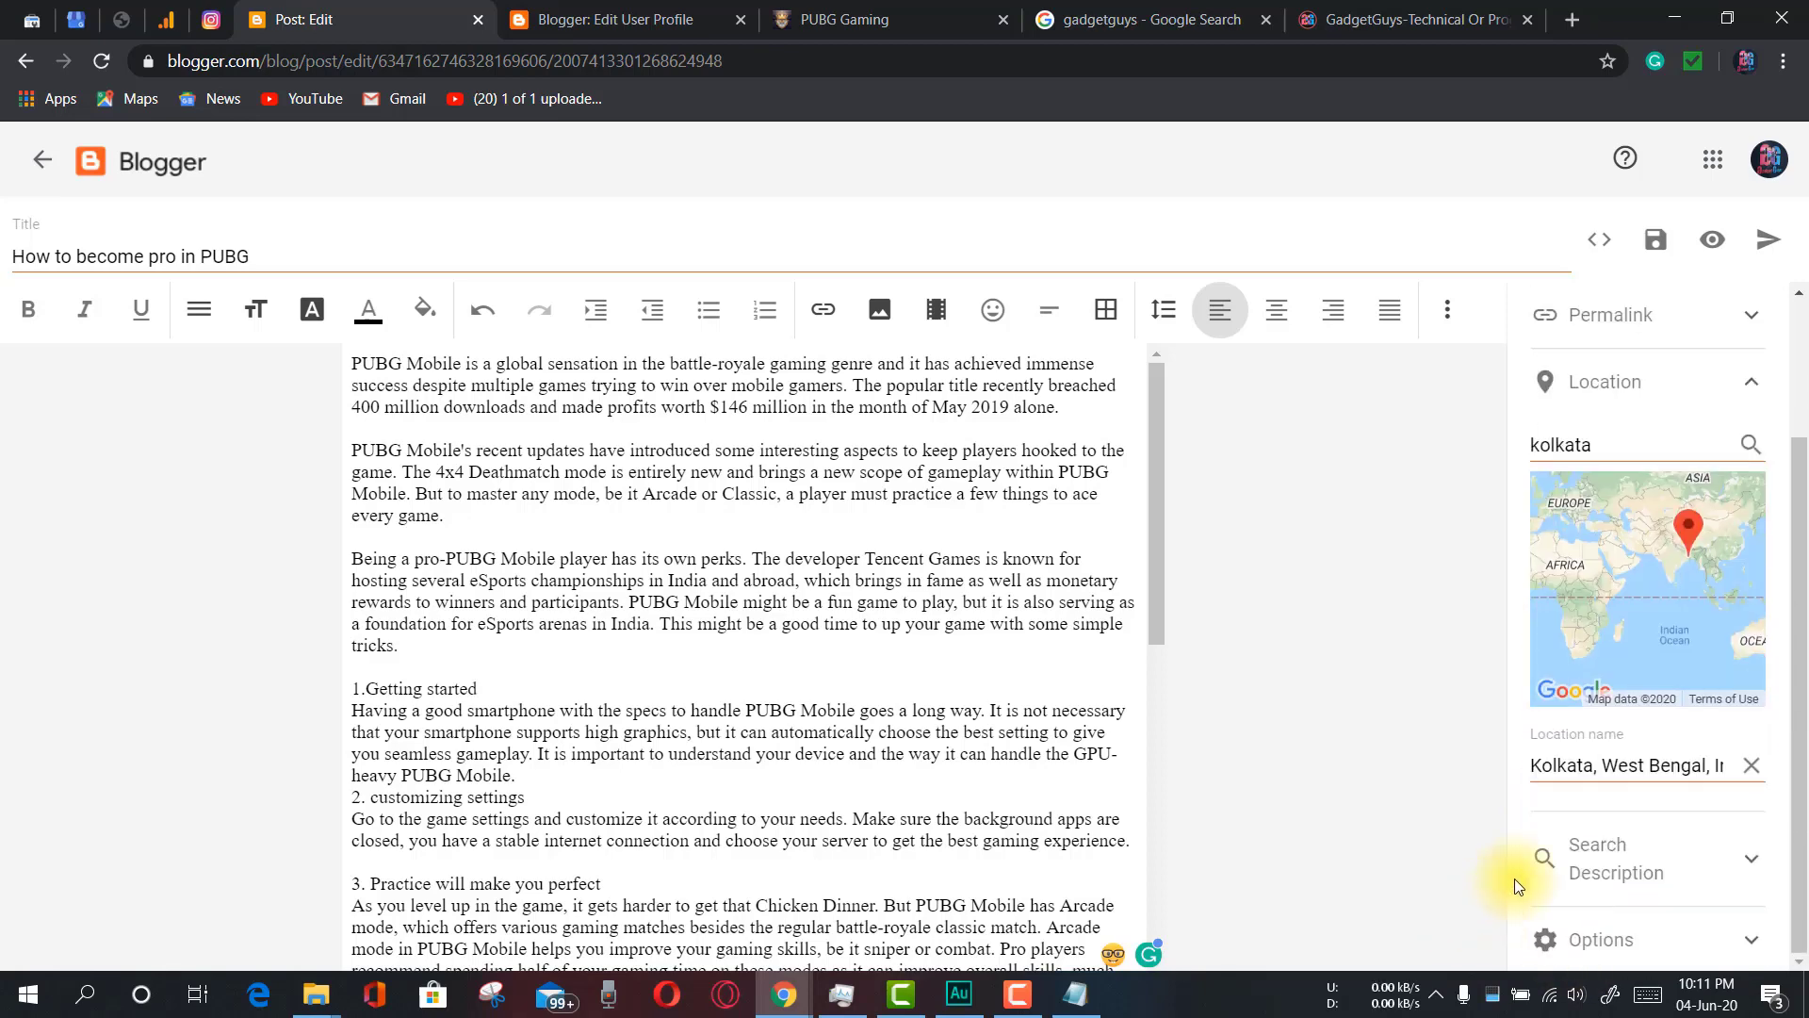
click(1710, 765)
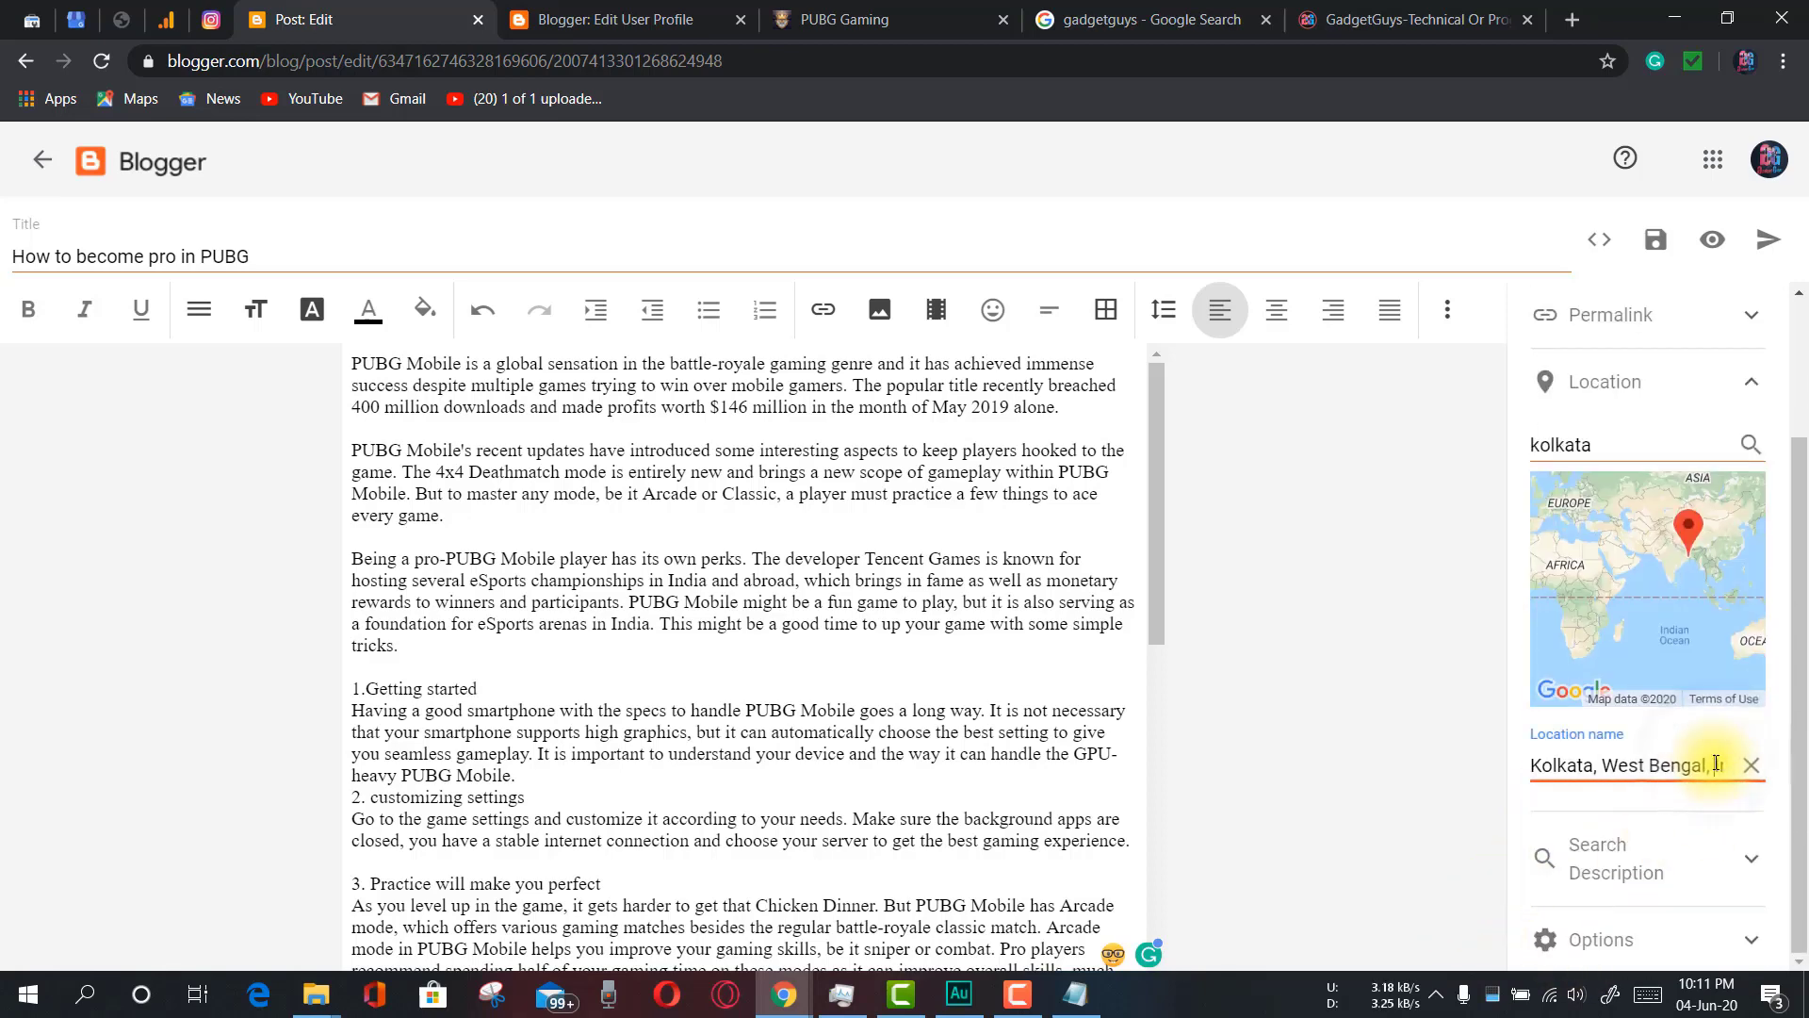
scroll(1675, 857, up, 2)
Copy the post title "How to become pro in PUBG" into the post's search description
click(1674, 857)
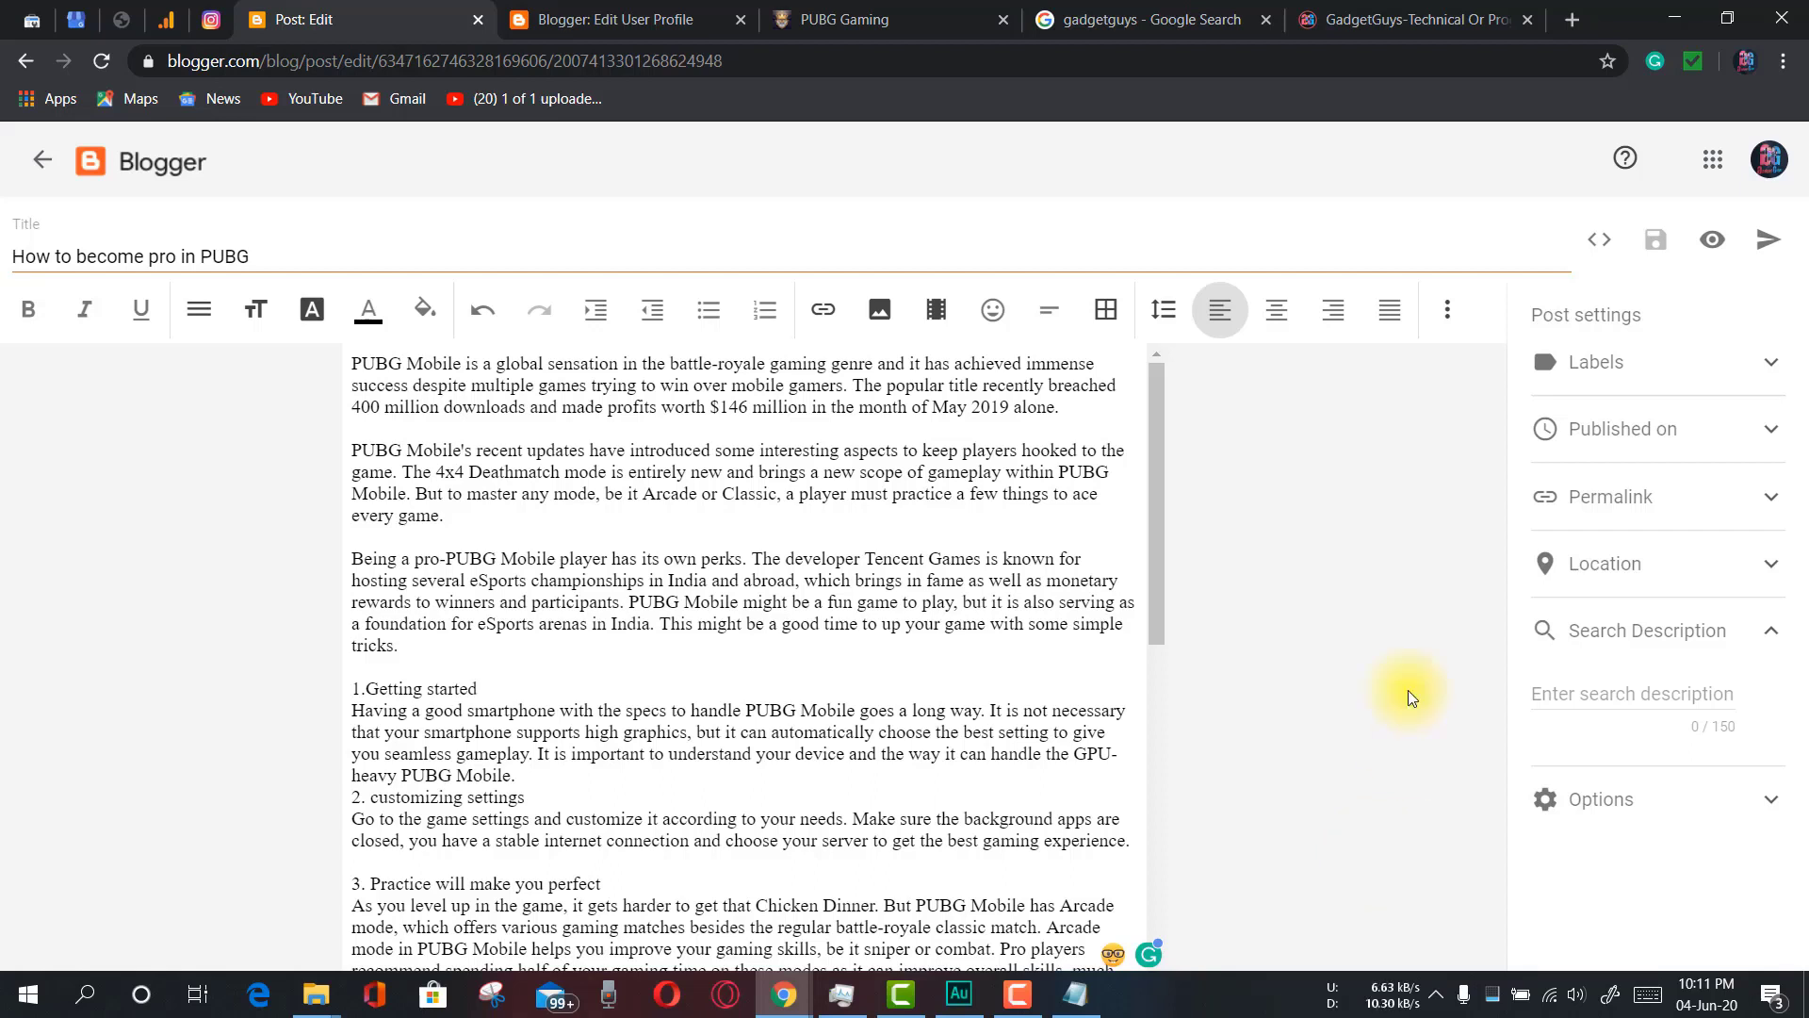
drag(264, 254, 10, 252)
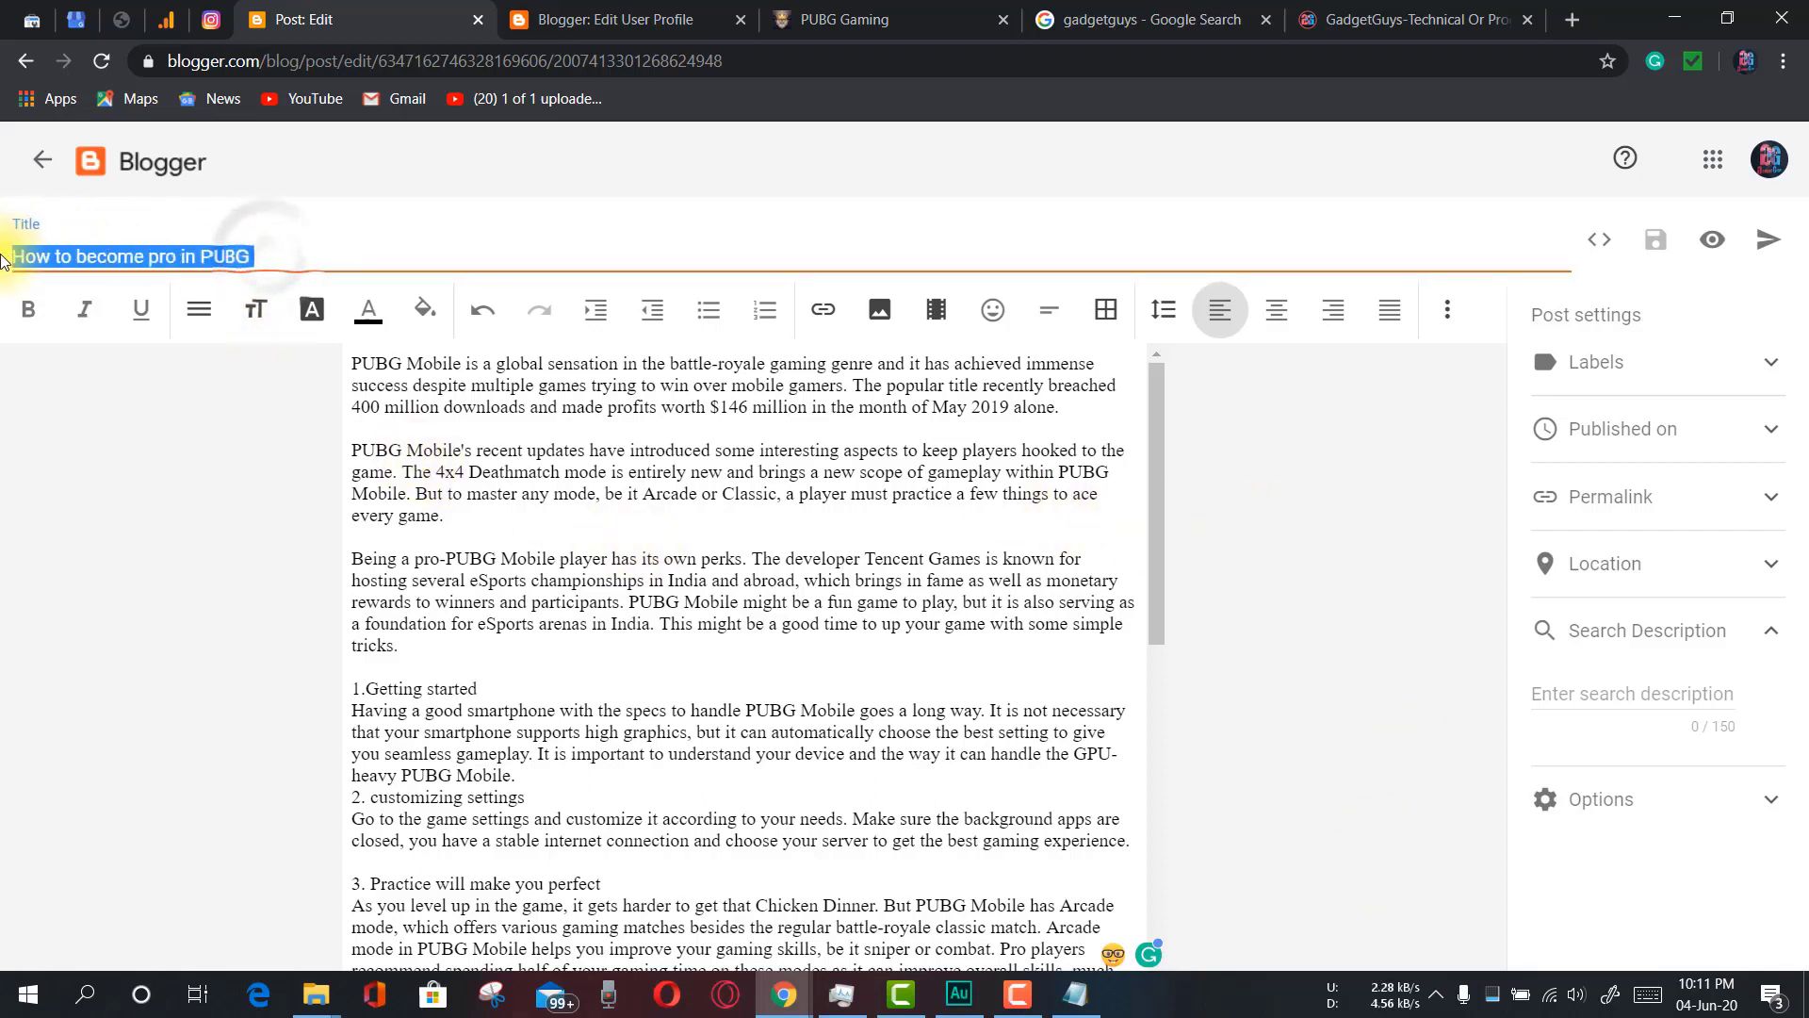
drag(257, 257, 2, 224)
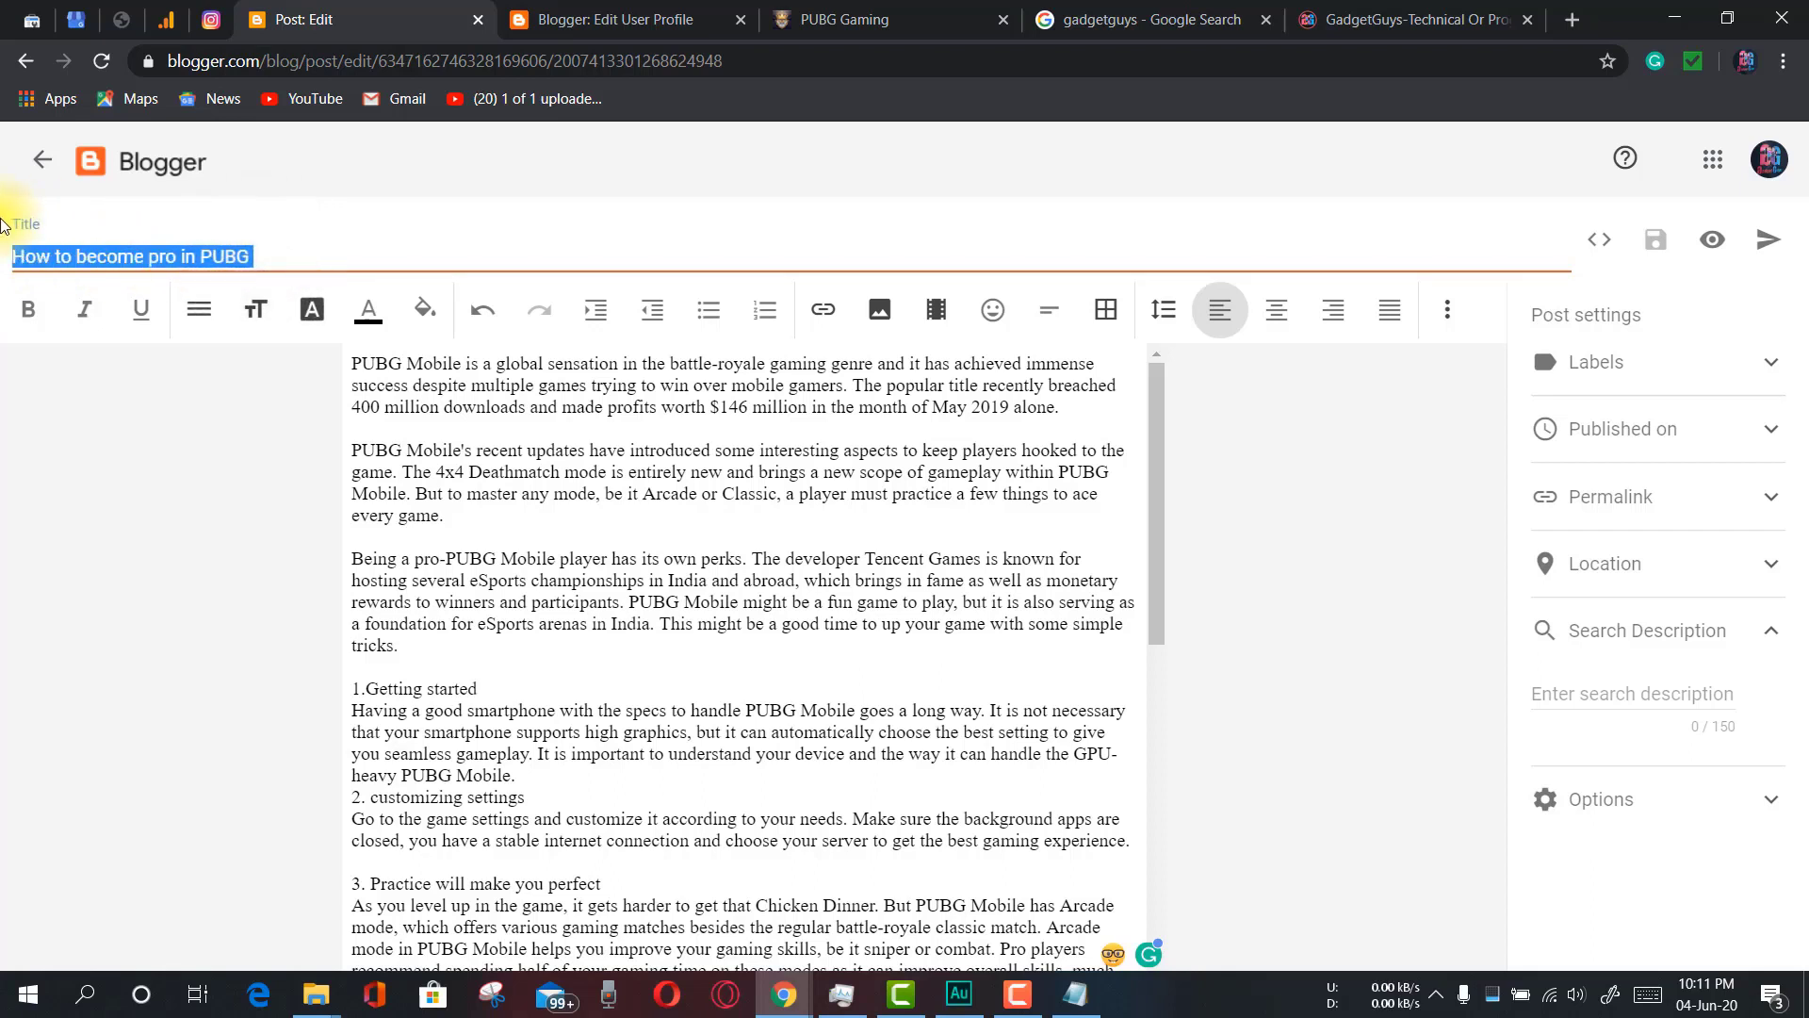
right_click(215, 260)
click(303, 341)
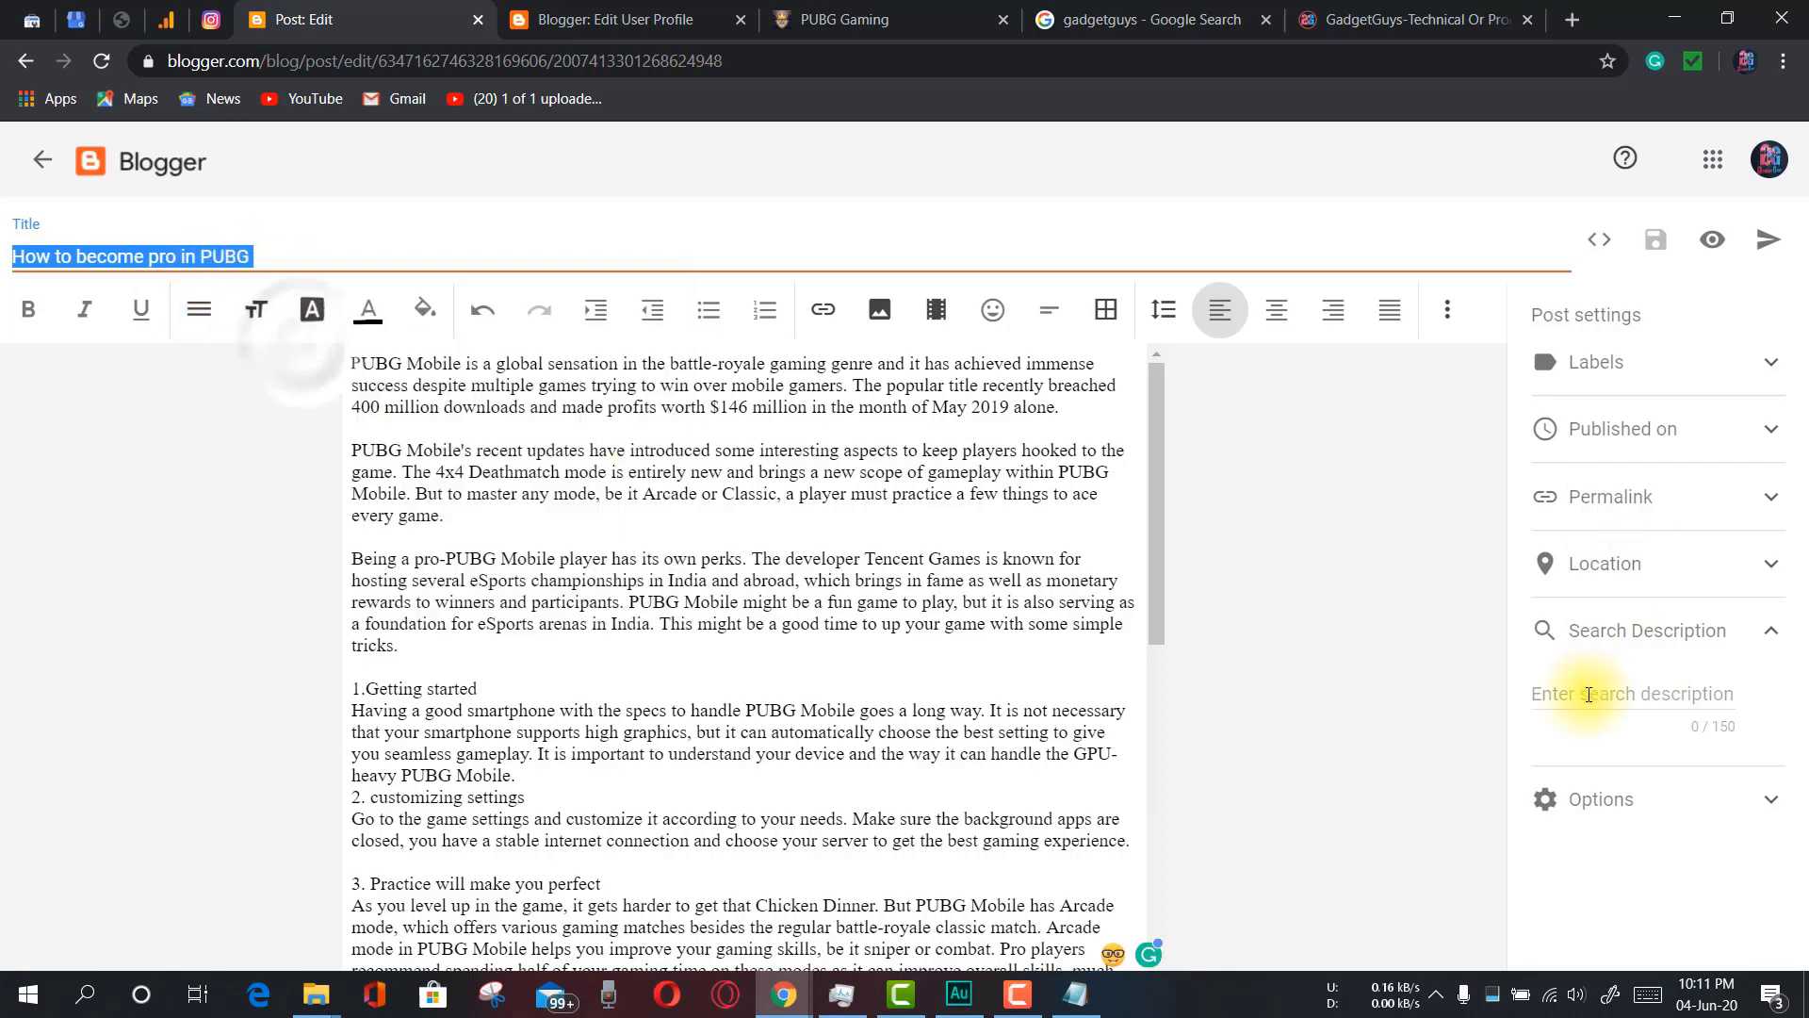
click(1589, 695)
right_click(1589, 694)
click(1620, 511)
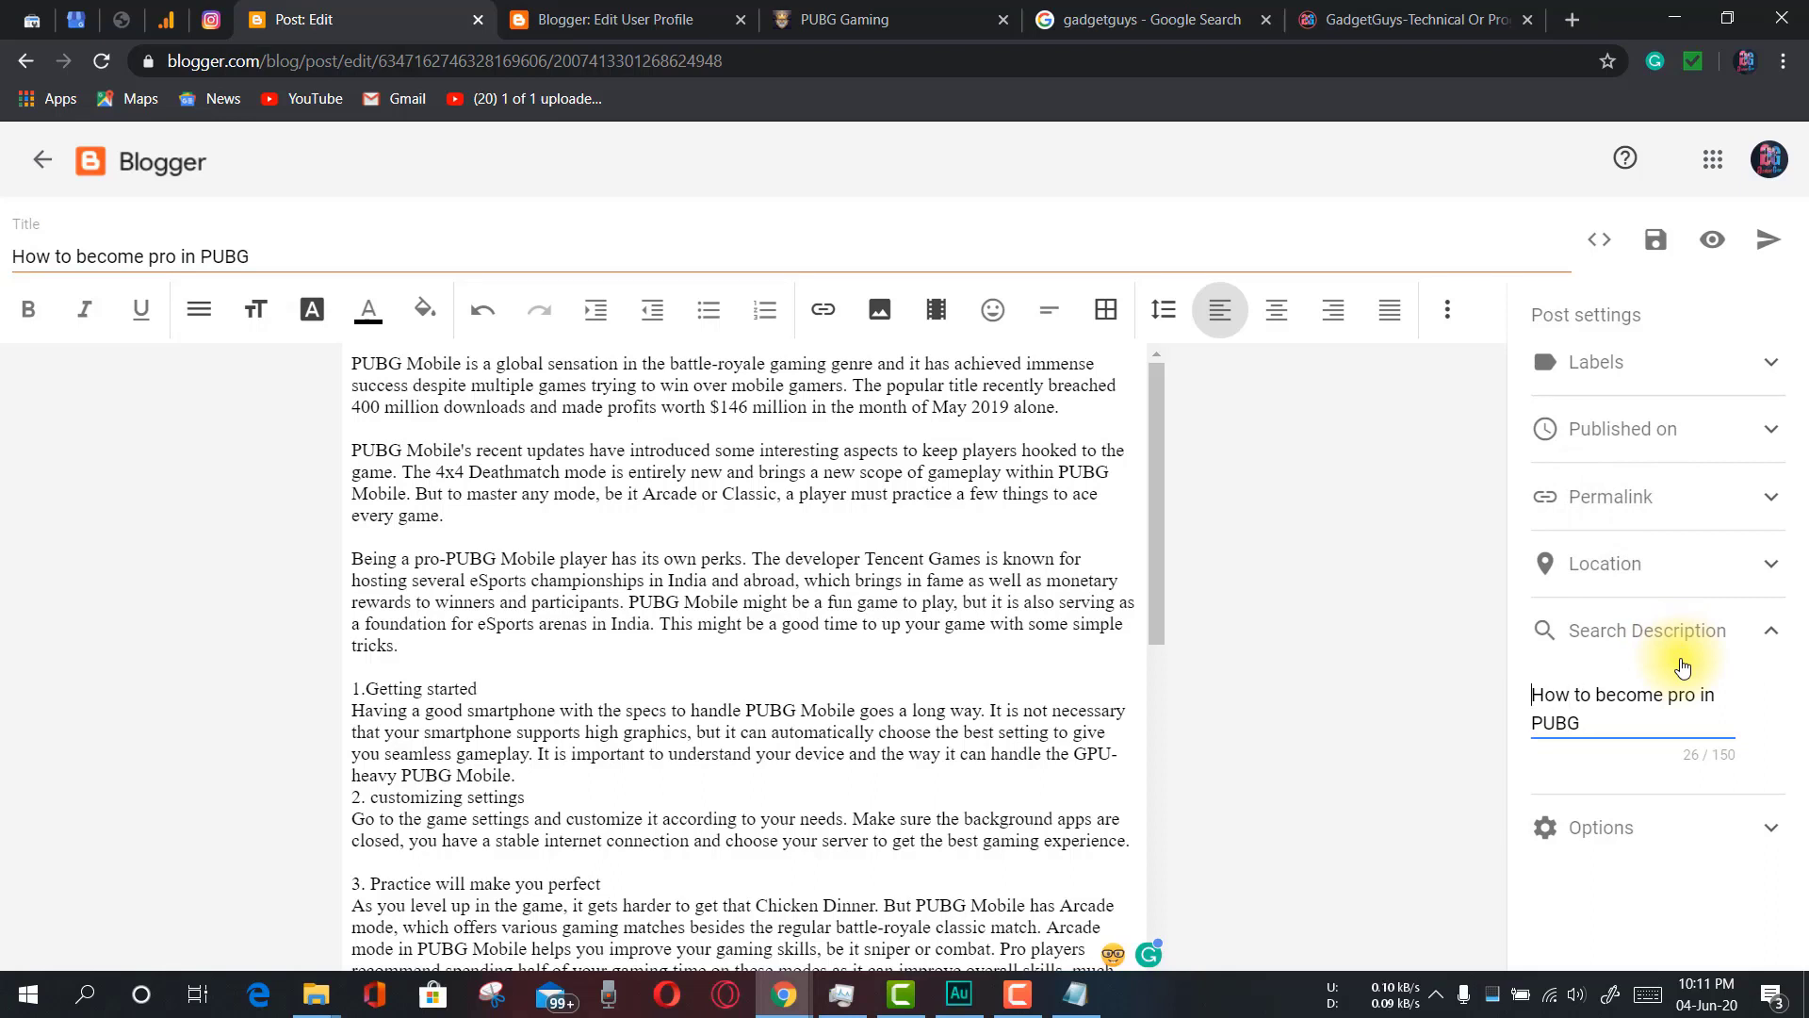
Add "in this post you will know" before the title text in the search description
text(in this)
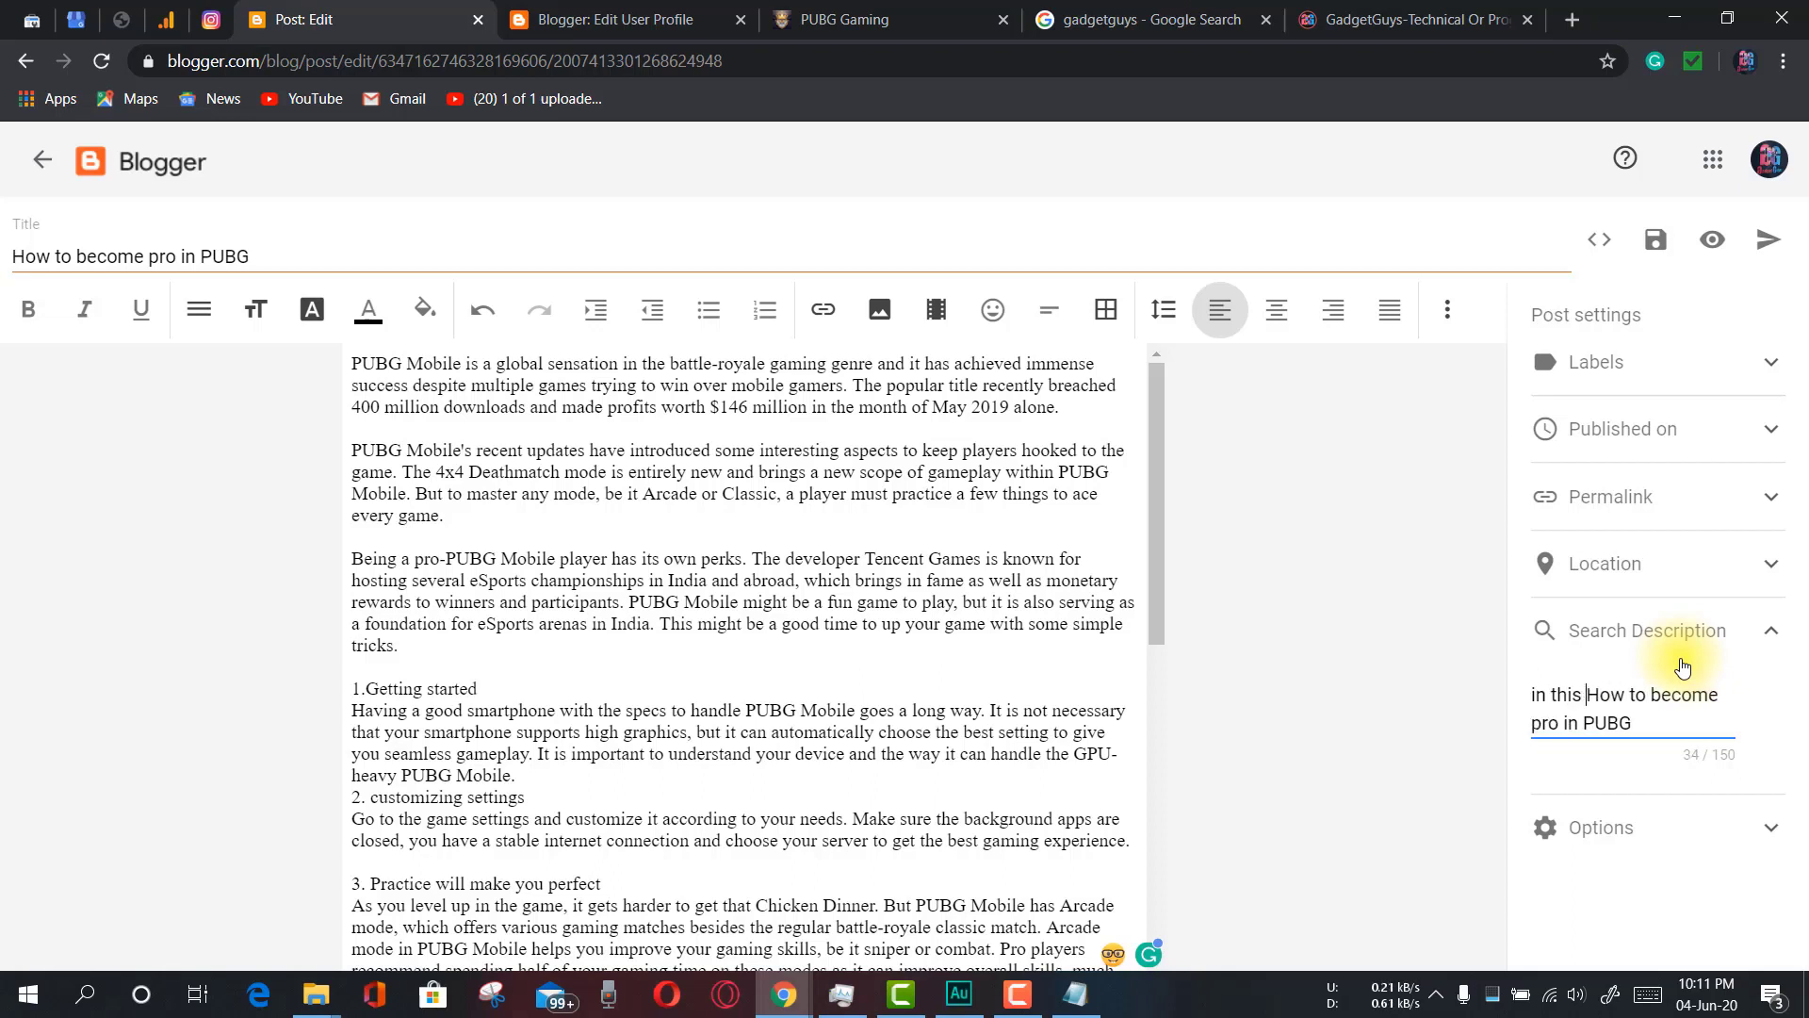
text( post )
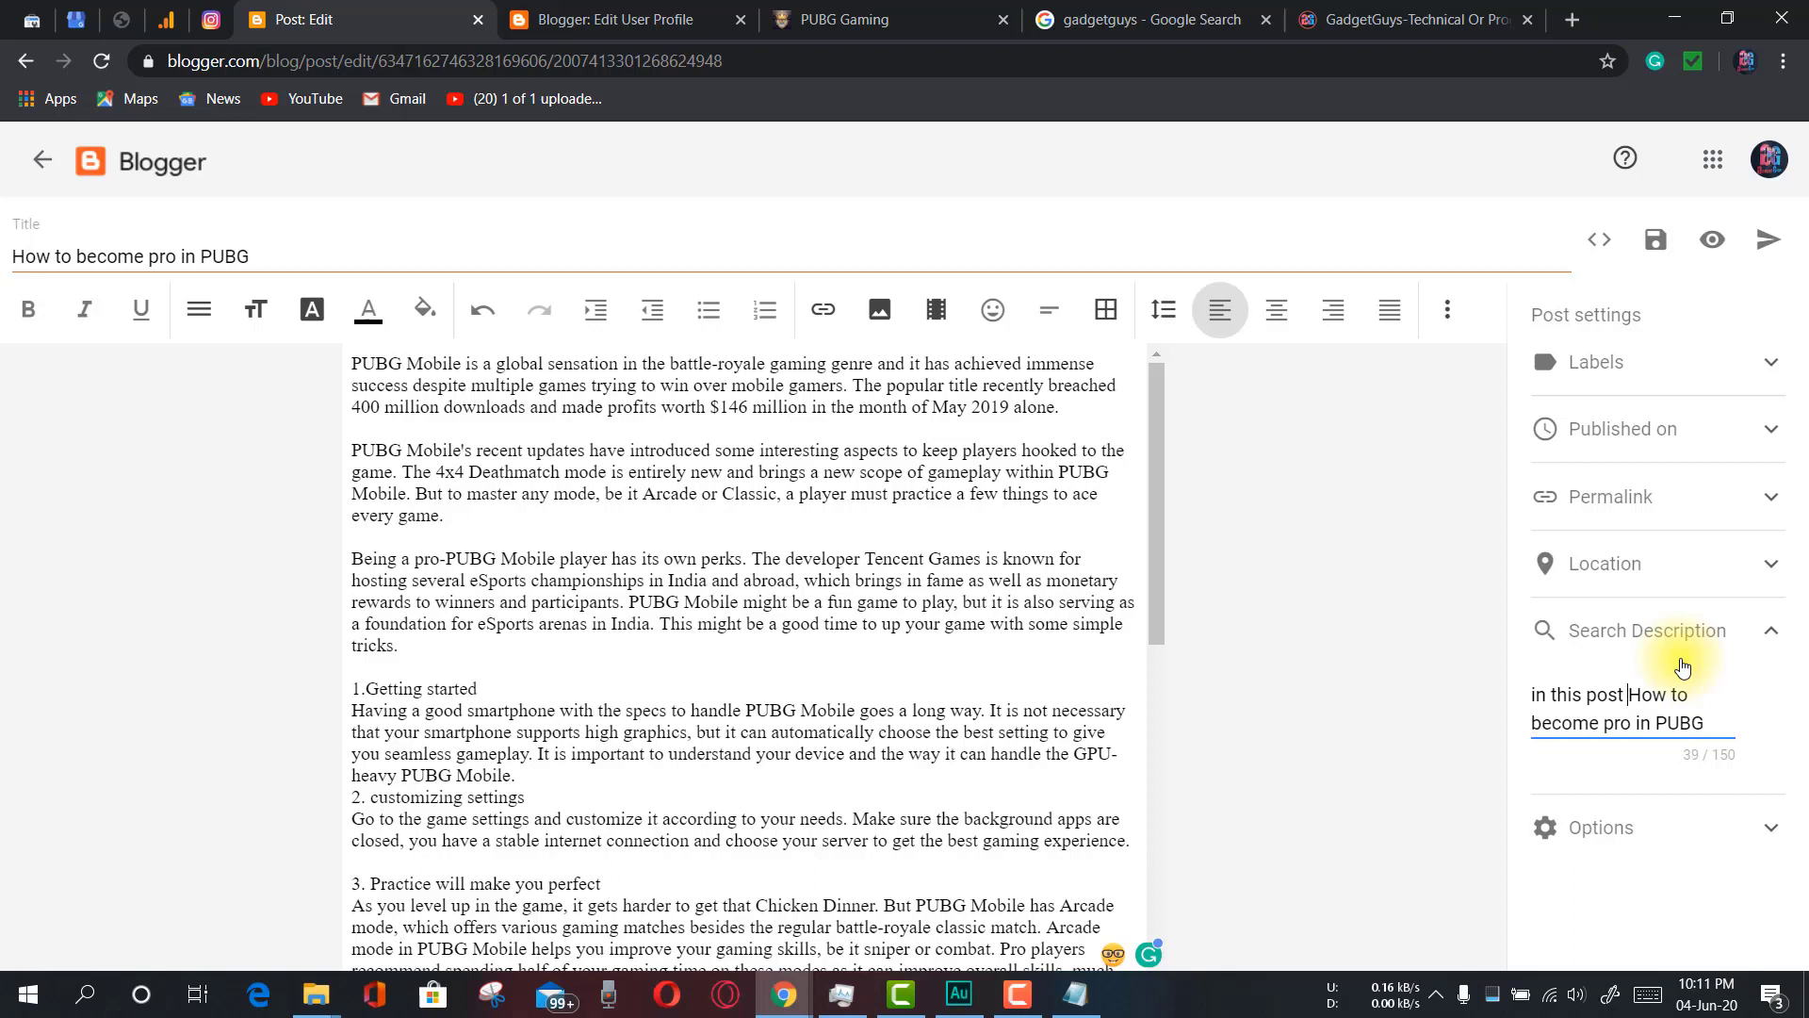
text(w)
key(BackSpace)
text(you will)
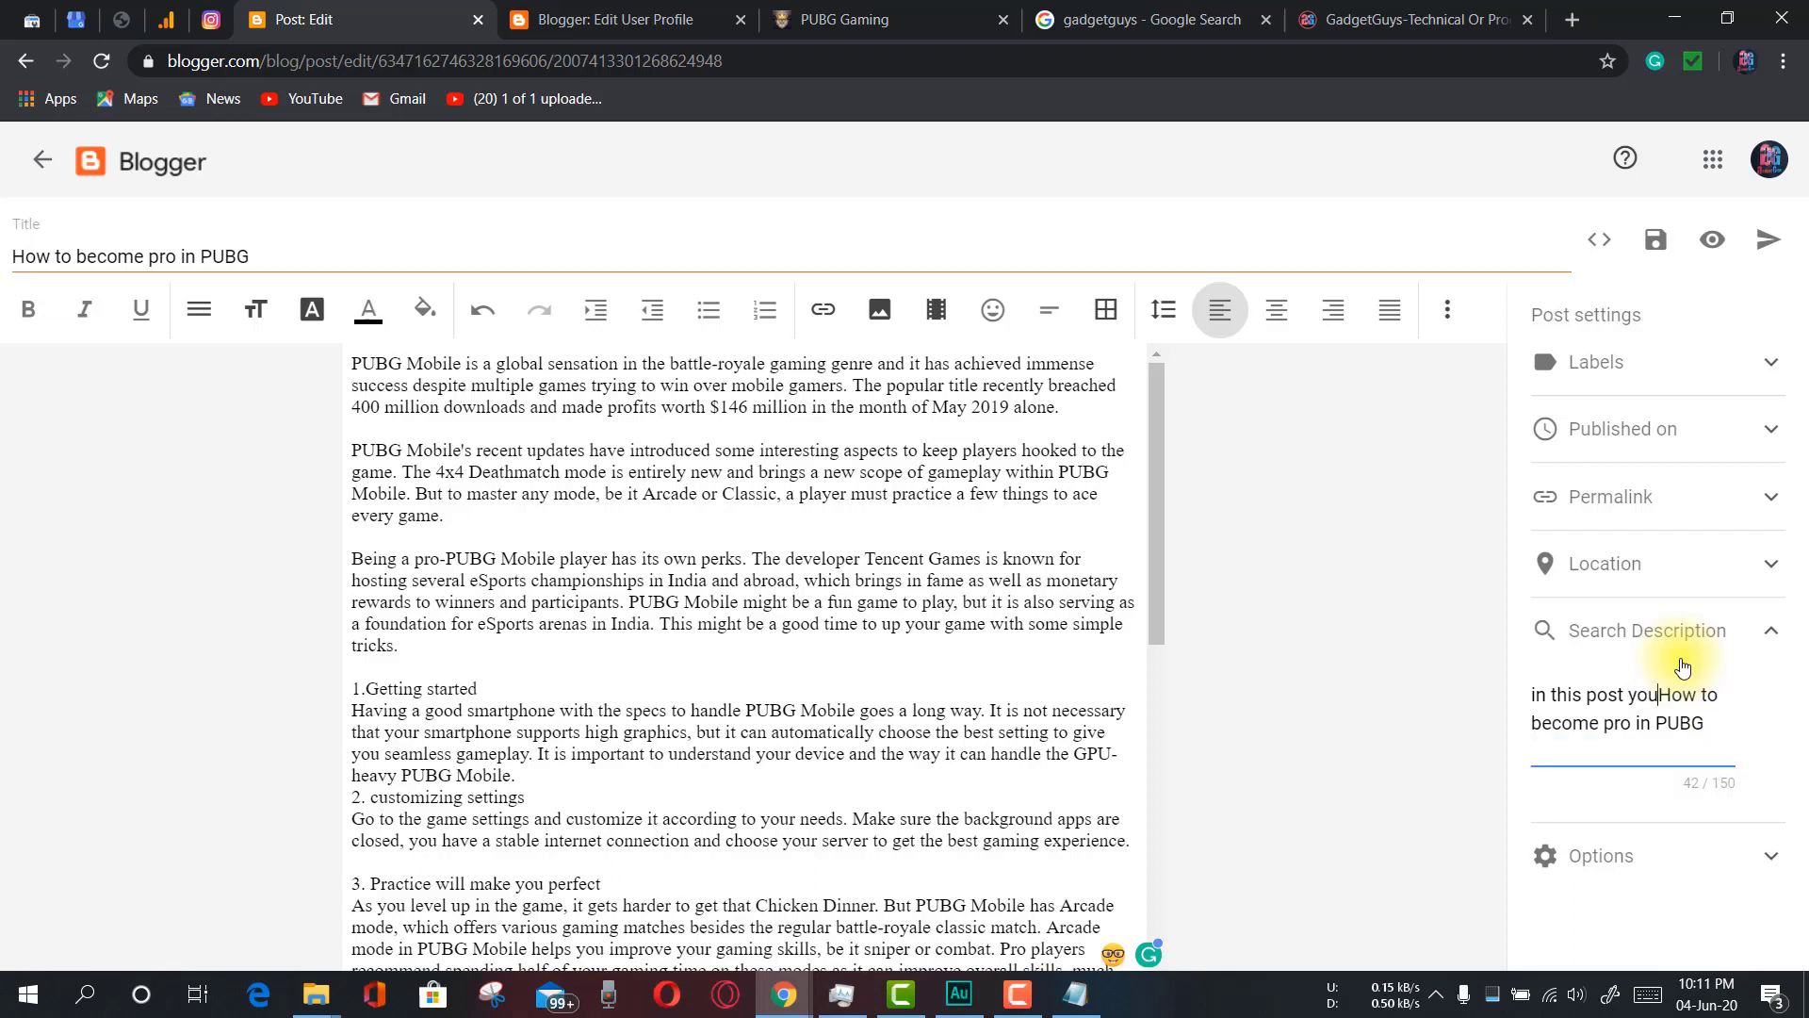
text( know)
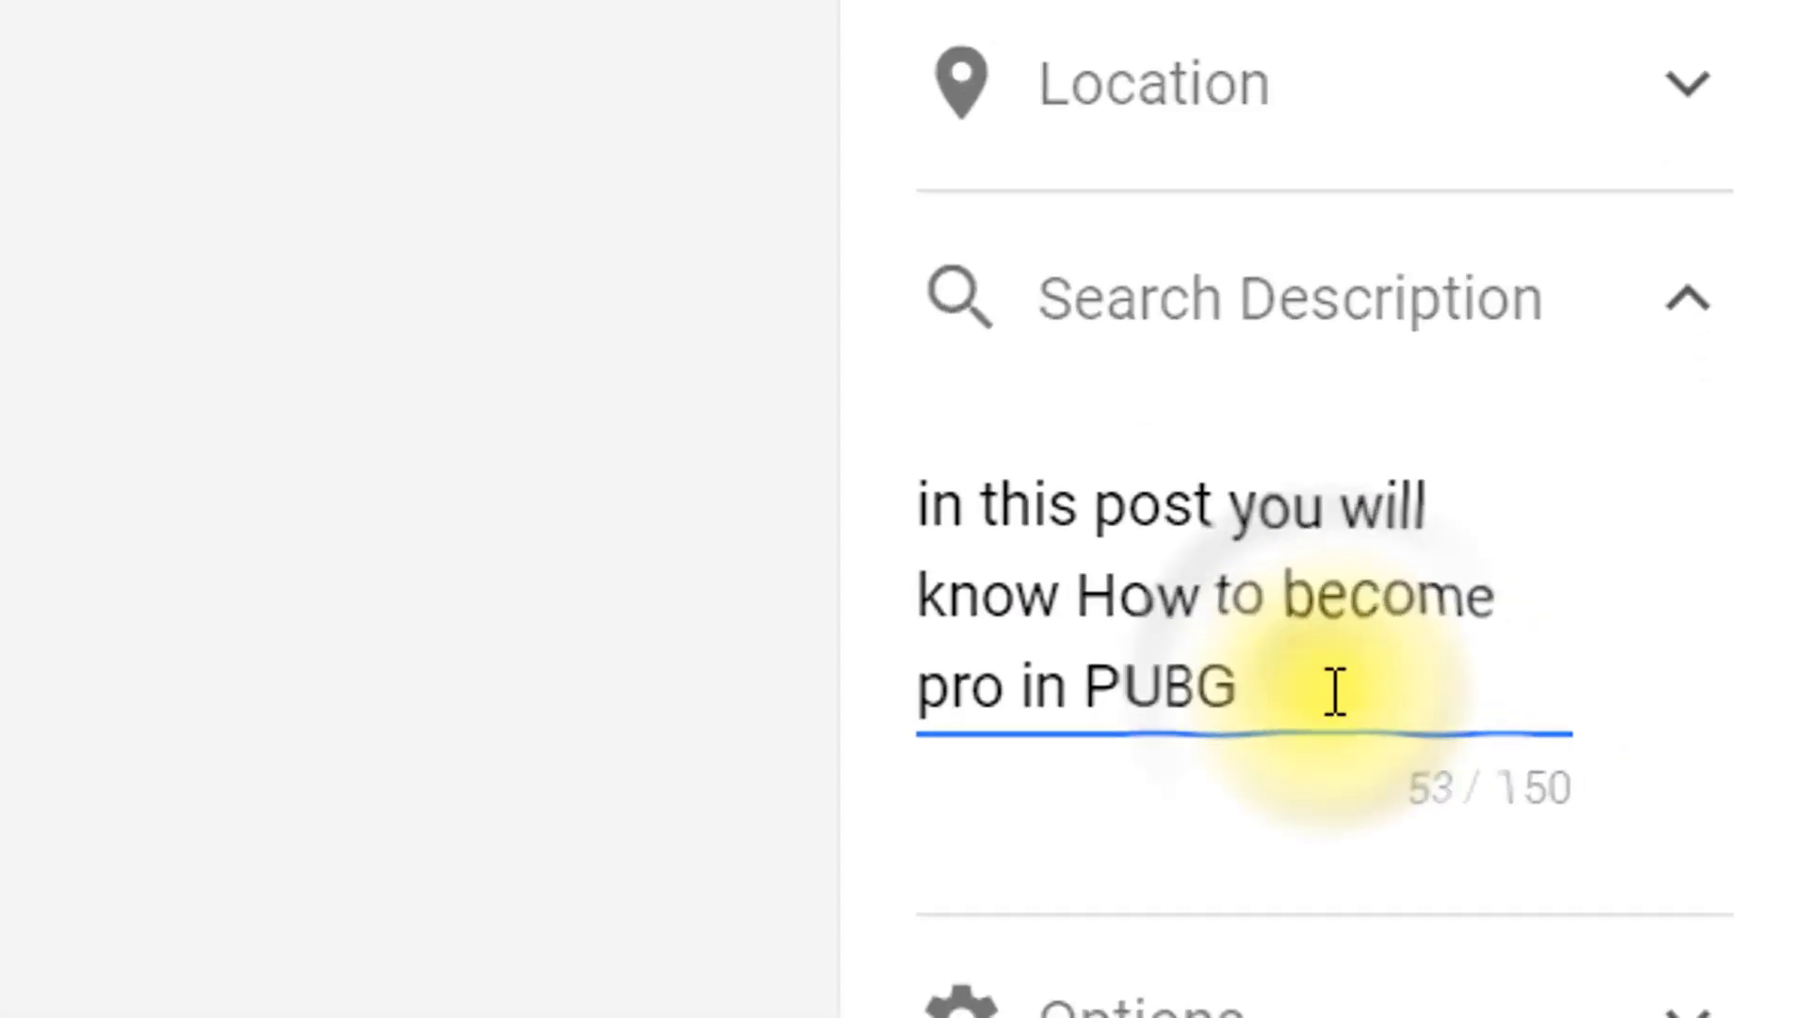
Append "with full explanation." to the end of the search description
click(1337, 690)
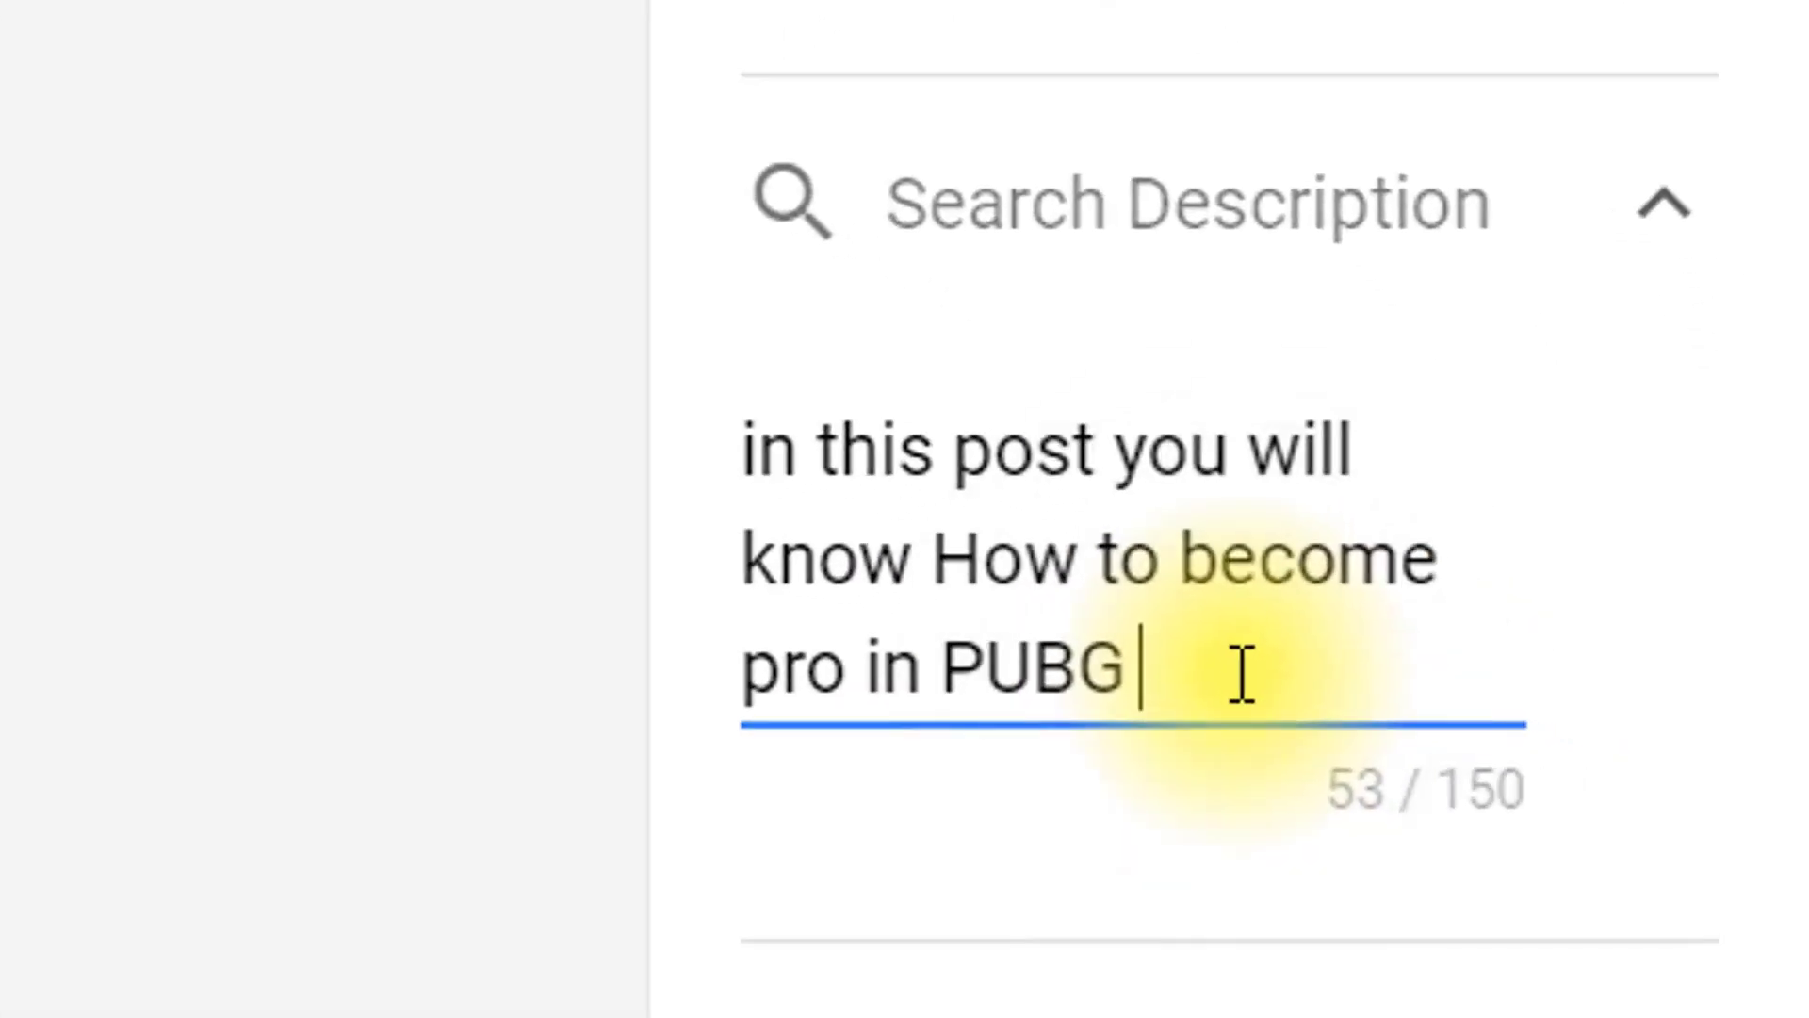
text(with )
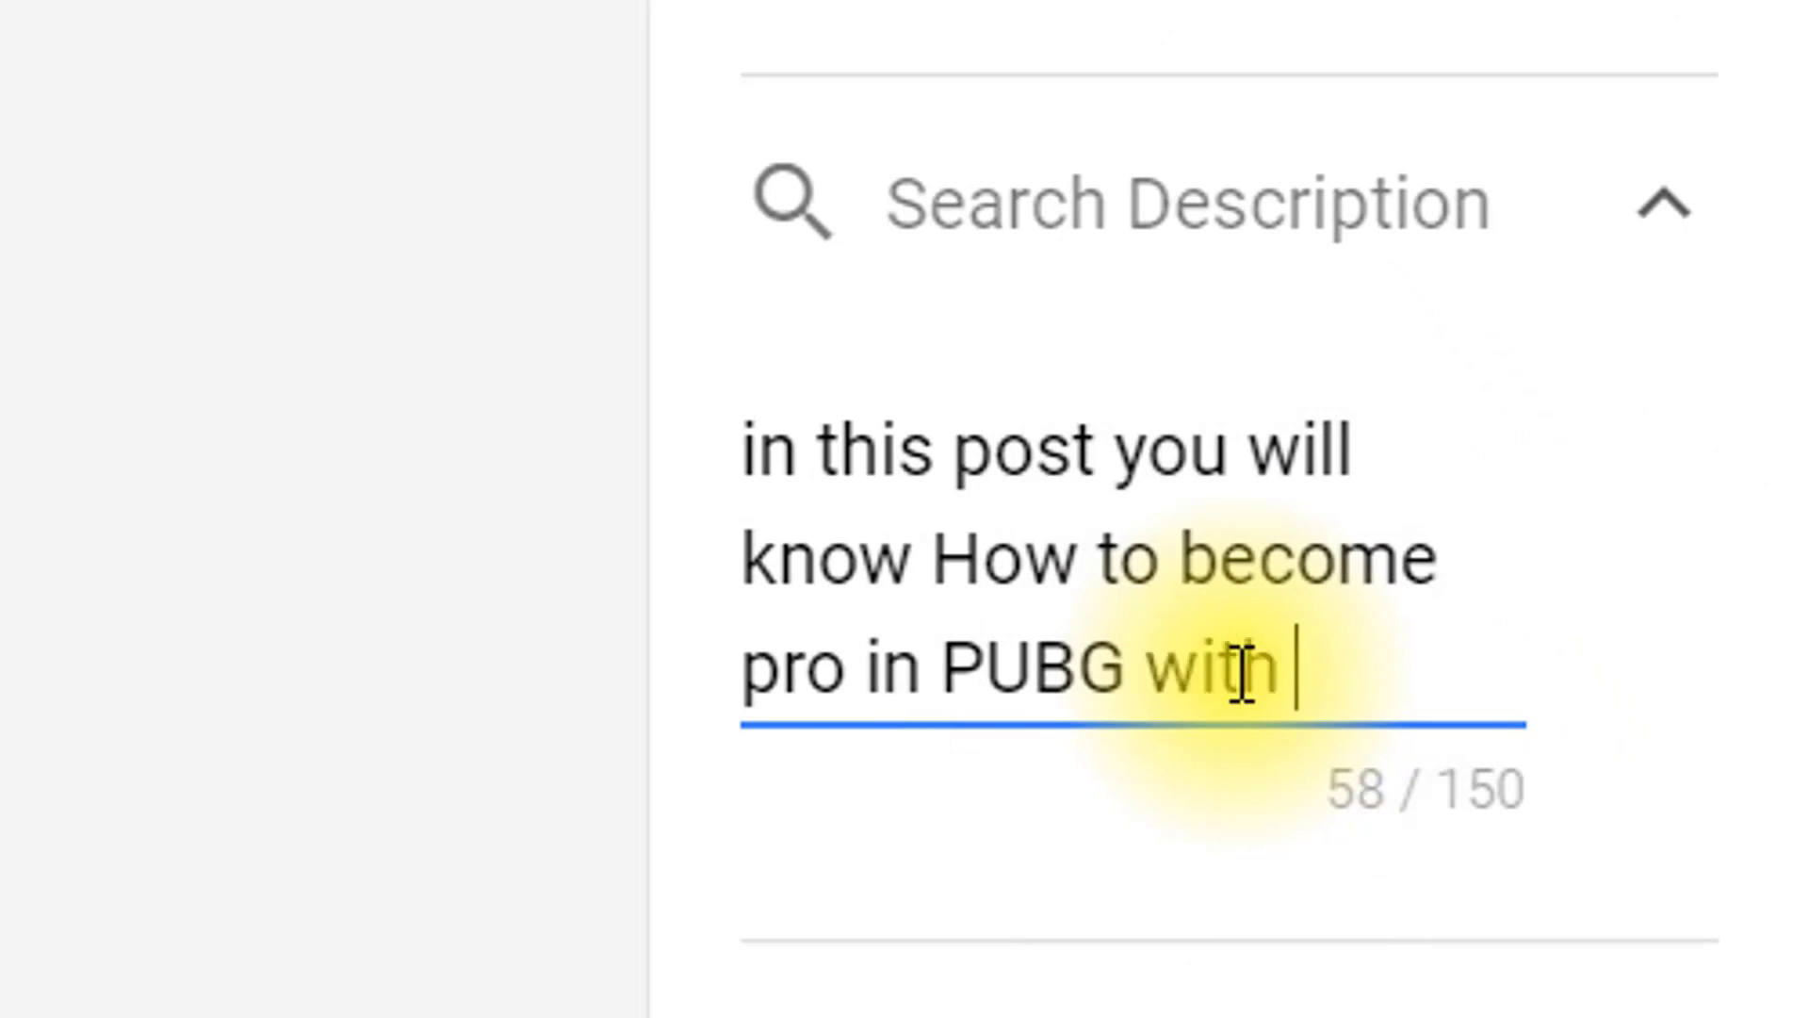
text(all)
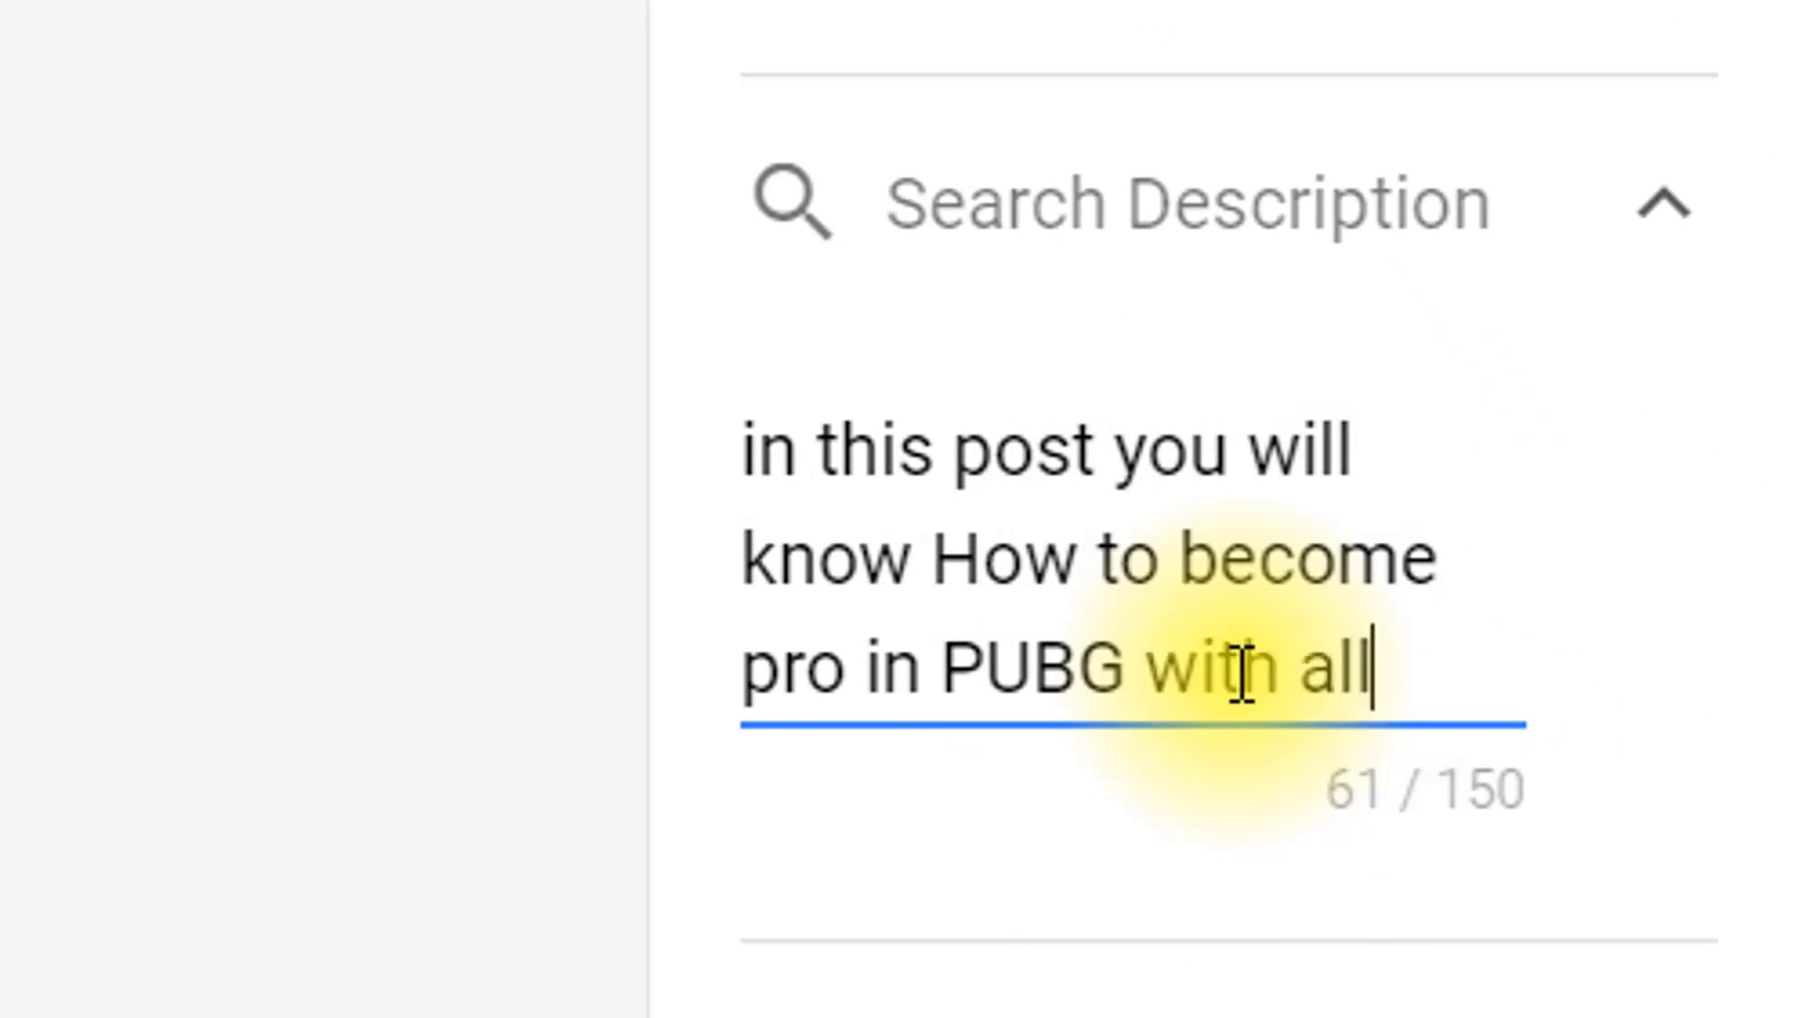
key(BackSpace)
key(BackSpace)
key(BackSpace)
text(f)
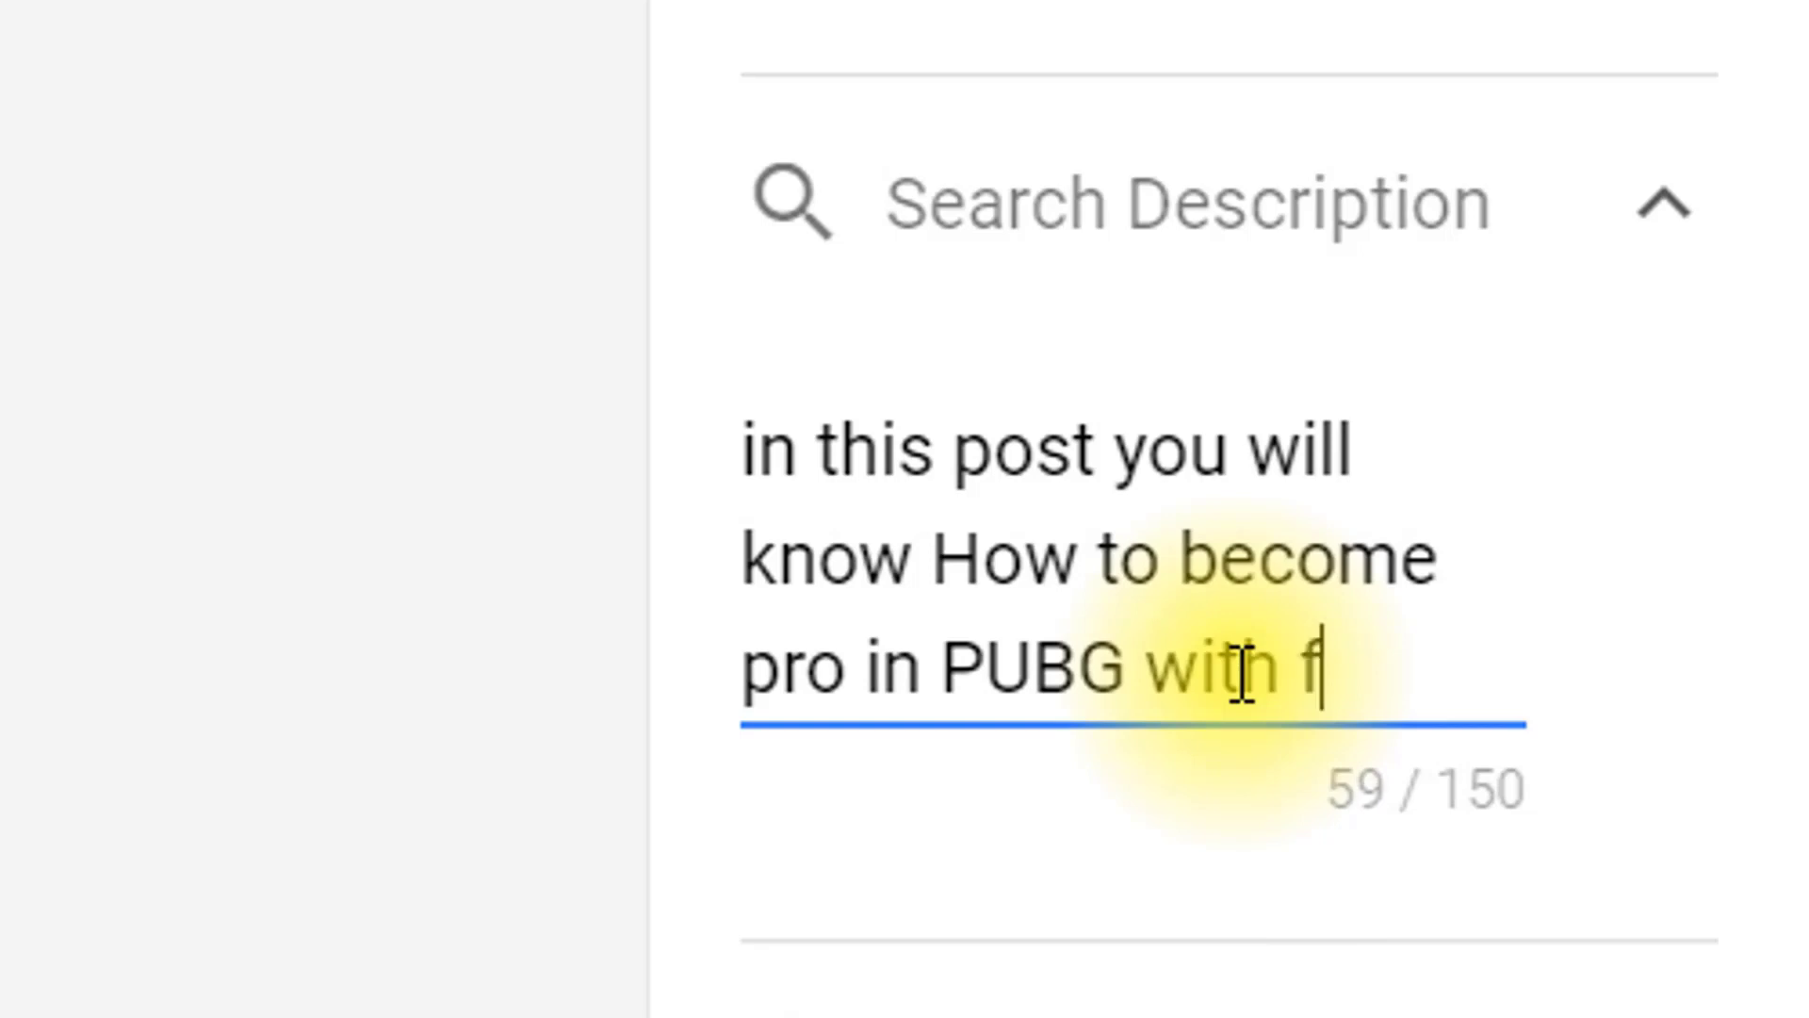
text(ull explam)
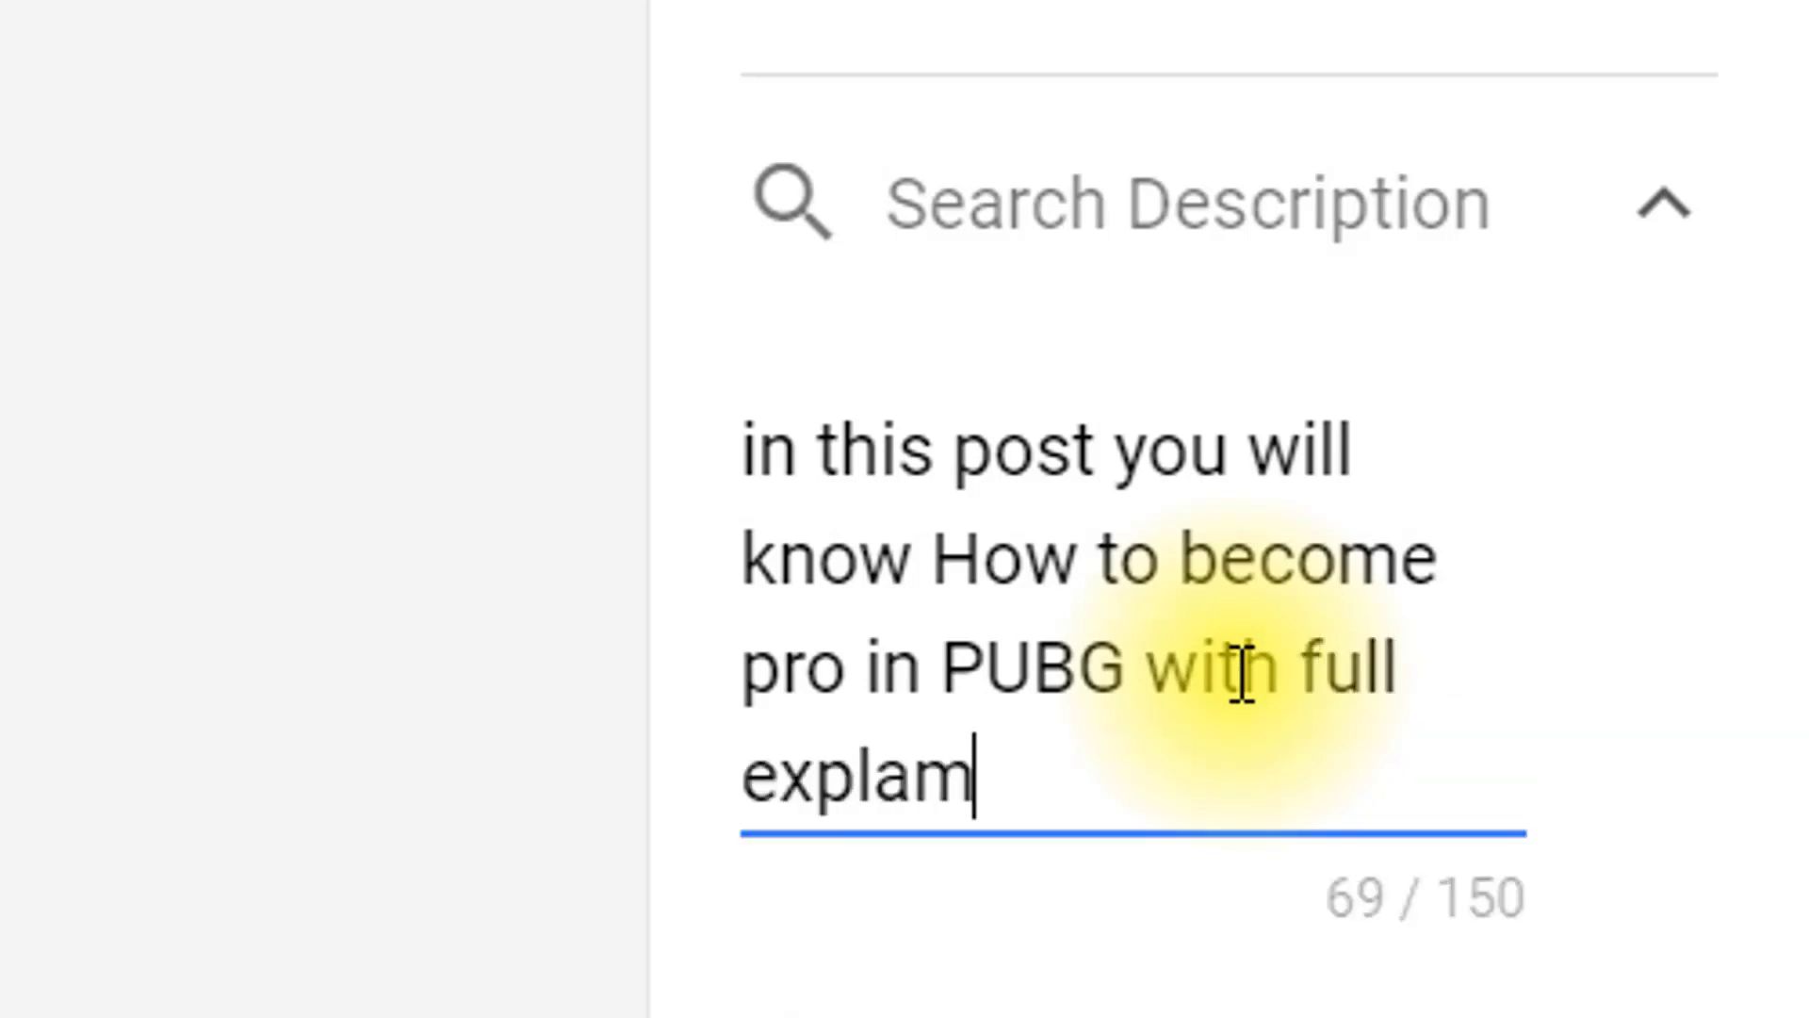
key(BackSpace)
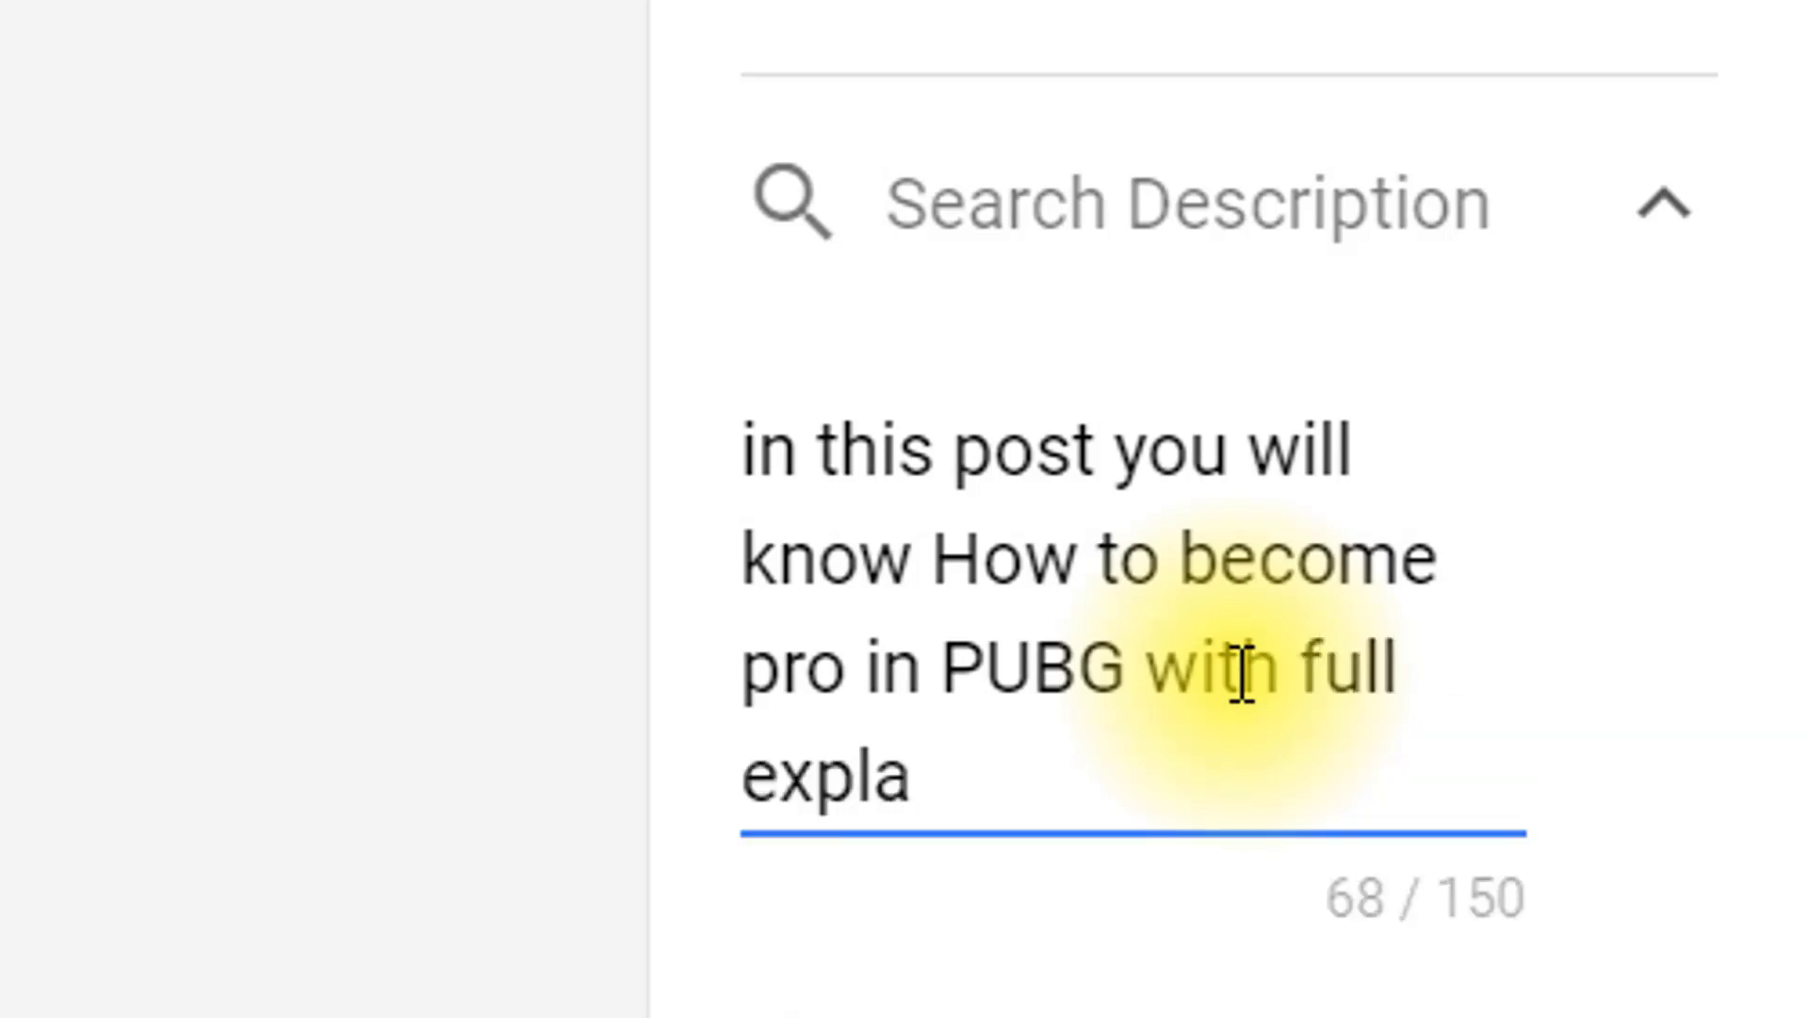
text(nation)
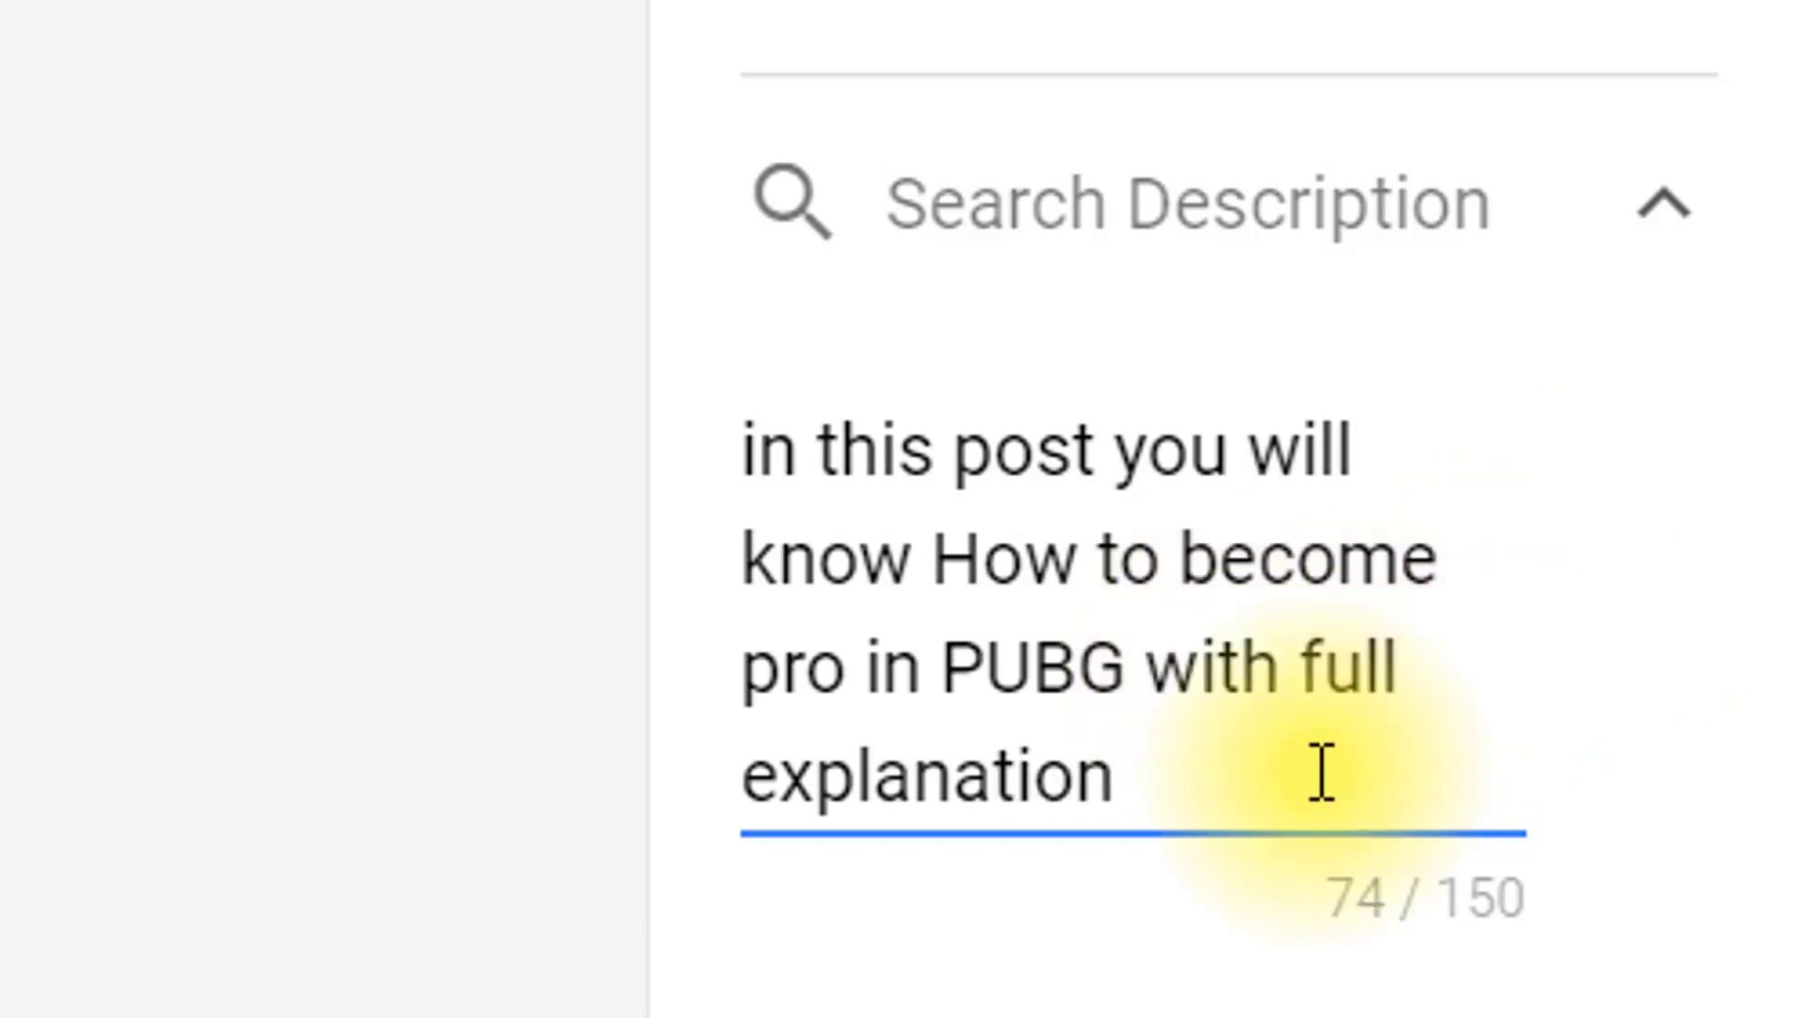
text(.)
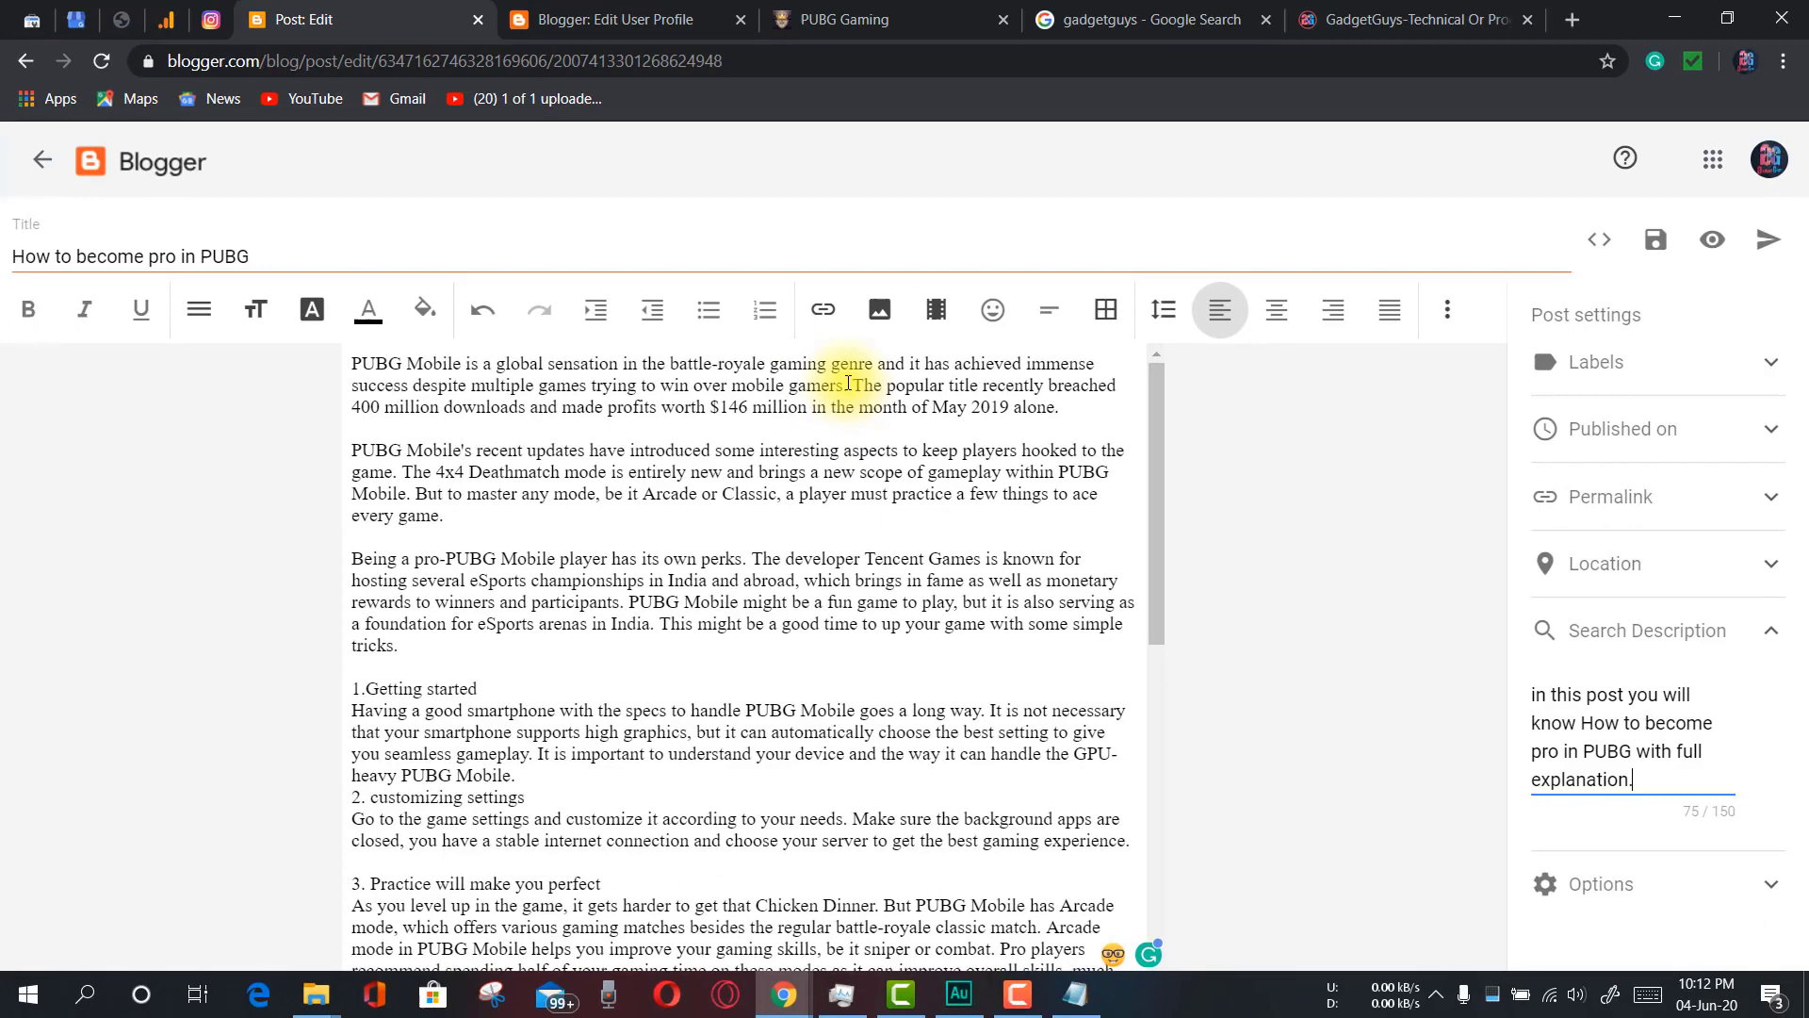
Copy the opening sentence of the post body, starting "PUBG Mobile is a global sensation", and append it to the search description
drag(847, 385, 307, 349)
right_click(387, 364)
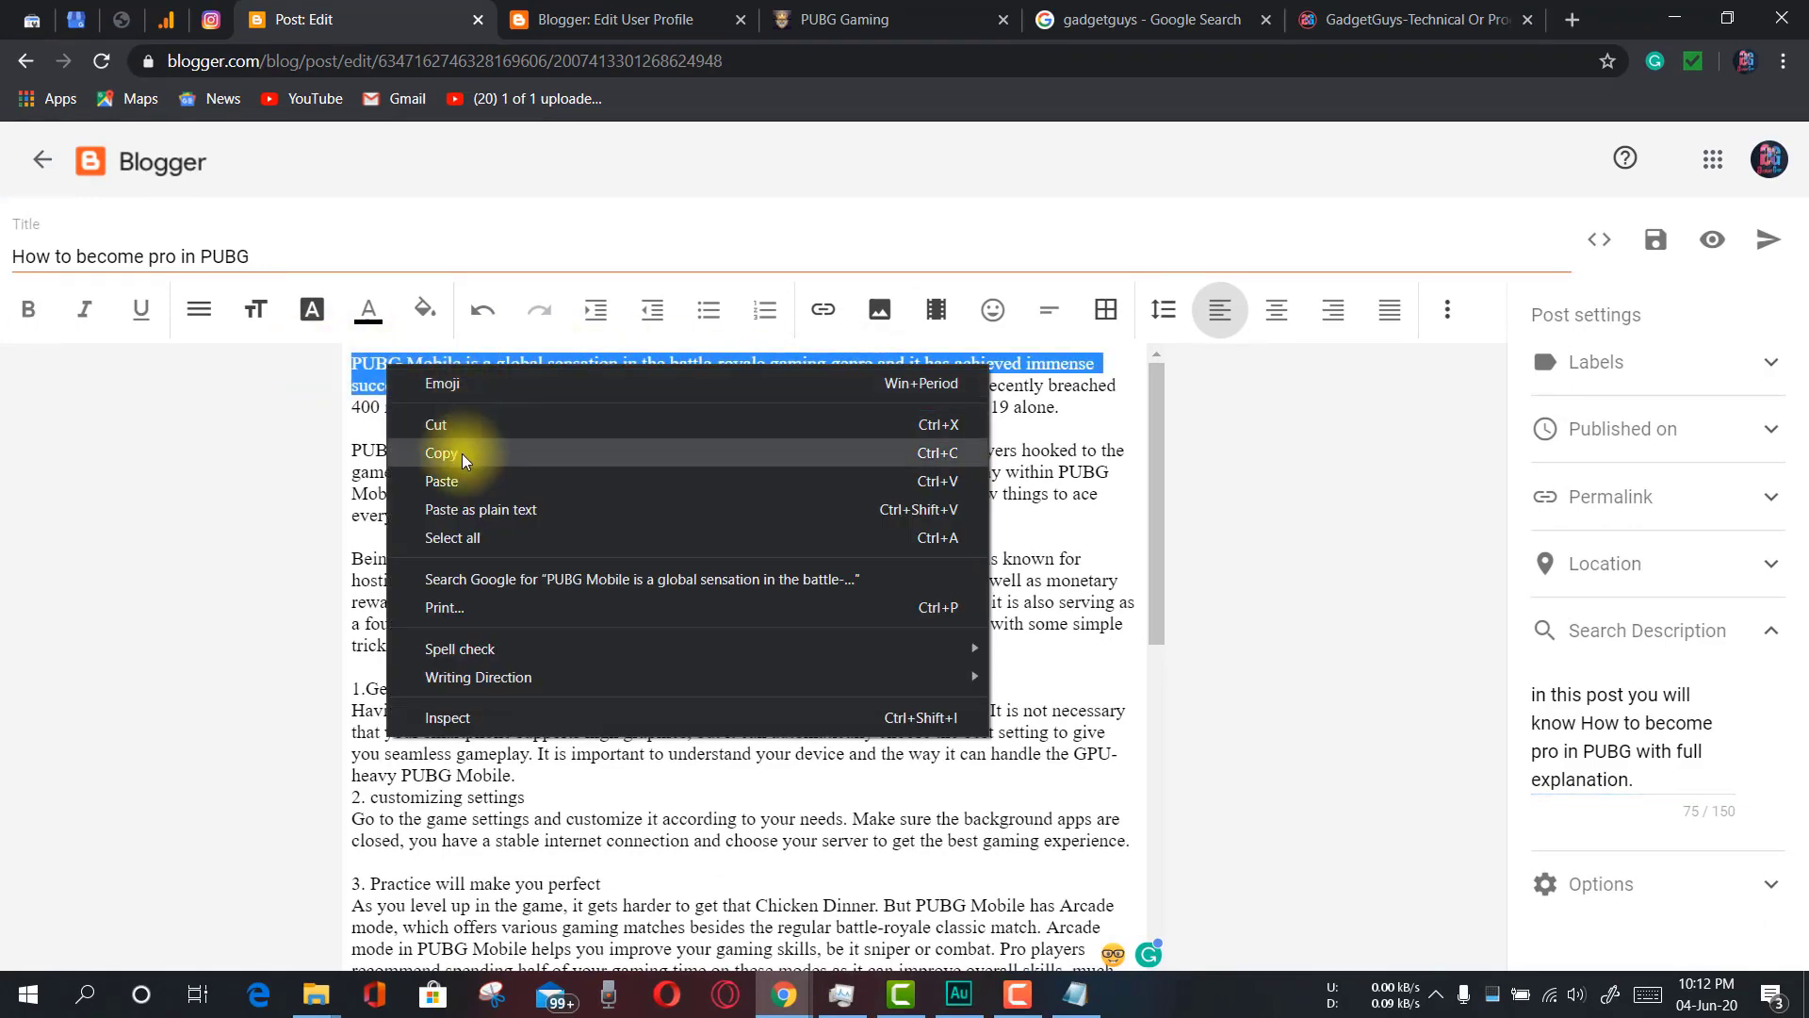
click(462, 455)
click(1653, 779)
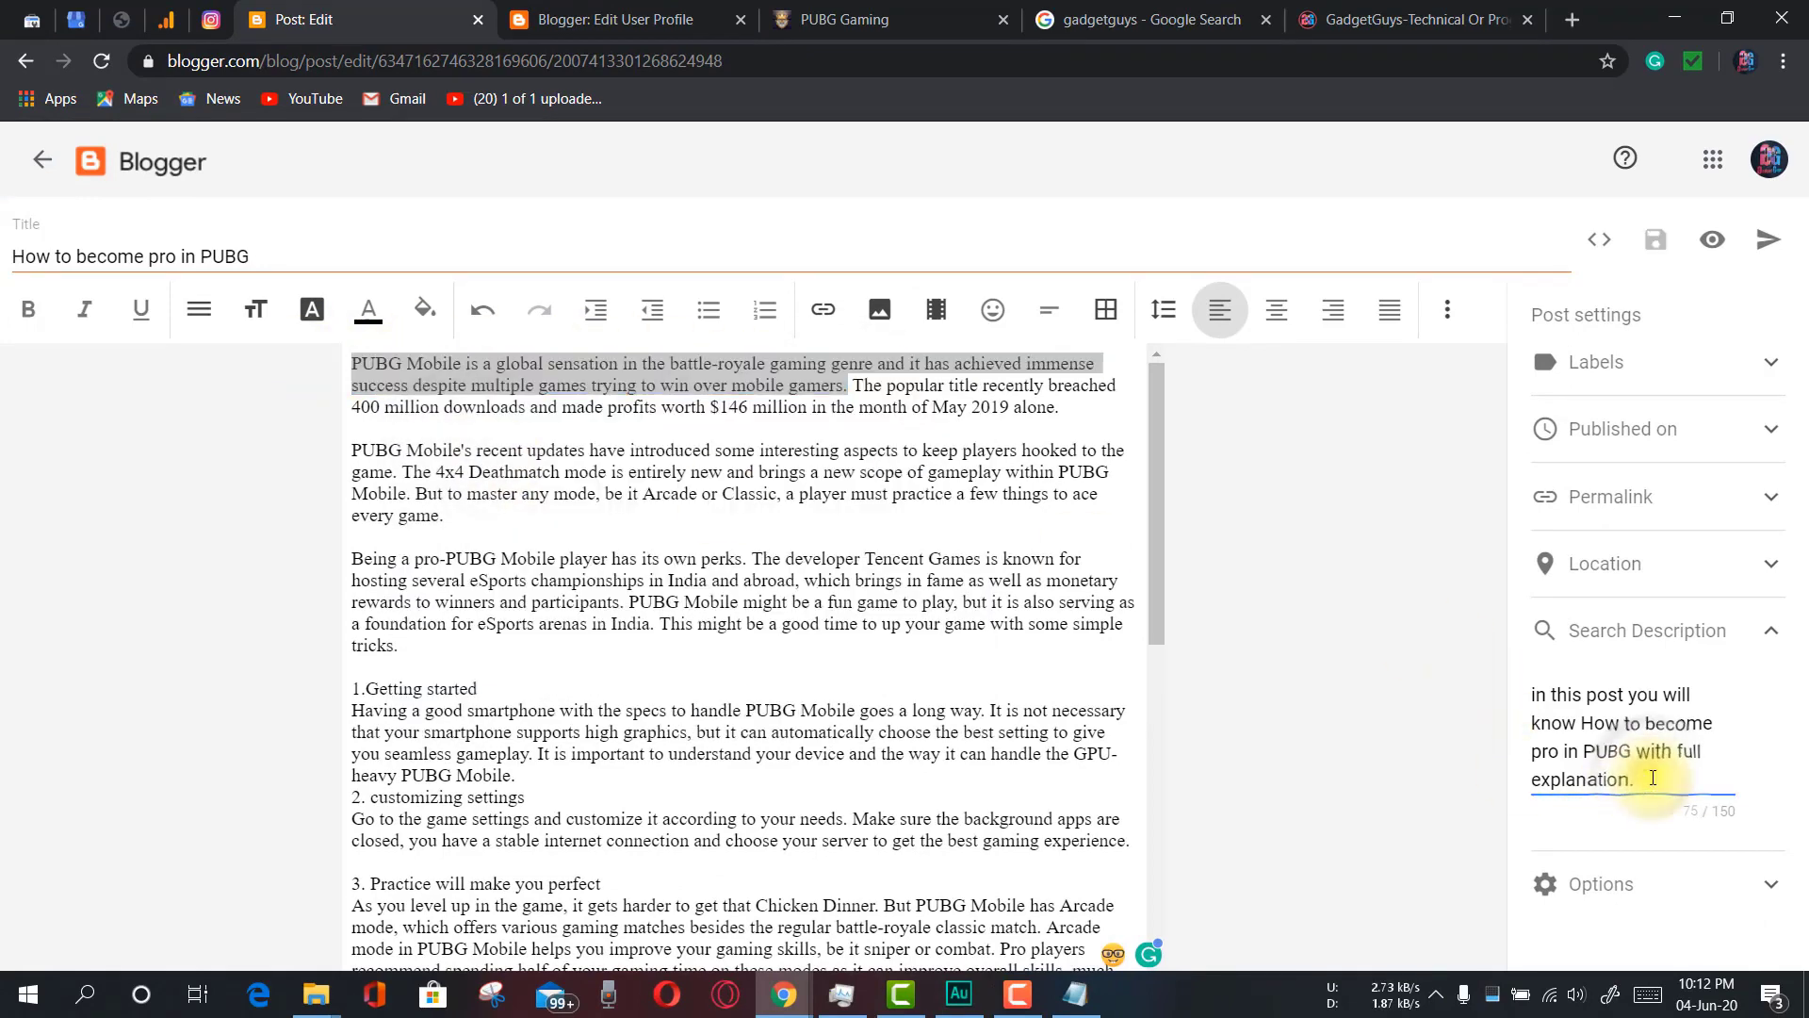
key(ctrl+v)
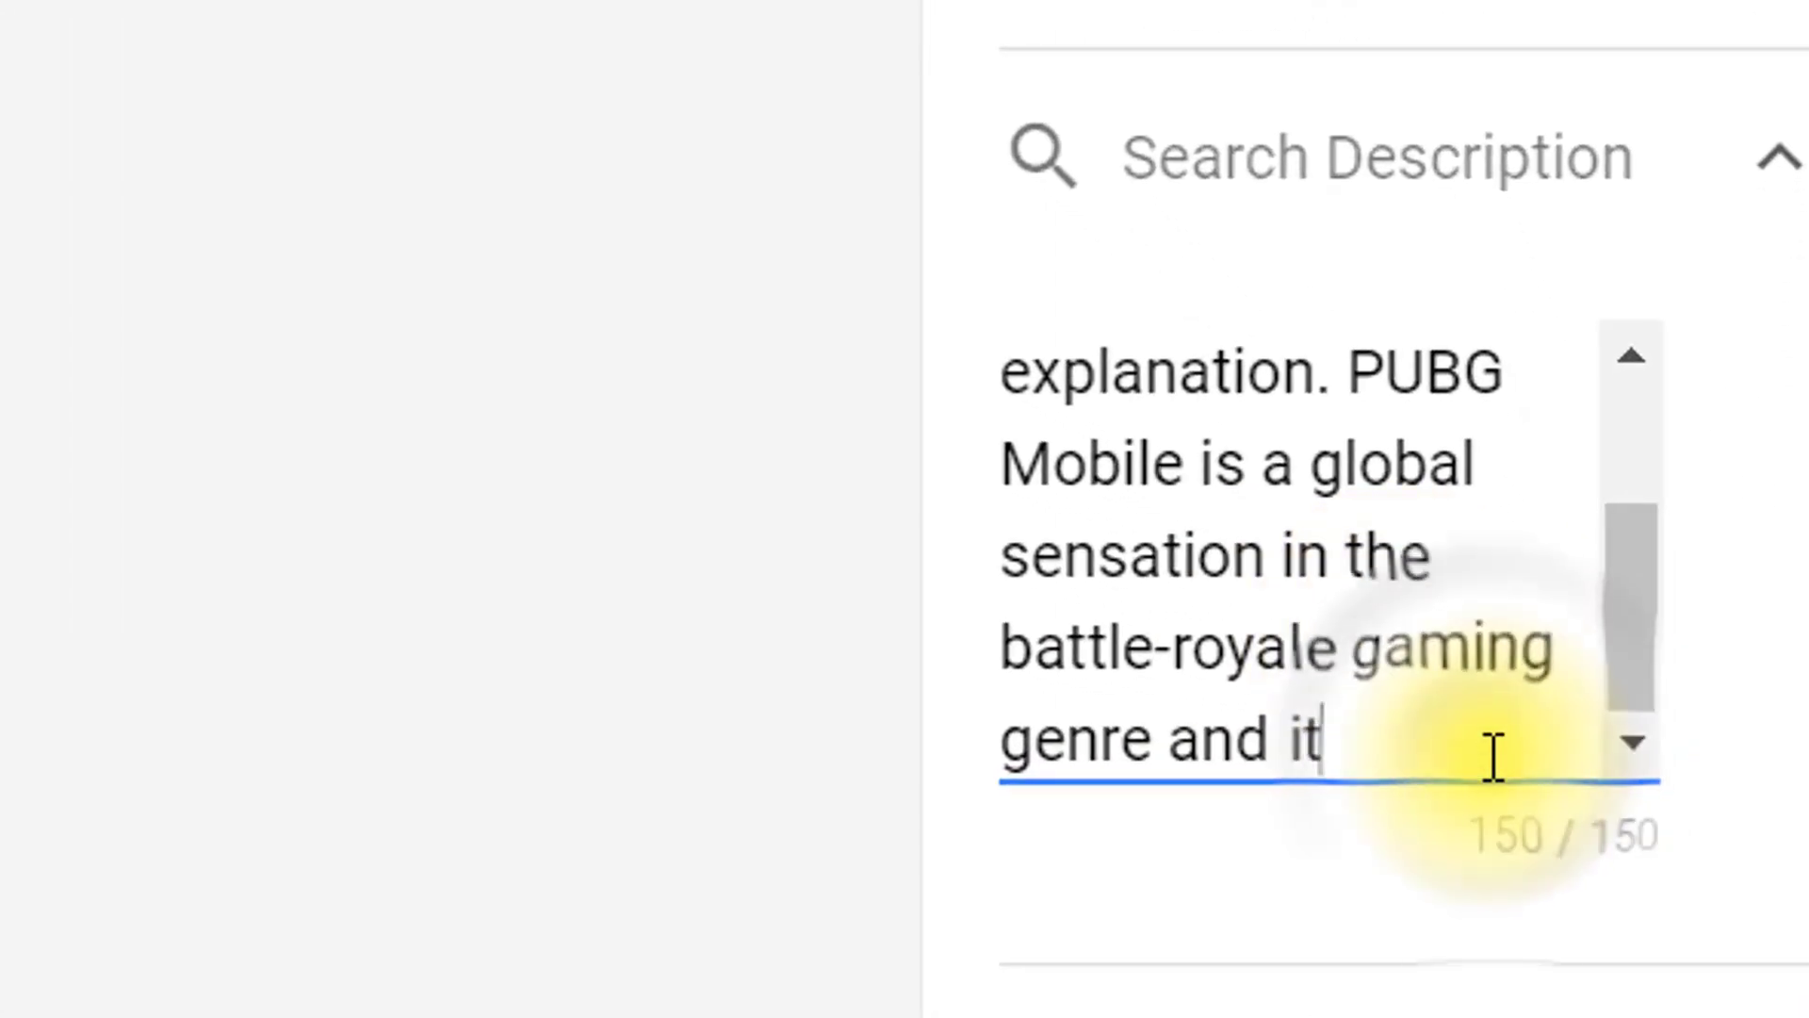
Delete the trailing words "and it" from the search description so it ends with "genre"
key(BackSpace)
key(BackSpace)
key(BackSpace)
key(BackSpace)
key(BackSpace)
key(BackSpace)
key(BackSpace)
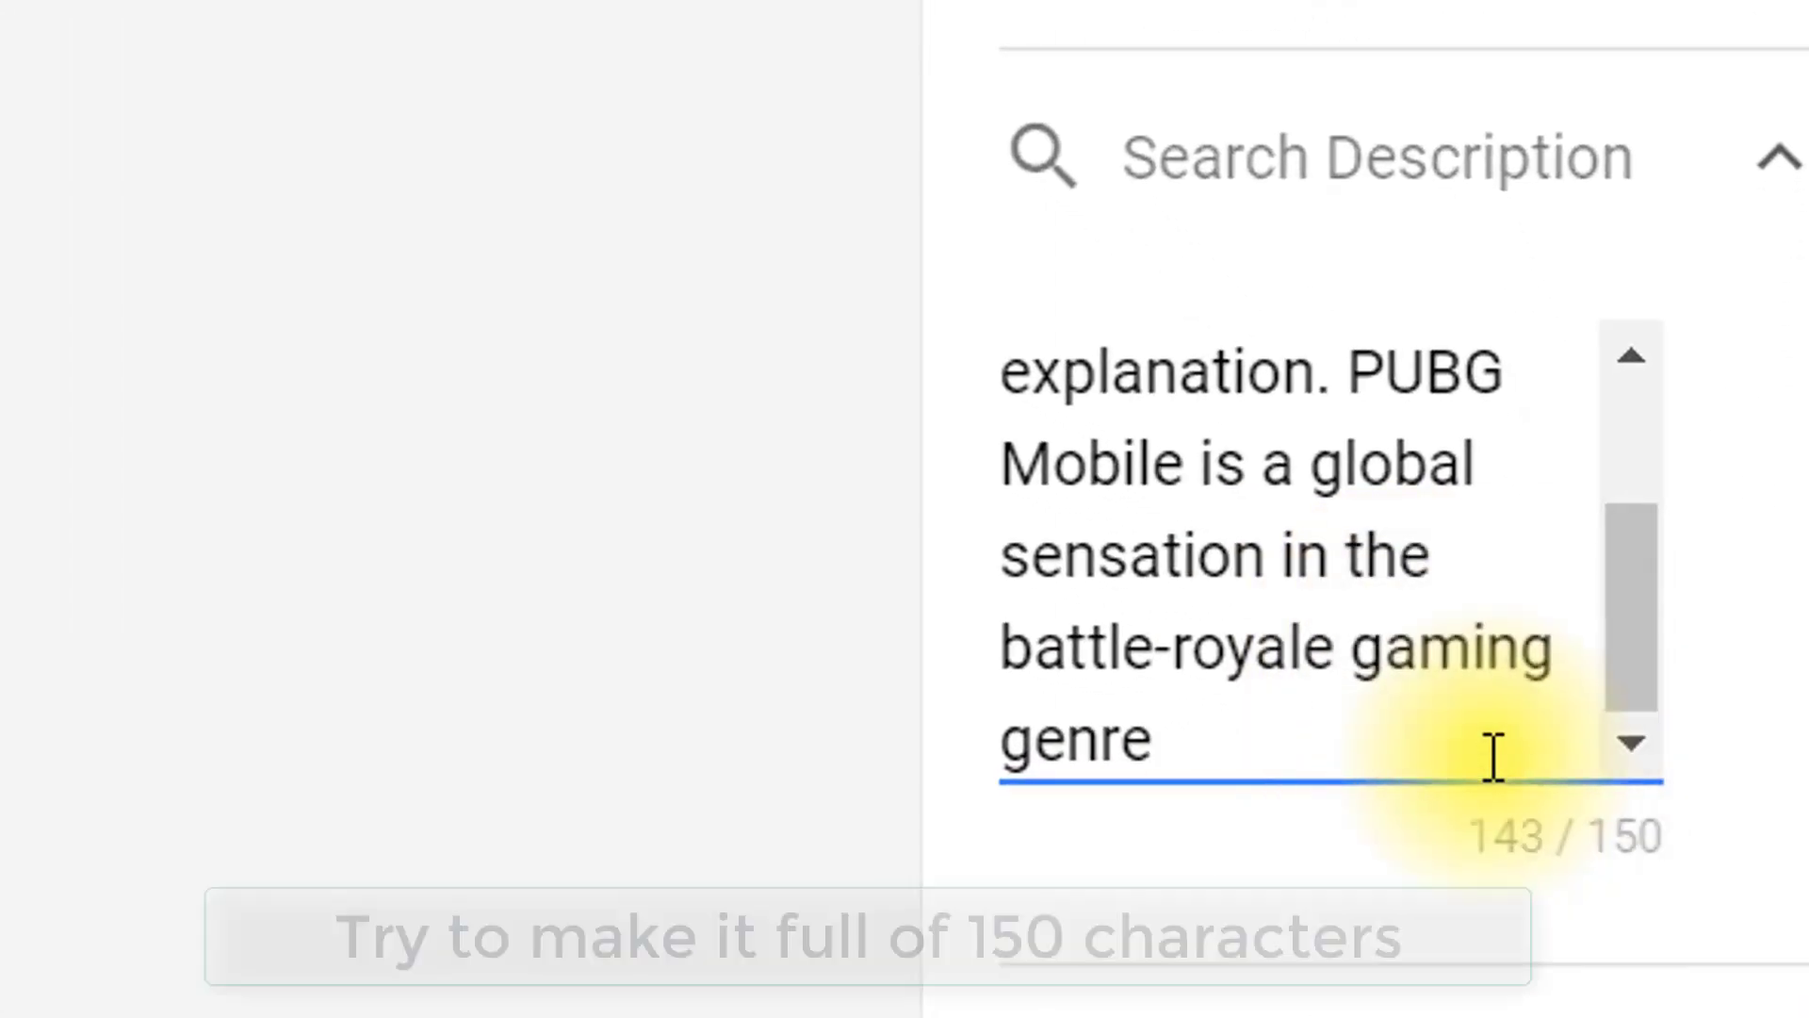
Add a period at the end of the search description and expand the post's reader comment options
text(.)
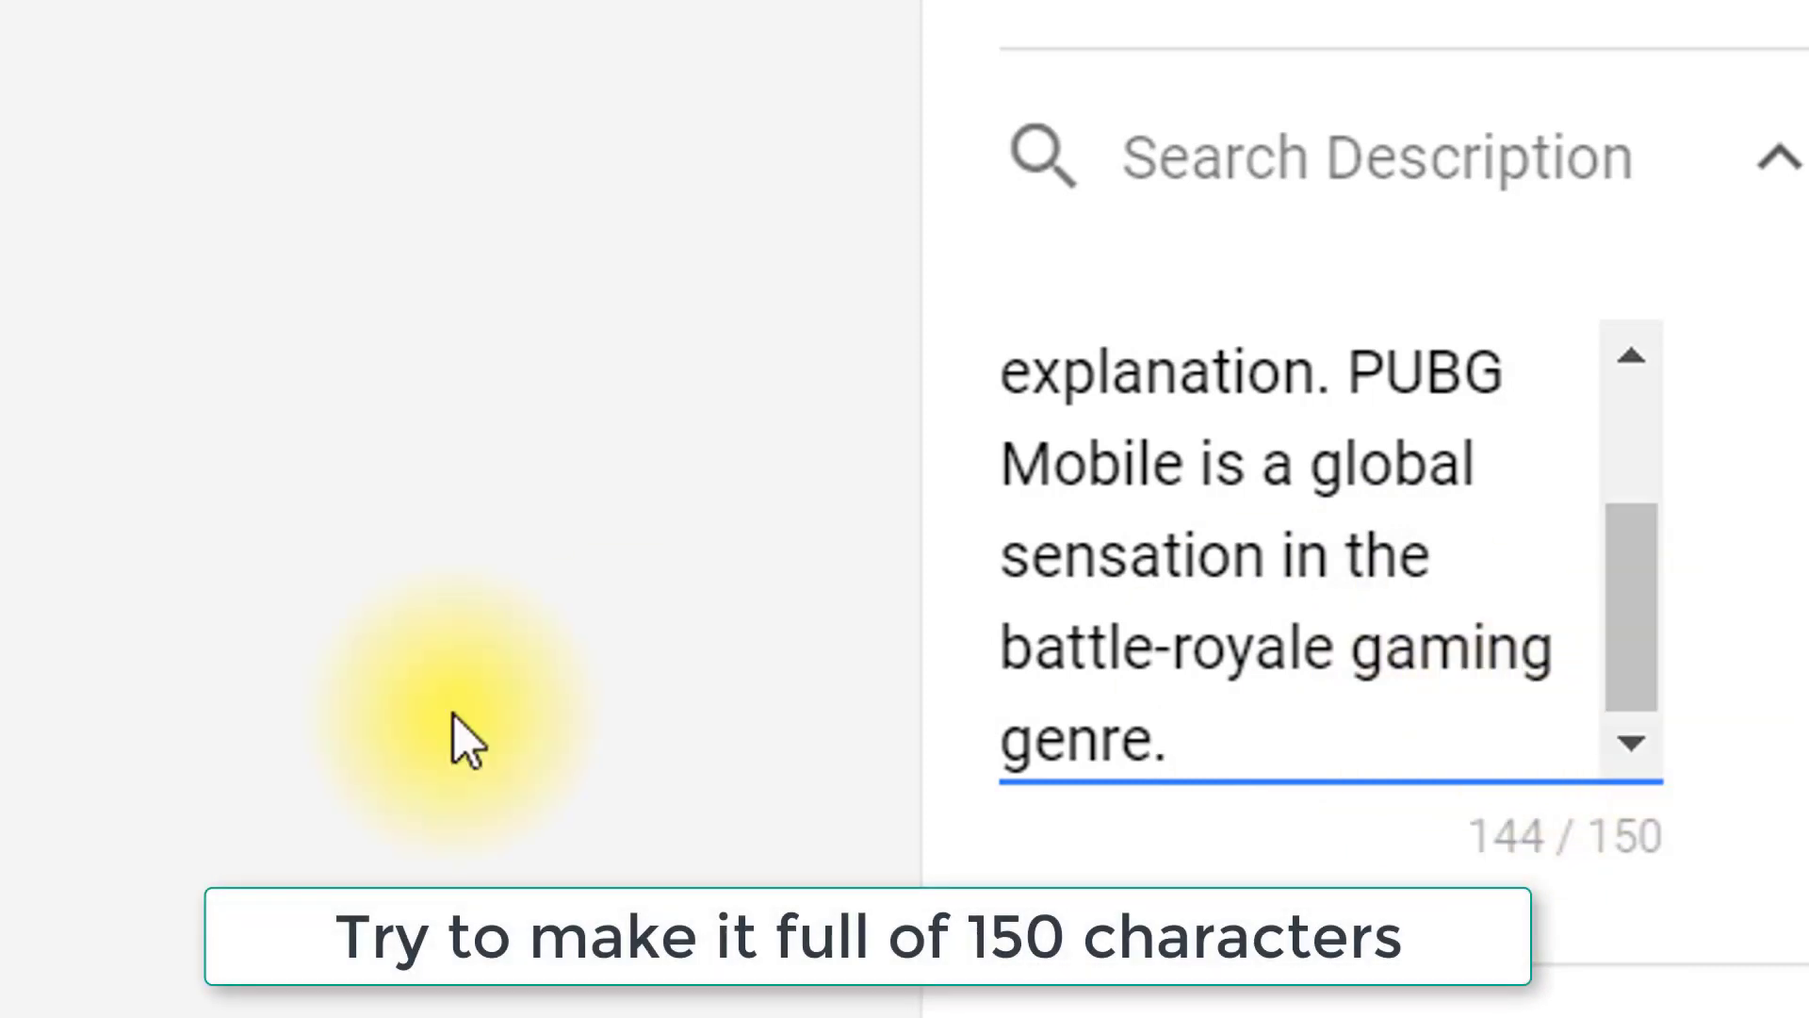
click(452, 739)
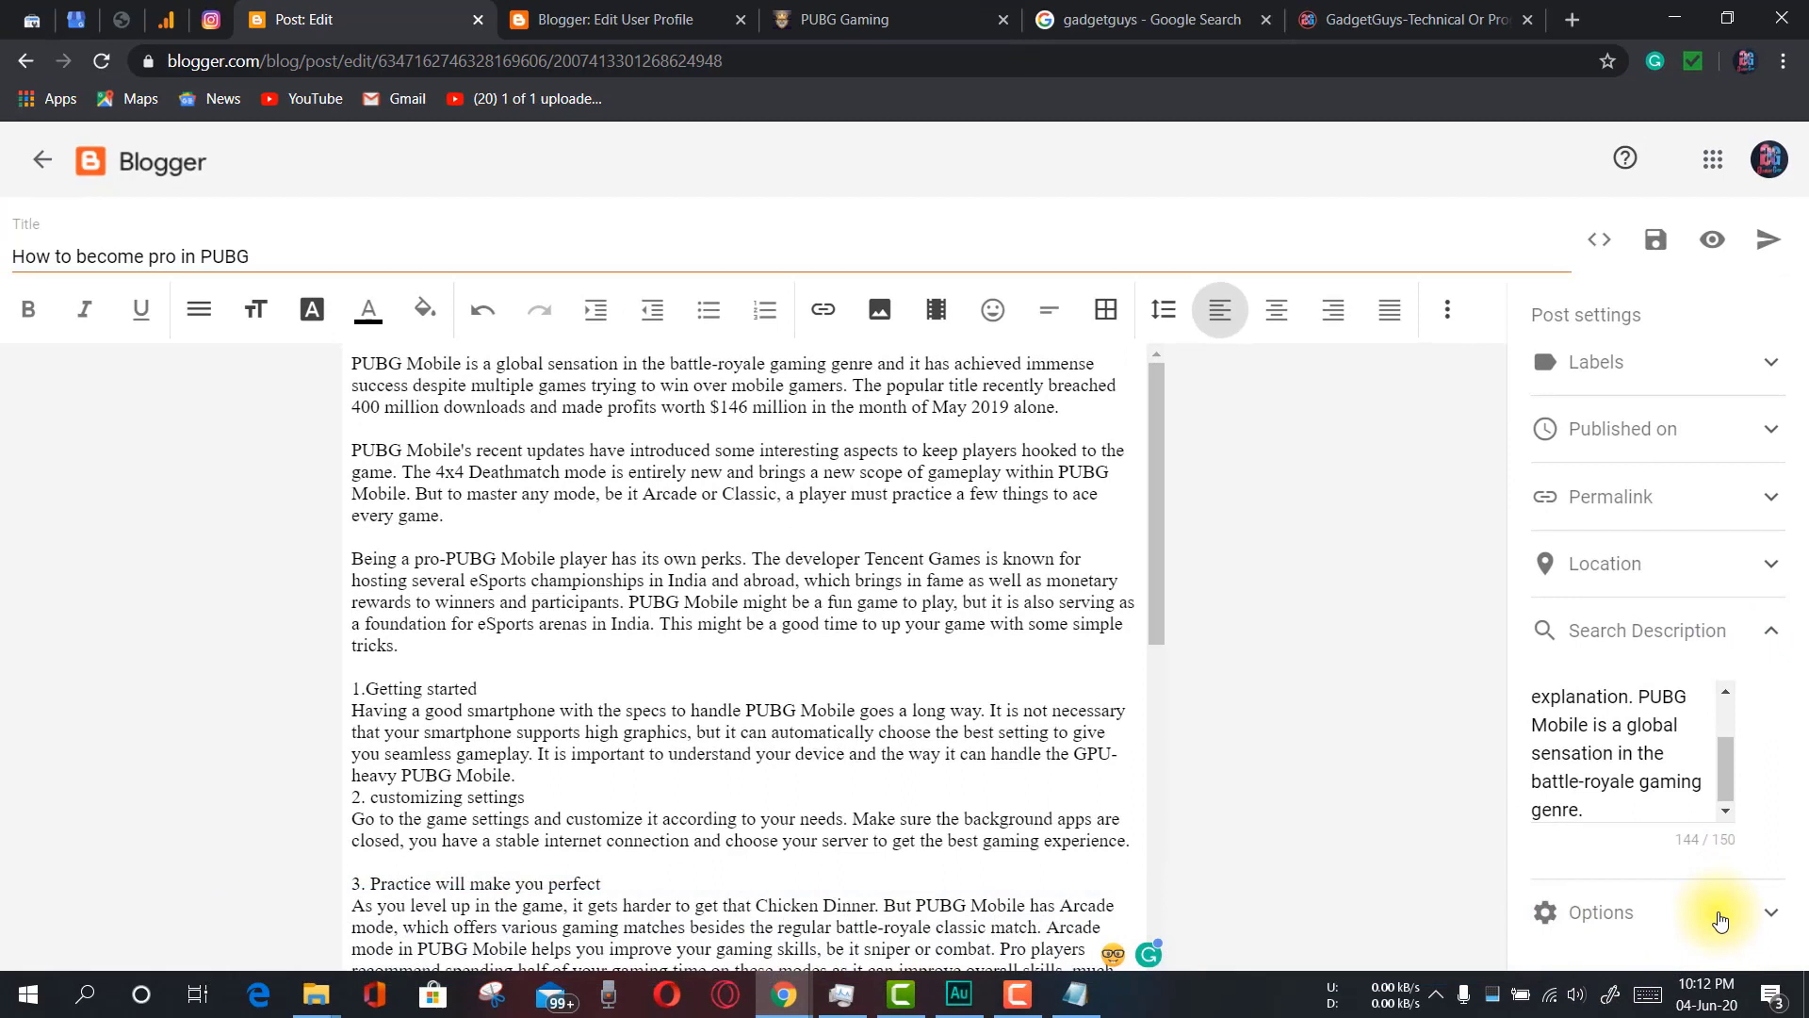
click(1720, 920)
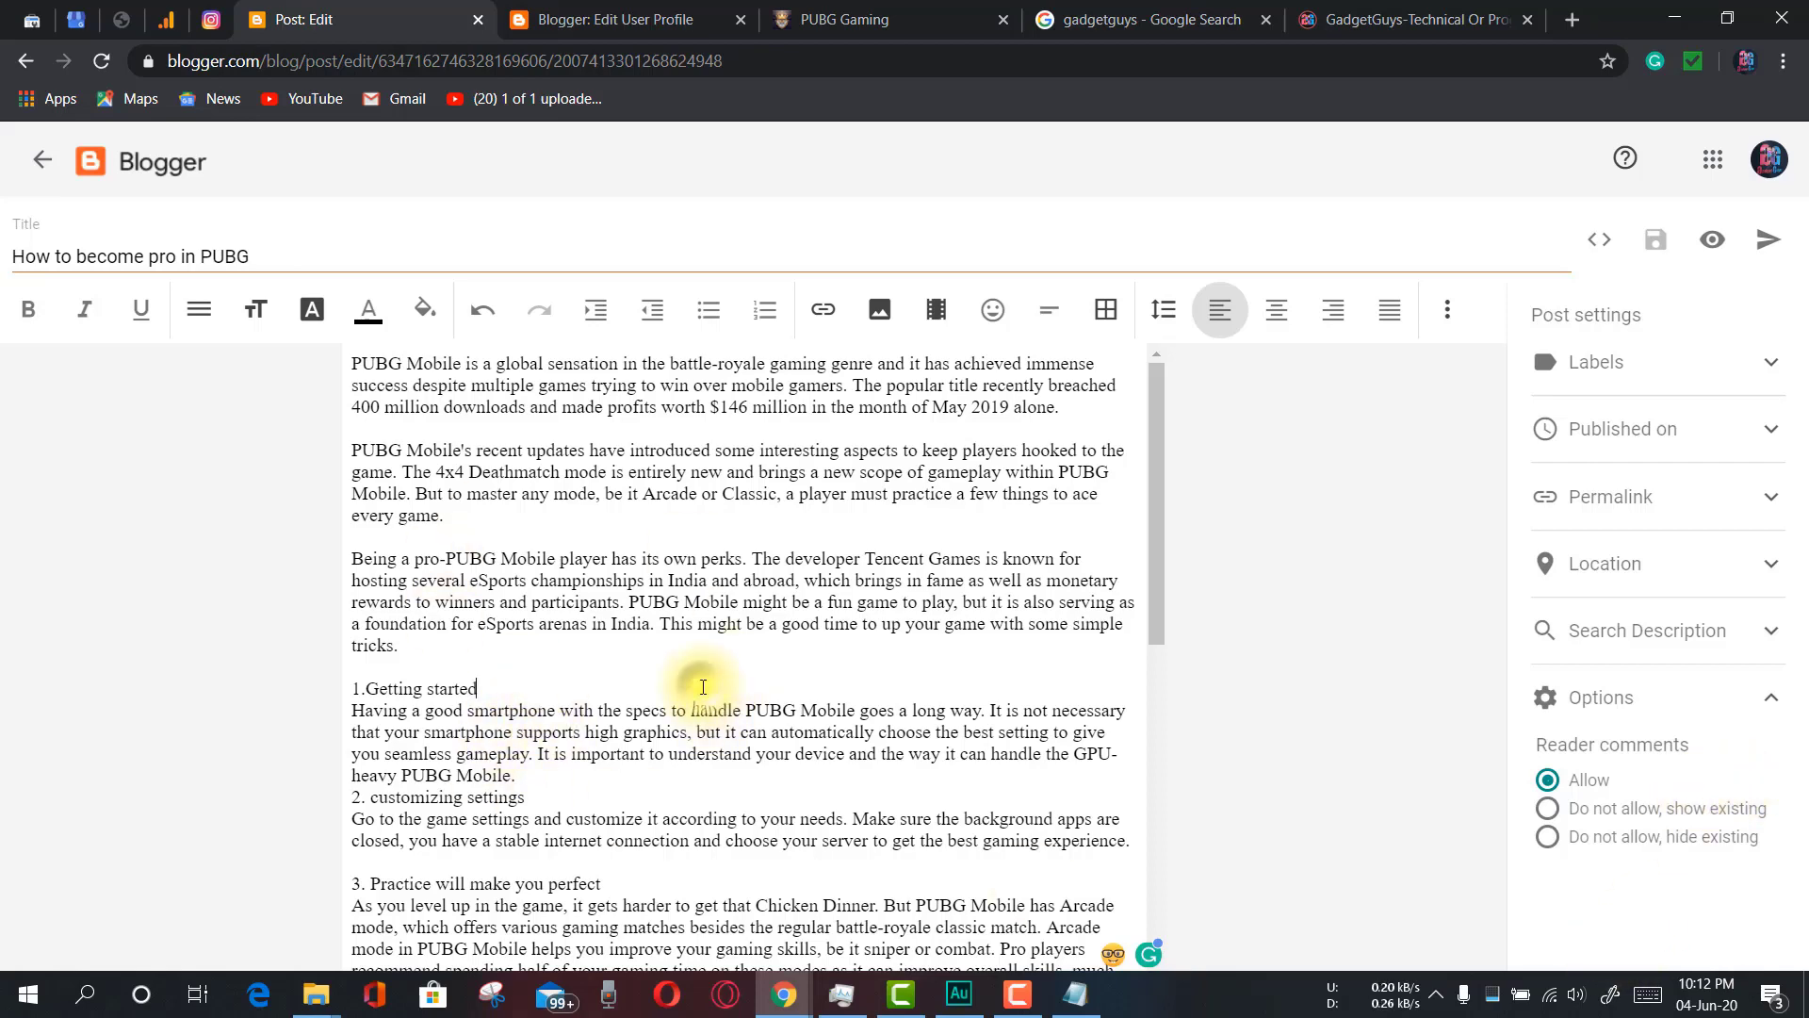
Insert two blank lines after the introductory paragraph ending "some simple tricks.", above "1.Getting started"
click(703, 686)
scroll(703, 685, down, 7)
scroll(709, 721, up, 7)
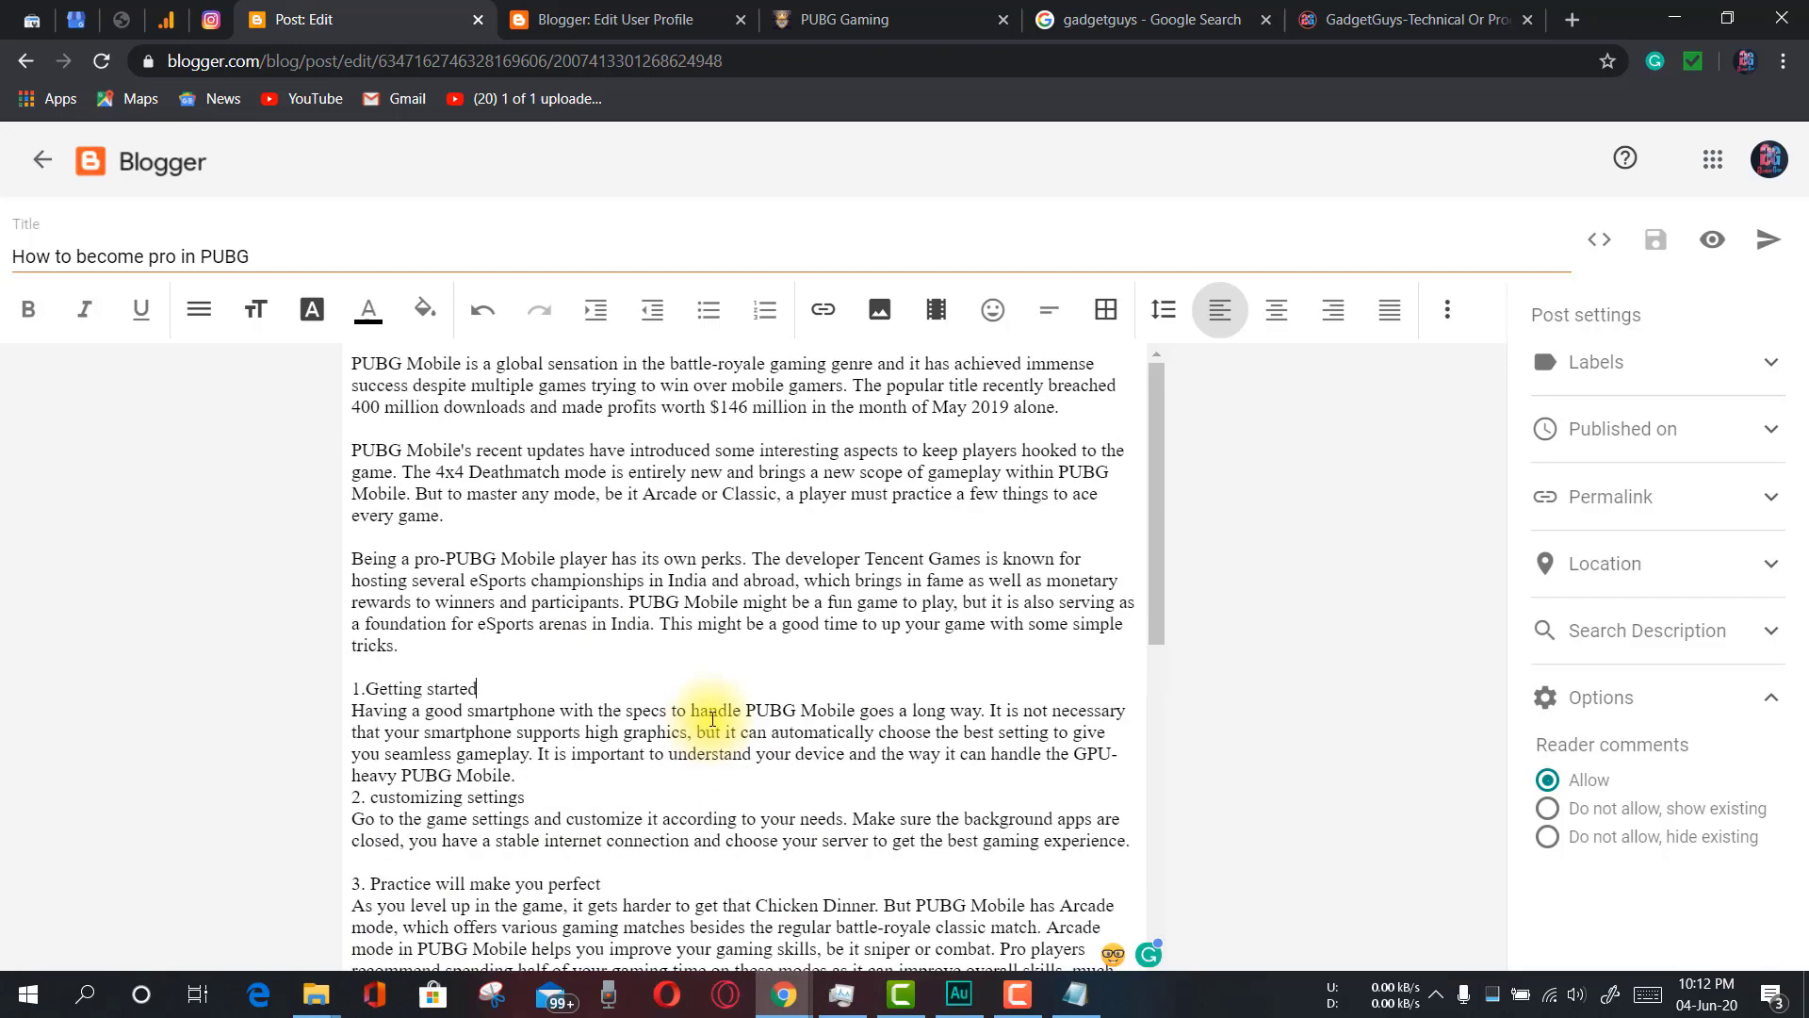
click(419, 643)
key(Return)
key(Return)
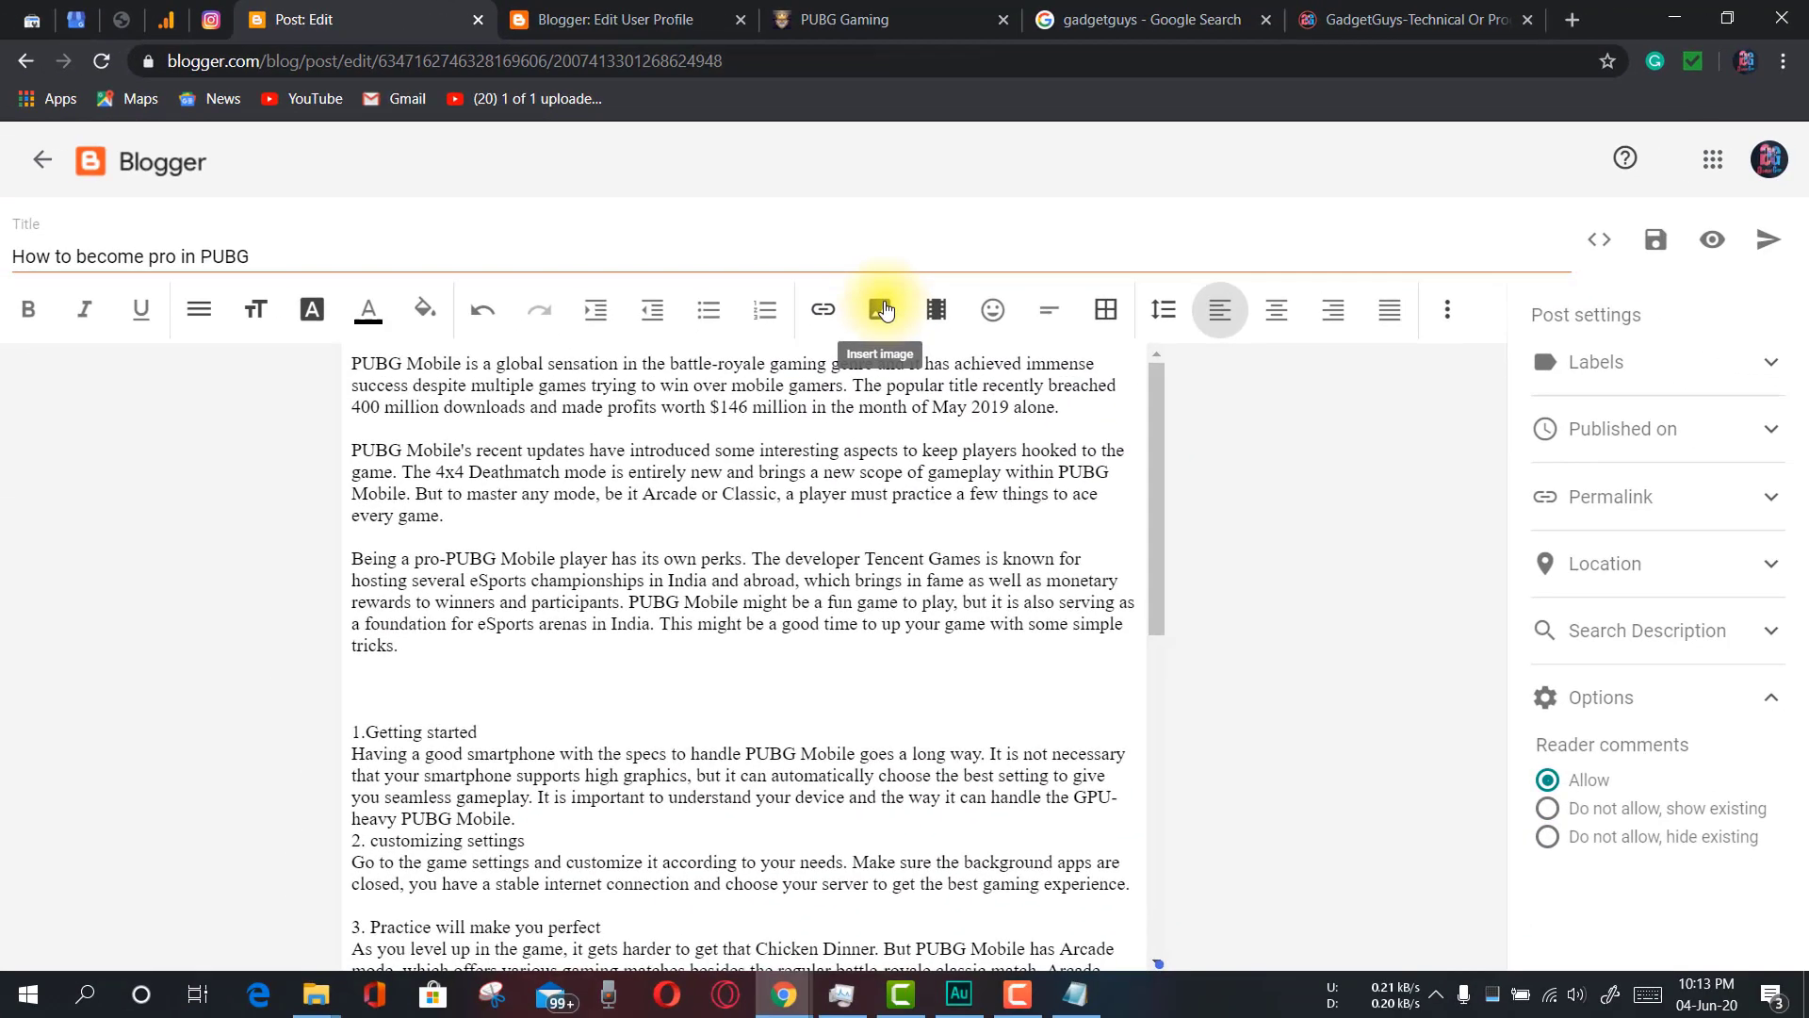
Upload playing-pubg-mobile-on-smartphone.jpg from the "pubg post" folder and insert it above "1.Getting started"
click(859, 582)
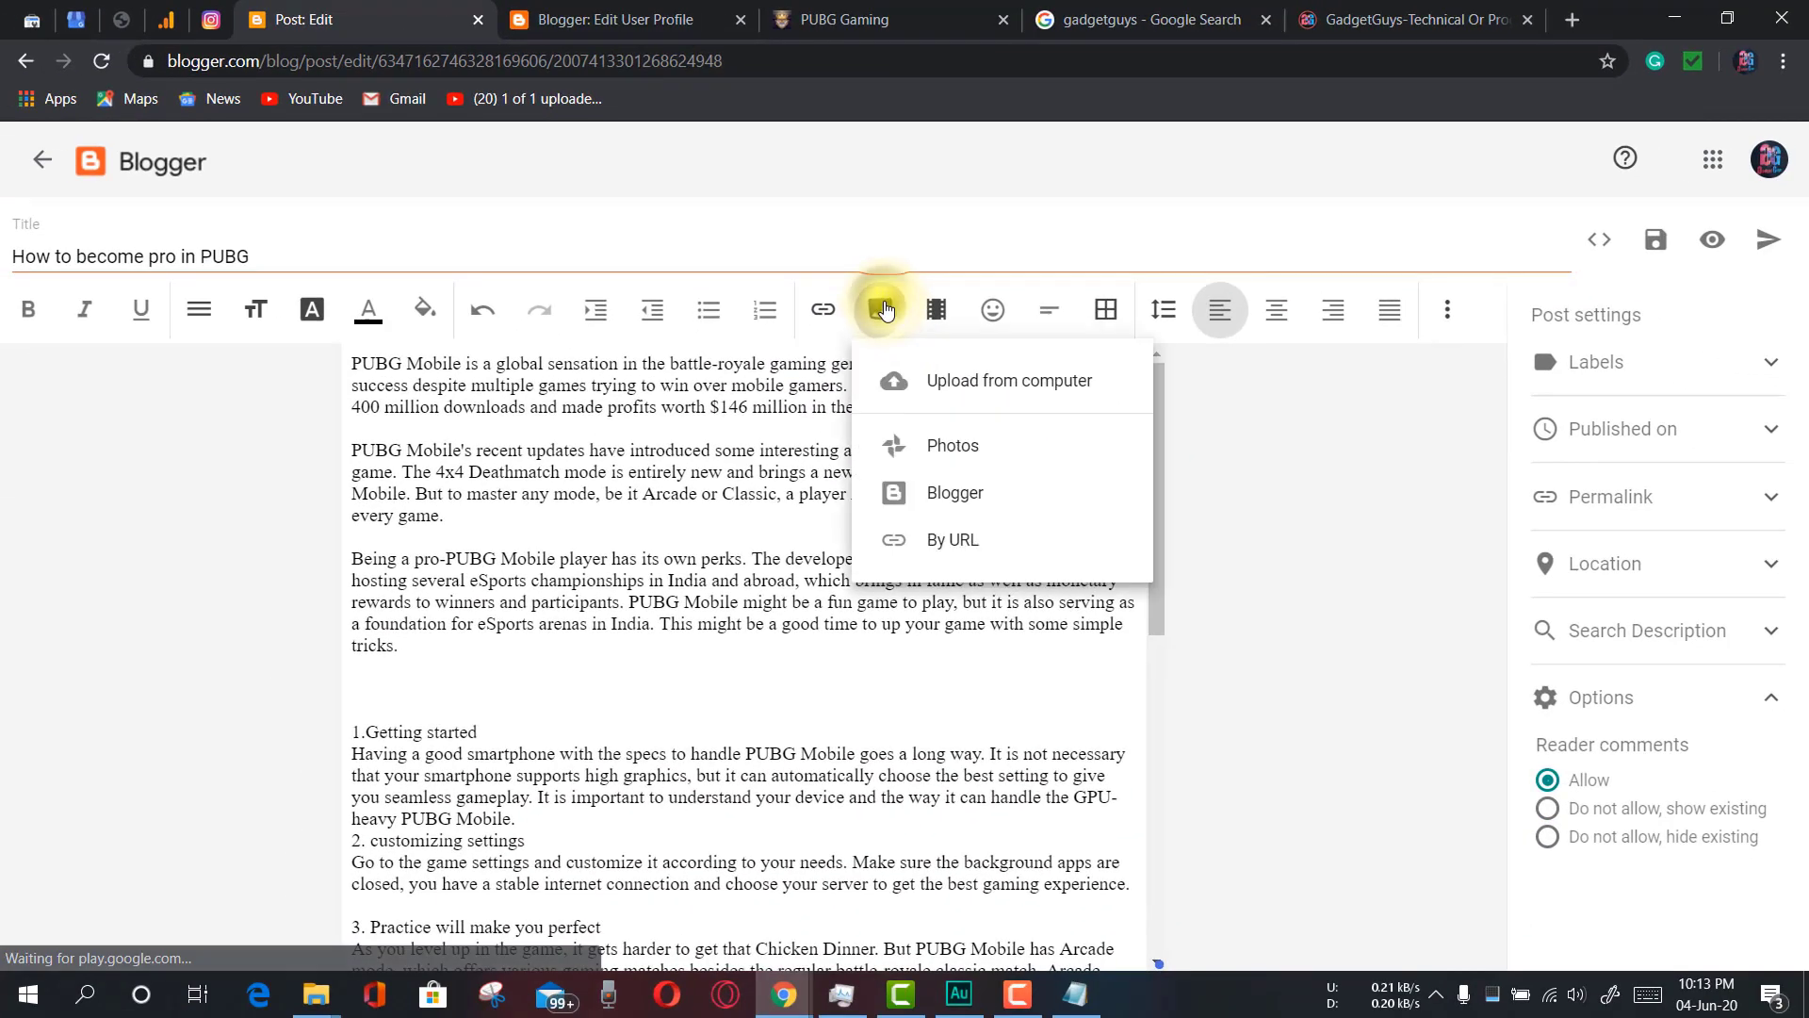
click(1042, 400)
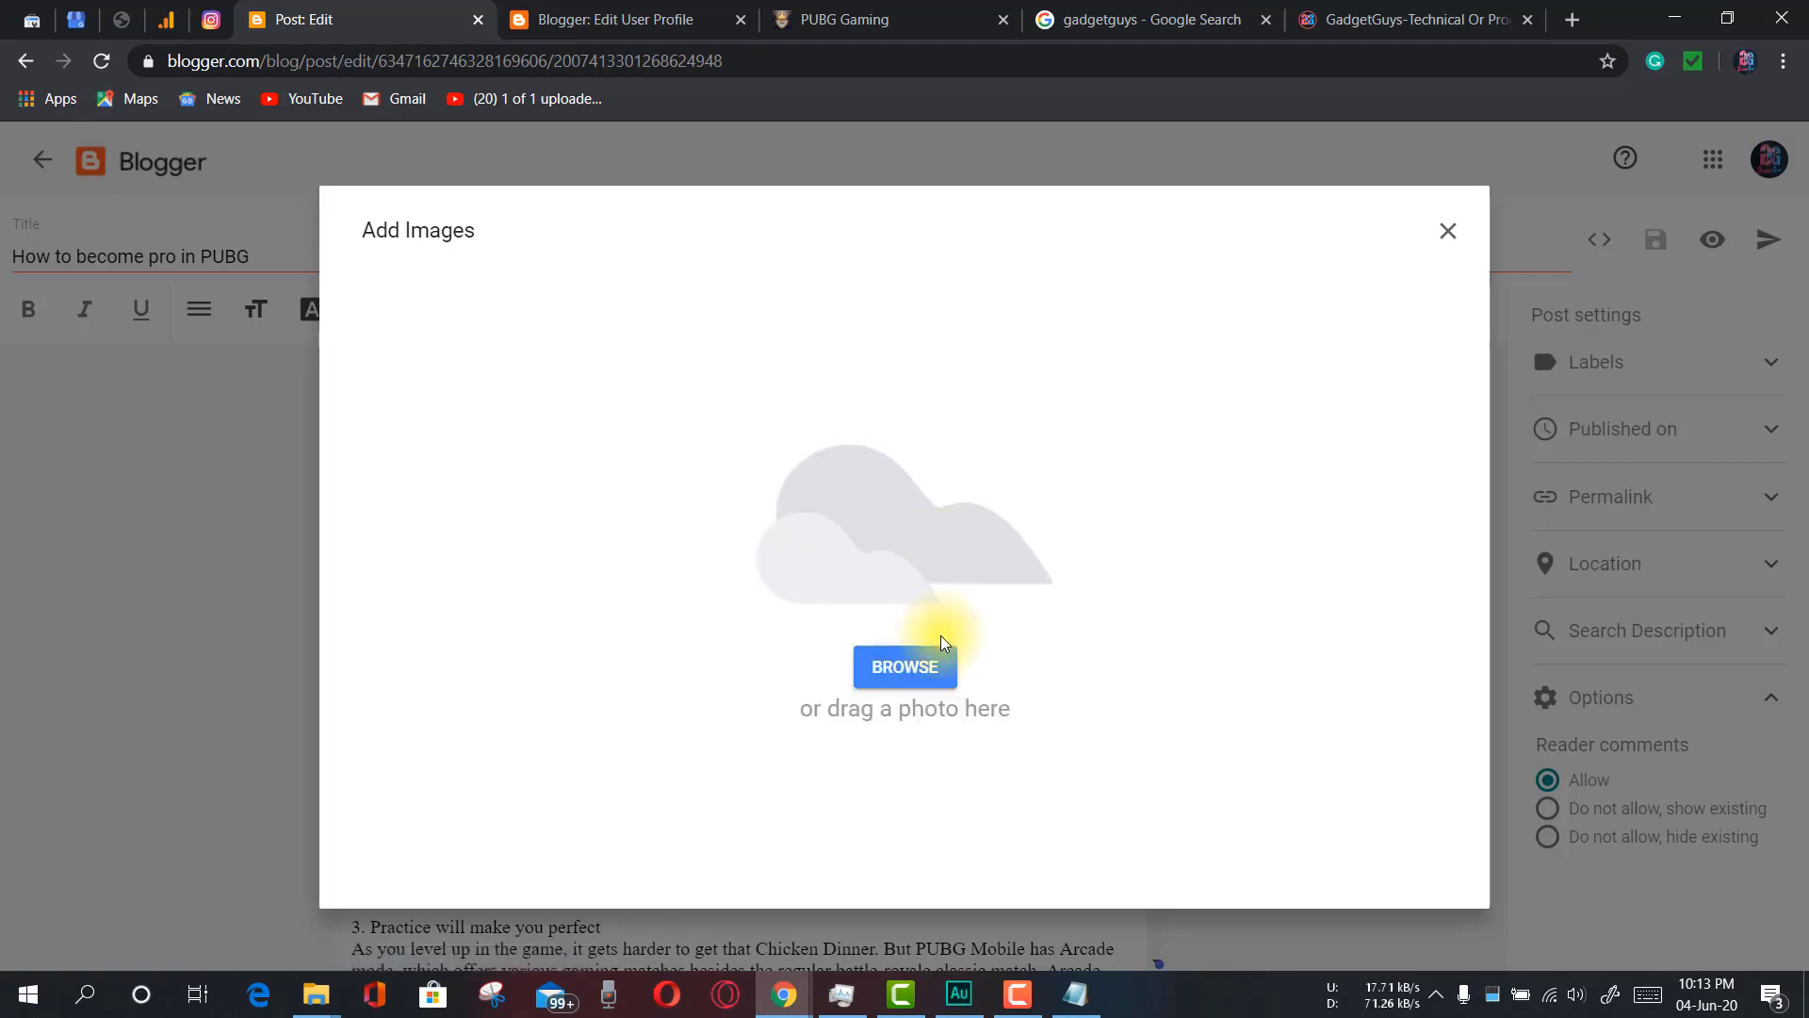
click(912, 666)
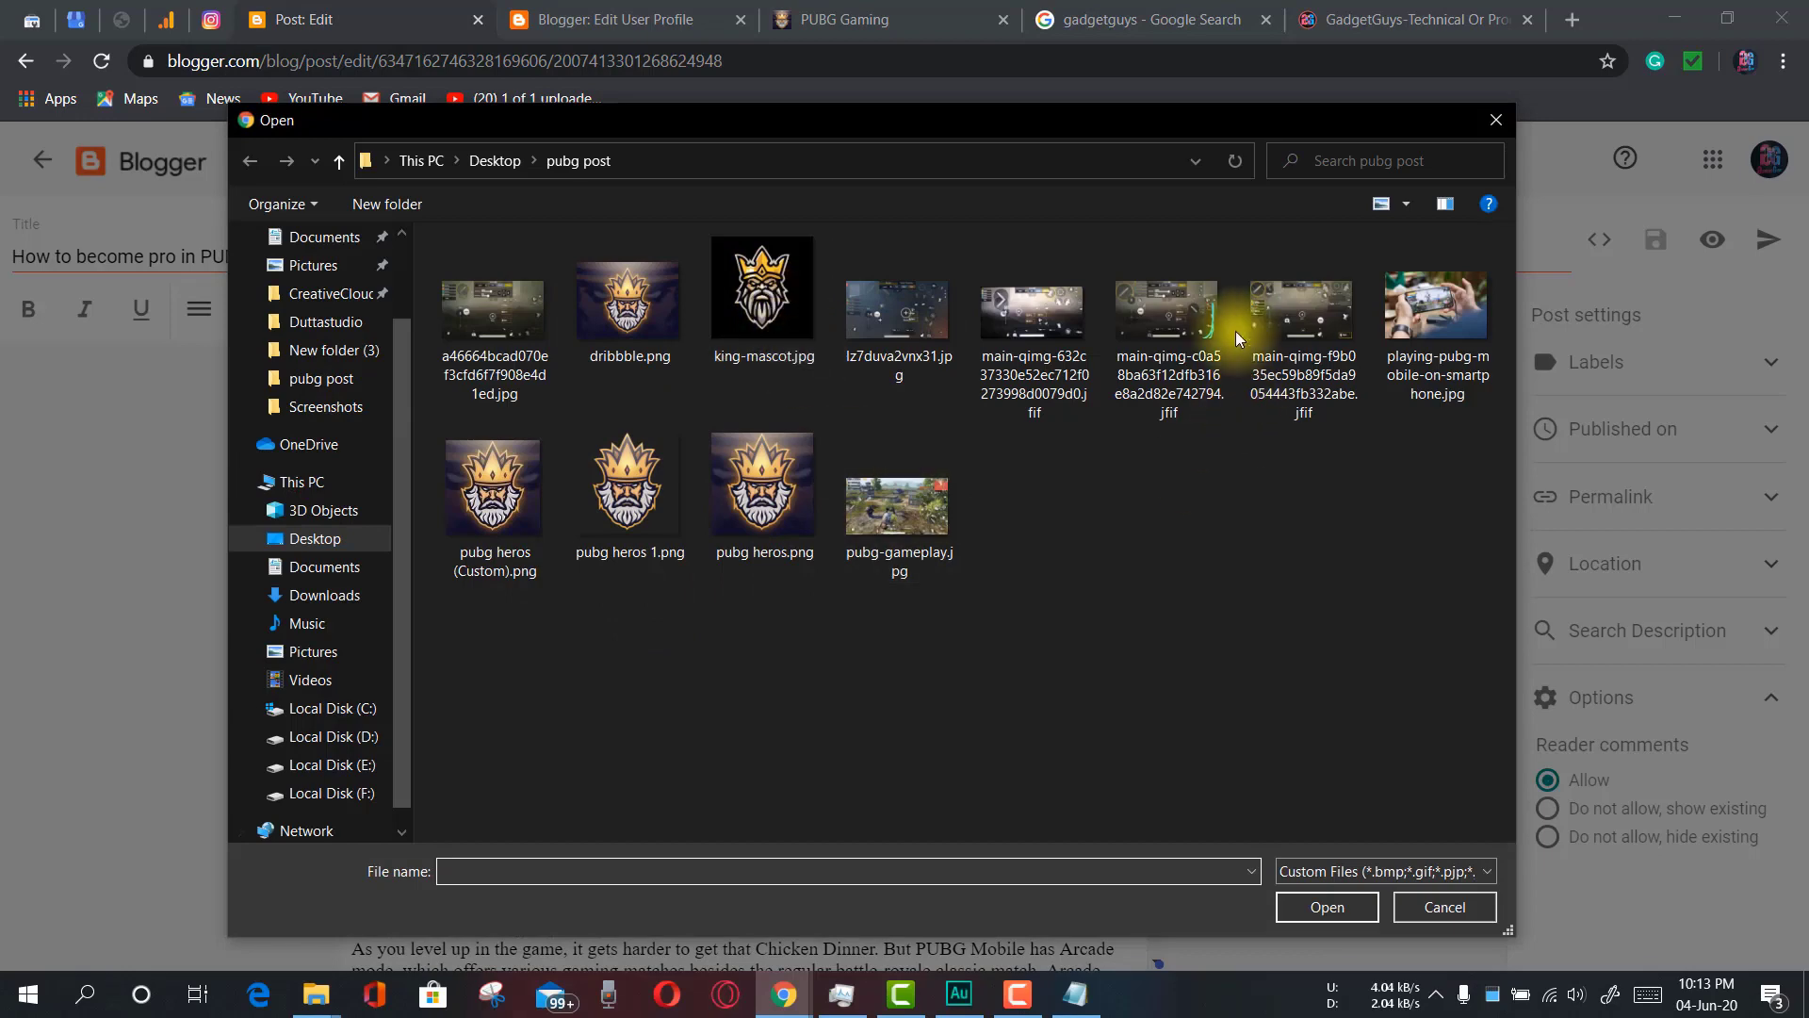
click(1428, 309)
click(1320, 901)
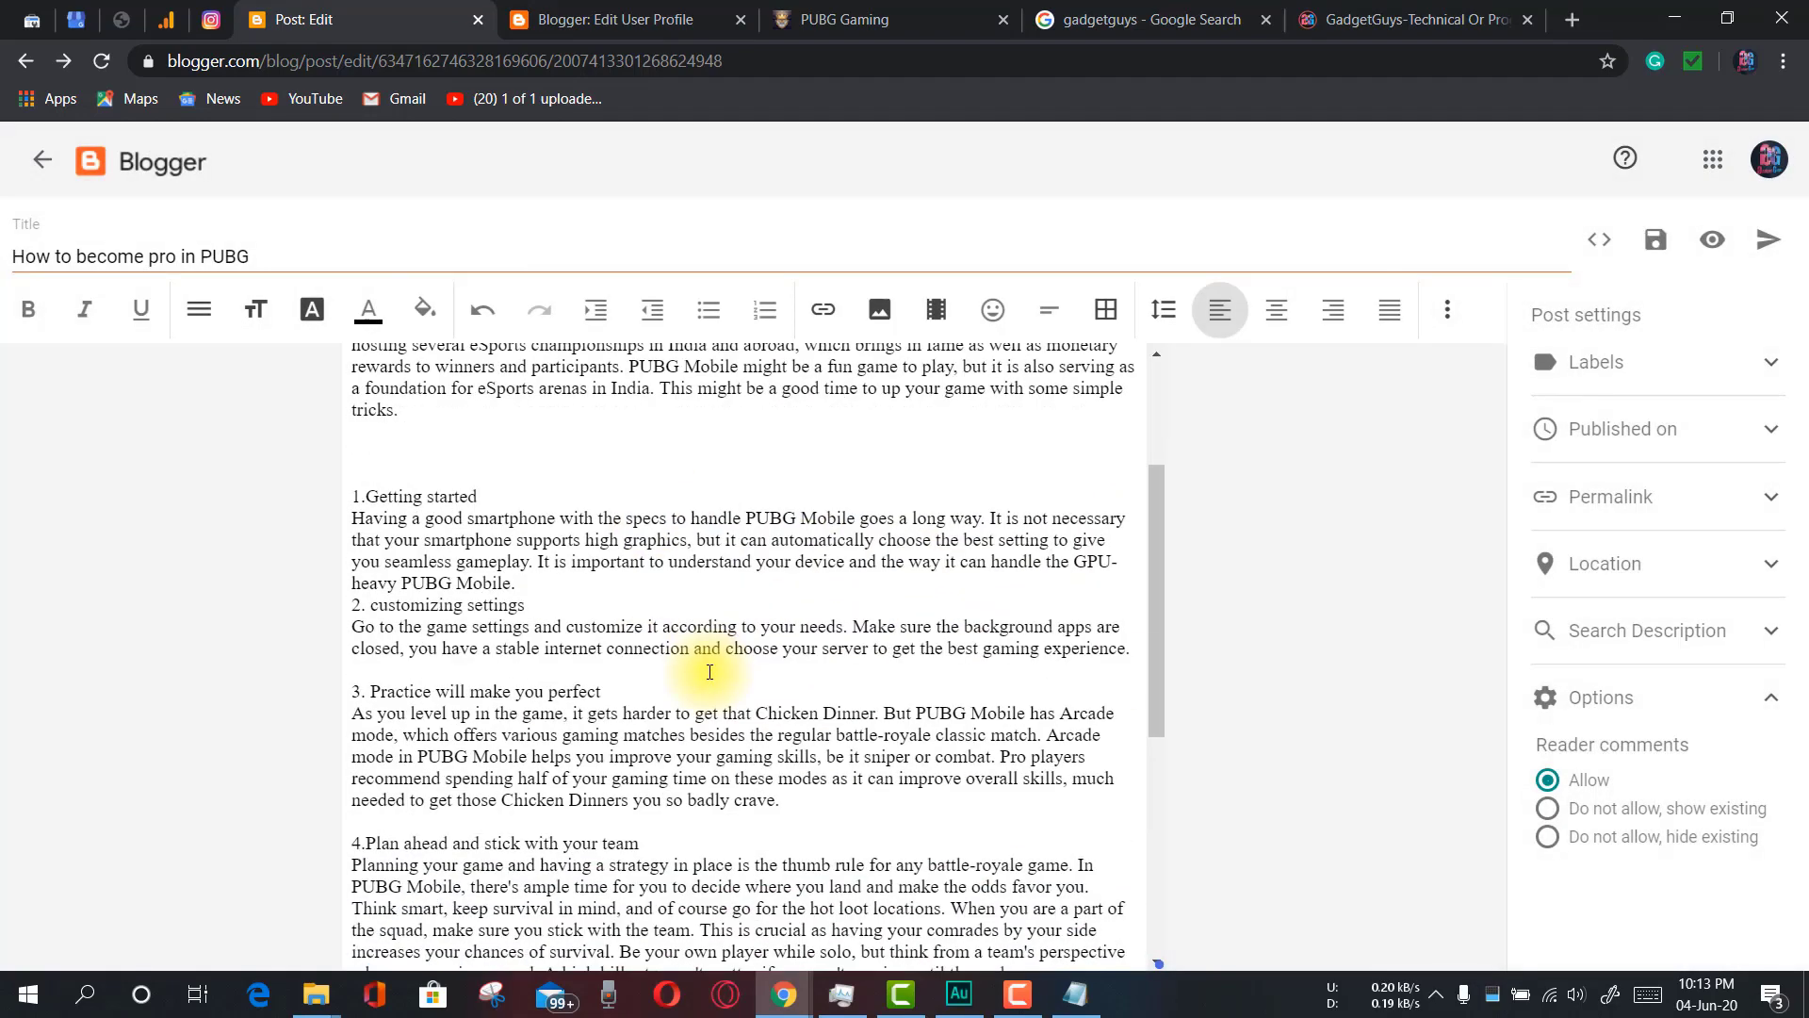
click(740, 735)
scroll(739, 735, down, 3)
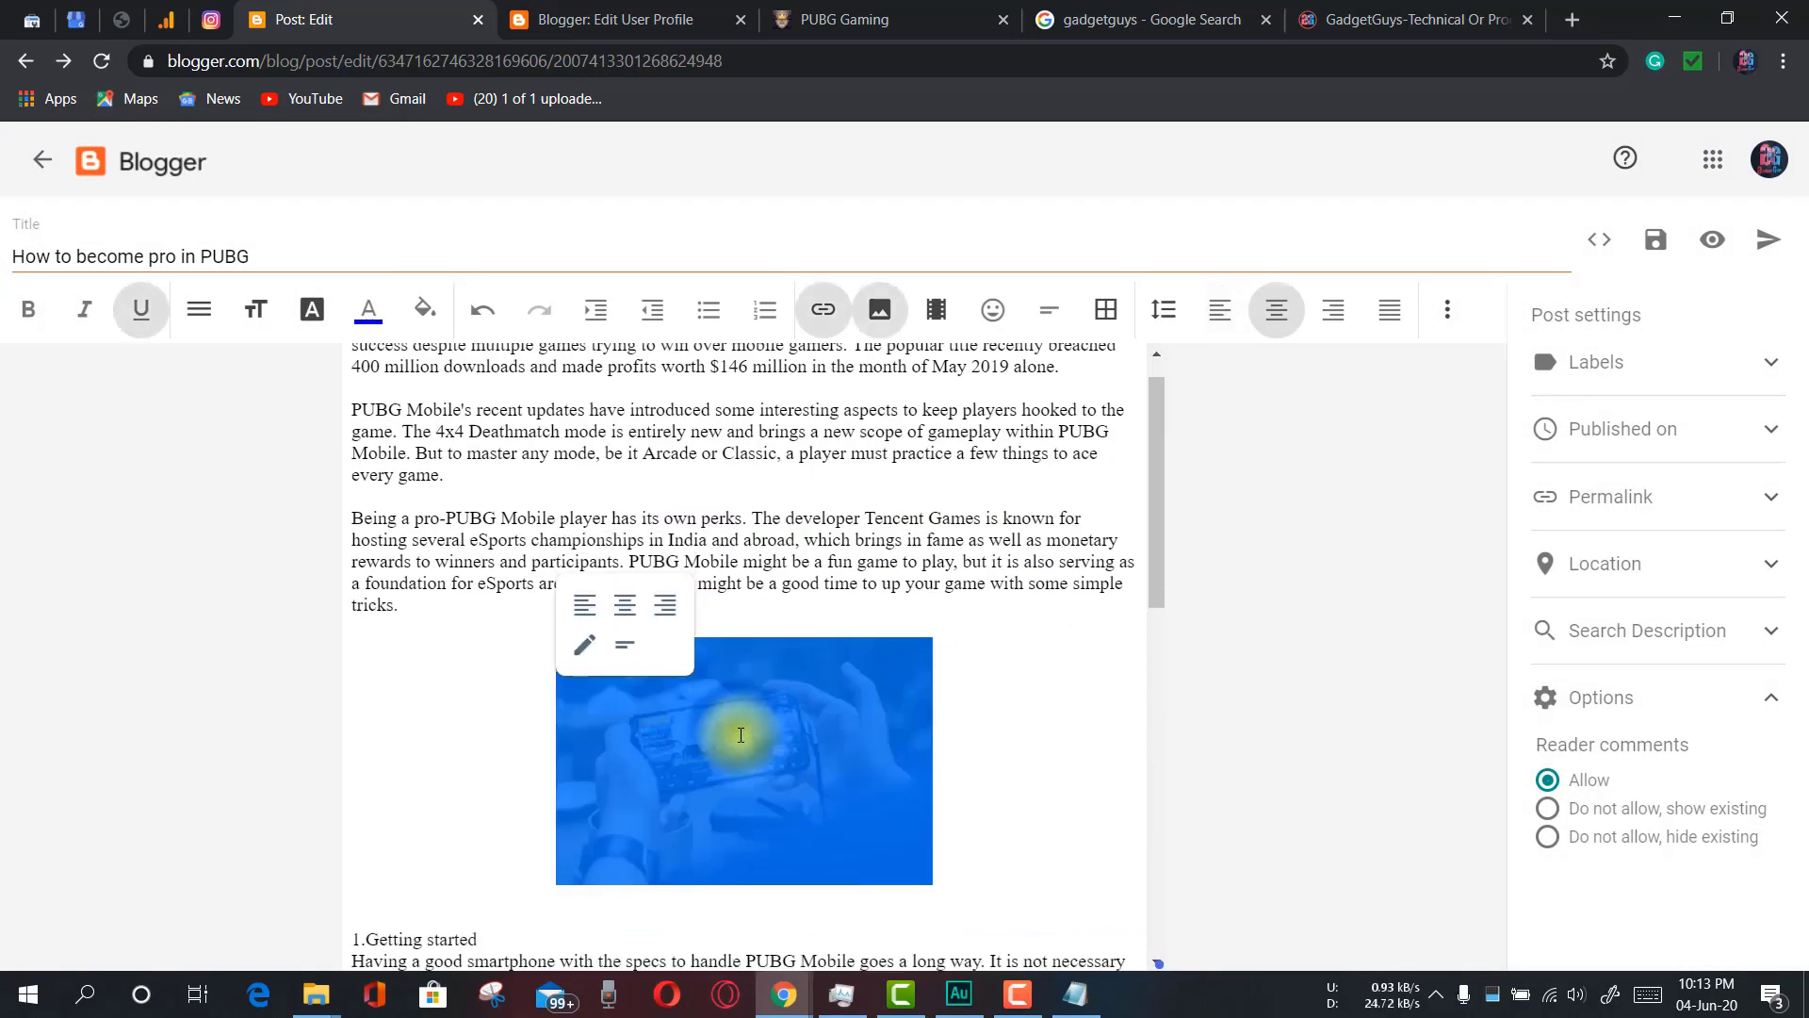
click(594, 648)
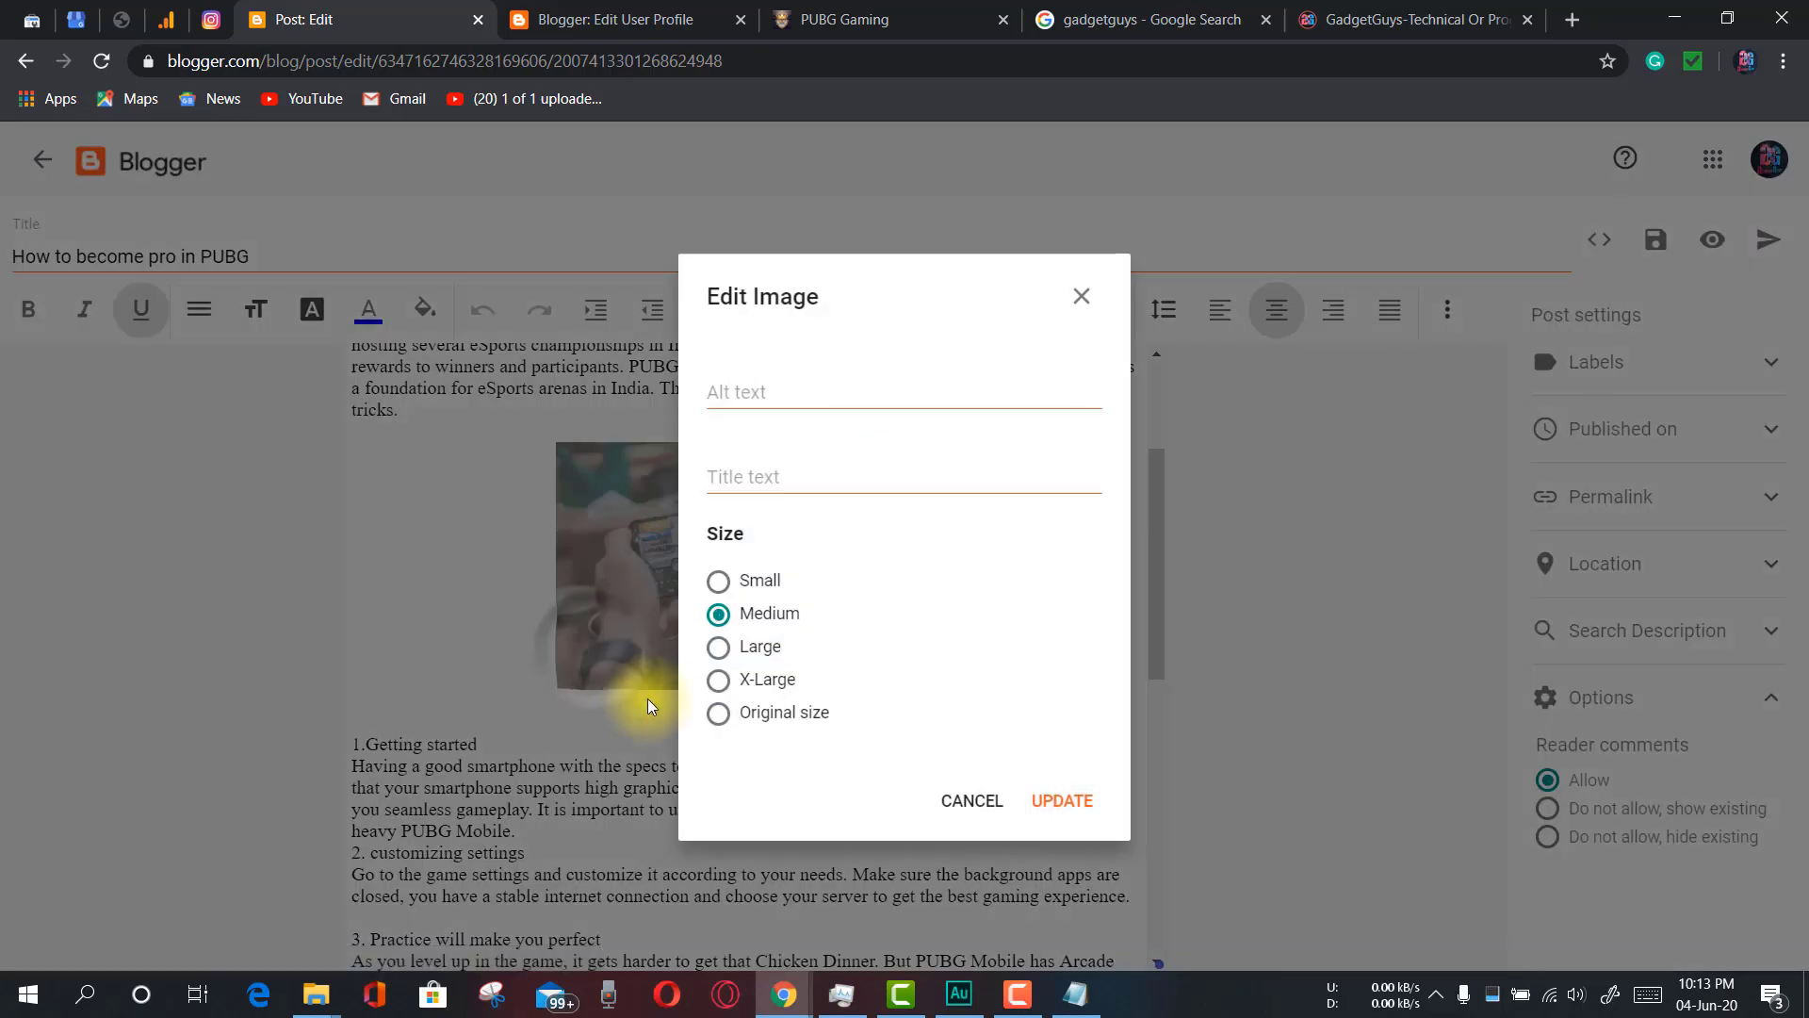
click(968, 798)
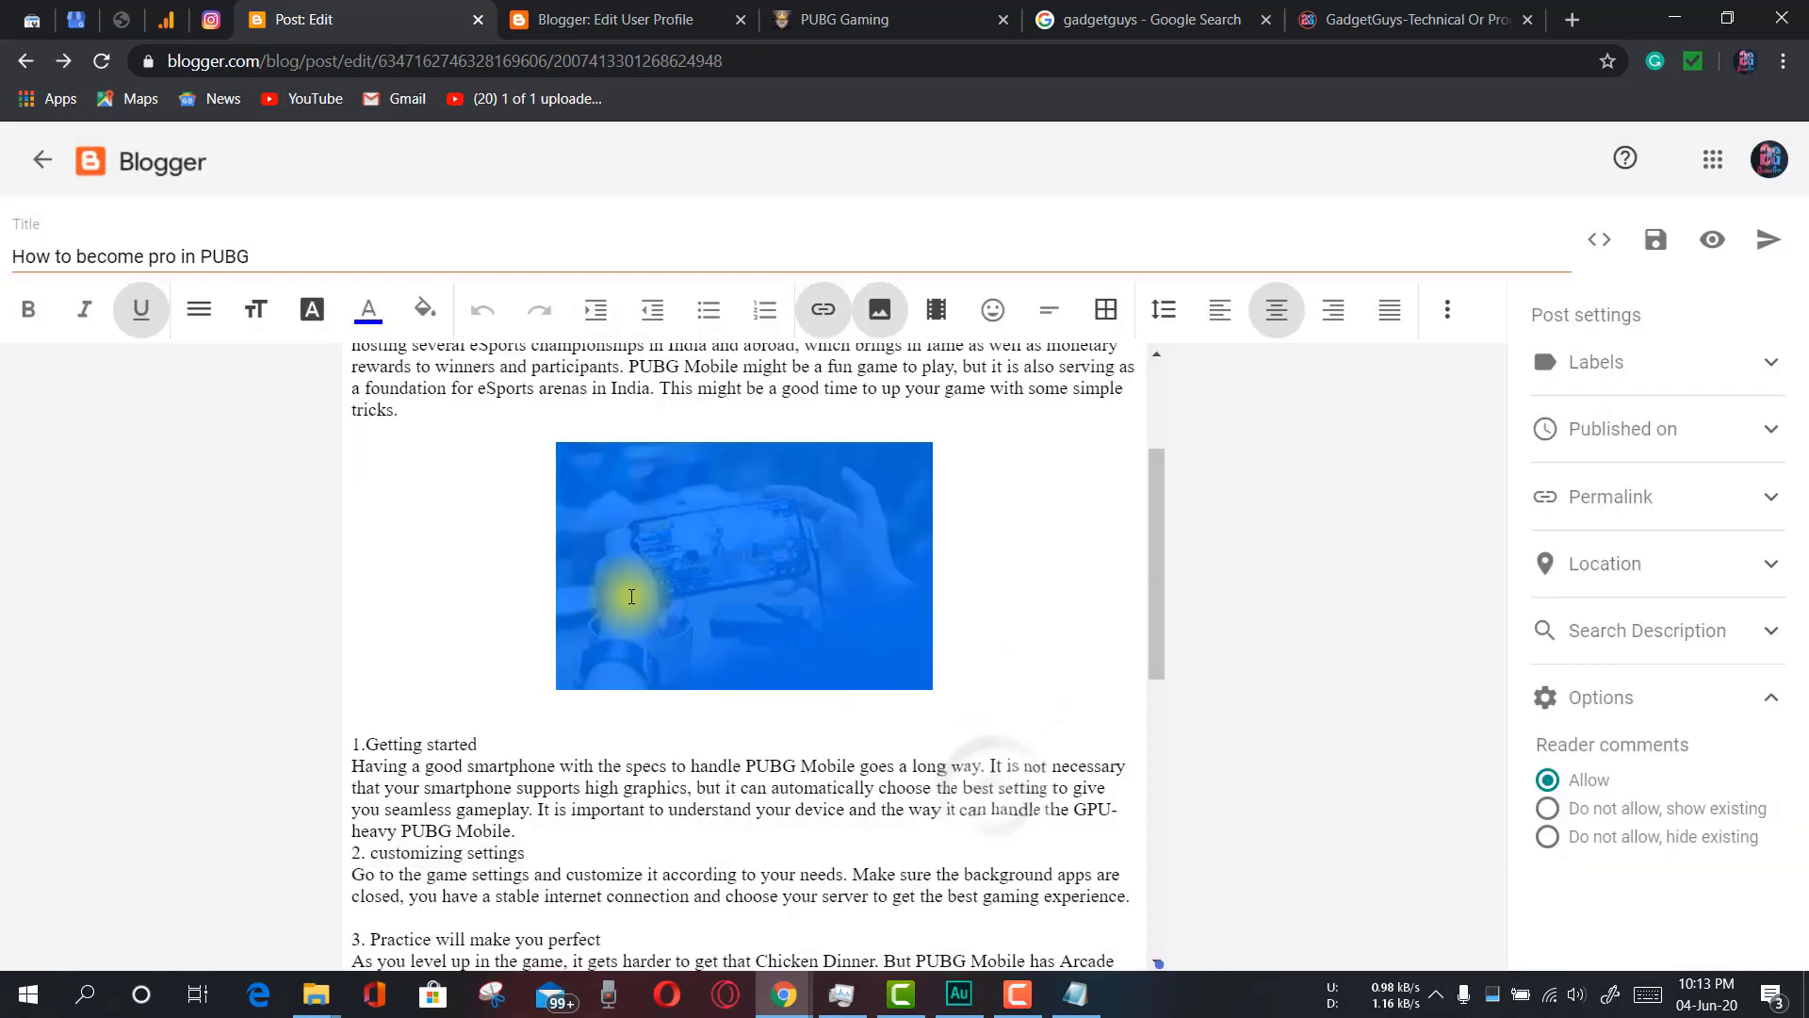
Set the size of the smartphone image above "1.Getting started" to X-Large
click(479, 586)
click(573, 603)
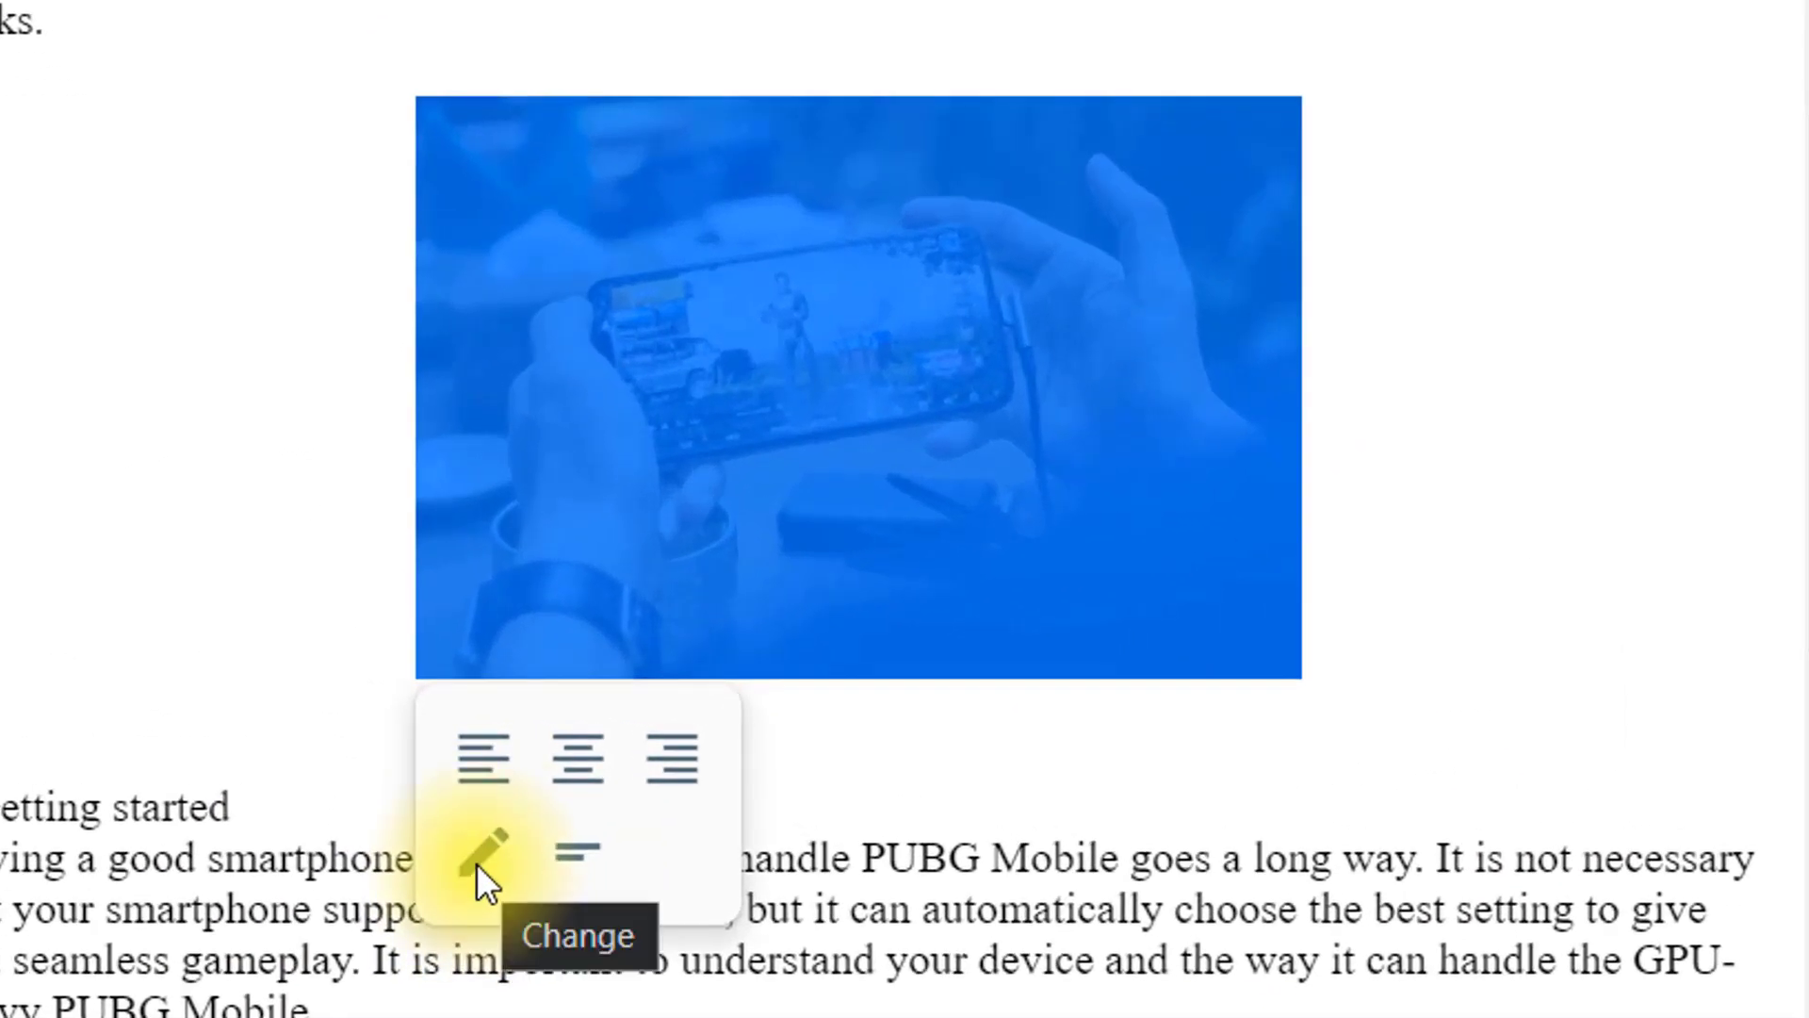
click(562, 776)
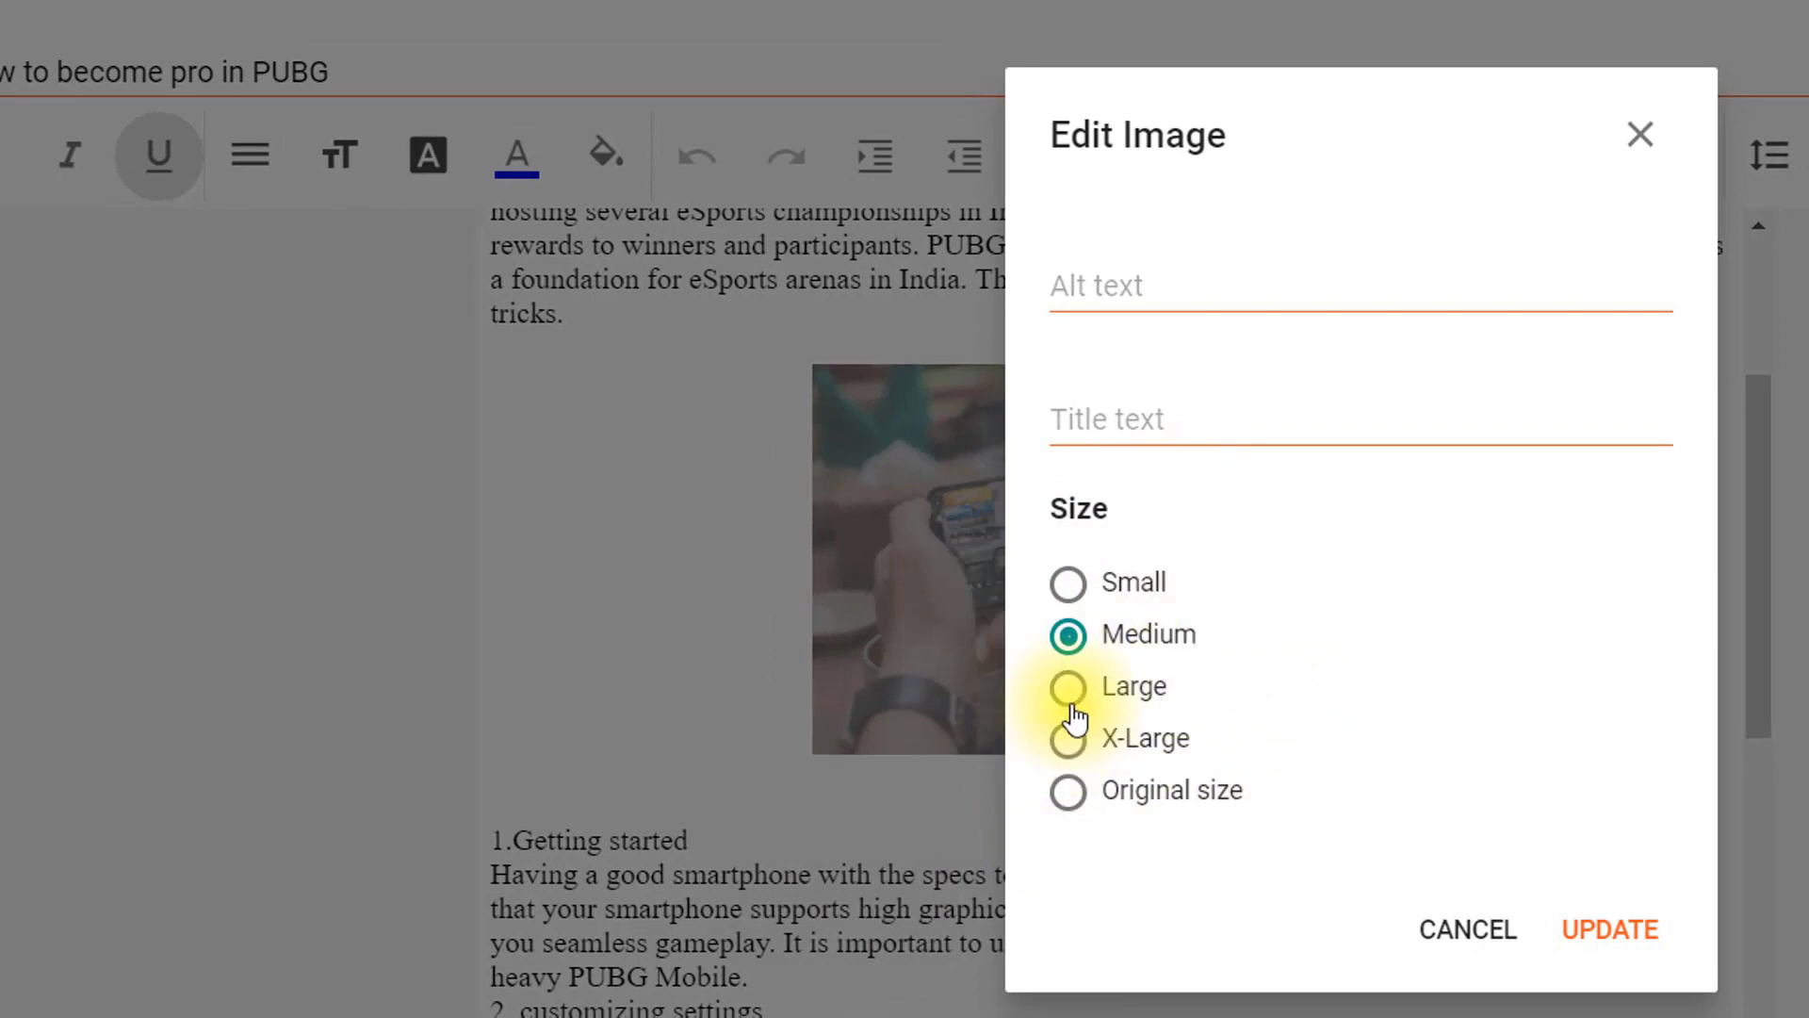
click(1069, 740)
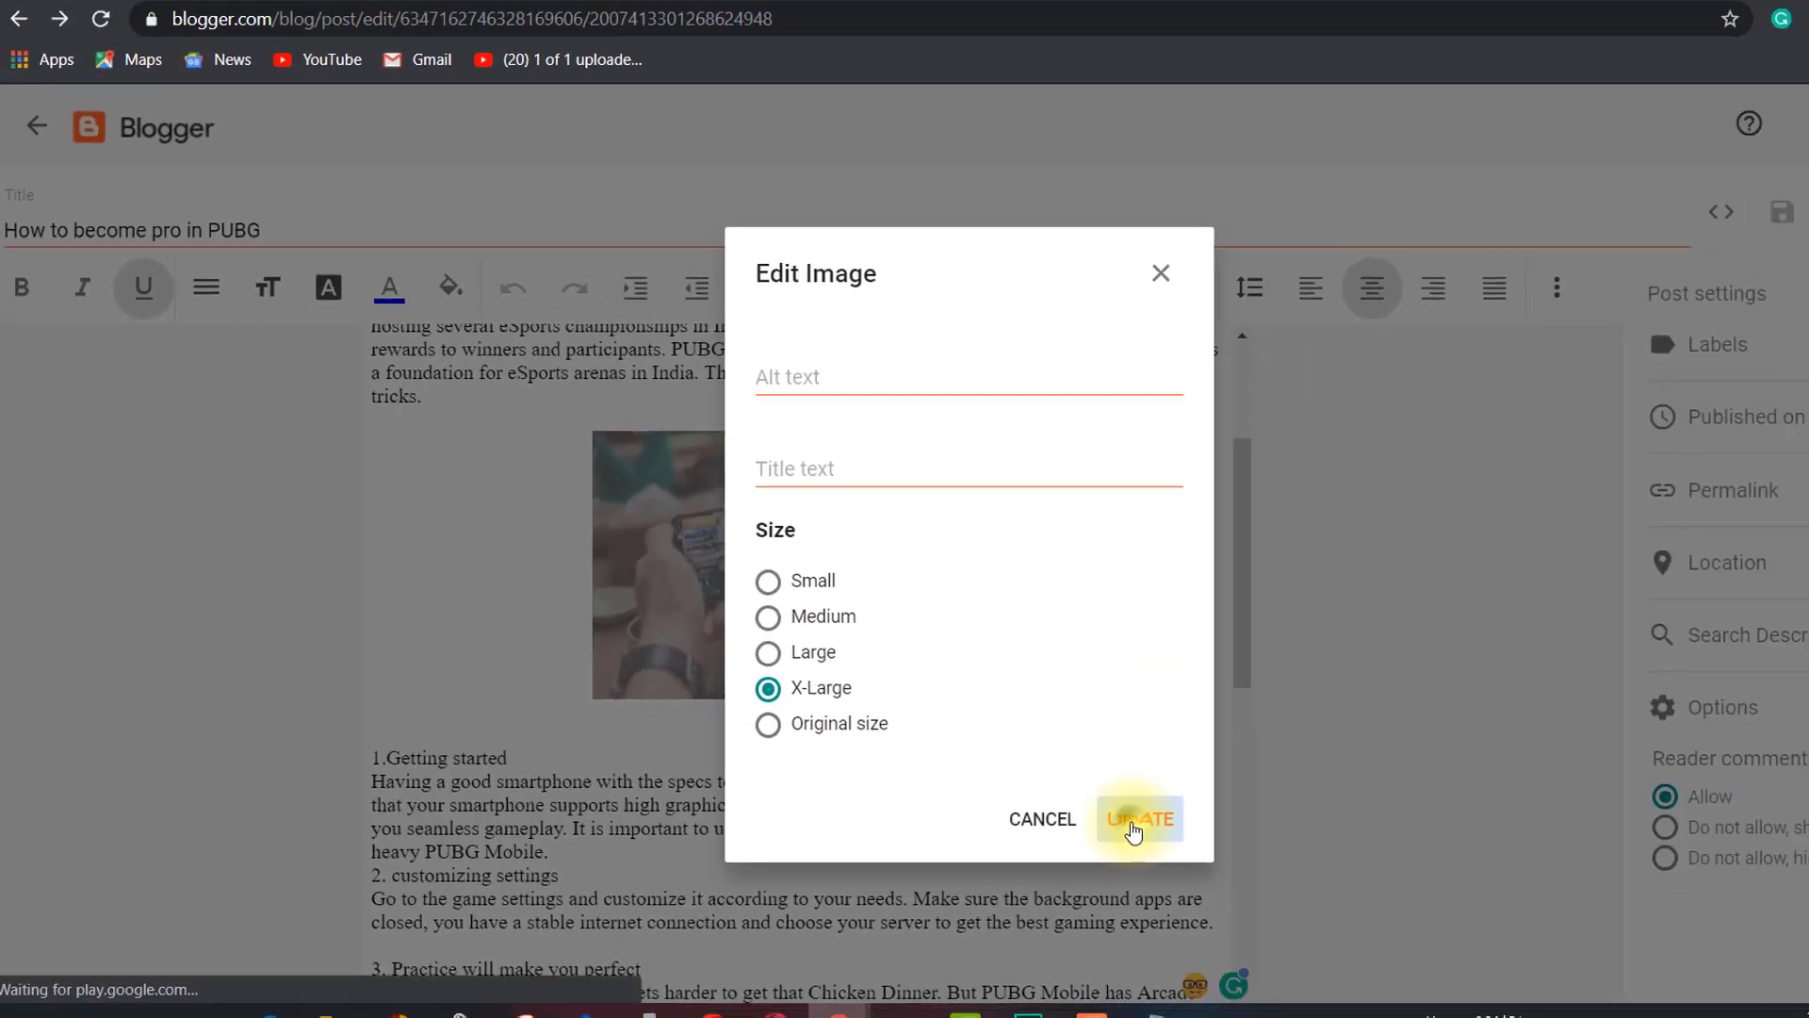
click(1610, 929)
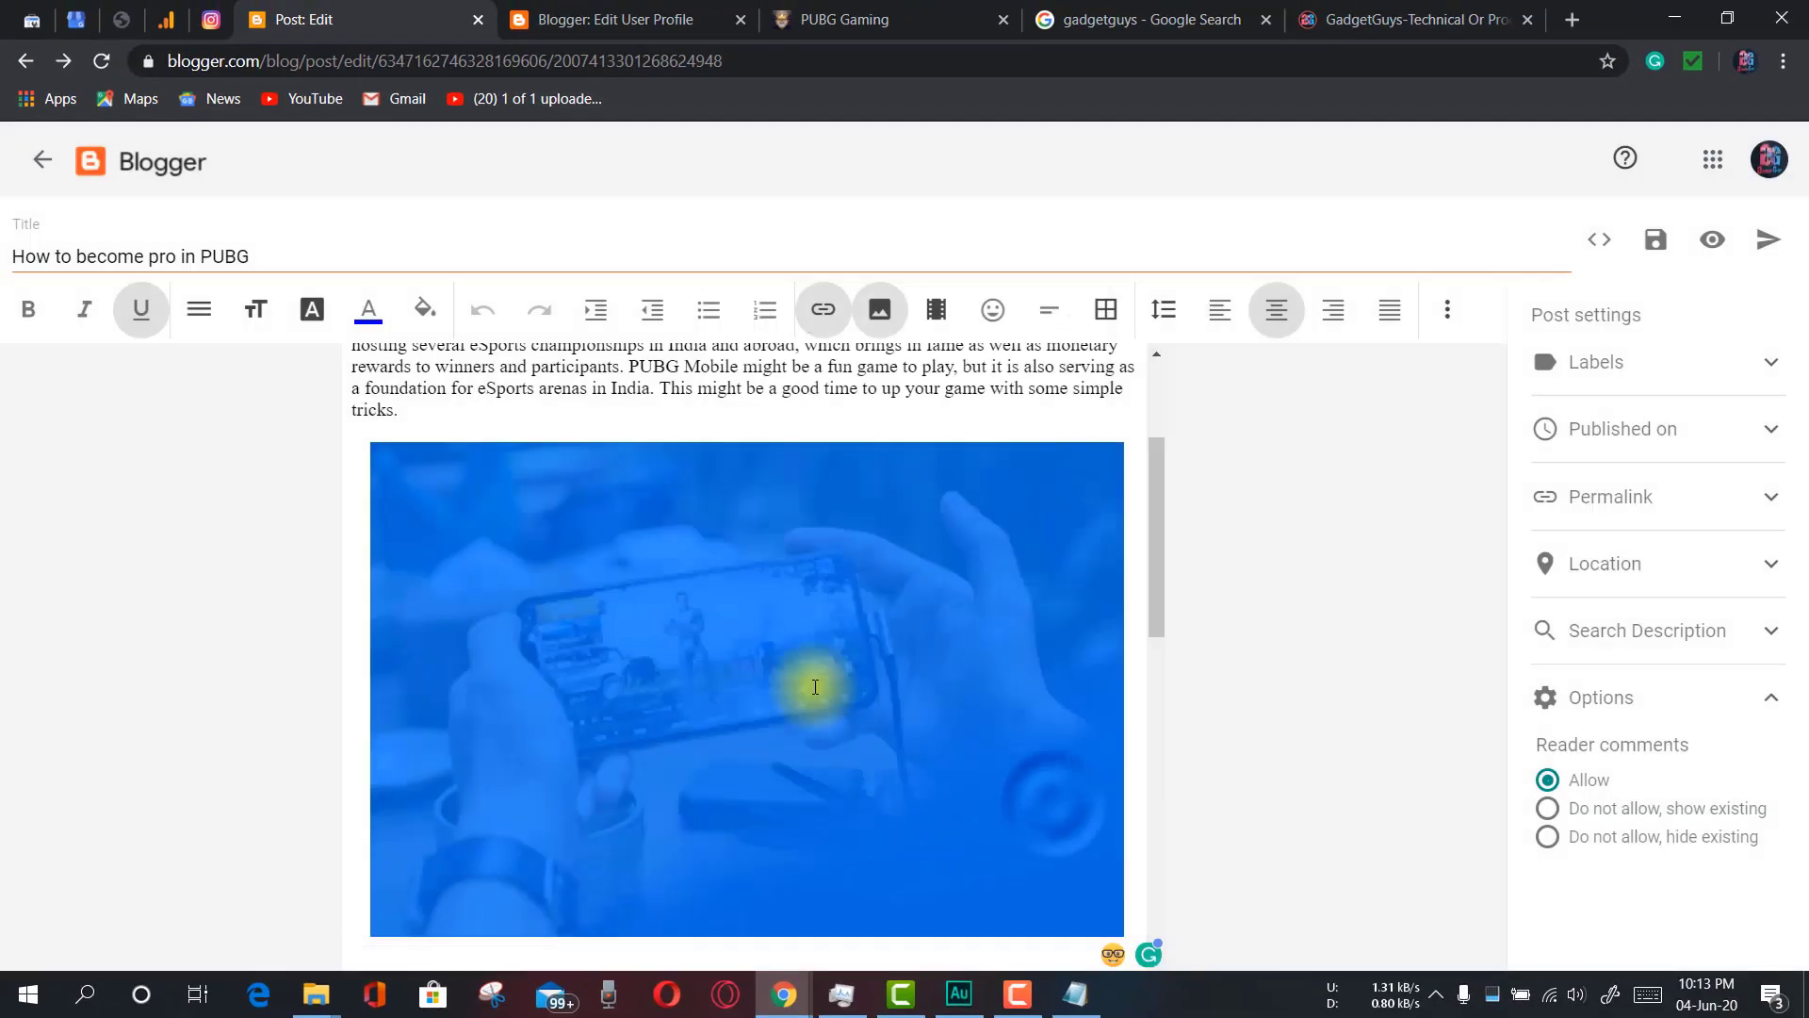
click(921, 412)
scroll(920, 415, down, 4)
scroll(886, 702, up, 4)
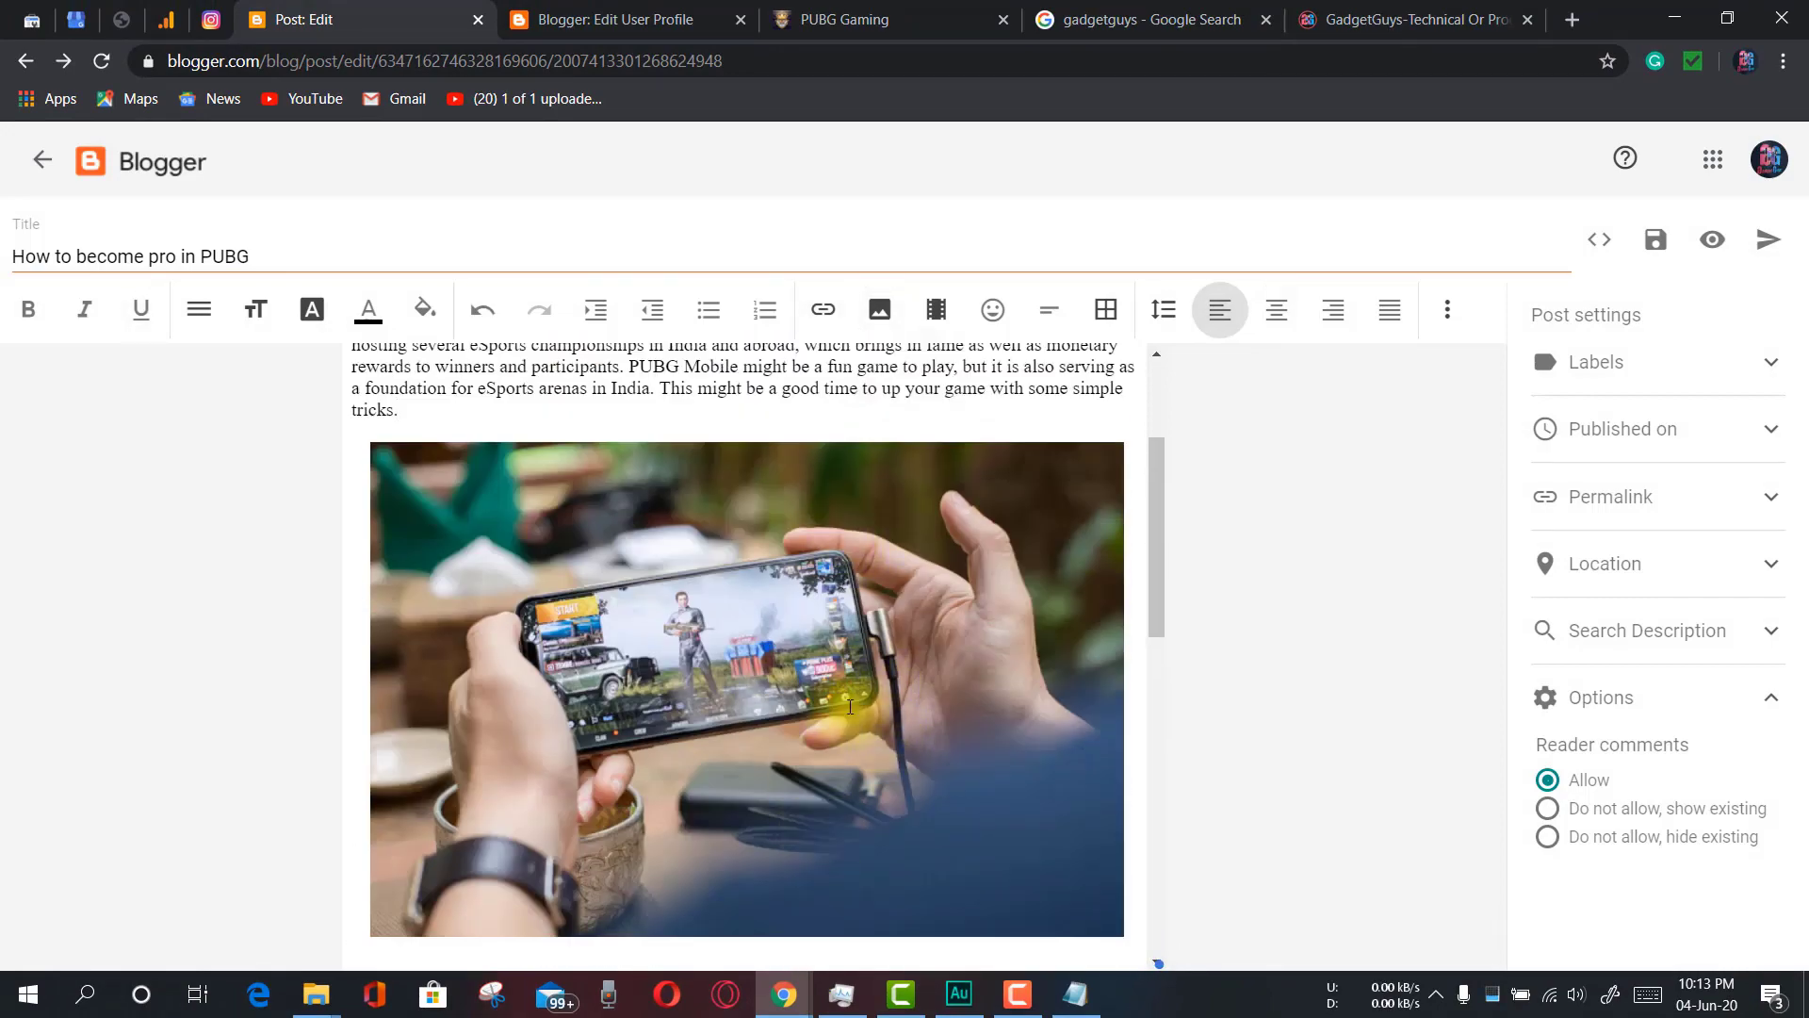
Insert two blank lines after the "4.Plan ahead and stick with your team" paragraph, above "5.The secret weapon"
scroll(857, 711, down, 3)
scroll(856, 717, down, 8)
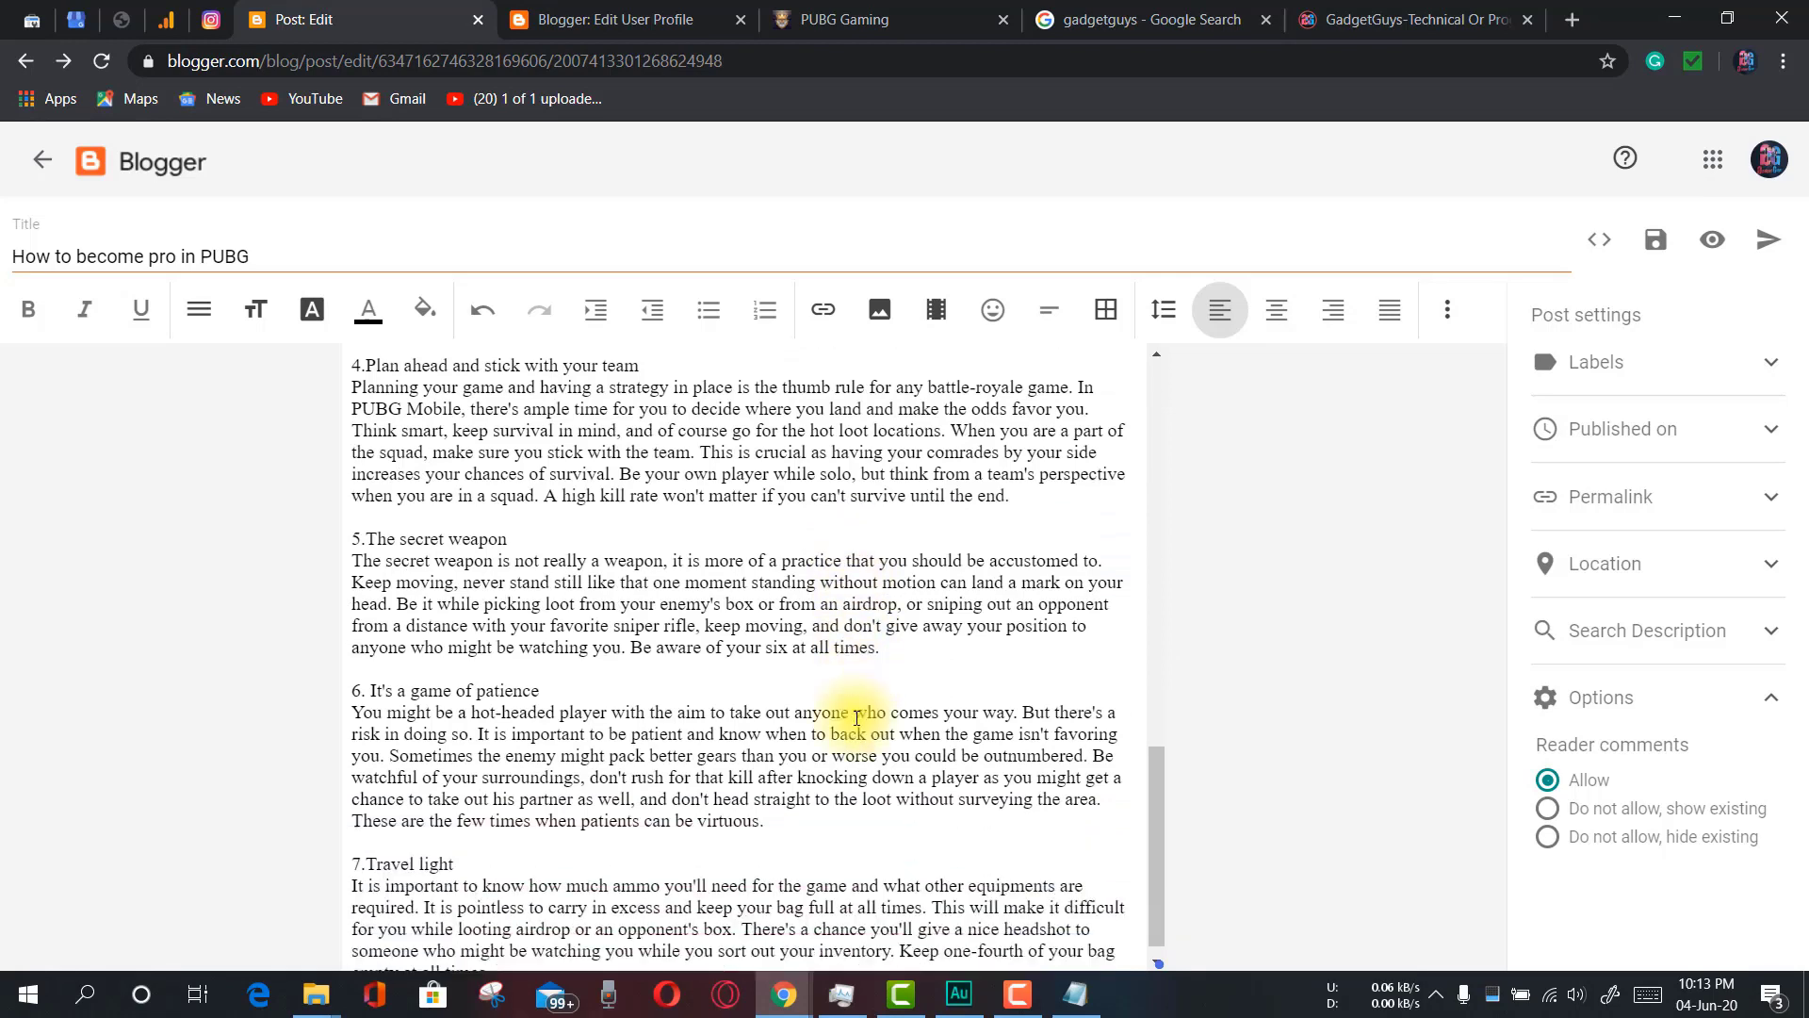
scroll(829, 716, up, 3)
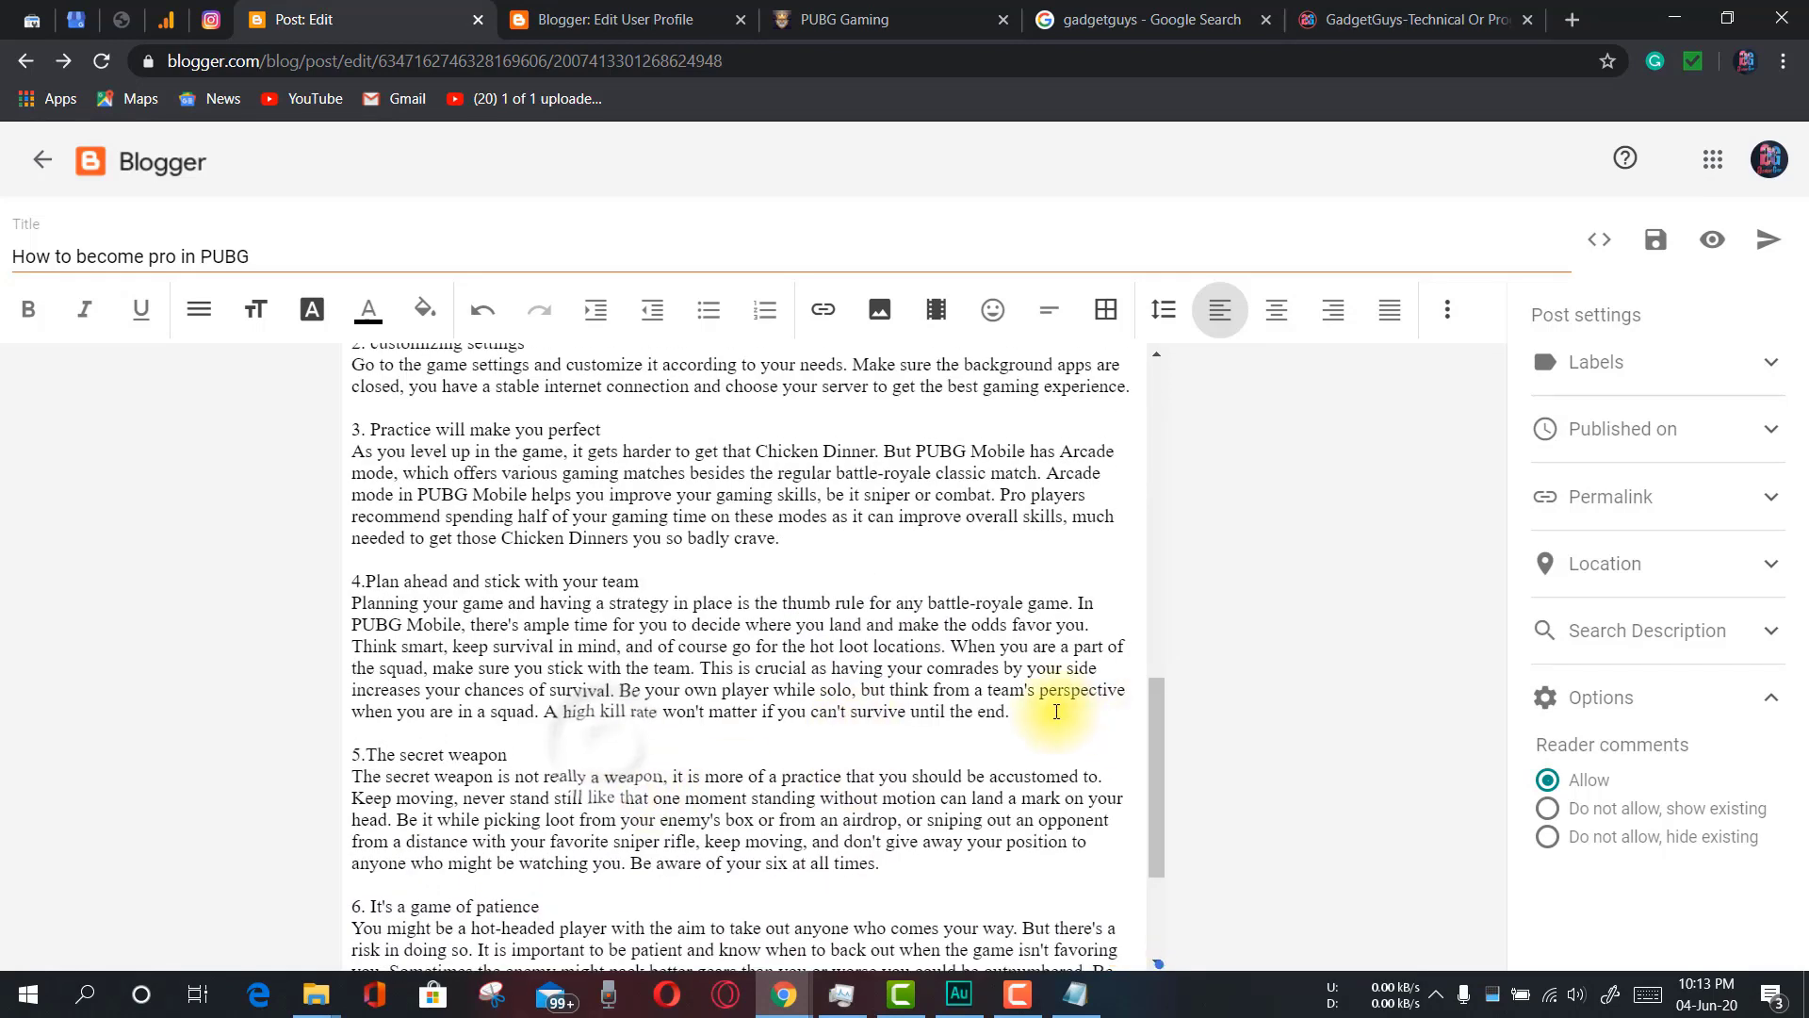
click(1056, 712)
key(Return)
key(Return)
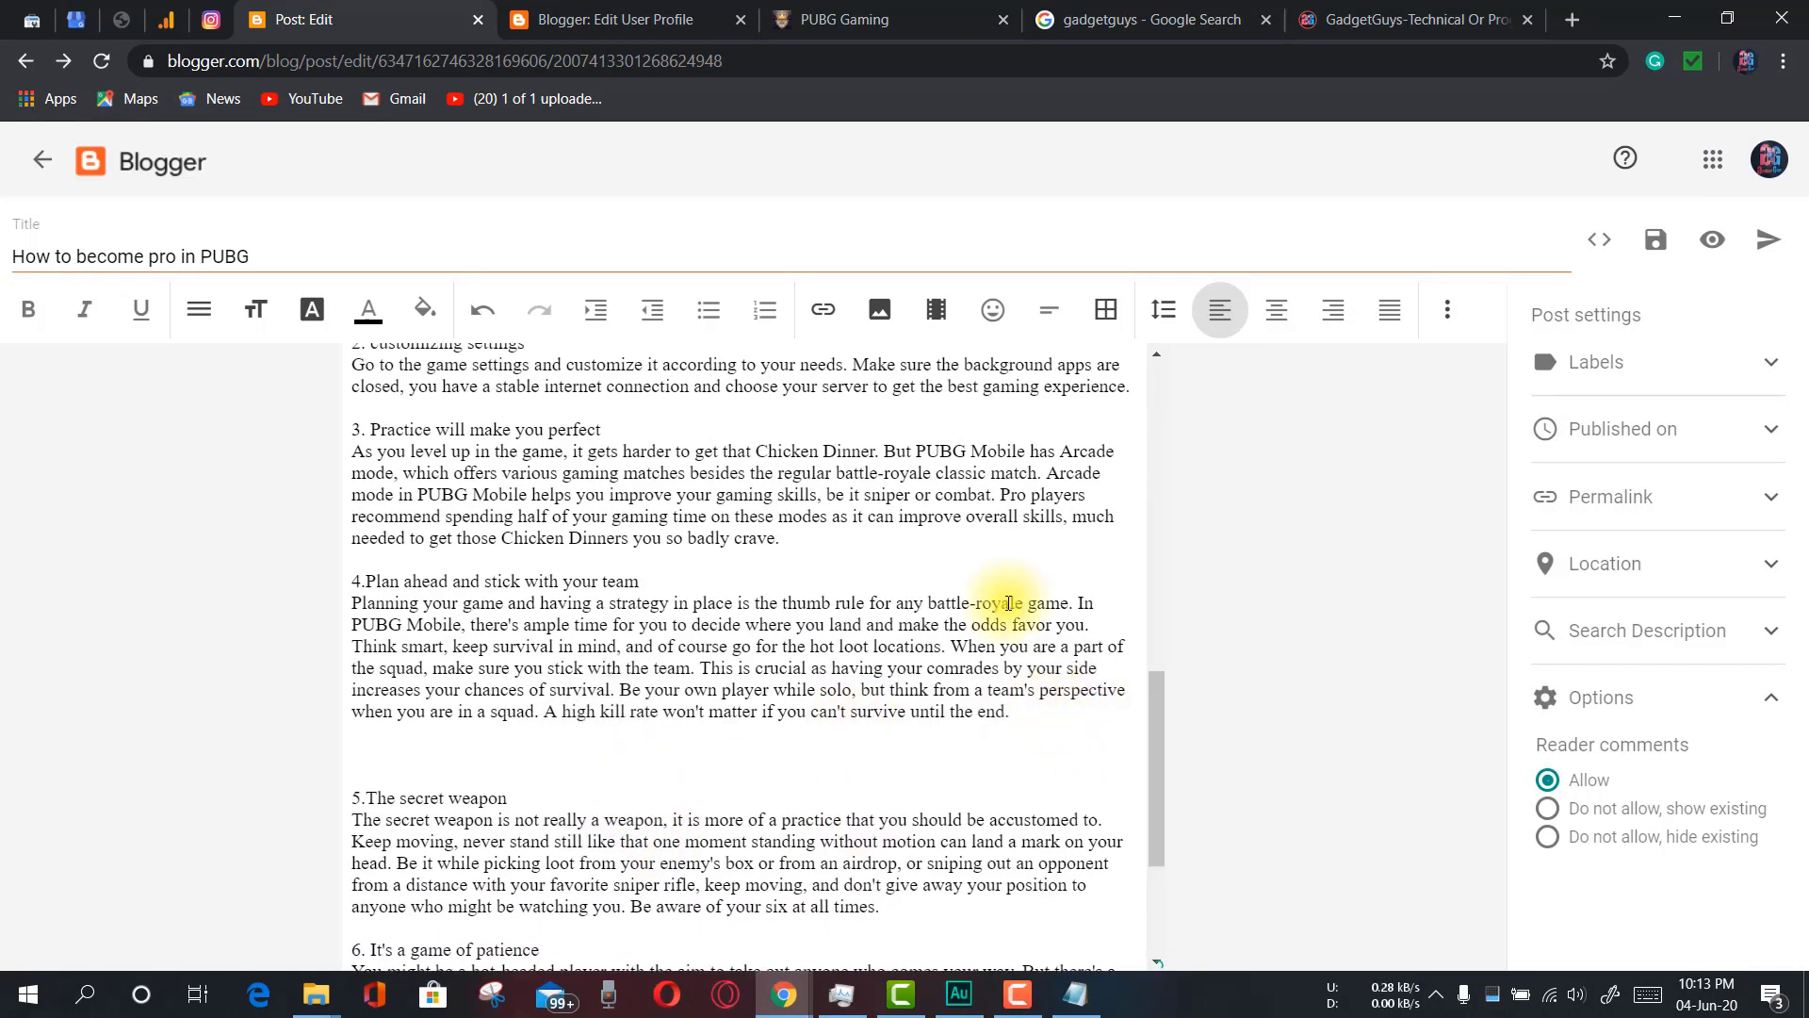
Upload pubg-gameplay.jpg from the "pubg post" folder and insert it above "5.The secret weapon"
click(883, 313)
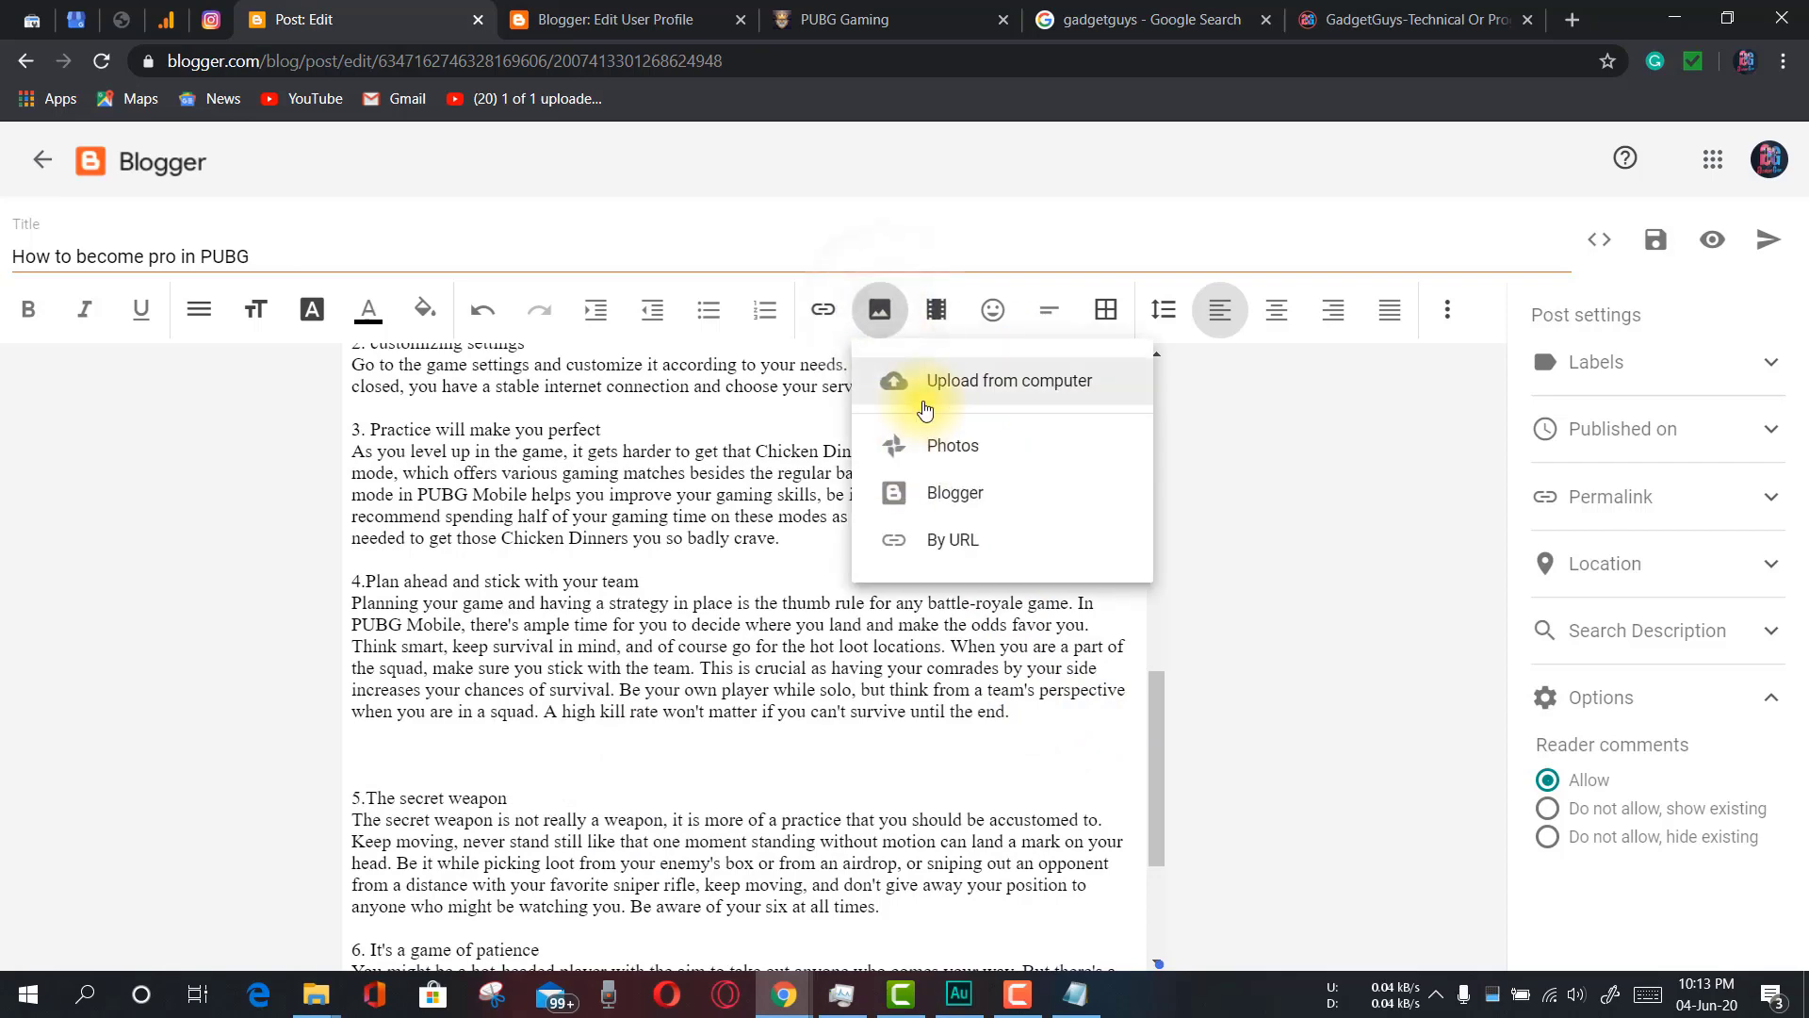
click(925, 405)
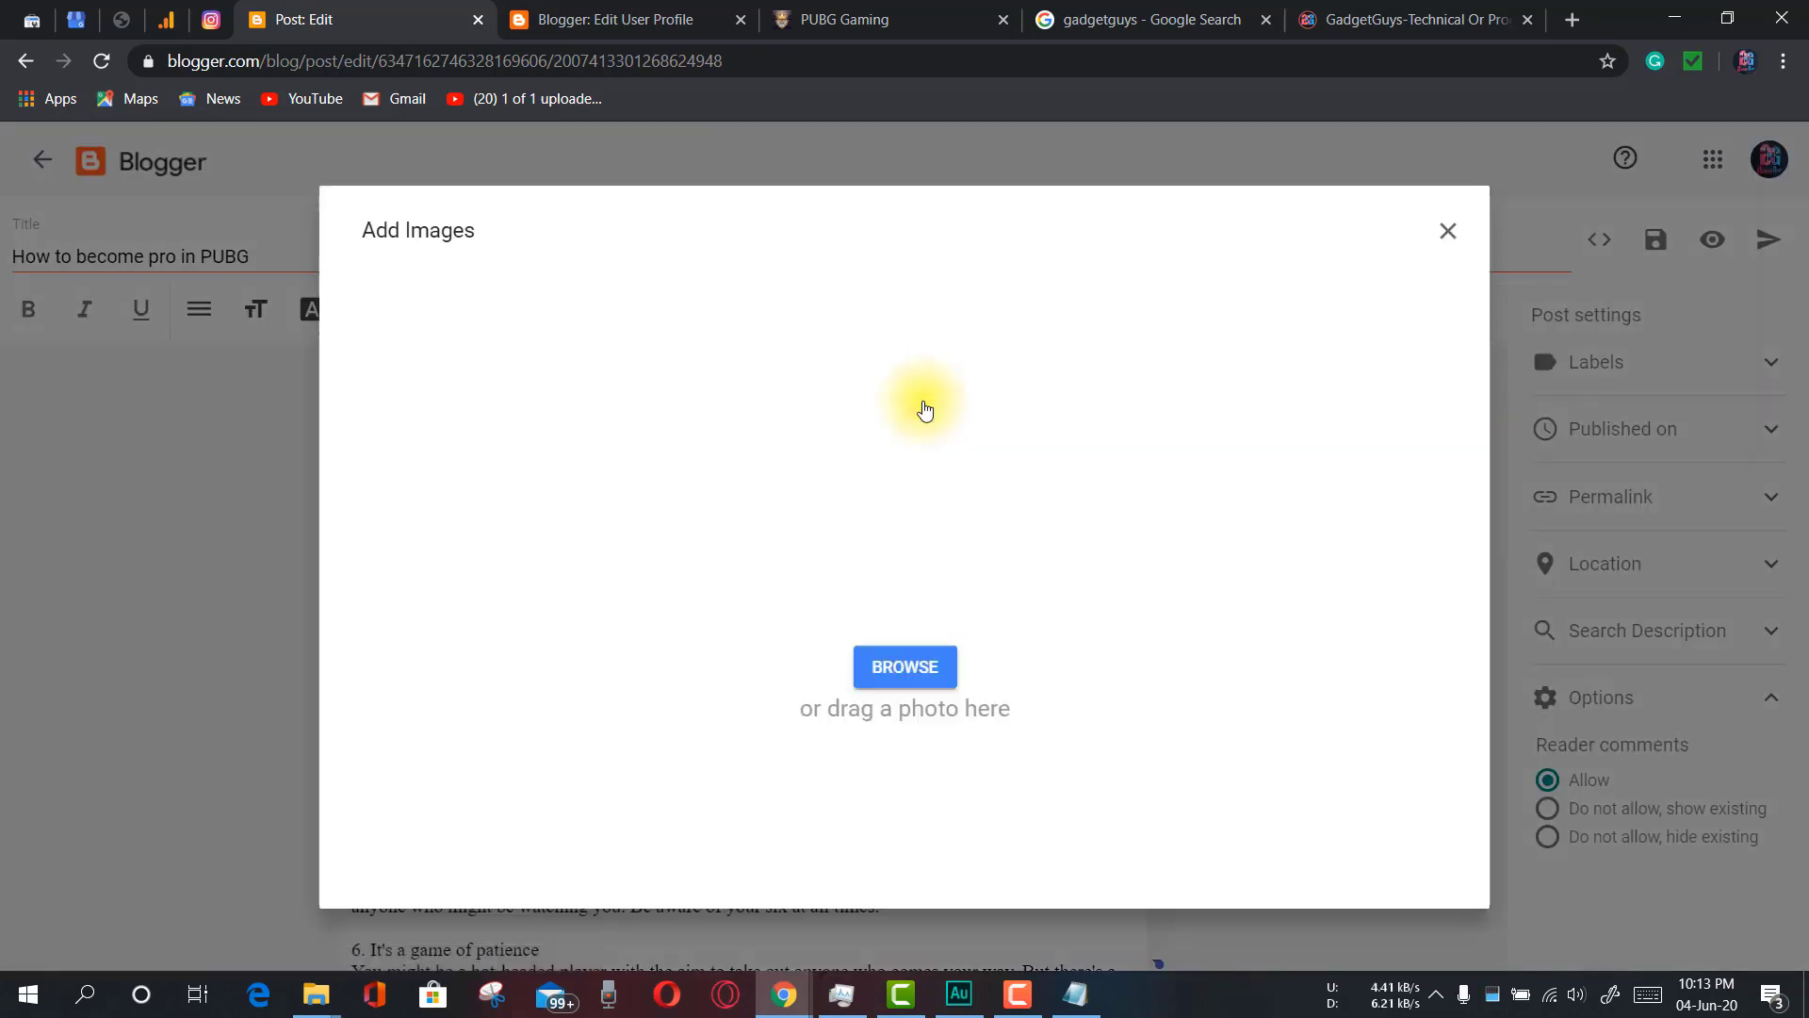
click(890, 676)
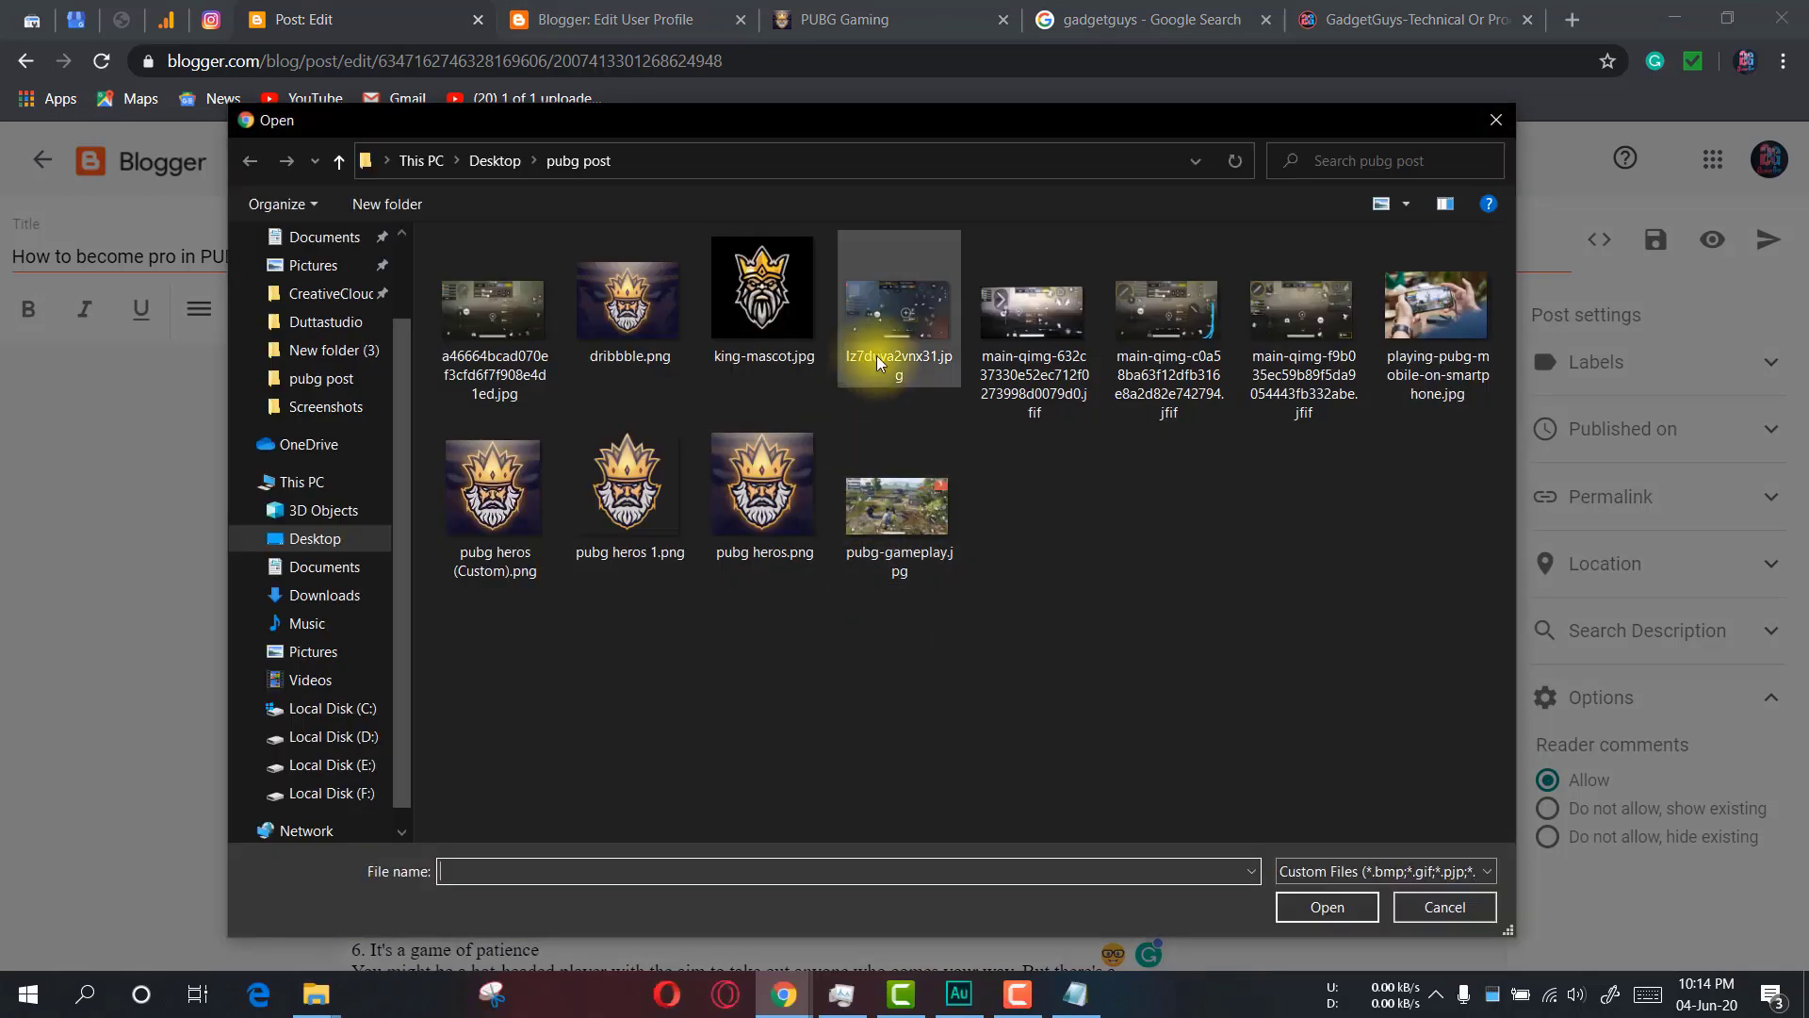
click(912, 516)
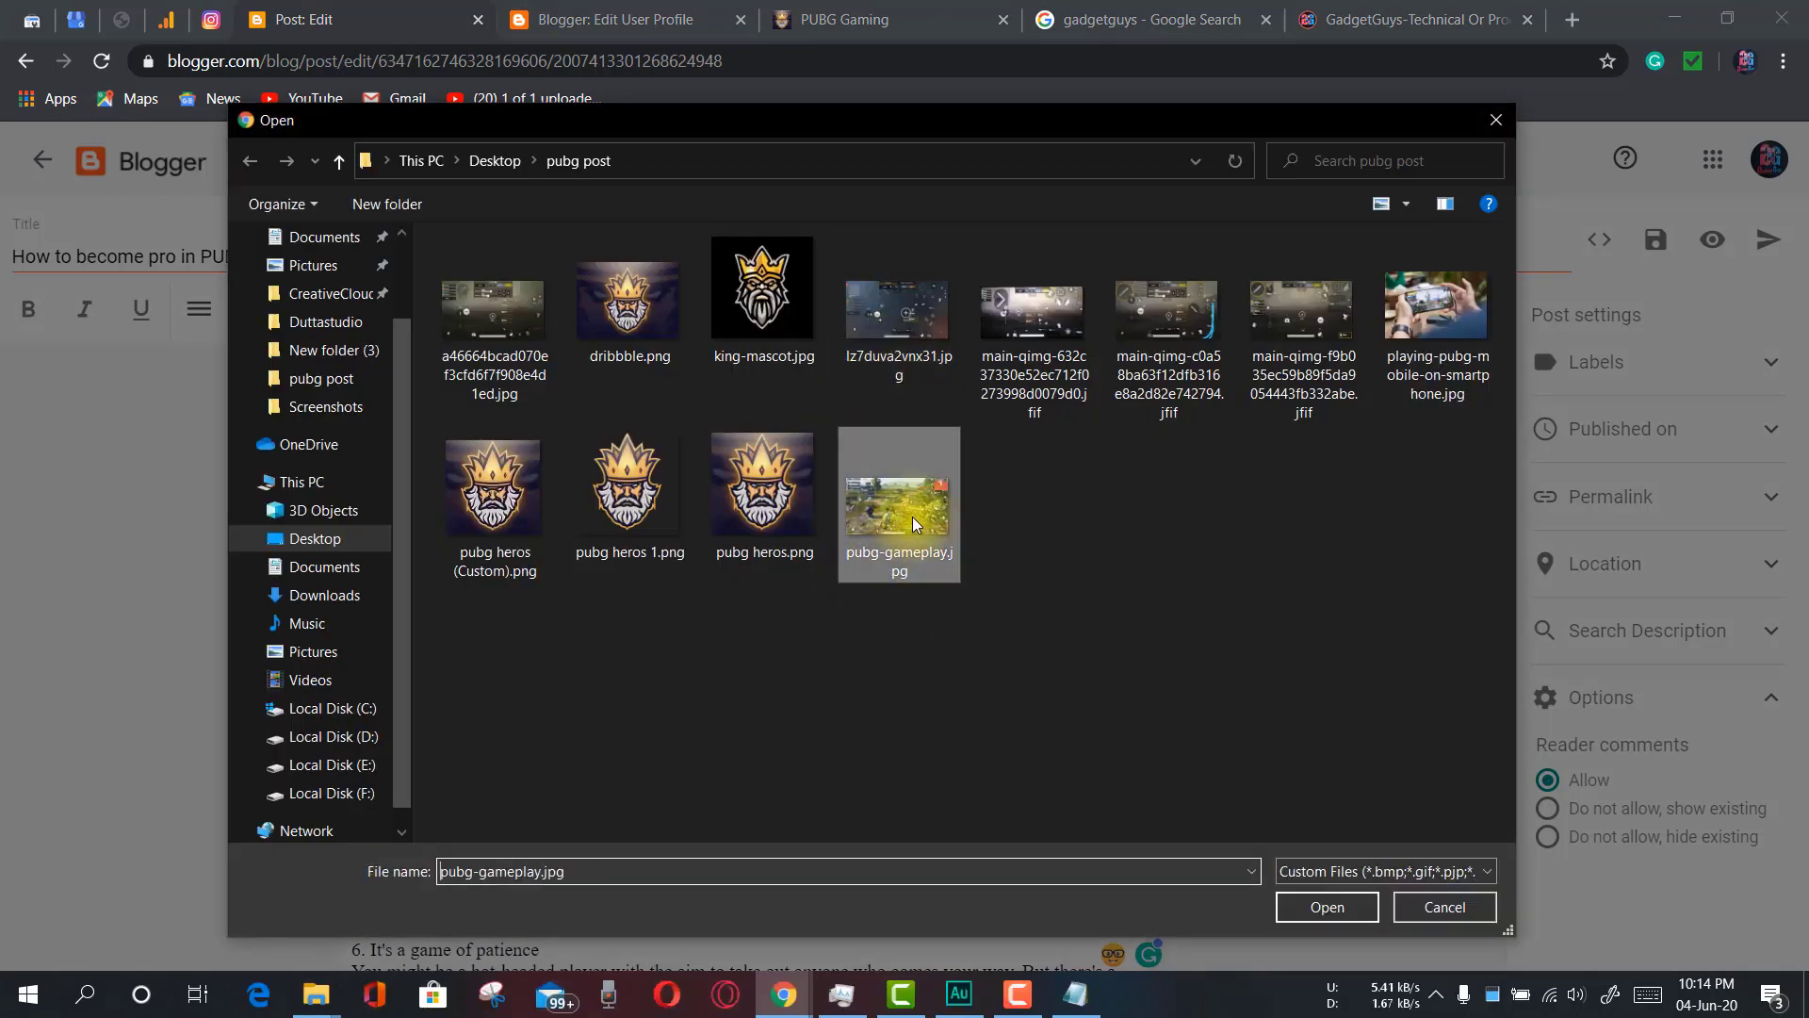
click(1321, 908)
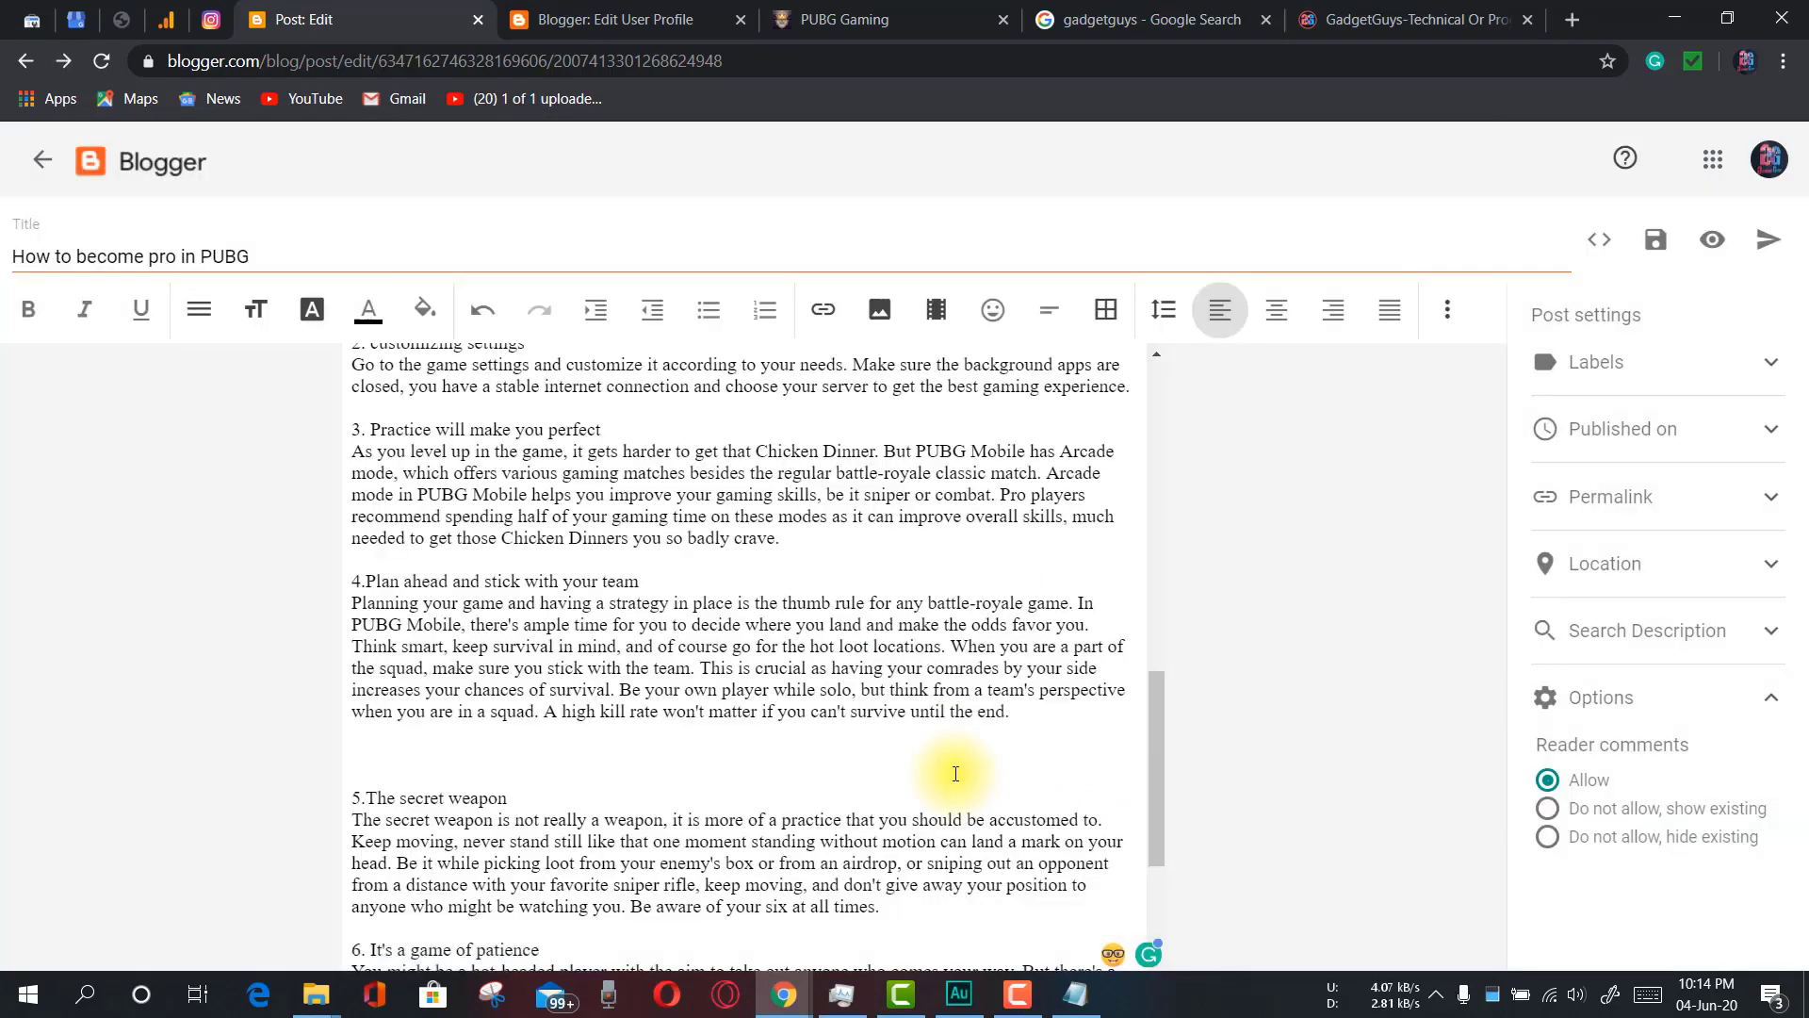
Set the size of the gameplay image above "5.The secret weapon" to X-Large
scroll(630, 606, down, 3)
click(632, 596)
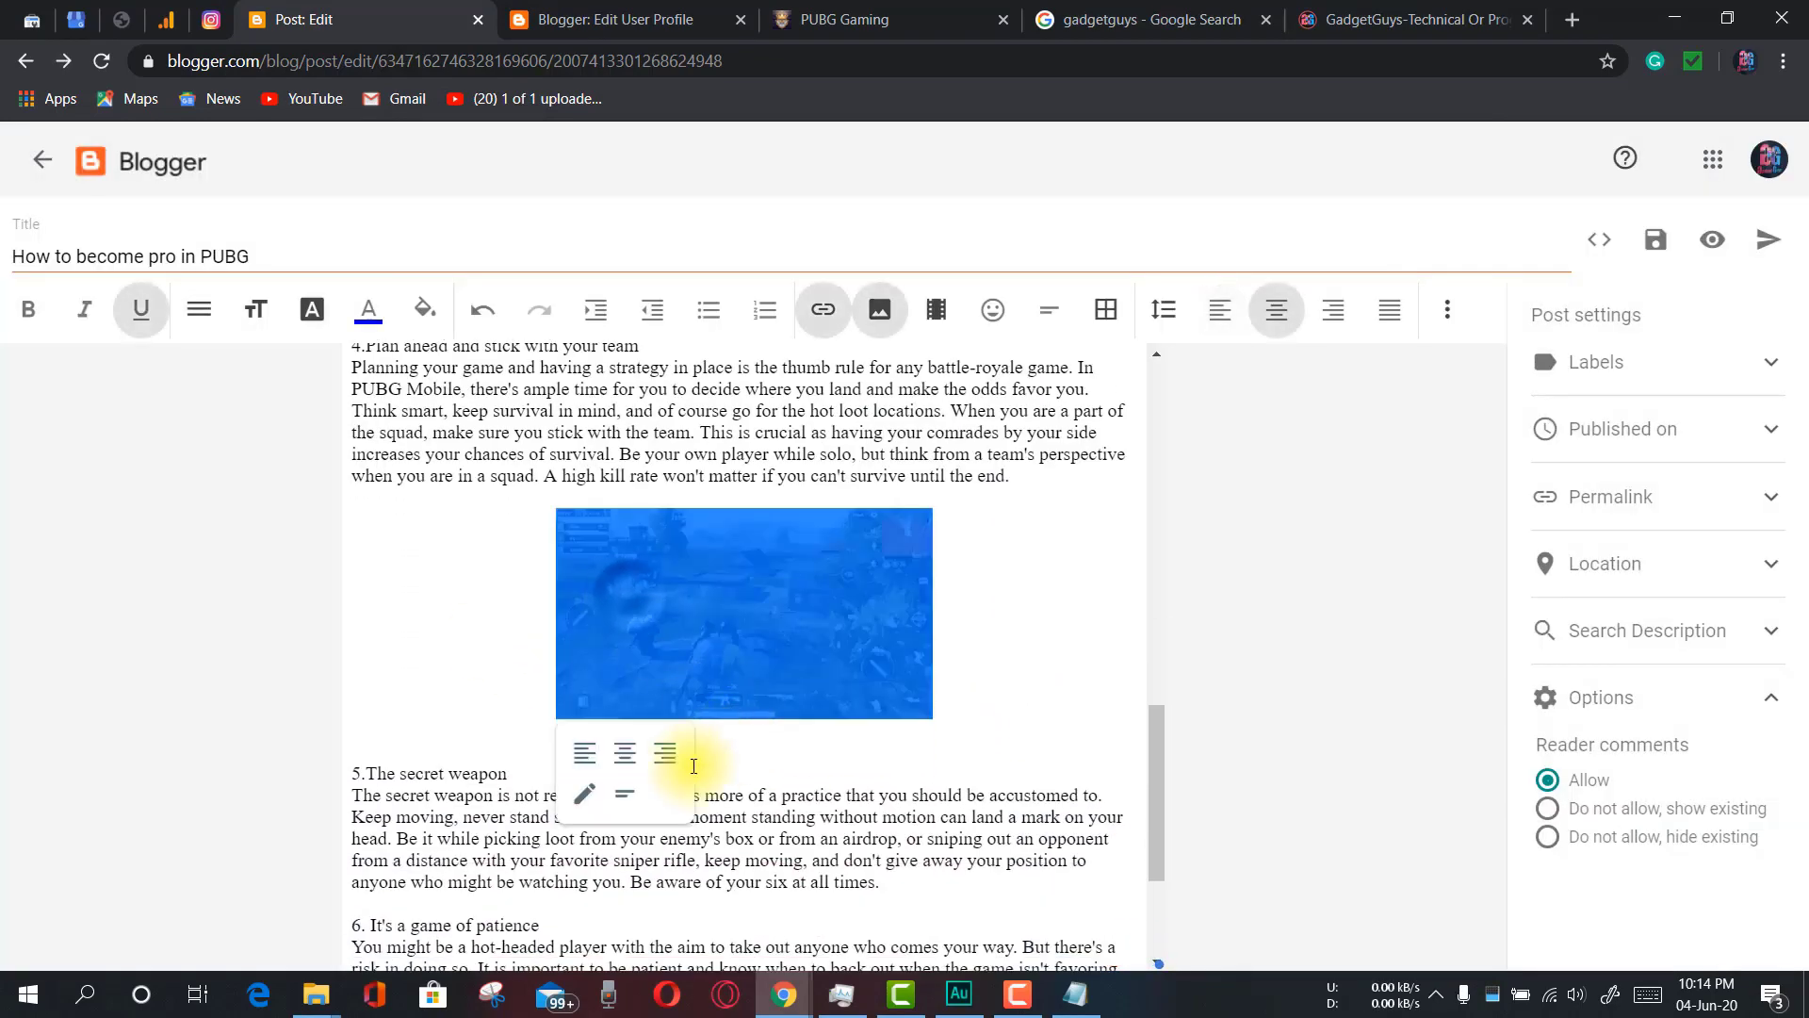
click(579, 790)
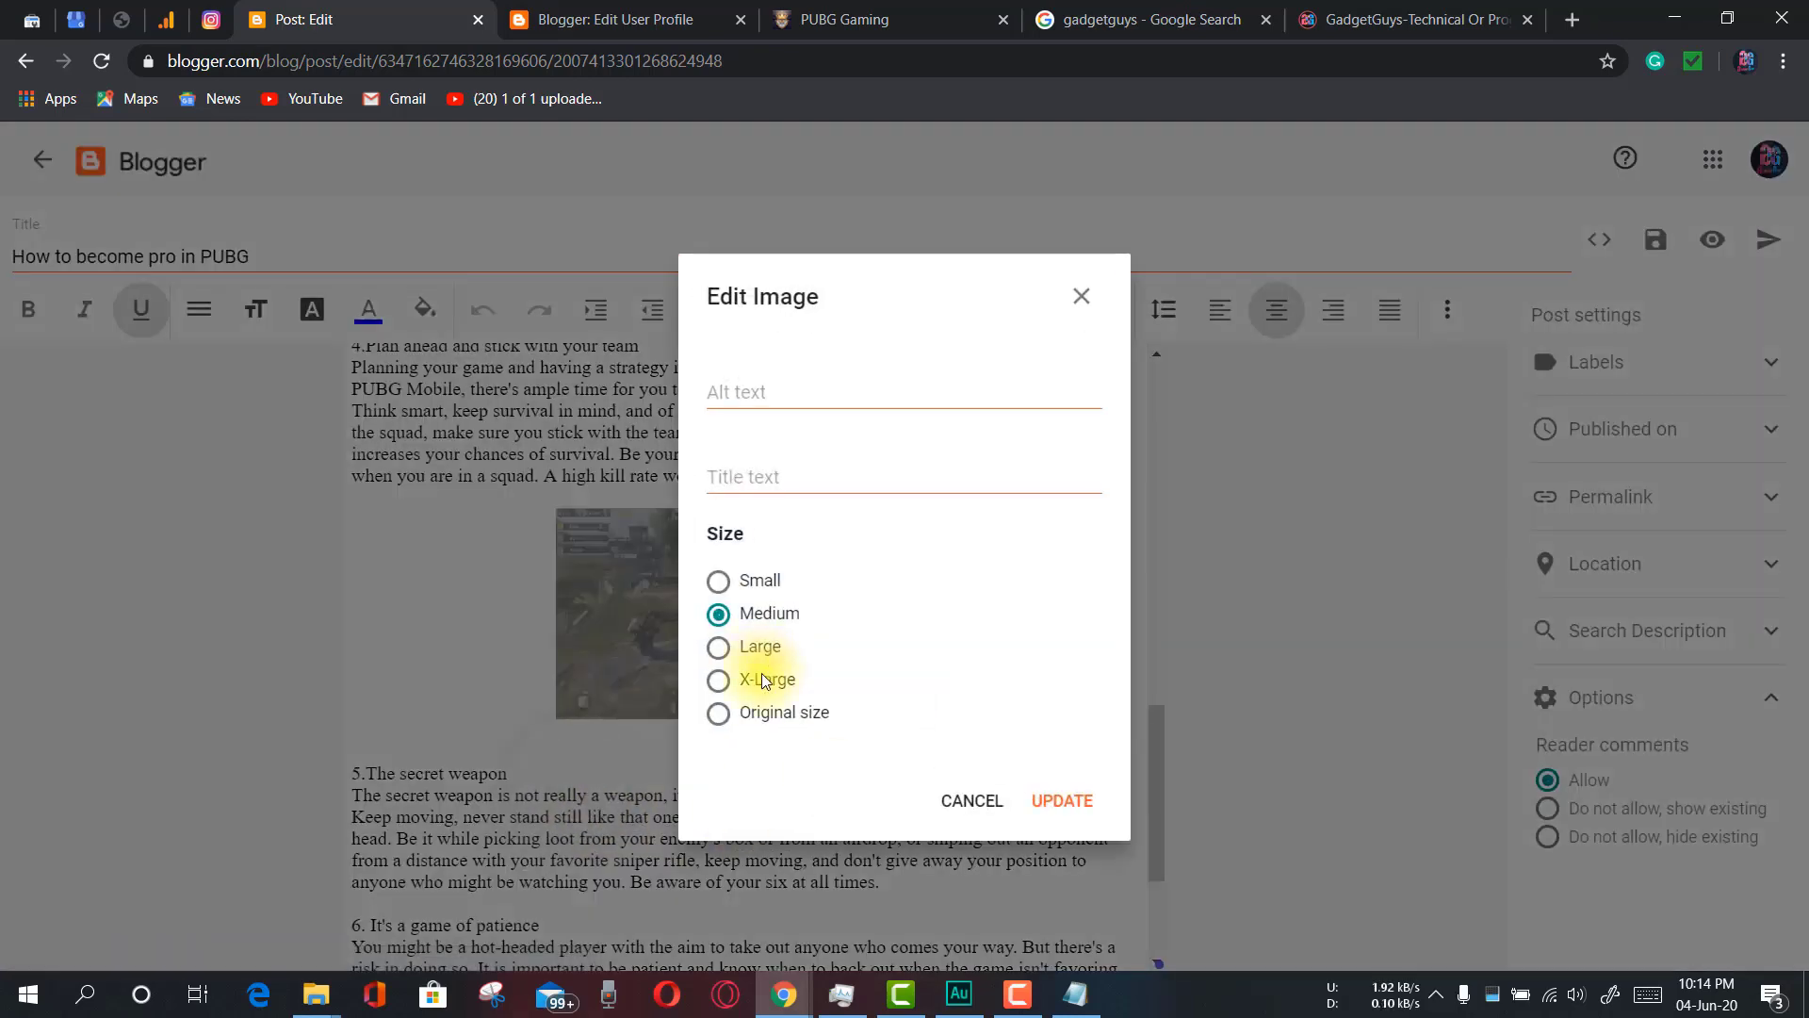
click(763, 677)
click(1075, 804)
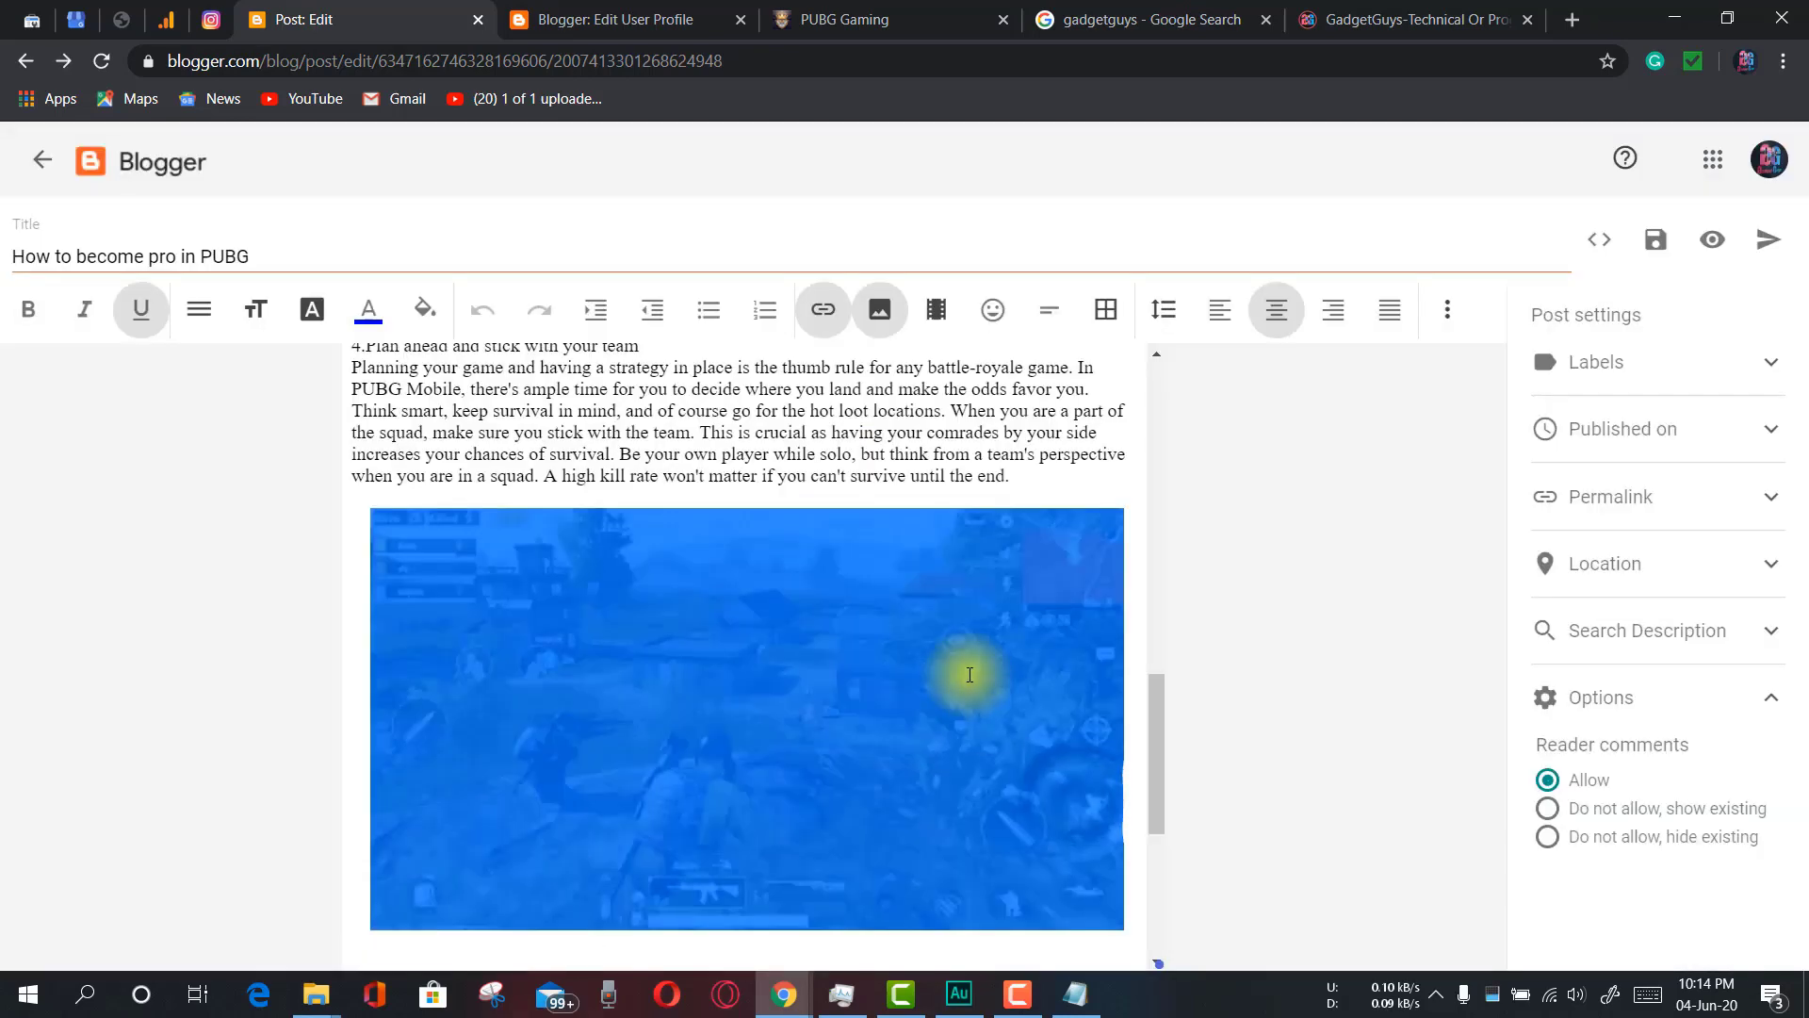
click(961, 484)
scroll(839, 642, down, 3)
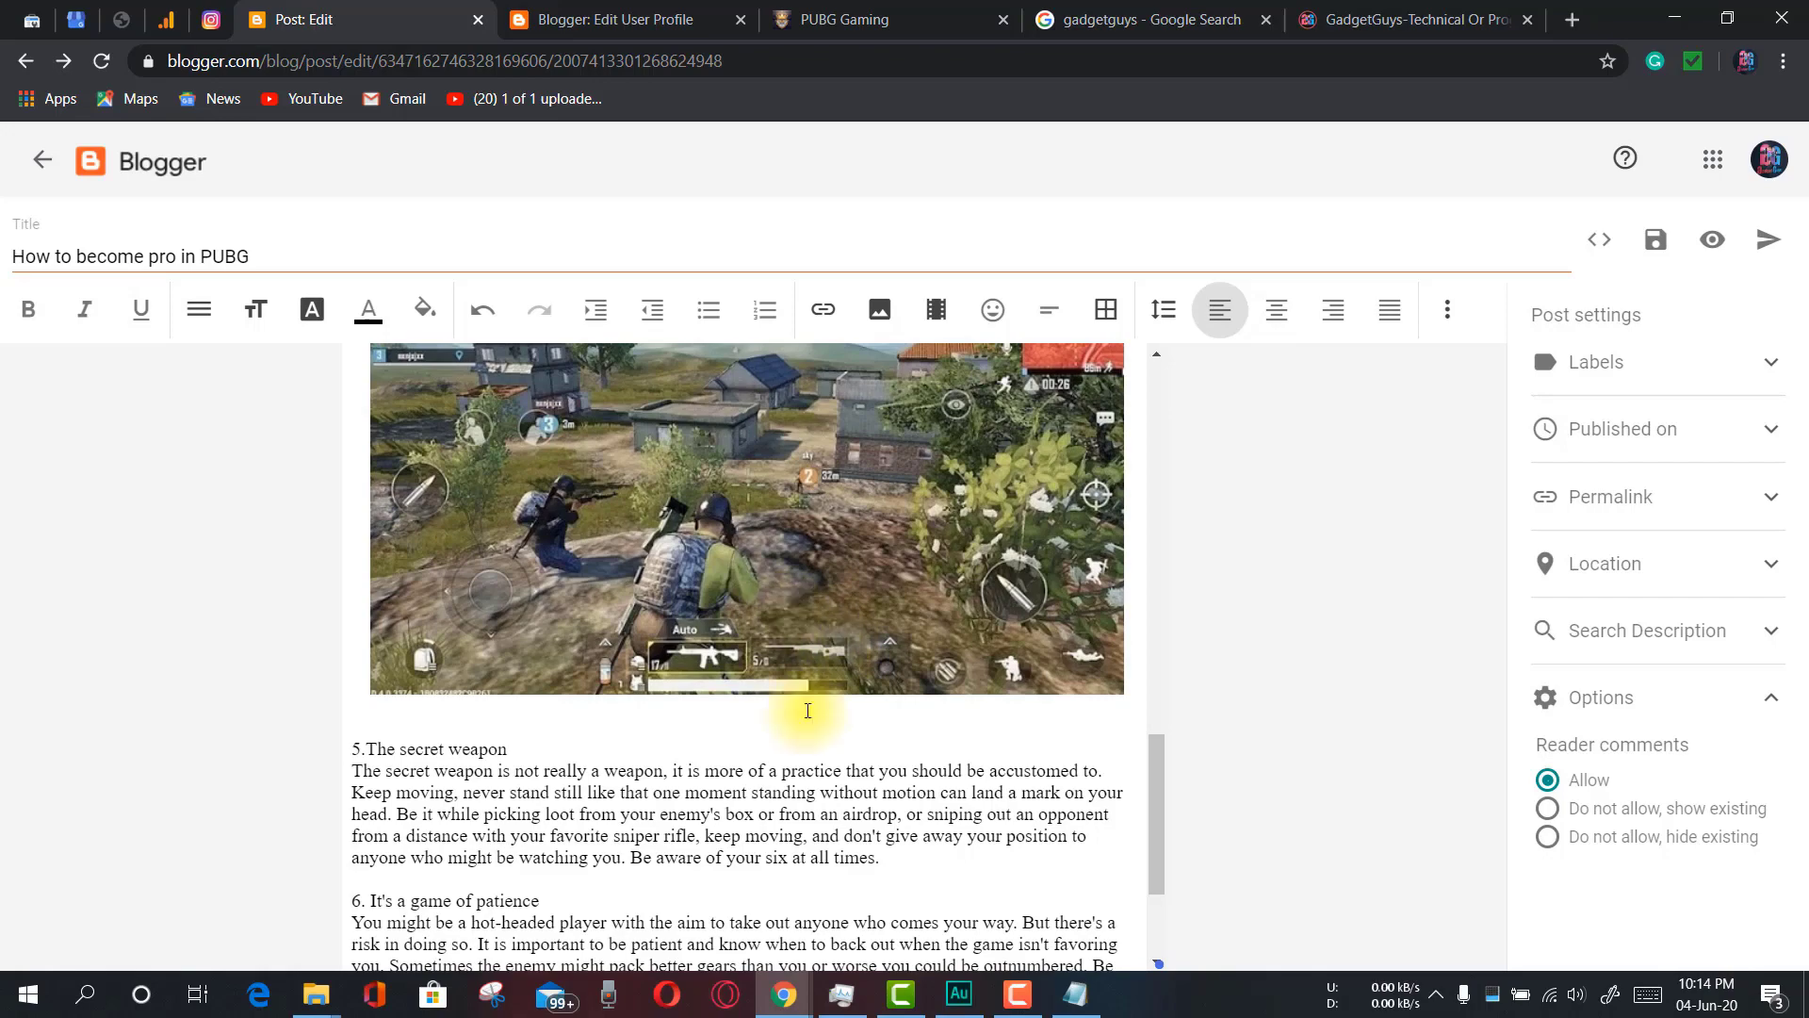
scroll(839, 636, up, 4)
click(690, 714)
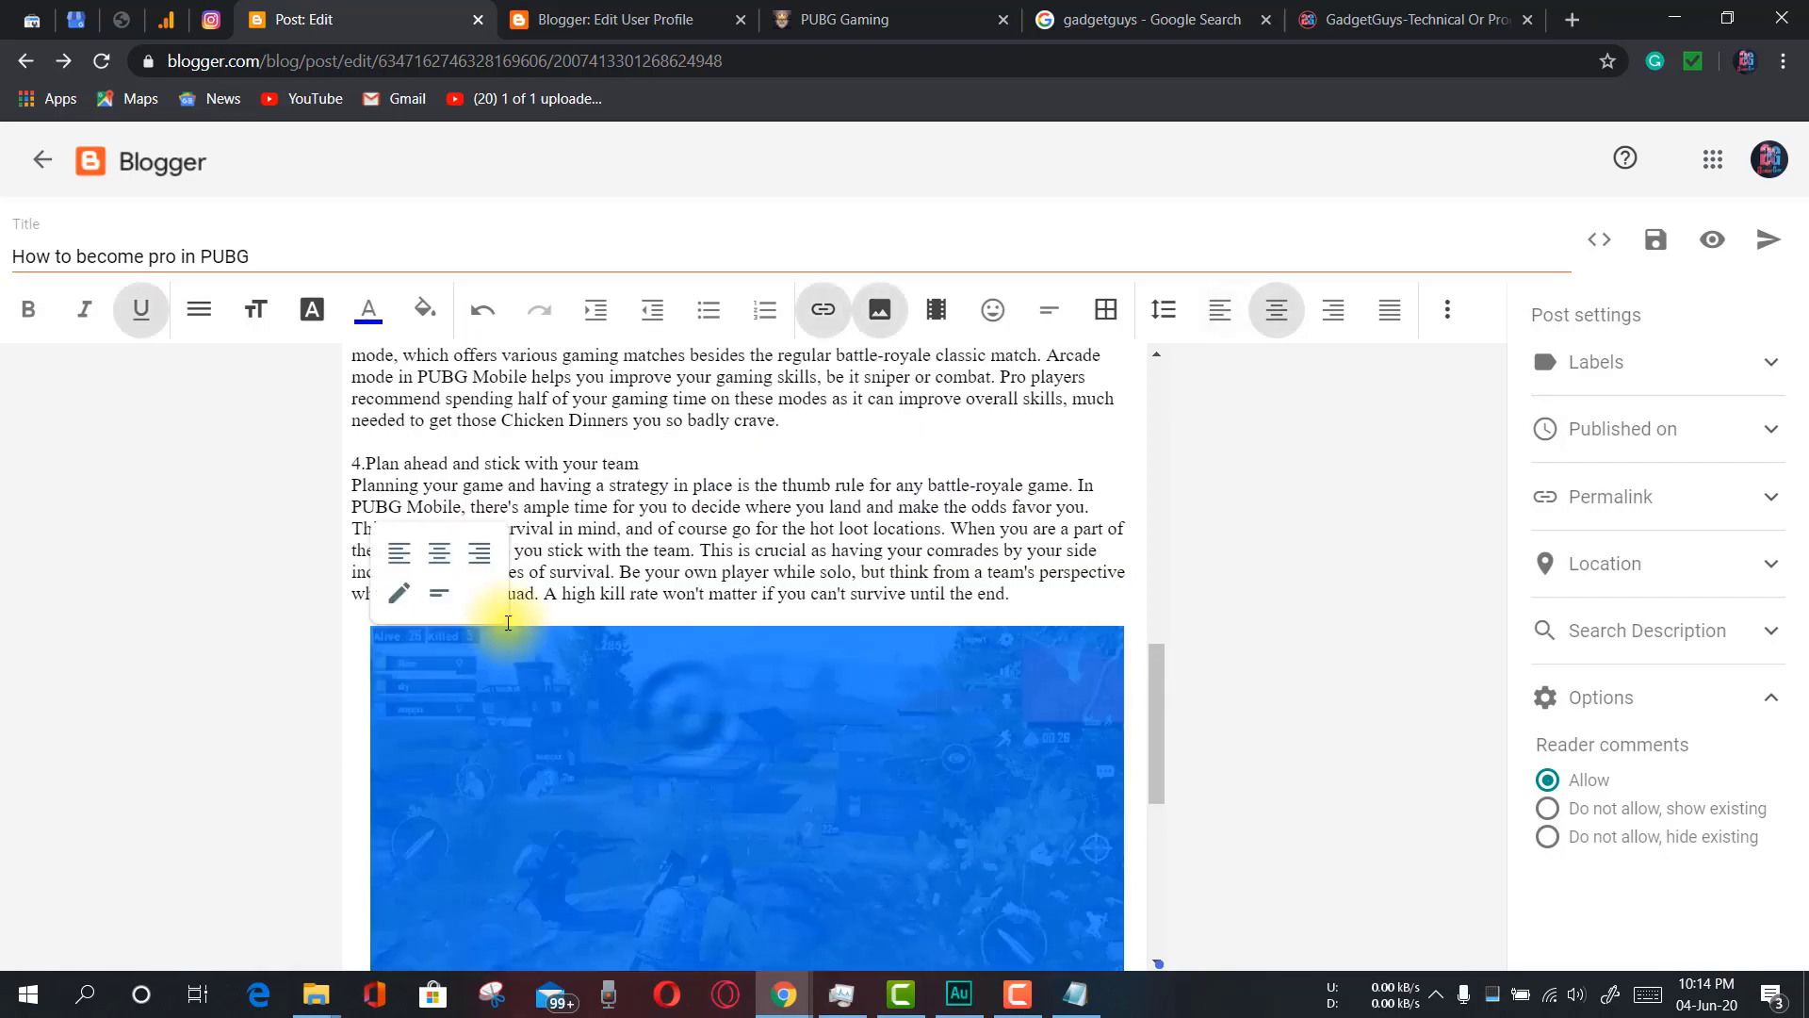
click(399, 591)
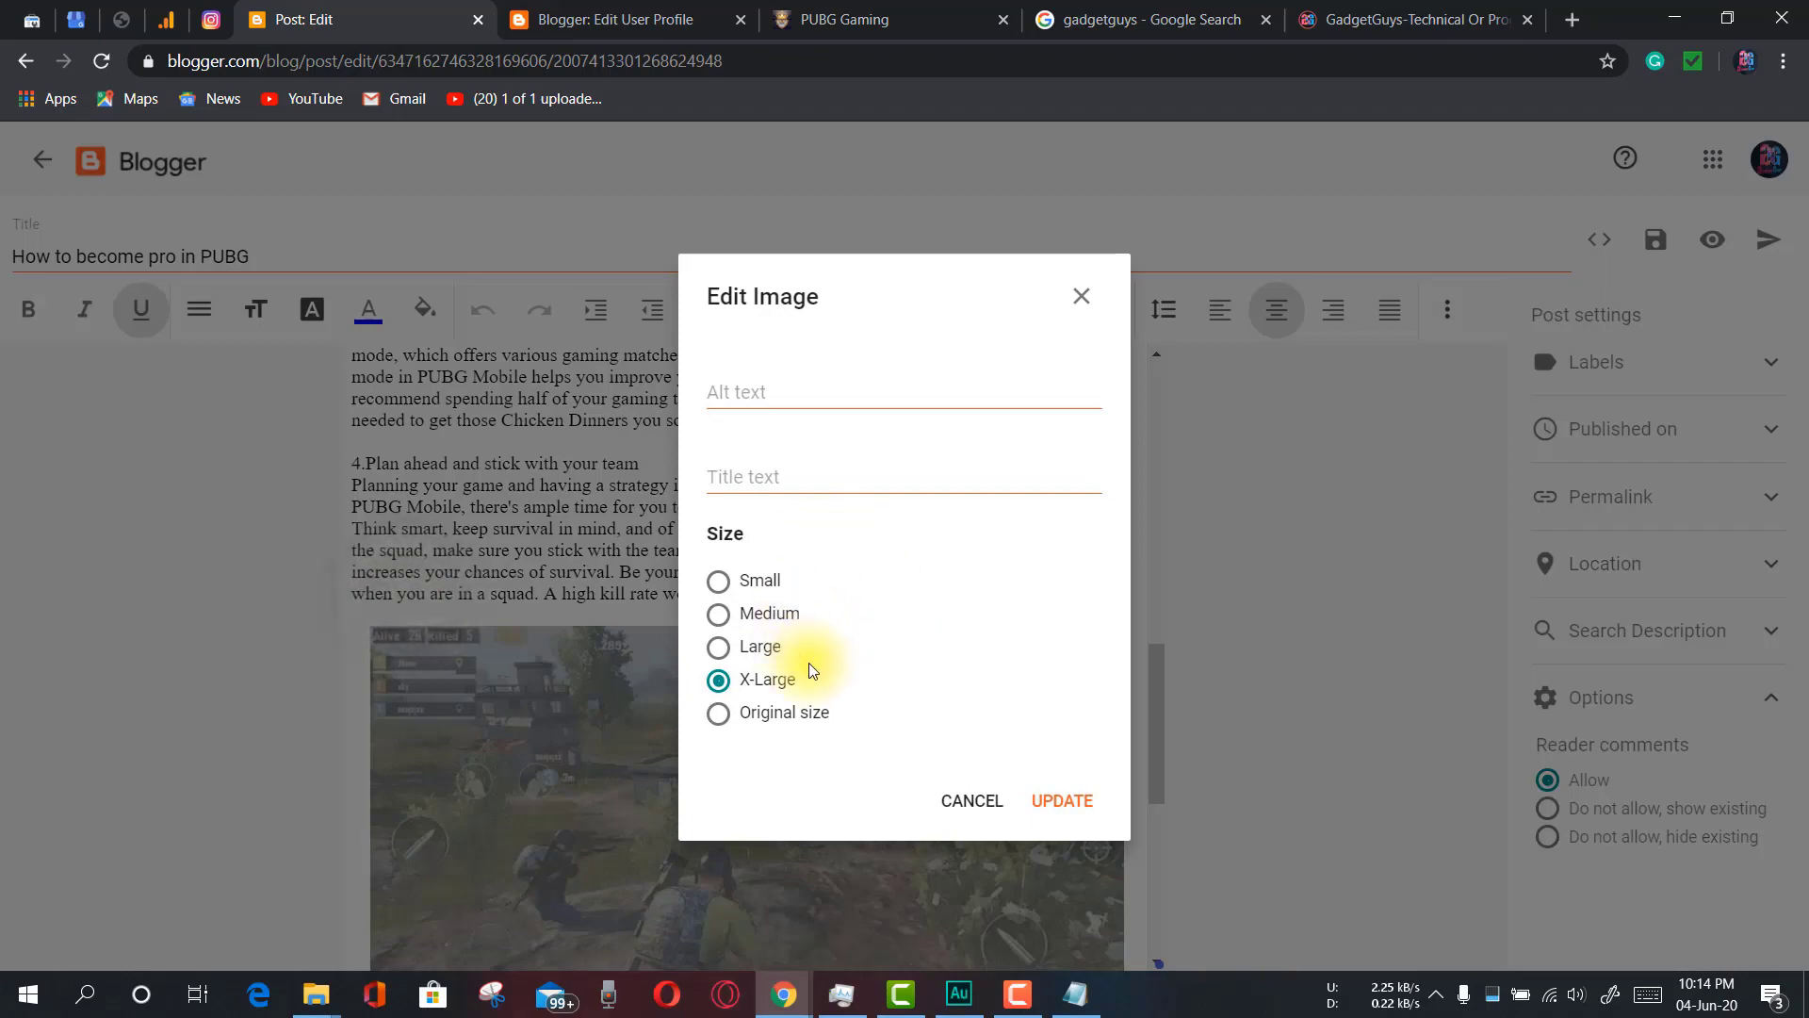
click(970, 798)
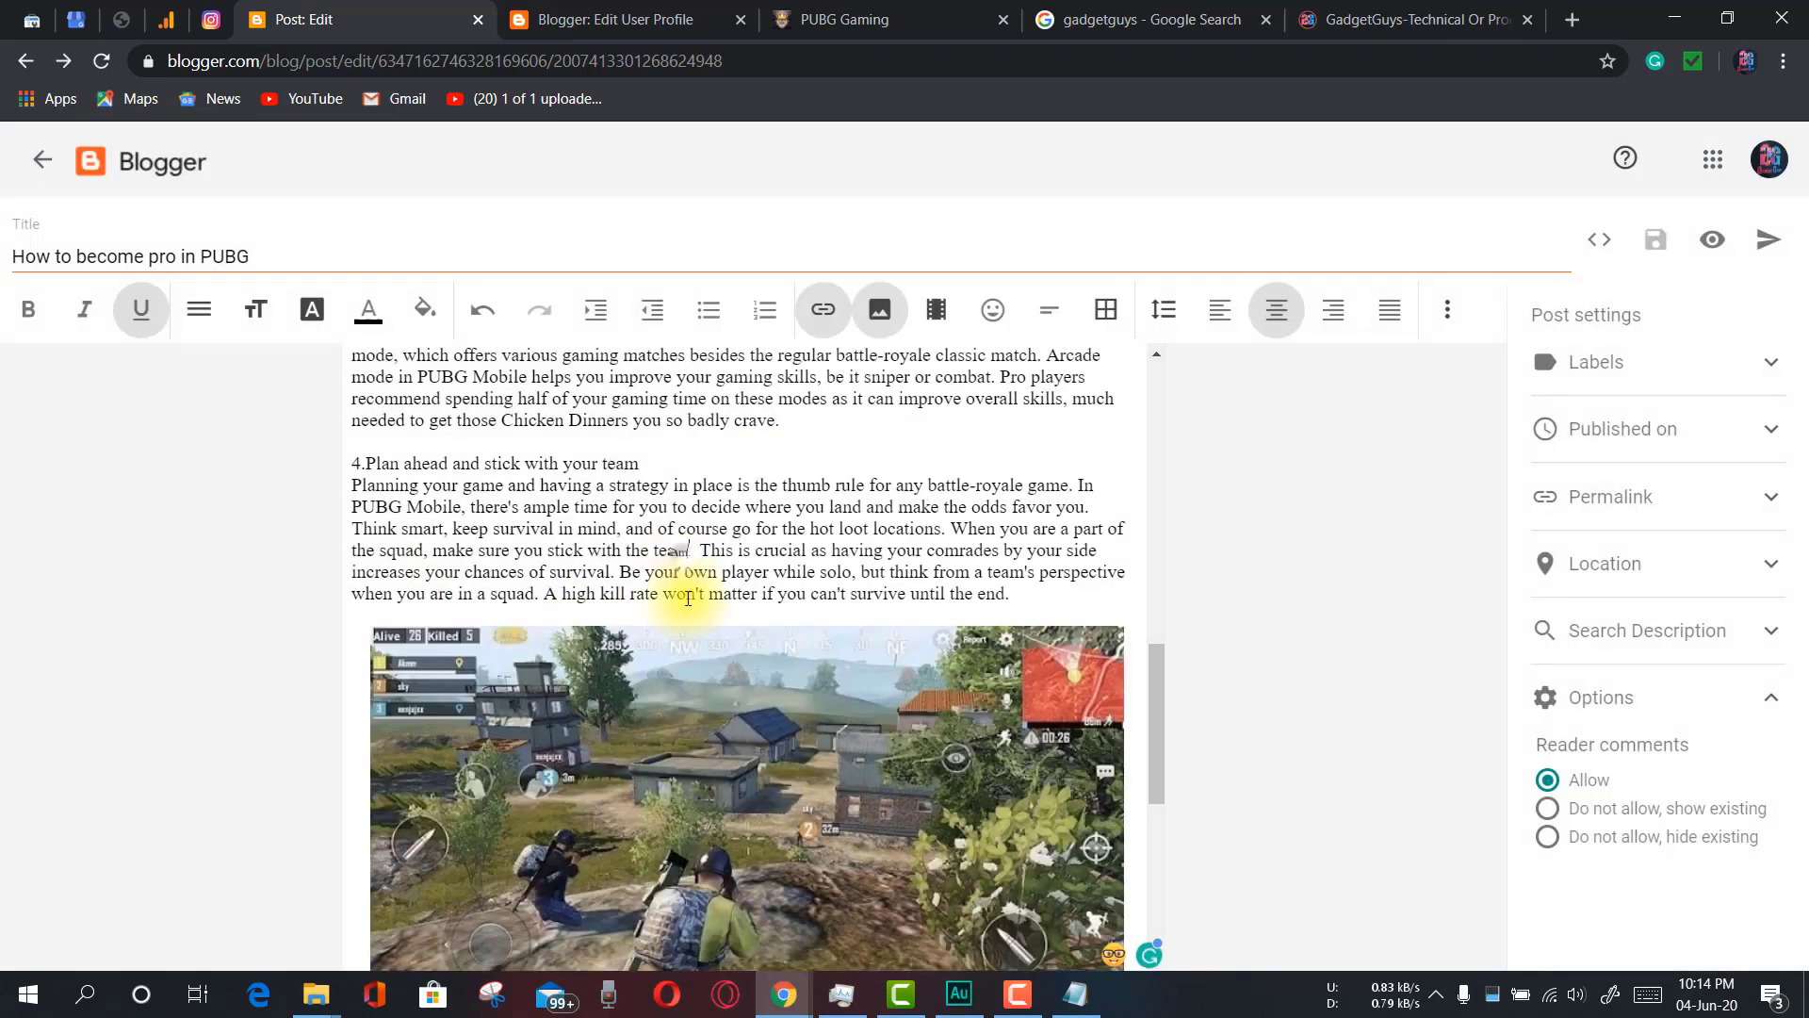
Center-align the gameplay image below the "4.Plan ahead and stick with your team" section
click(674, 716)
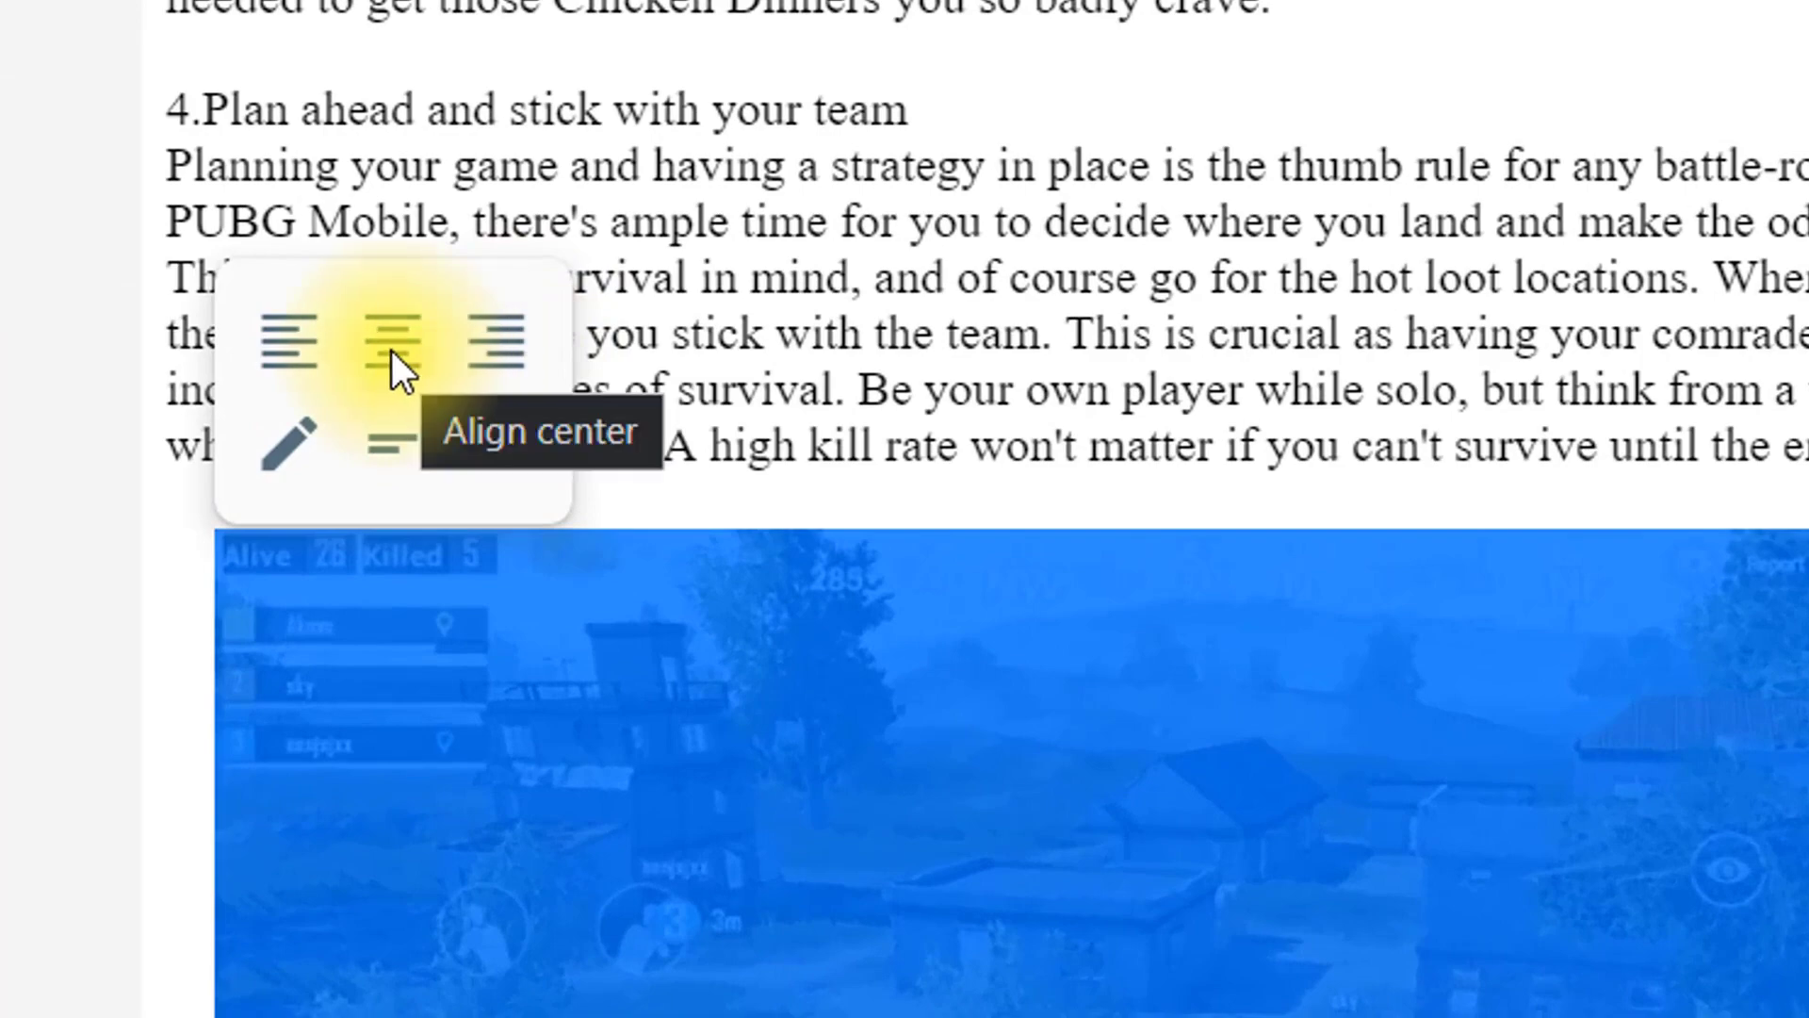
click(392, 348)
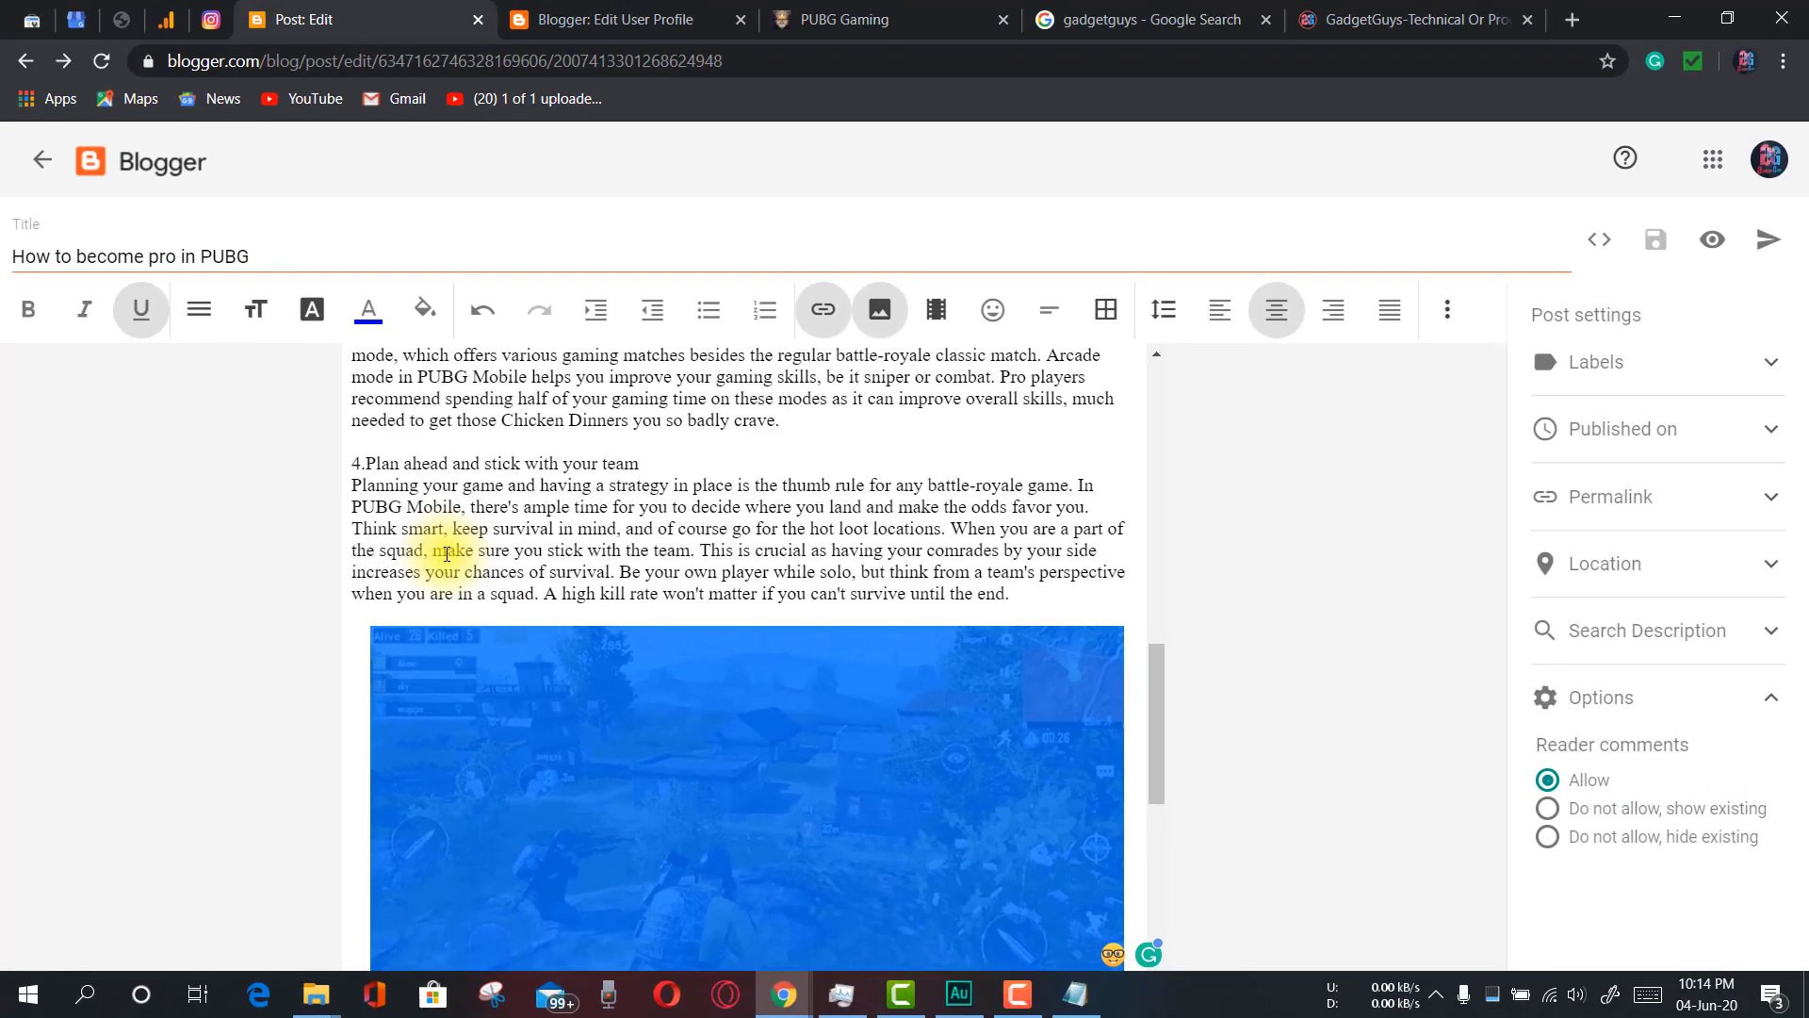
scroll(669, 643, up, 15)
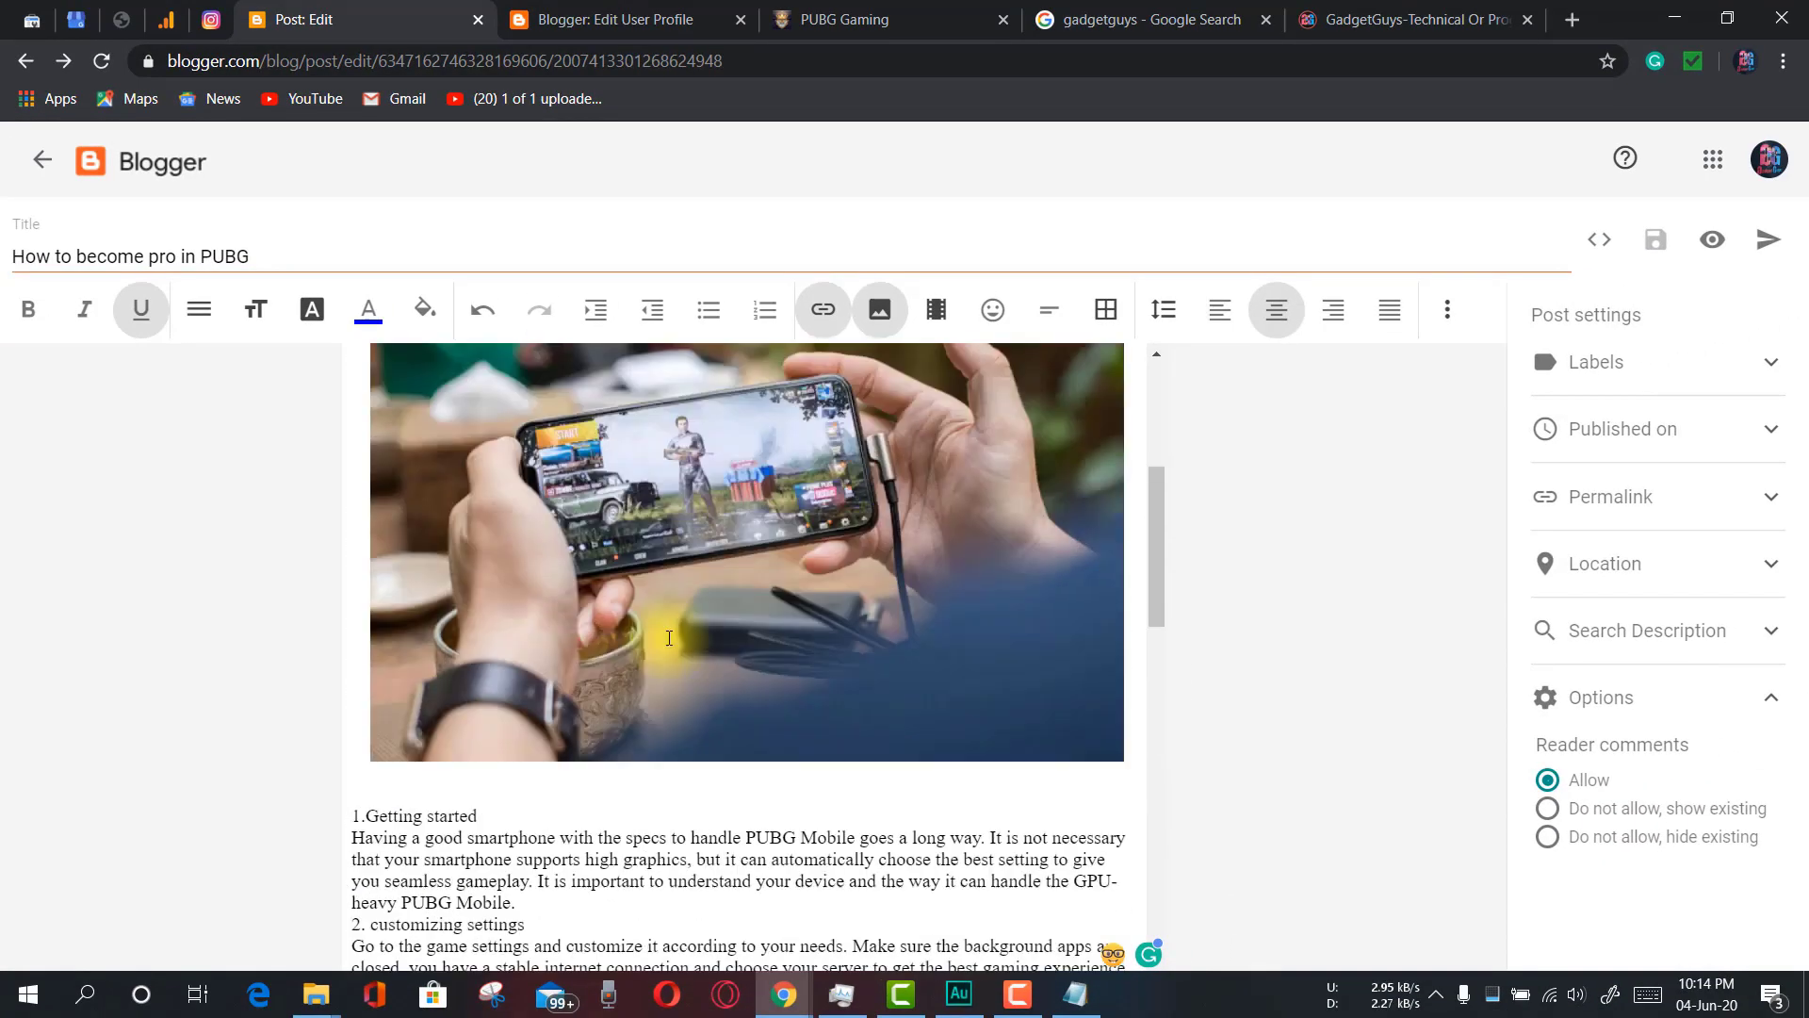
Check the first image's placement and review the draft's text and images from beginning to end
click(669, 644)
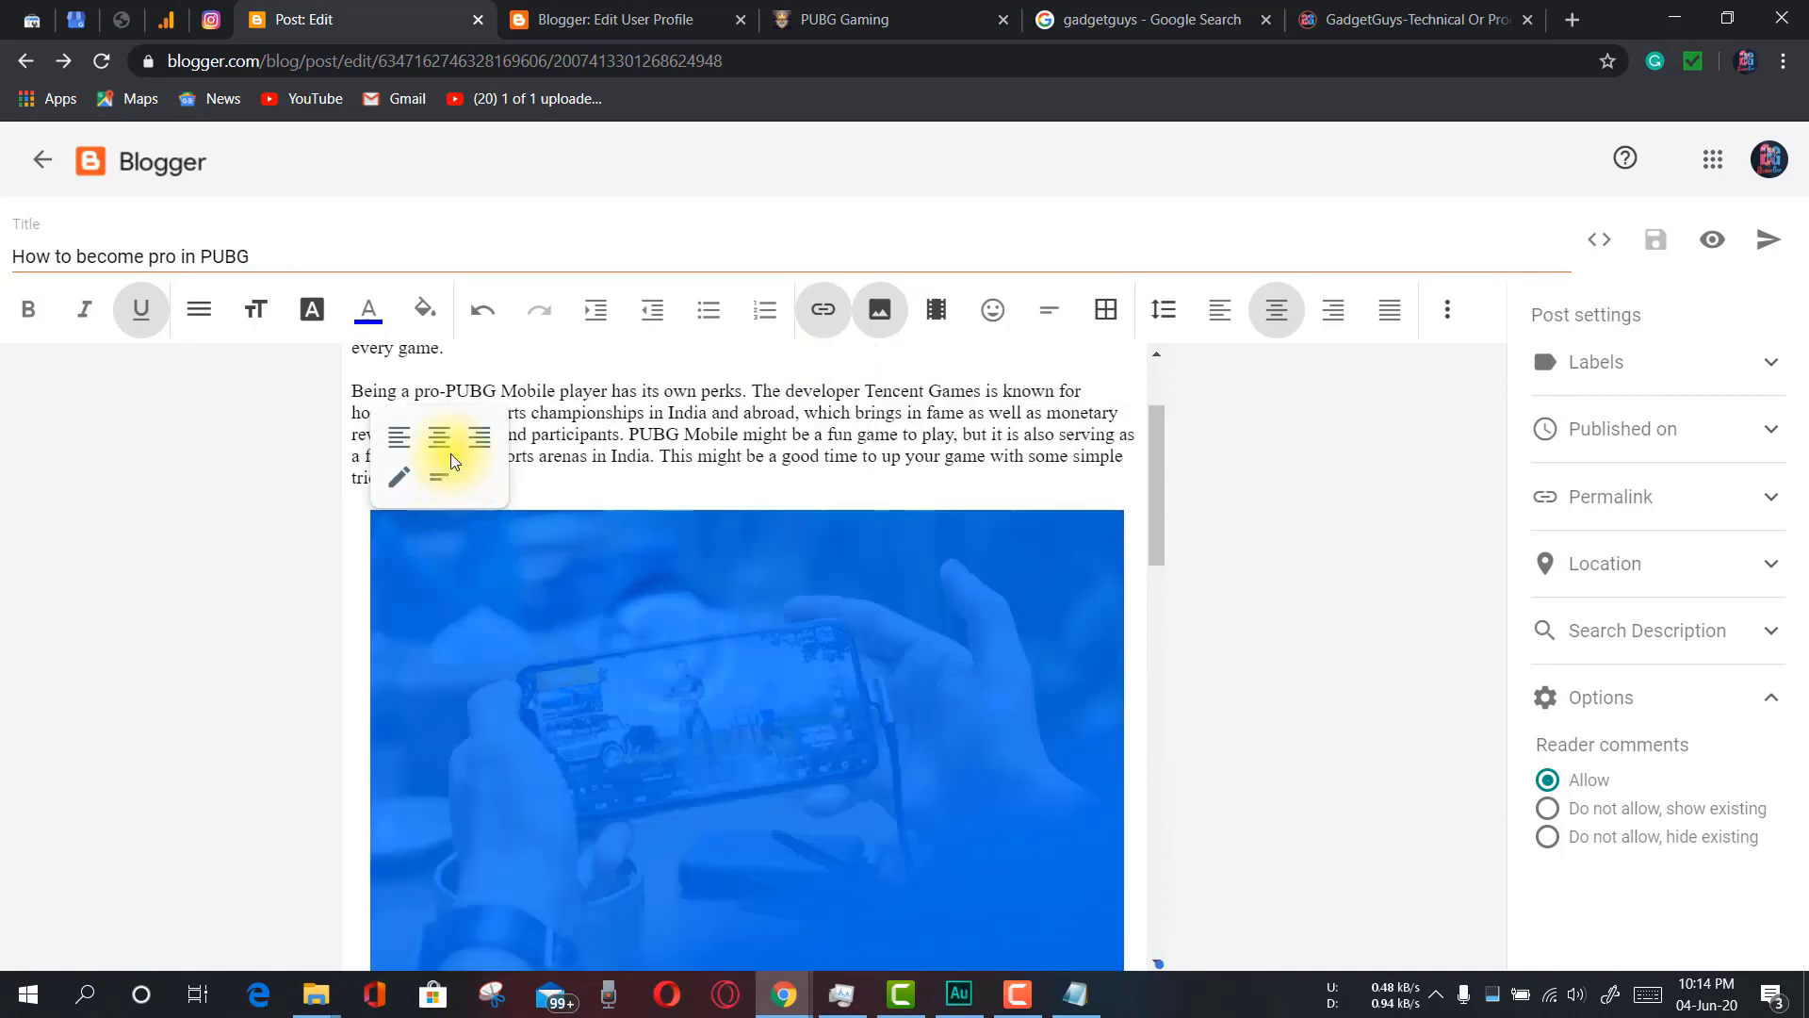
click(634, 448)
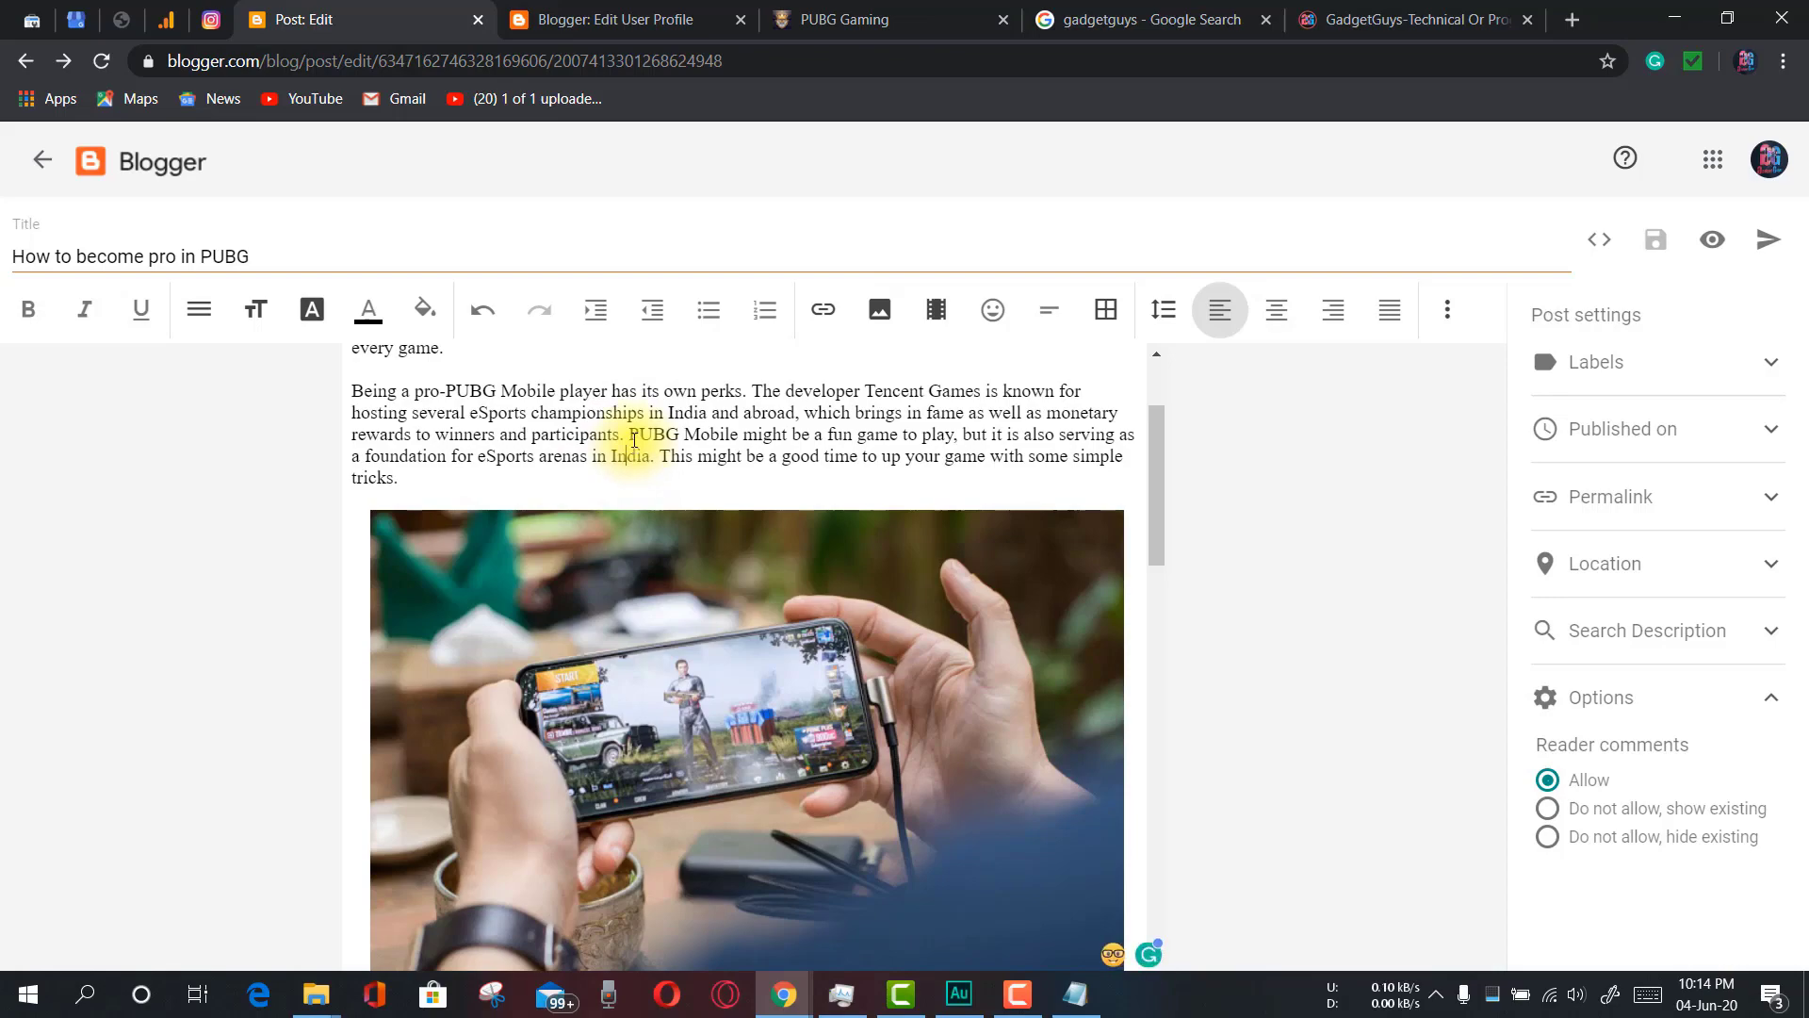
scroll(800, 634, up, 2)
scroll(950, 718, down, 8)
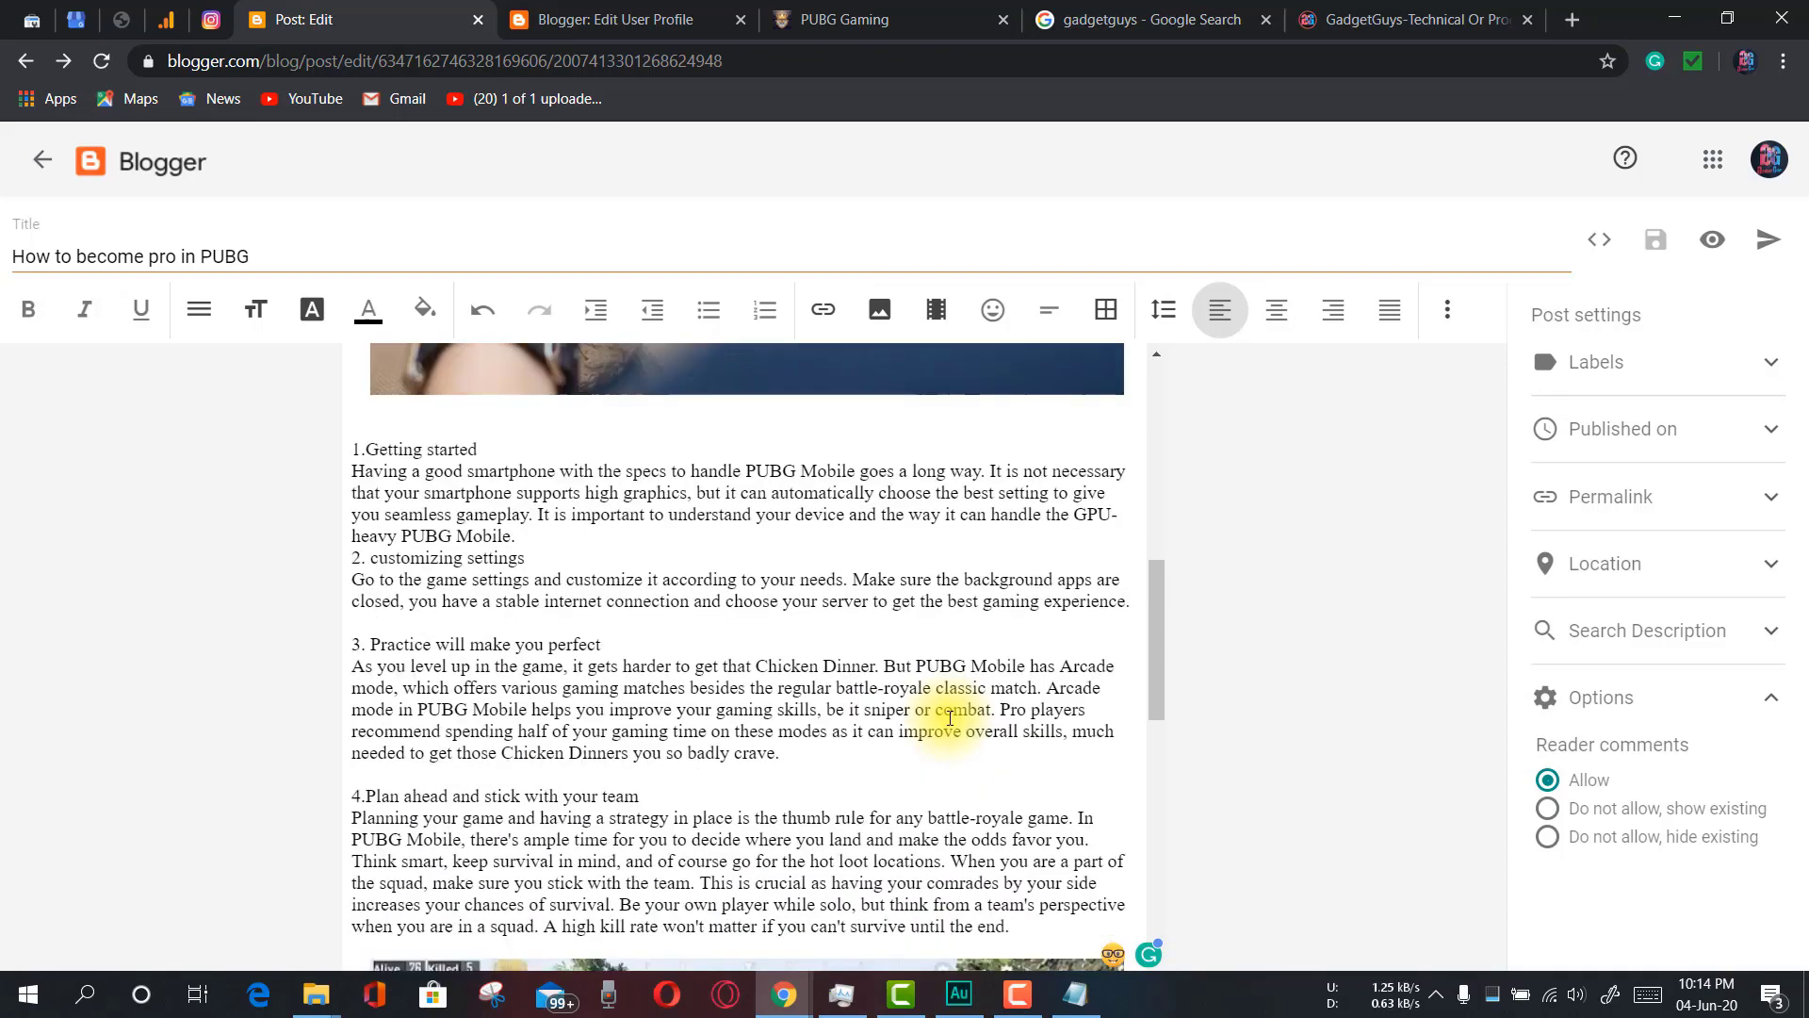
scroll(949, 718, down, 10)
scroll(949, 702, up, 18)
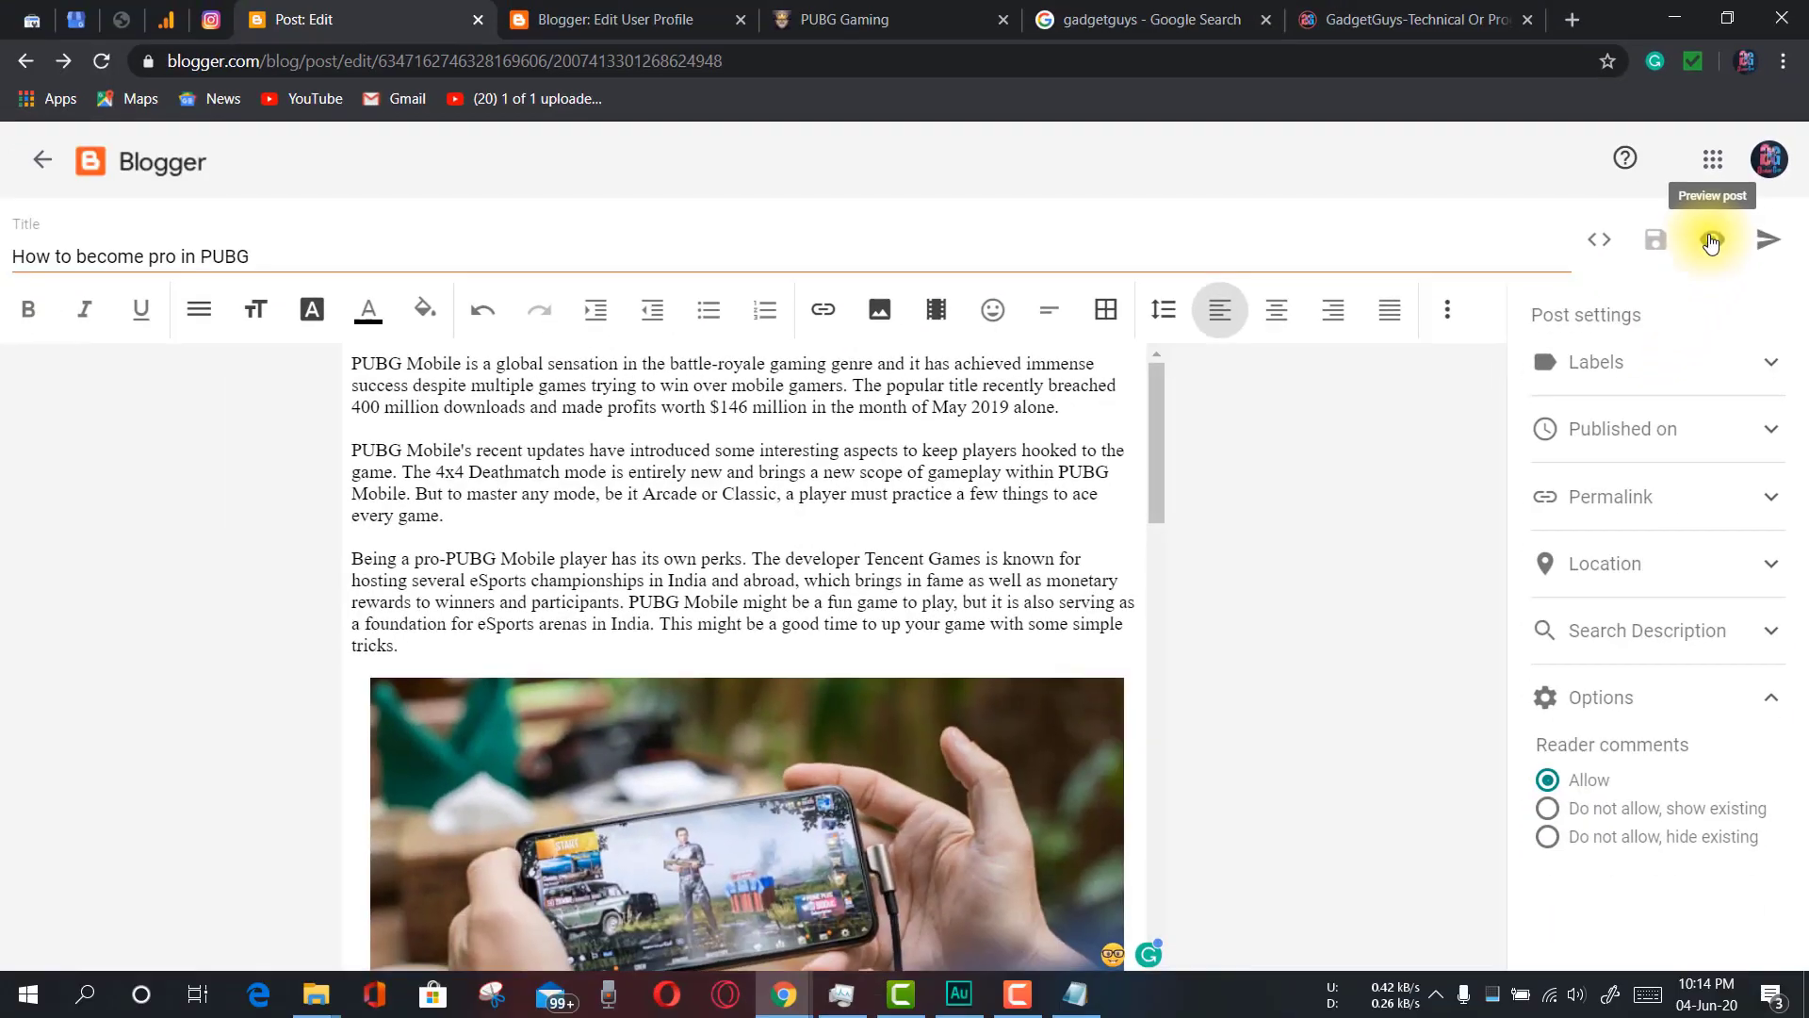
Preview the "How to become pro in PUBG" post and review its text and images in the full-width layout
click(1239, 545)
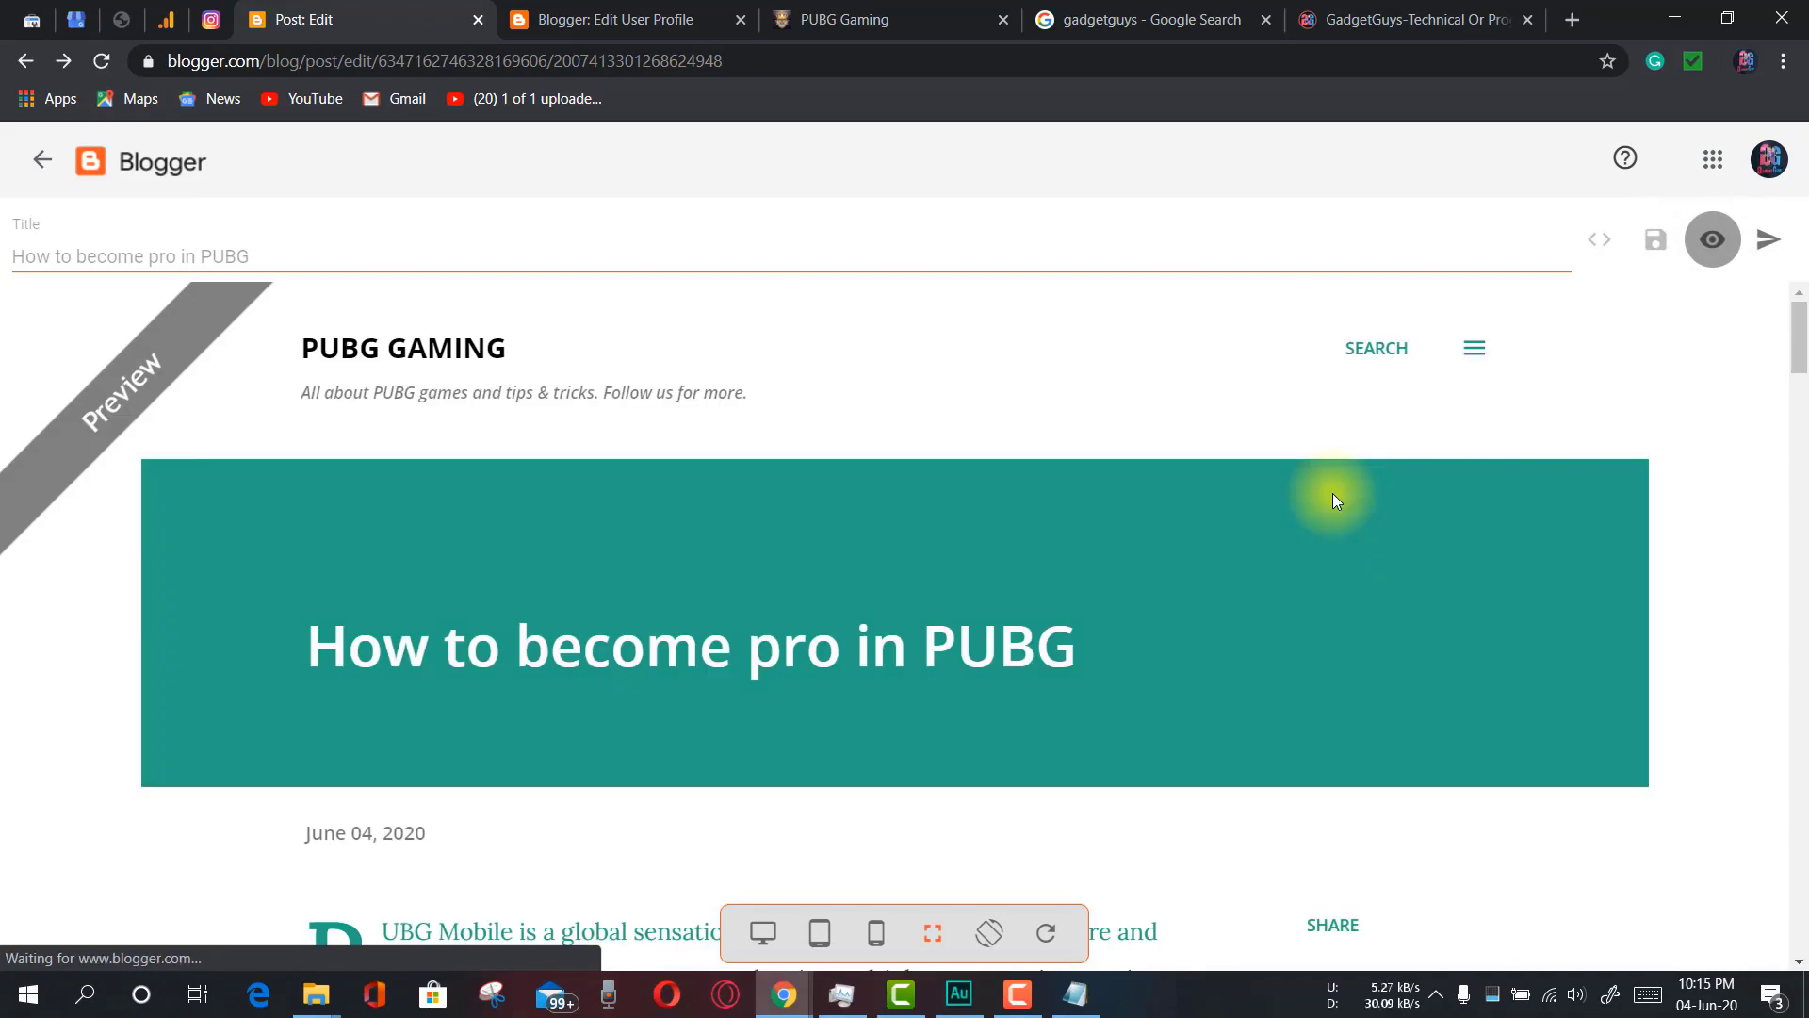
scroll(1076, 559, down, 10)
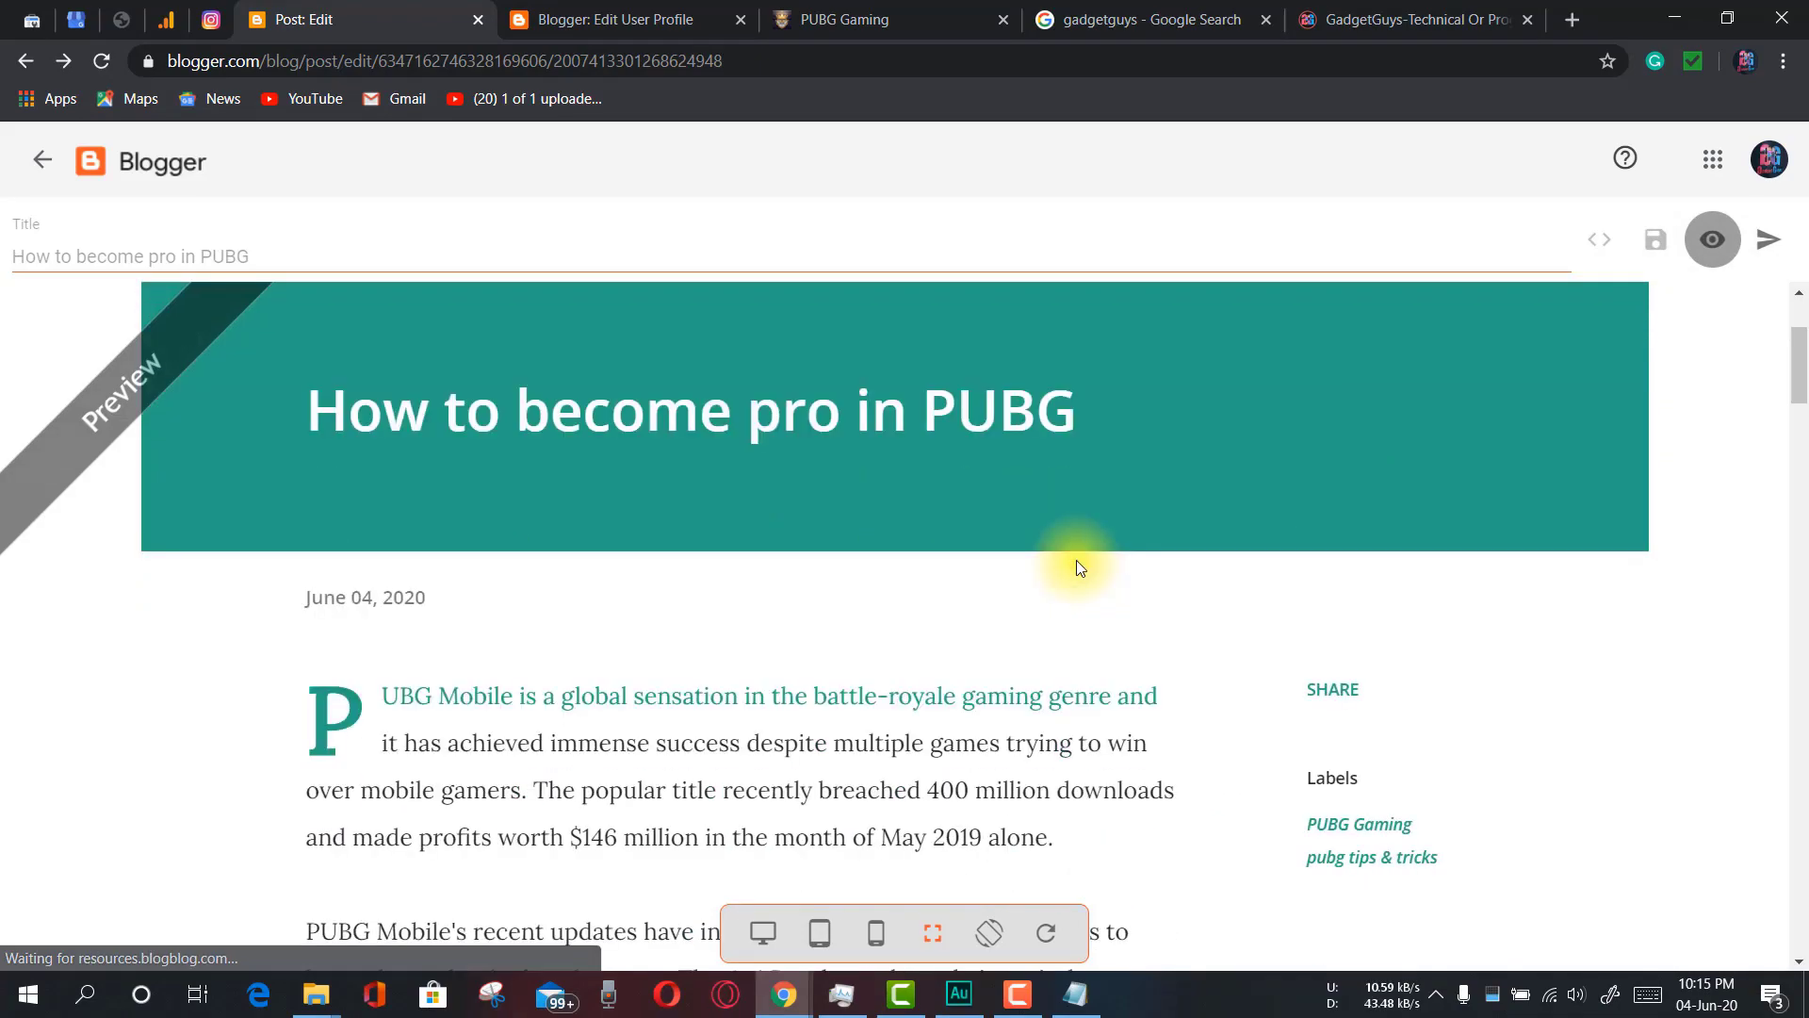
scroll(1077, 565, down, 12)
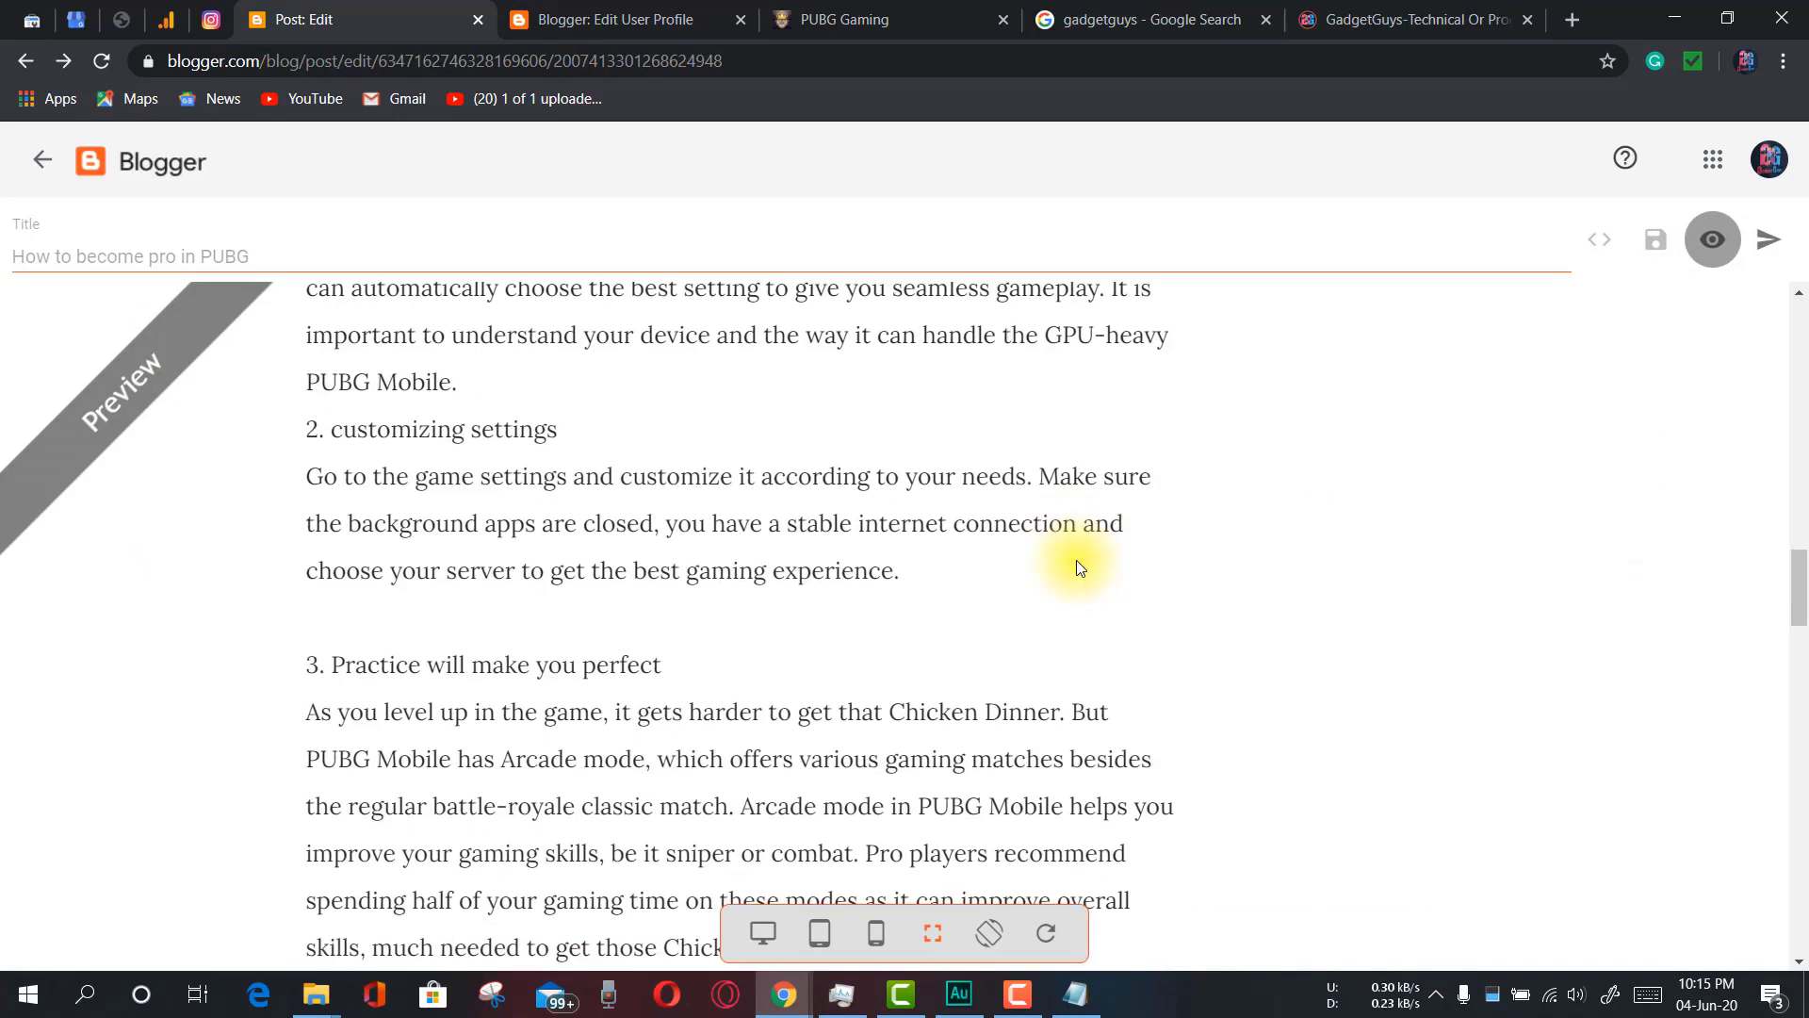
scroll(1077, 566, down, 4)
scroll(1076, 560, down, 10)
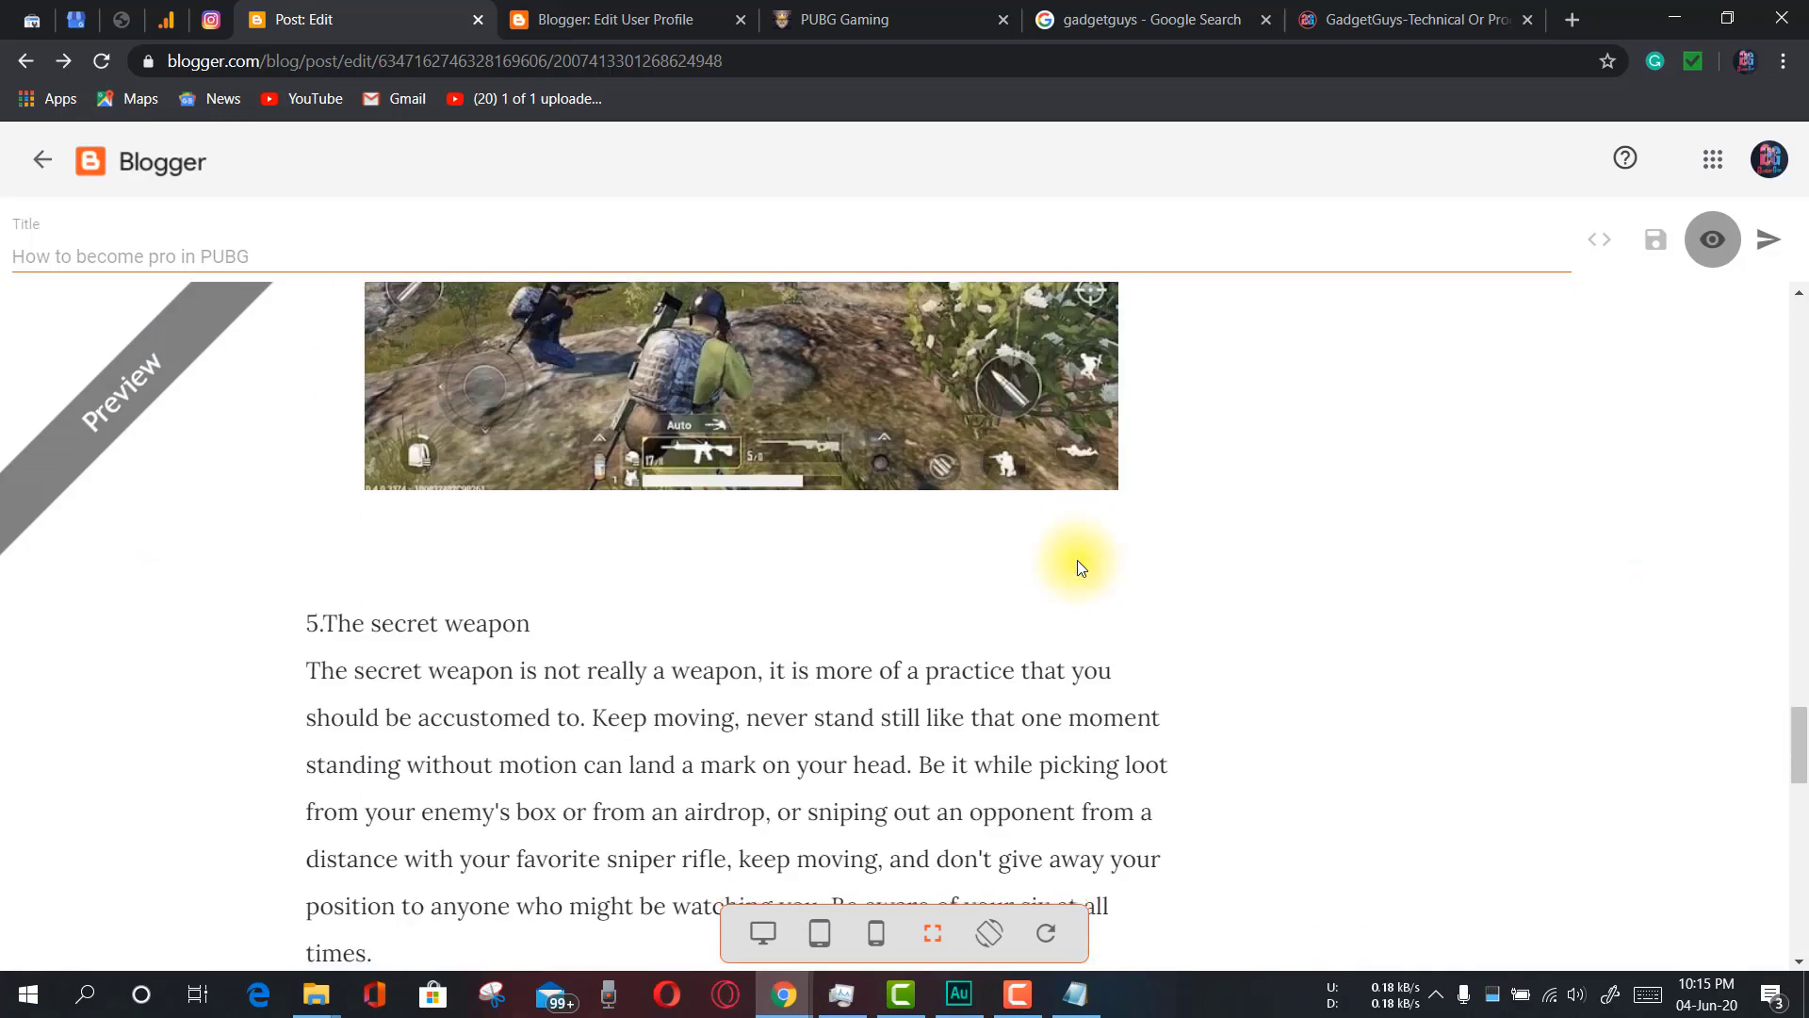
scroll(1082, 560, up, 12)
scroll(1089, 558, up, 14)
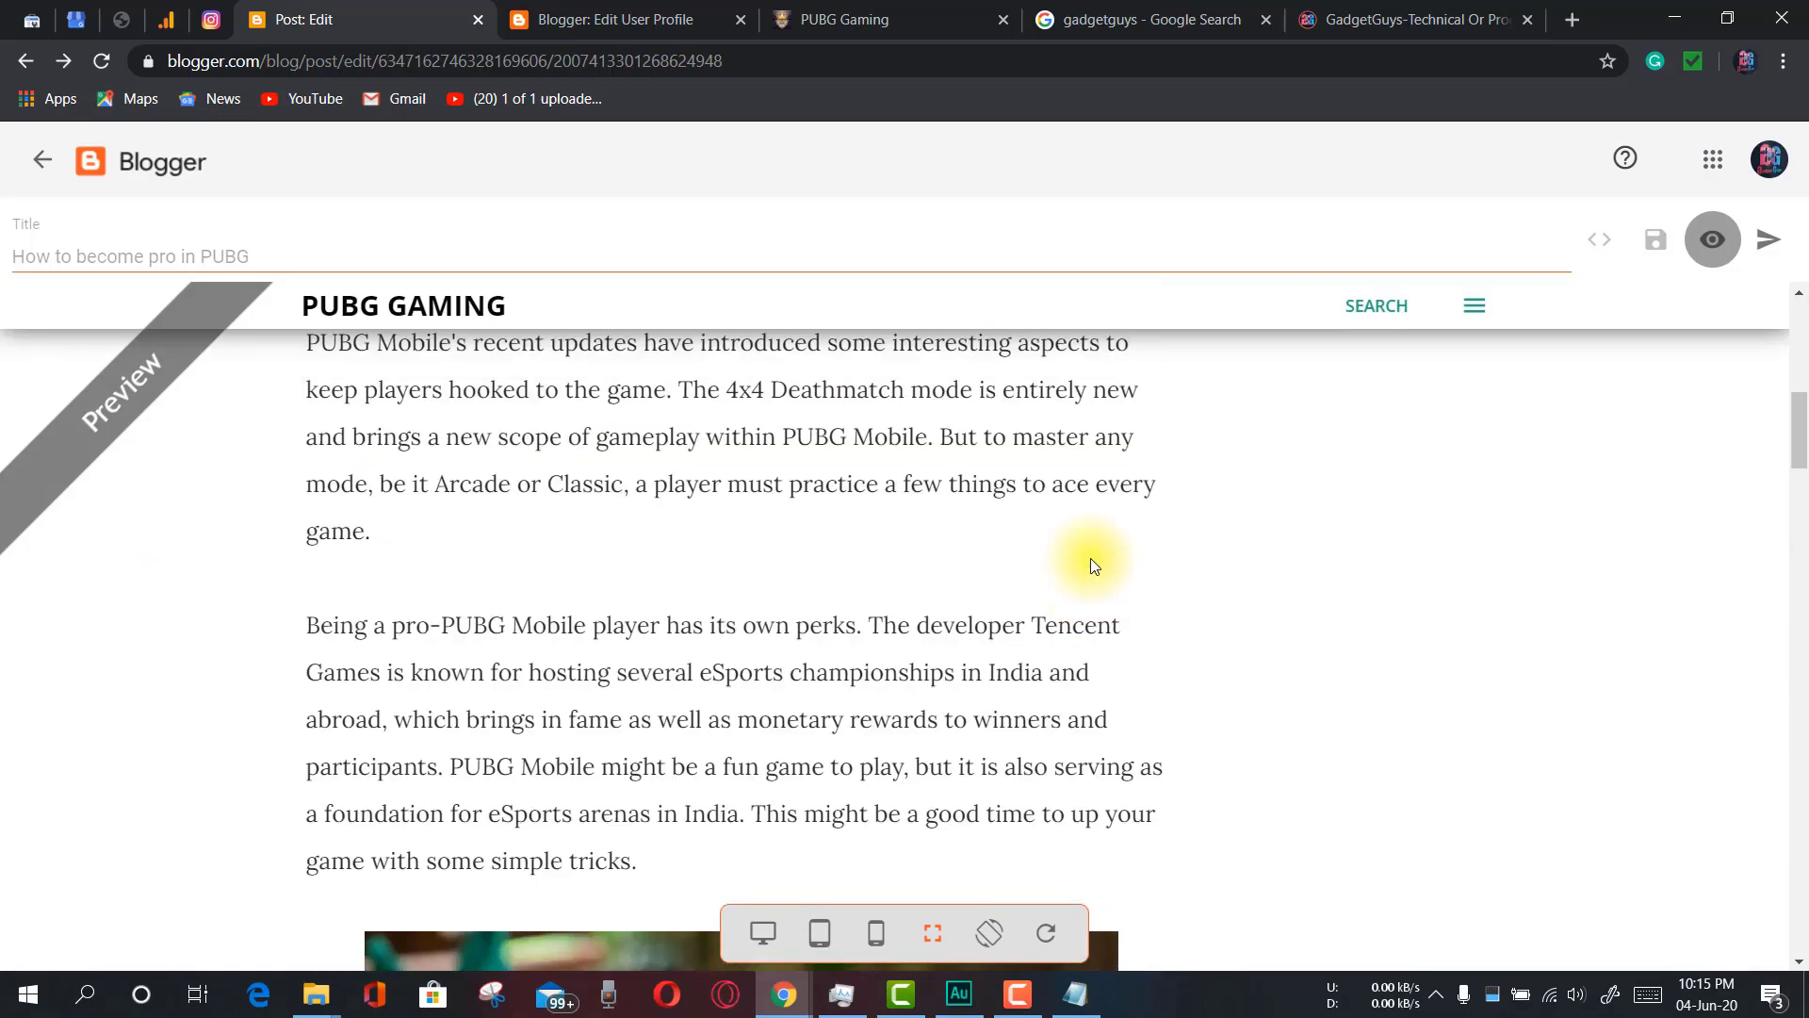
scroll(1089, 558, down, 4)
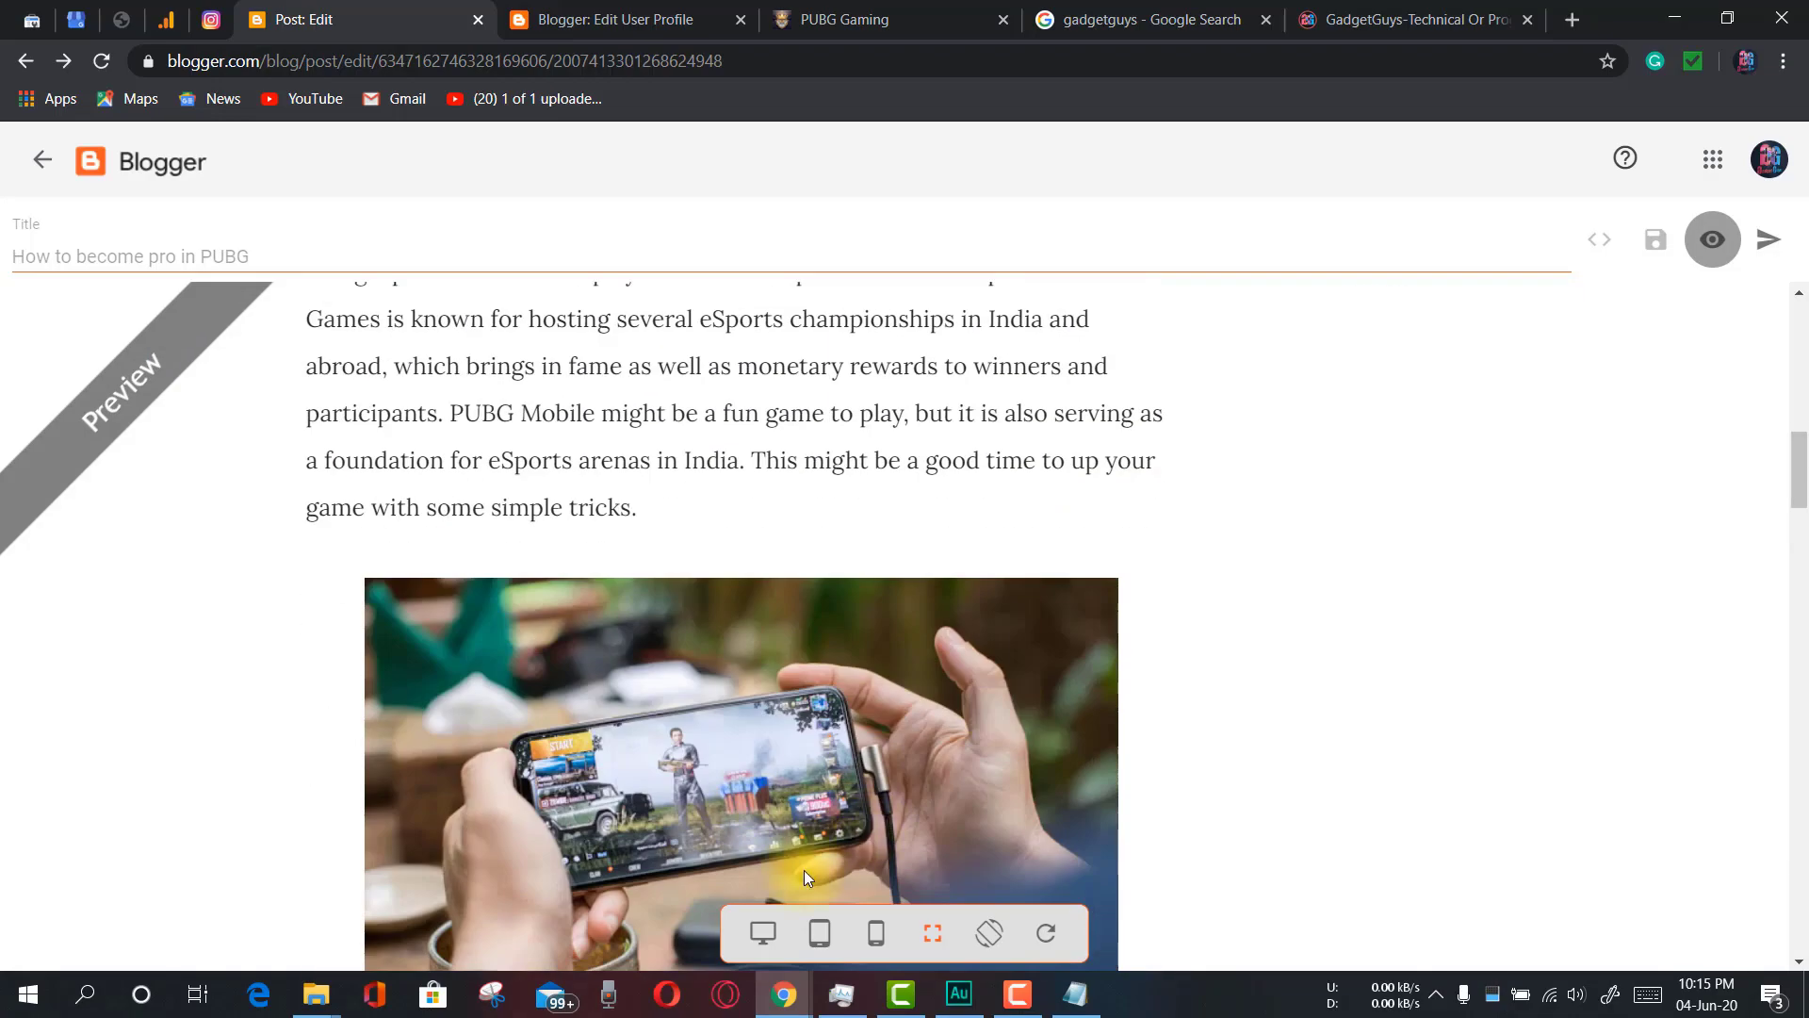
Preview the post in the desktop and tablet layouts, checking the tablet version through to the comments section
click(775, 939)
scroll(982, 715, up, 6)
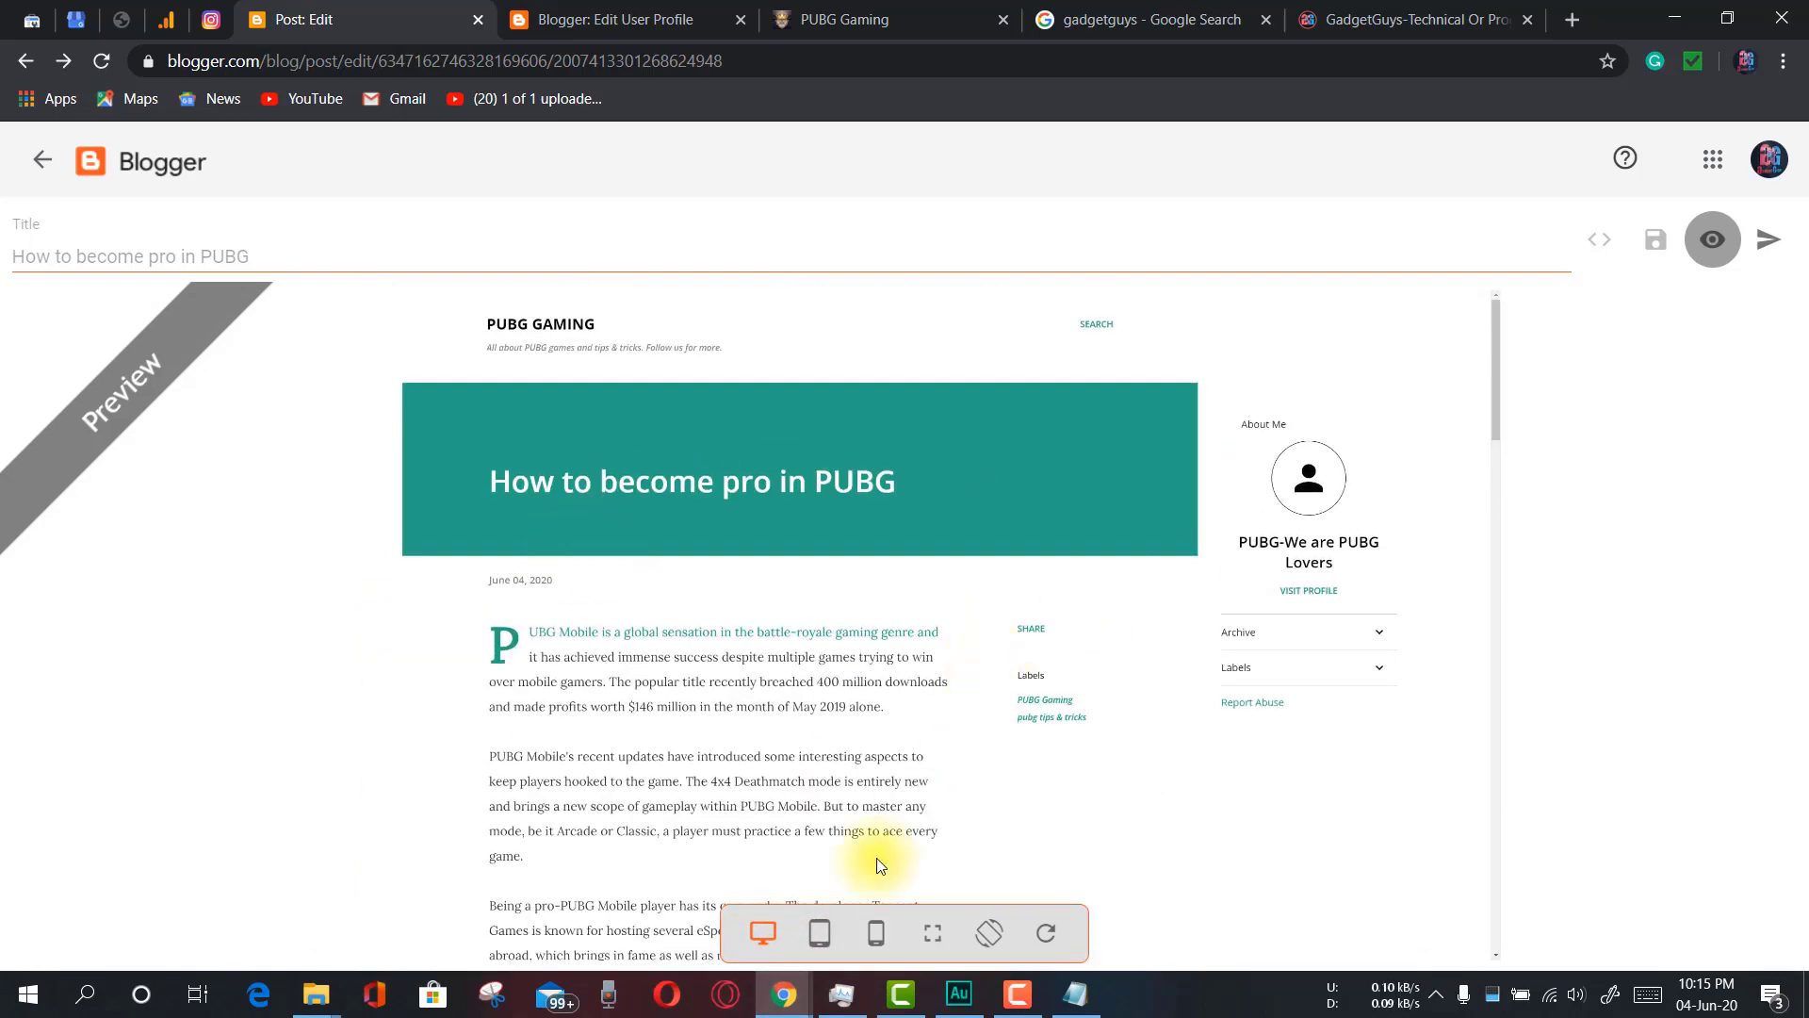
click(818, 937)
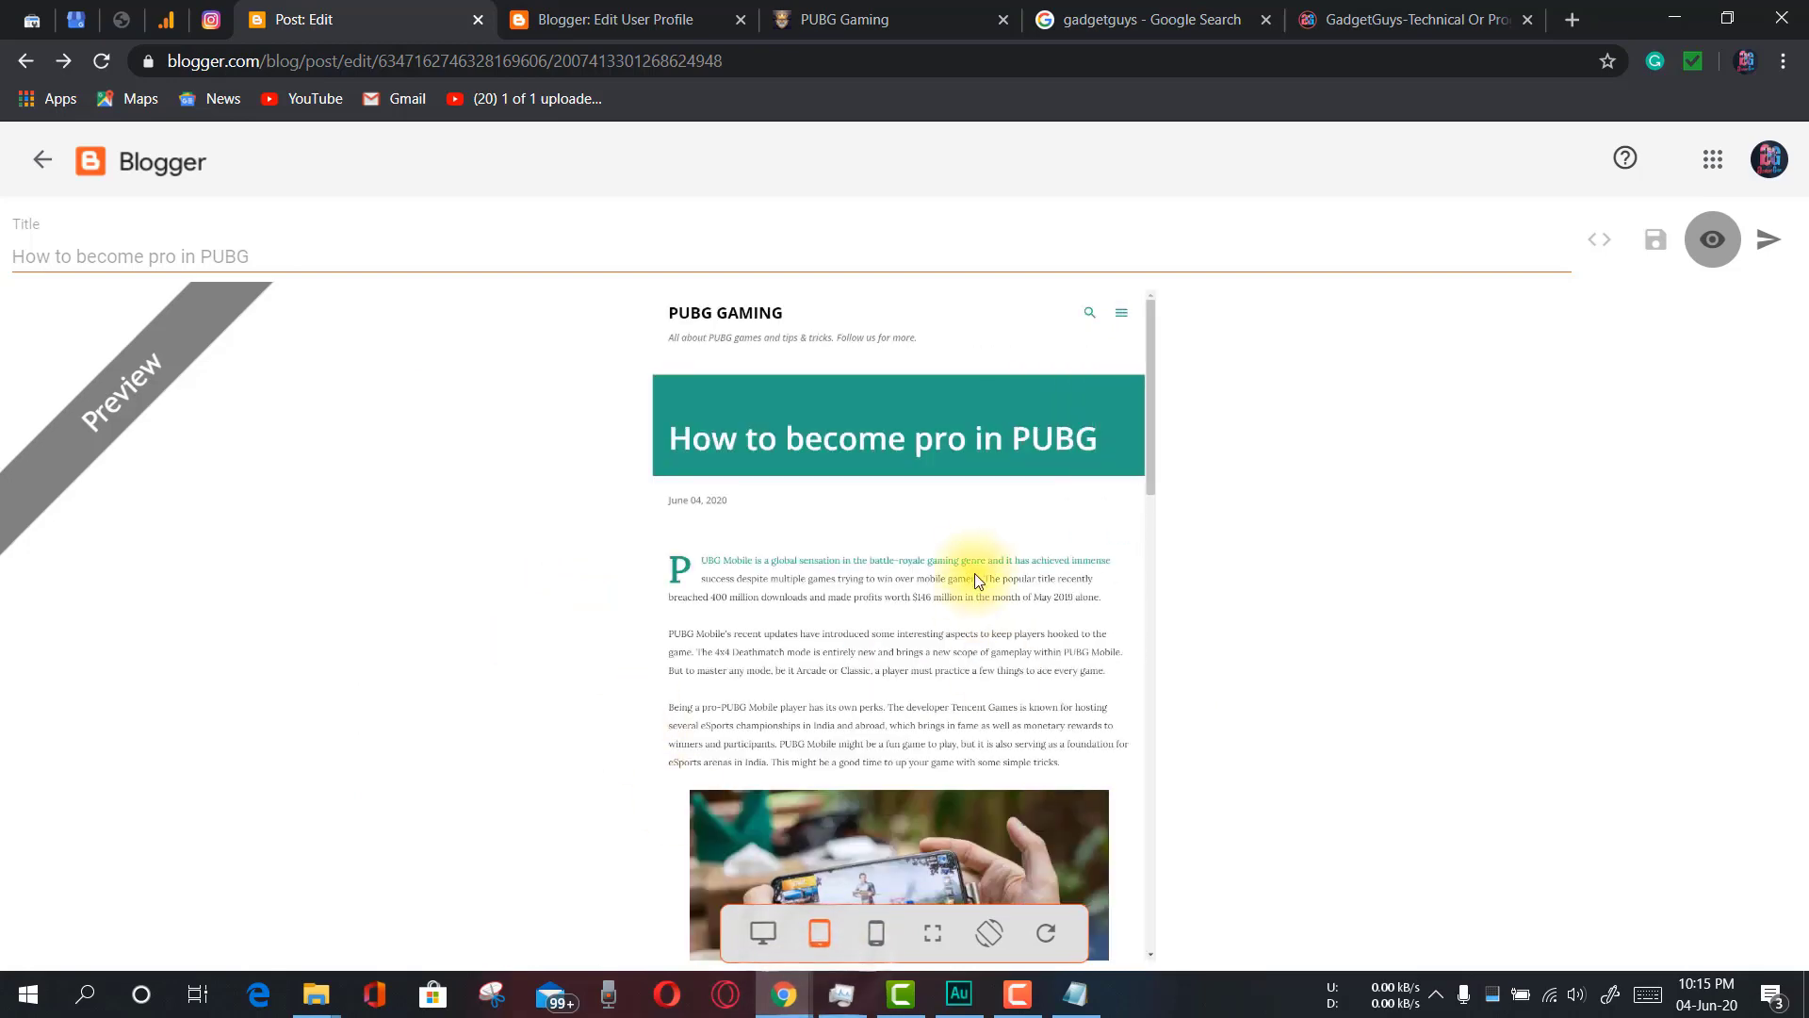
scroll(975, 566, down, 10)
scroll(975, 563, down, 4)
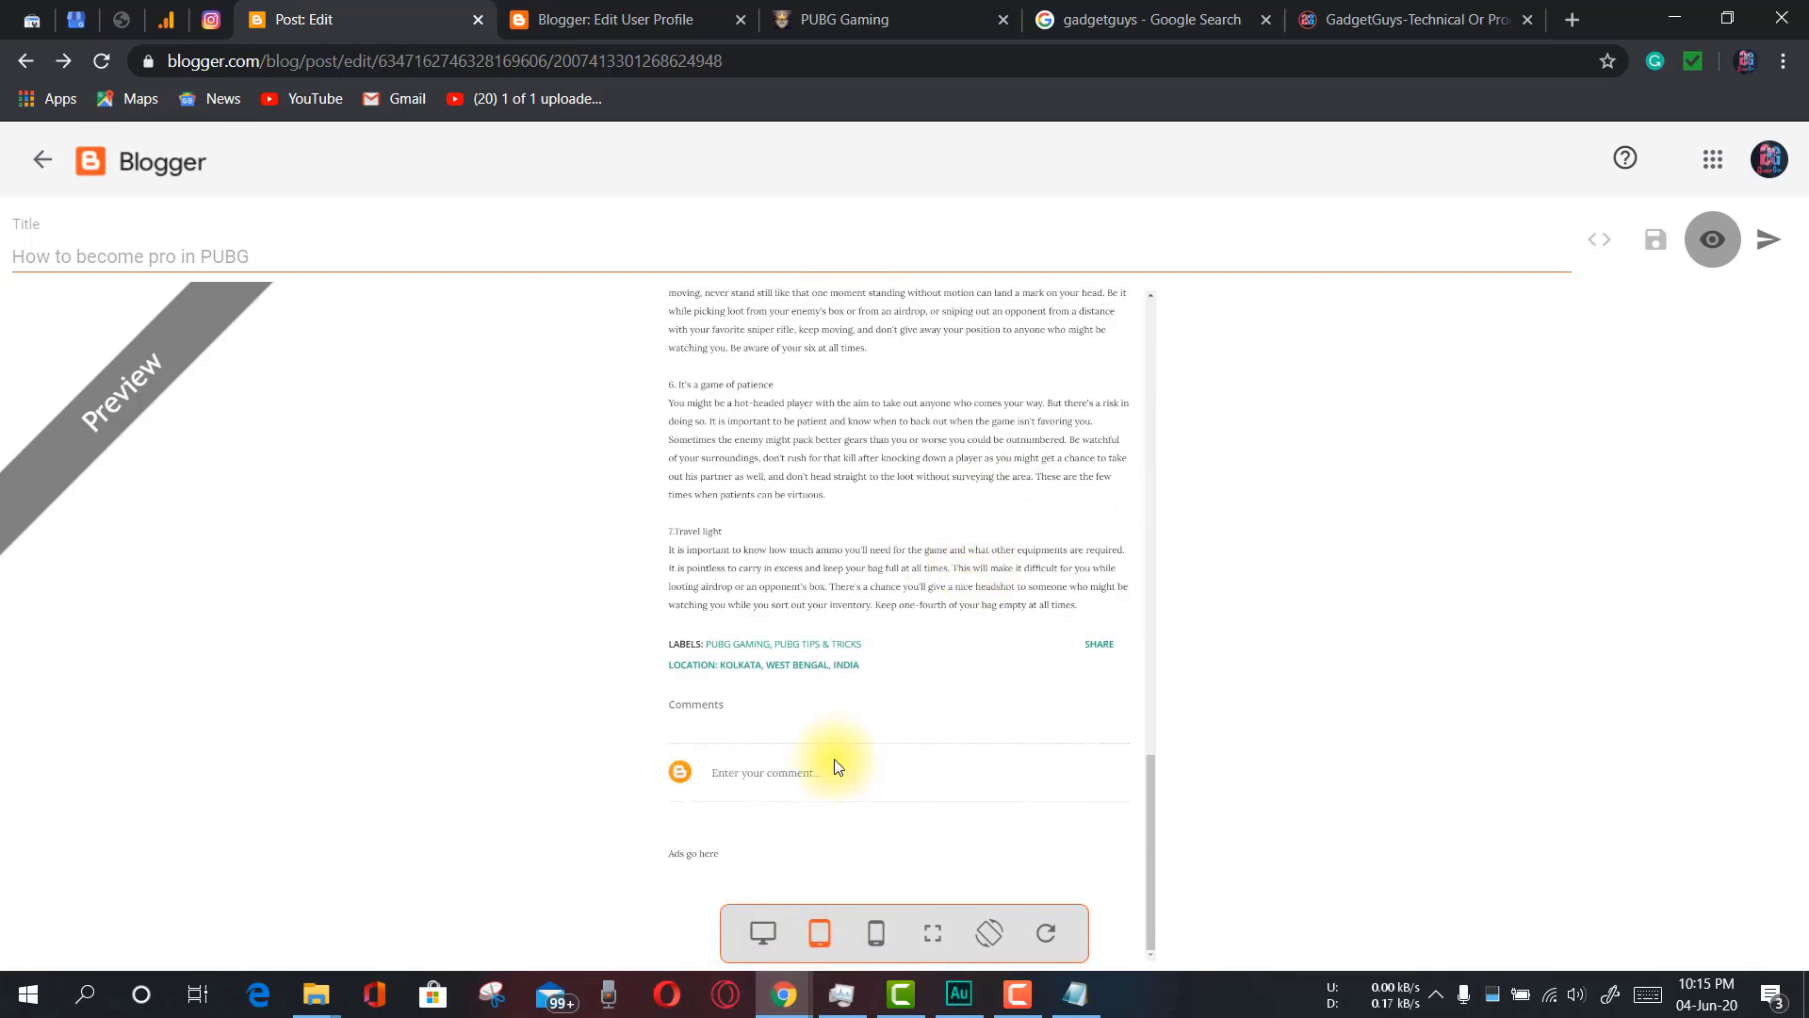
Preview the post in the mobile phone layout and examine how its images and sections fit
click(864, 938)
scroll(943, 563, up, 15)
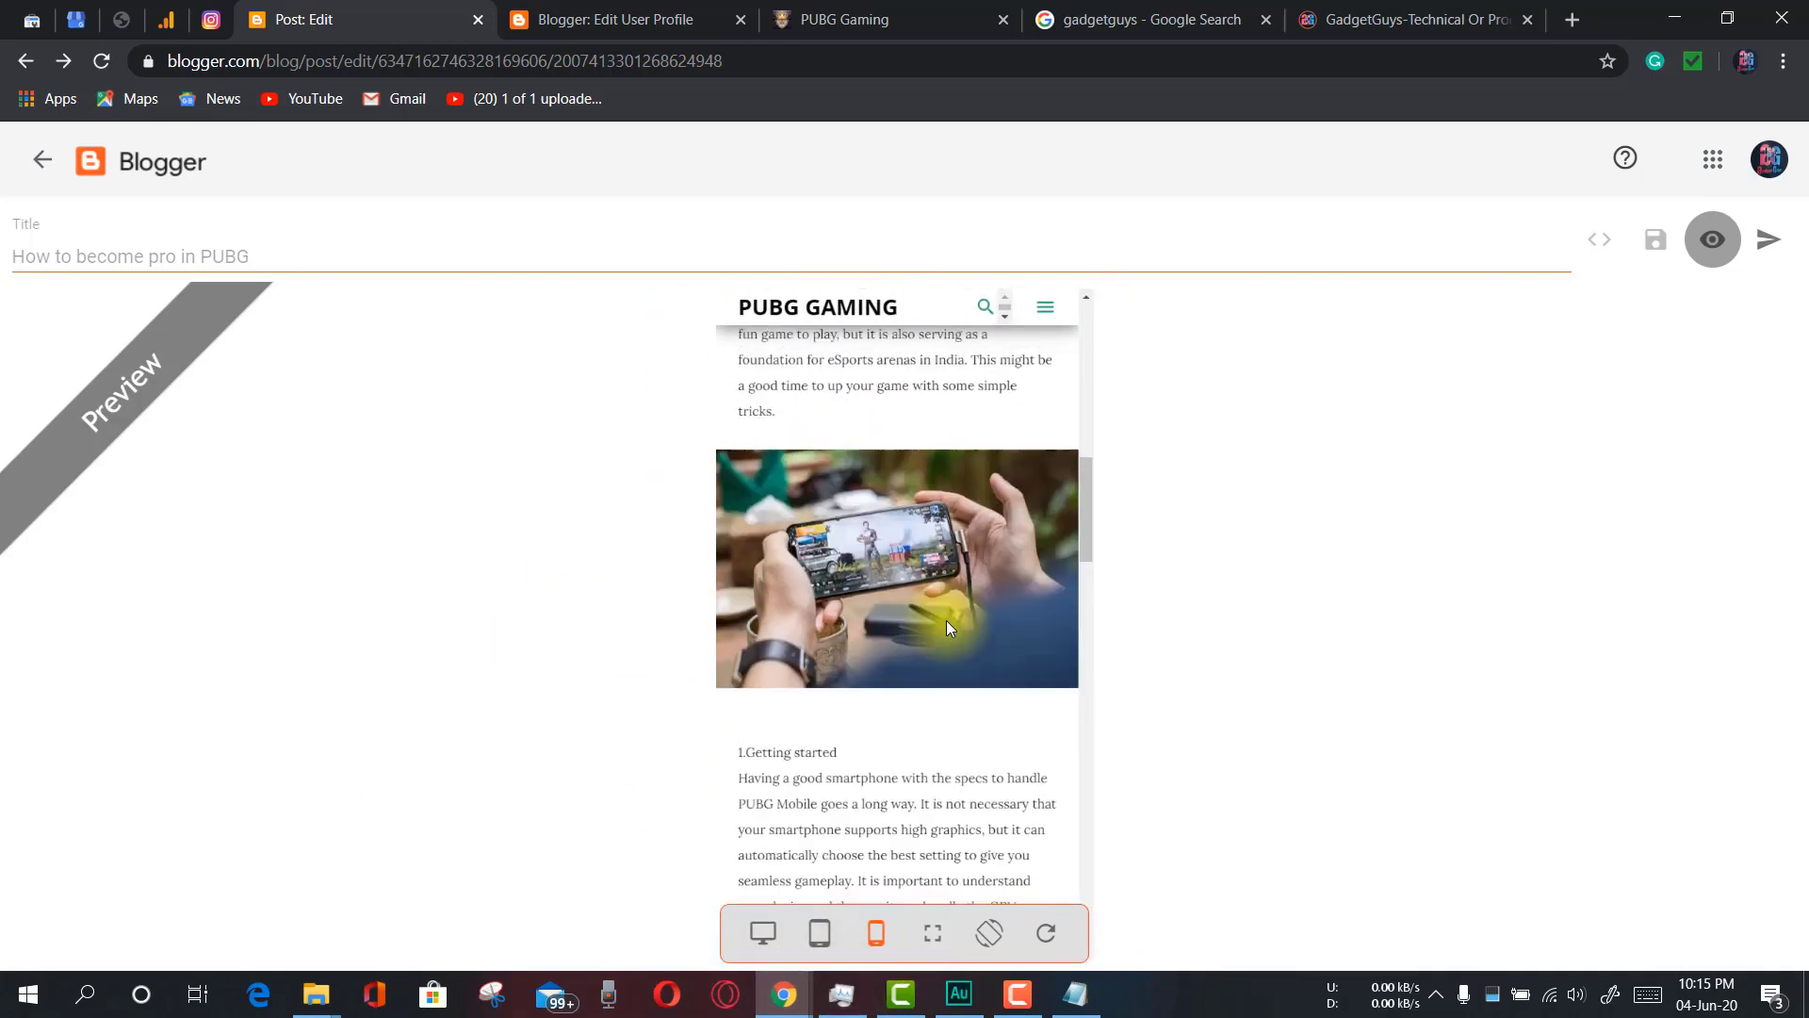
scroll(946, 622, down, 15)
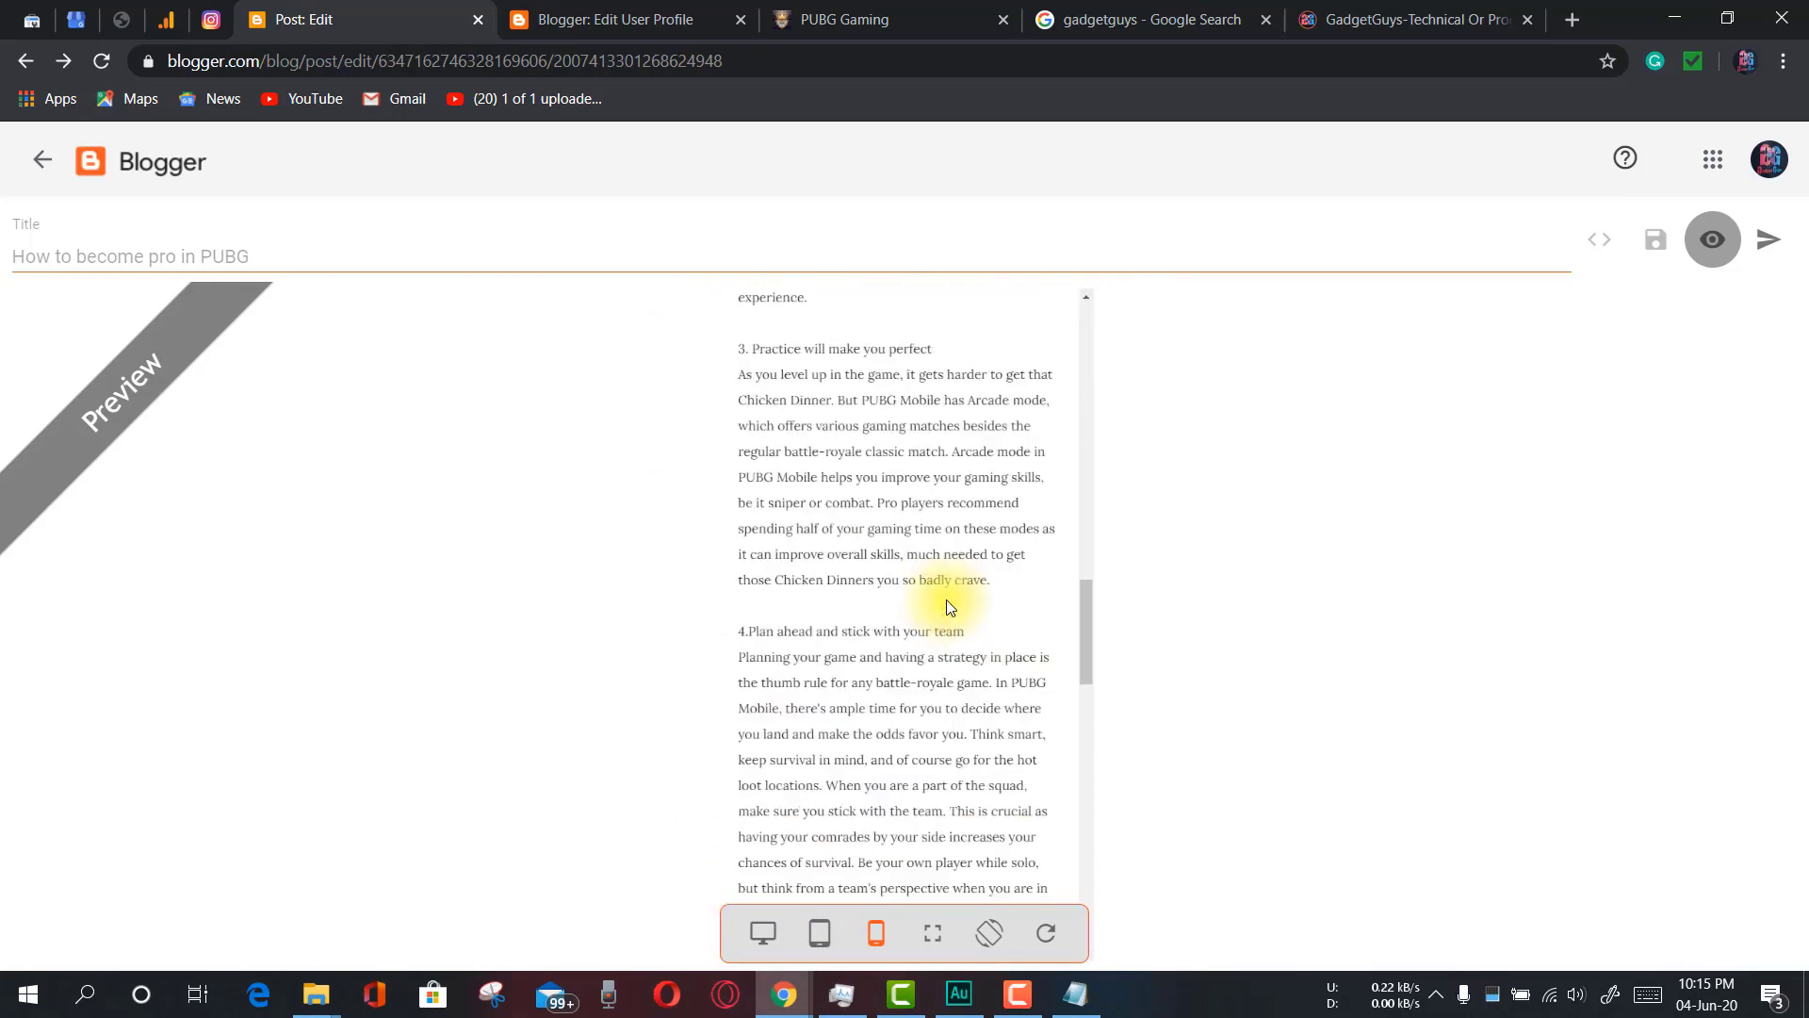
scroll(946, 601, down, 5)
scroll(932, 603, up, 12)
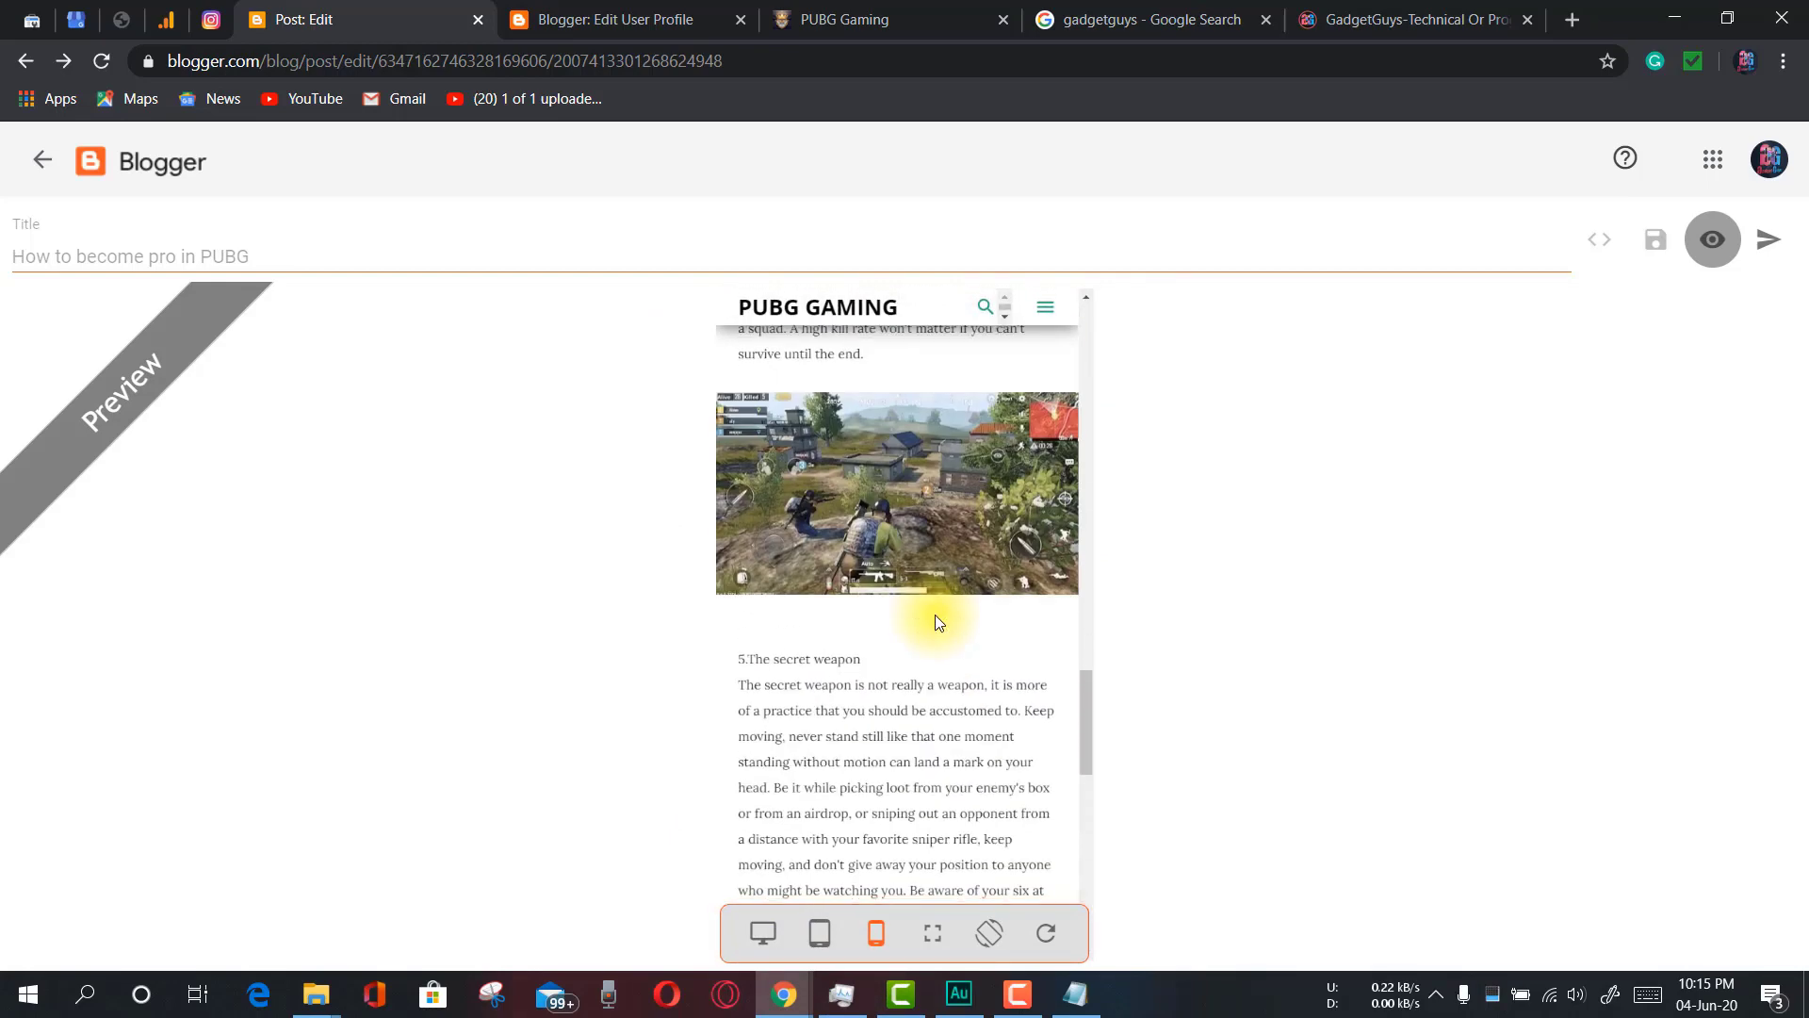
scroll(937, 617, down, 4)
scroll(942, 619, up, 5)
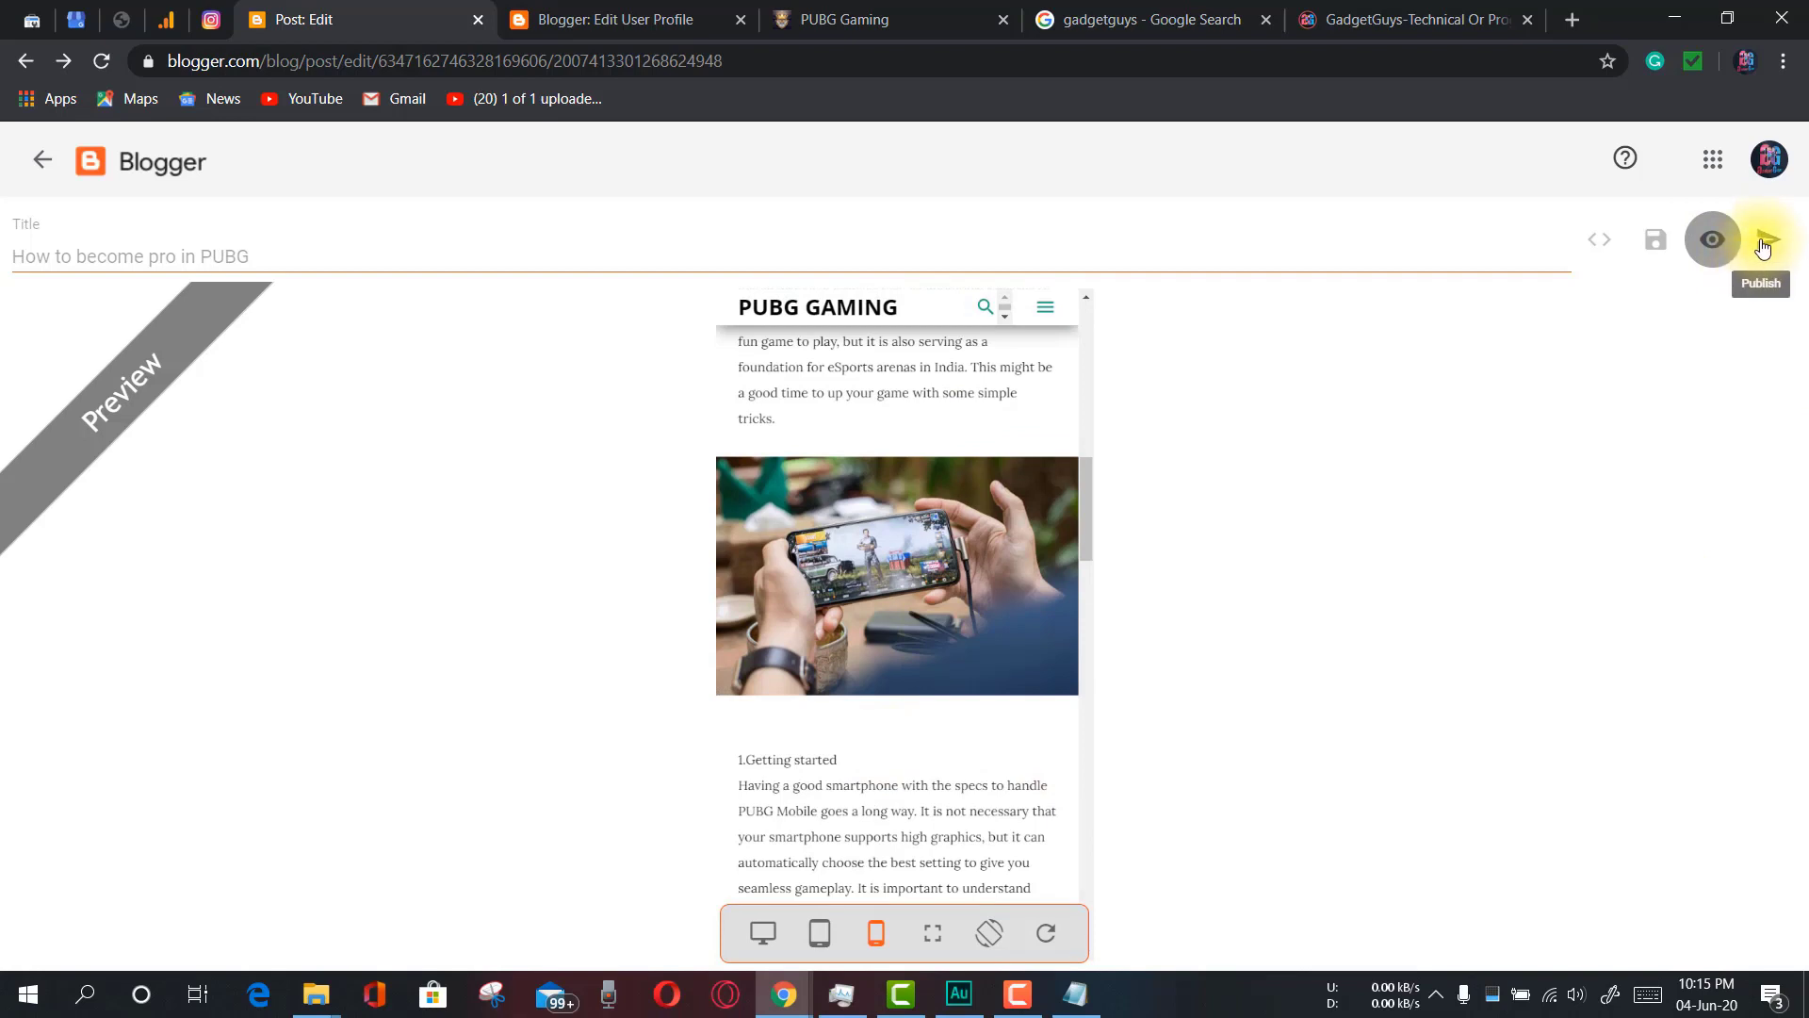
Return to the posts list, reopen the "How to become pro in PUBG" draft and publish it to the blog
click(47, 164)
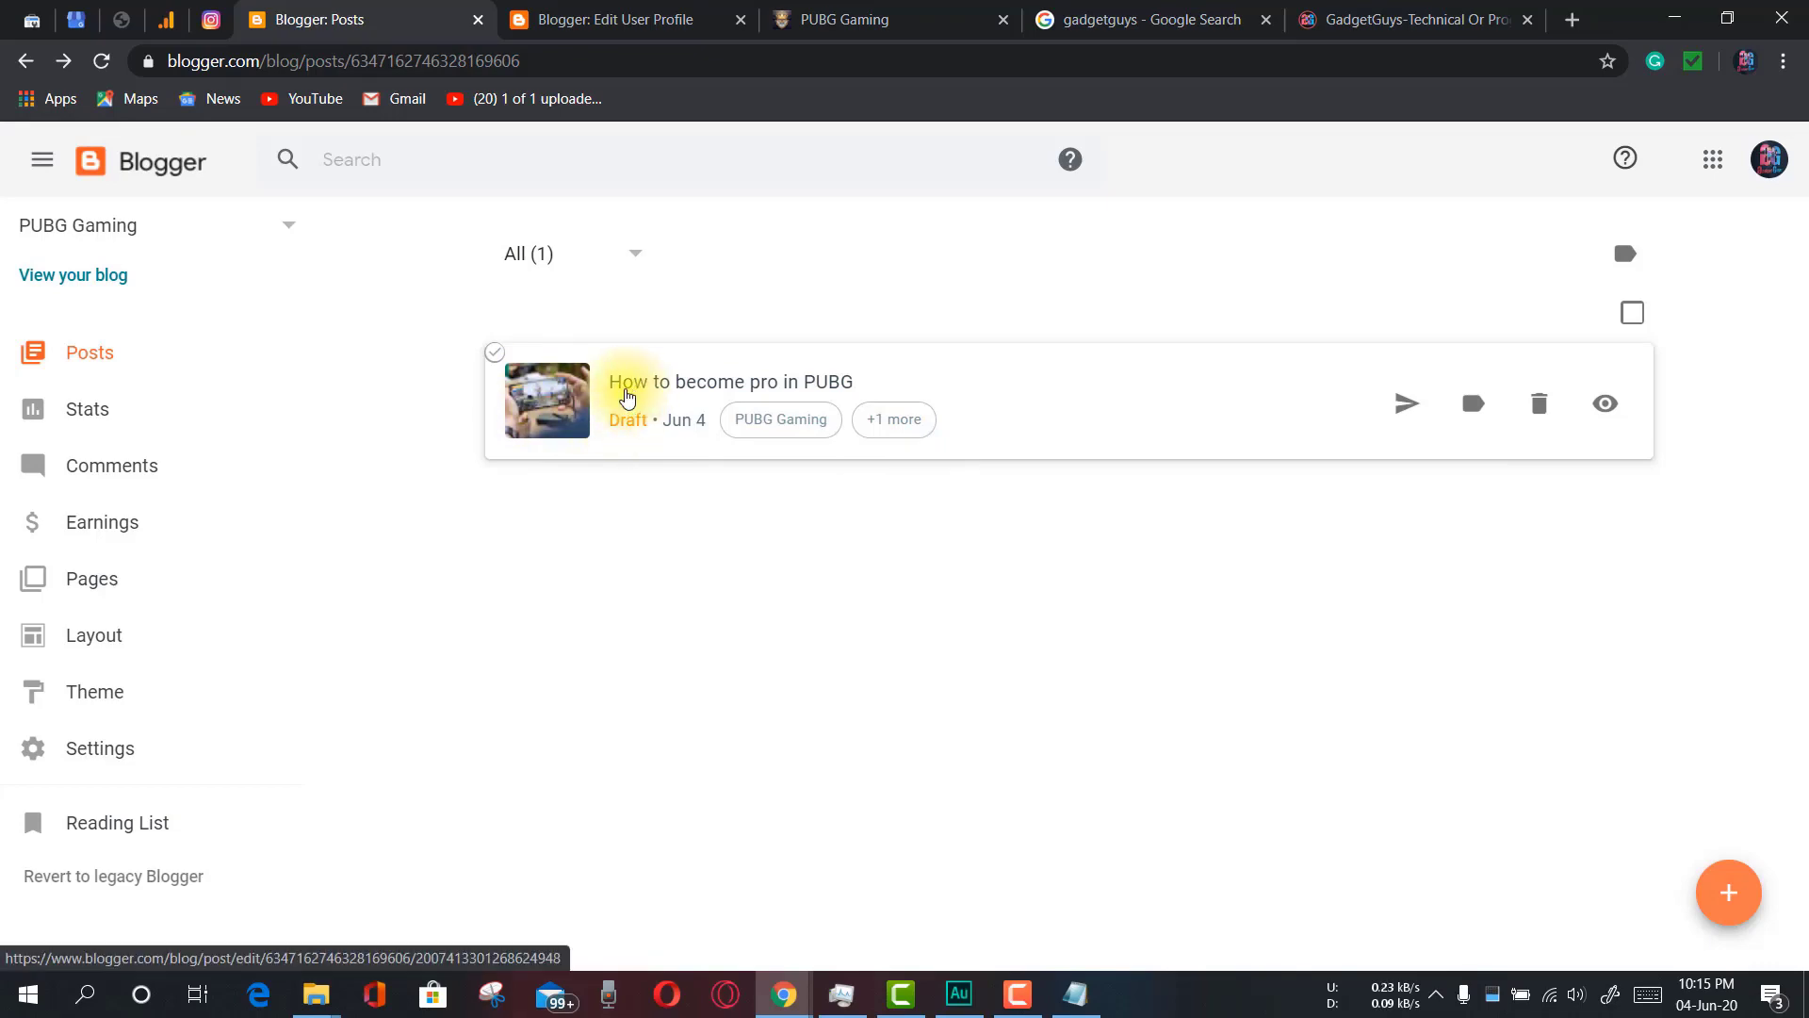
click(627, 394)
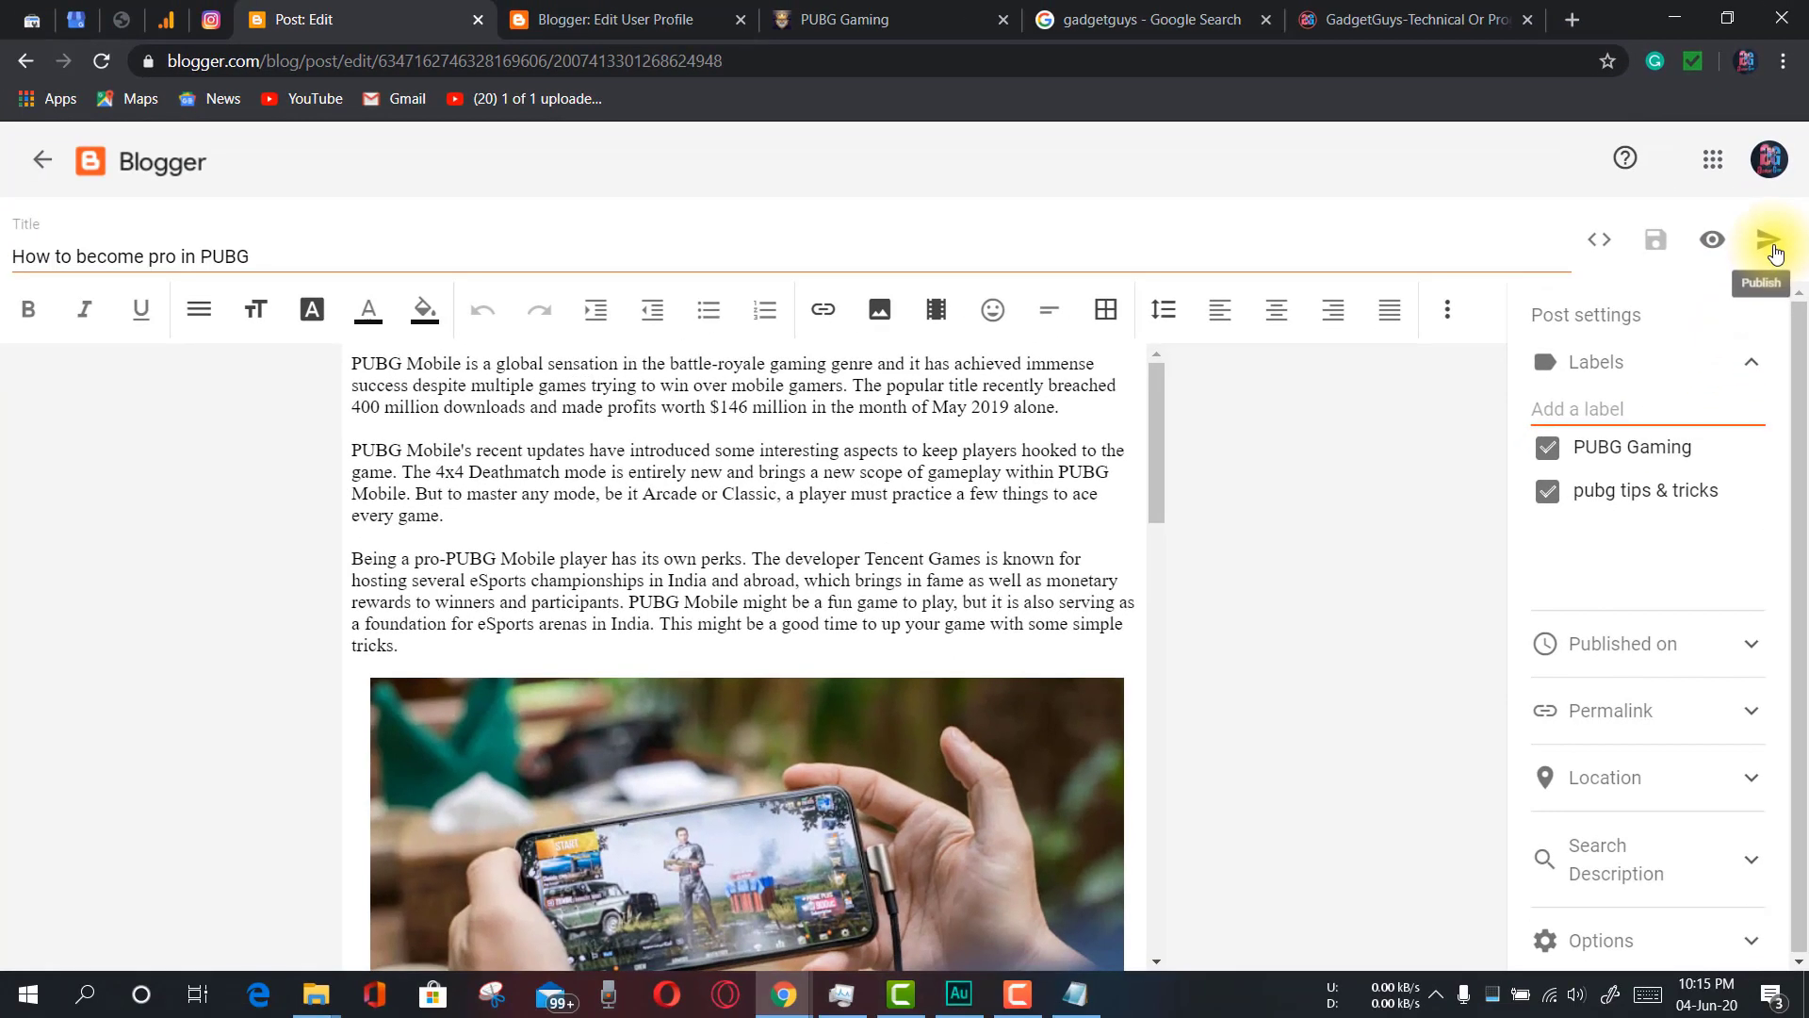
click(1771, 247)
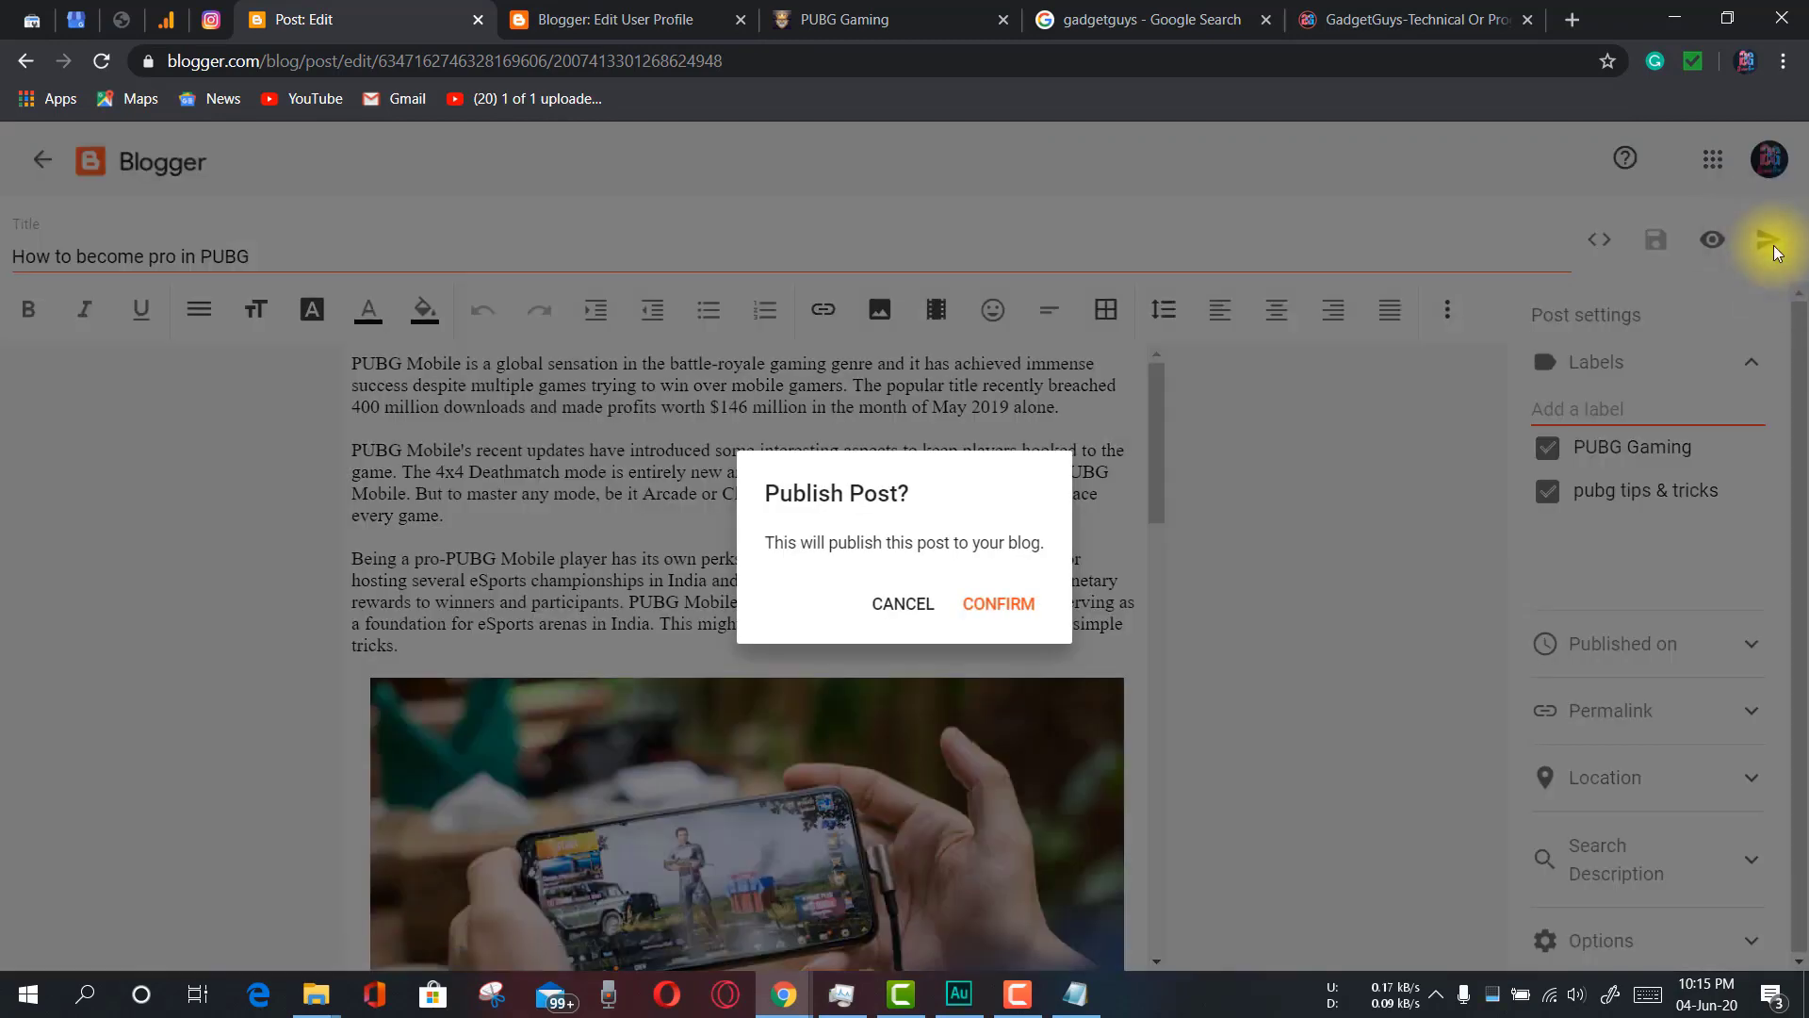
click(1000, 604)
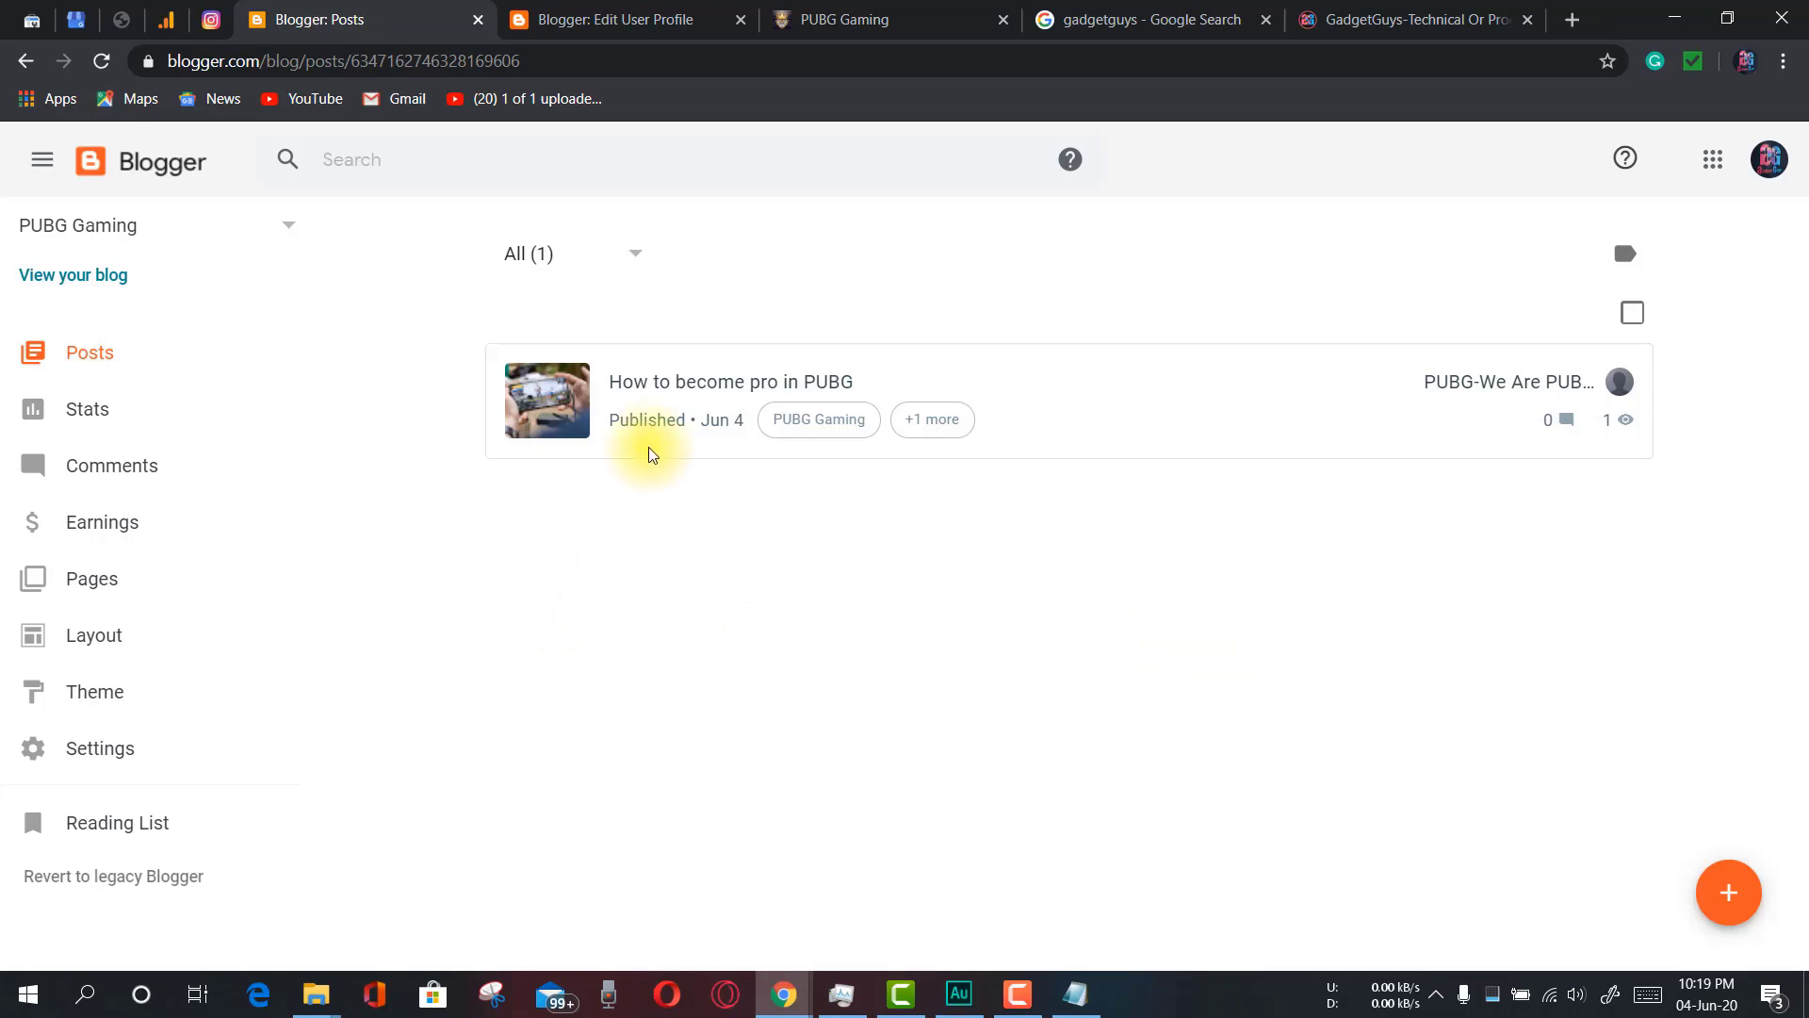
Reload the live PUBG Gaming blog home page and examine how the published post is featured
mouse_move(606, 426)
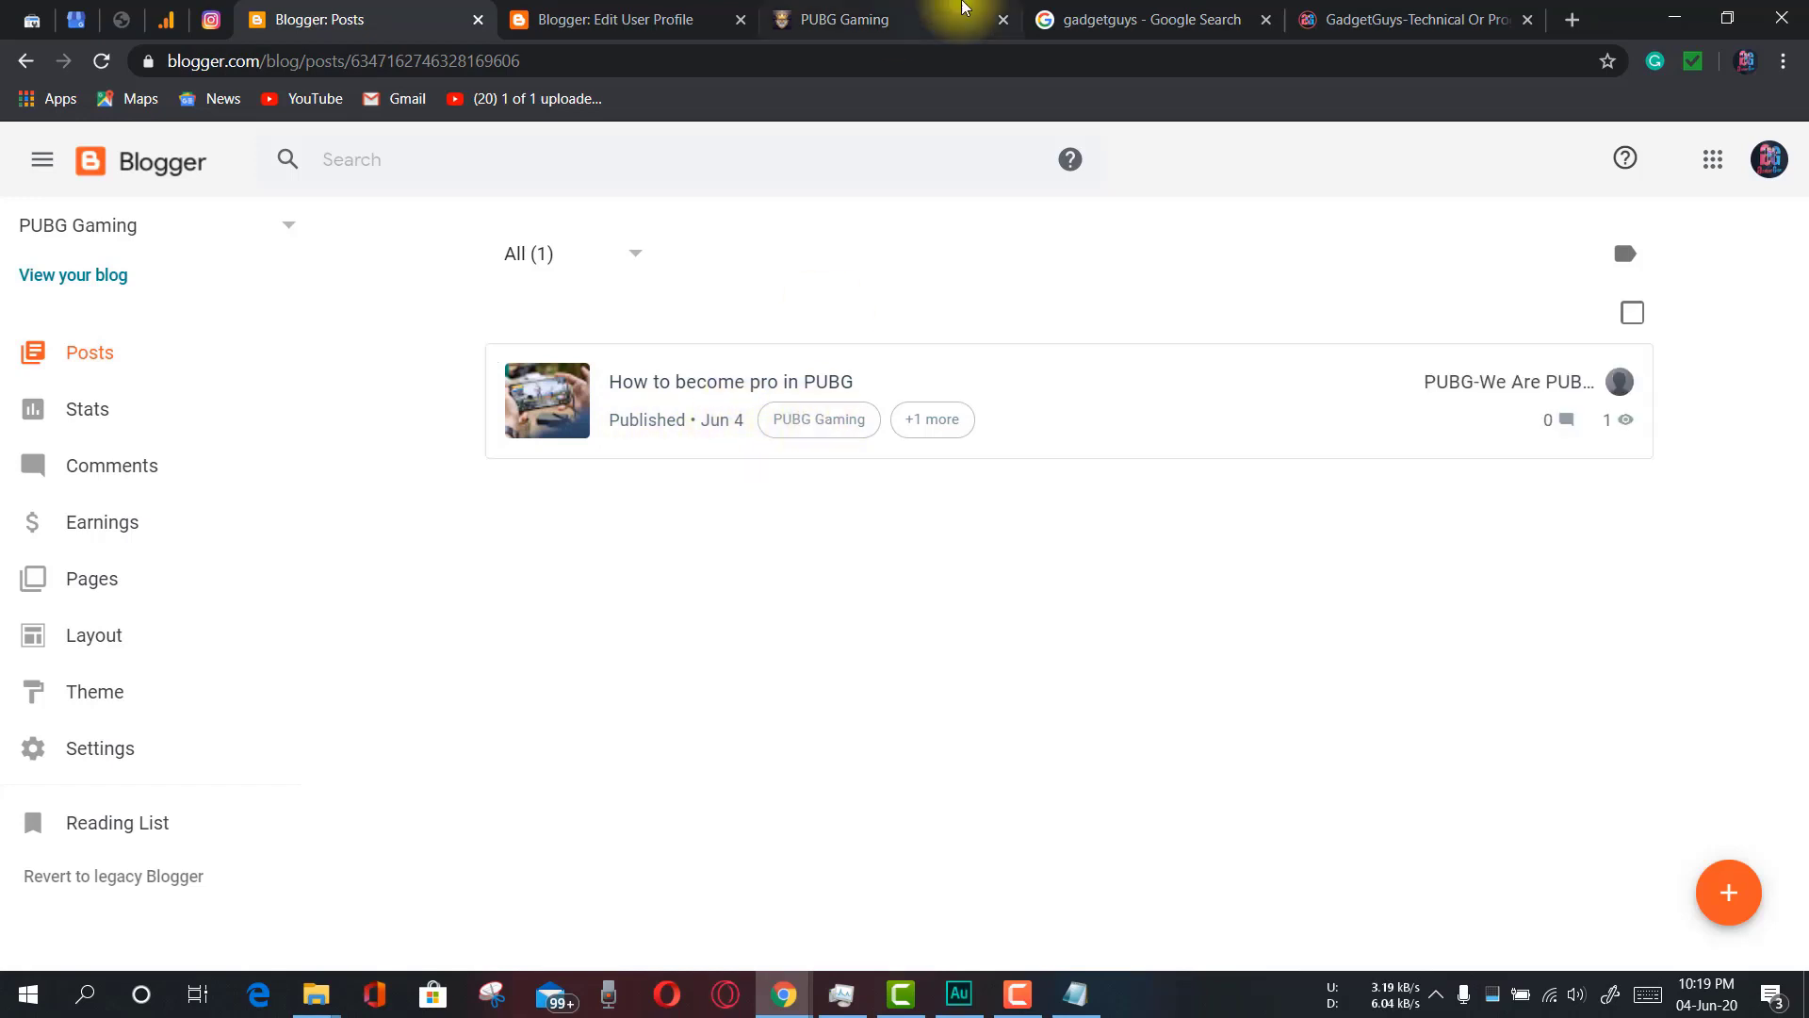
click(844, 19)
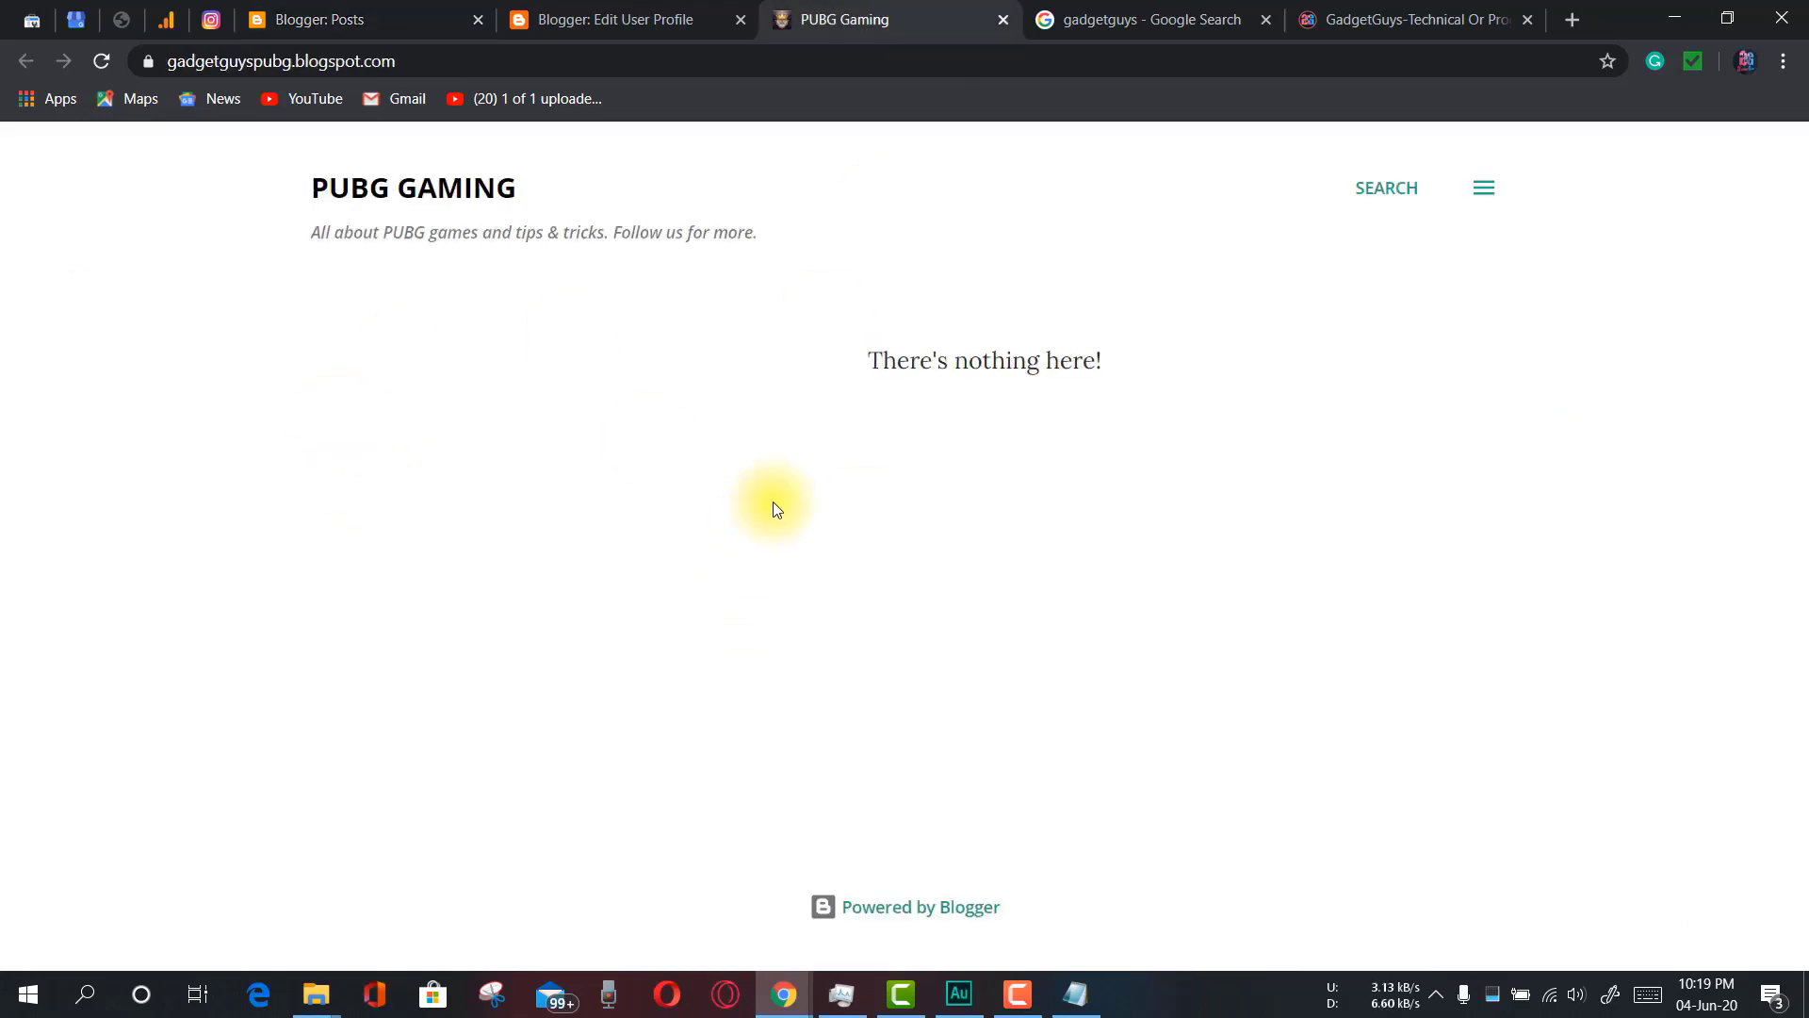
click(89, 69)
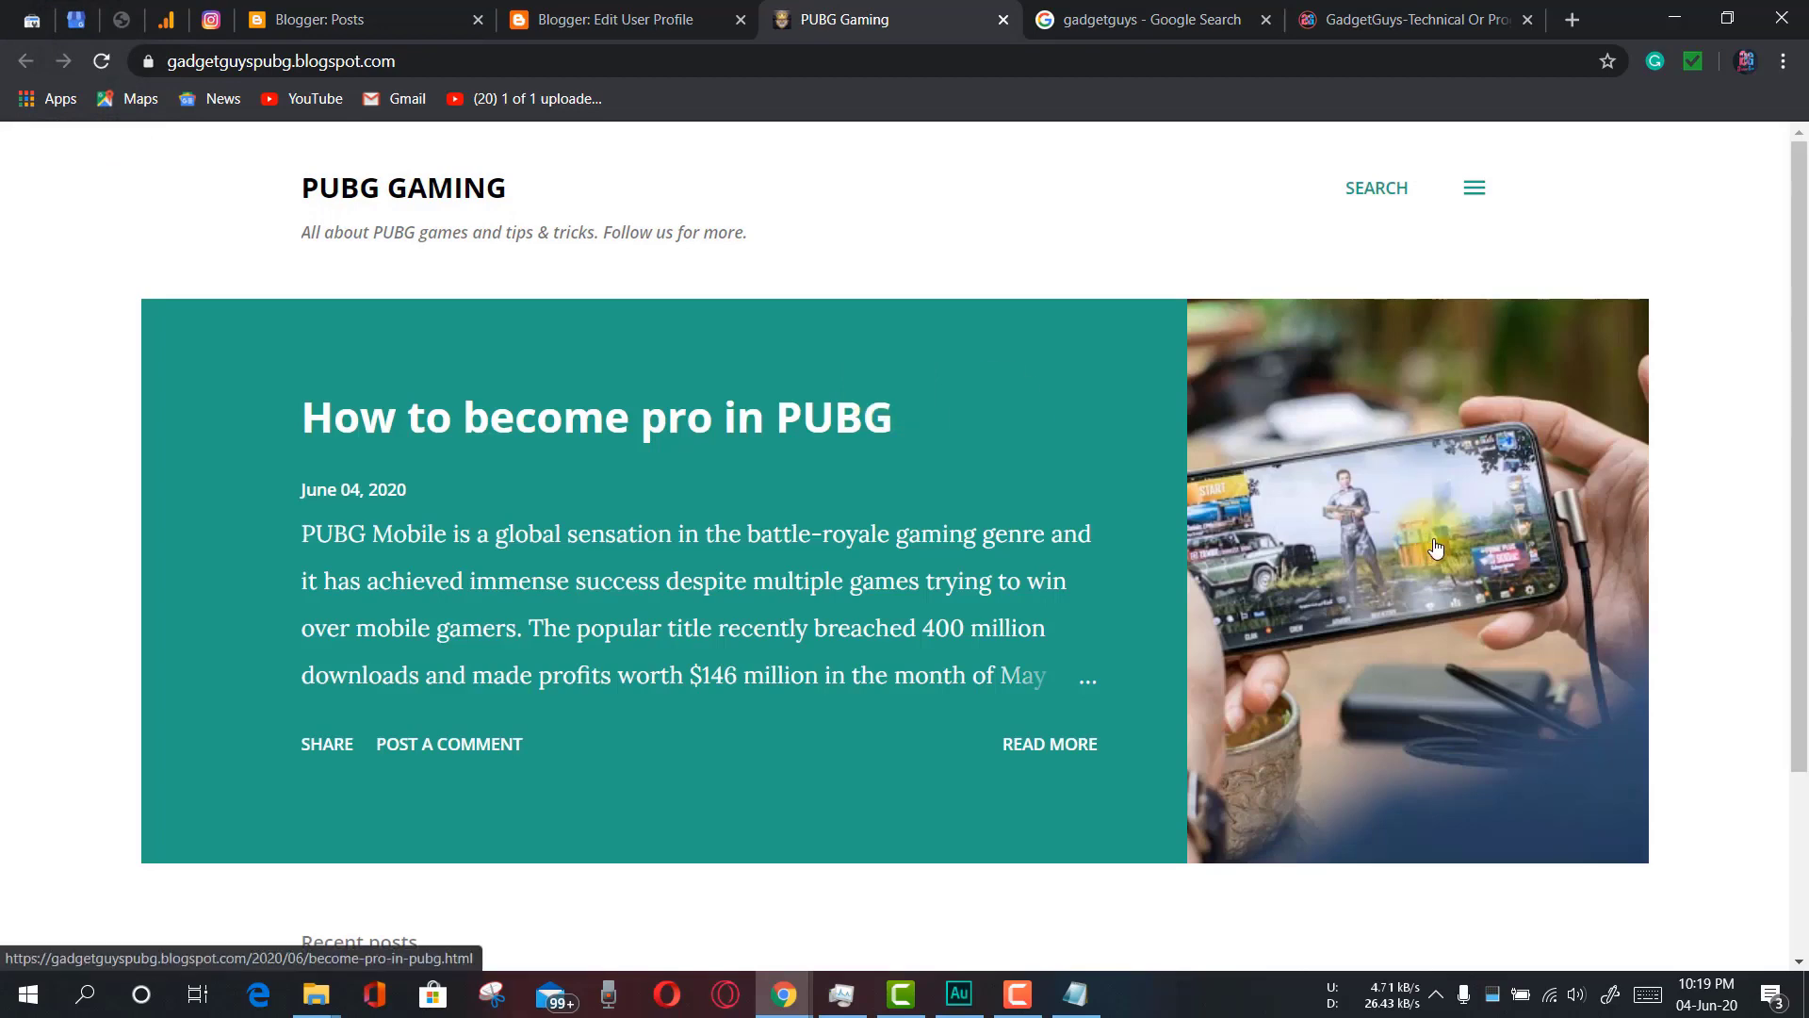
scroll(1435, 546, down, 3)
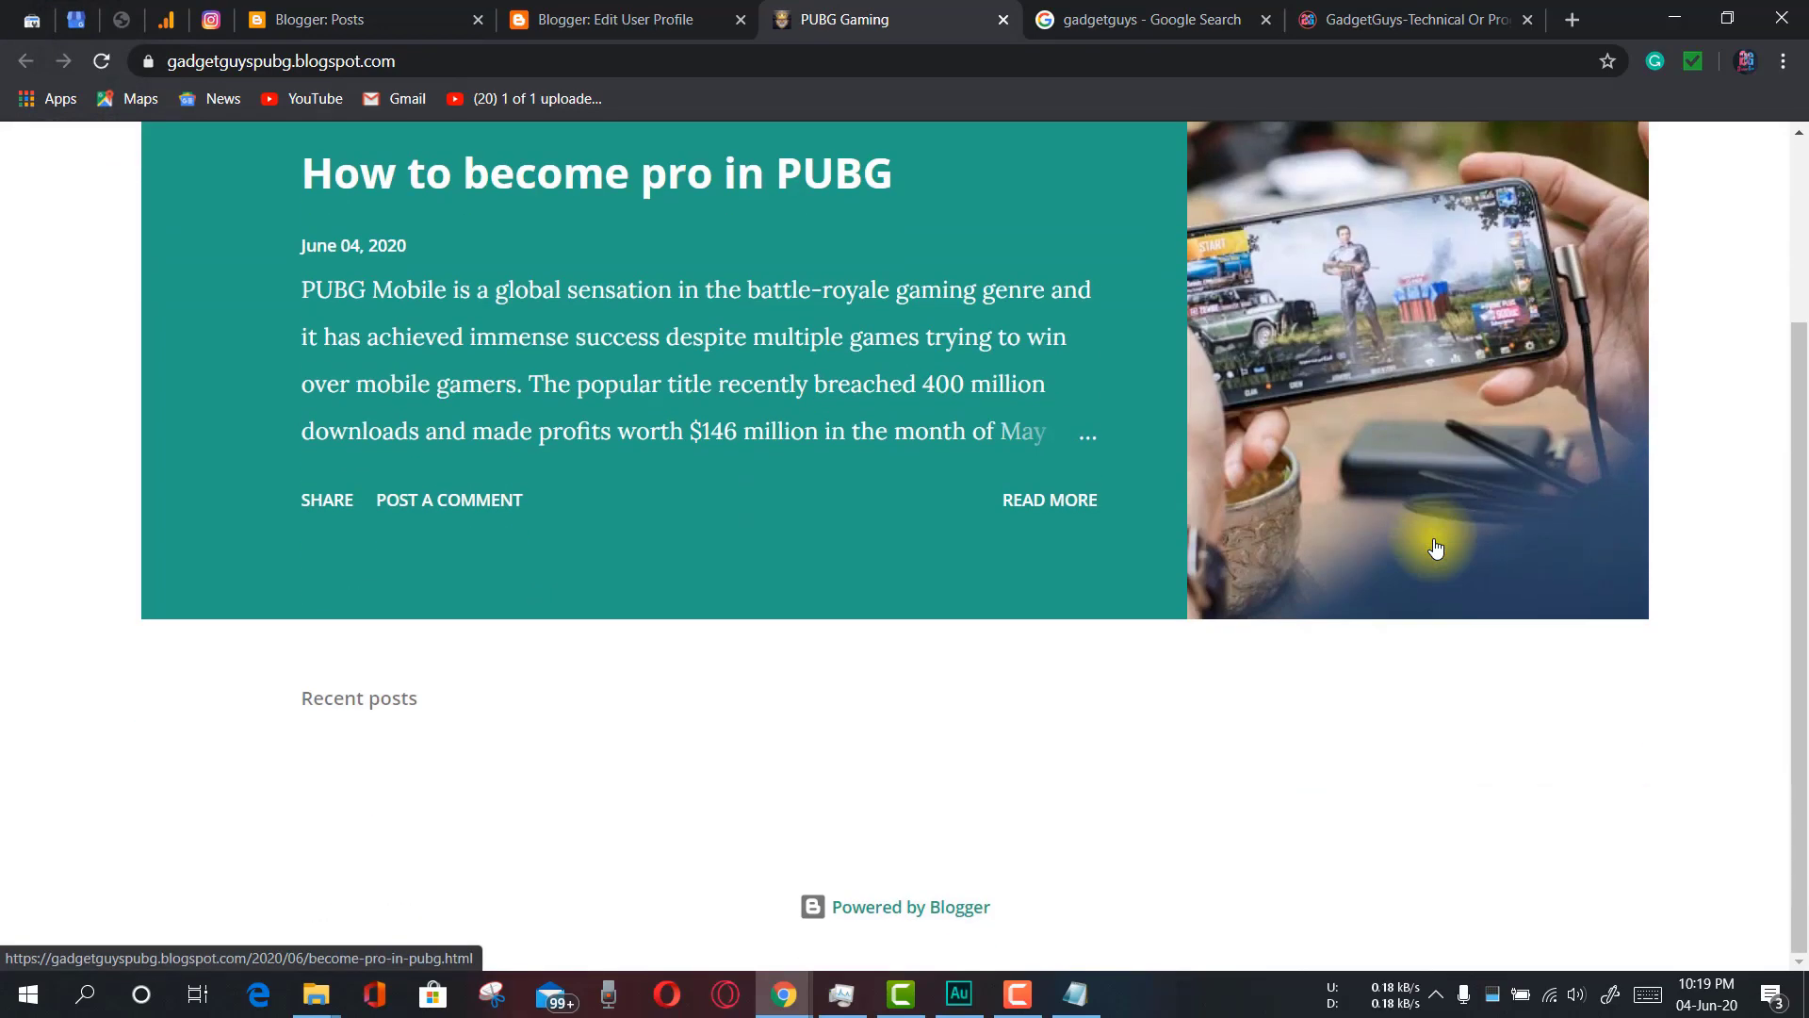
scroll(1405, 630, up, 3)
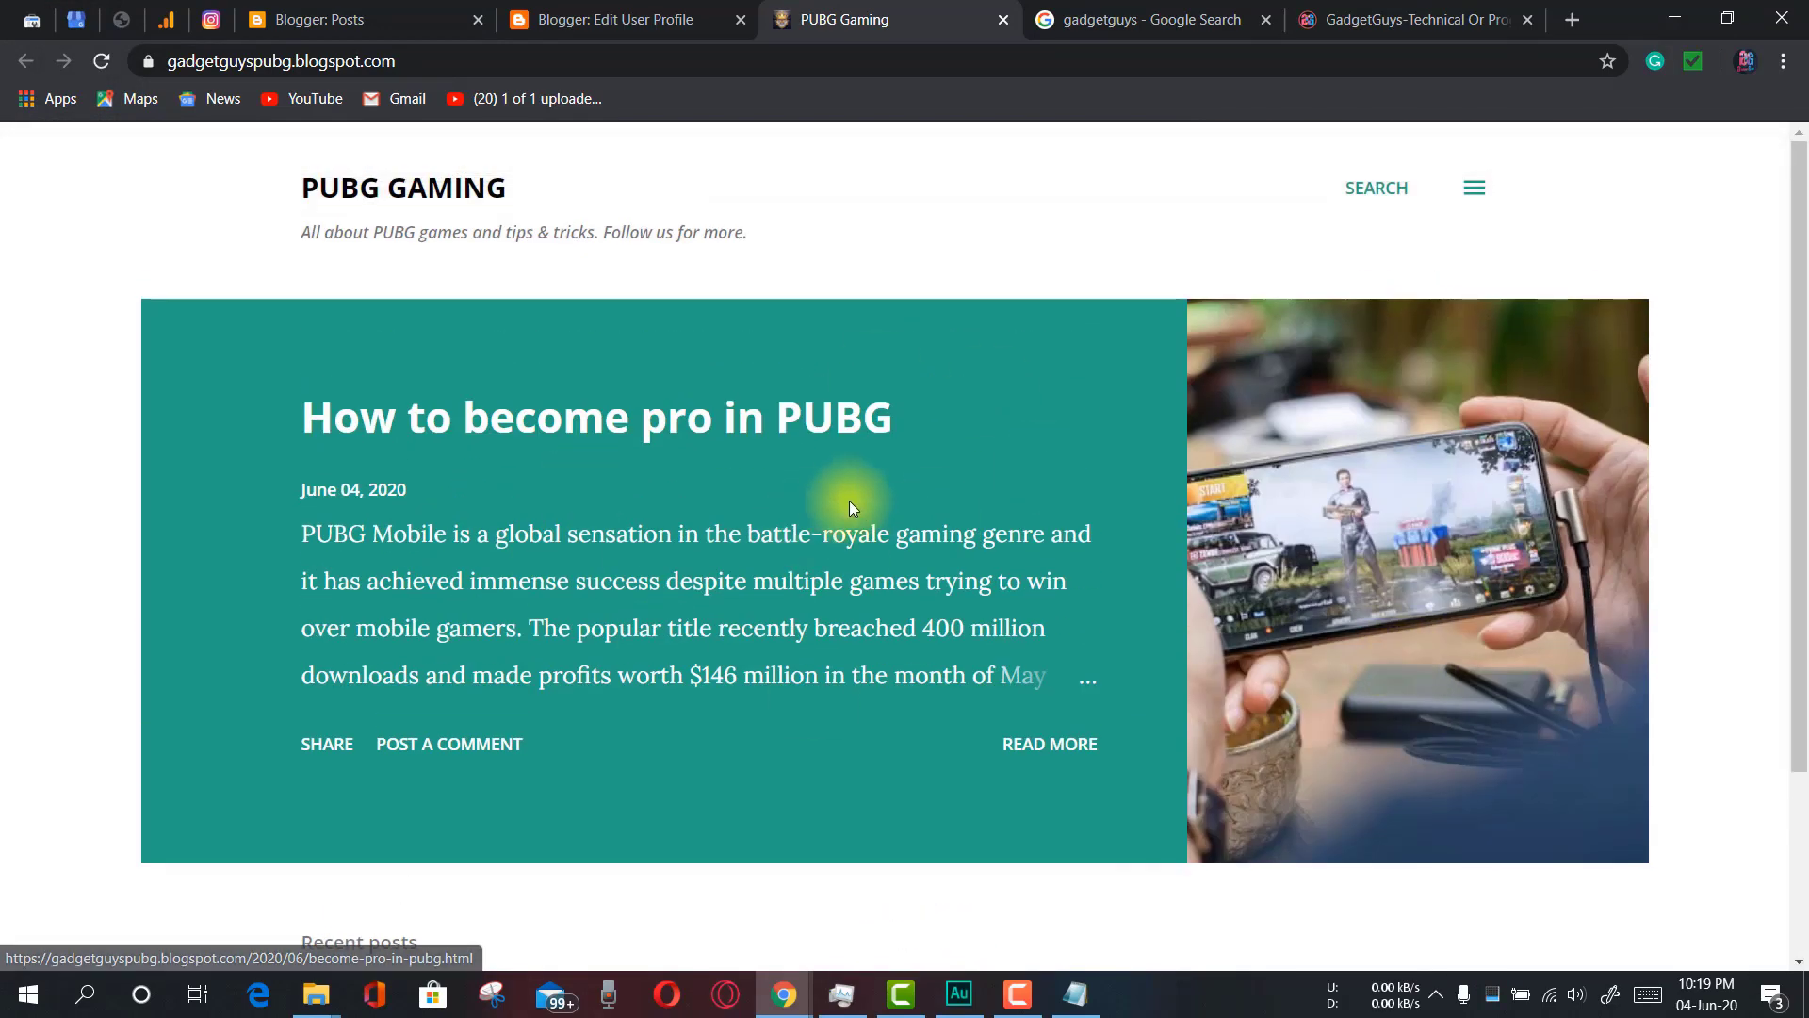
Open the published "How to become pro in PUBG" post on the live blog and review the whole page
click(1398, 513)
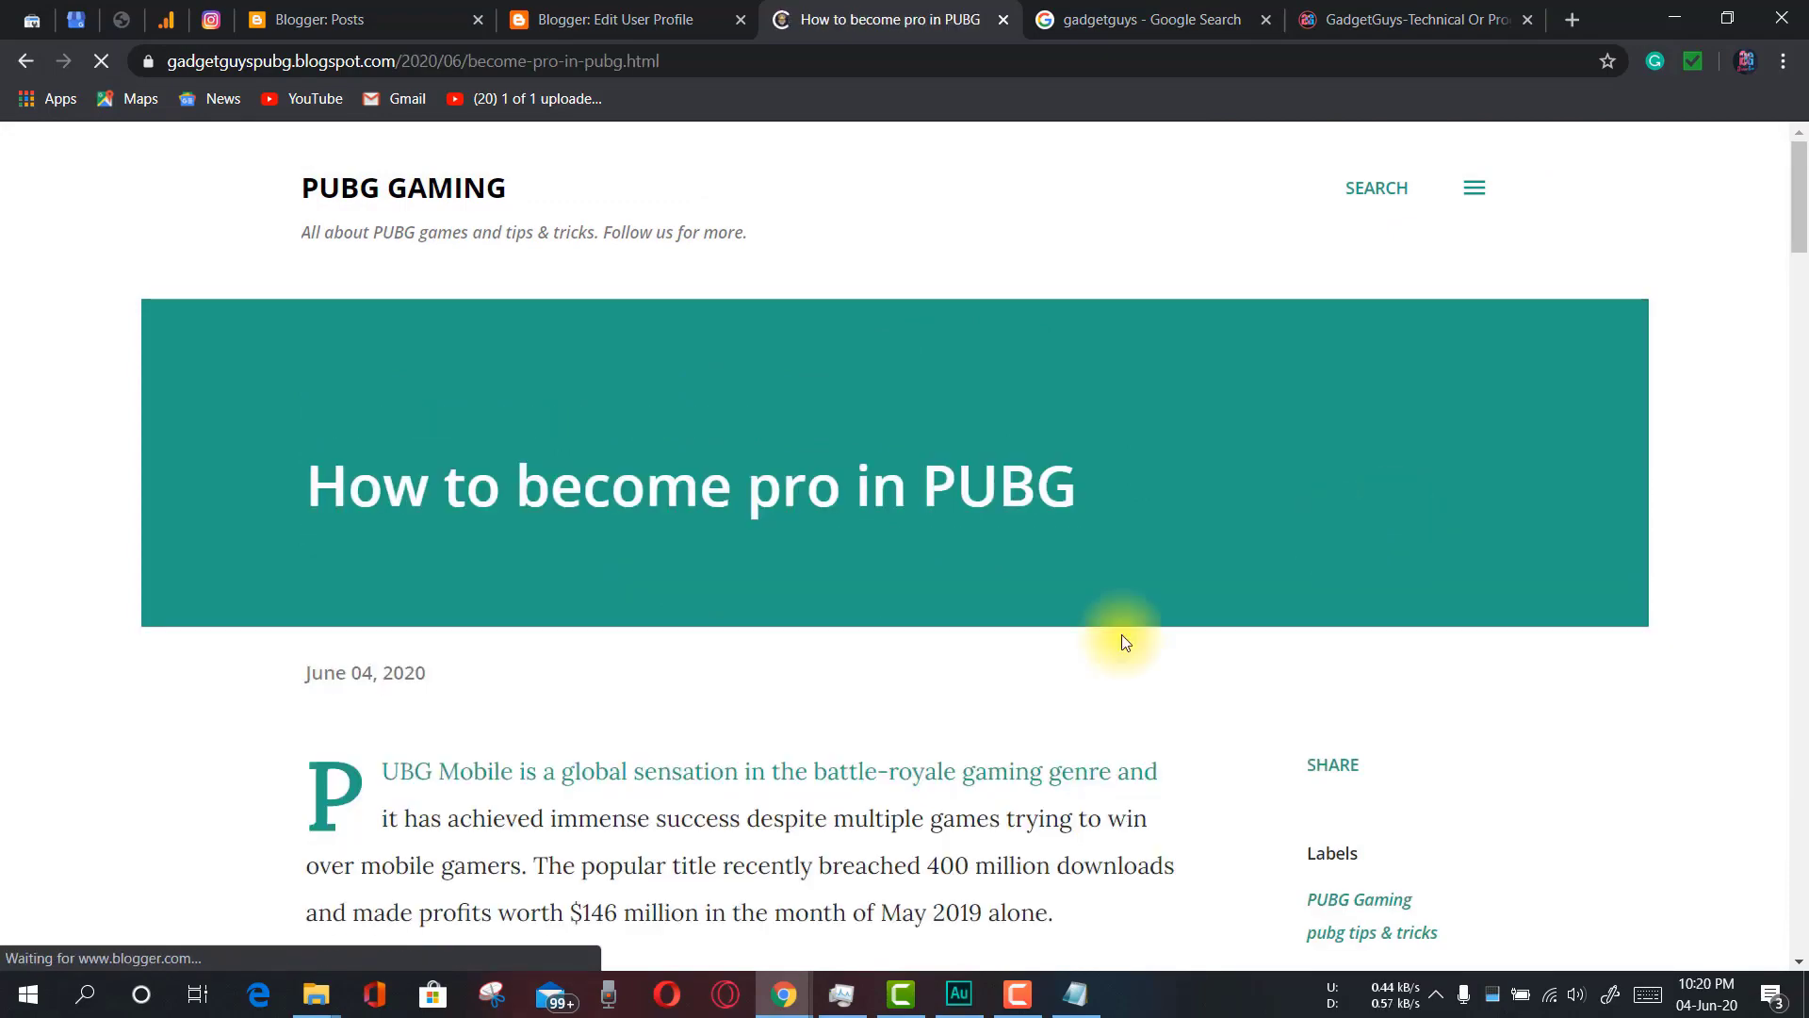
scroll(1010, 603, down, 15)
scroll(1010, 622, down, 20)
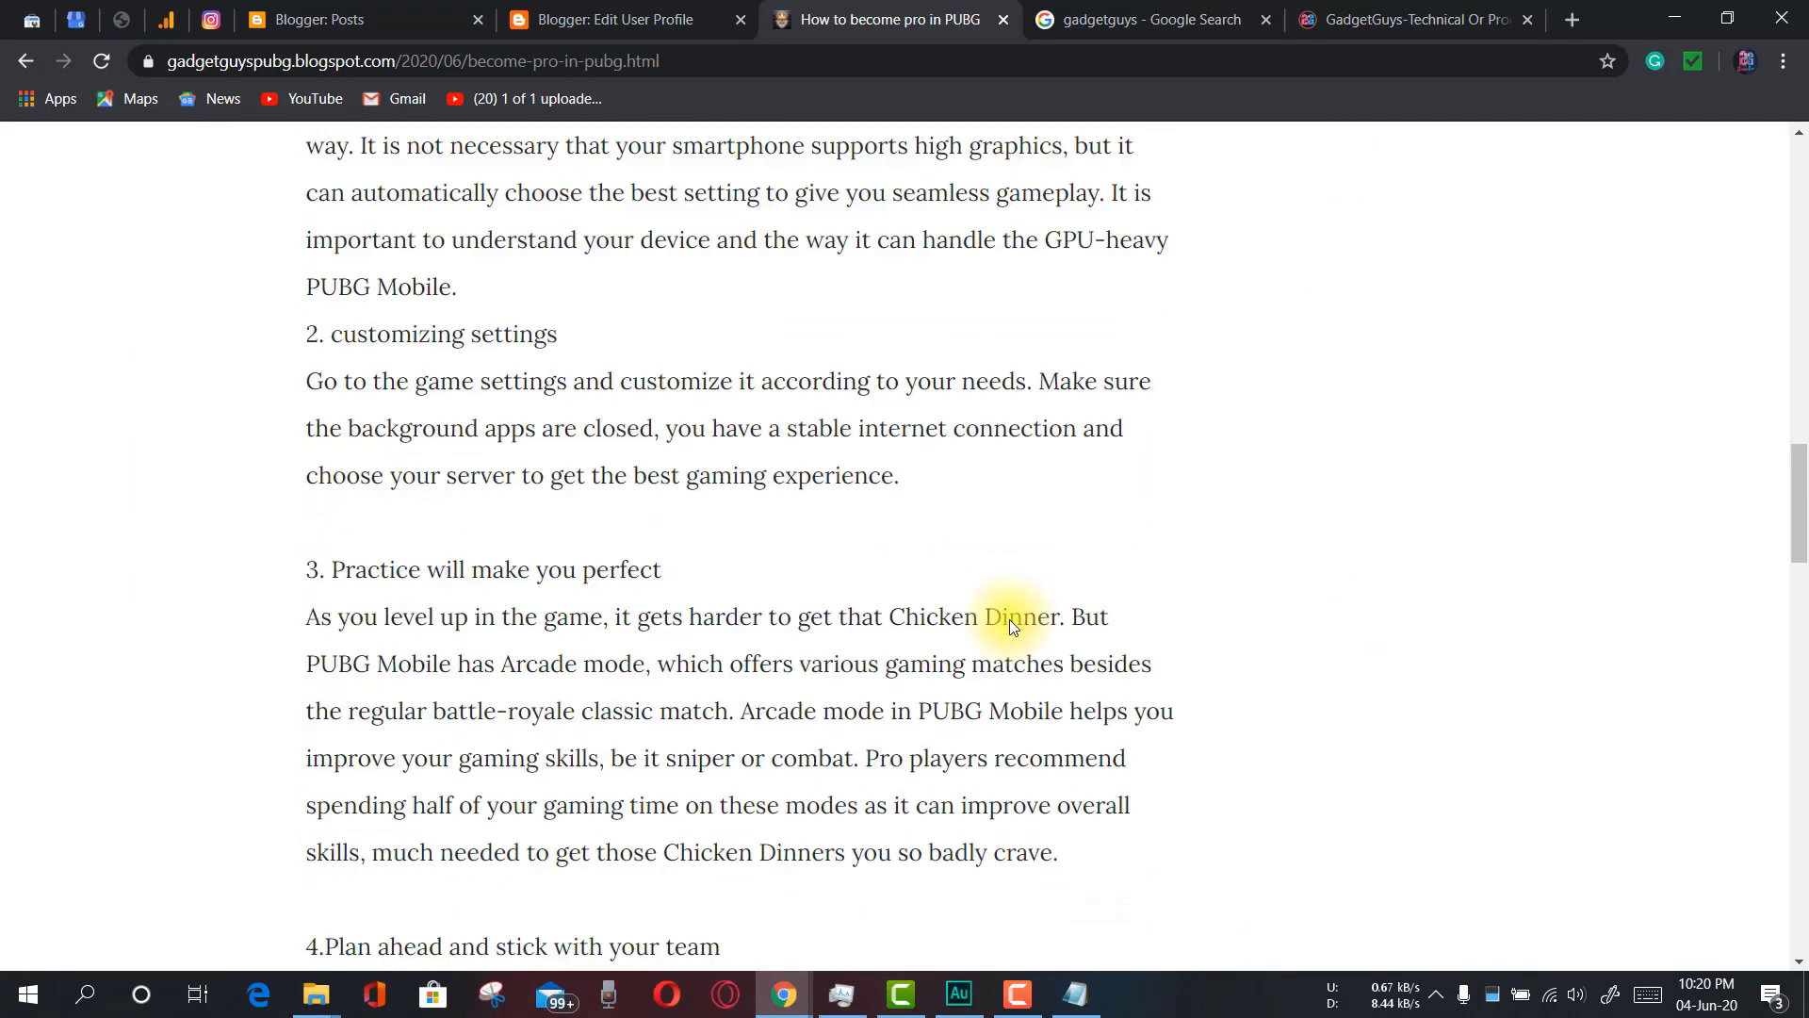
scroll(1011, 617, down, 9)
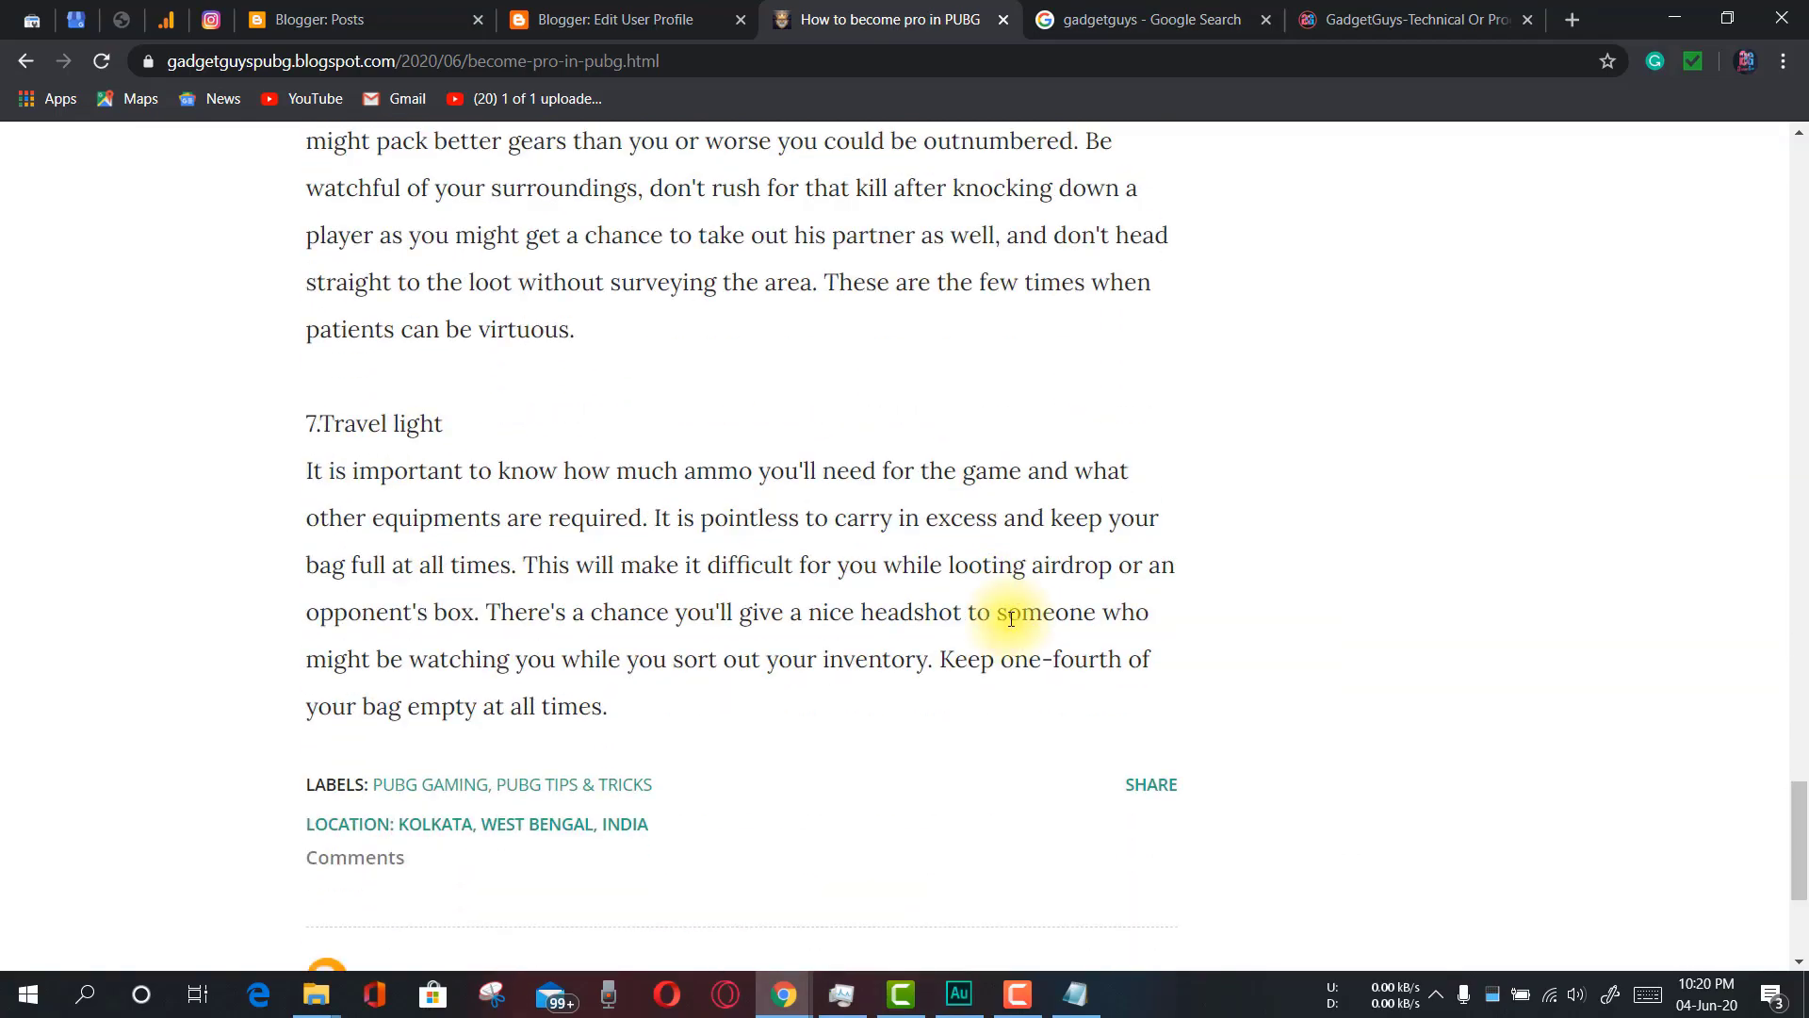
scroll(1011, 619, up, 20)
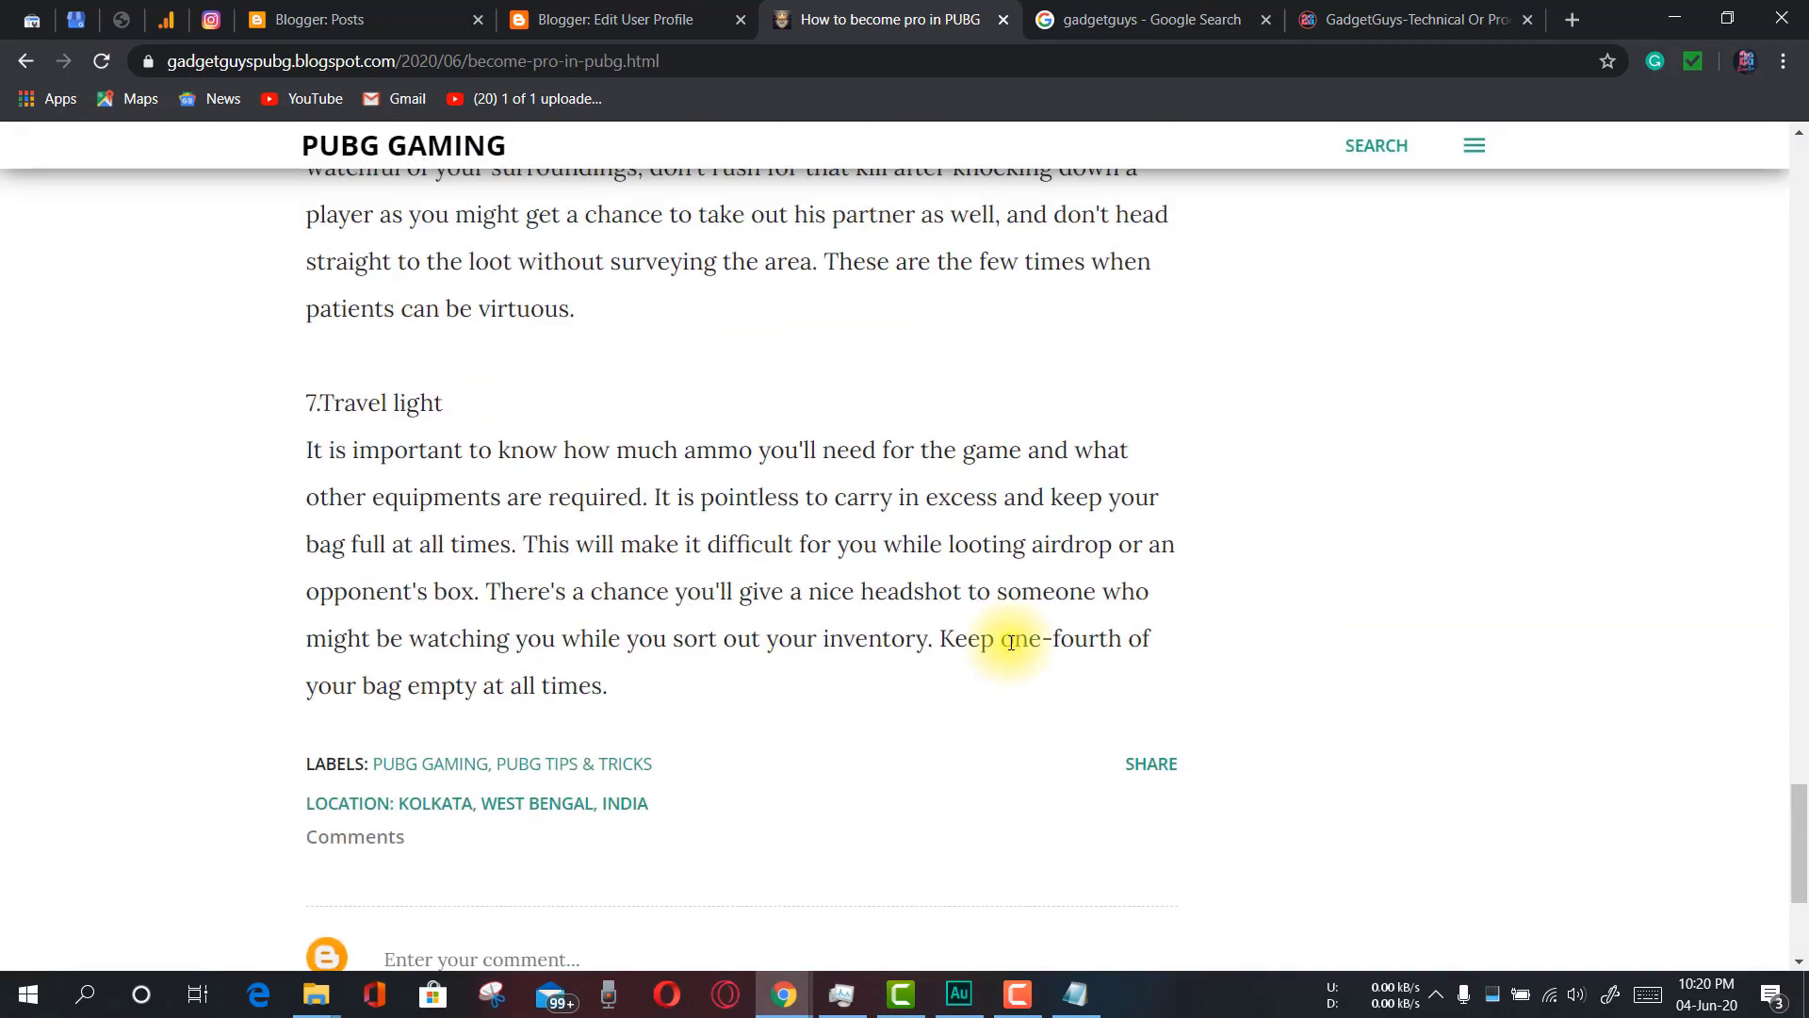
scroll(1011, 669, up, 13)
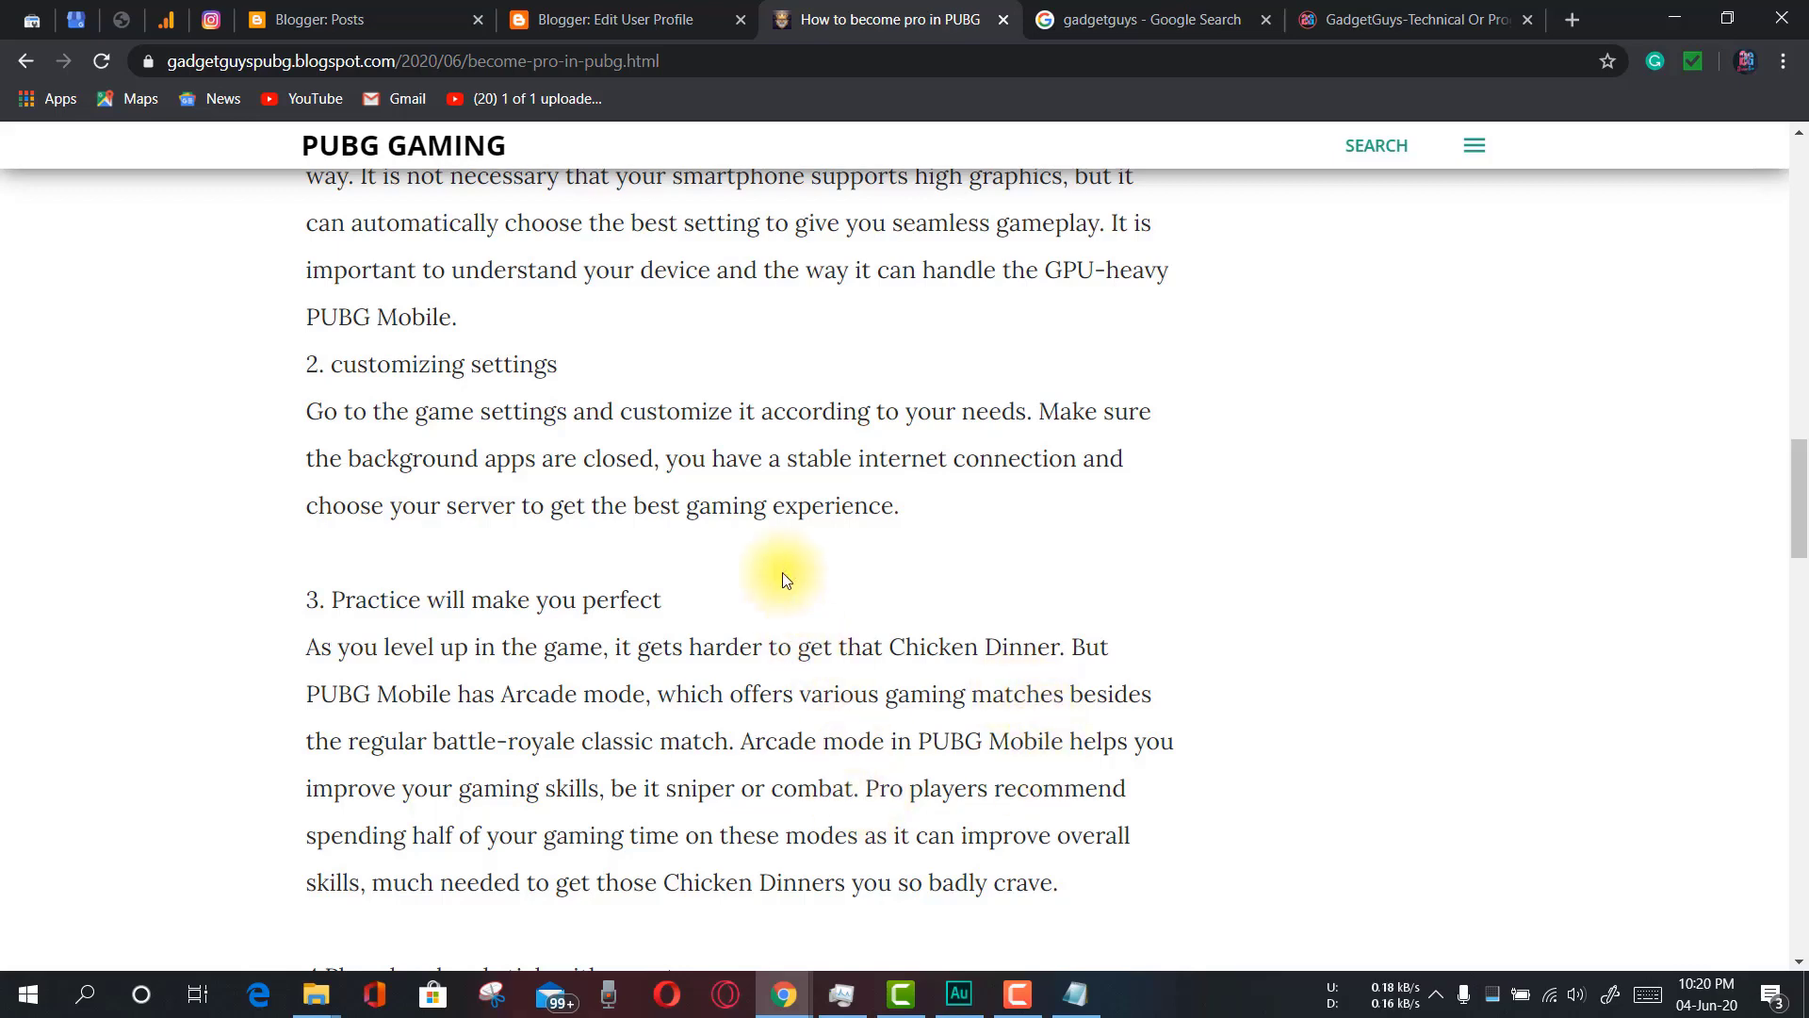
scroll(783, 573, up, 14)
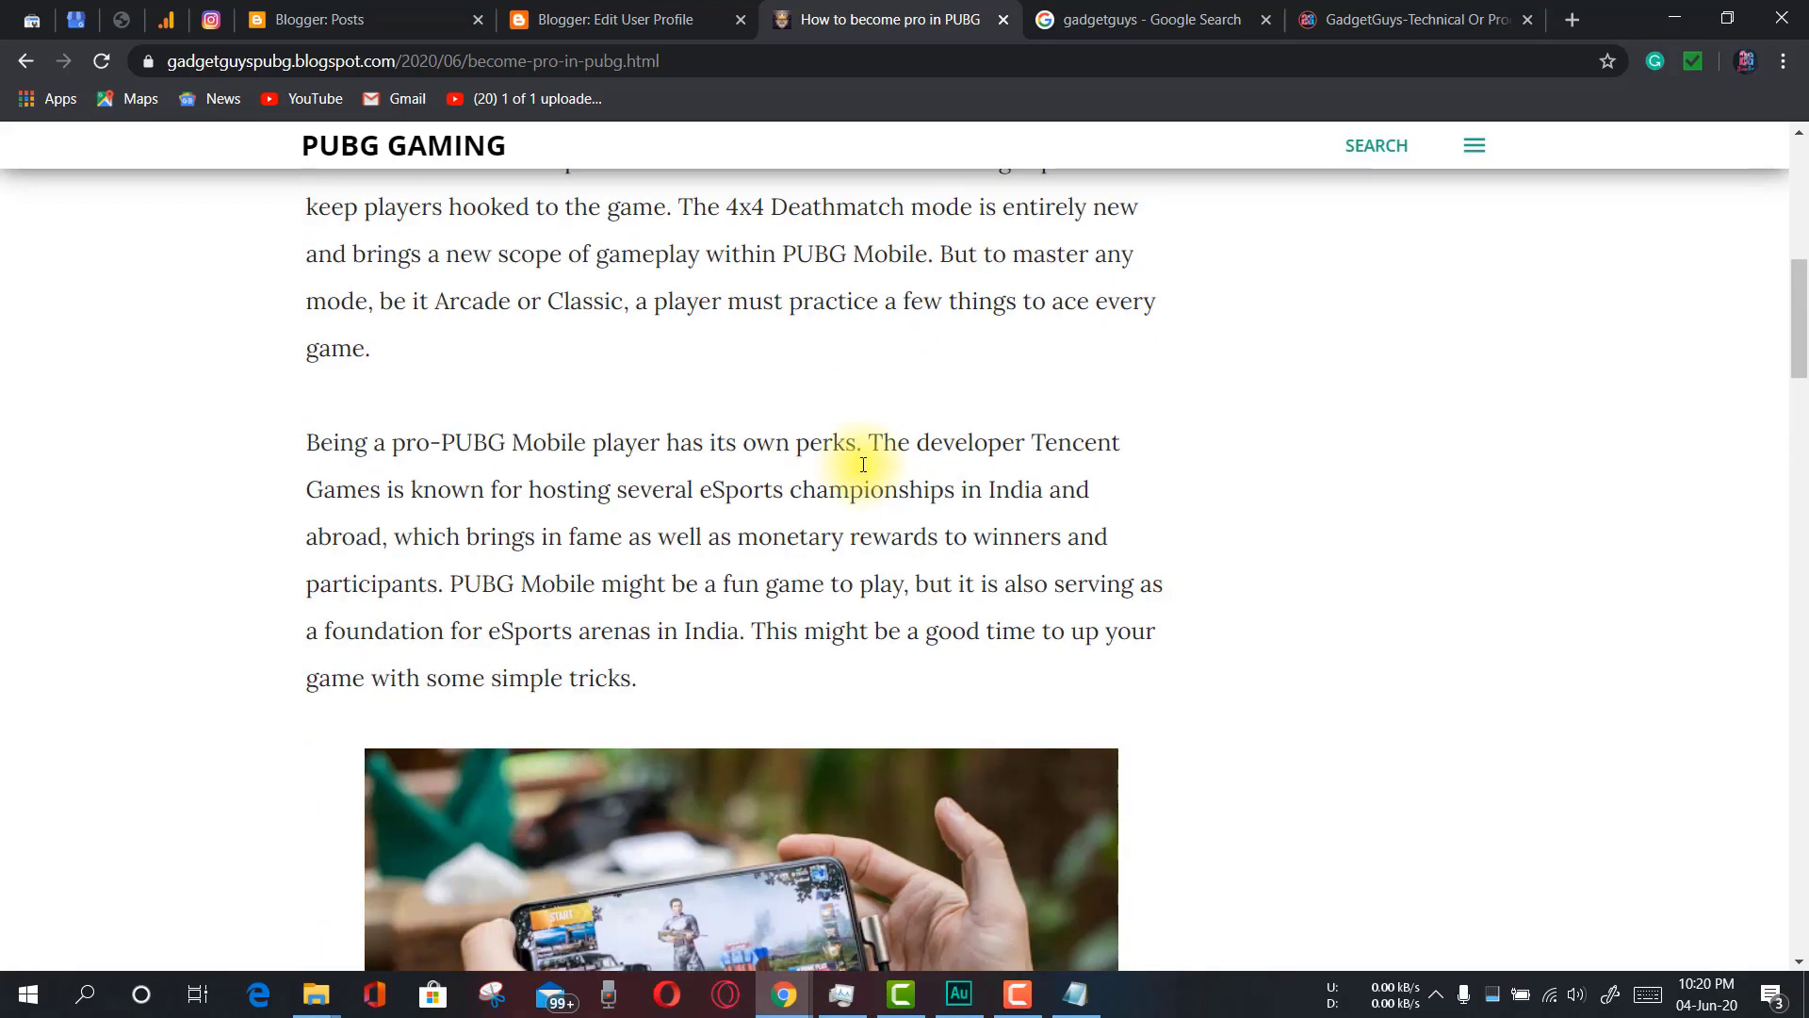
scroll(721, 410, up, 8)
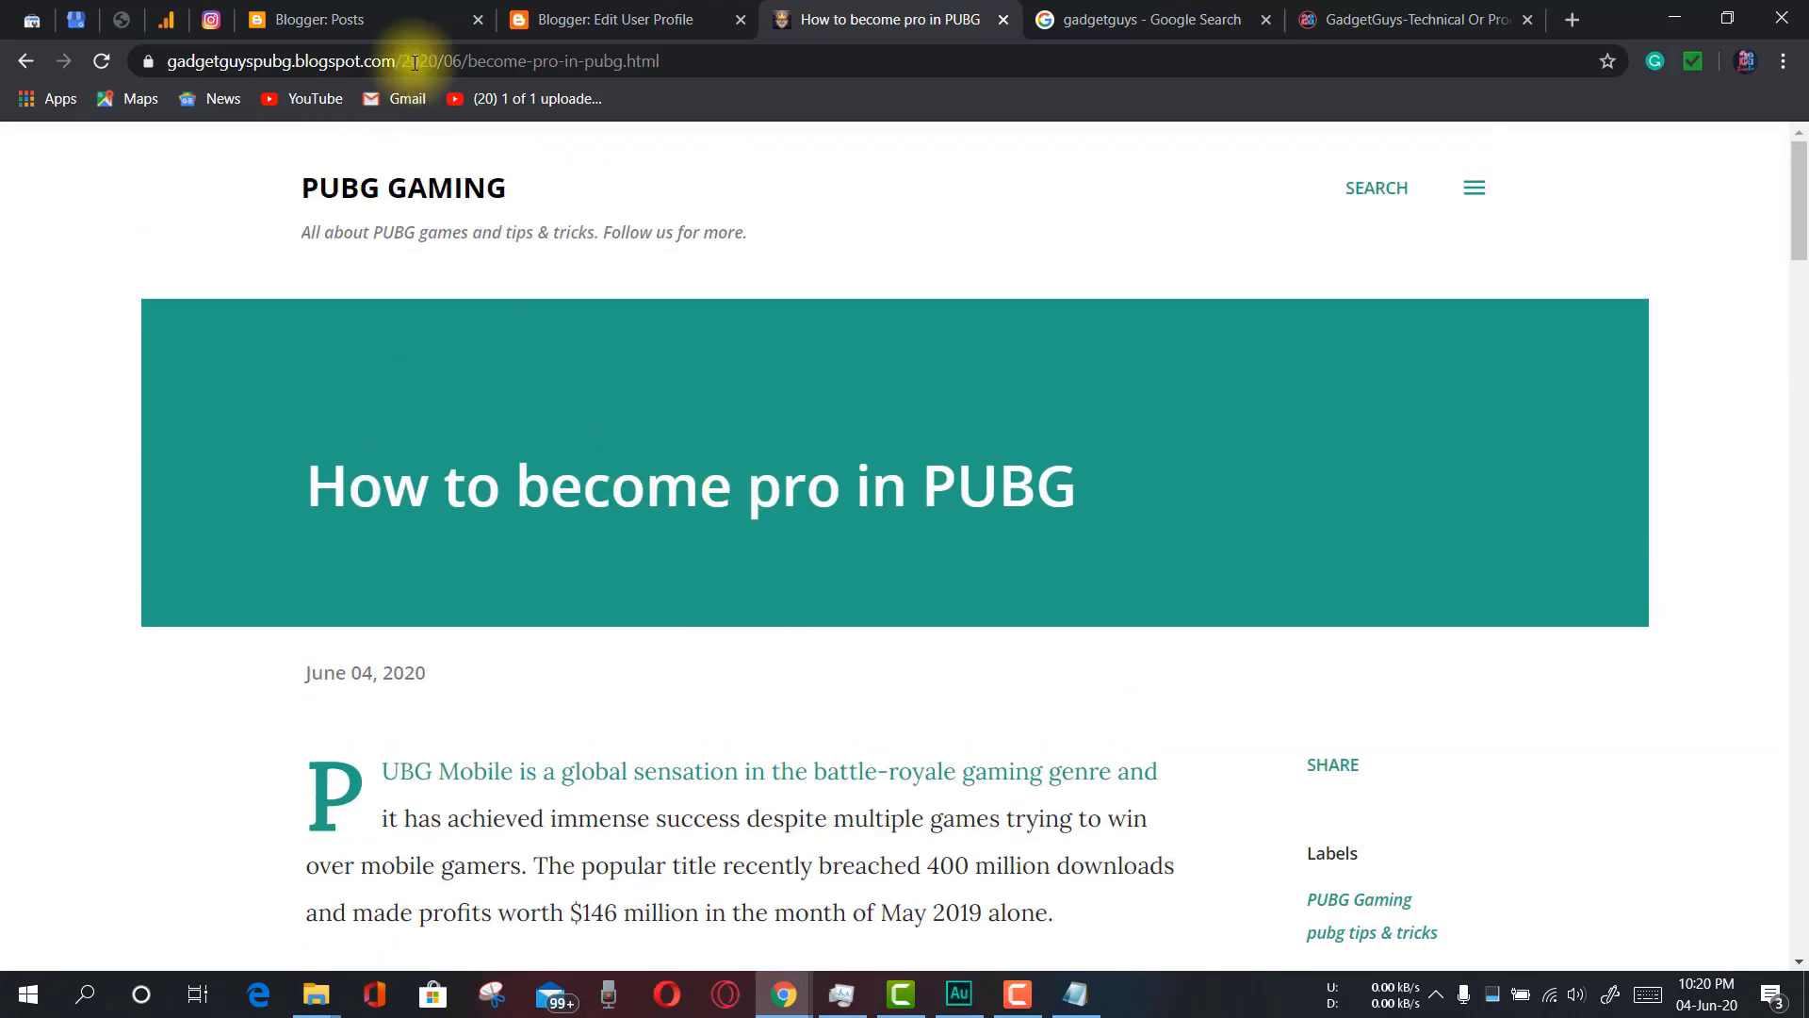
click(575, 18)
click(412, 21)
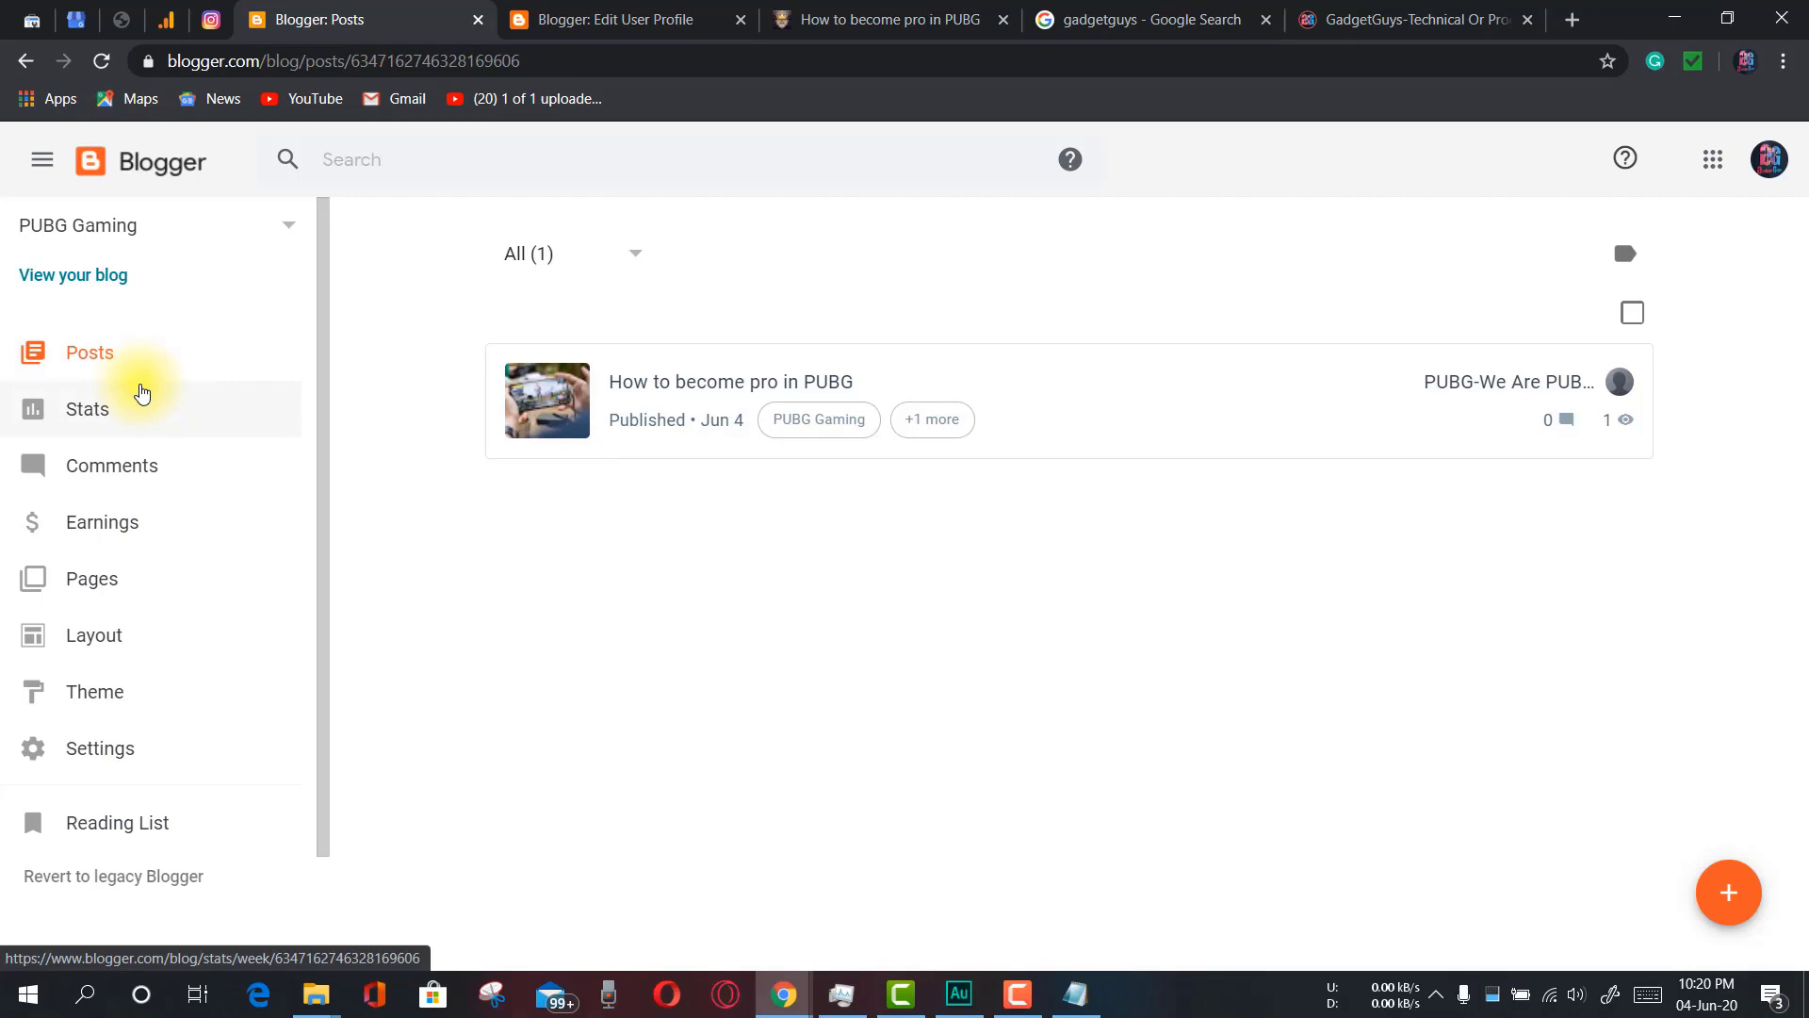
key(ctrl+Tab)
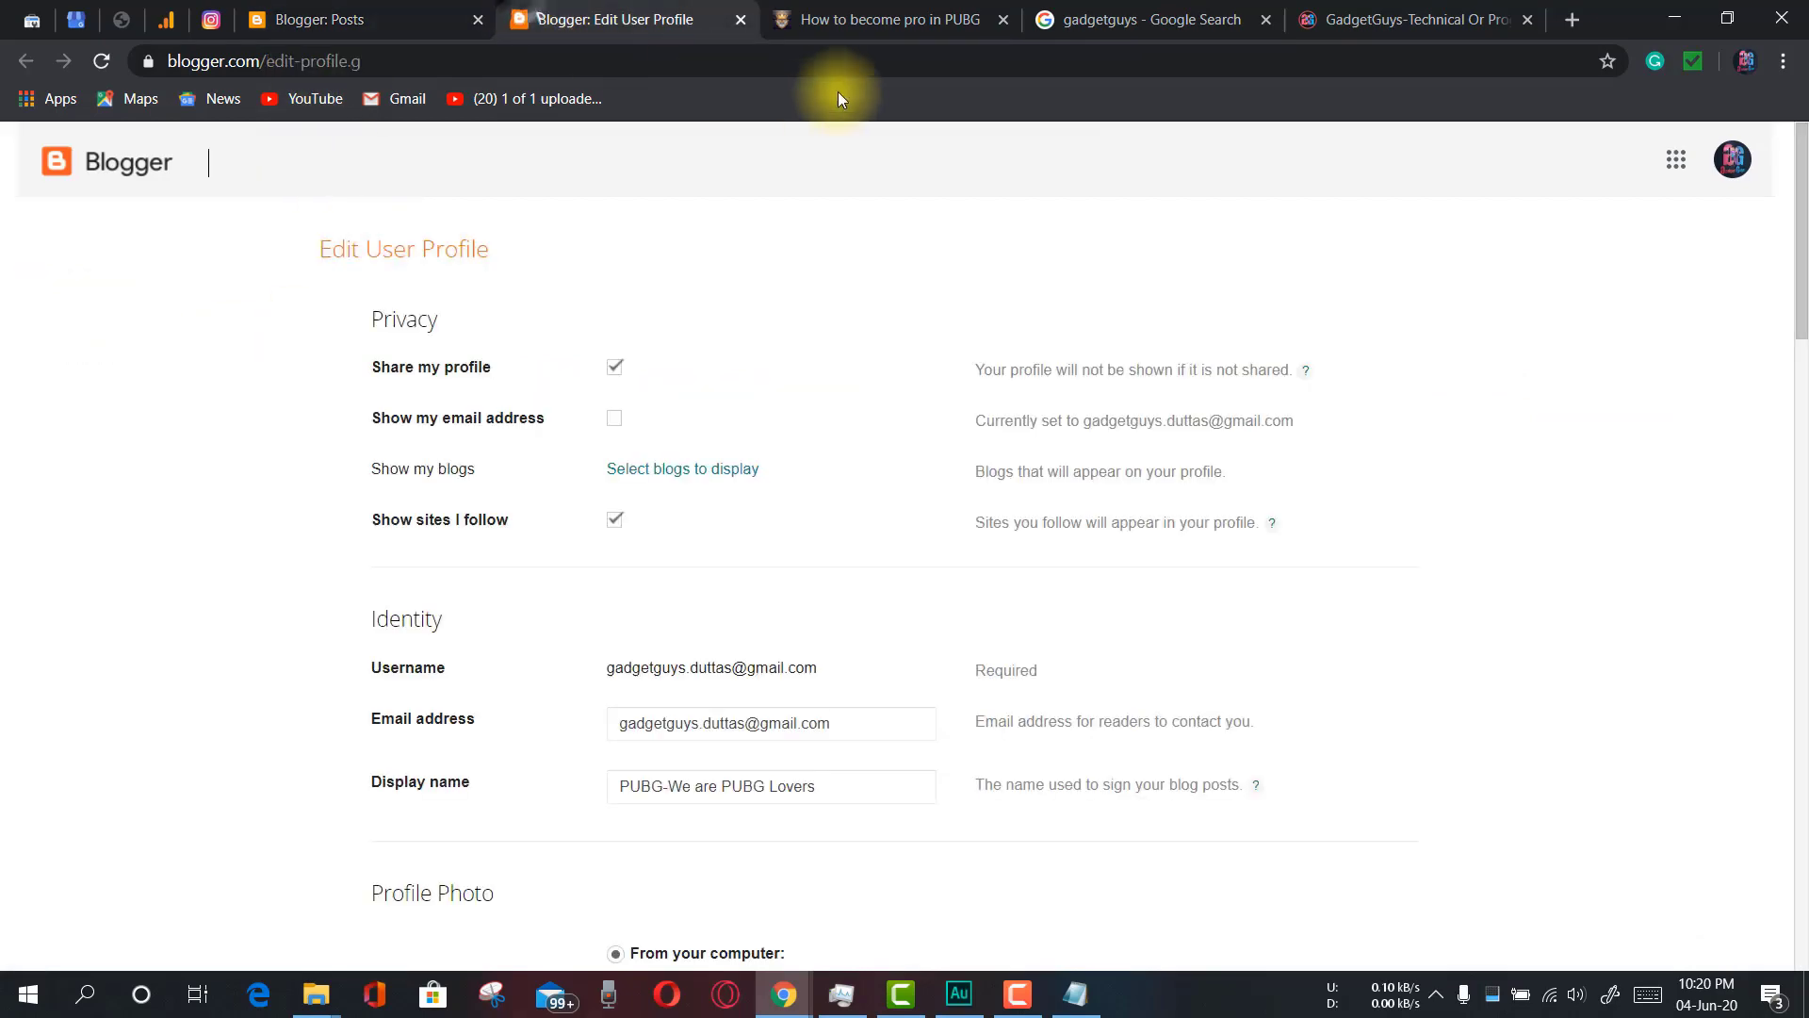
Return to the live PUBG Gaming blog's home page and examine the featured post and the recent posts area
key(ctrl+Tab)
click(416, 186)
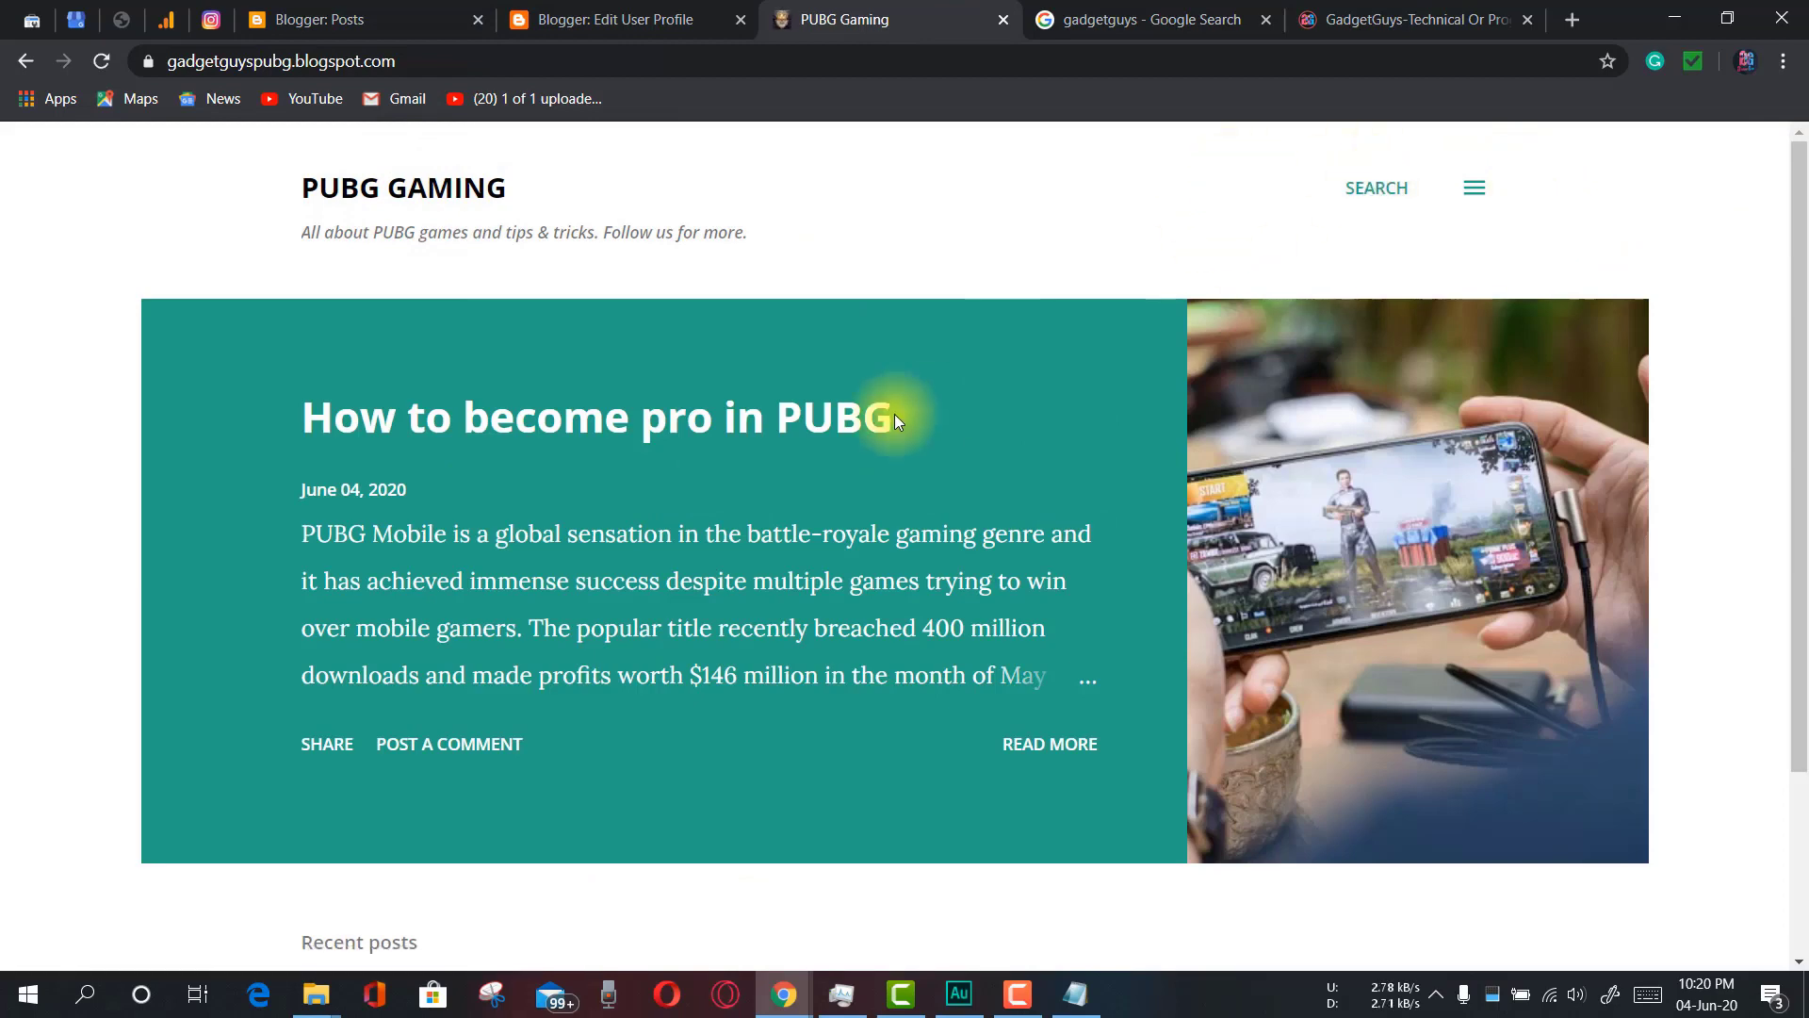
scroll(934, 661, down, 3)
scroll(935, 662, up, 3)
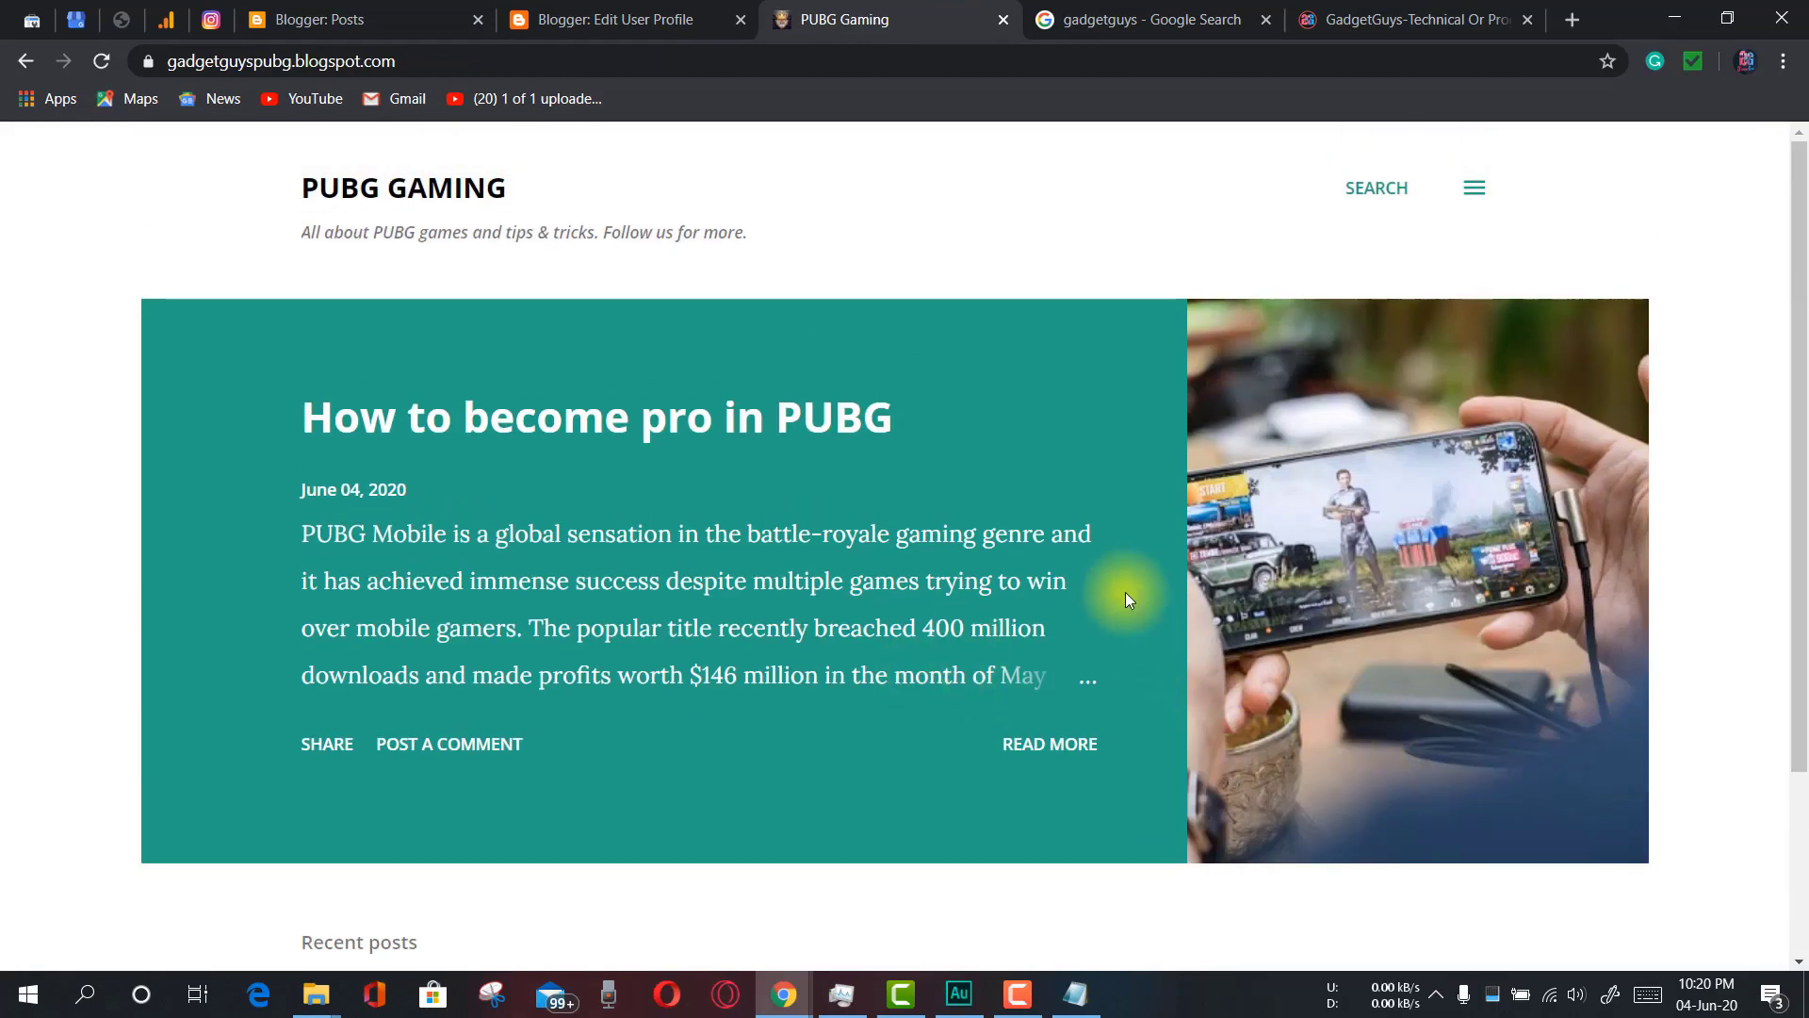
scroll(1125, 591, down, 3)
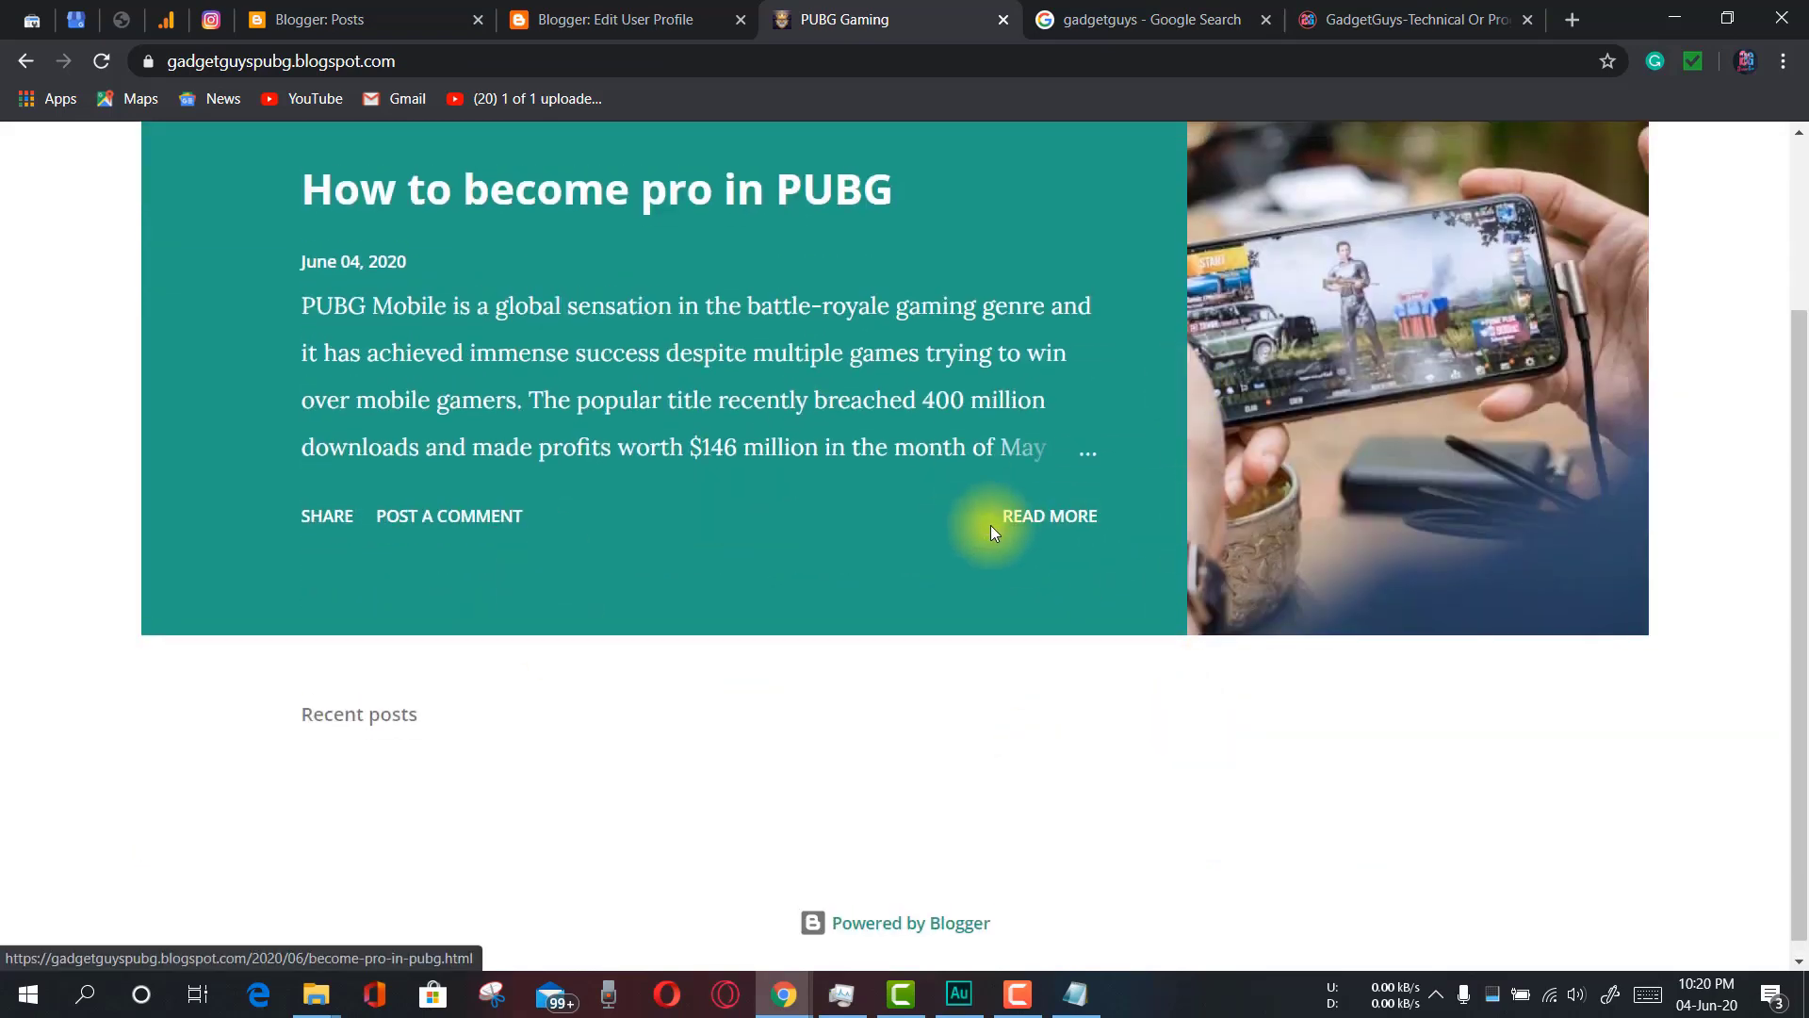
scroll(991, 532, up, 3)
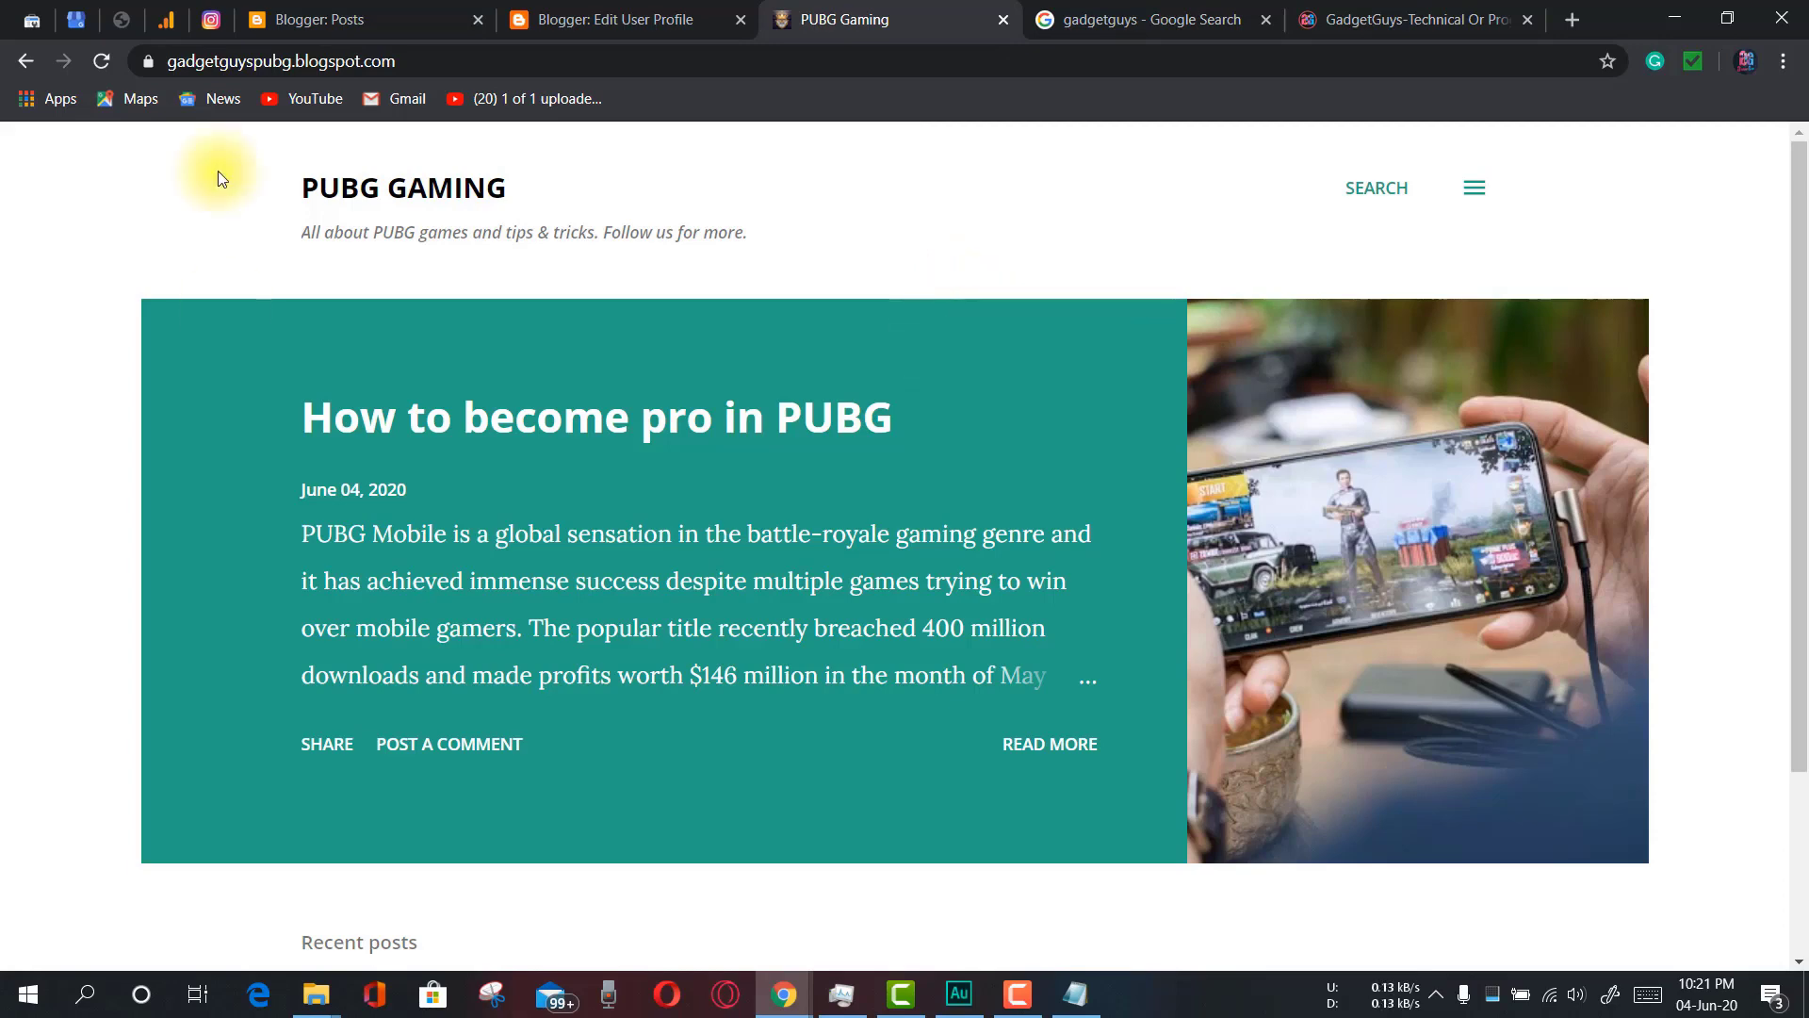
Create a new page in the blog's dashboard and title it "About Us"
click(321, 19)
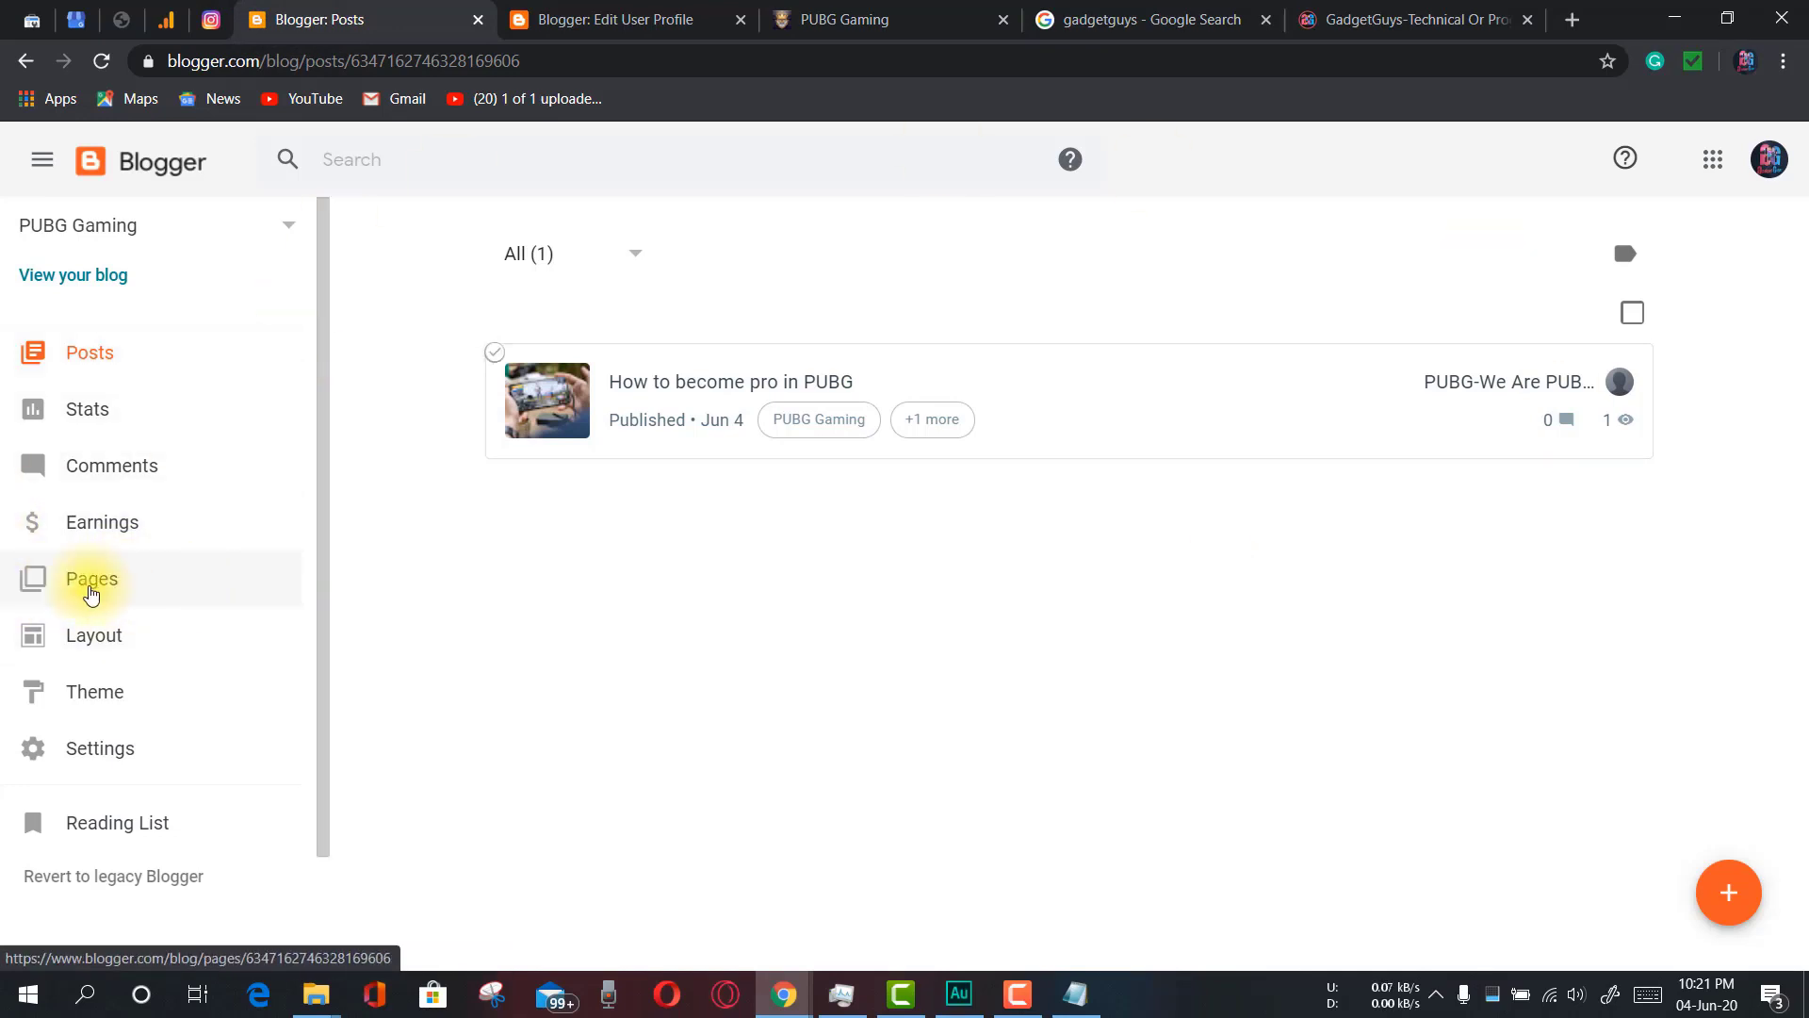
click(90, 589)
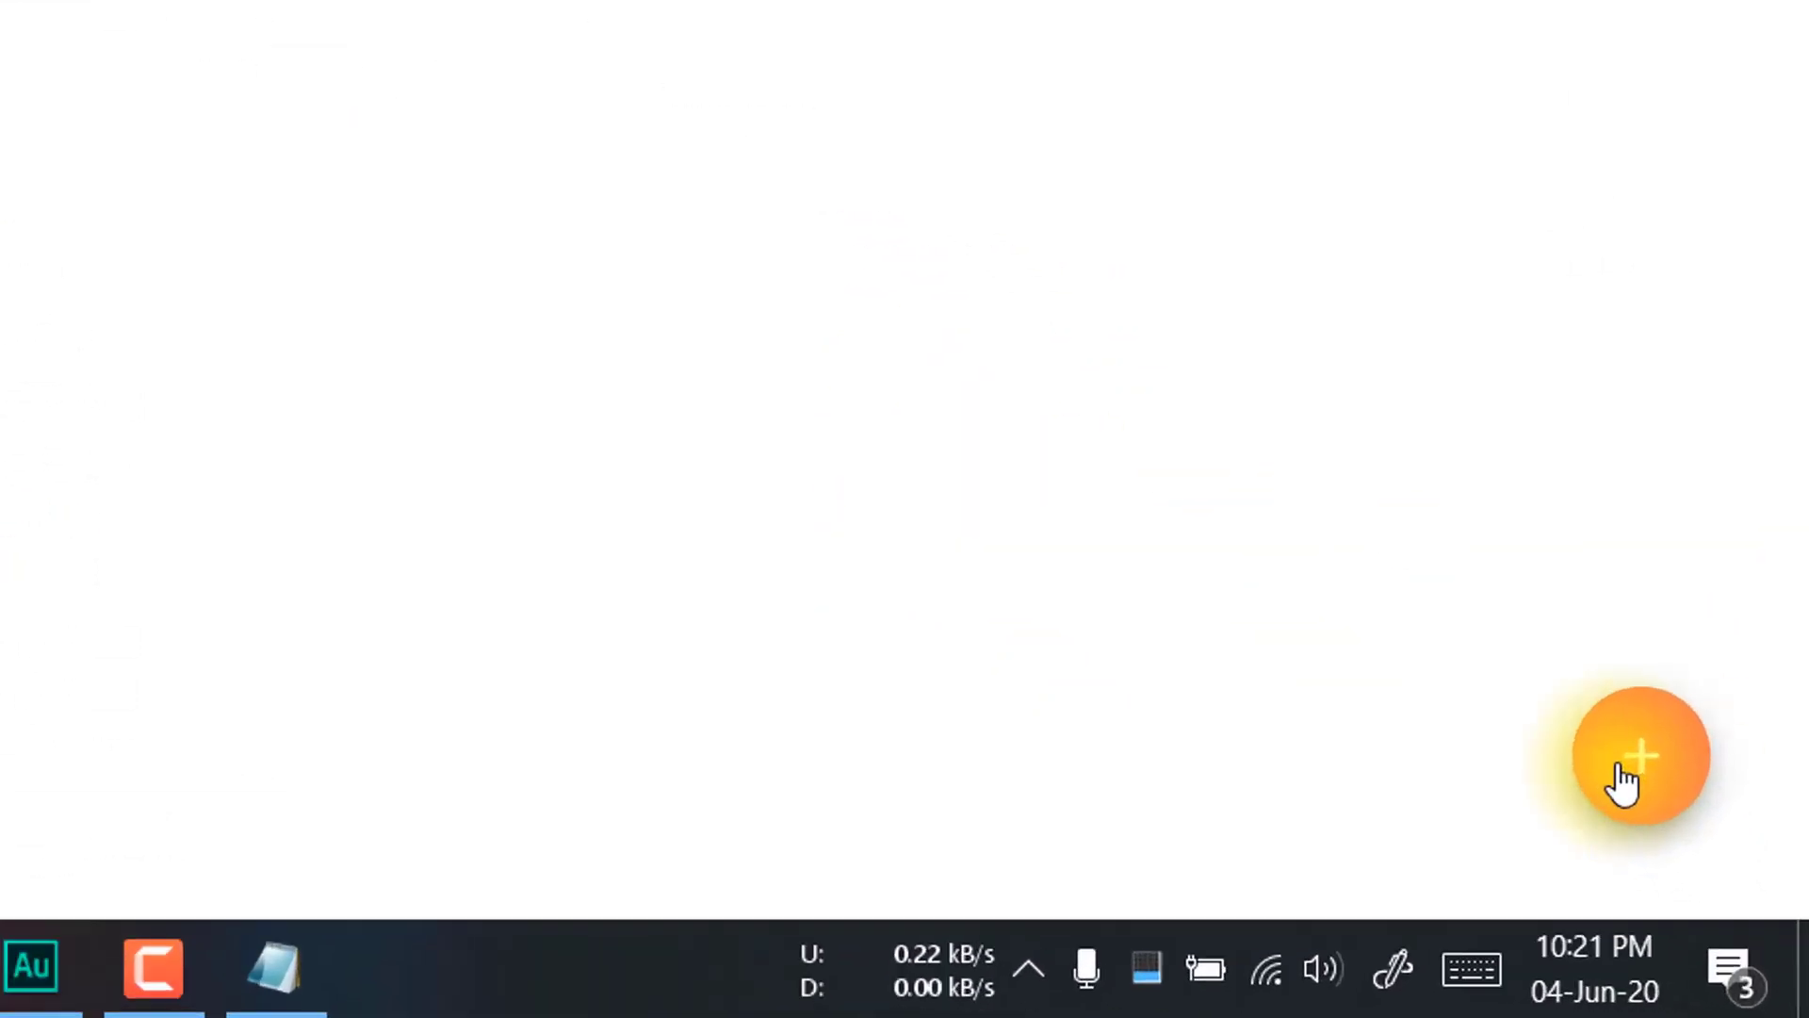
click(1564, 730)
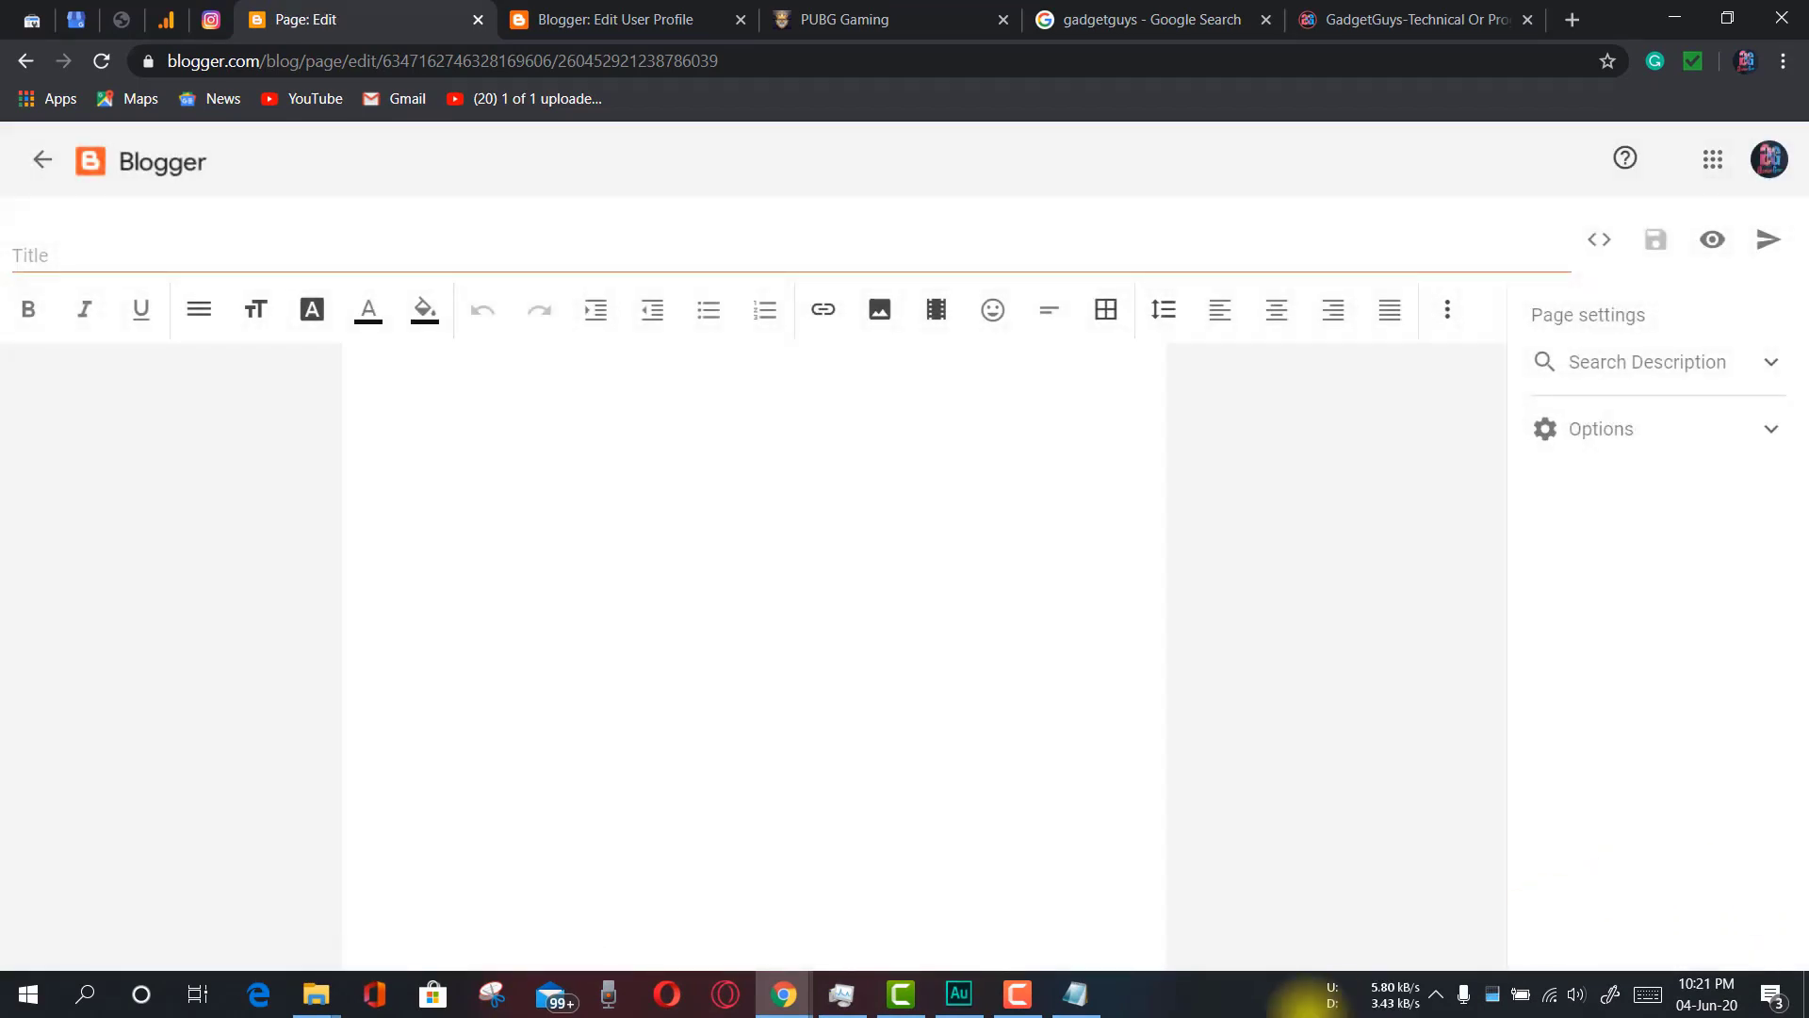
click(459, 254)
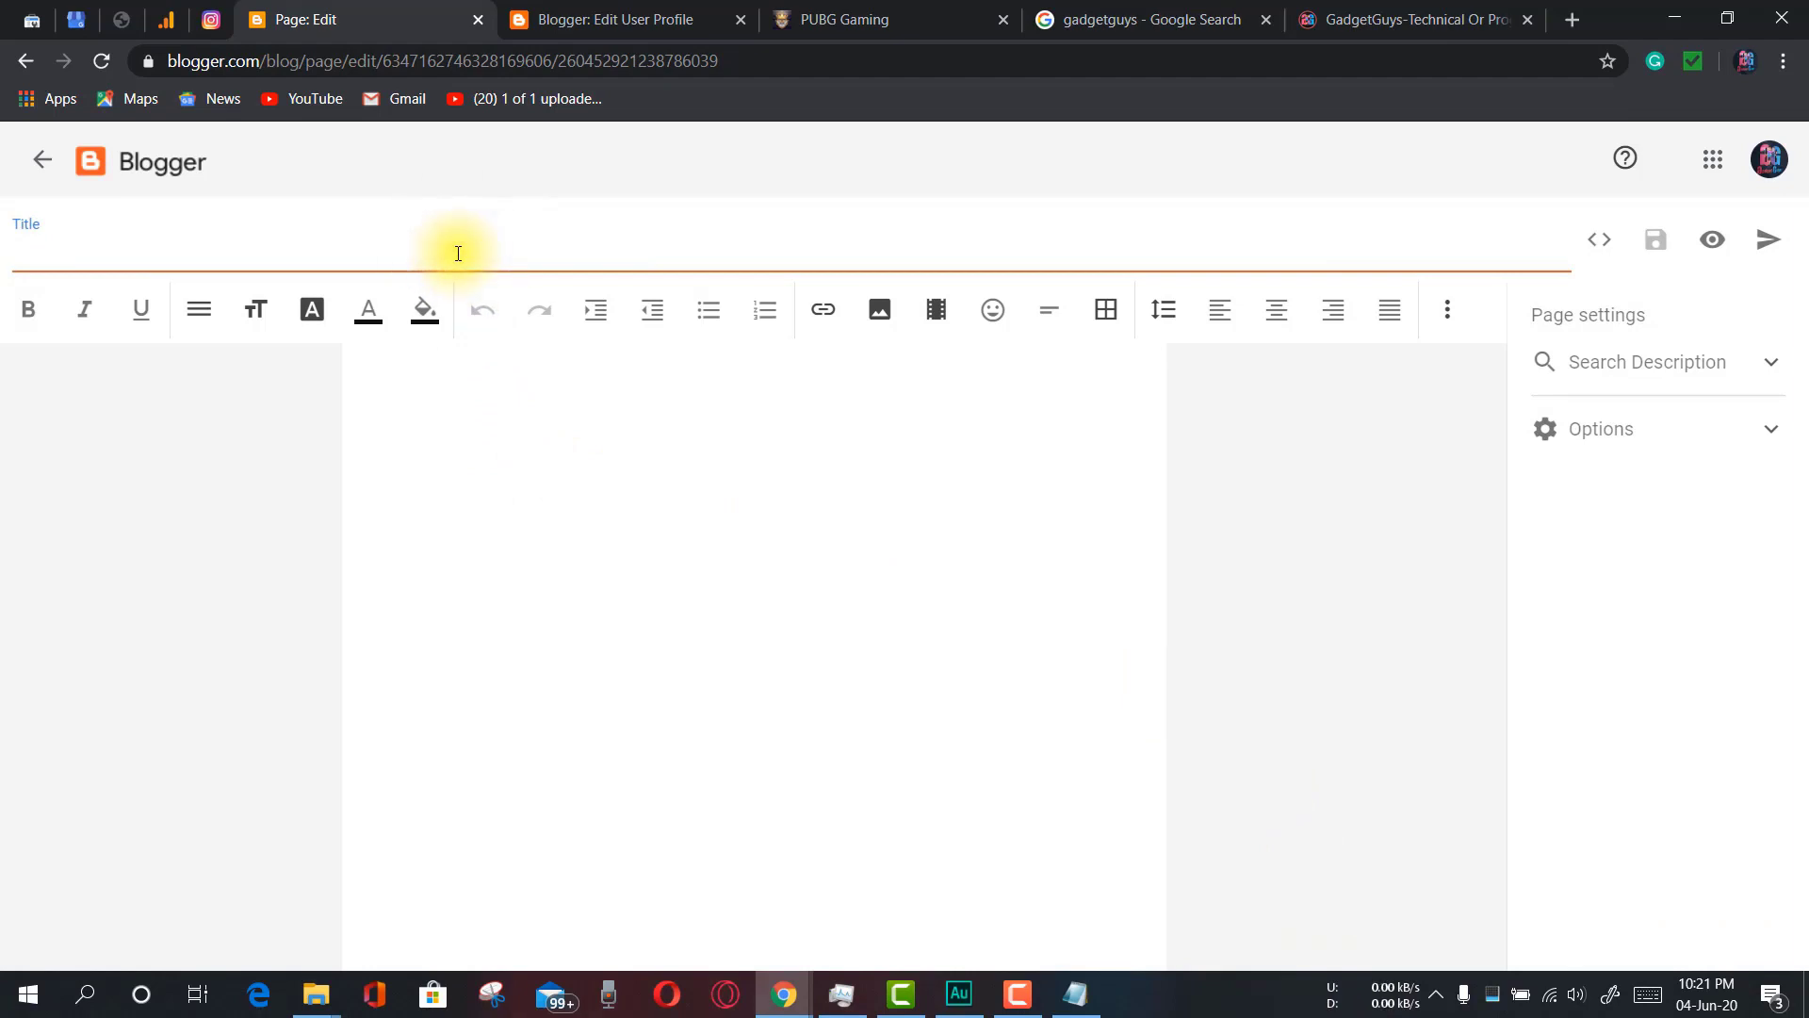
text(About Us)
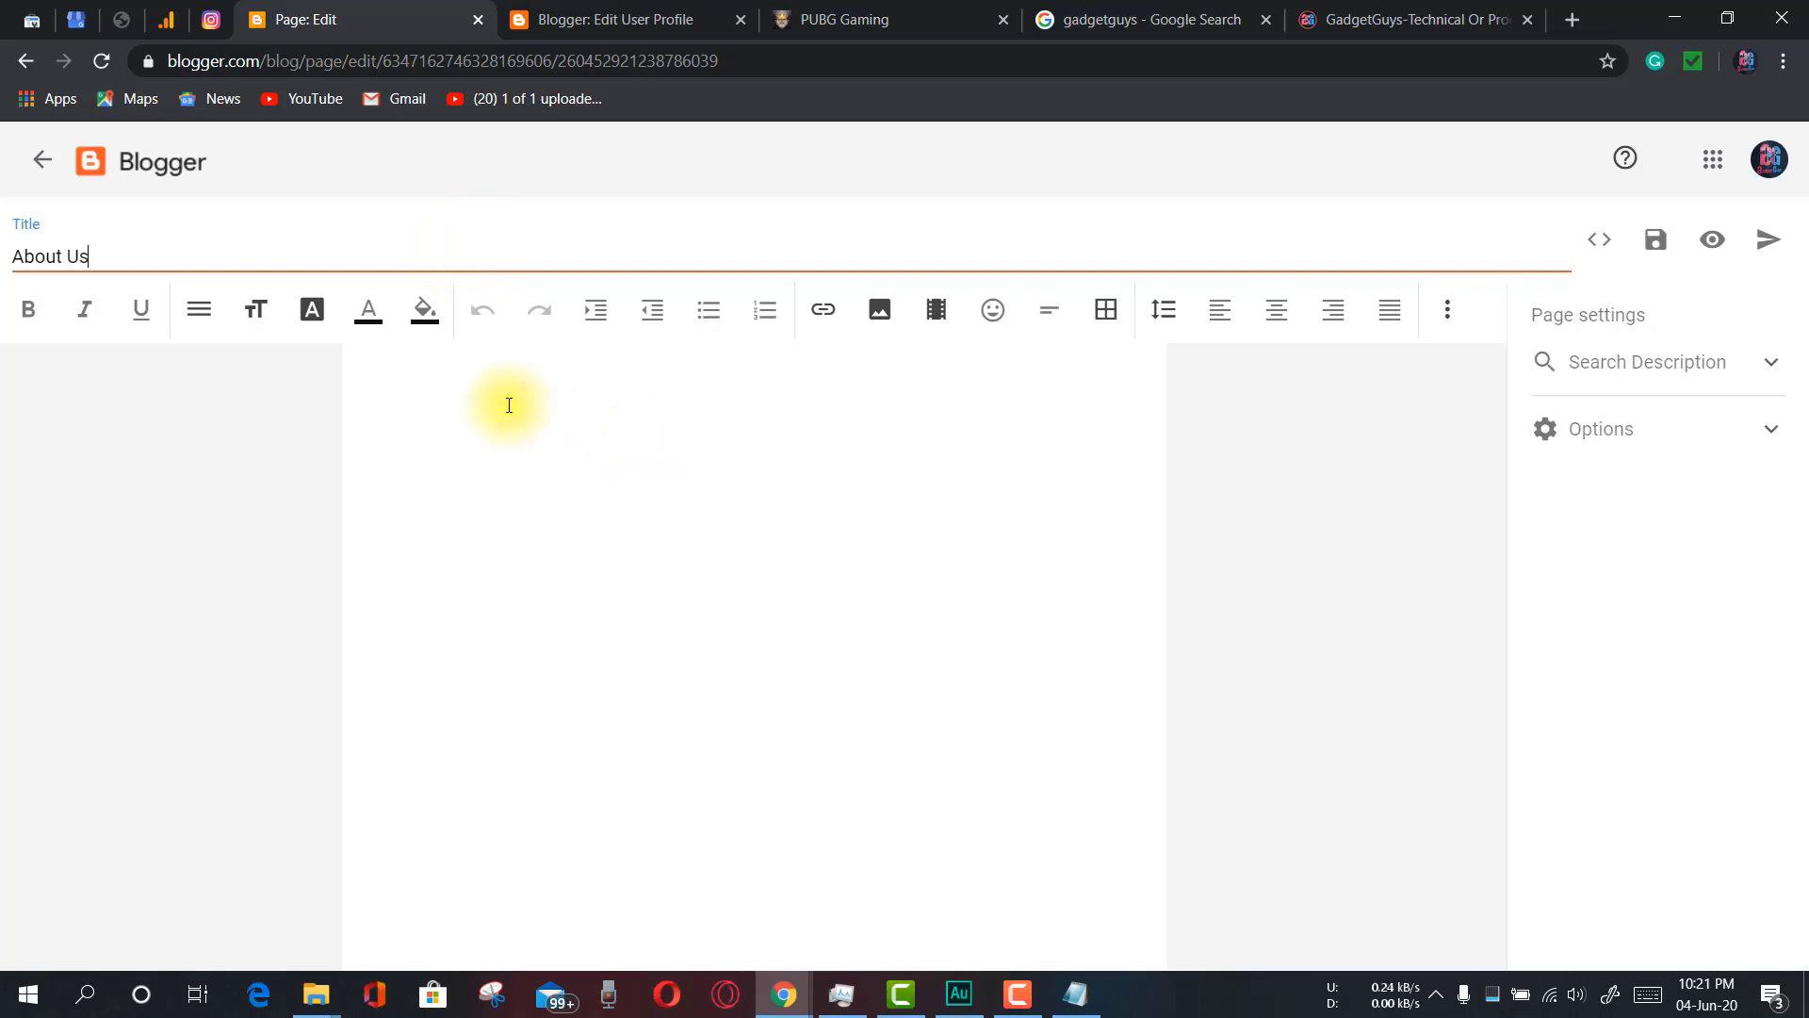
Upload dribbble.png from the pubg post folder into the body of the About Us page
click(797, 909)
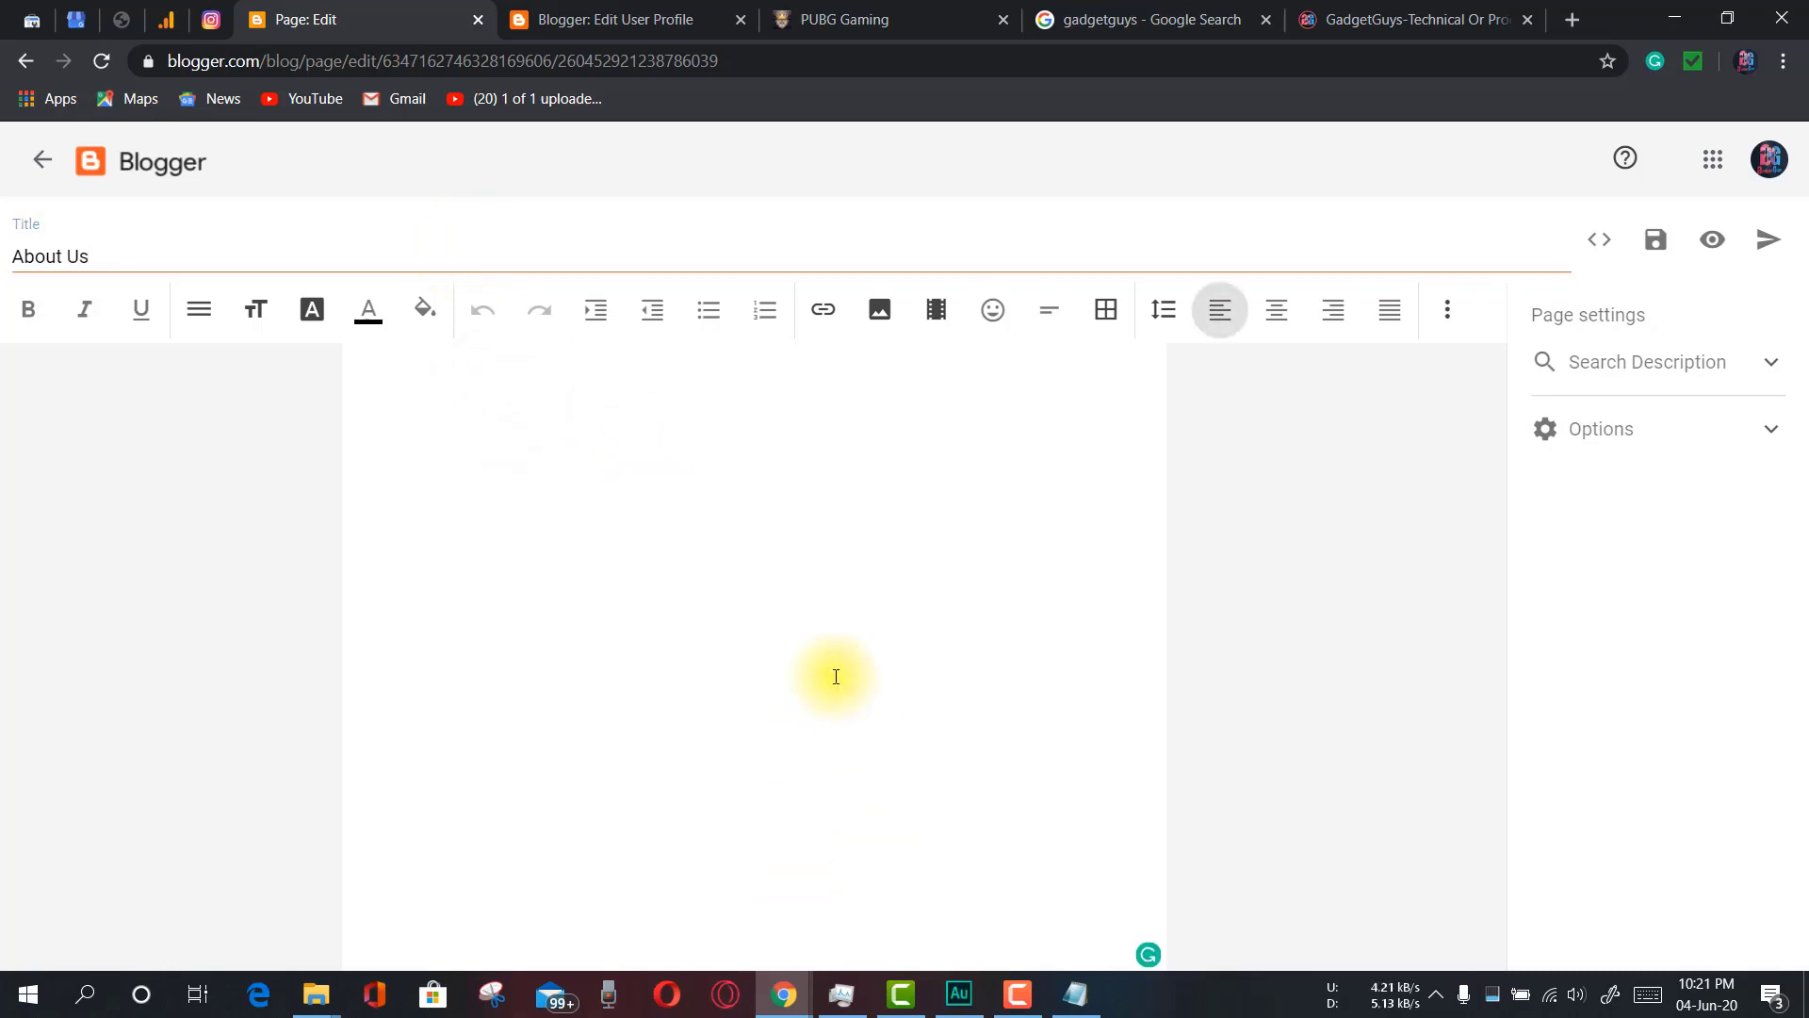
click(887, 327)
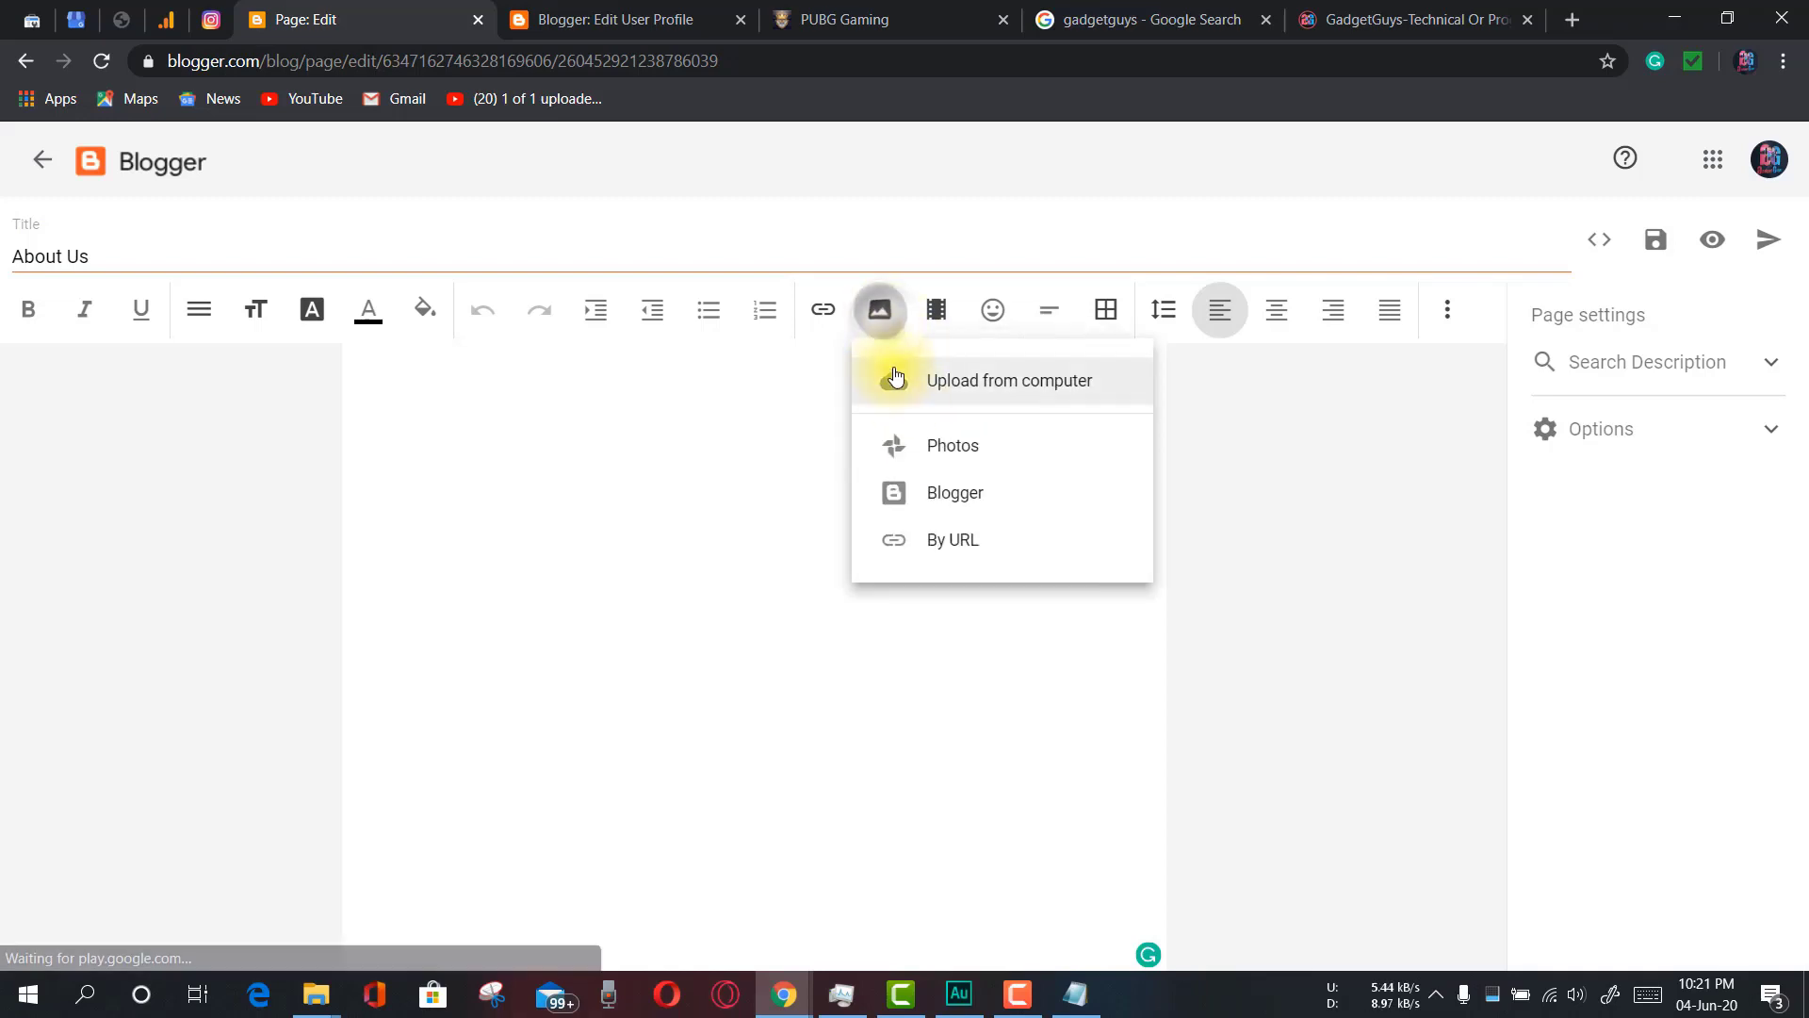
click(909, 382)
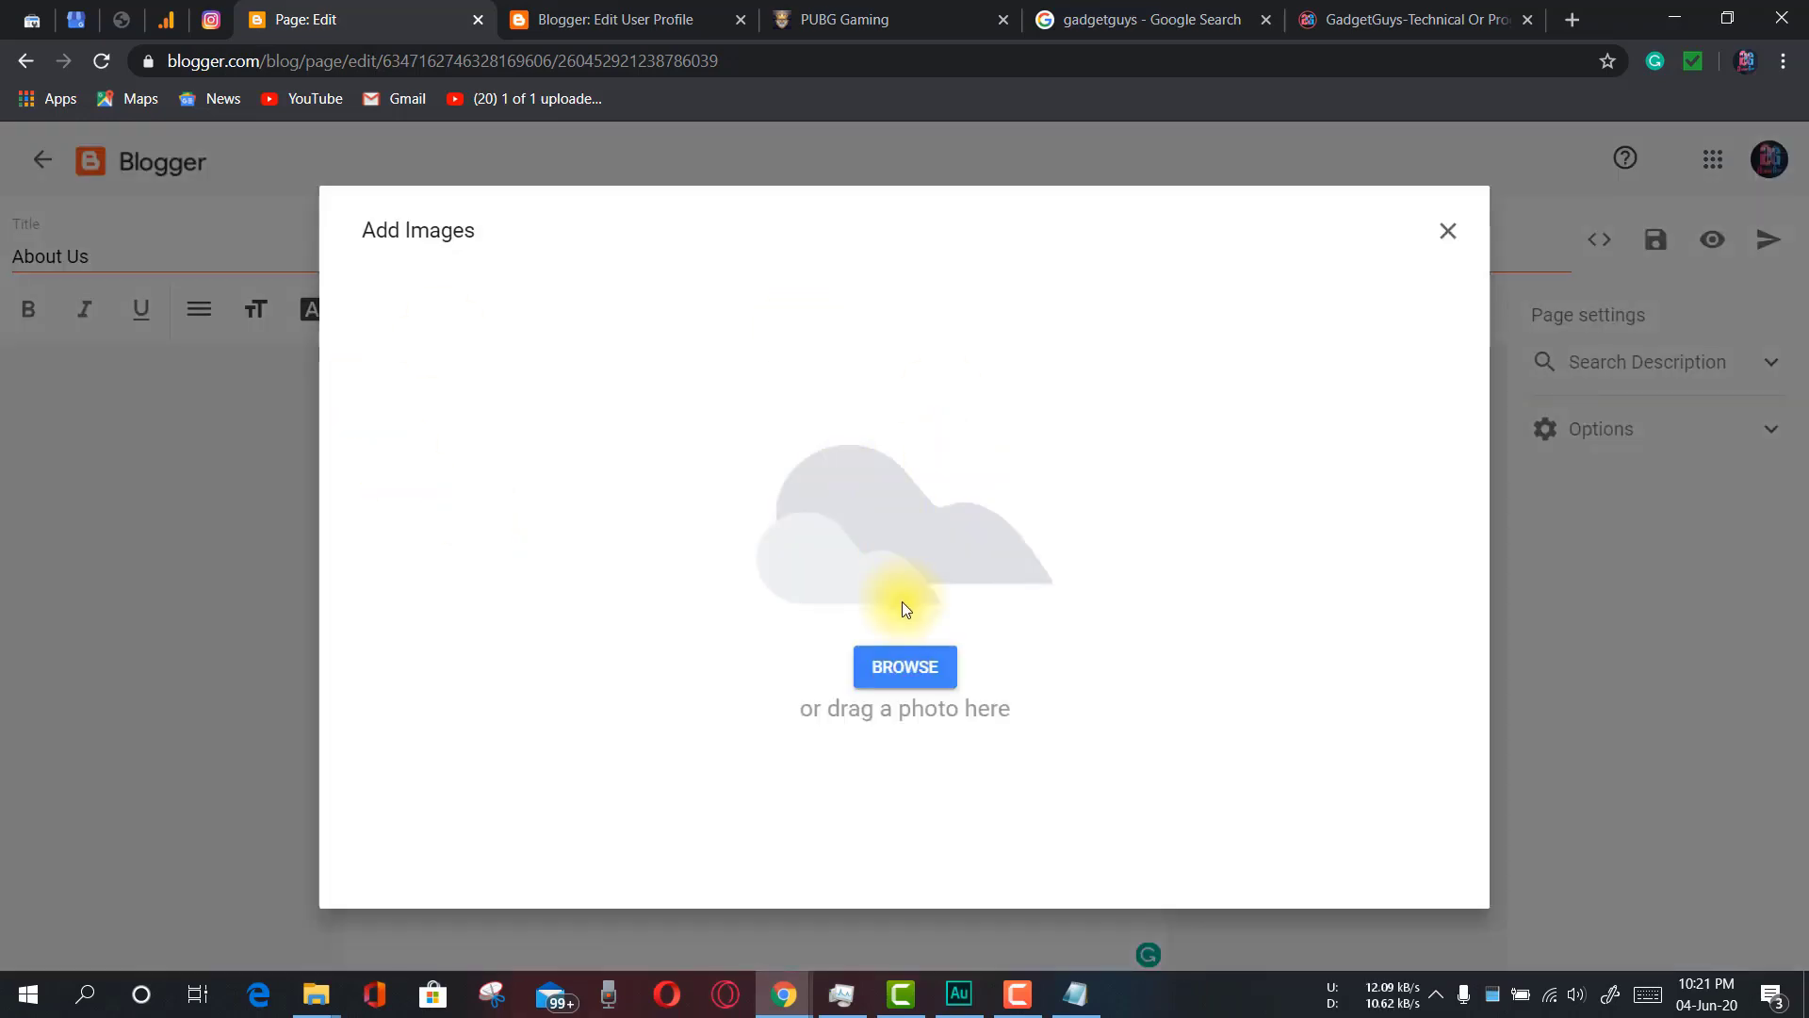
click(905, 666)
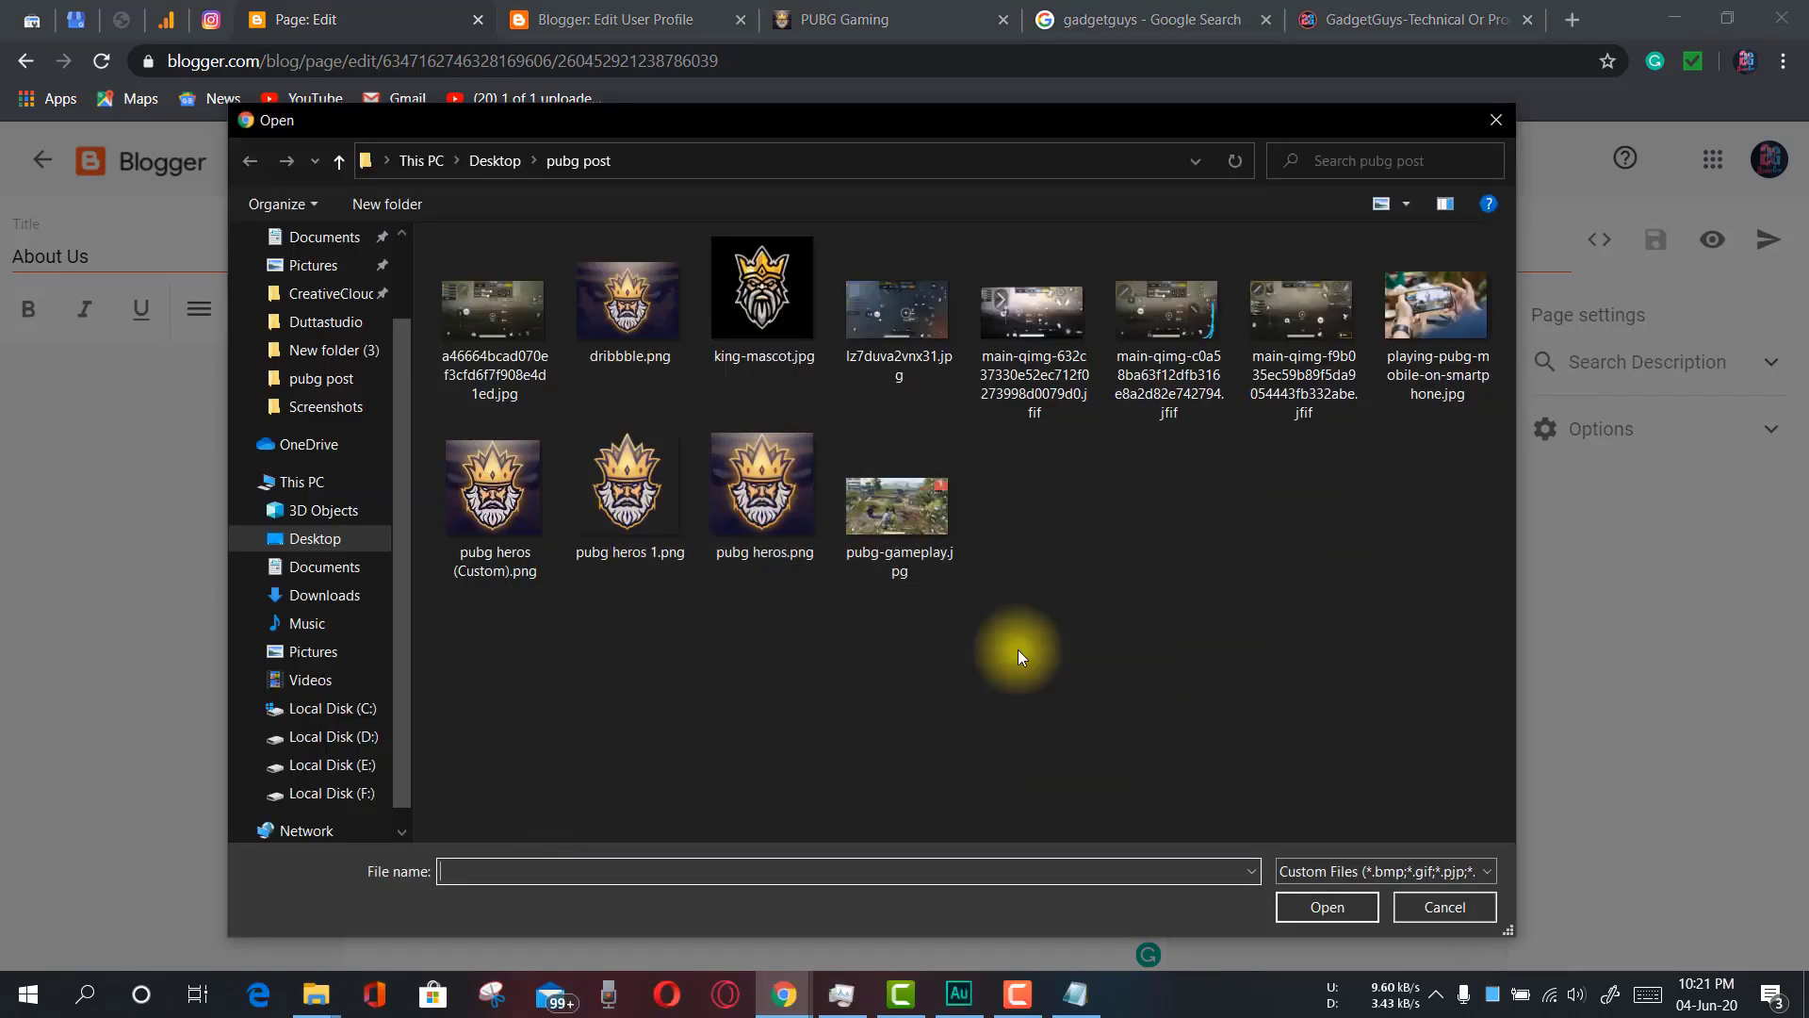
click(652, 304)
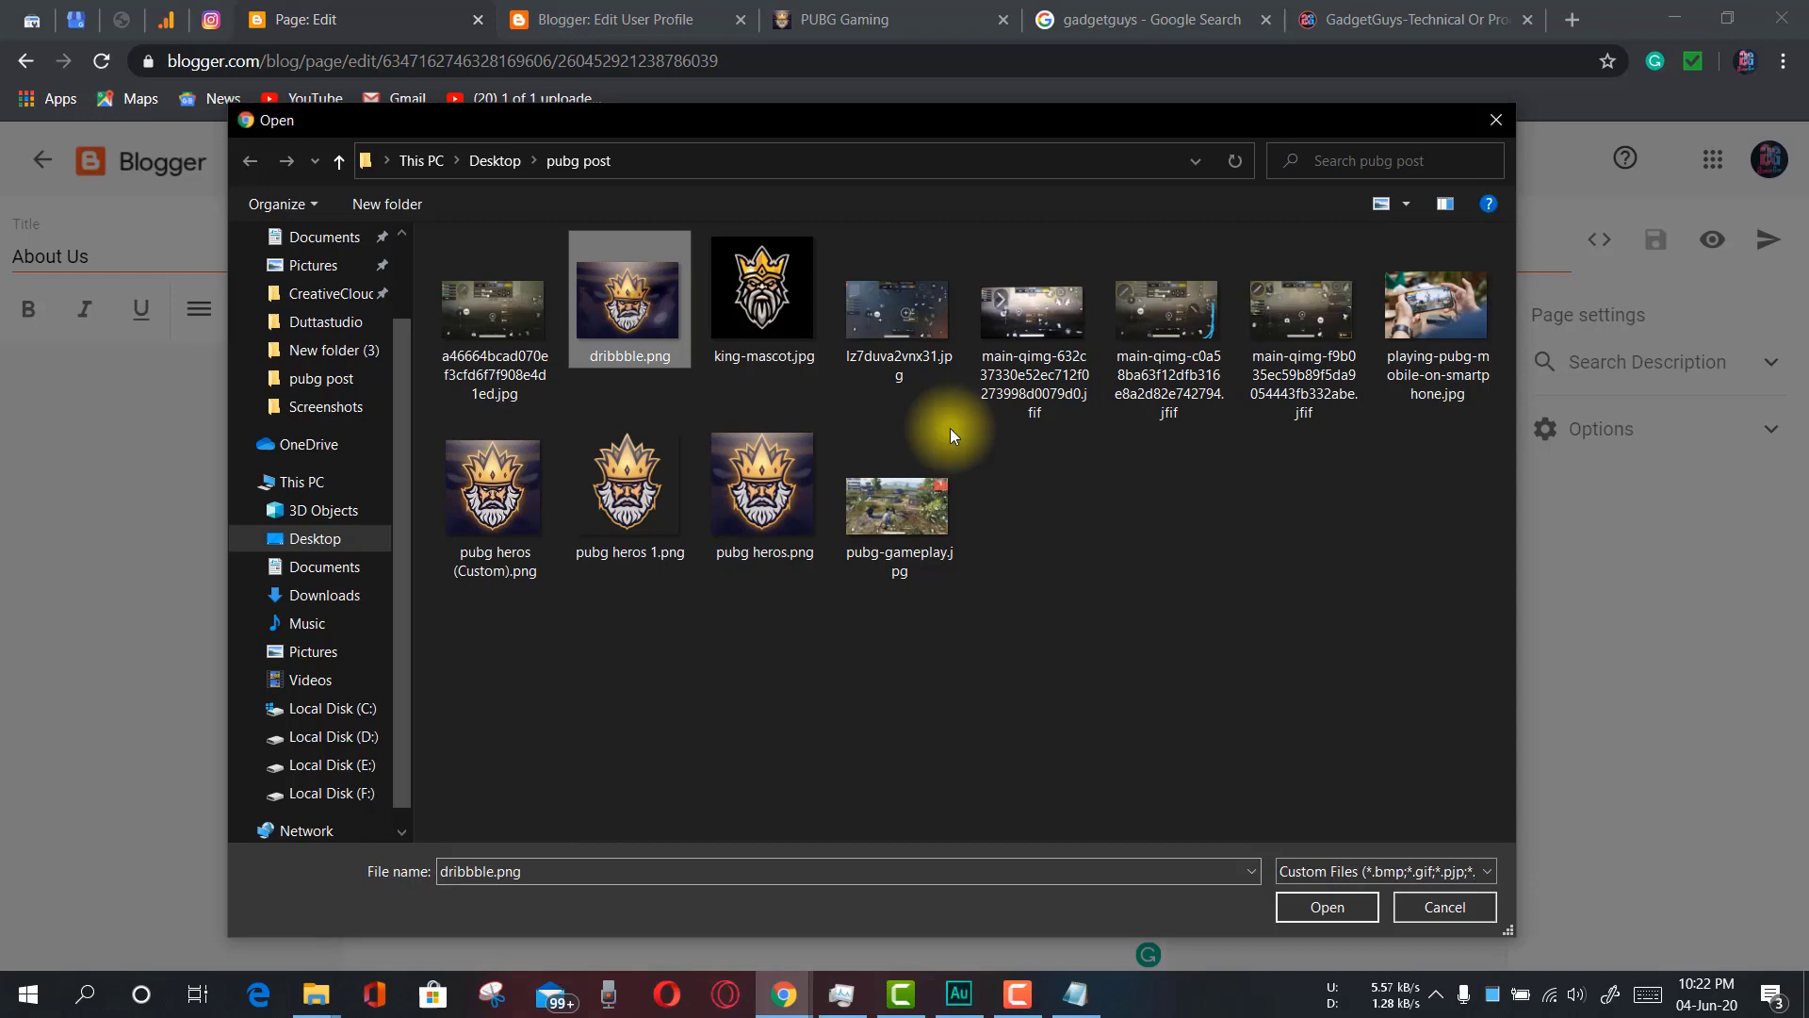
click(1324, 907)
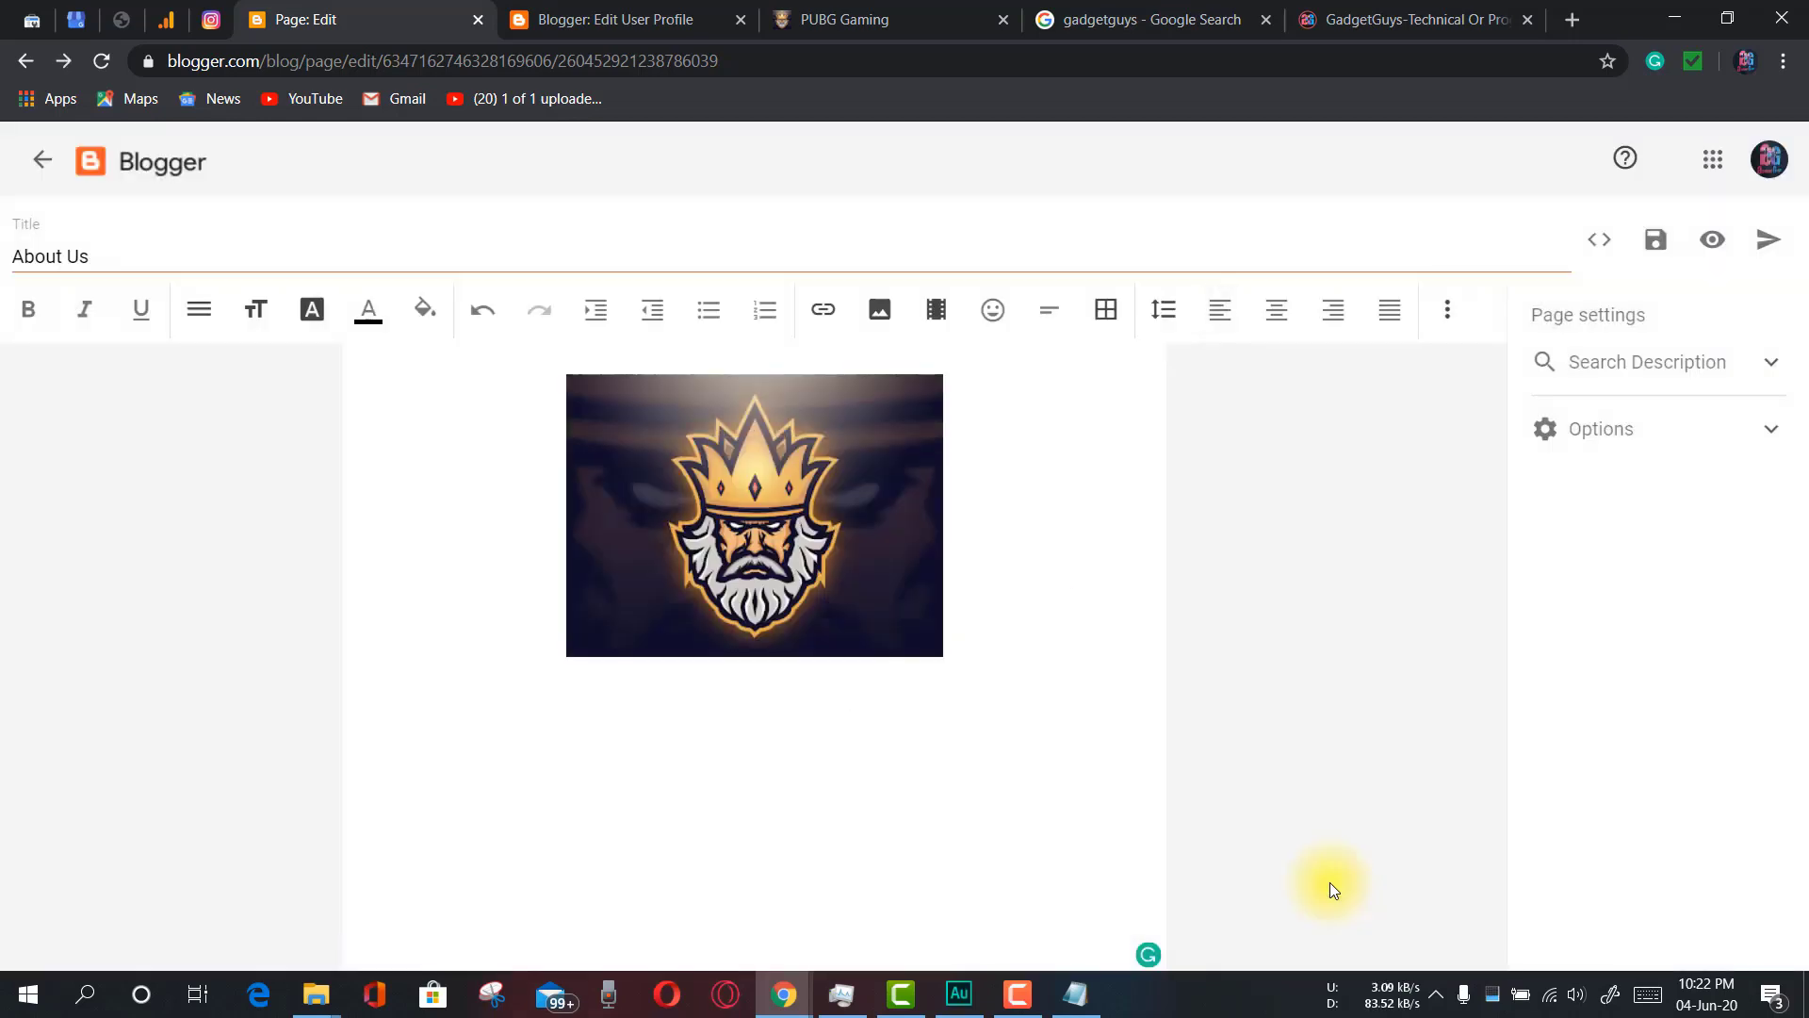
Set the king logo image's size to X-Large
click(747, 492)
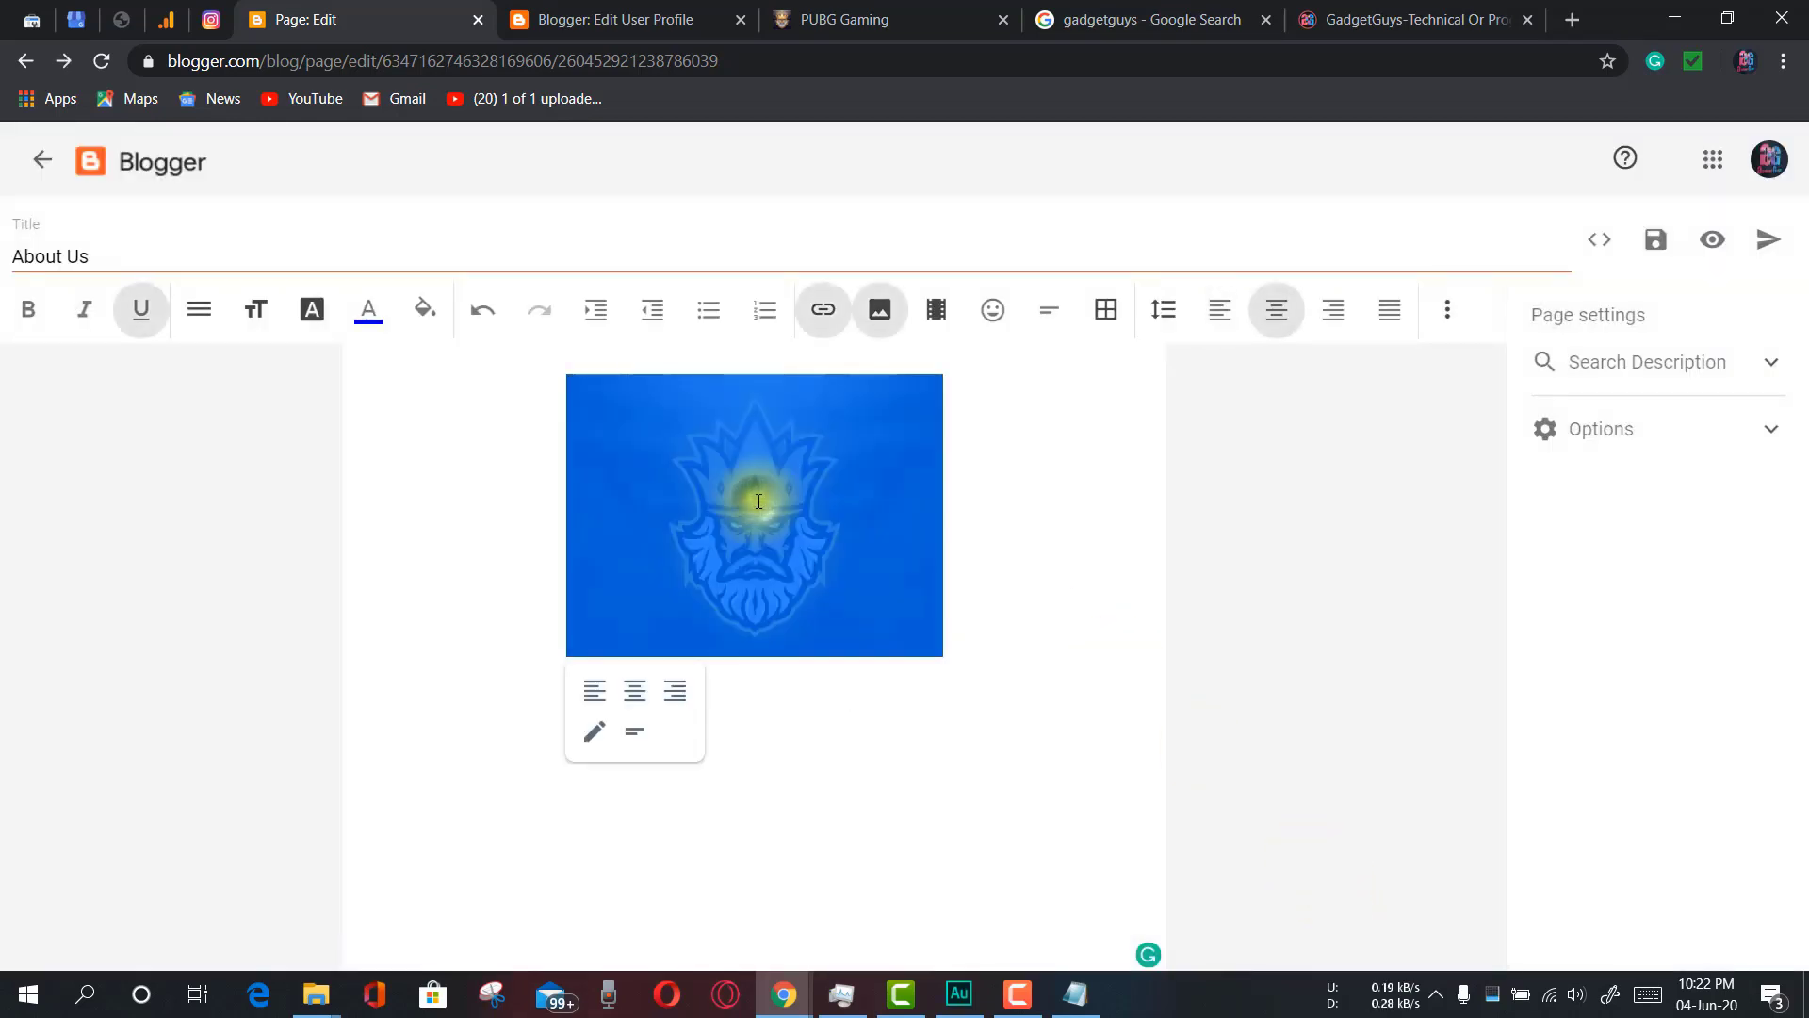
click(593, 732)
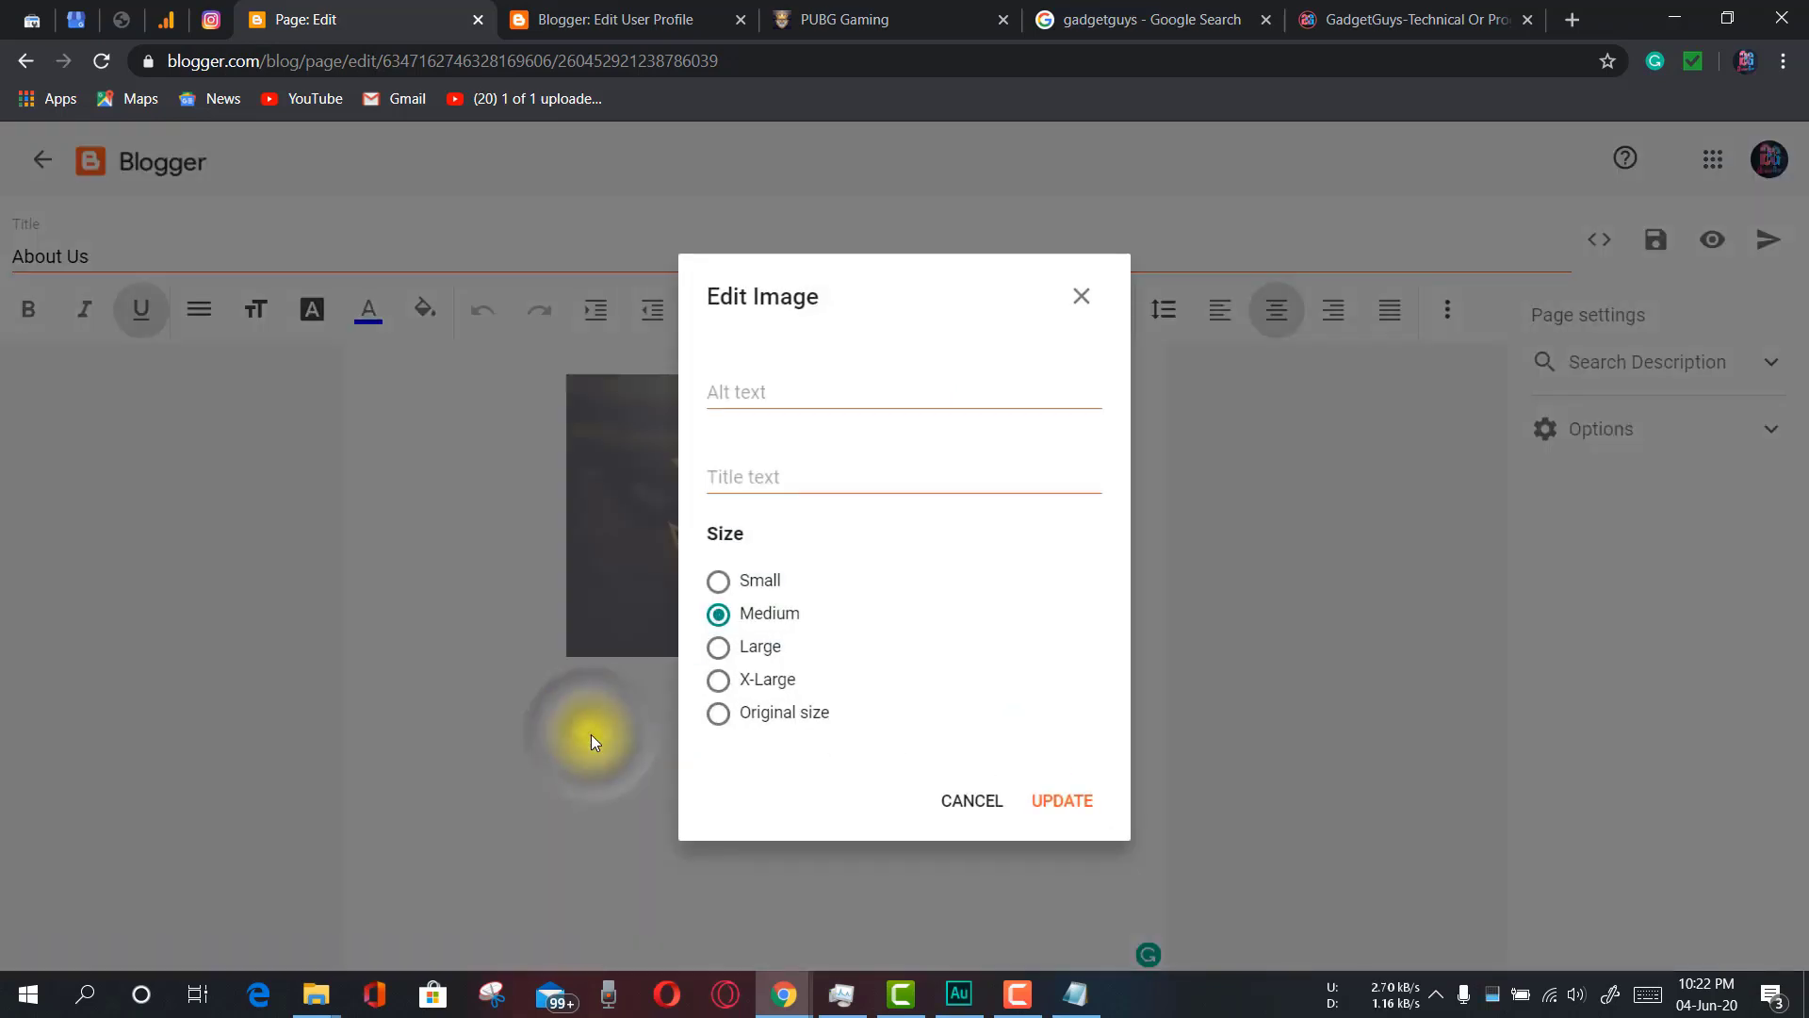
click(719, 680)
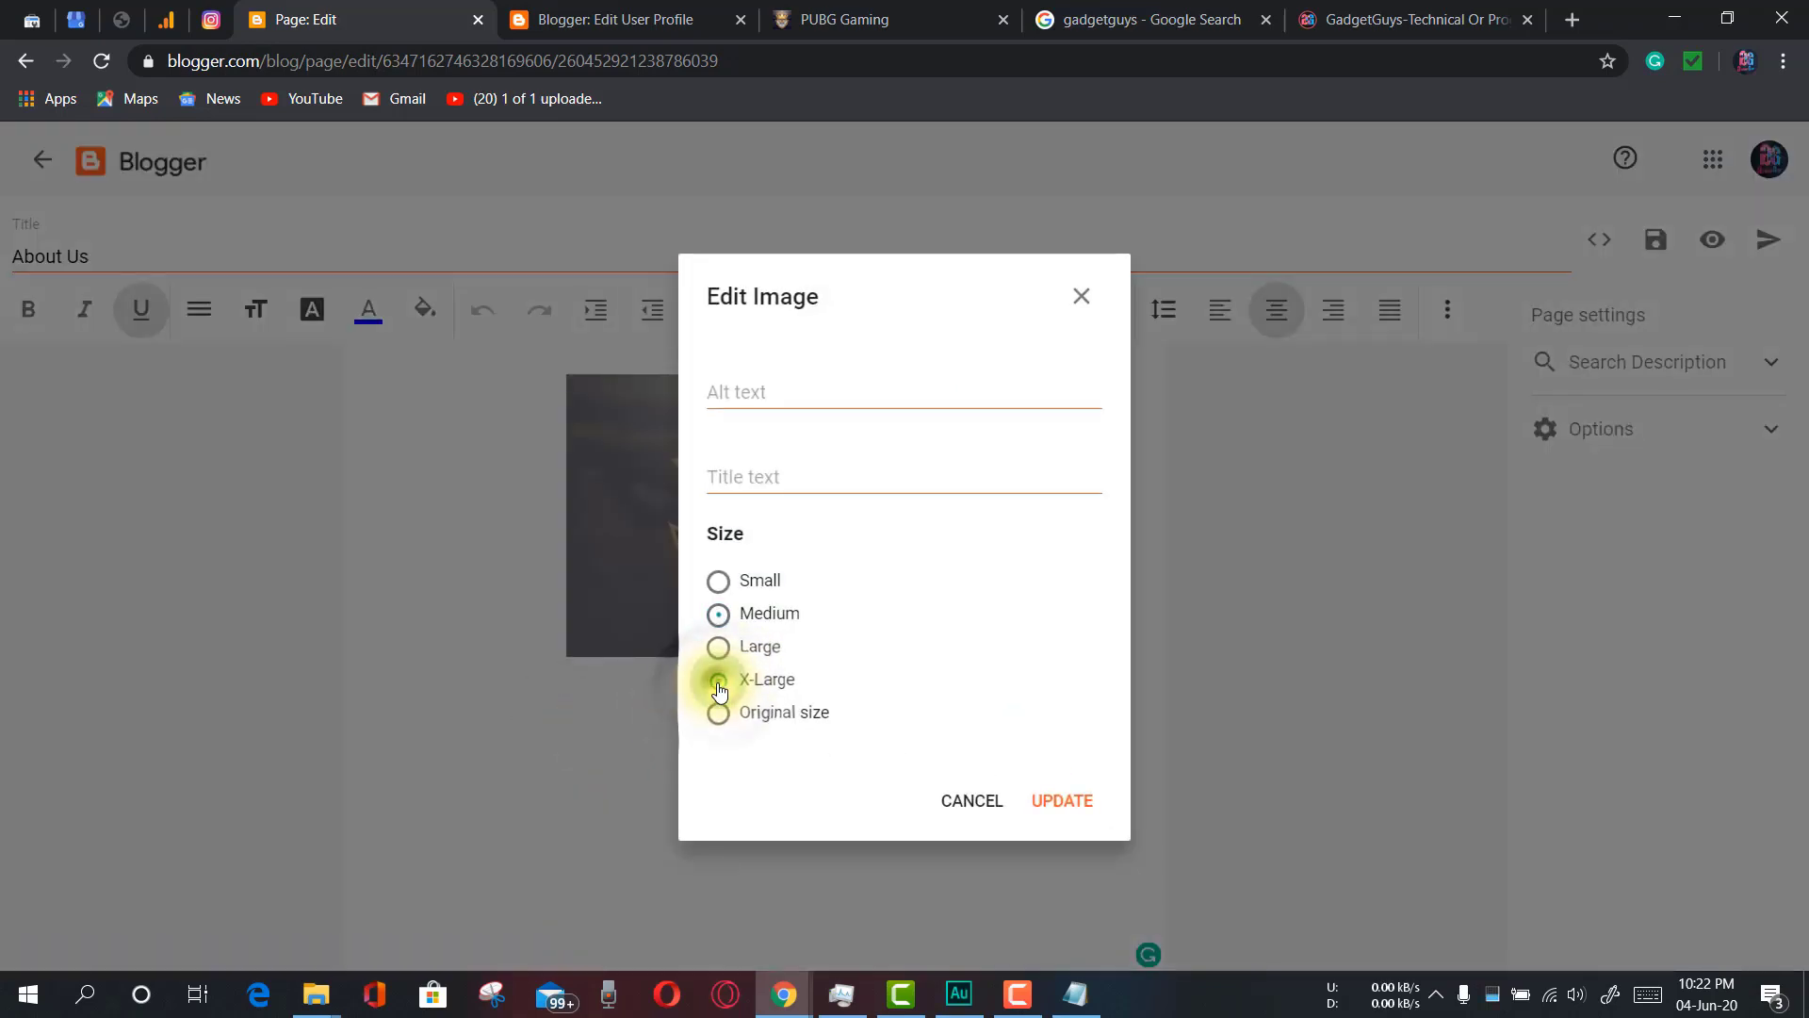
click(1059, 801)
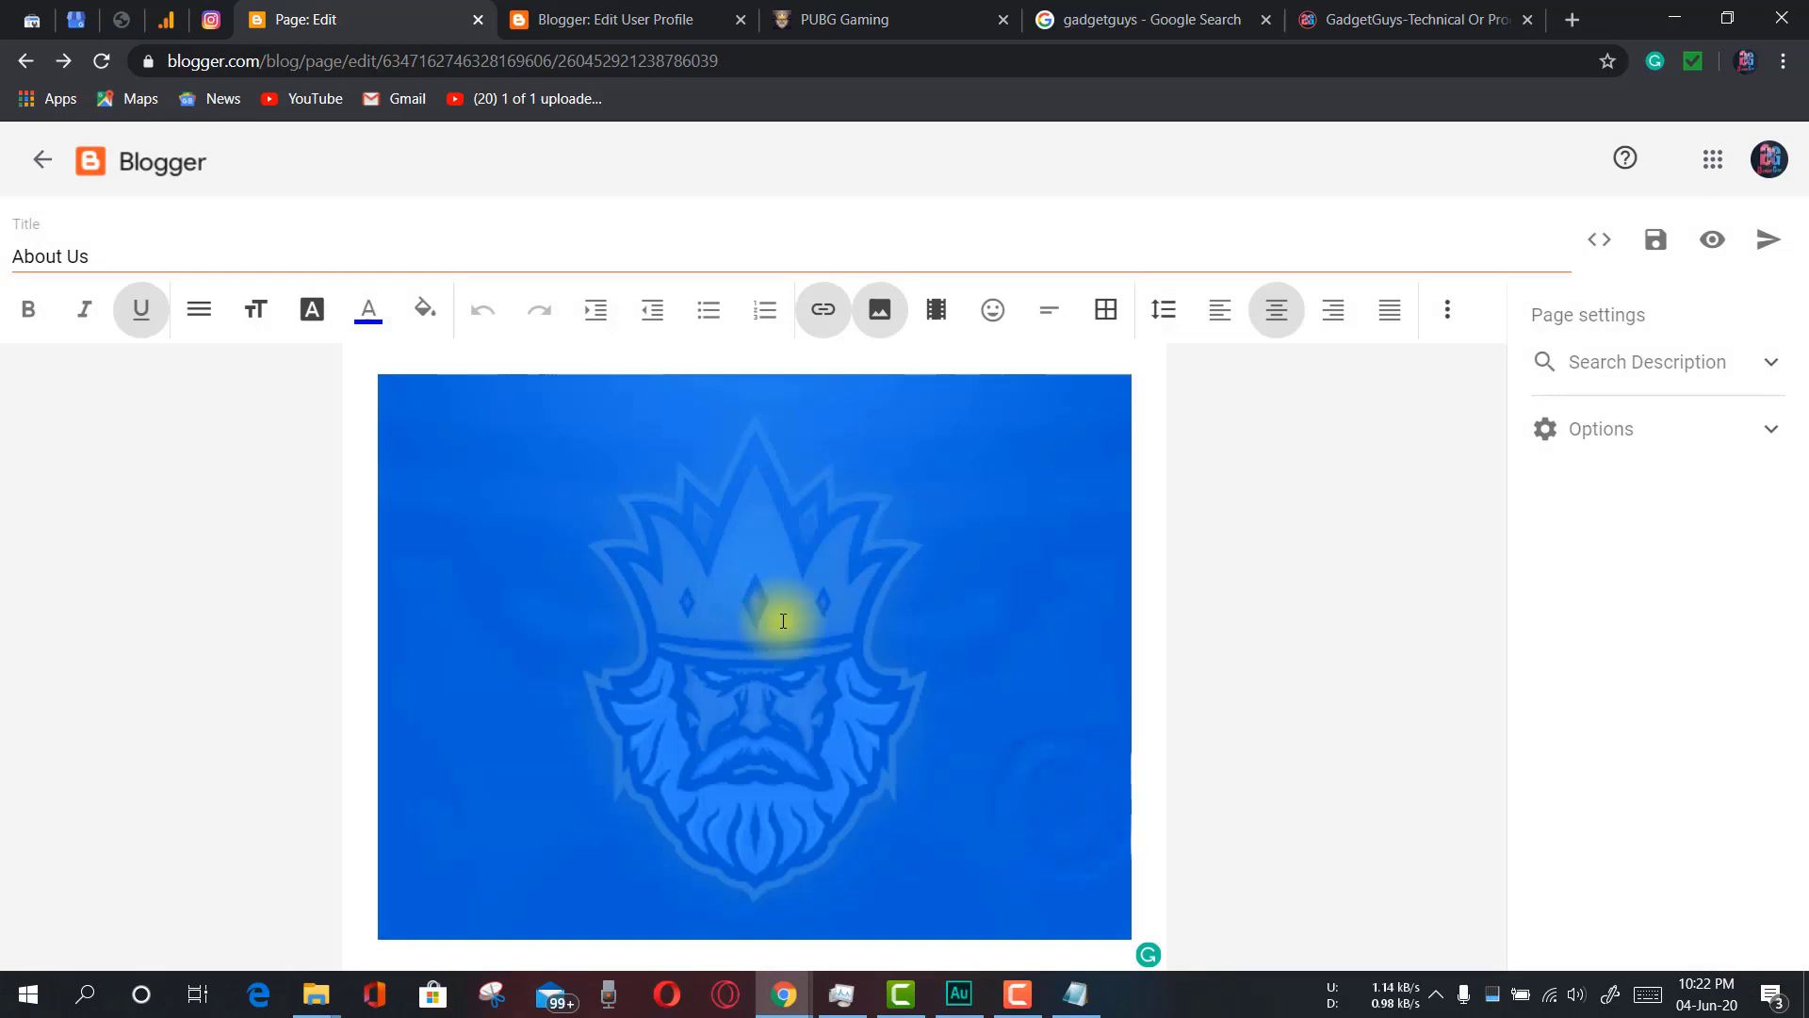
Insert blank lines above the logo image and write "PUBG GAMING" on the first one
click(426, 360)
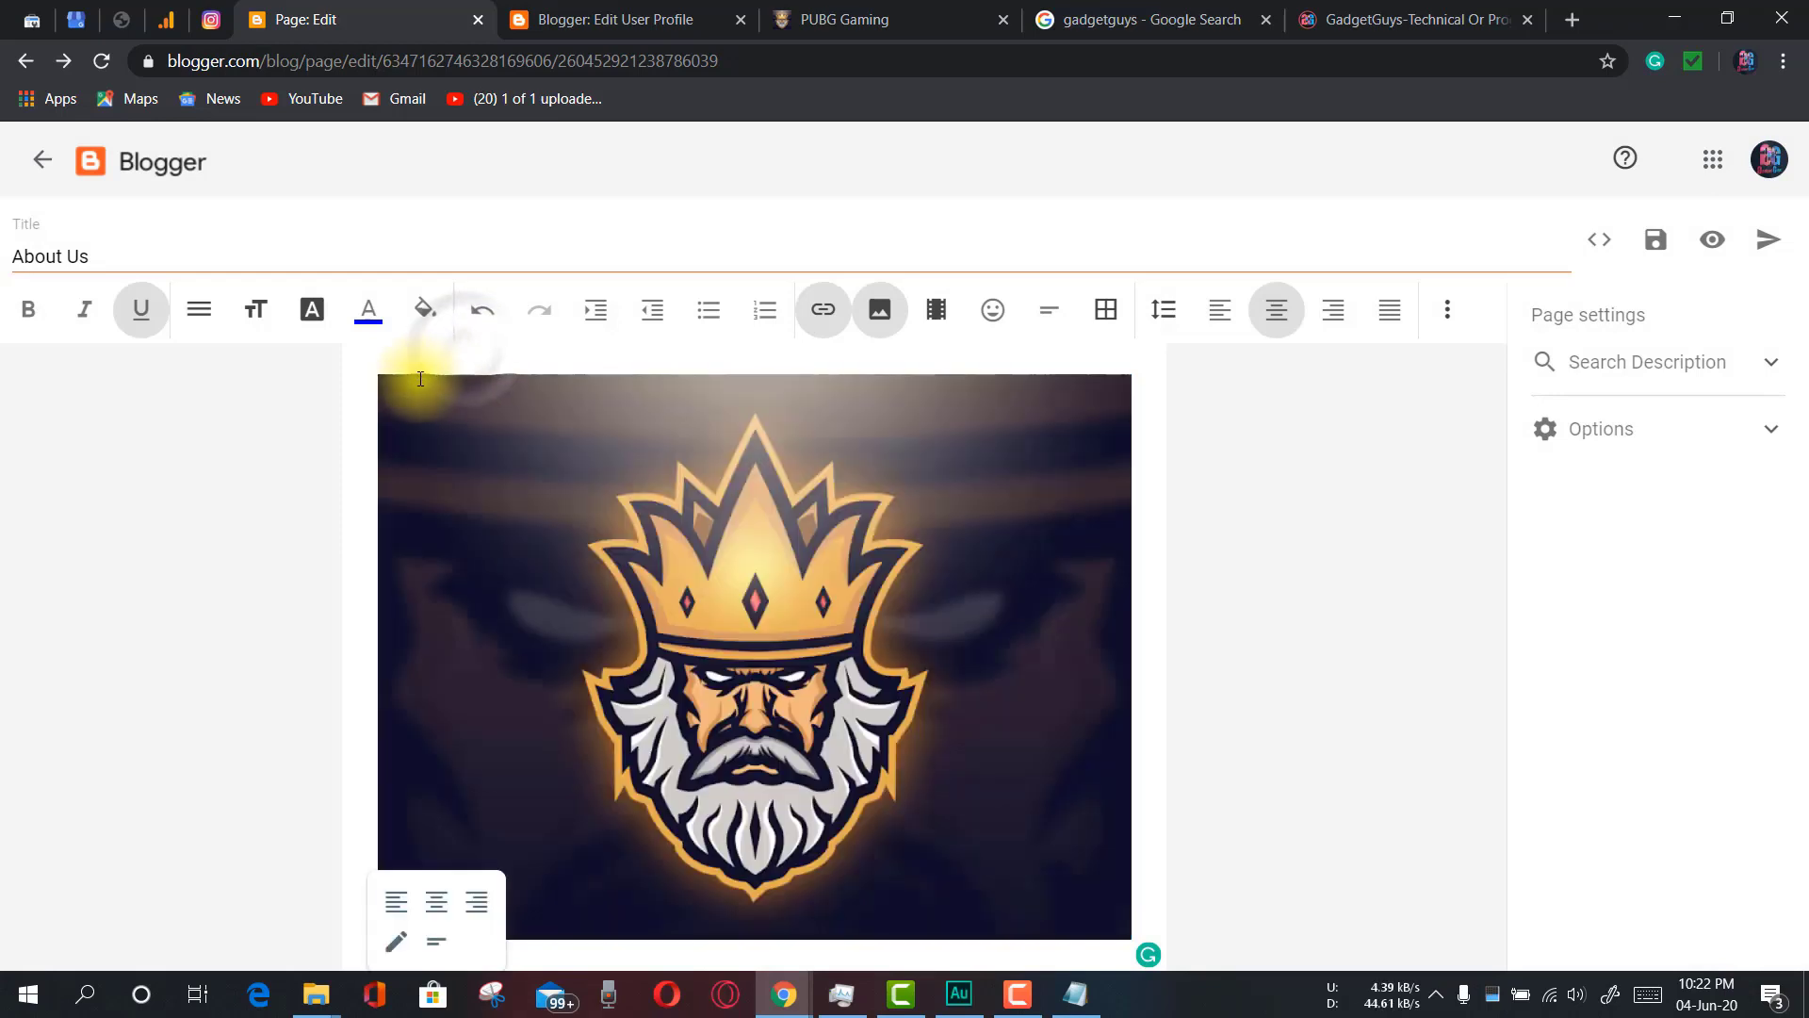
key(Return)
key(Return)
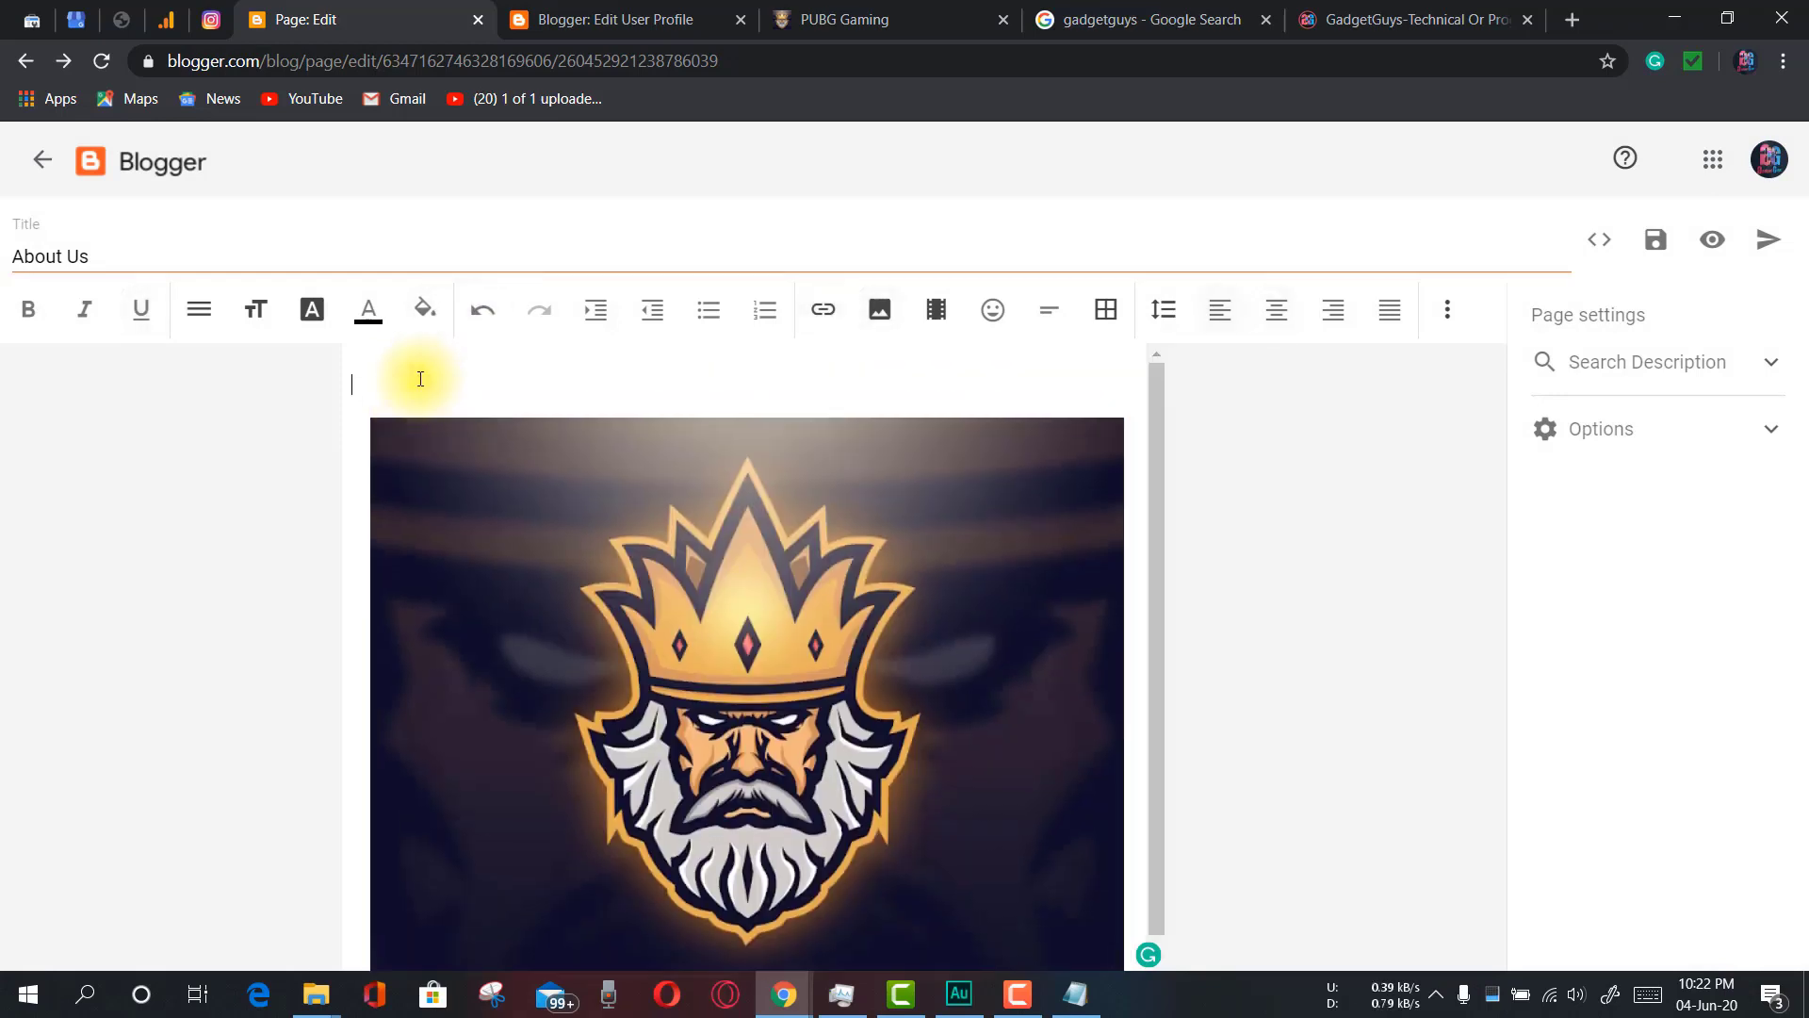
key(Up)
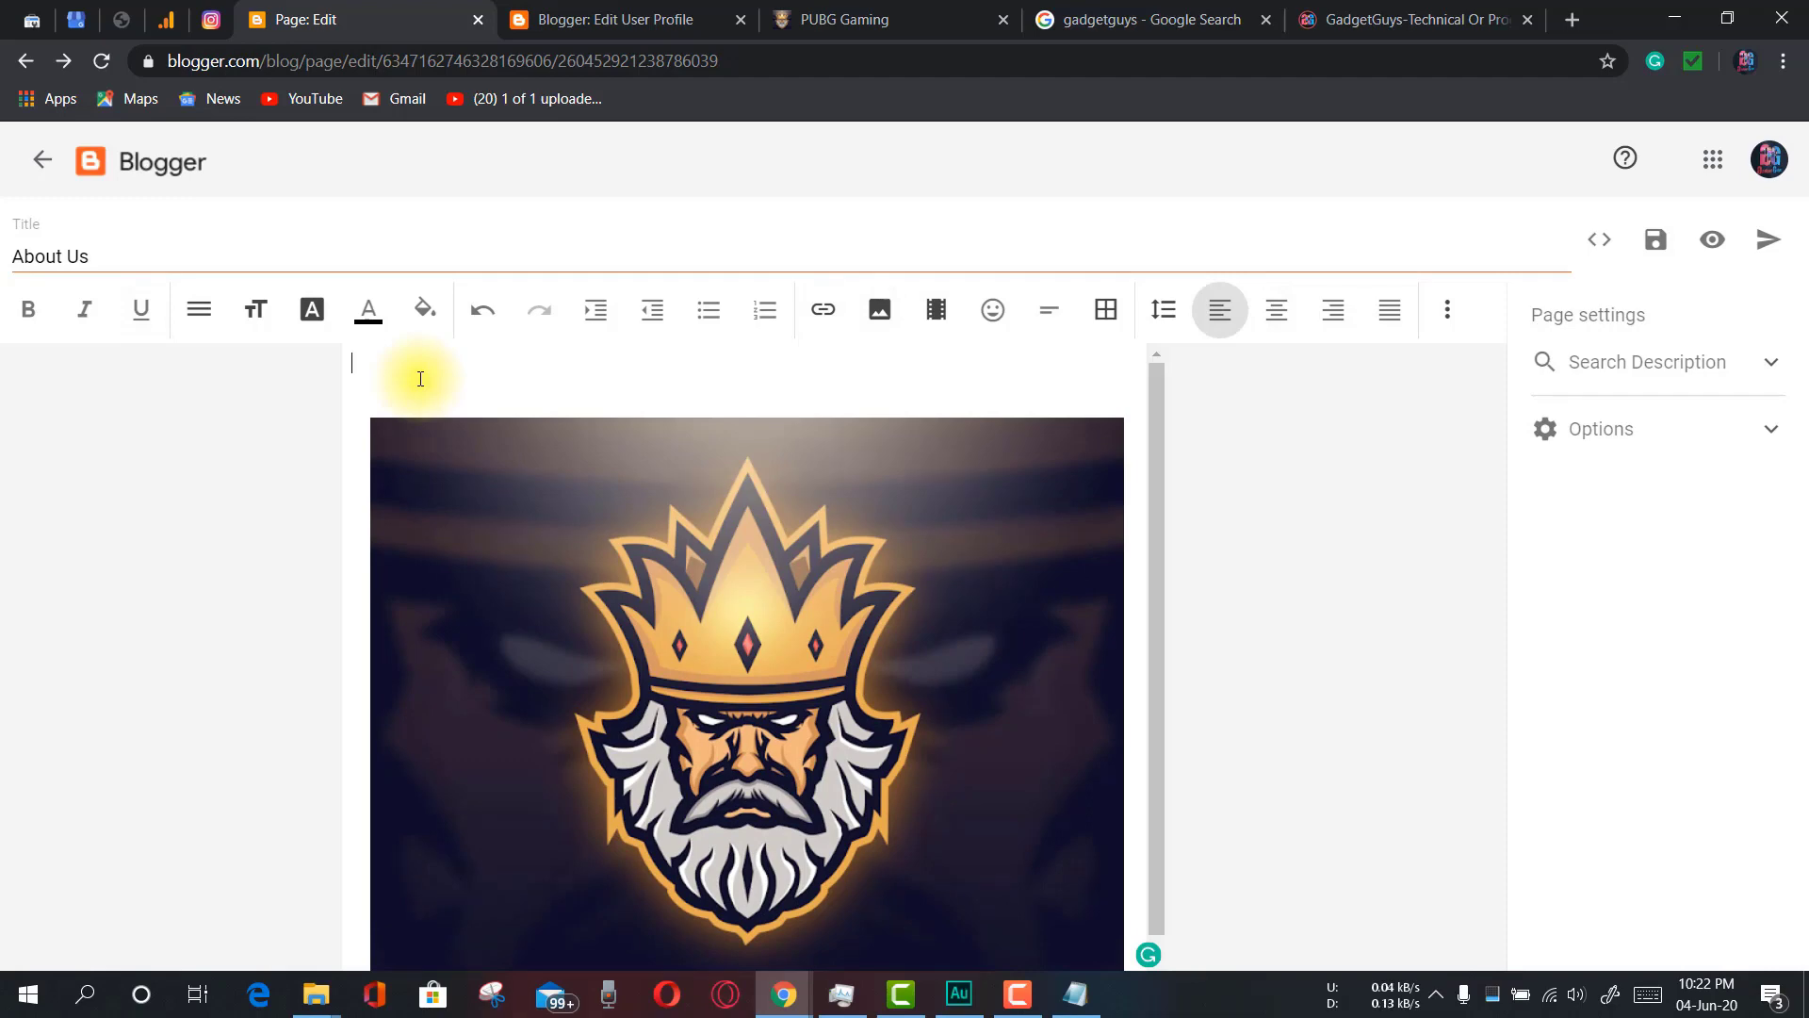
text(PUBG GAMING)
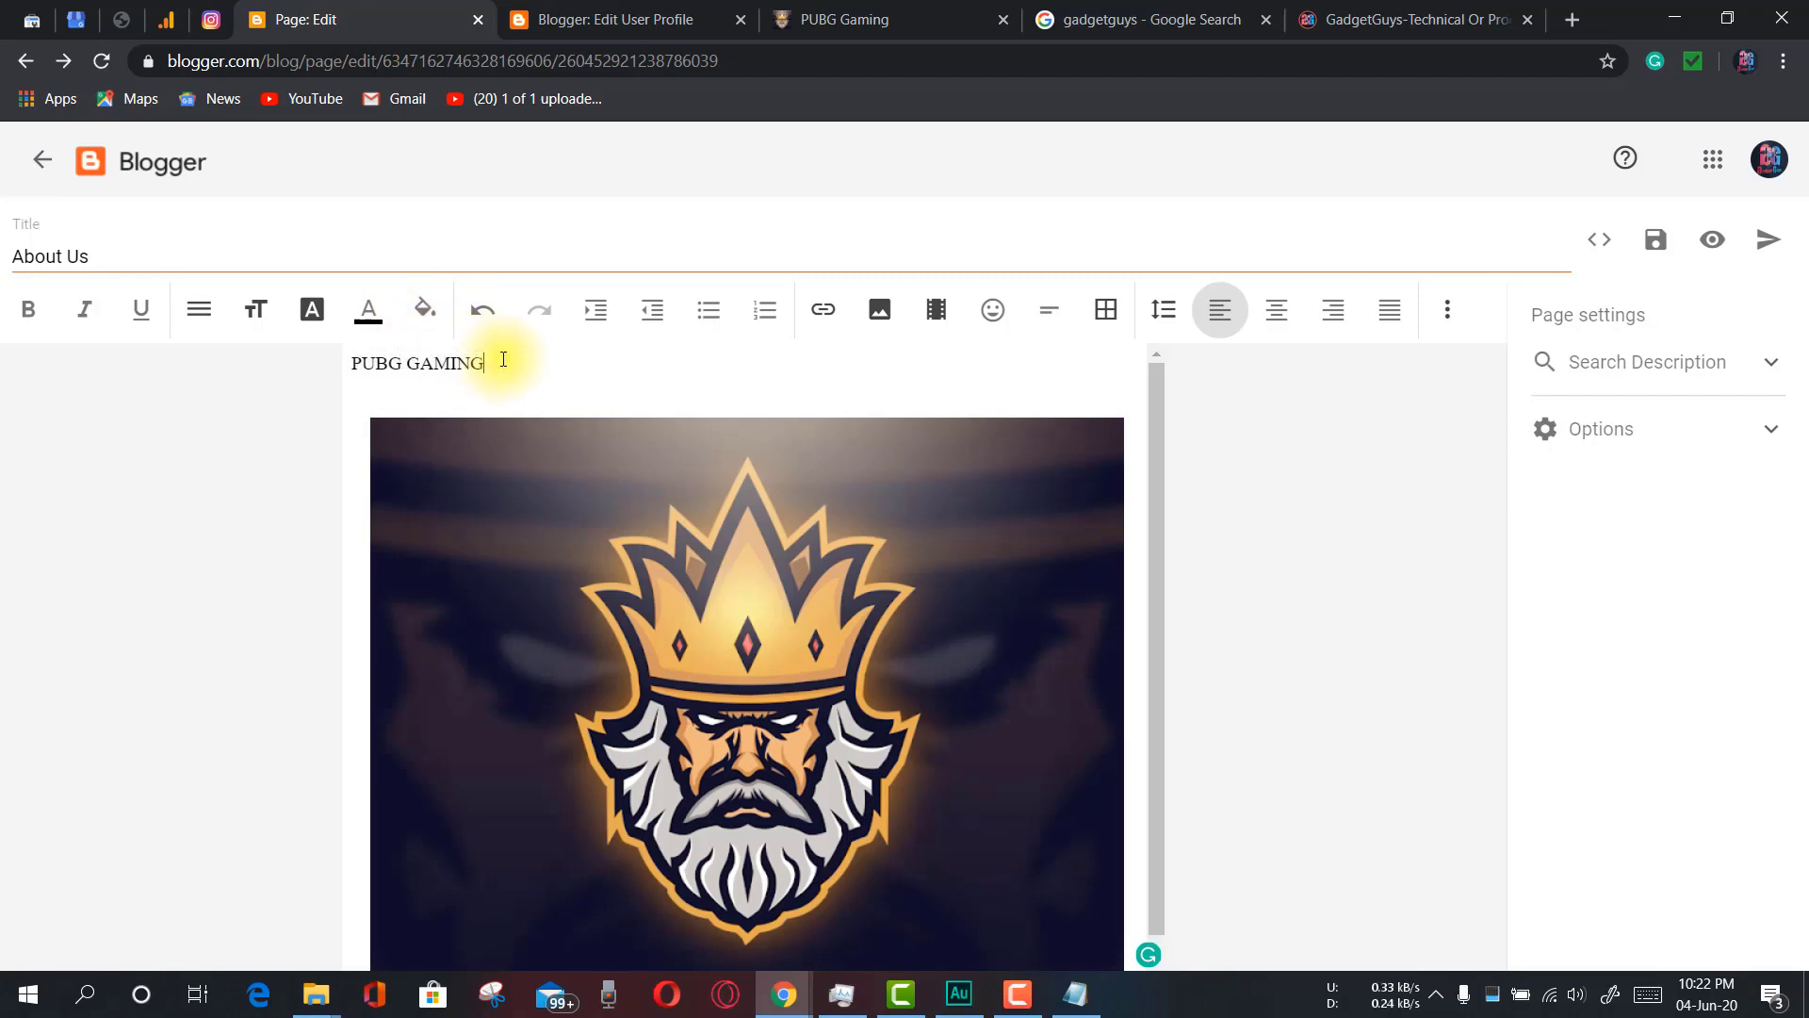
Make the "PUBG GAMING" line bold, centre it and format it as a Major Heading (H1)
drag(497, 362, 352, 364)
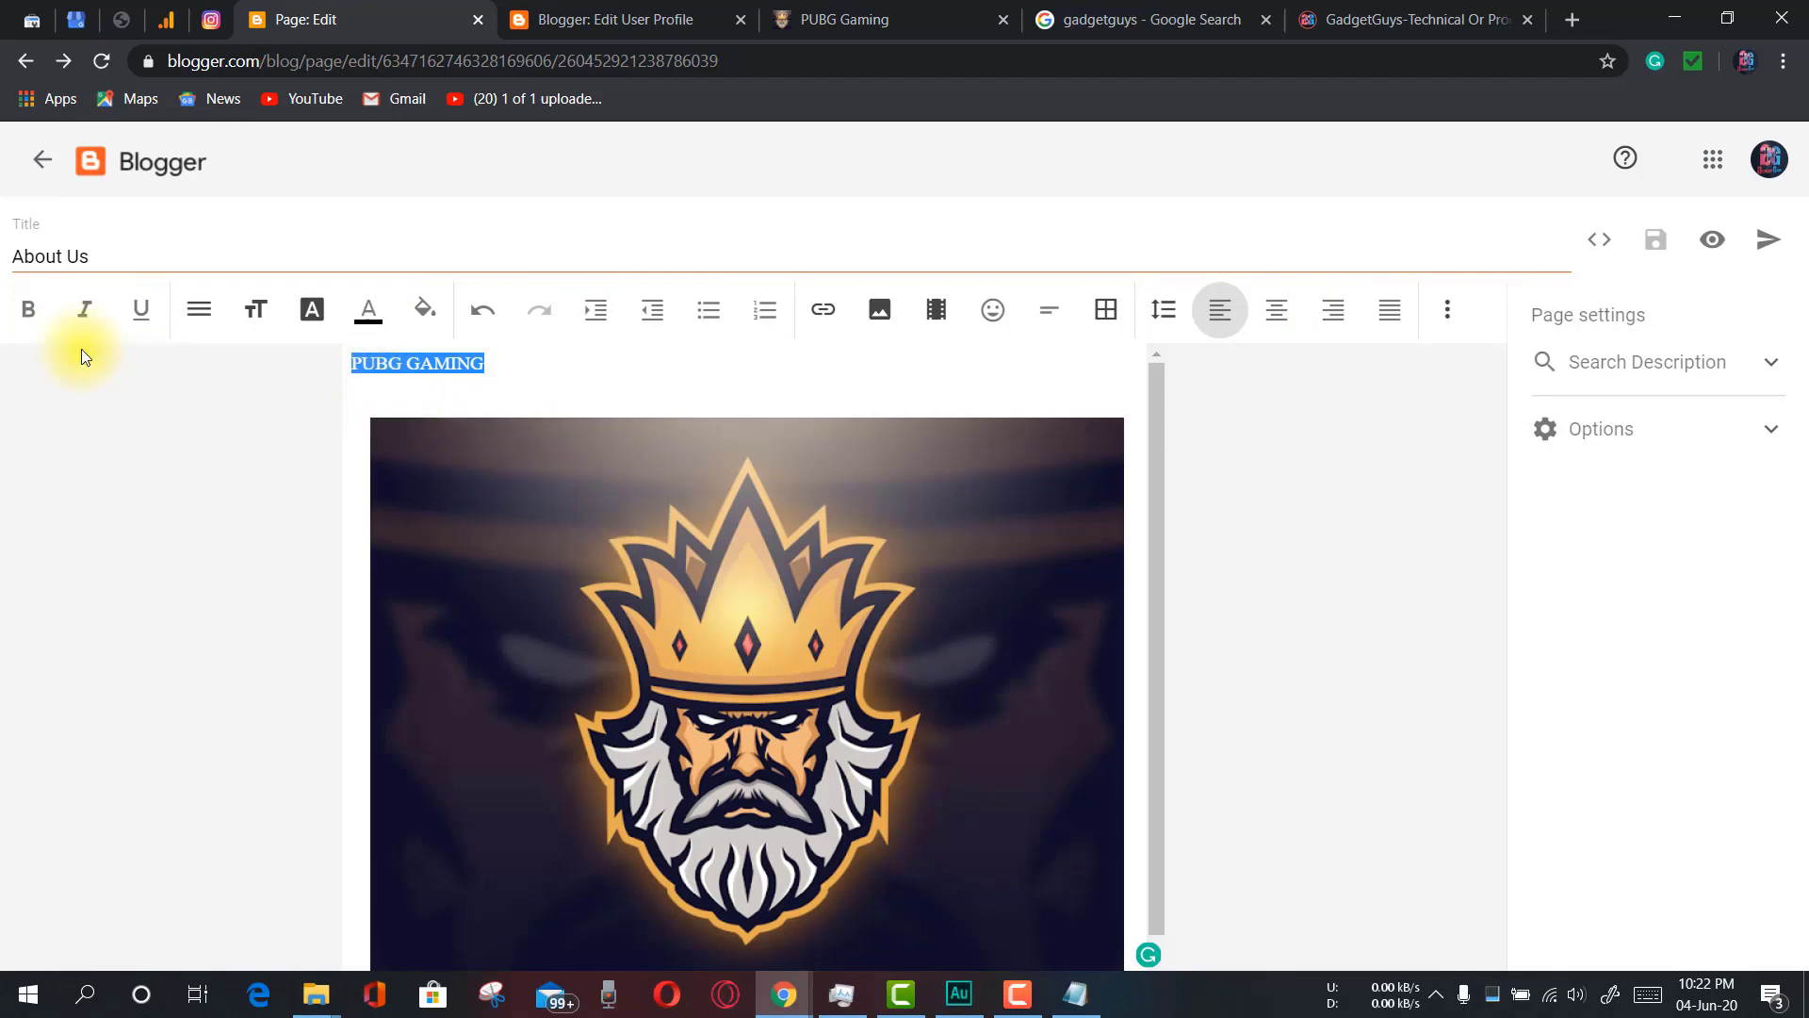
click(35, 314)
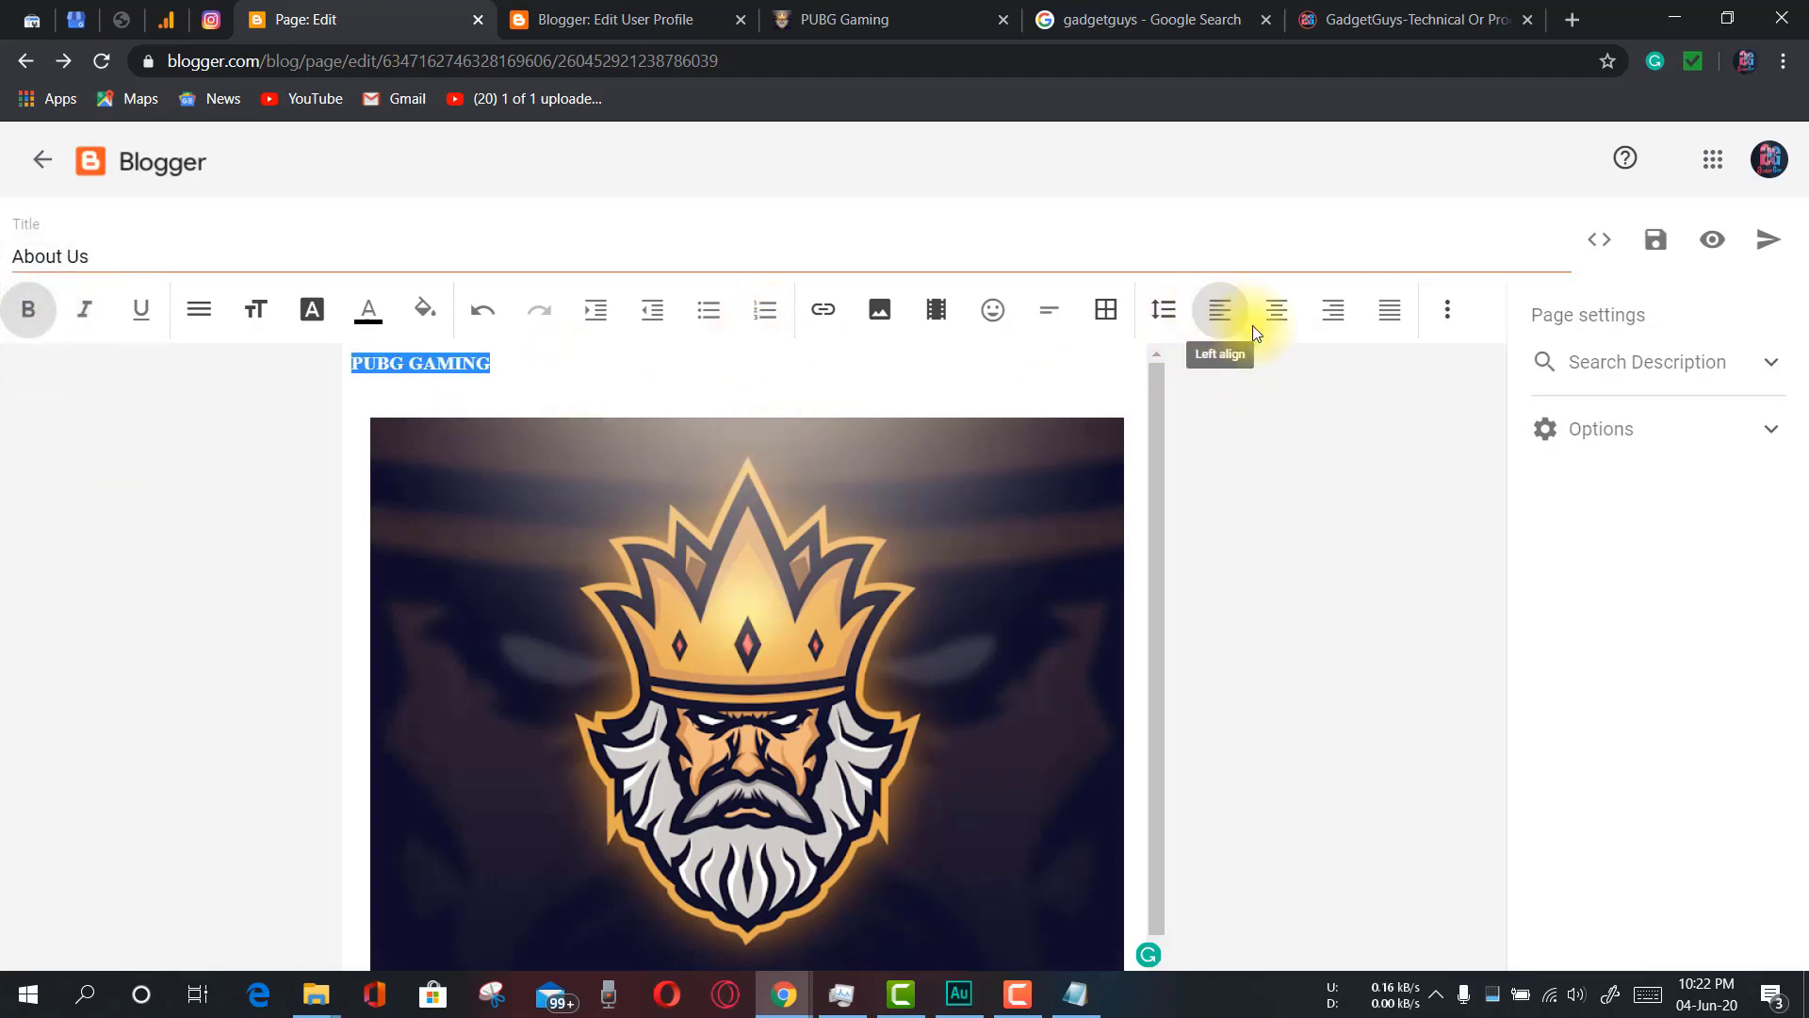
click(1274, 313)
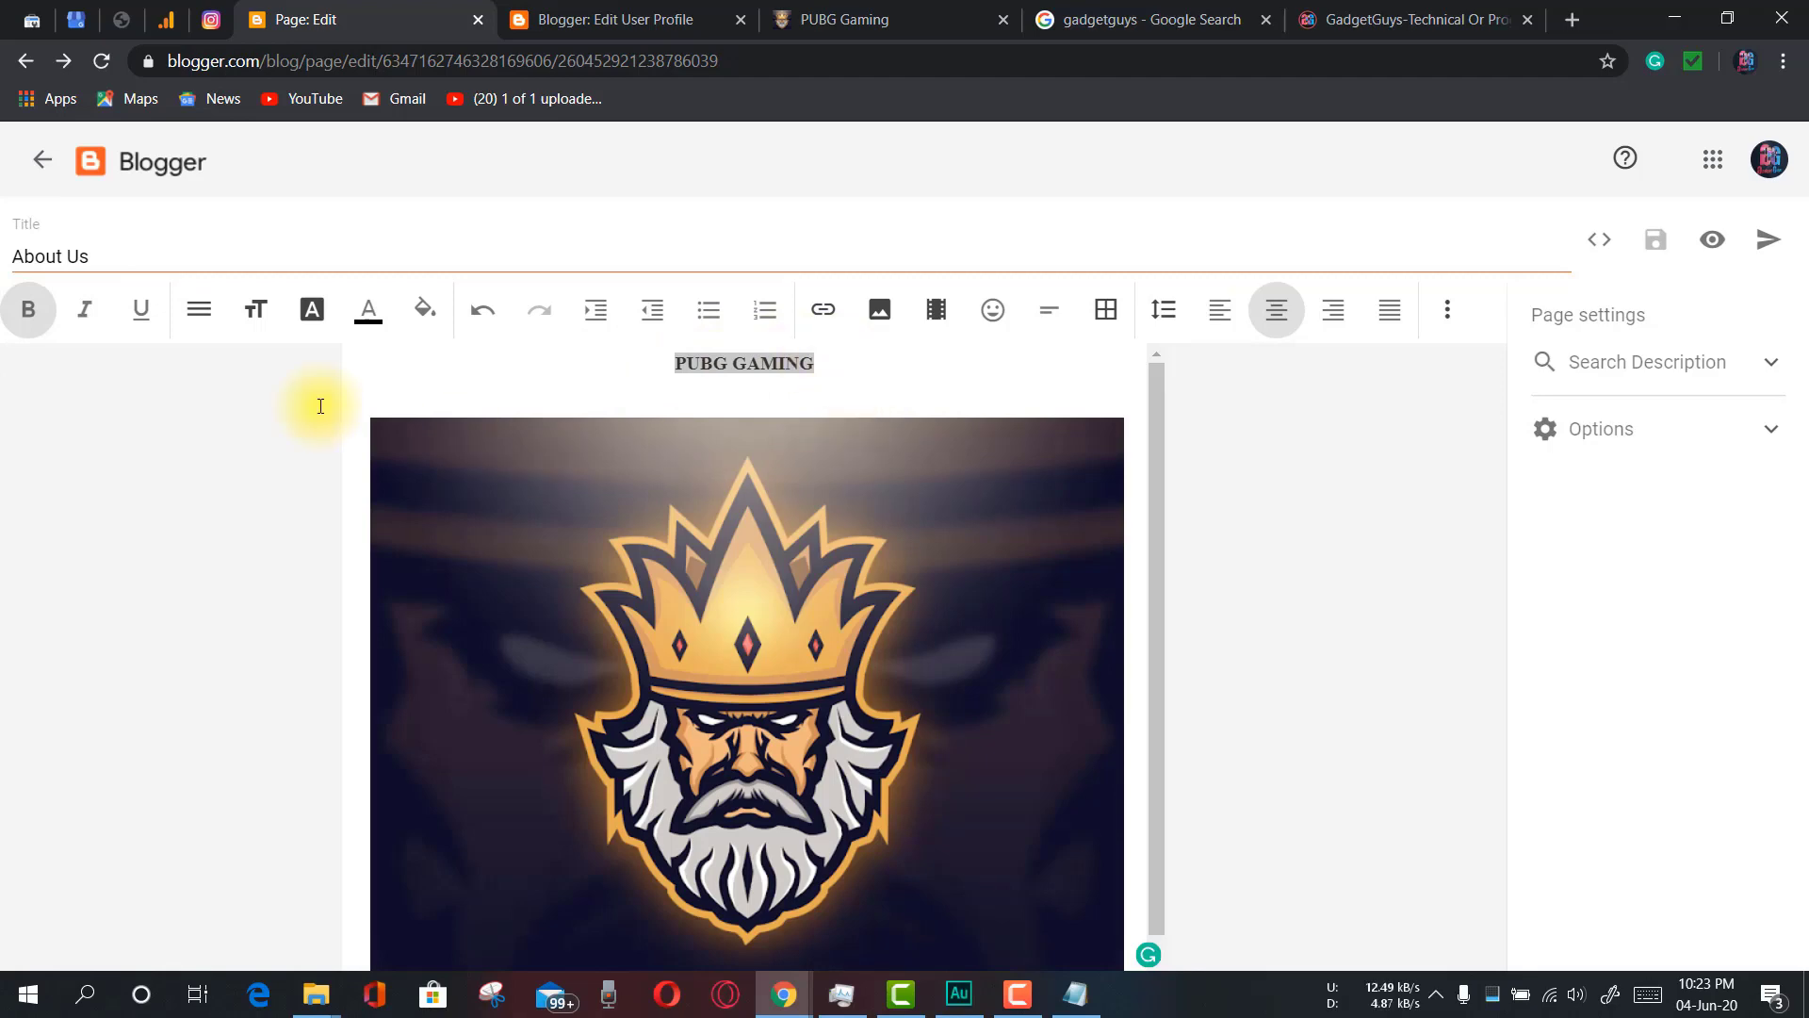
click(198, 314)
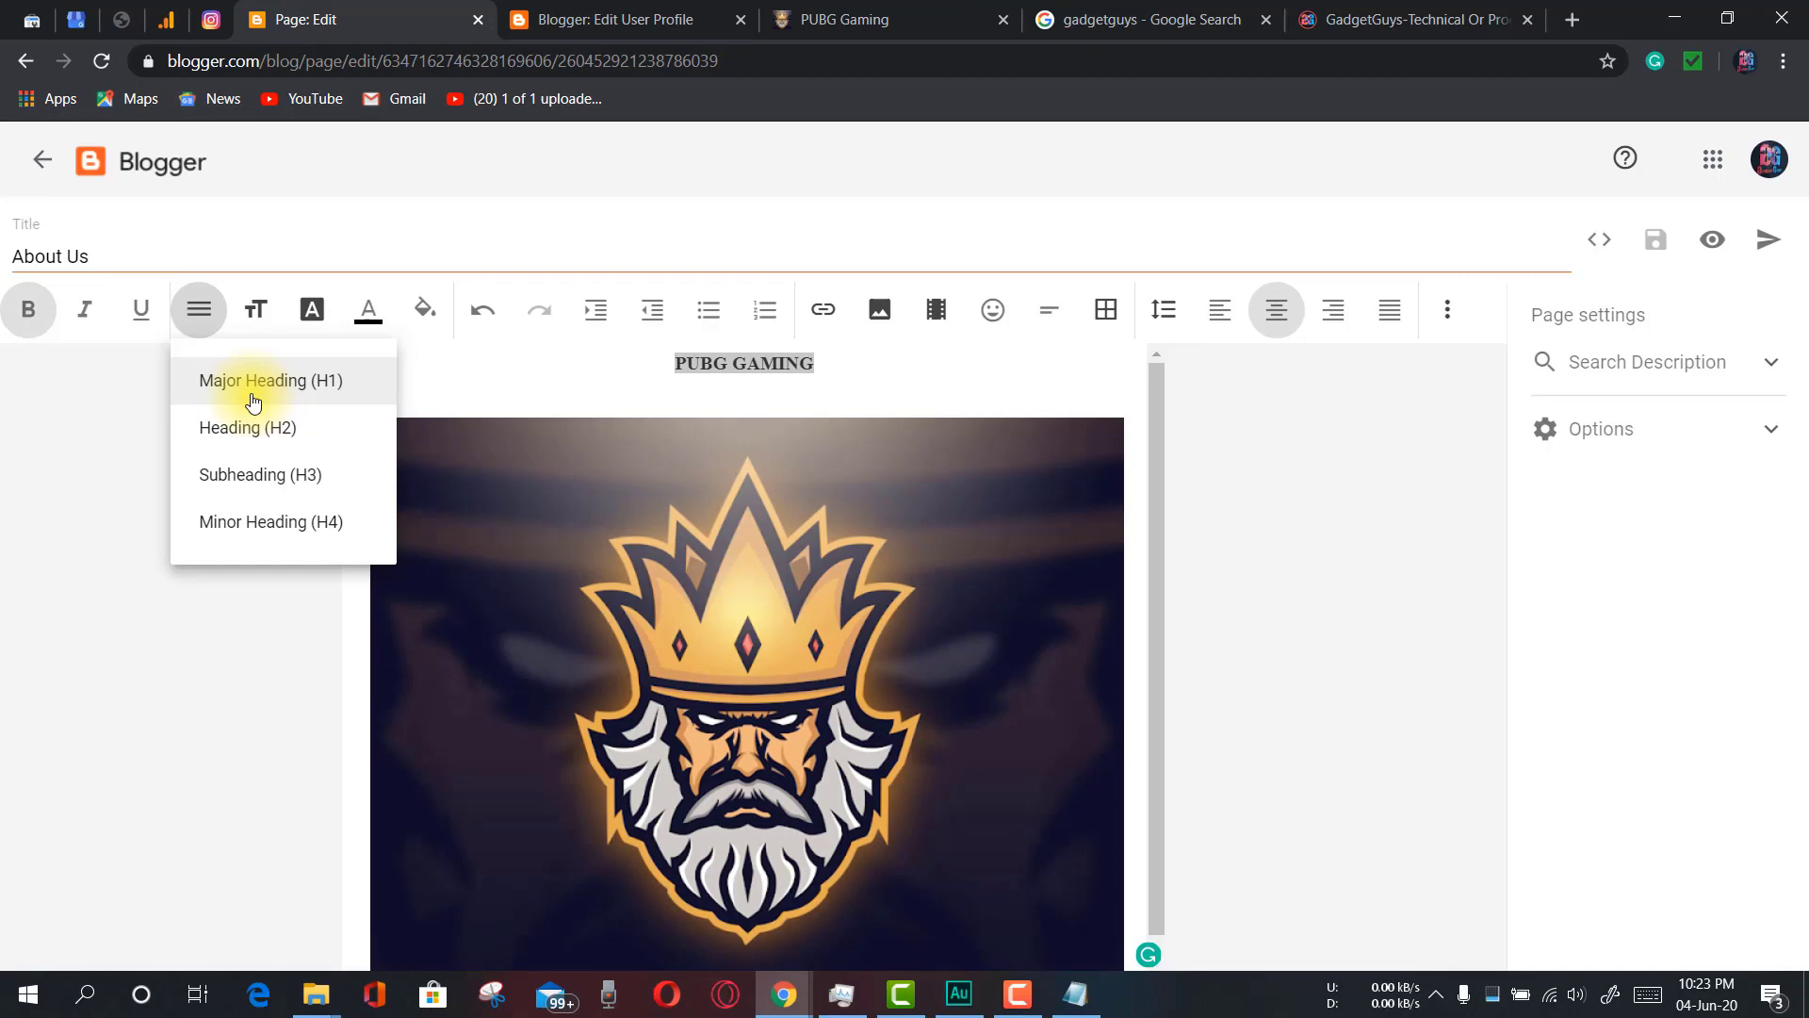
click(252, 381)
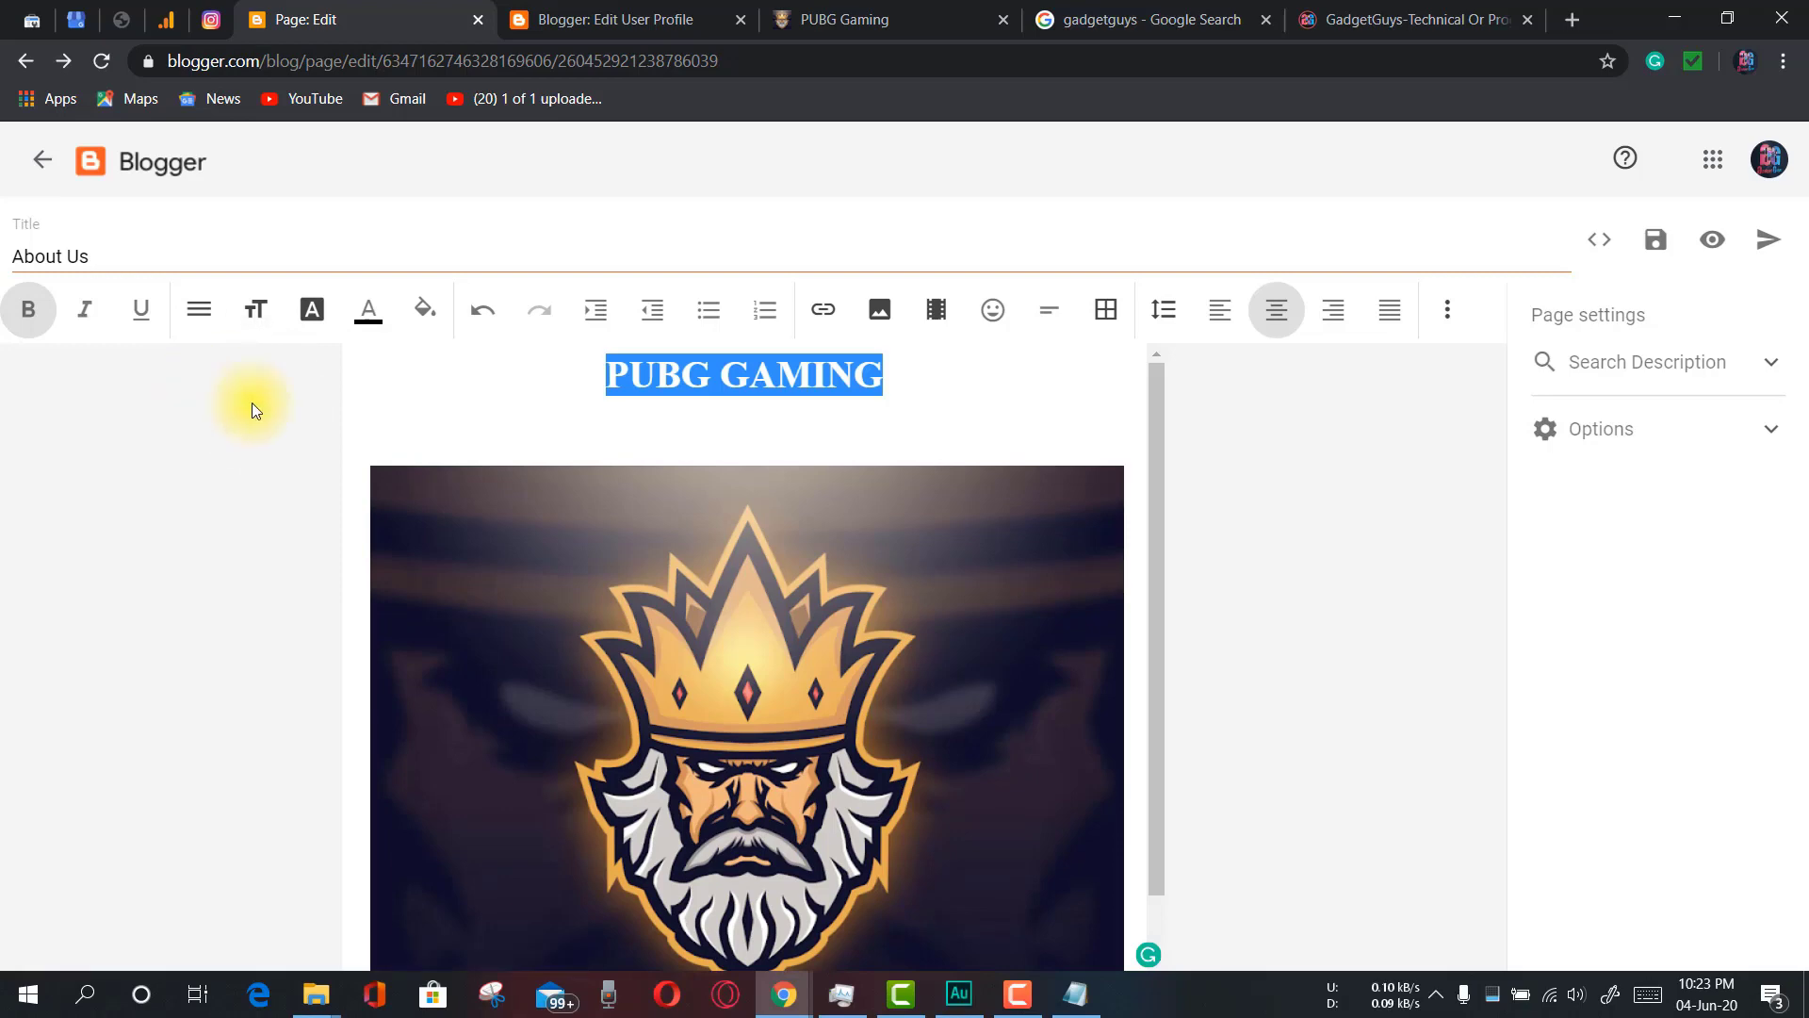
Remove one blank line between the heading and the image, and colour the "PUBG GAMING" heading text yellow #F7CB4D
click(574, 426)
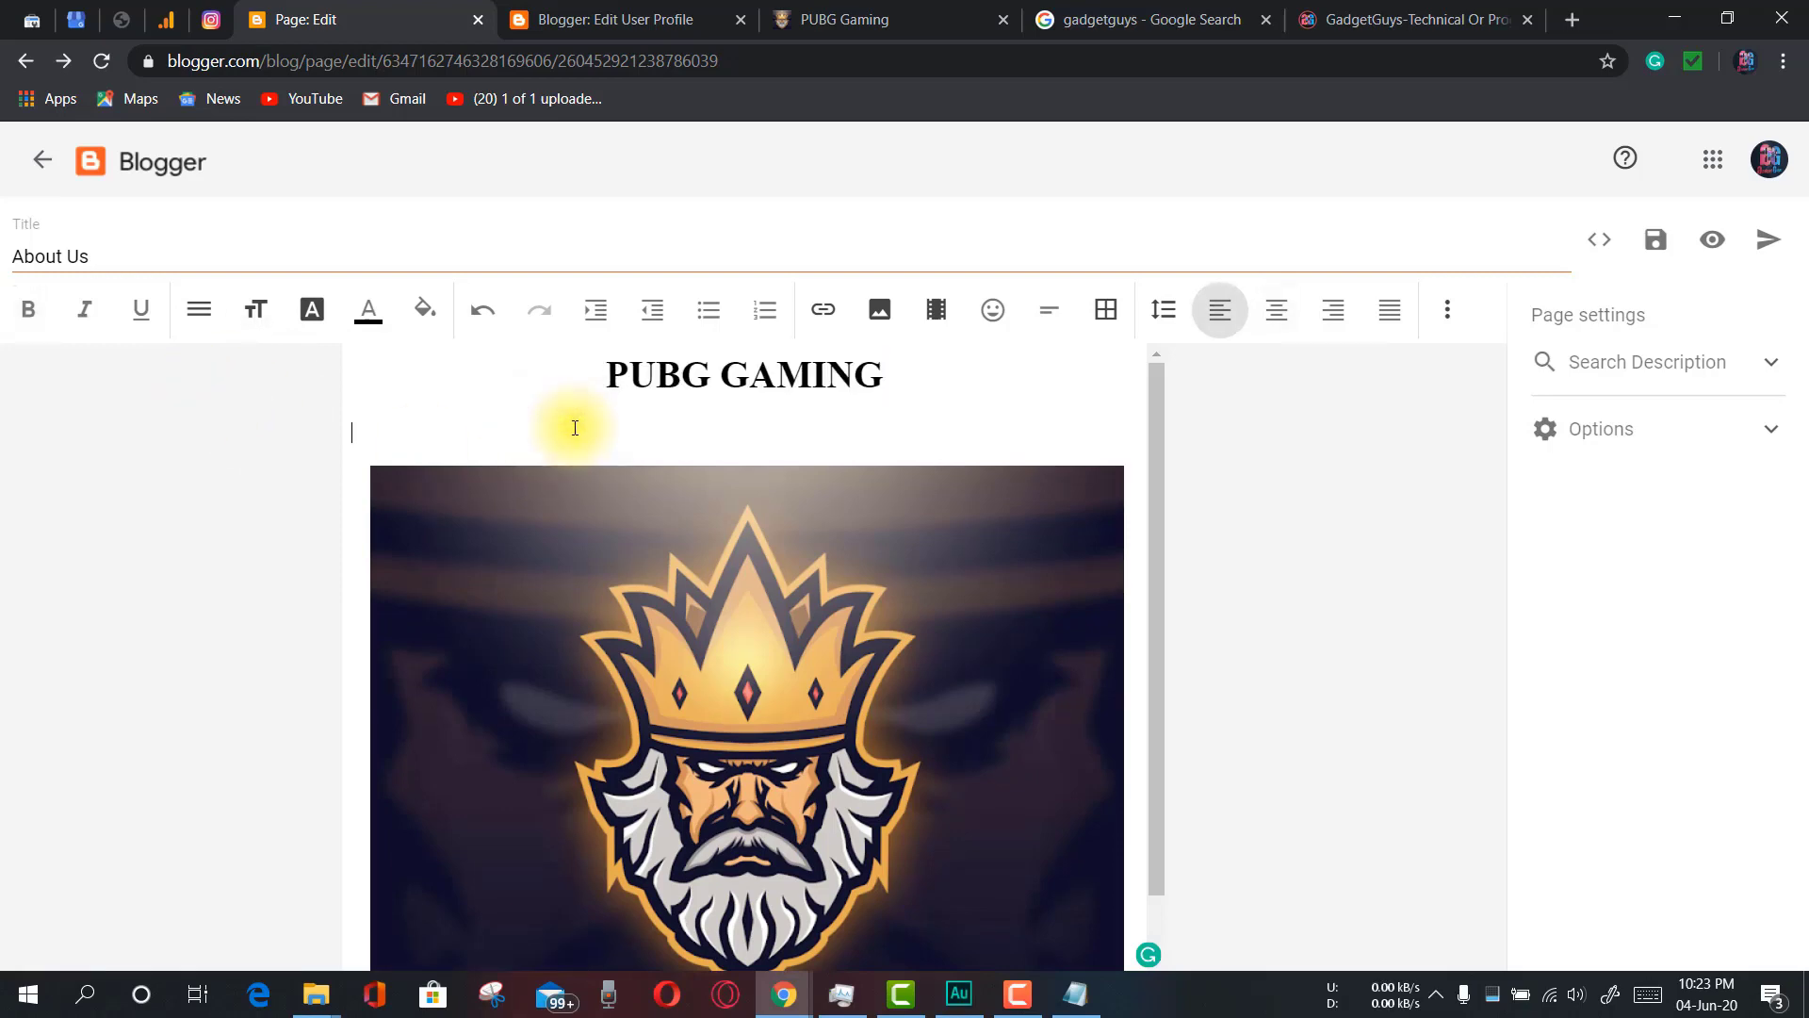
key(Delete)
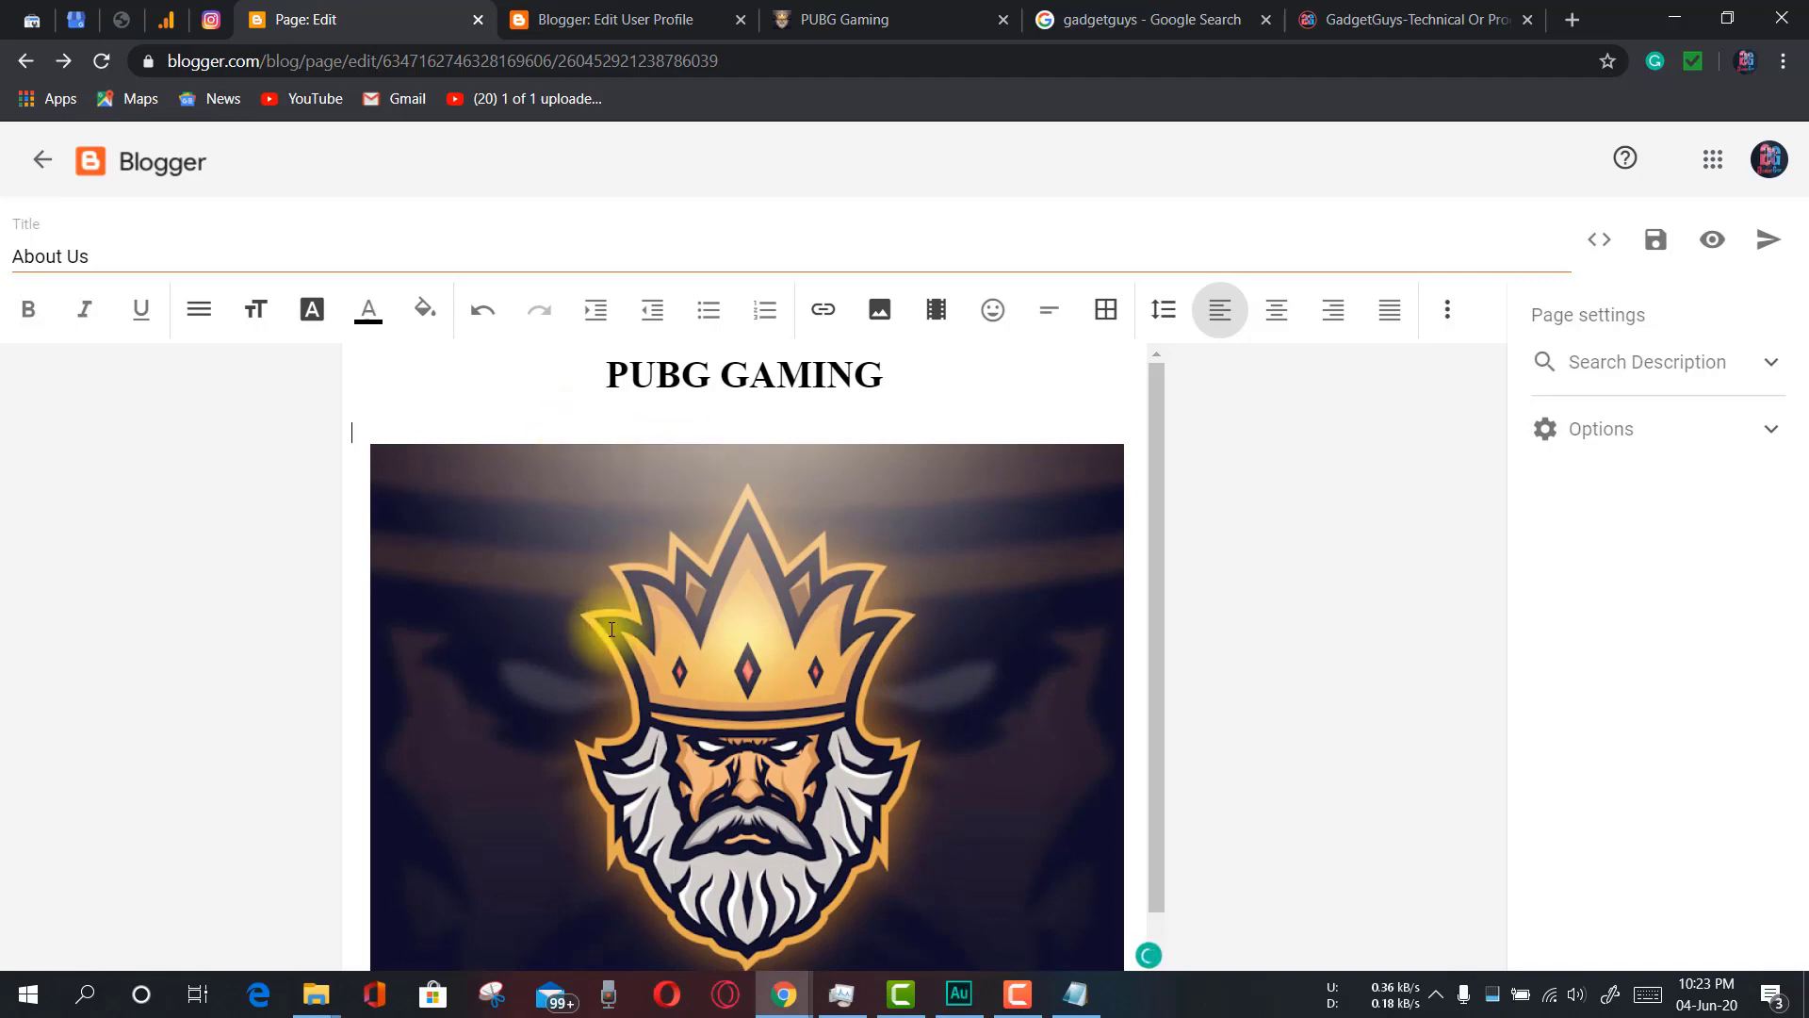
drag(919, 374, 613, 348)
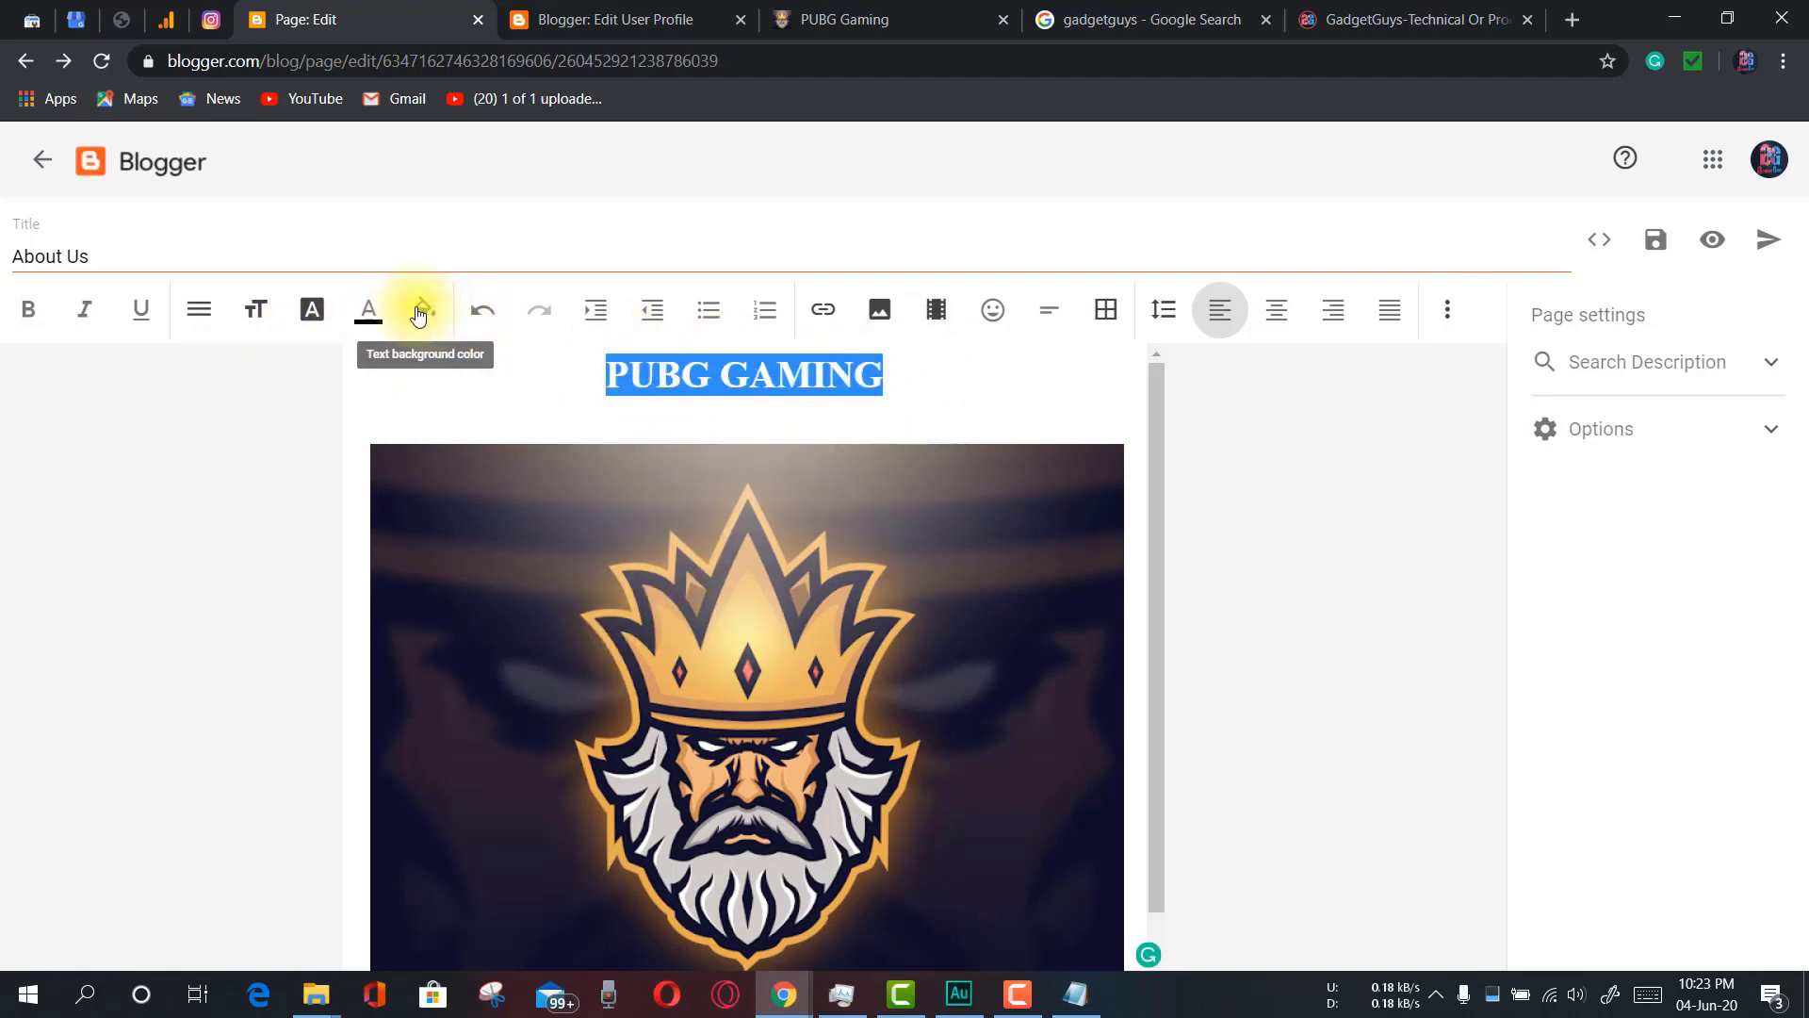
click(368, 314)
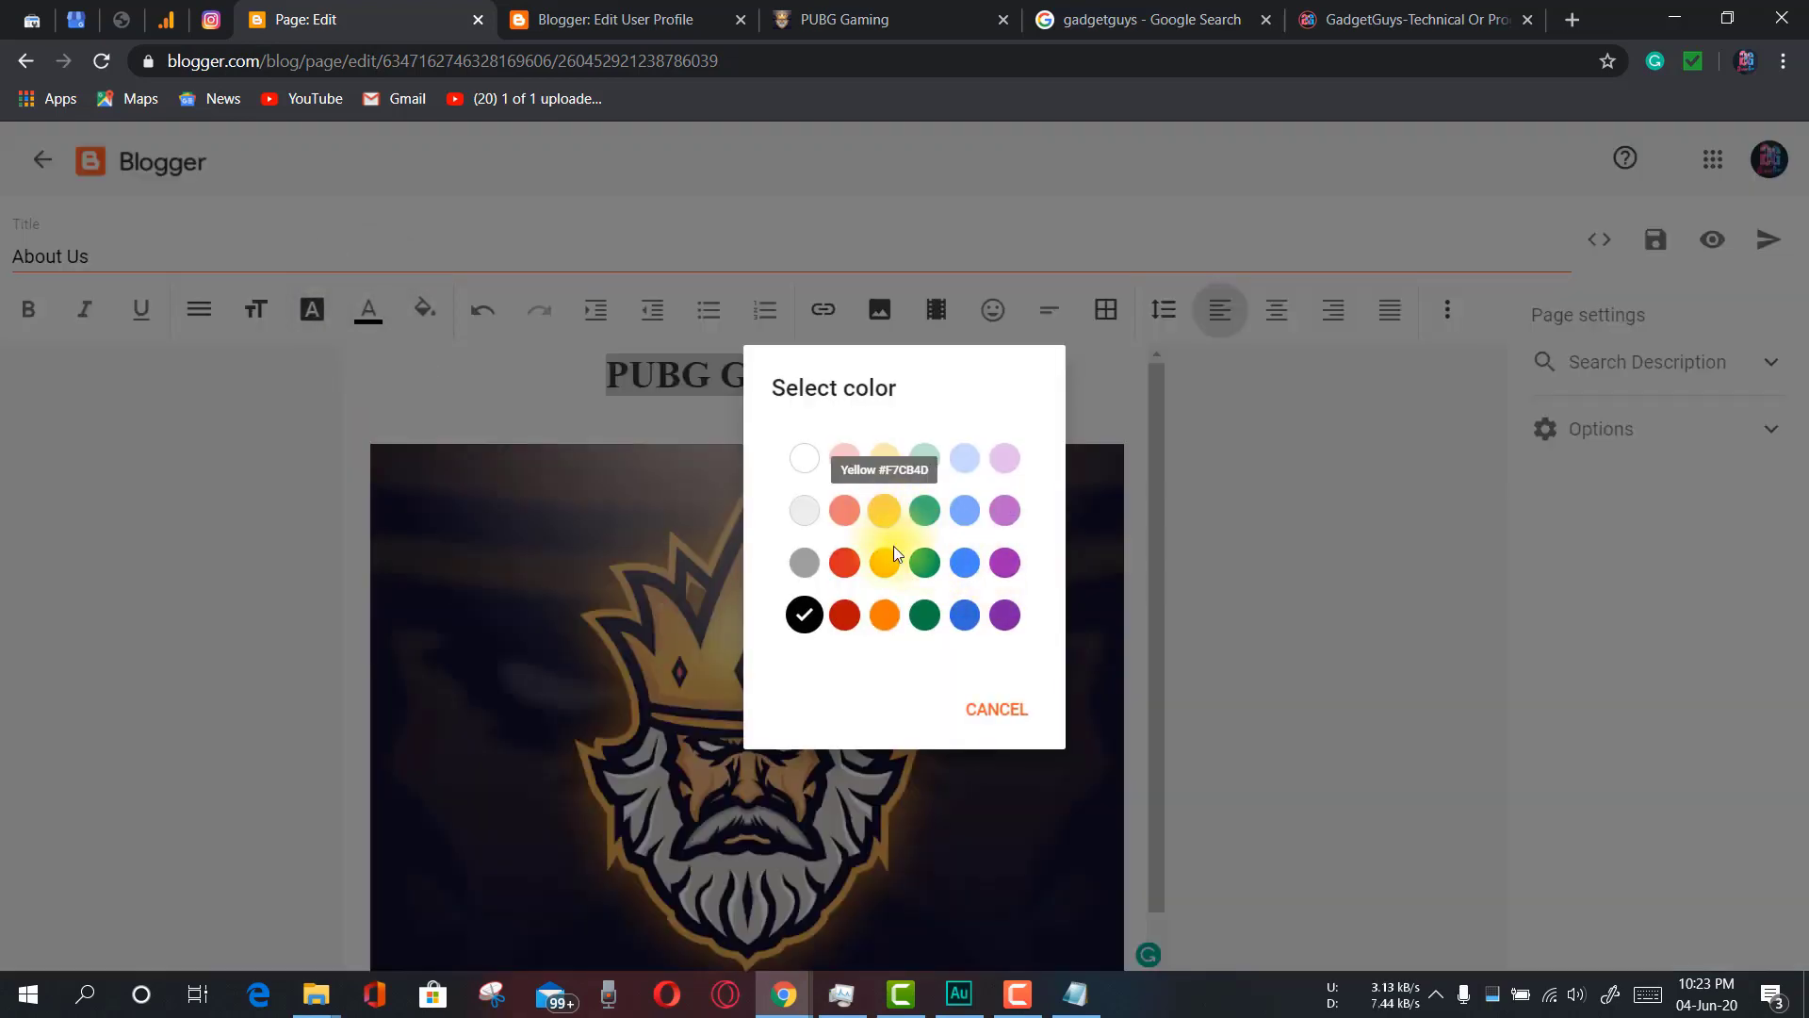
click(893, 522)
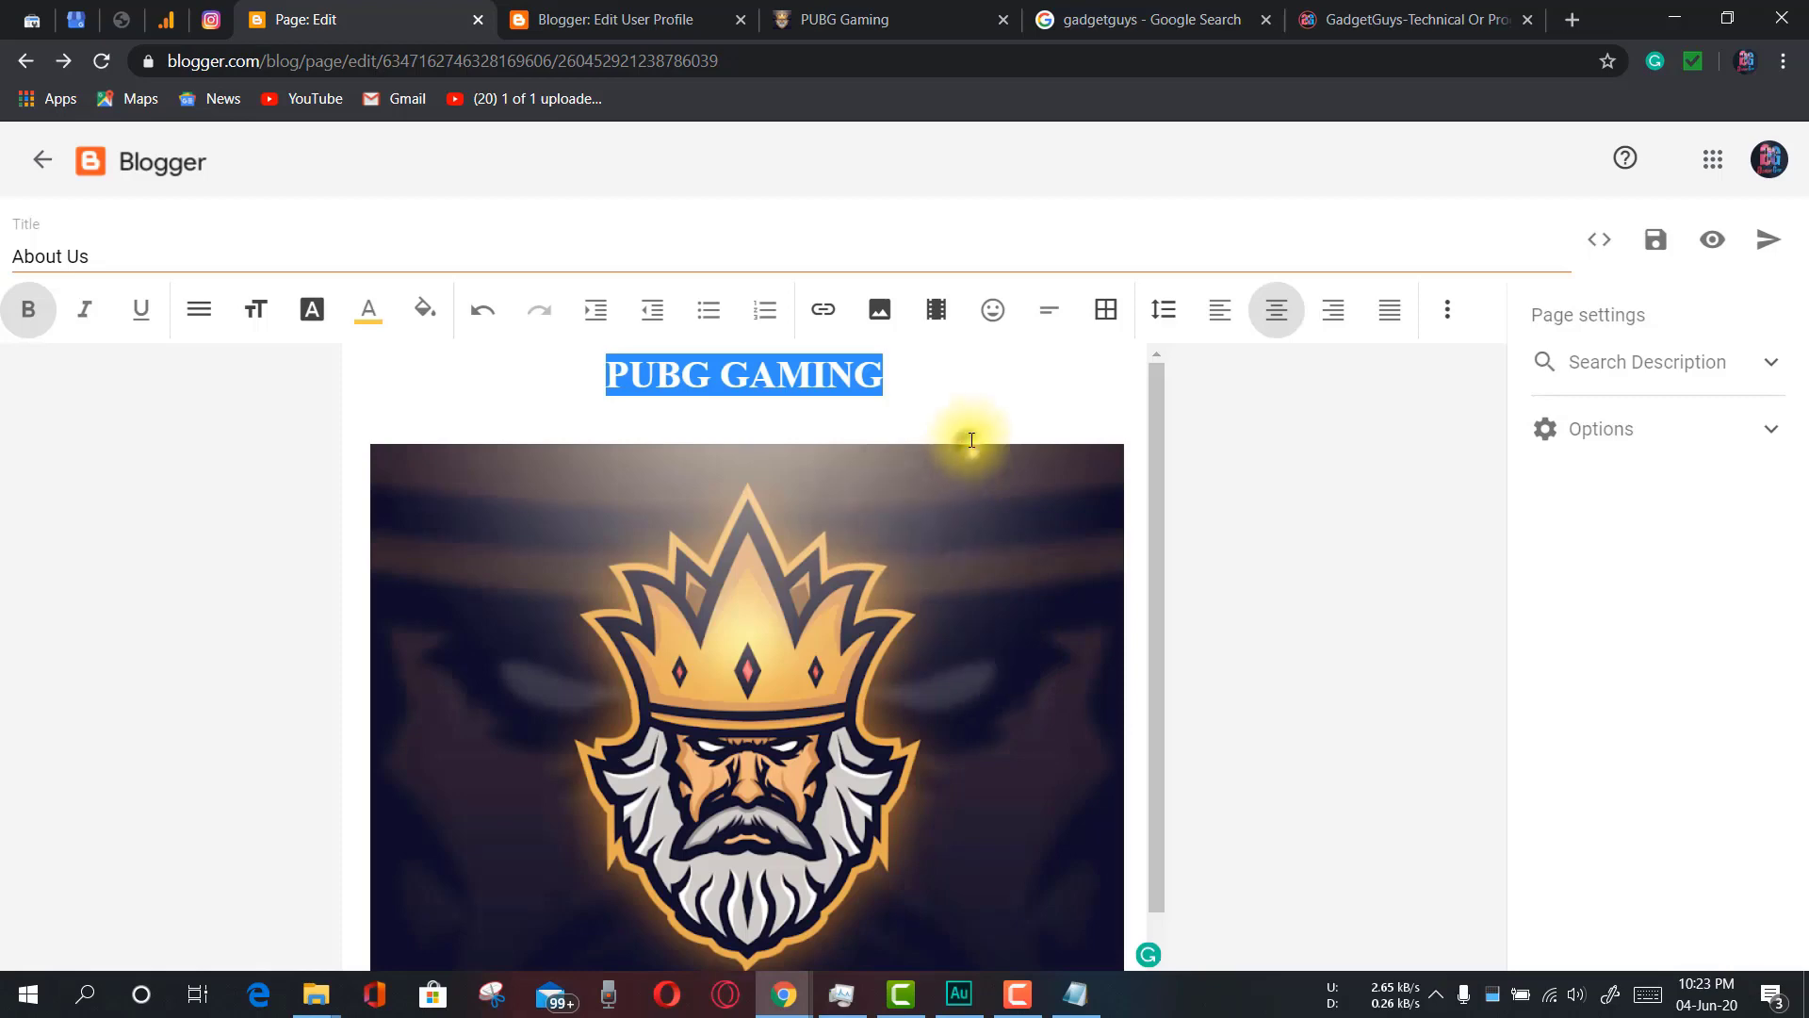
click(971, 430)
click(969, 396)
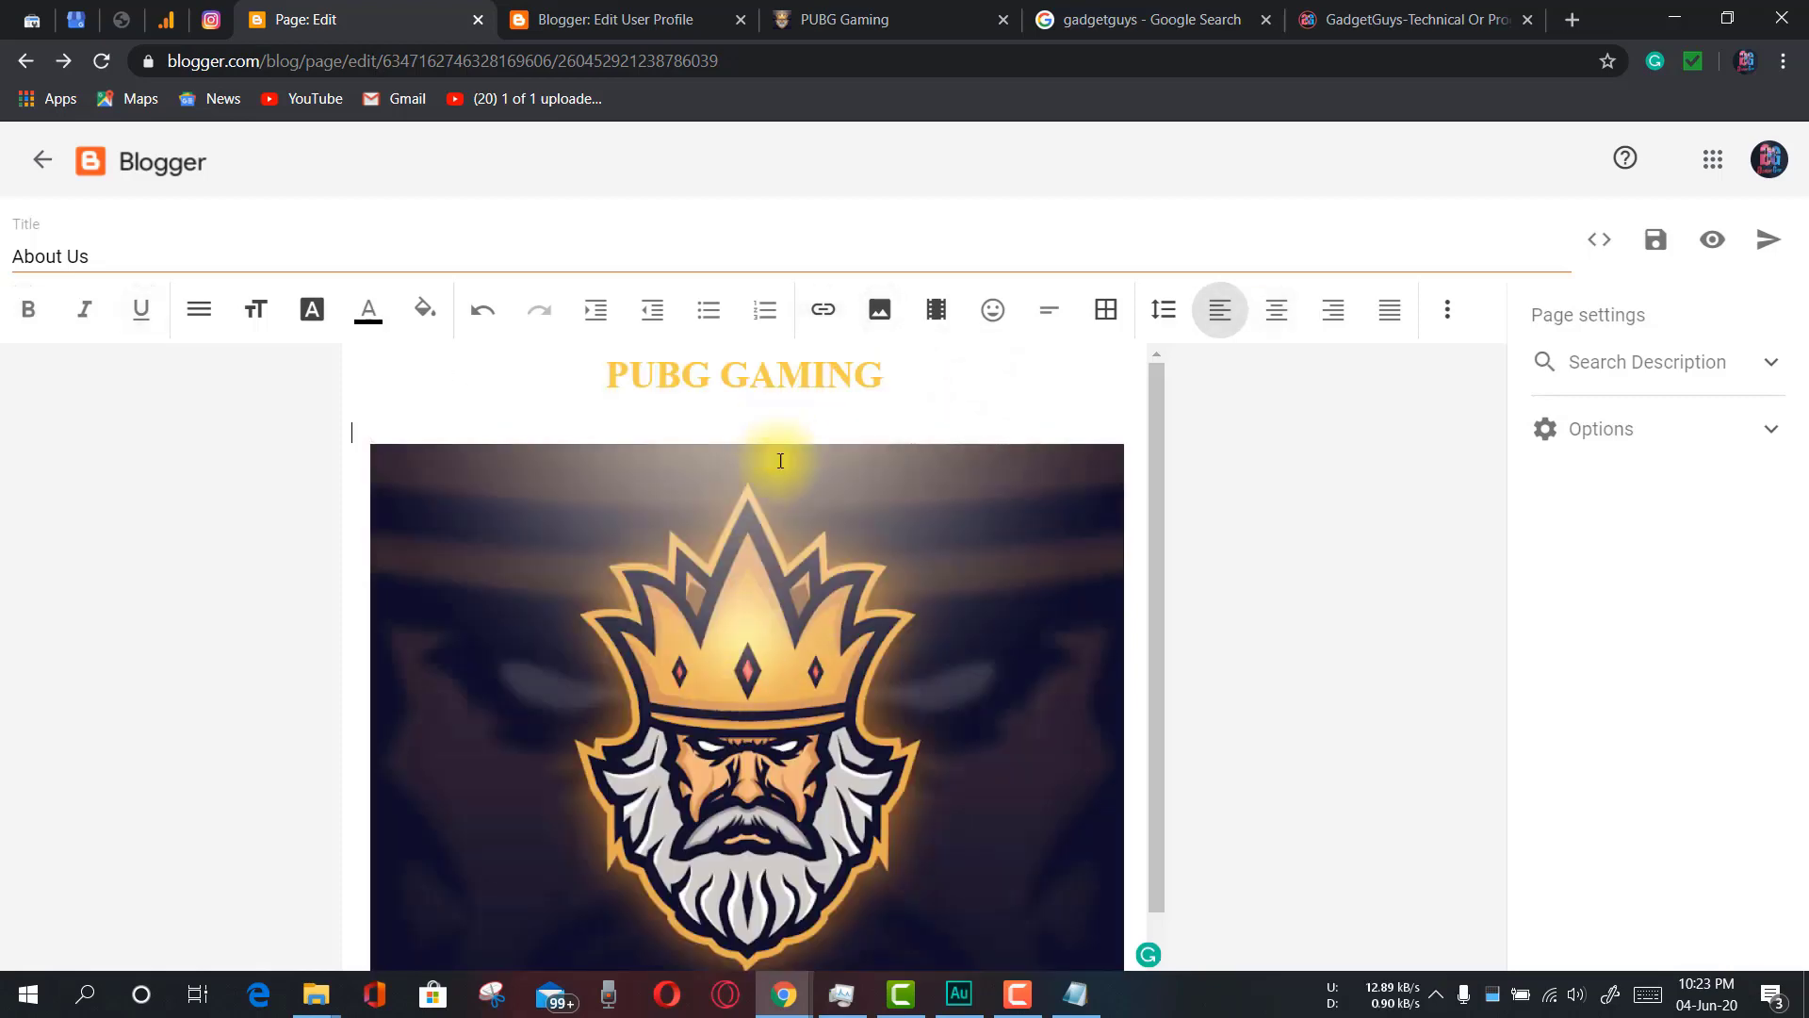
scroll(837, 423, down, 1)
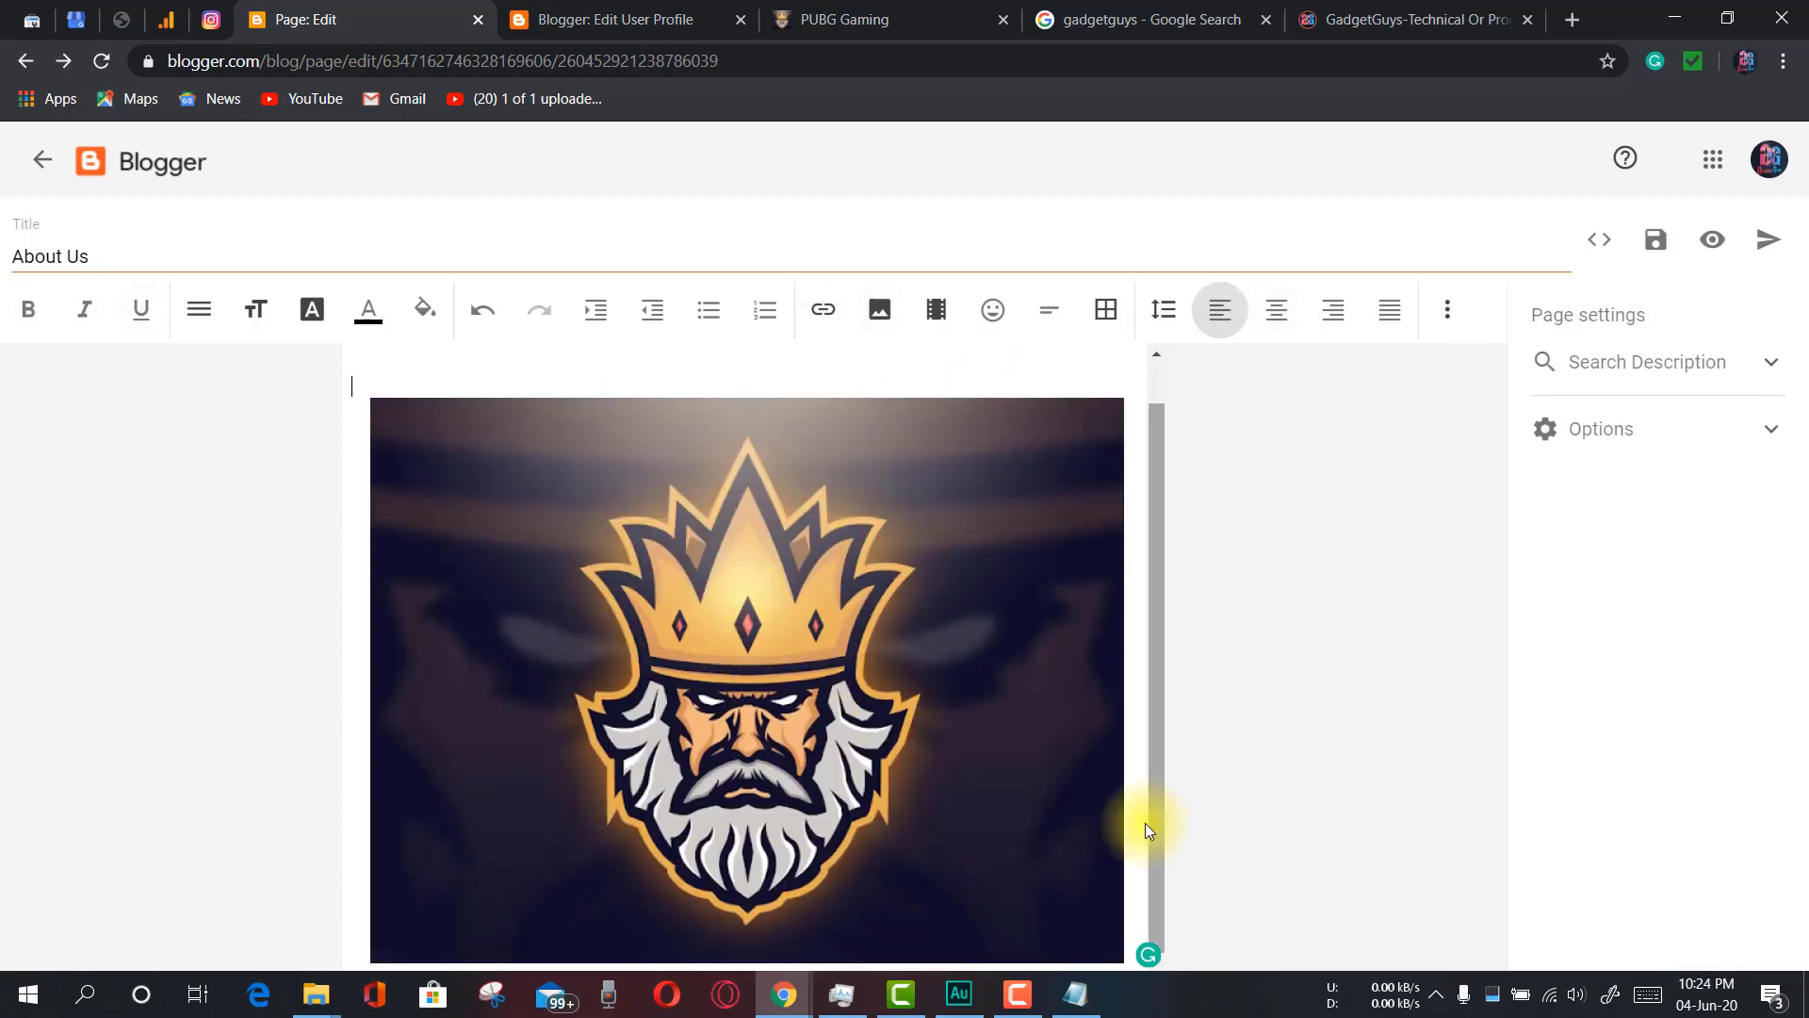
Insert three blank lines below the king logo image
click(1129, 869)
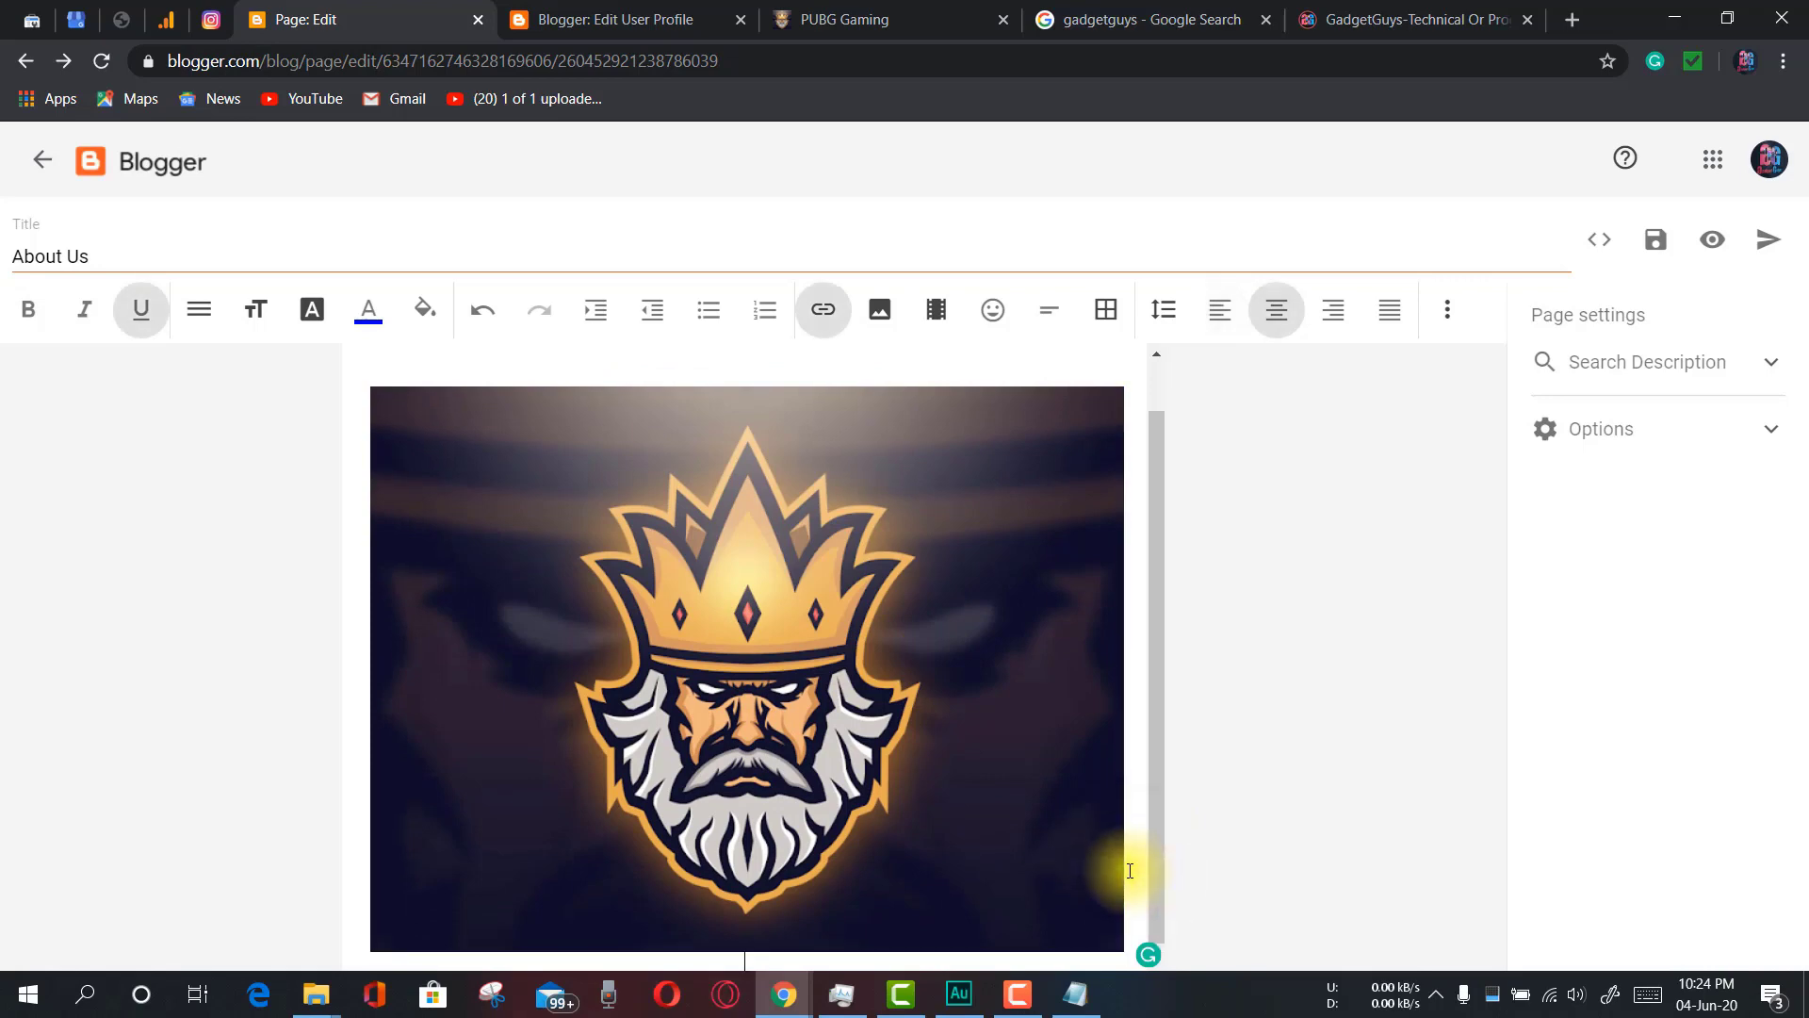
key(Return)
key(Return)
key(Return)
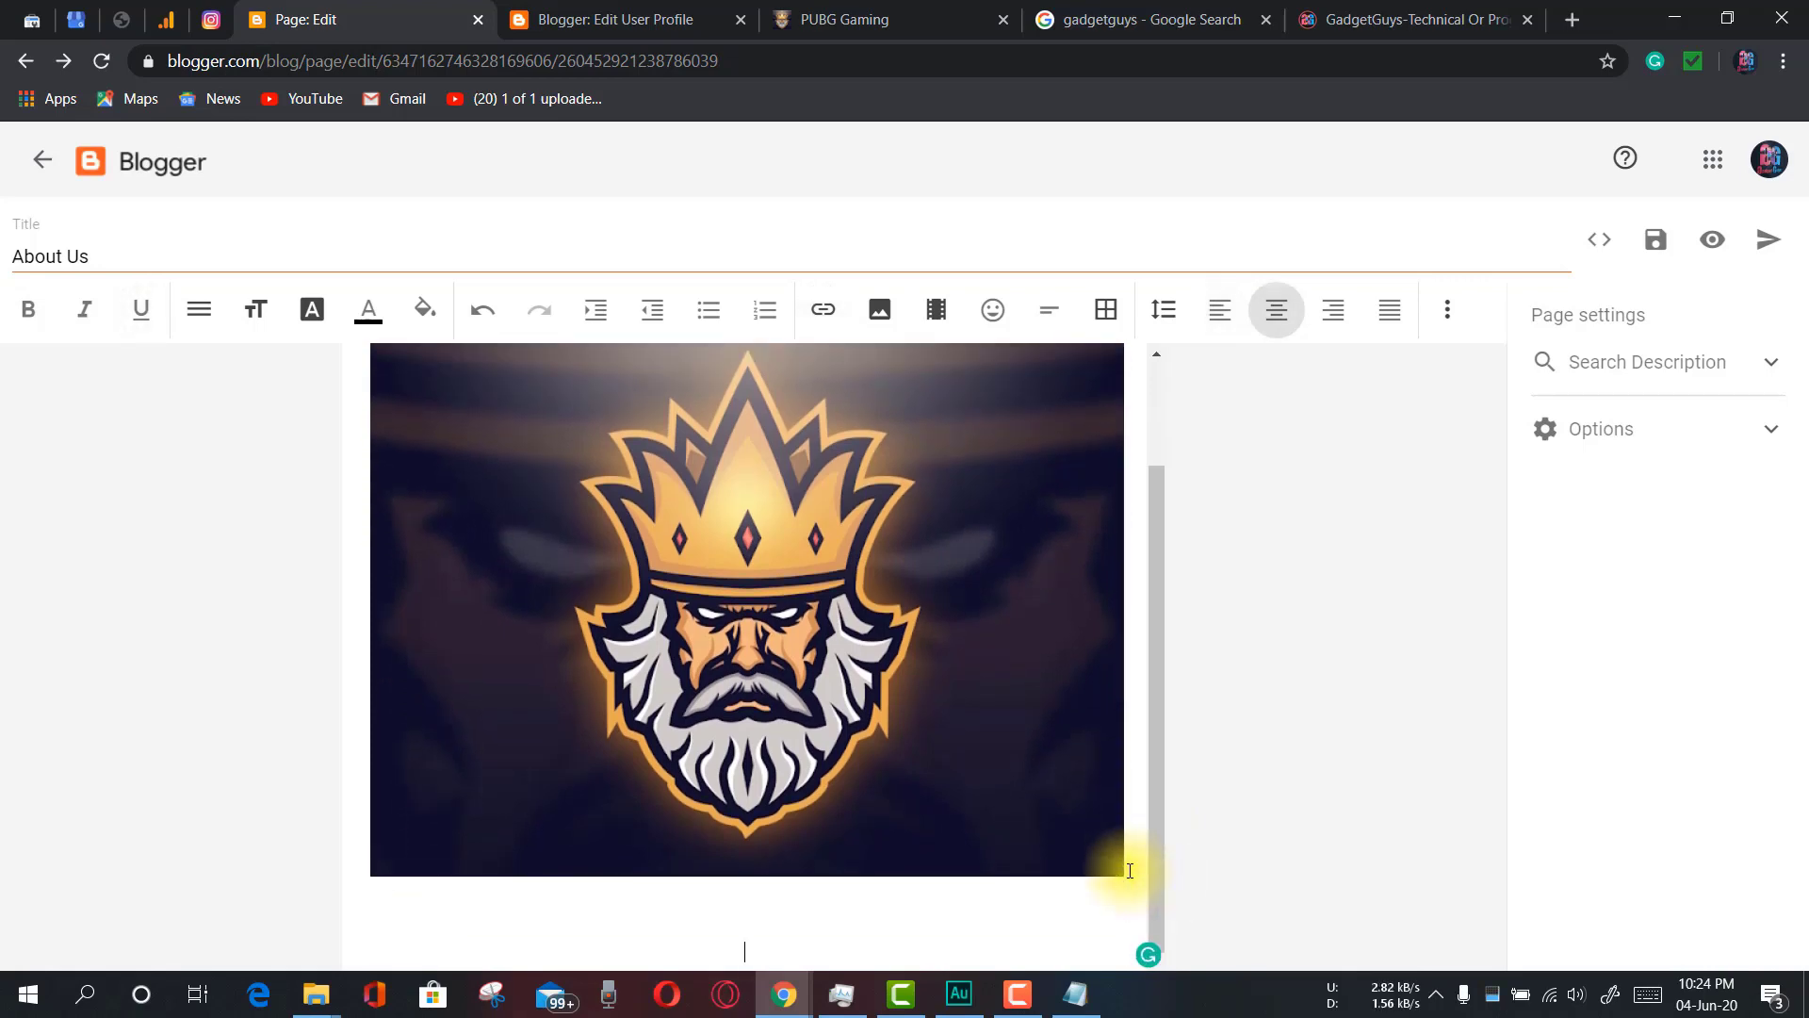
Copy the first two paragraphs of pubg.txt in Notepad and paste them below the logo image on the Blogger page
click(1674, 17)
scroll(773, 401, up, 7)
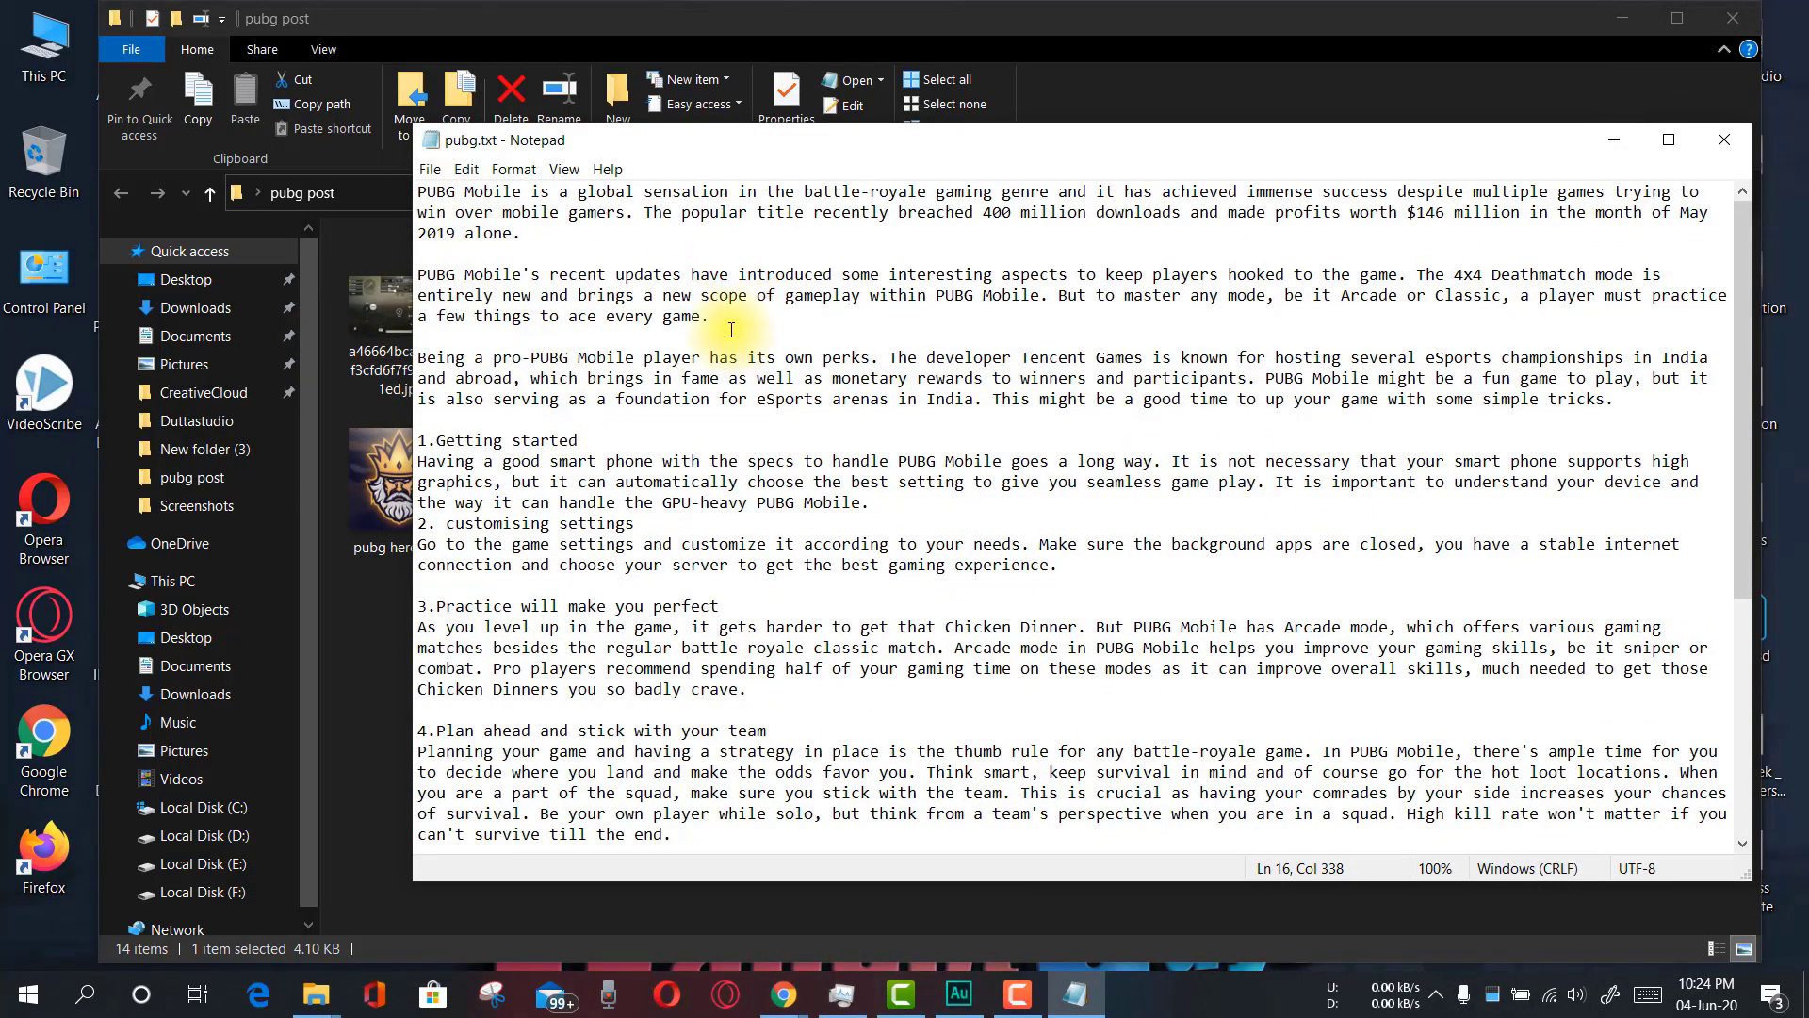
drag(731, 329, 386, 189)
right_click(483, 237)
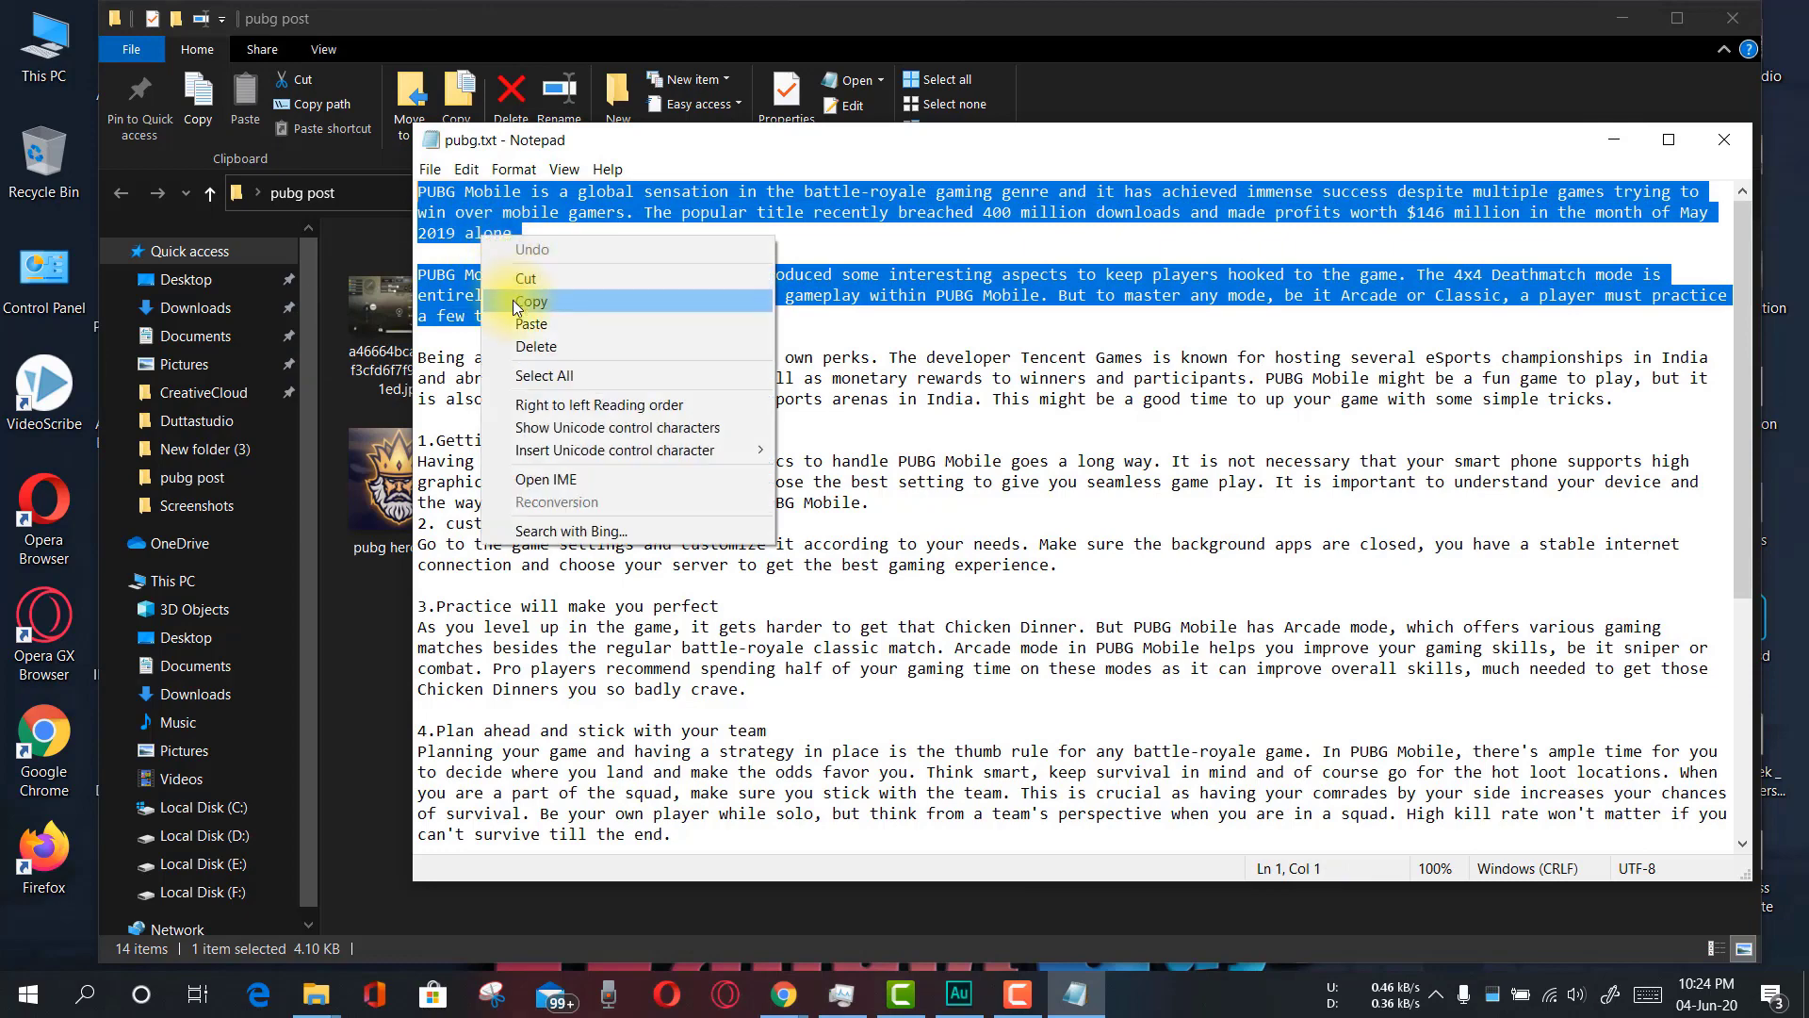
click(518, 302)
mouse_move(784, 994)
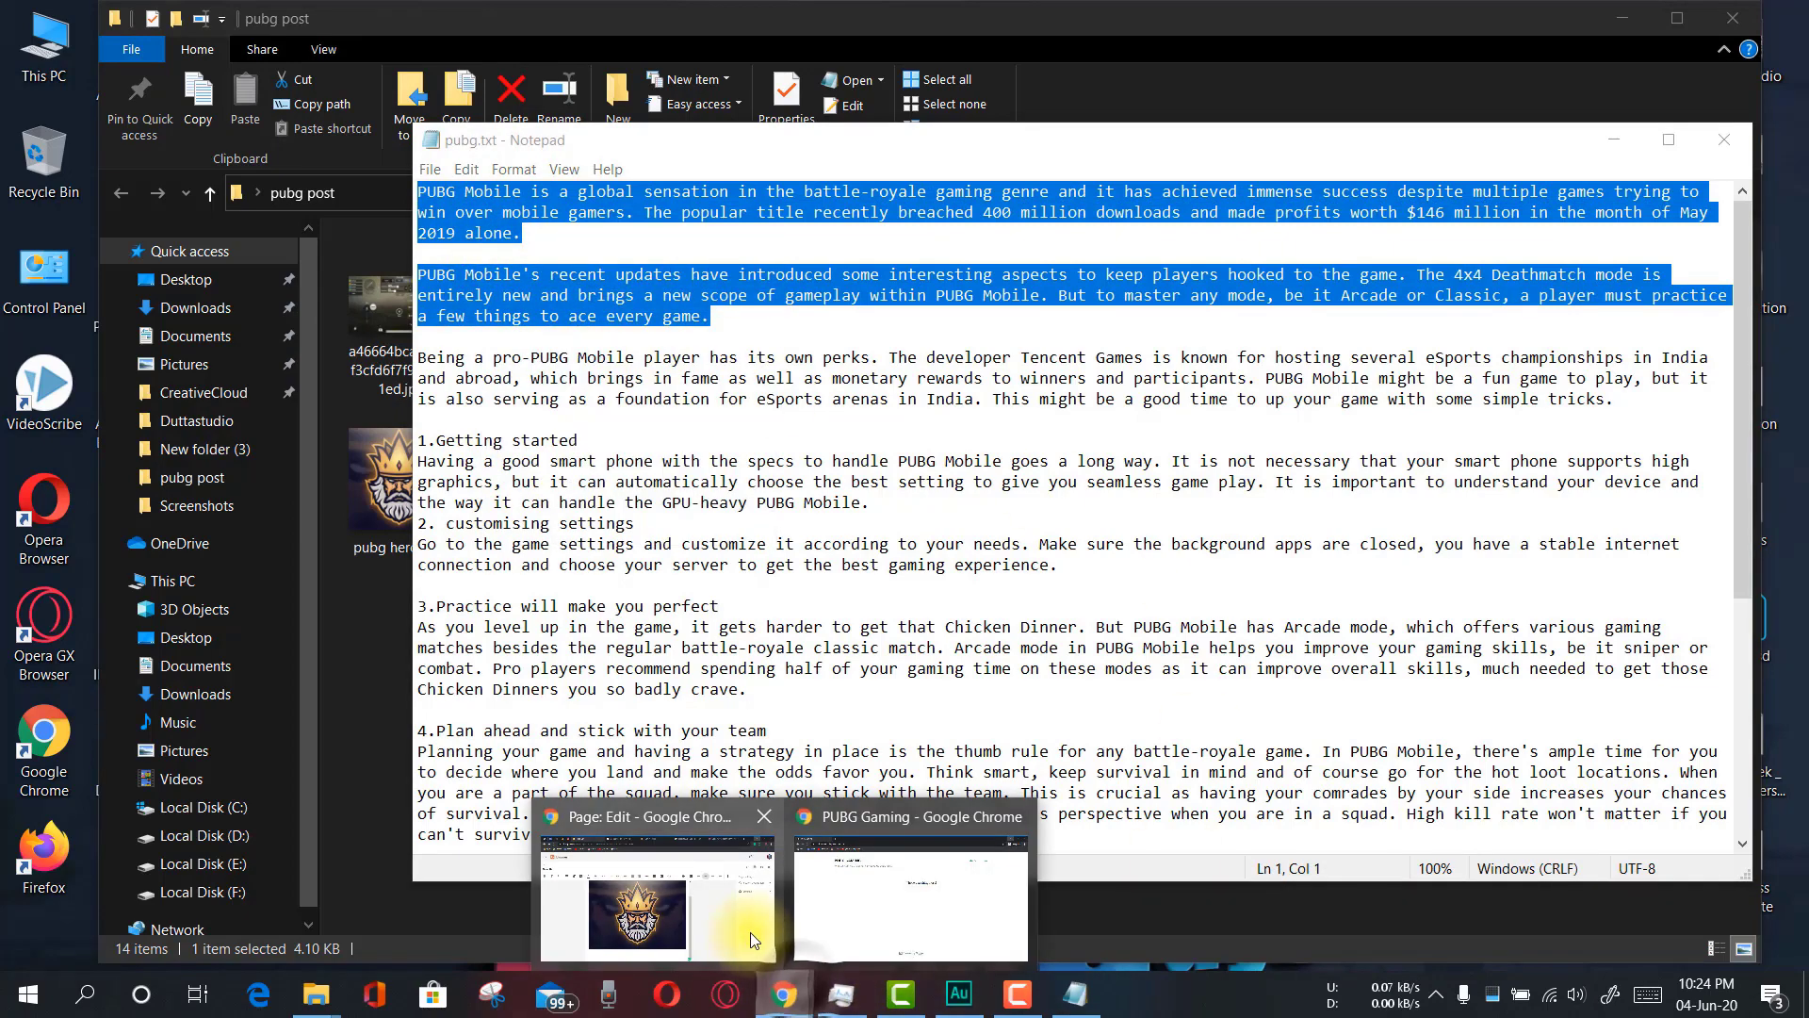
click(750, 930)
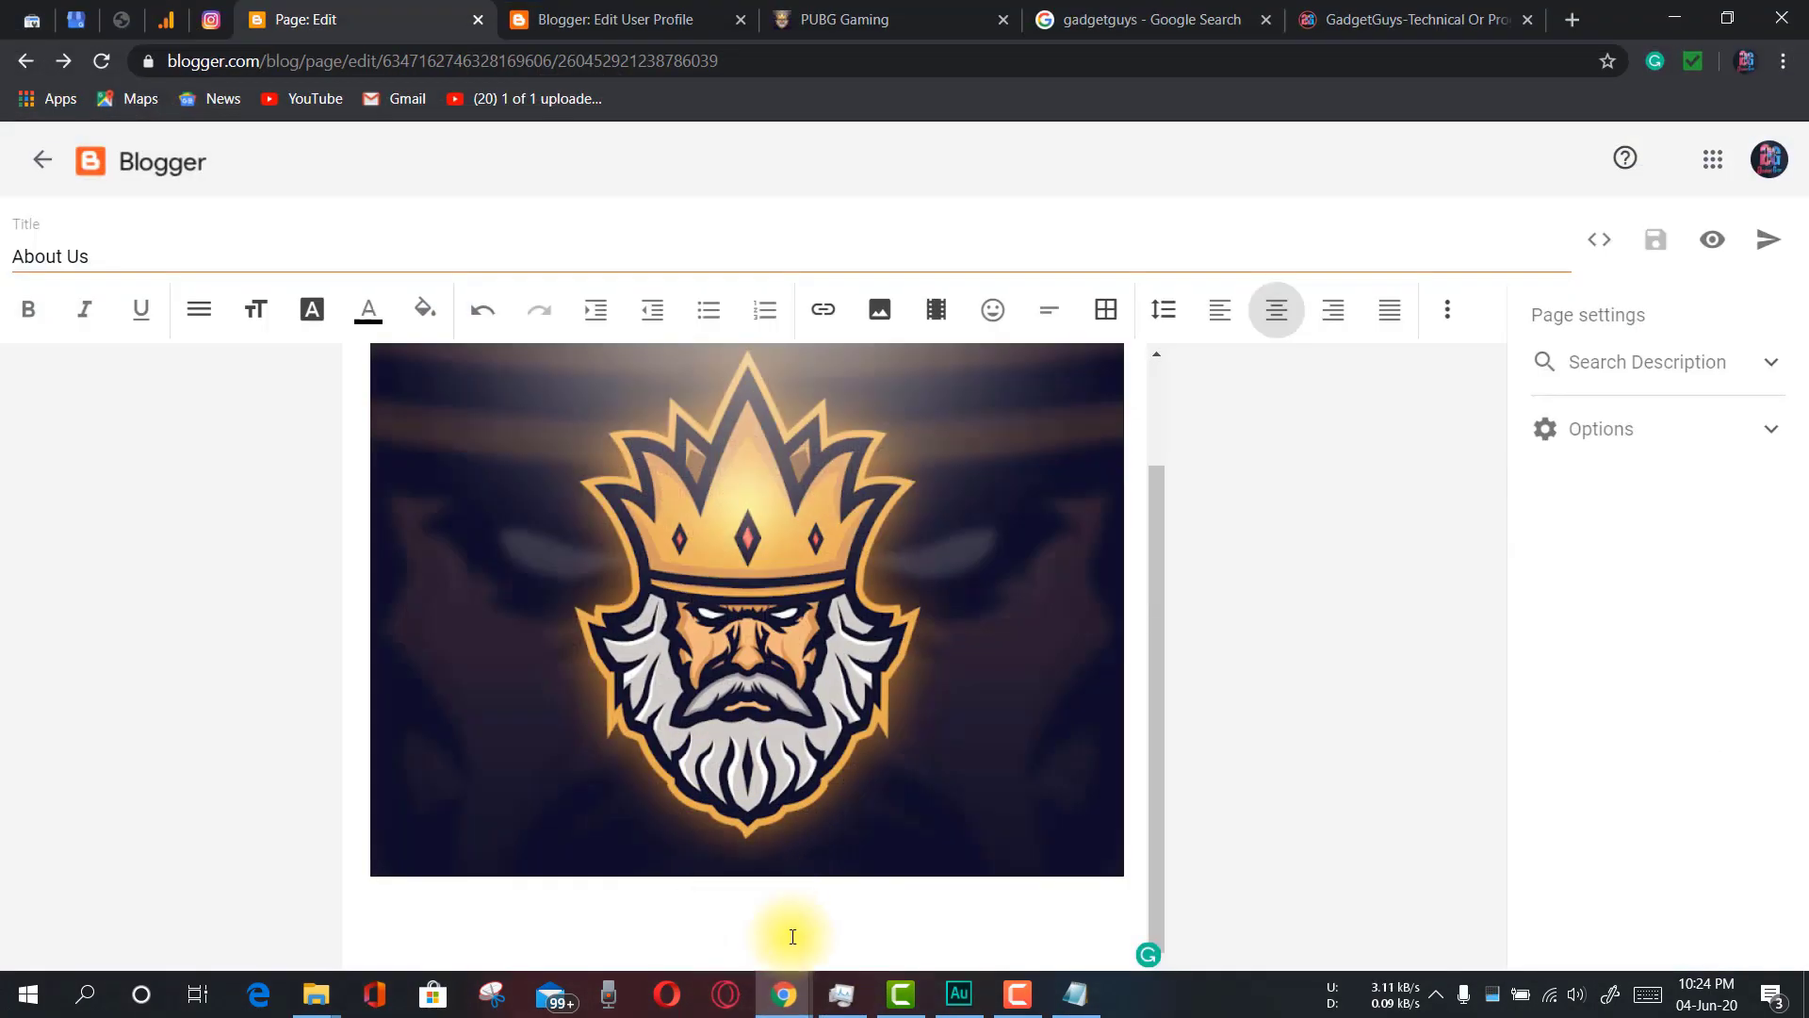
key(ctrl+v)
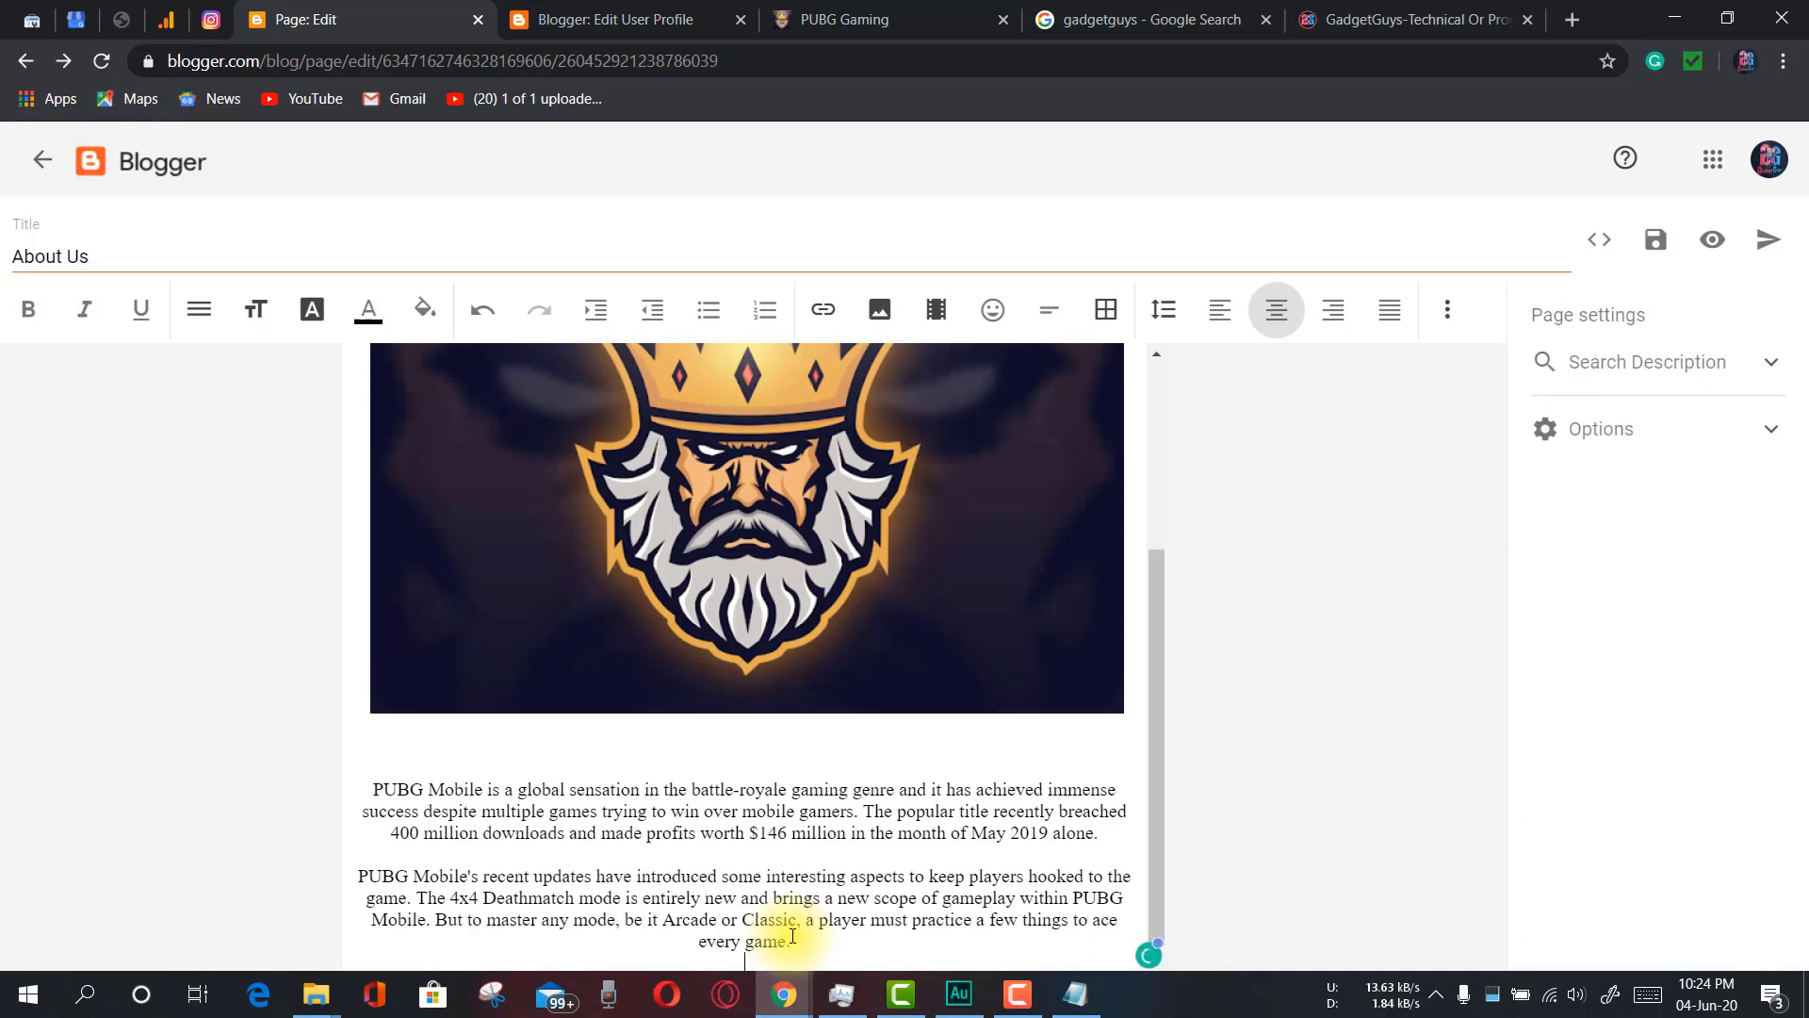
Format the two pasted PUBG Mobile paragraphs as Subheading (H3)
drag(807, 948, 366, 789)
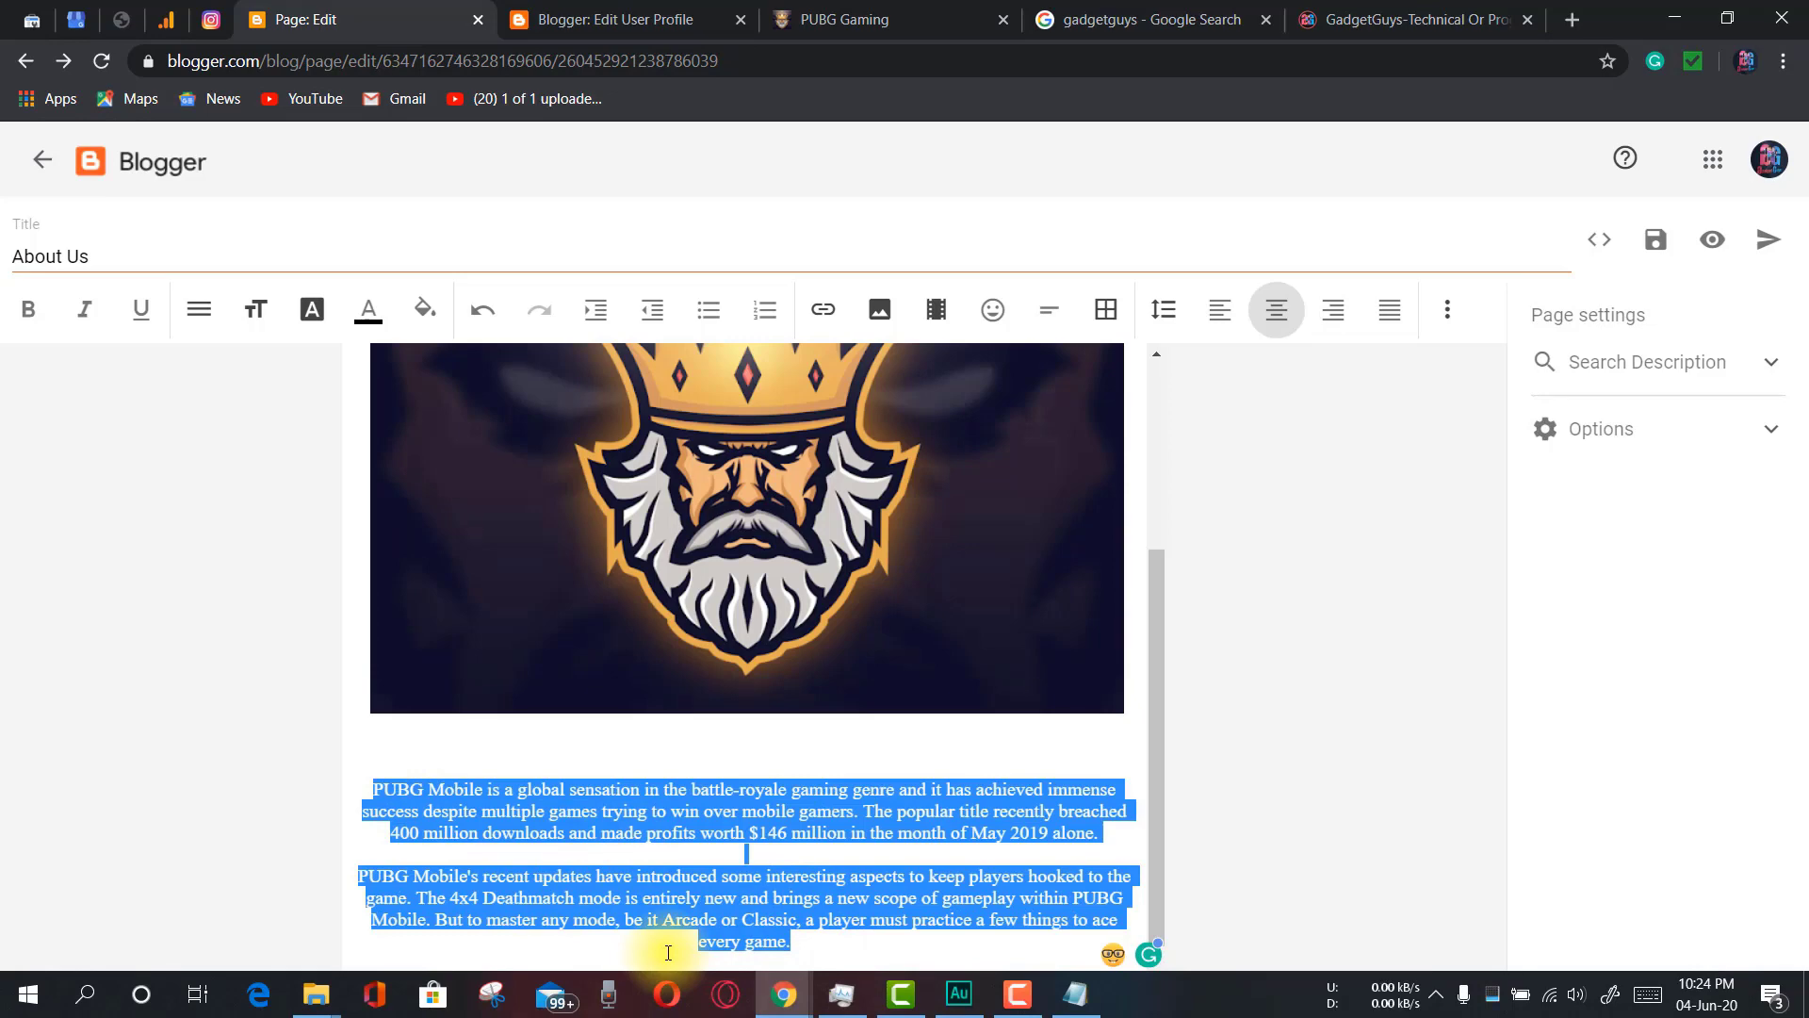
click(198, 320)
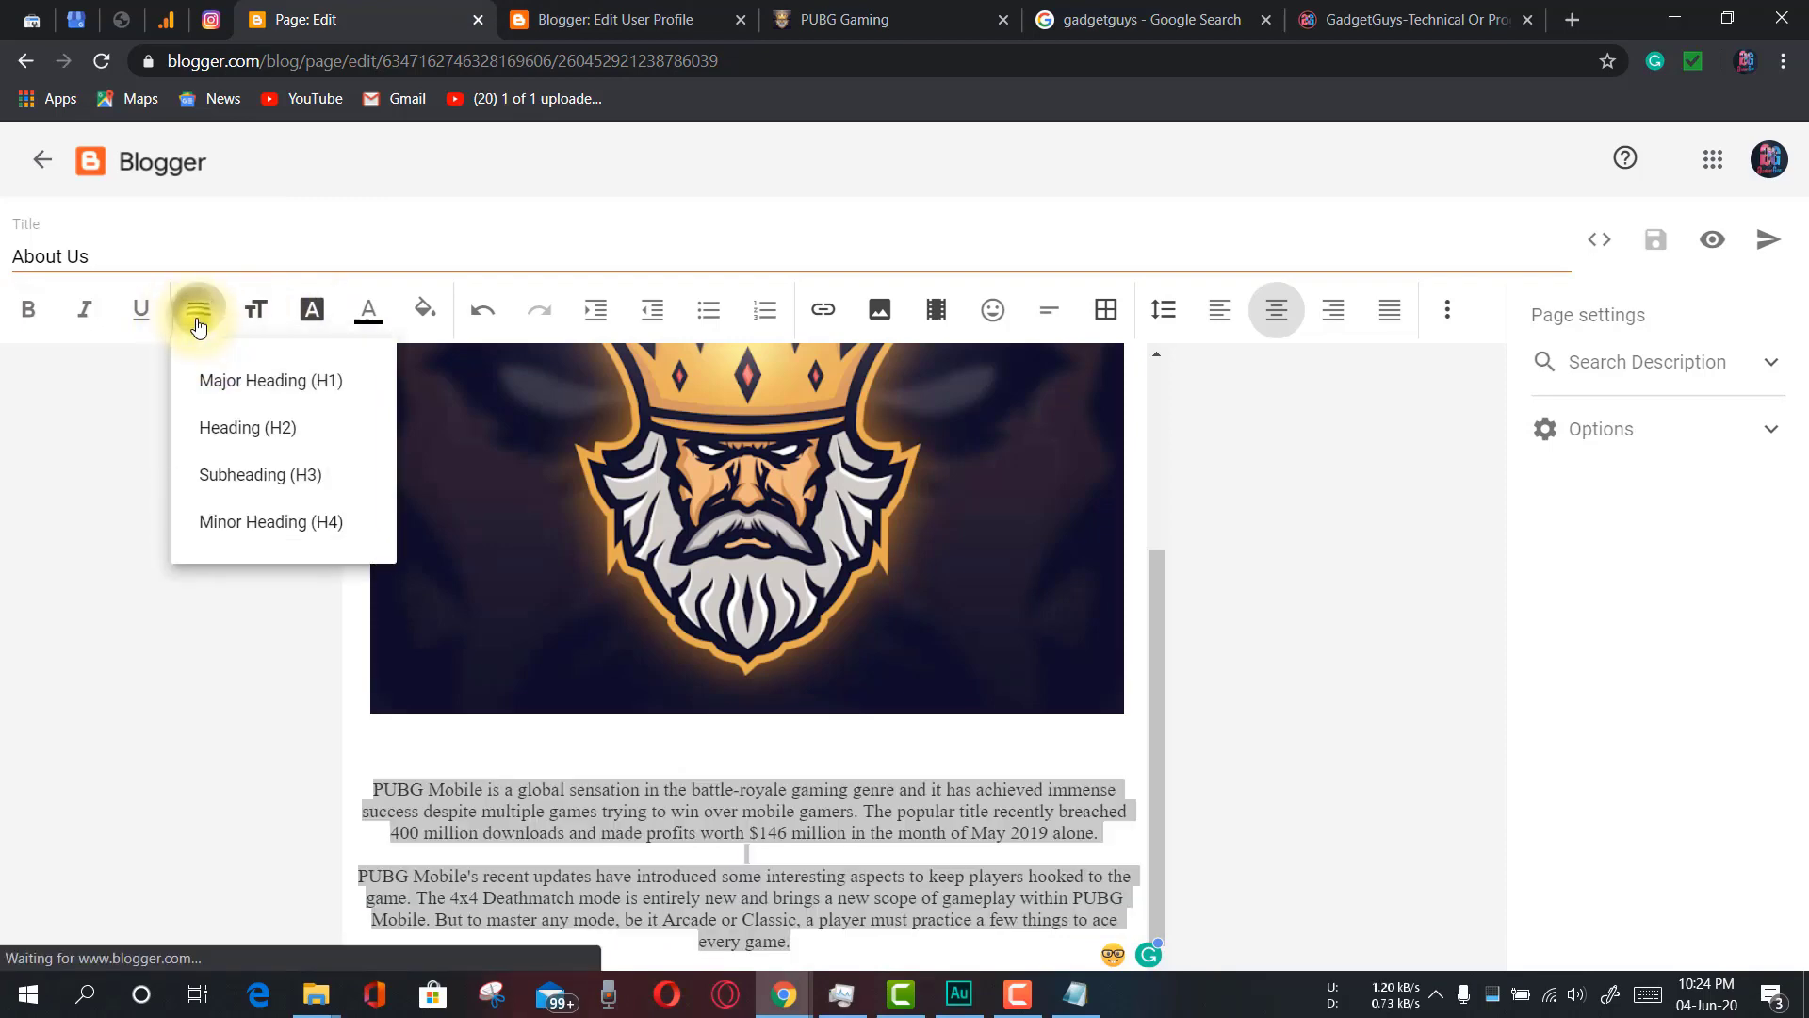
click(274, 479)
click(702, 759)
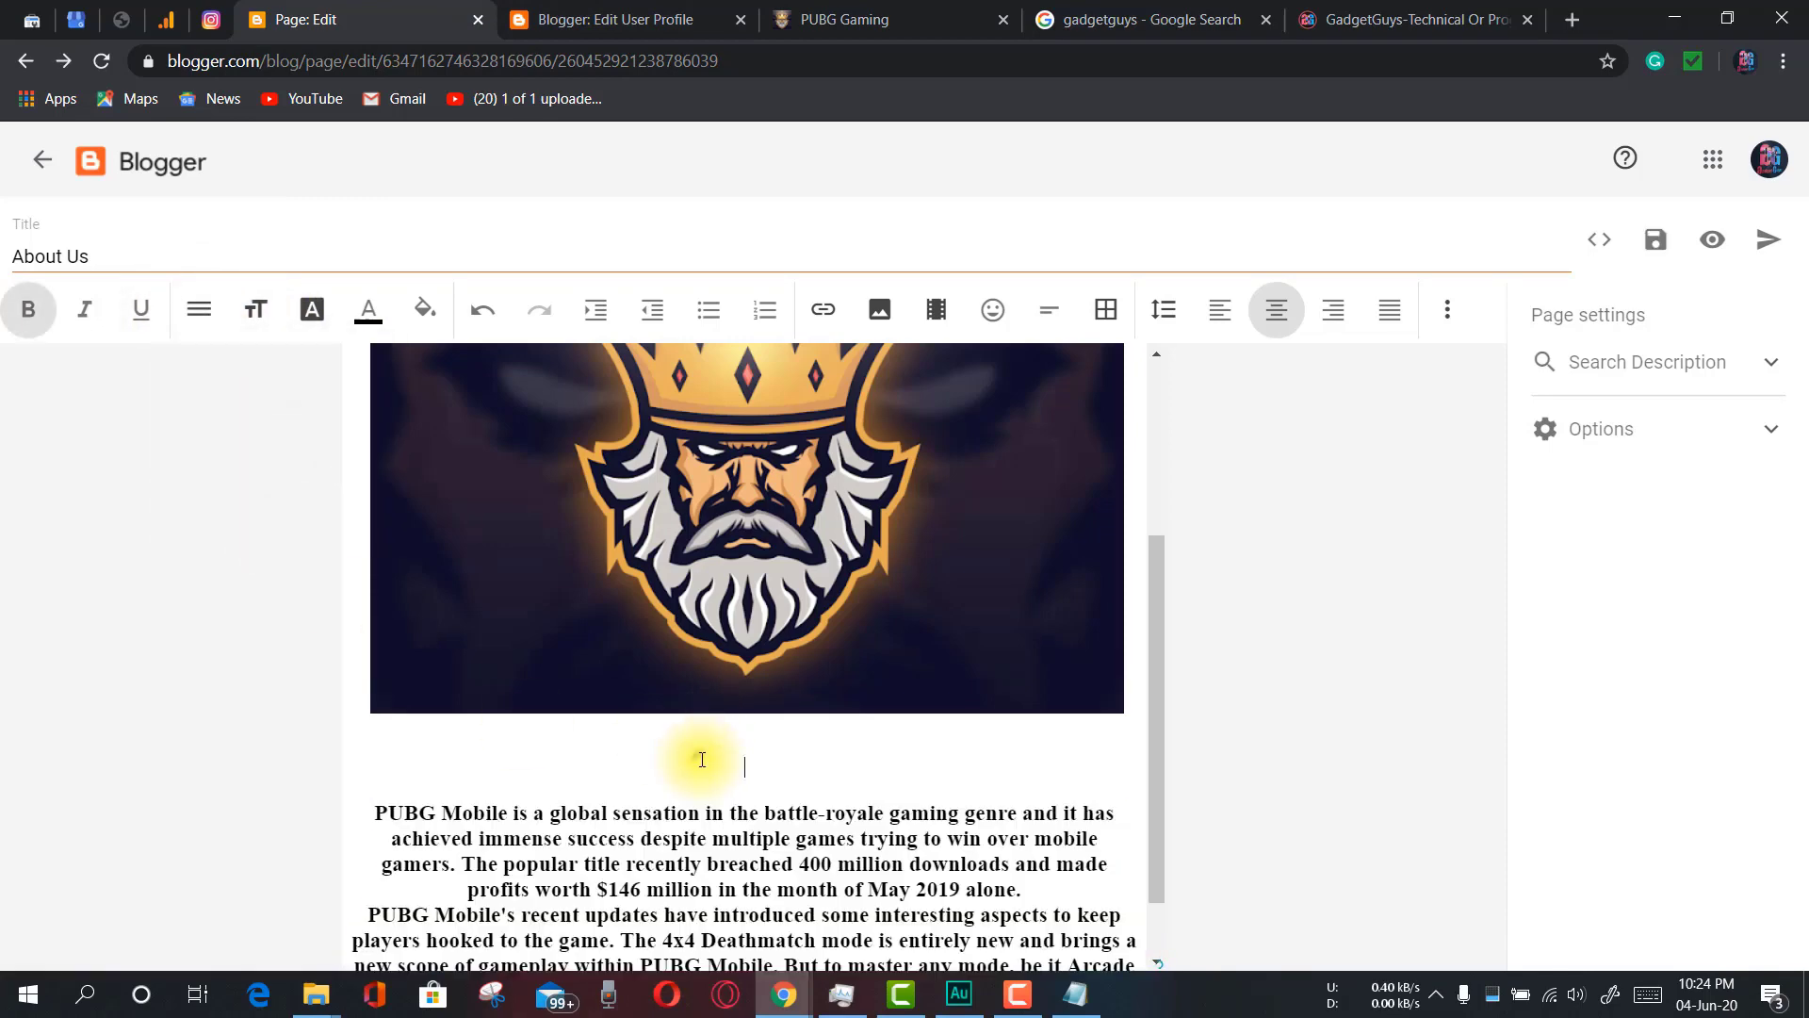
key(Delete)
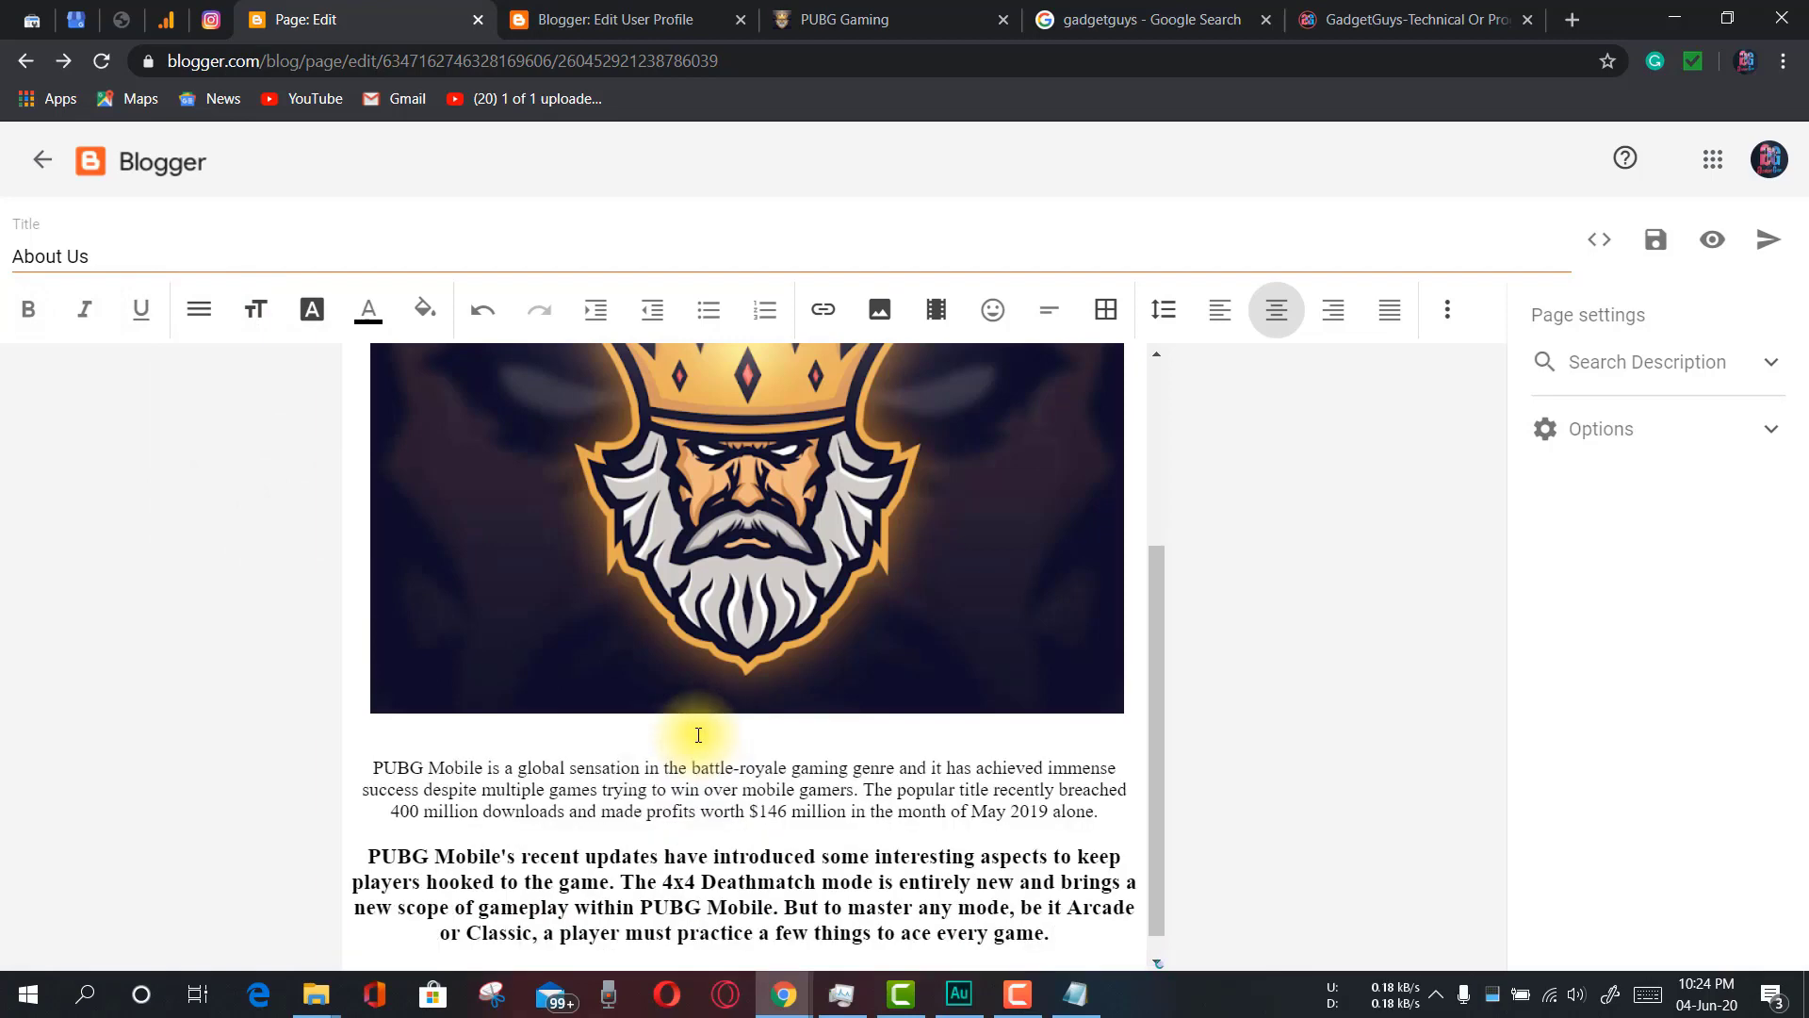
key(ctrl+z)
Remove one blank line below the logo image and insert a blank line between the two paragraphs
click(697, 727)
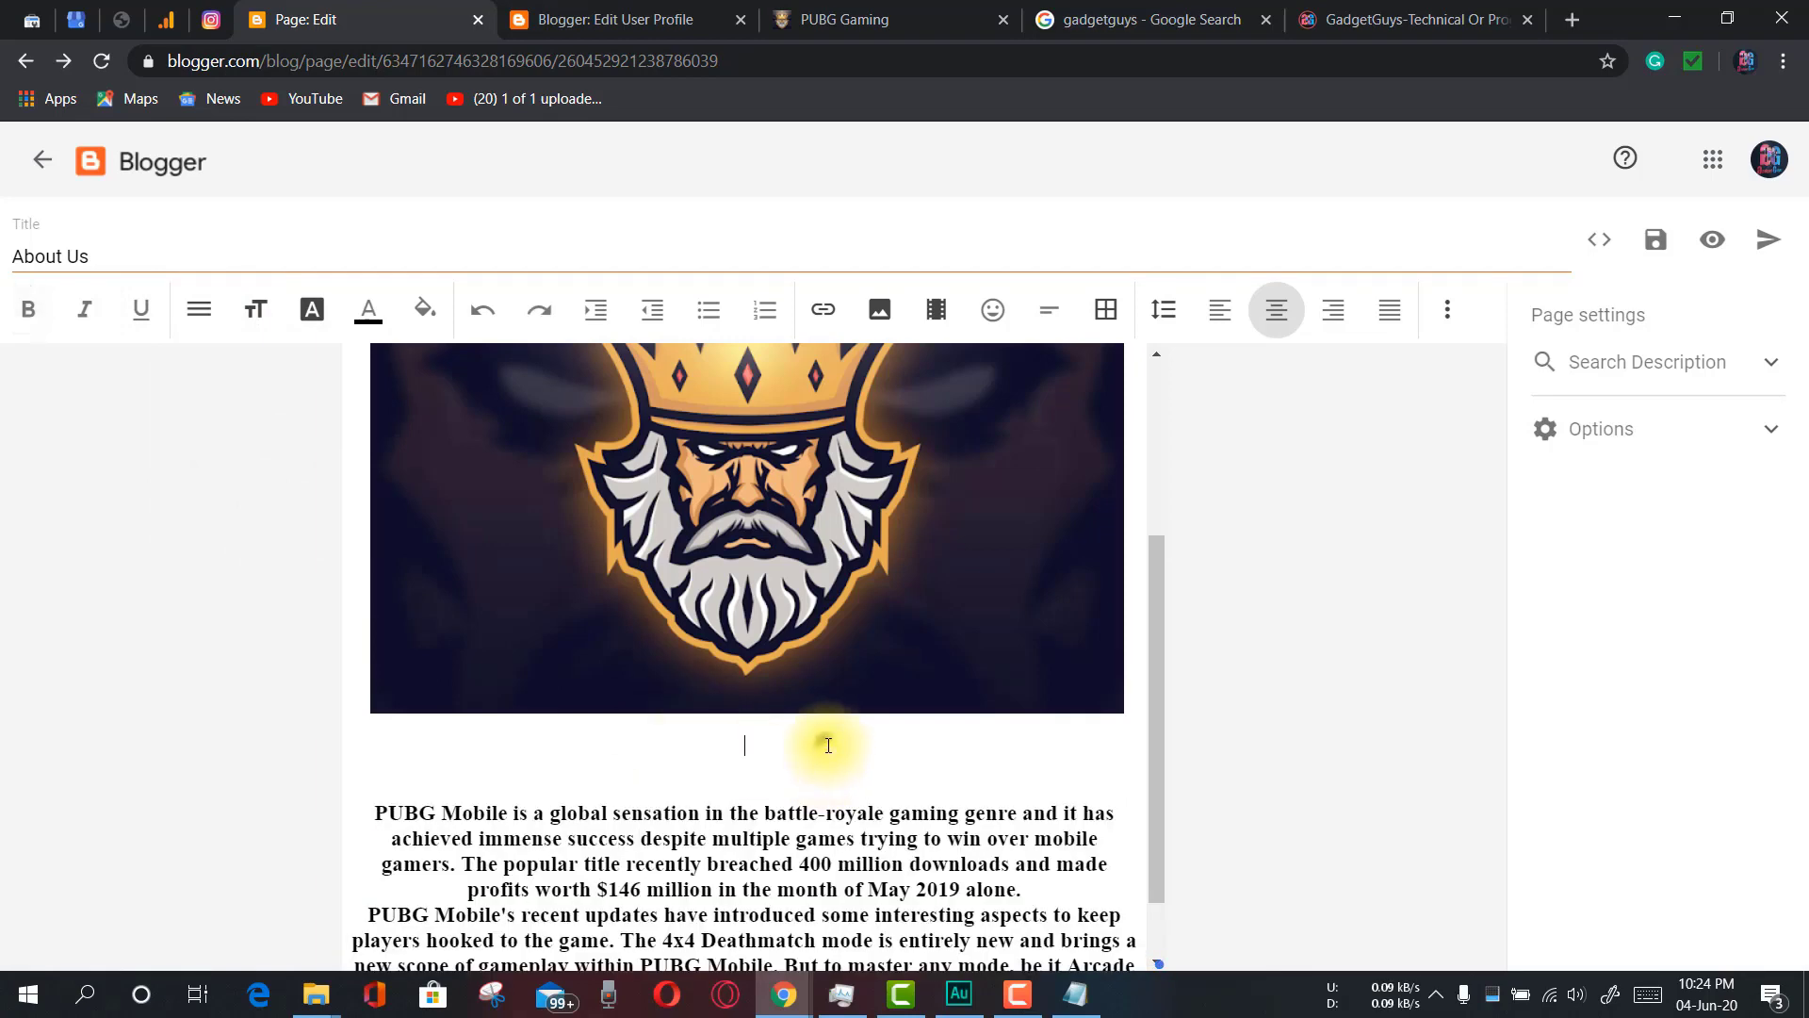
key(Delete)
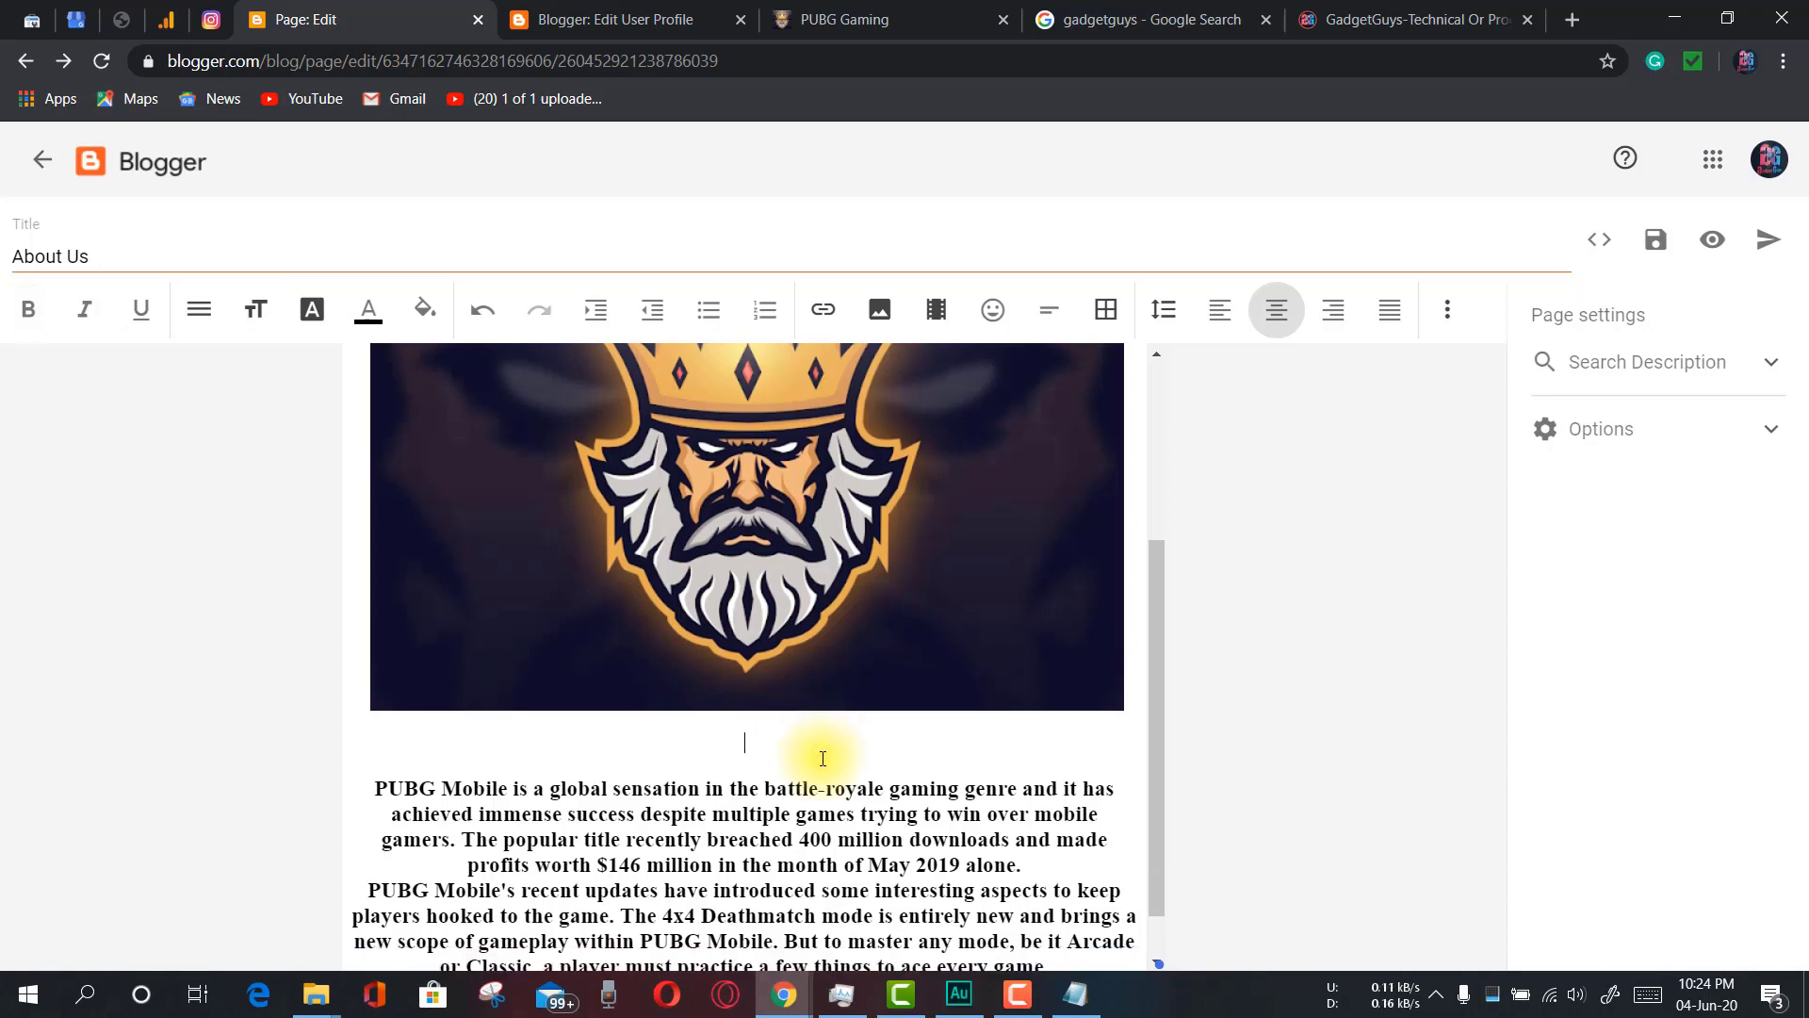
scroll(942, 791, down, 1)
key(ctrl+b)
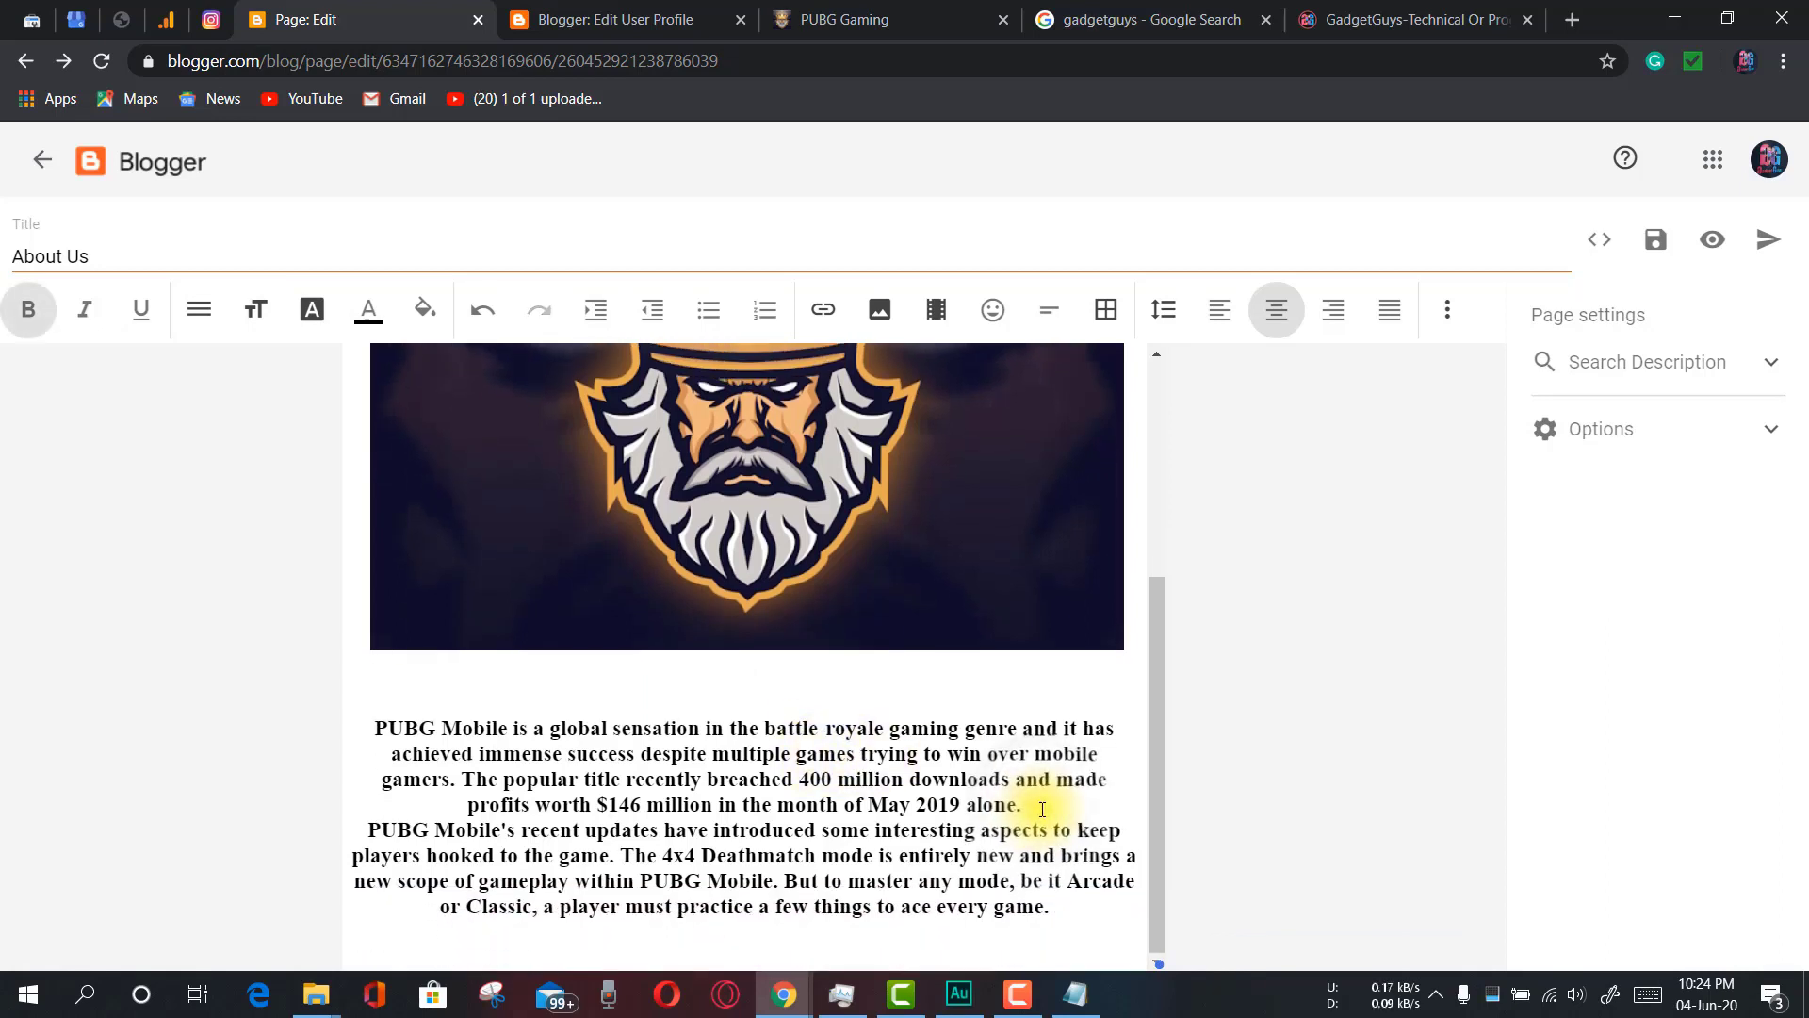
key(Return)
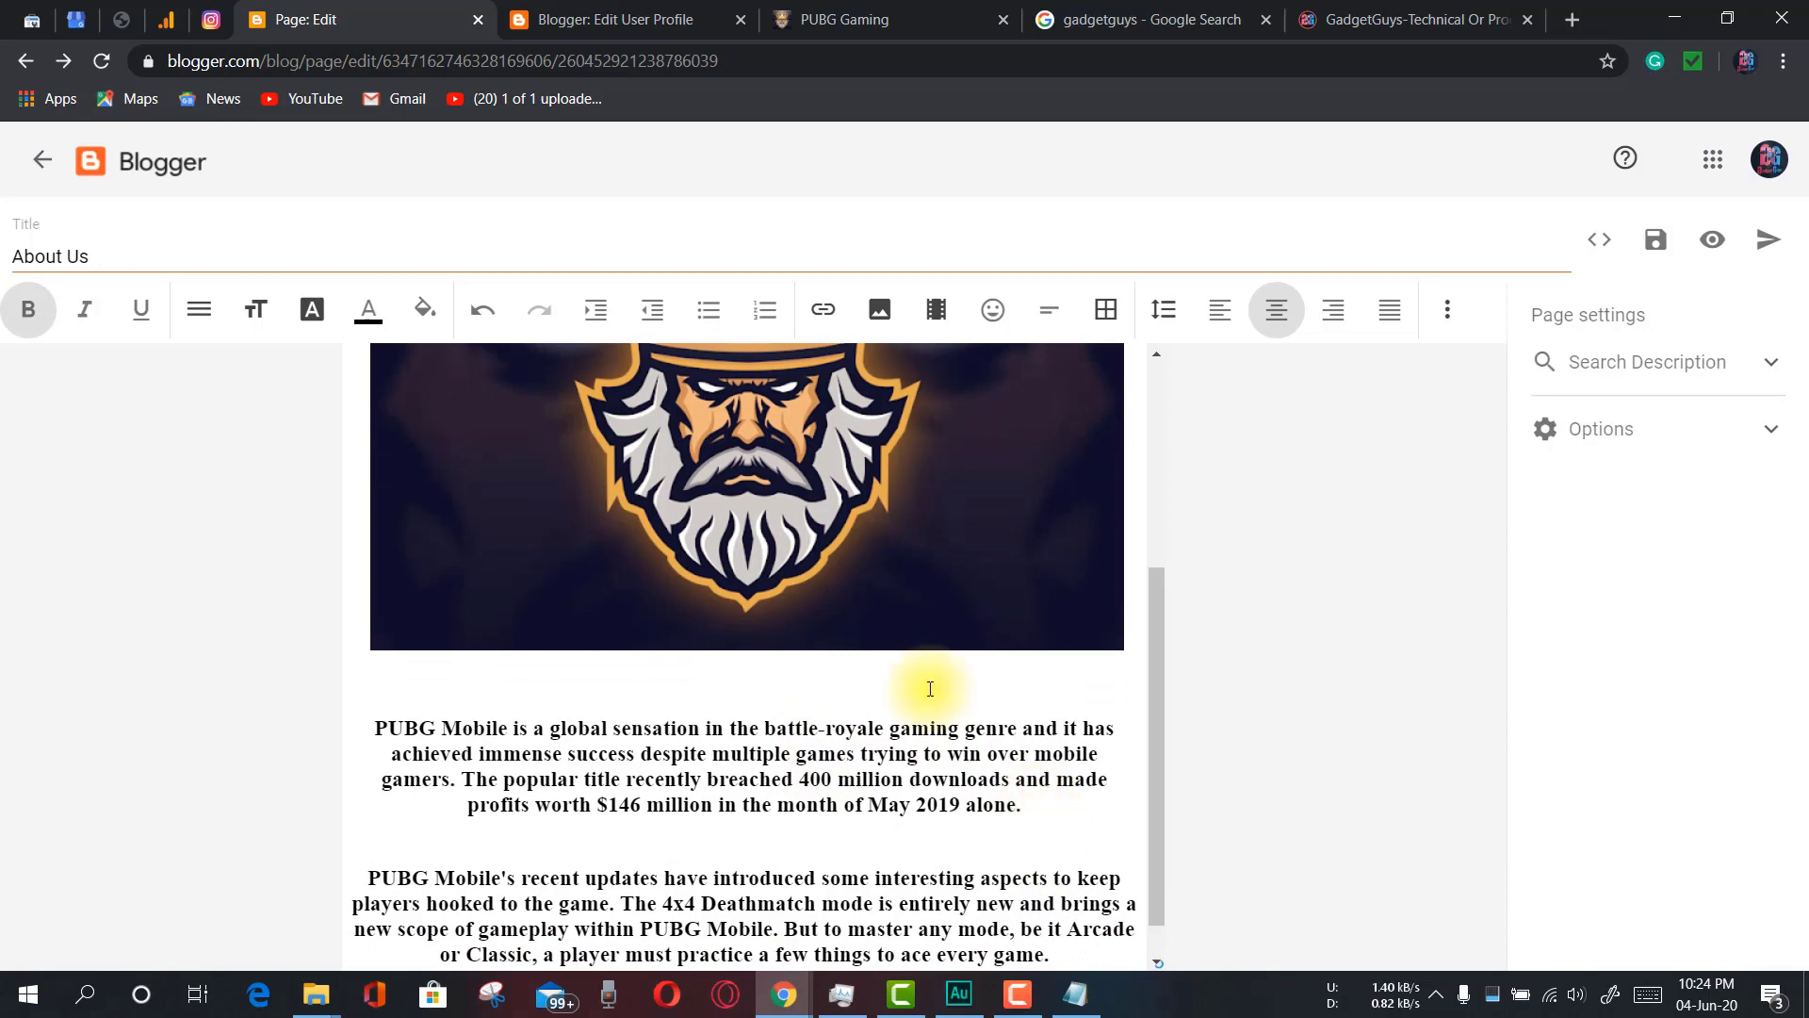
Justify the two PUBG Mobile paragraphs below the image
scroll(980, 829, down, 1)
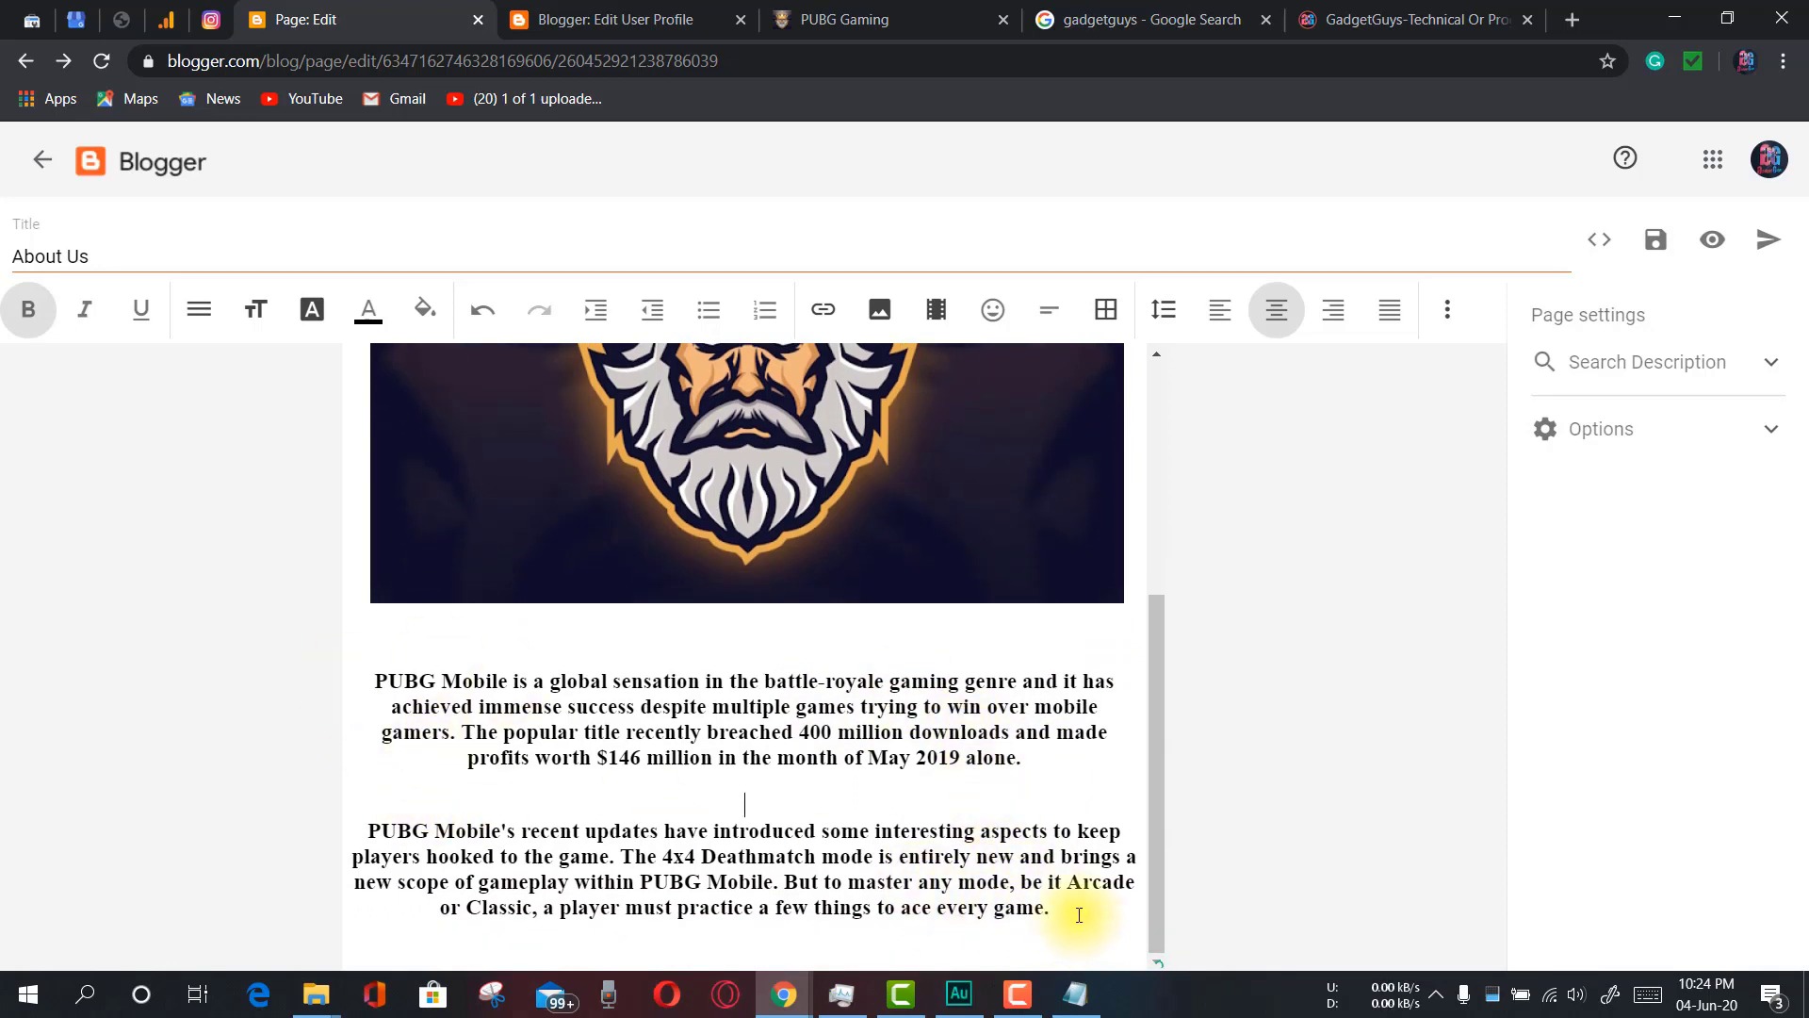
drag(1079, 914, 369, 672)
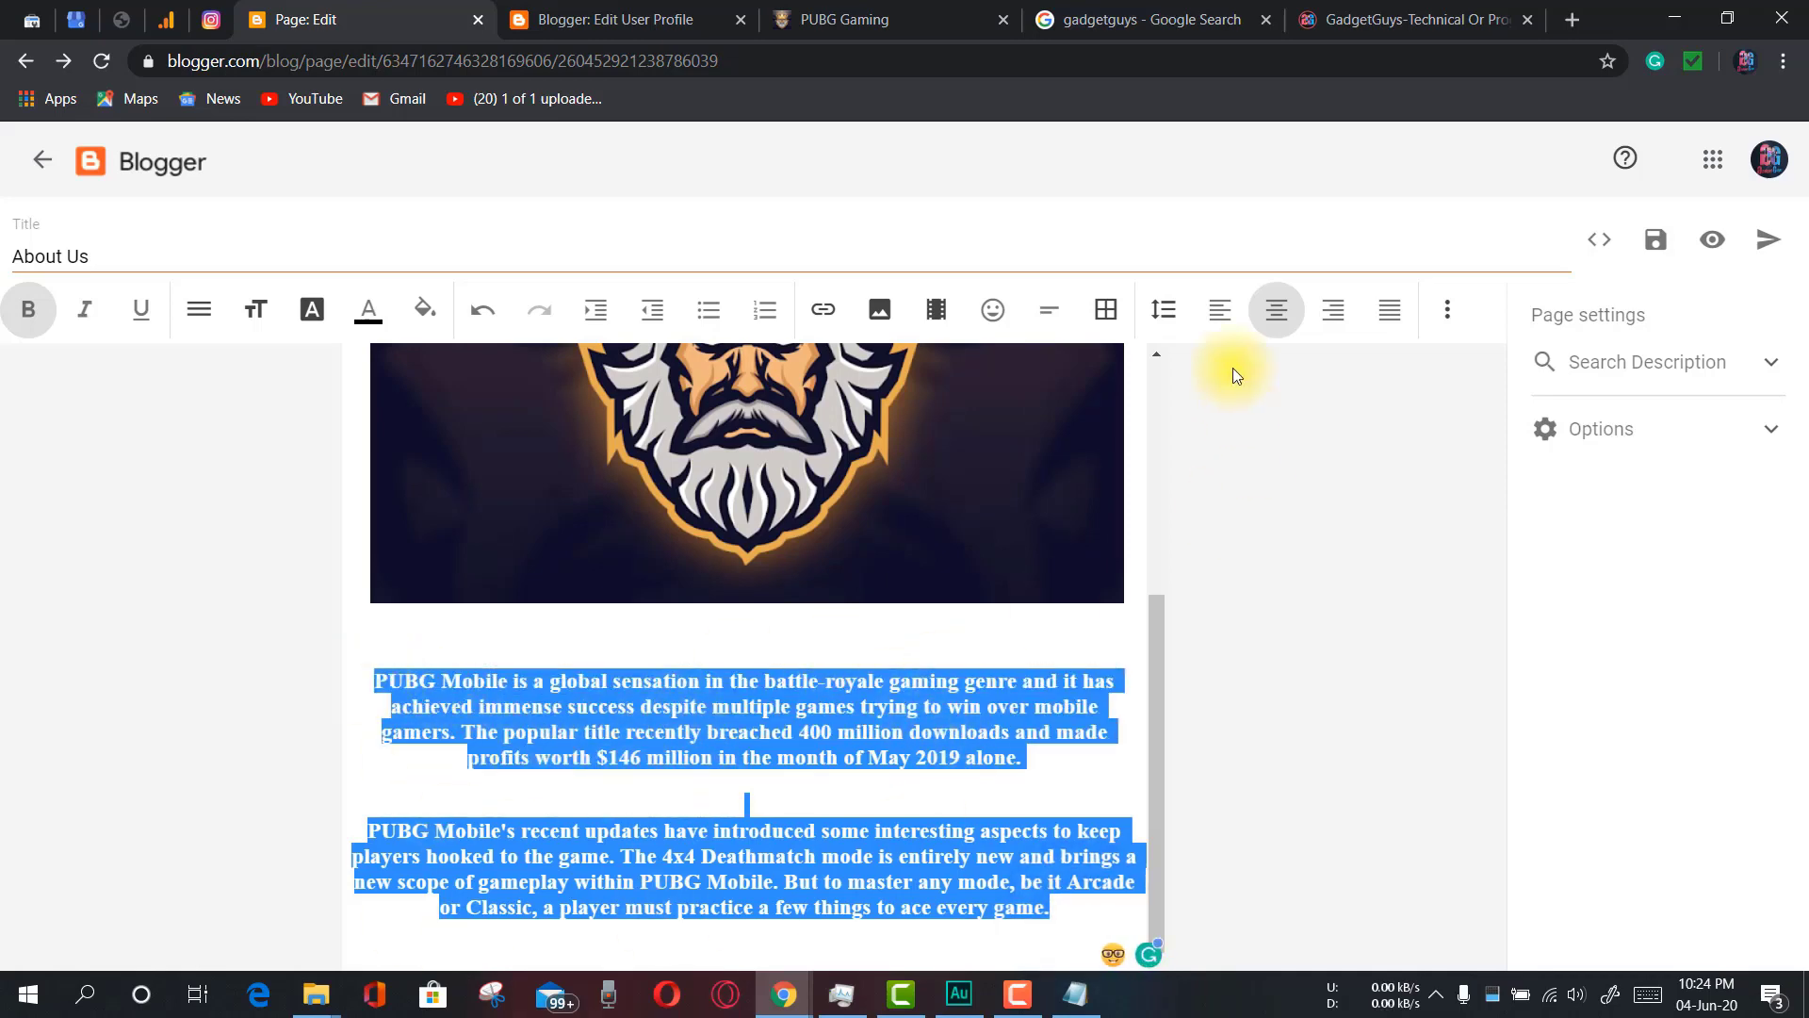
click(1389, 309)
Join the two paragraphs into one by deleting the line breaks after "May 2019 alone."
click(996, 775)
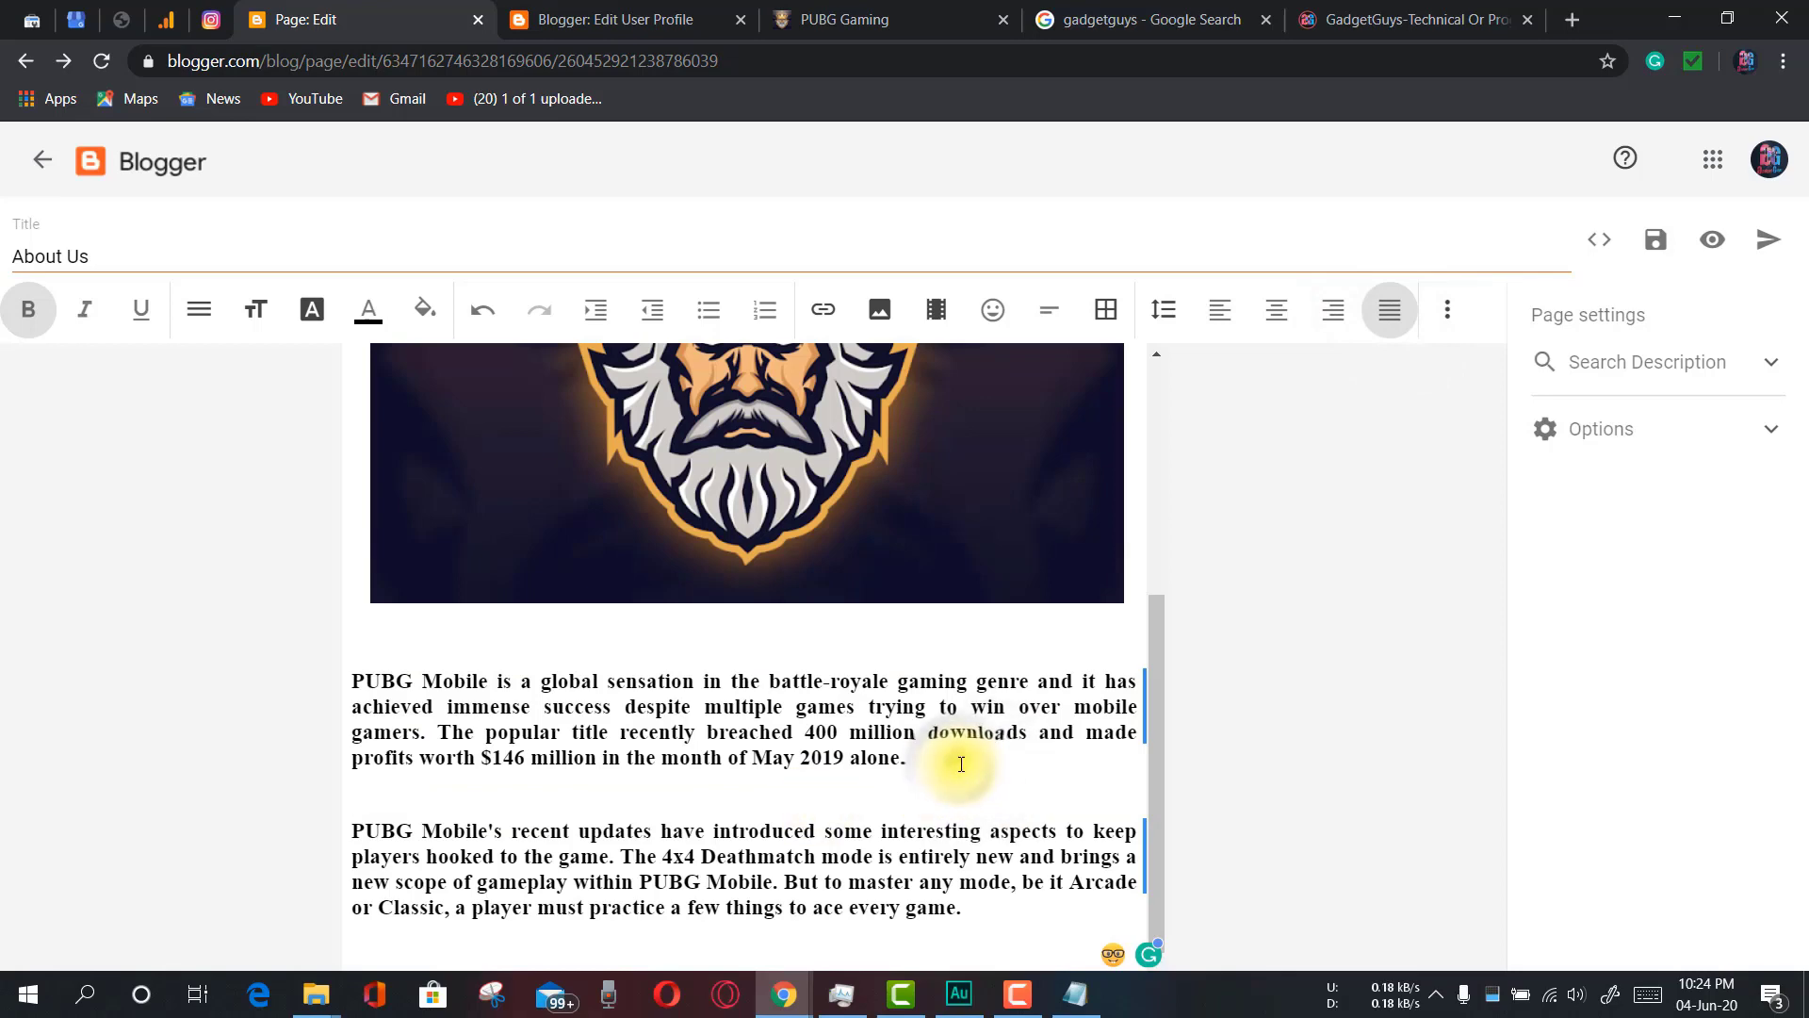
key(Delete)
key(Delete)
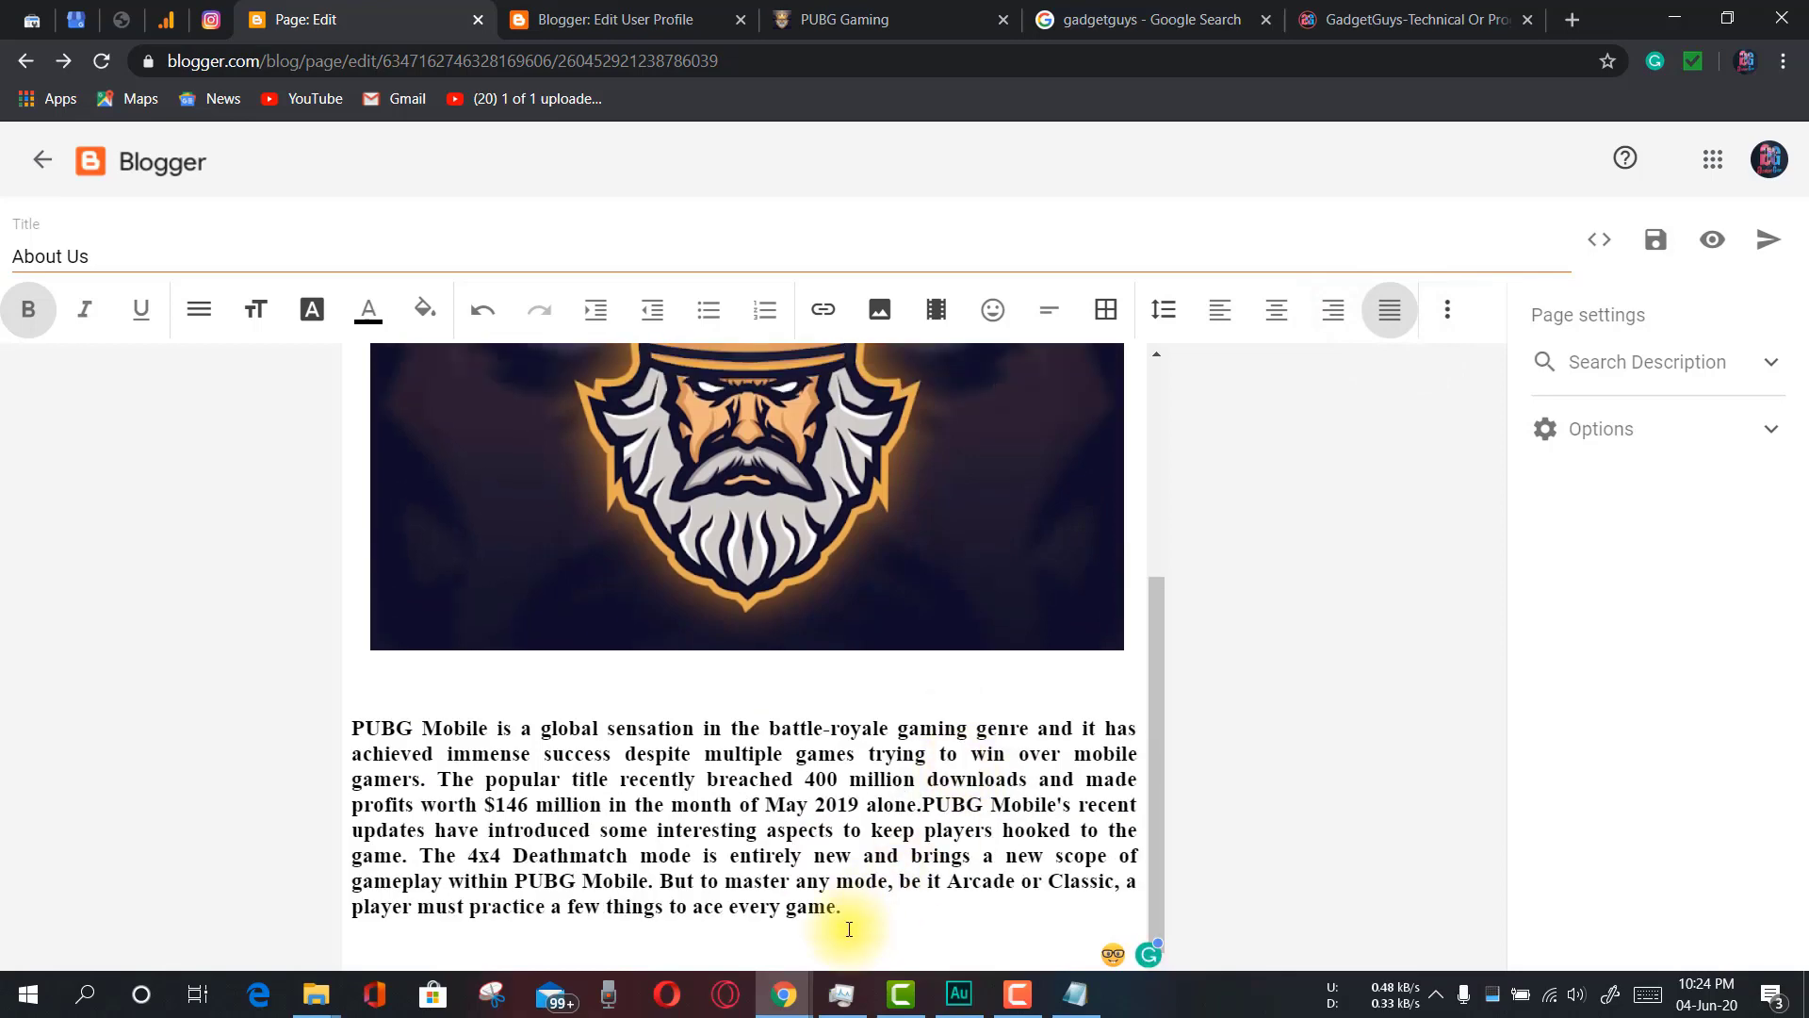
Remove the logo image together with its caption placeholder from the page, keeping the heading and body text
scroll(942, 810, up, 3)
click(666, 553)
scroll(717, 595, down, 3)
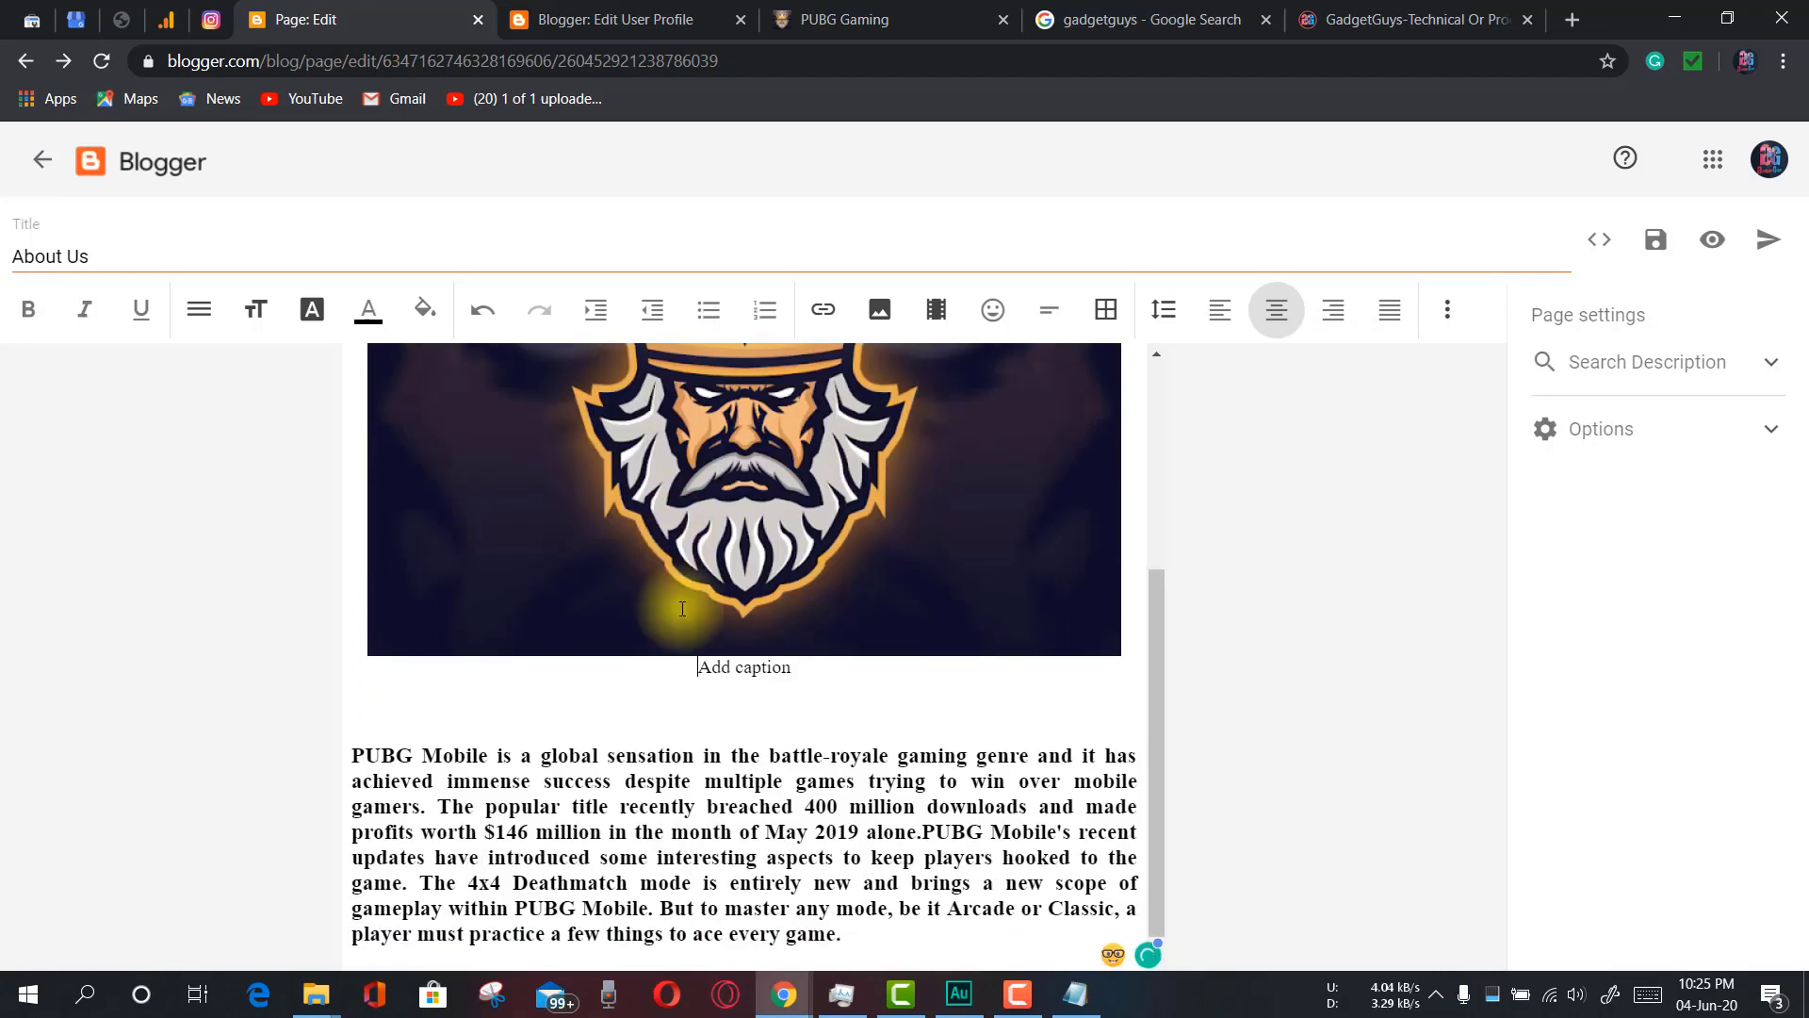
scroll(717, 595, up, 4)
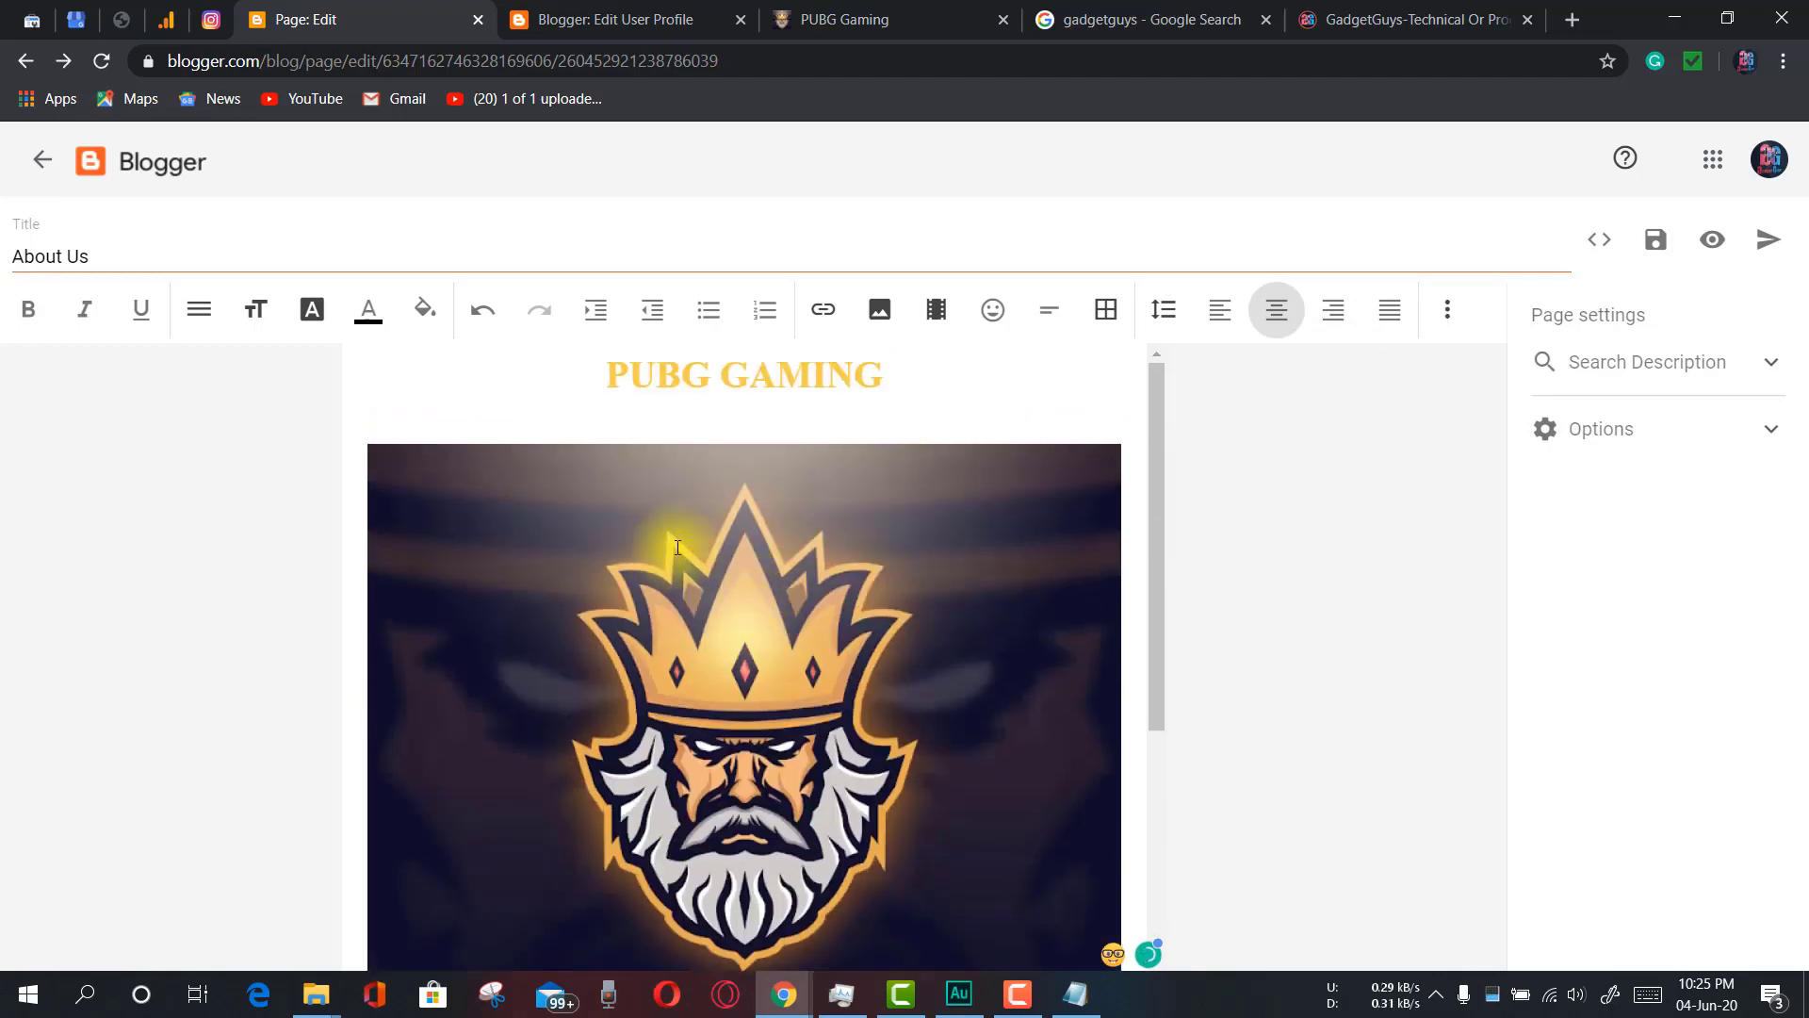
scroll(834, 689, down, 4)
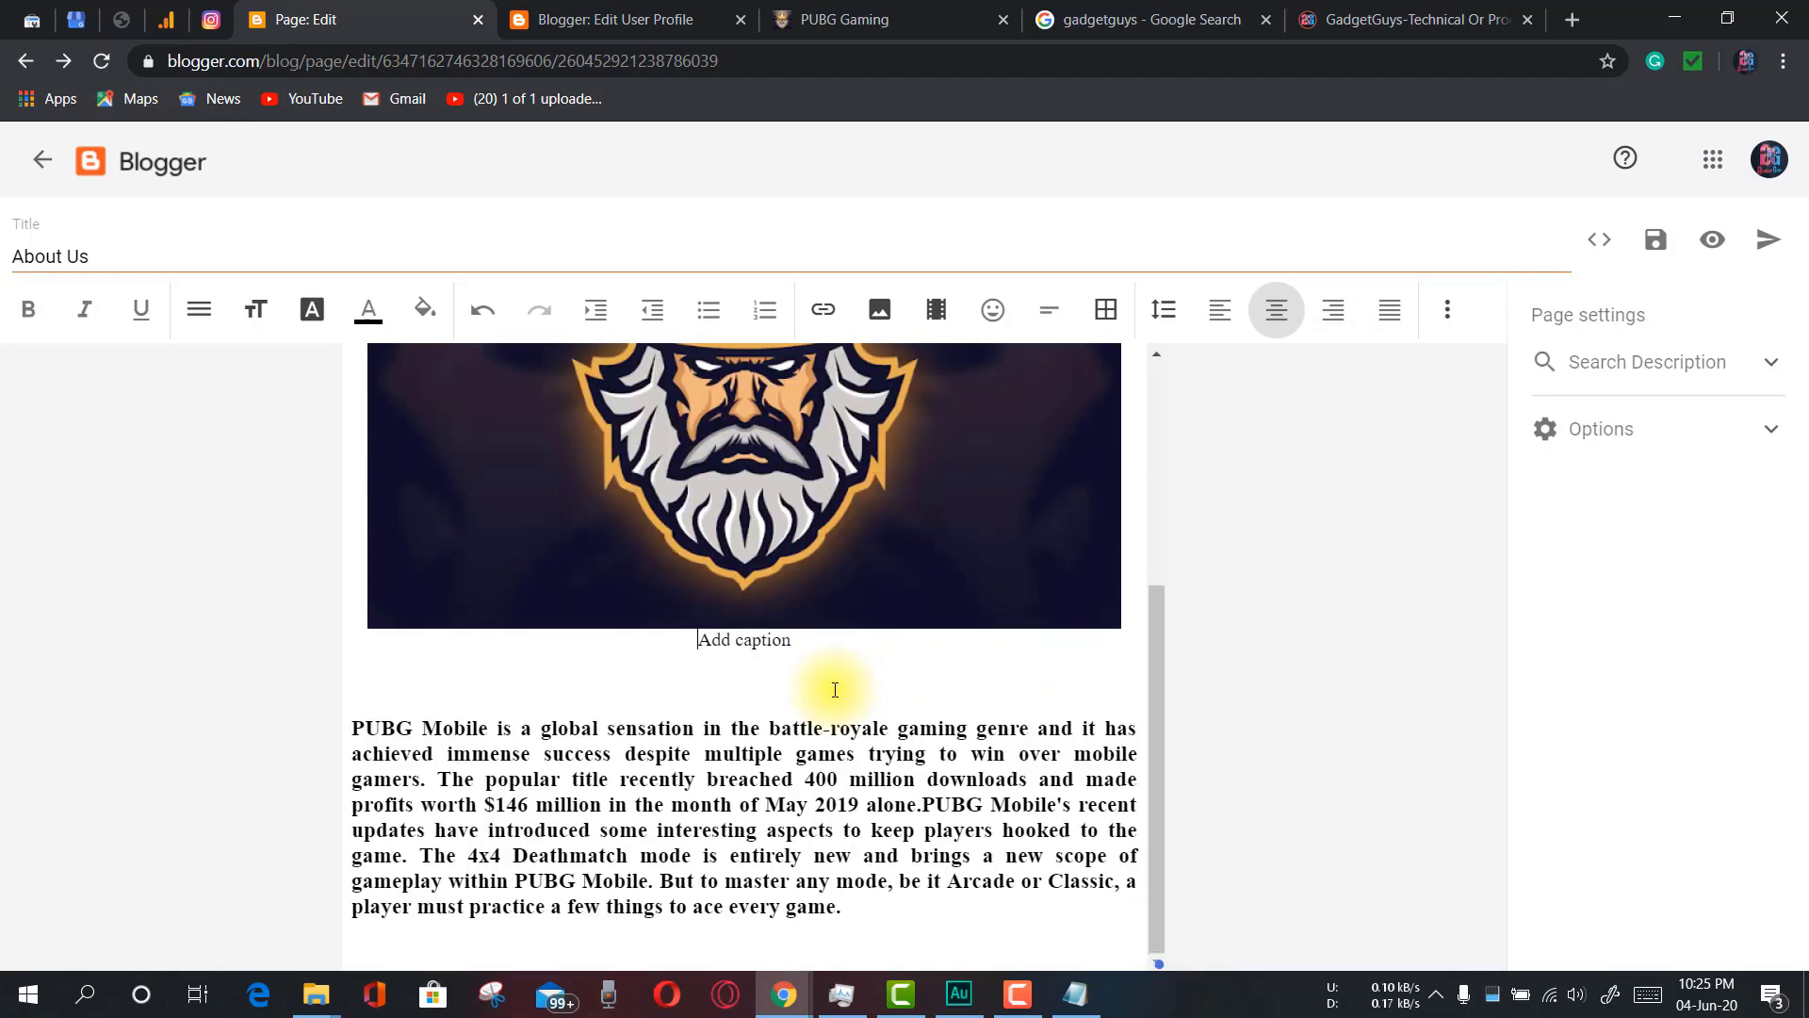
scroll(835, 689, up, 4)
click(795, 598)
scroll(796, 598, down, 4)
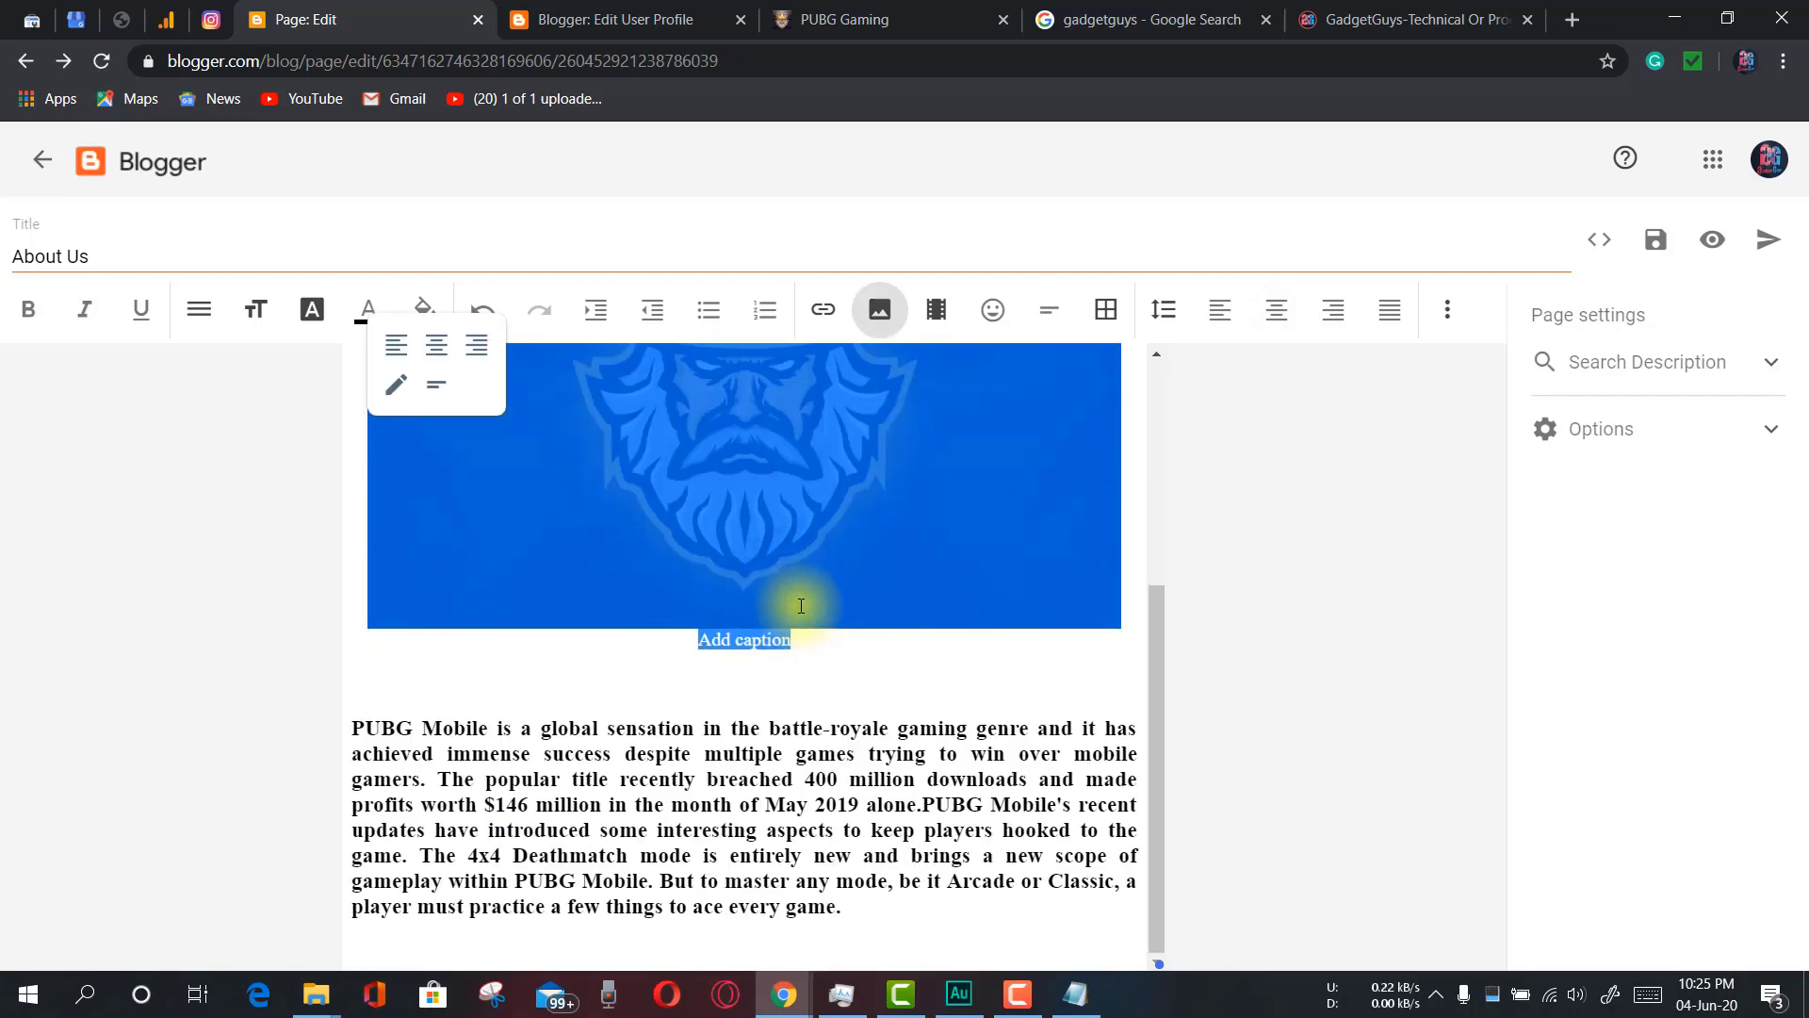
click(915, 655)
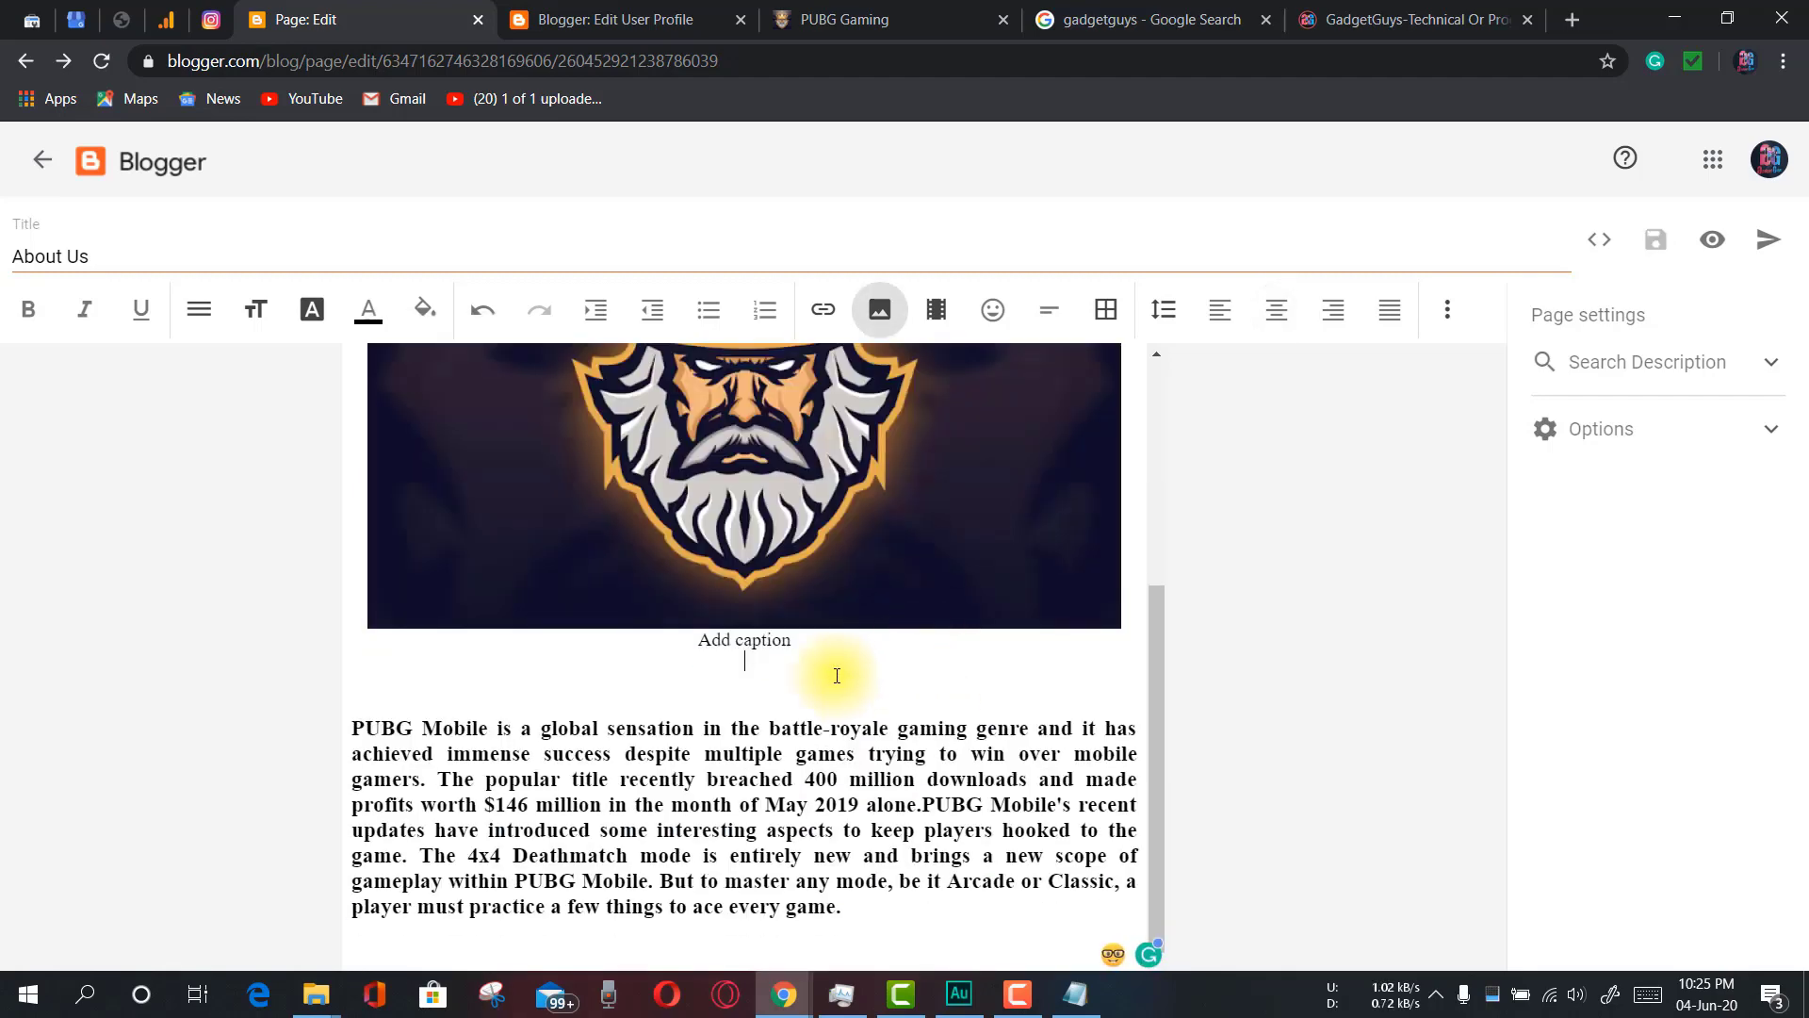
key(ctrl+z)
key(ctrl+z)
key(ctrl+z)
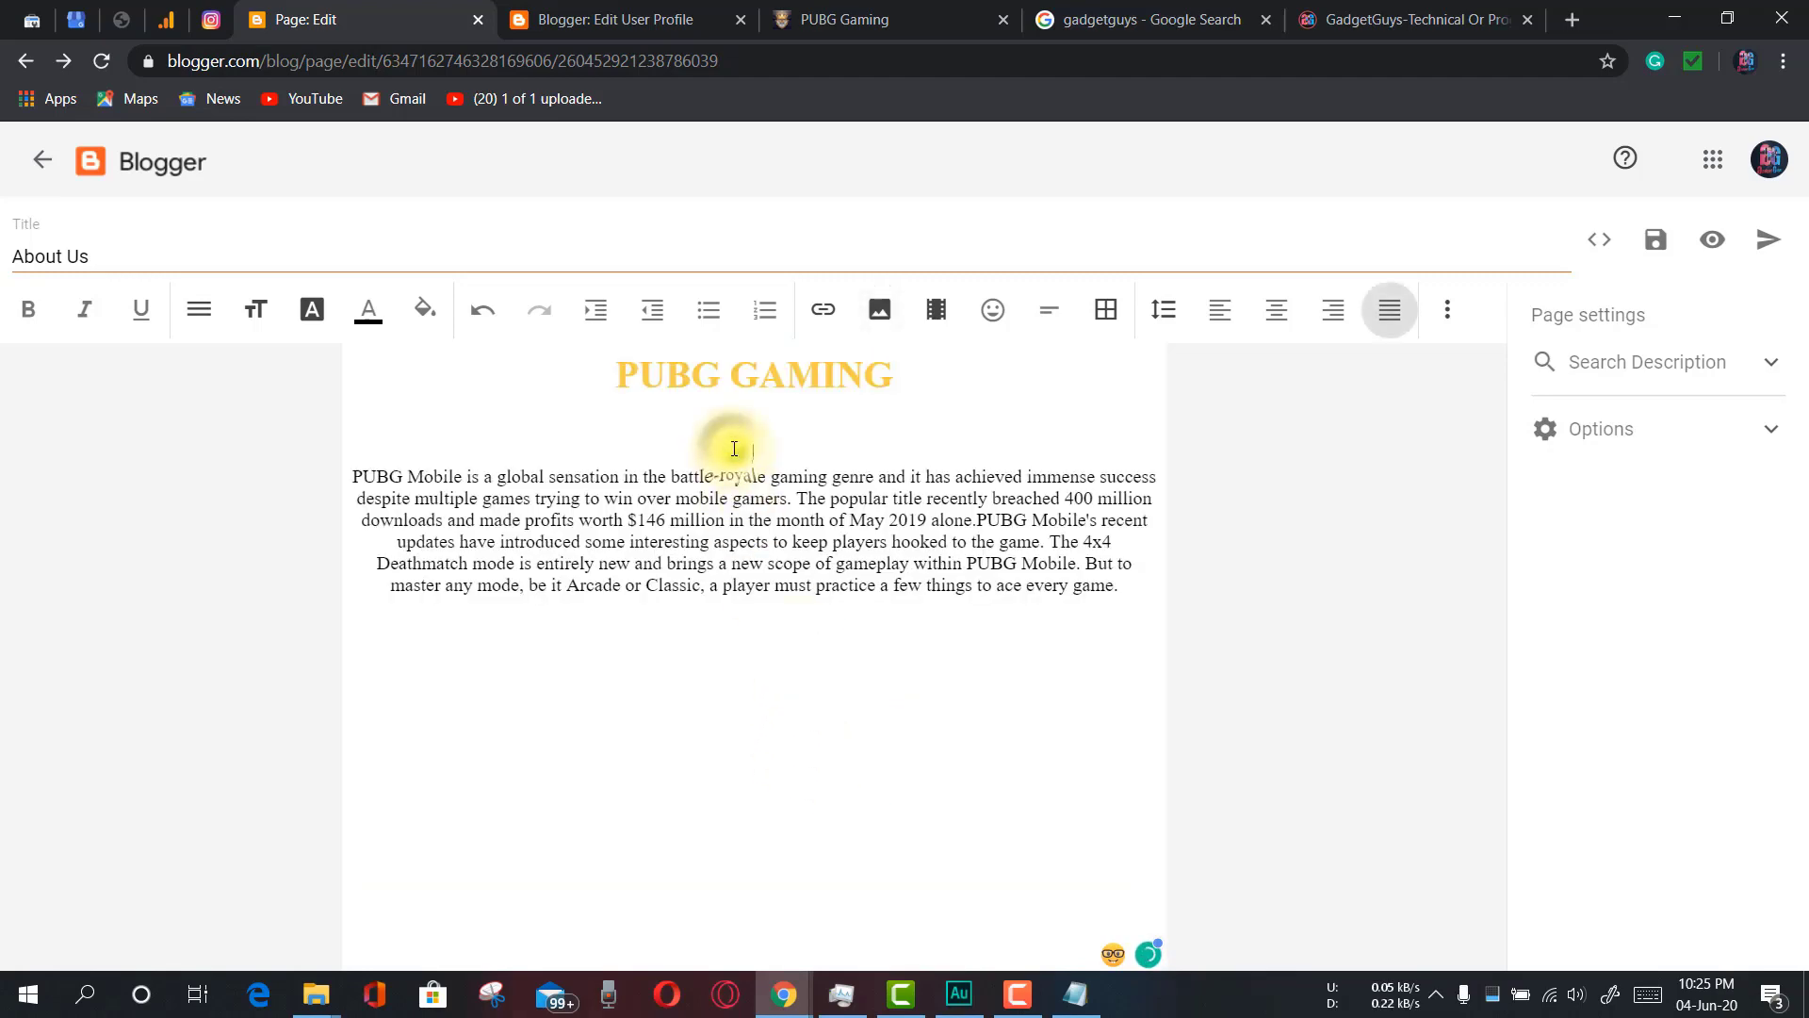
Upload "pubg heros 1.png" from the computer and insert it between the "PUBG GAMING" heading and the body text
click(881, 311)
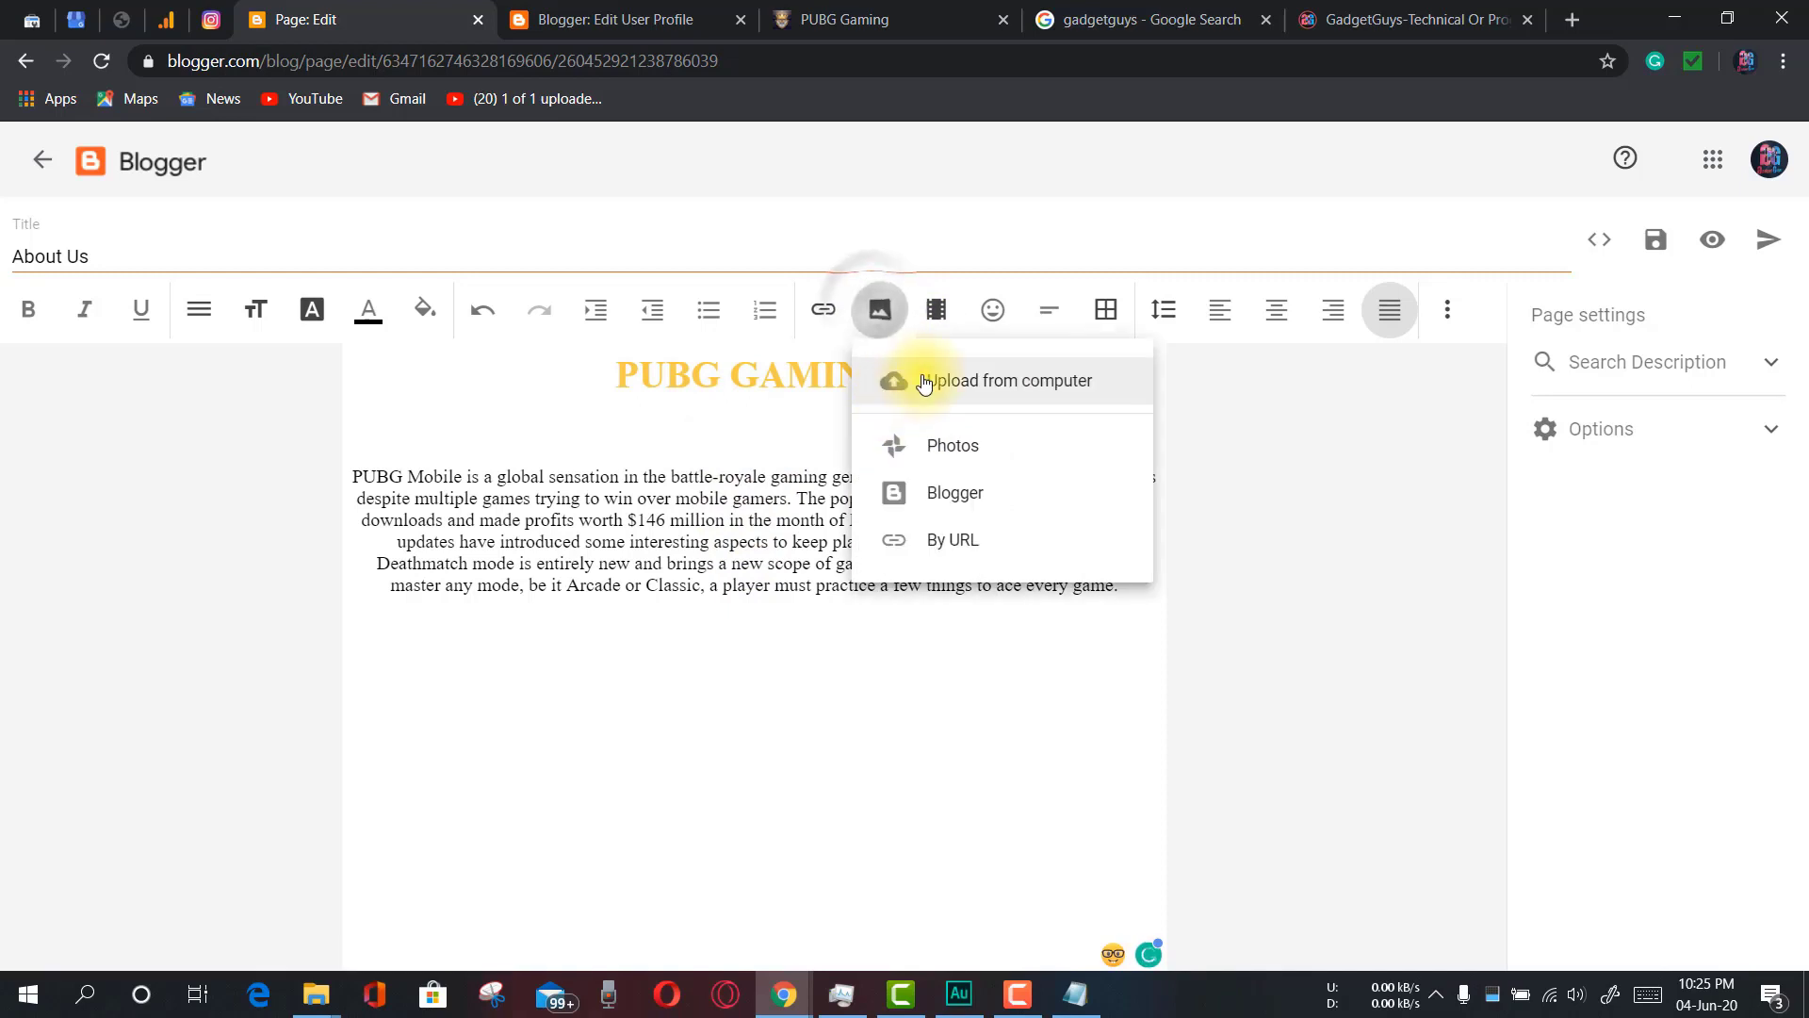
click(923, 382)
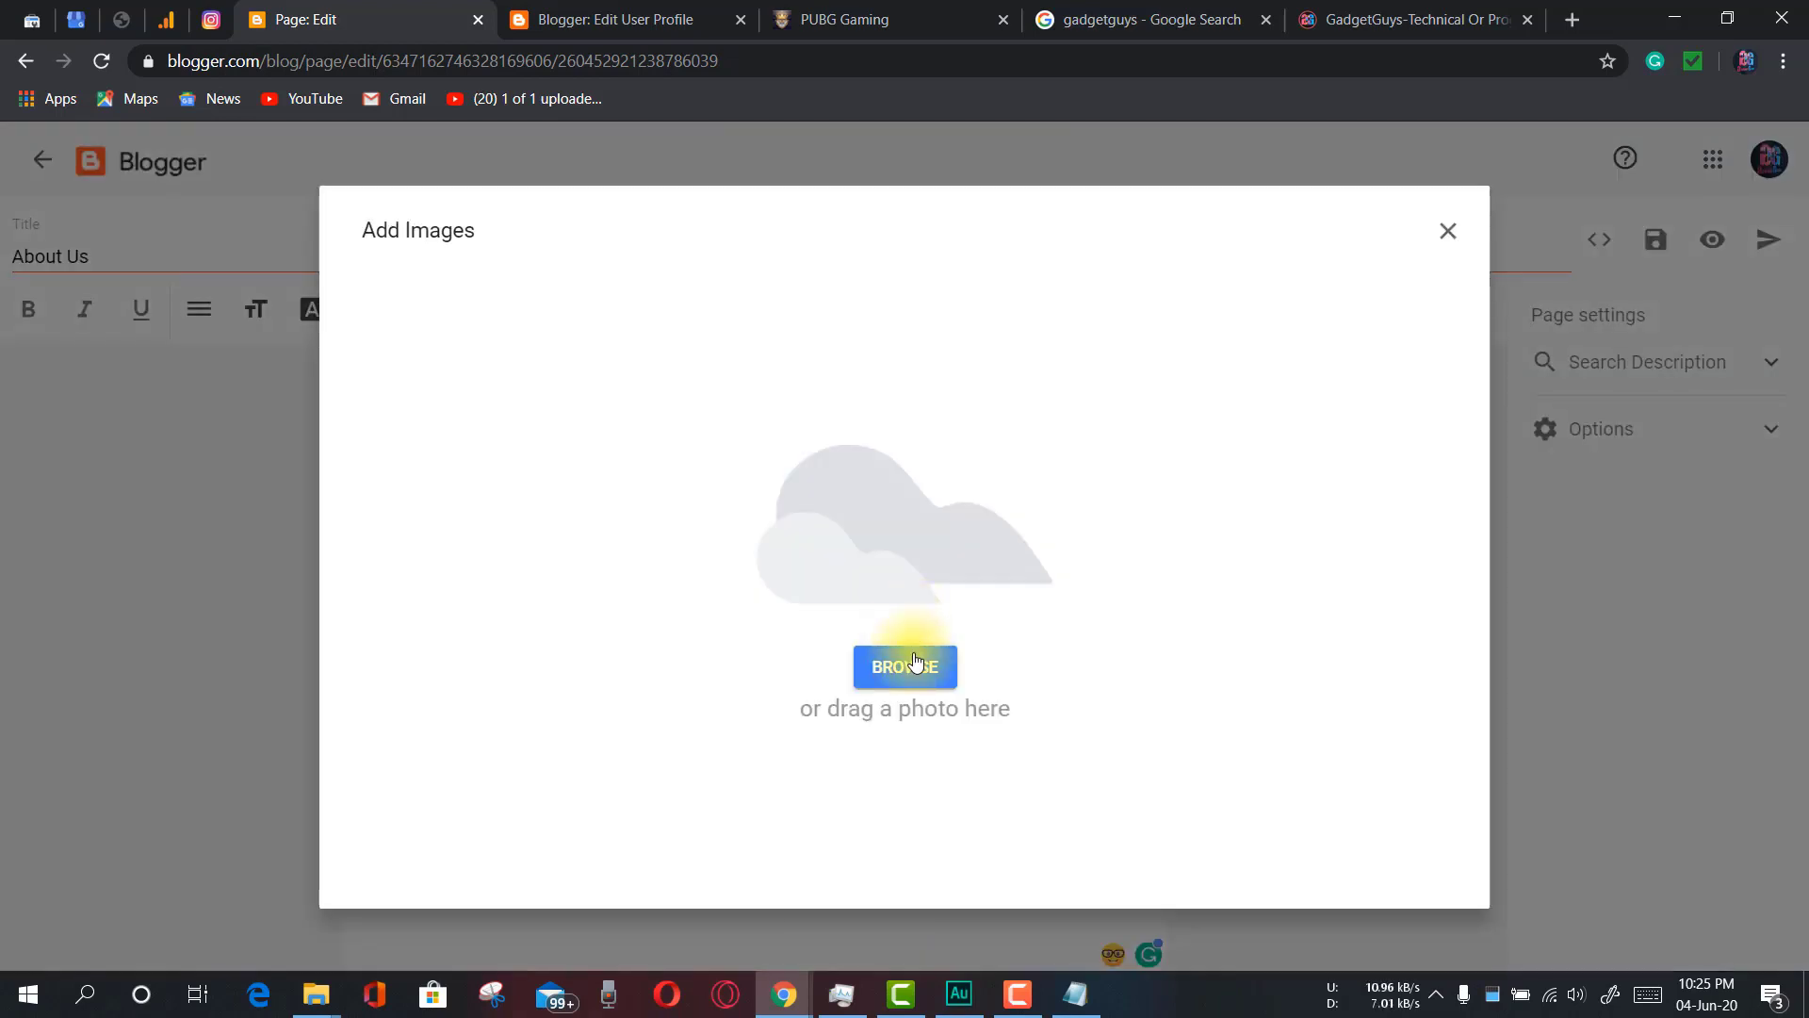
click(915, 663)
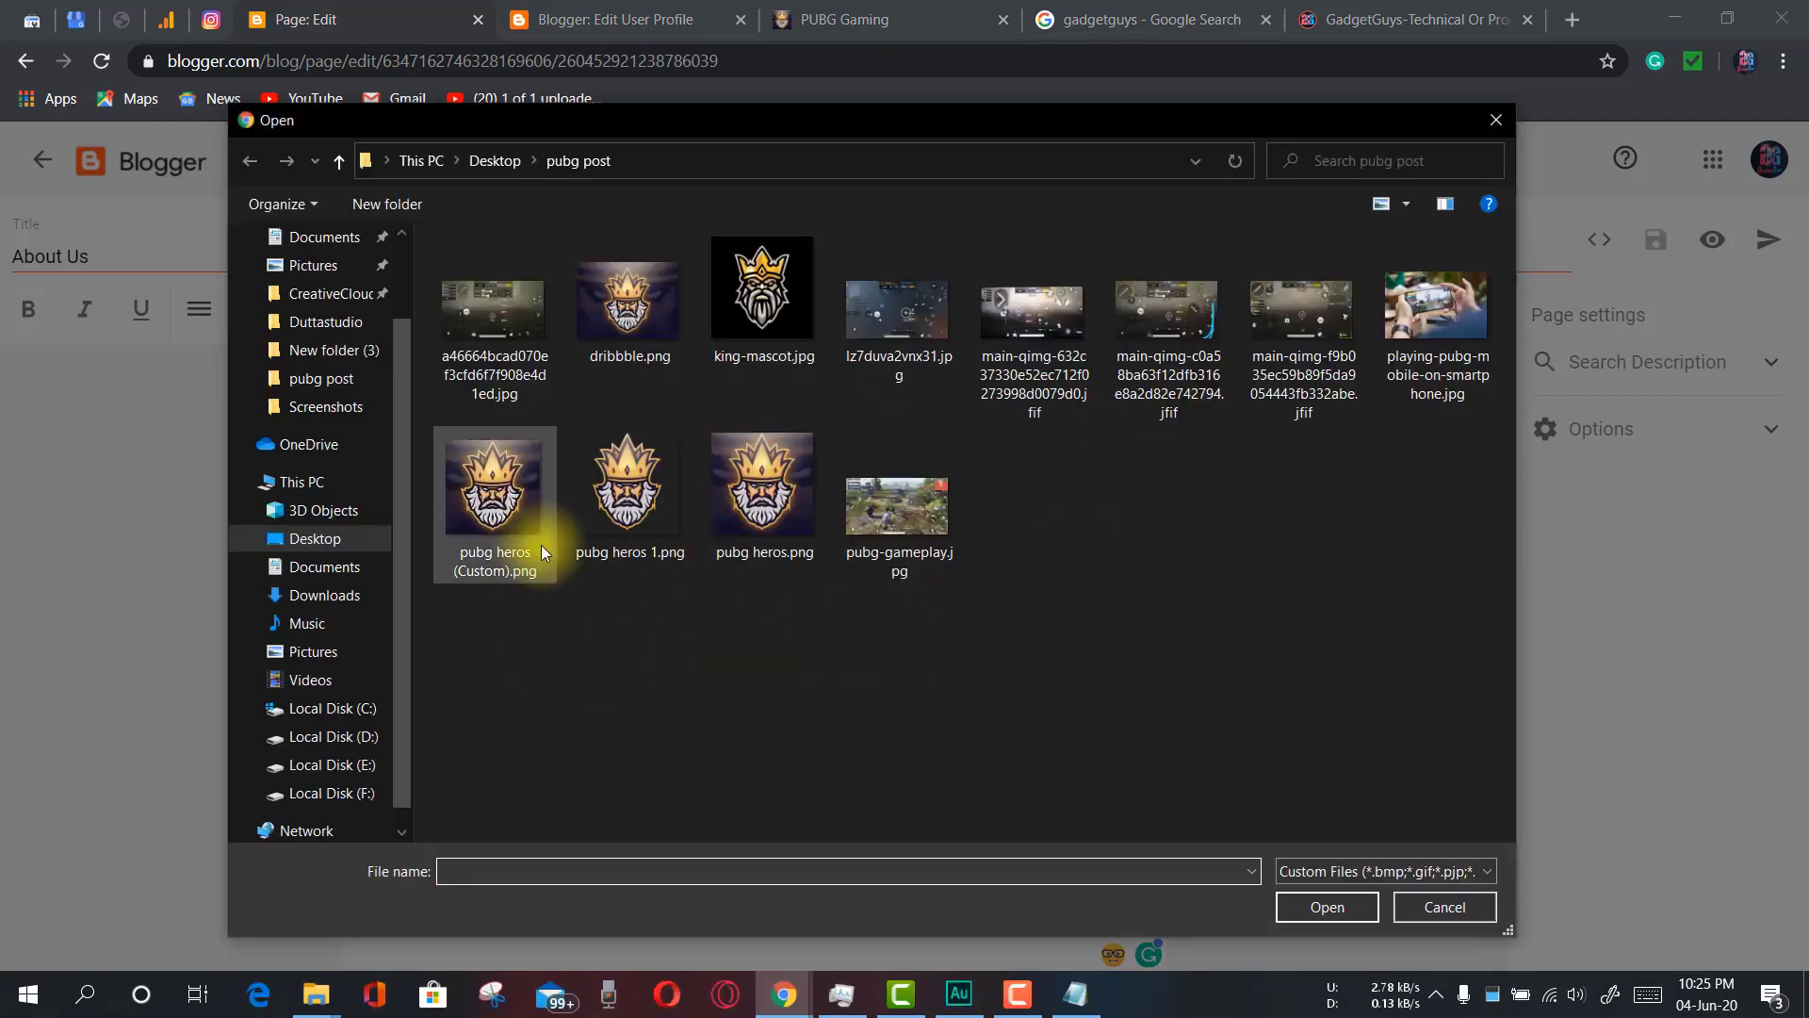
click(624, 504)
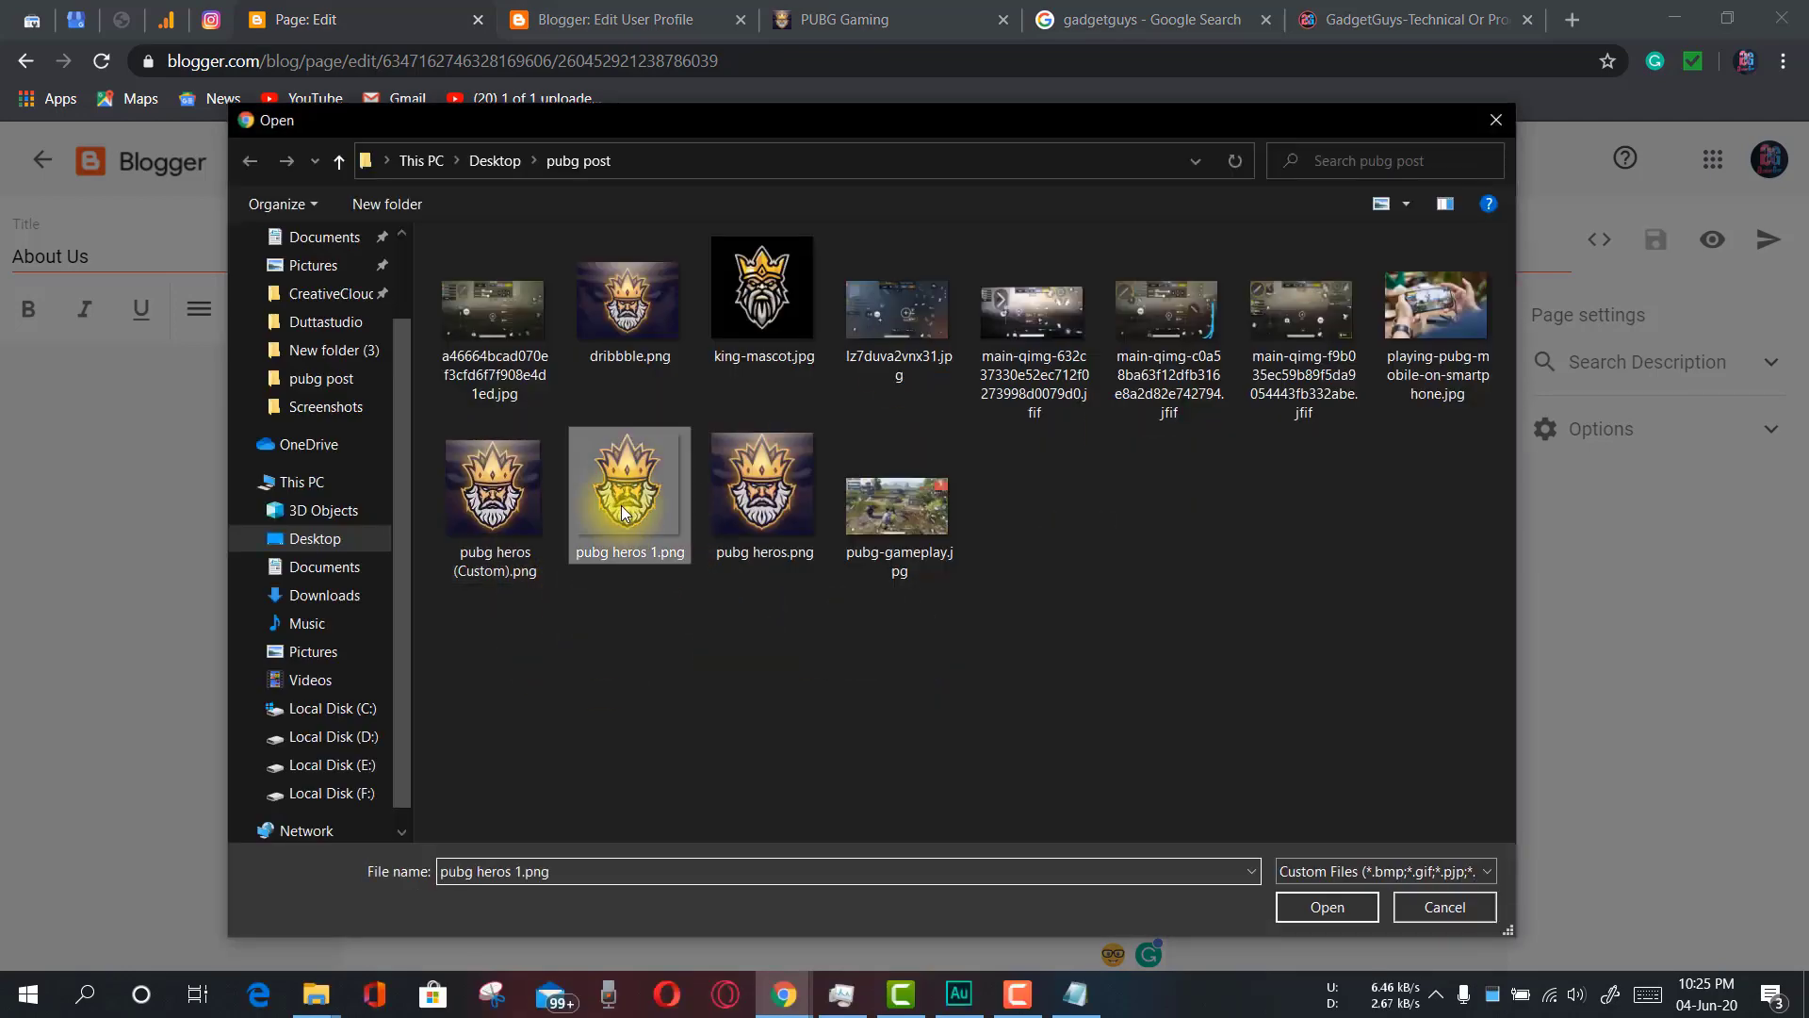
click(1327, 906)
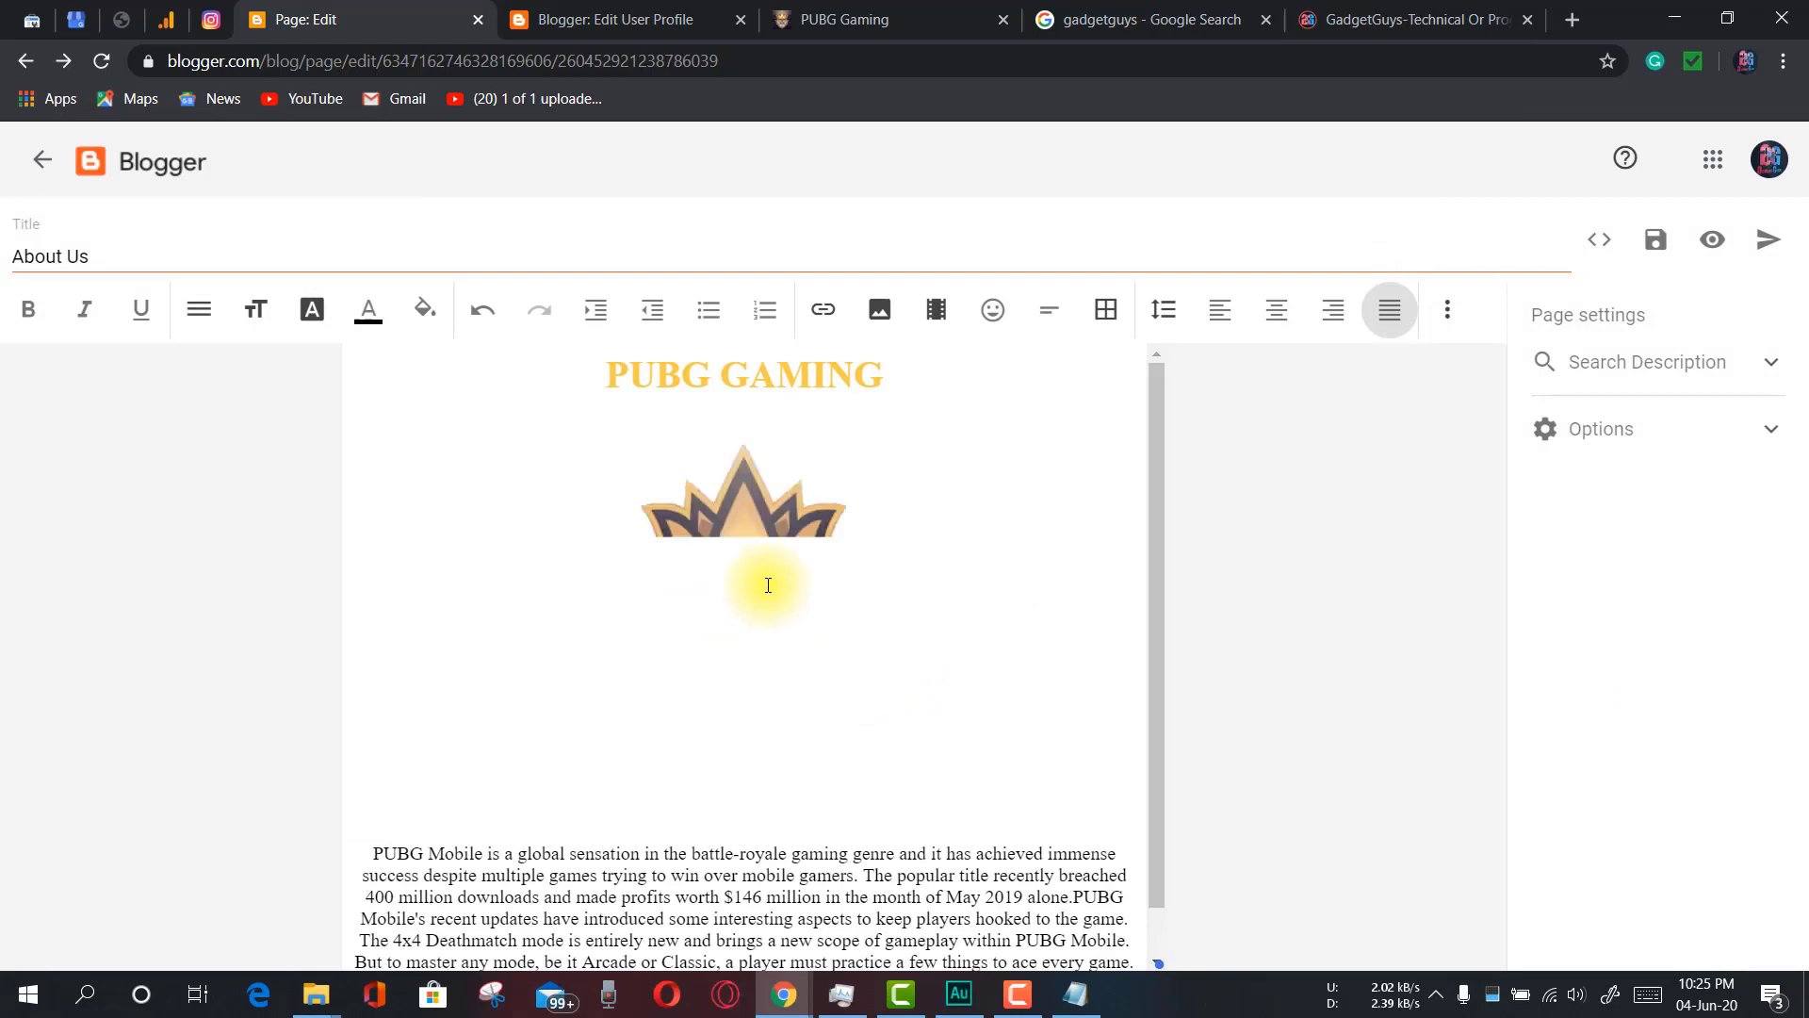
Format the PUBG Mobile paragraph below the new logo as Subheading (H3)
scroll(905, 650, down, 1)
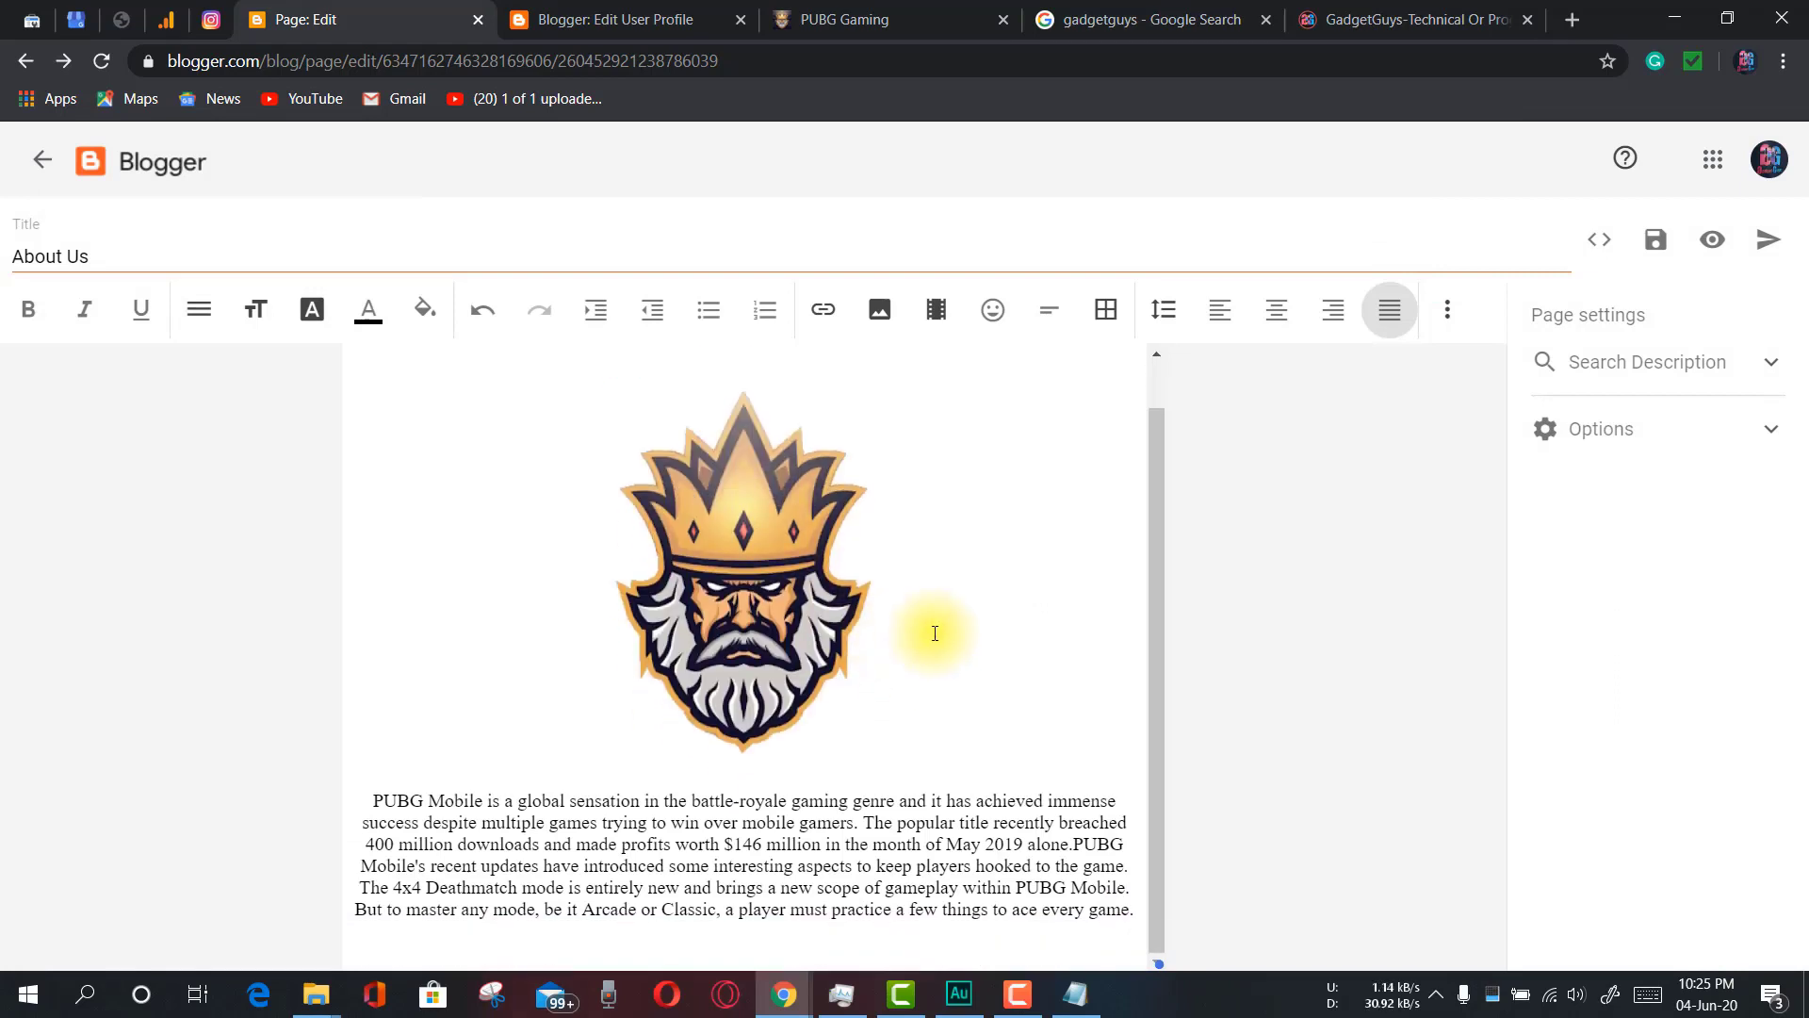
drag(1136, 910, 1121, 910)
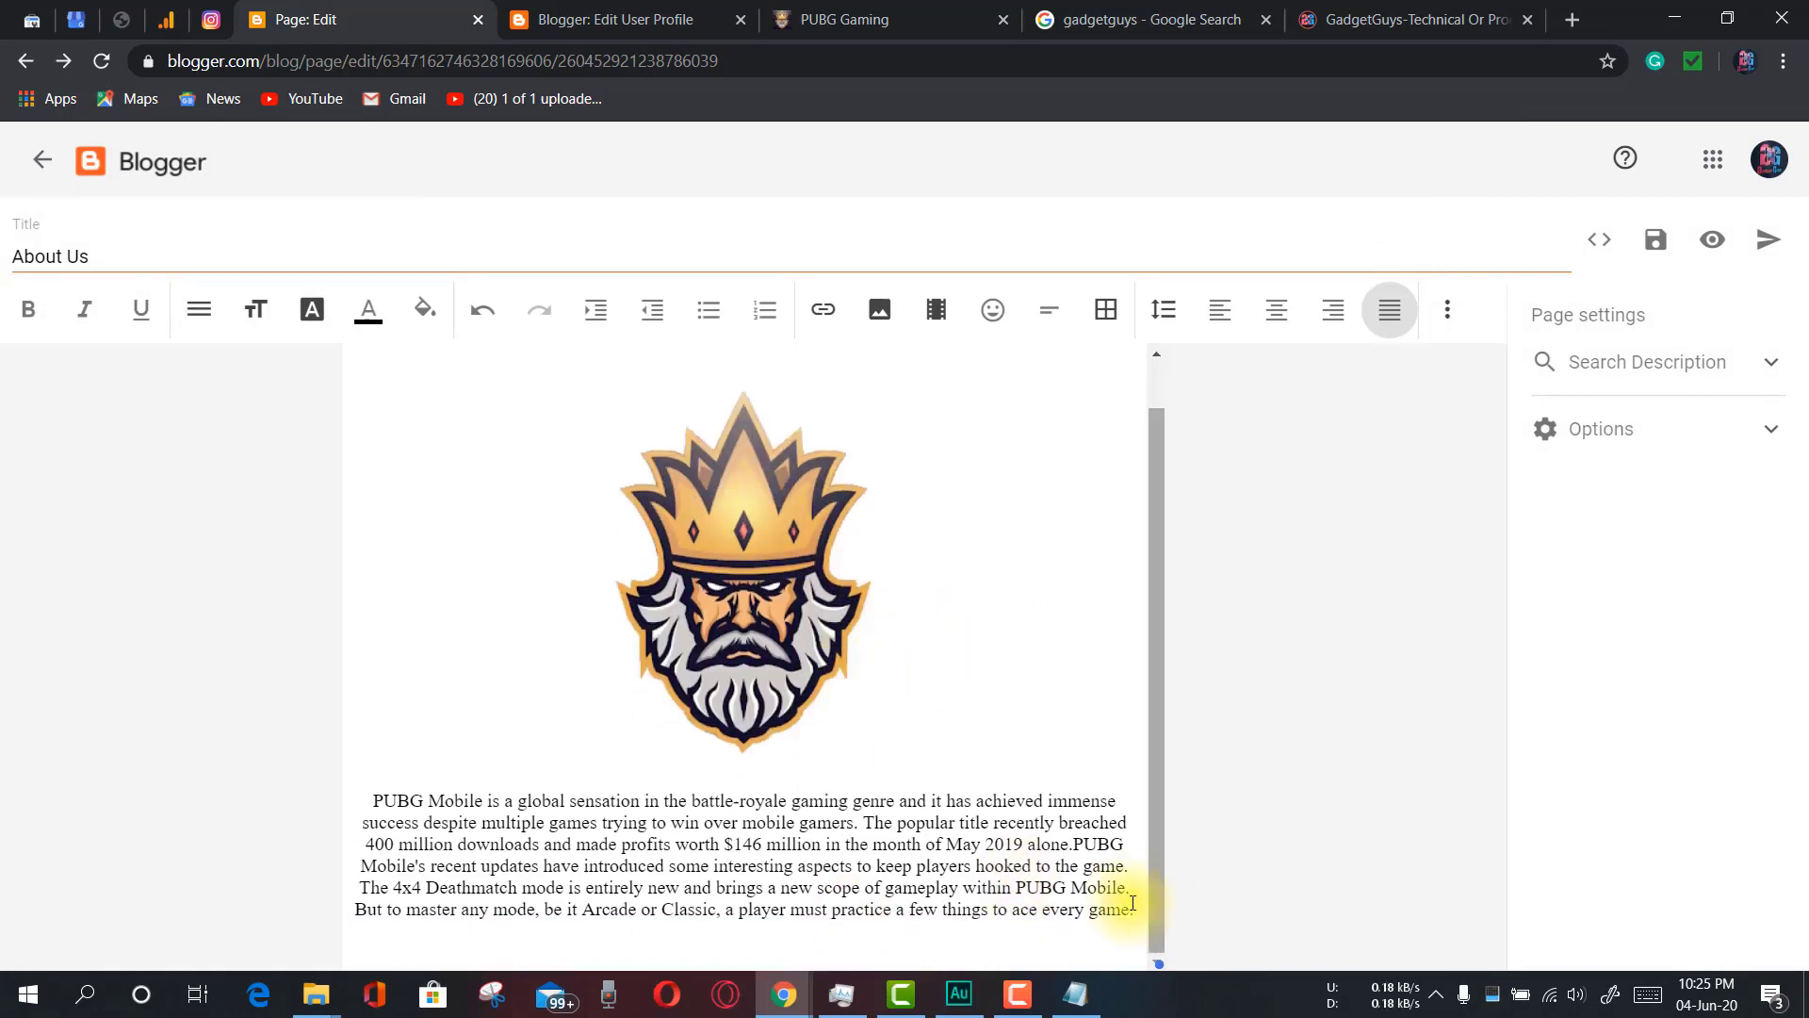
drag(960, 901, 387, 803)
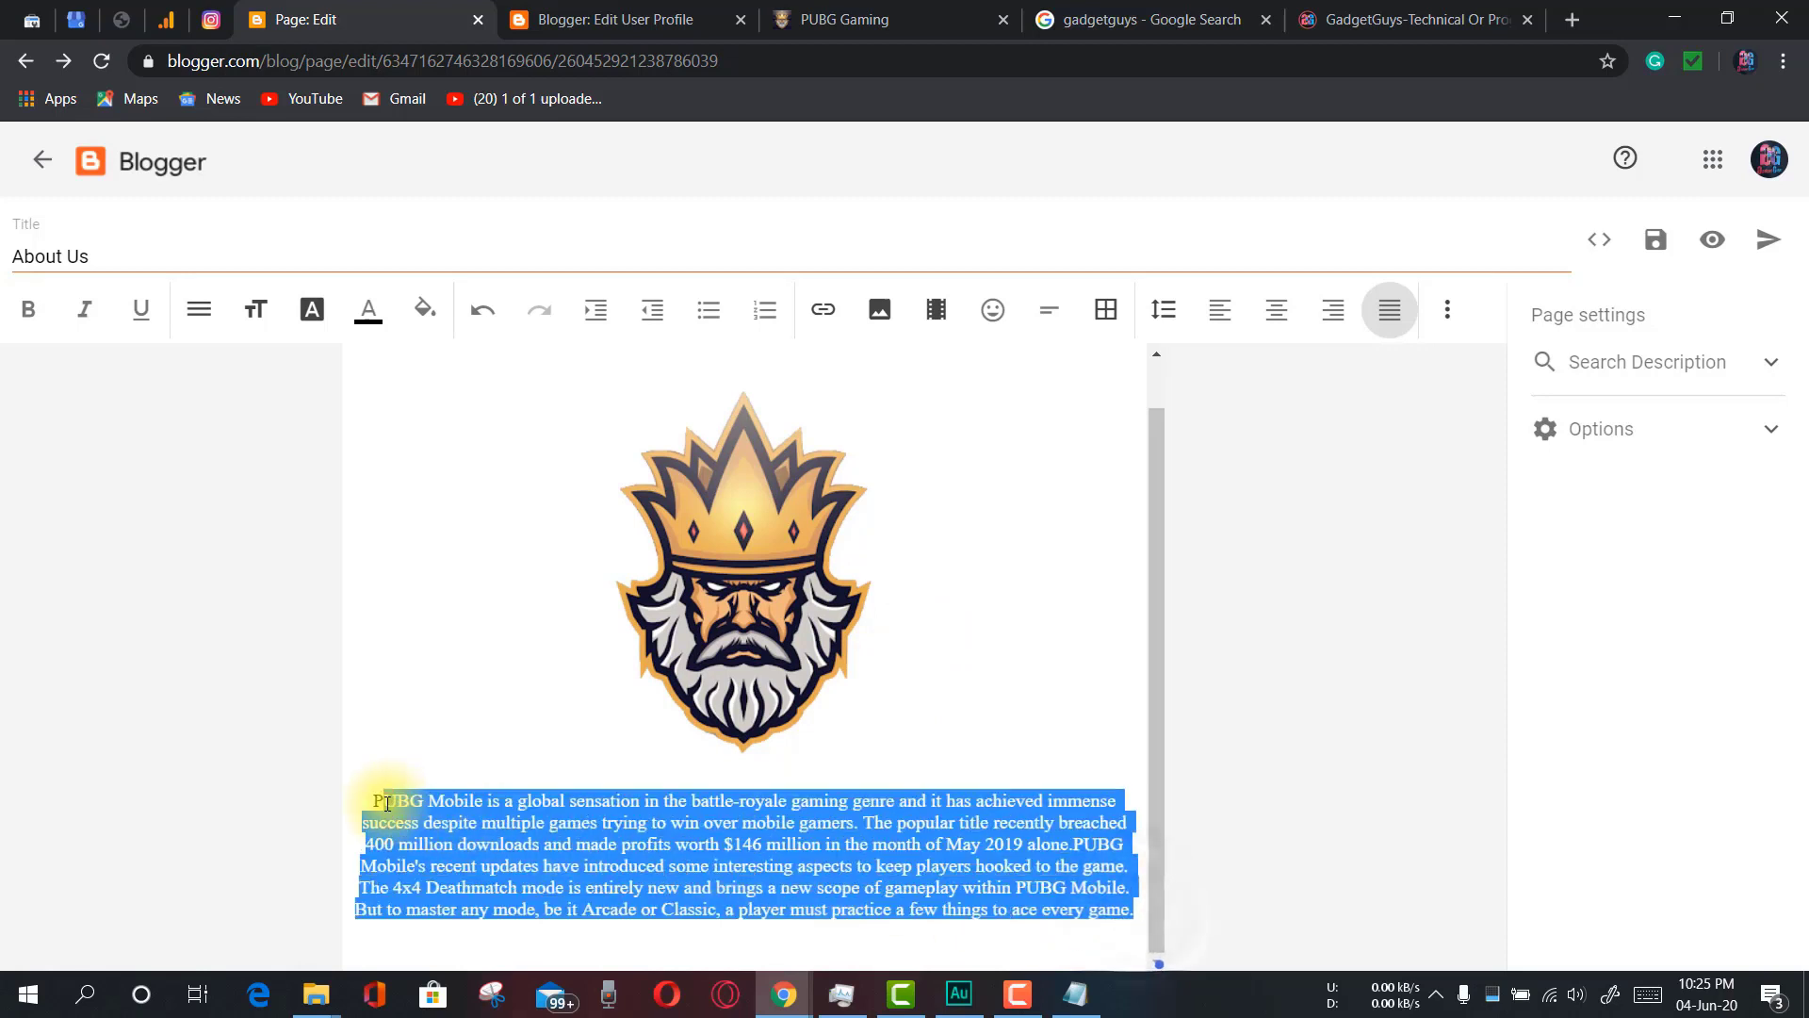
click(200, 311)
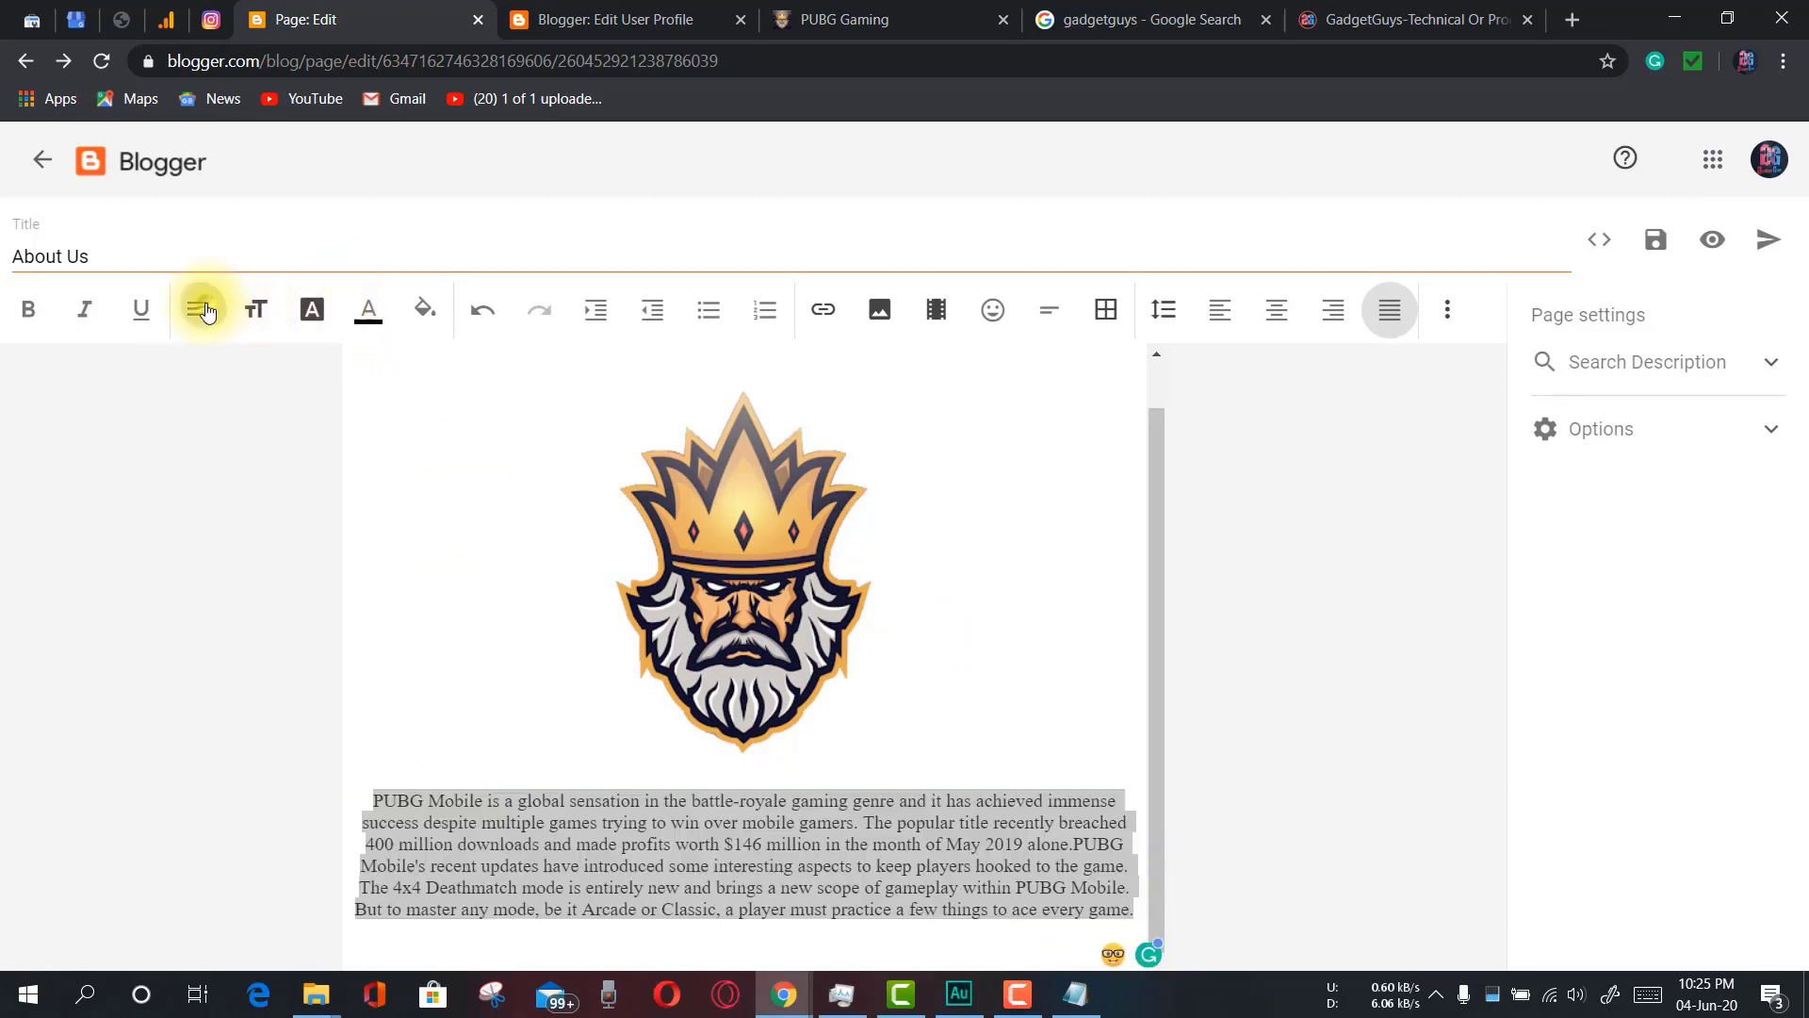
click(263, 472)
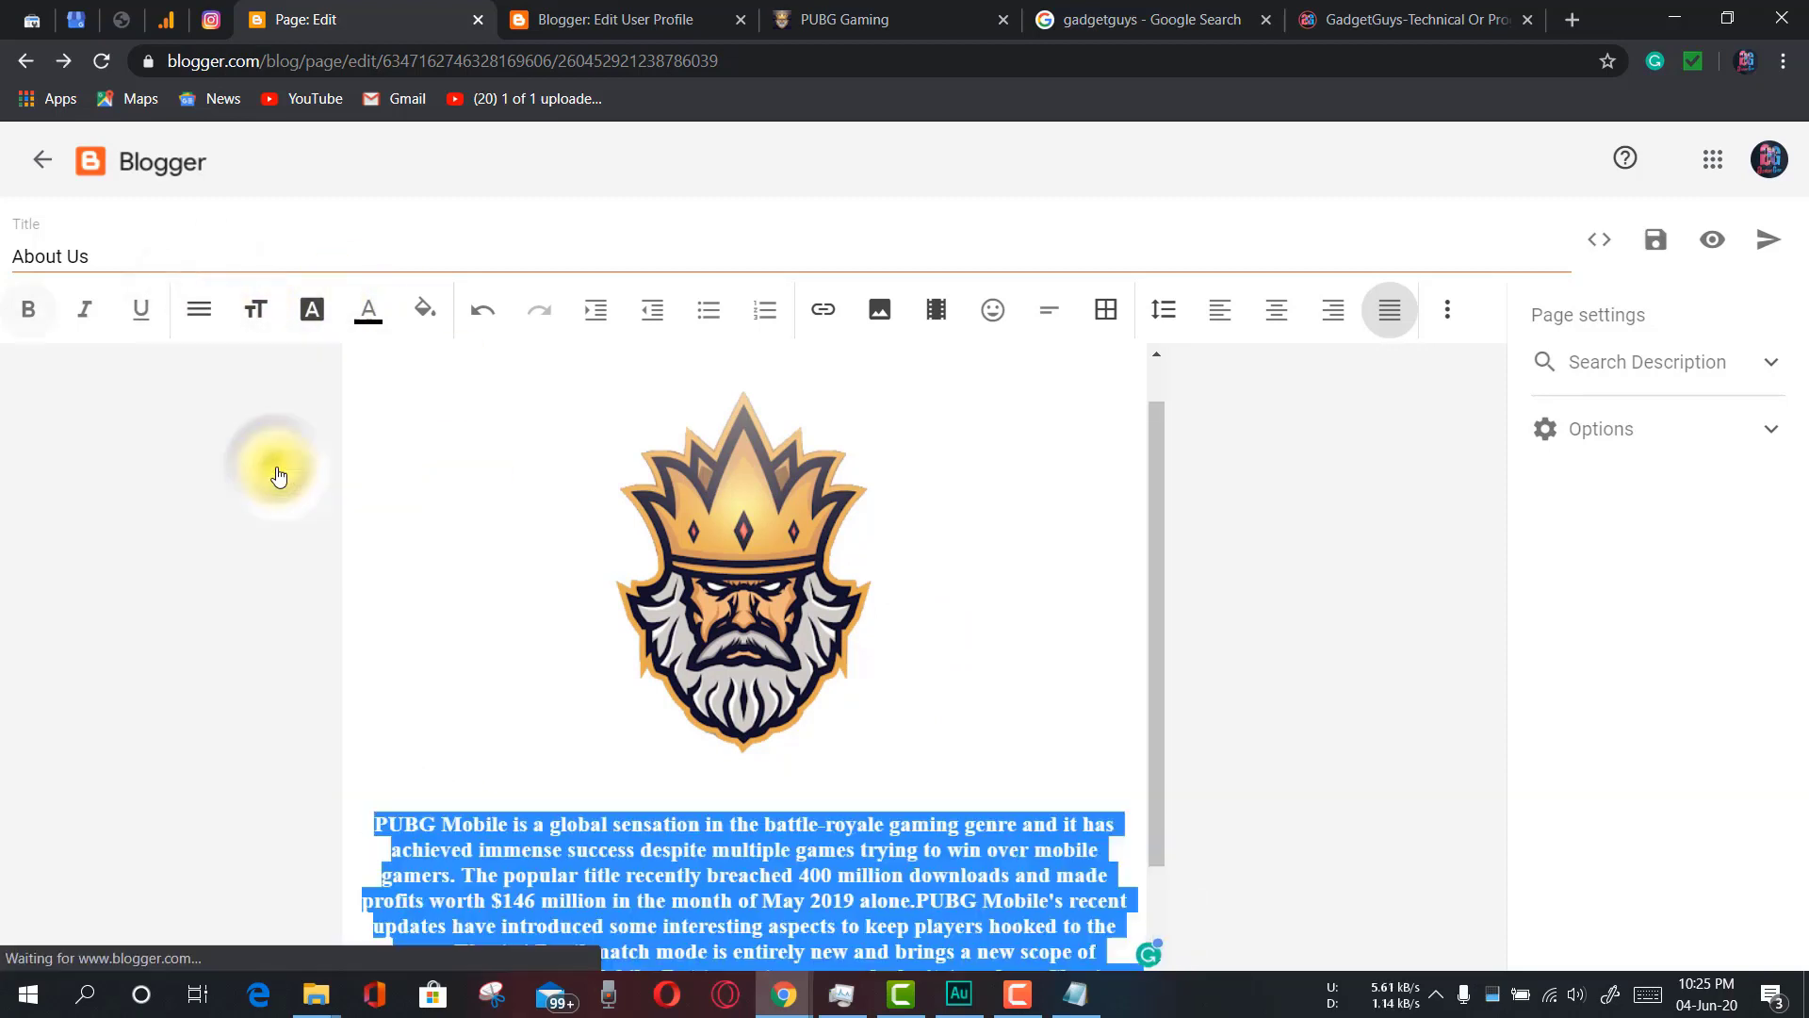
Check the finished About Us page in the editor and publish it to the blog
click(847, 695)
click(1075, 670)
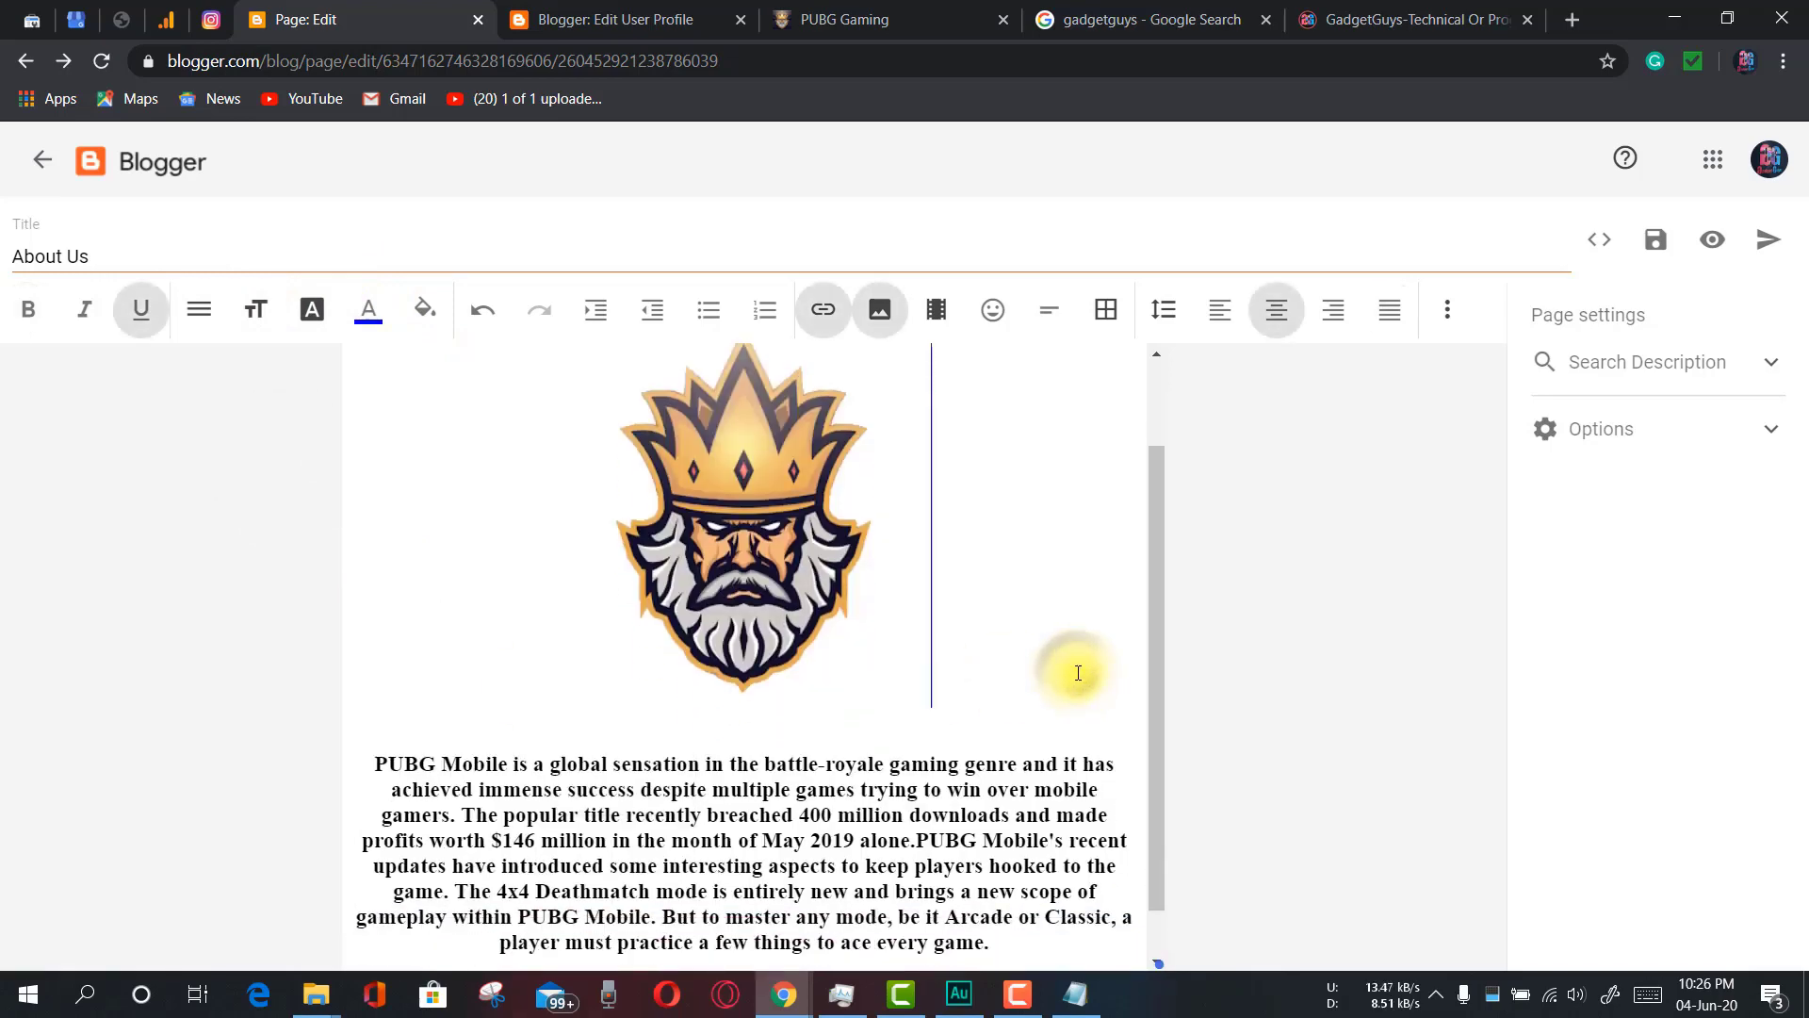
scroll(1078, 673, up, 2)
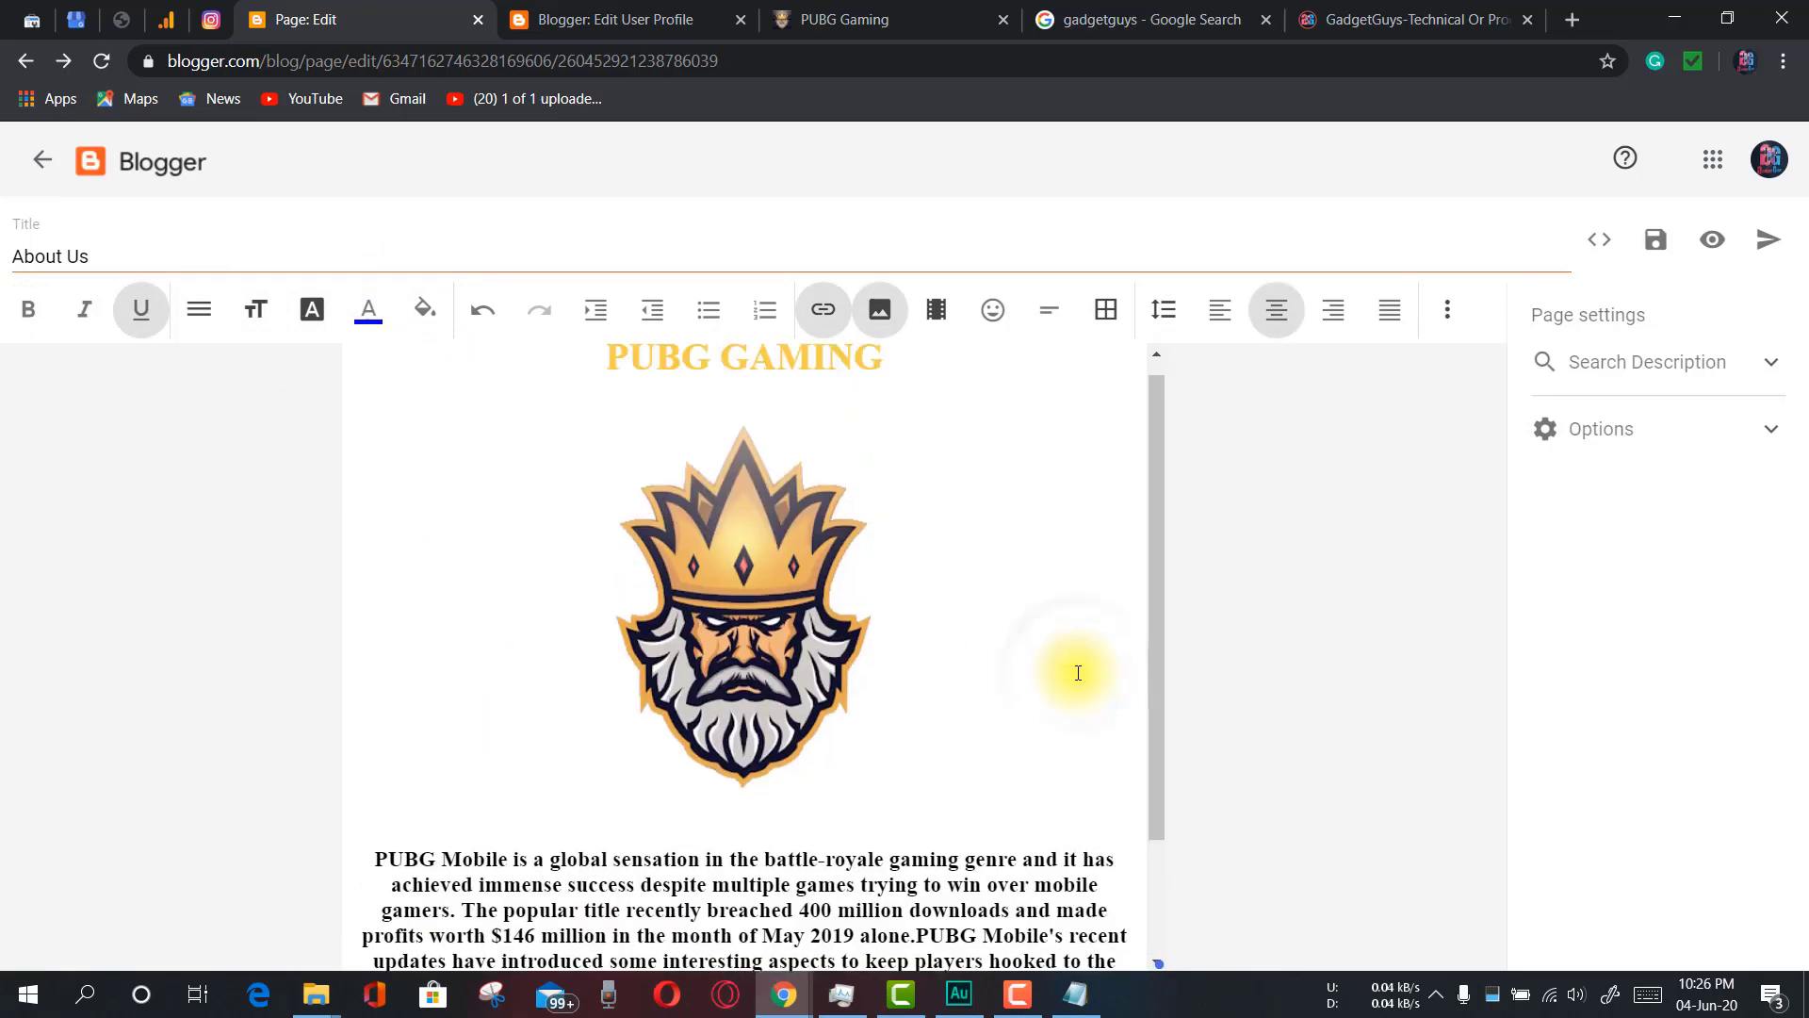
click(1104, 721)
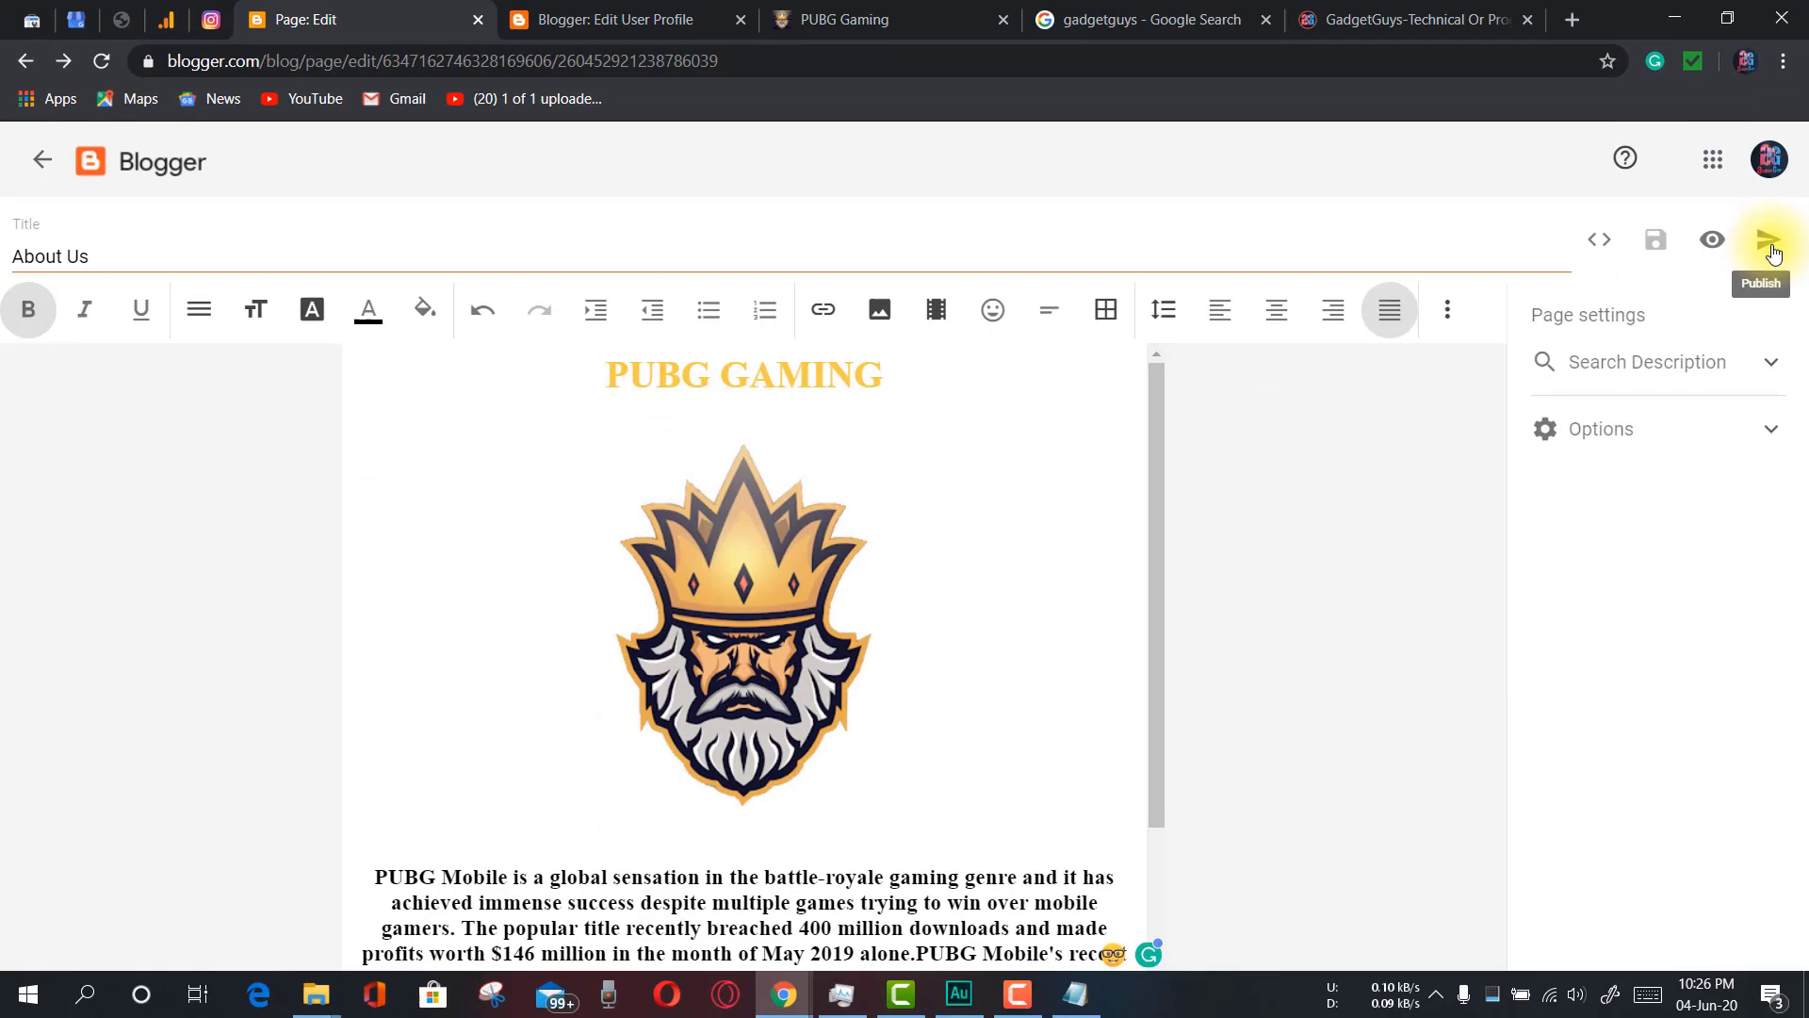
click(1691, 341)
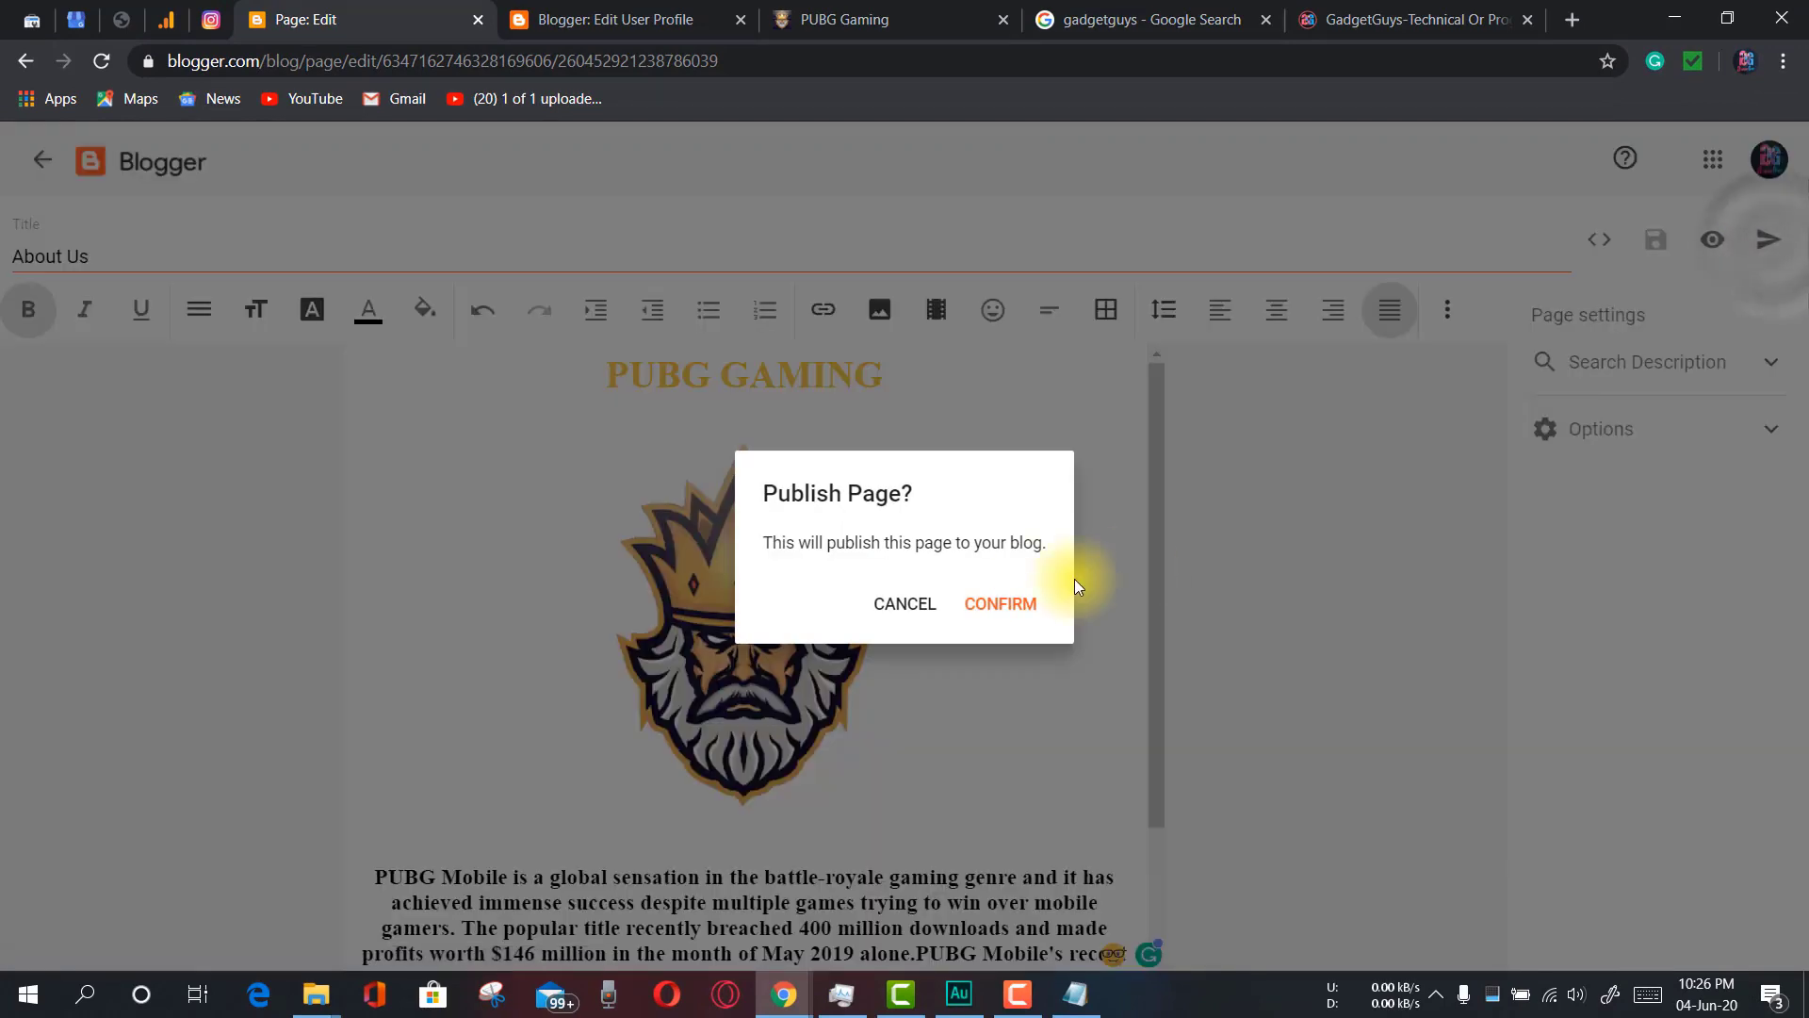
click(1001, 611)
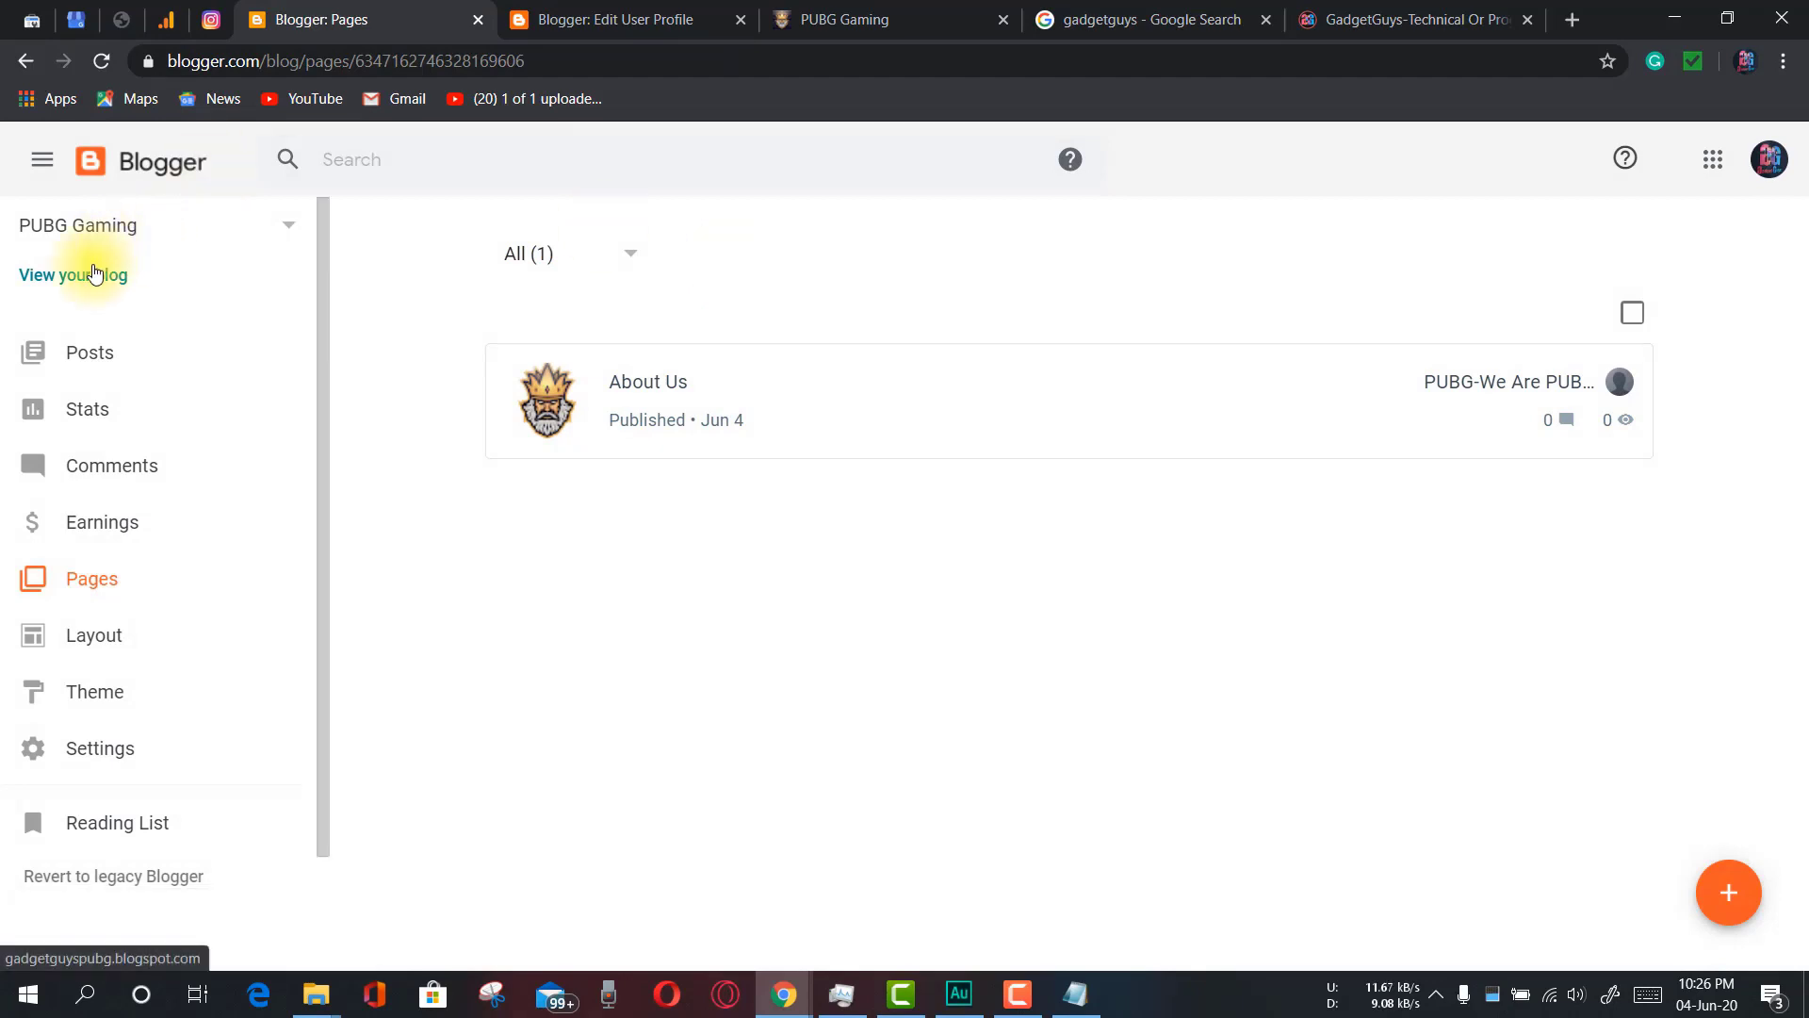
Reload the live PUBG Gaming blog and compare its header with the navigation menu on gadgetguys.in
click(864, 13)
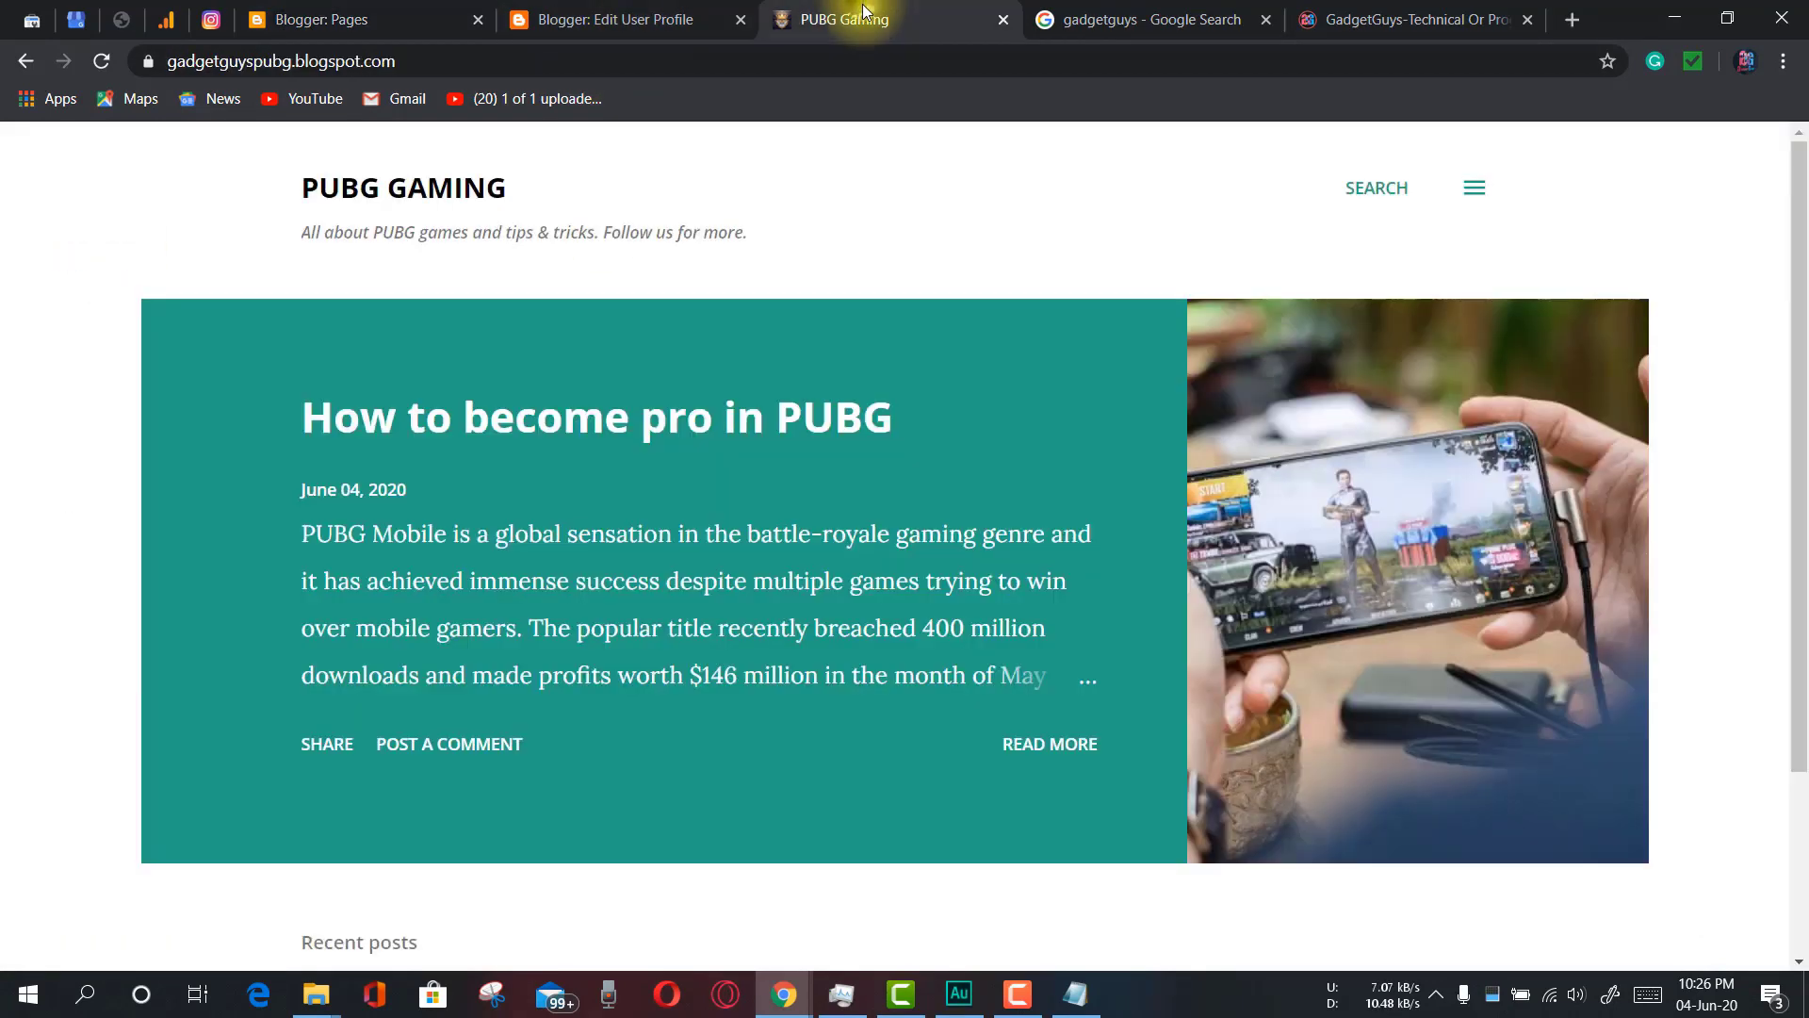
click(98, 61)
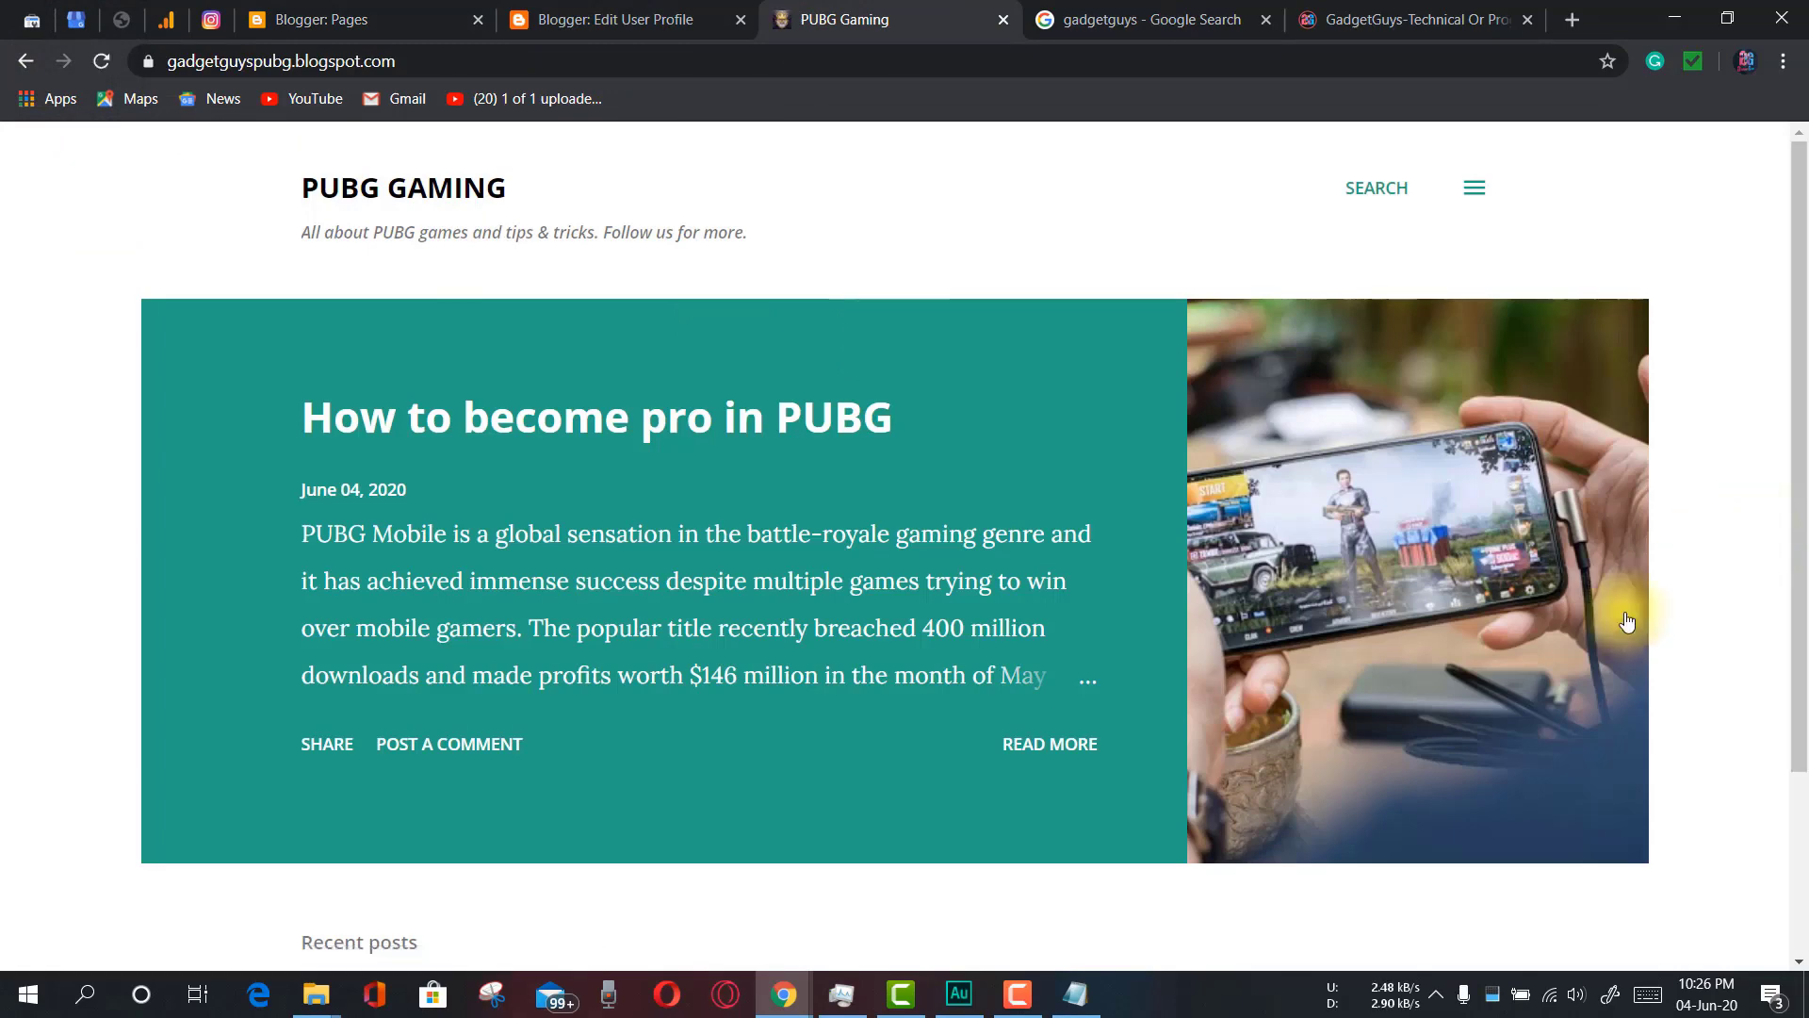
scroll(1251, 664, down, 3)
scroll(151, 375, up, 3)
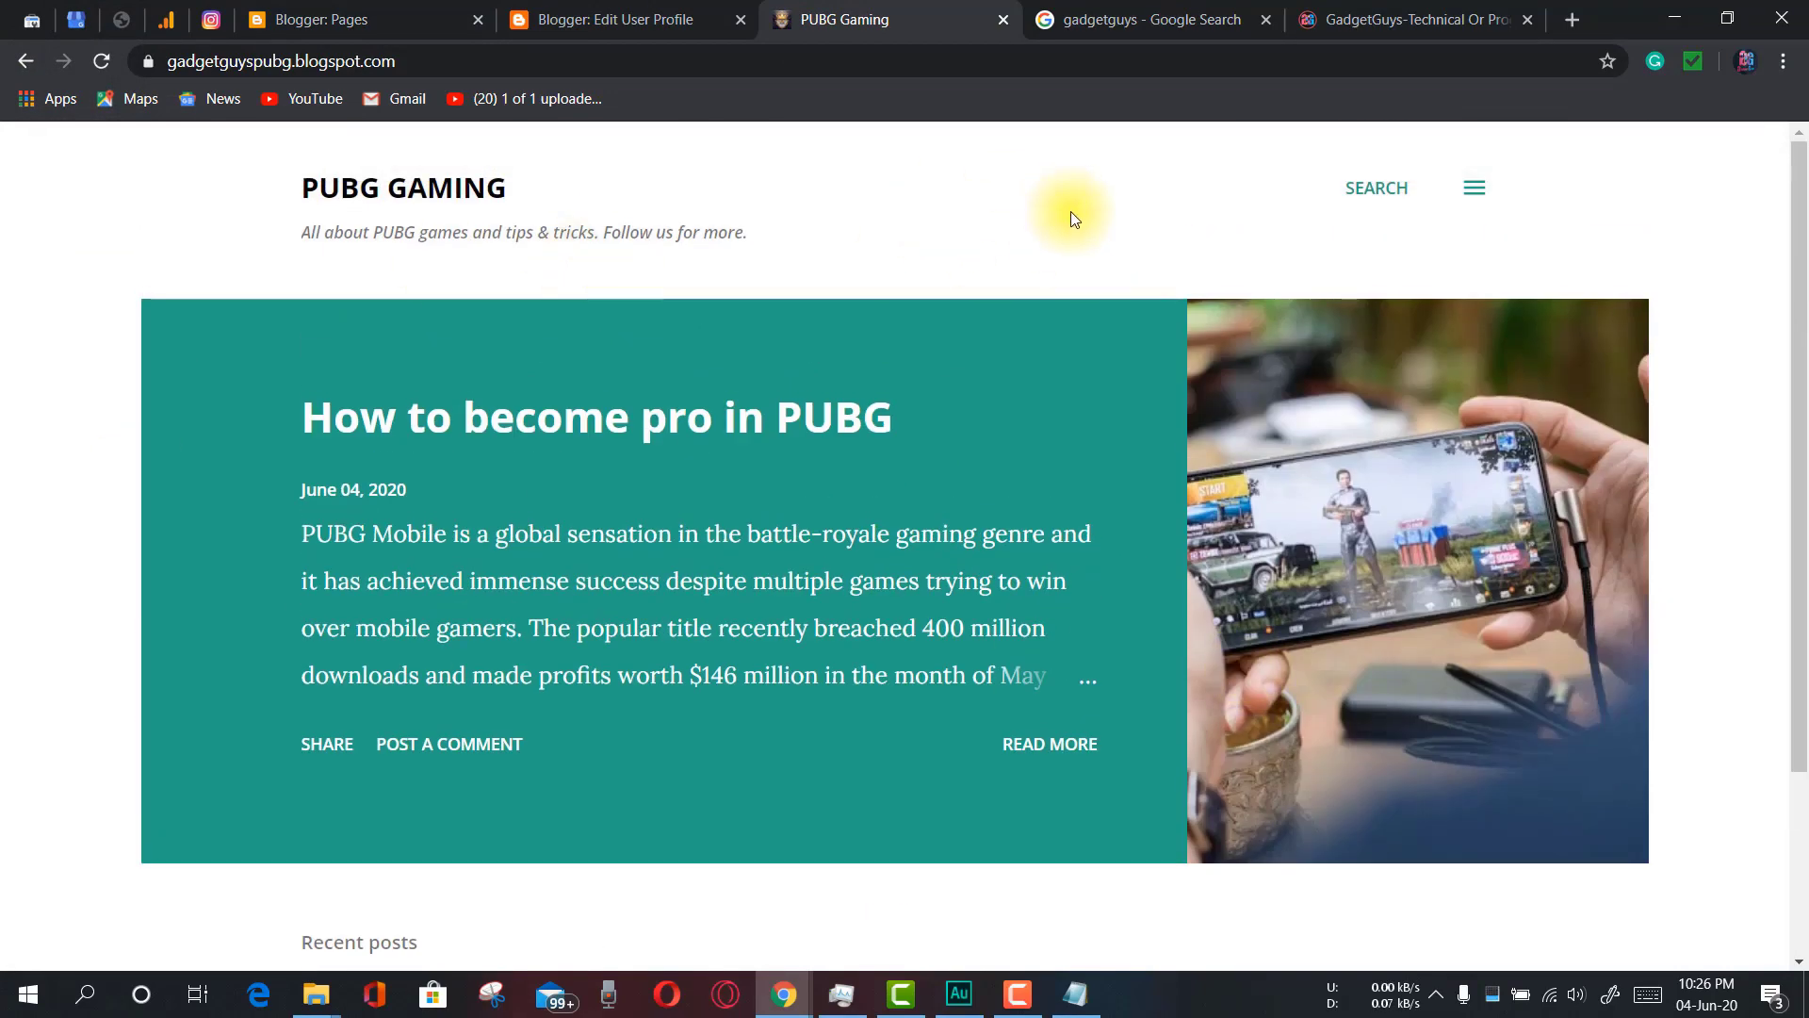
click(1495, 15)
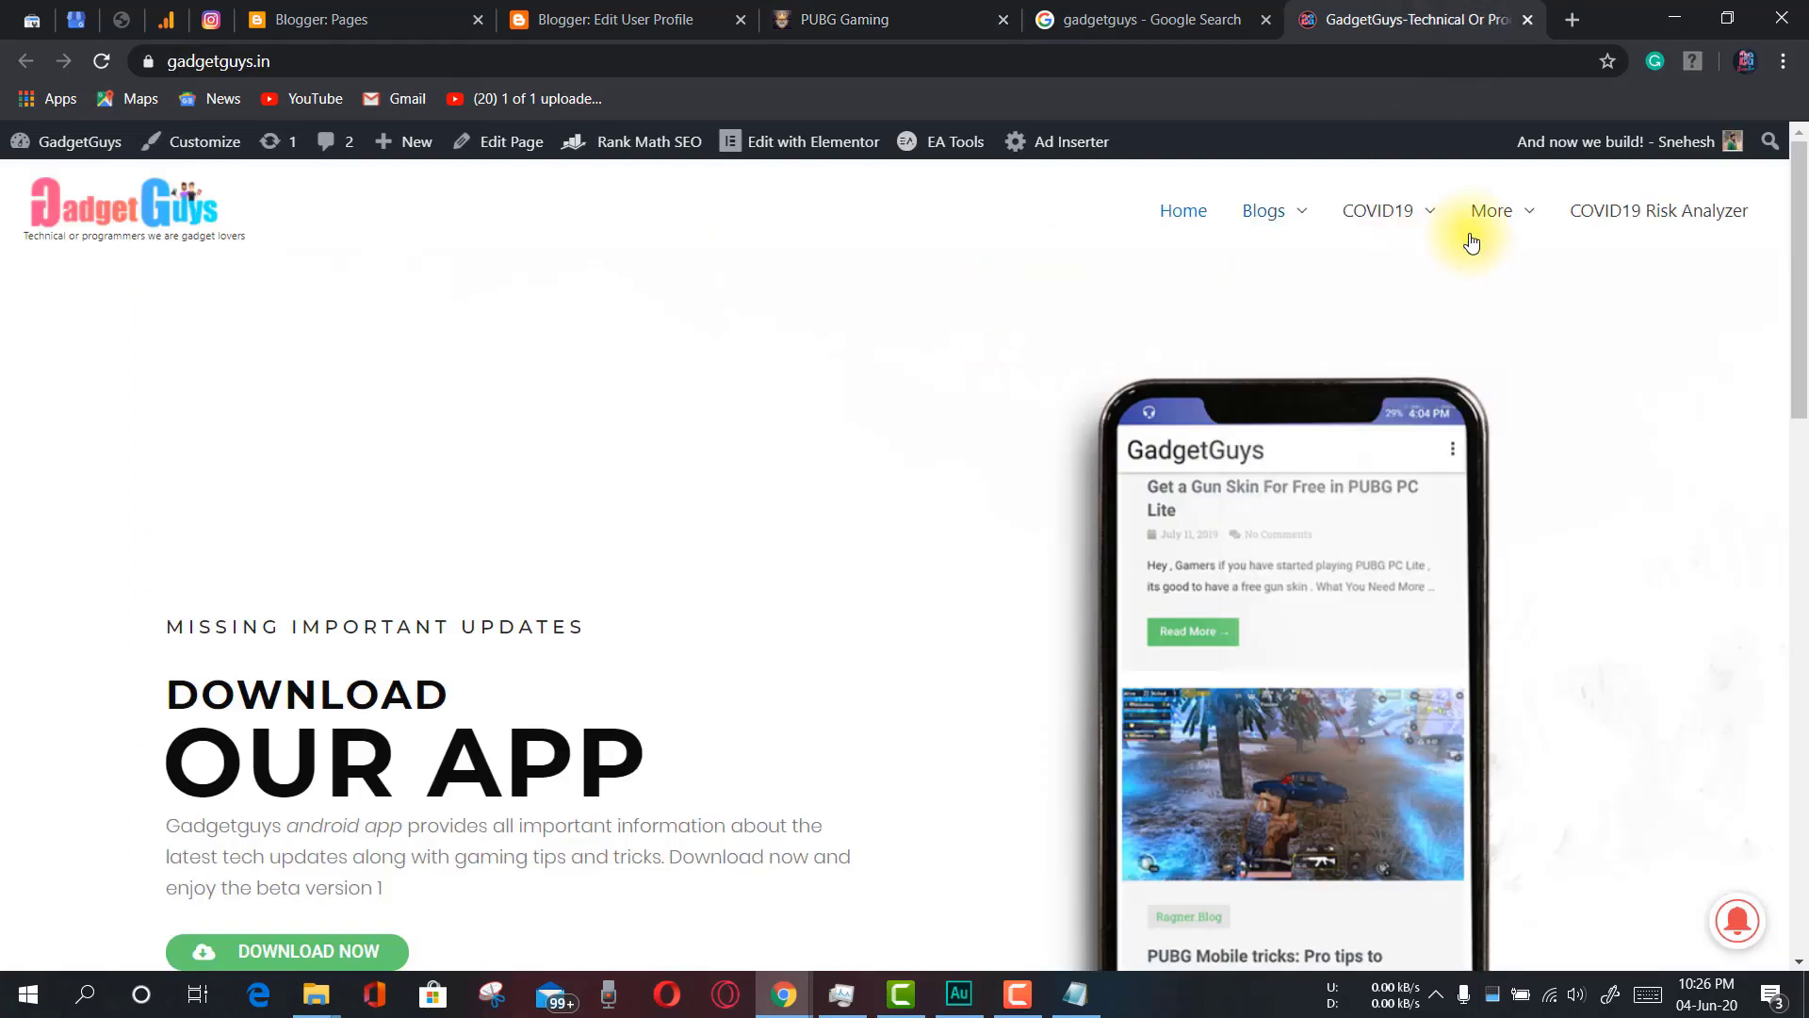
mouse_move(1508, 222)
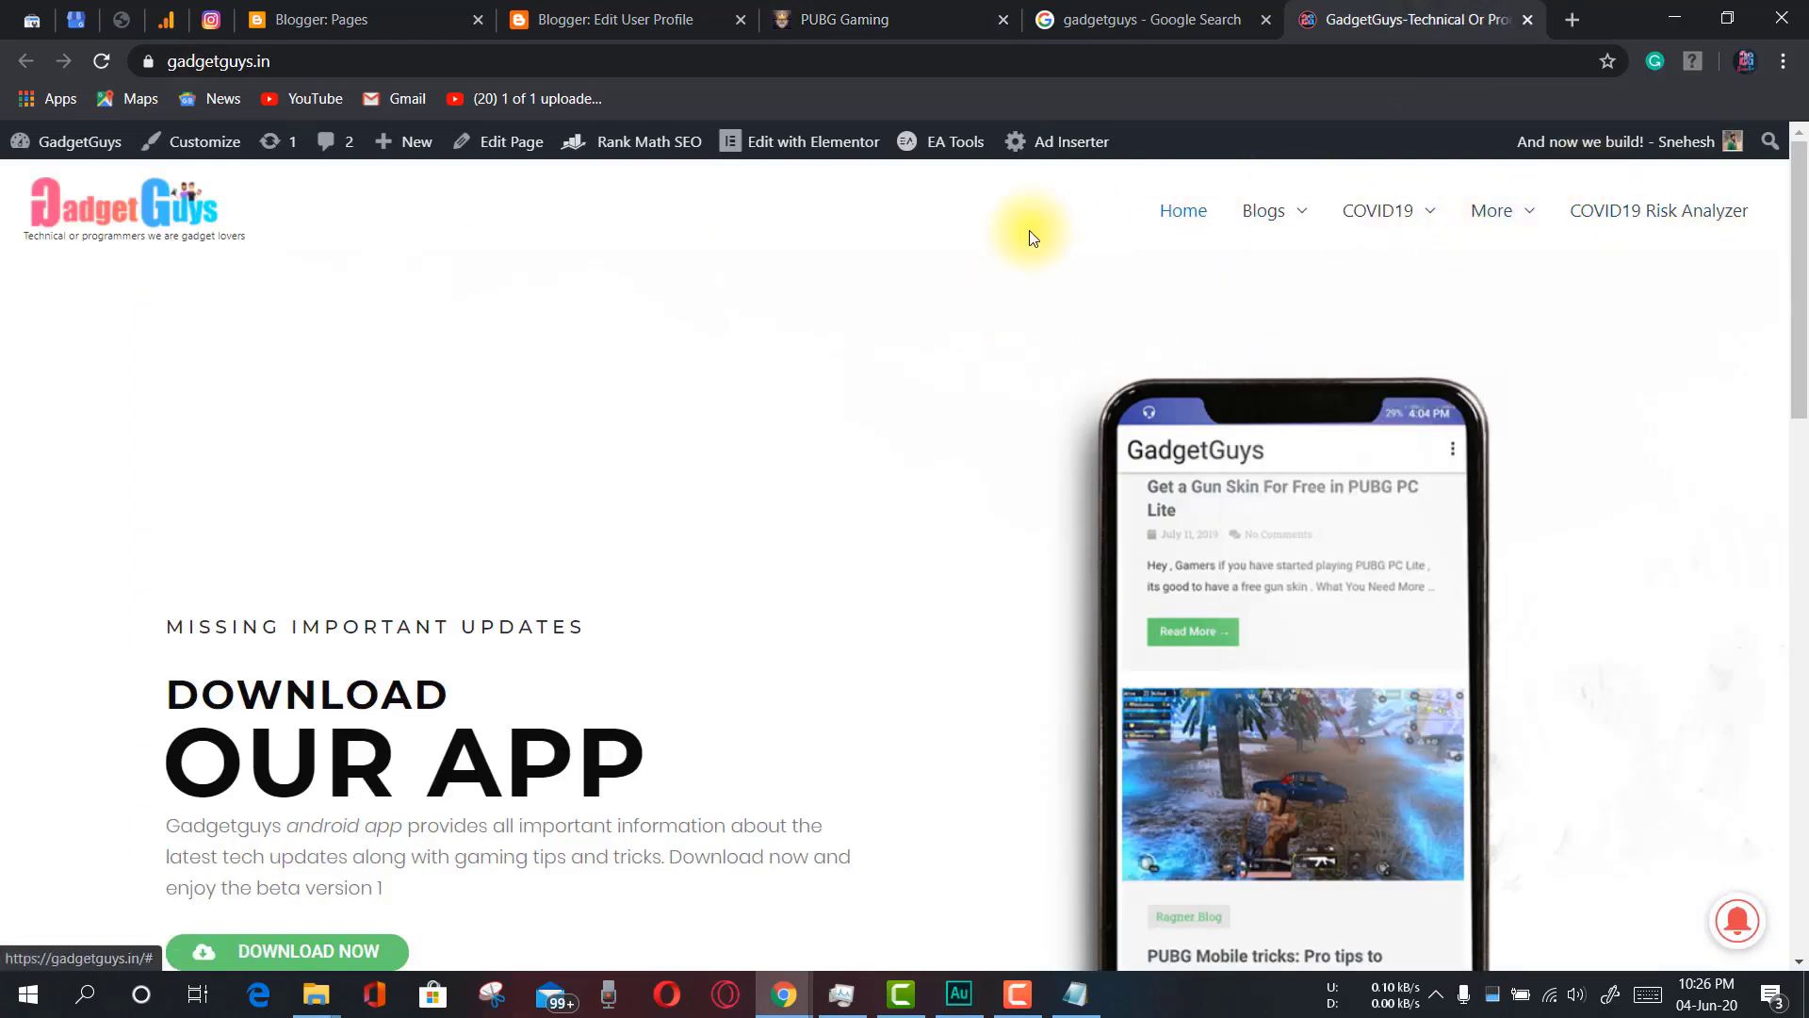
click(596, 19)
click(876, 19)
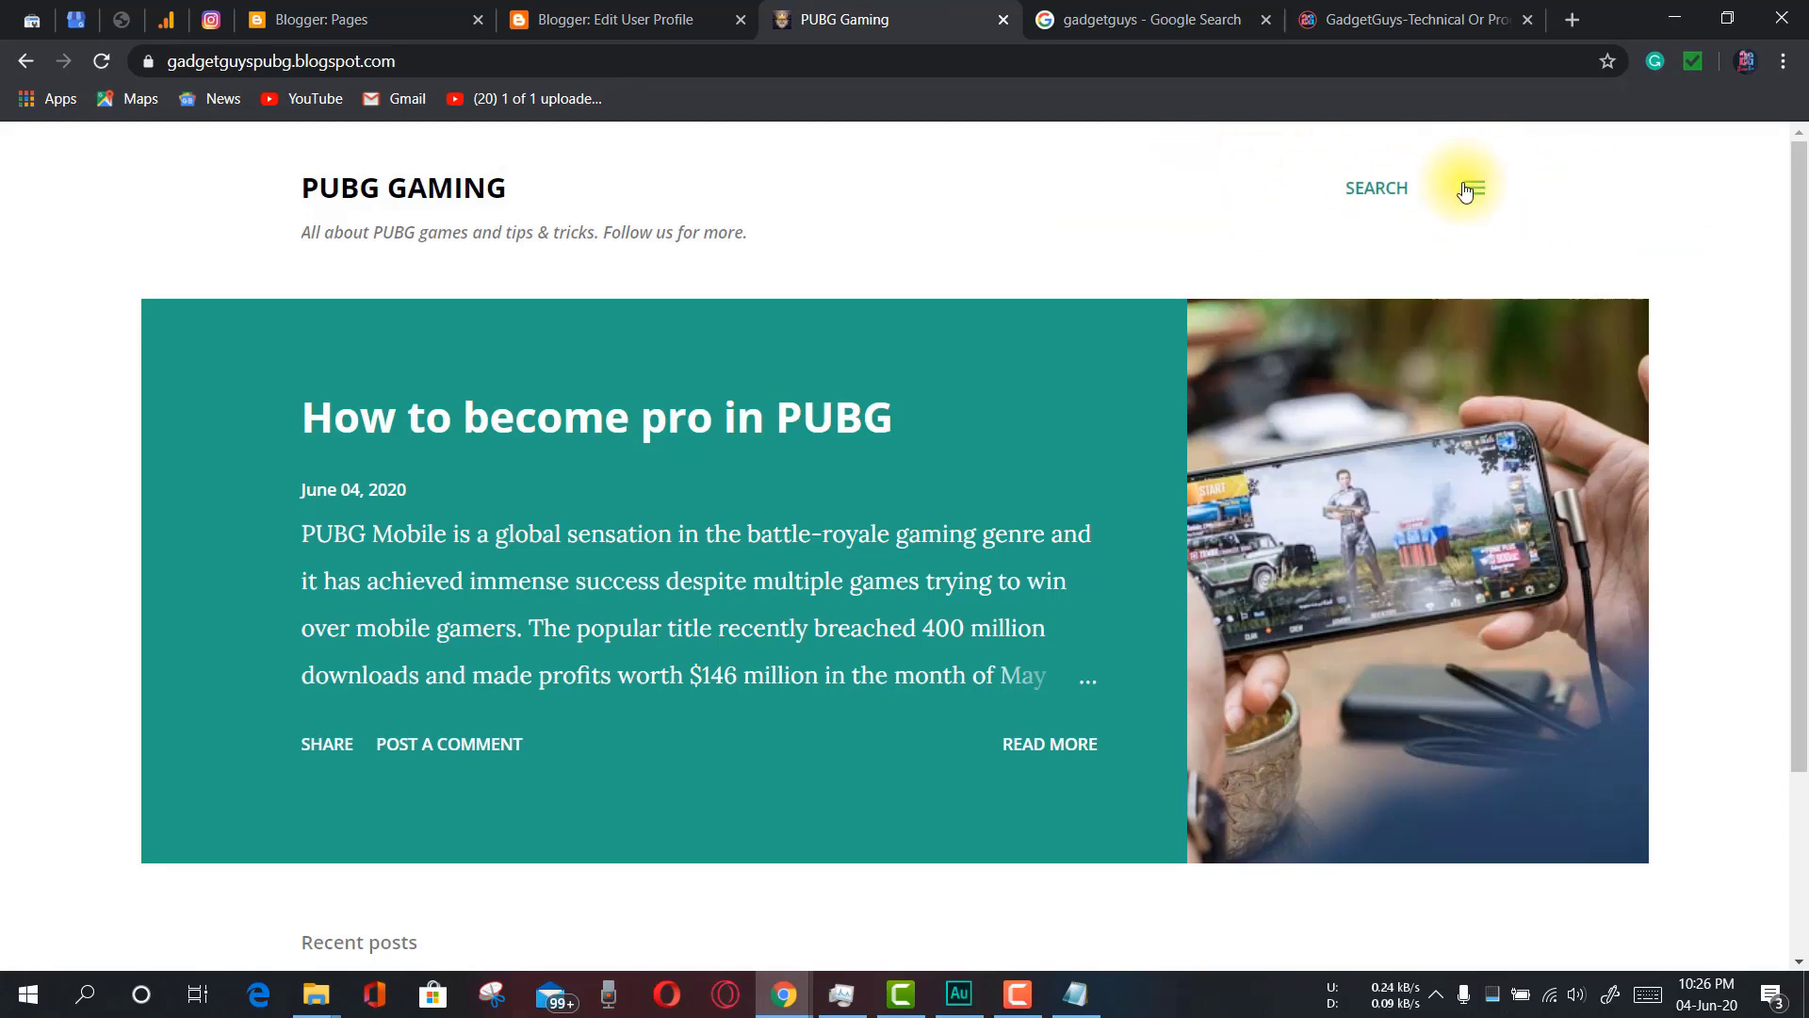
click(613, 17)
In the blog's layout, add the About Us page to the Pages gadget under Page List (Top) and save the gadget
click(356, 10)
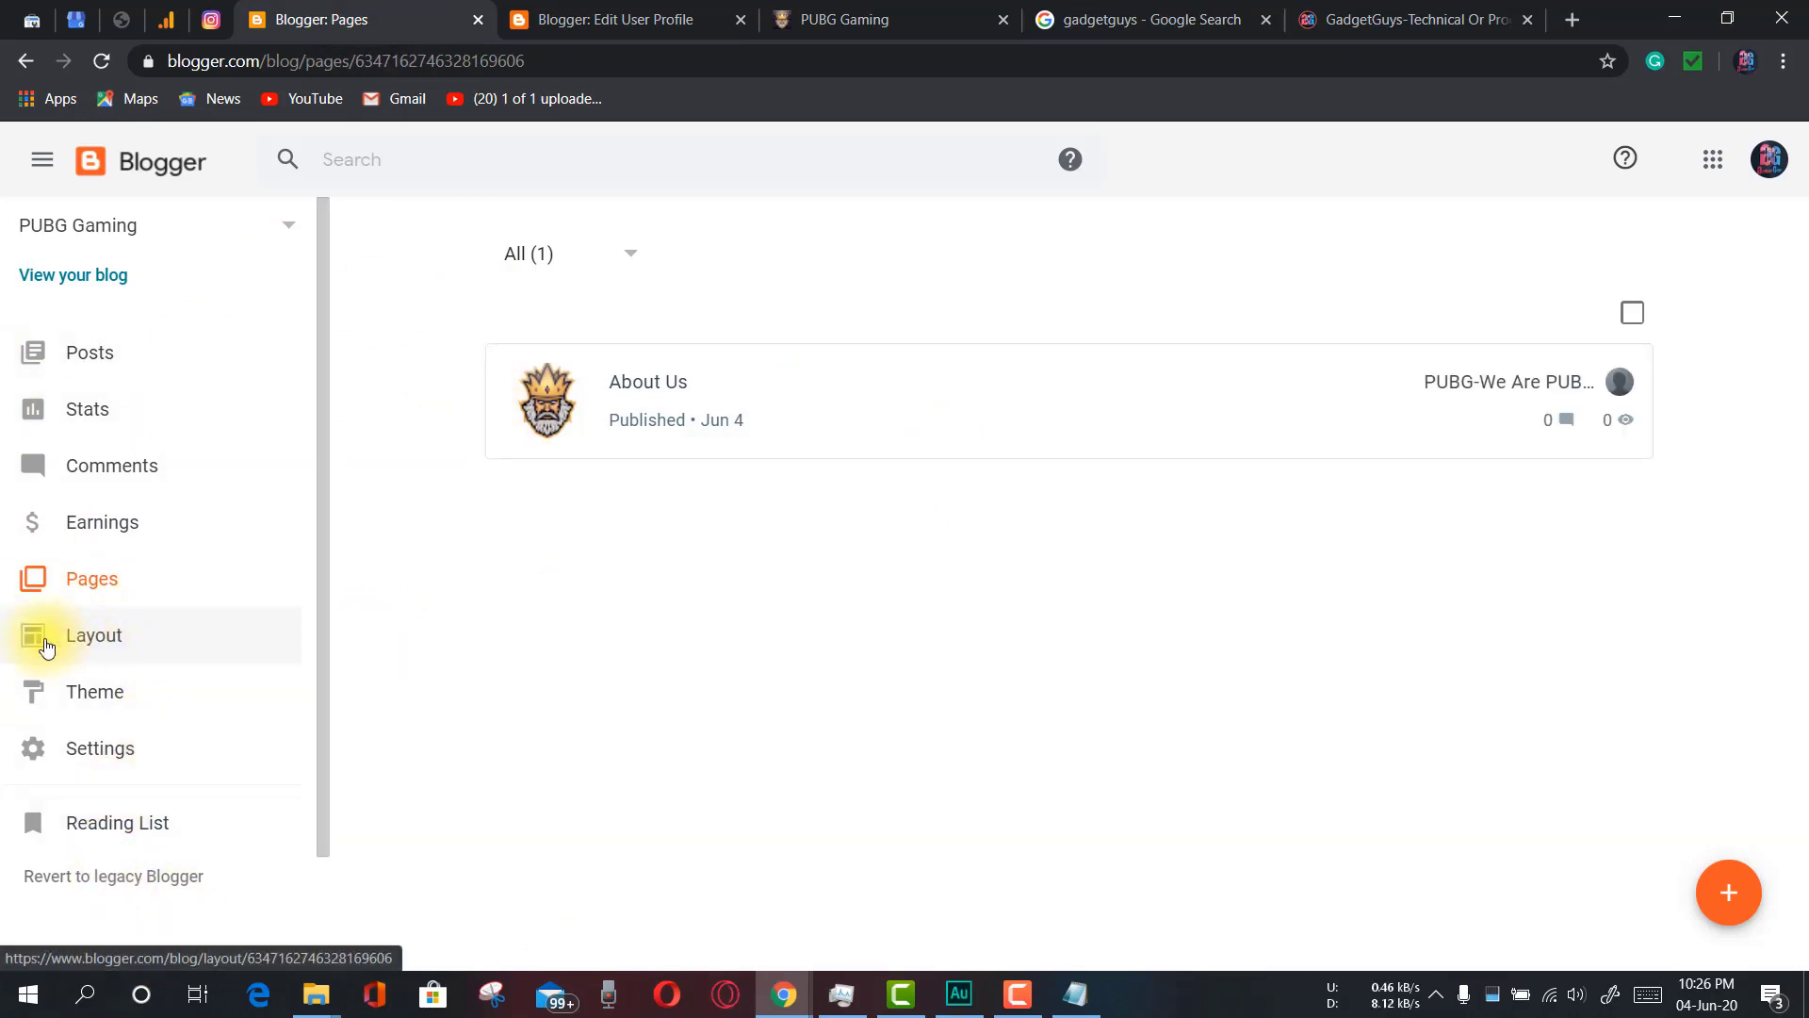
click(101, 632)
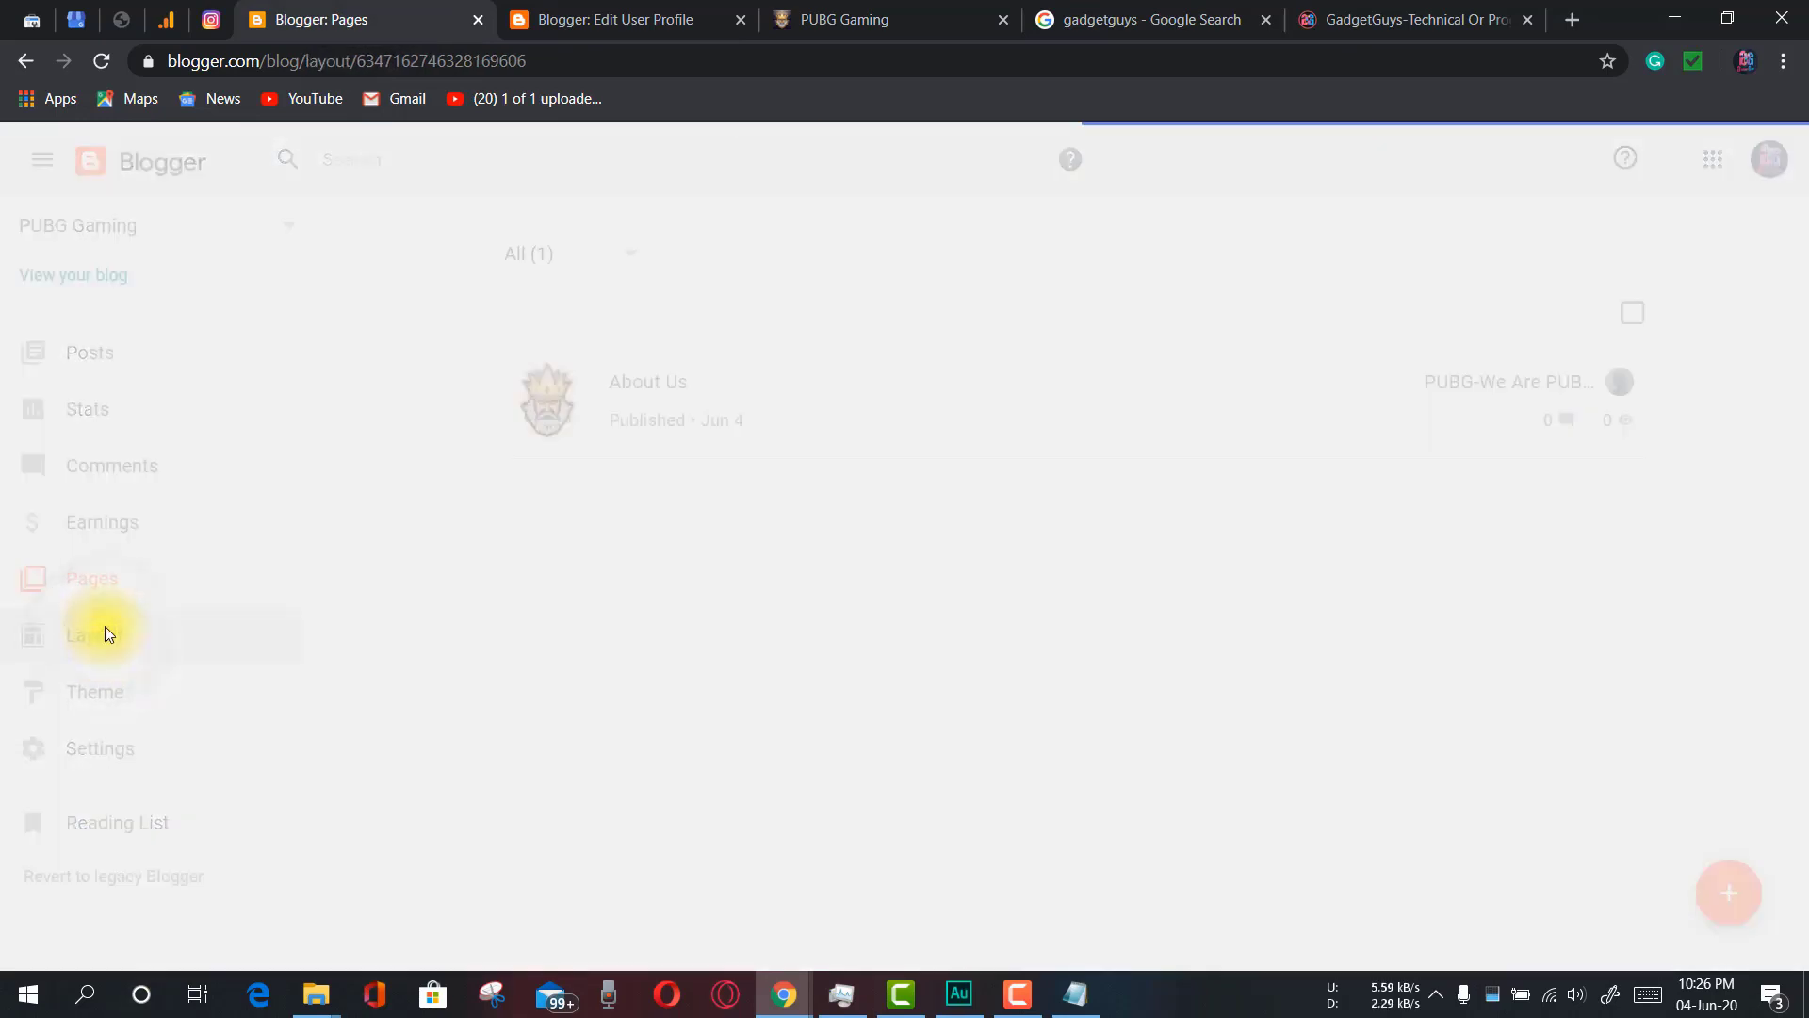
click(1439, 11)
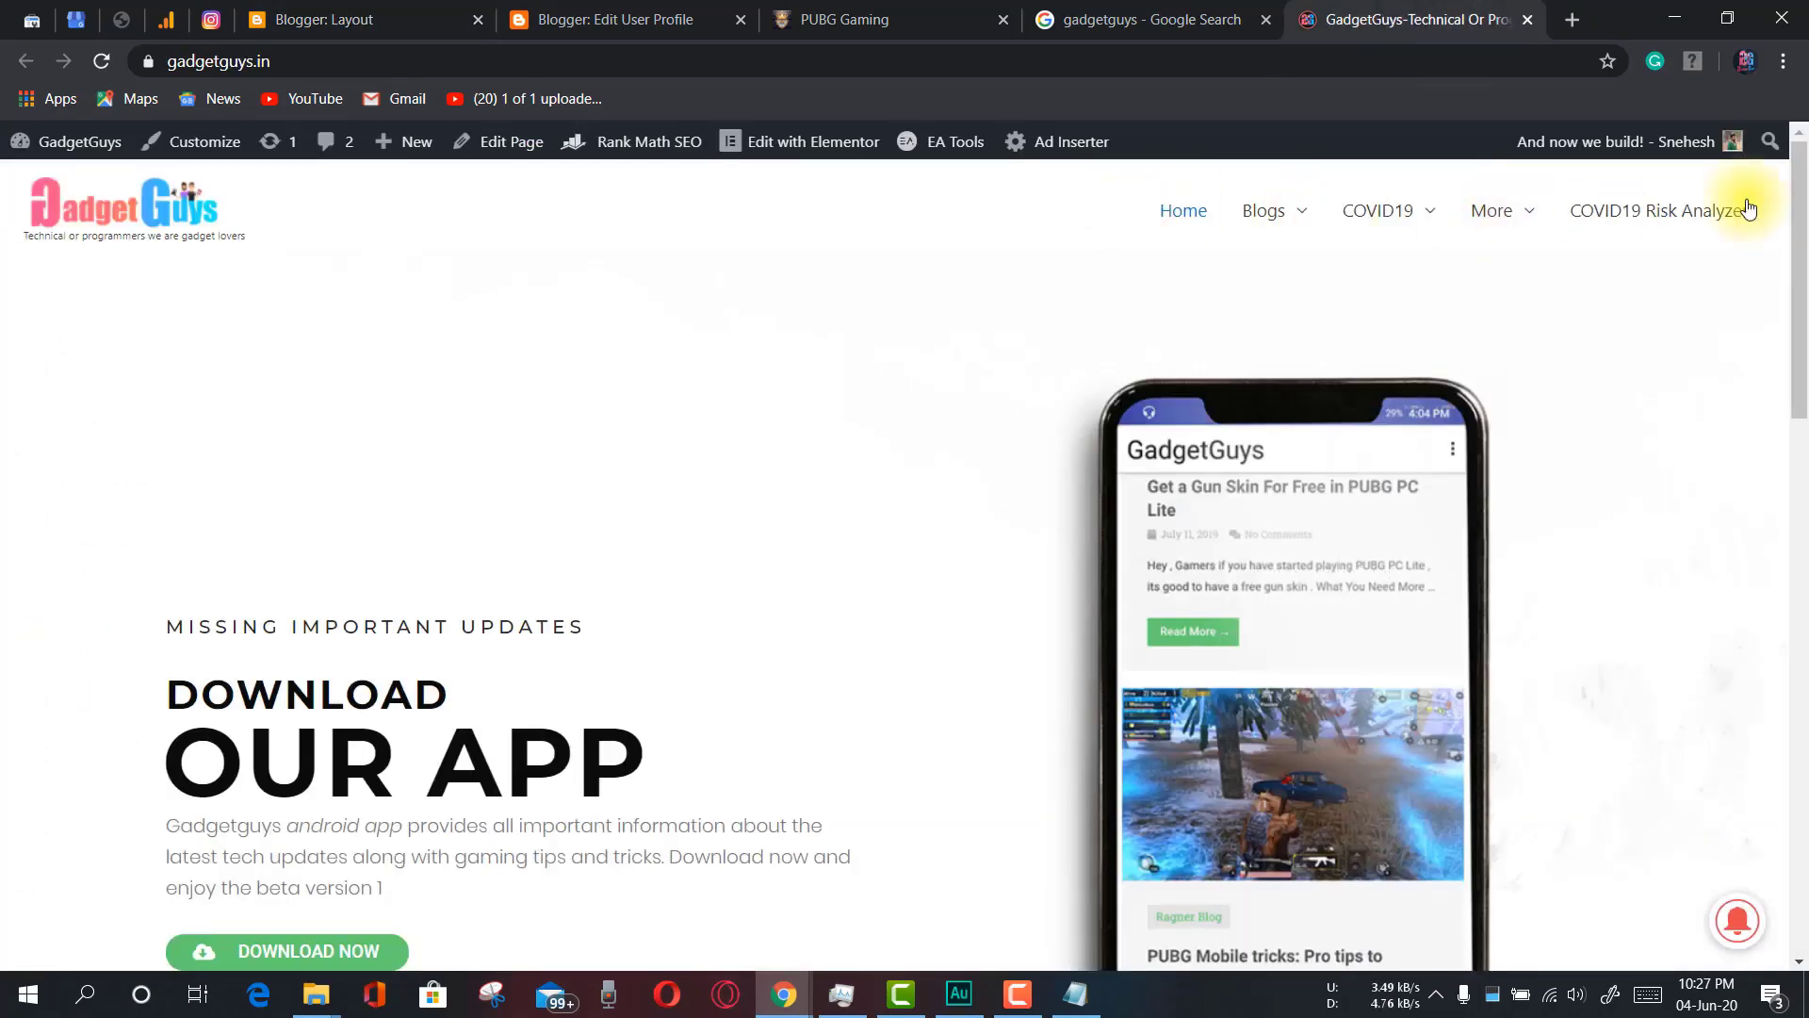
click(842, 19)
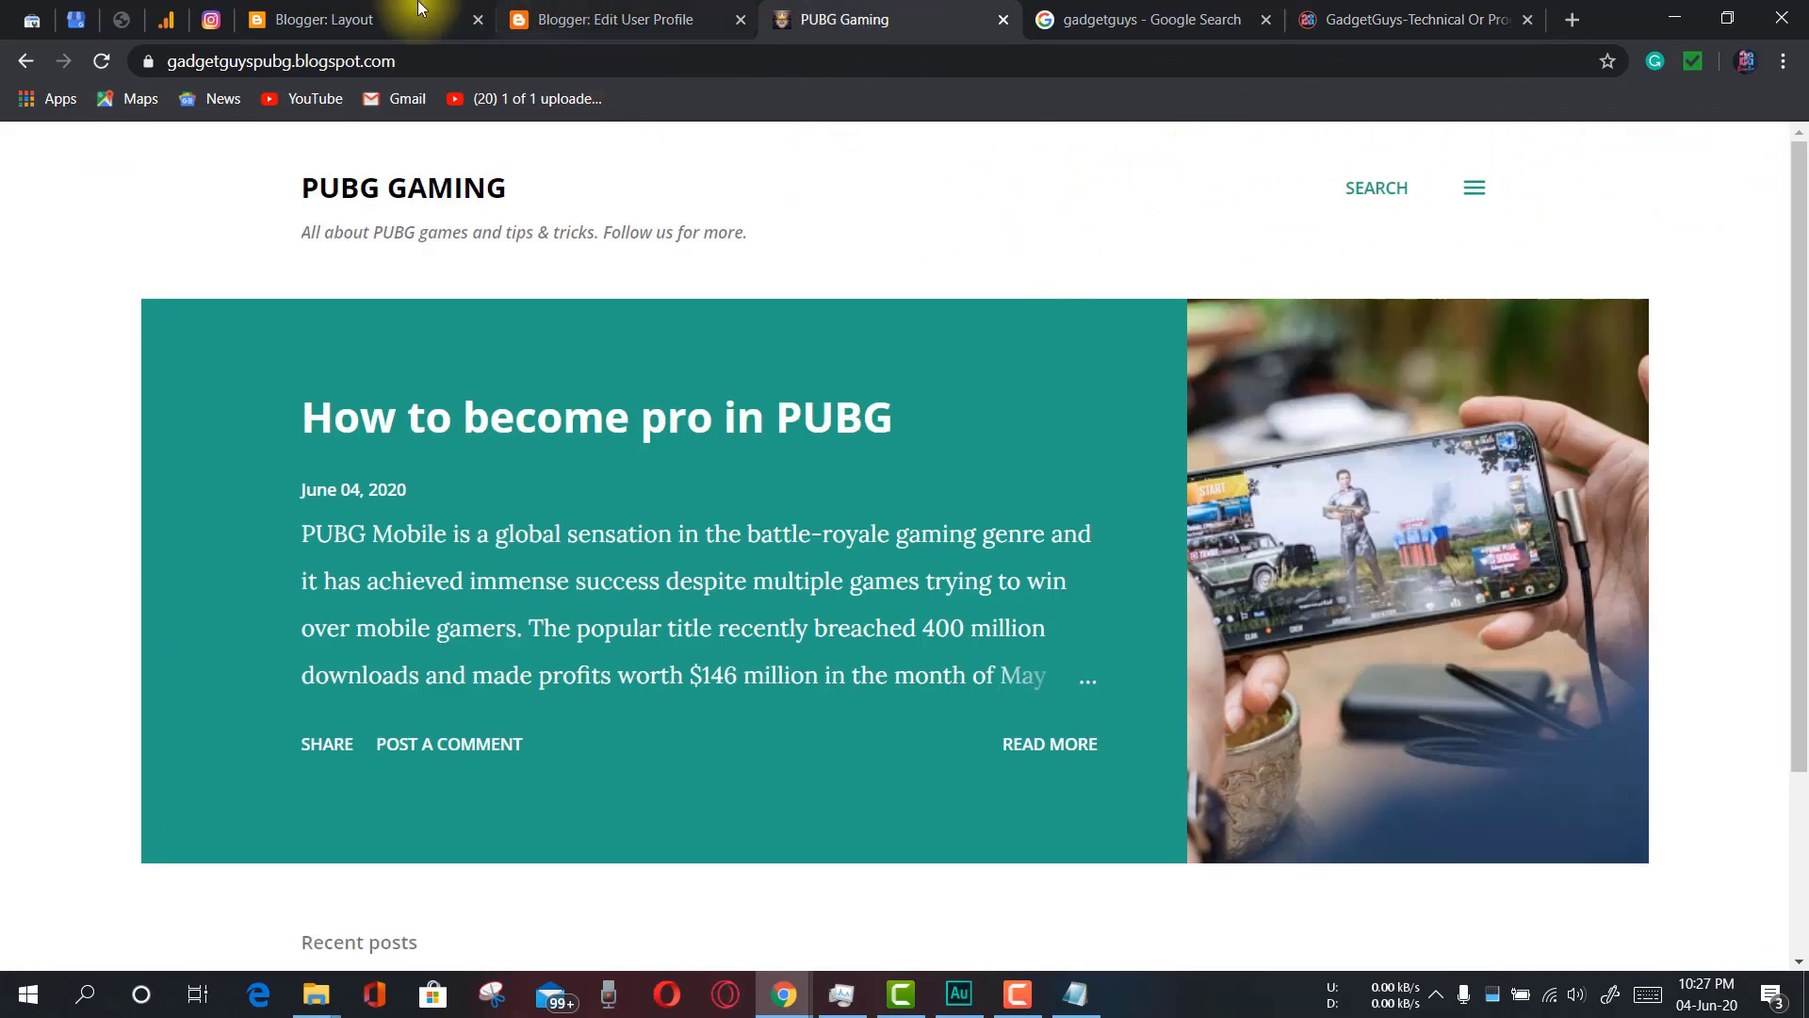
click(358, 14)
scroll(834, 522, down, 4)
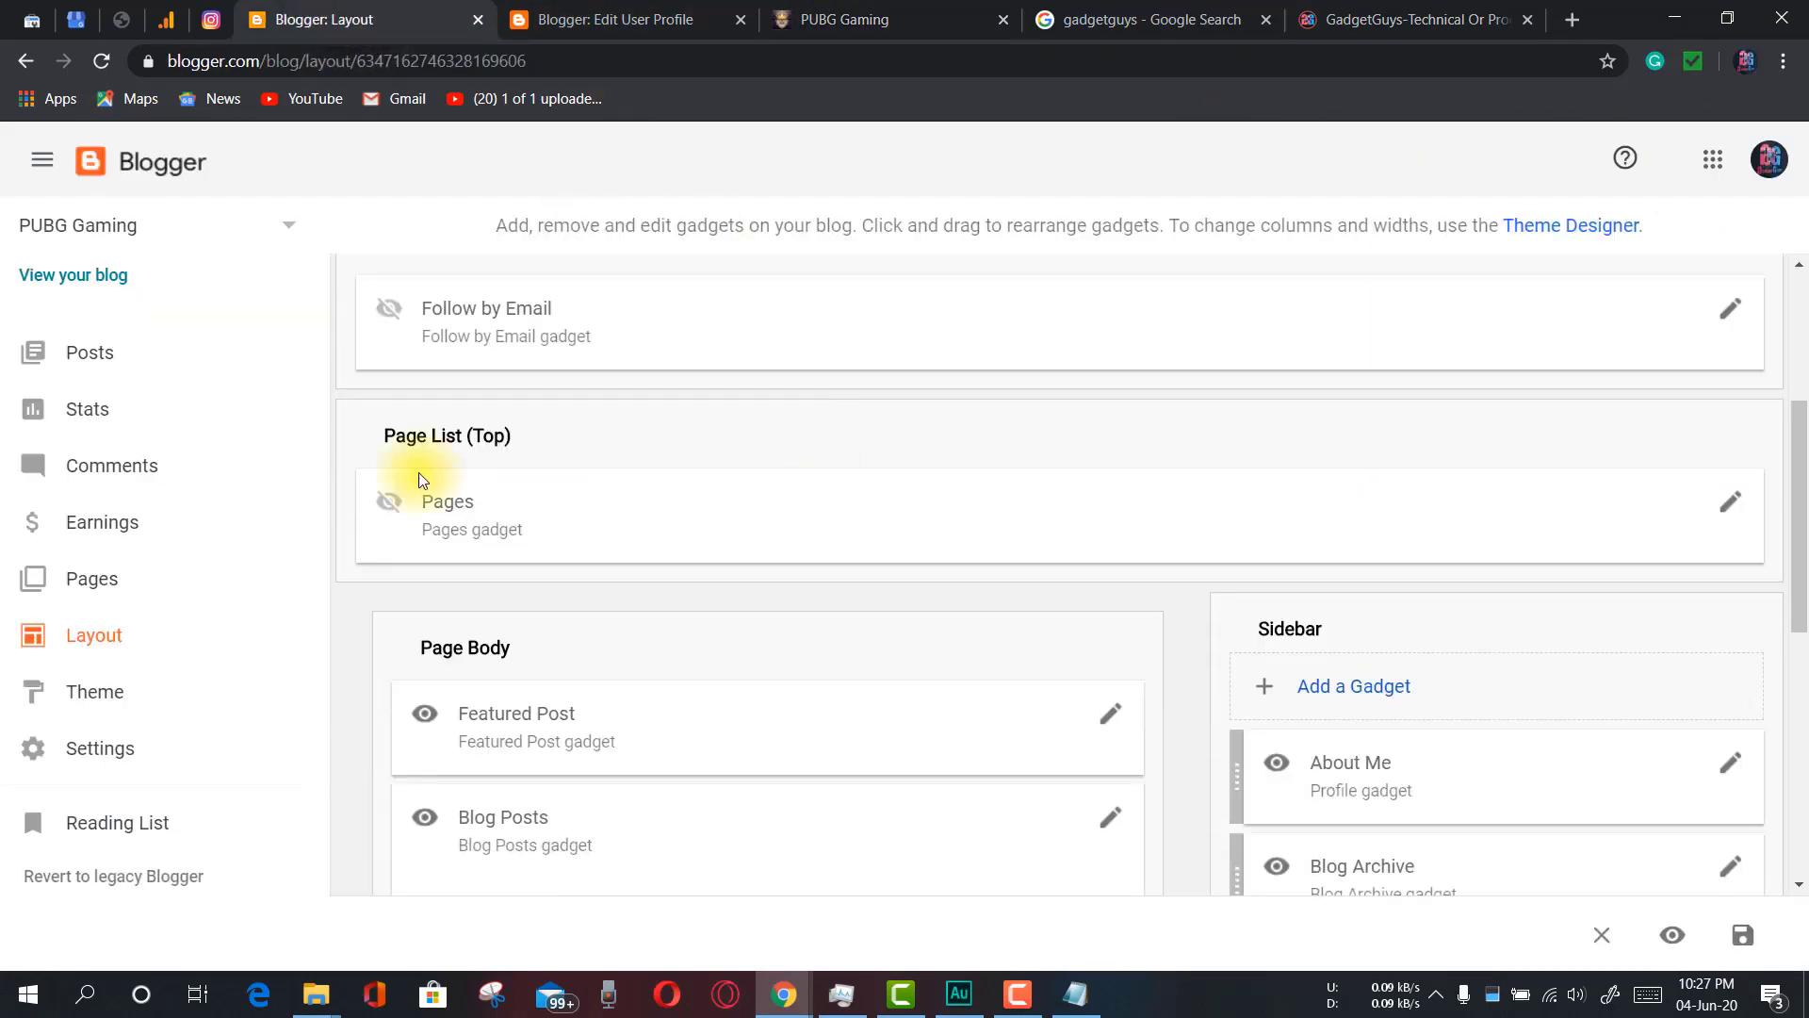
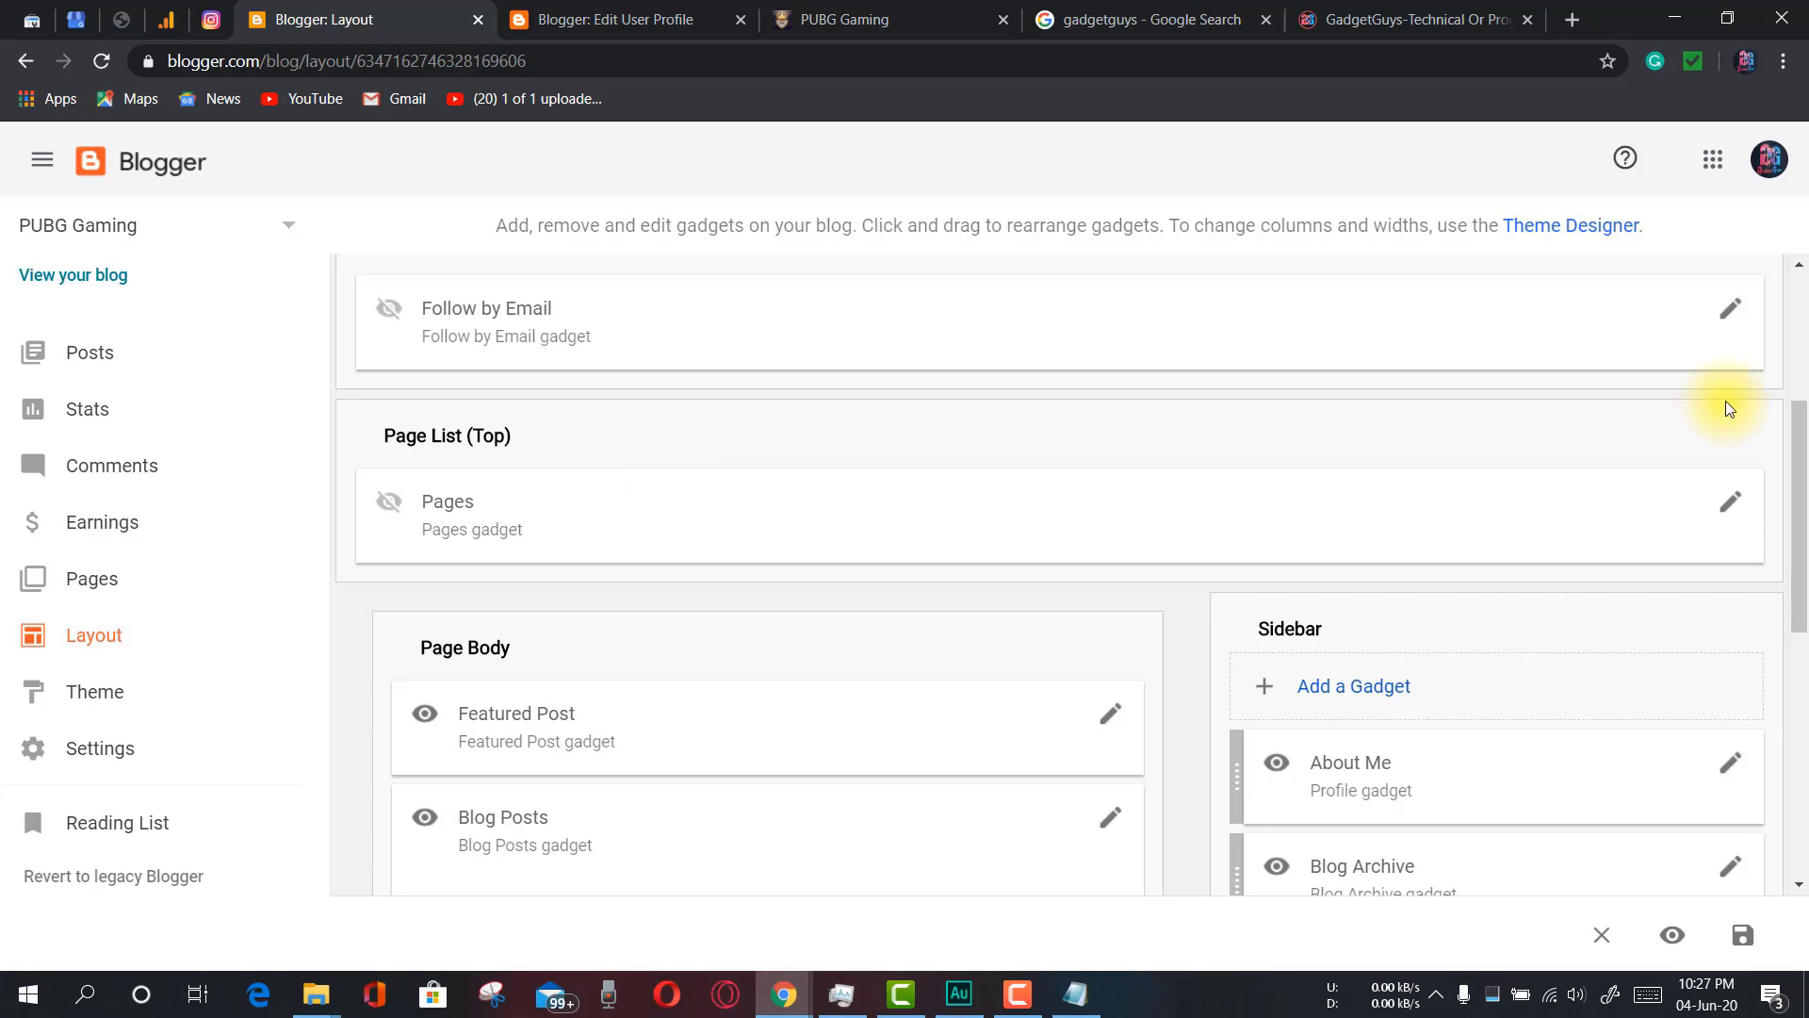
click(1734, 503)
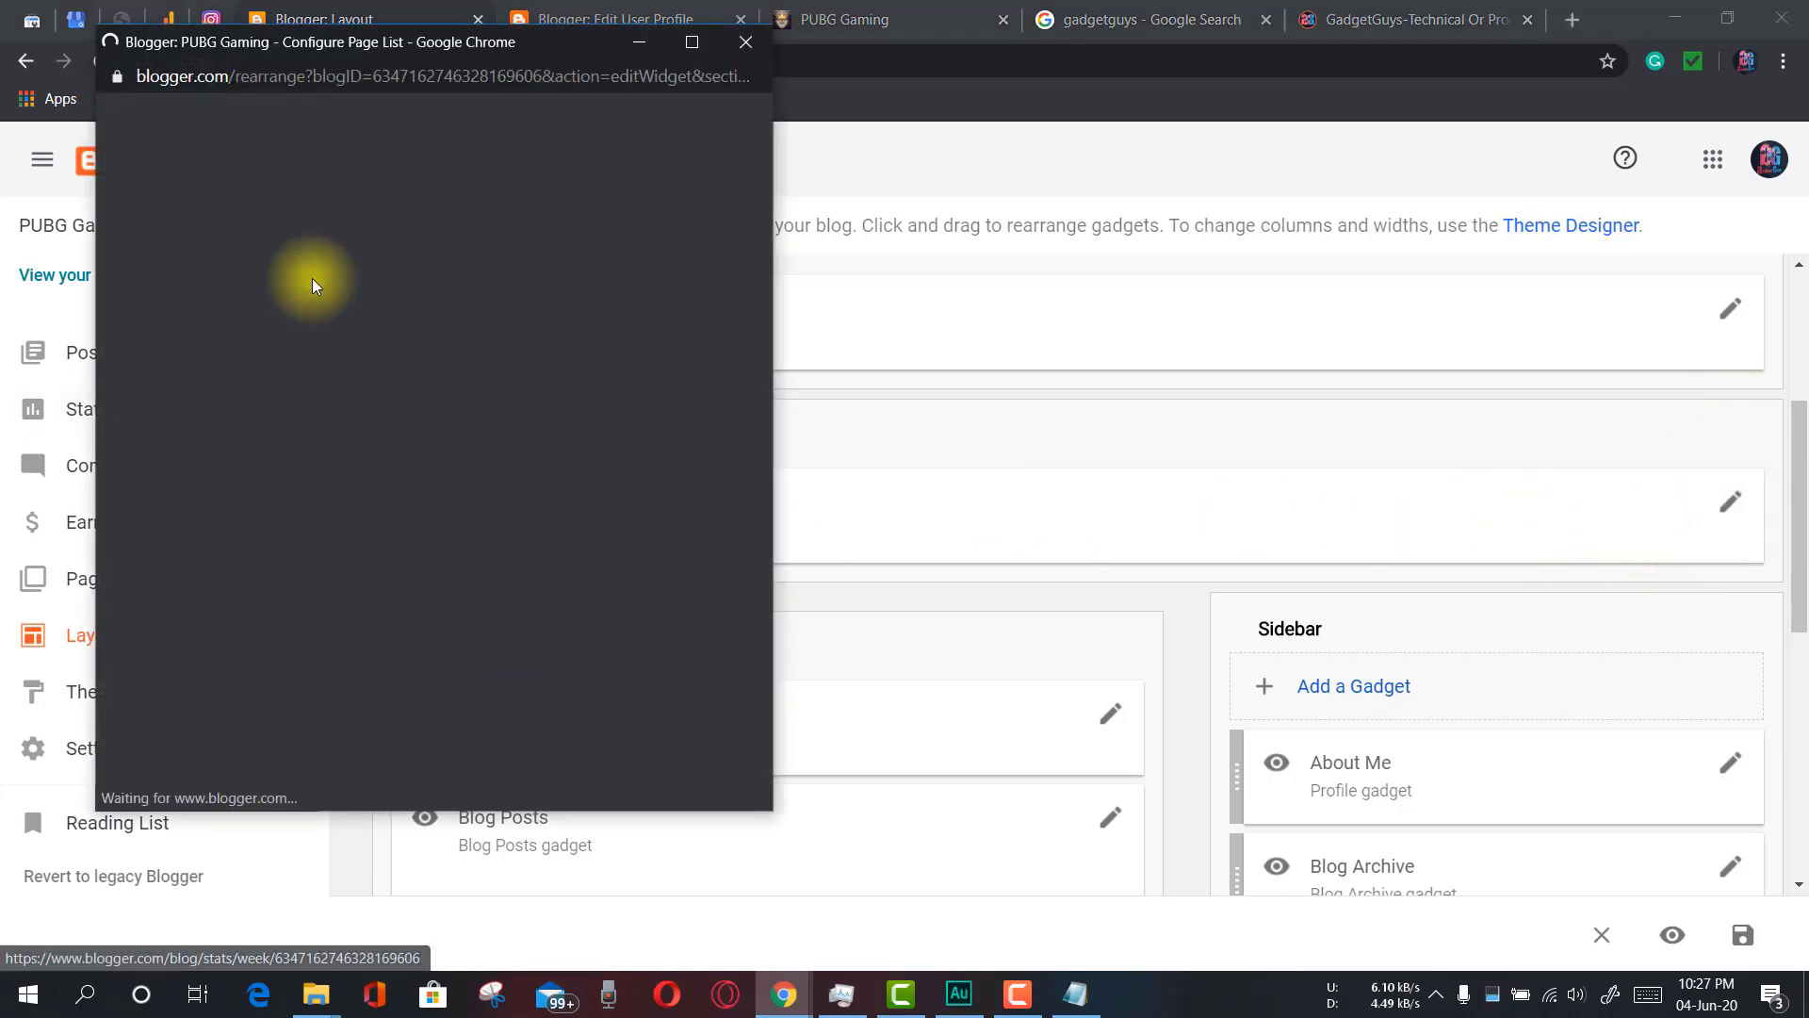
scroll(443, 551, down, 1)
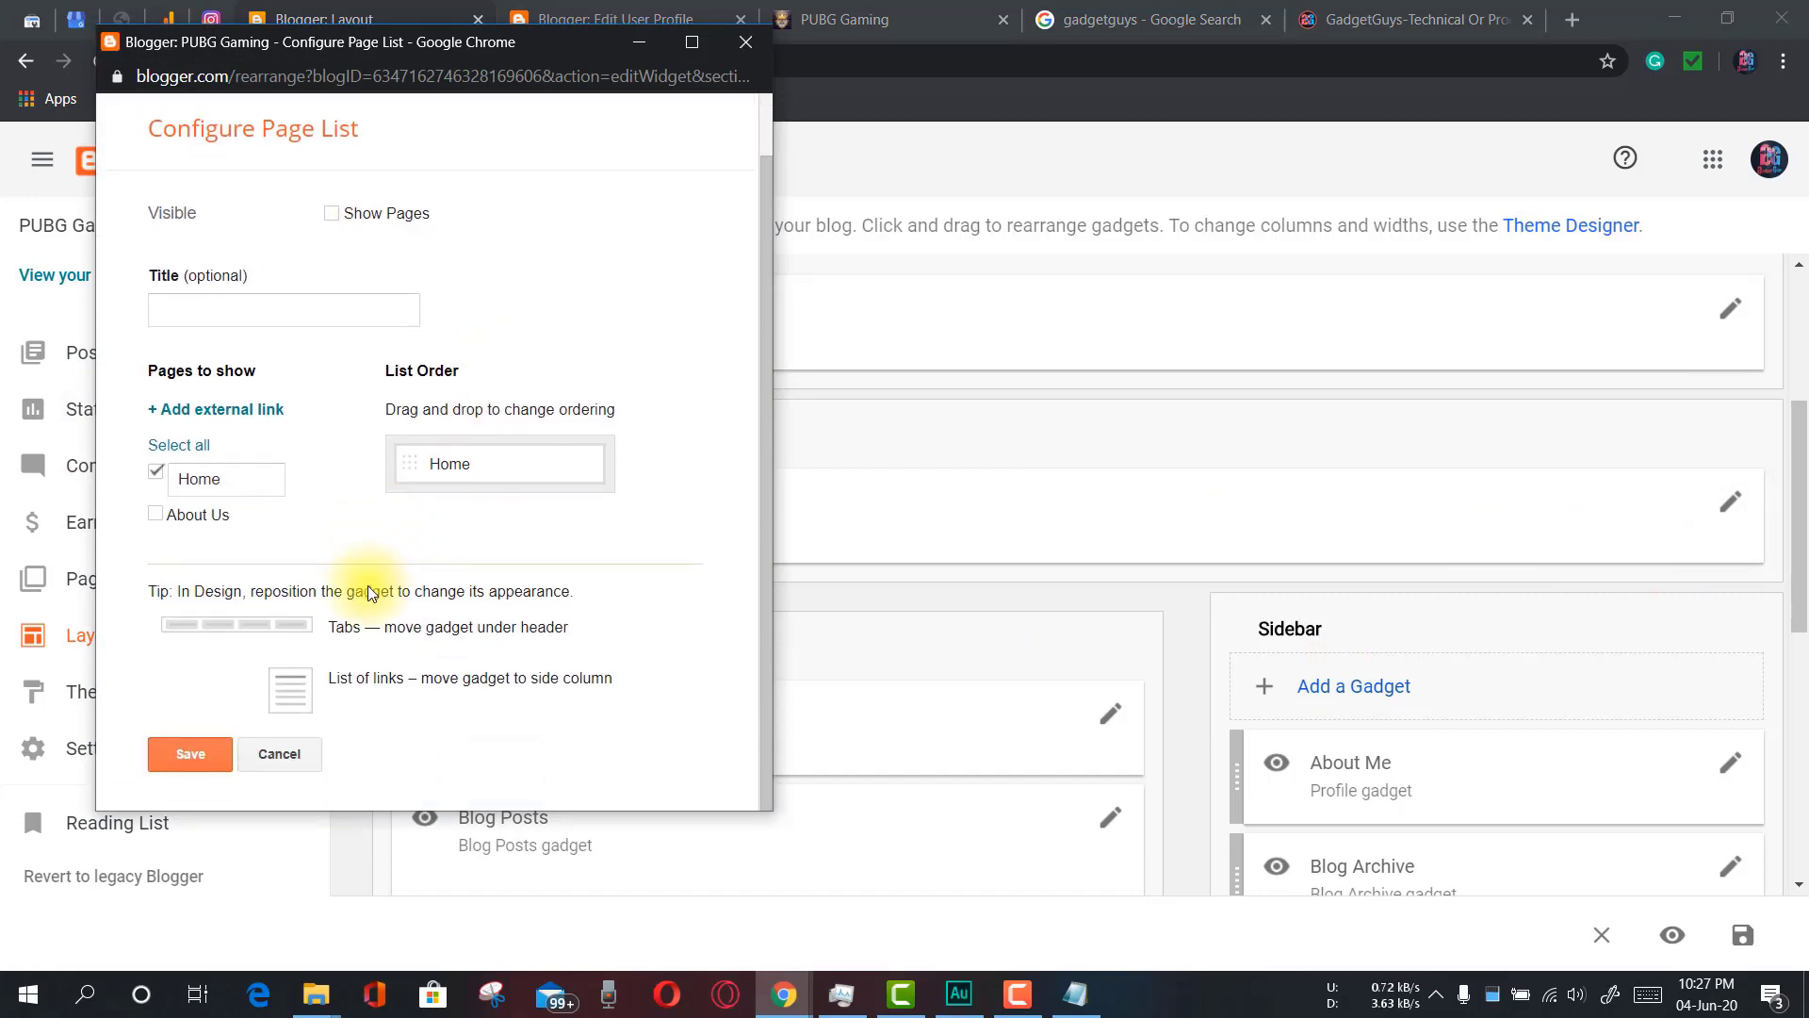
click(156, 514)
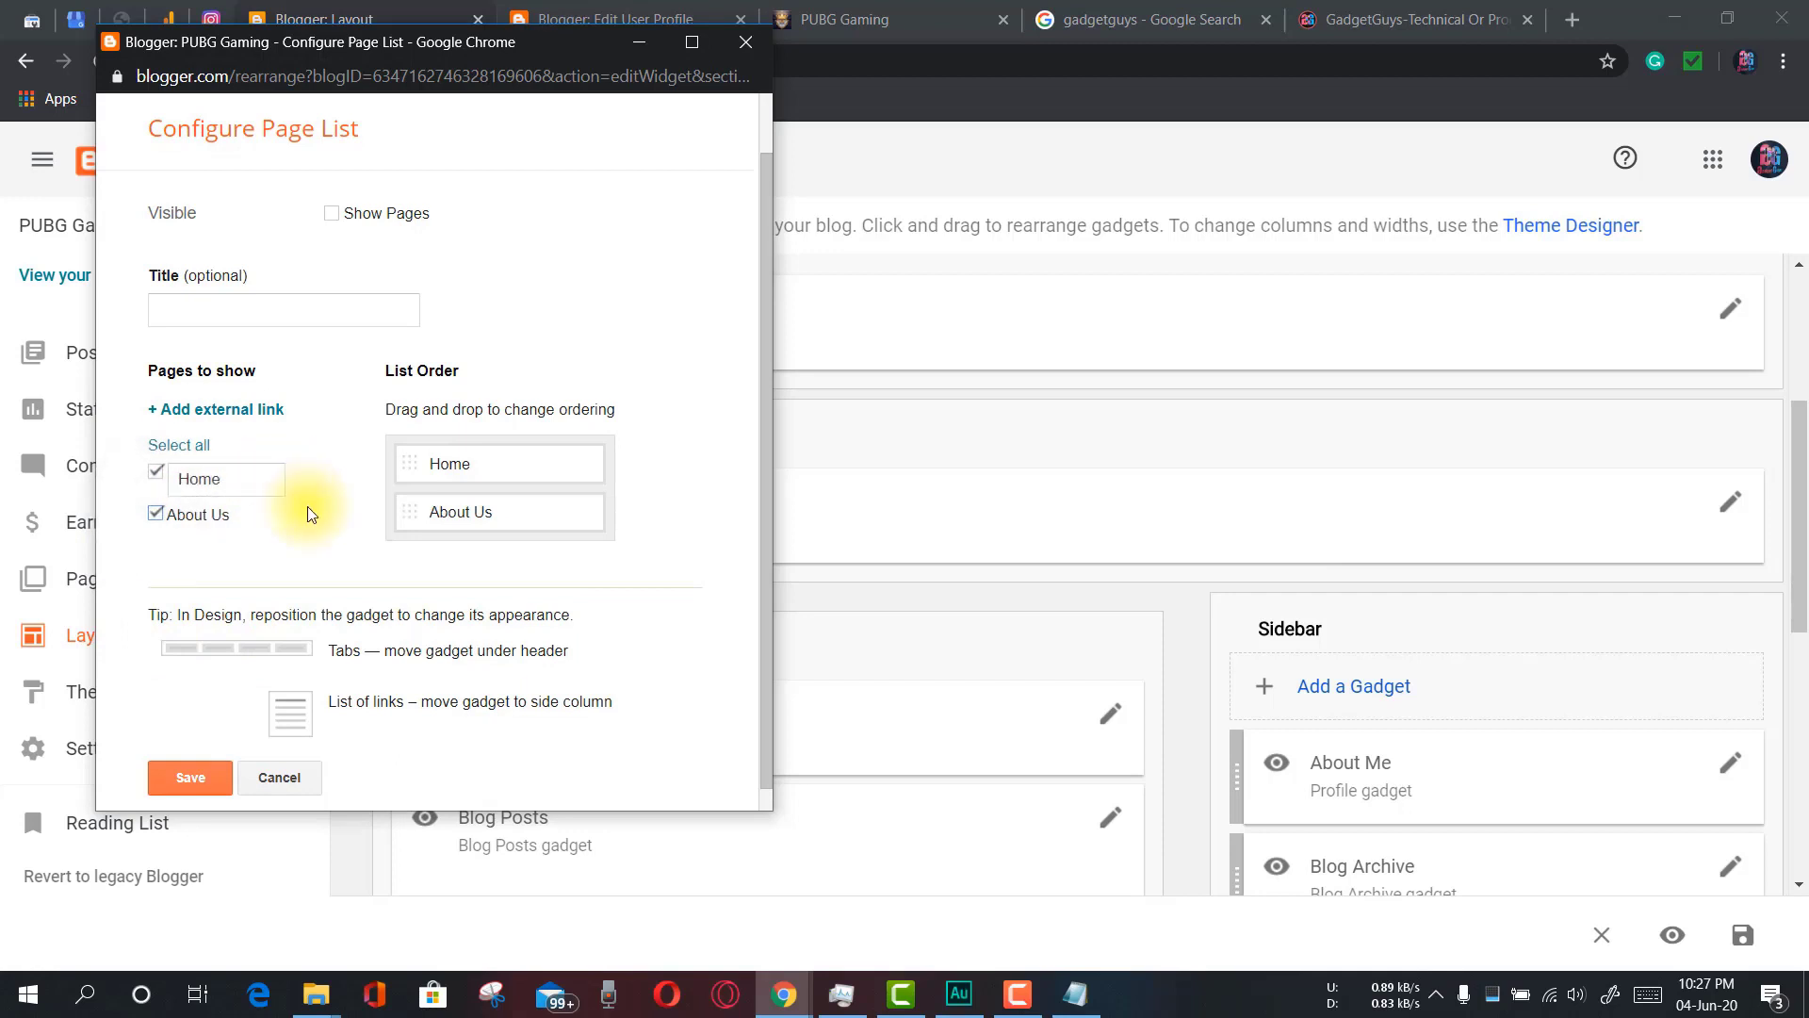
click(203, 755)
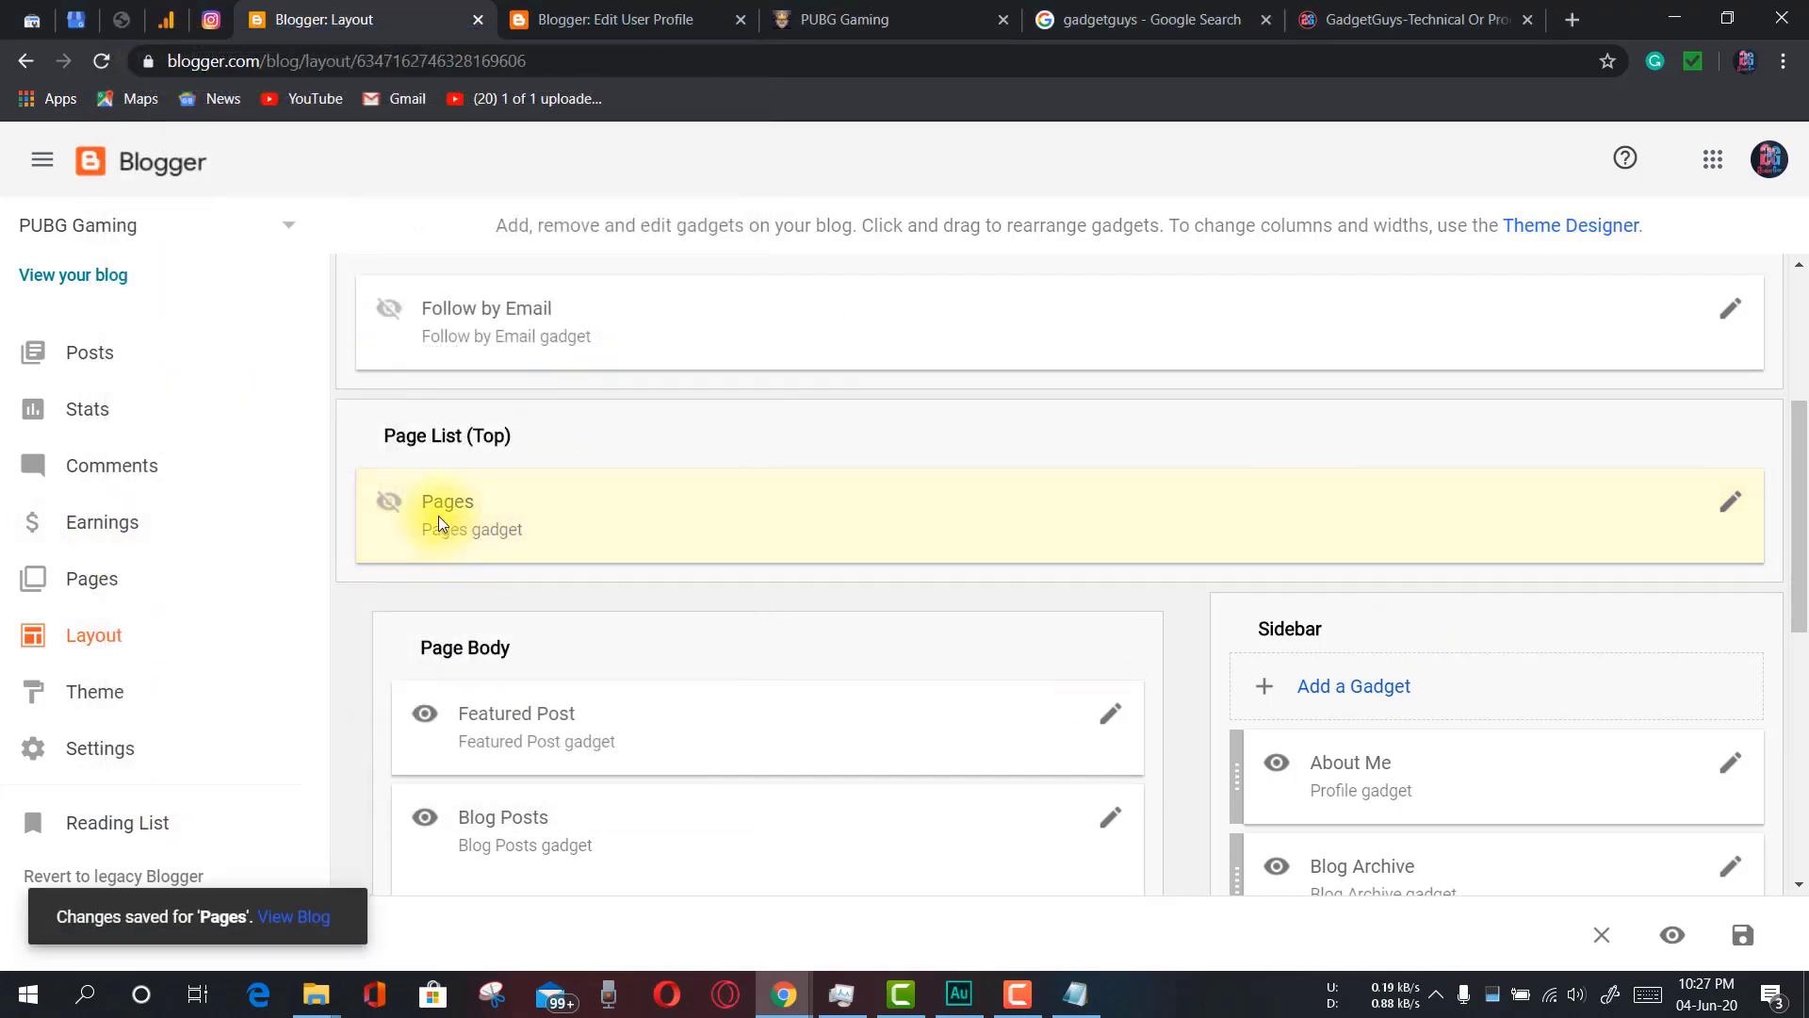
Make the Pages gadget visible by enabling Show Pages in its page list configuration, and save it
click(1728, 502)
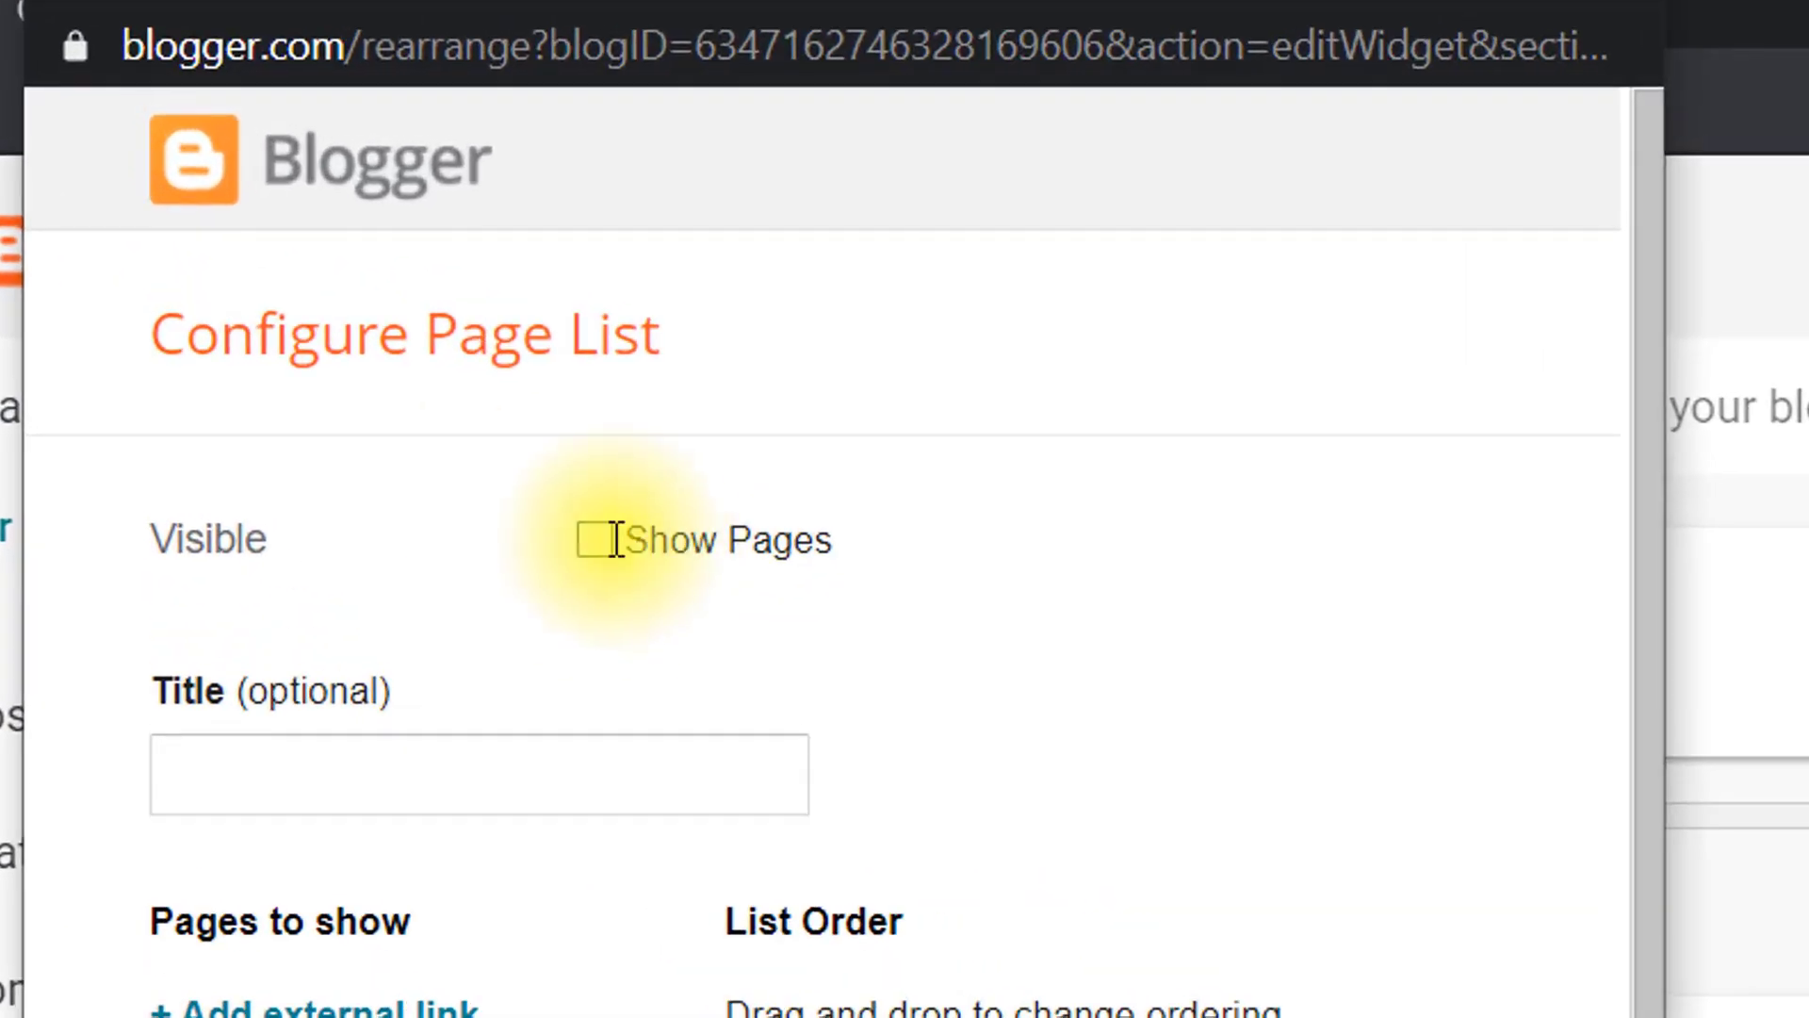
drag(208, 538, 901, 552)
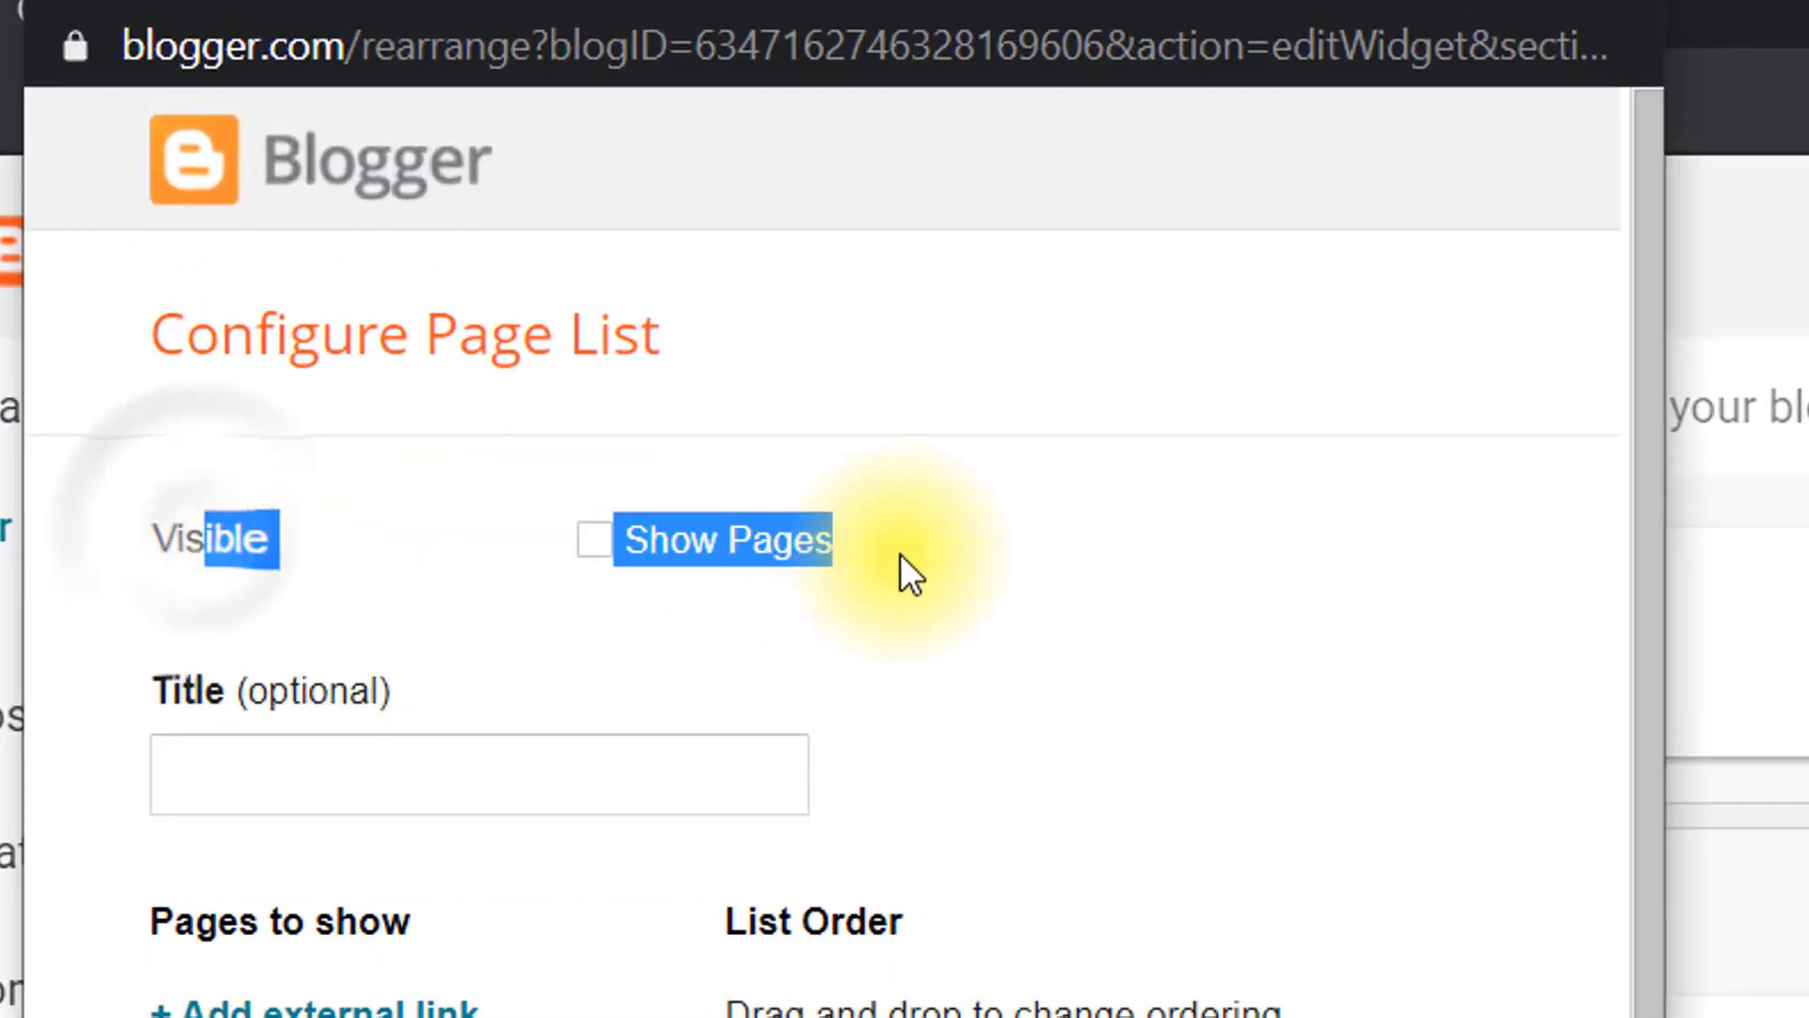
click(596, 551)
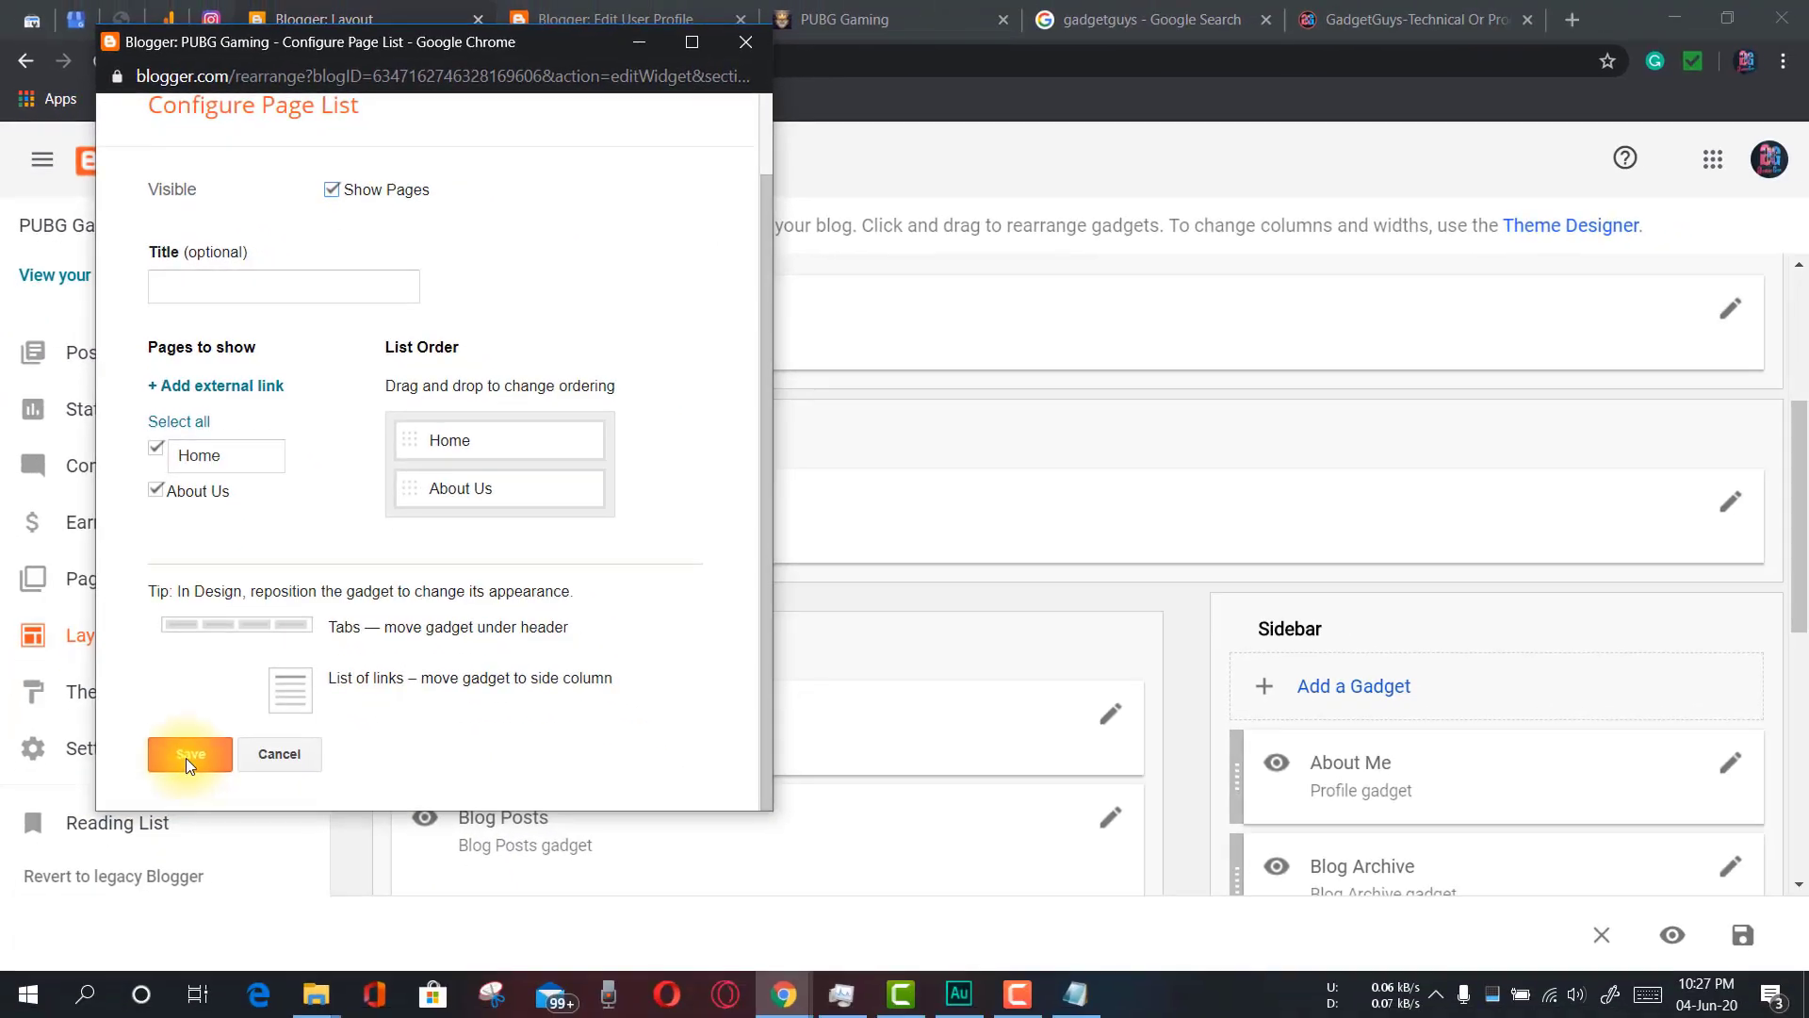
click(188, 750)
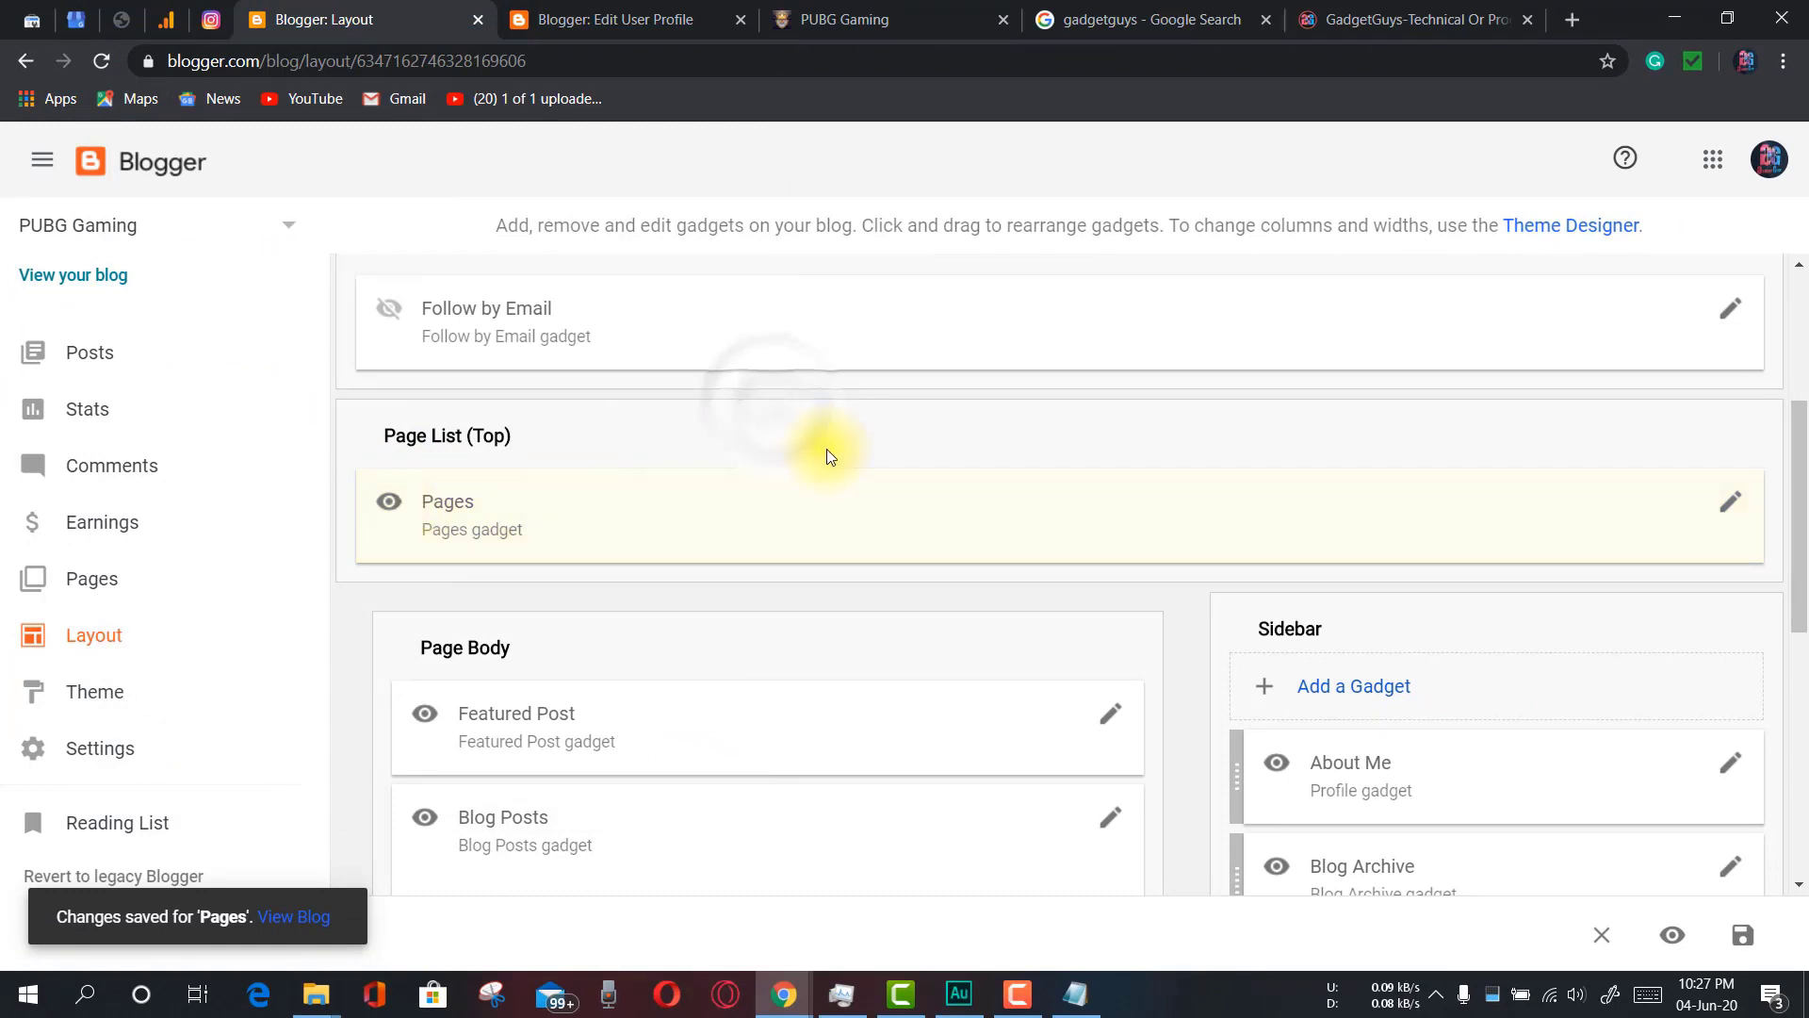
Reload the live blog and open its About Us page to review the heading, logo and text
click(844, 19)
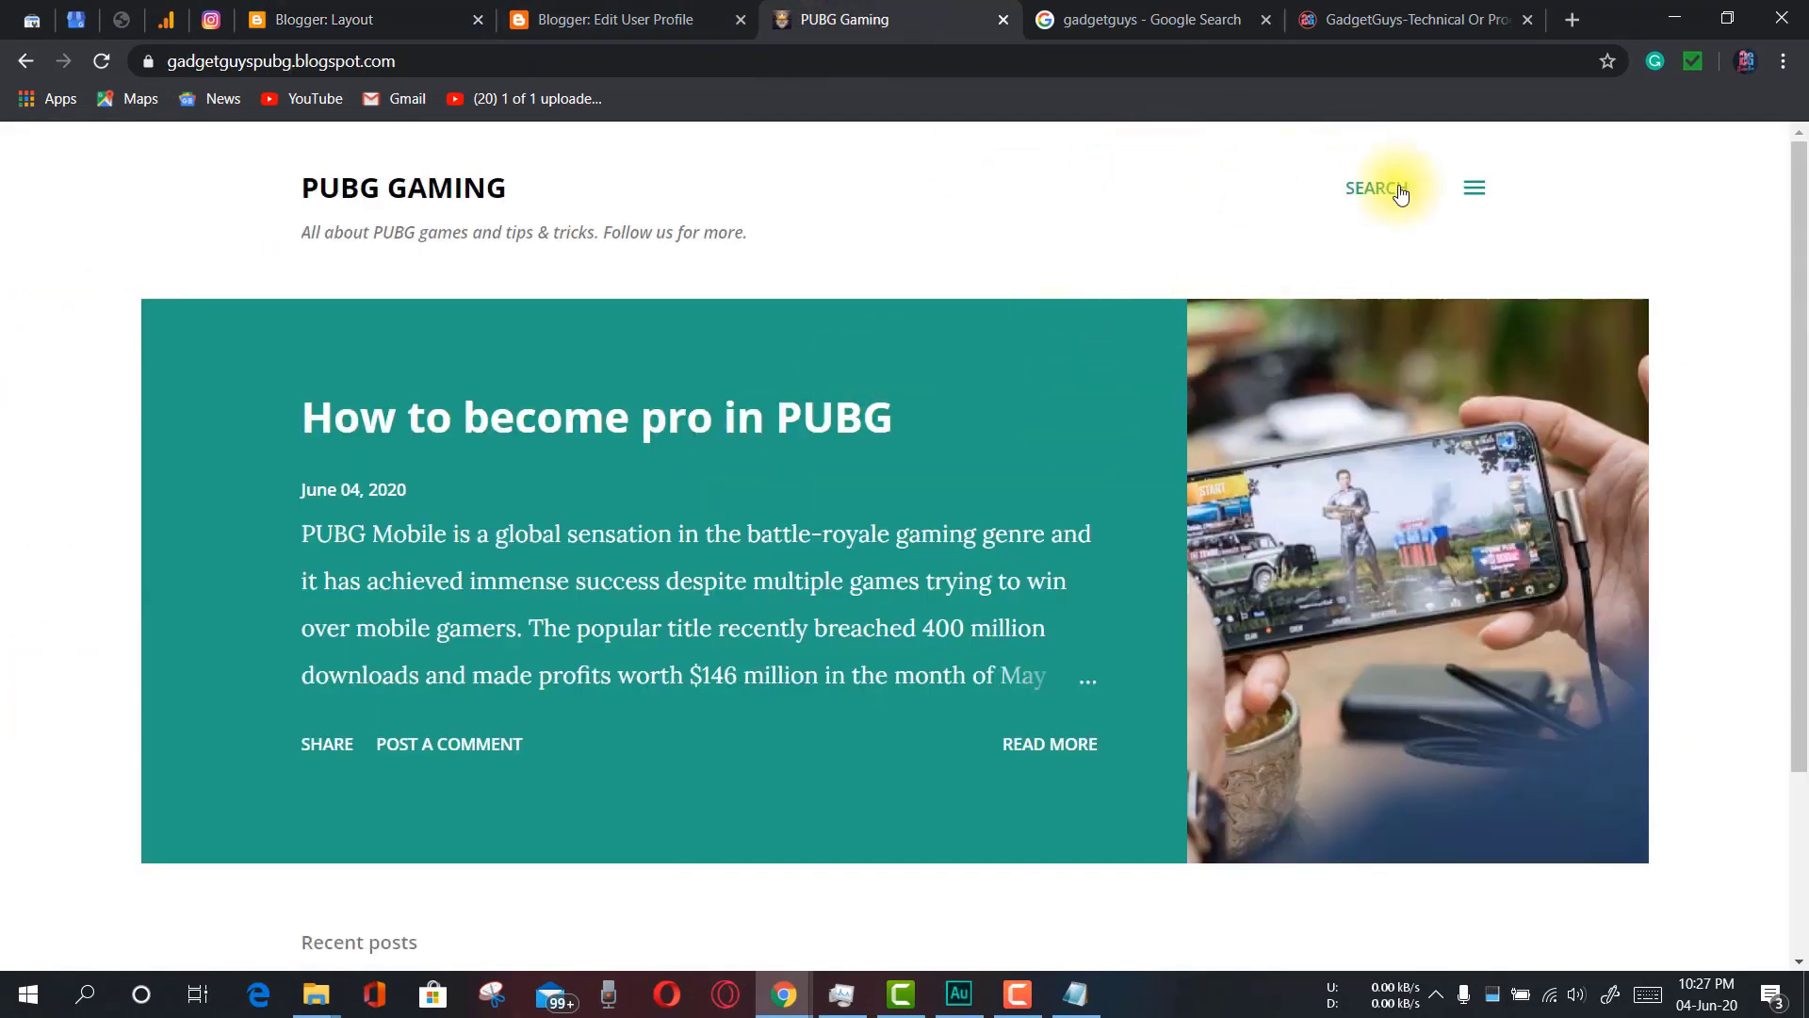
click(103, 61)
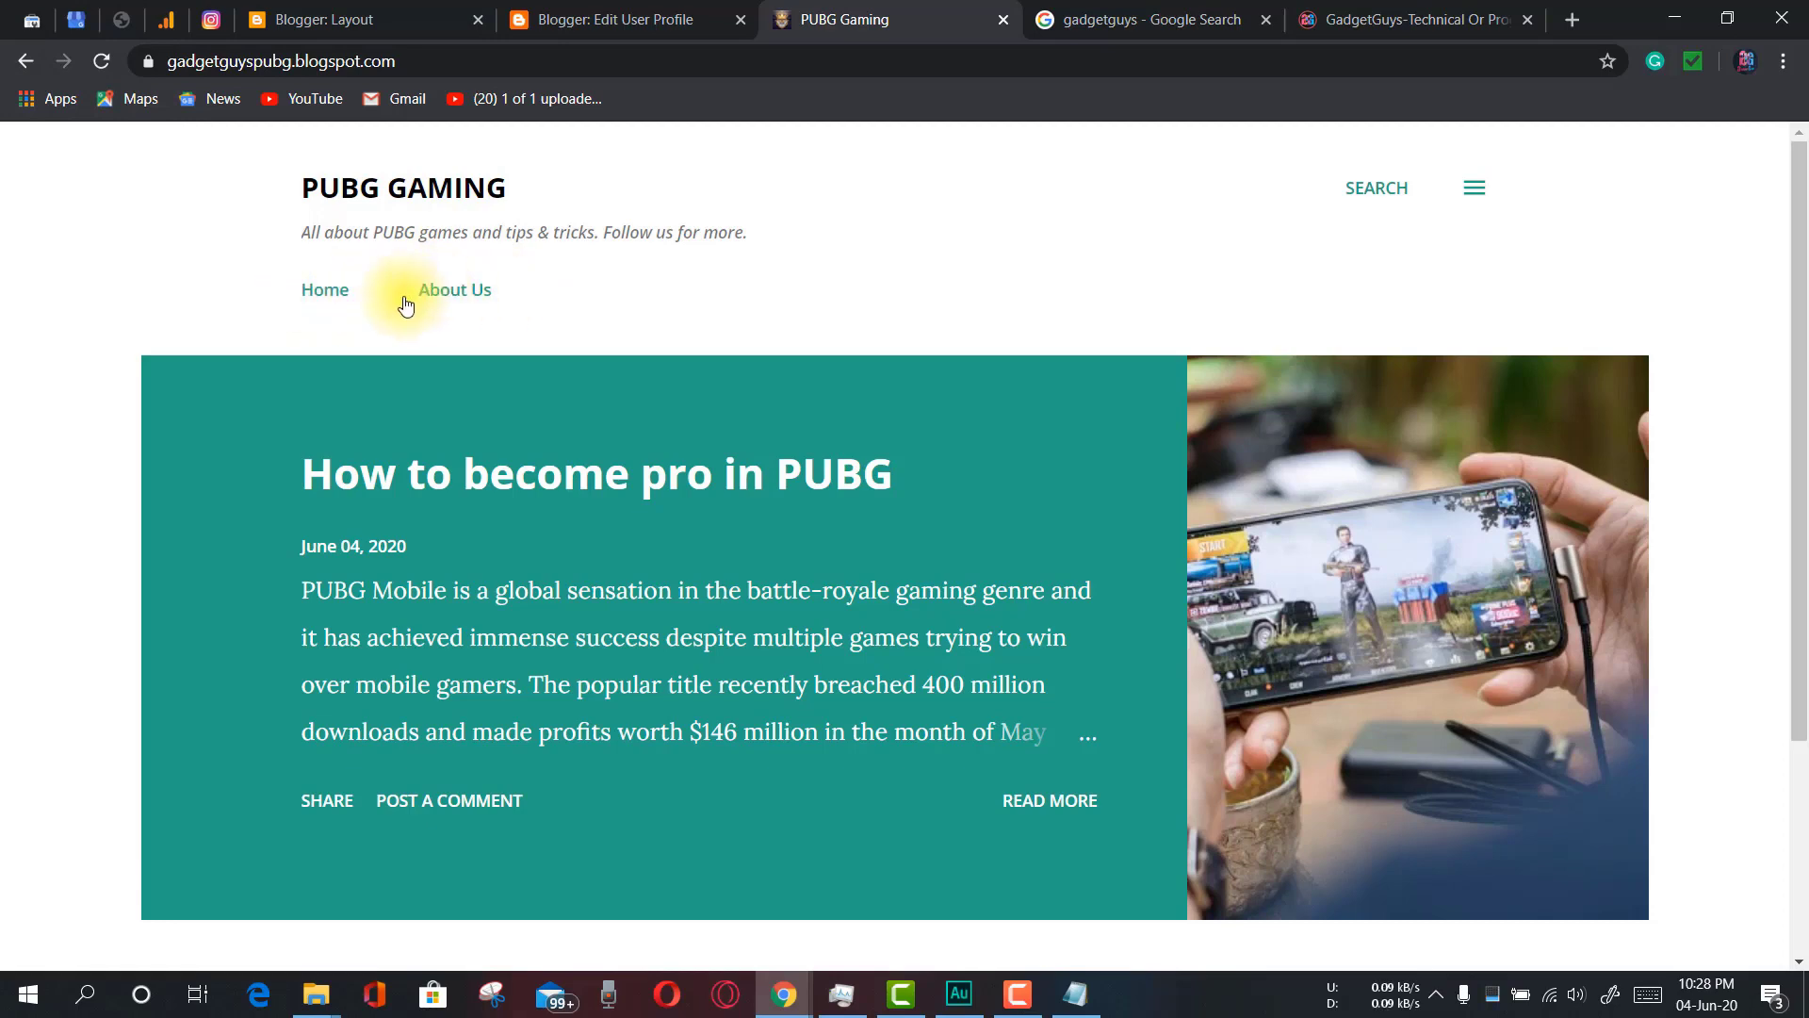
click(451, 294)
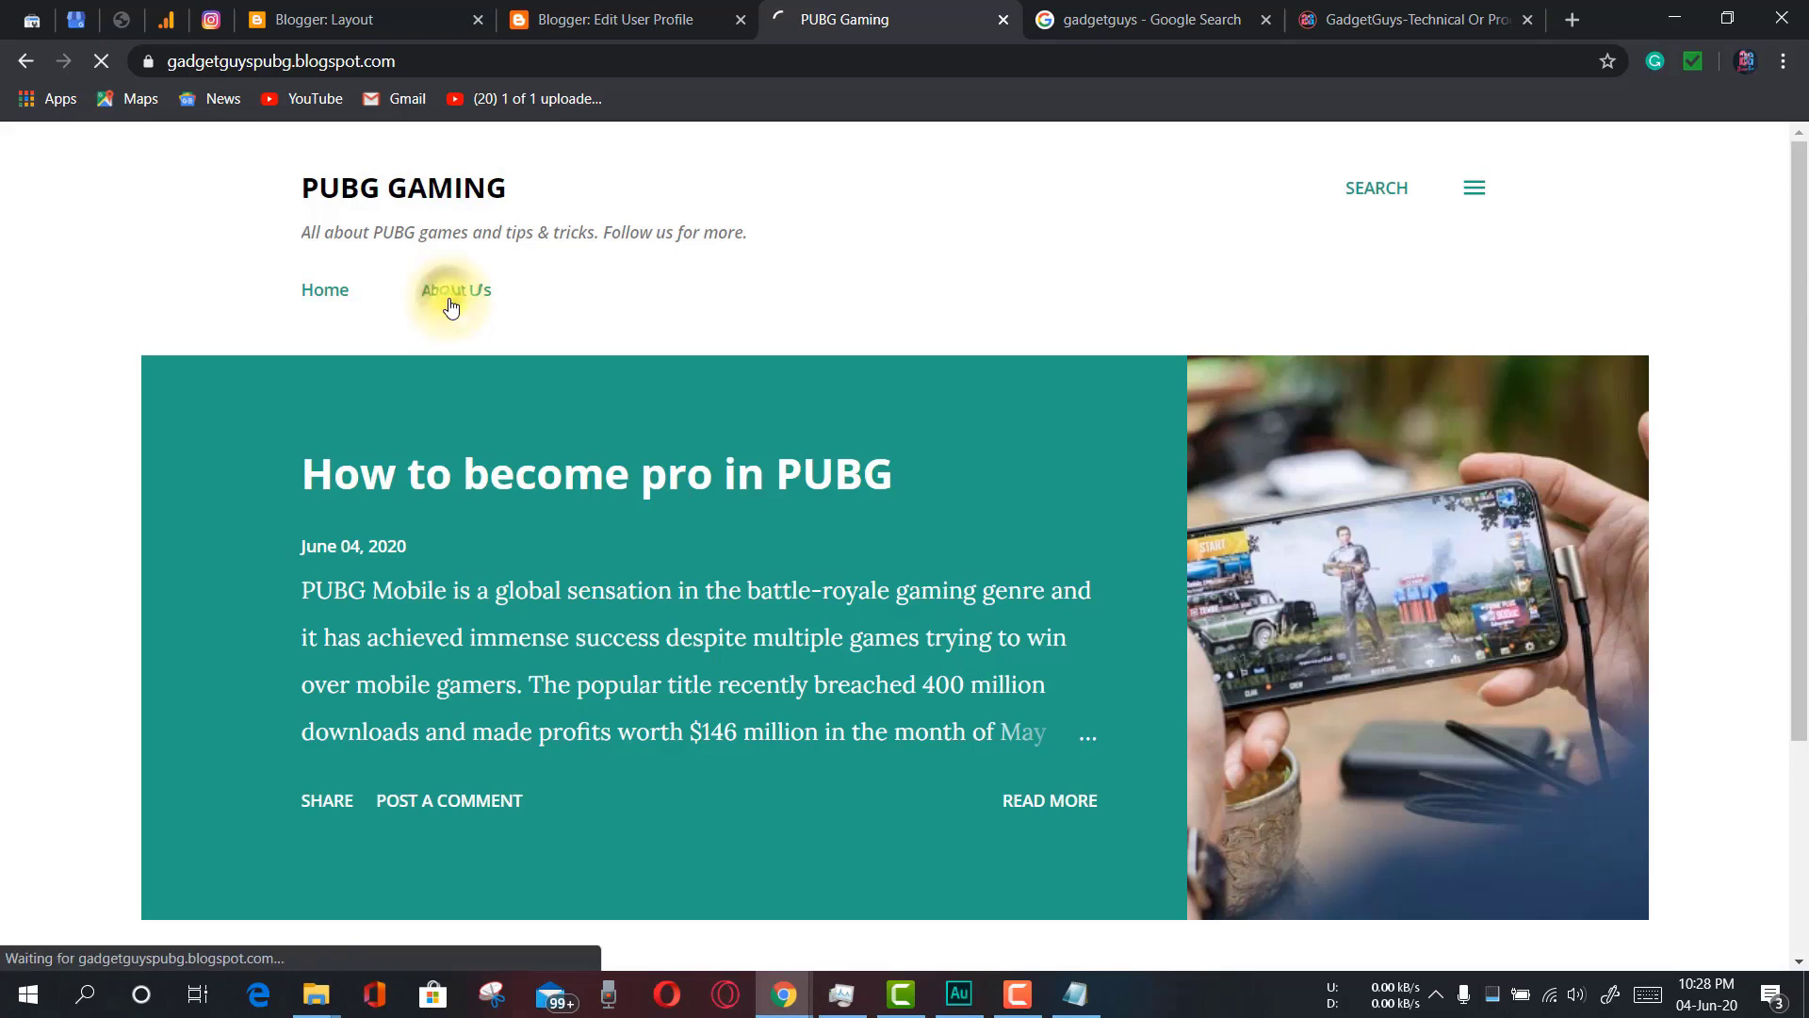
scroll(887, 499, down, 6)
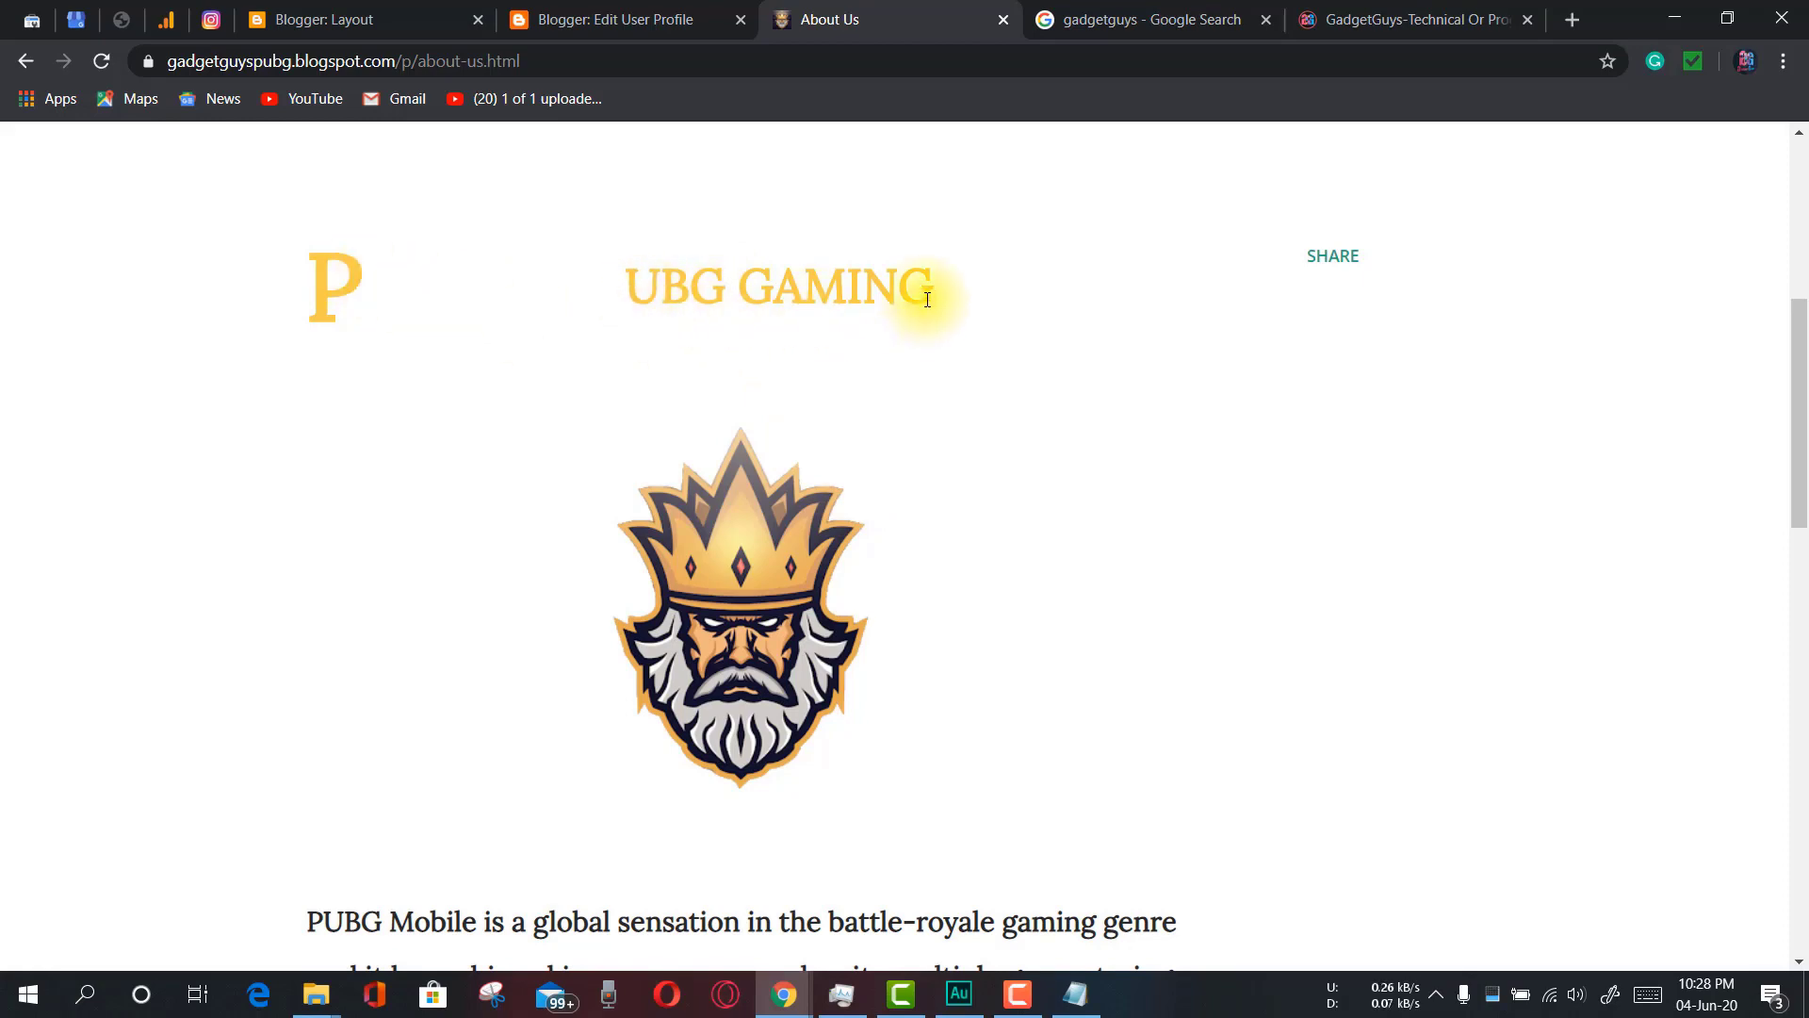
Open the About Us page for editing from the PUBG Gaming blog's list of pages in Blogger
click(629, 15)
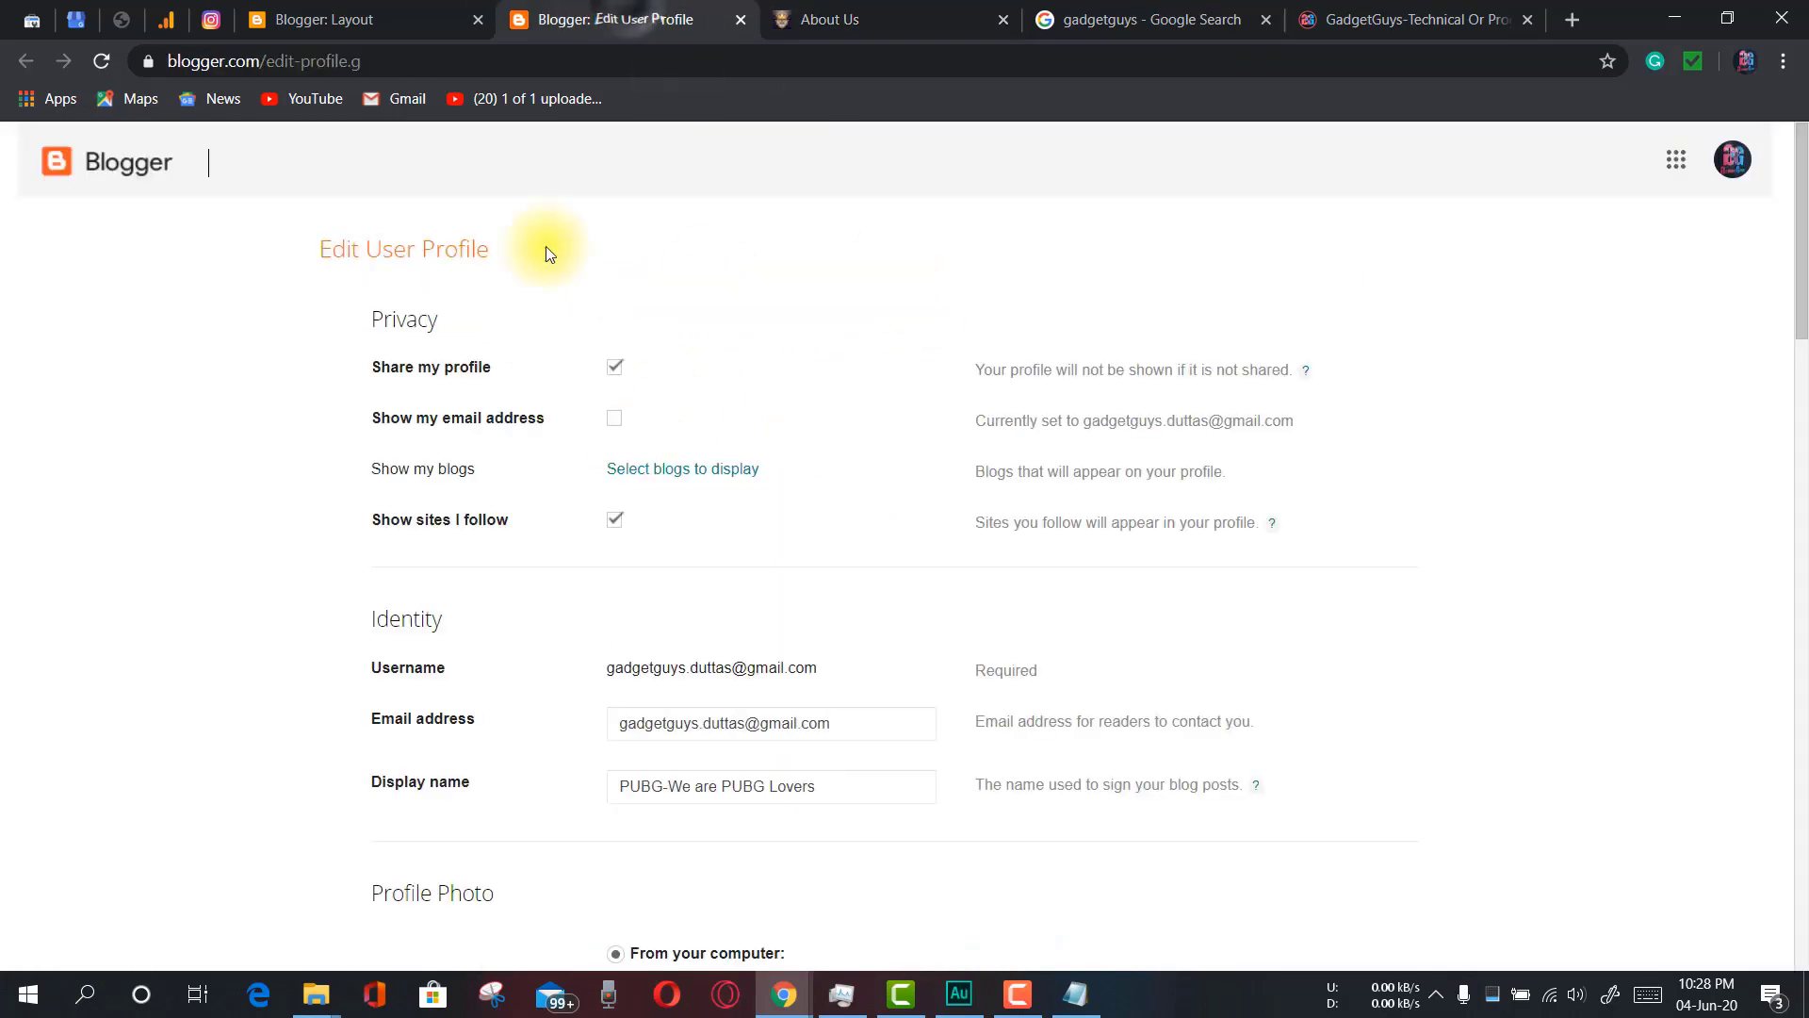
click(384, 10)
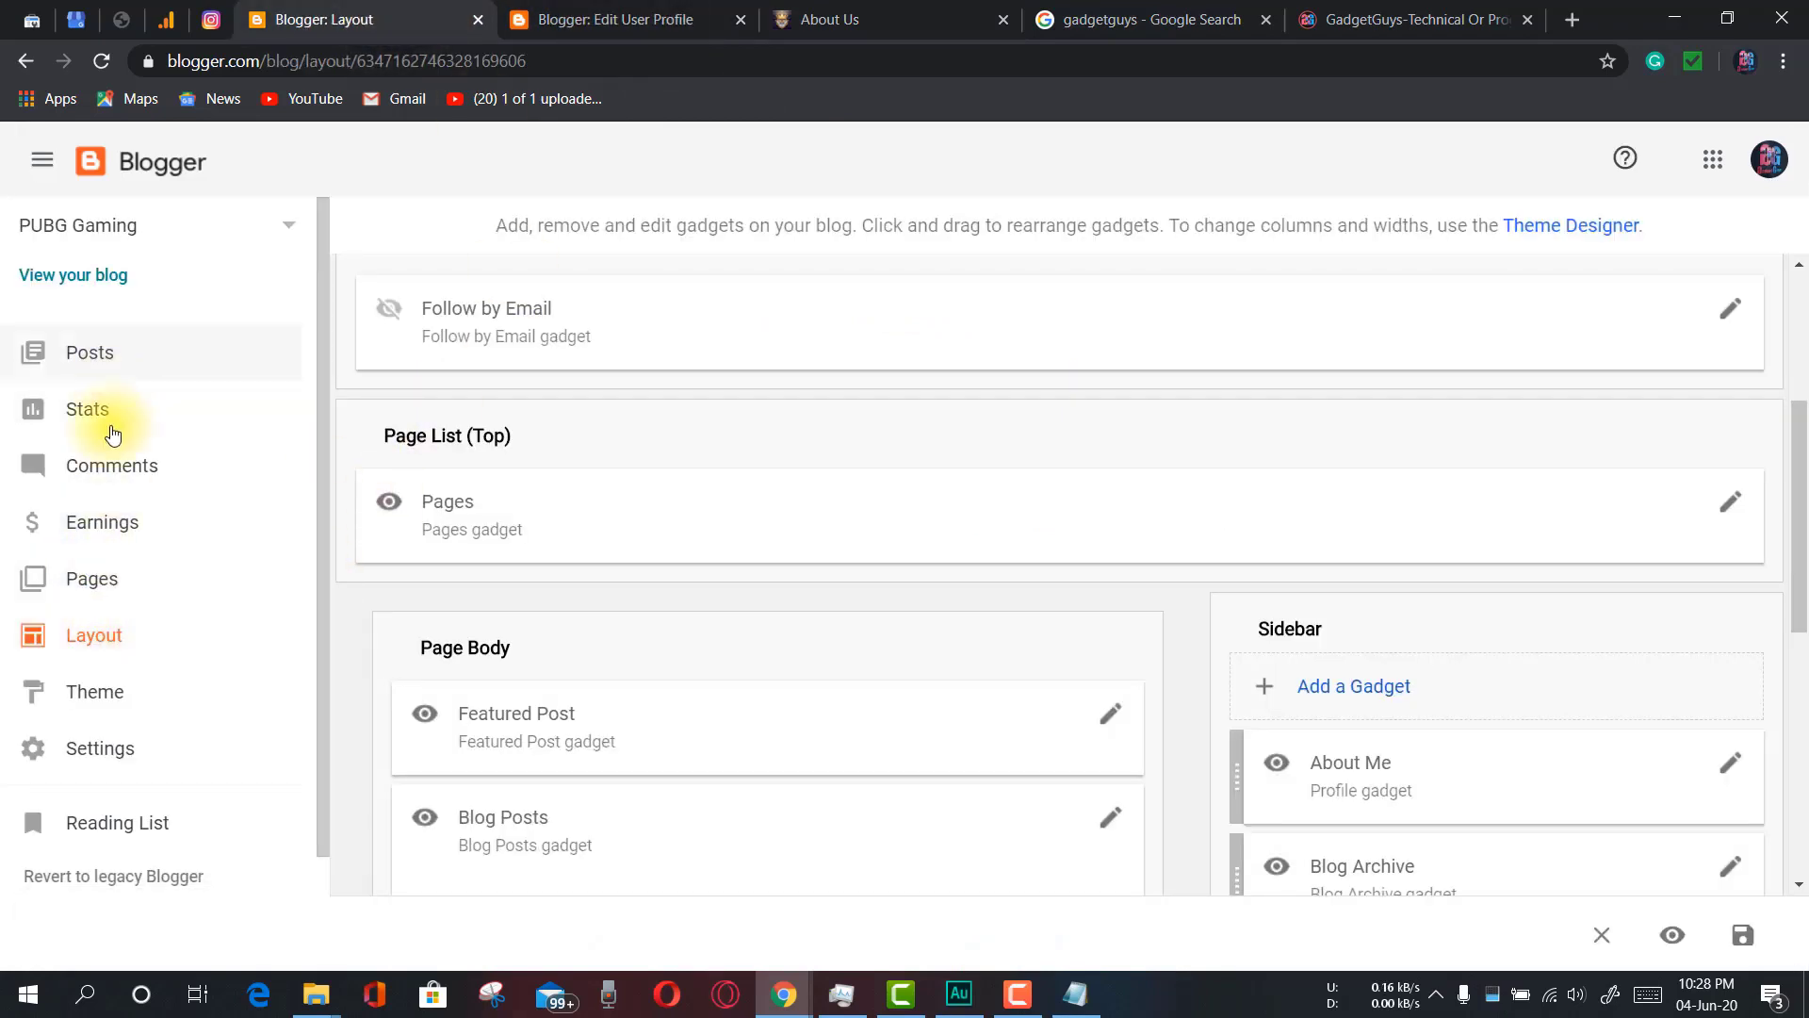
click(102, 575)
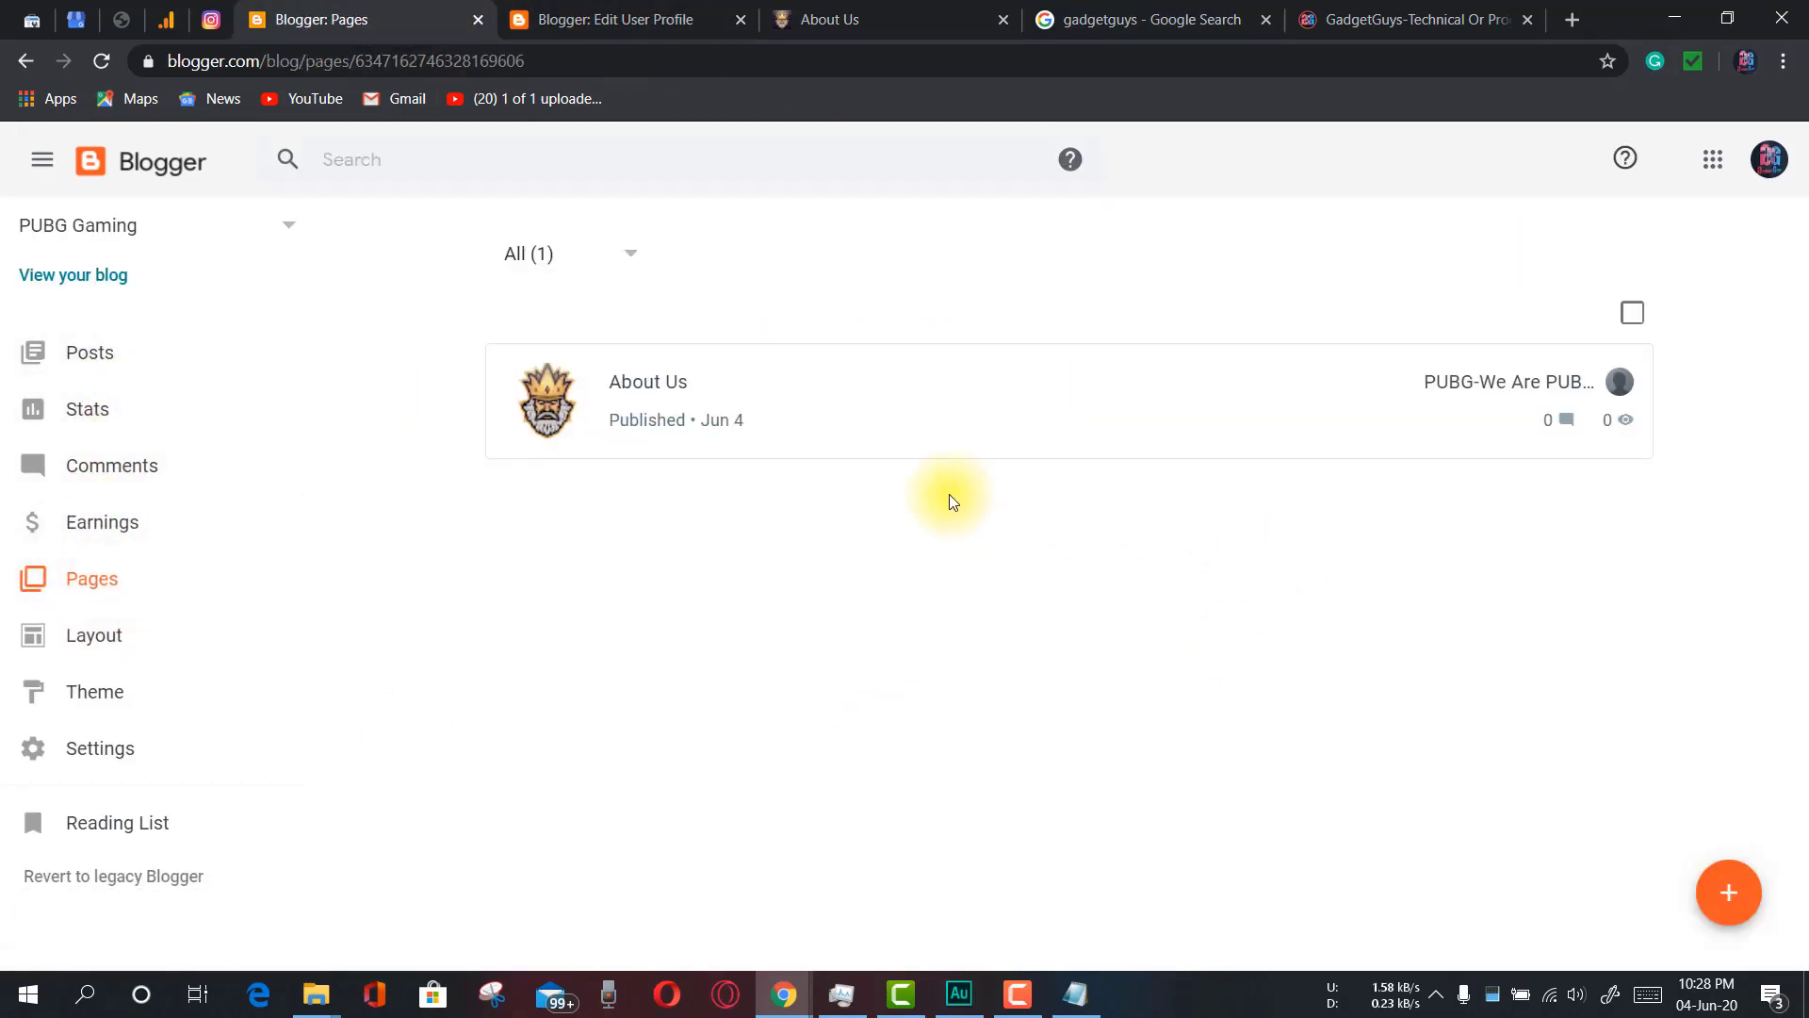
click(634, 390)
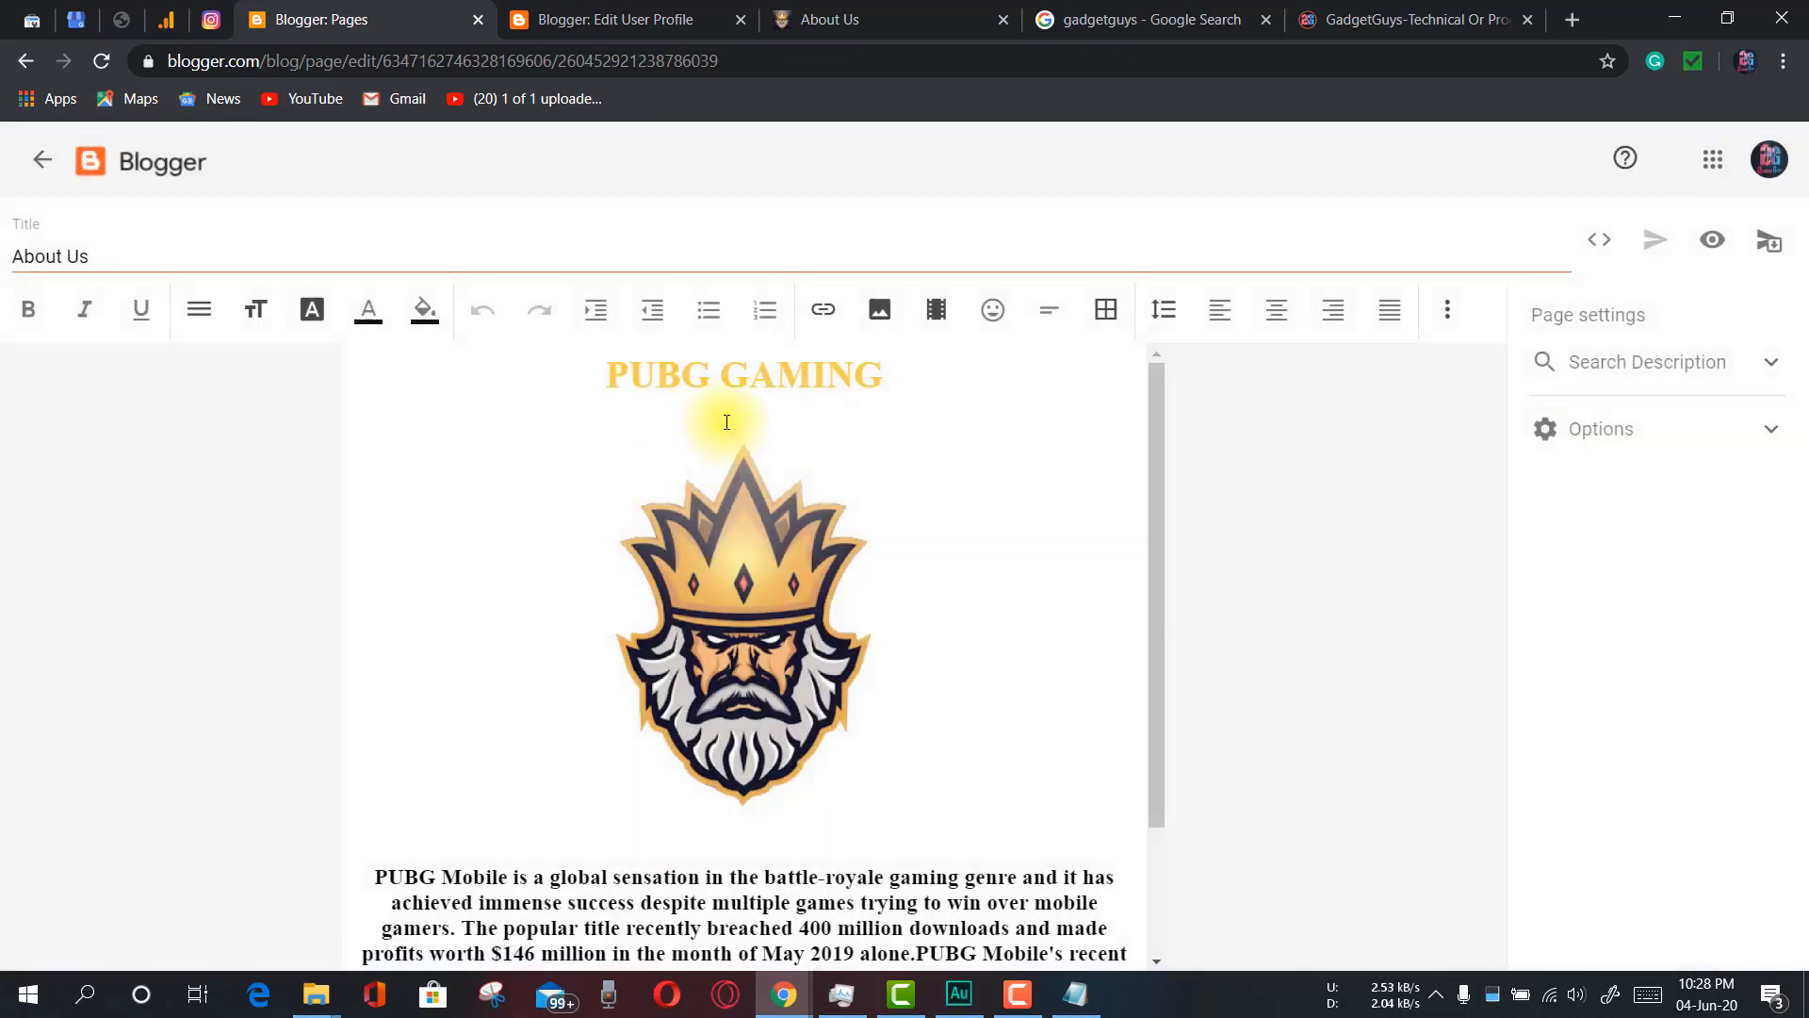
Left-align the PUBG GAMING heading above the logo and update the published About Us page
click(600, 373)
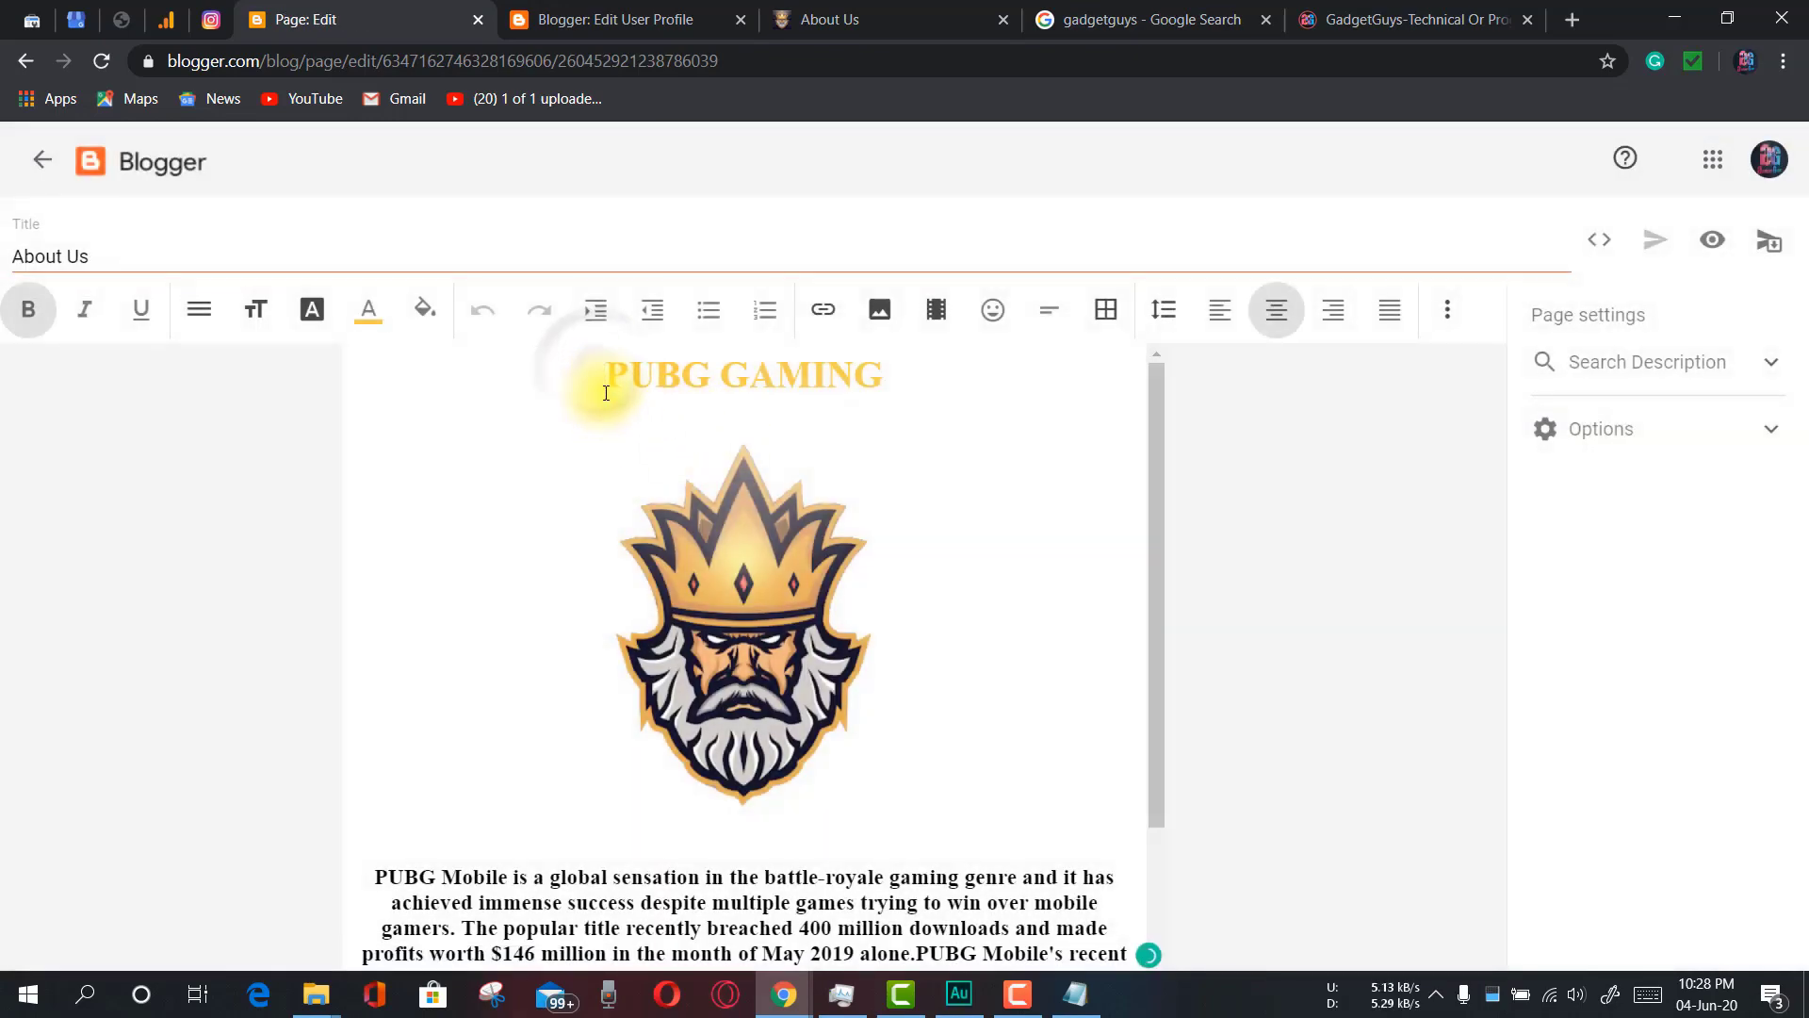
drag(606, 393, 921, 372)
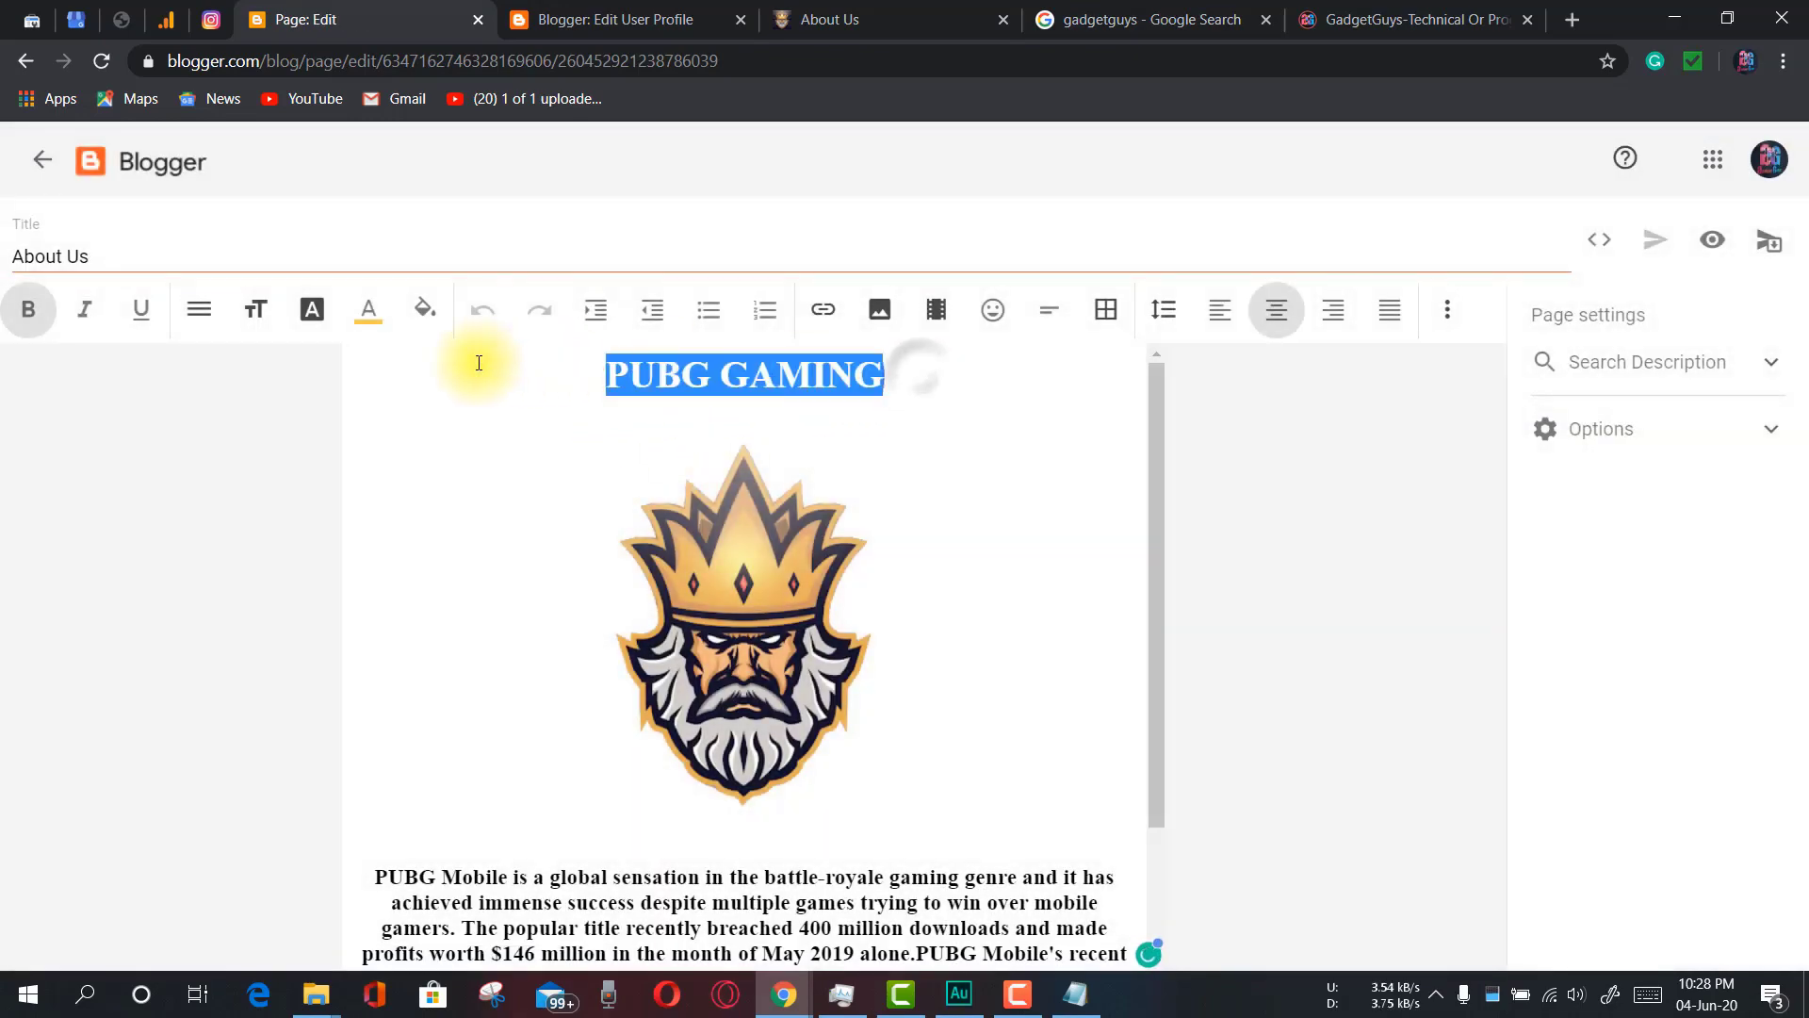
click(1216, 309)
click(970, 394)
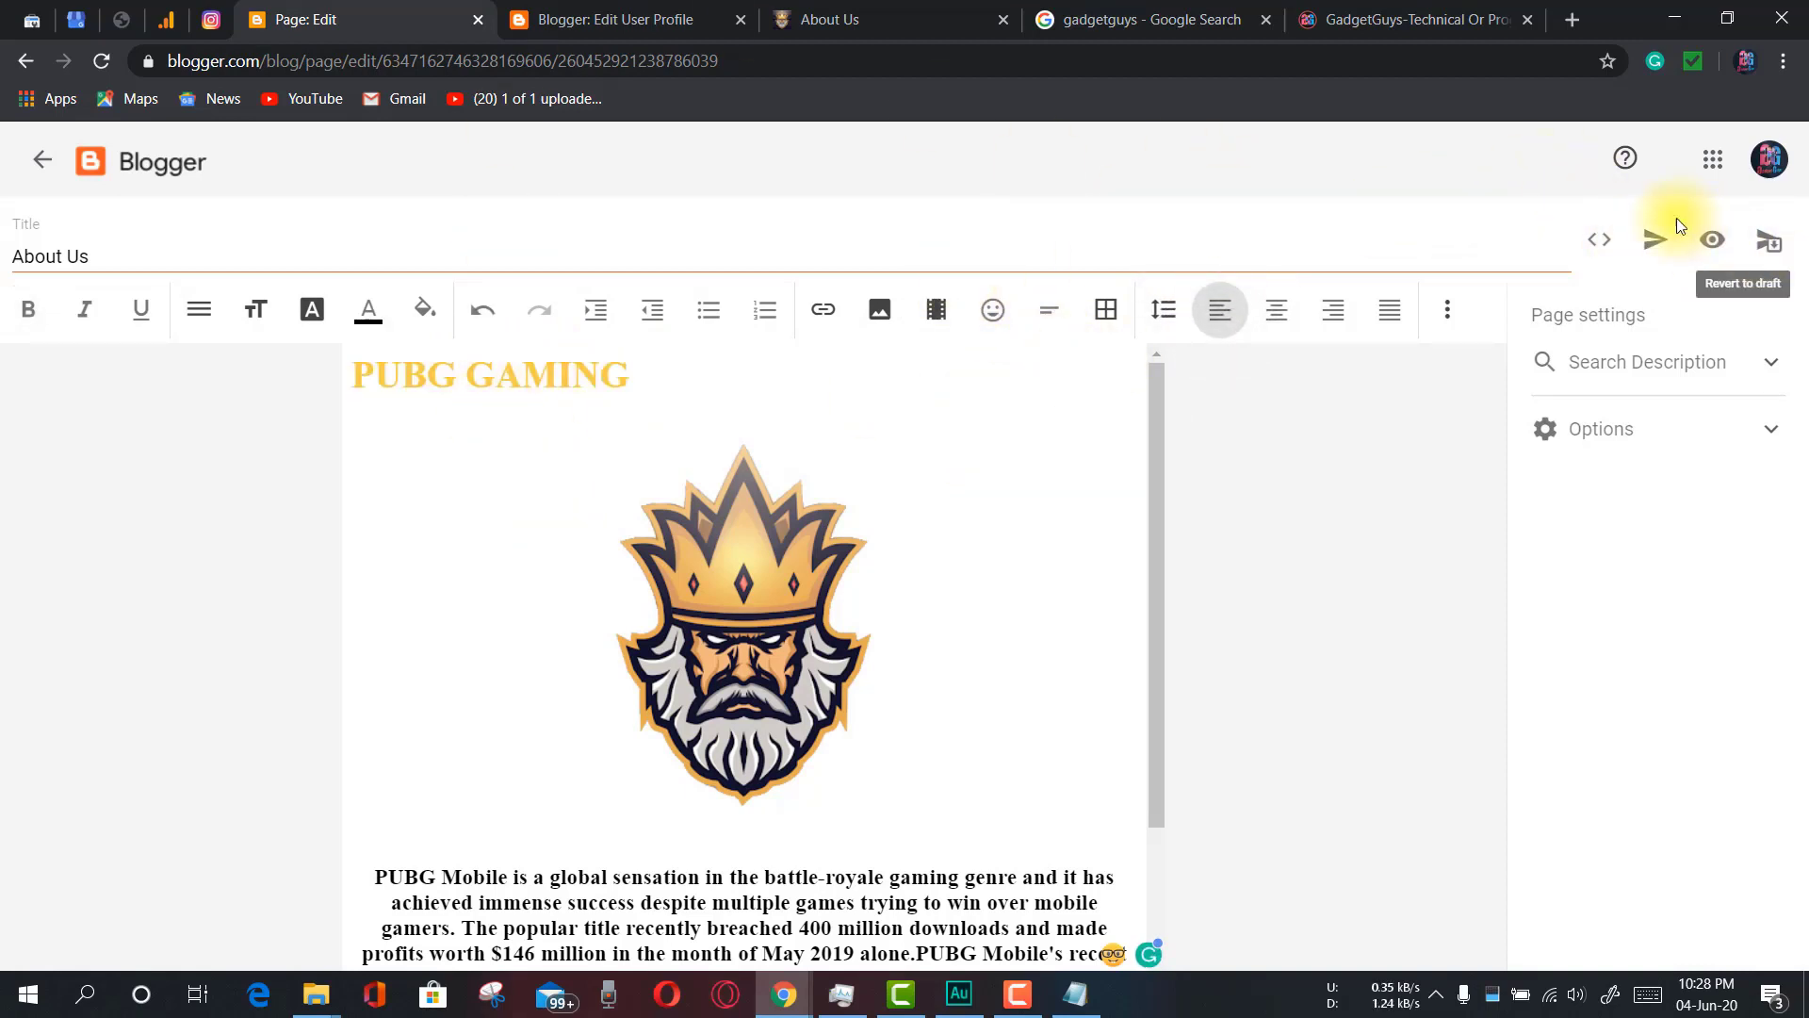
click(1656, 243)
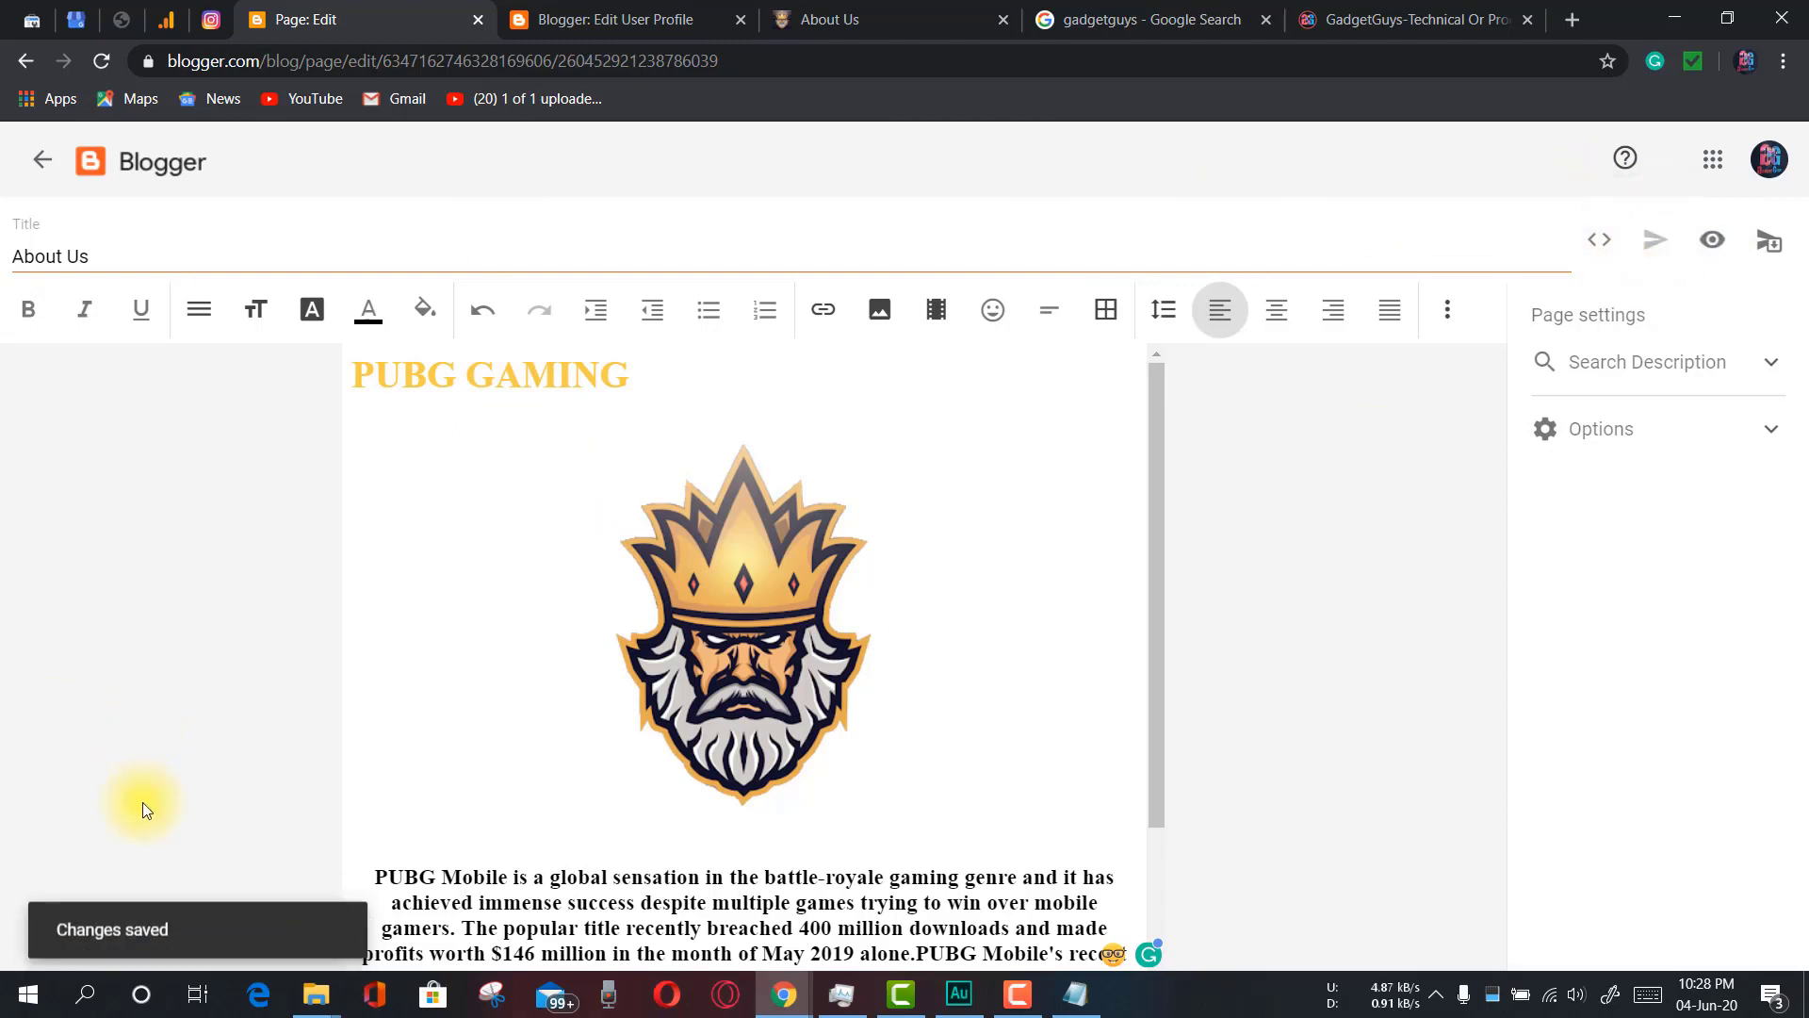
Reload the live About Us page and examine its heading alignment, logo, body text, comments area and popular posts
click(942, 19)
click(101, 60)
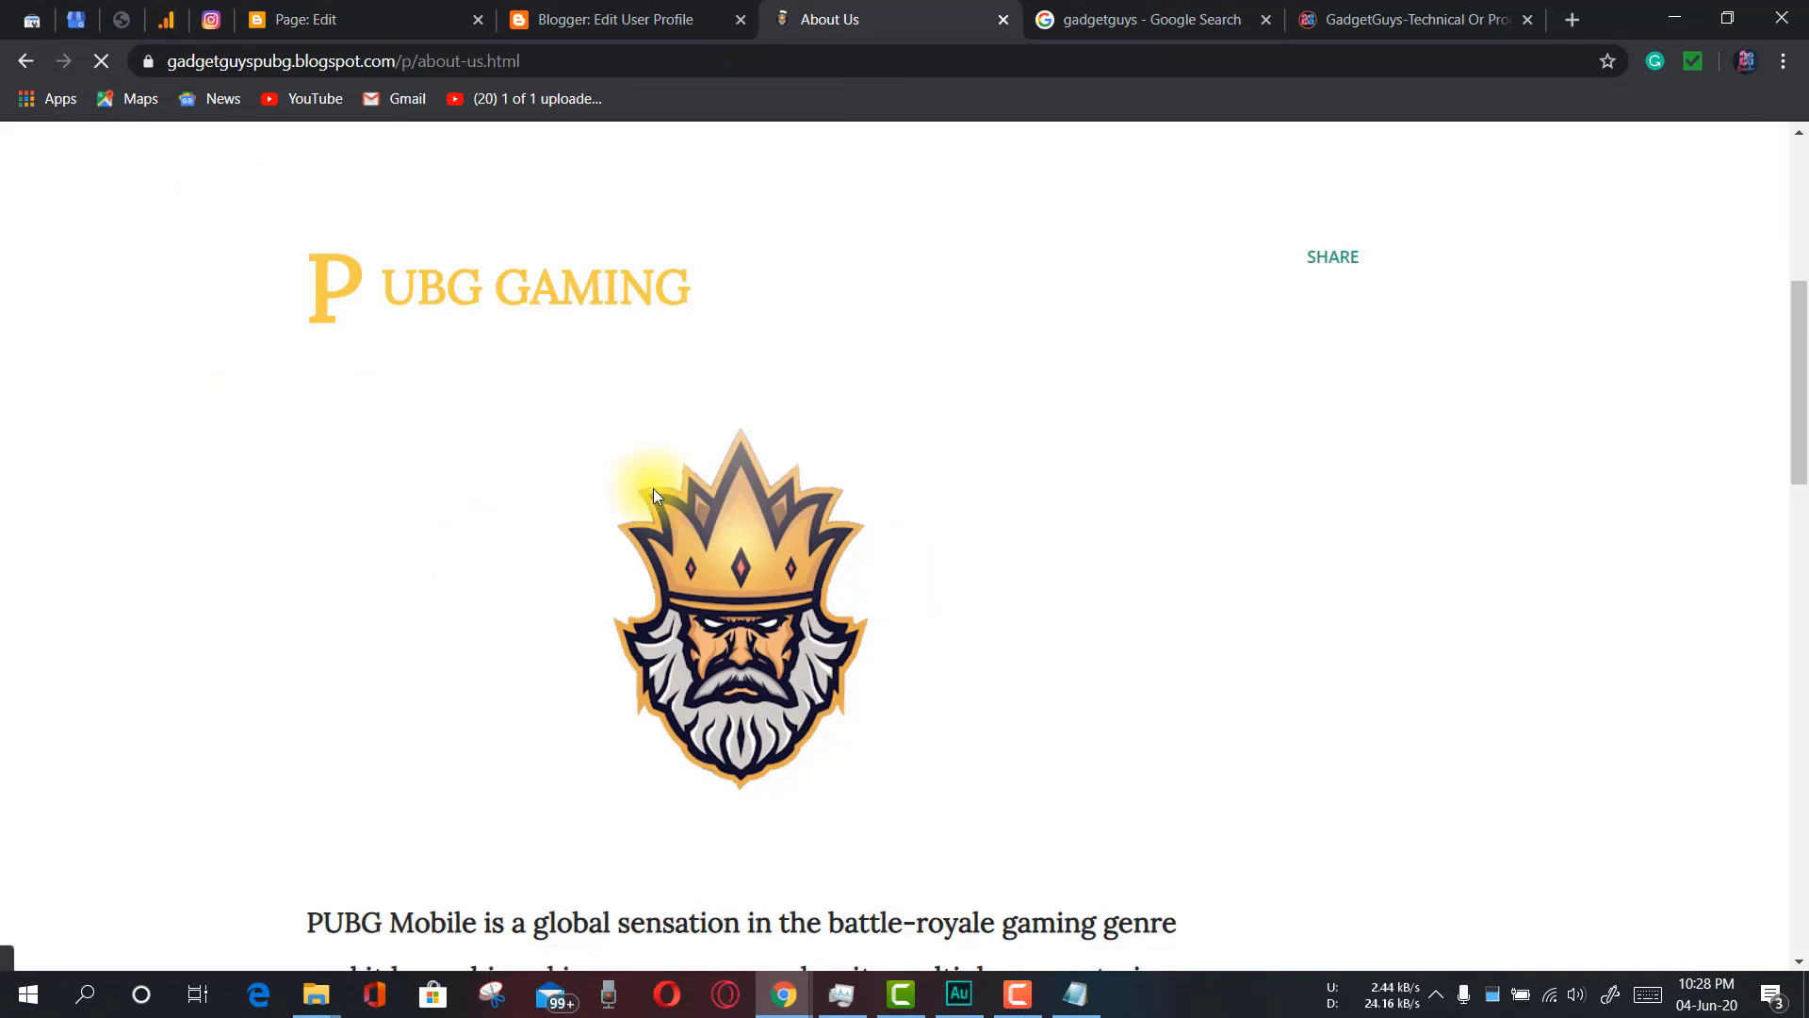
scroll(876, 603, down, 12)
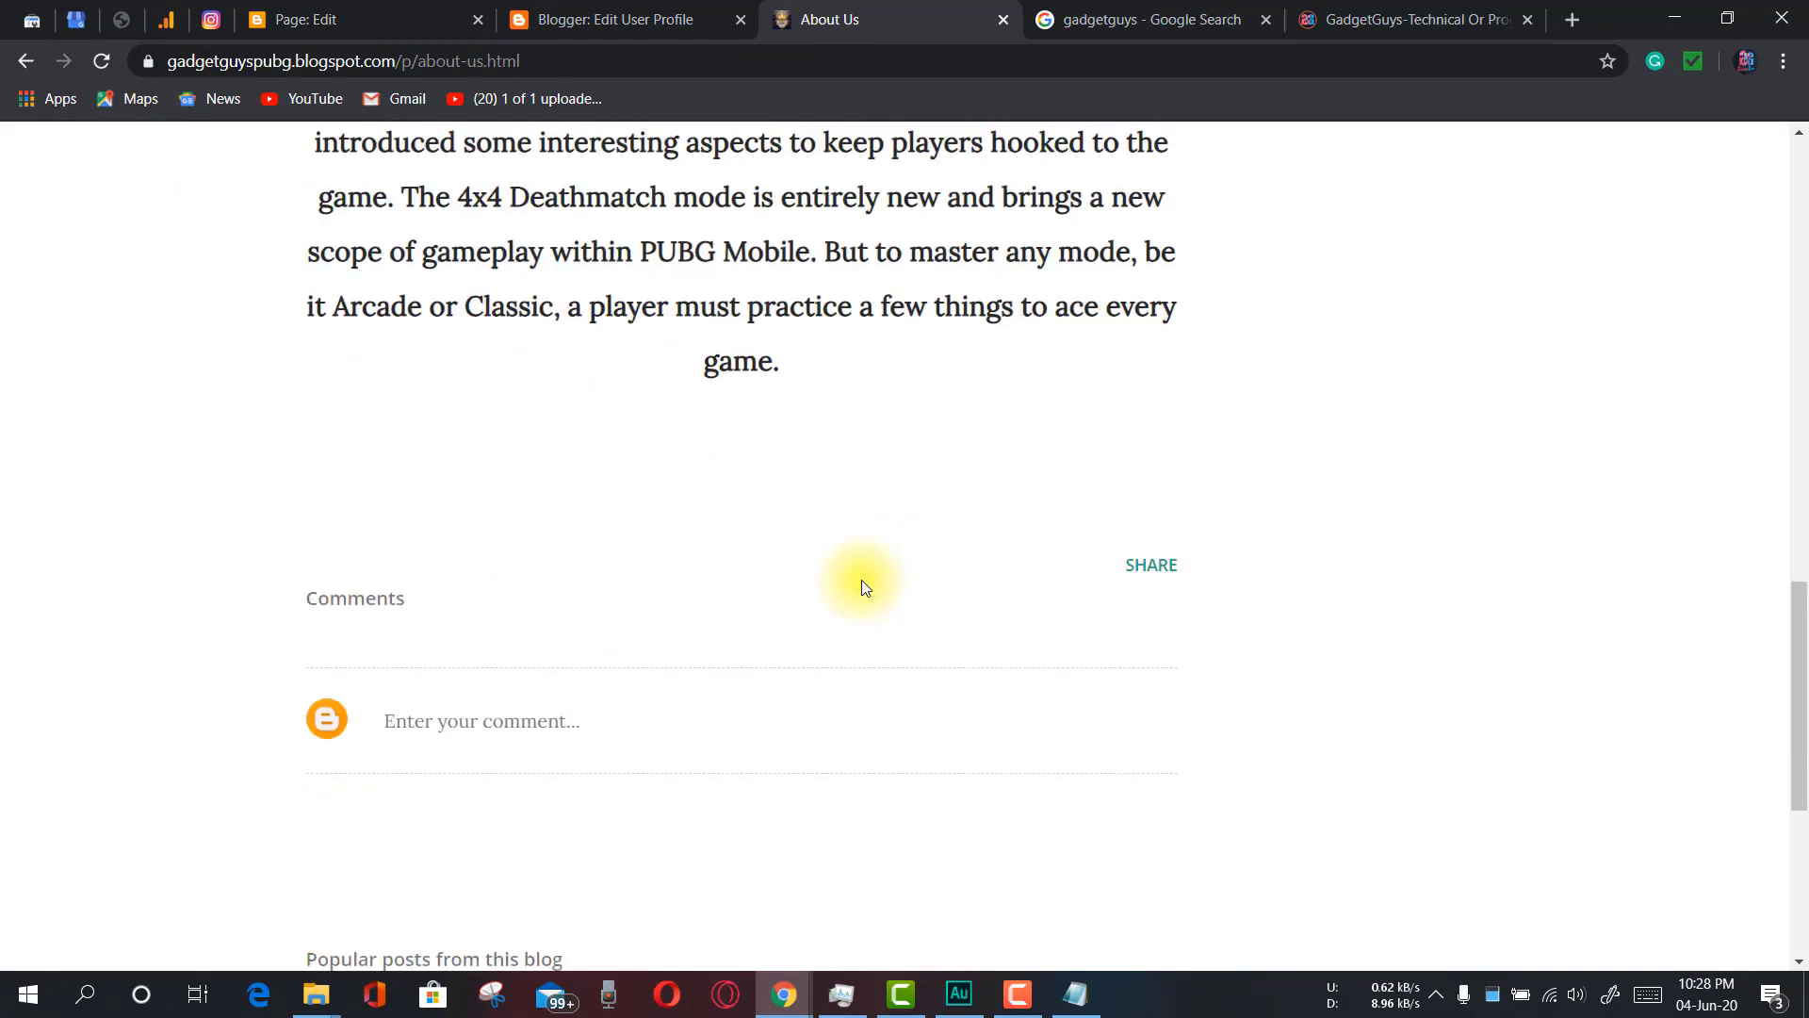
scroll(885, 667, up, 15)
scroll(886, 666, down, 15)
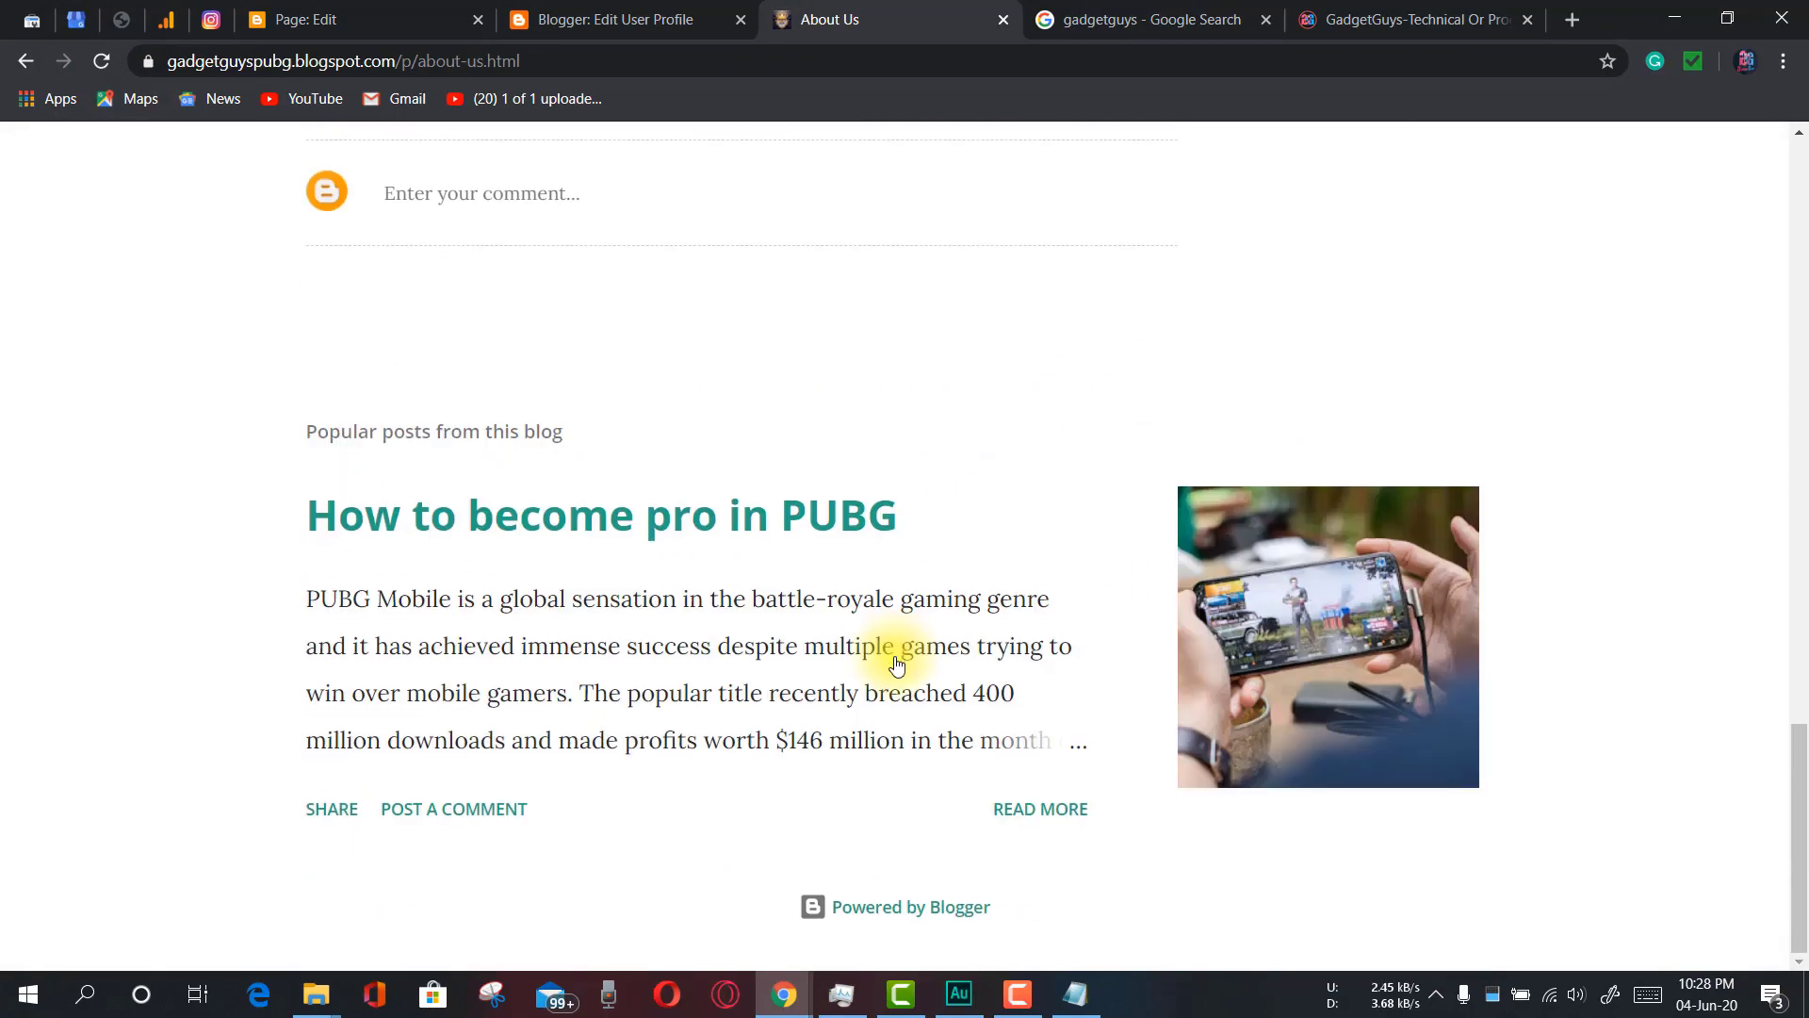
scroll(811, 741, up, 6)
scroll(799, 739, down, 6)
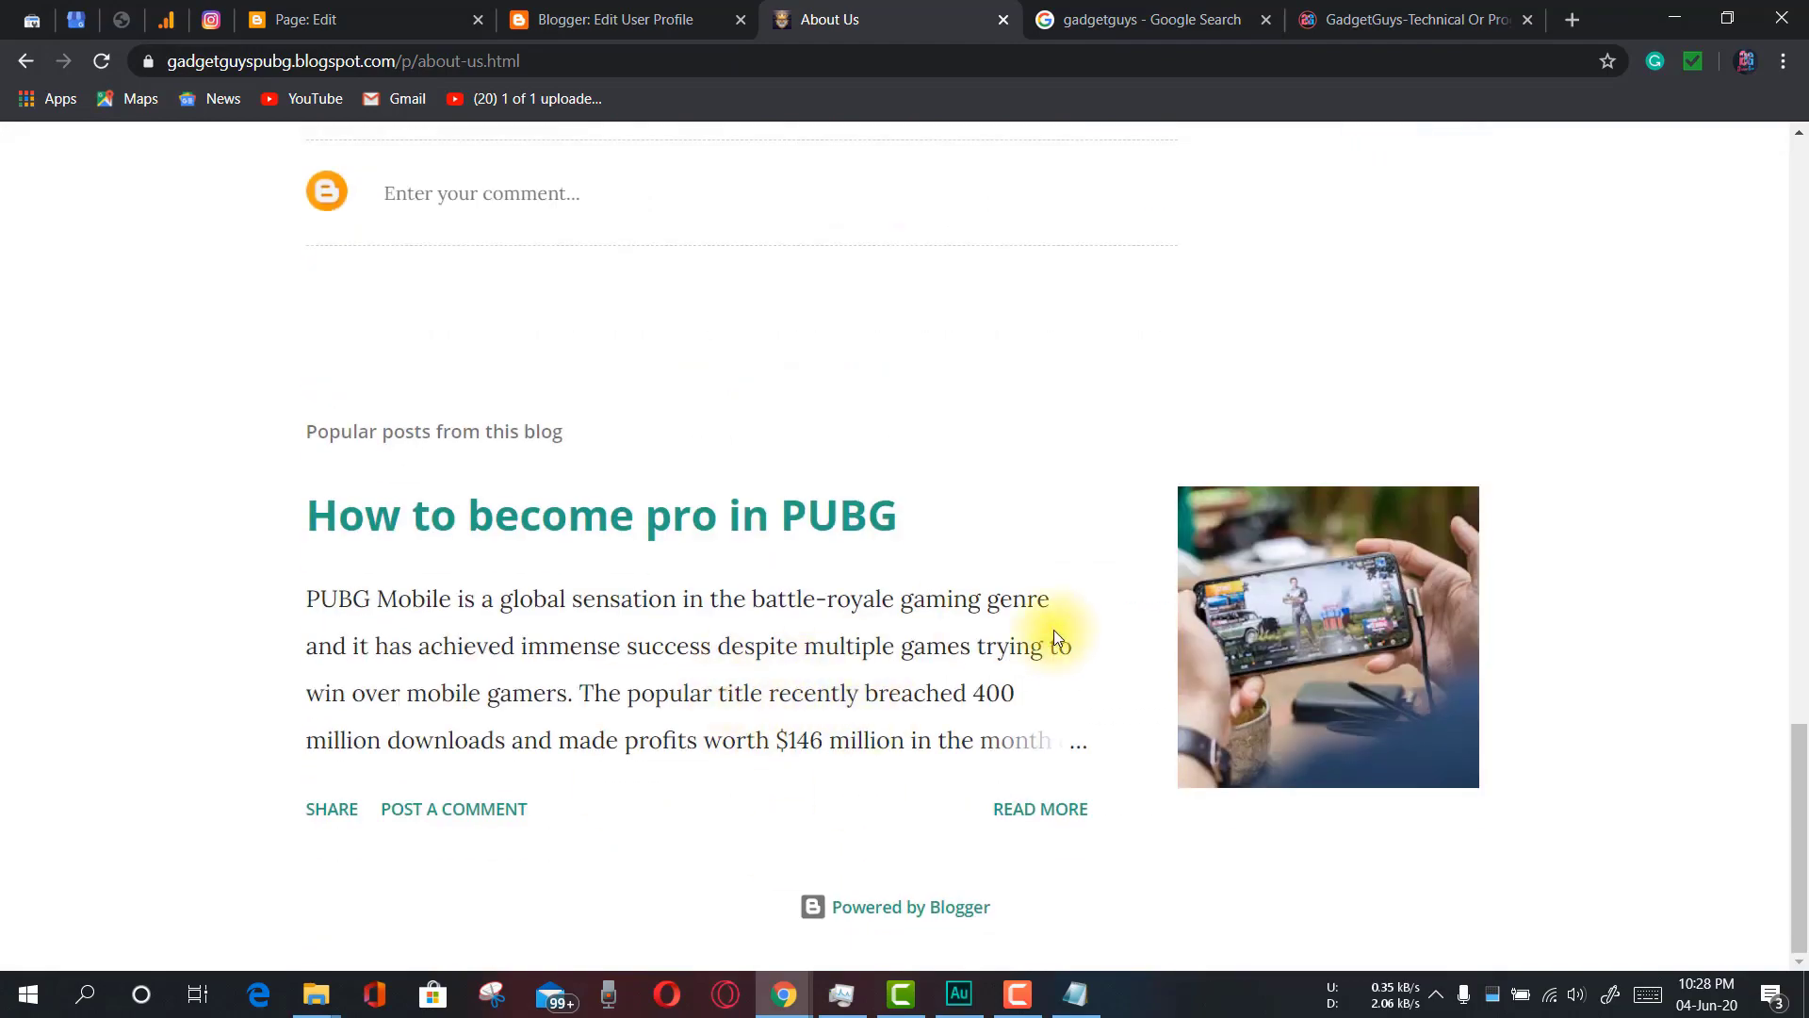
scroll(1034, 736, up, 15)
scroll(977, 731, down, 3)
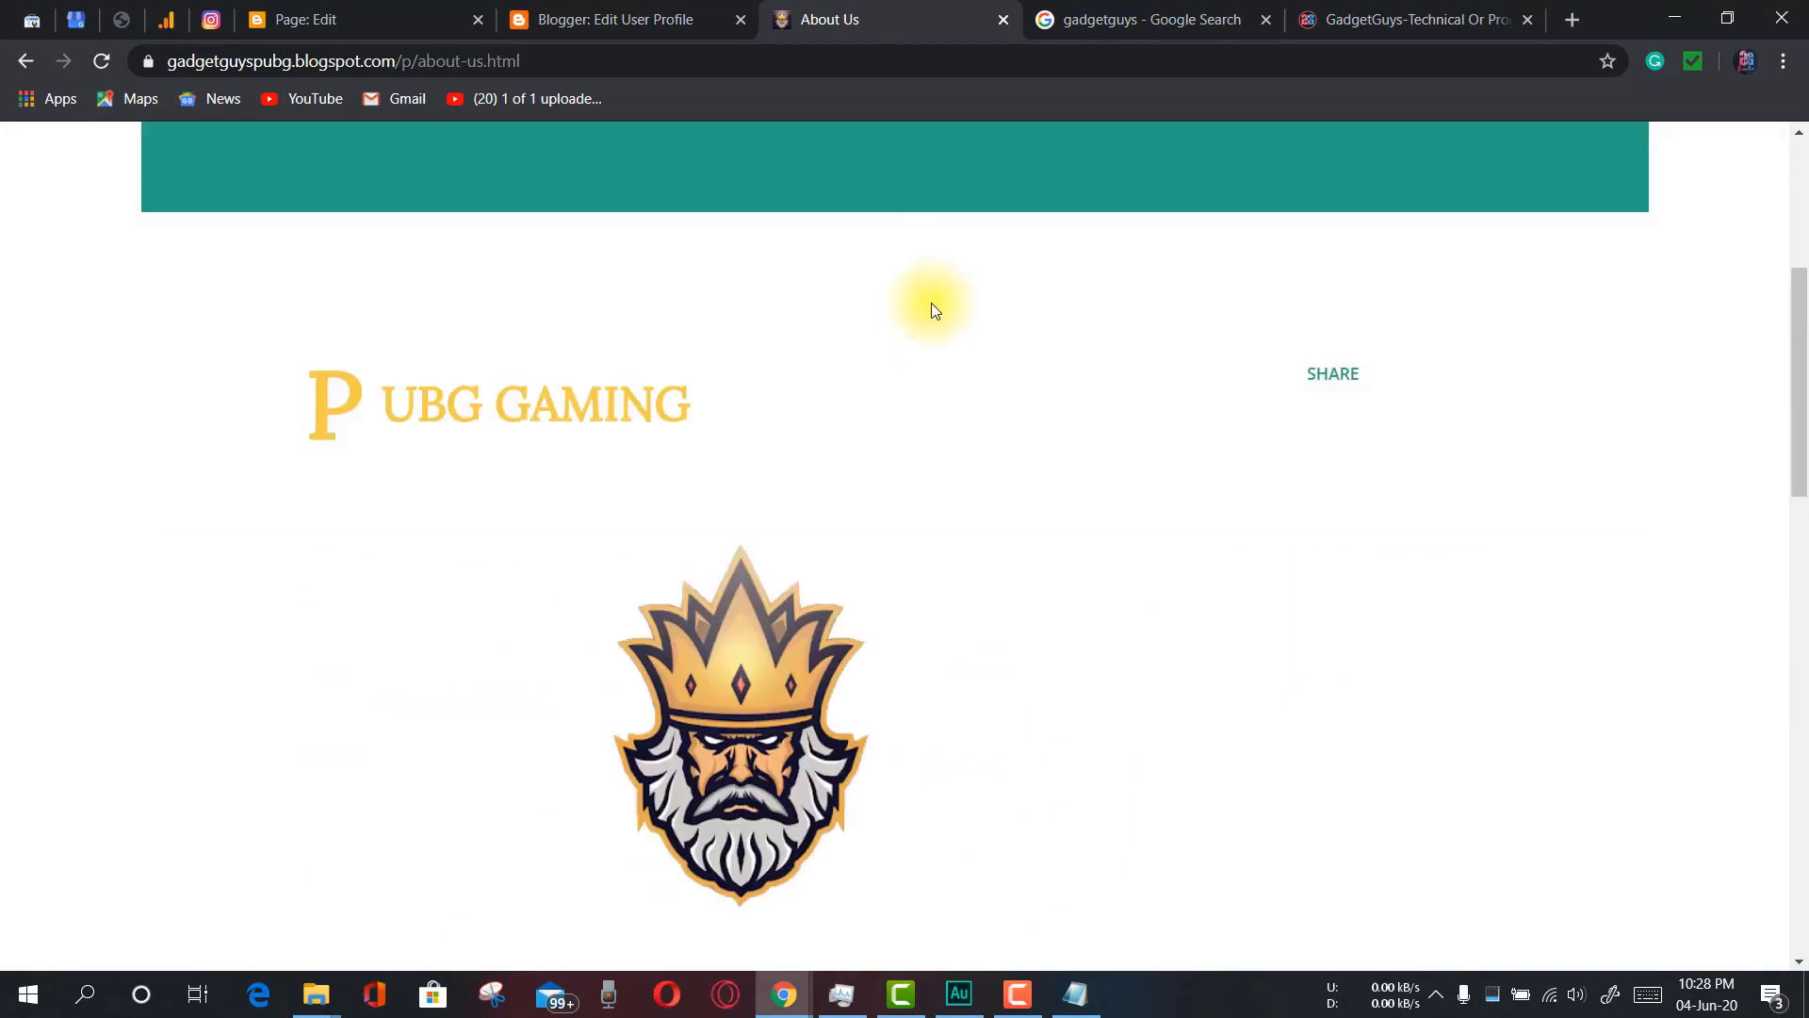
scroll(1065, 754, up, 3)
scroll(1063, 753, up, 2)
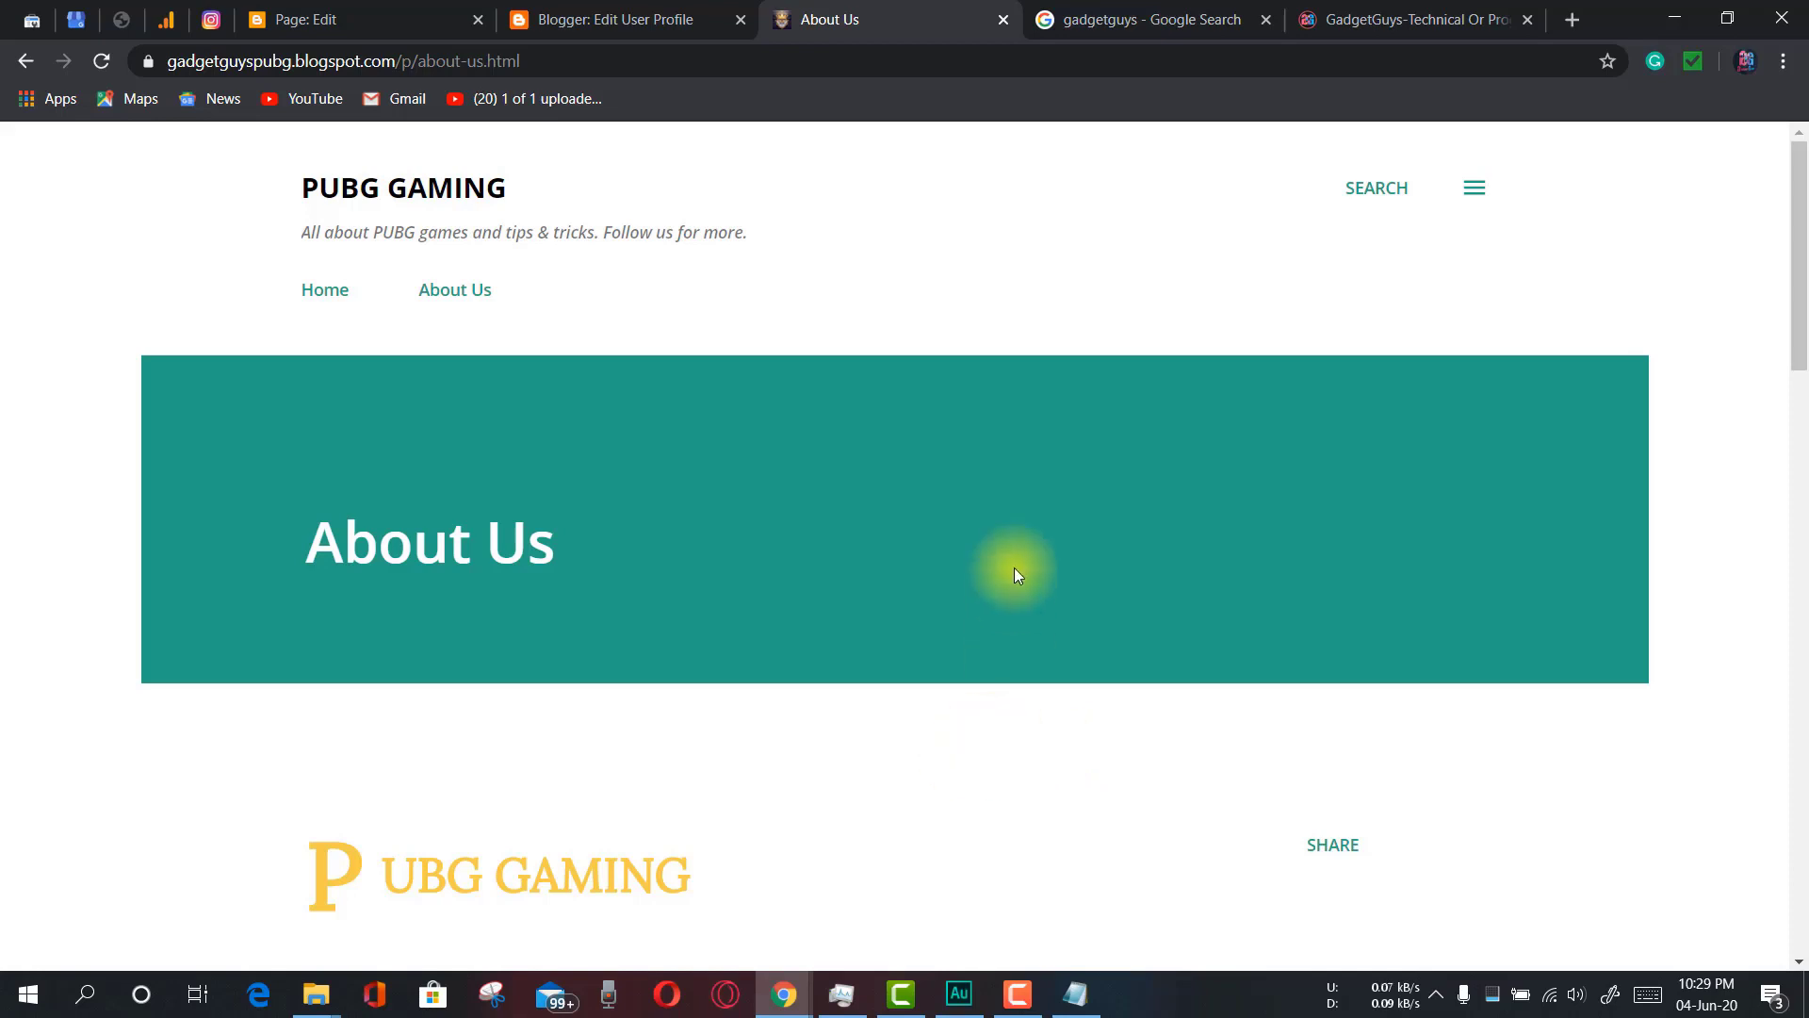
scroll(1014, 566, down, 7)
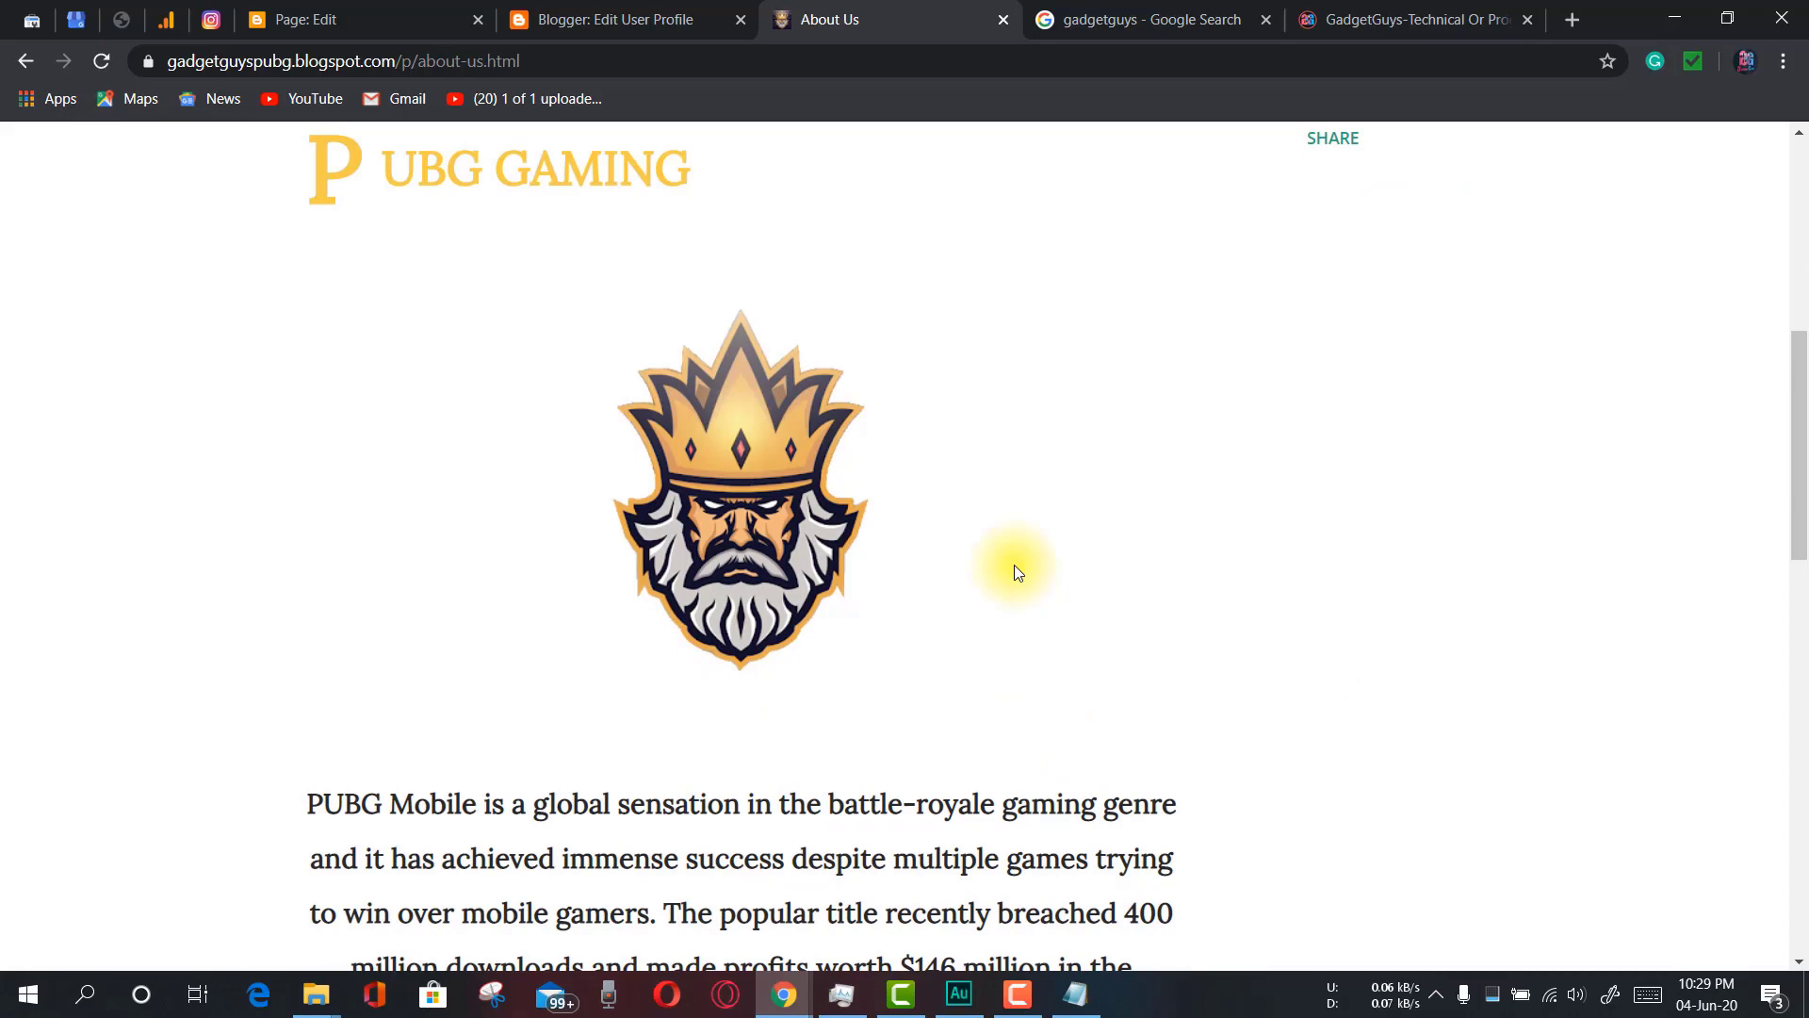